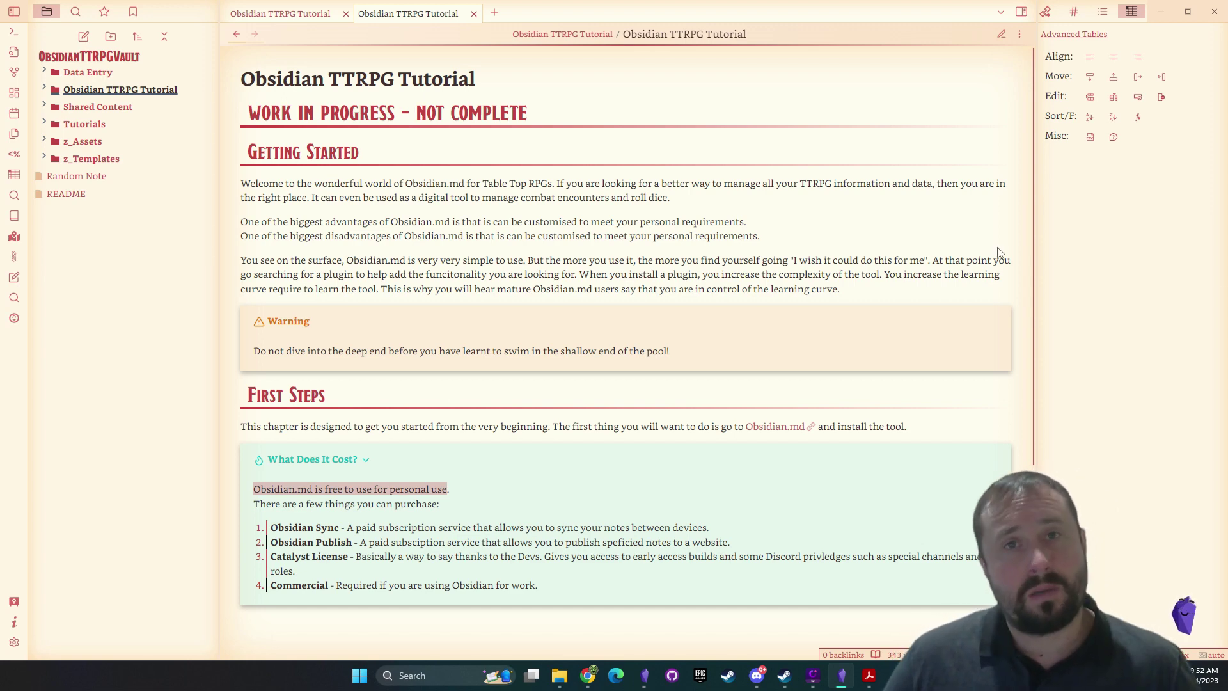
# Switch to the A Fistful of Flowers PDF in Adobe Acrobat Reader and go to the Adventure Background section
pyautogui.moveTo(878, 665)
pyautogui.click(908, 608)
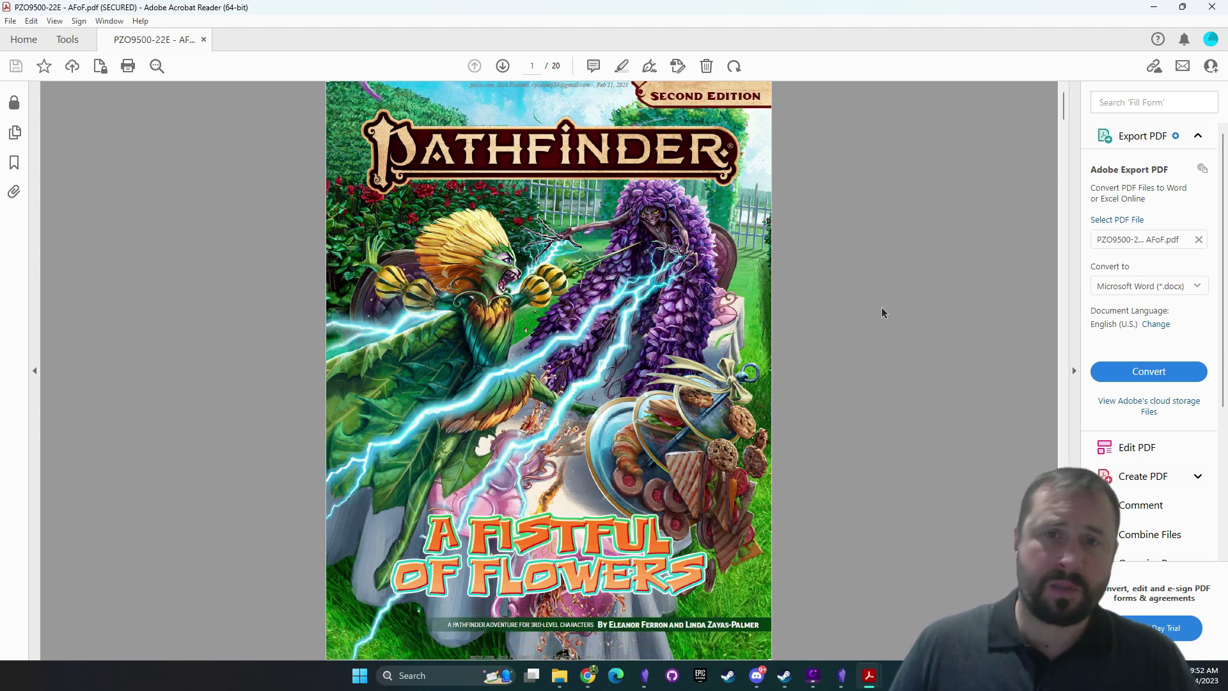
pyautogui.scroll(-9, 745, 251)
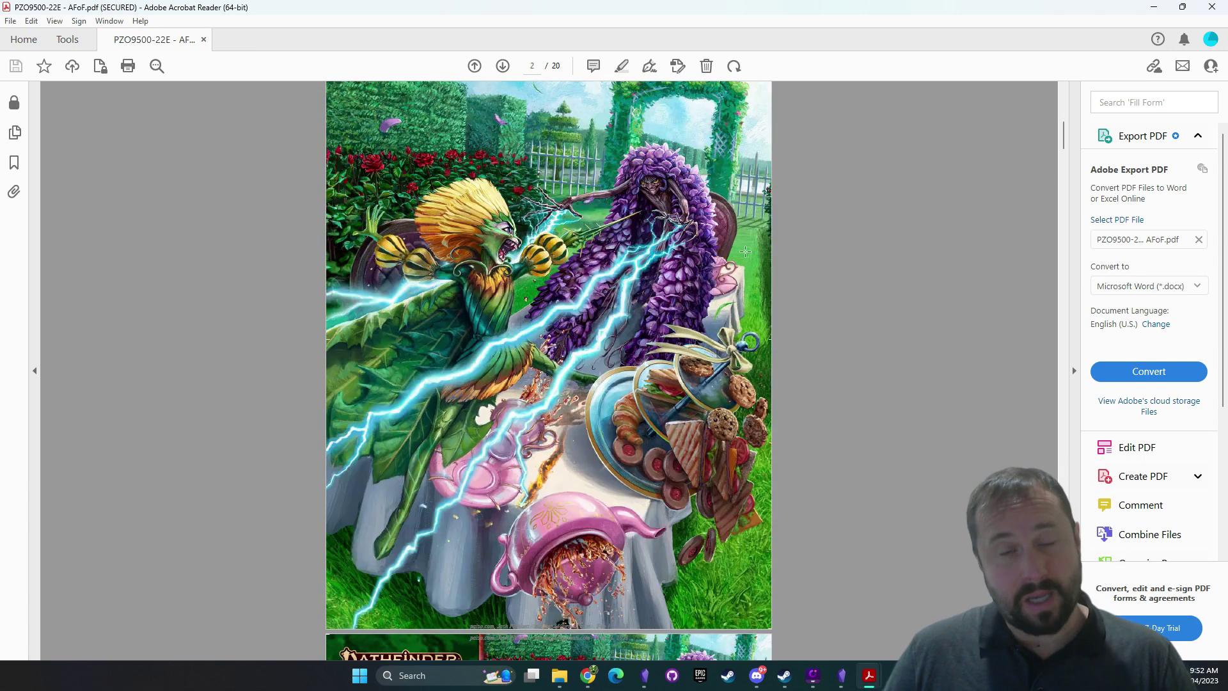
pyautogui.scroll(-15, 745, 251)
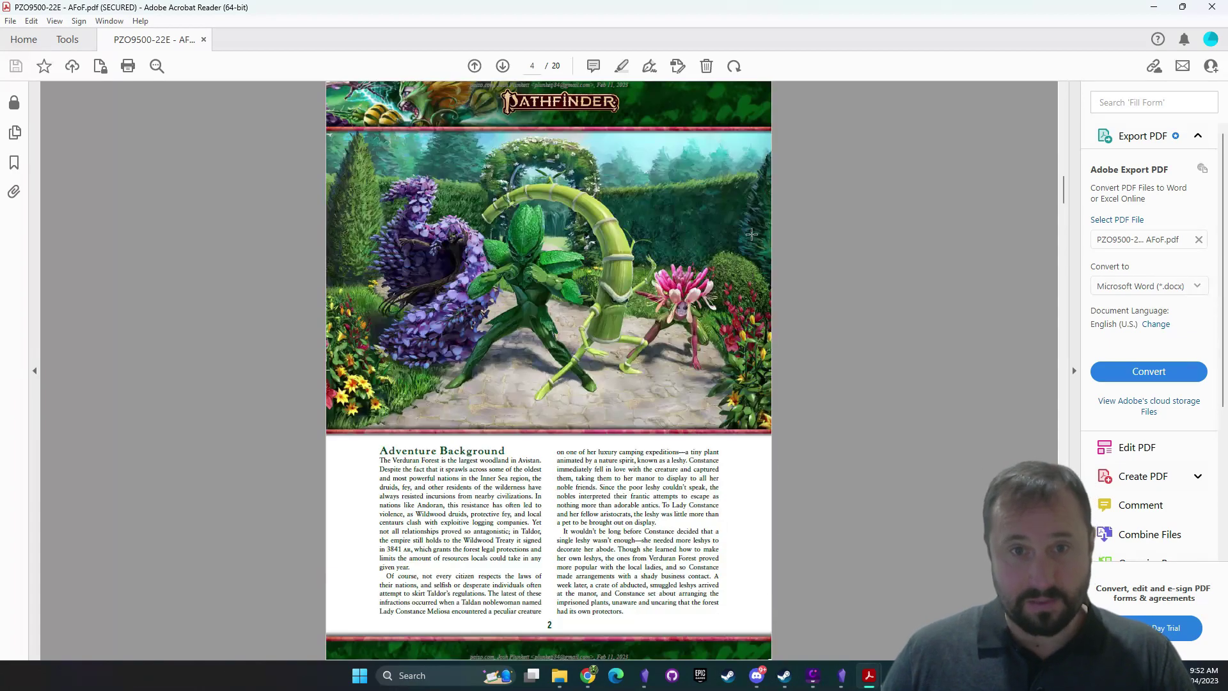
pyautogui.scroll(-4, 750, 234)
# Copy the Adventure Background text from "It wouldn't be long before Constance" through "imprisoned plants, unaware"
pyautogui.moveTo(380, 214); pyautogui.dragTo(541, 339)
pyautogui.click(673, 376)
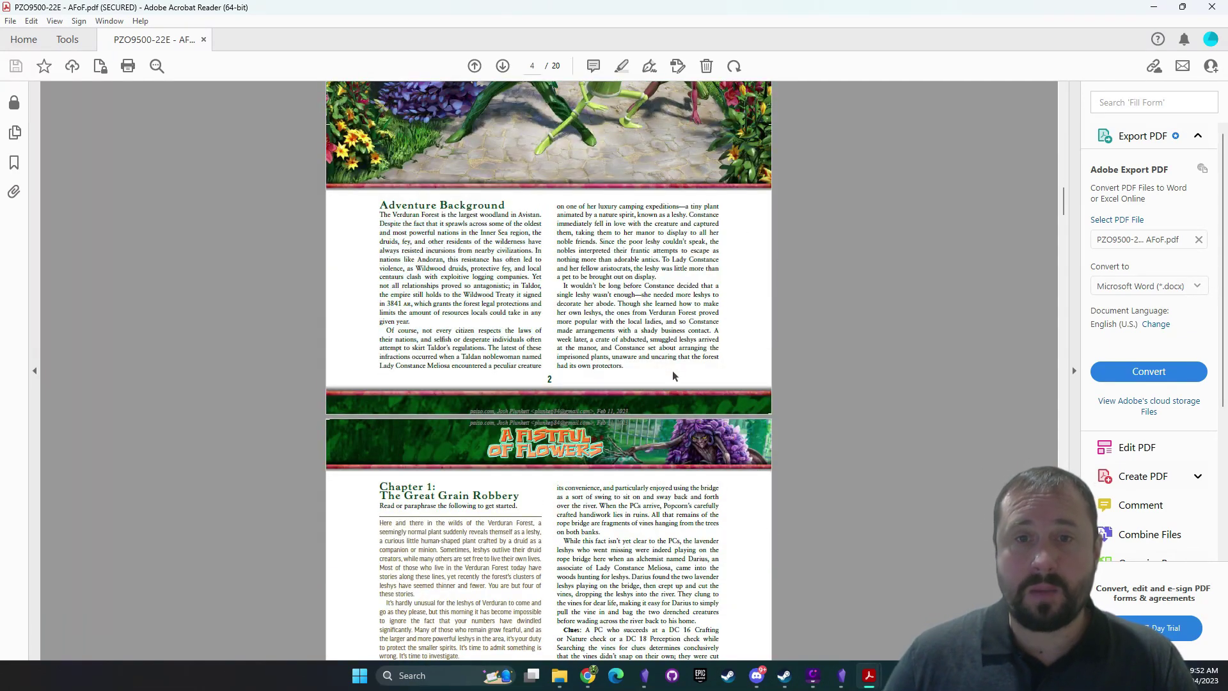
pyautogui.moveTo(627, 367); pyautogui.dragTo(565, 205)
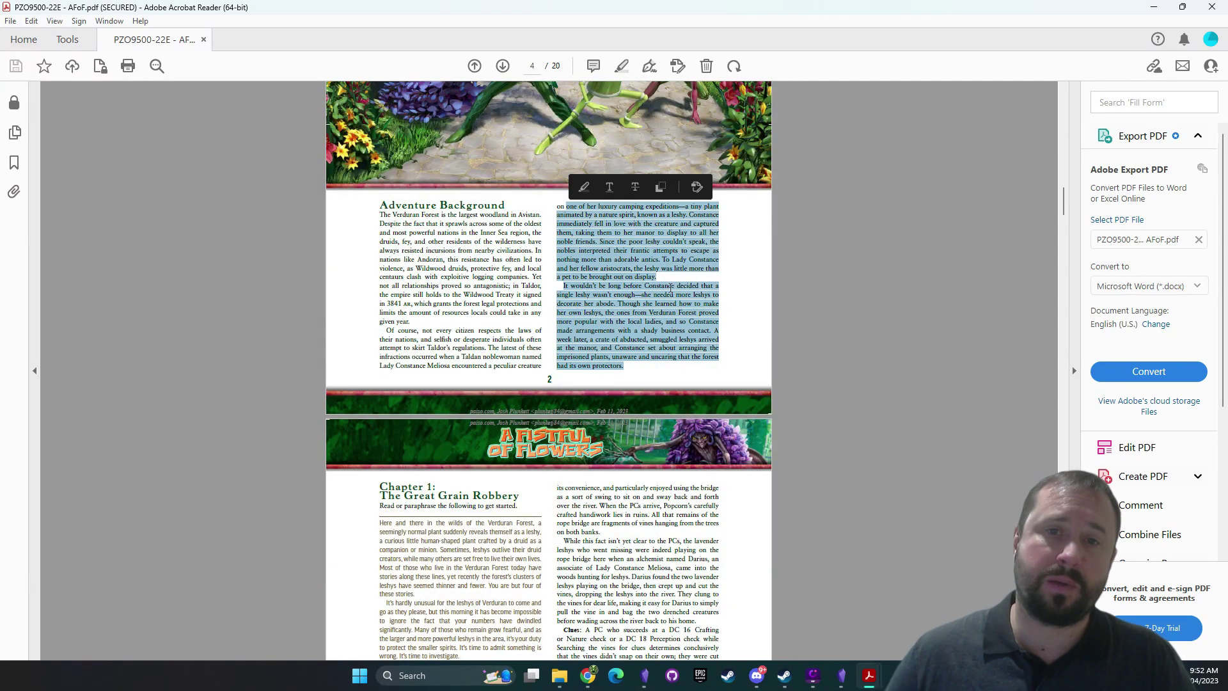
pyautogui.click(670, 287)
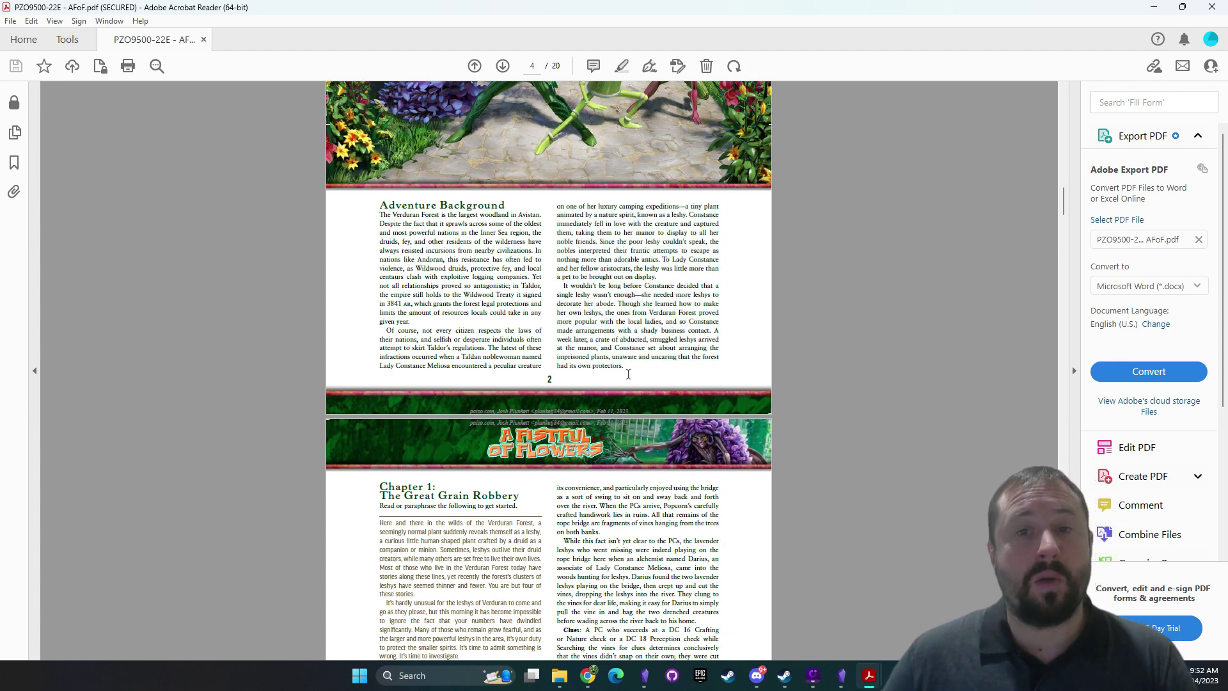
pyautogui.moveTo(637, 358); pyautogui.dragTo(564, 286)
pyautogui.hotkey('ctrl', 'c')
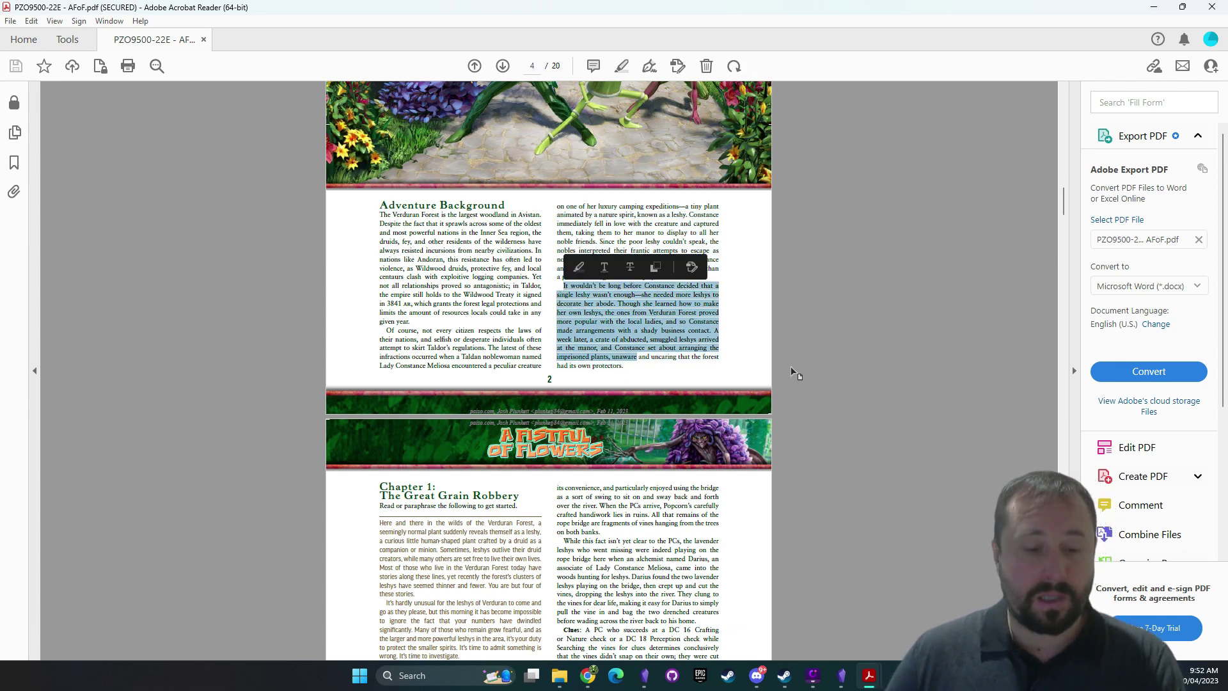
# Open Notepad and paste the copied adventure text into an empty document
pyautogui.click(359, 676)
pyautogui.write('notepad++')
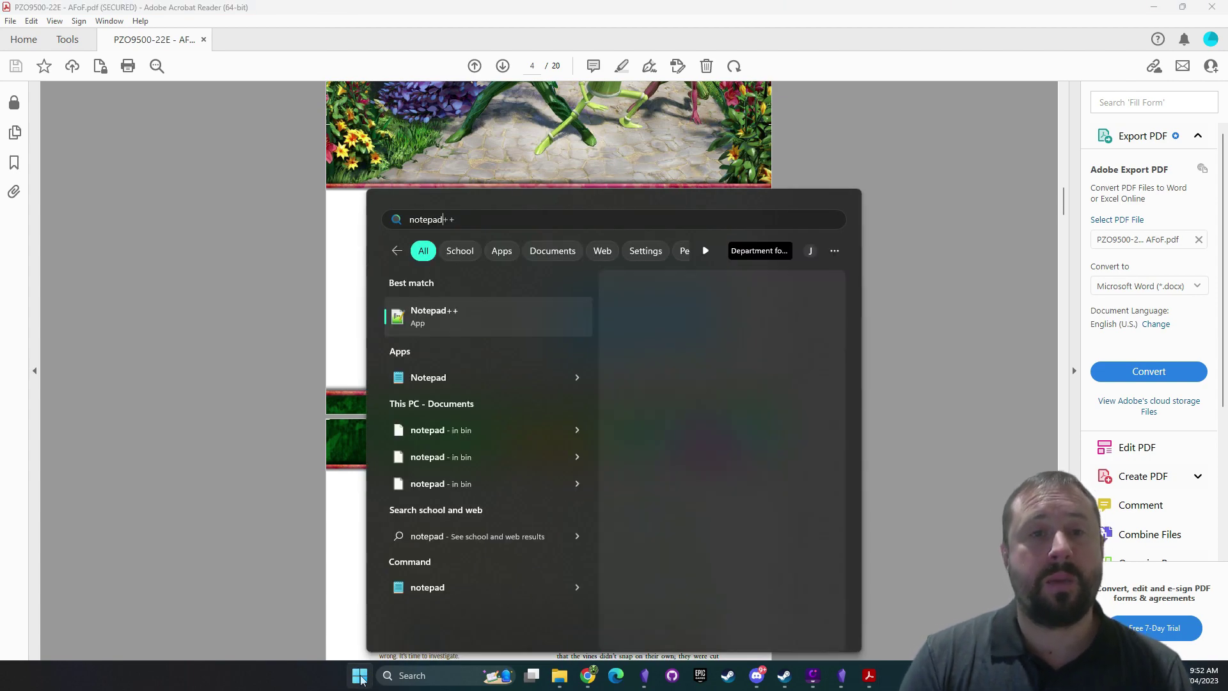
pyautogui.press('Down')
pyautogui.press('Return')
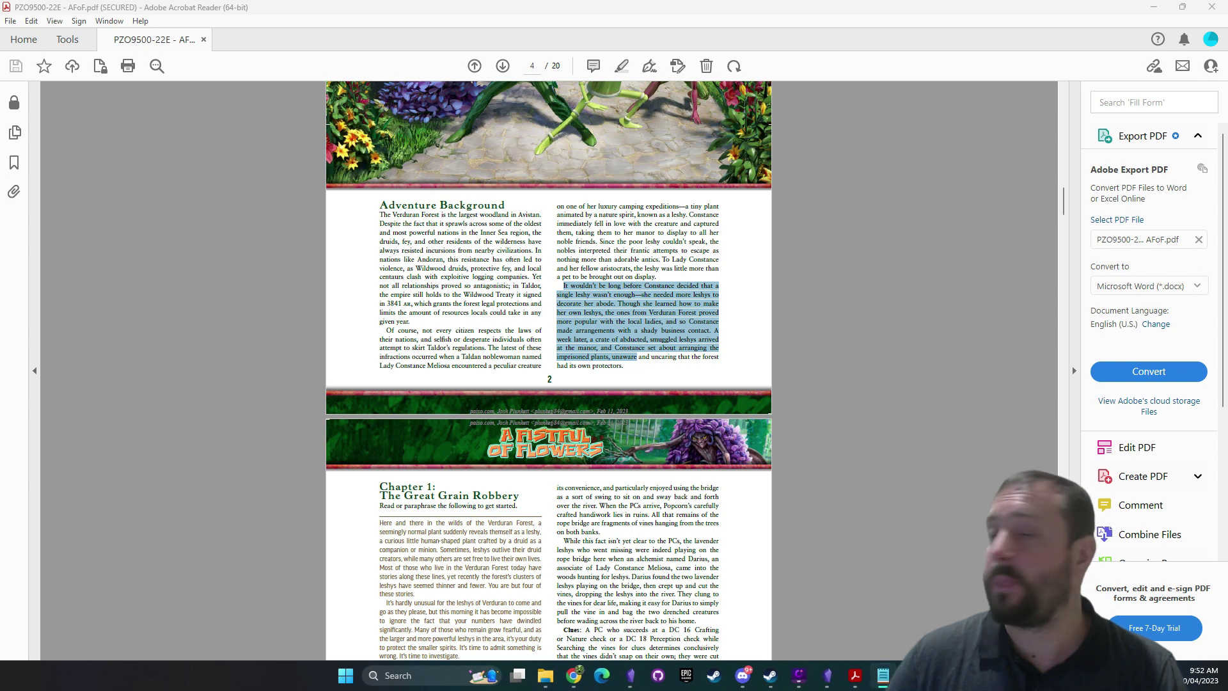
pyautogui.hotkey('ctrl', 'v')
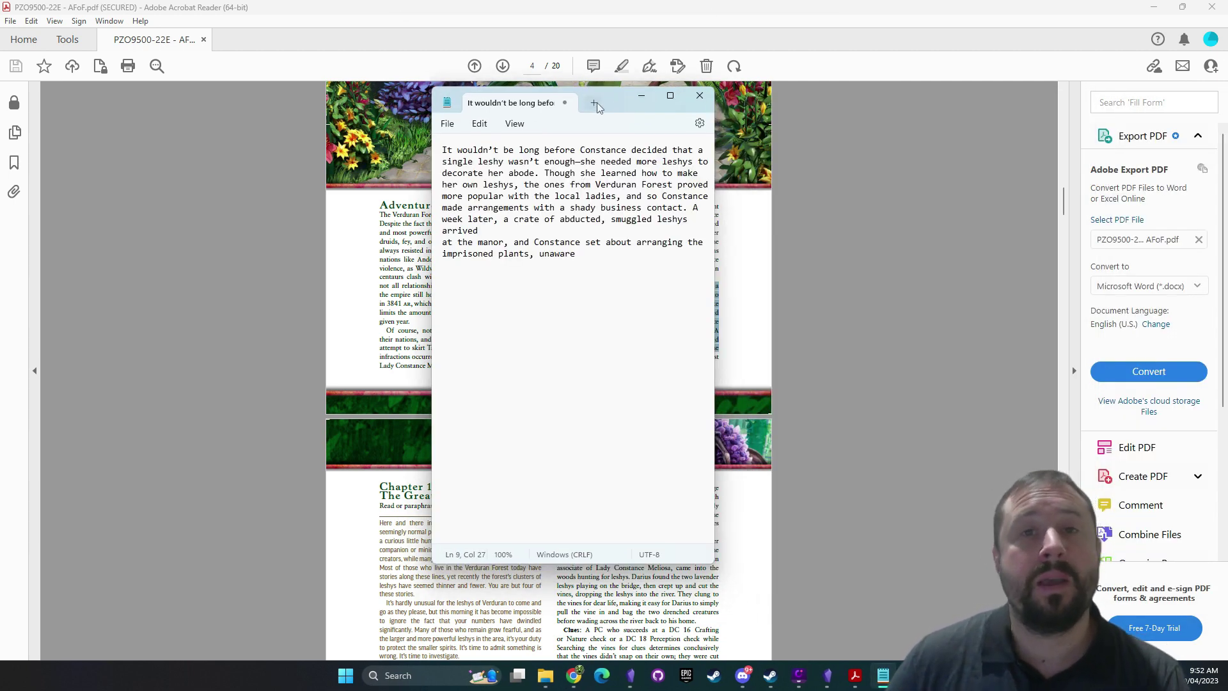
pyautogui.moveTo(617, 105); pyautogui.dragTo(647, 133)
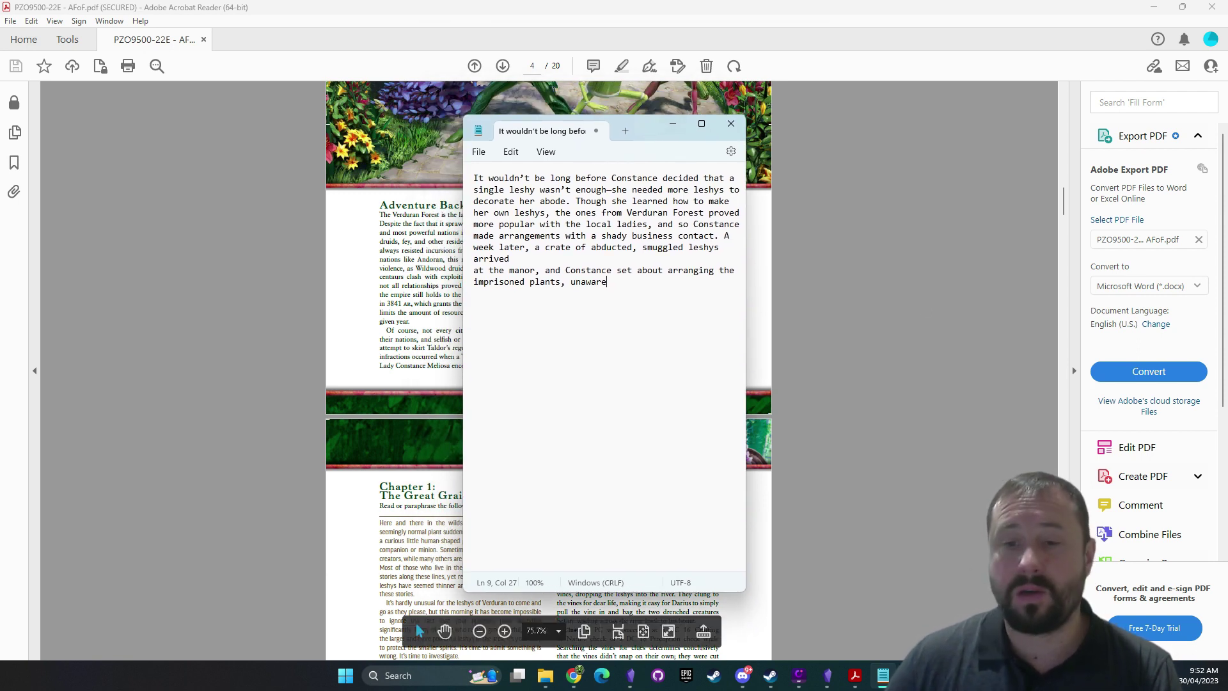
# Quit Discord running in the background and return to the Notepad document
pyautogui.click(1036, 675)
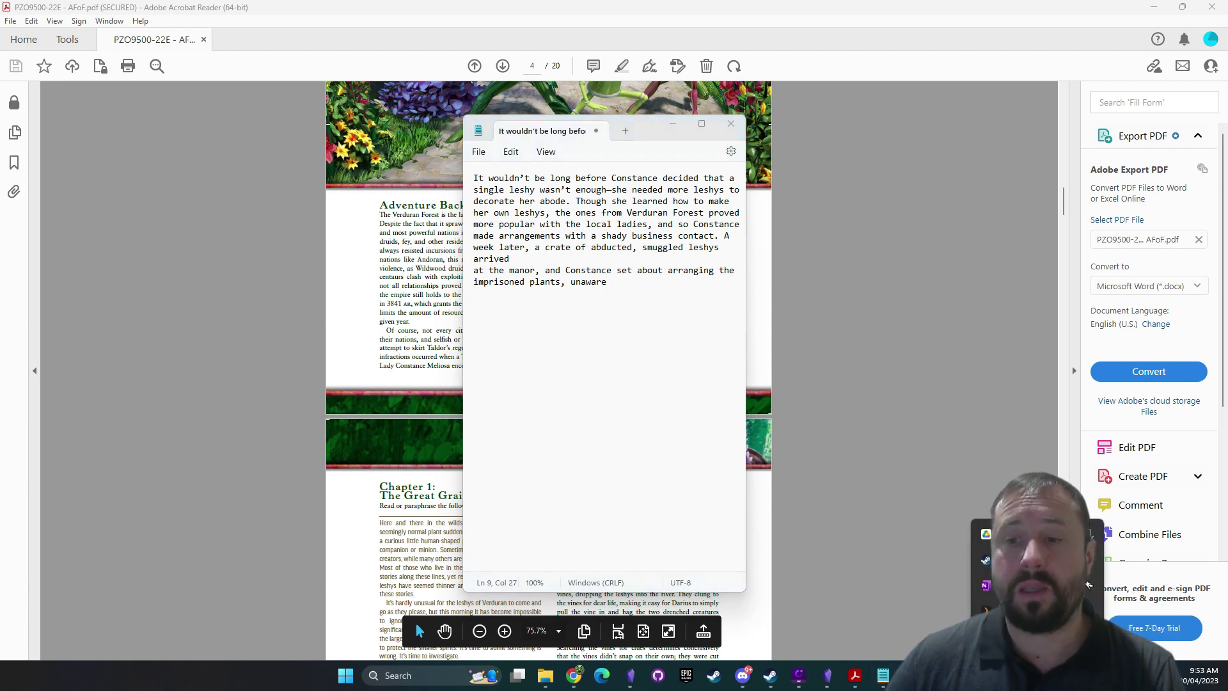
pyautogui.click(1088, 585)
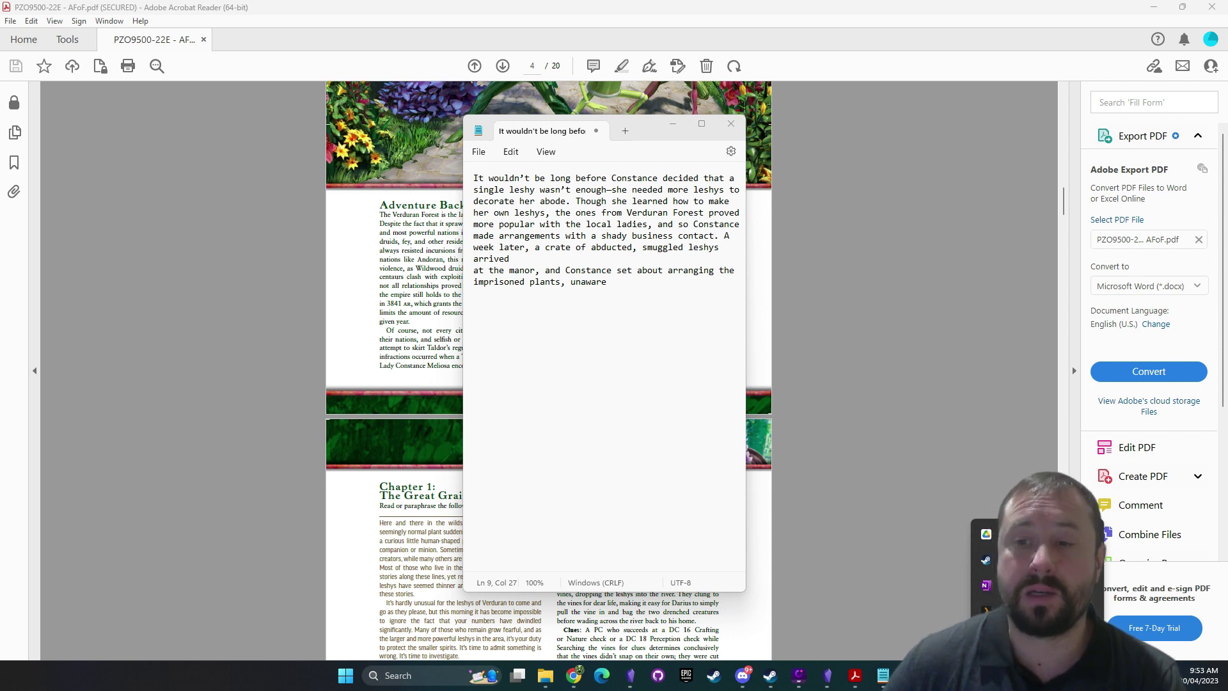
pyautogui.rightClick(1091, 587)
pyautogui.click(1087, 515)
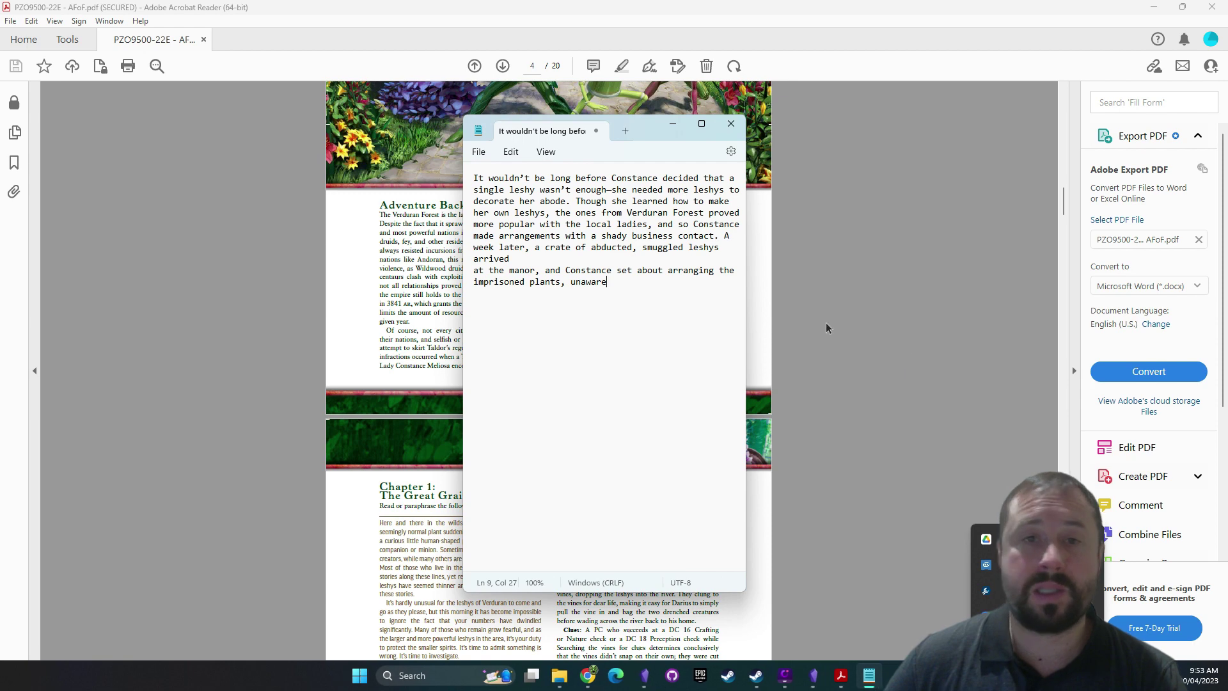
pyautogui.click(826, 328)
pyautogui.click(868, 675)
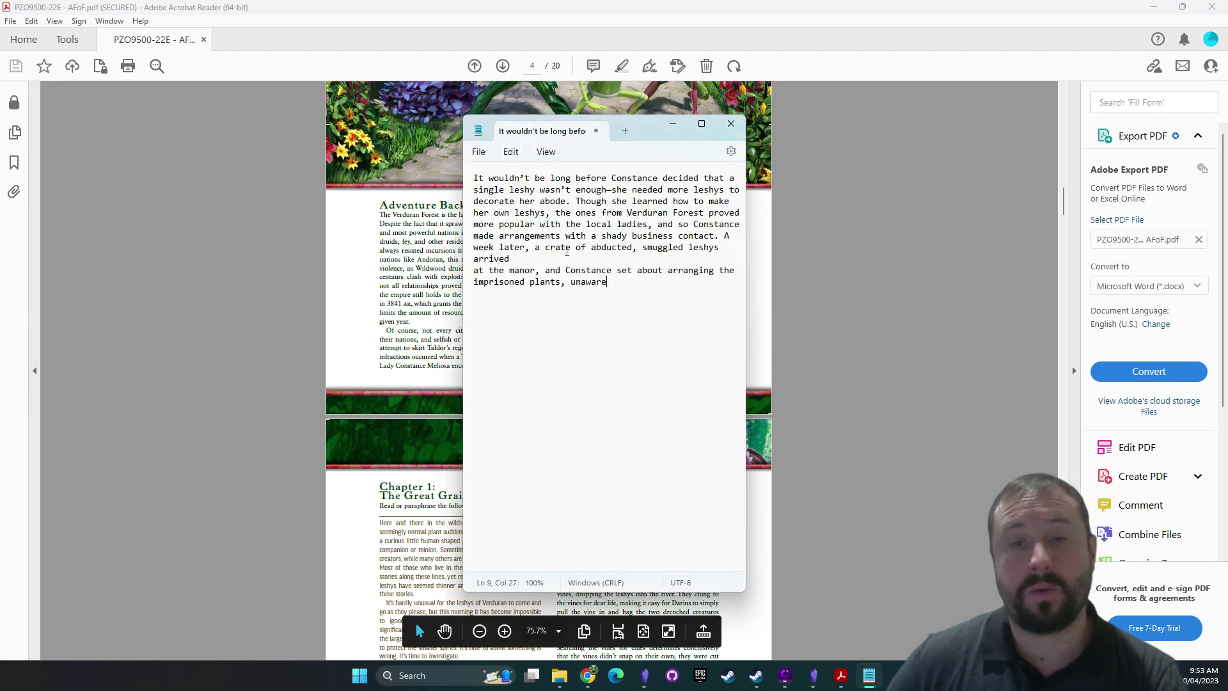
# Place the Notepad window beside the PDF page and highlight the pasted paragraph to examine its line breaks
pyautogui.moveTo(633, 301); pyautogui.dragTo(479, 245)
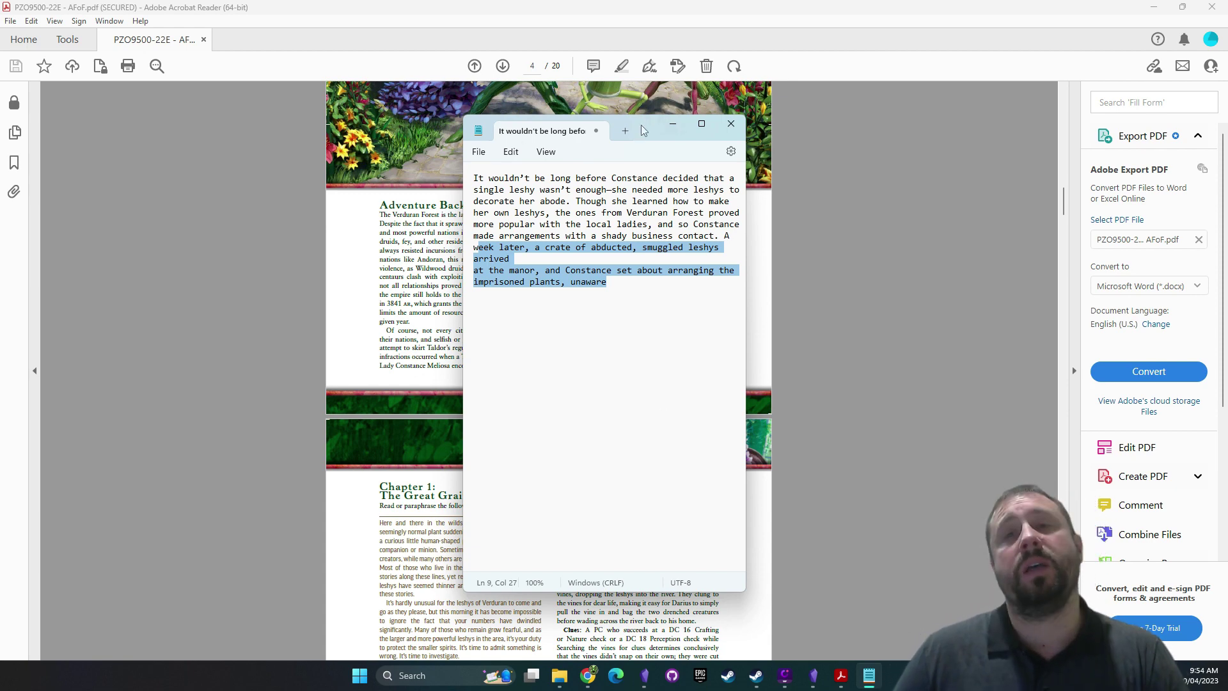
pyautogui.moveTo(643, 129); pyautogui.dragTo(903, 154)
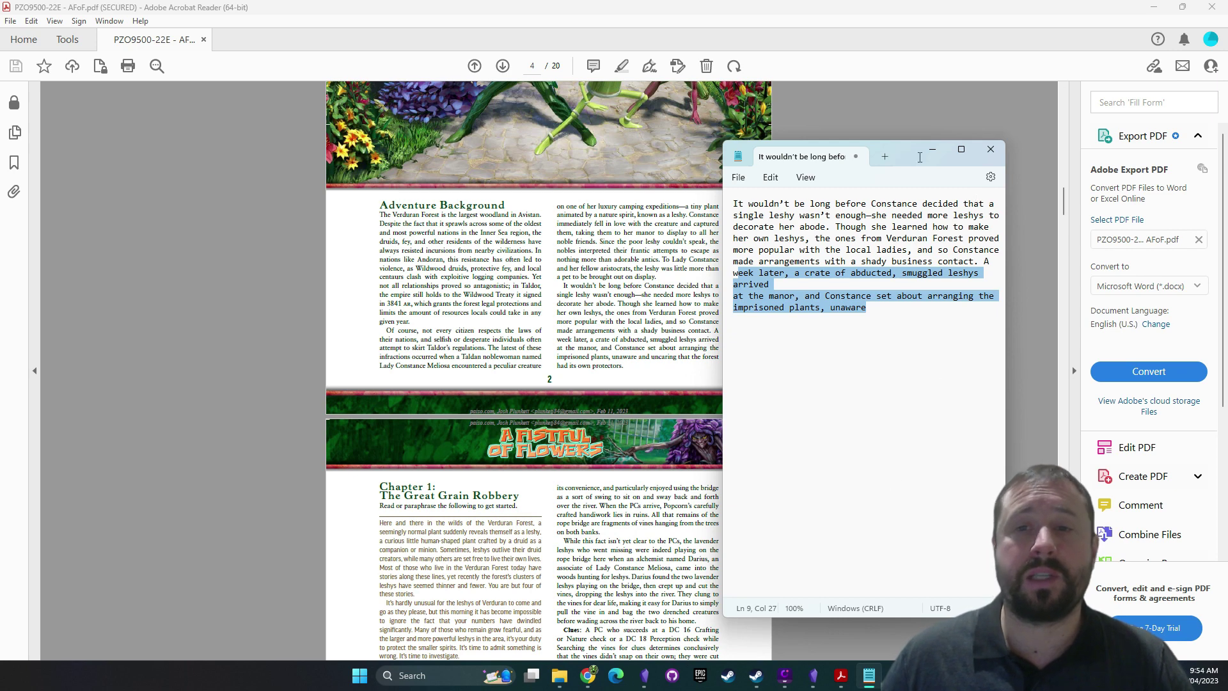
pyautogui.moveTo(865, 337); pyautogui.dragTo(736, 205)
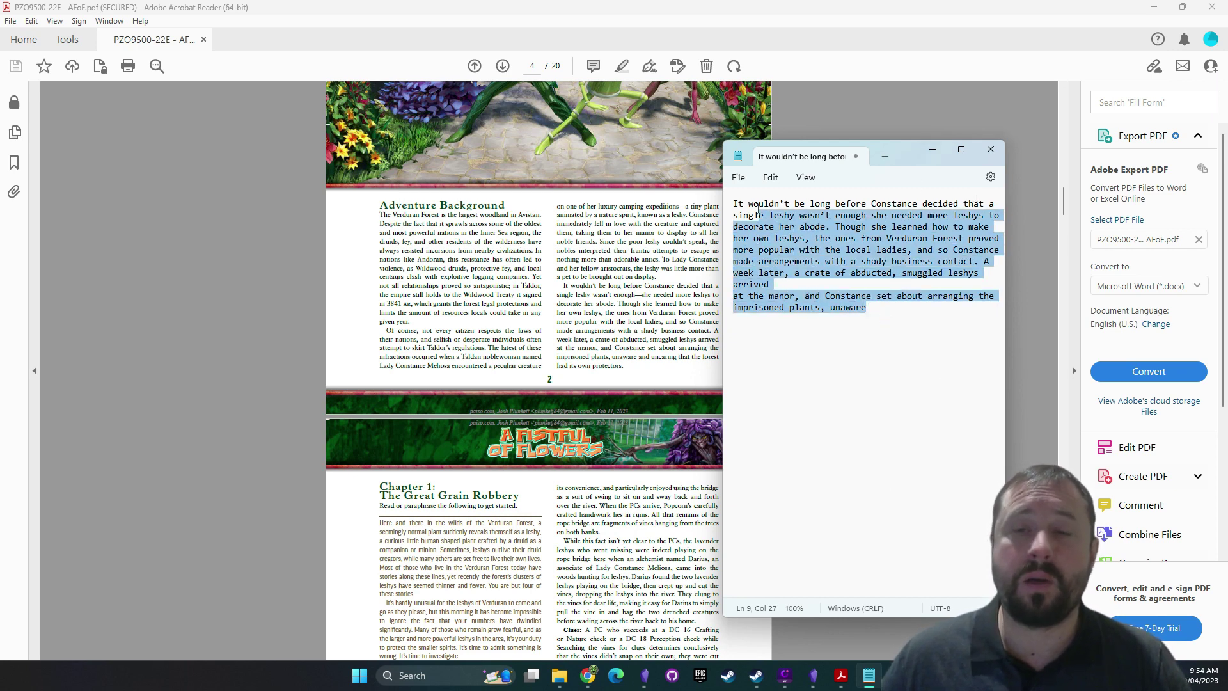
pyautogui.click(883, 263)
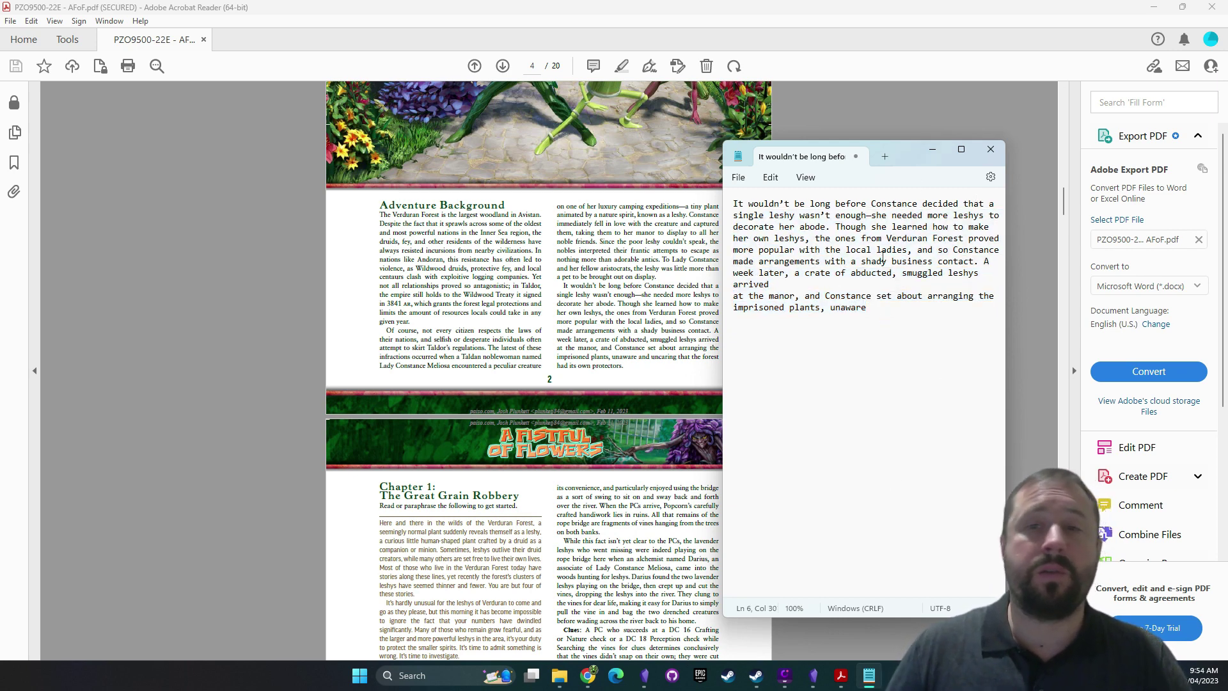
pyautogui.moveTo(870, 309); pyautogui.dragTo(735, 195)
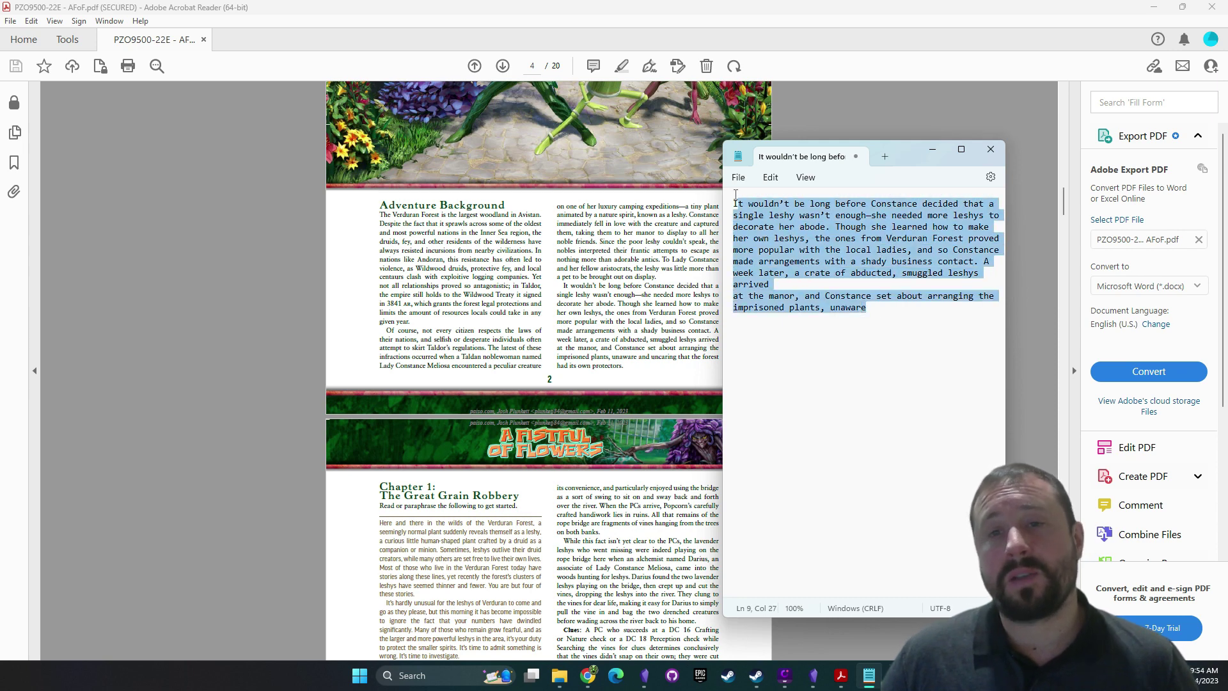
pyautogui.click(866, 309)
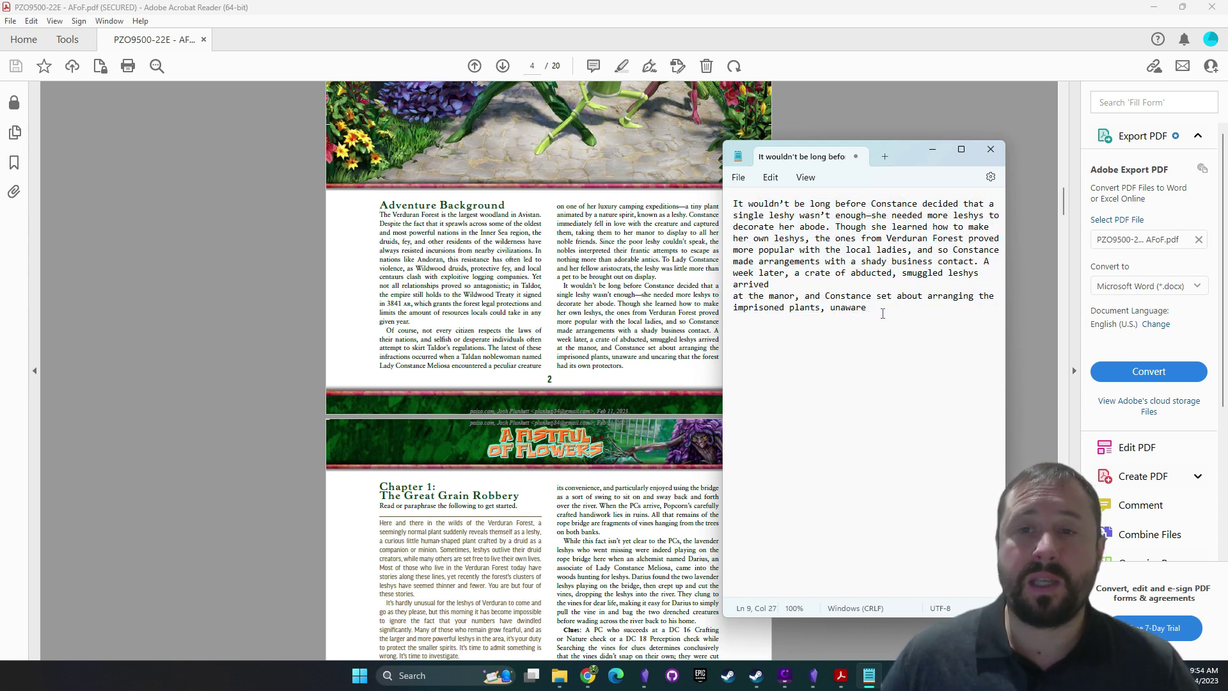
pyautogui.moveTo(882, 313); pyautogui.dragTo(748, 203)
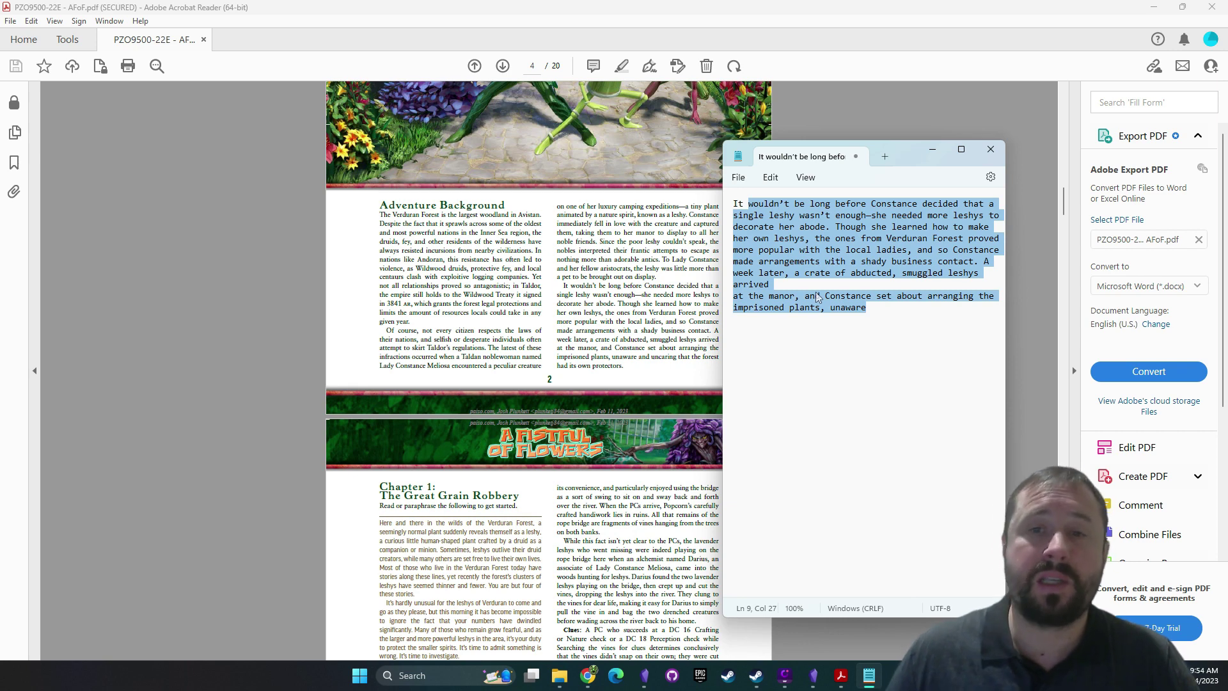
# Maximize Notepad to examine how the whole pasted text wraps at full width, and restore the window beside the PDF
pyautogui.doubleClick(906, 144)
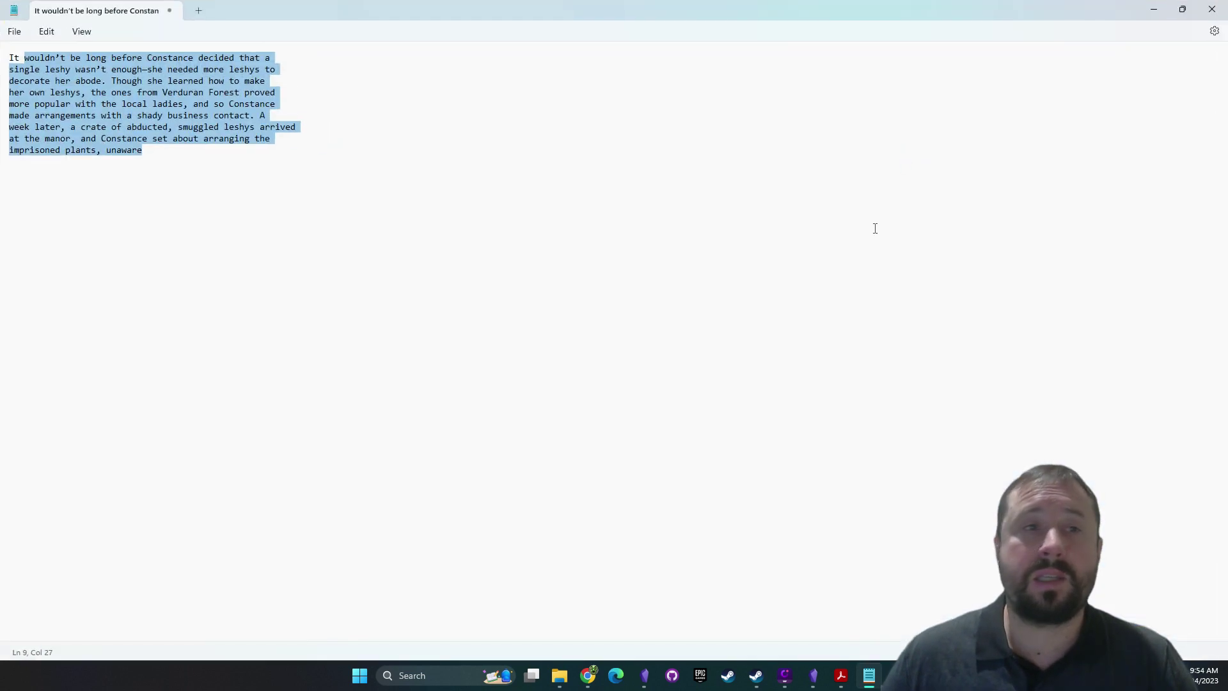
pyautogui.click(182, 160)
pyautogui.hotkey('ctrl', 'a')
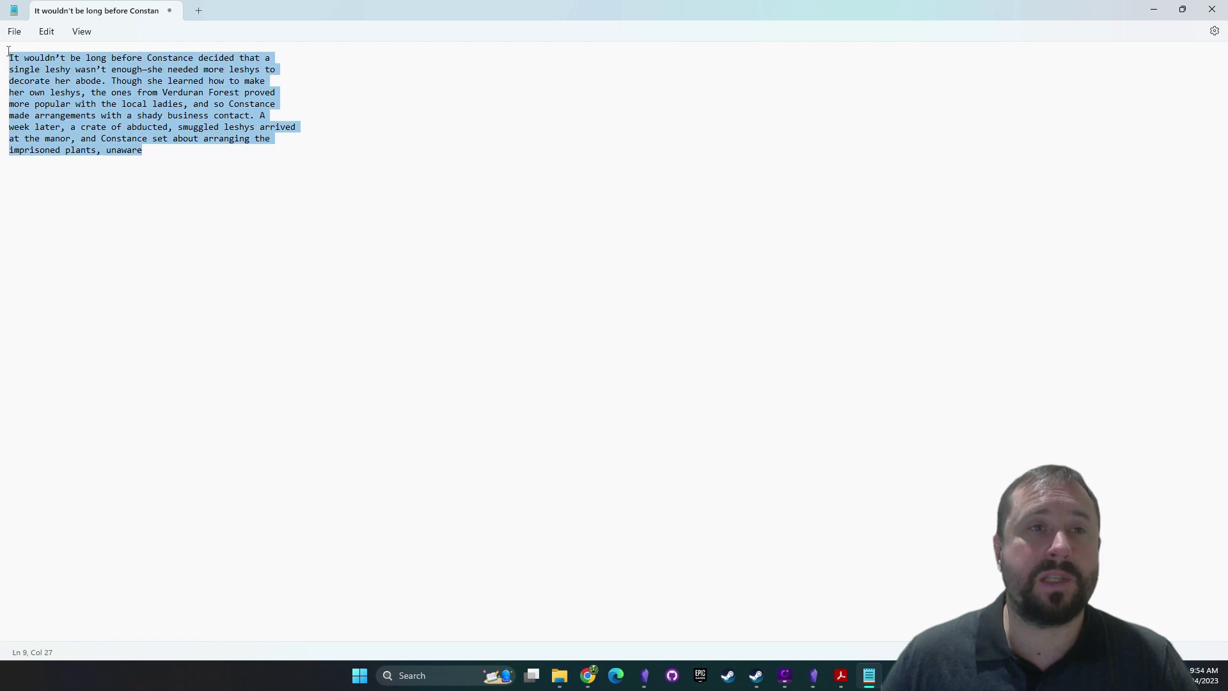
pyautogui.doubleClick(292, 14)
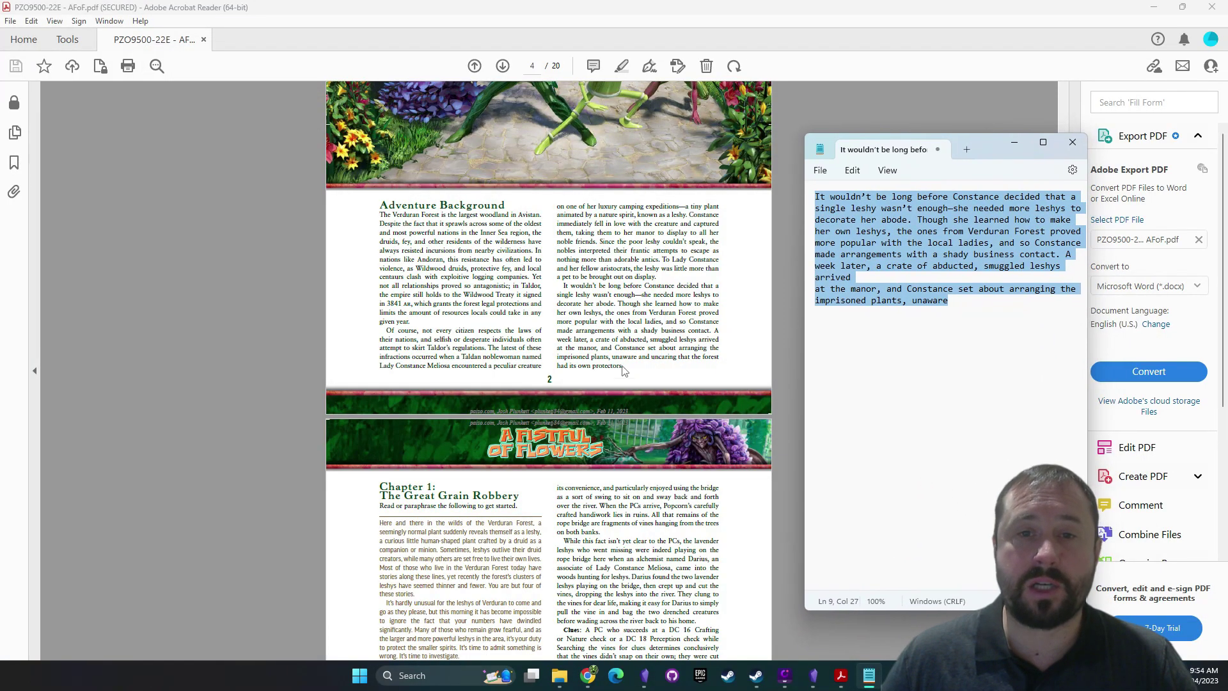
# Highlight the full source paragraph in the PDF, compare it with the Notepad copy, and minimize Notepad
pyautogui.moveTo(623, 368); pyautogui.dragTo(563, 285)
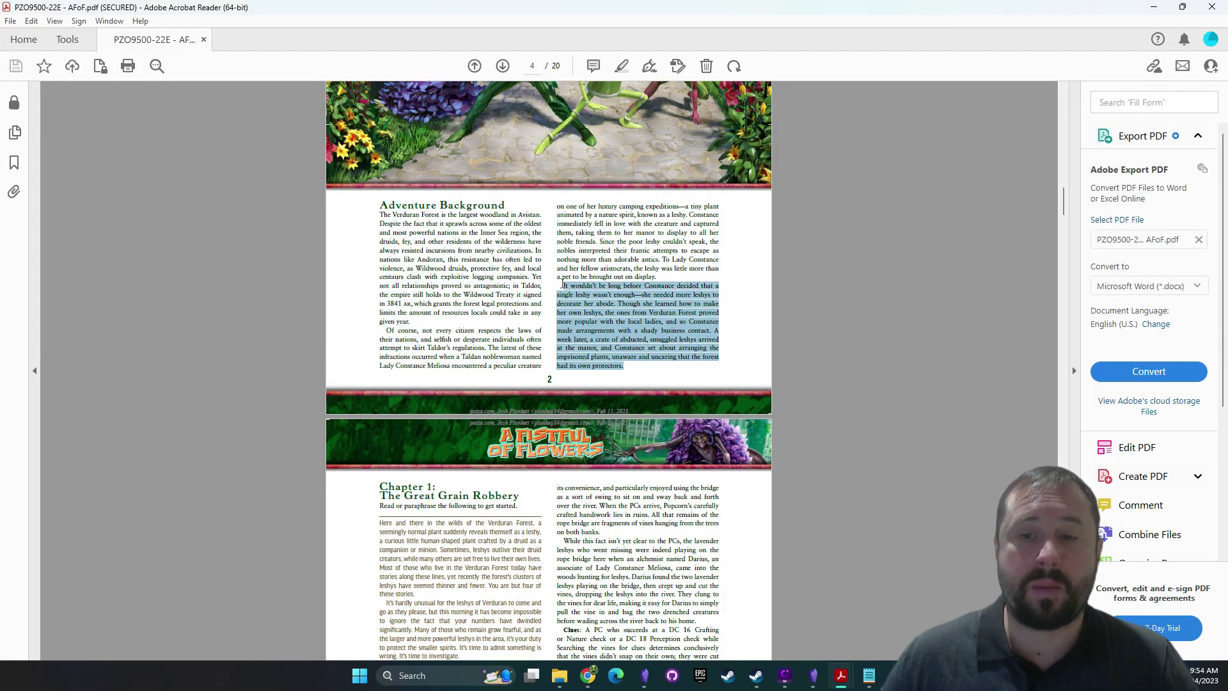
pyautogui.click(869, 676)
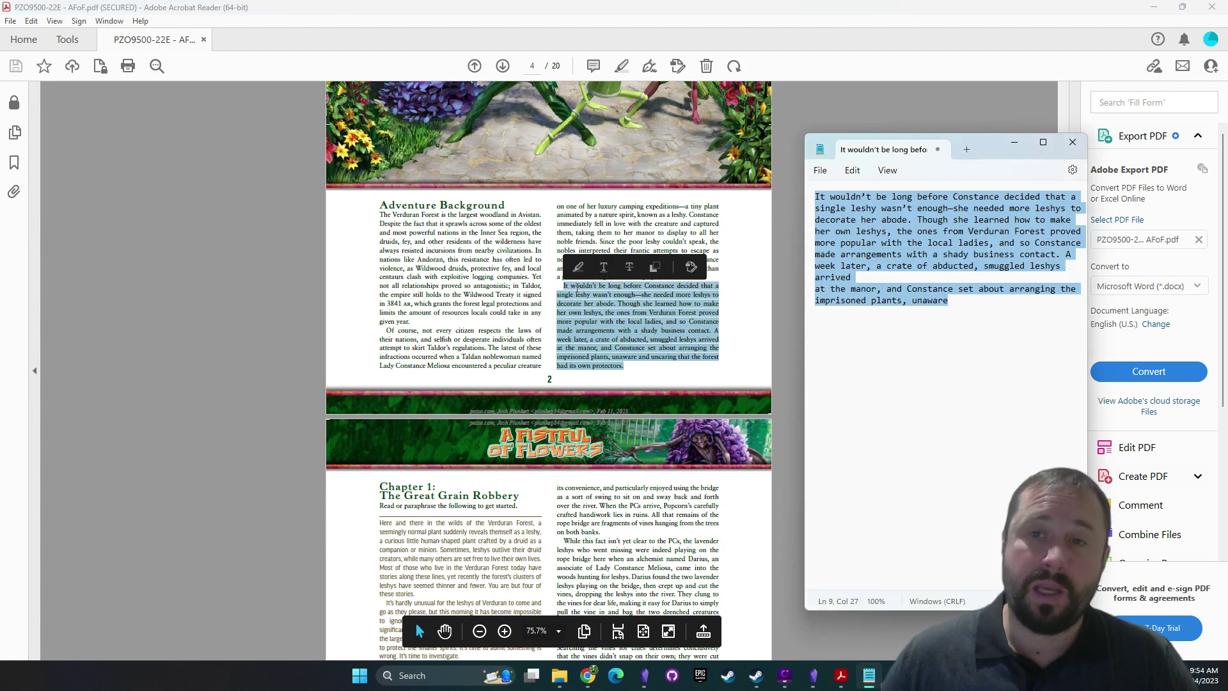
pyautogui.click(855, 272)
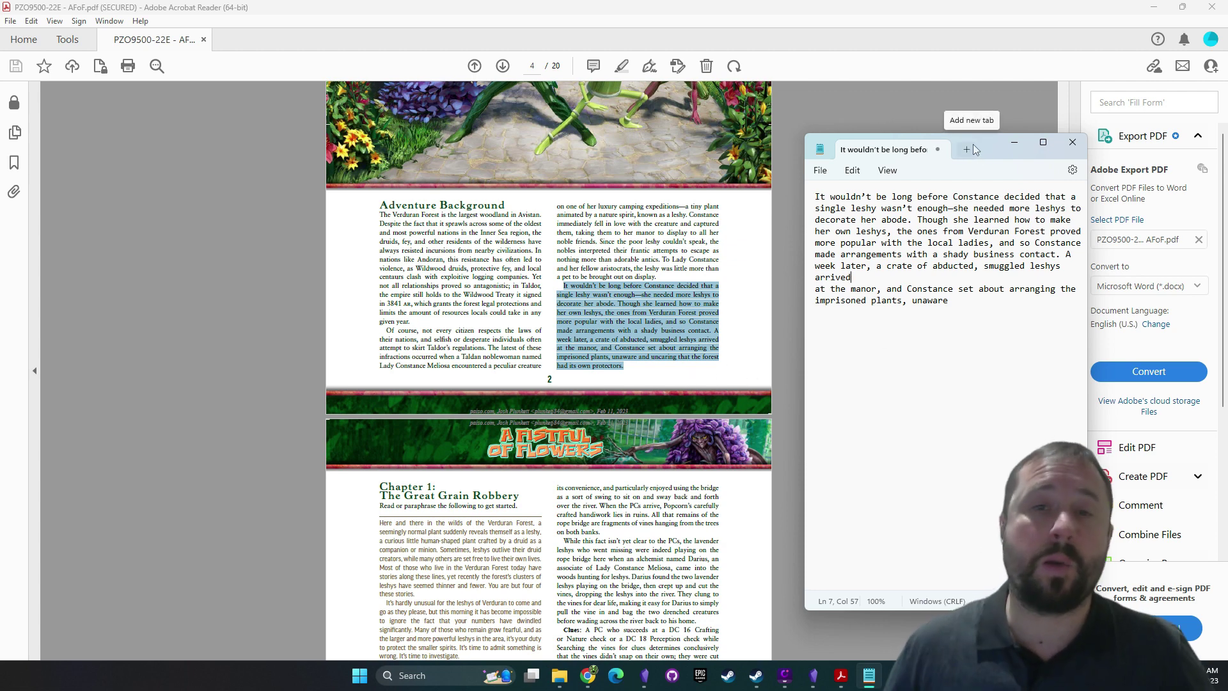
pyautogui.click(1014, 142)
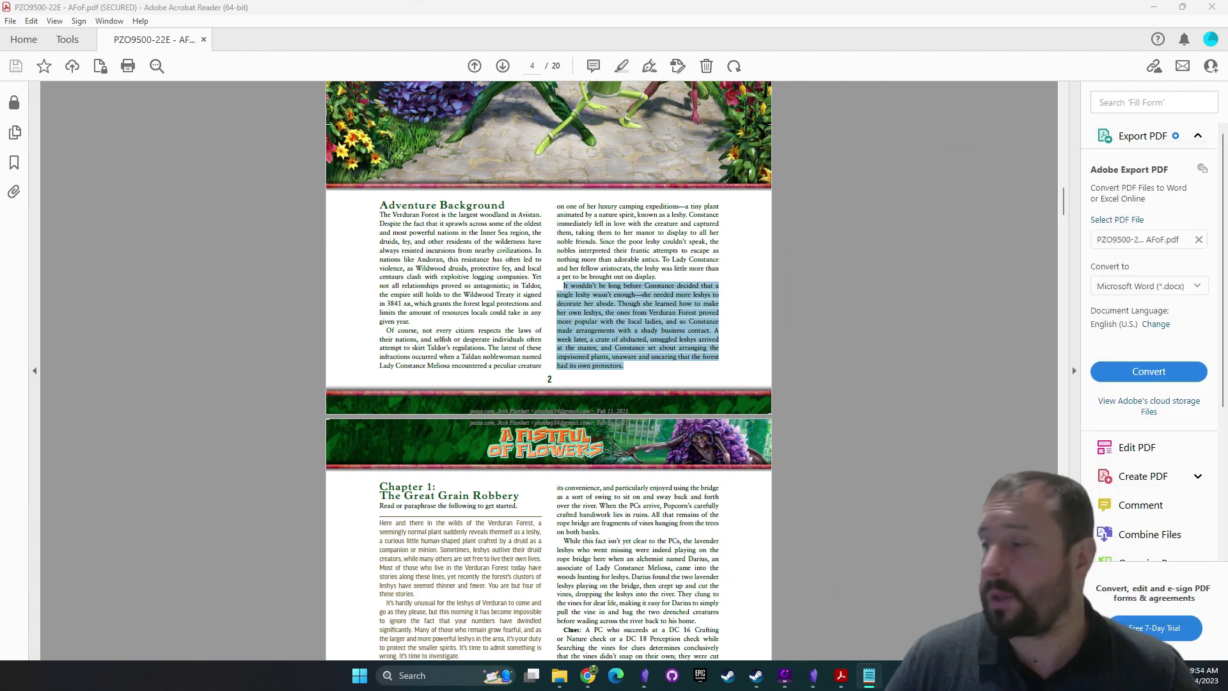
# Switch to Chrome and open the Curse of Strahd adventure from the D&D Beyond sources
pyautogui.hotkey('alt', 'Tab')
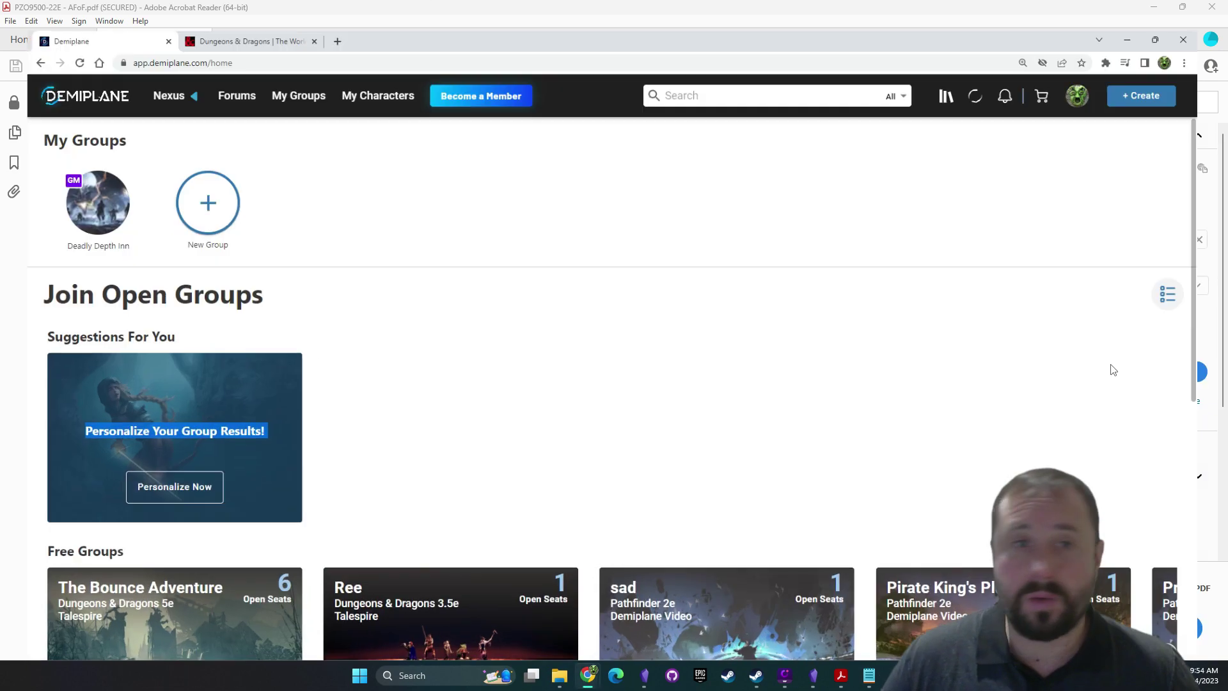
pyautogui.click(223, 13)
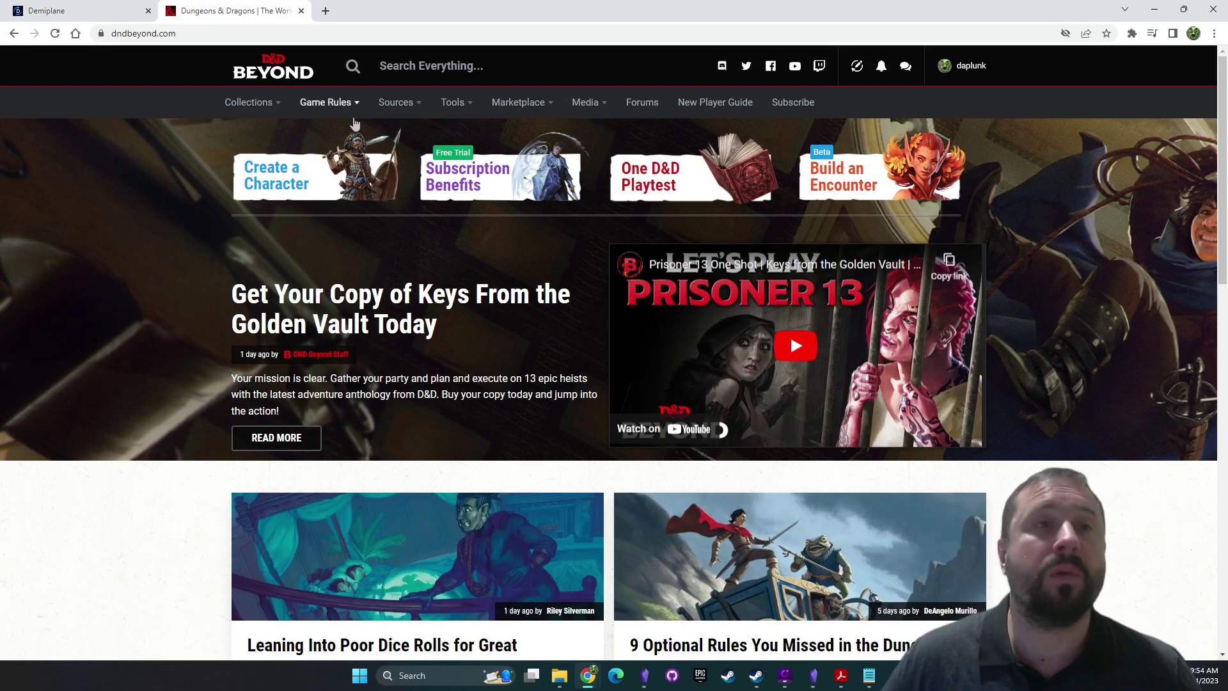
pyautogui.moveTo(325, 102)
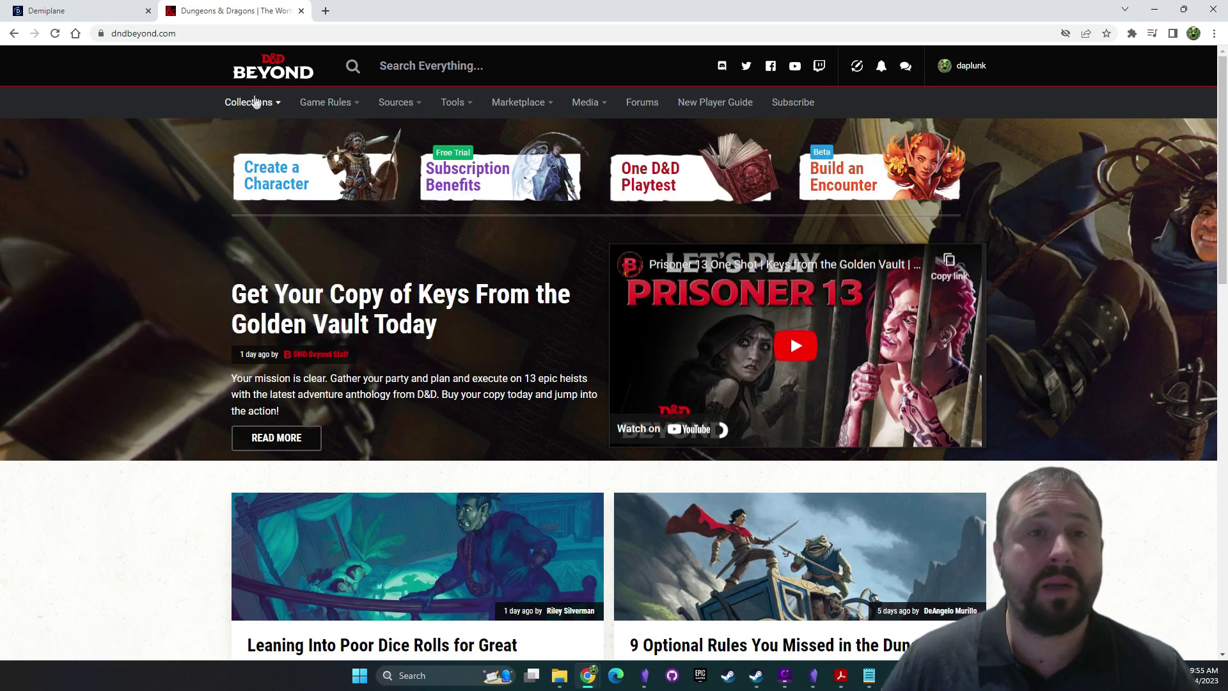
pyautogui.moveTo(255, 102)
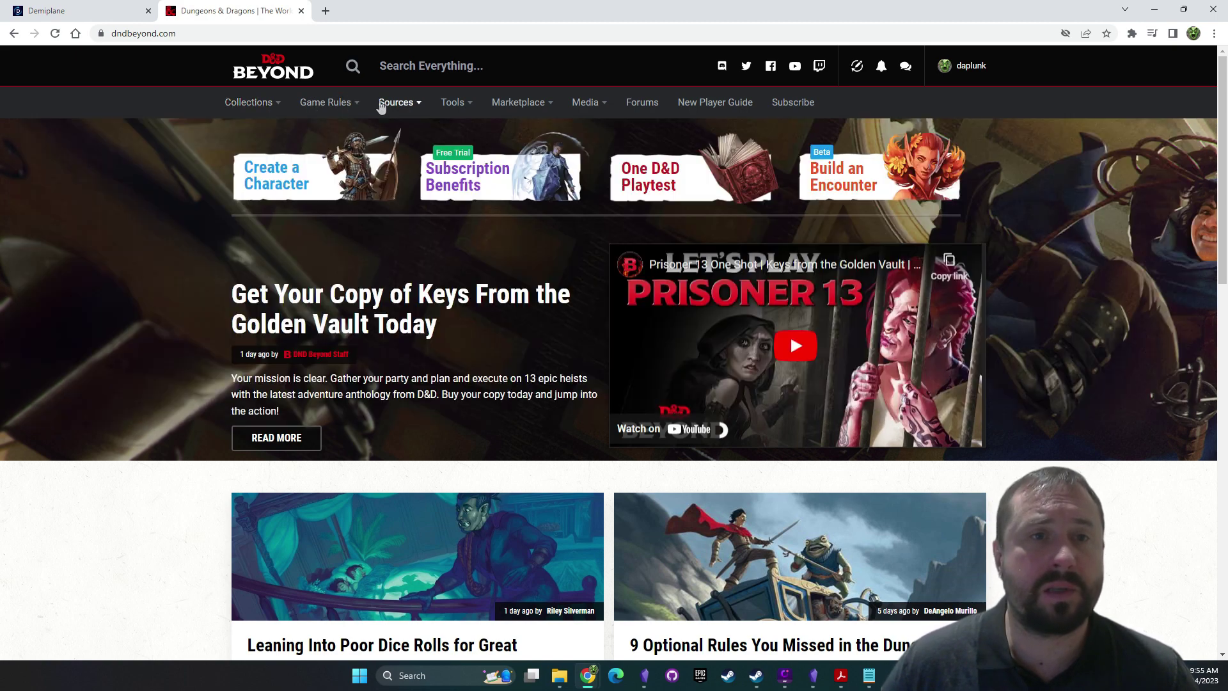
pyautogui.moveTo(392, 110)
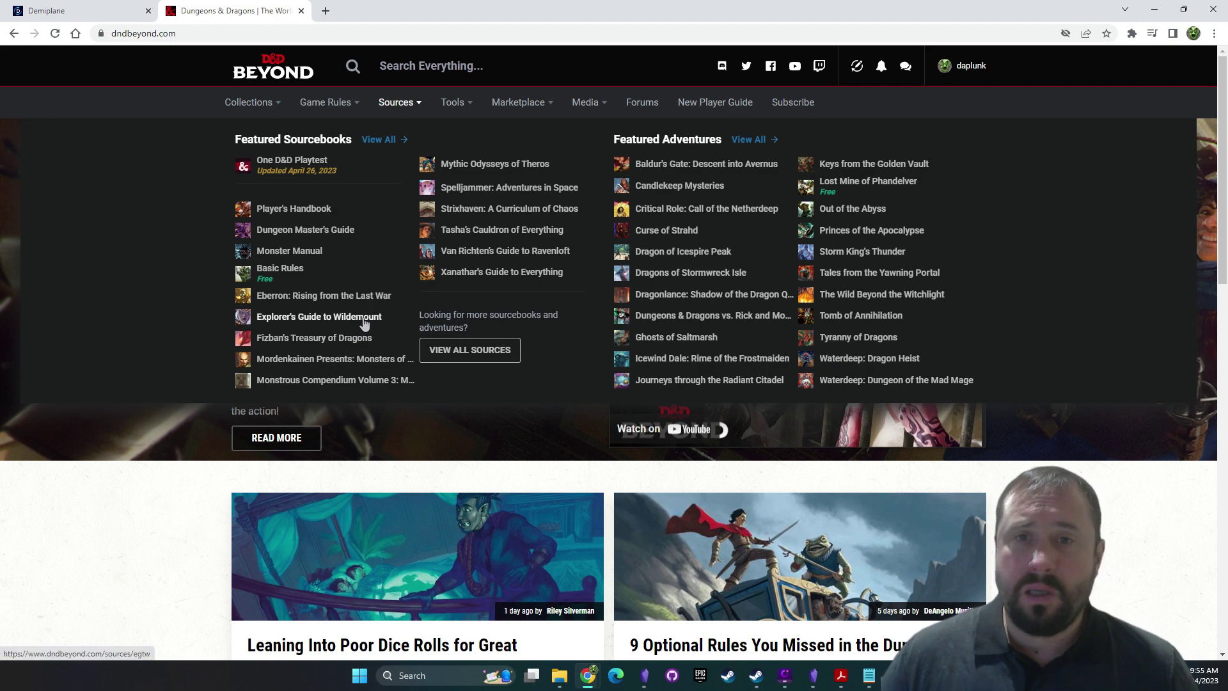
pyautogui.click(661, 235)
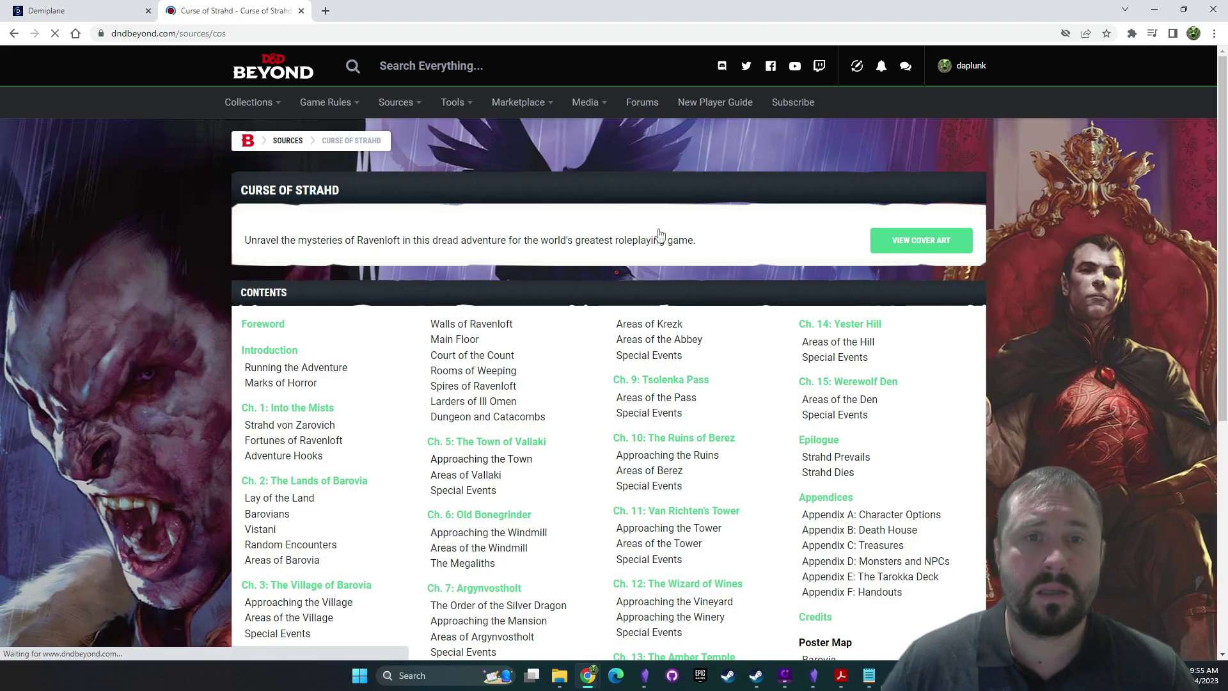
pyautogui.click(285, 441)
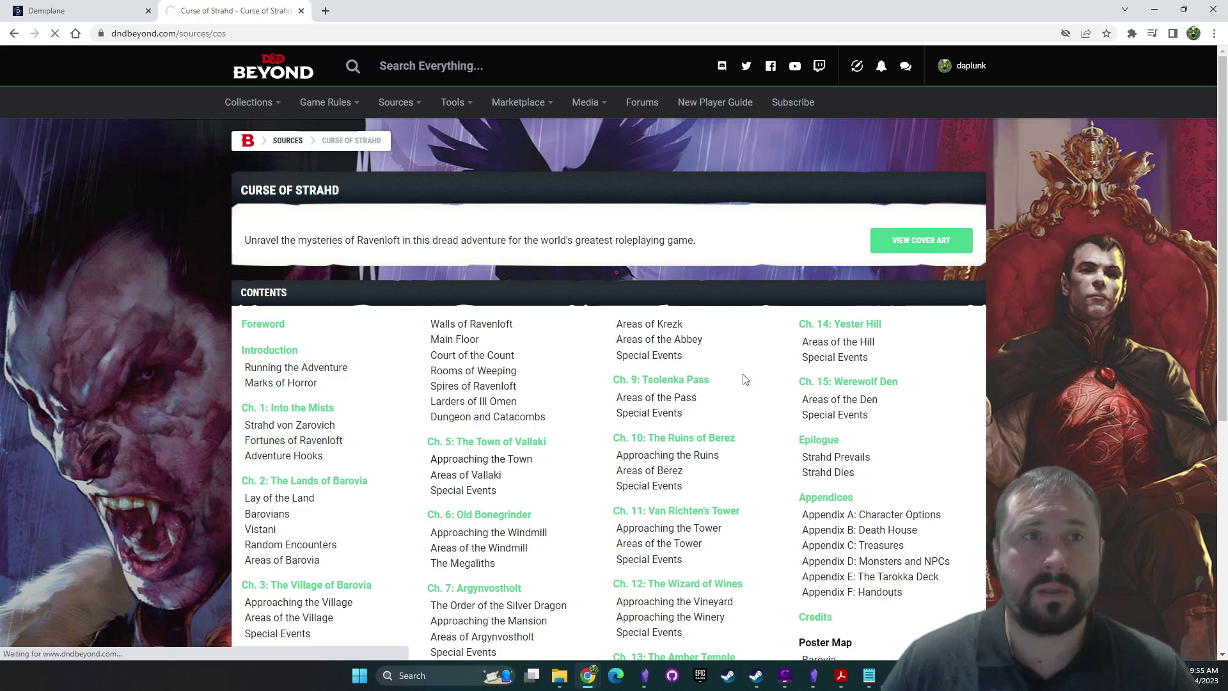
pyautogui.scroll(-3, 743, 379)
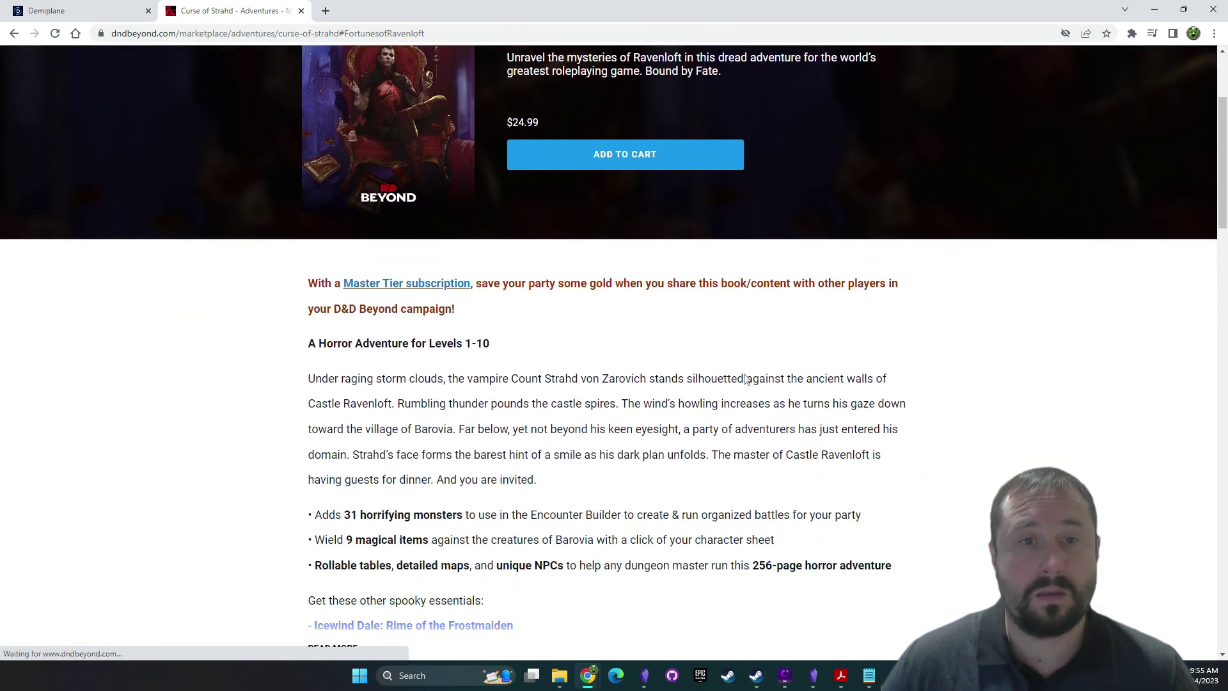
pyautogui.scroll(-1, 744, 378)
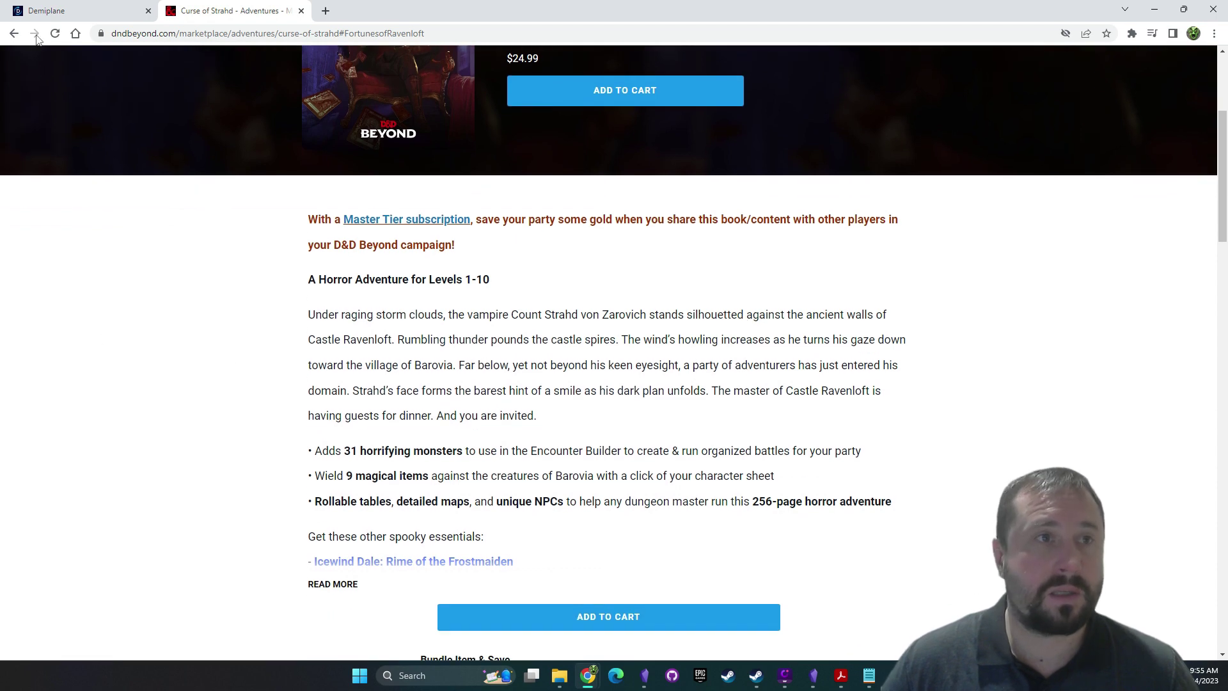
pyautogui.click(14, 34)
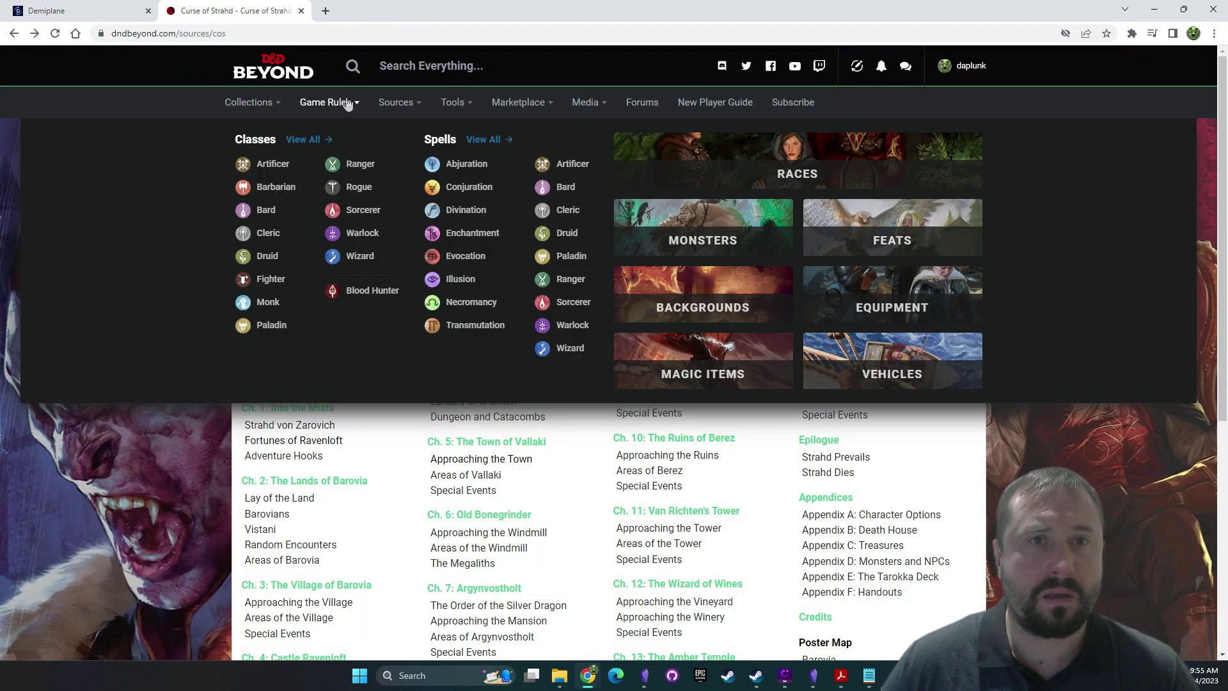
# Open the free Lost Mine of Phandelver adventure from the D&D Beyond sources and go to its Town Description section
pyautogui.moveTo(399, 110)
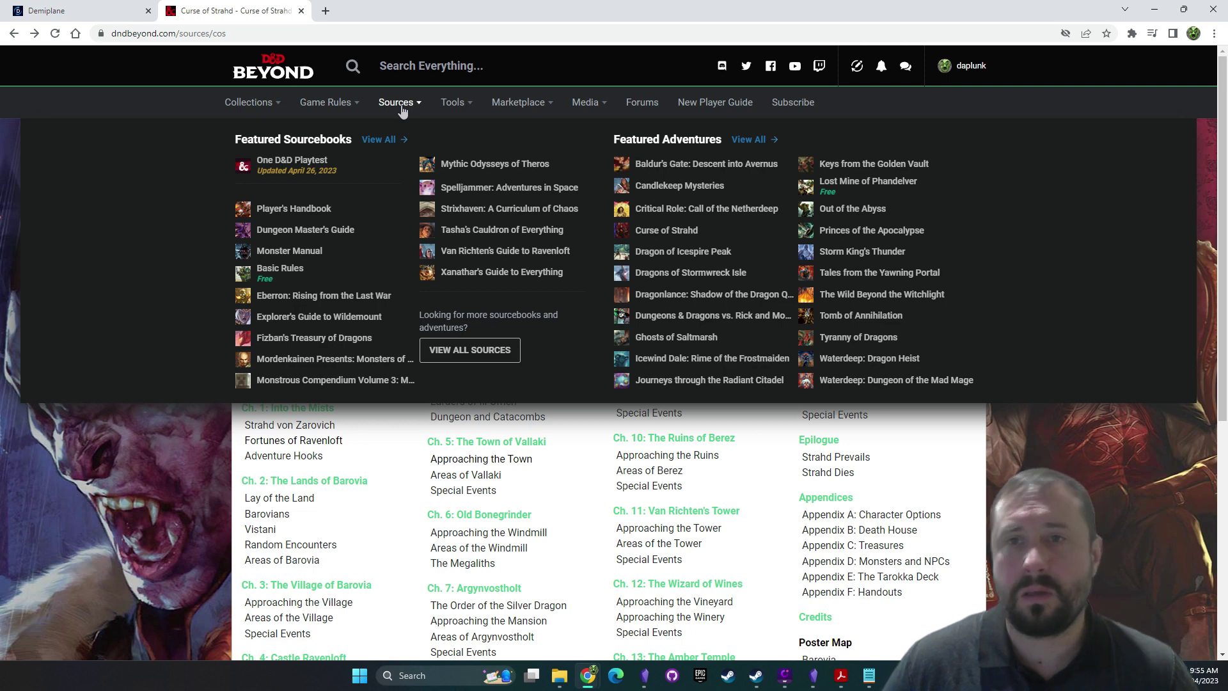
pyautogui.click(868, 182)
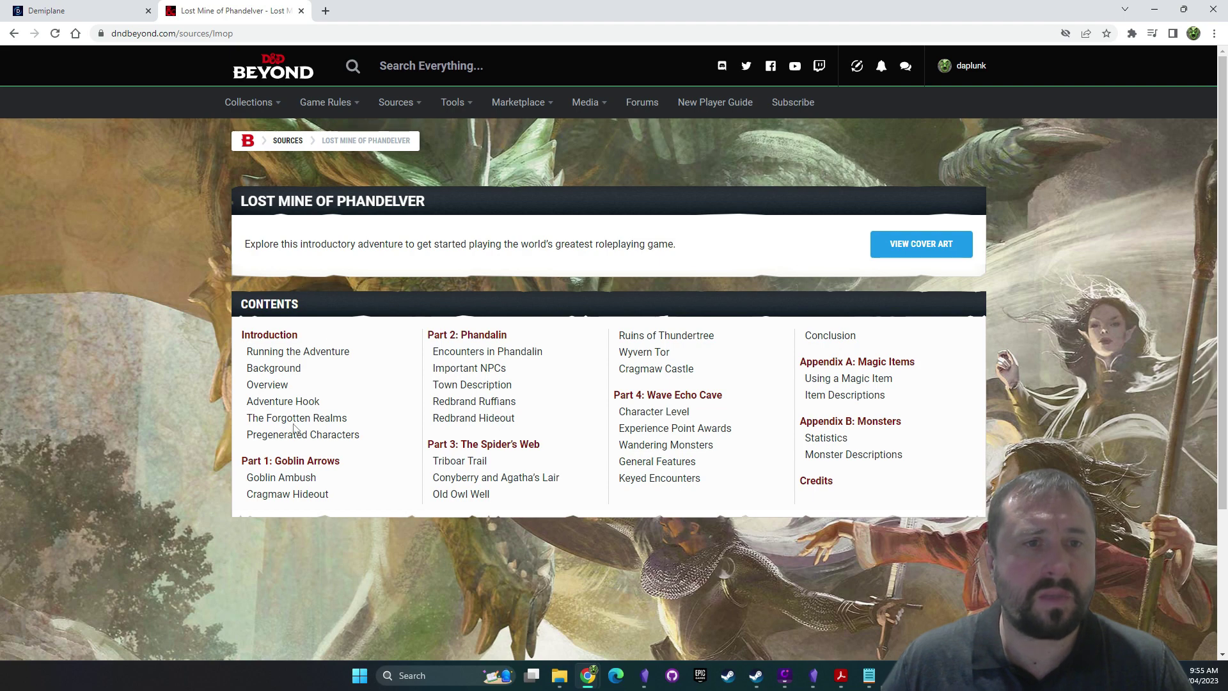
pyautogui.click(483, 382)
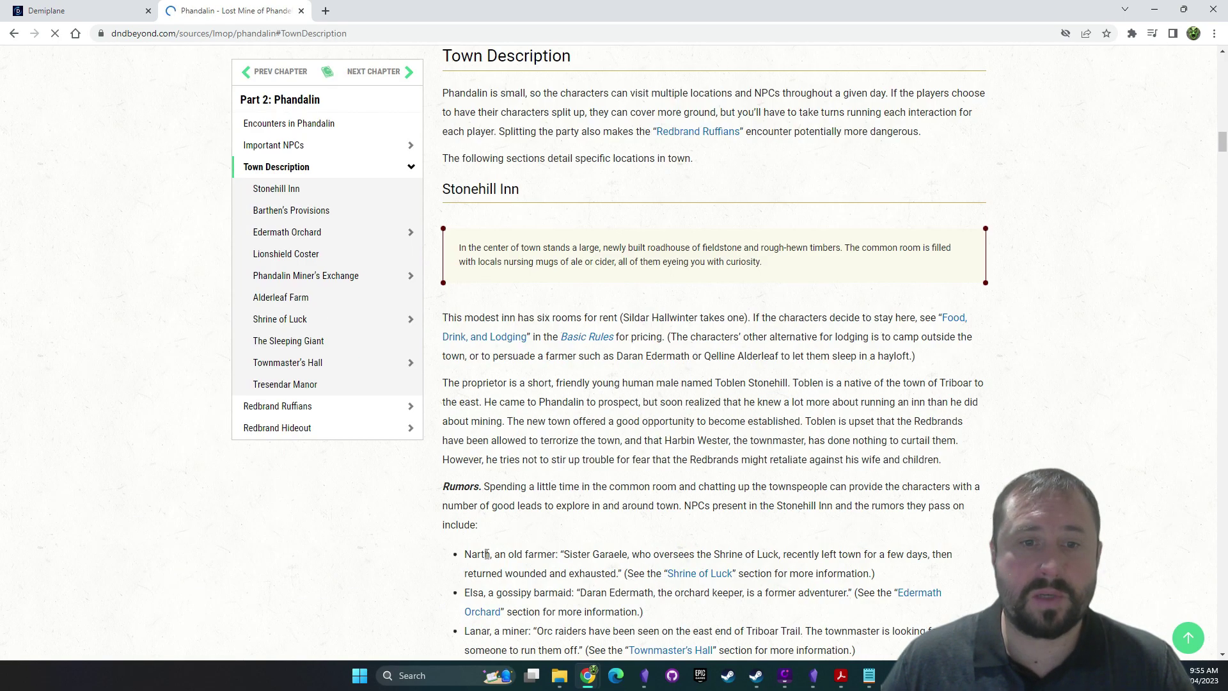
# Copy the three Stonehill Inn body paragraphs, from "This modest inn" through the Rumors introduction, and paste them into Notepad below the PDF text
pyautogui.moveTo(485, 537); pyautogui.dragTo(443, 317)
pyautogui.hotkey('ctrl', 'c')
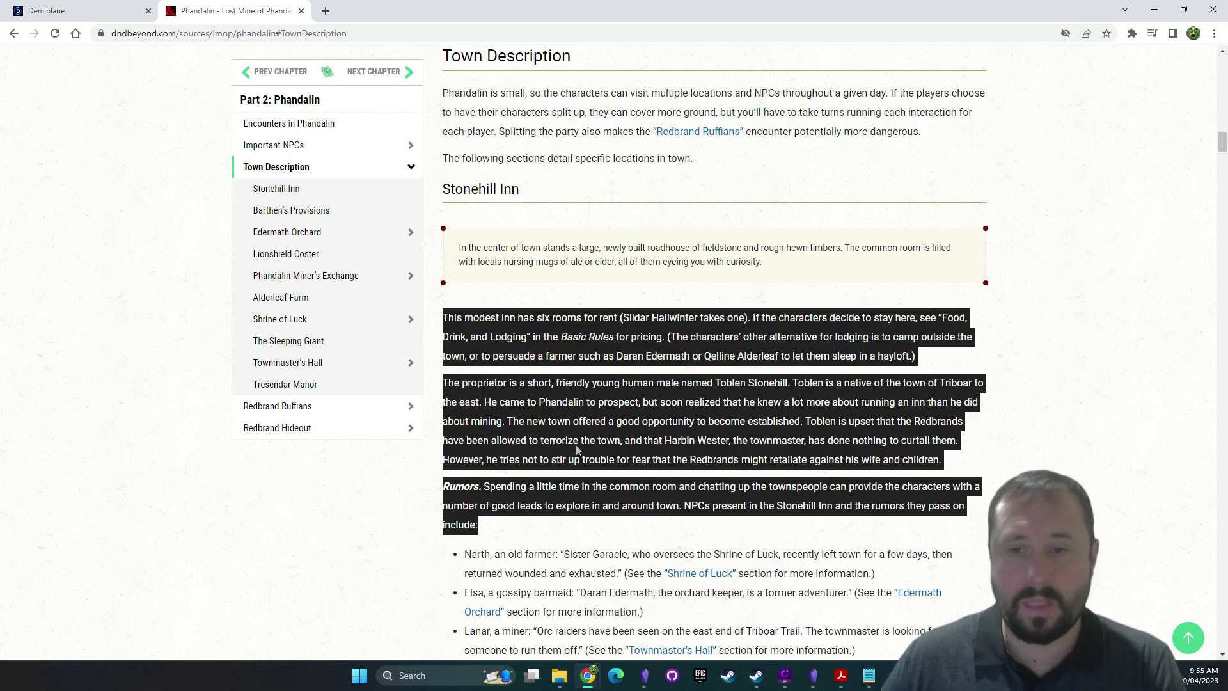
pyautogui.click(871, 669)
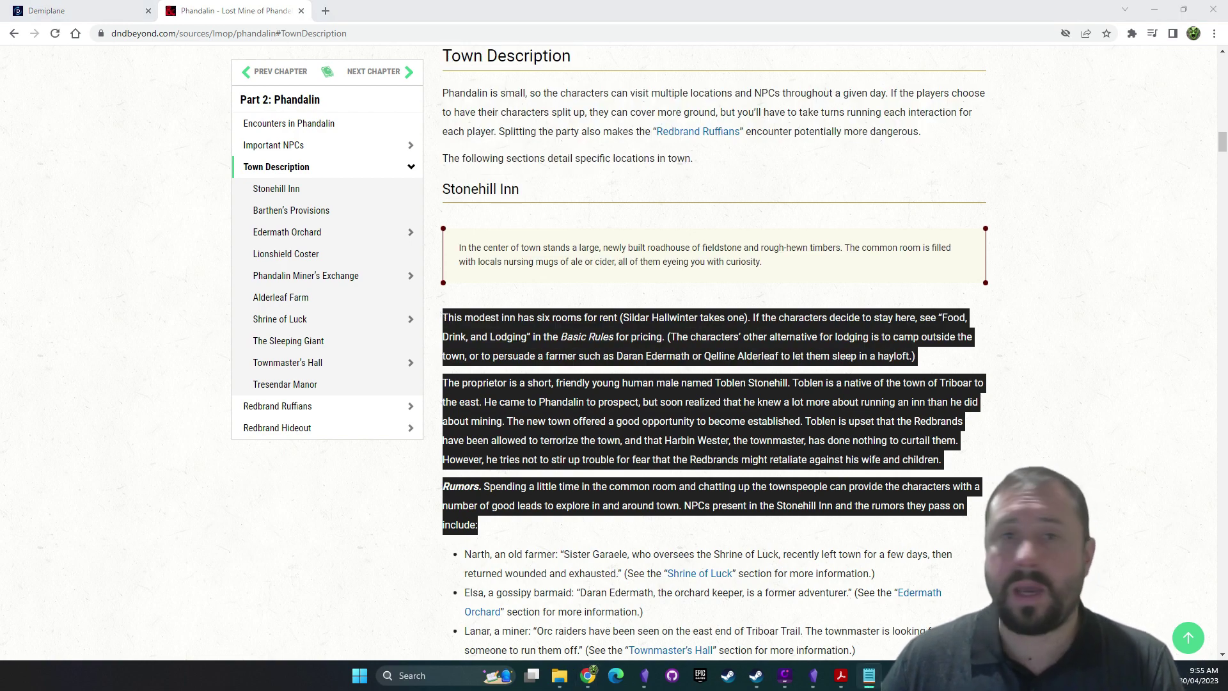
pyautogui.click(854, 90)
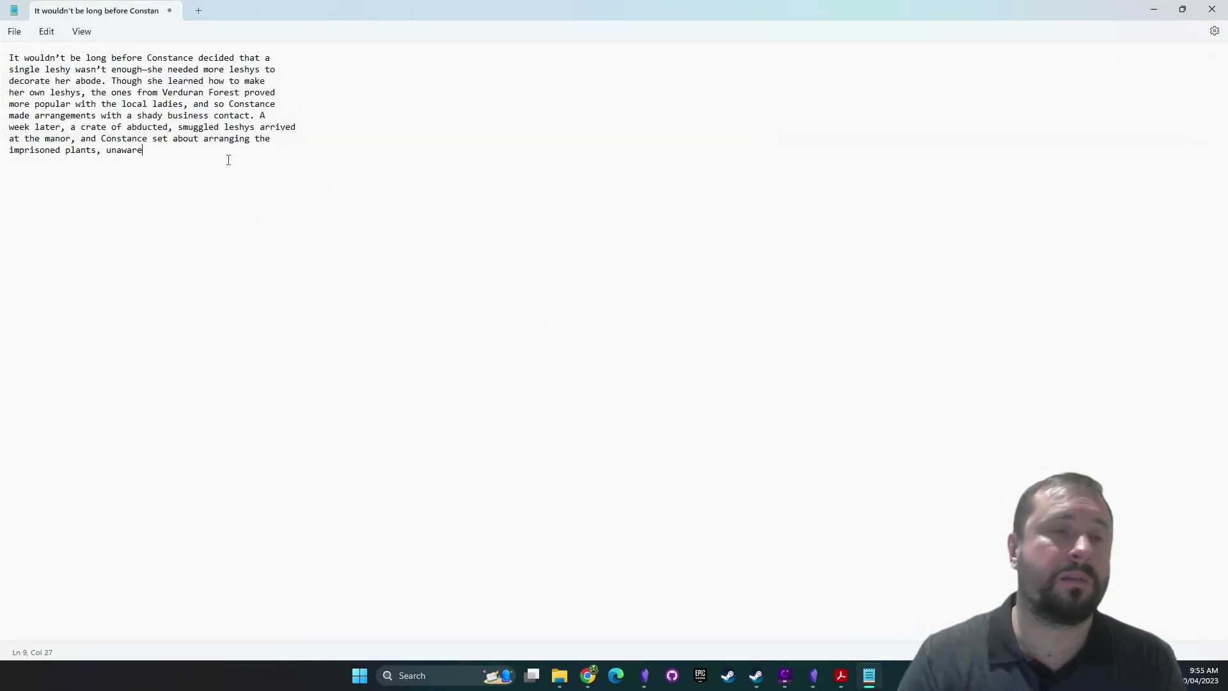
pyautogui.press('Return')
pyautogui.press('Return')
pyautogui.press('Return')
pyautogui.hotkey('ctrl', 'v')
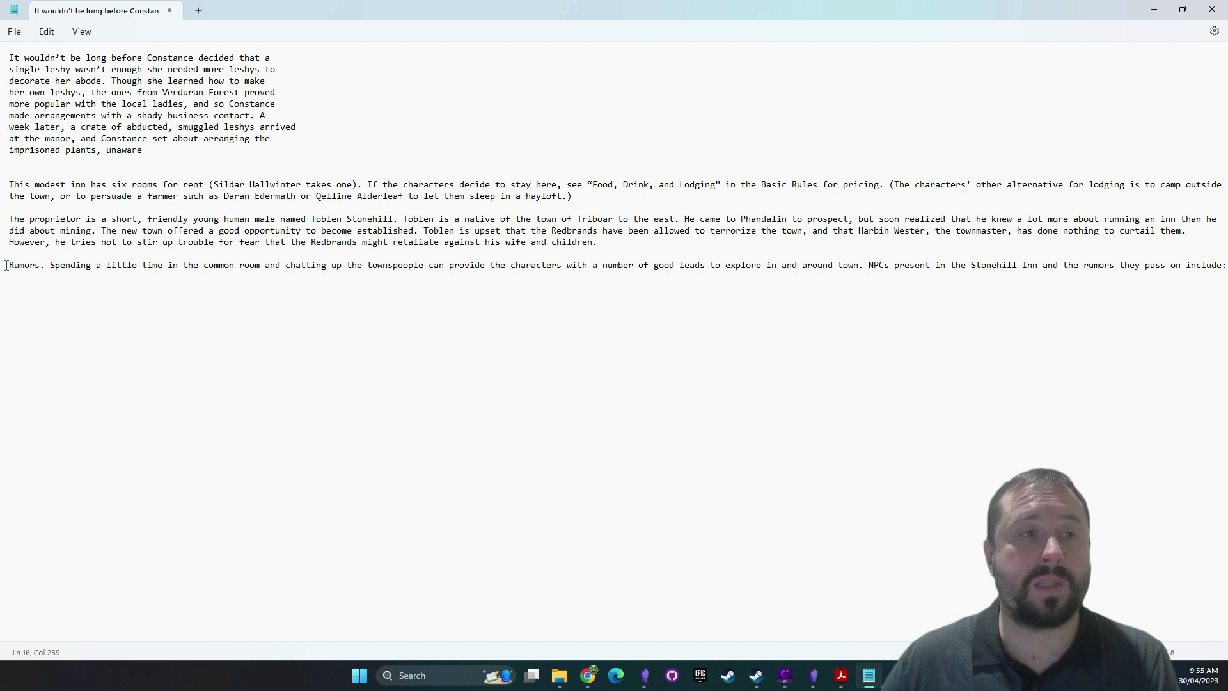
# Highlight the pasted Rumors paragraph in Notepad to examine its line breaks, and minimize Notepad to return to the Phandalin page
pyautogui.moveTo(6, 265); pyautogui.dragTo(972, 267)
pyautogui.click(757, 356)
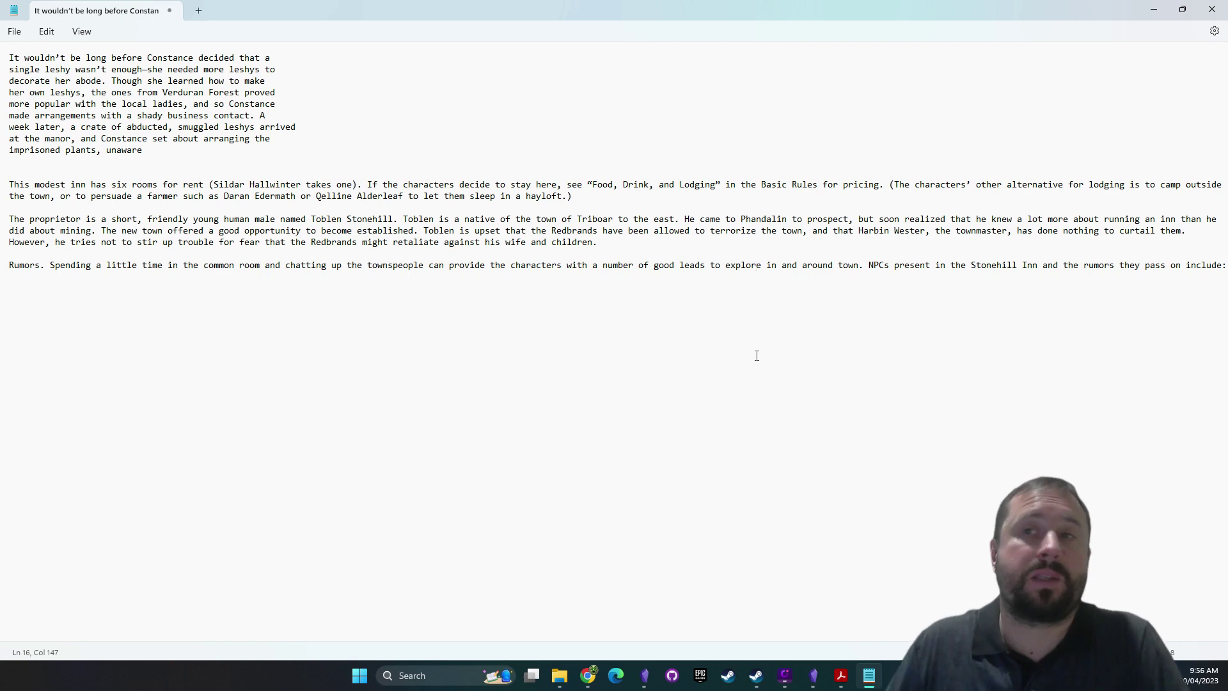
pyautogui.click(1153, 9)
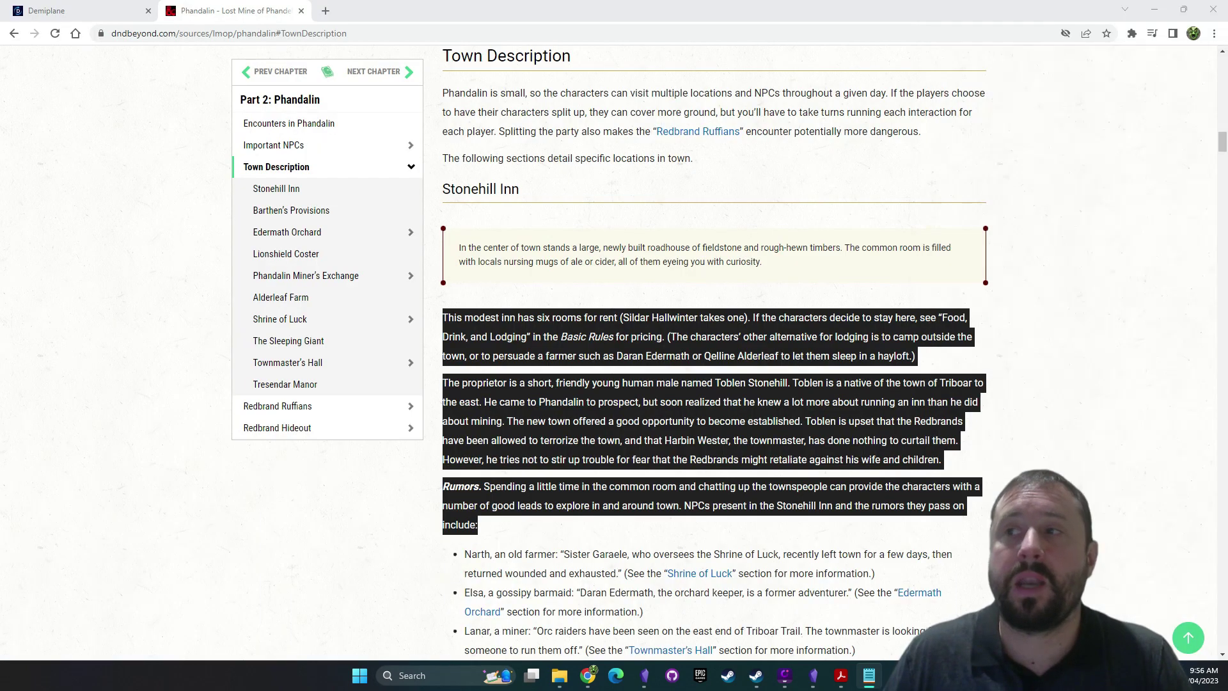
pyautogui.click(641, 298)
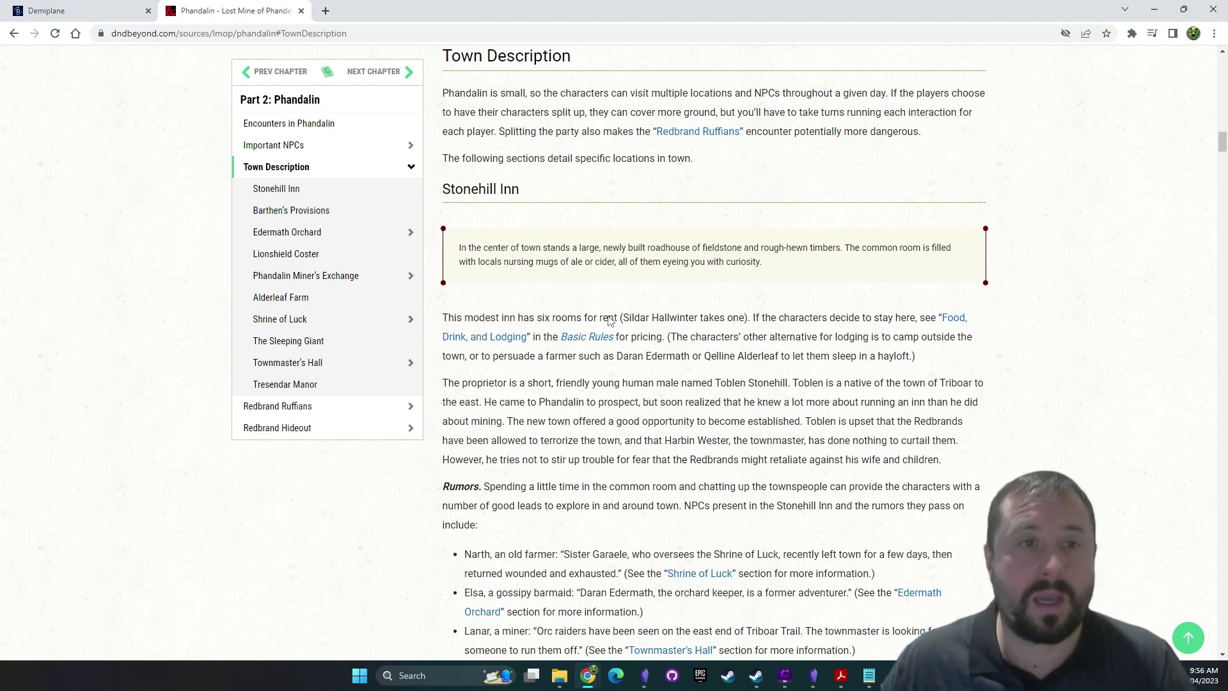
pyautogui.scroll(7, 678, 291)
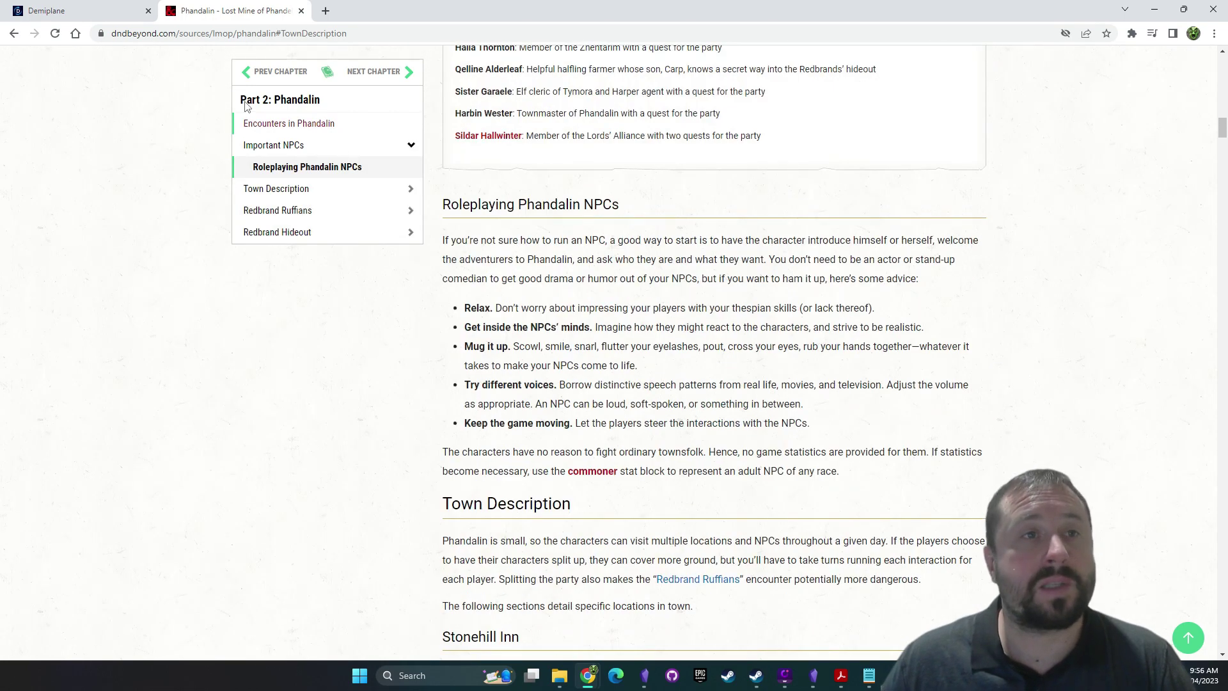
# Switch to the Demiplane page in the browser and open the Pathfinder Nexus
pyautogui.click(105, 14)
pyautogui.click(788, 407)
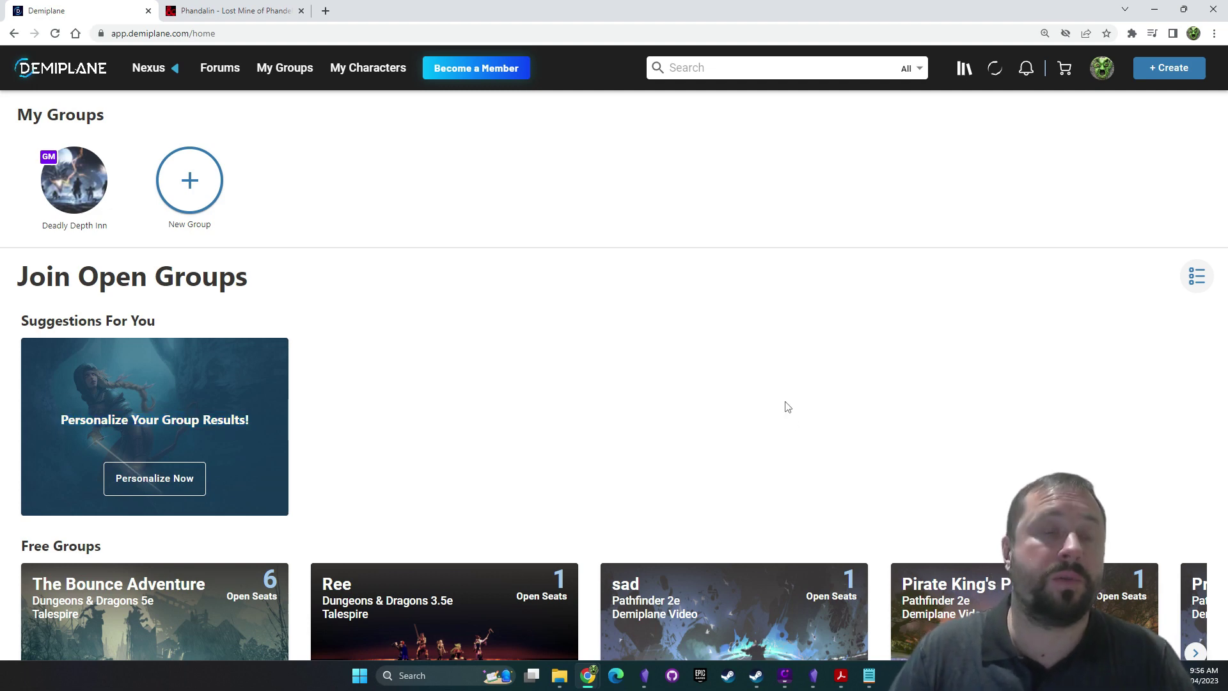
pyautogui.click(147, 73)
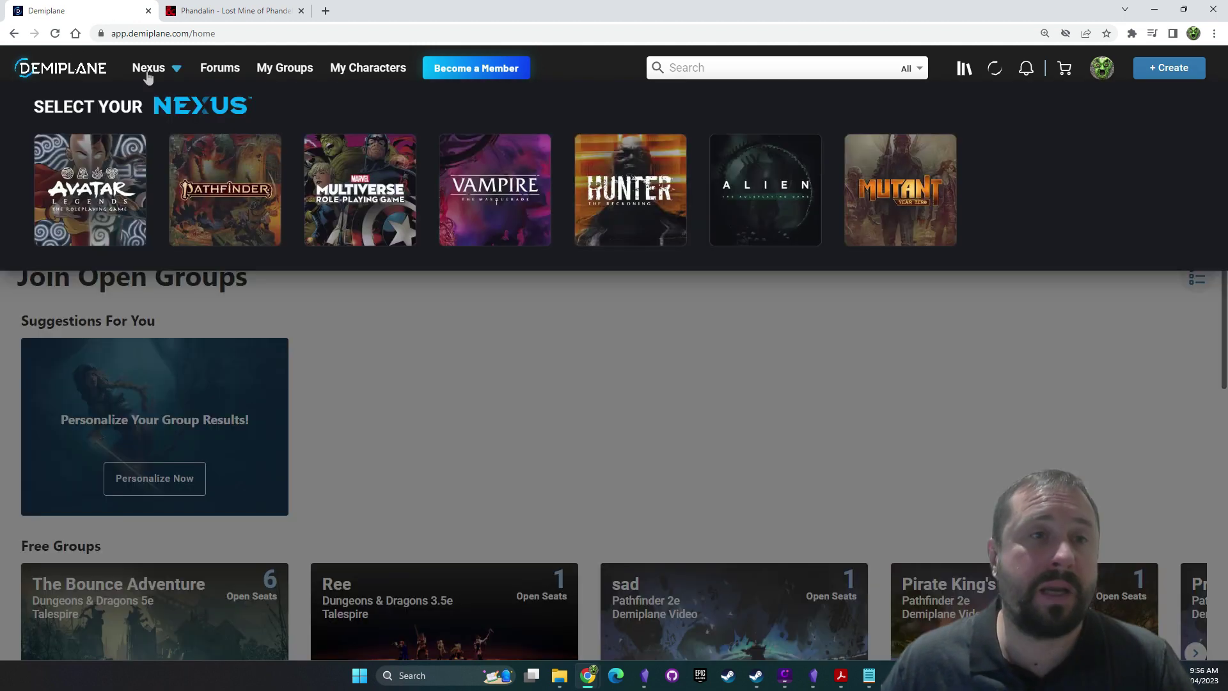
pyautogui.click(221, 198)
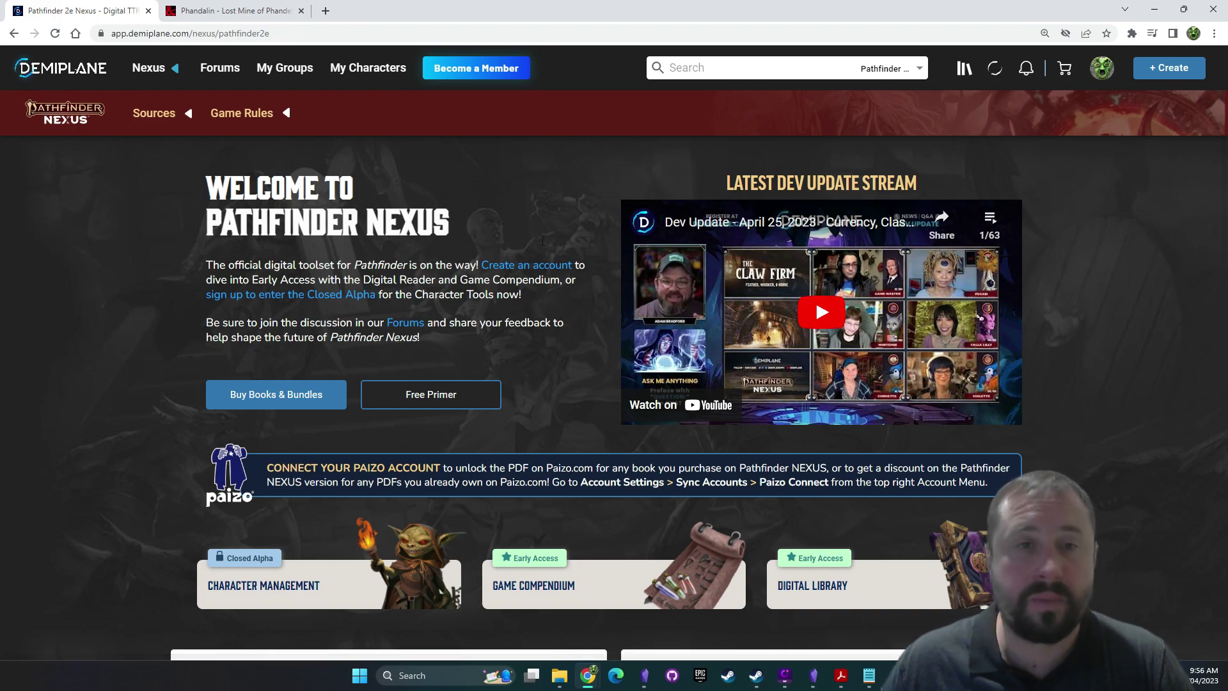
# Look over the Pathfinder Nexus home page and open the full list of standalone adventures from its sources
pyautogui.scroll(-8, 521, 277)
pyautogui.scroll(-7, 521, 277)
pyautogui.scroll(4, 523, 276)
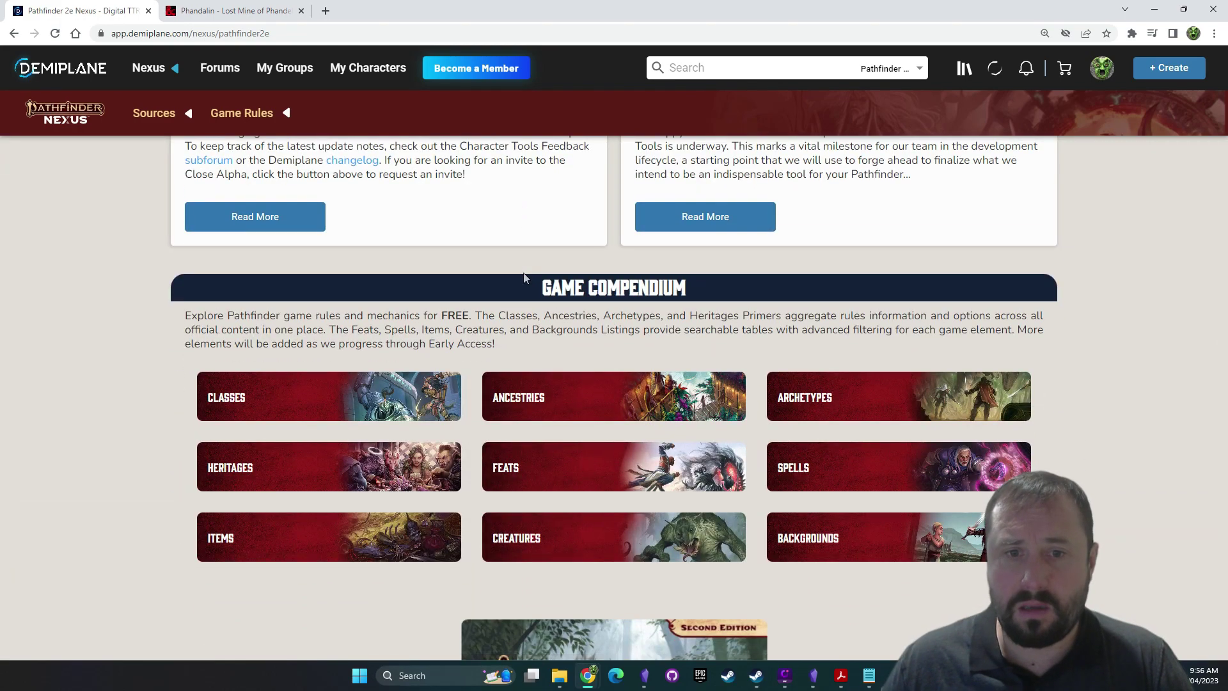
pyautogui.scroll(-10, 523, 277)
pyautogui.press('Home')
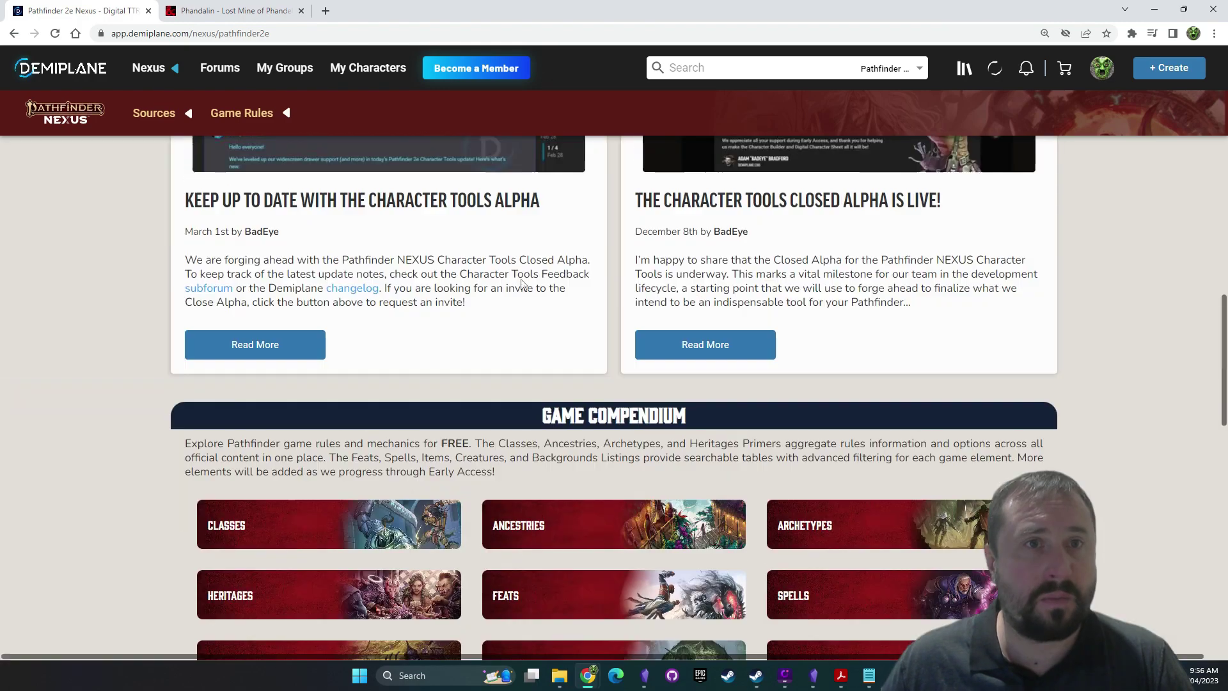
pyautogui.click(151, 115)
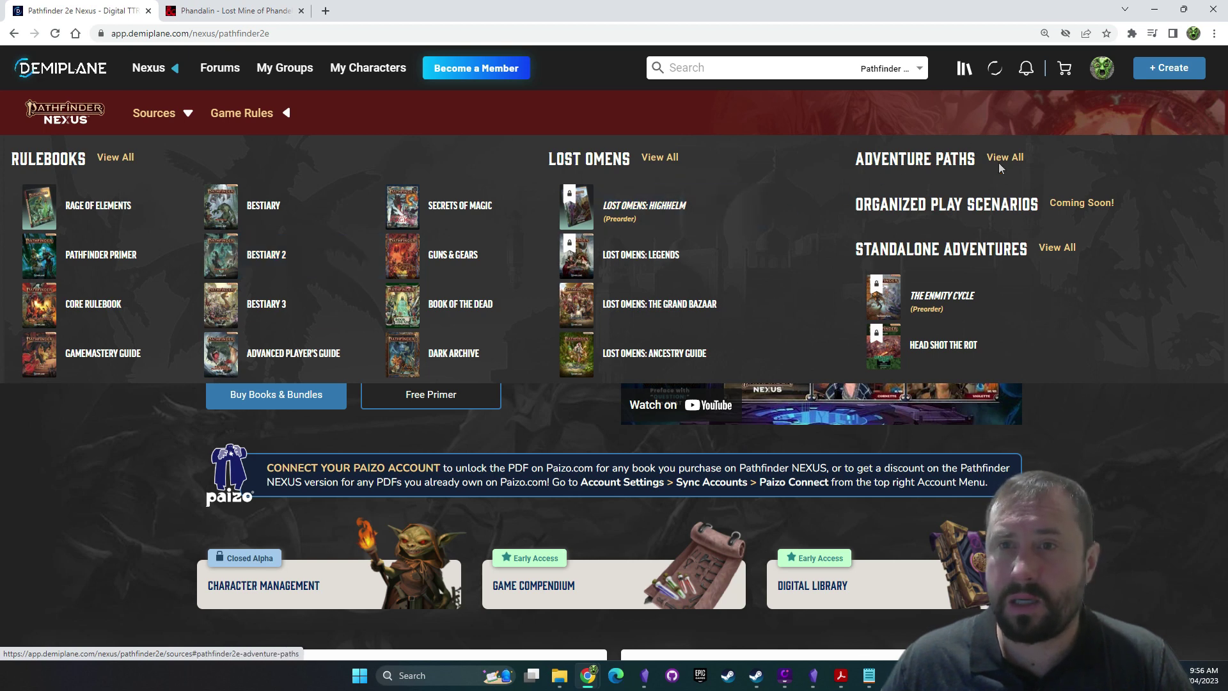
pyautogui.click(1055, 248)
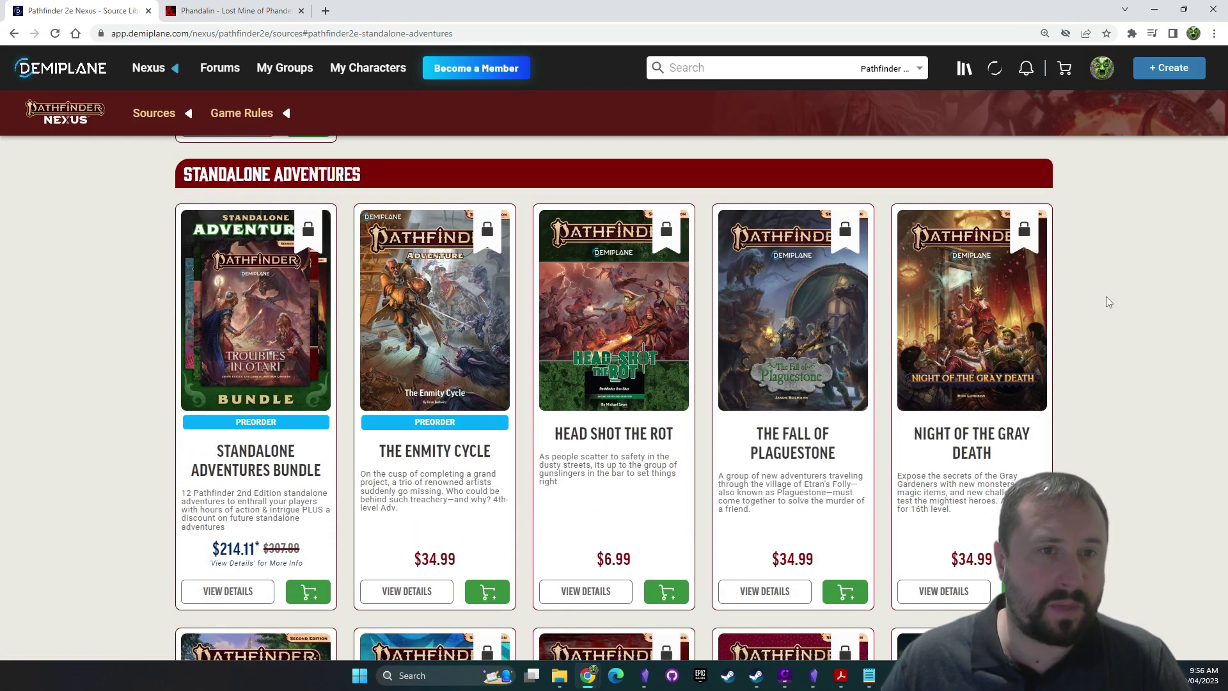
# Open A Fistful of Flowers from the standalone adventures and go to its Introduction
pyautogui.scroll(-1, 1104, 298)
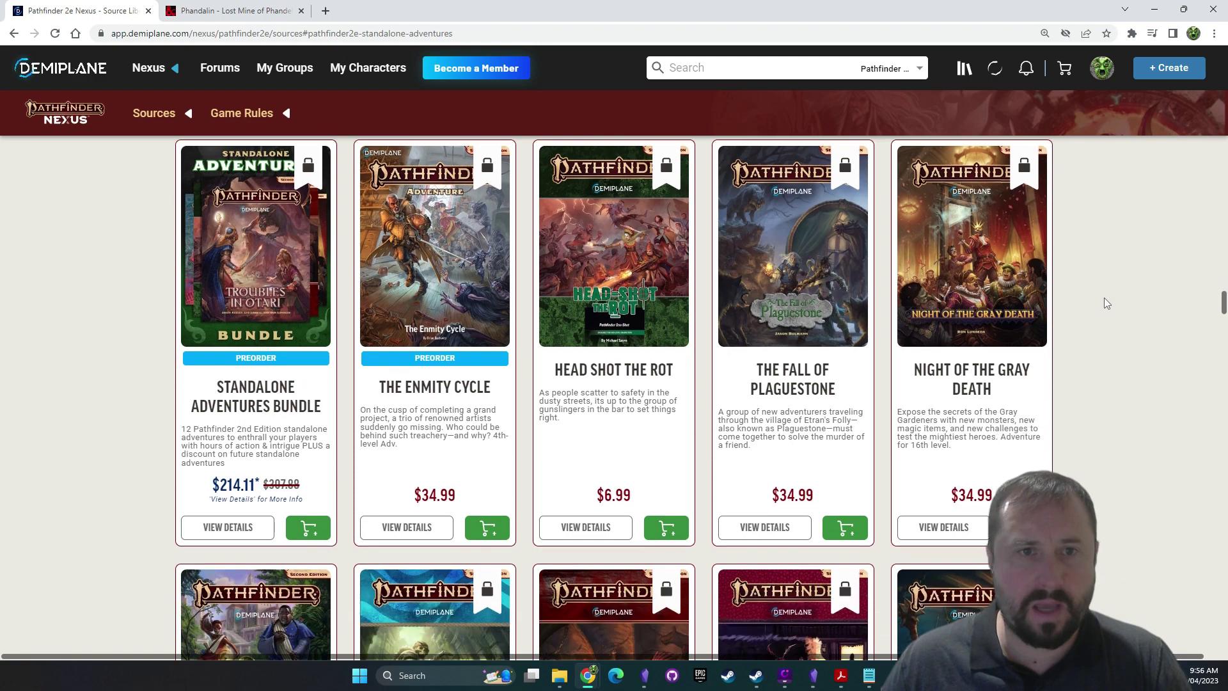
pyautogui.scroll(-12, 1107, 303)
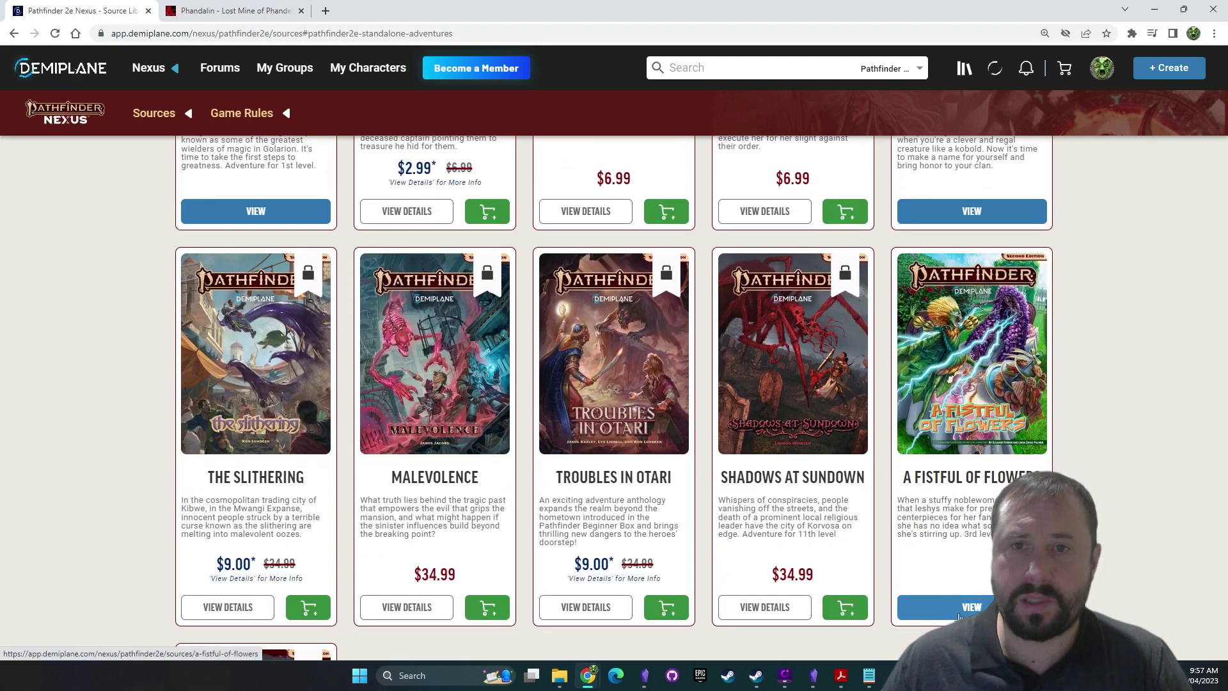
pyautogui.click(969, 368)
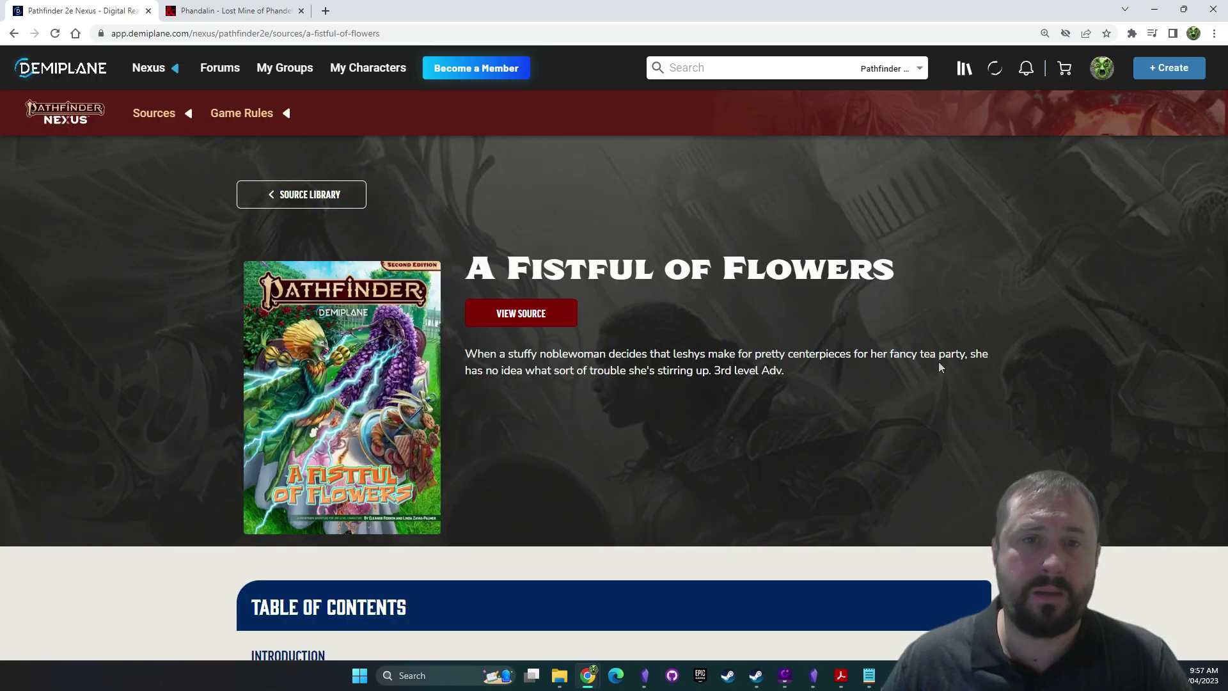
pyautogui.scroll(-5, 435, 365)
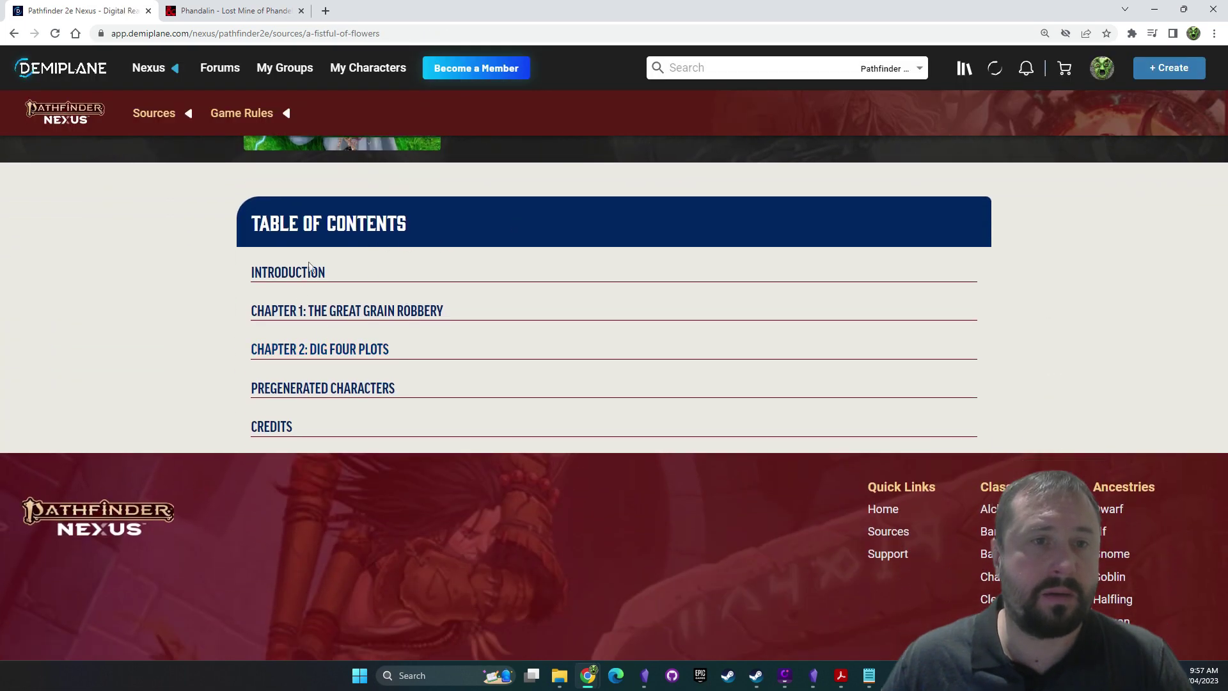
pyautogui.click(624, 348)
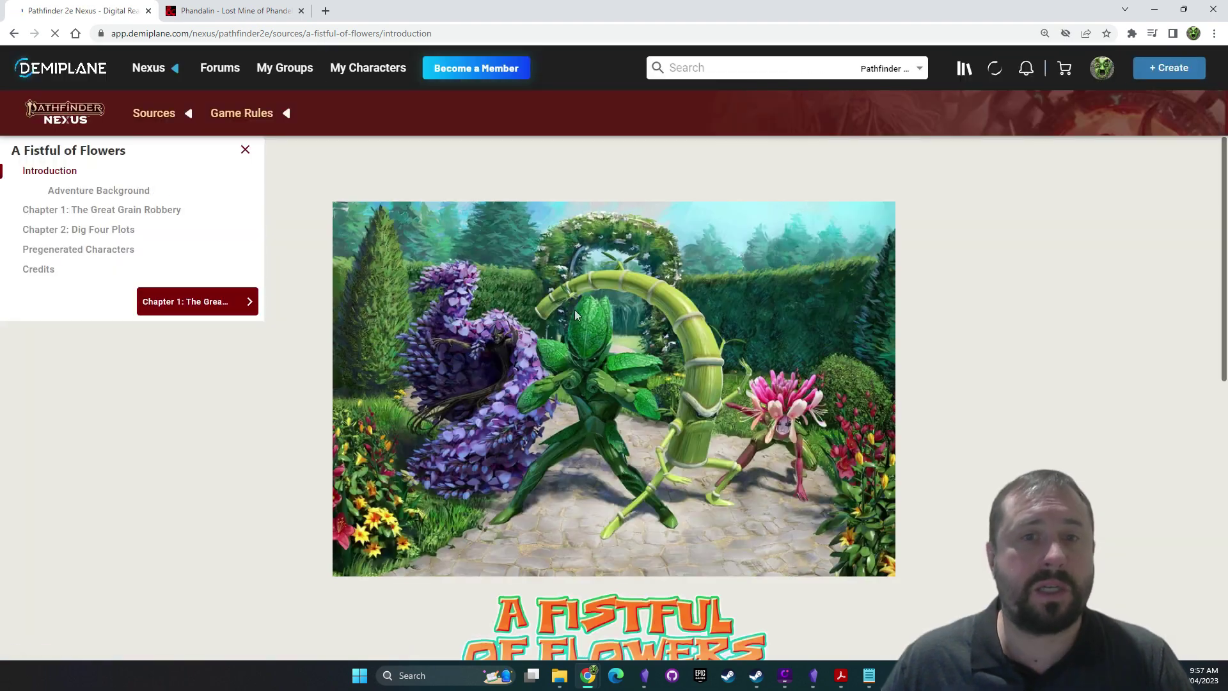
# Copy the first two Adventure Background paragraphs and paste them at the end of the Notepad text
pyautogui.scroll(-9, 569, 314)
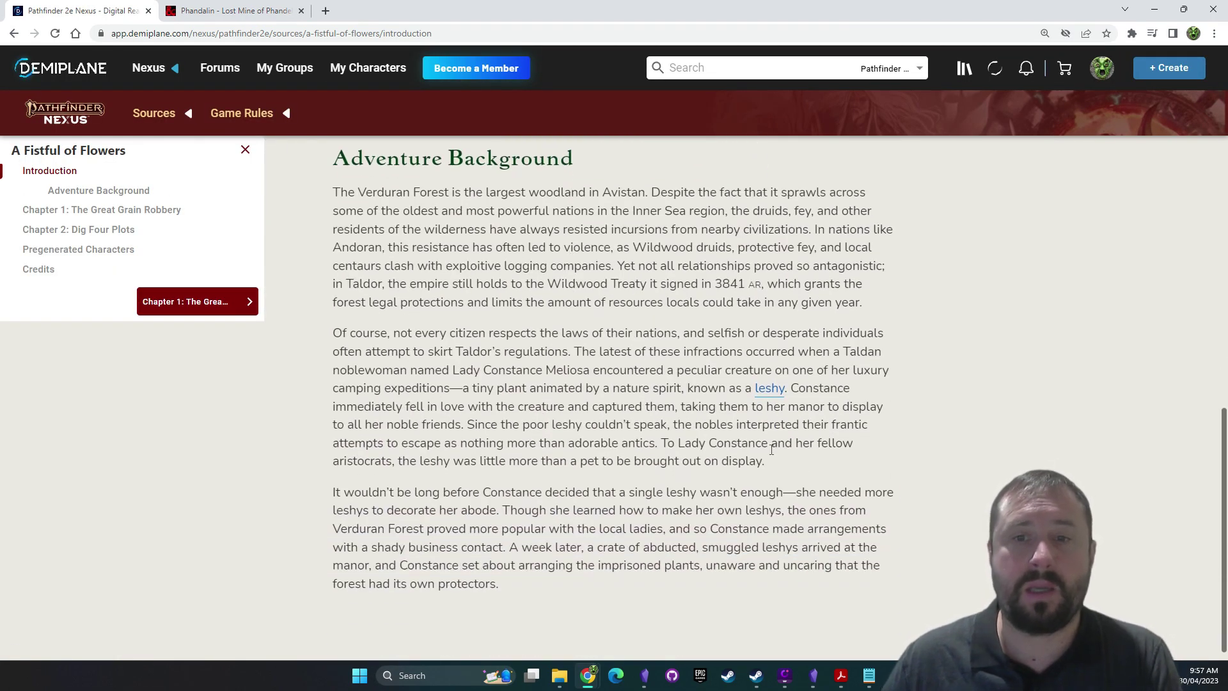
pyautogui.moveTo(773, 463); pyautogui.dragTo(328, 200)
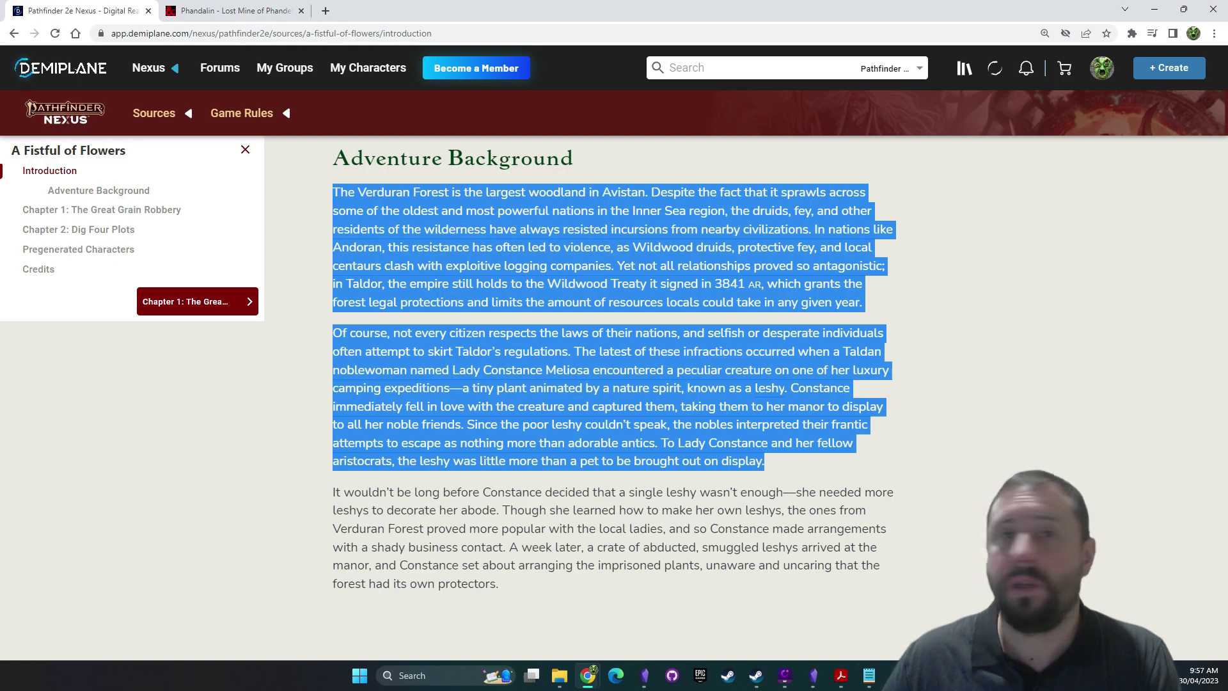
pyautogui.hotkey('alt', 'Tab')
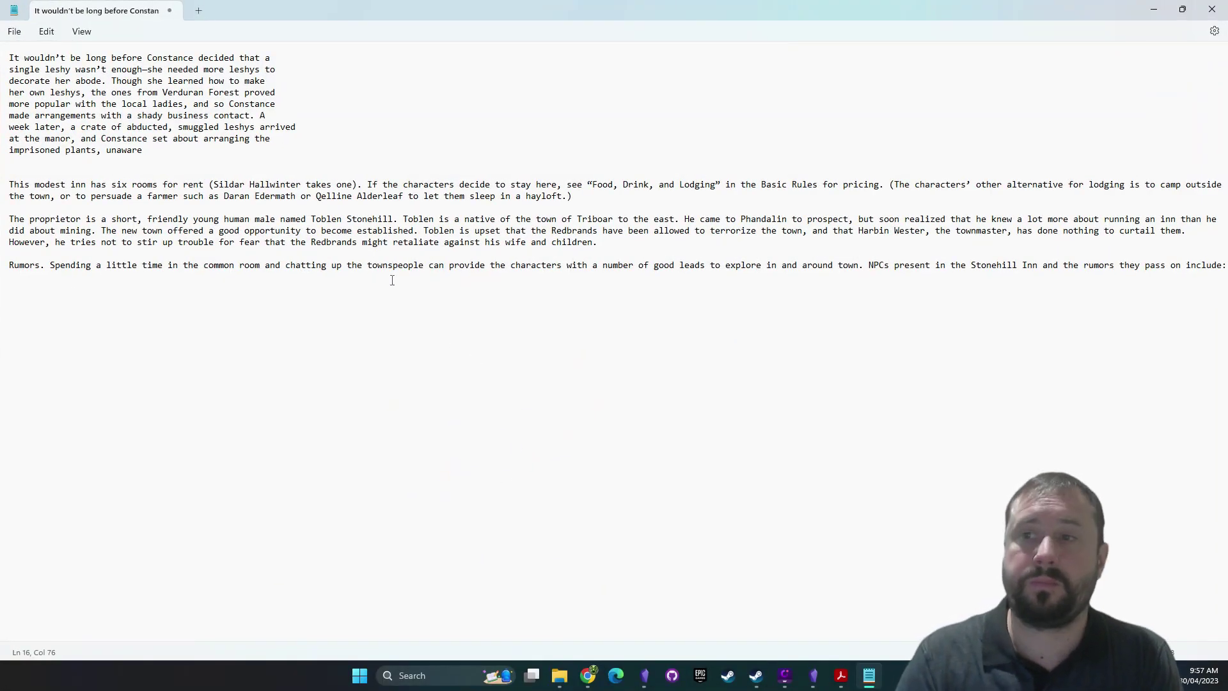
pyautogui.press('End')
pyautogui.hotkey('ctrl', 'v')
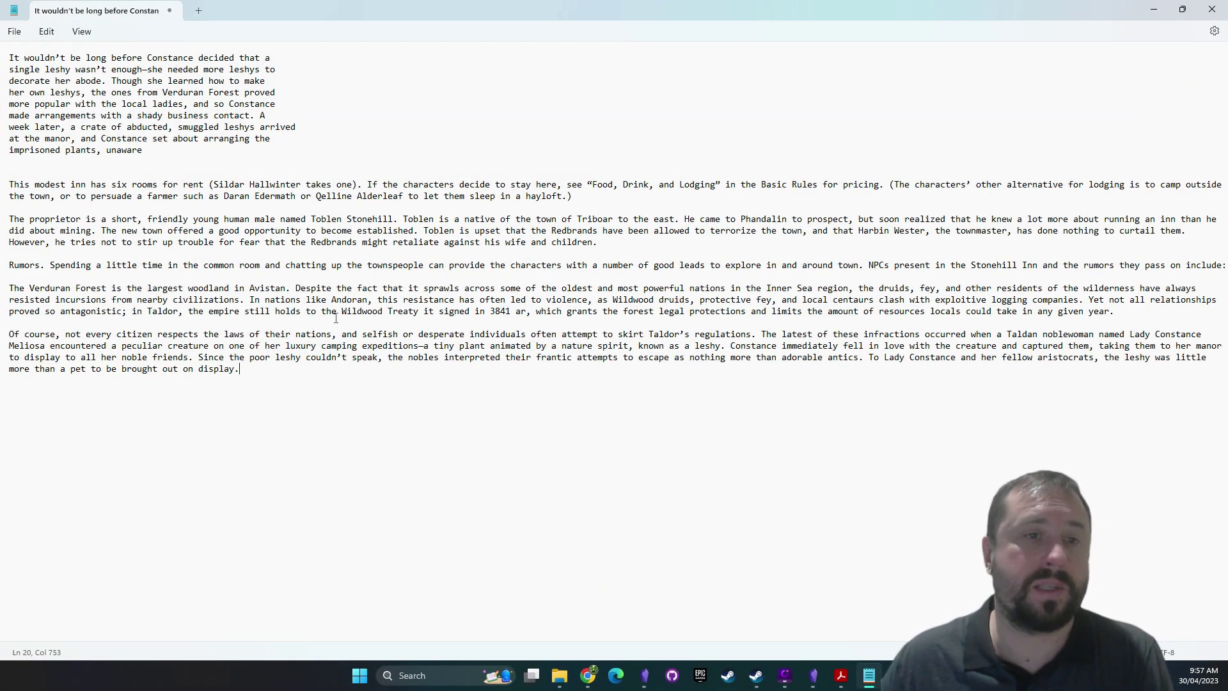
# Examine the line breaks of the pasted Demiplane paragraphs in Notepad, and highlight the whole Adventure Background section on the source page
pyautogui.moveTo(259, 374); pyautogui.dragTo(77, 291)
pyautogui.click(340, 372)
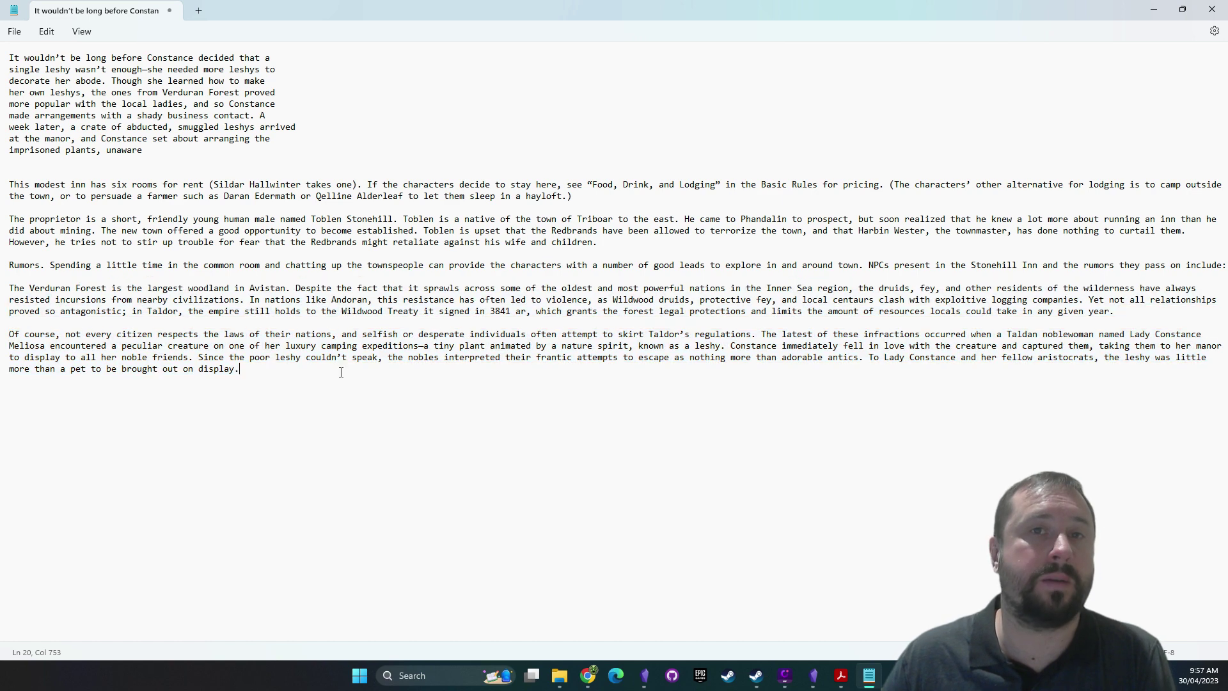
pyautogui.hotkey('alt', 'Tab')
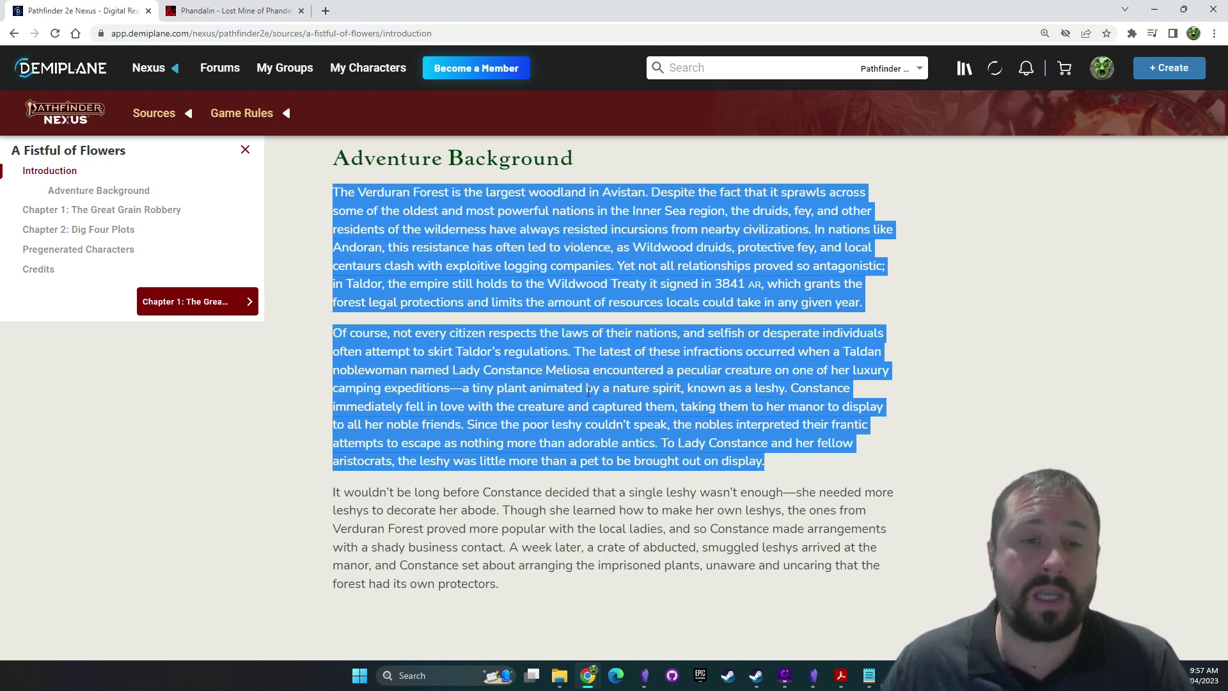
pyautogui.moveTo(519, 596); pyautogui.dragTo(309, 168)
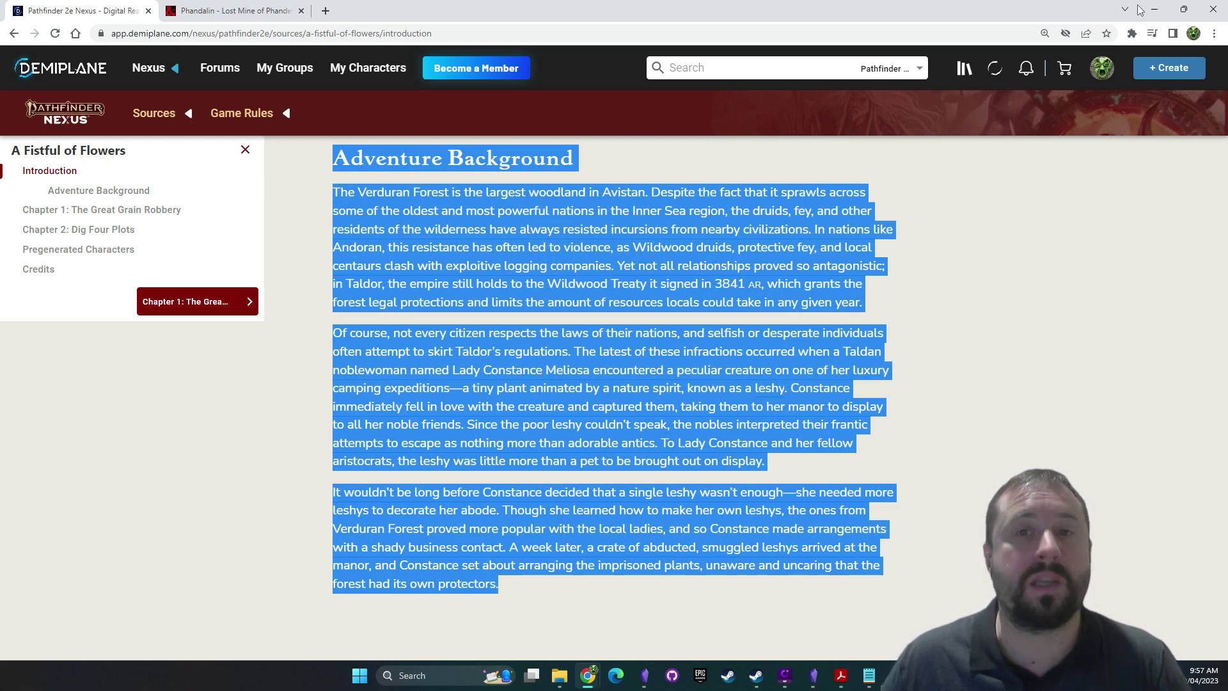
pyautogui.scroll(-1, 744, 398)
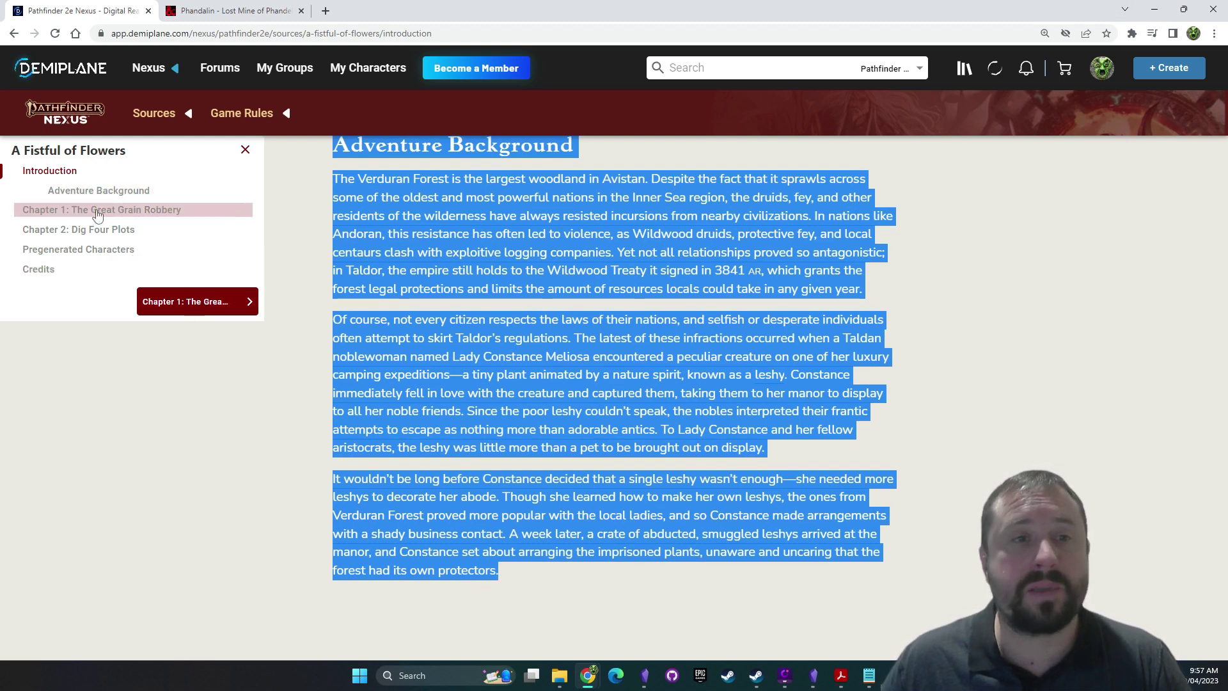
# Open Chapter 1: The Great Grain Robbery of A Fistful of Flowers and look through its read-aloud text, clues and linked terms
pyautogui.click(195, 302)
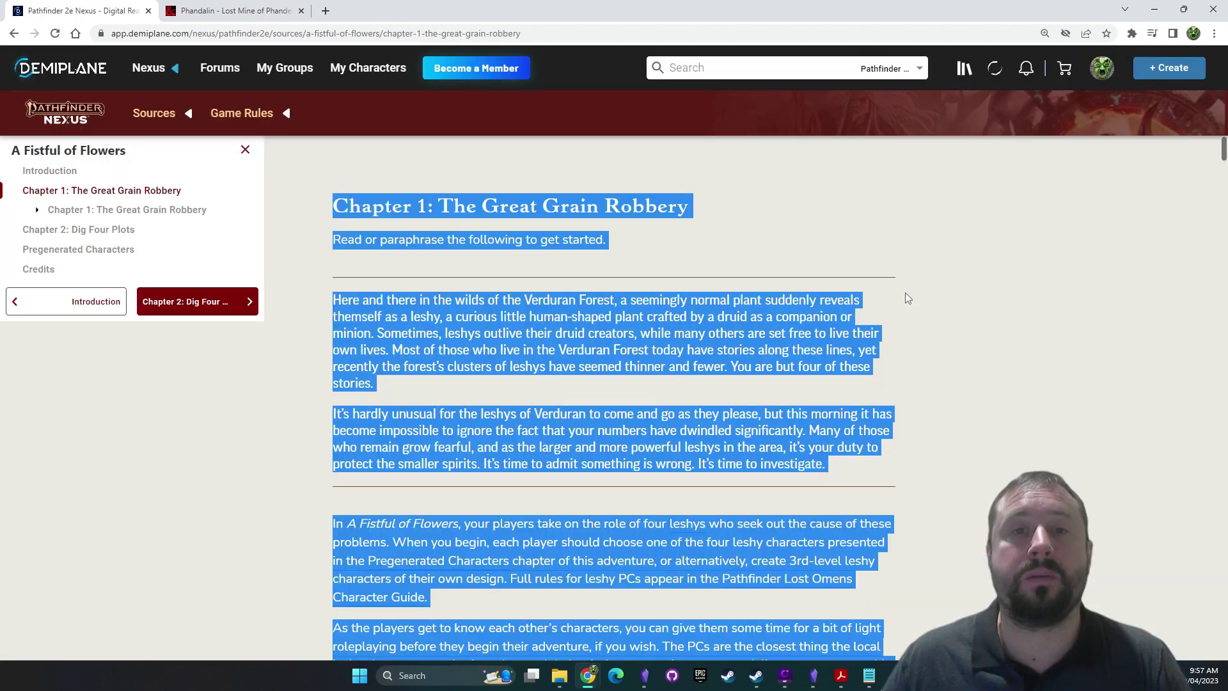
pyautogui.scroll(-12, 919, 292)
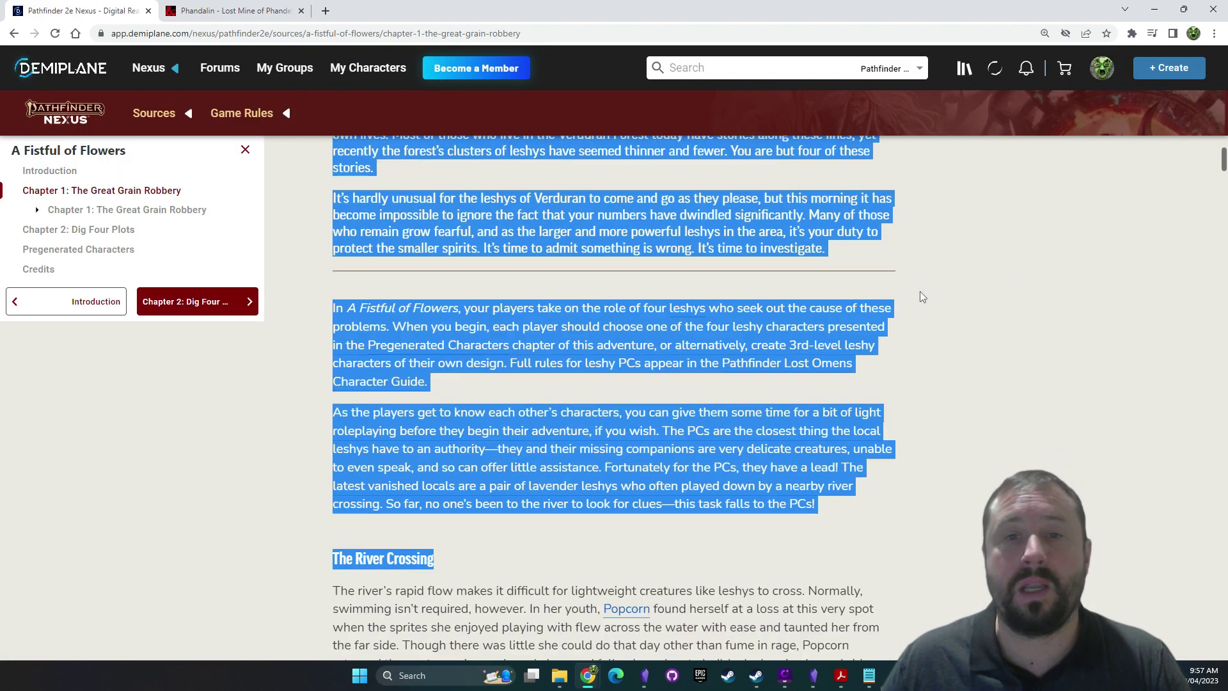
pyautogui.scroll(-10, 915, 293)
pyautogui.scroll(7, 916, 293)
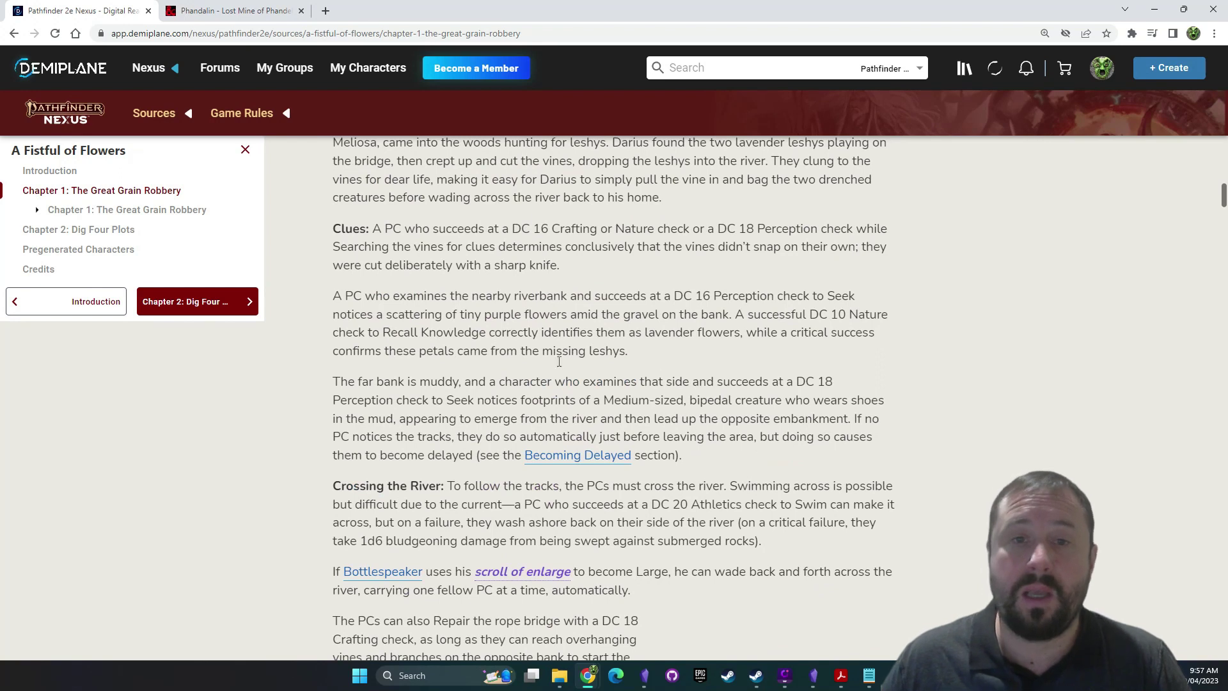
pyautogui.moveTo(650, 350); pyautogui.dragTo(487, 296)
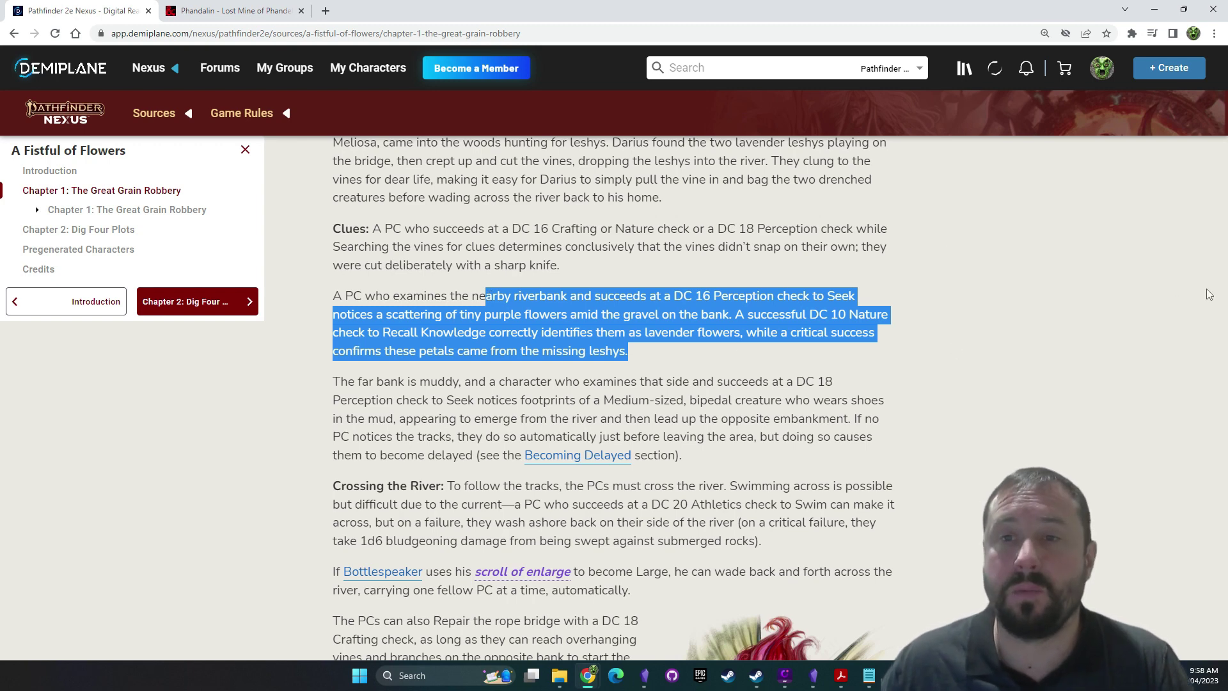
pyautogui.click(801, 258)
# Switch to the A Fistful of Flowers PDF in Acrobat Reader and page back to its front cover
pyautogui.click(1151, 11)
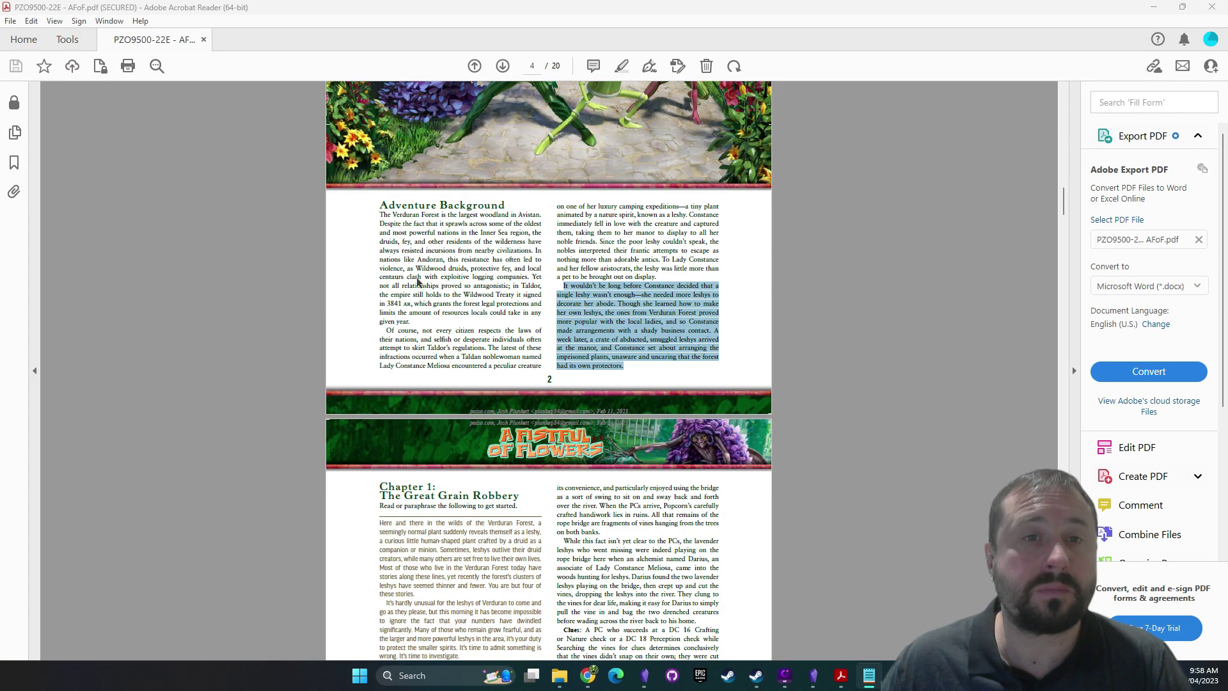
pyautogui.click(223, 333)
pyautogui.scroll(5, 644, 248)
pyautogui.scroll(15, 645, 248)
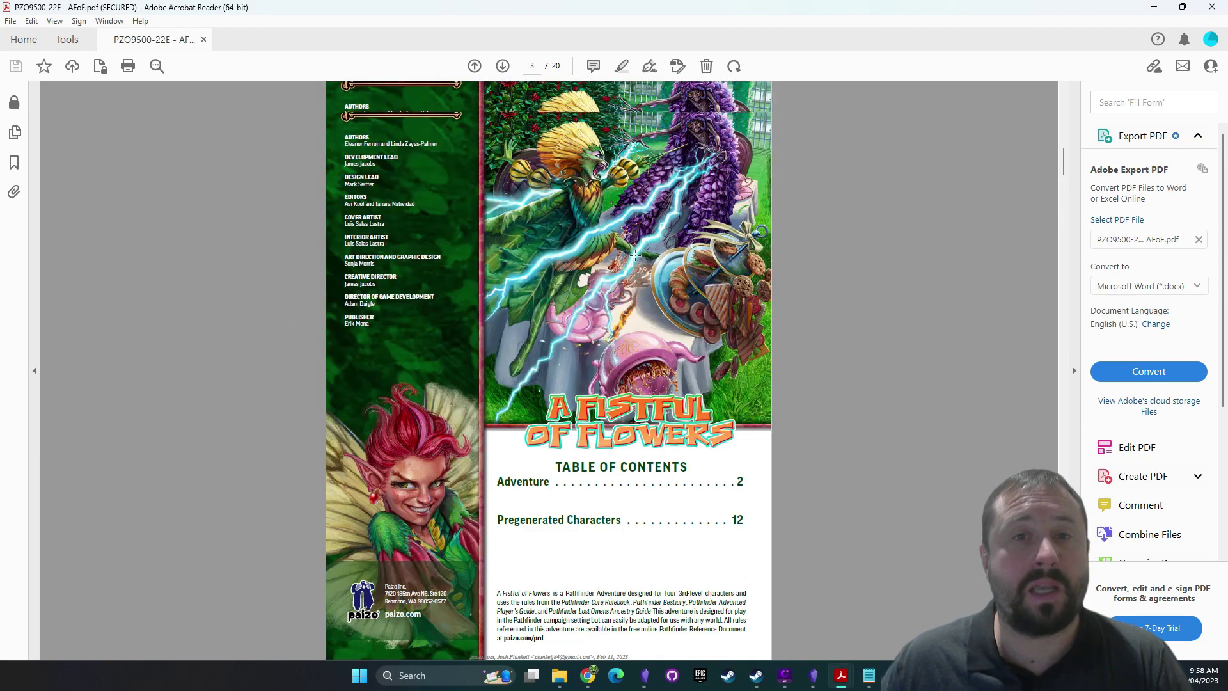
pyautogui.scroll(-5, 566, 238)
pyautogui.scroll(5, 562, 233)
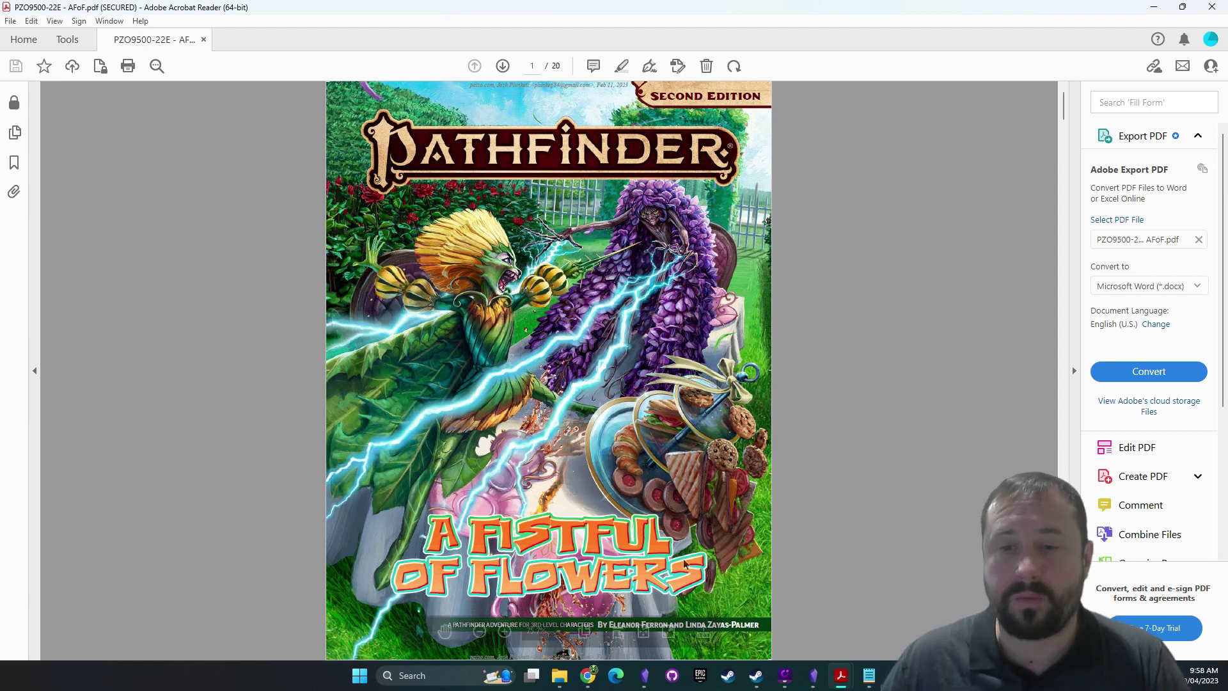
# Switch to the Obsidian5eVault in Obsidian, collapse all folders, and browse the 1. World folder through FR to the Faerun locations
pyautogui.hotkey('alt', 'Tab')
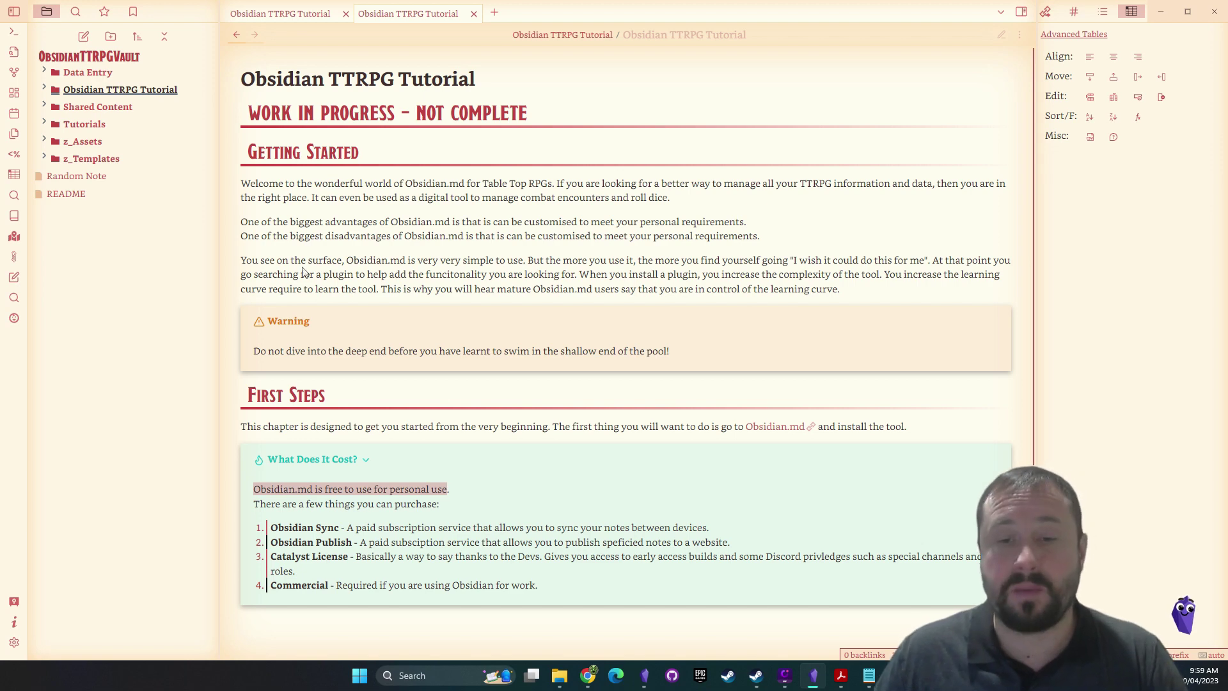
pyautogui.click(644, 676)
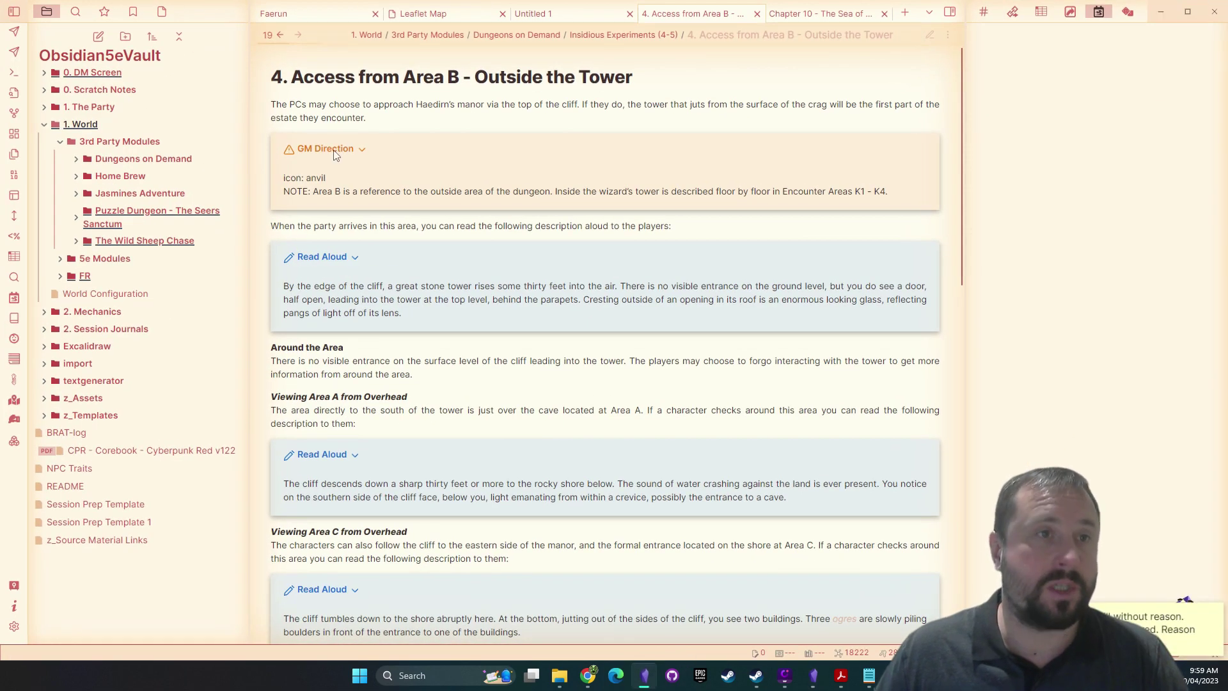
pyautogui.click(179, 38)
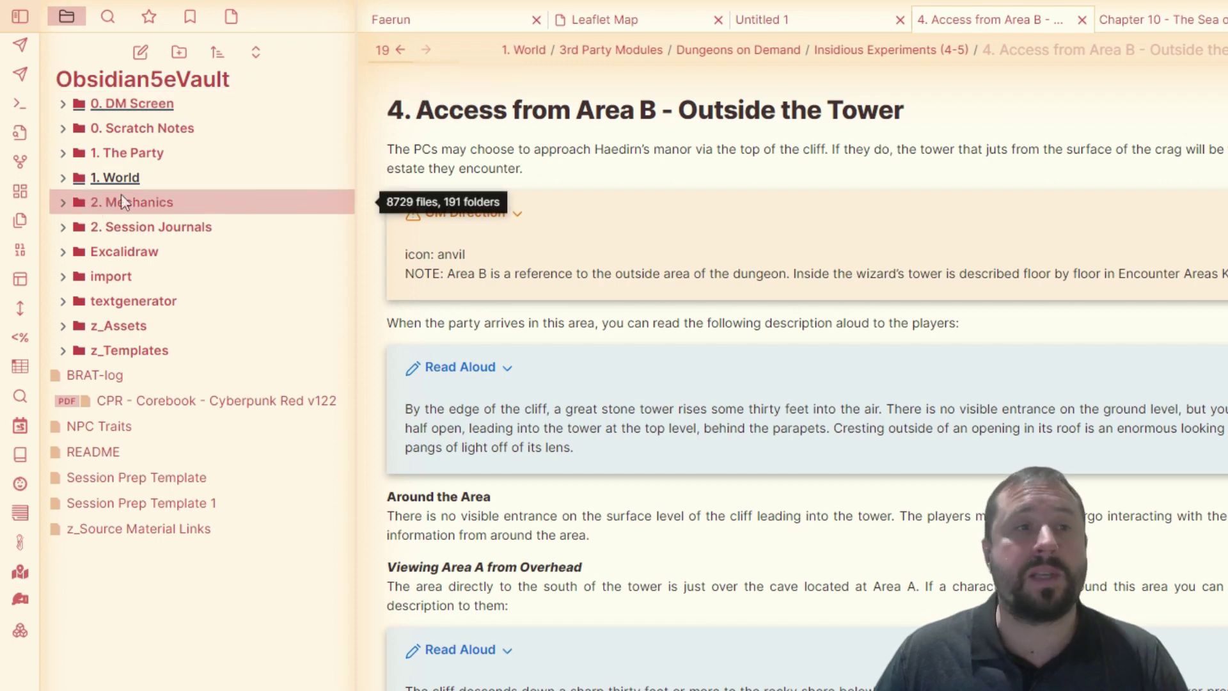
pyautogui.click(183, 181)
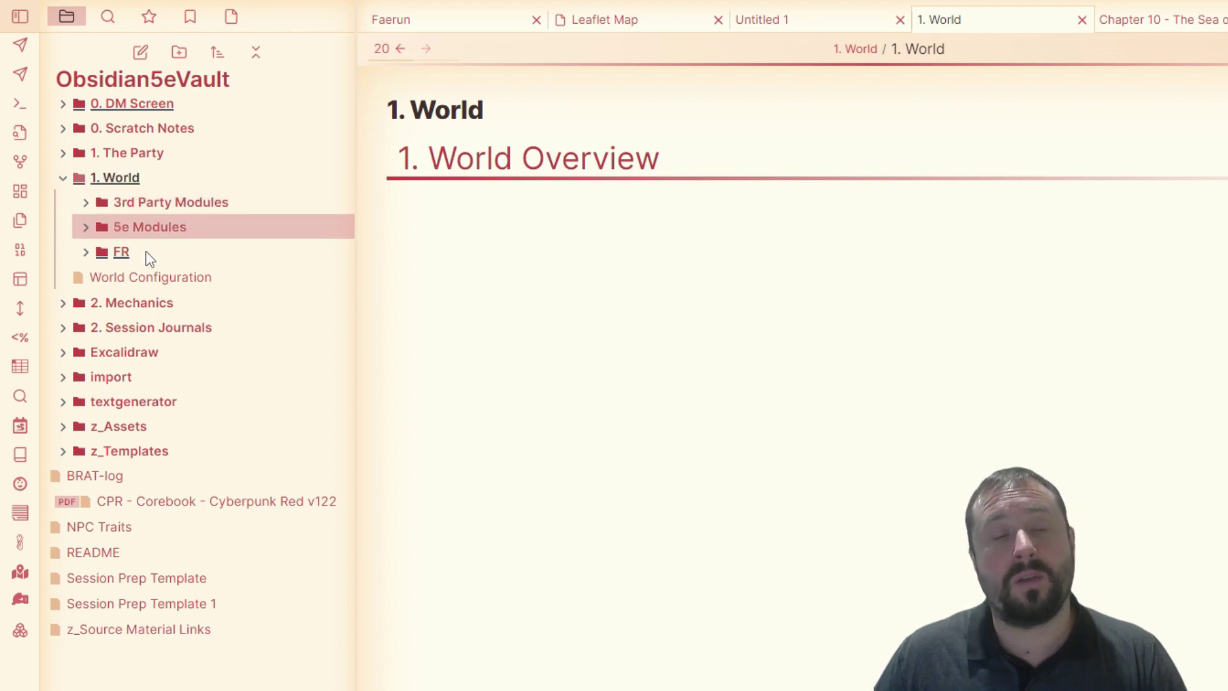
pyautogui.click(174, 260)
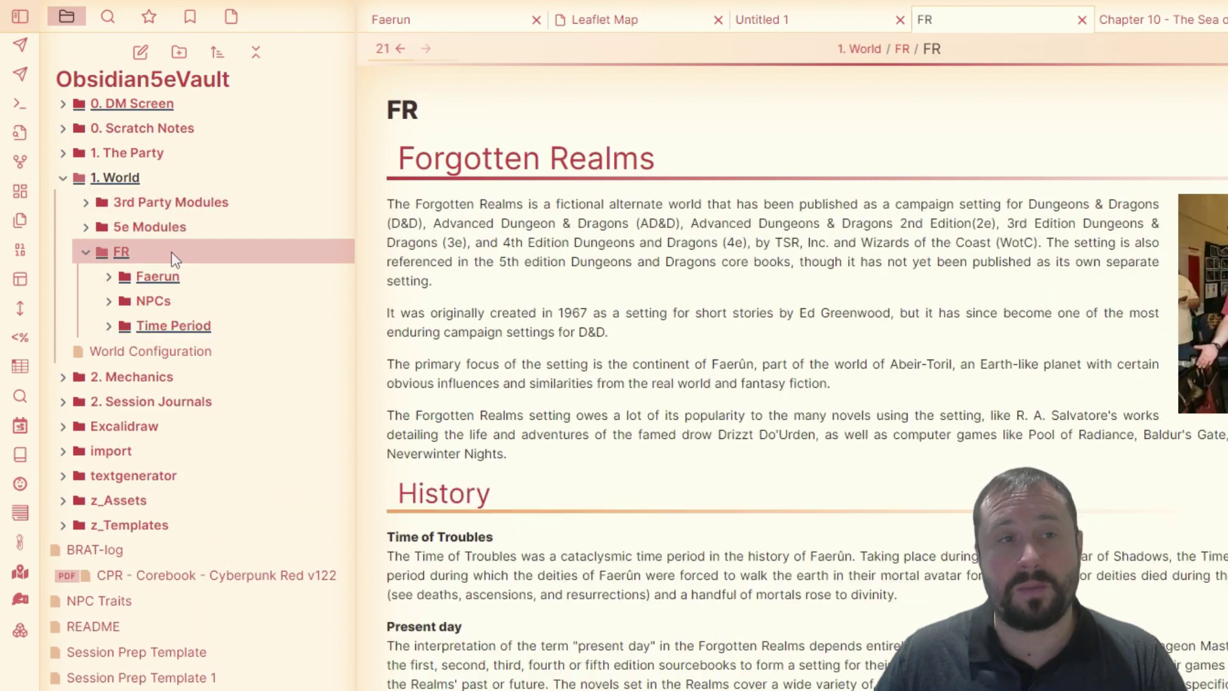
pyautogui.click(215, 266)
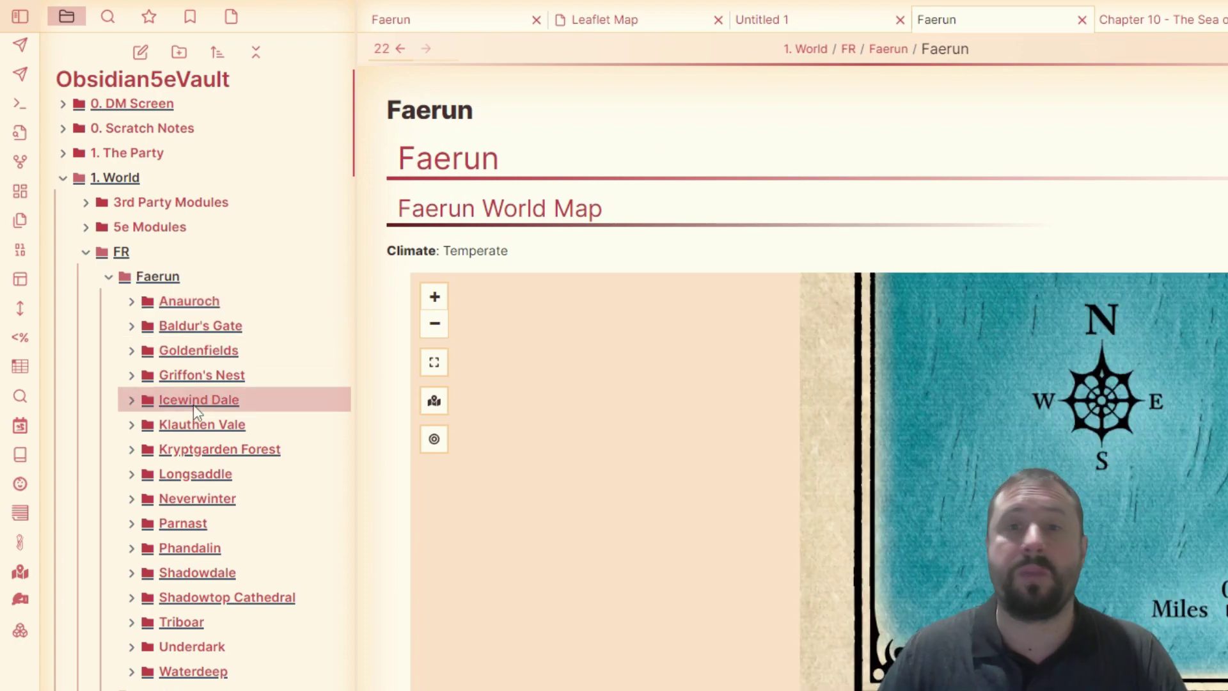
pyautogui.scroll(-10, 1066, 346)
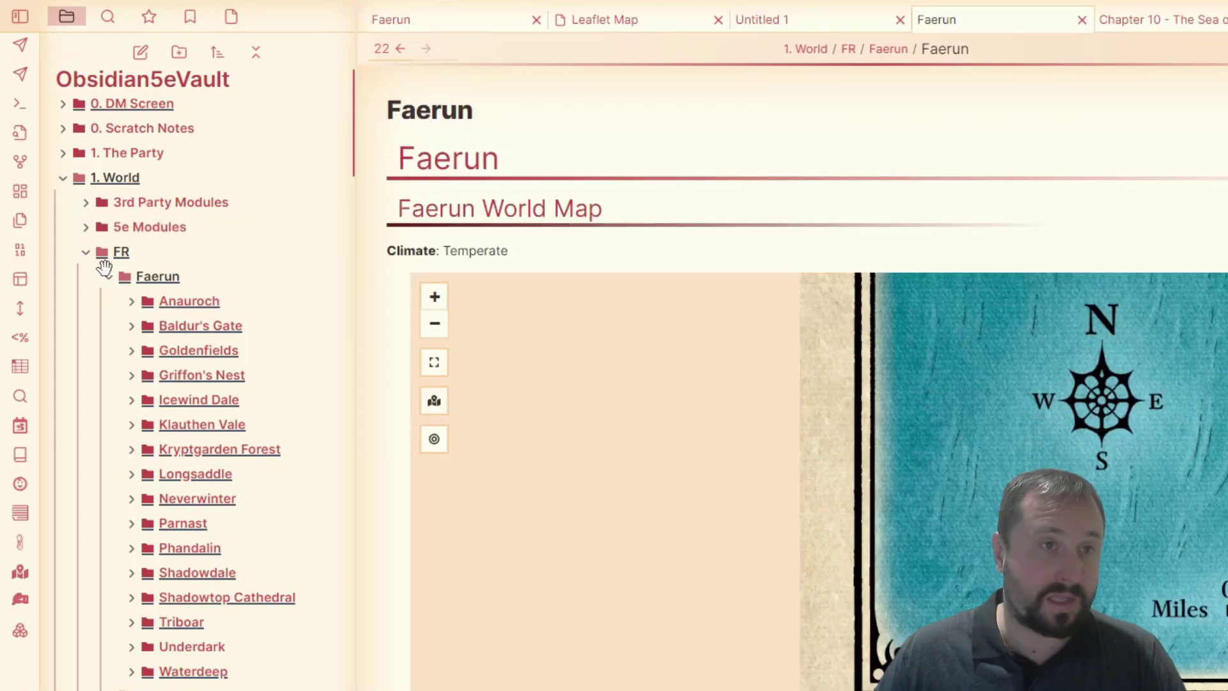
# Collapse the FR folder and browse 5e Modules through ToD to the HoTDQ chapter folders
pyautogui.click(85, 253)
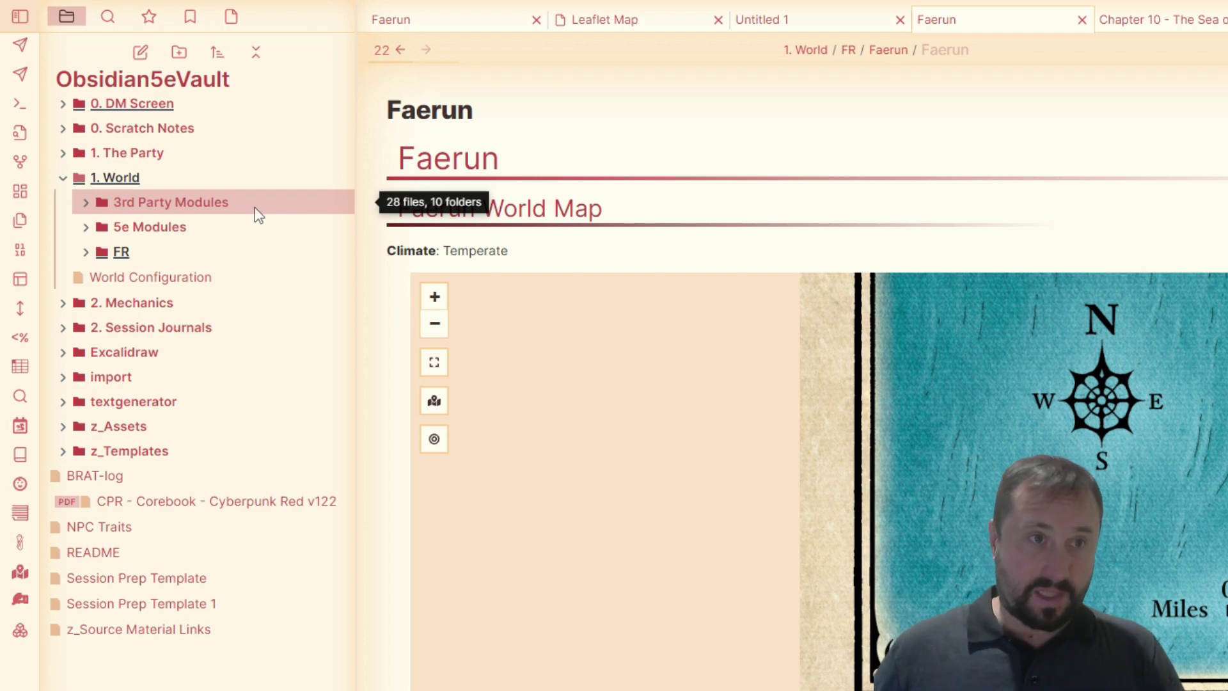
pyautogui.click(250, 226)
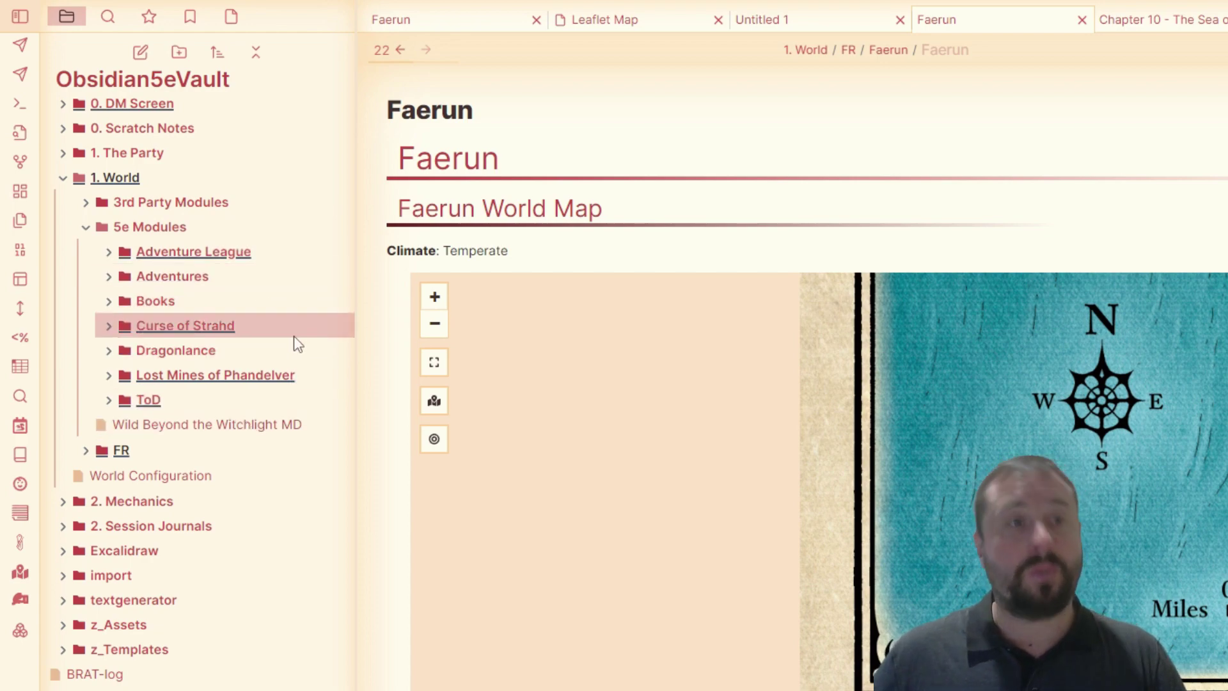
pyautogui.click(203, 402)
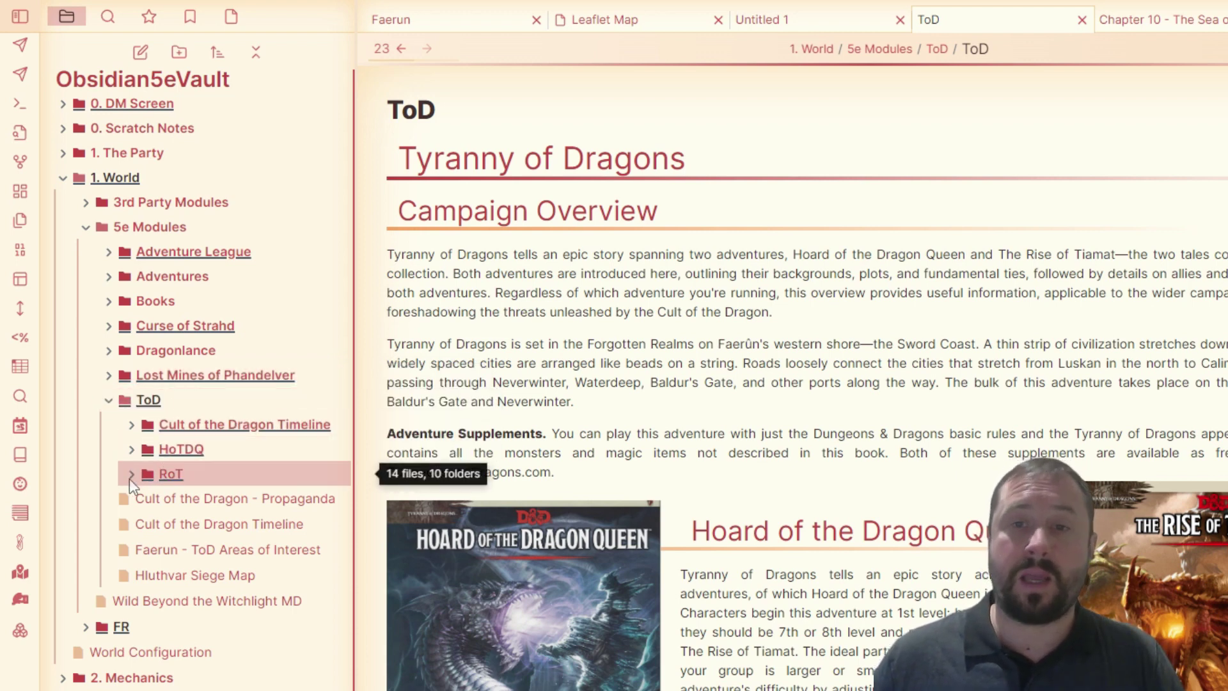
pyautogui.click(248, 454)
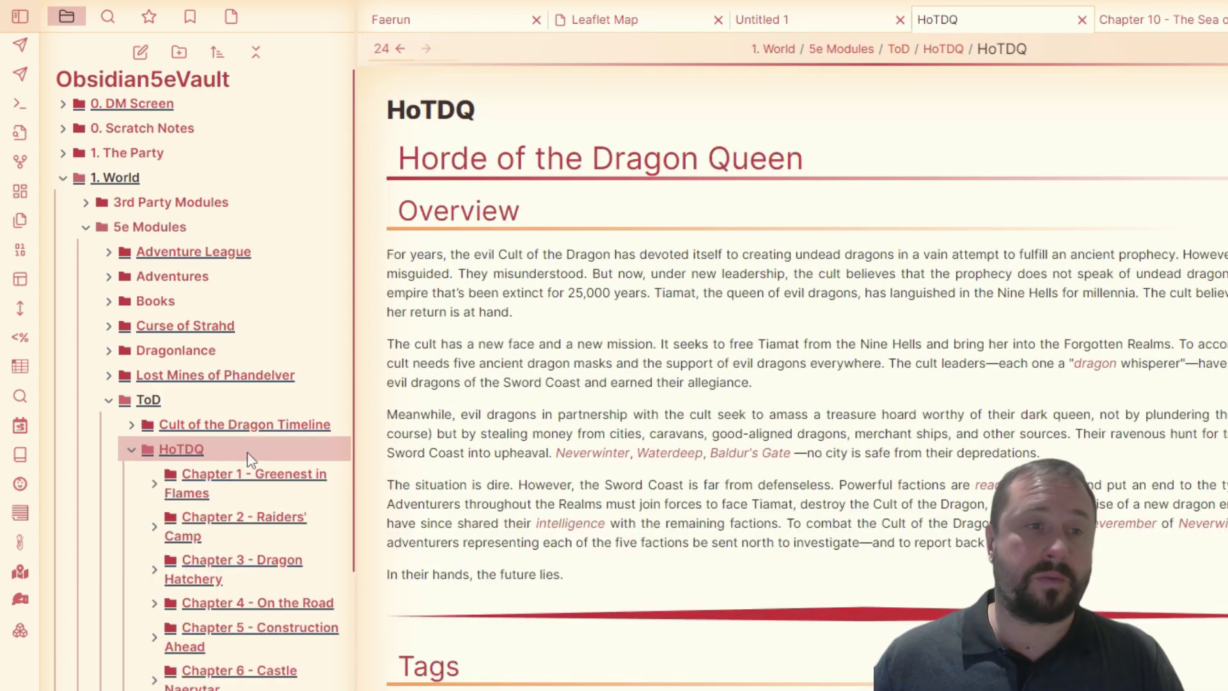
pyautogui.scroll(-4, 250, 459)
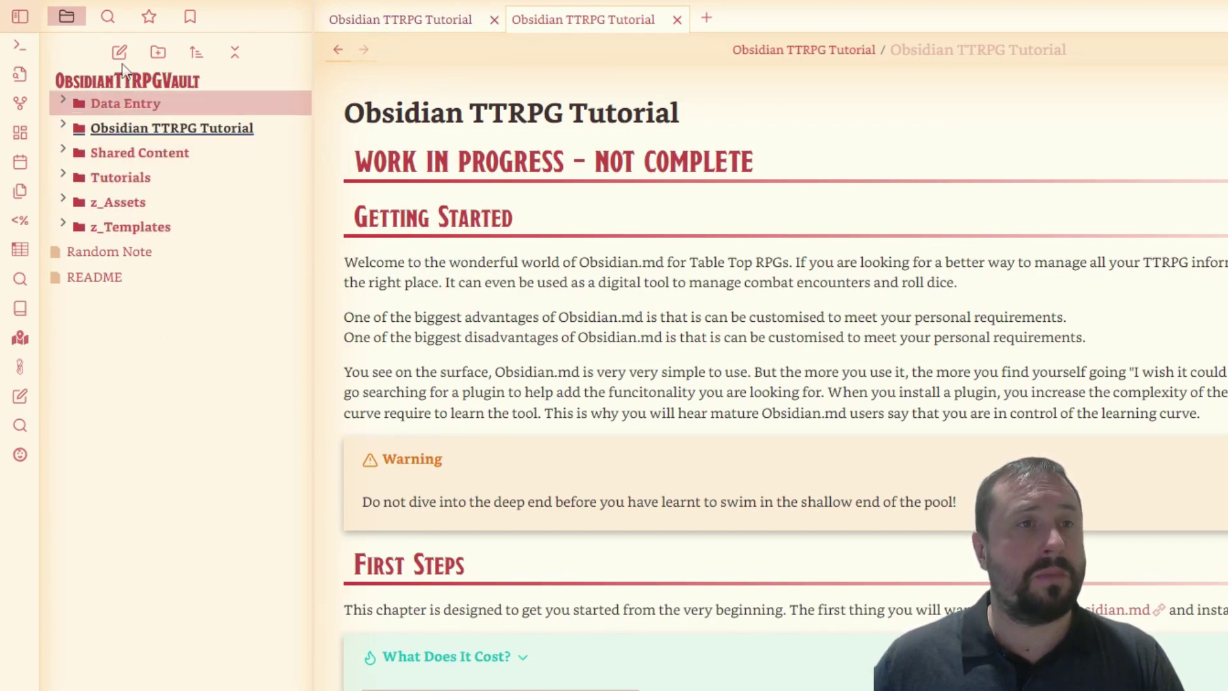
# Rename the Data Entry folder in the ObsidianTTRPGVault as World Almanac
pyautogui.click(106, 107)
pyautogui.rightClick(106, 108)
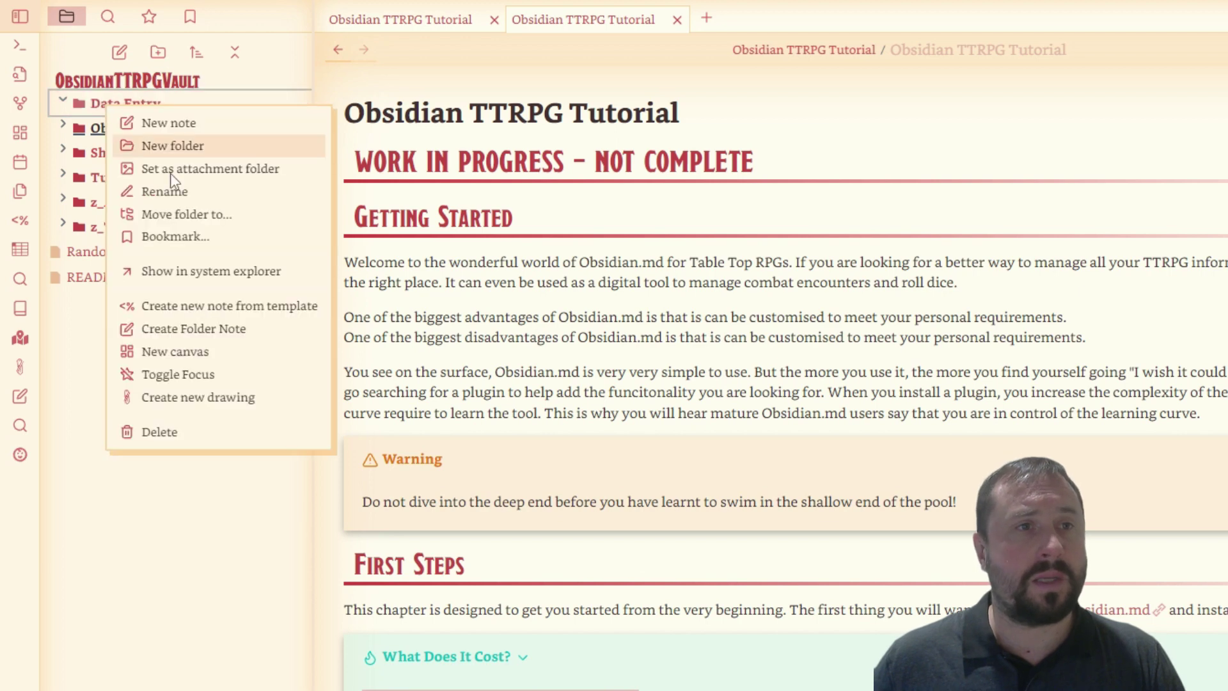
pyautogui.click(163, 191)
pyautogui.write('World ALma')
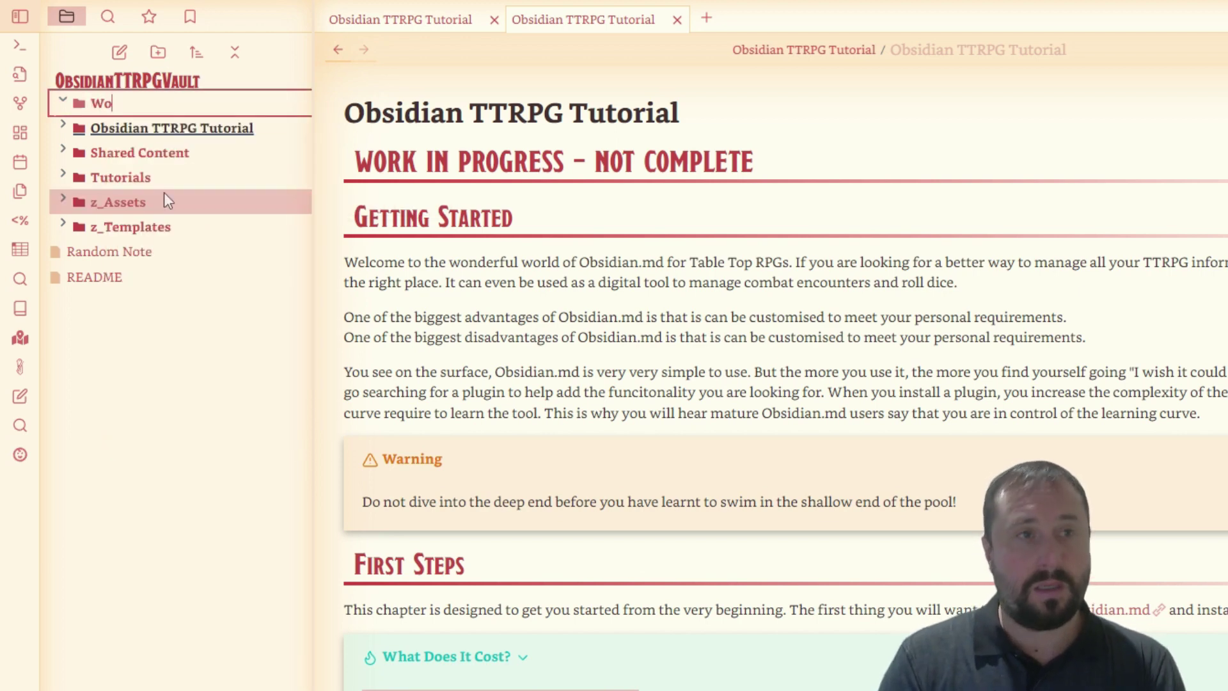
pyautogui.press('BackSpace')
pyautogui.press('BackSpace')
pyautogui.press('BackSpace')
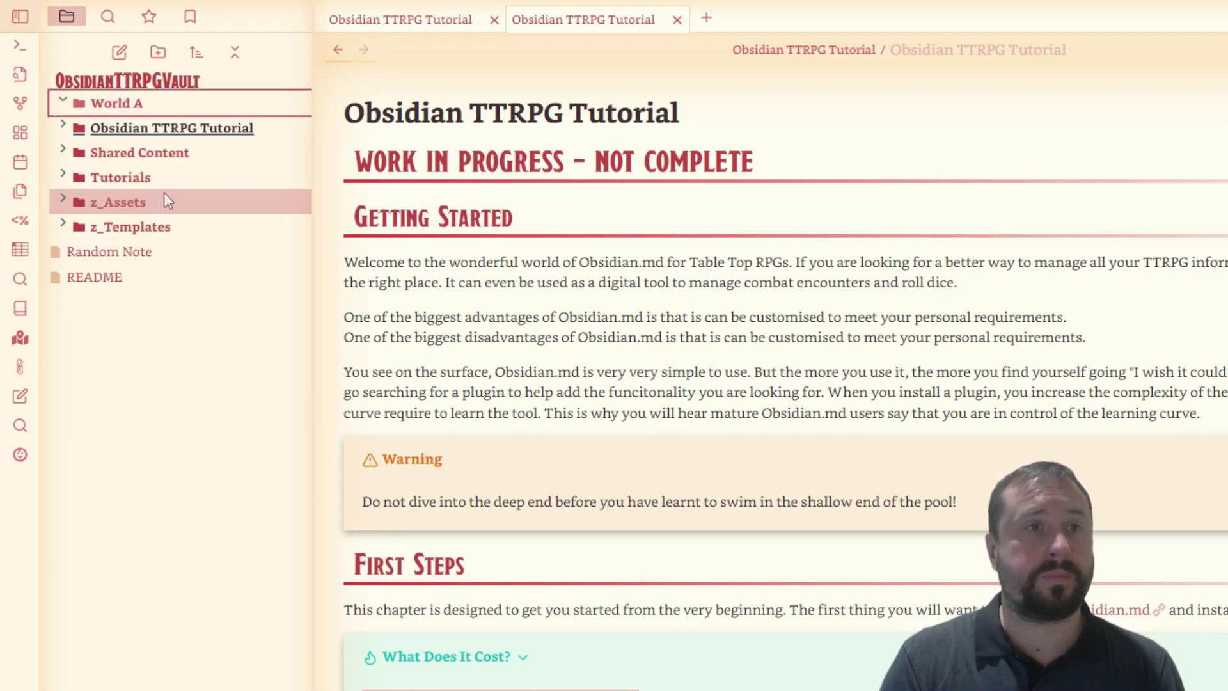
pyautogui.write('lmana')
pyautogui.write('c')
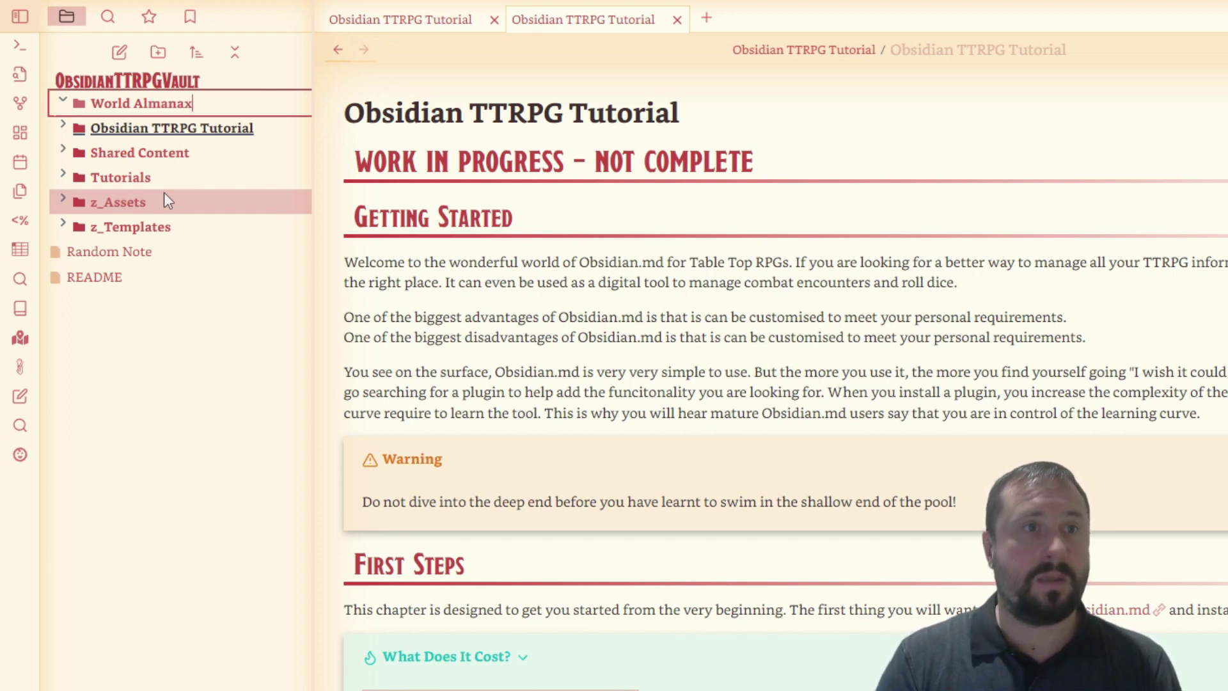
pyautogui.press('Return')
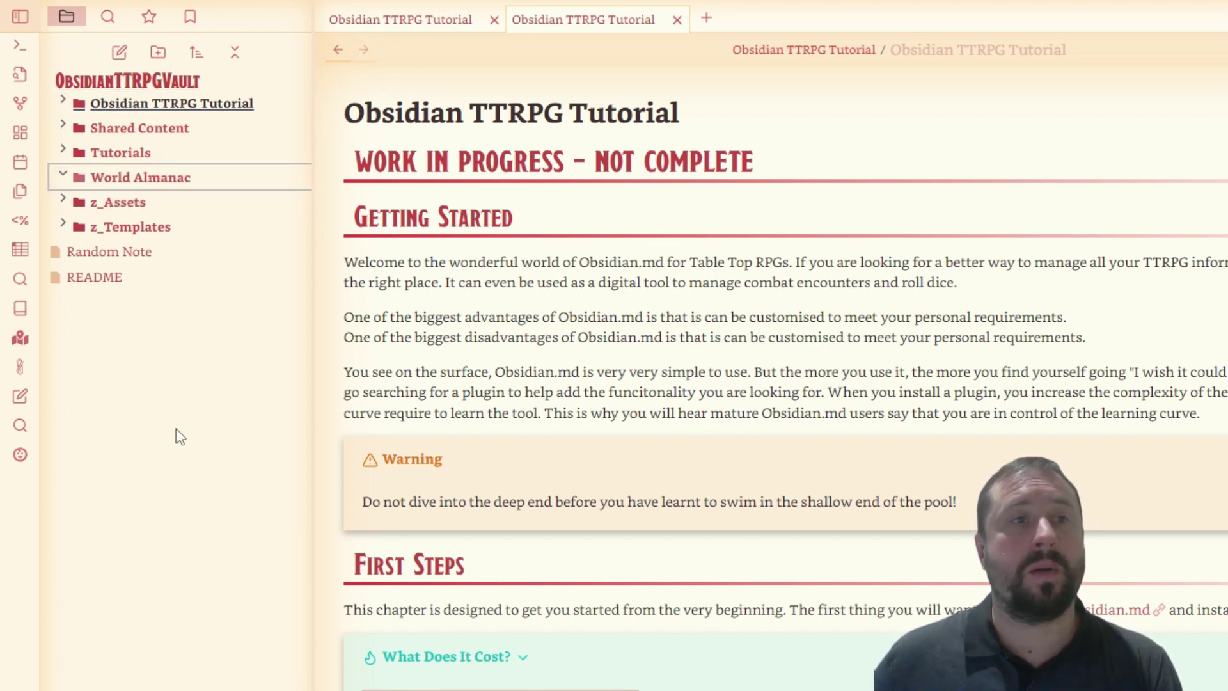
# Shorten the World Almanac folder's name to World
pyautogui.click(191, 186)
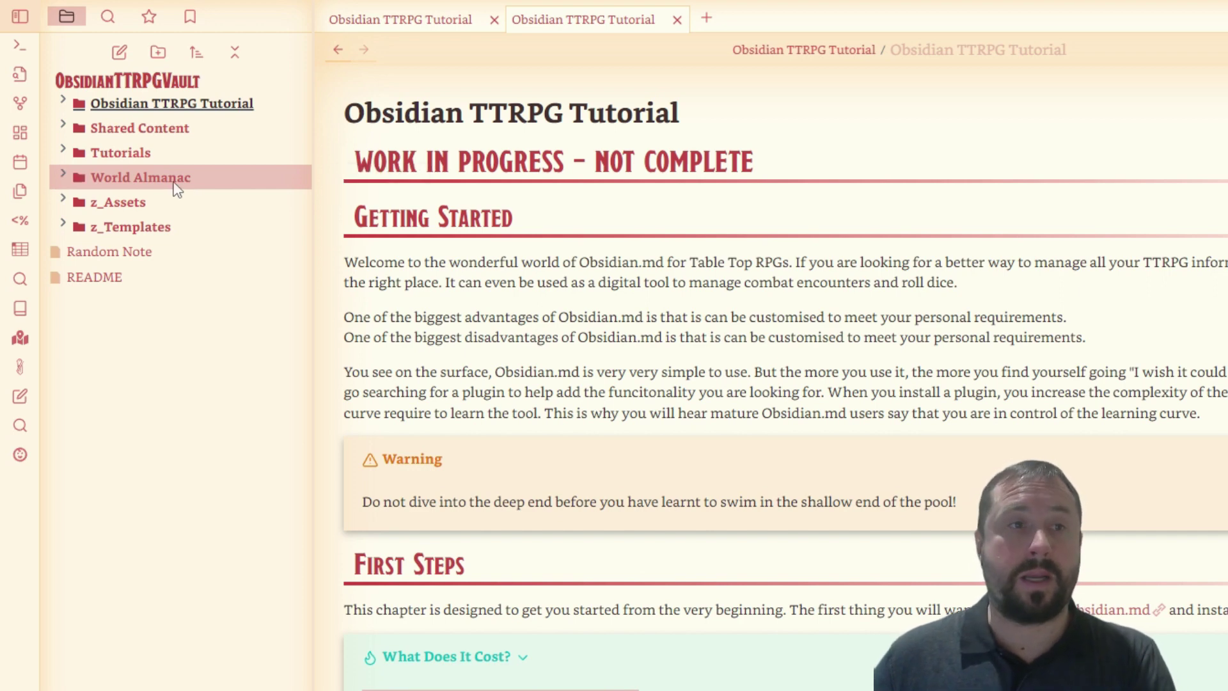
pyautogui.rightClick(177, 188)
pyautogui.click(242, 270)
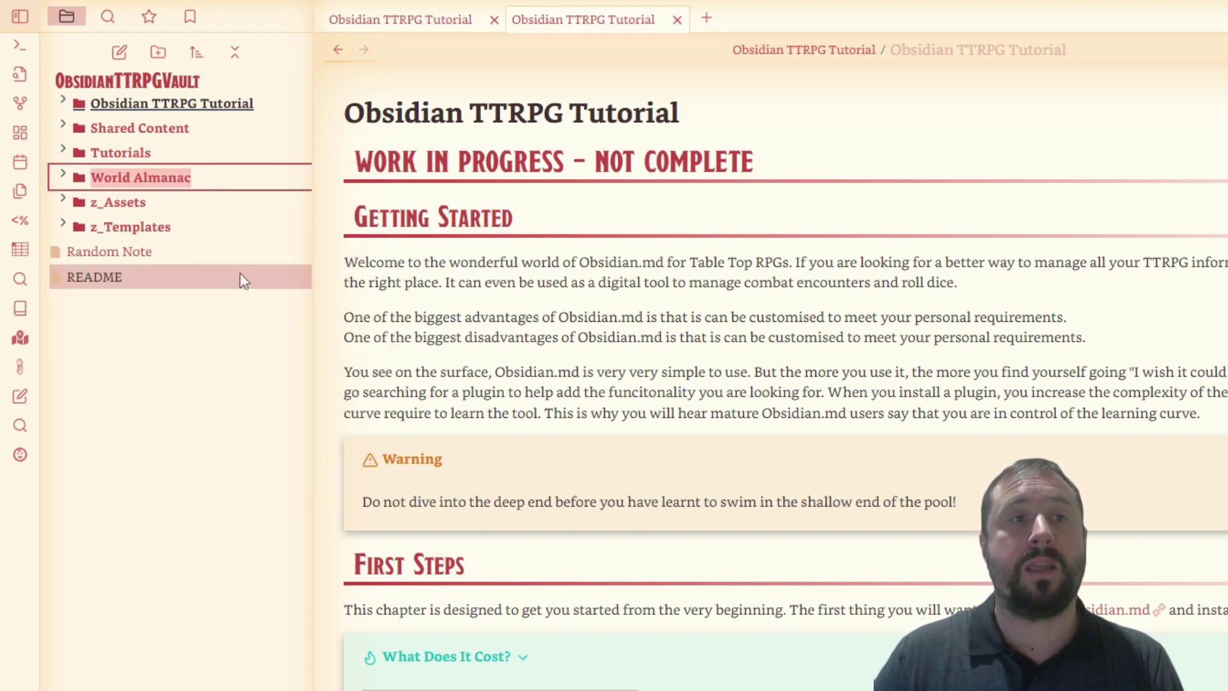
pyautogui.press('End')
pyautogui.hotkey('ctrl', 'BackSpace')
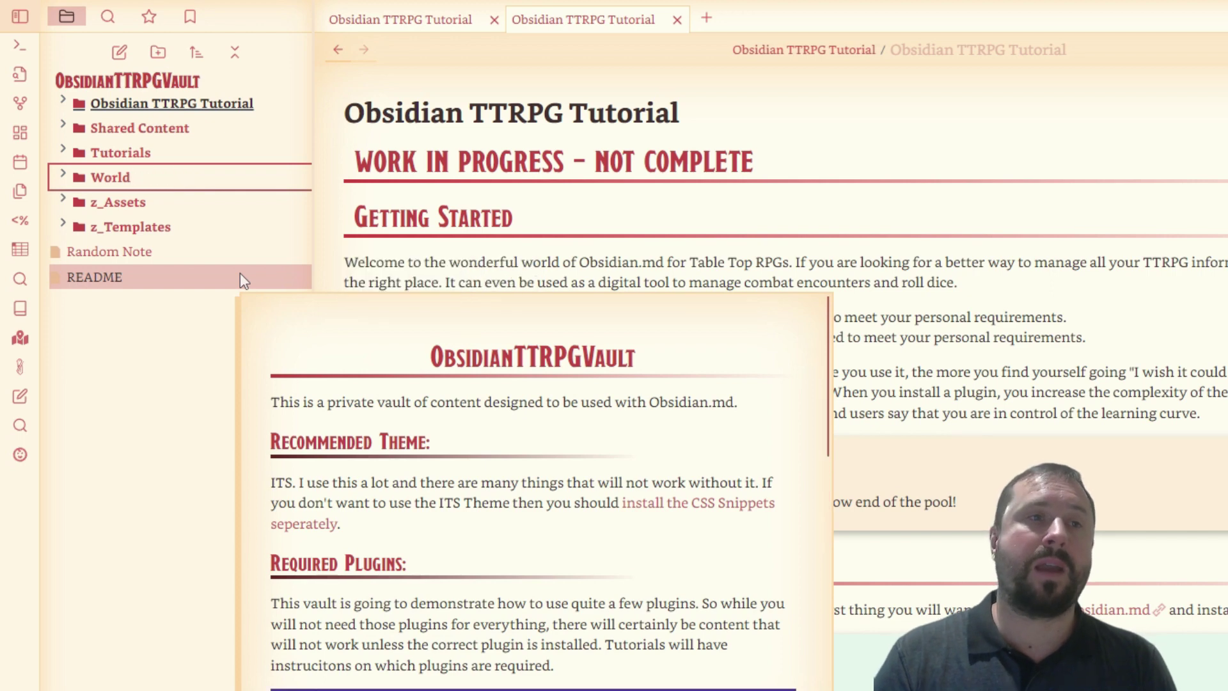
pyautogui.press('Return')
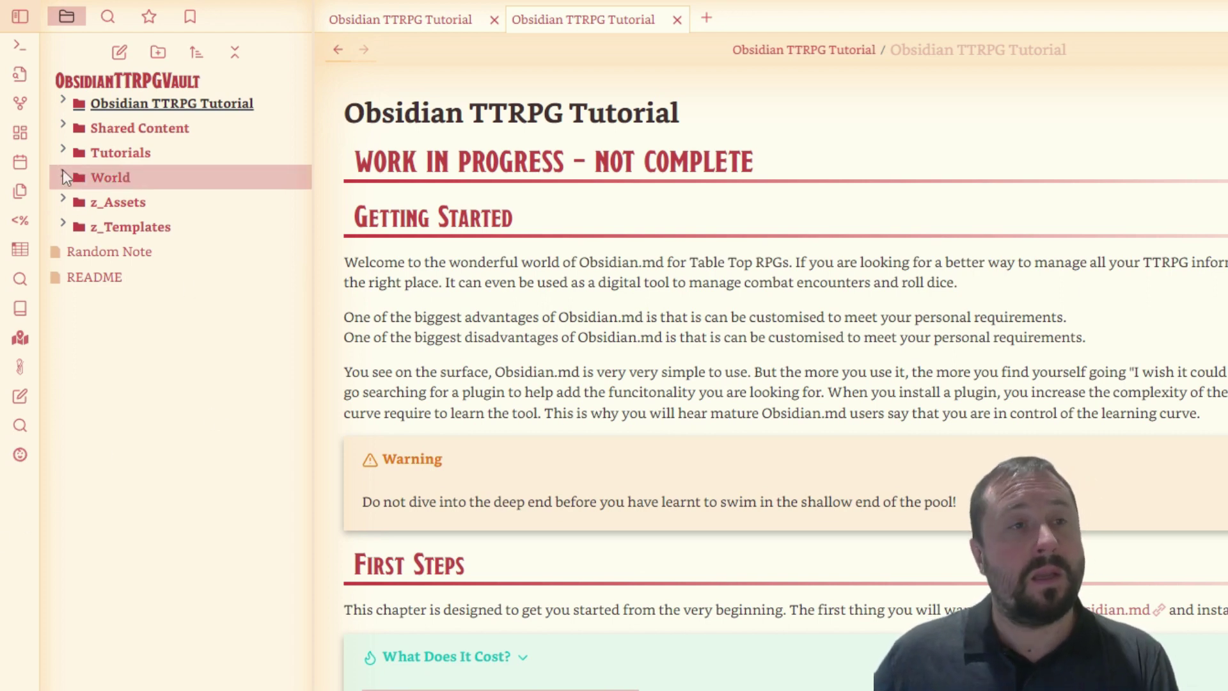
# Create a subfolder named One Shot Adventures inside the World folder
pyautogui.rightClick(133, 173)
pyautogui.click(215, 213)
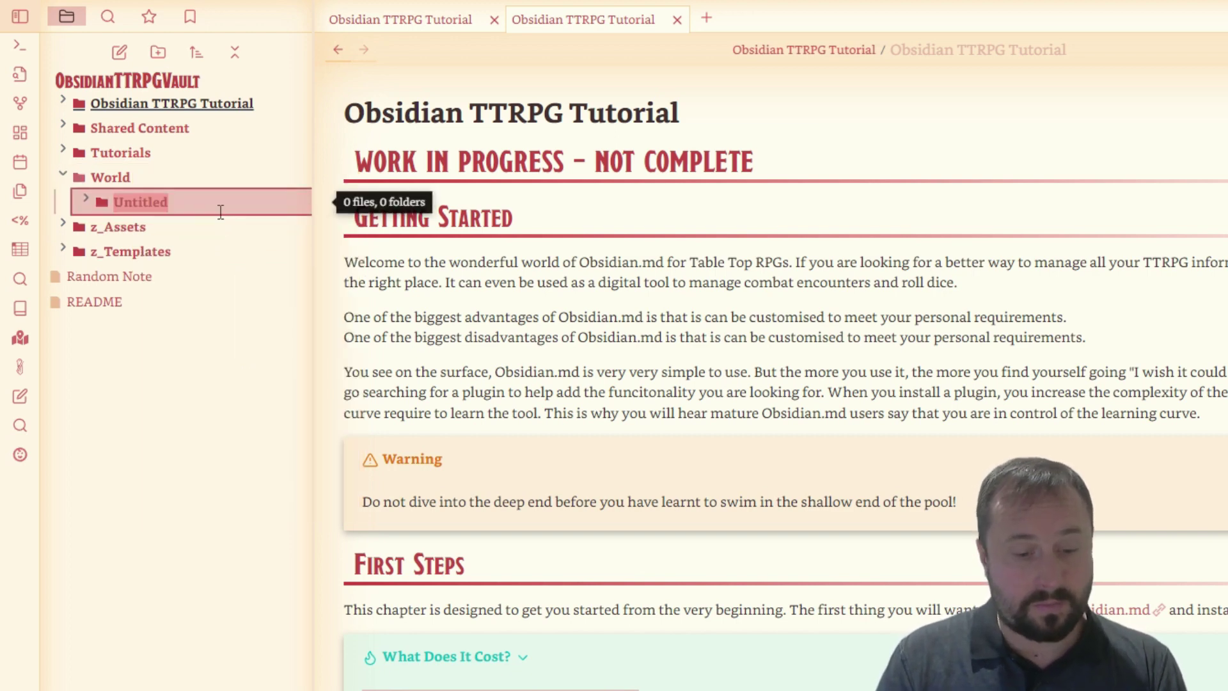
pyautogui.write('One Shot Adve')
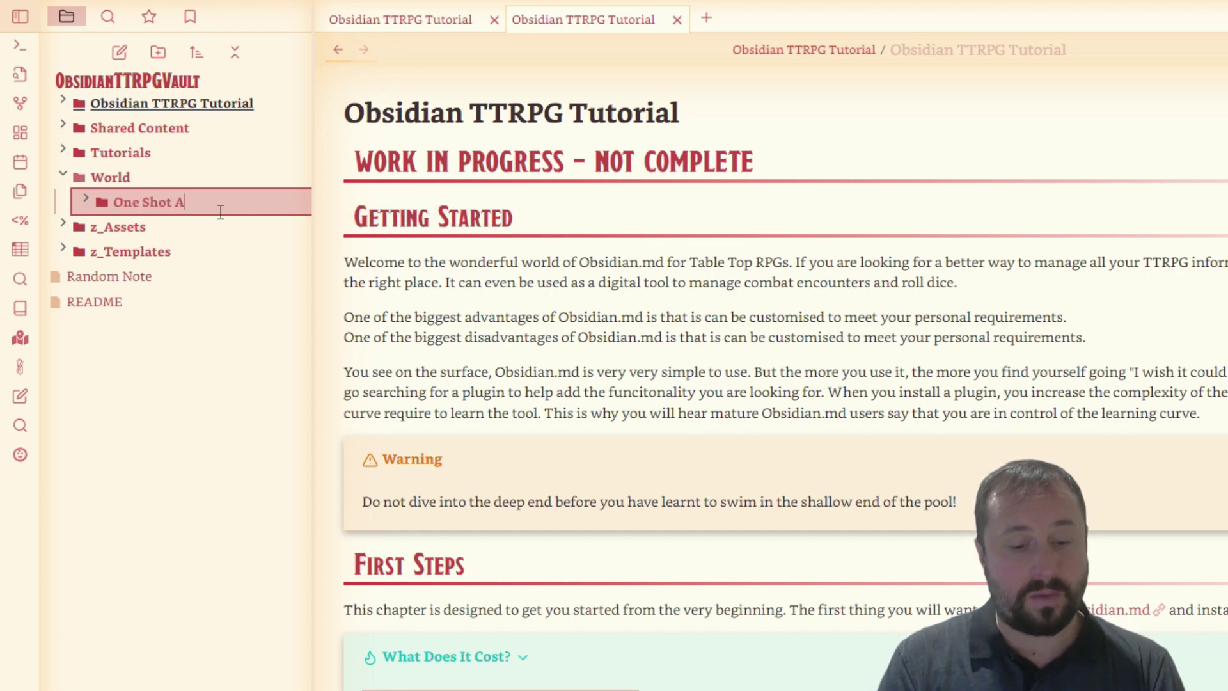
pyautogui.write('ntures')
pyautogui.press('Return')
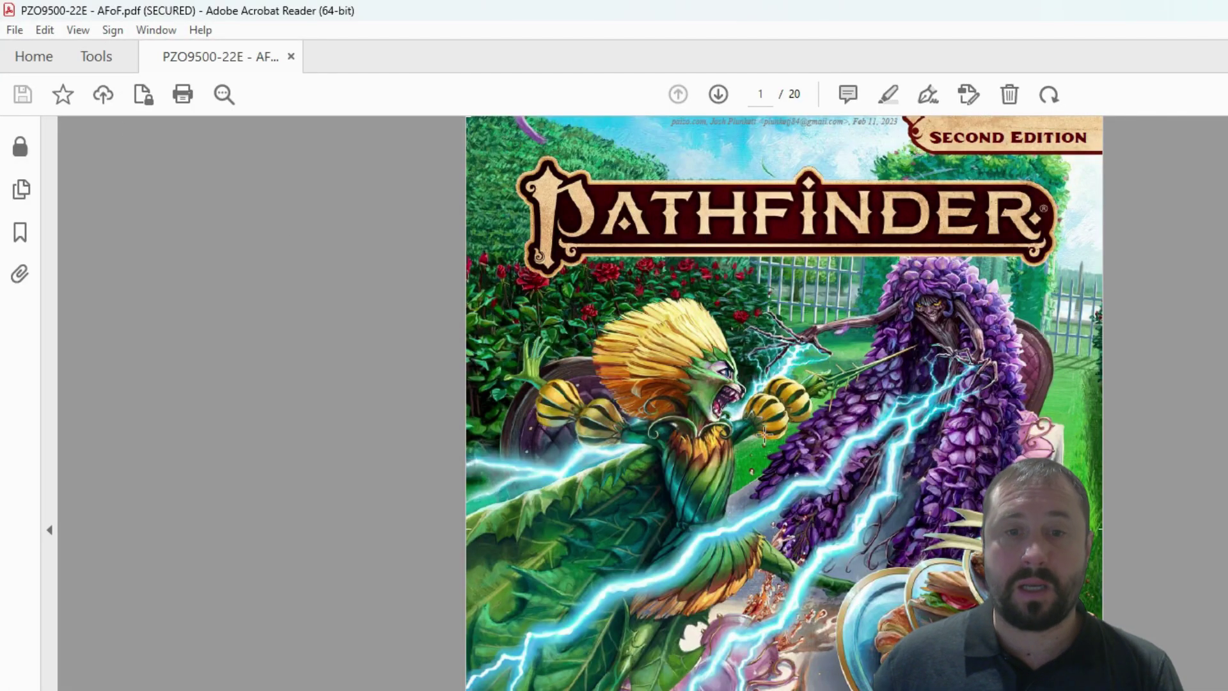
# Create a subfolder named A Fistful of Flowes inside the One Shot Adventures folder in Obsidian
pyautogui.scroll(-5, 854, 505)
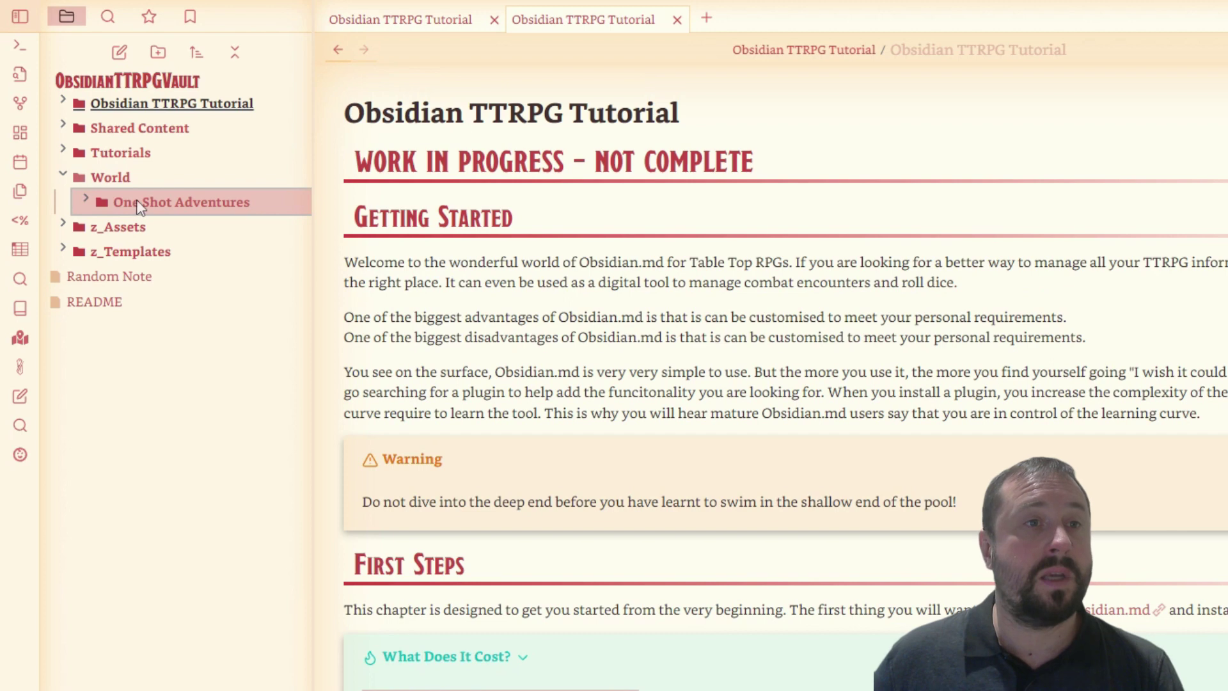
pyautogui.rightClick(141, 202)
pyautogui.click(270, 240)
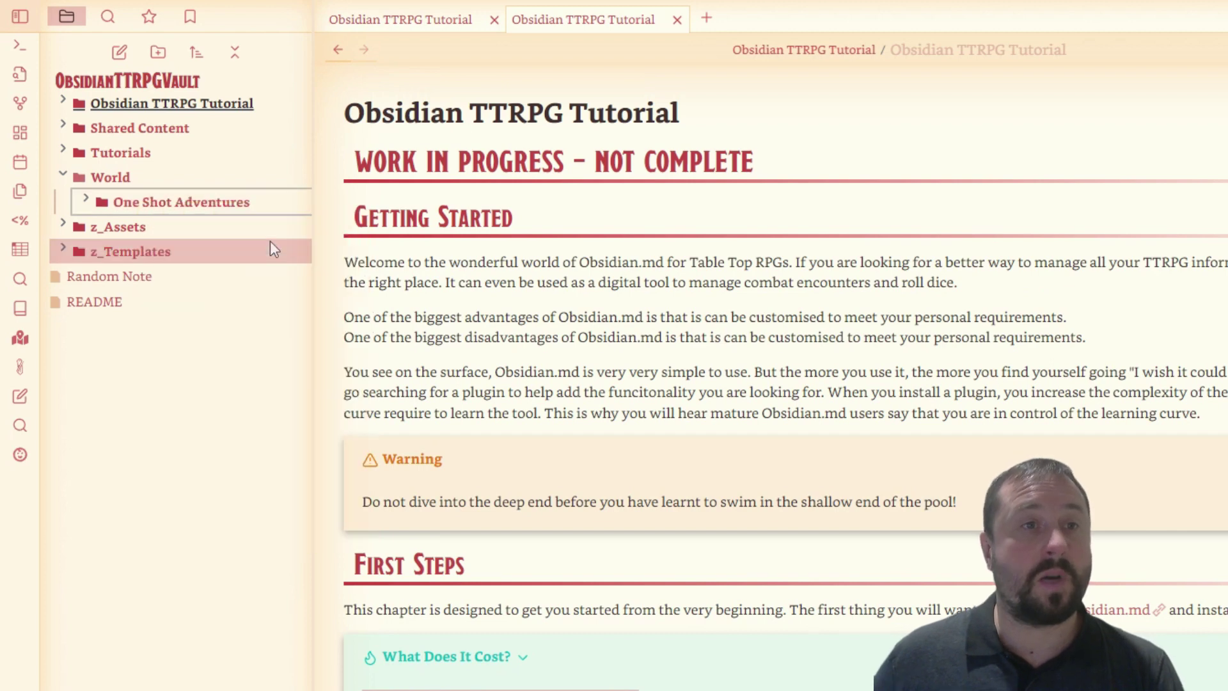
pyautogui.write('A Fist')
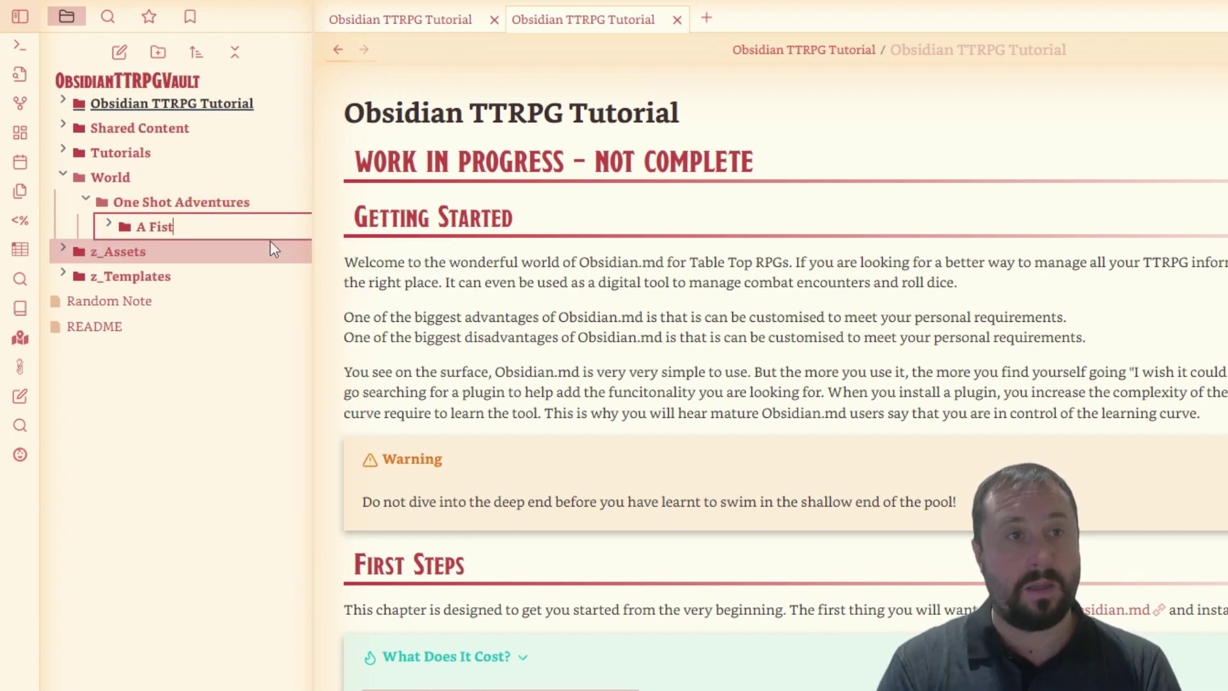
pyautogui.write('ful of')
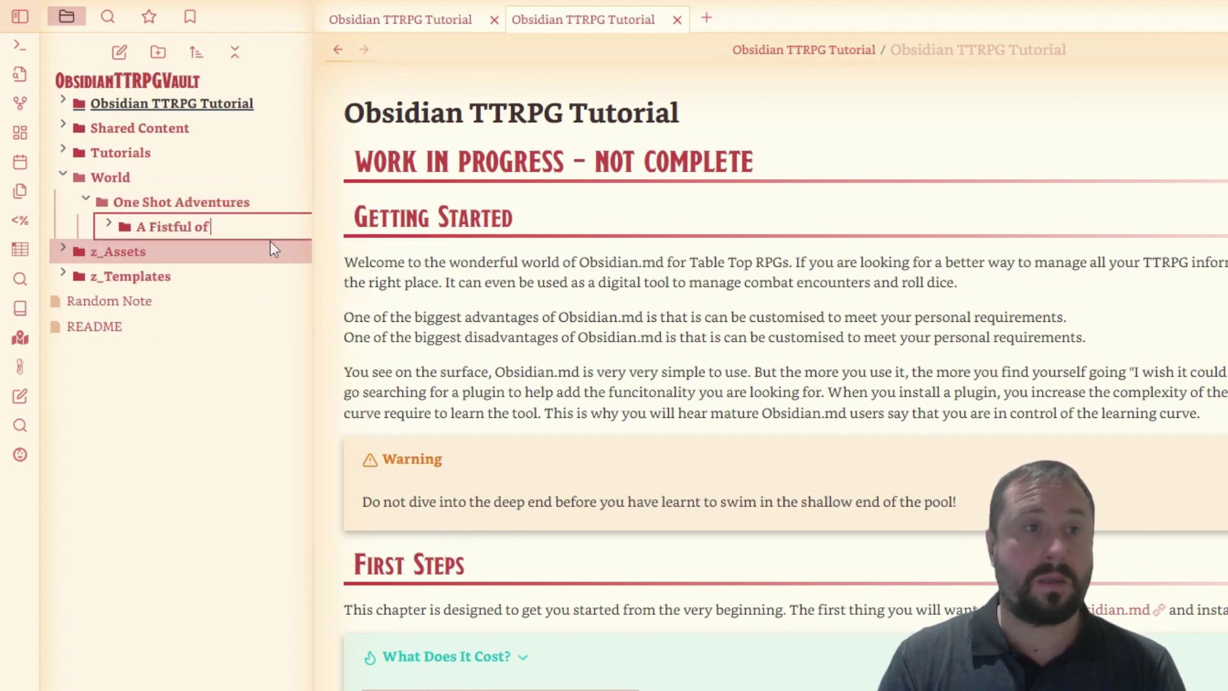
pyautogui.write(' Flowes')
pyautogui.press('Return')
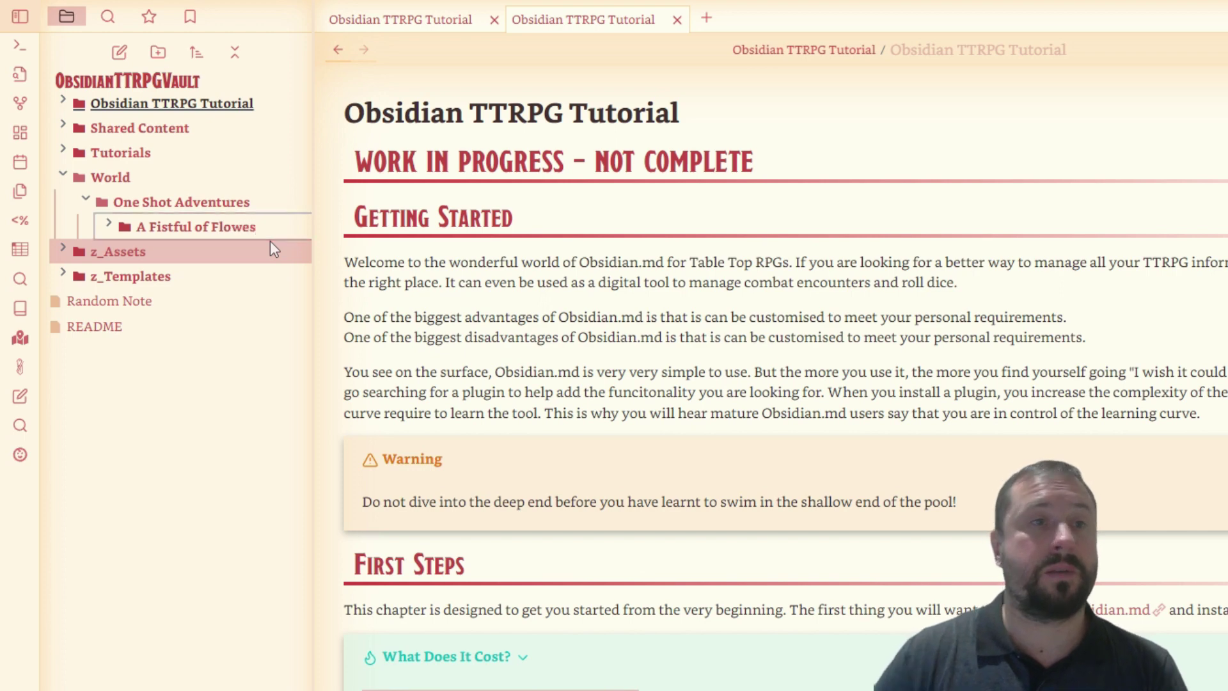
# Correct the new adventure folder's name to A Fistful of Flowers
pyautogui.rightClick(230, 222)
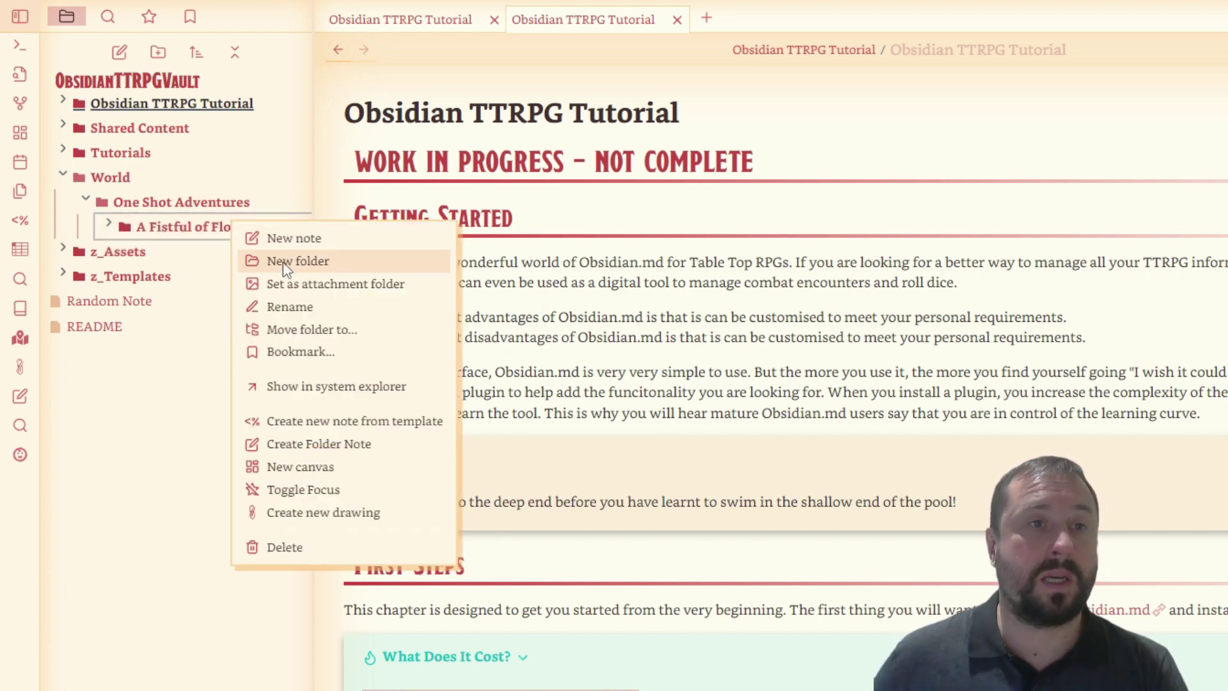
pyautogui.click(292, 311)
pyautogui.press('Right')
pyautogui.press('Left')
pyautogui.write('r')
pyautogui.press('Return')
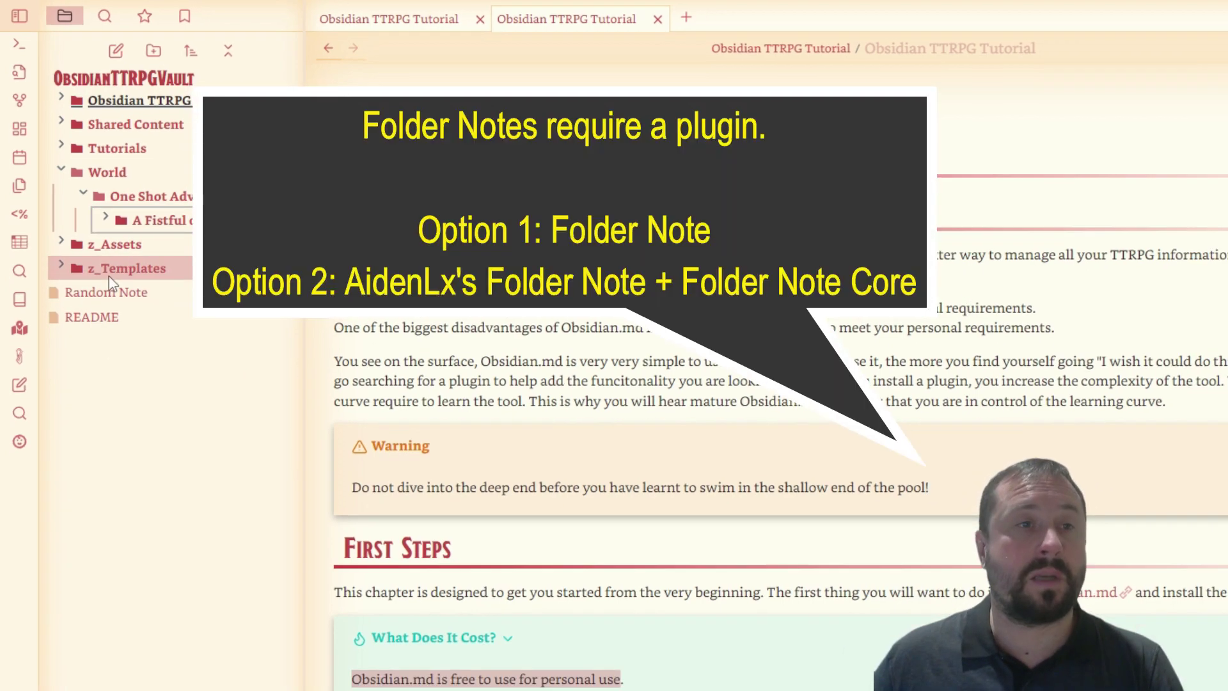
# Create a folder note for the A Fistful of Flowers folder
pyautogui.click(160, 220)
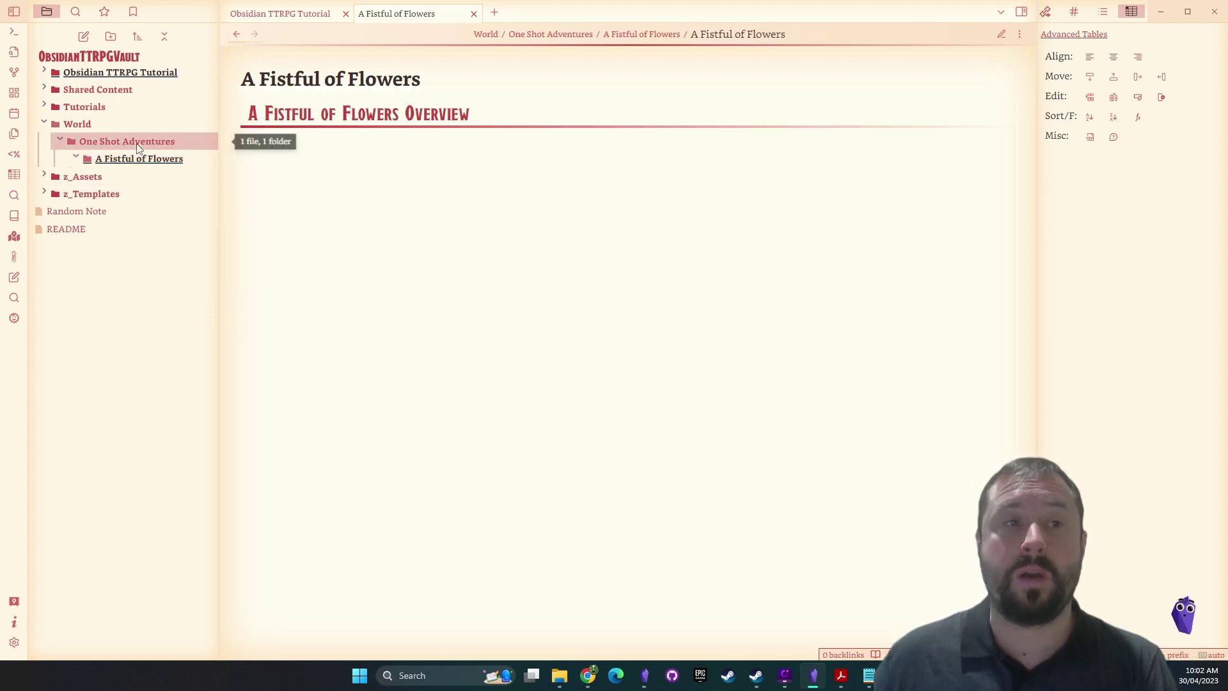
pyautogui.click(127, 145)
pyautogui.click(128, 142)
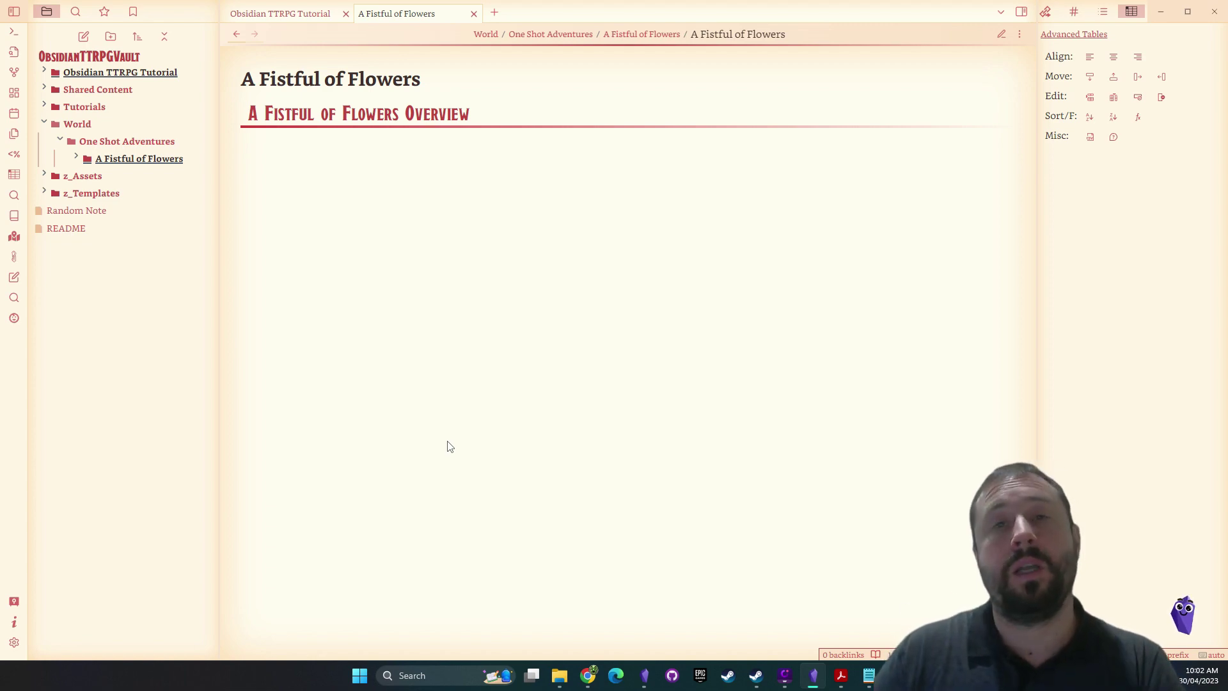
# Switch to PZO9500-22E - AFoF.pdf in Acrobat Reader, capture the whole cover page as a screenshot region and copy the image
pyautogui.moveTo(839, 687)
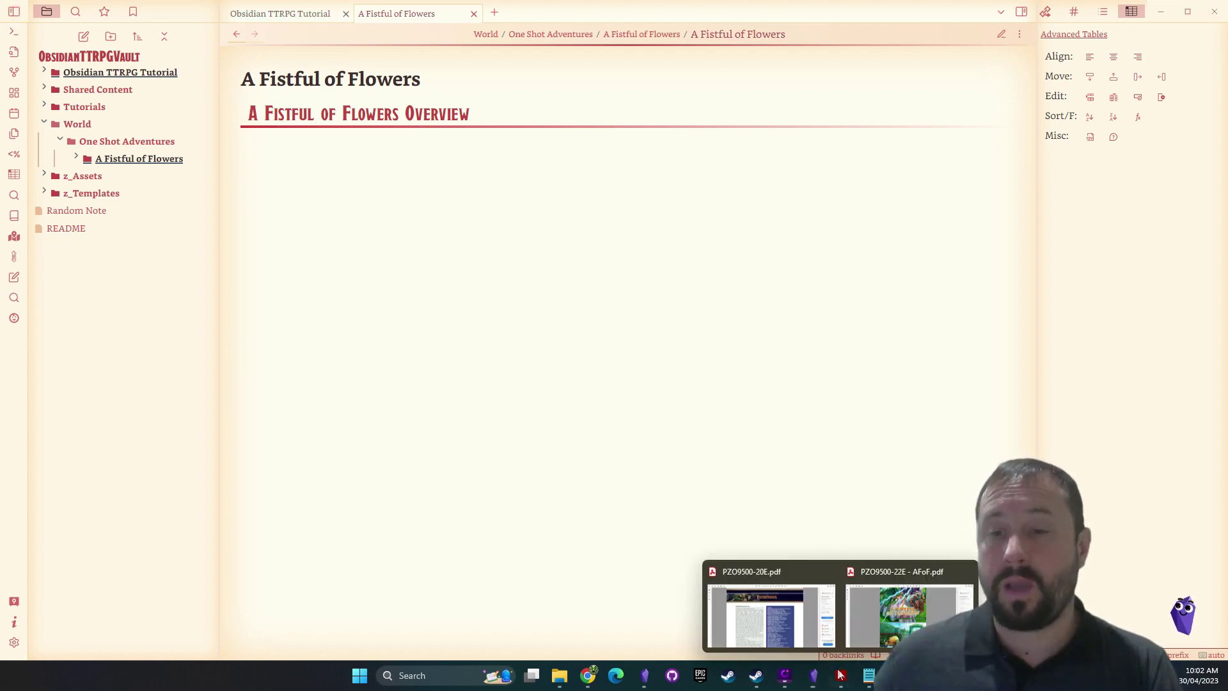
pyautogui.click(898, 579)
pyautogui.scroll(2, 828, 336)
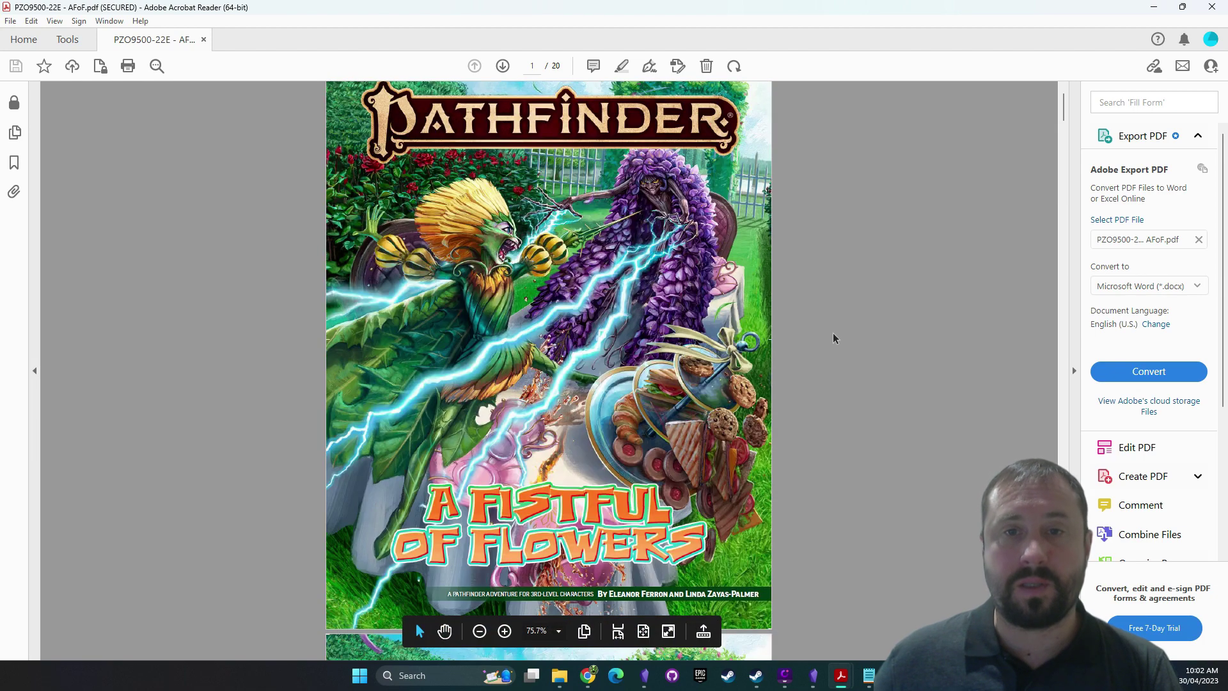
pyautogui.click(529, 322)
pyautogui.scroll(-2, 835, 320)
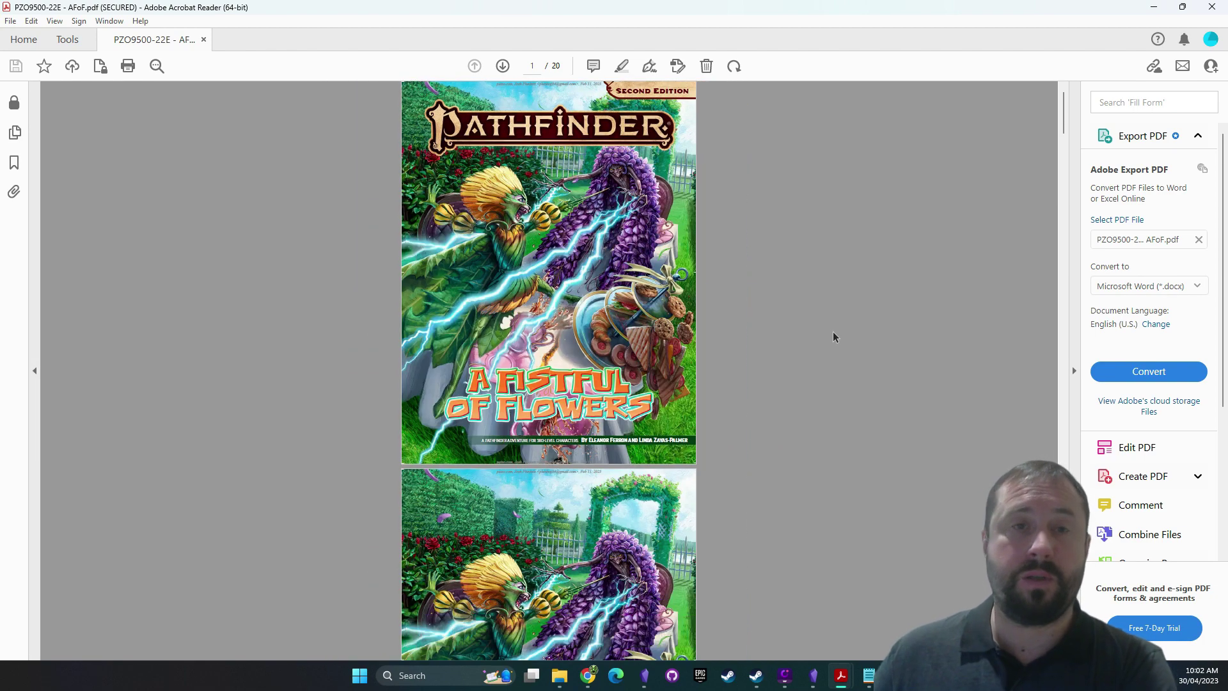
pyautogui.press('ctrl+Print')
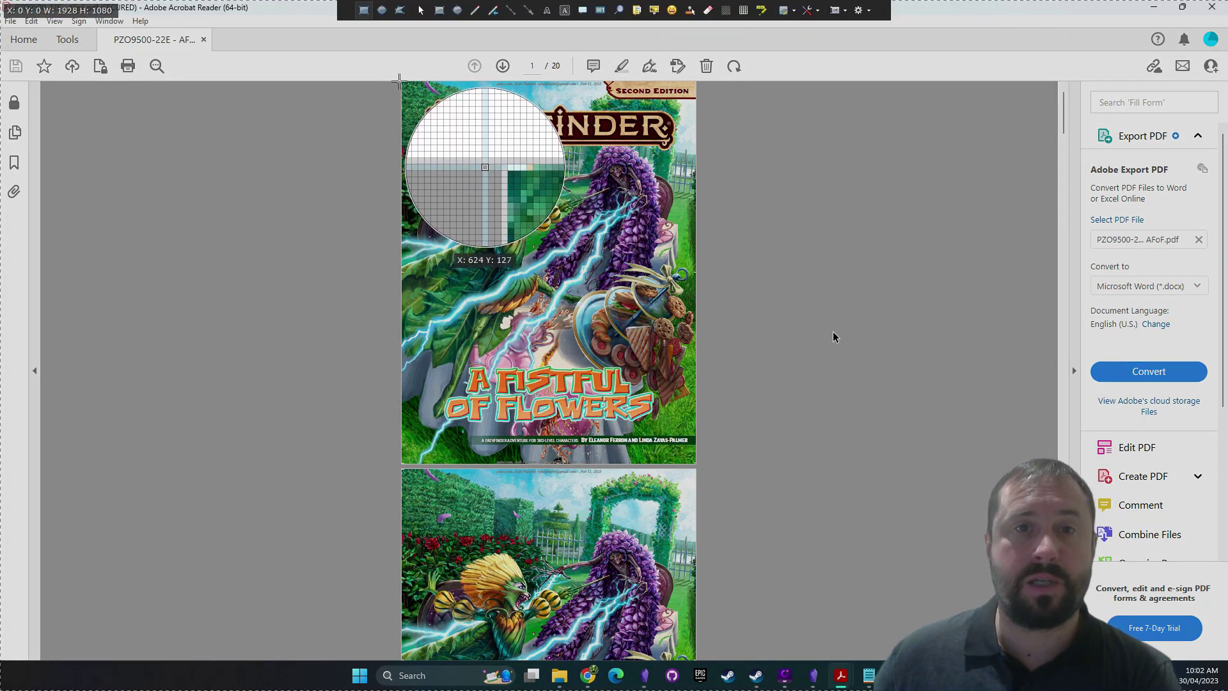
pyautogui.moveTo(401, 82); pyautogui.dragTo(697, 463)
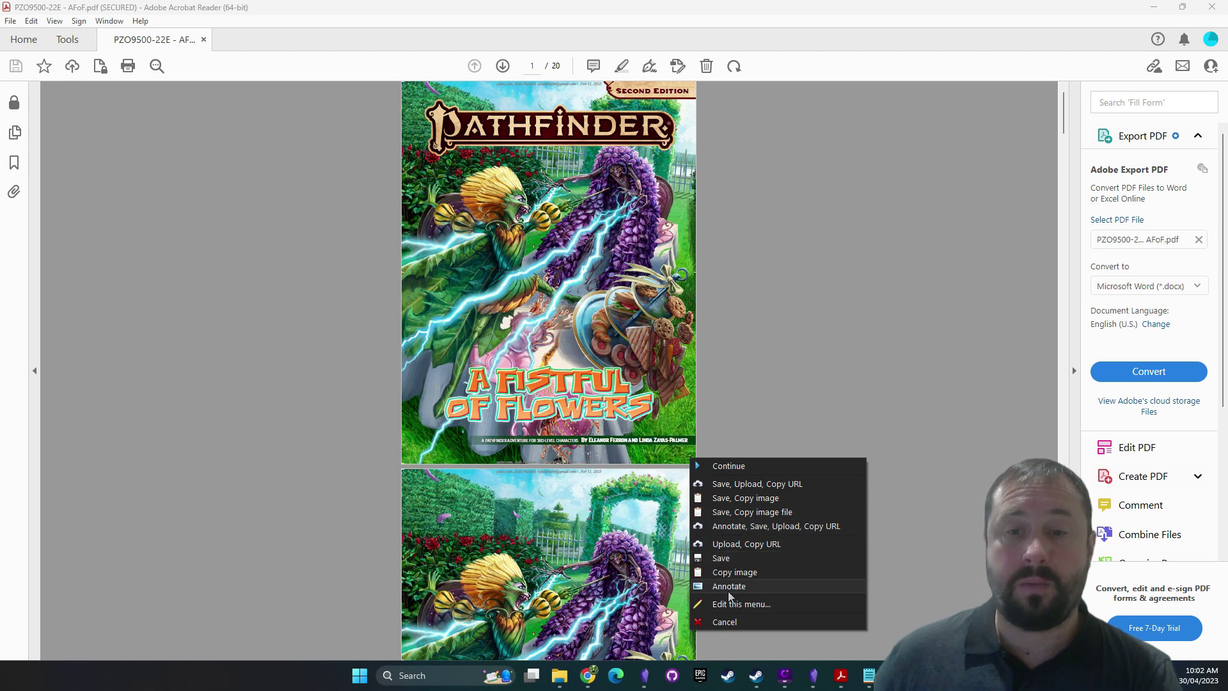
pyautogui.click(723, 572)
# Return to Obsidian, paste the cover image below the card block in the A Fistful of Flowers note and display it in reading view
pyautogui.click(1152, 8)
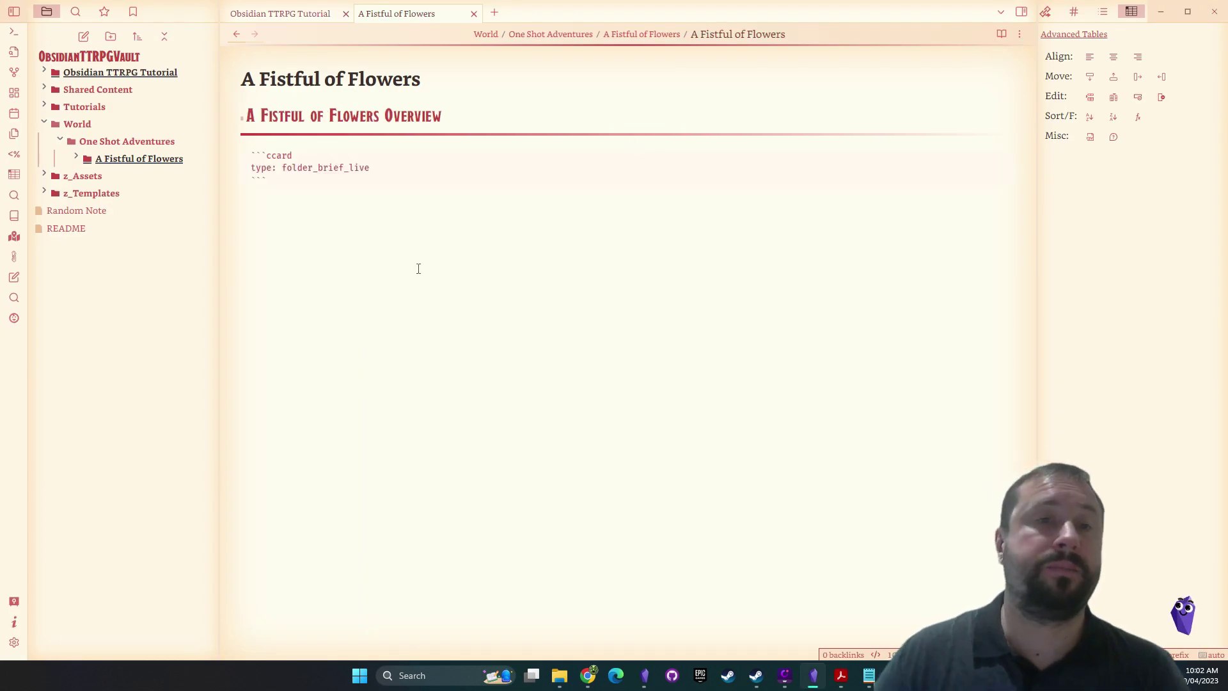
pyautogui.hotkey('ctrl', 'v')
pyautogui.click(1001, 34)
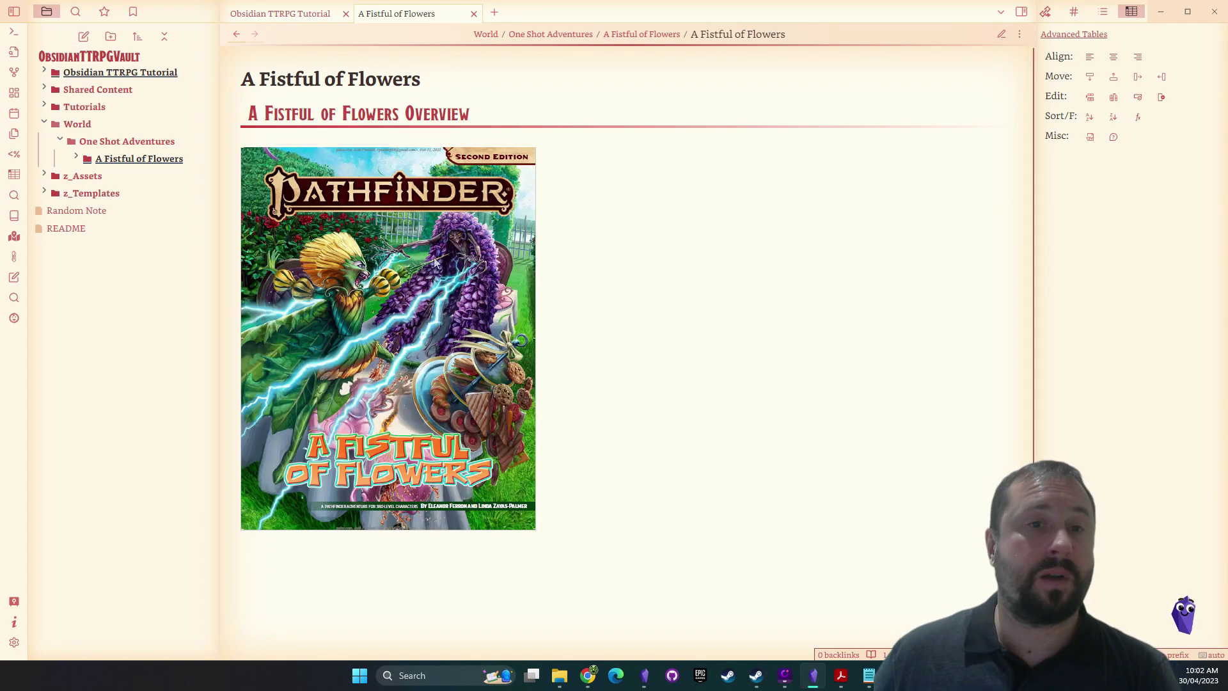
# Copy the introductory paragraph beneath the table of contents on page 3 of PZO9500-22E - AFoF.pdf in Acrobat Reader
pyautogui.moveTo(825, 687)
pyautogui.click(908, 614)
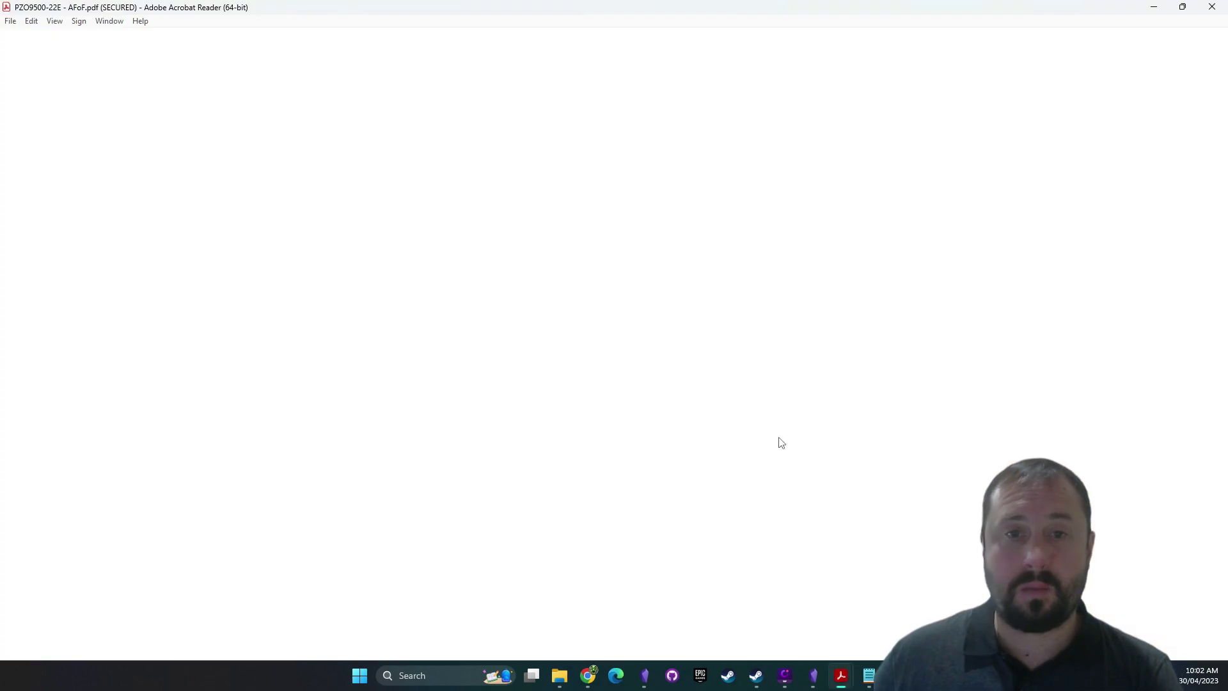
pyautogui.scroll(-8, 714, 330)
pyautogui.scroll(-4, 714, 330)
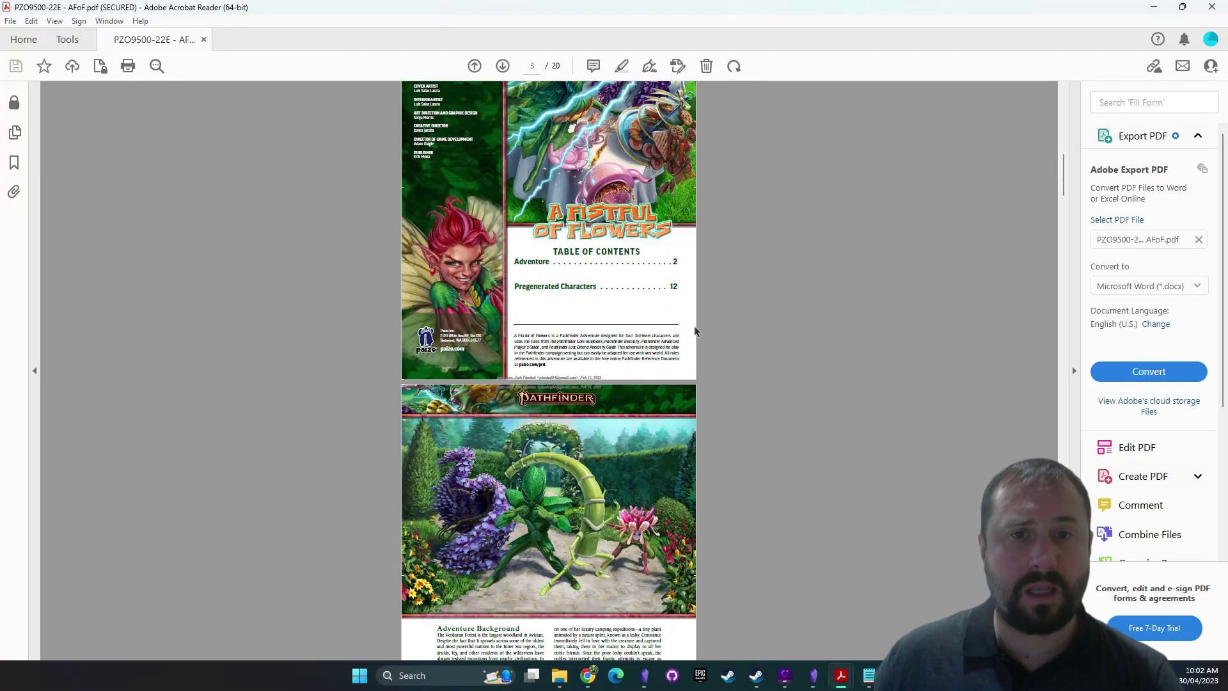
pyautogui.scroll(3, 694, 278)
pyautogui.scroll(-1, 639, 256)
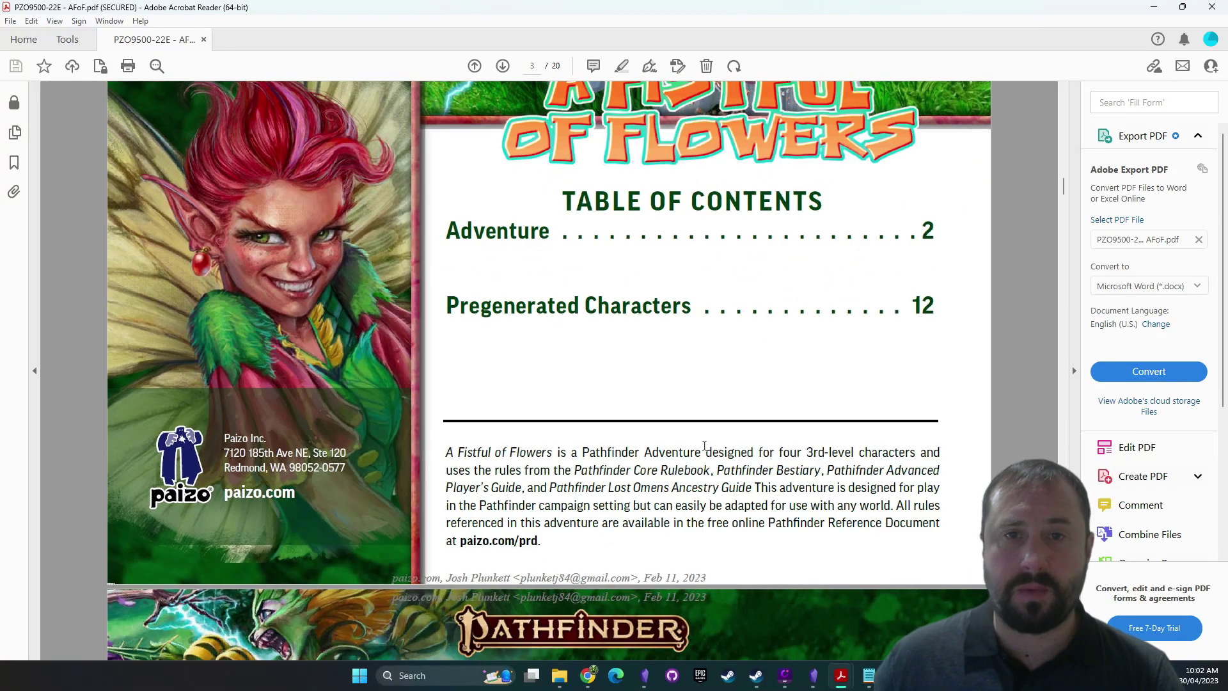
pyautogui.moveTo(551, 532); pyautogui.dragTo(462, 450)
pyautogui.moveTo(841, 675)
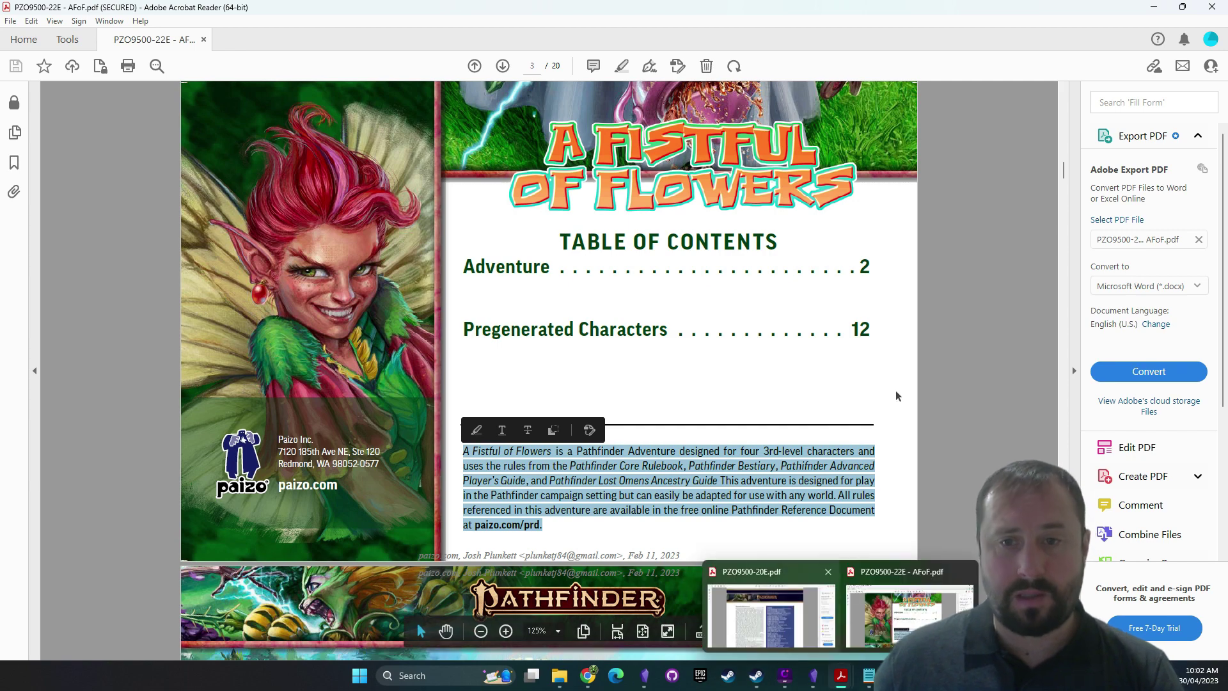
pyautogui.click(874, 386)
# Return to Obsidian and paste the introductory paragraph below the cover image in the A Fistful of Flowers note's editing view
pyautogui.click(1154, 7)
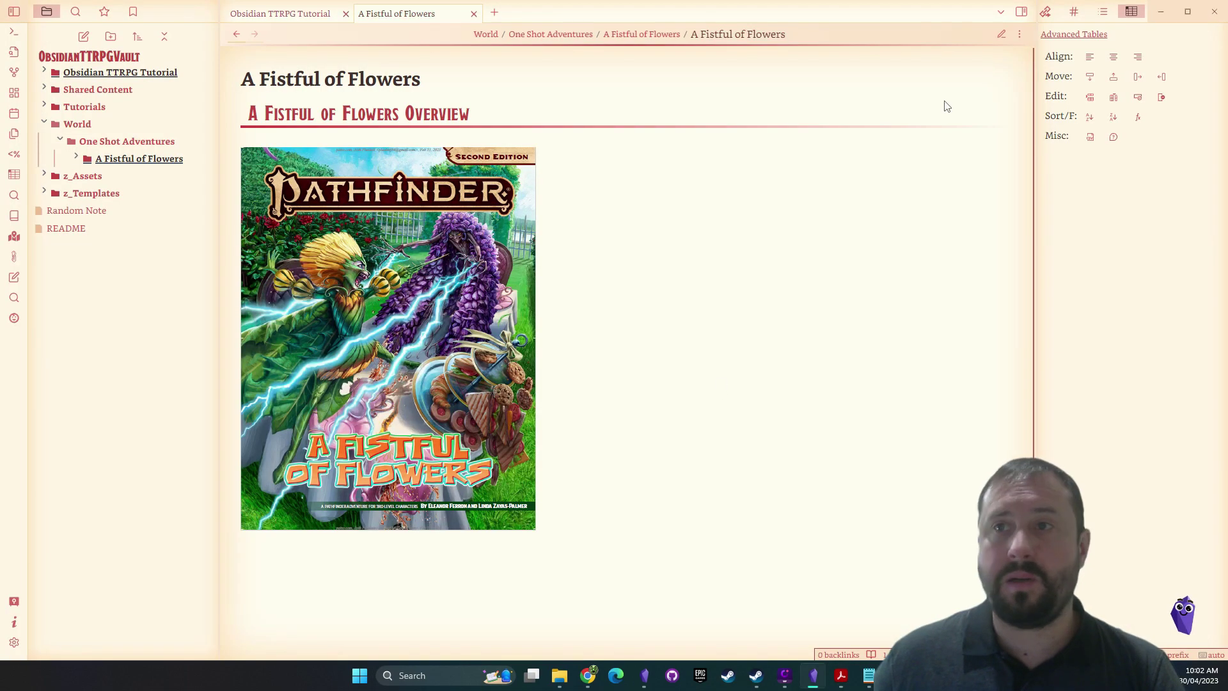
pyautogui.click(1001, 34)
pyautogui.click(597, 422)
pyautogui.hotkey('ctrl', 'v')
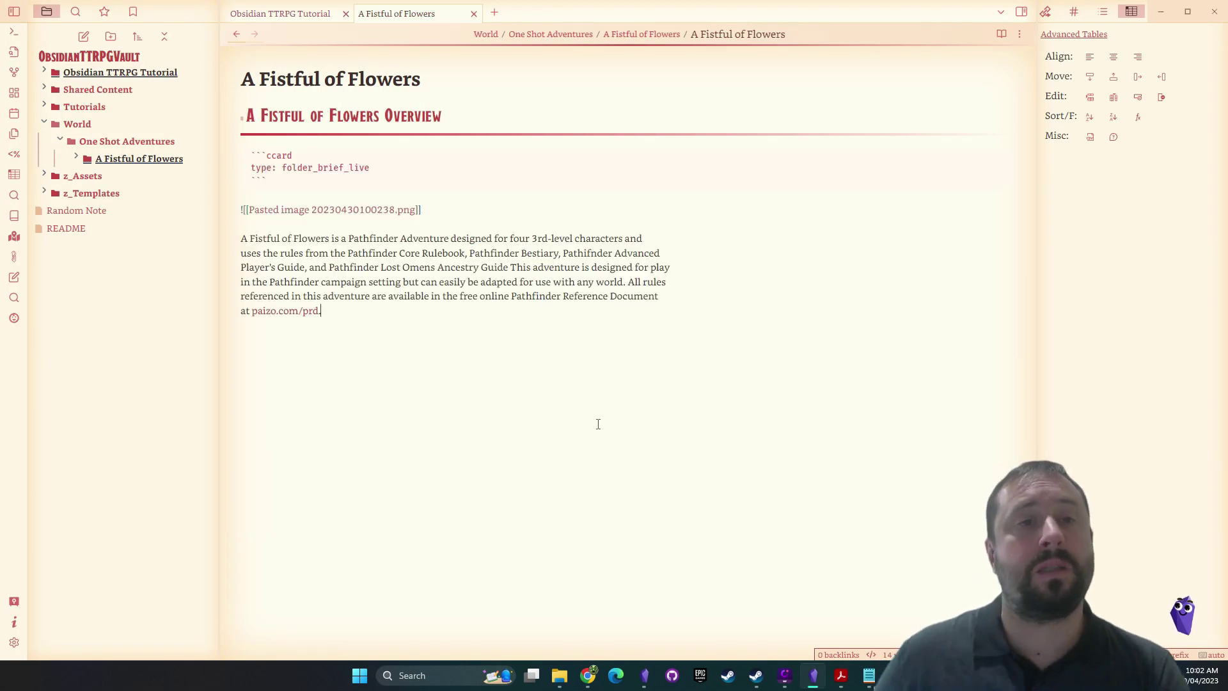
pyautogui.press('Escape')
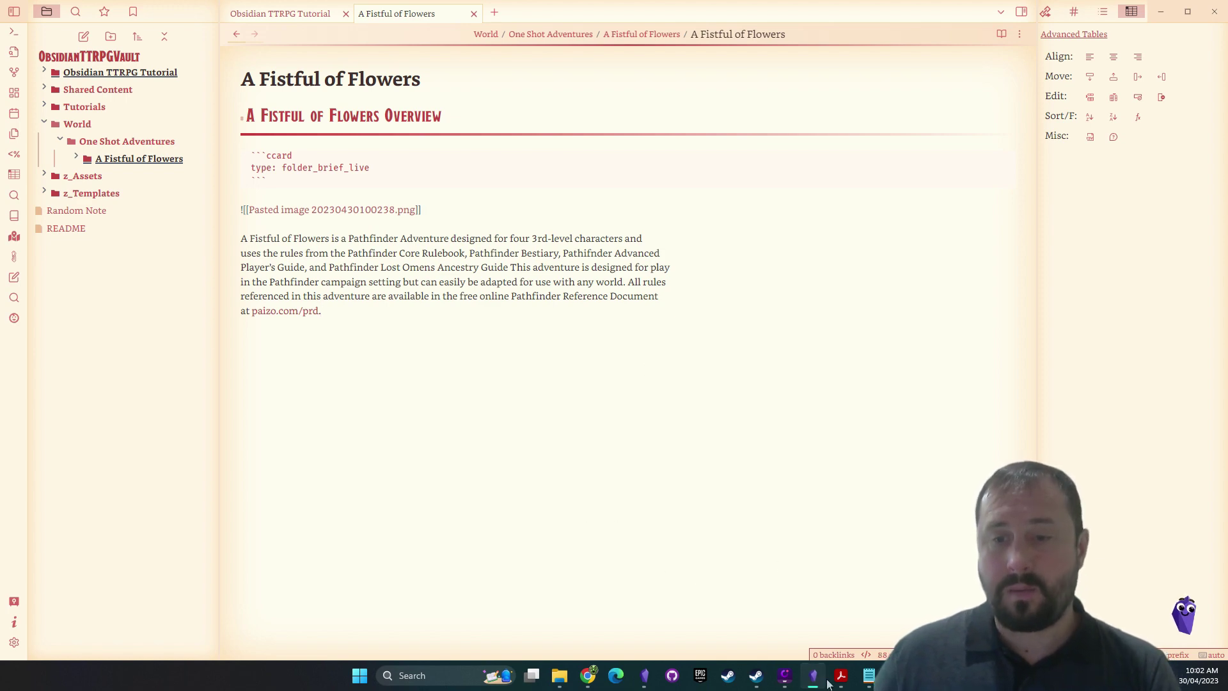
# Copy the full Adventure Background section, heading included, from page 4 of the A Fistful of Flowers PDF in Acrobat Reader
pyautogui.click(846, 668)
pyautogui.click(889, 608)
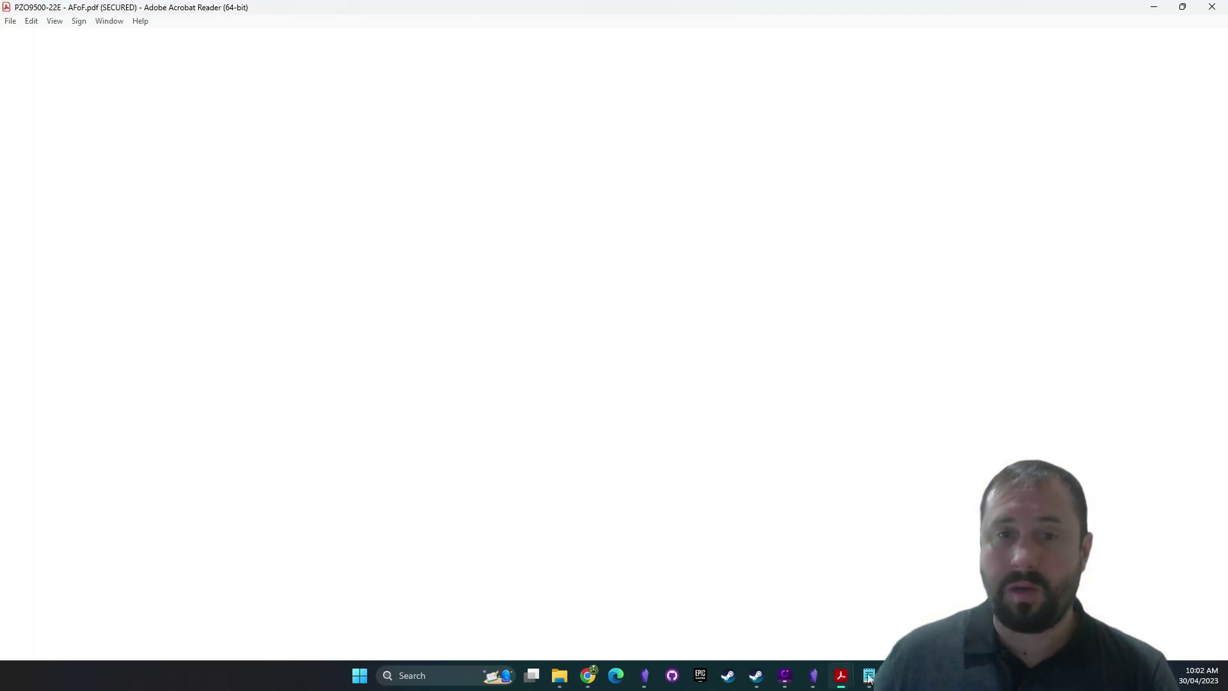
pyautogui.scroll(-4, 589, 343)
pyautogui.keyDown('ctrl'); pyautogui.scroll(-3, 589, 343); pyautogui.keyUp('ctrl')
pyautogui.scroll(-5, 582, 342)
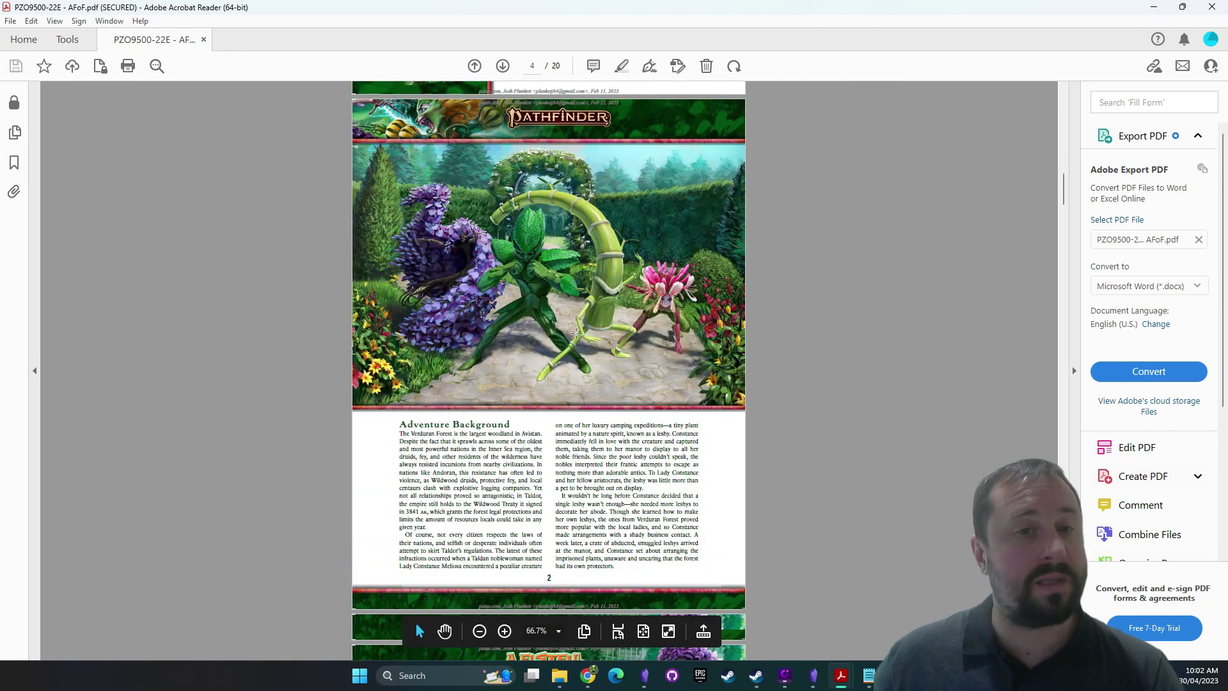
pyautogui.scroll(-3, 578, 341)
pyautogui.scroll(3, 577, 341)
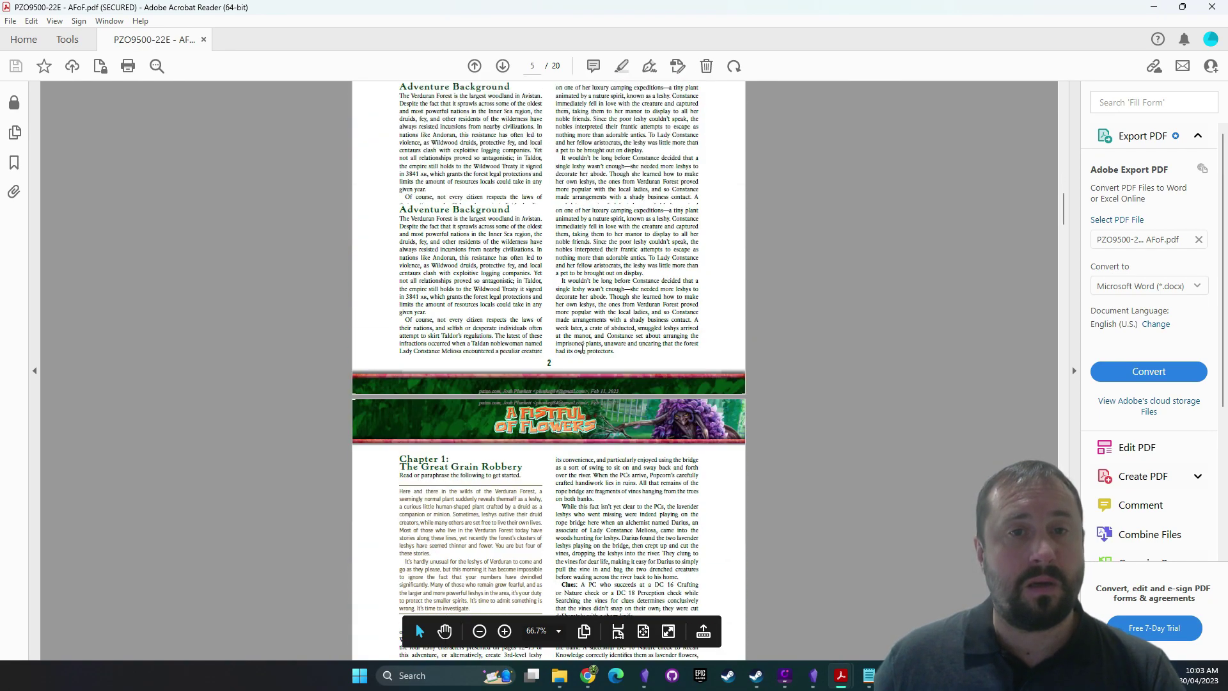
pyautogui.moveTo(617, 382); pyautogui.dragTo(503, 251)
pyautogui.click(727, 267)
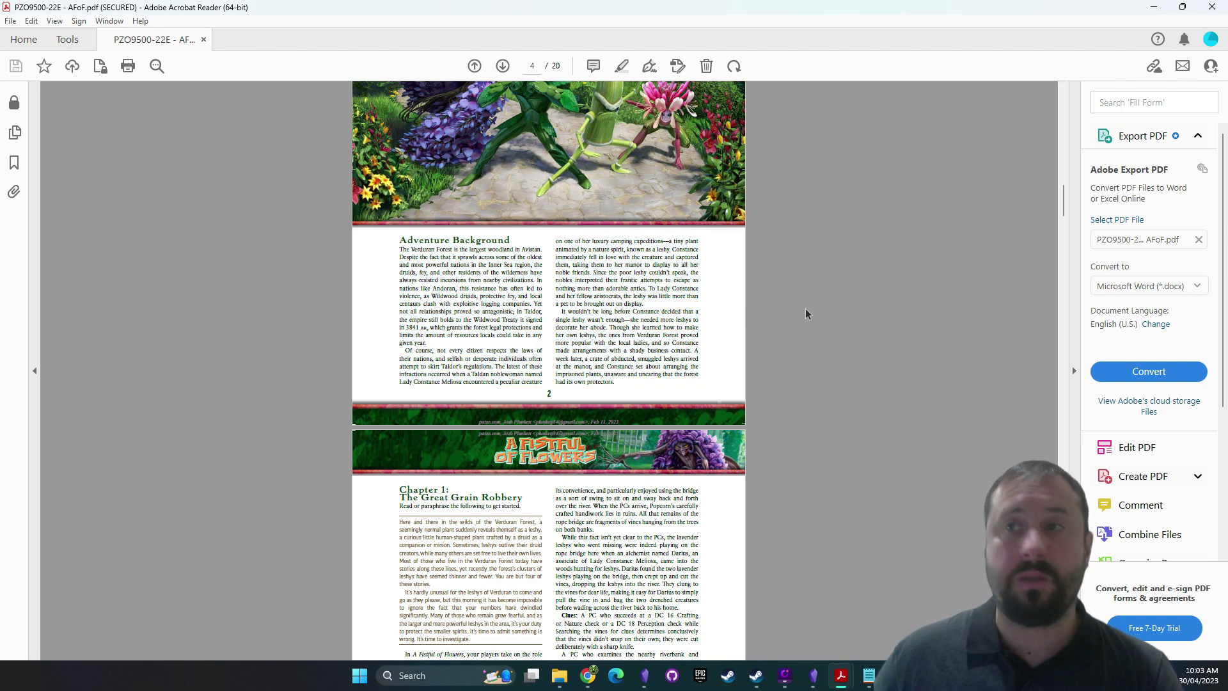
# Return to Obsidian and paste the Adventure Background section below the introductory paragraph, separated by a blank line
pyautogui.click(1152, 6)
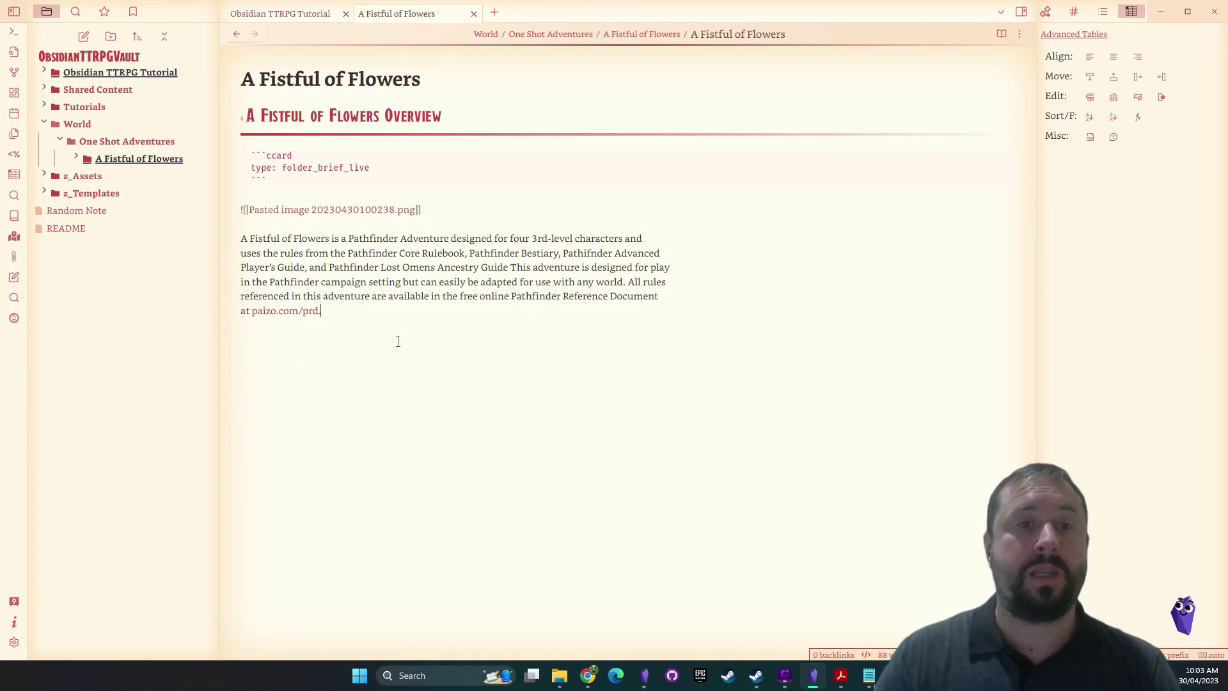
pyautogui.press('Return')
pyautogui.press('Return')
pyautogui.hotkey('ctrl', 'v')
pyautogui.scroll(-3, 402, 342)
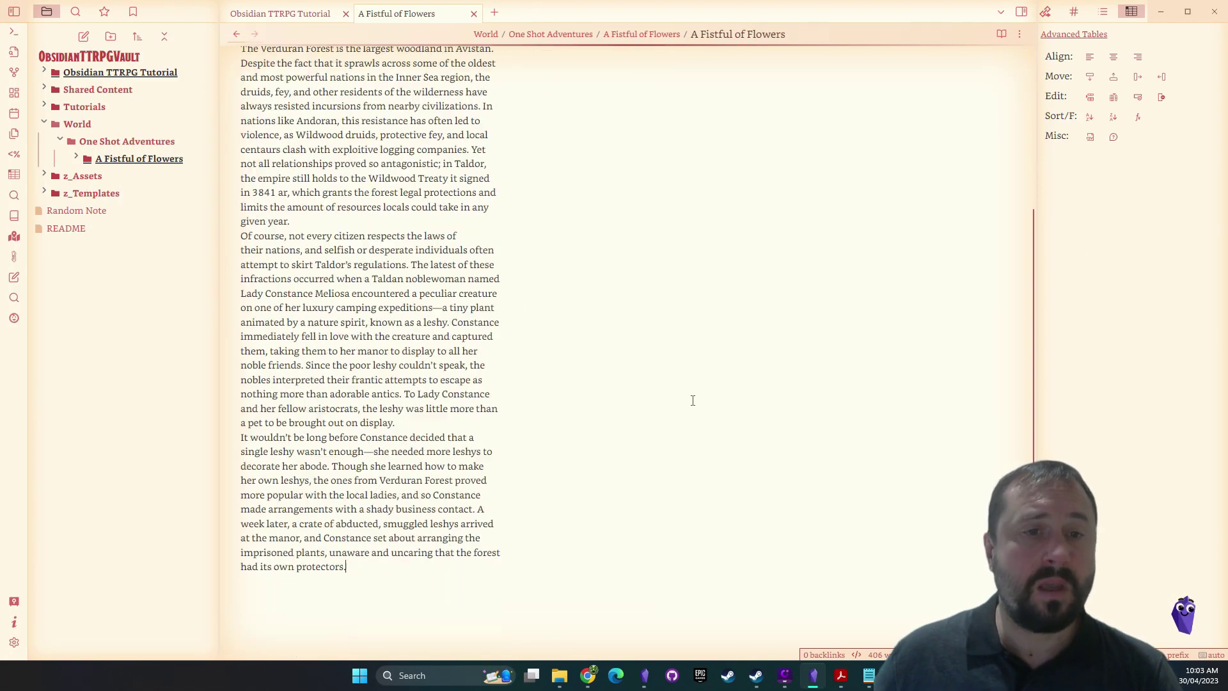
pyautogui.scroll(10, 467, 413)
pyautogui.scroll(-6, 467, 412)
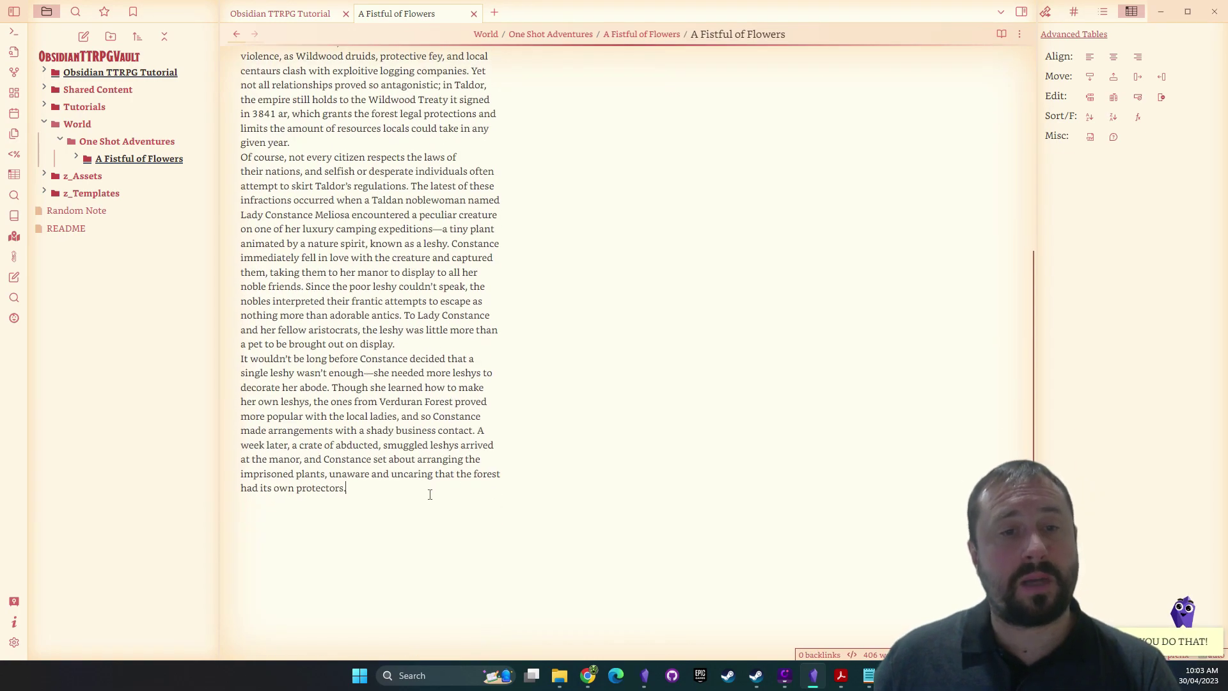
# Try pasting the Adventure Background section again at the end of the note, deleting each duplicate copy
pyautogui.hotkey('ctrl', 'v')
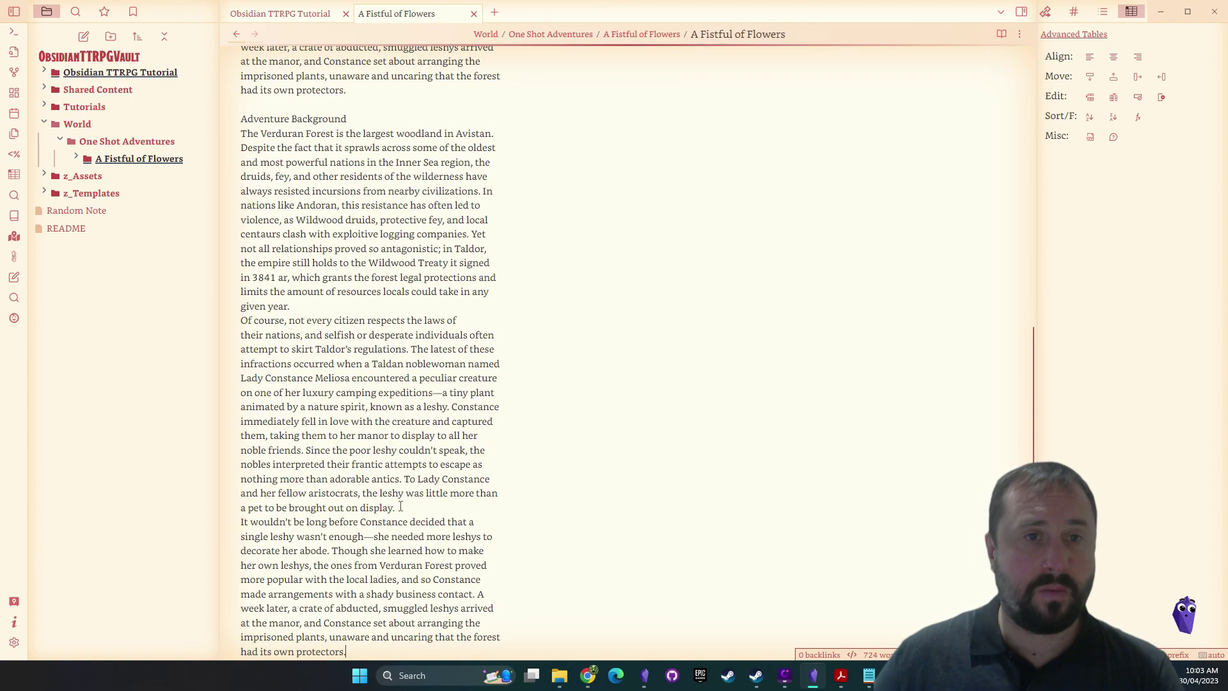
pyautogui.scroll(-3, 439, 503)
pyautogui.moveTo(384, 461); pyautogui.dragTo(236, 255)
pyautogui.press('BackSpace')
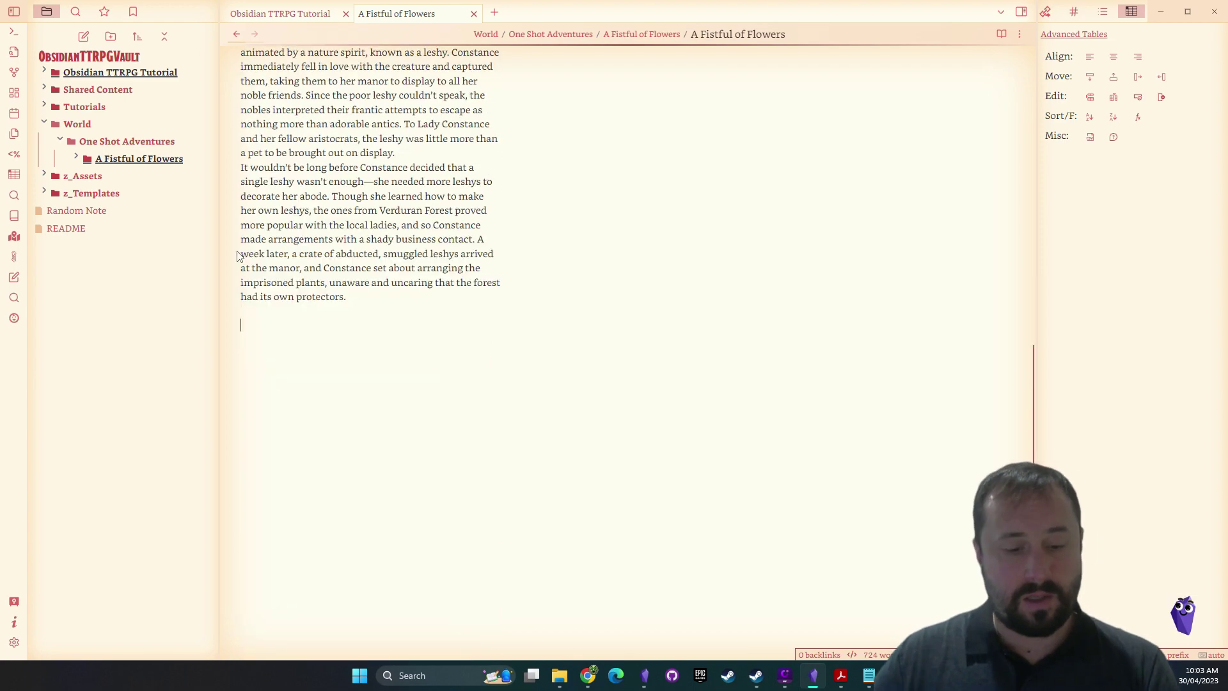
pyautogui.hotkey('ctrl', 'v')
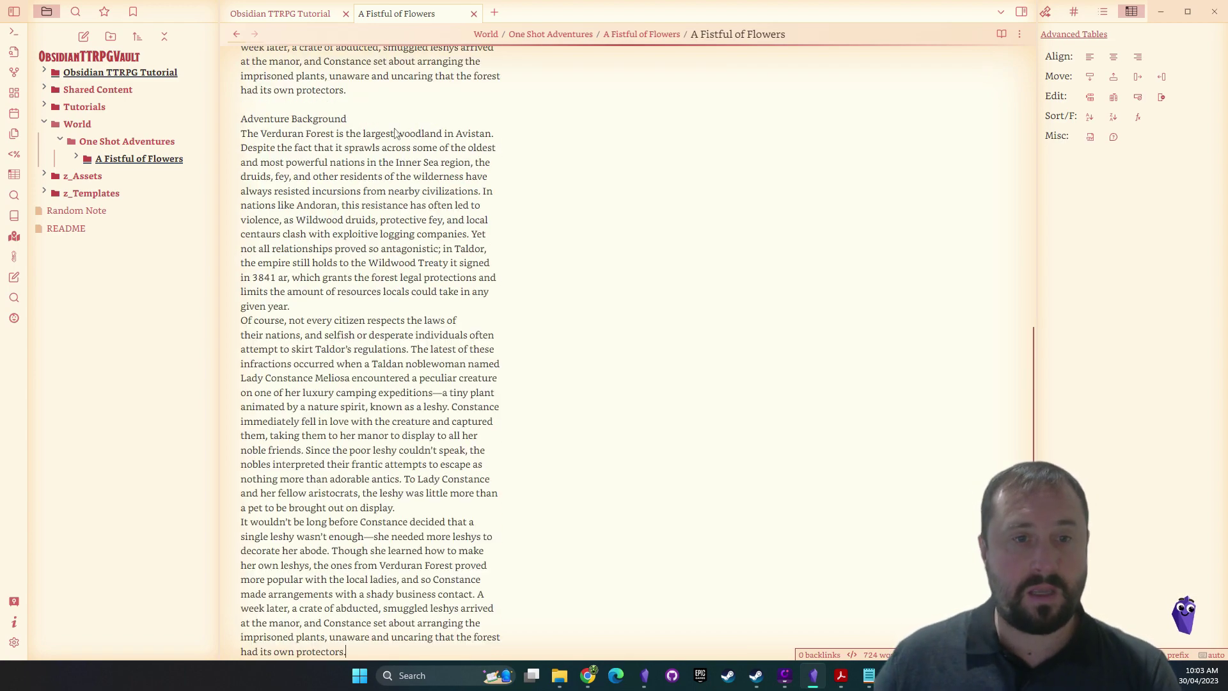
pyautogui.scroll(2, 444, 422)
pyautogui.moveTo(356, 411); pyautogui.dragTo(236, 233)
pyautogui.press('BackSpace')
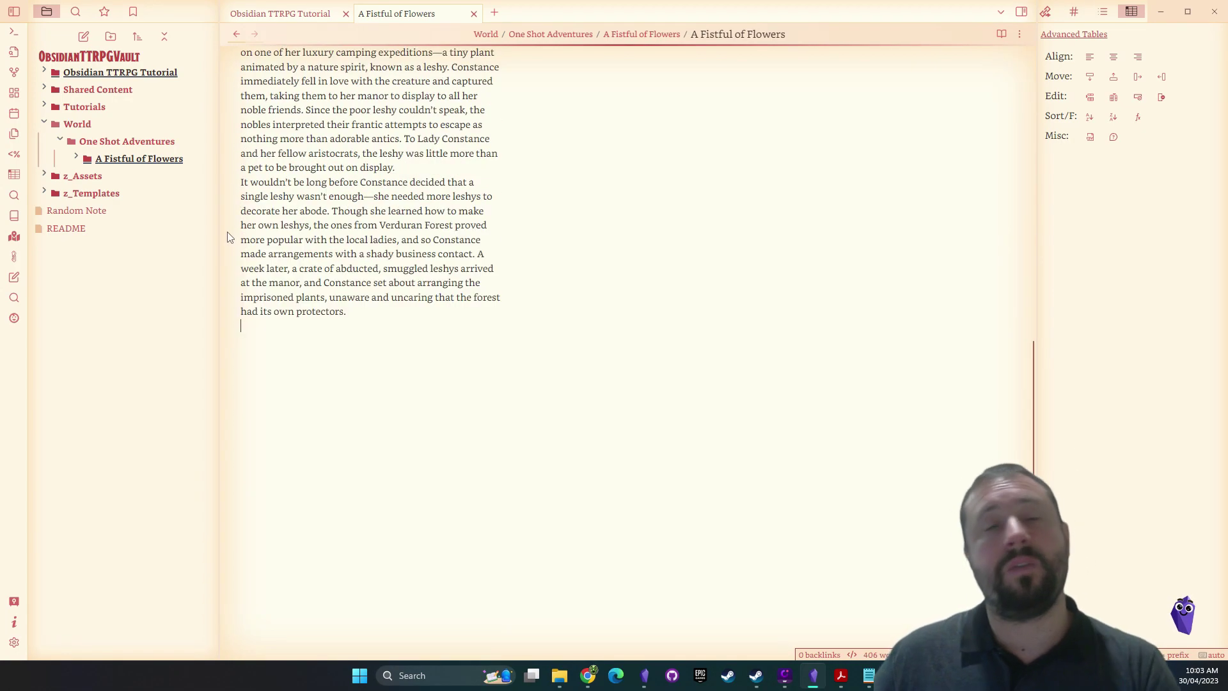
pyautogui.scroll(9, 626, 407)
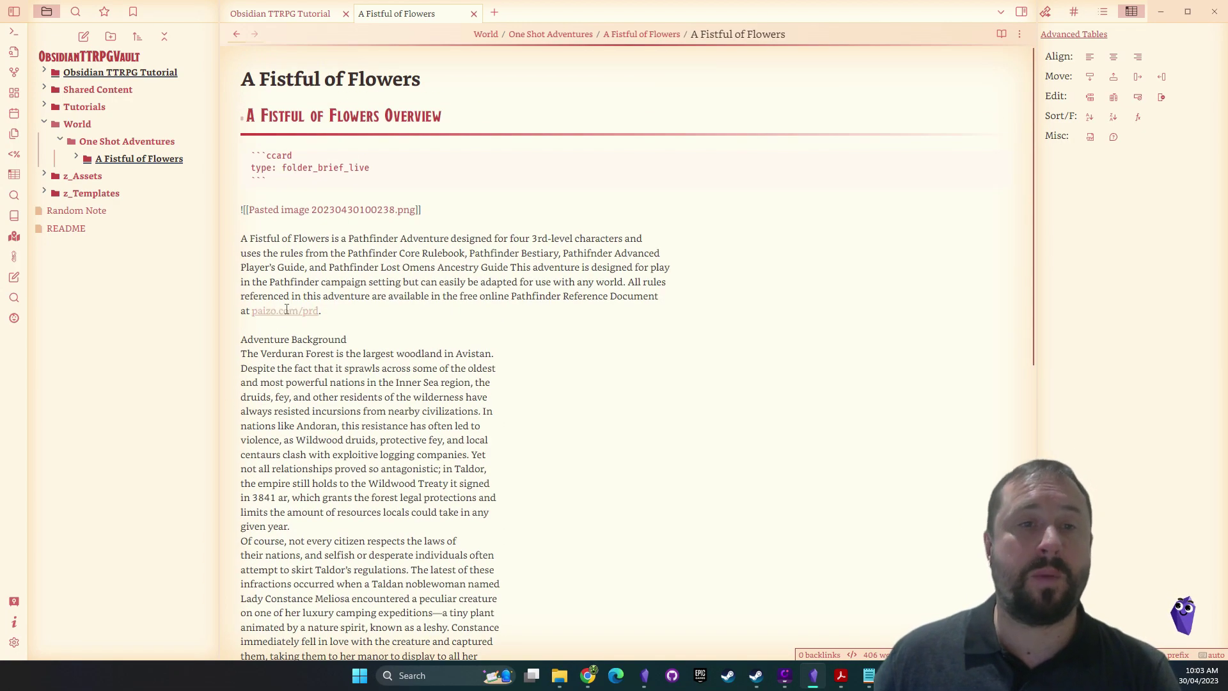
# Copy the introductory paragraph from the note and select its source text on page 3 of the PDF in Acrobat Reader
pyautogui.moveTo(335, 312); pyautogui.dragTo(241, 239)
pyautogui.hotkey('ctrl', 'c')
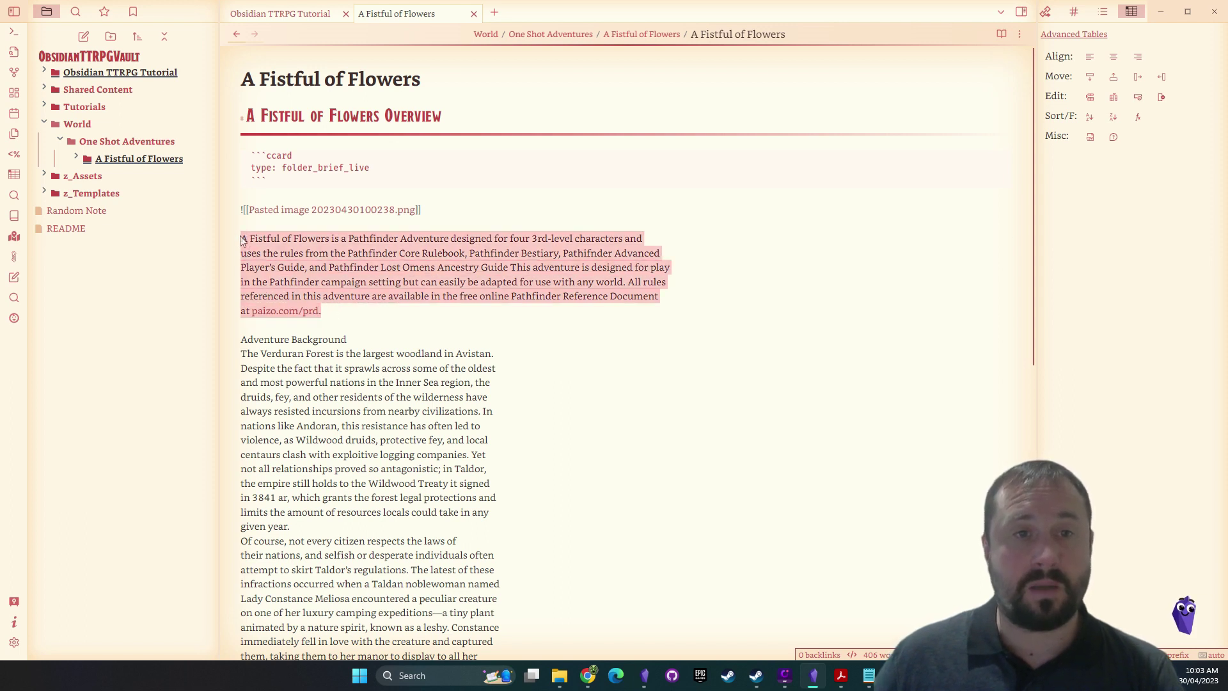
pyautogui.click(508, 327)
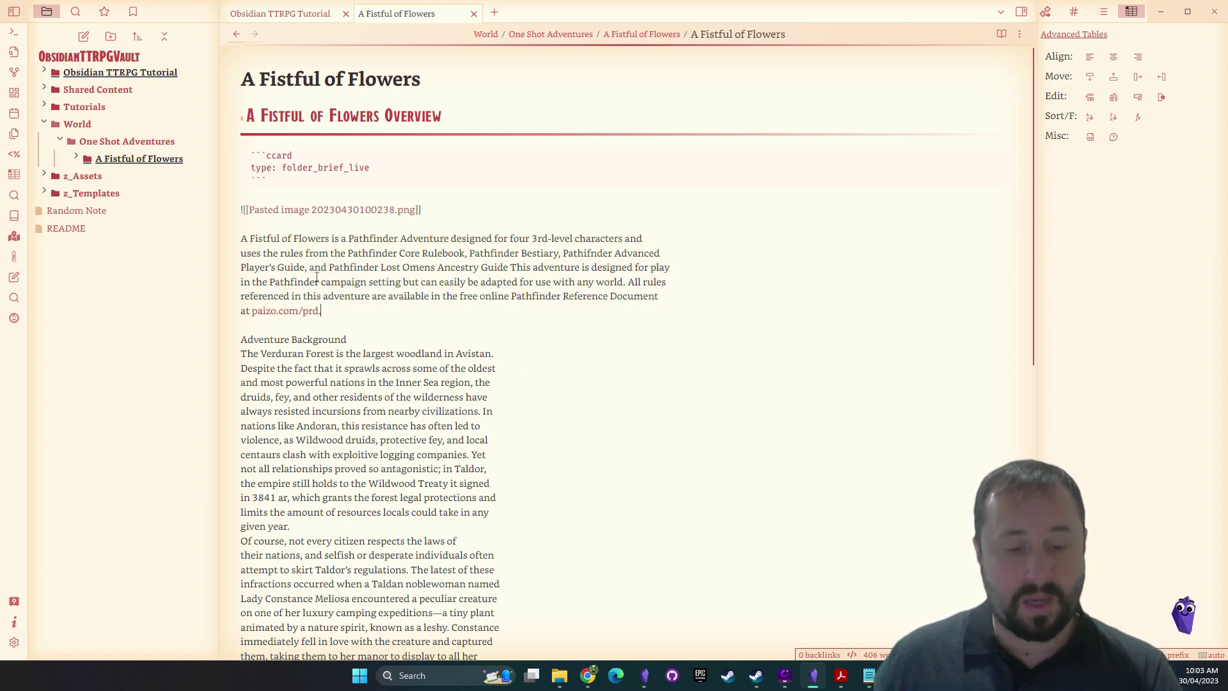
pyautogui.moveTo(841, 675)
pyautogui.click(838, 605)
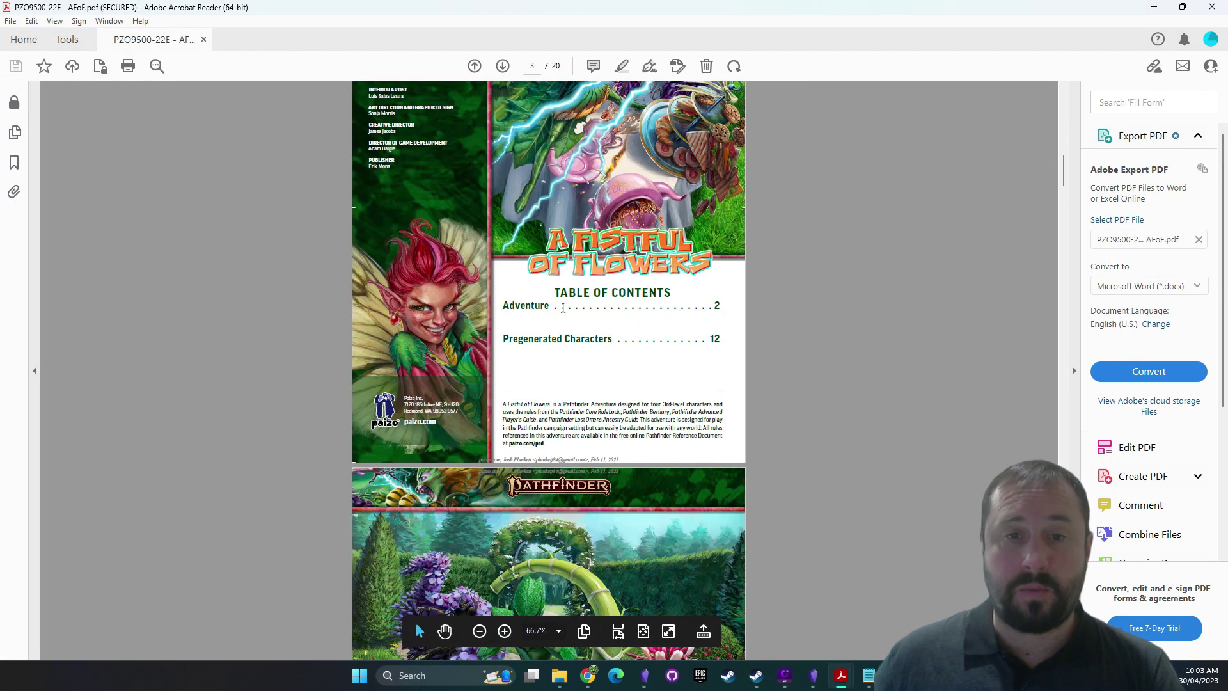
pyautogui.moveTo(542, 451); pyautogui.dragTo(503, 403)
pyautogui.click(1181, 7)
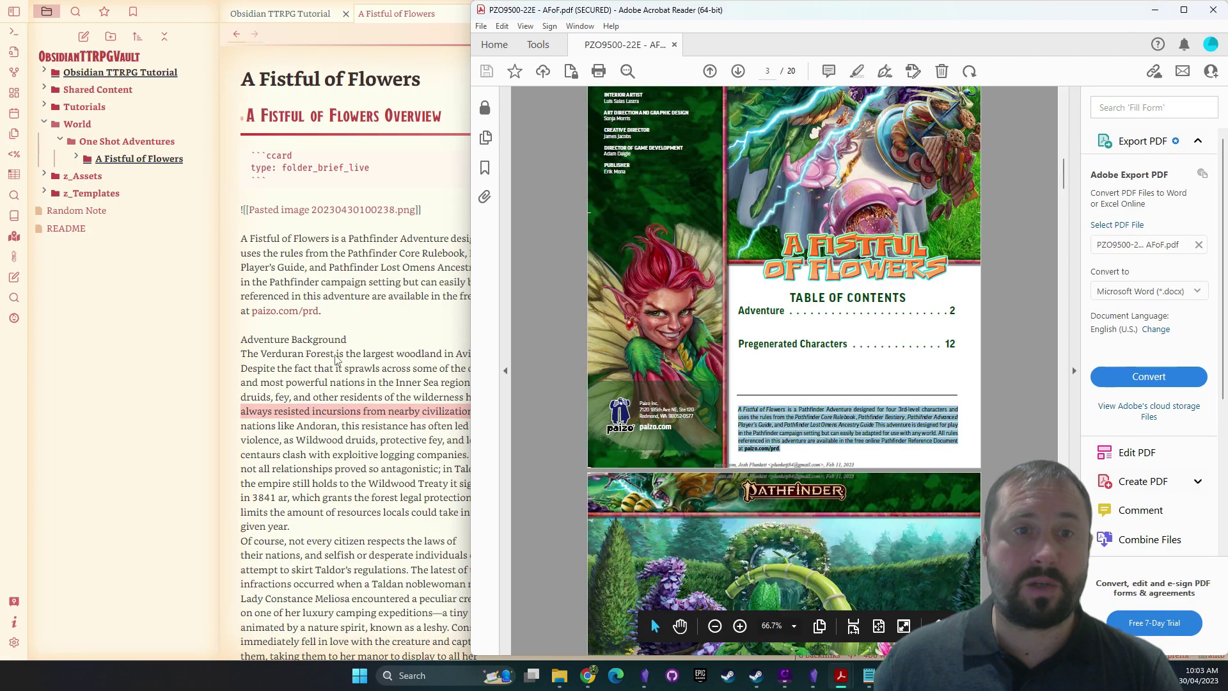
# Return to Obsidian and try pasting the introductory paragraph again below the original, deleting the duplicate copy
pyautogui.click(1145, 9)
pyautogui.press('Return')
pyautogui.press('Return')
pyautogui.hotkey('ctrl', 'v')
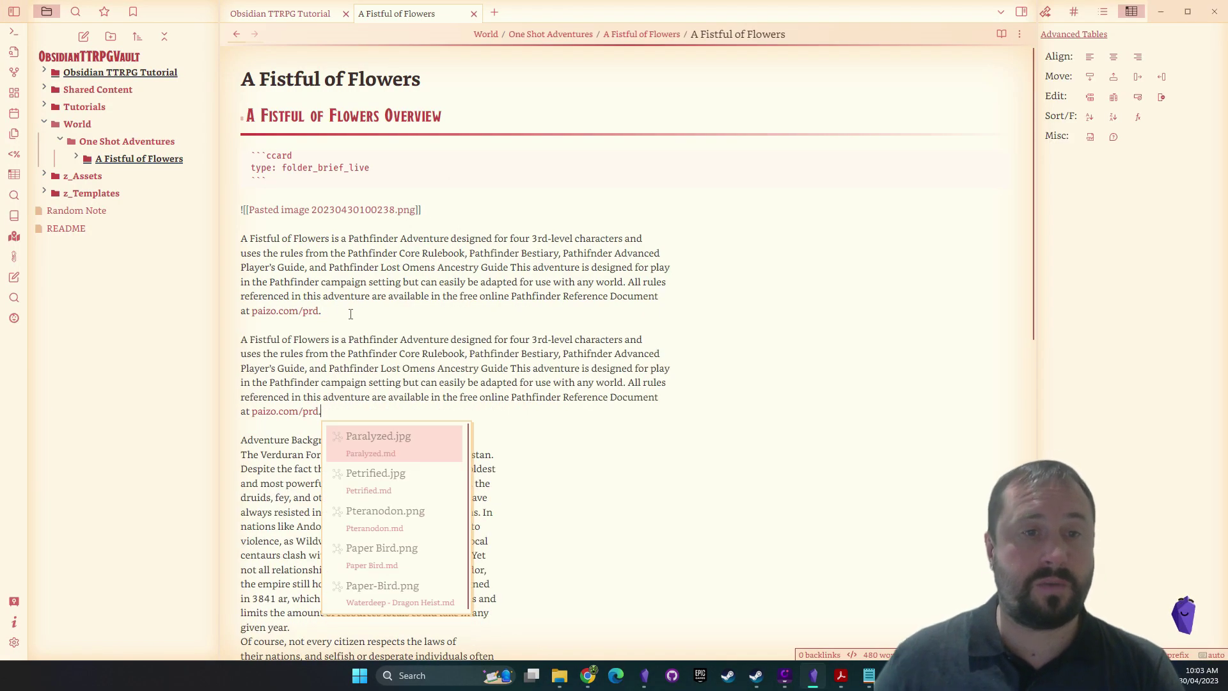
pyautogui.press('Escape')
pyautogui.moveTo(321, 411); pyautogui.dragTo(240, 339)
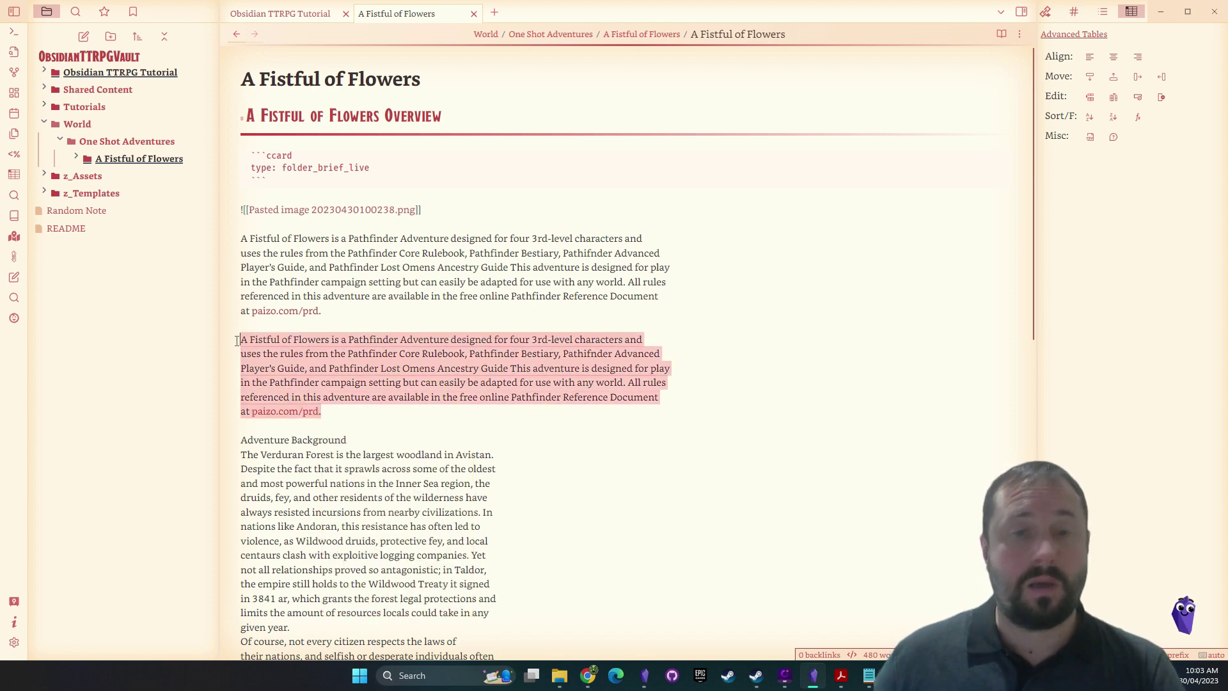
pyautogui.press('BackSpace')
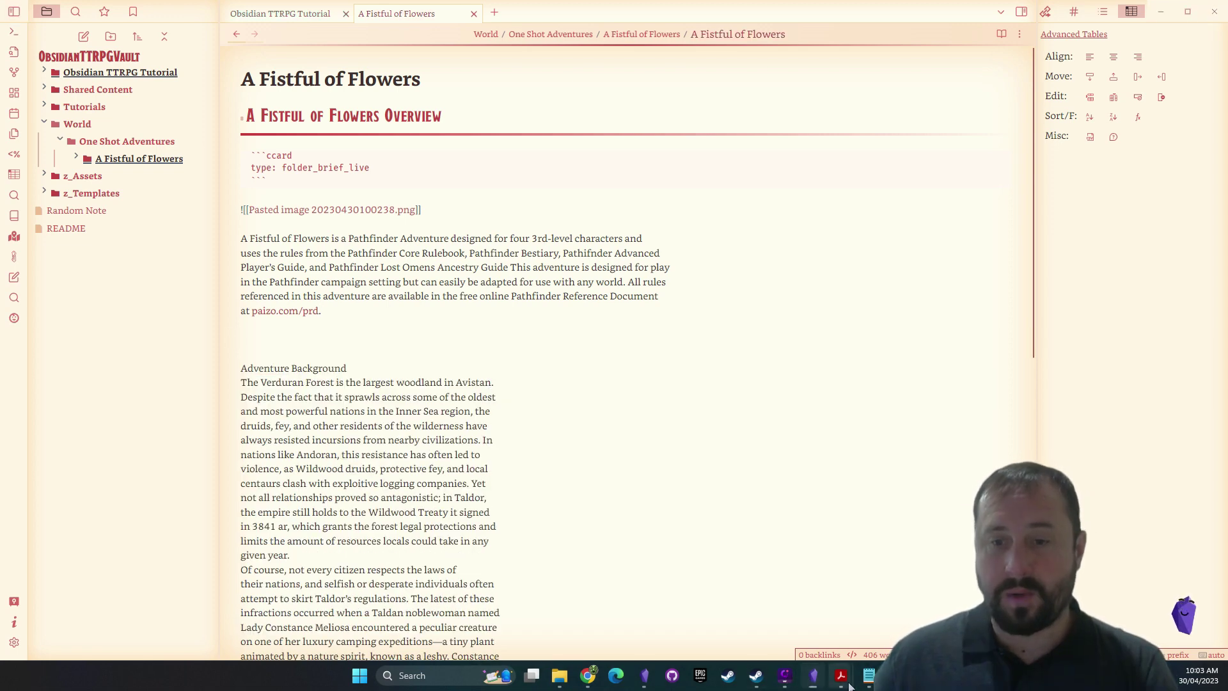
pyautogui.click(841, 435)
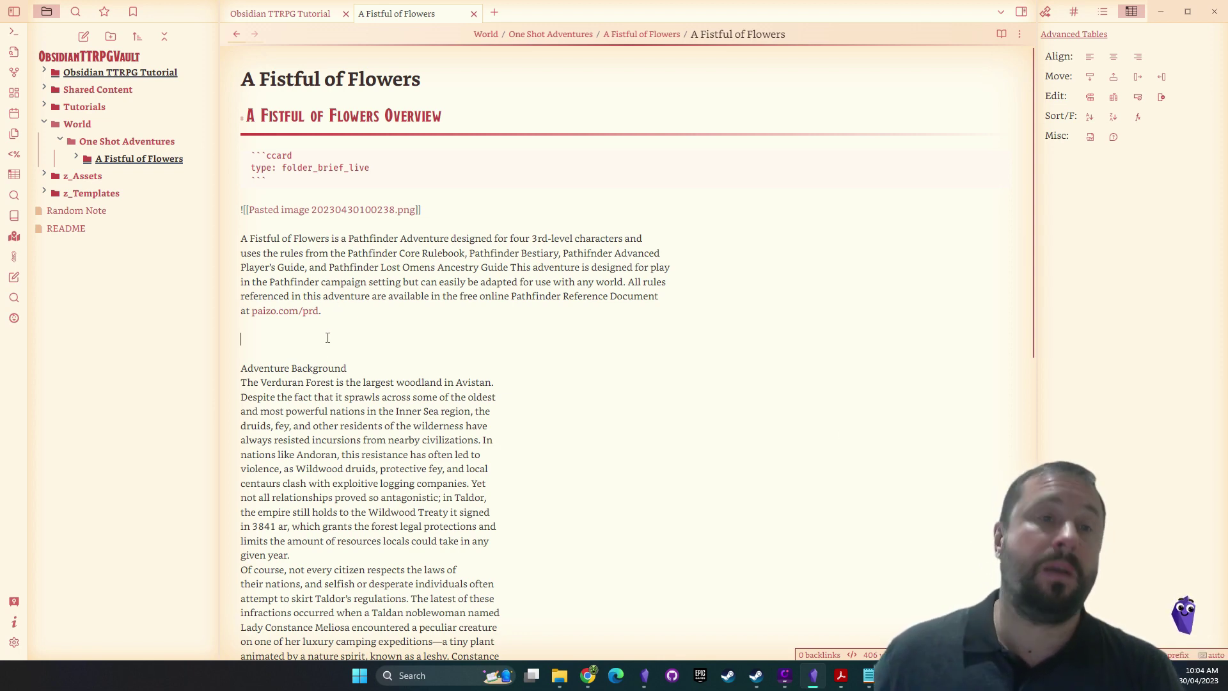
# Examine how the pasted introductory paragraph and Adventure Background text are broken into separate lines
pyautogui.scroll(-8, 586, 335)
pyautogui.scroll(8, 606, 343)
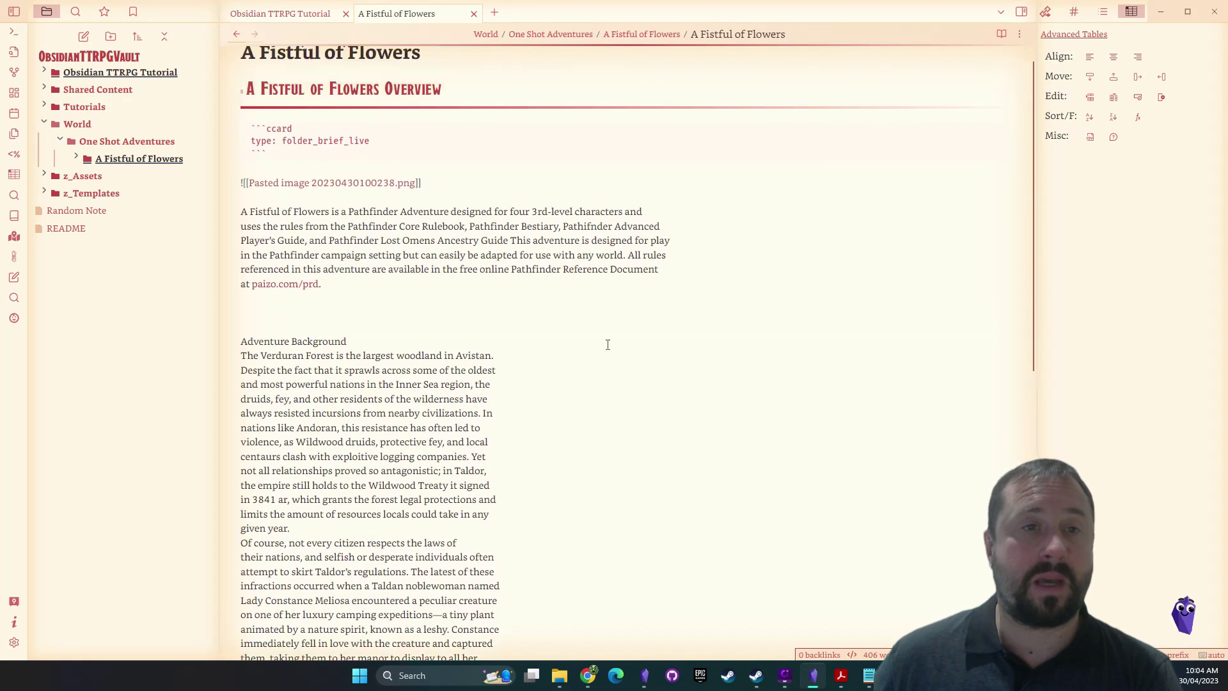
pyautogui.scroll(-2, 610, 338)
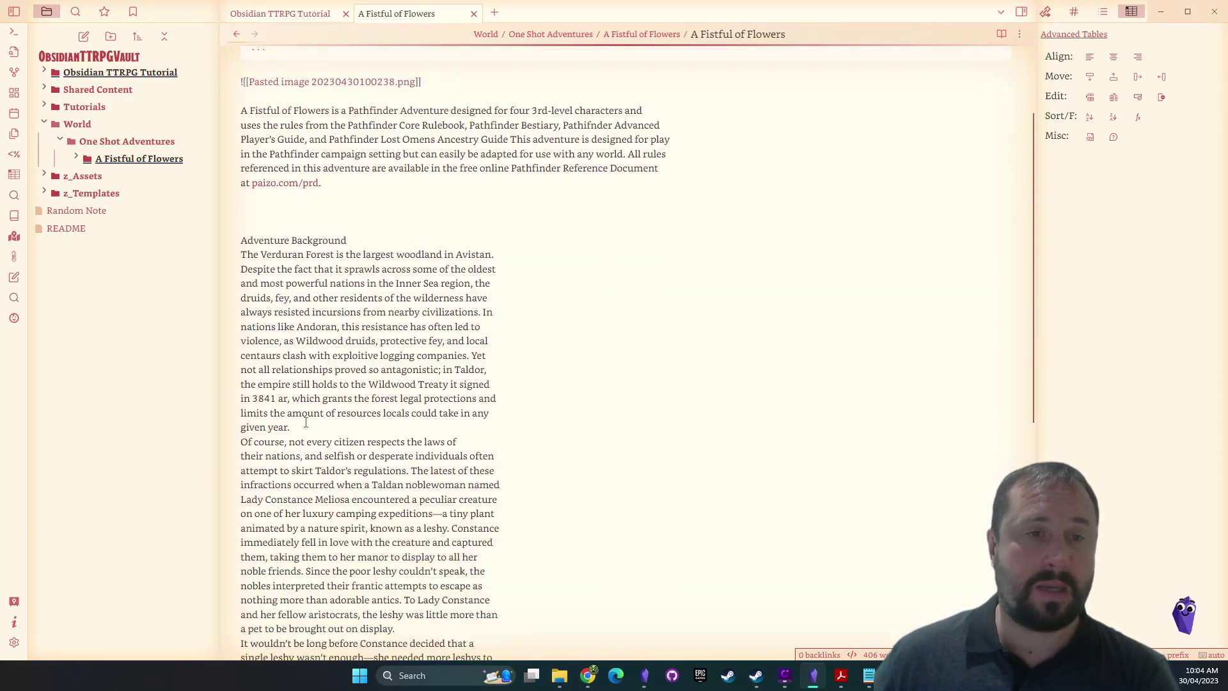
pyautogui.moveTo(306, 423); pyautogui.dragTo(240, 240)
pyautogui.click(518, 241)
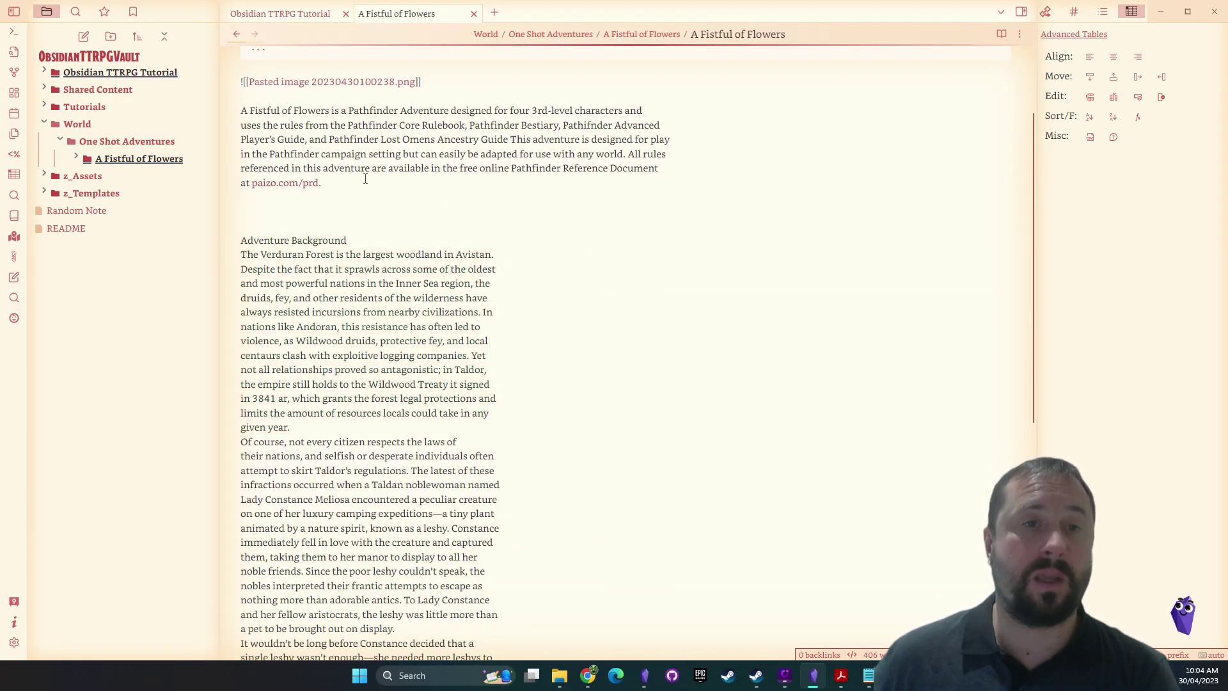
pyautogui.hotkey('shift', 'Up')
pyautogui.hotkey('shift', 'Up')
pyautogui.hotkey('shift', 'Up')
pyautogui.hotkey('shift', 'Up')
pyautogui.hotkey('shift', 'Up')
pyautogui.hotkey('shift', 'Down')
pyautogui.hotkey('shift', 'Down')
pyautogui.hotkey('shift', 'Down')
pyautogui.hotkey('shift', 'Down')
# Remove every line break inside the introductory paragraph so that it runs as one continuous paragraph
pyautogui.click(352, 222)
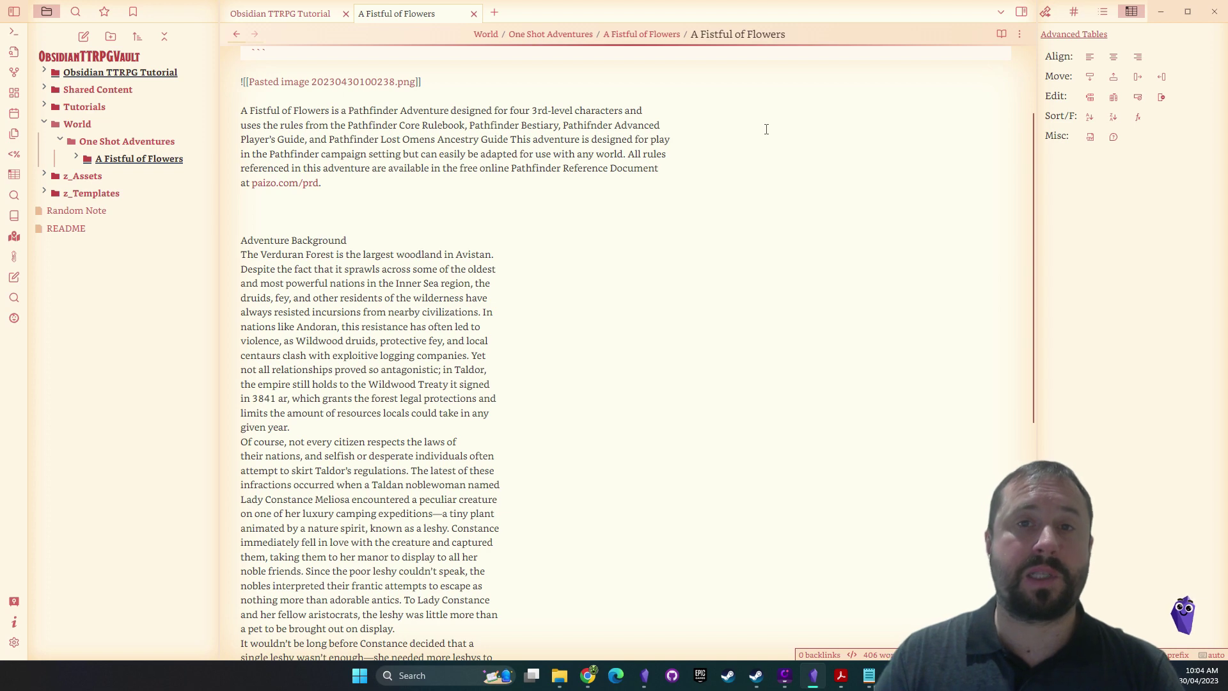
pyautogui.press('Delete')
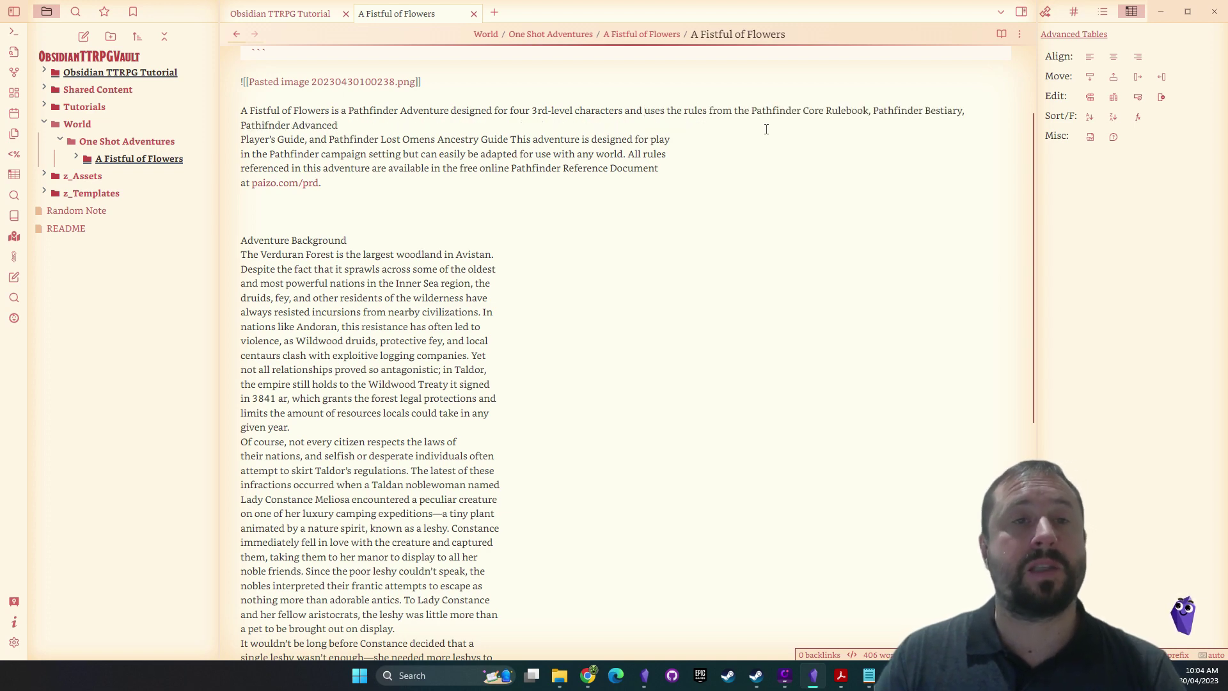
pyautogui.press('Delete')
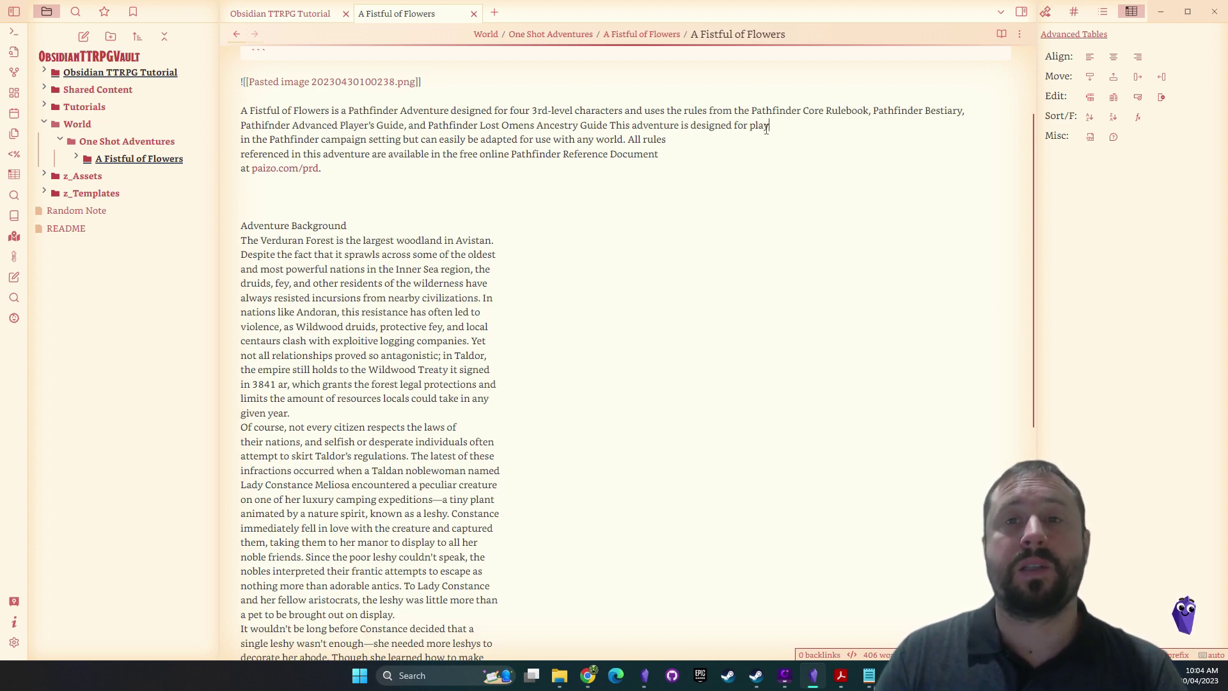
pyautogui.press('Delete')
pyautogui.press('Delete')
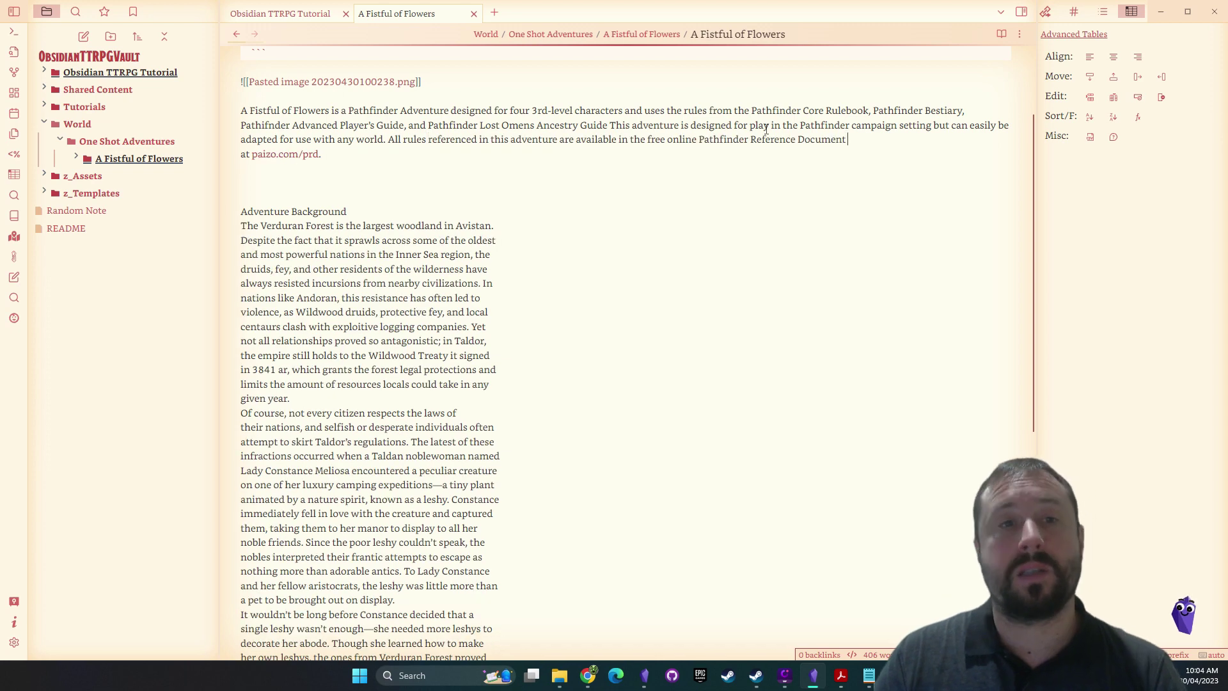
pyautogui.press('Delete')
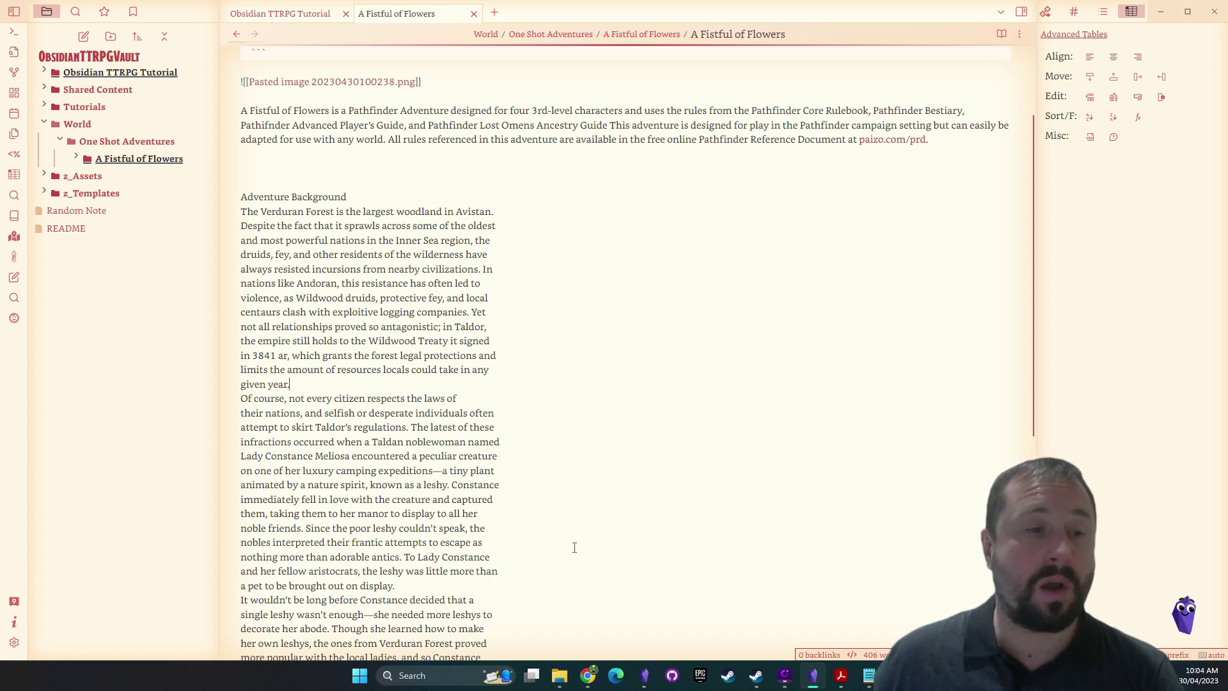
# Find the Text Format plugin among the community plugins, install it and enable it
pyautogui.click(14, 642)
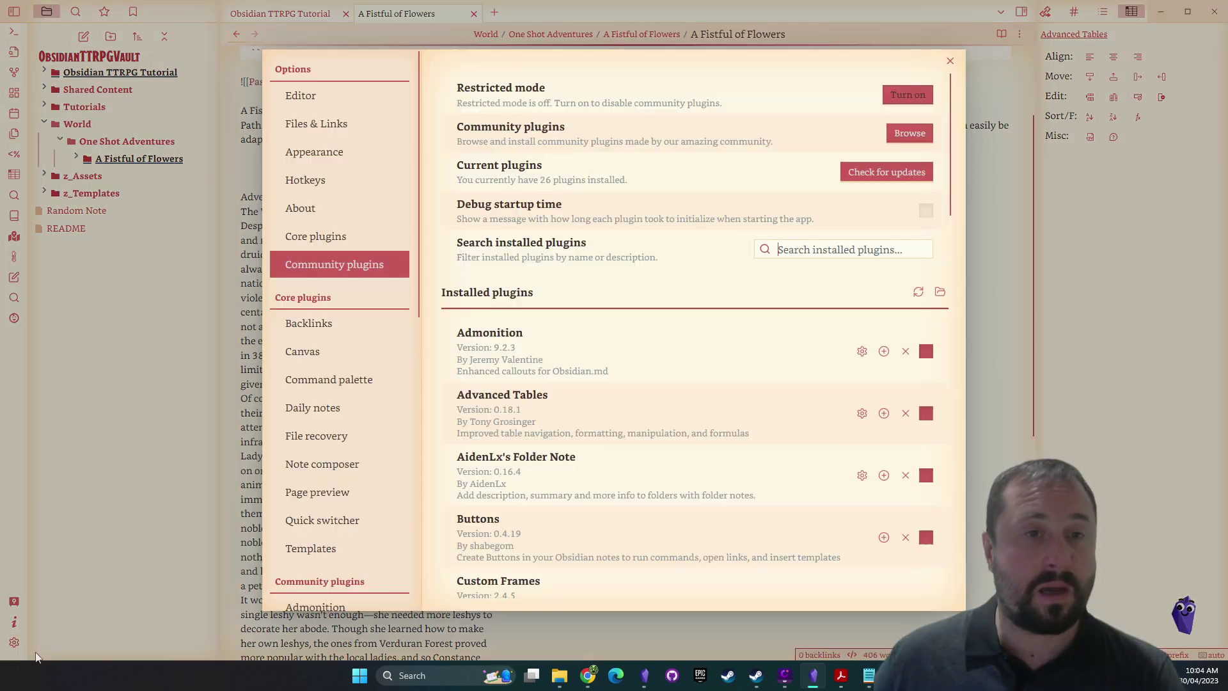
pyautogui.scroll(-2, 633, 307)
pyautogui.scroll(2, 608, 320)
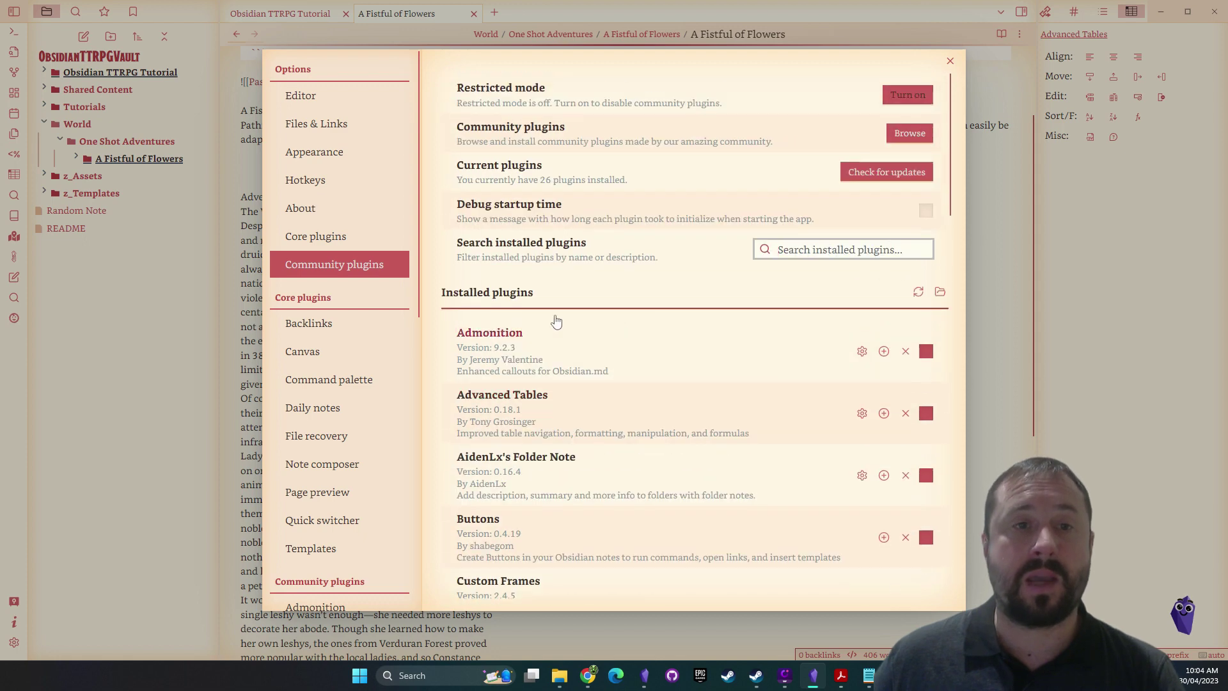
pyautogui.click(892, 134)
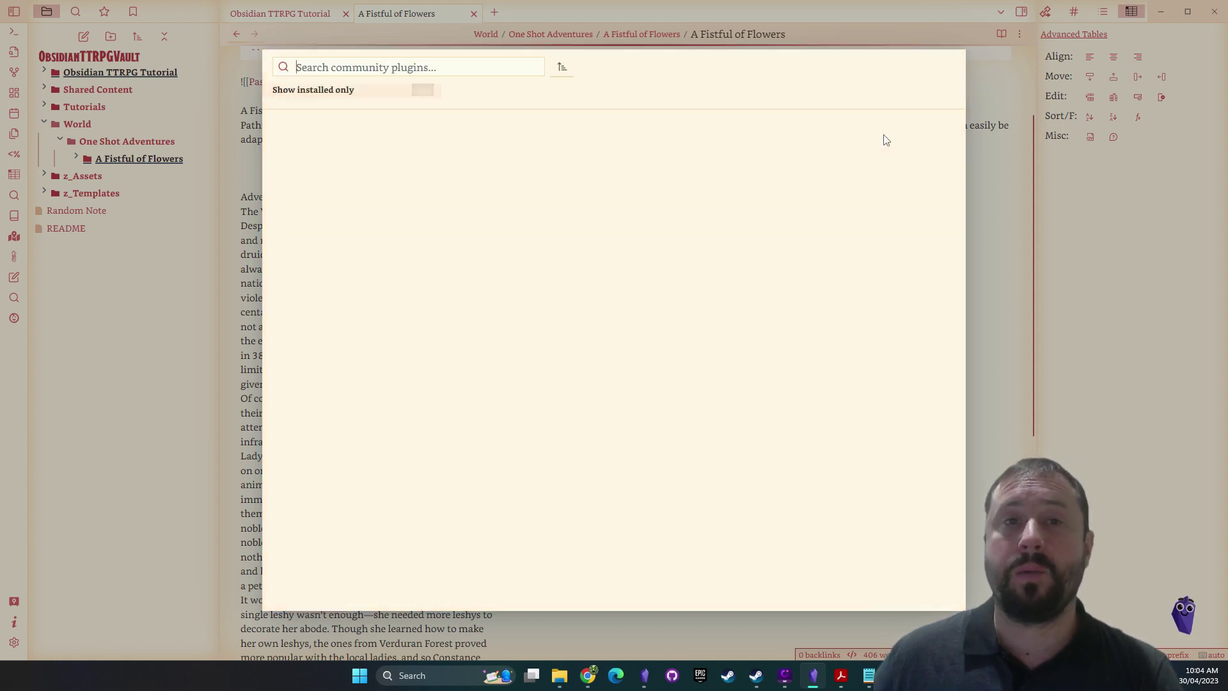
pyautogui.write('Text Form')
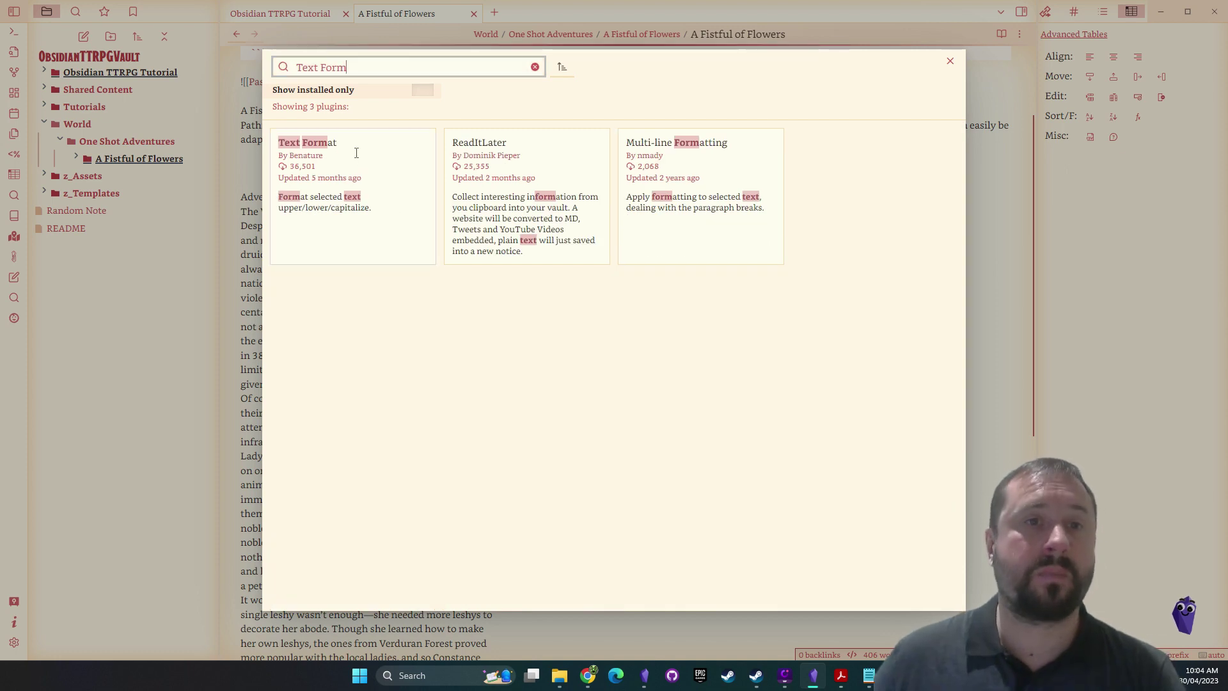
pyautogui.click(355, 148)
pyautogui.click(502, 238)
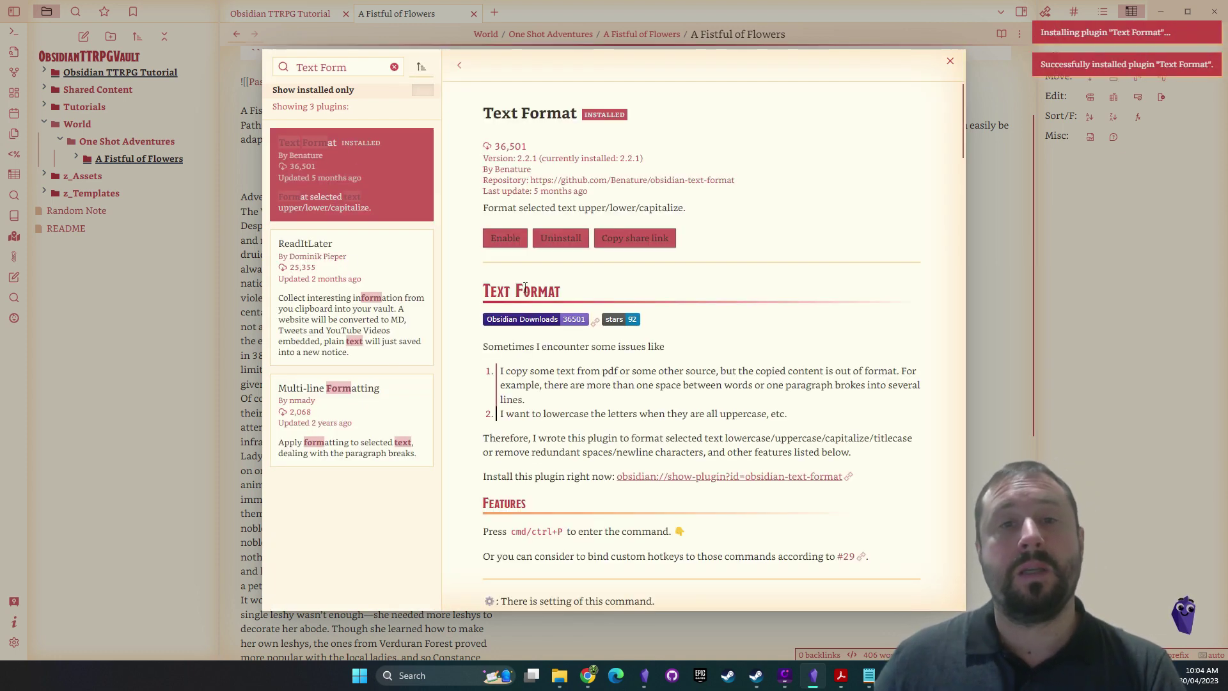
pyautogui.click(505, 238)
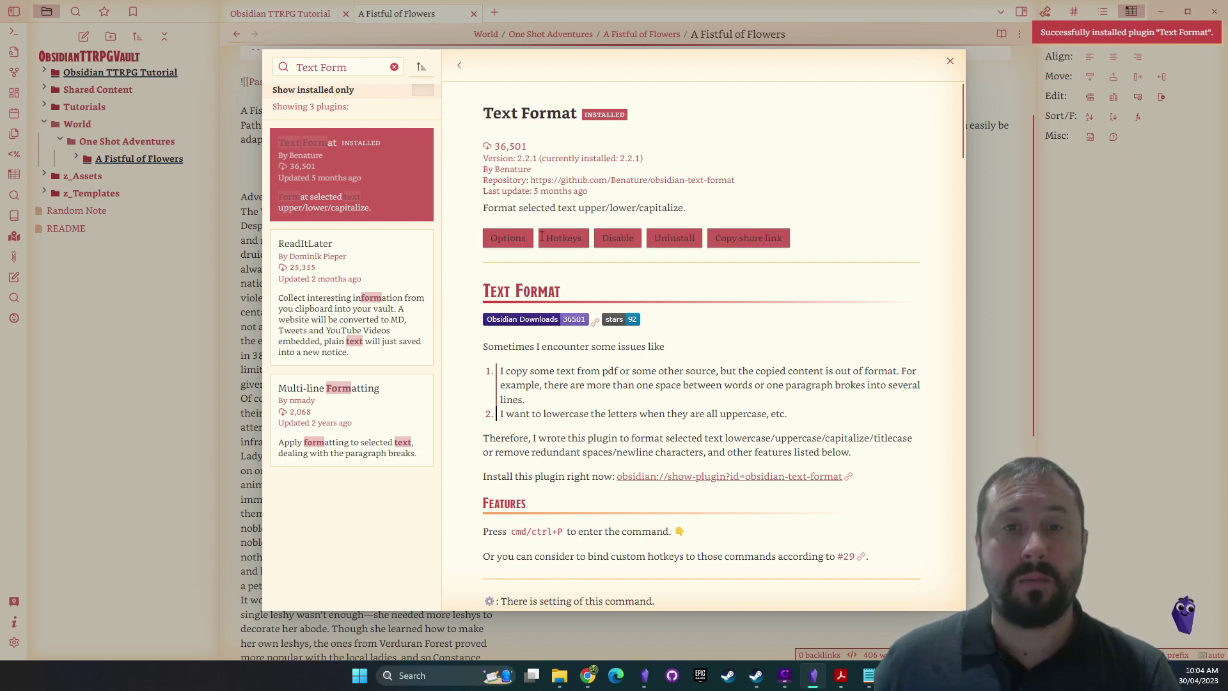
# Assign the Alt + V hotkey to Text Format's "Merge broken paragraph(s) in selection" command and close the settings
pyautogui.press('Return')
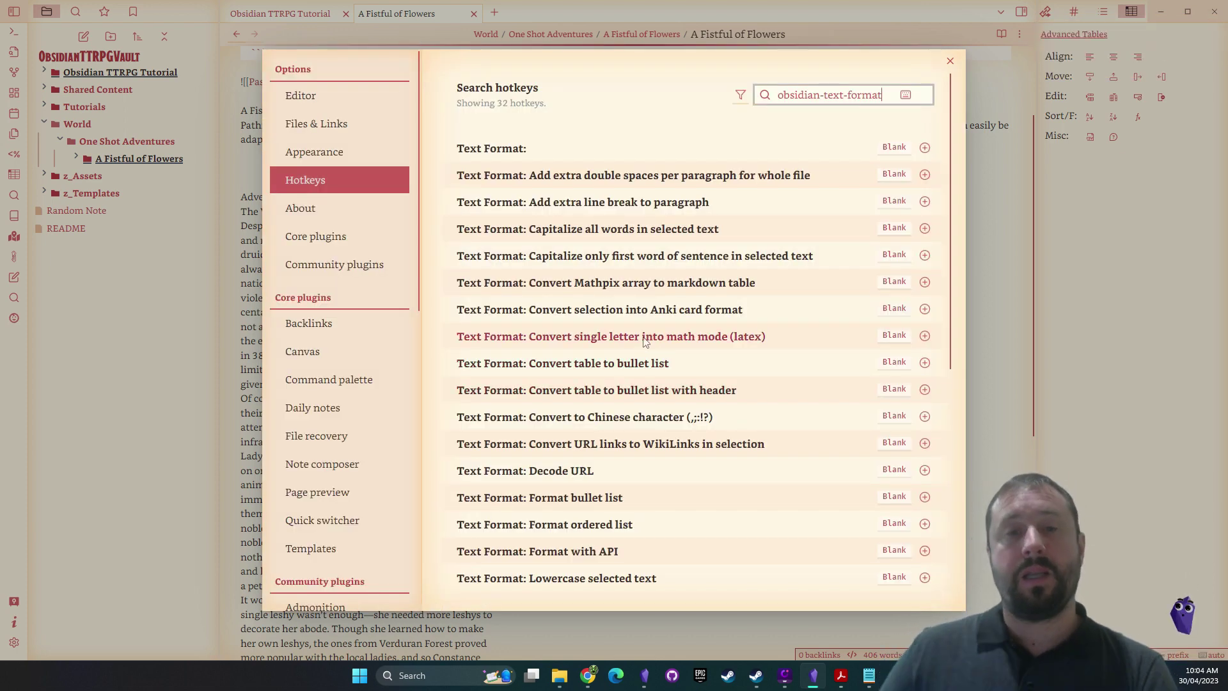
pyautogui.scroll(-1, 734, 287)
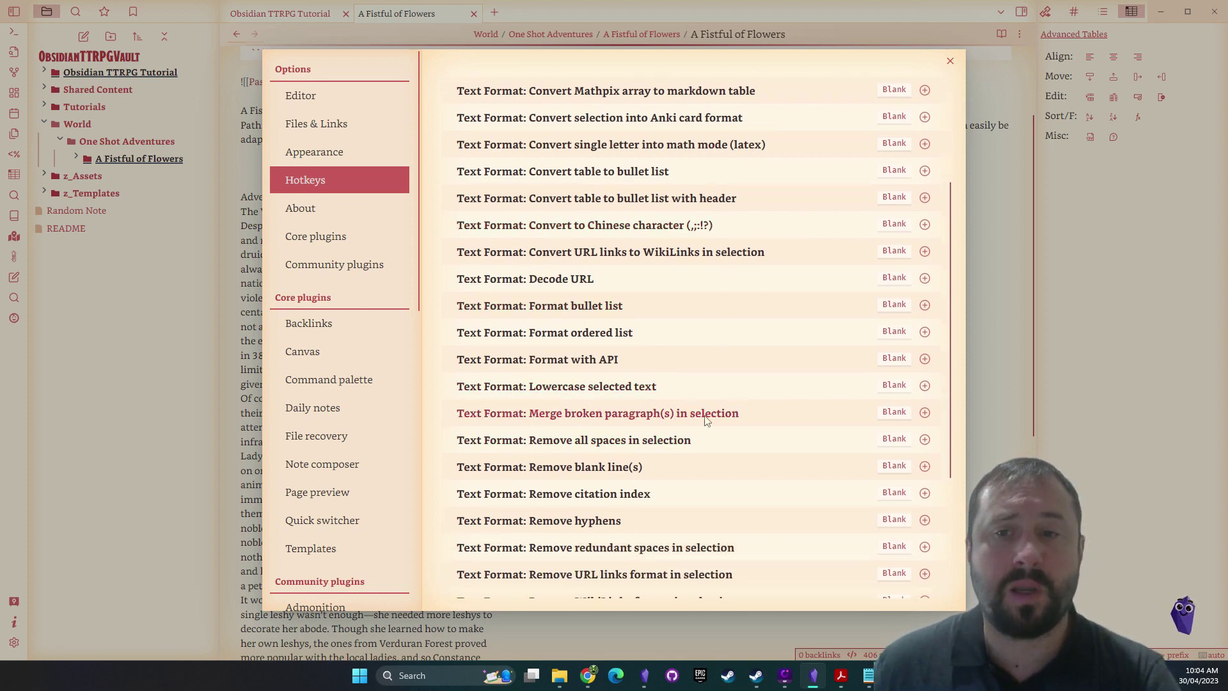
pyautogui.click(927, 413)
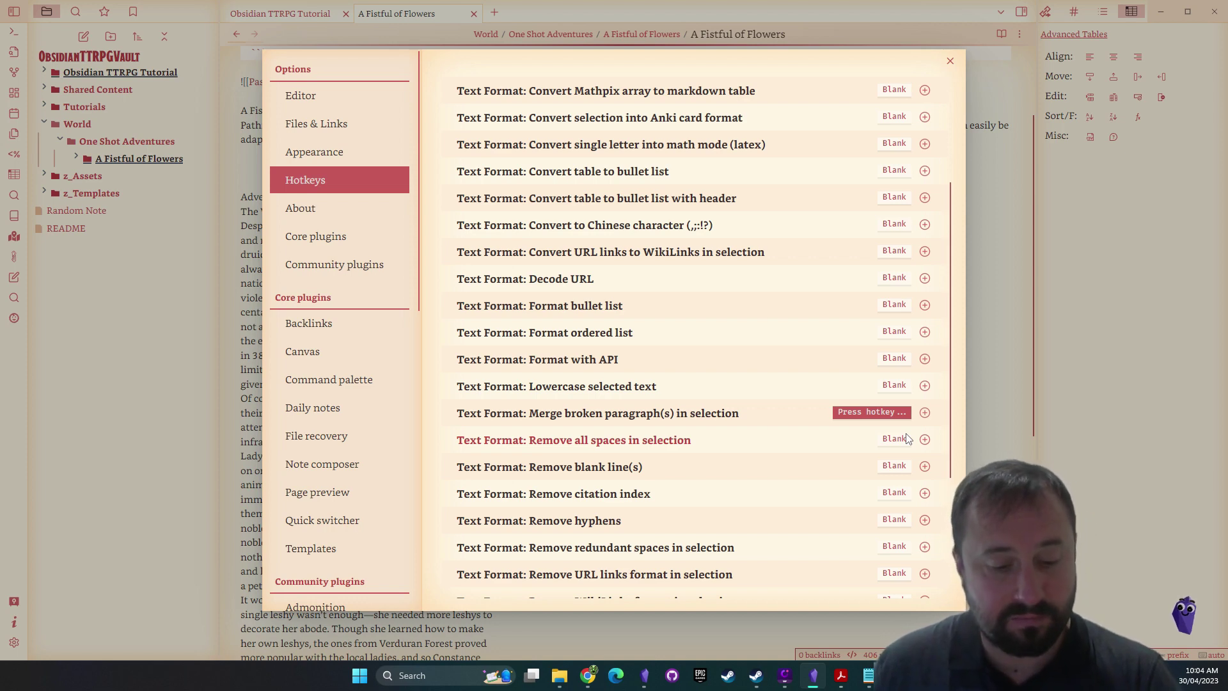
pyautogui.hotkey('alt', 'v')
pyautogui.scroll(-2, 793, 409)
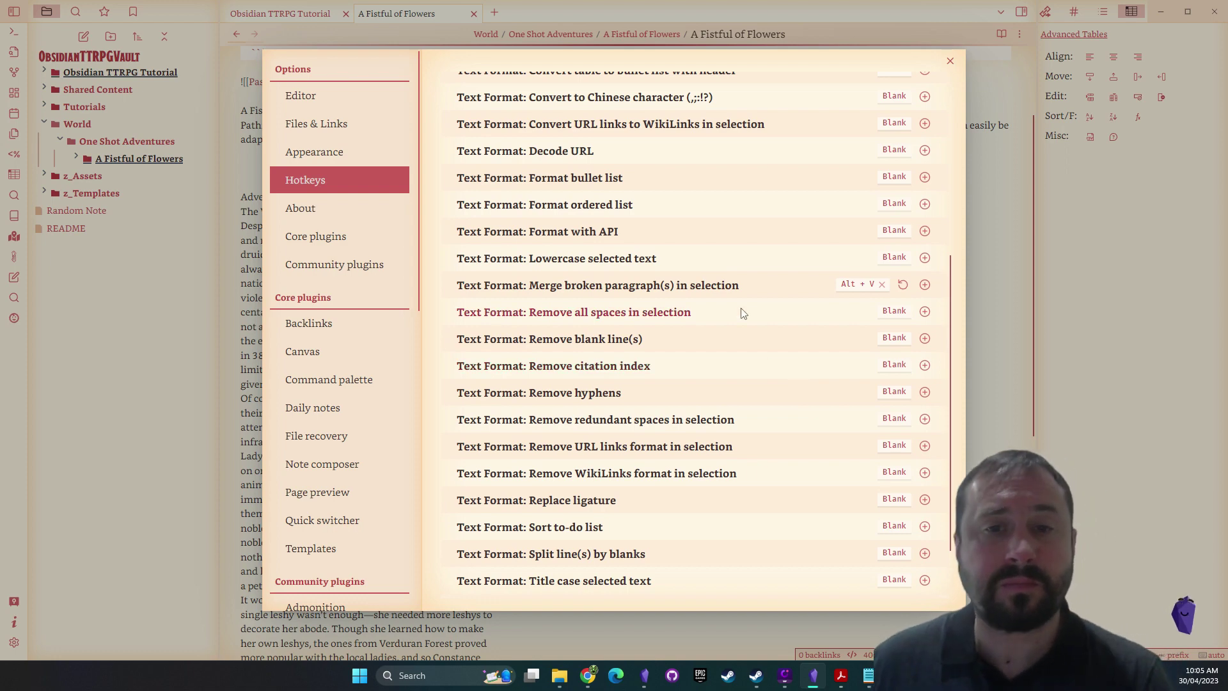
pyautogui.scroll(-1, 740, 313)
pyautogui.scroll(-1, 676, 509)
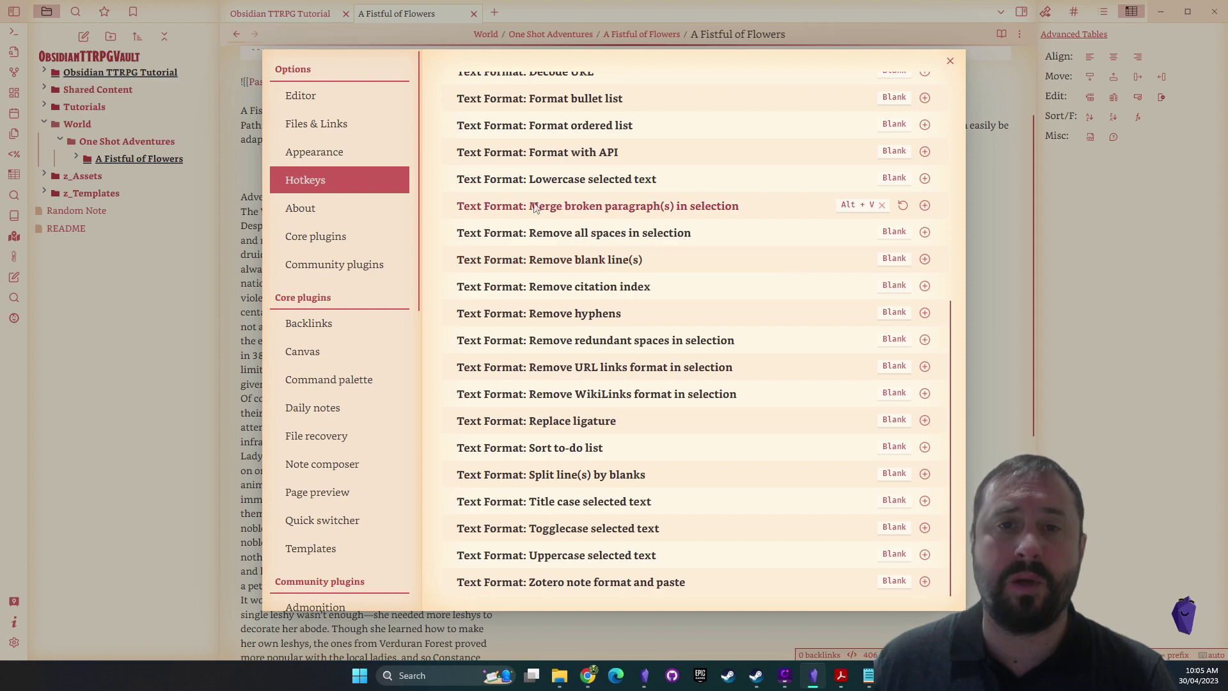
pyautogui.click(950, 62)
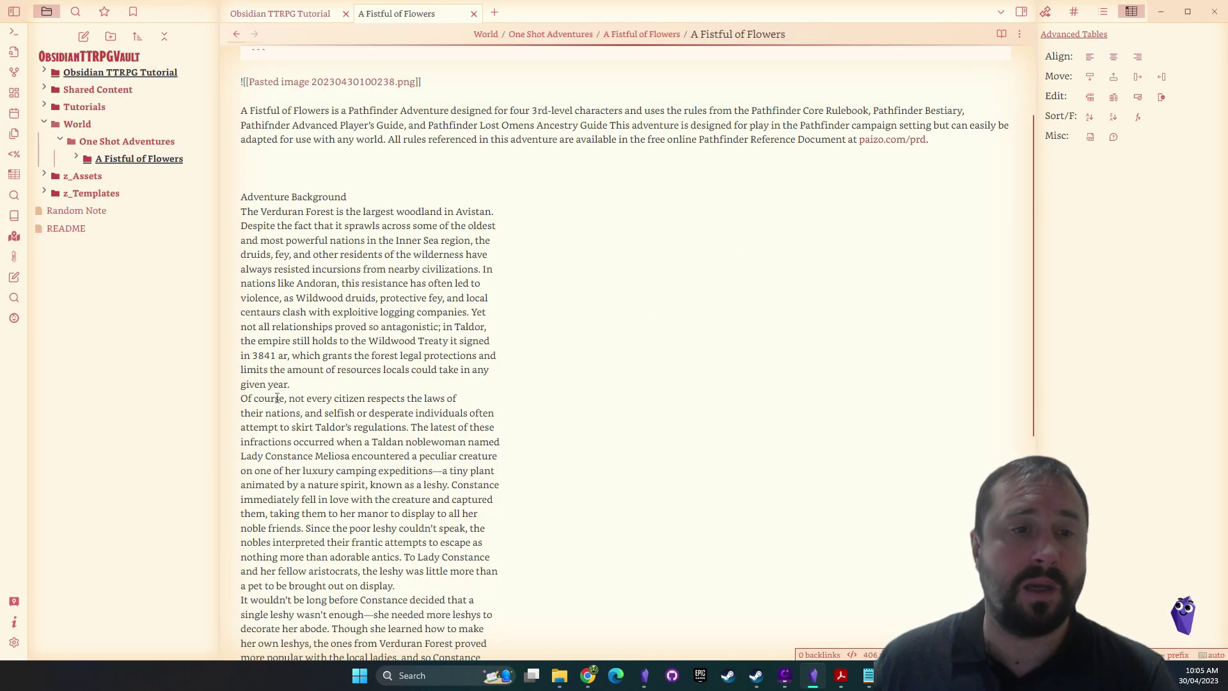
# Insert blank lines below the Adventure Background heading and after the paragraphs ending "given year." and "brought out on display."
pyautogui.scroll(-5, 307, 384)
pyautogui.scroll(3, 381, 346)
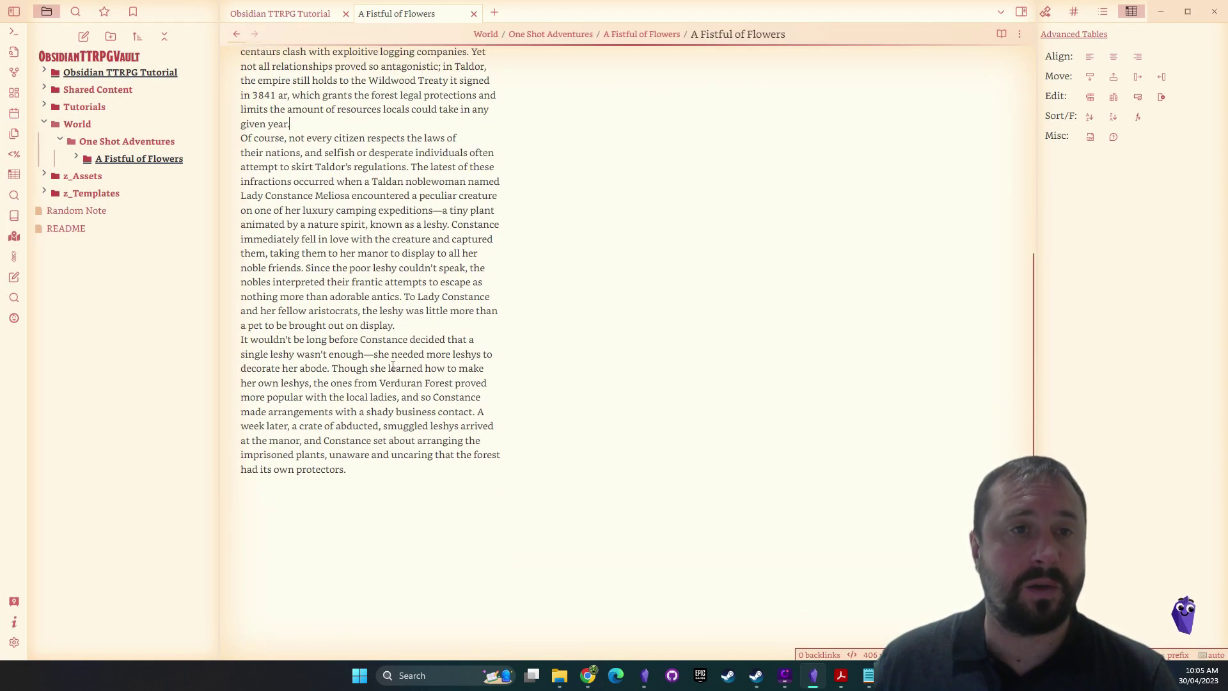
pyautogui.scroll(3, 365, 169)
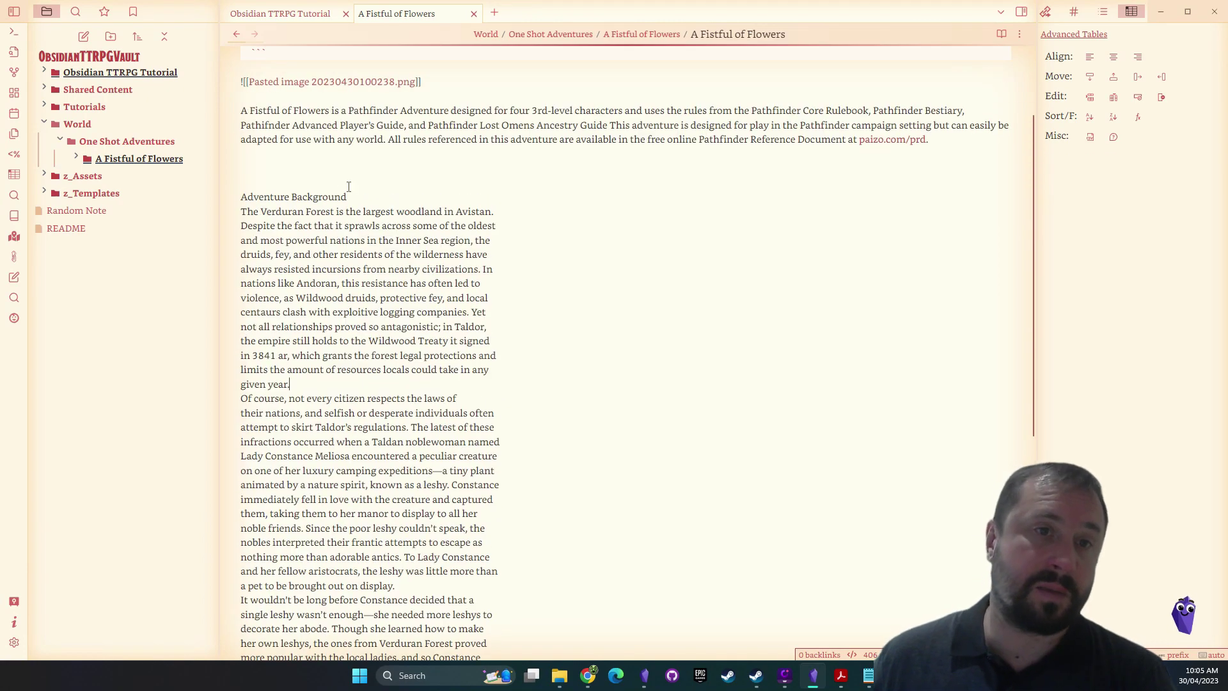
pyautogui.tripleClick(353, 191)
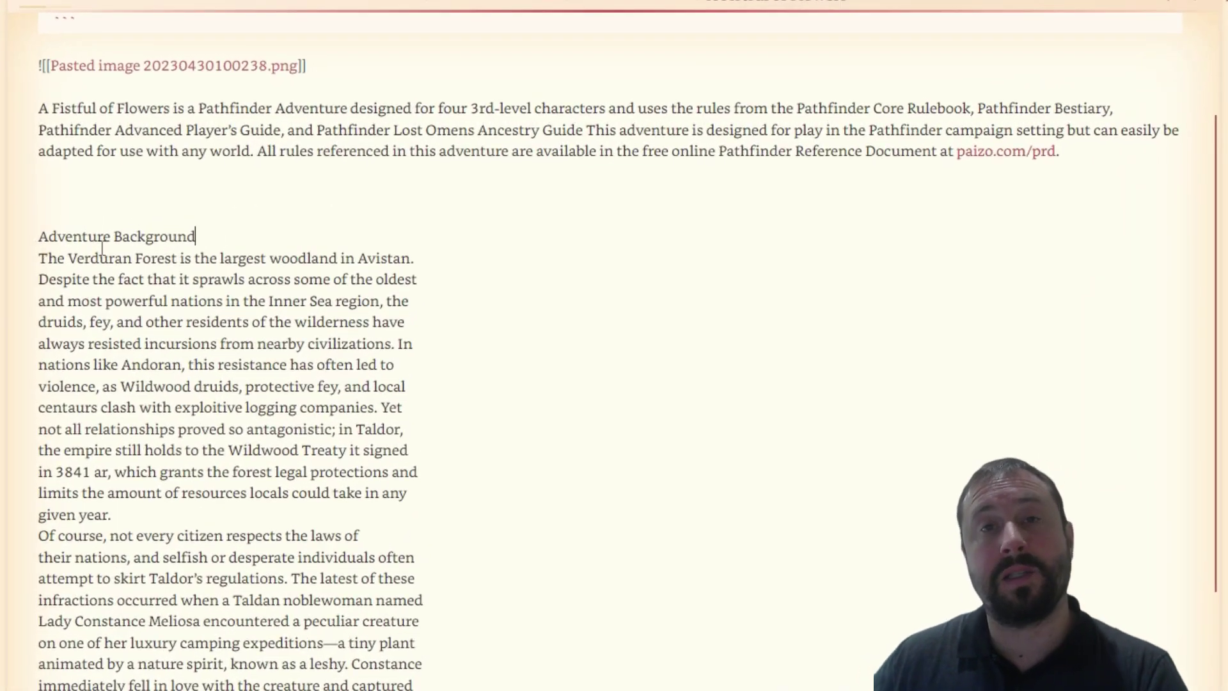
pyautogui.press('Return')
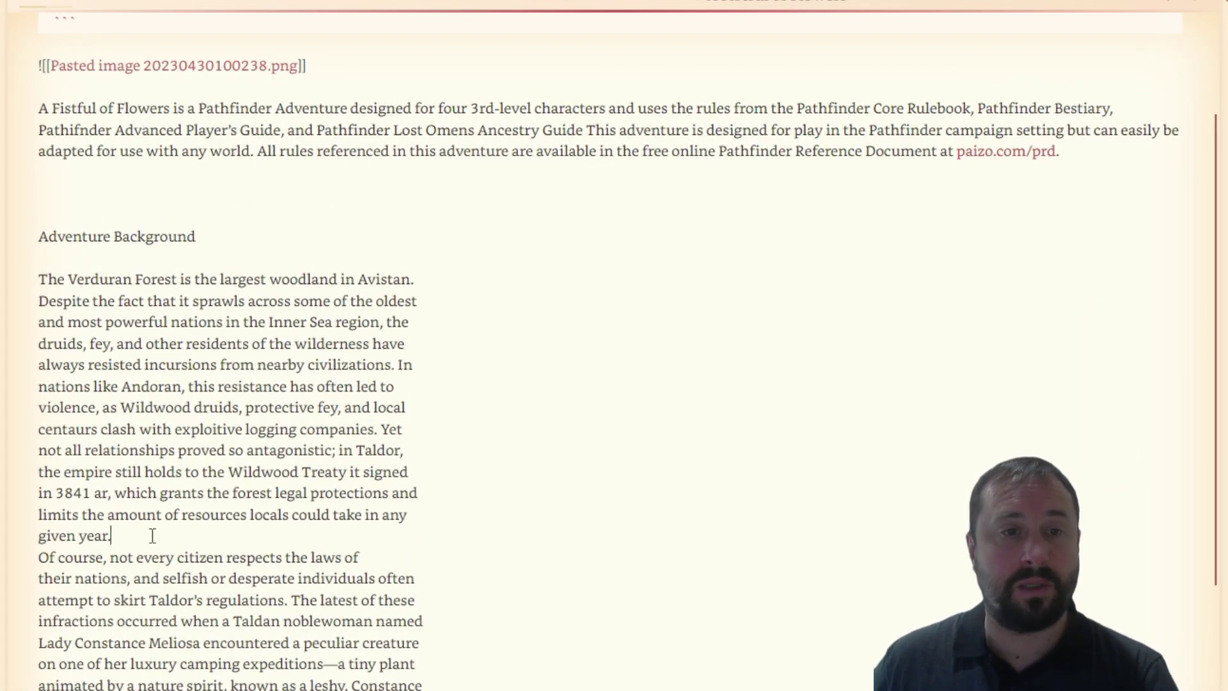
pyautogui.press('Return')
pyautogui.scroll(-5, 152, 535)
pyautogui.click(285, 573)
pyautogui.press('Return')
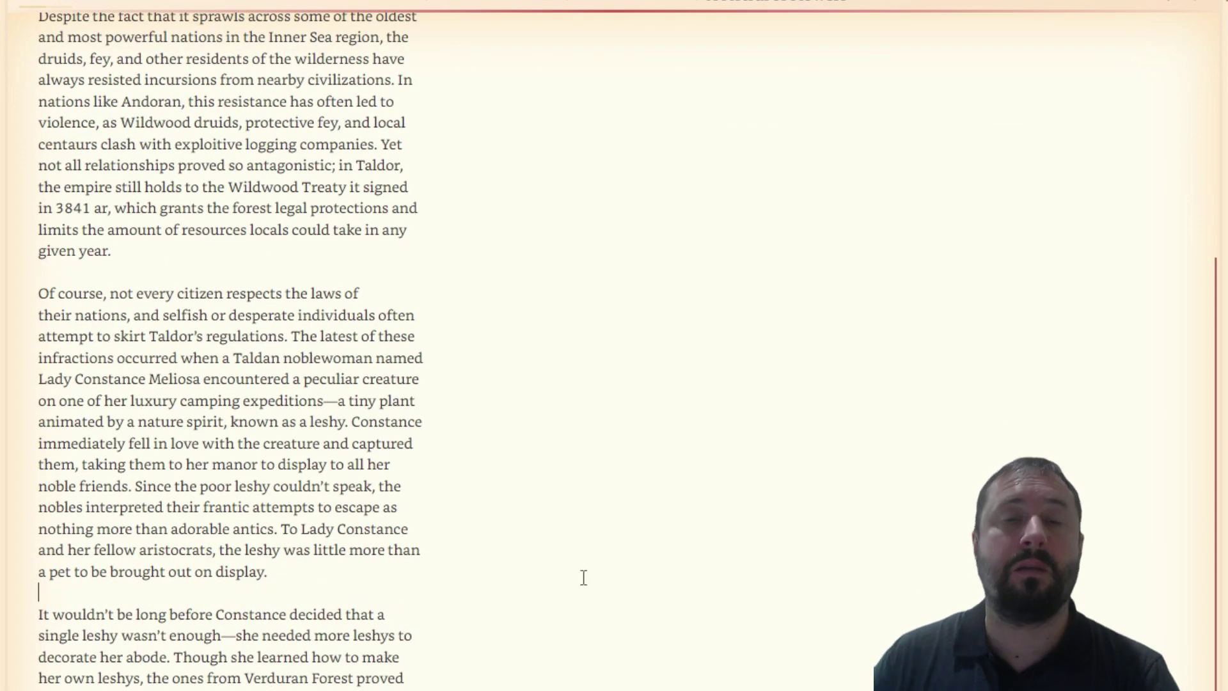
# Merge the broken lines in the Adventure Background section so that each paragraph runs continuously
pyautogui.scroll(2, 267, 665)
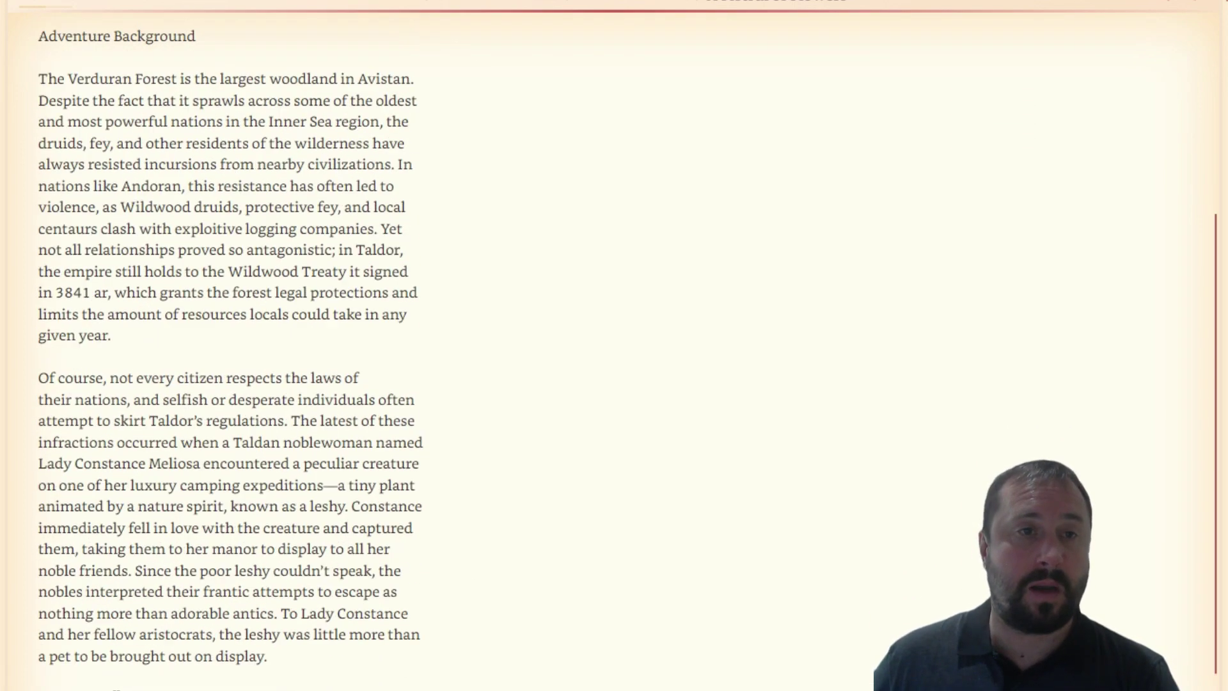
pyautogui.moveTo(267, 665); pyautogui.dragTo(10, 232)
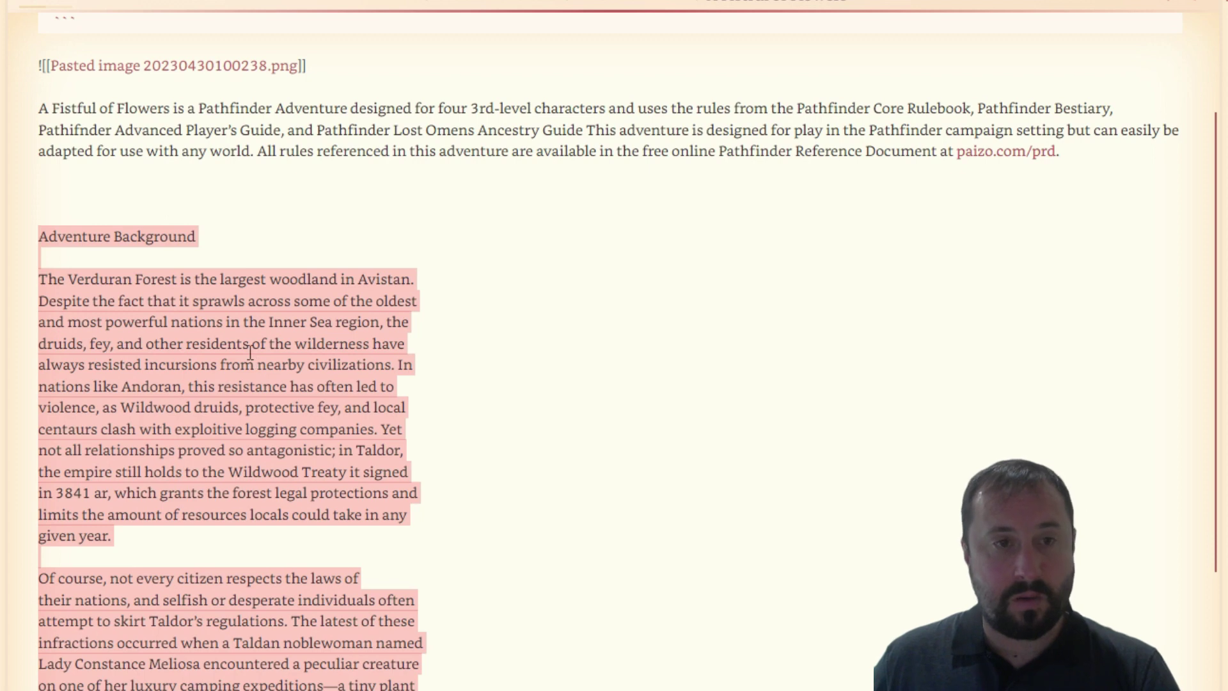
pyautogui.hotkey('ctrl', 'j')
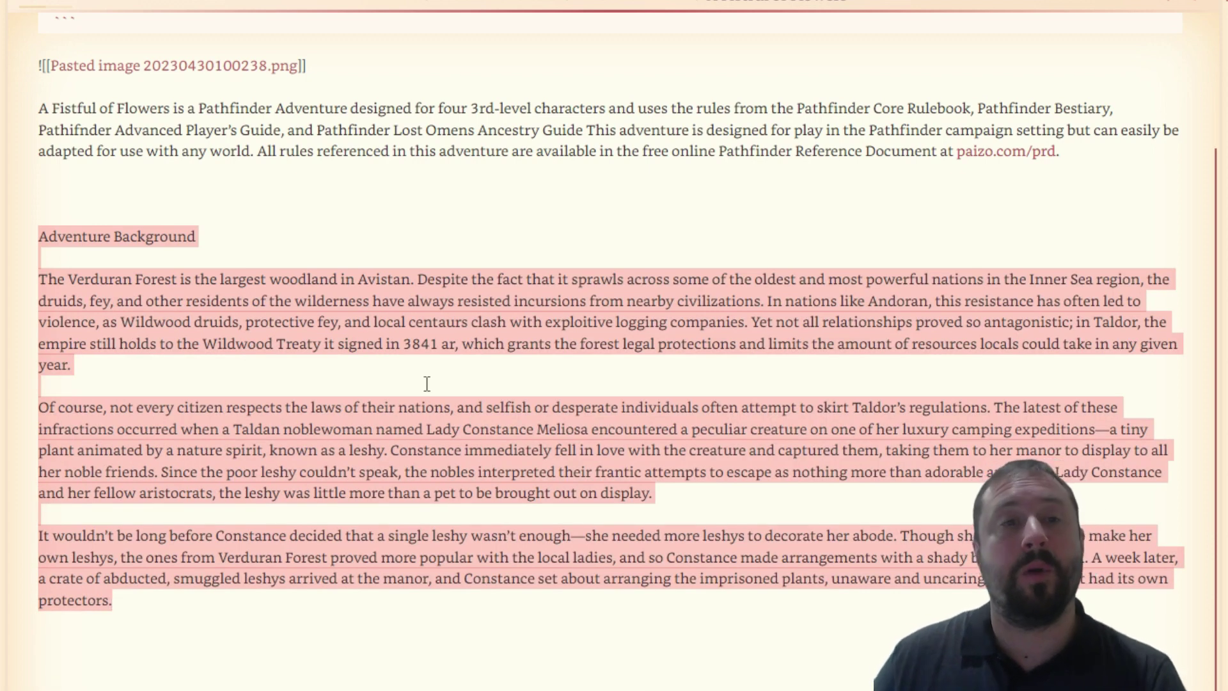
# Remove the two extra blank lines above "Adventure Background" and format that line as a heading
pyautogui.click(161, 173)
pyautogui.press('Delete')
pyautogui.press('Delete')
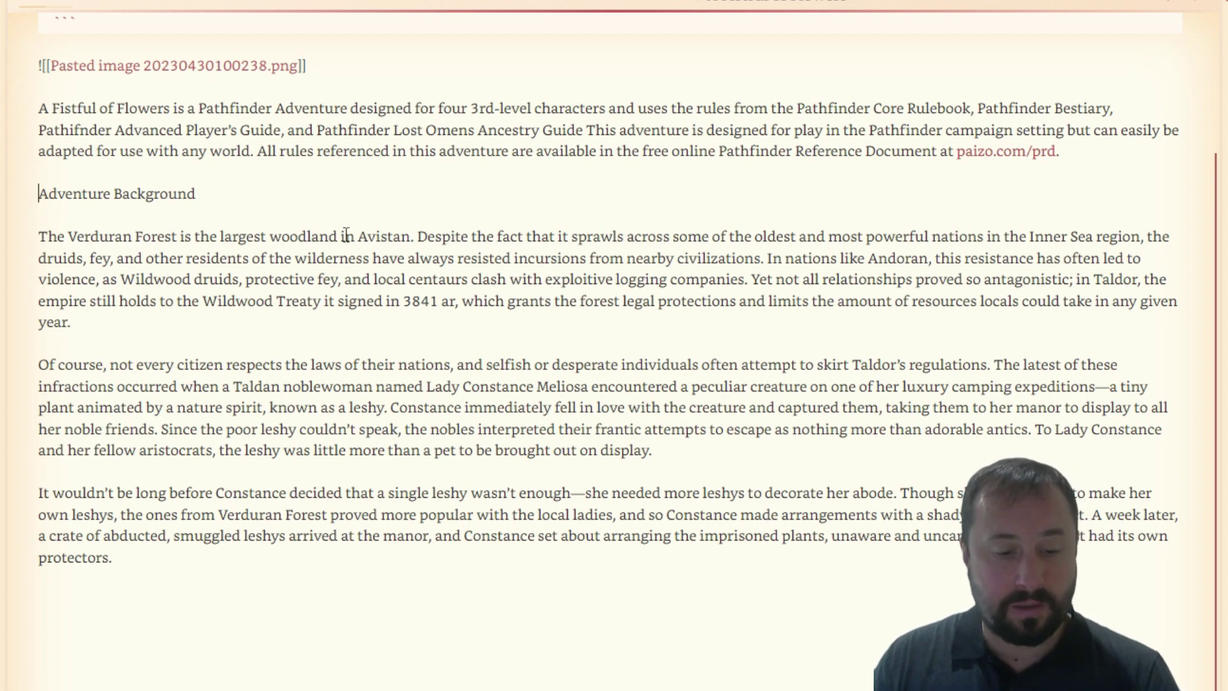
pyautogui.write('#')
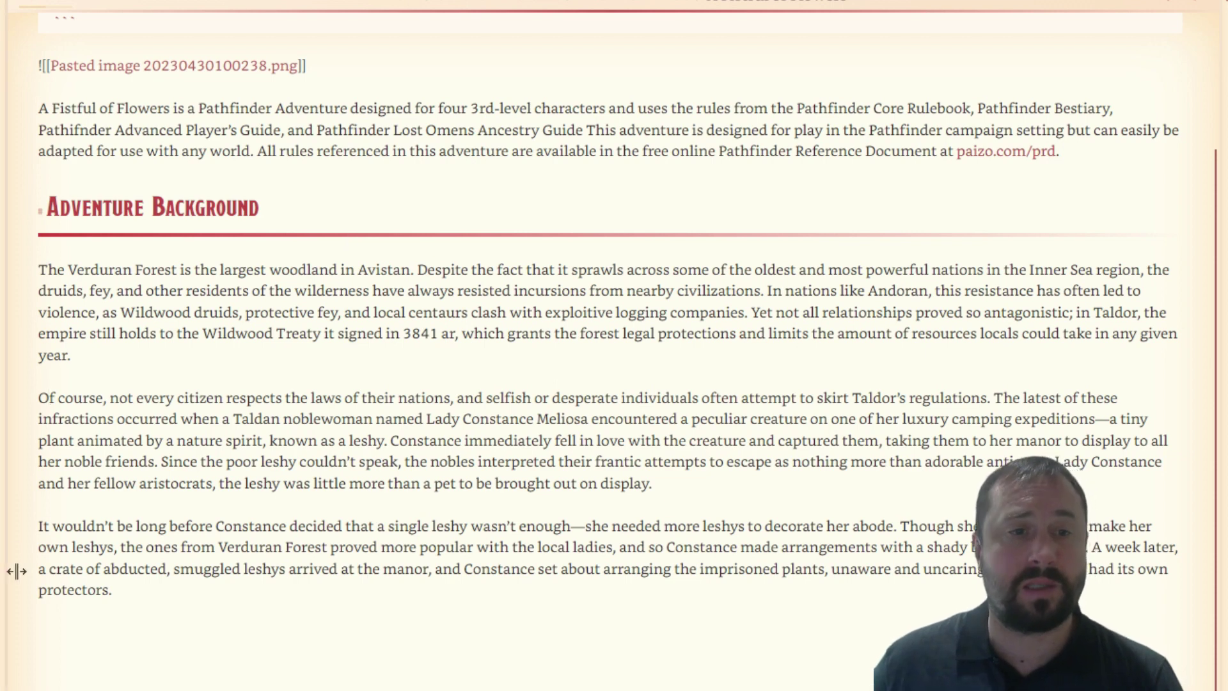
pyautogui.moveTo(174, 606); pyautogui.dragTo(36, 266)
pyautogui.click(241, 370)
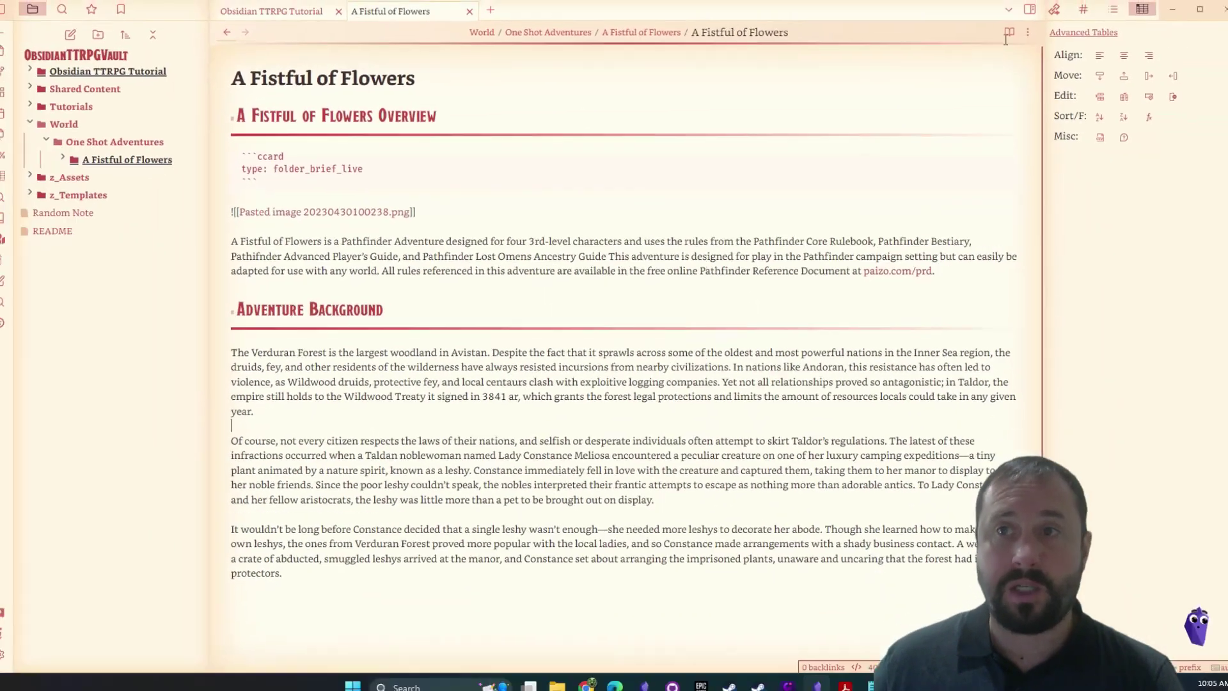
# Switch the A Fistful of Flowers note to reading view and review the cover image, introduction and Adventure Background
pyautogui.hotkey('ctrl', 'e')
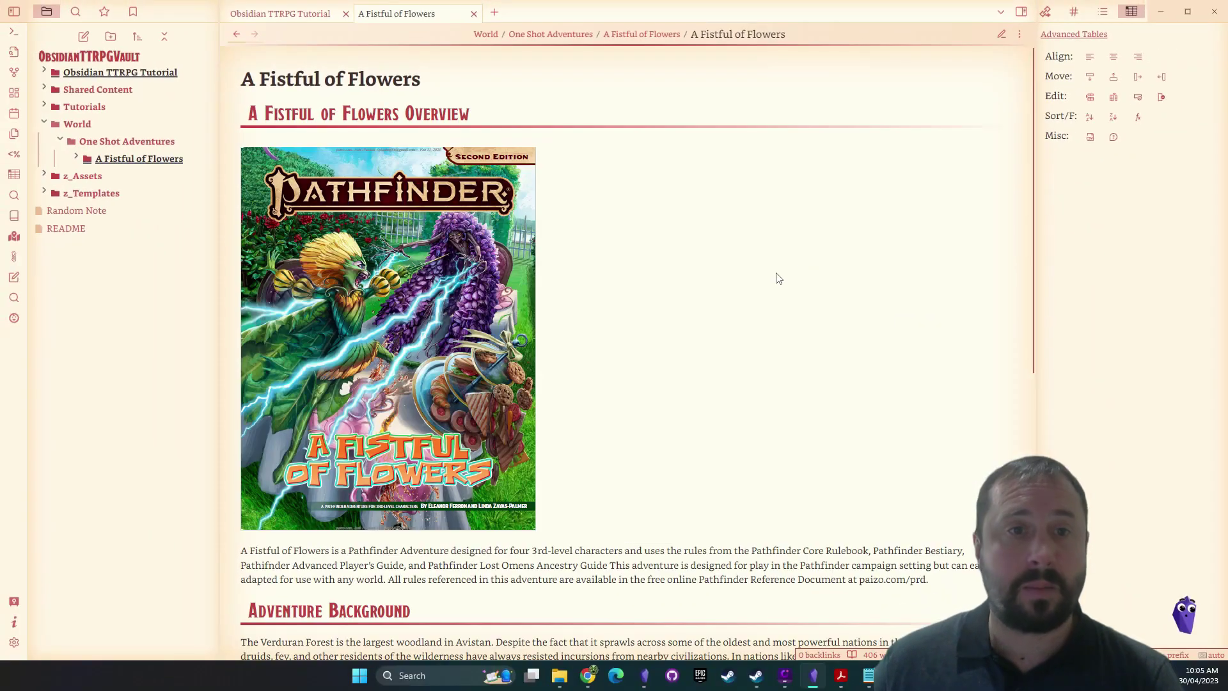
pyautogui.scroll(-8, 776, 275)
pyautogui.scroll(7, 696, 333)
pyautogui.scroll(-4, 701, 327)
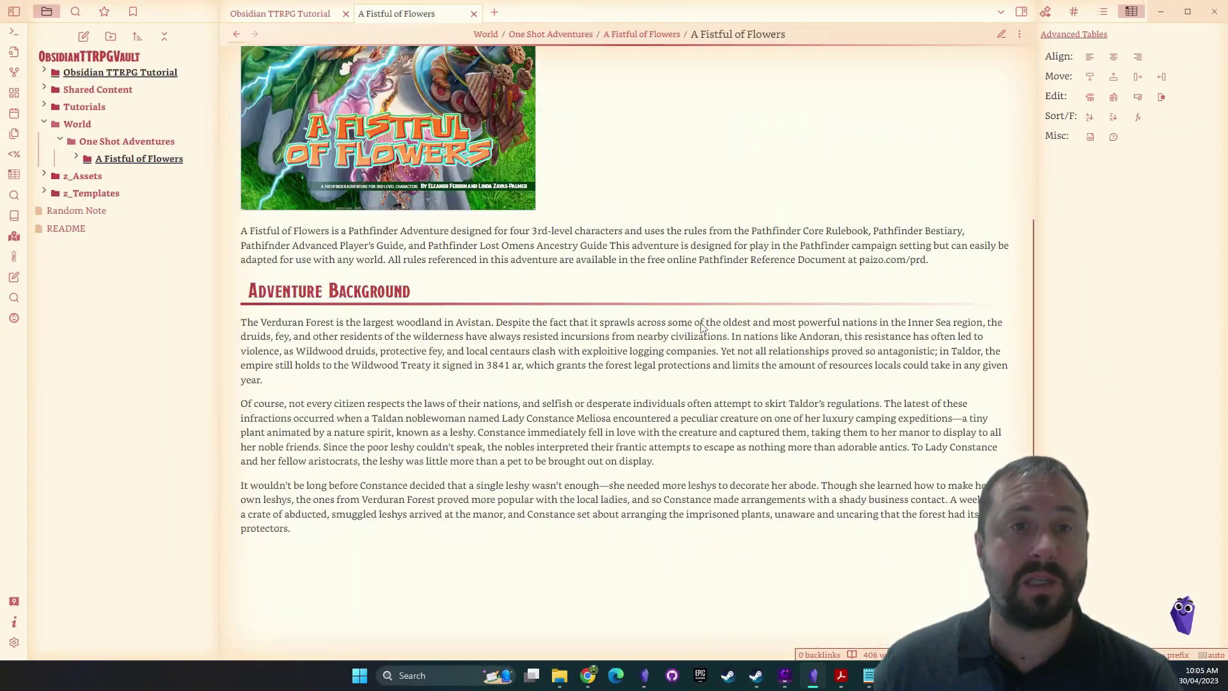
pyautogui.scroll(-2, 700, 323)
# Switch to the adventure PDF in Acrobat Reader, copy the Chapter 1 title "The Great Grain Robbery" and return to Obsidian
pyautogui.moveTo(840, 676)
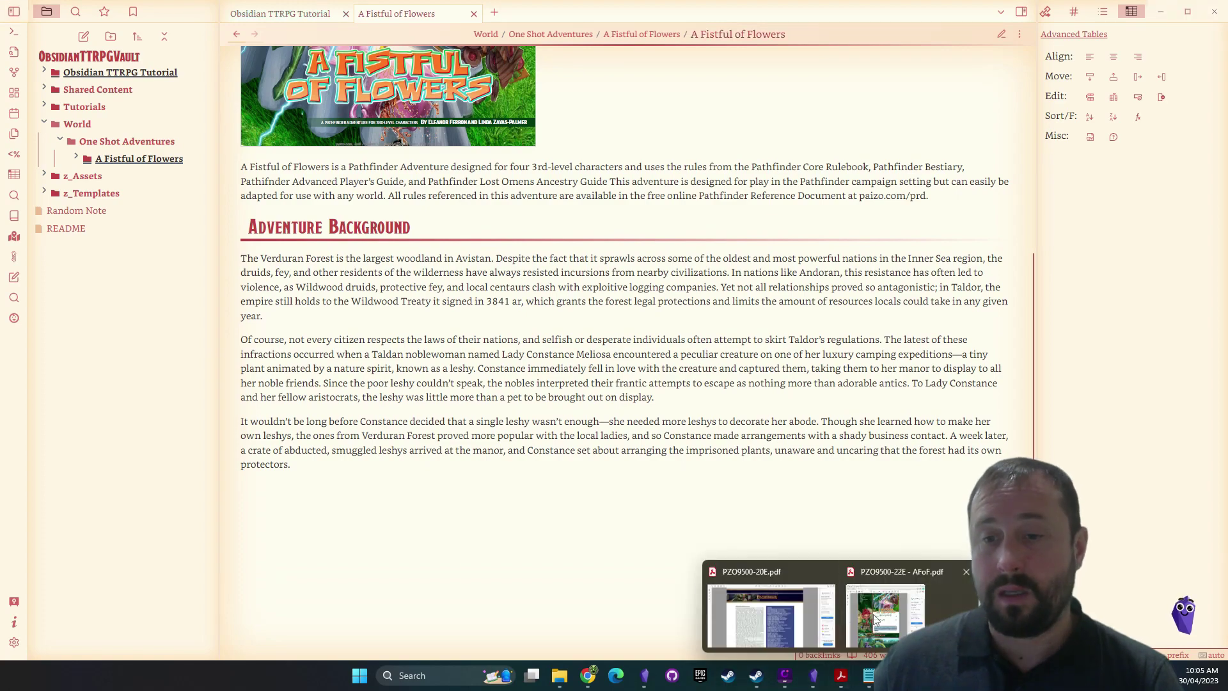
pyautogui.click(780, 624)
pyautogui.scroll(-4, 721, 288)
pyautogui.scroll(2, 876, 201)
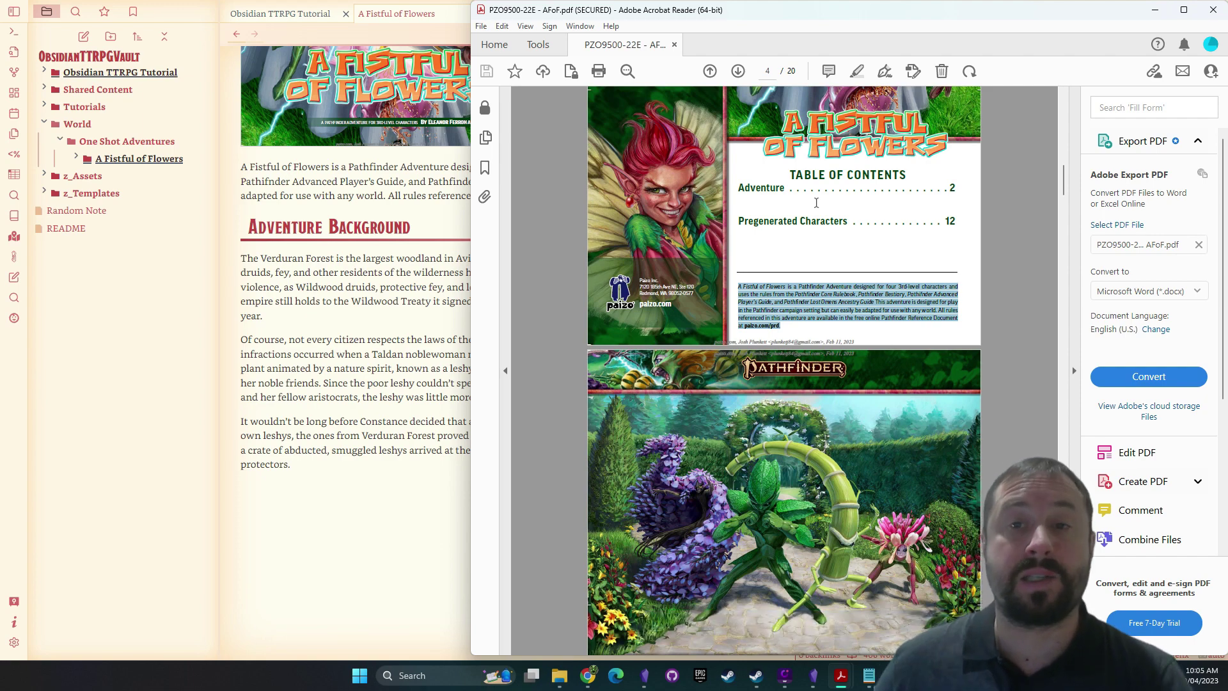
pyautogui.scroll(-10, 854, 316)
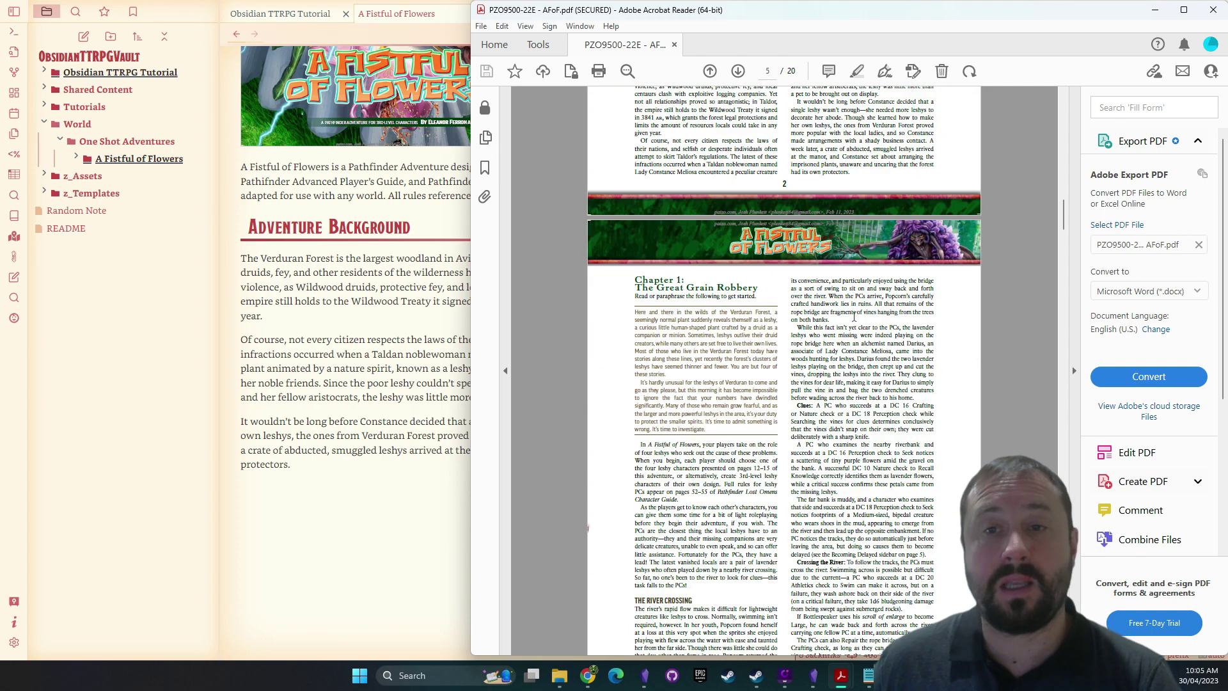
pyautogui.scroll(-4, 853, 317)
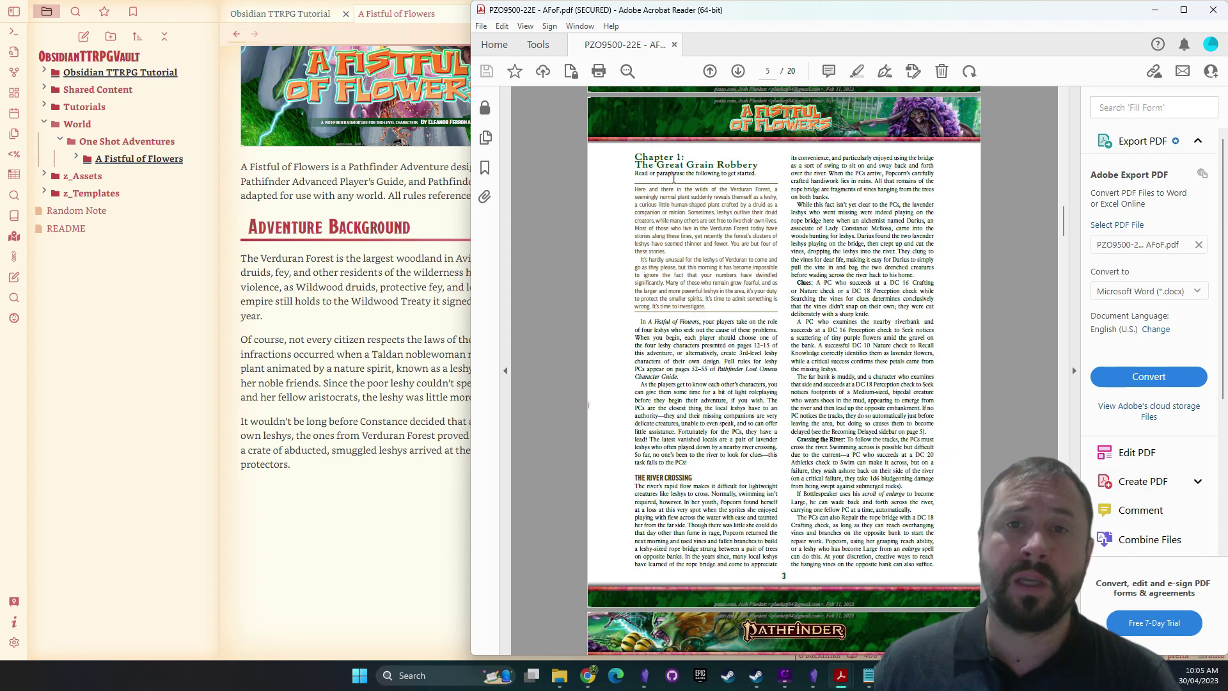
pyautogui.moveTo(756, 163); pyautogui.dragTo(650, 164)
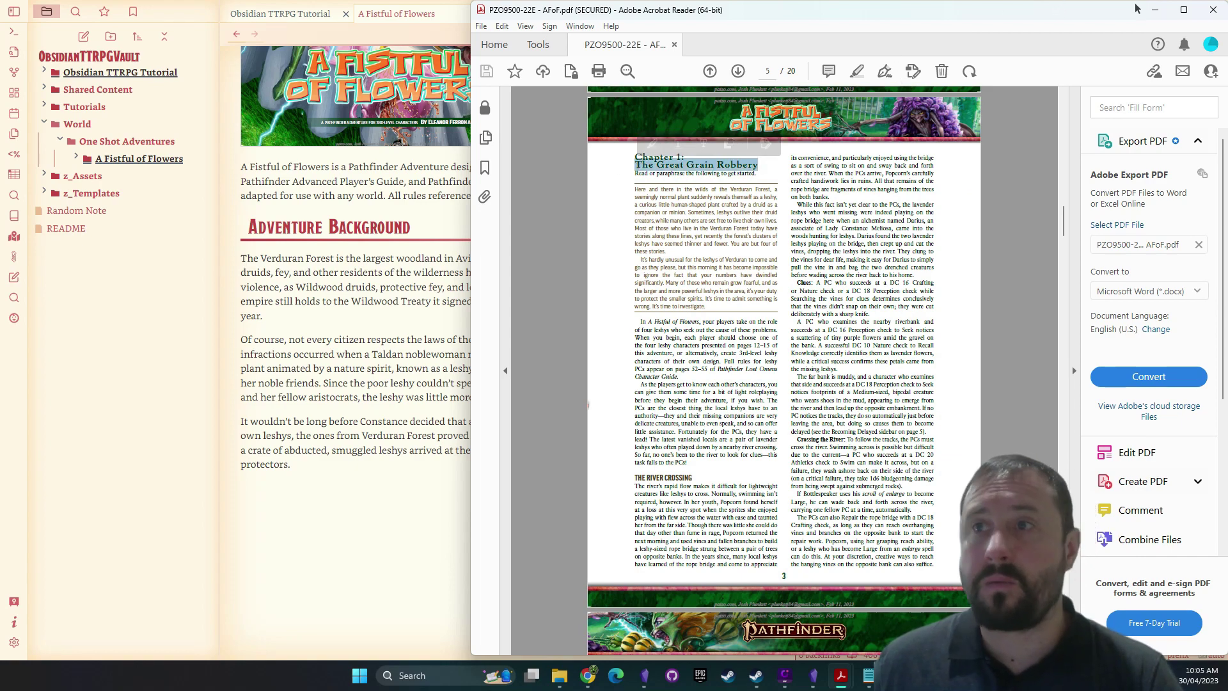
pyautogui.click(1155, 9)
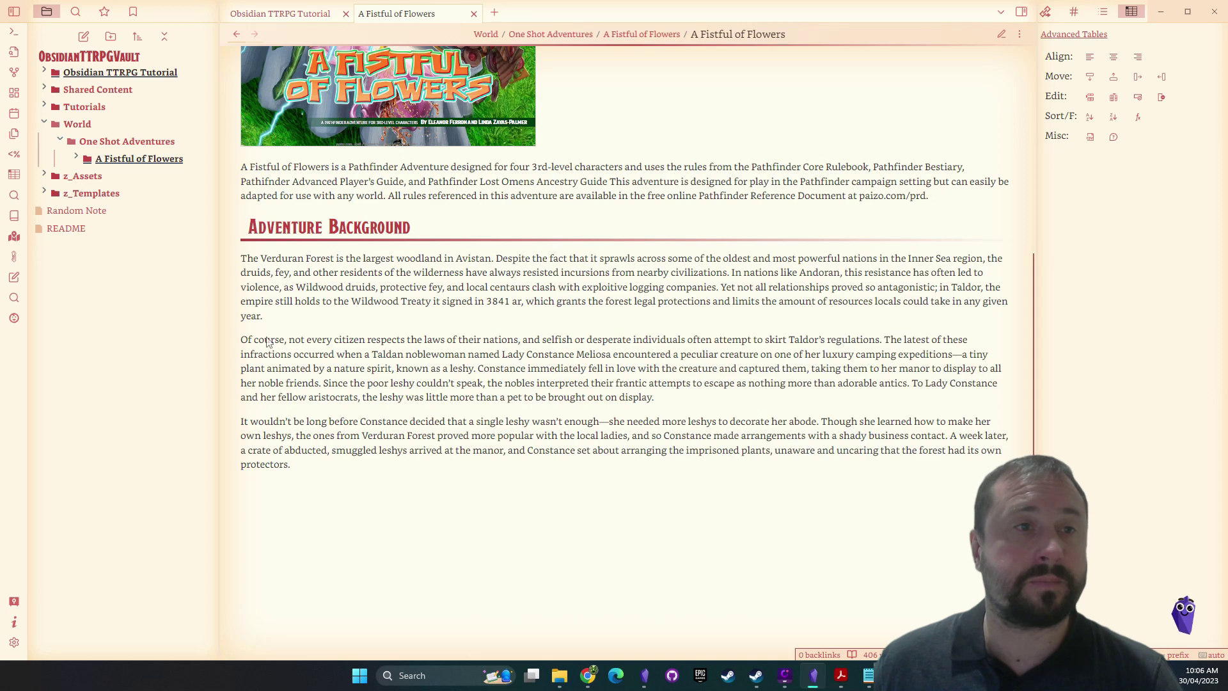
# Create a new note in the A Fistful of Flowers folder and title it "The Great Grain Robbery"
pyautogui.rightClick(136, 164)
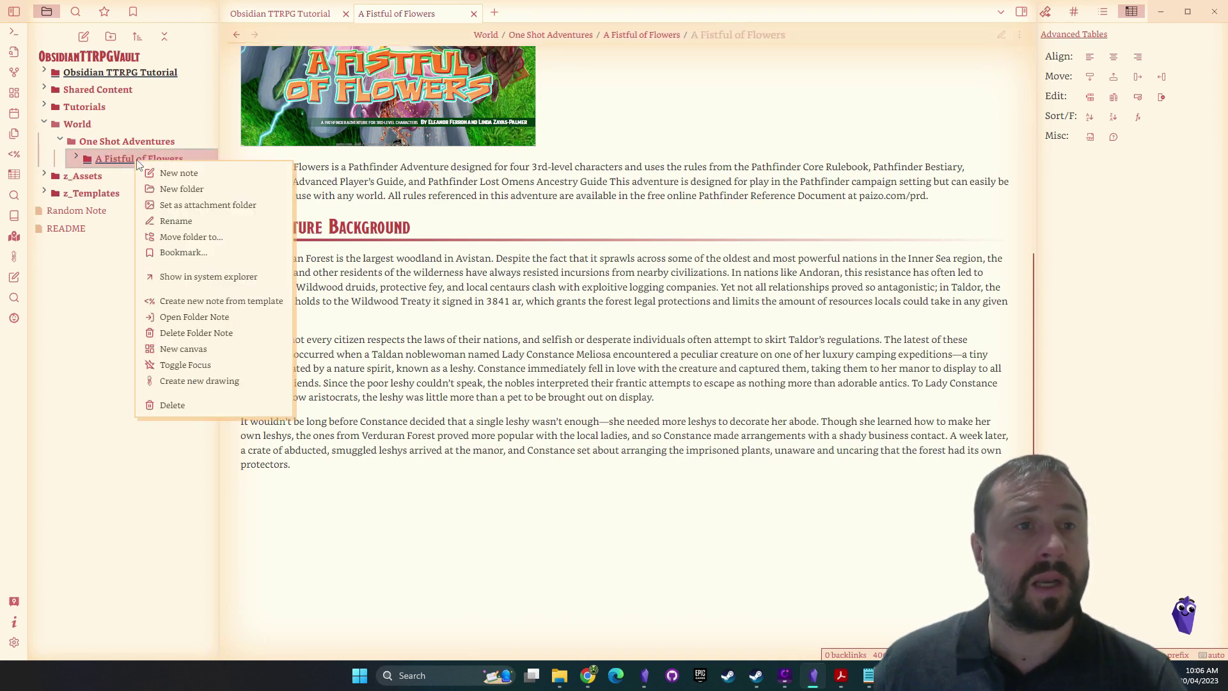
pyautogui.click(165, 178)
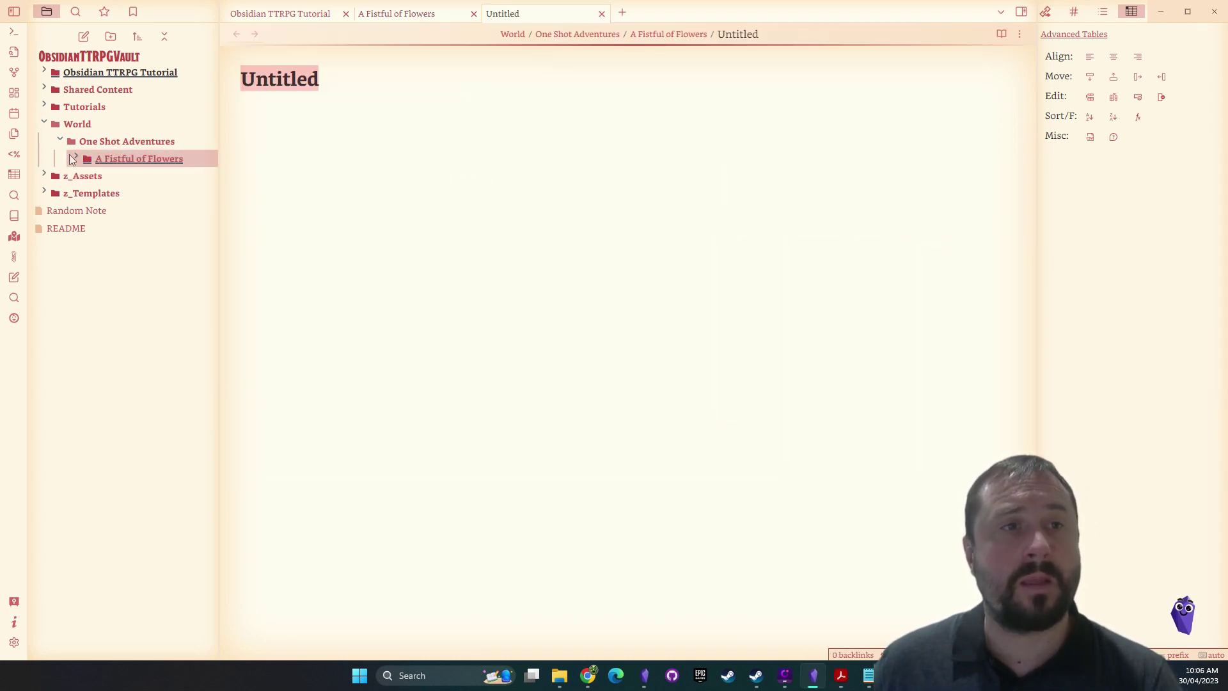
pyautogui.click(350, 125)
pyautogui.doubleClick(337, 79)
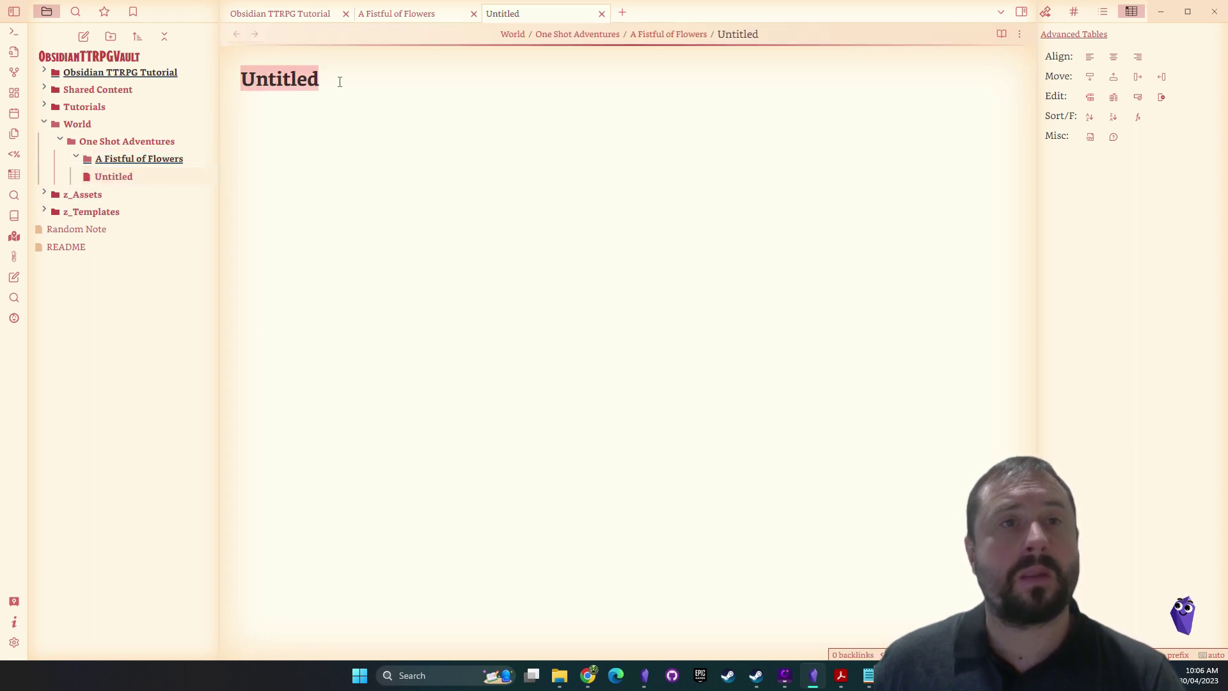
pyautogui.write('The Great Grain Robbery')
pyautogui.press('Return')
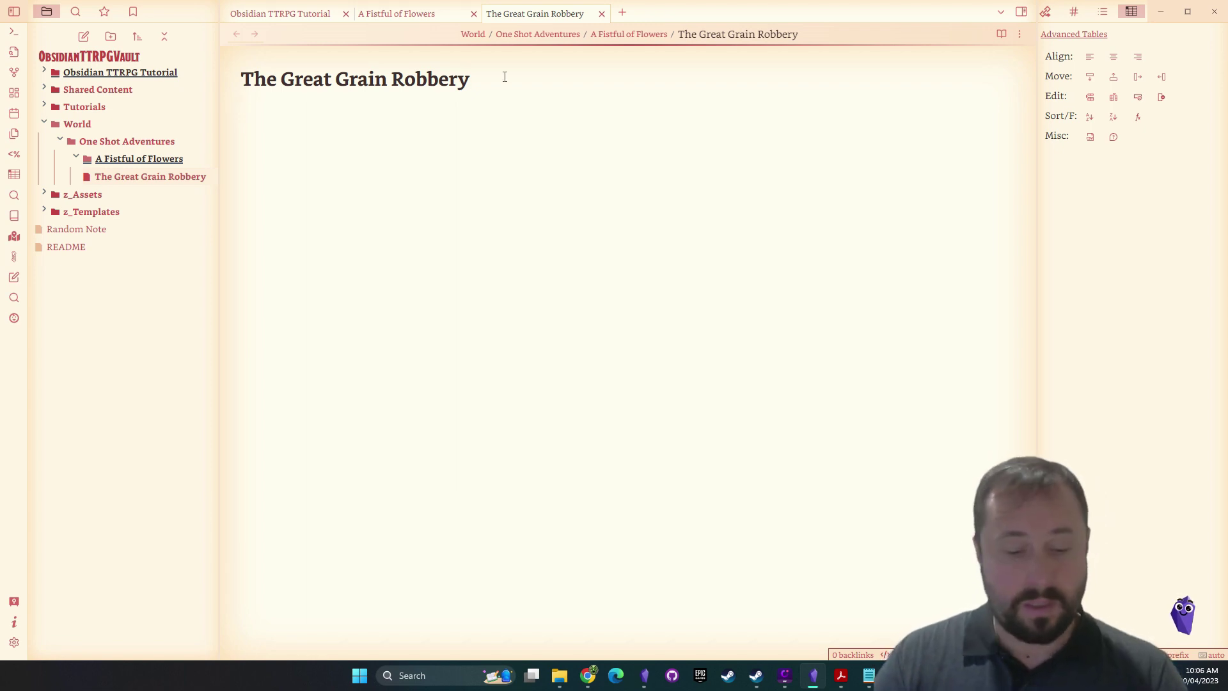
# Prefix the new note's title with its chapter number so that it reads "Ch1. The Great Grain Robbery"
pyautogui.write('Ch1')
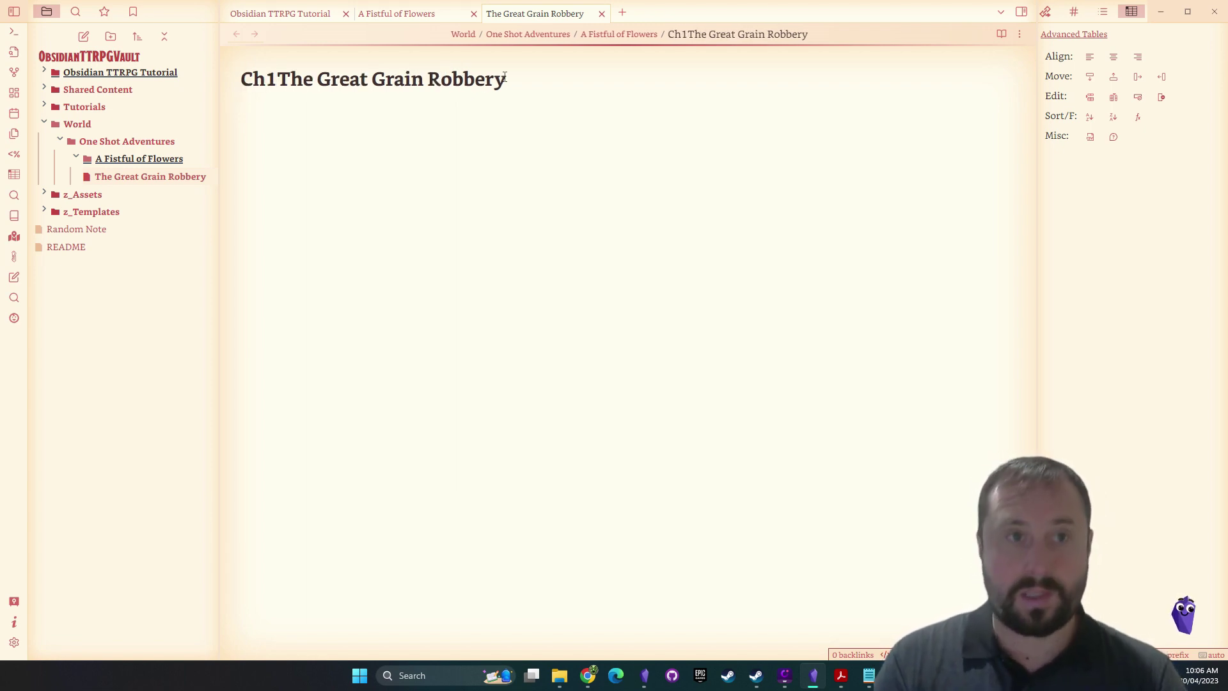
pyautogui.write('.')
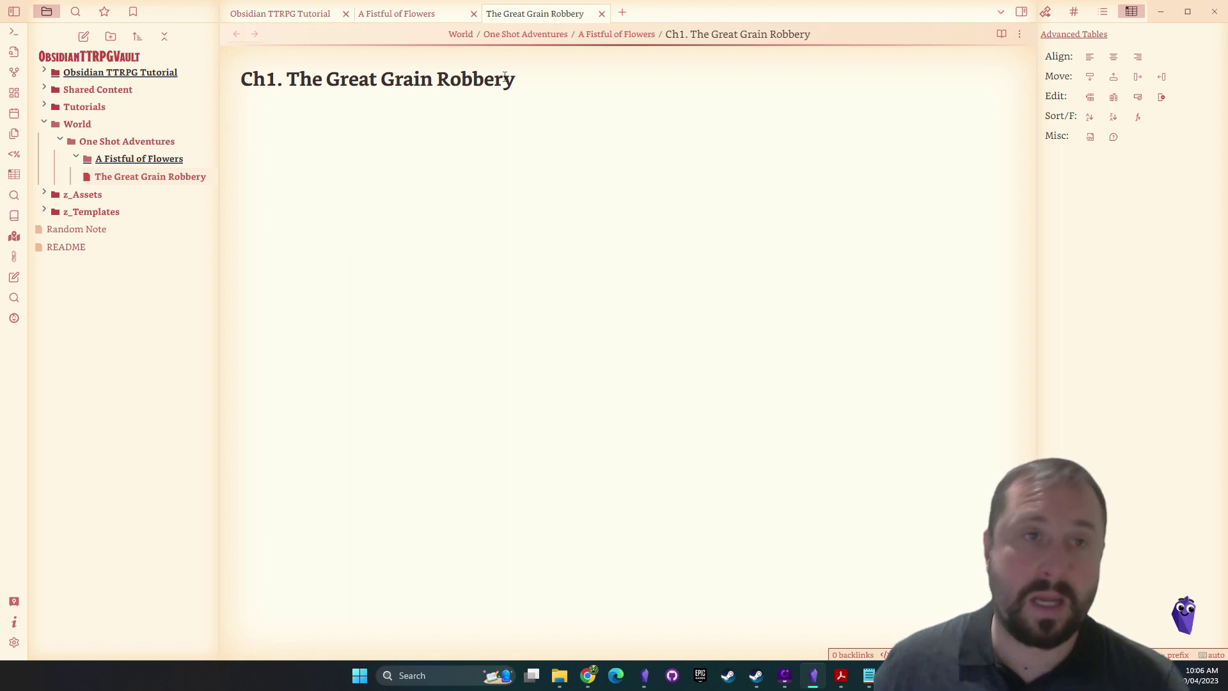
pyautogui.press('Return')
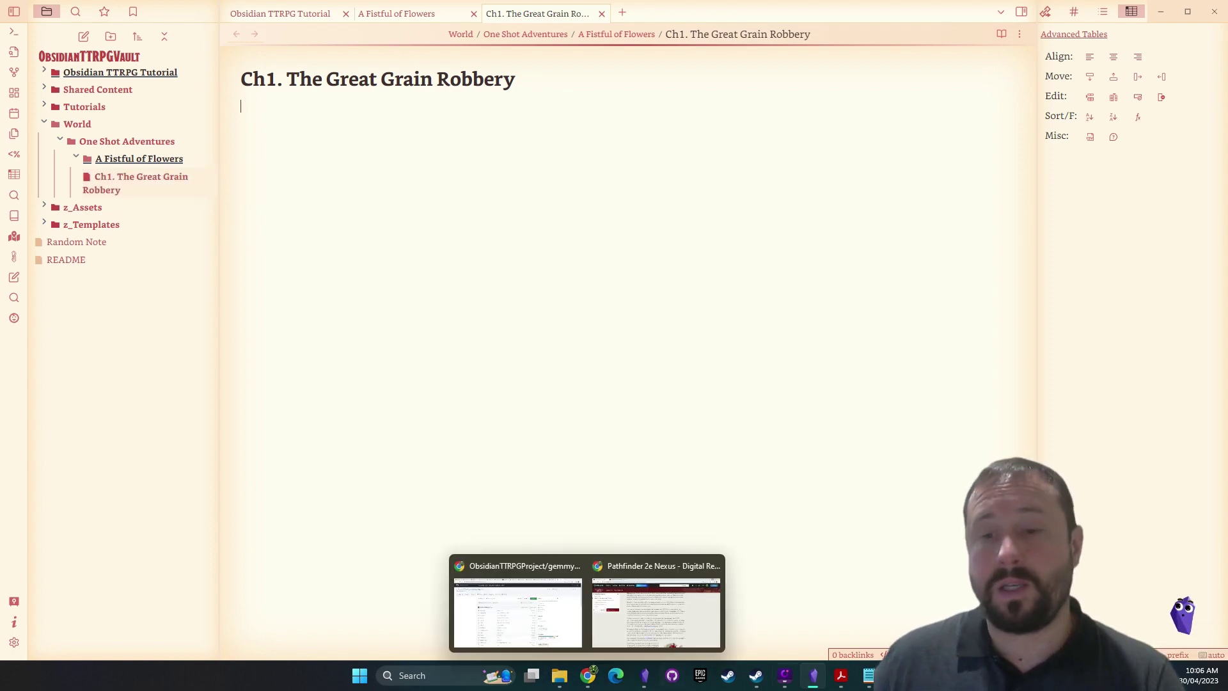
# Switch to the adventure PDF in Acrobat Reader and use its bookmarks to go to "Chapter 2: Dig Four Plots"
pyautogui.hotkey('alt', 'Tab')
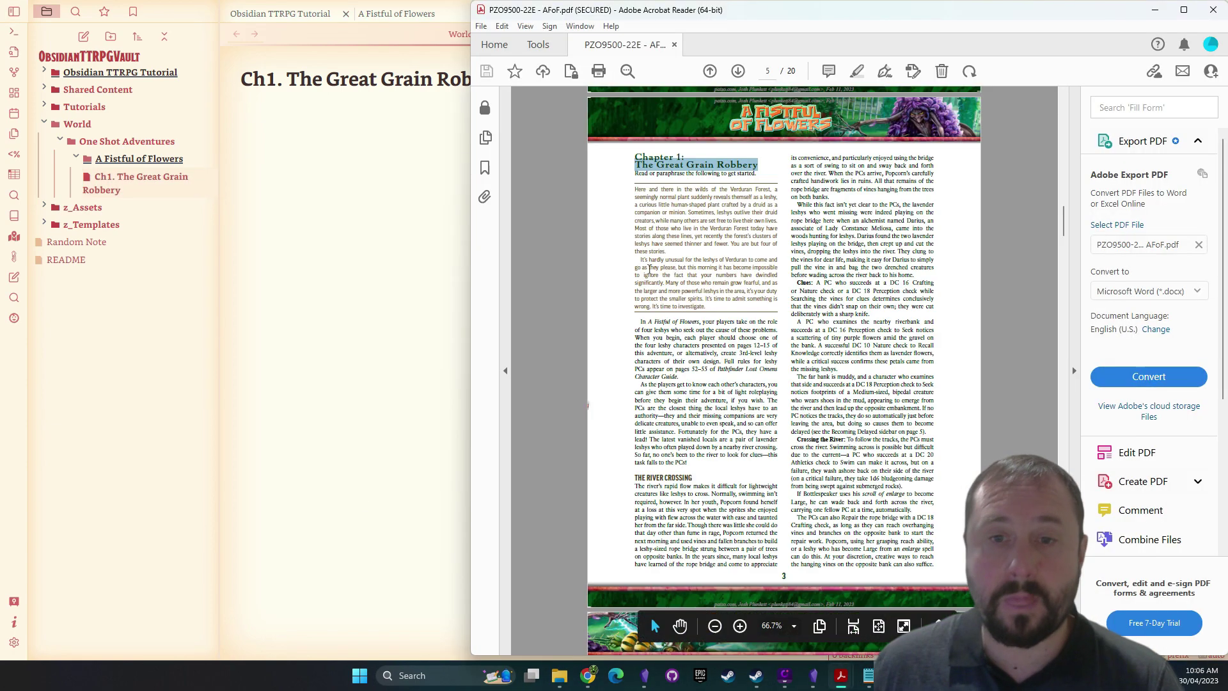
pyautogui.scroll(-5, 786, 334)
pyautogui.scroll(-5, 786, 334)
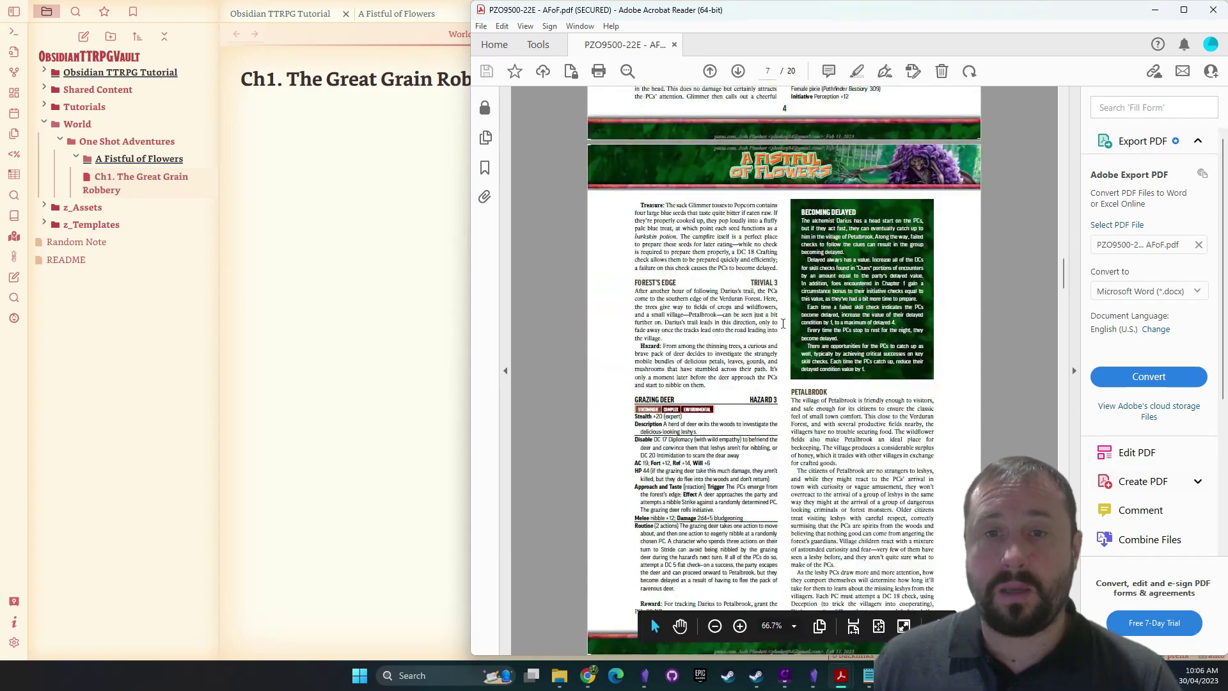
pyautogui.click(485, 138)
pyautogui.click(486, 142)
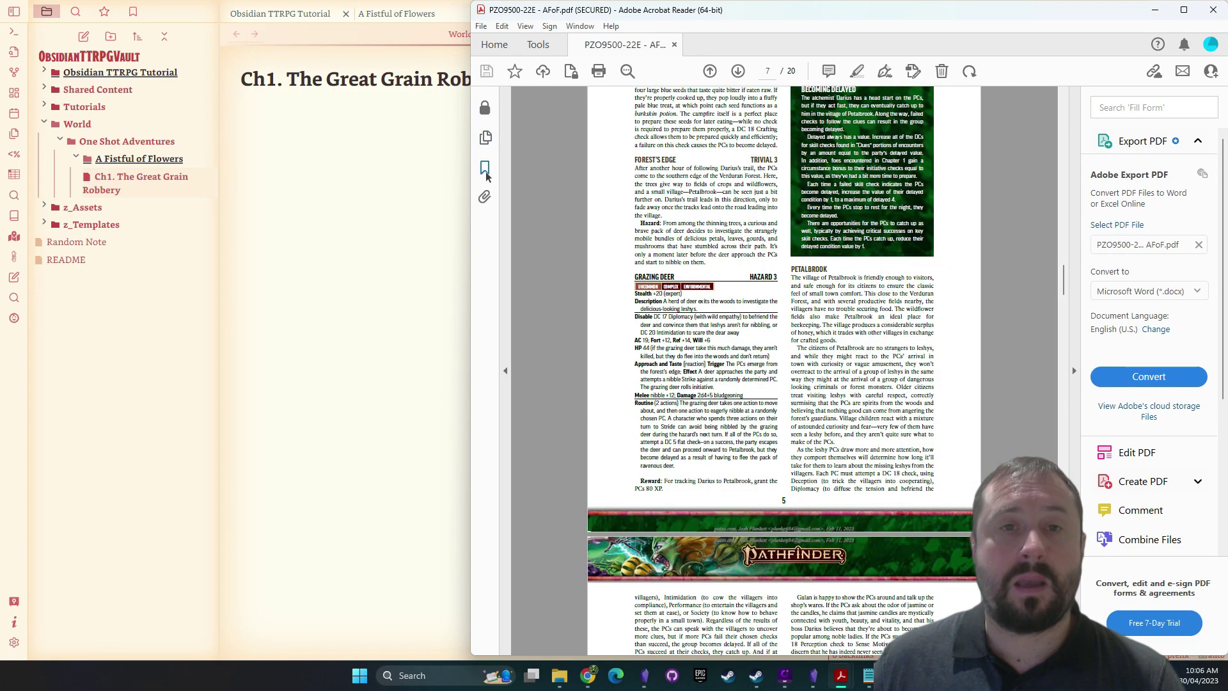
pyautogui.click(484, 168)
pyautogui.click(511, 197)
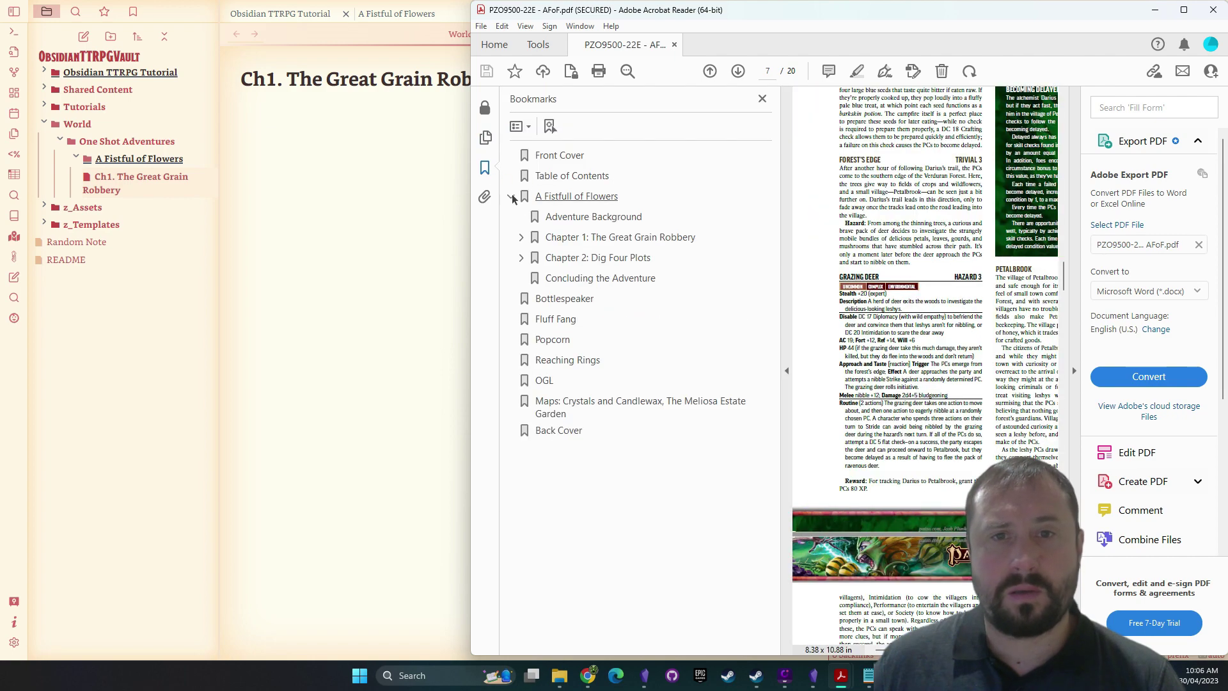
pyautogui.click(598, 258)
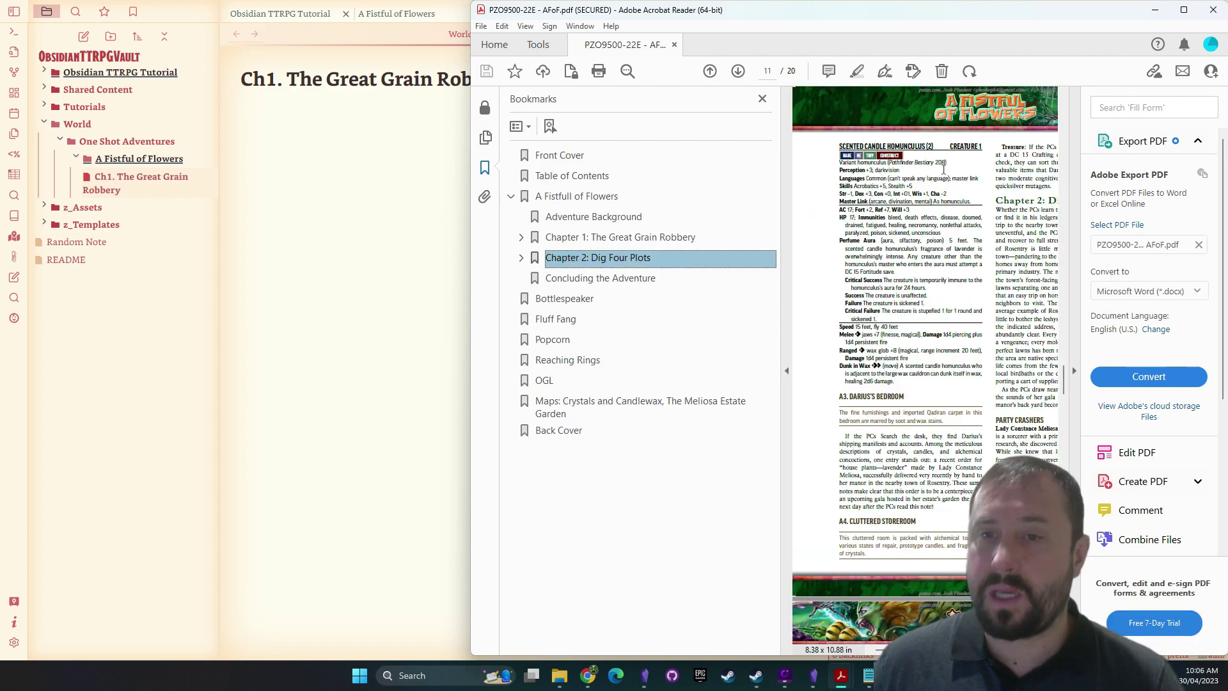
# Close the PDF bookmarks and copy the chapter title "Dig Four Plots" from the Chapter 2 heading
pyautogui.scroll(3, 1015, 371)
pyautogui.scroll(-5, 1015, 371)
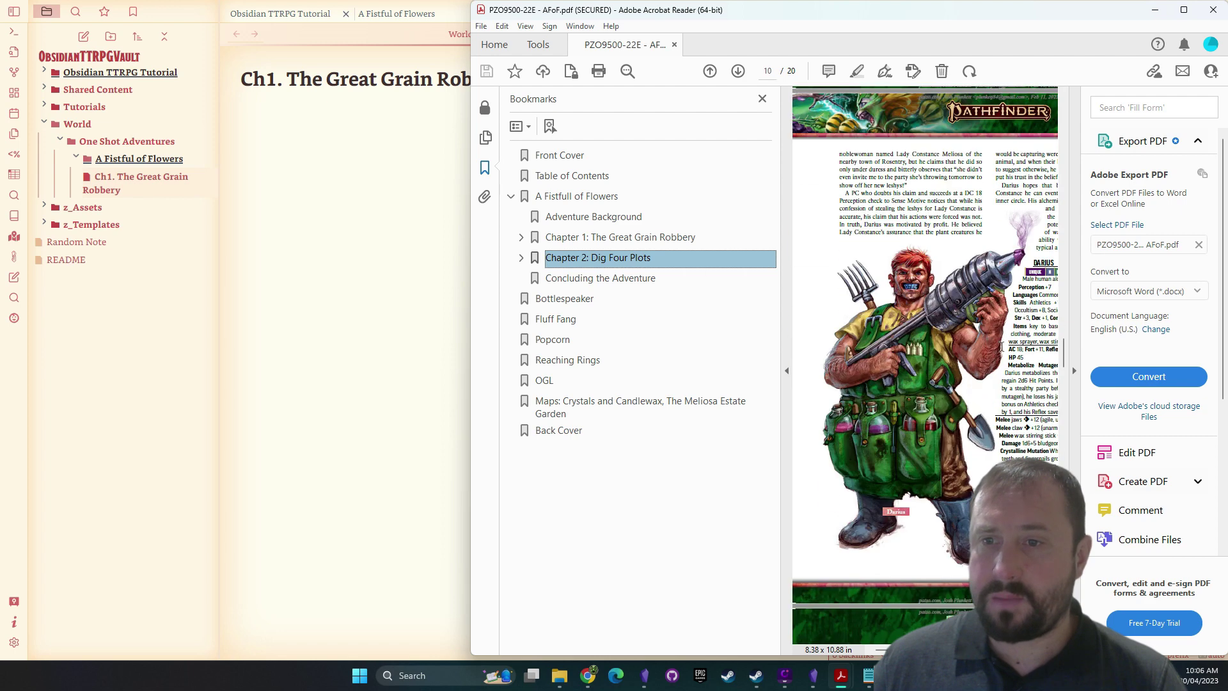
pyautogui.scroll(5, 1015, 371)
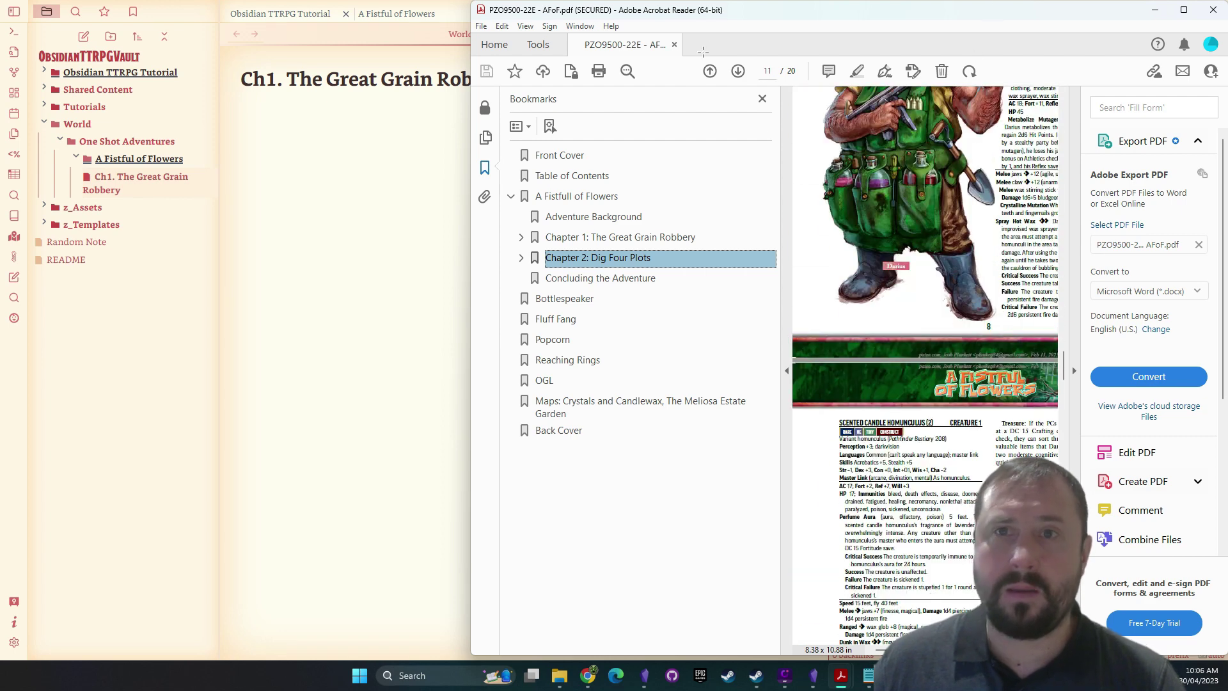
pyautogui.click(760, 97)
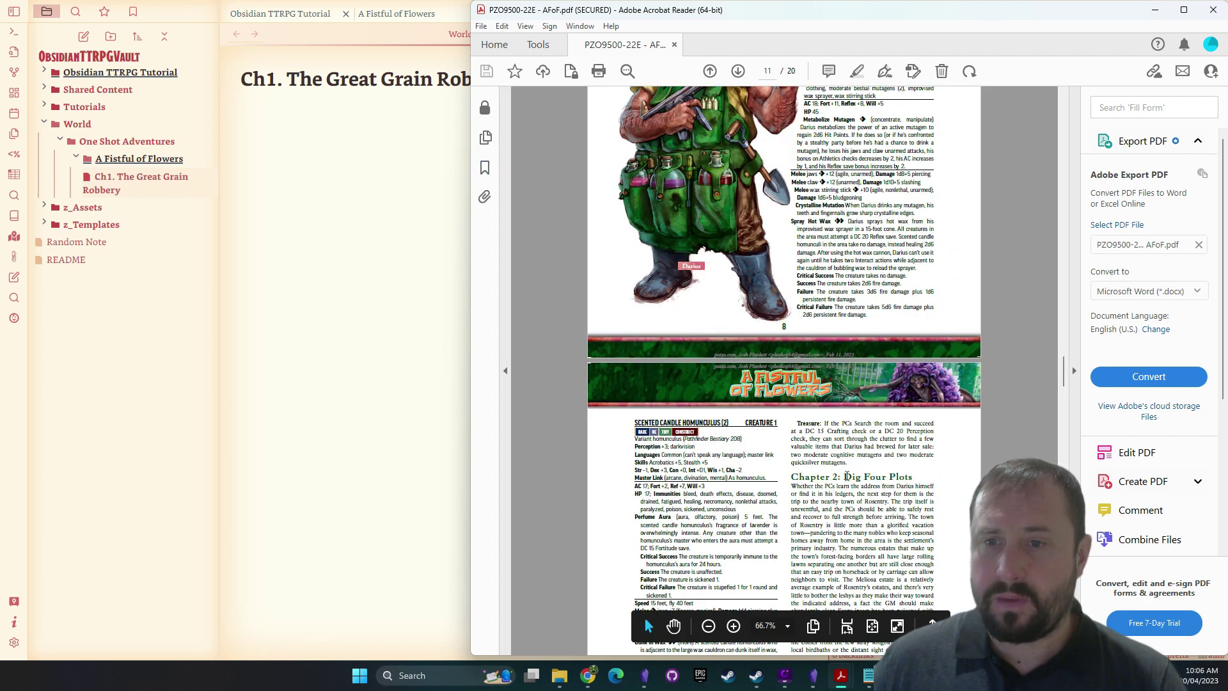
pyautogui.moveTo(915, 479); pyautogui.dragTo(850, 473)
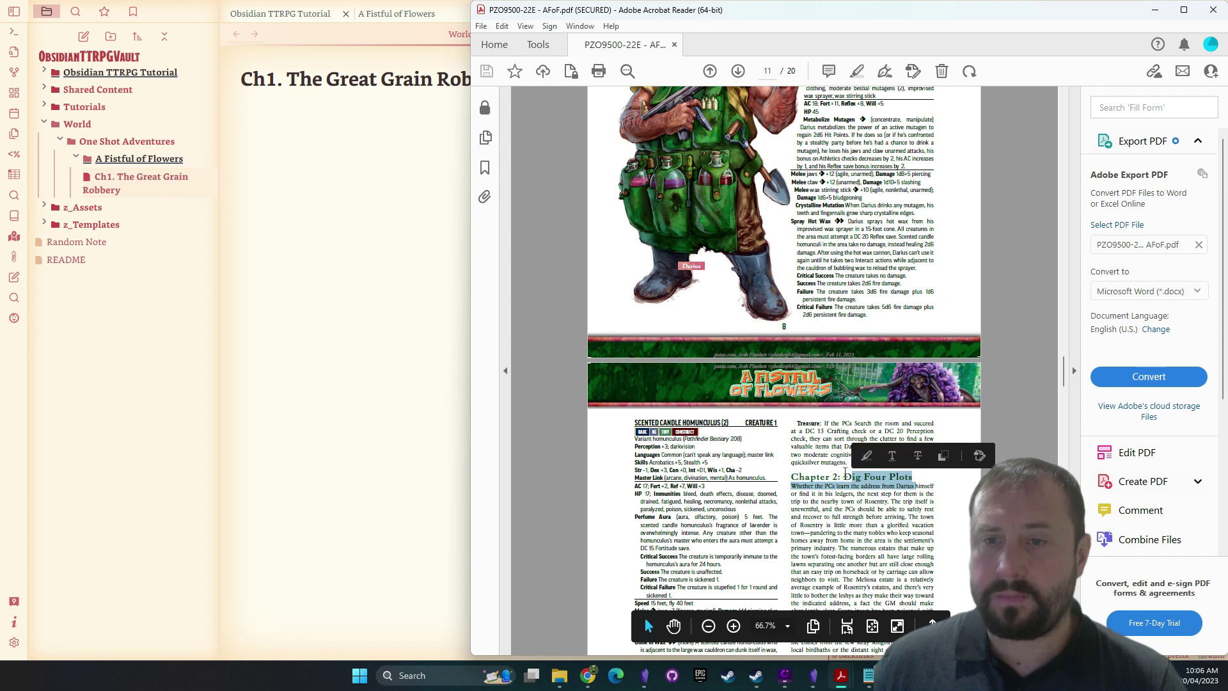
pyautogui.click(845, 476)
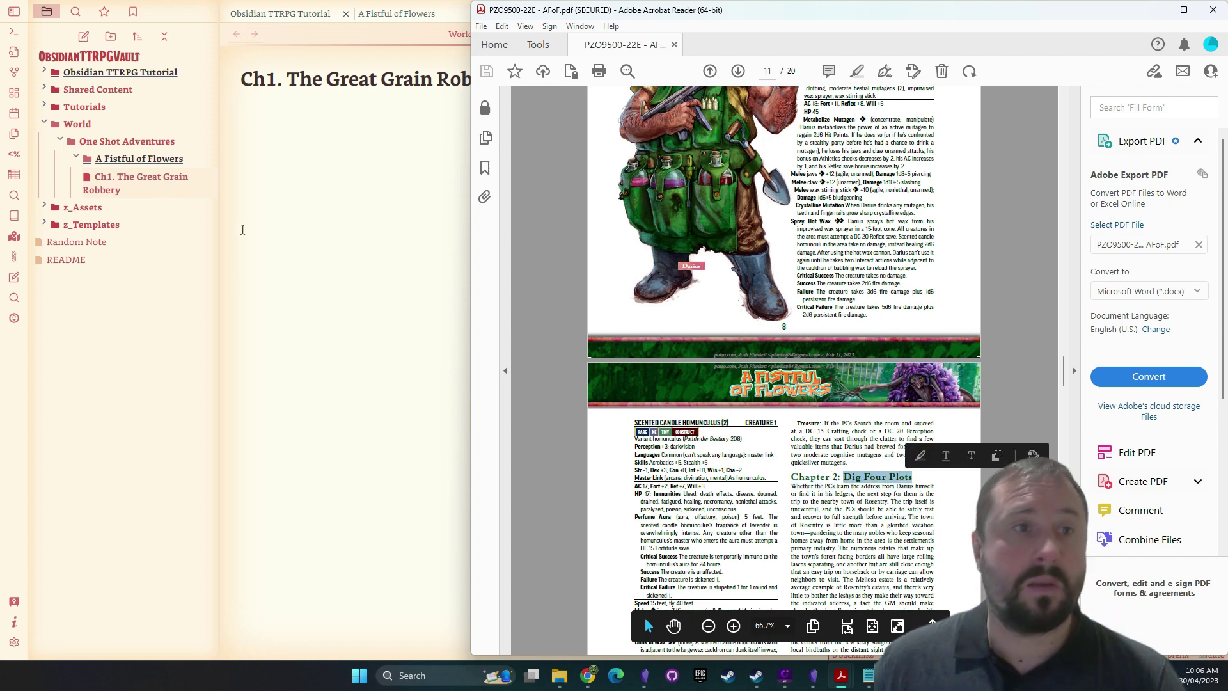
# Switch to Obsidian and create a note titled "Ch2. Dig Four Plots" in the A Fistful of Flowers folder
pyautogui.click(241, 227)
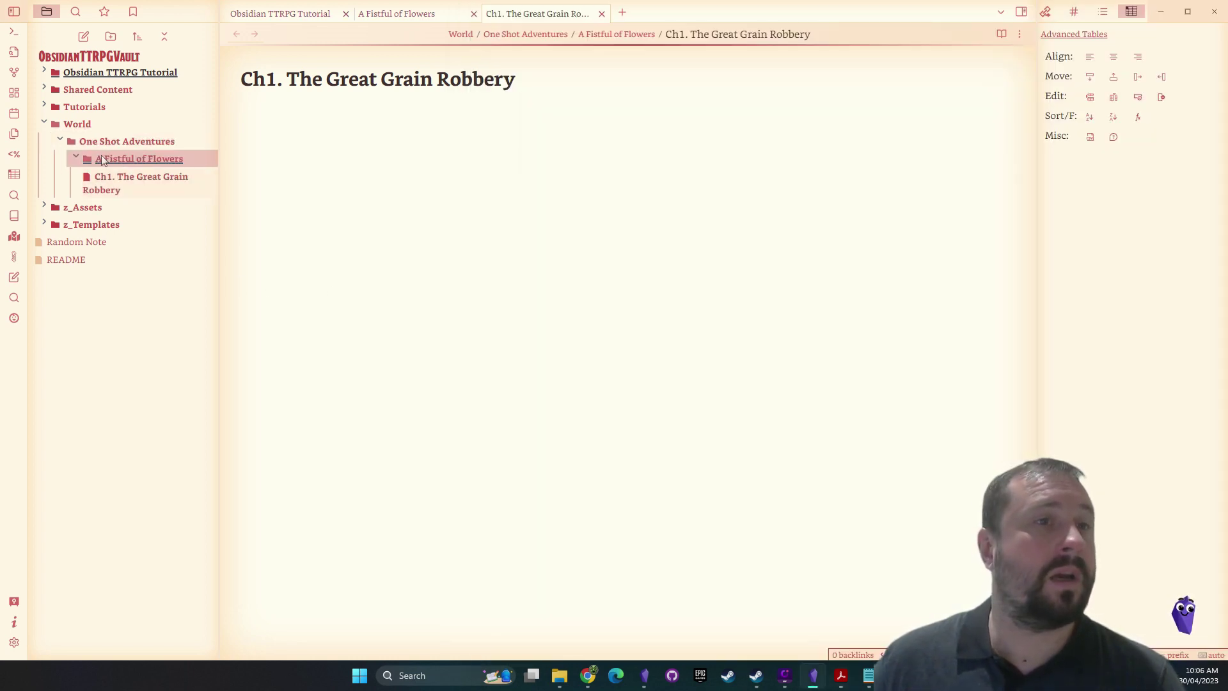
pyautogui.rightClick(105, 160)
pyautogui.click(165, 179)
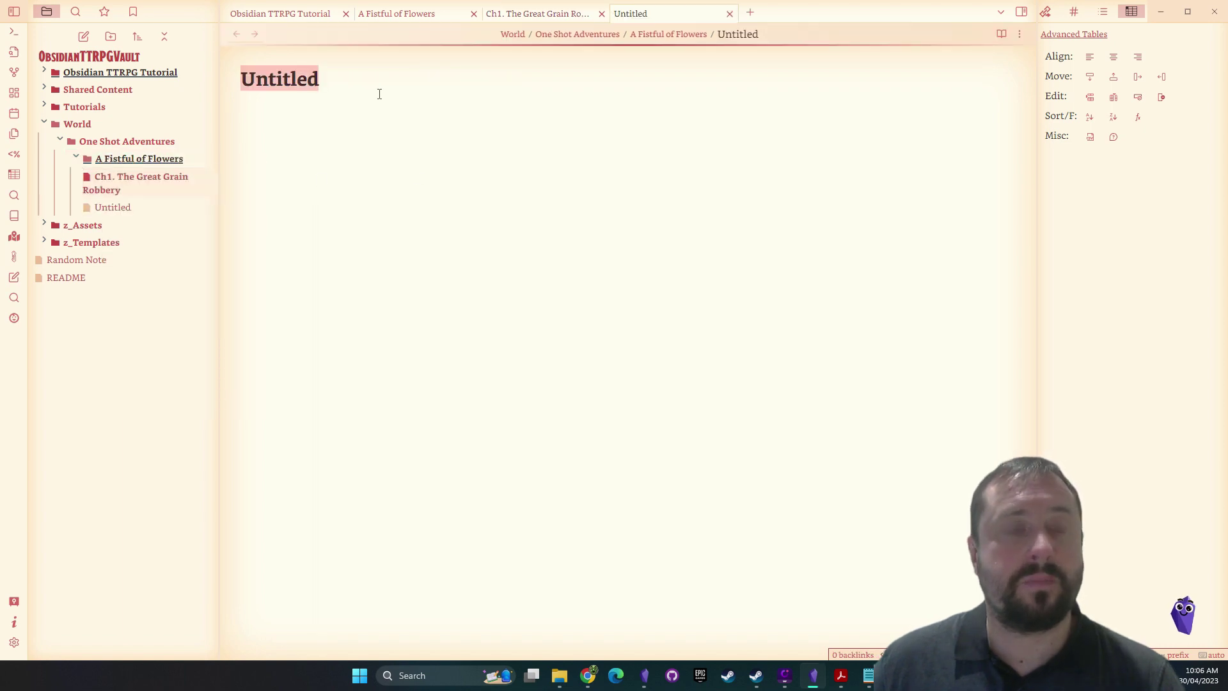
pyautogui.write('Ch2. ')
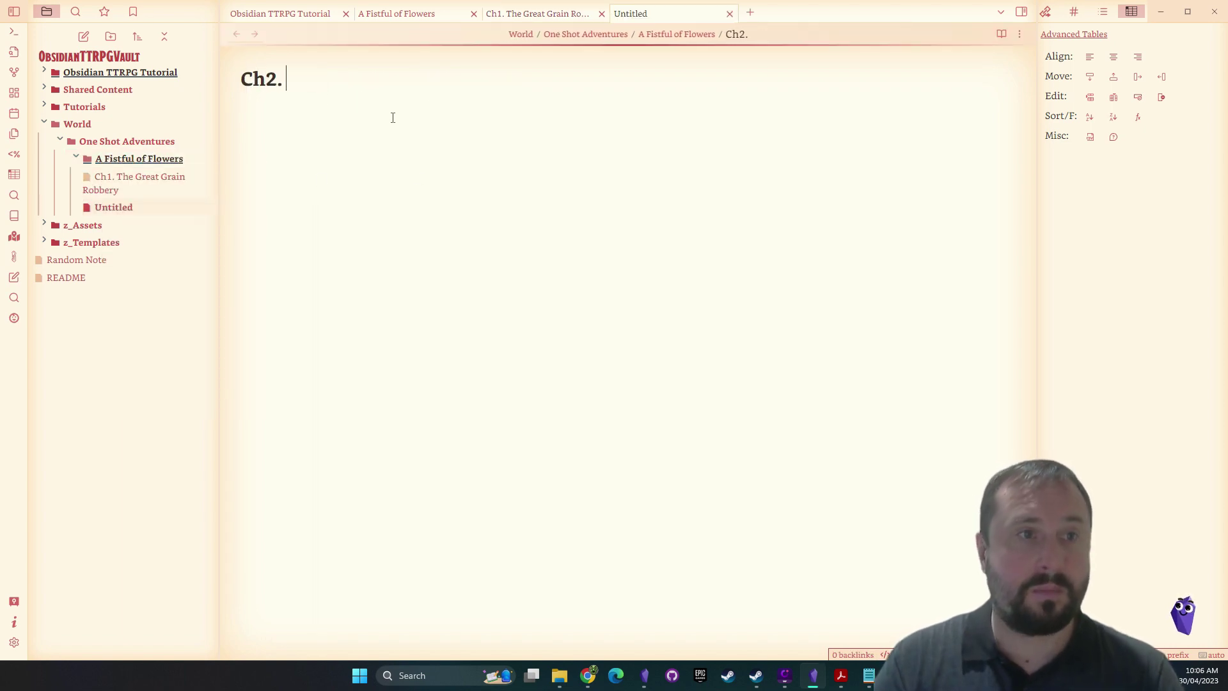
pyautogui.write('Dig Four Plots')
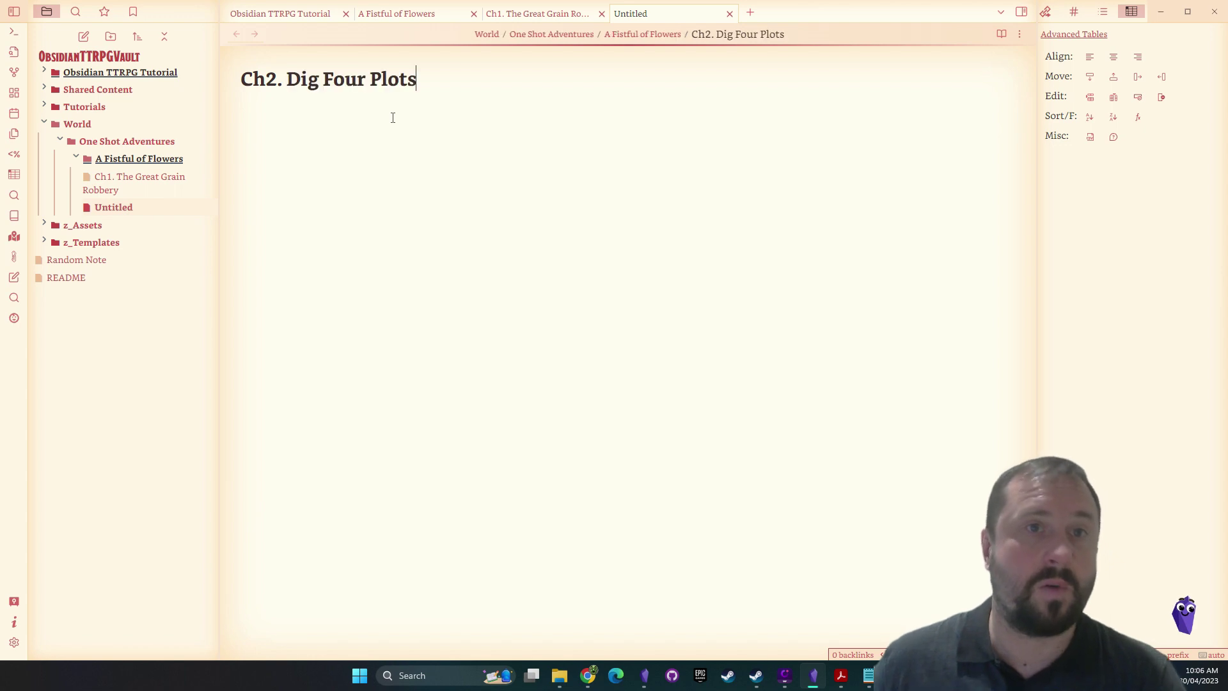
pyautogui.press('Return')
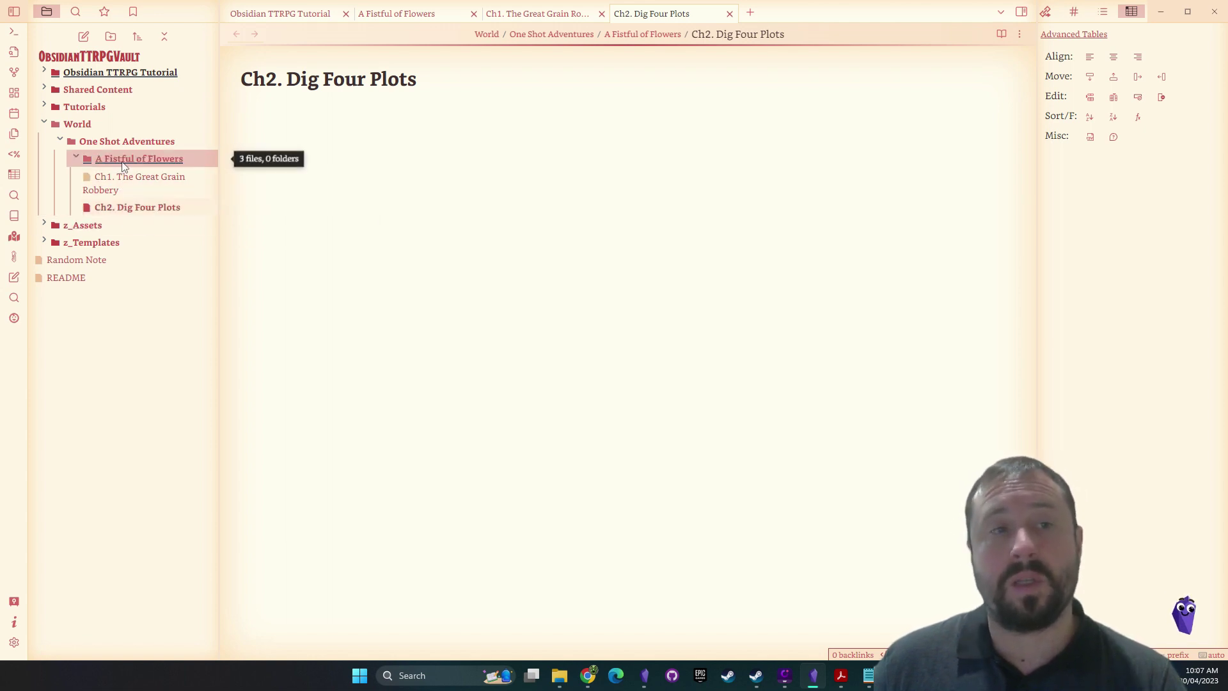
pyautogui.click(107, 205)
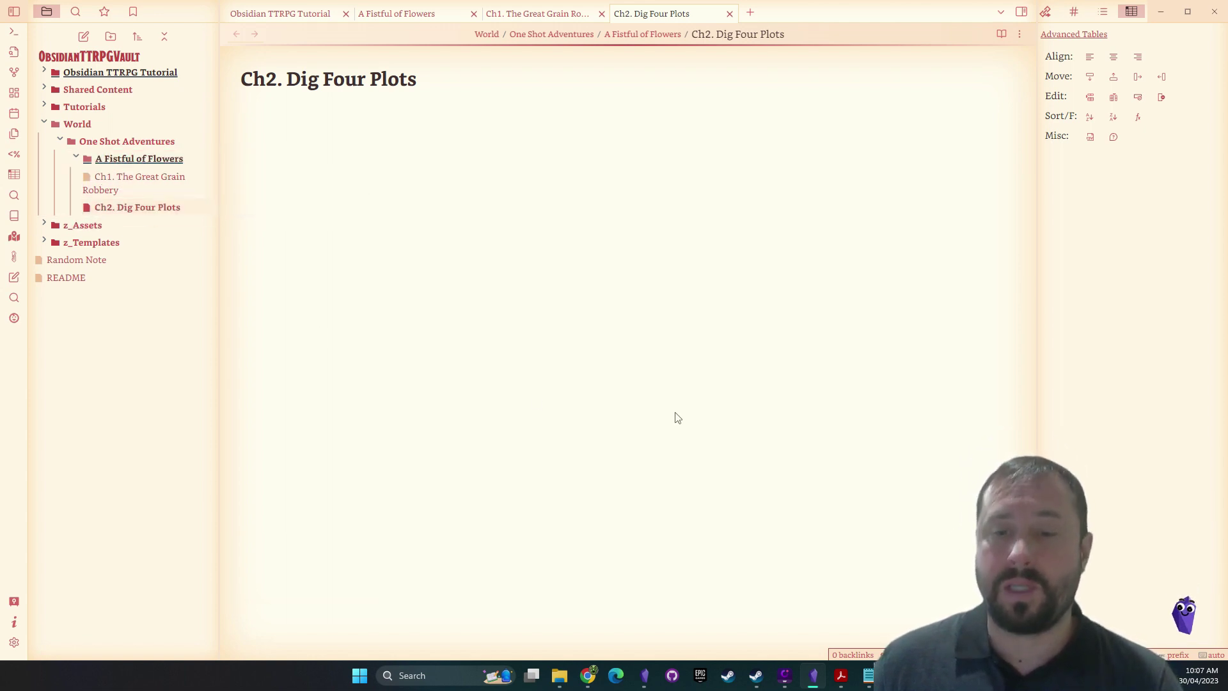
# Switch to the adventure PDF in Acrobat Reader, go to the "Concluding the Adventure" bookmark and copy that section's heading
pyautogui.moveTo(840, 679)
pyautogui.click(895, 607)
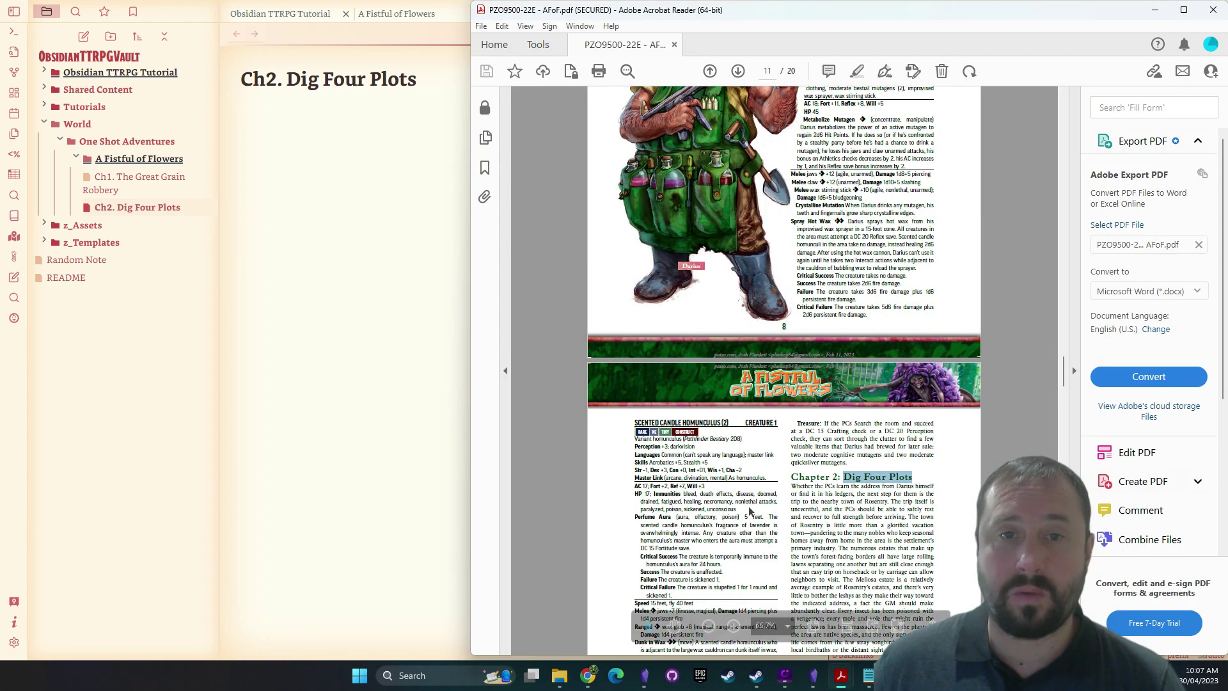
pyautogui.click(485, 167)
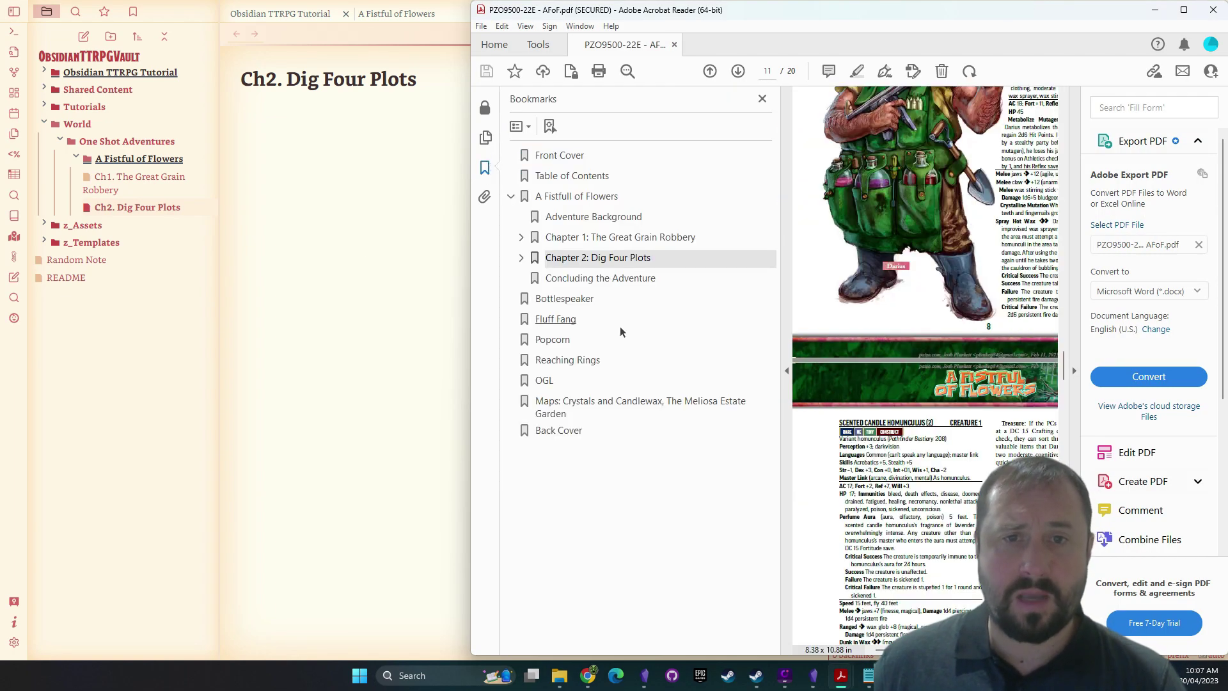
pyautogui.click(601, 279)
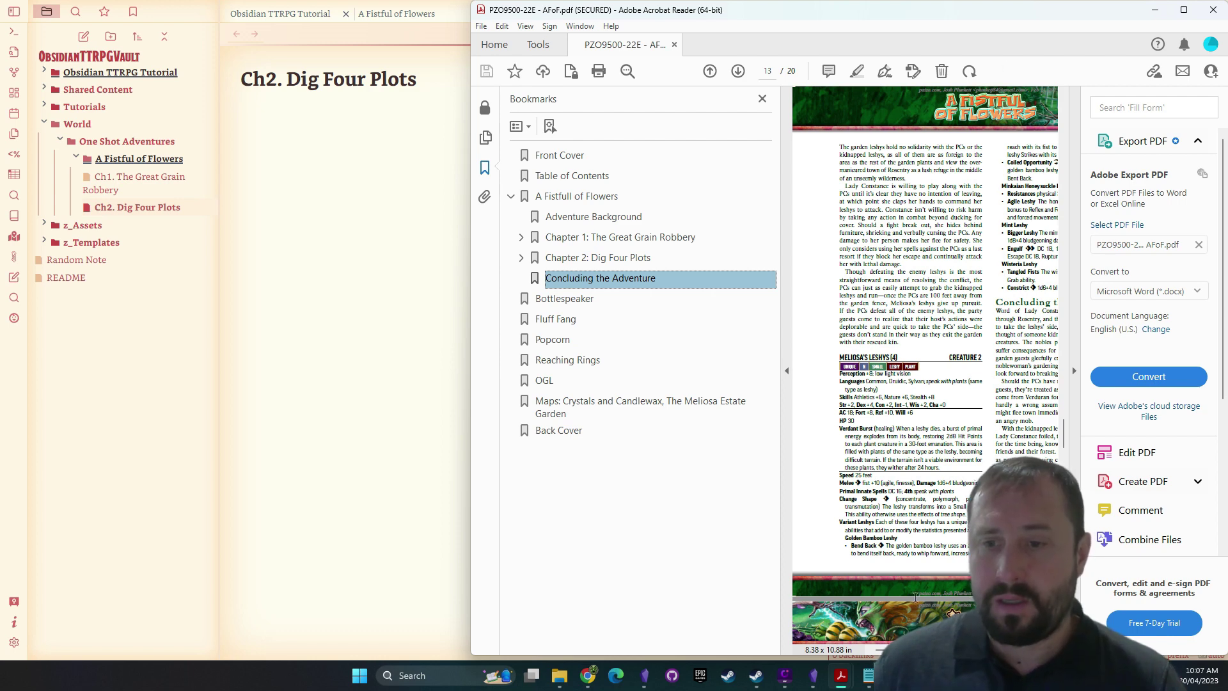
pyautogui.hscroll(3, 953, 614)
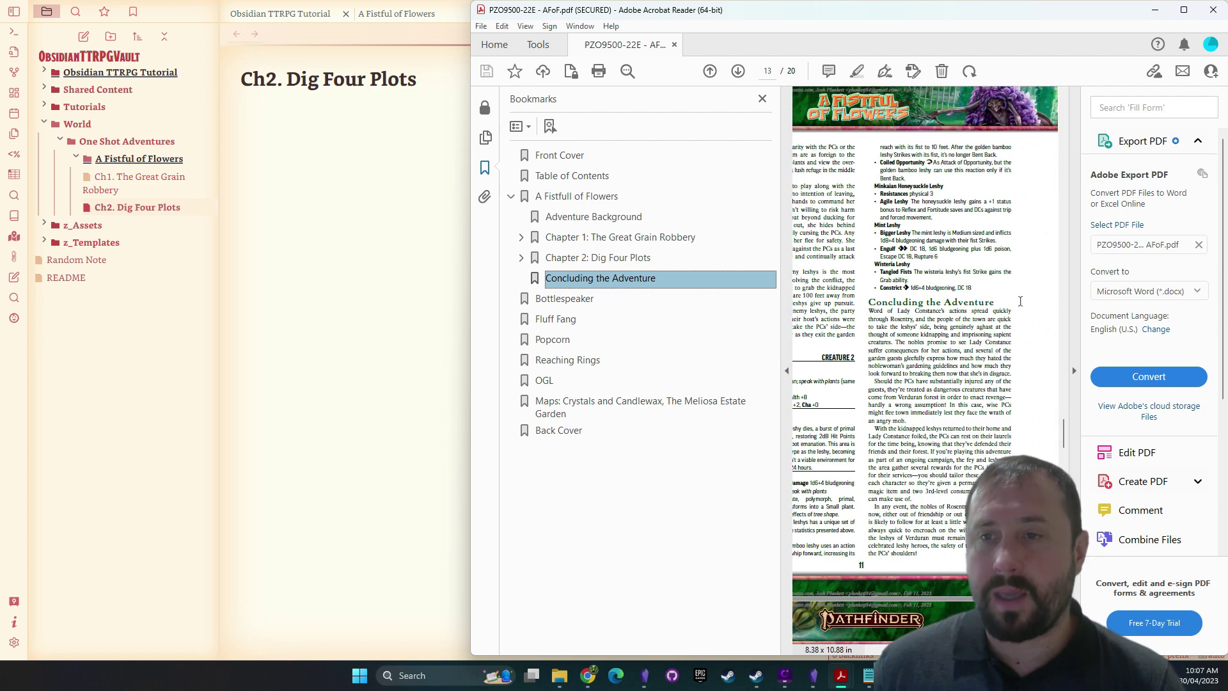
pyautogui.moveTo(1004, 298); pyautogui.dragTo(881, 297)
pyautogui.hotkey('ctrl', 'c')
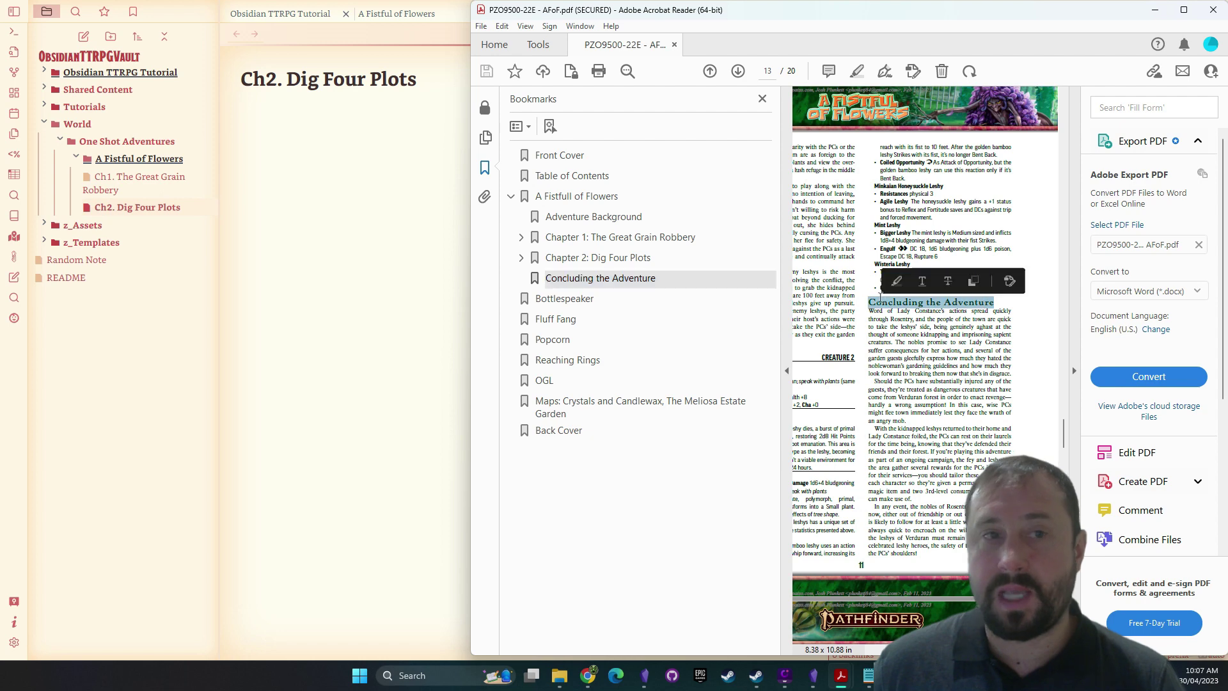
# Switch to Obsidian and create a note titled "Ch3. Concluding the Adventure" in the A Fistful of Flowers folder
pyautogui.click(304, 224)
pyautogui.rightClick(109, 159)
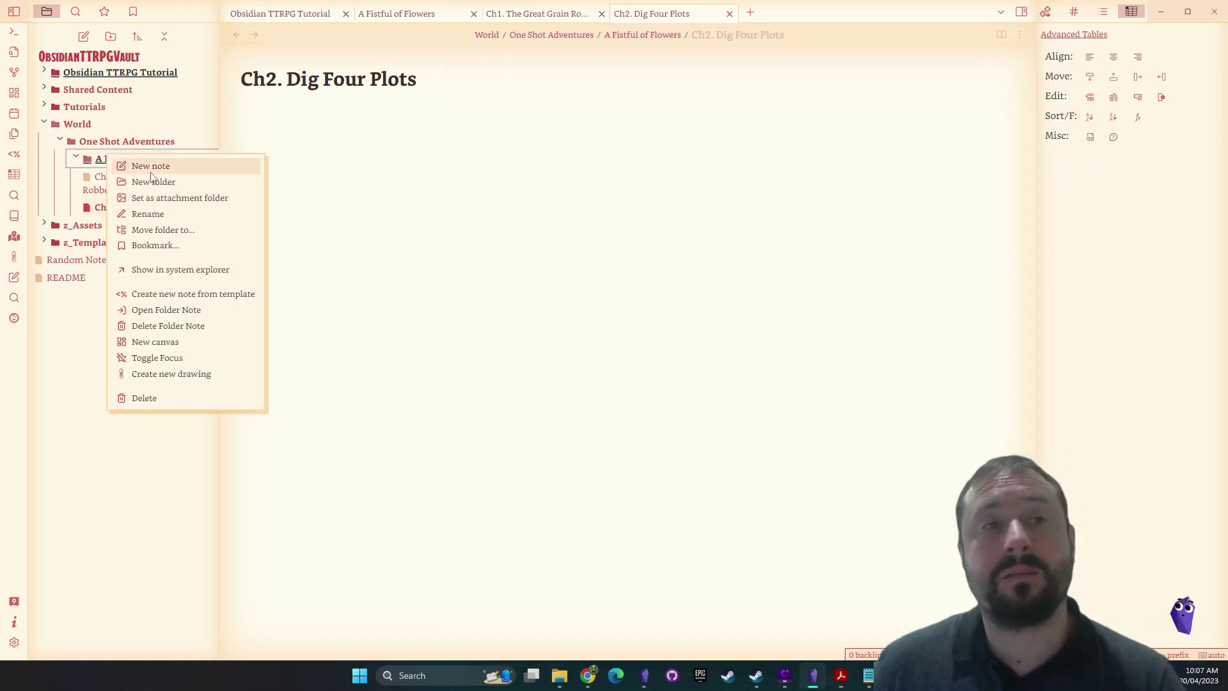
pyautogui.click(151, 167)
pyautogui.hotkey('ctrl', 'v')
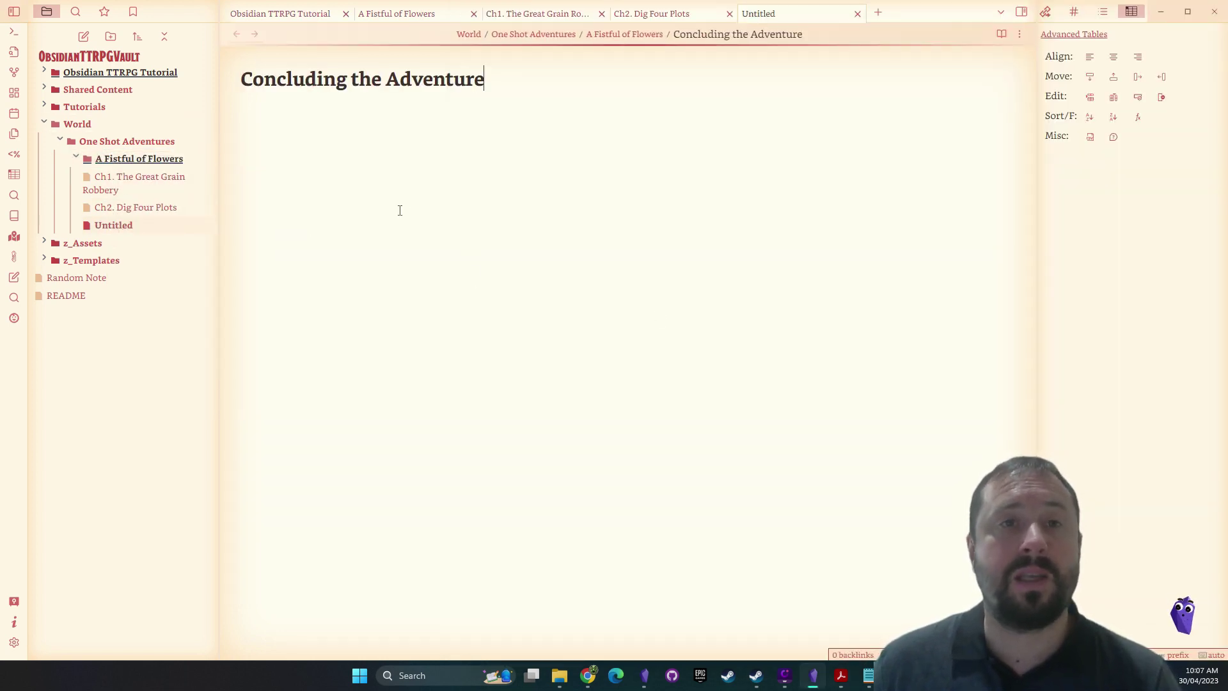
pyautogui.press('Home')
pyautogui.write('Ch3.')
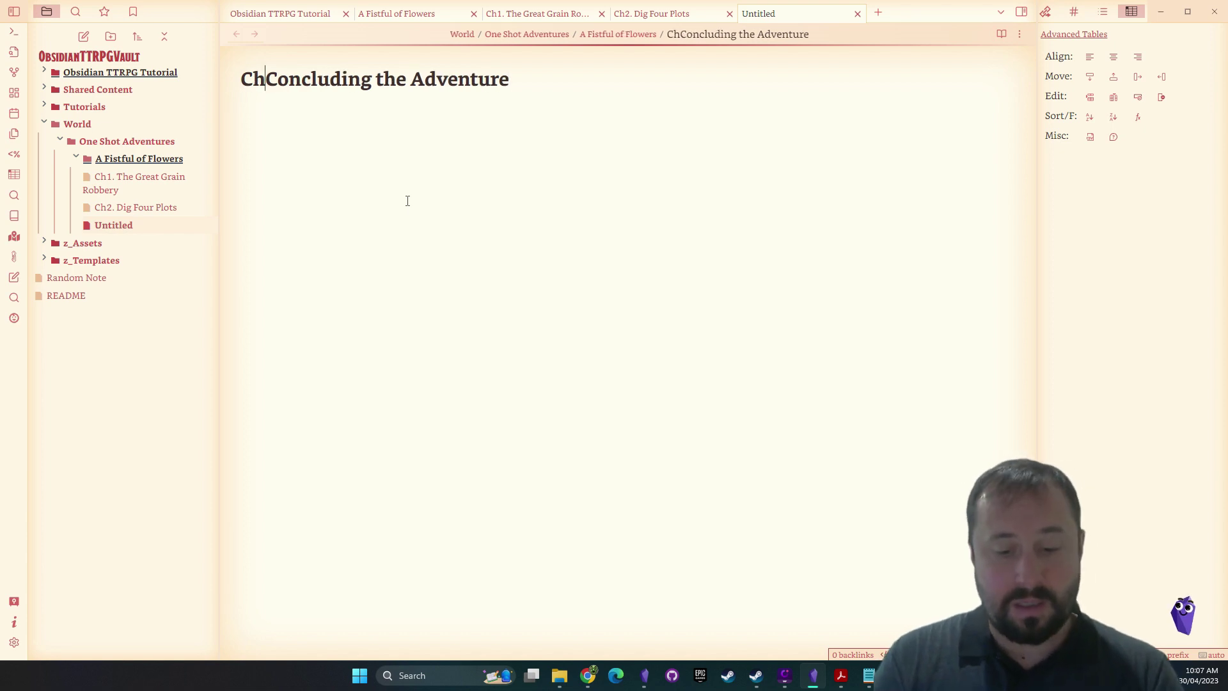
pyautogui.press('Return')
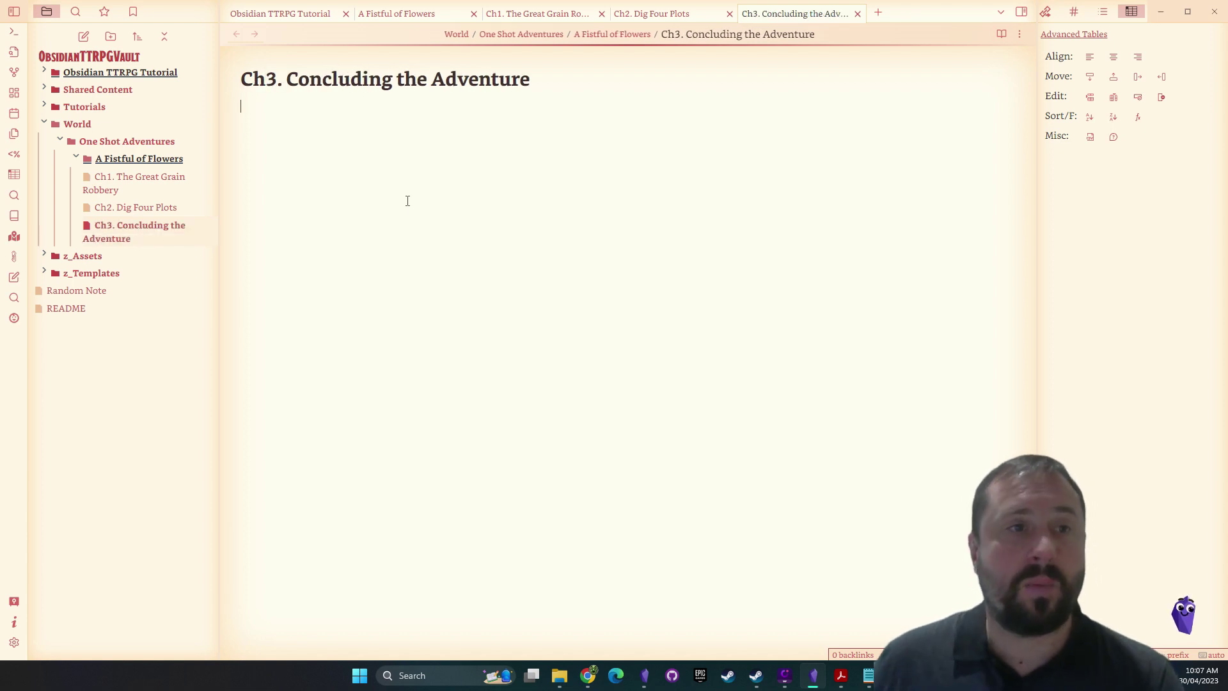
# Switch to the adventure PDF, go to the "Bottlespeaker" bookmark and copy the character's name from the page heading
pyautogui.moveTo(841, 675)
pyautogui.click(870, 640)
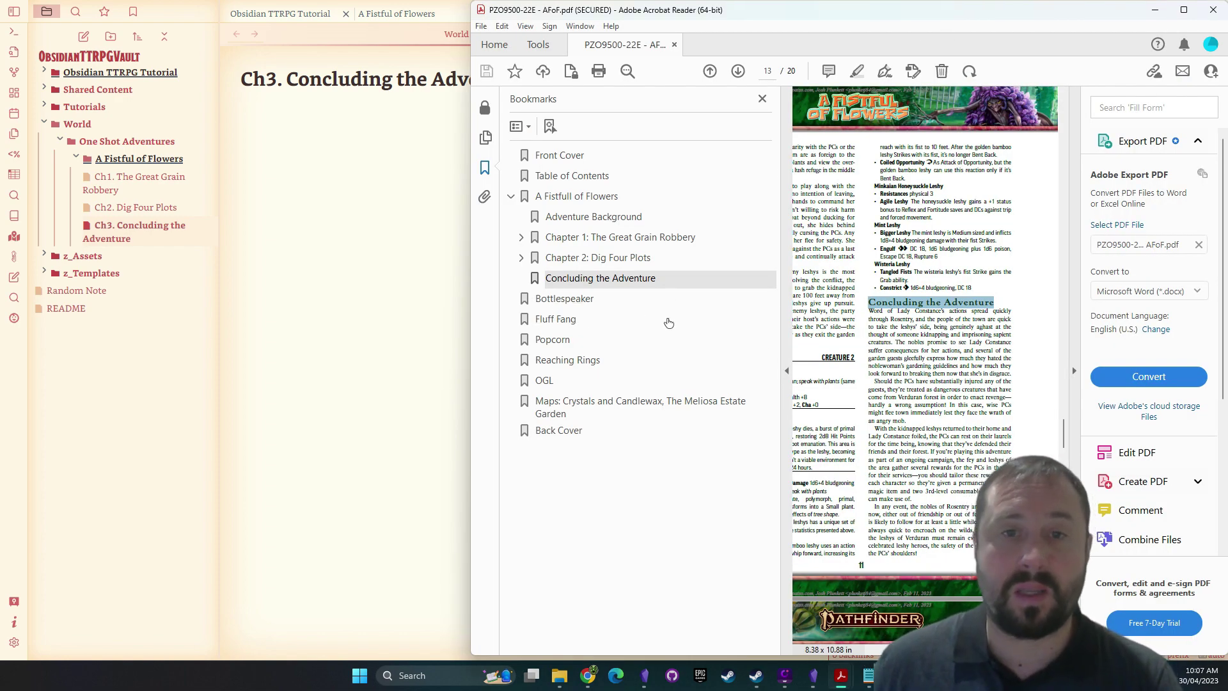
pyautogui.click(665, 299)
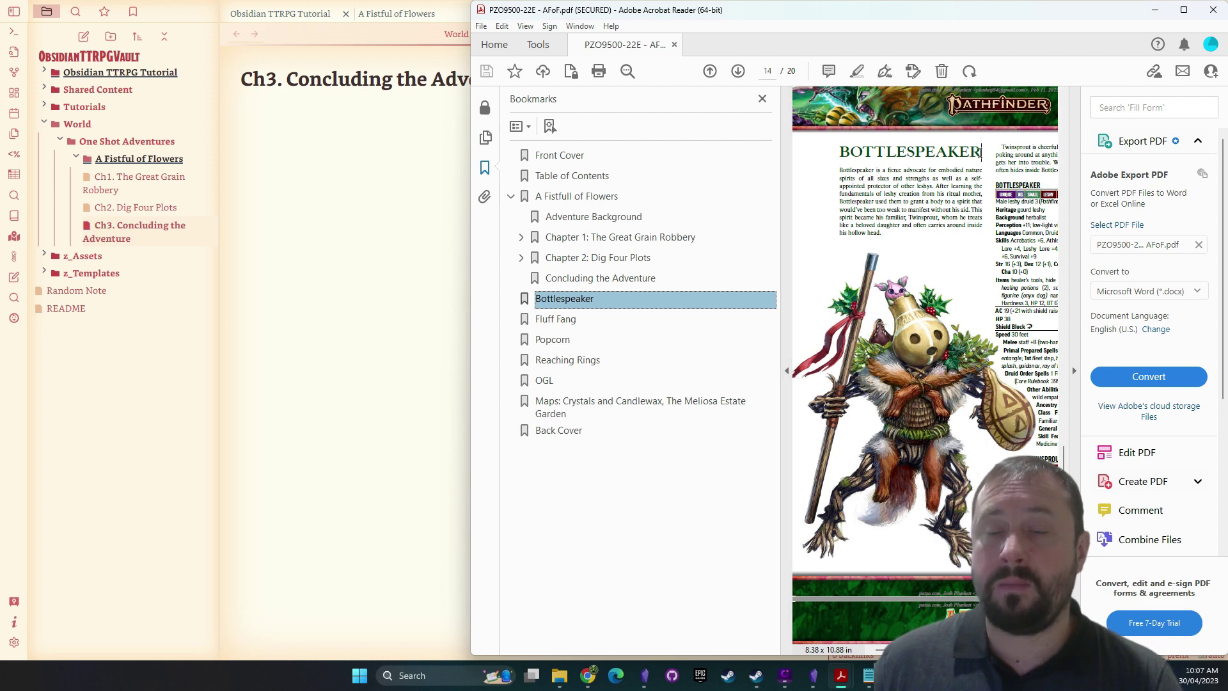
pyautogui.moveTo(981, 152); pyautogui.dragTo(838, 152)
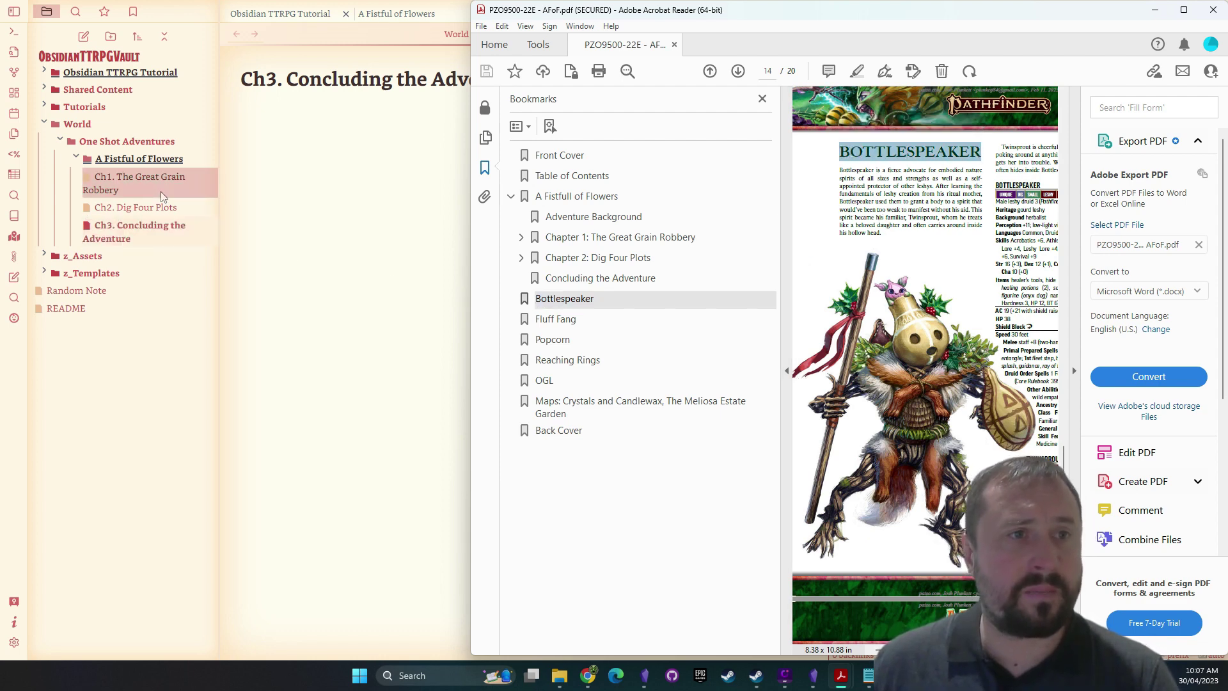
# Switch to Obsidian and create a subfolder named "NPCs" inside the A Fistful of Flowers folder
pyautogui.rightClick(132, 158)
pyautogui.click(178, 185)
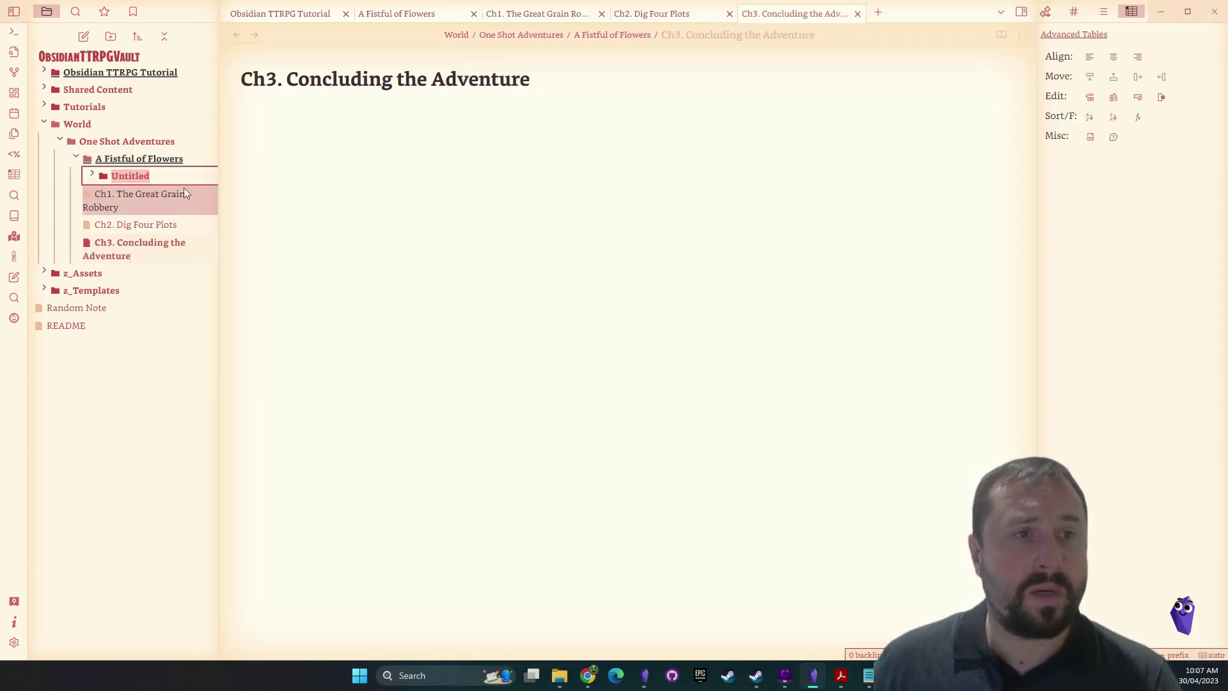
pyautogui.write('NPC')
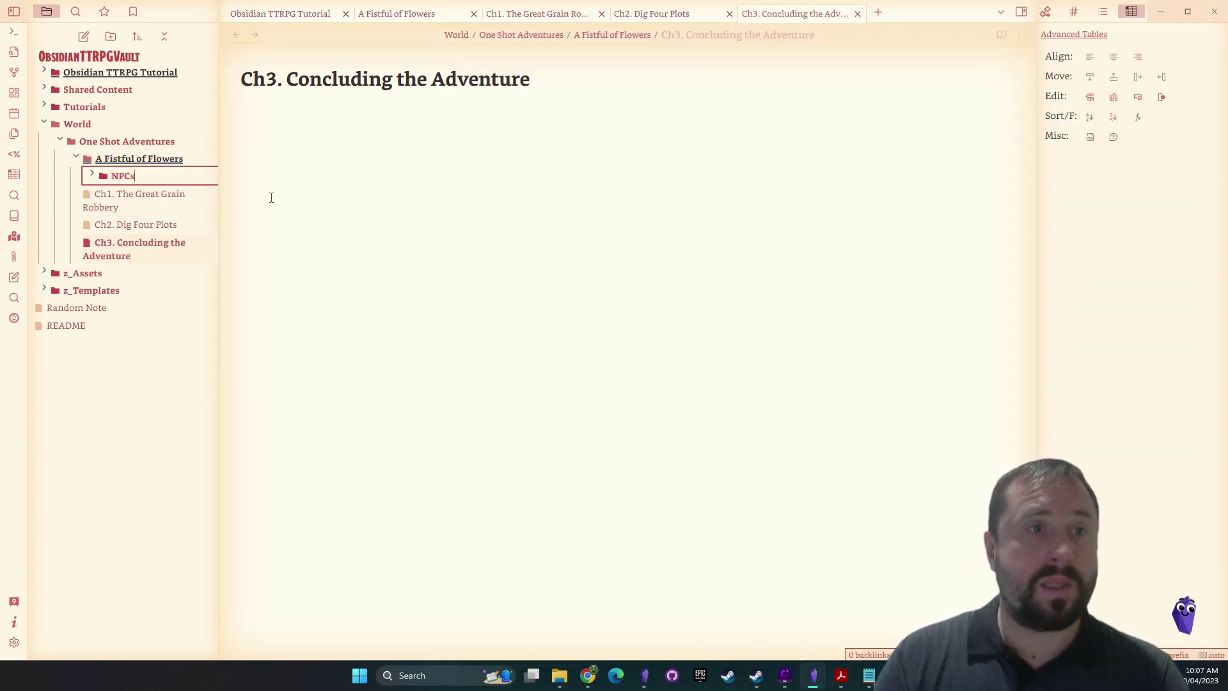
pyautogui.write('s')
pyautogui.press('Return')
# Create a new note in the NPCs folder and paste the copied name "BOTTLESPEAKER" as its title
pyautogui.rightClick(116, 174)
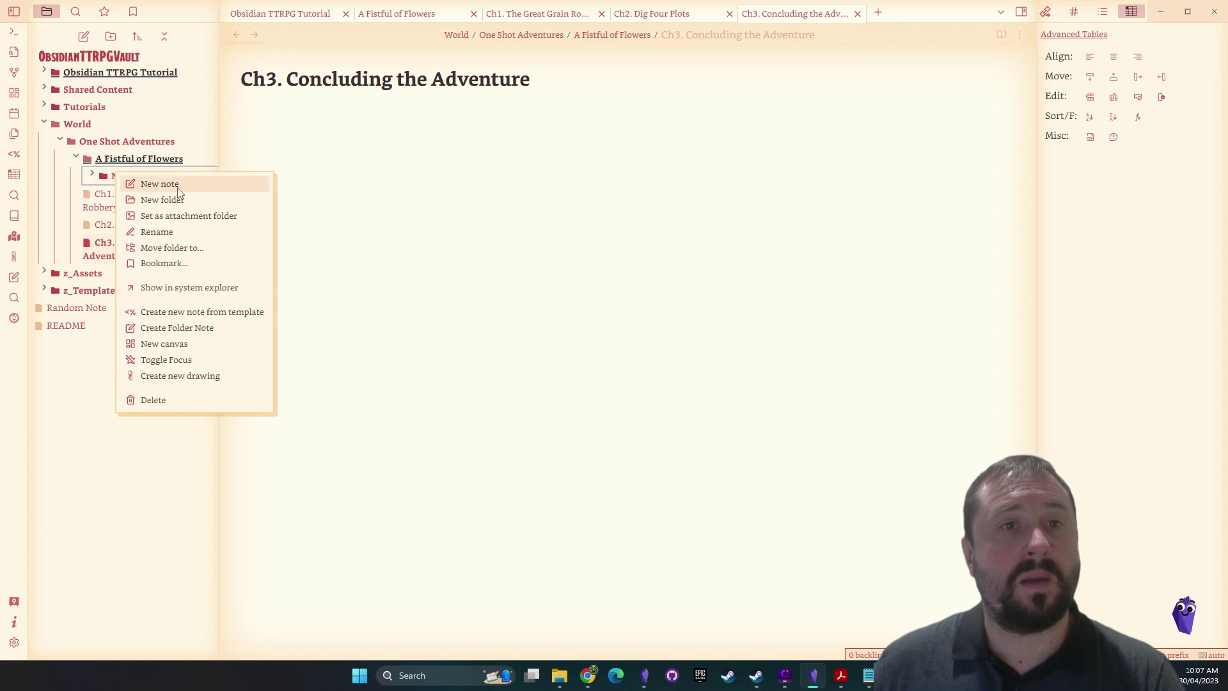
pyautogui.click(178, 185)
pyautogui.write('BOTTLESPEAKER')
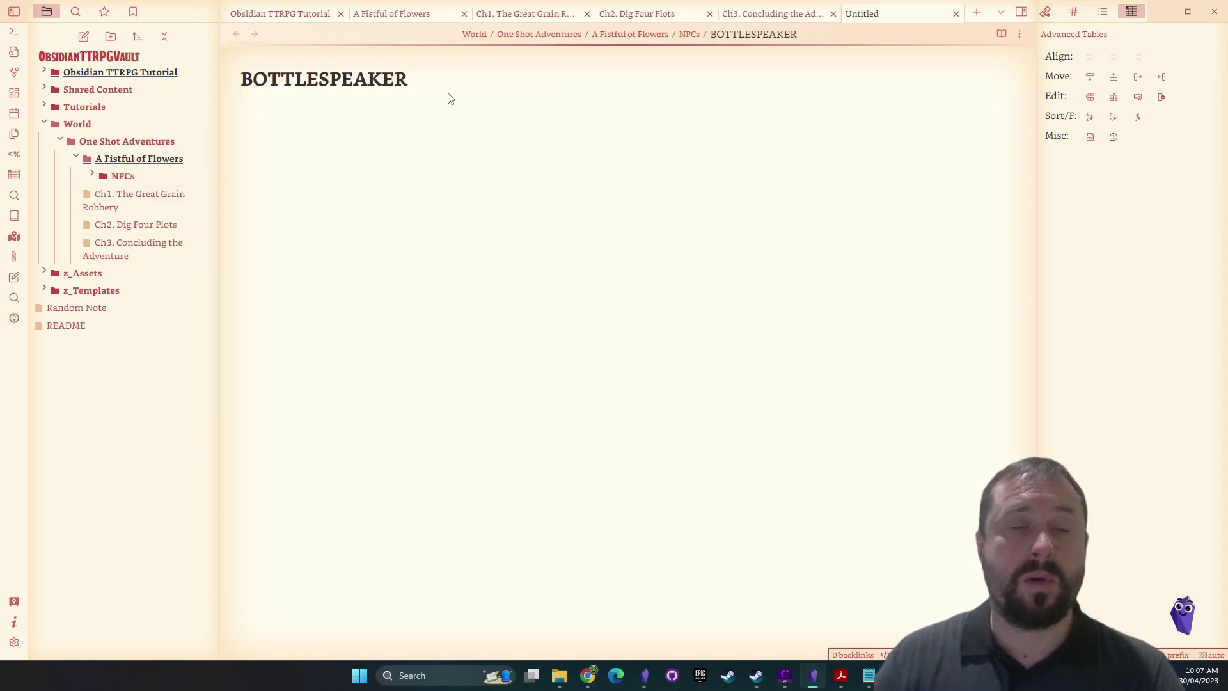
# Replace the new note's all-caps title with "Bottlespeaker"
pyautogui.hotkey('ctrl', 'a')
pyautogui.write('Boot')
pyautogui.press('BackSpace')
pyautogui.press('BackSpace')
pyautogui.write('t')
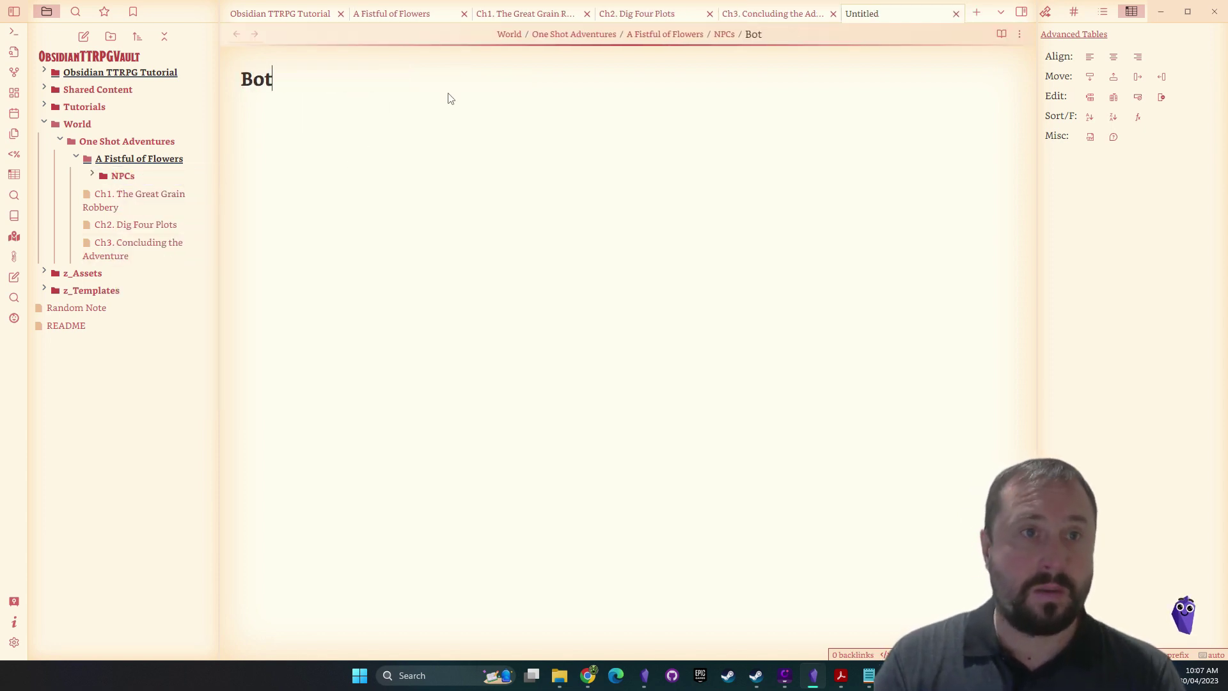
pyautogui.write('tlespeakewr')
pyautogui.press('BackSpace')
pyautogui.press('BackSpace')
pyautogui.write('r')
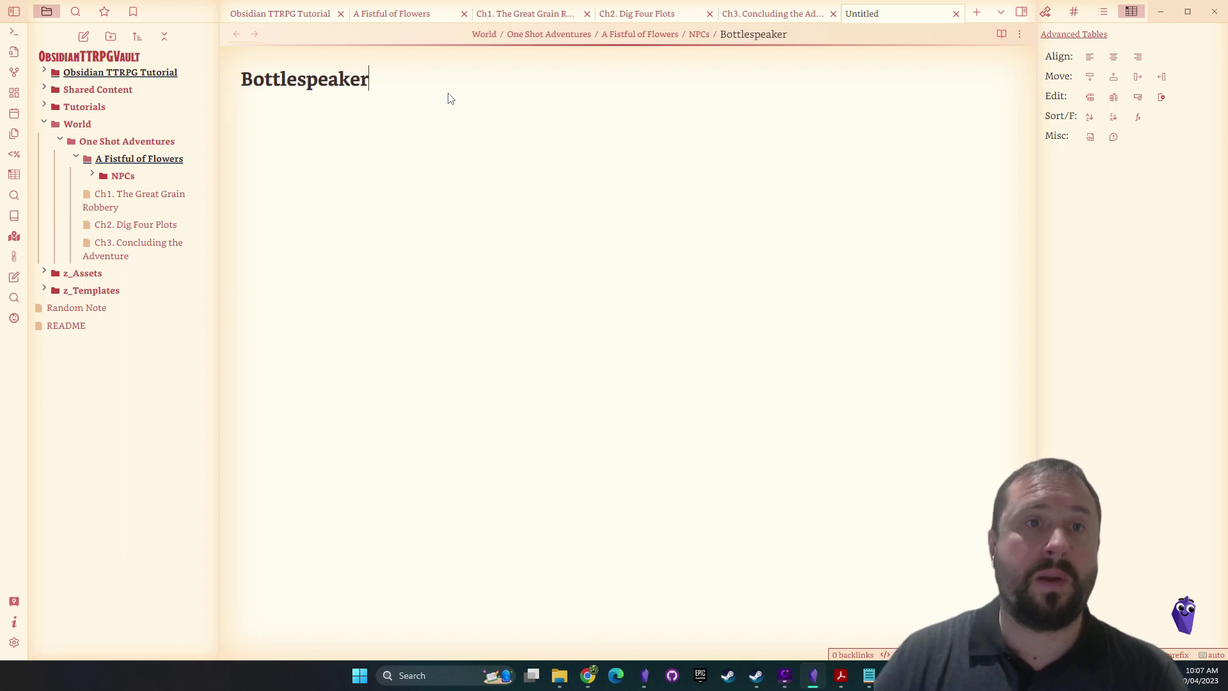
pyautogui.press('Return')
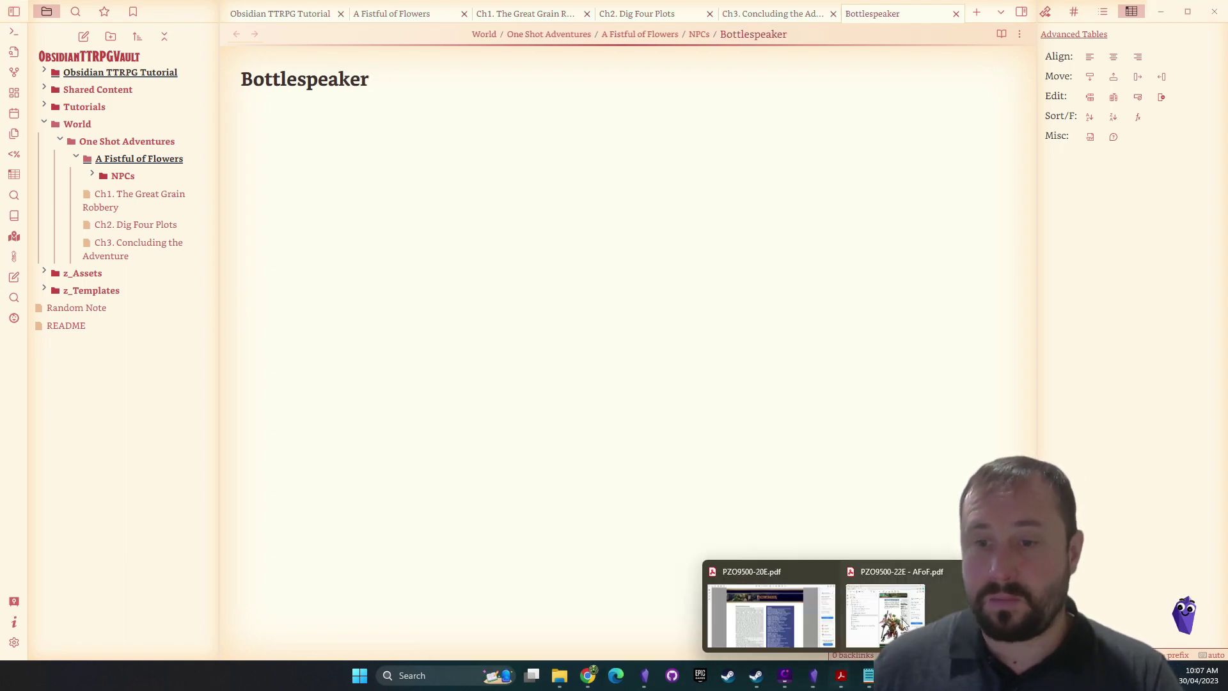
# Go to the "Fluff Fang" bookmark in the adventure PDF and create a note titled "Fluff Fang" in Obsidian's NPCs folder
pyautogui.click(903, 624)
pyautogui.click(556, 321)
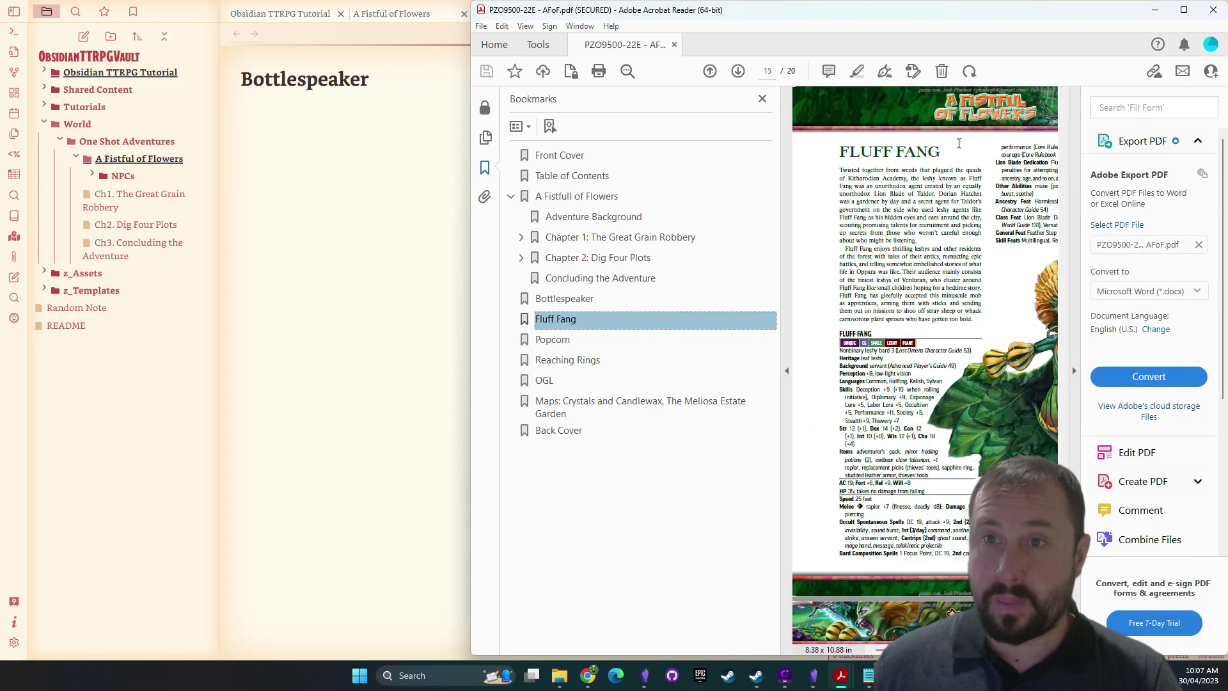
pyautogui.click(339, 168)
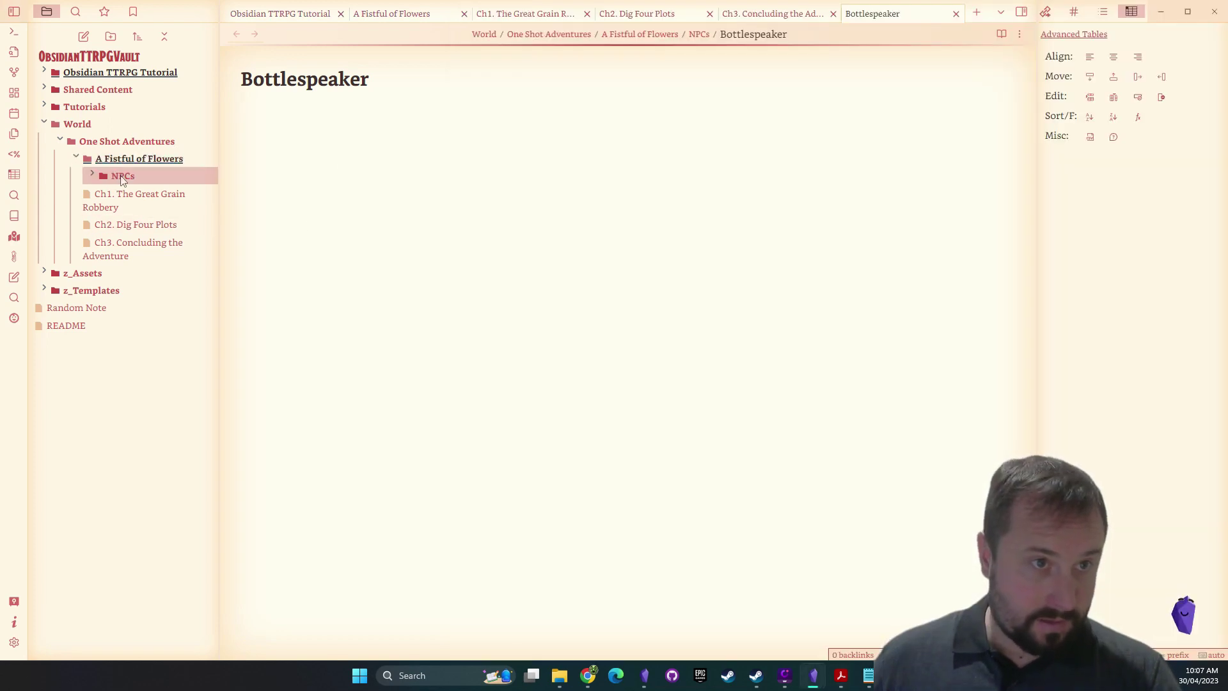
pyautogui.rightClick(144, 176)
pyautogui.click(167, 188)
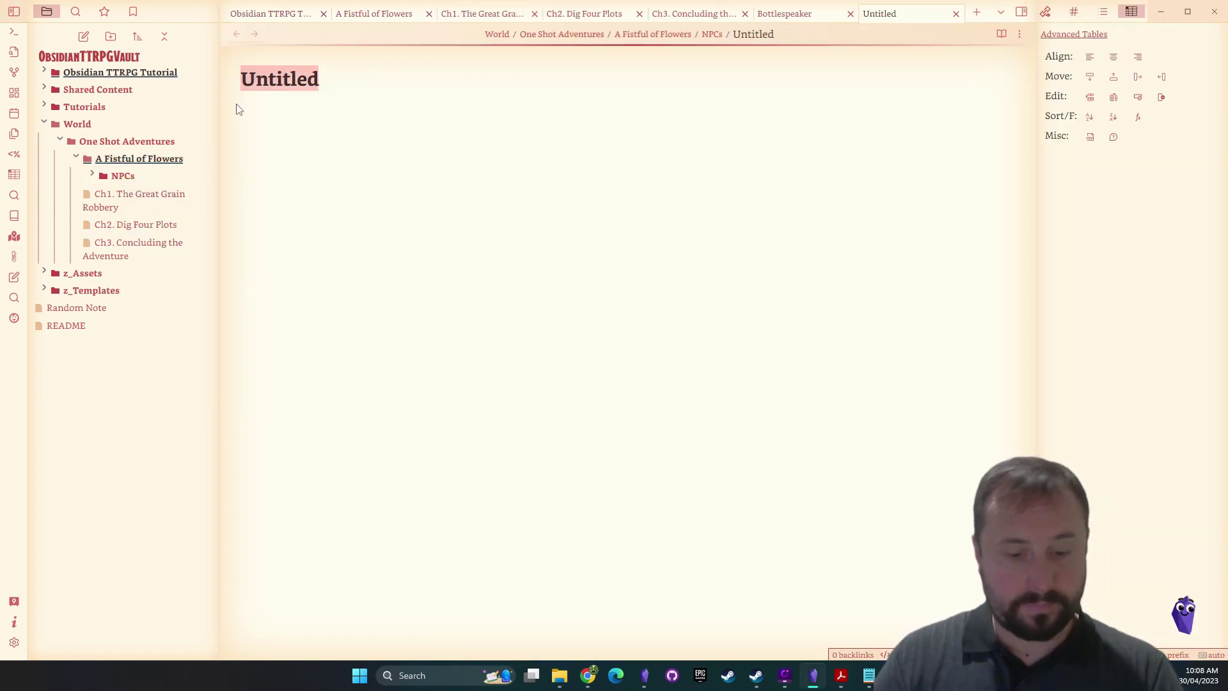
pyautogui.write('Fluff Fang')
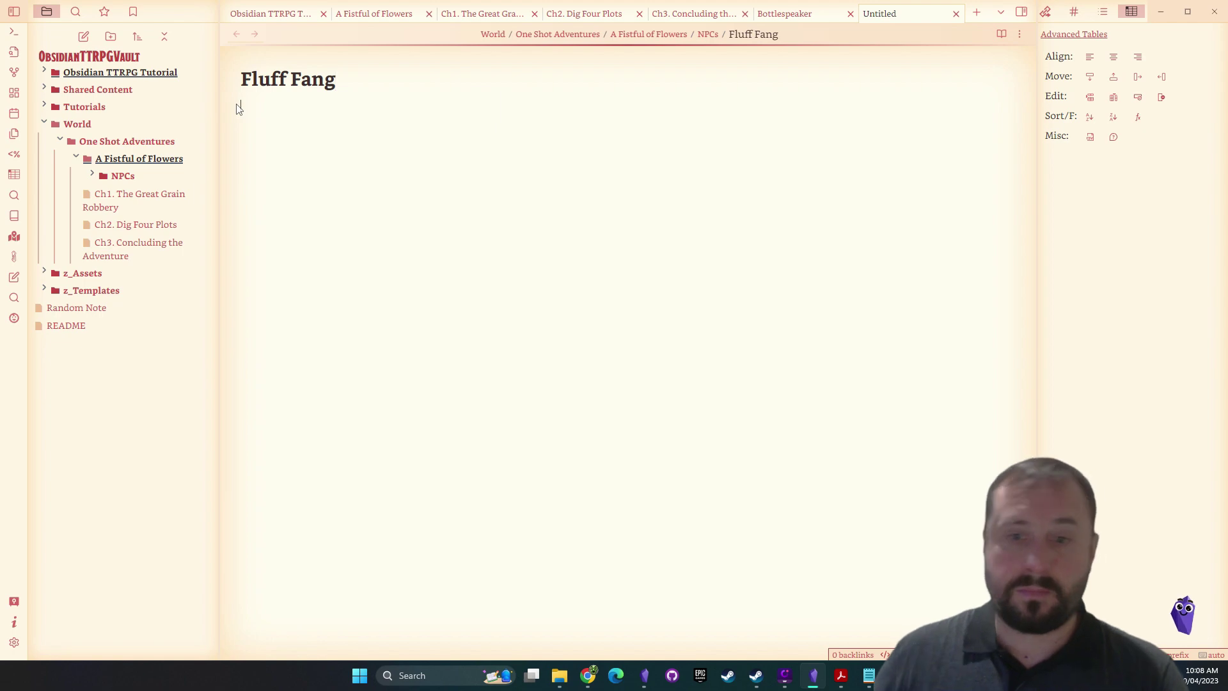
# Go to the "Popcorn" bookmark in the adventure PDF and create a note titled "Popcorn" in Obsidian's NPCs folder
pyautogui.click(876, 563)
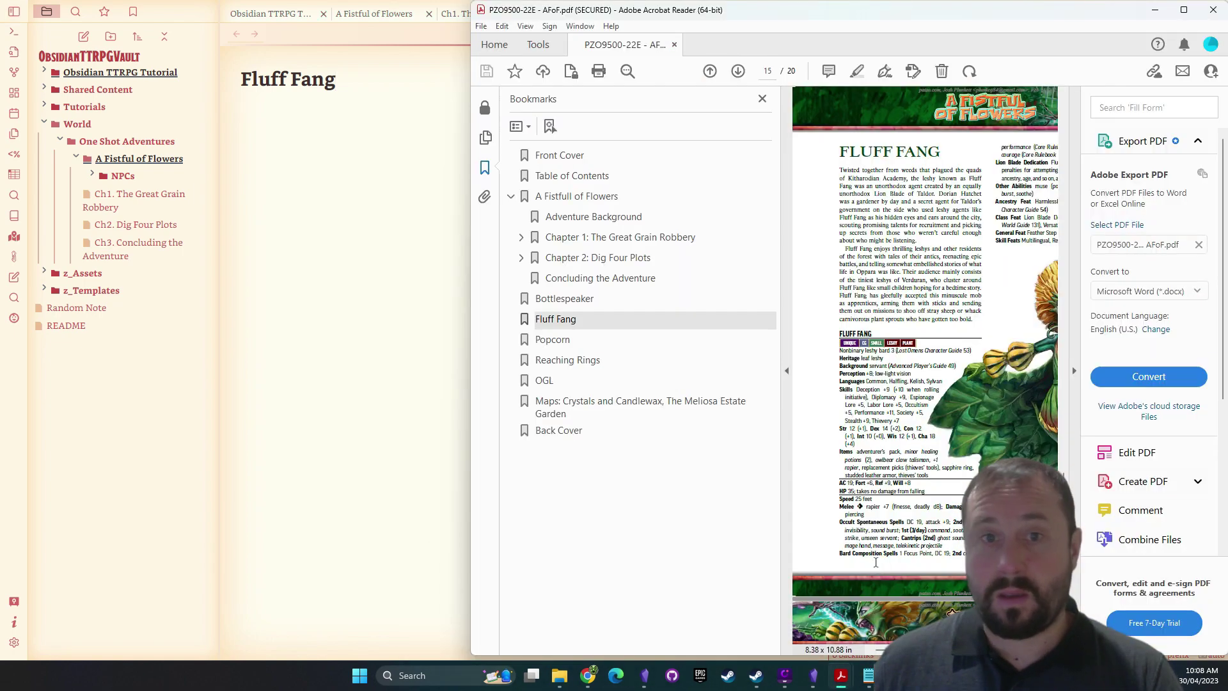
pyautogui.click(554, 339)
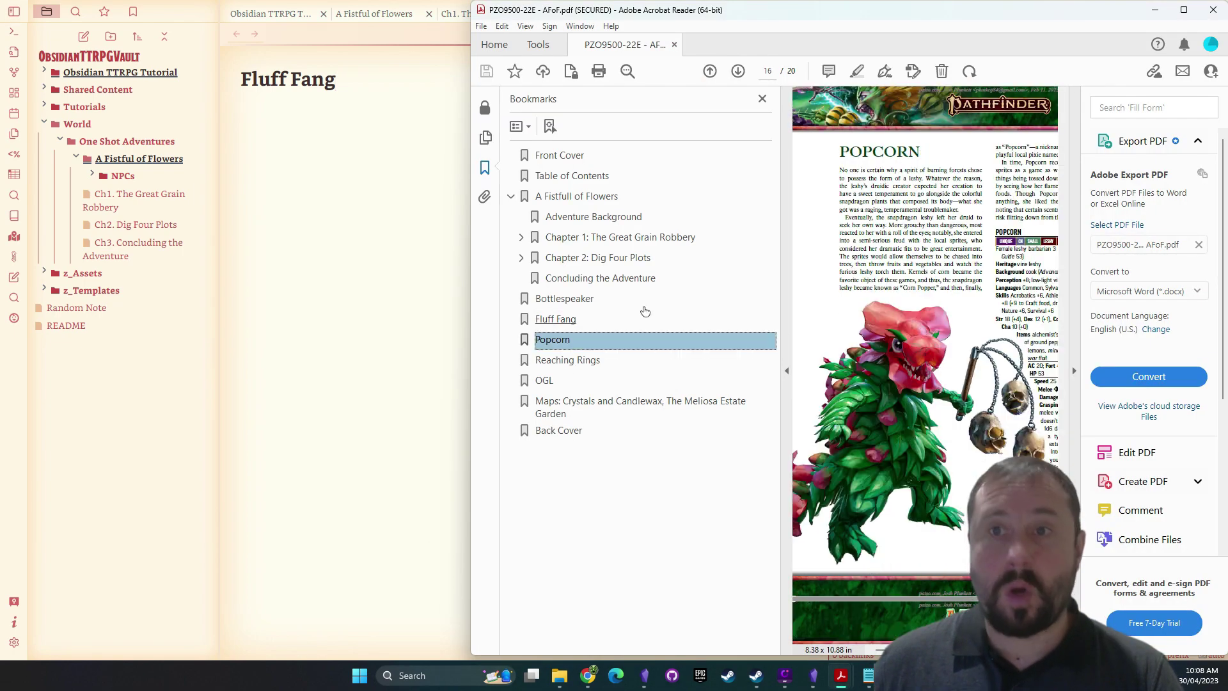
pyautogui.click(268, 259)
pyautogui.rightClick(169, 188)
pyautogui.click(159, 194)
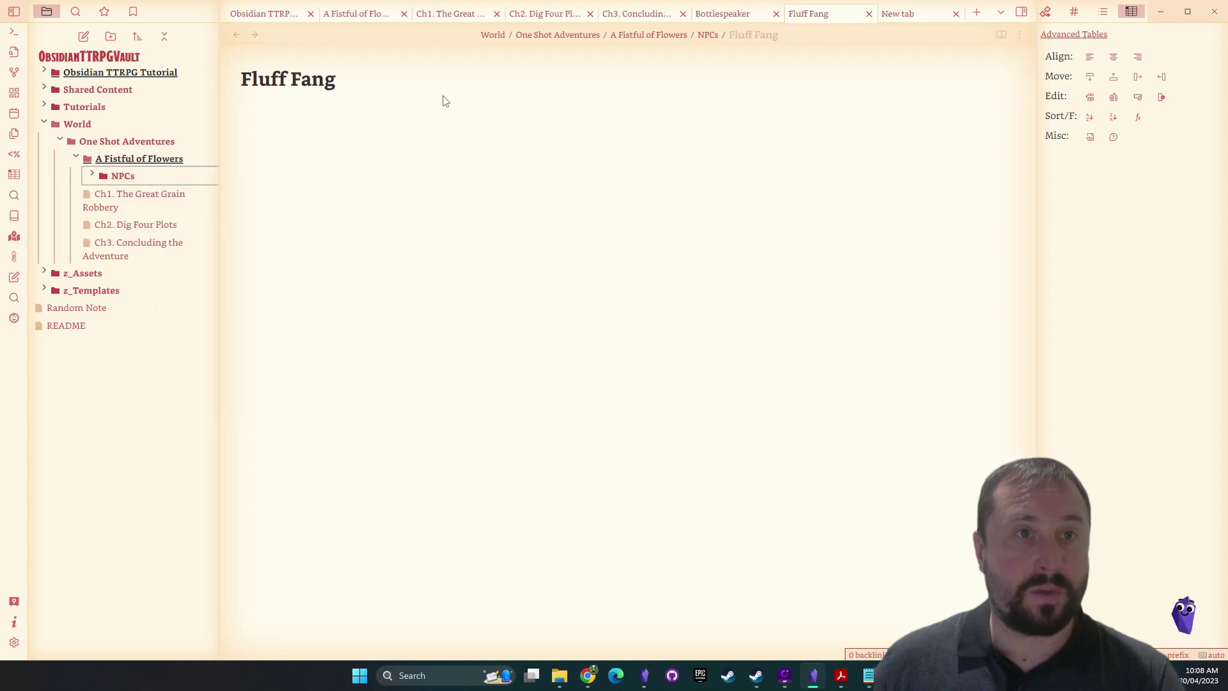
pyautogui.write('Pop')
pyautogui.write('corn')
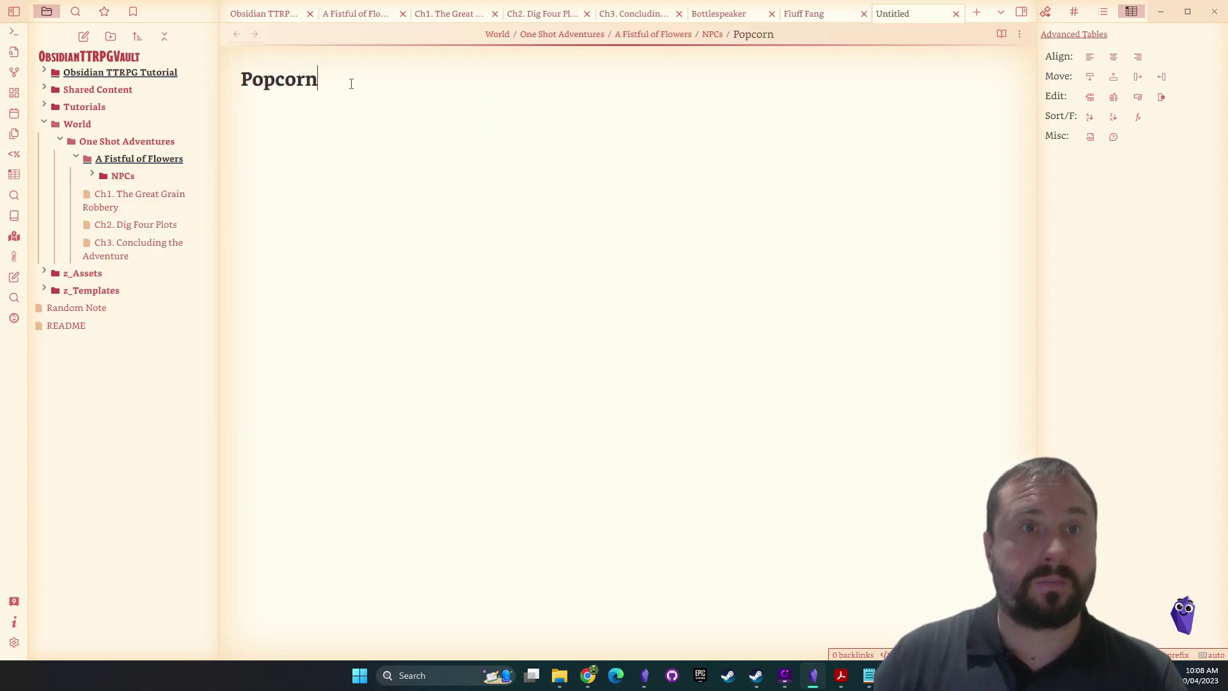
pyautogui.press('Return')
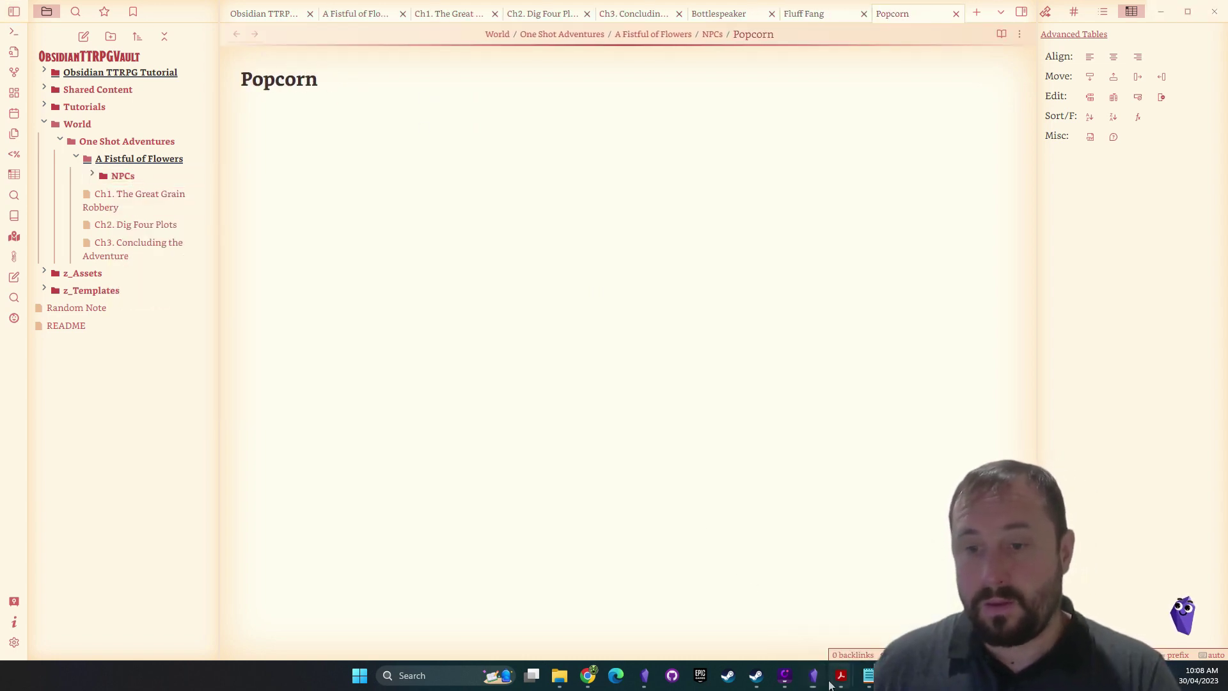
# Go to the "Reaching Rings" bookmark in the adventure PDF and create a note titled "Reaching Rings" in Obsidian's NPCs folder
pyautogui.moveTo(841, 675)
pyautogui.click(890, 607)
pyautogui.click(556, 362)
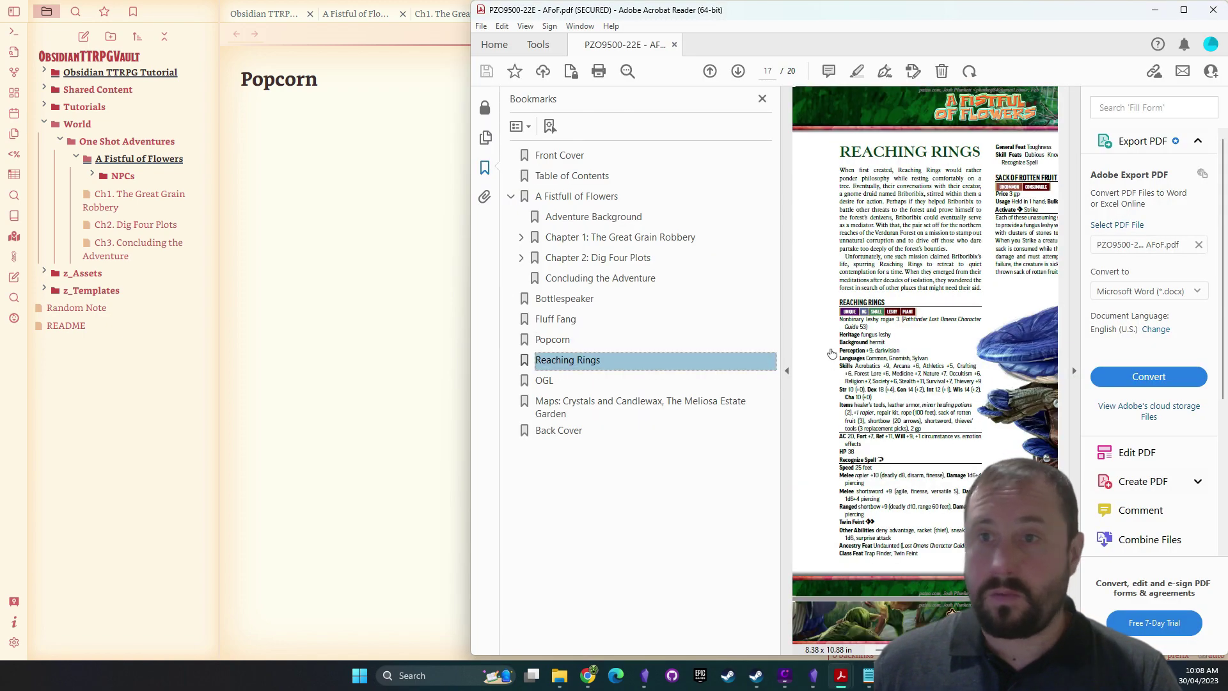
pyautogui.click(411, 282)
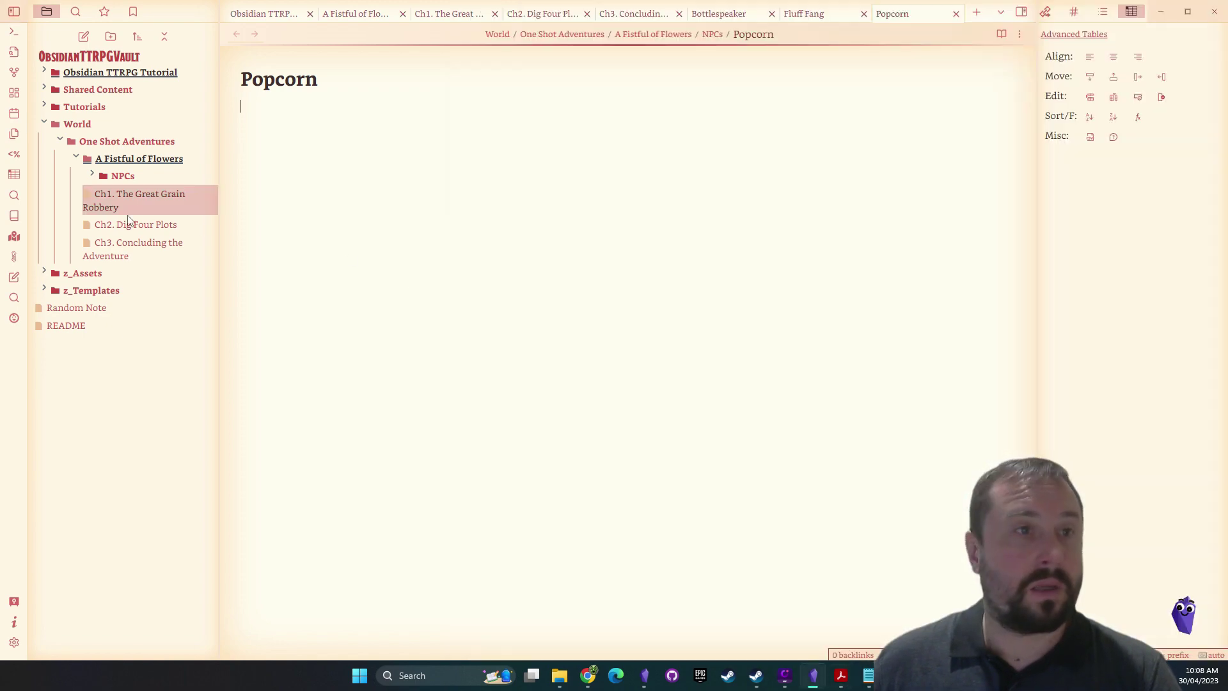
pyautogui.rightClick(129, 159)
pyautogui.rightClick(117, 174)
pyautogui.press('Escape')
pyautogui.hotkey('ctrl', 'n')
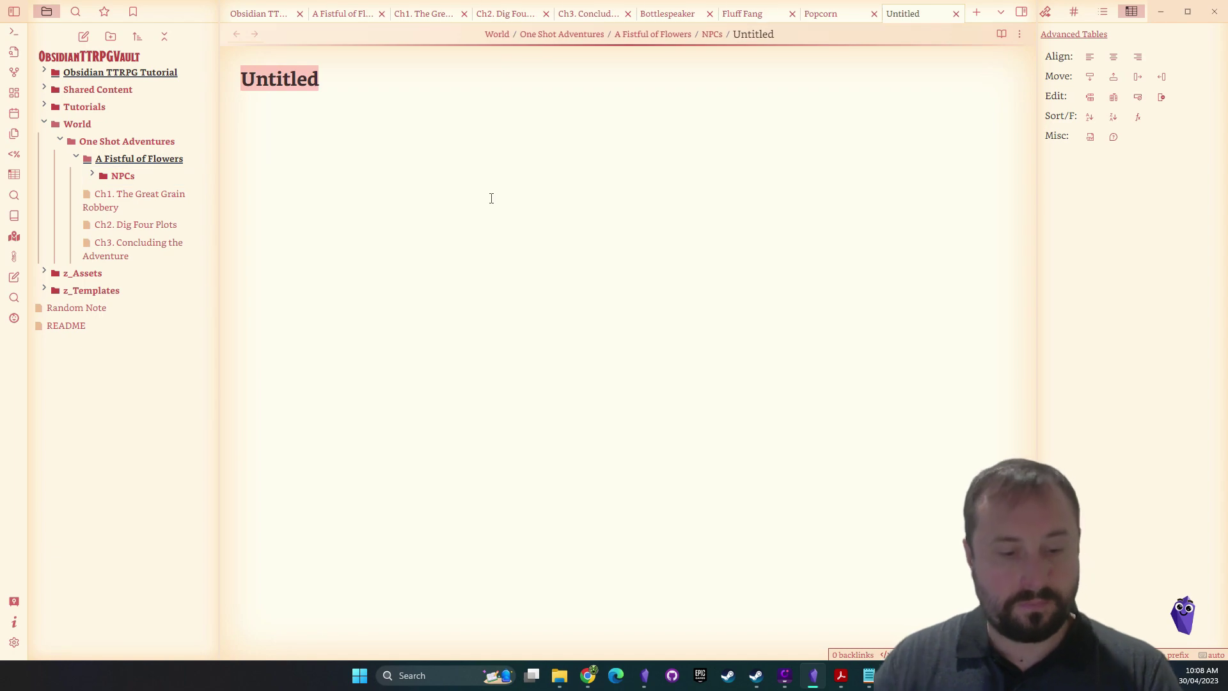
pyautogui.write('Reaching Rings')
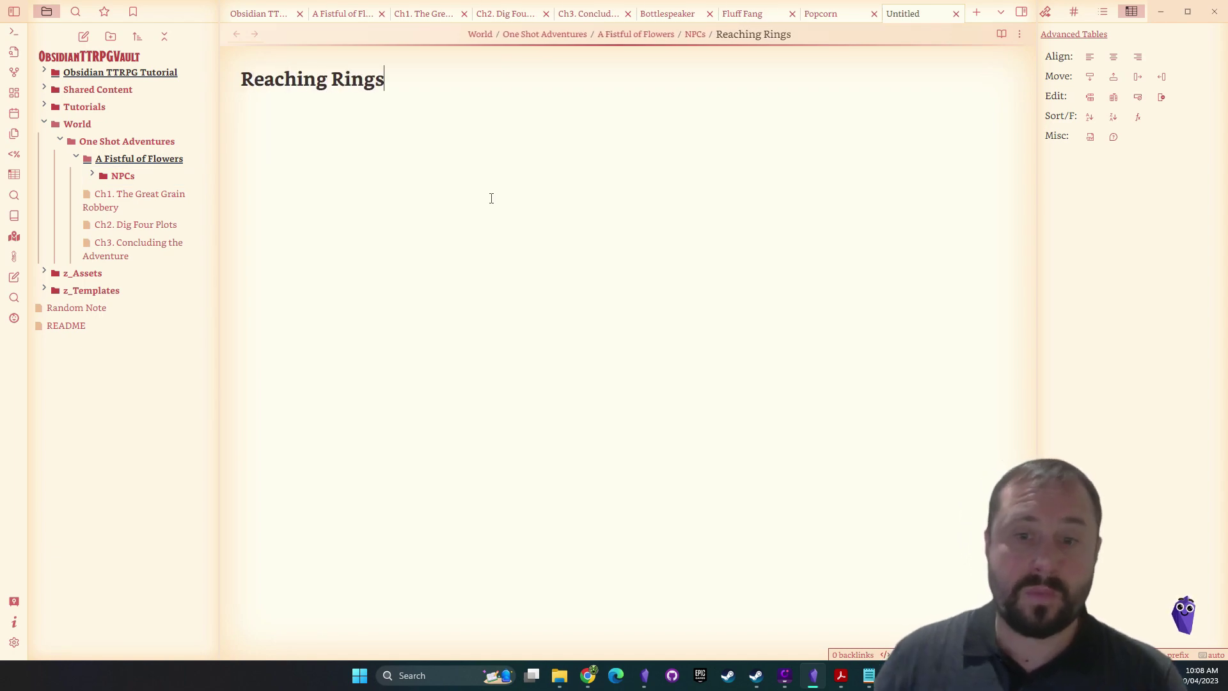
# Examine the subsections bookmarked under Chapter 1 and Chapter 2 in the adventure PDF, including Party Crashers, and return to Obsidian
pyautogui.moveTo(840, 675)
pyautogui.click(885, 595)
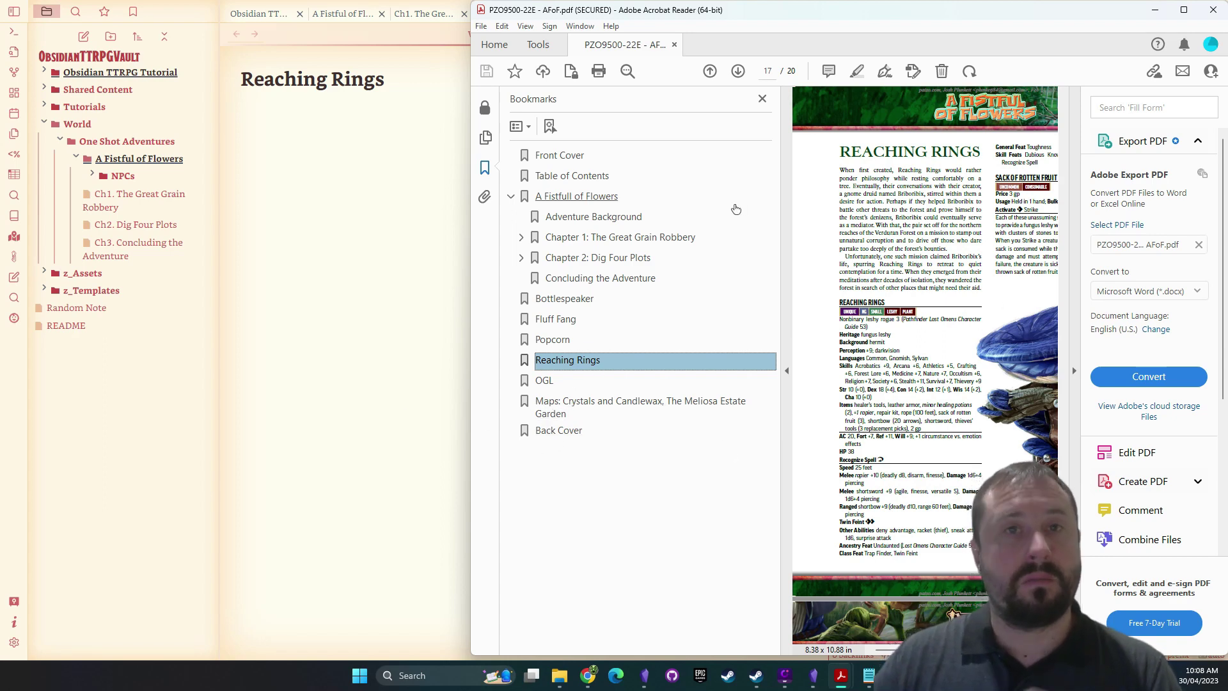
pyautogui.click(521, 257)
pyautogui.click(583, 280)
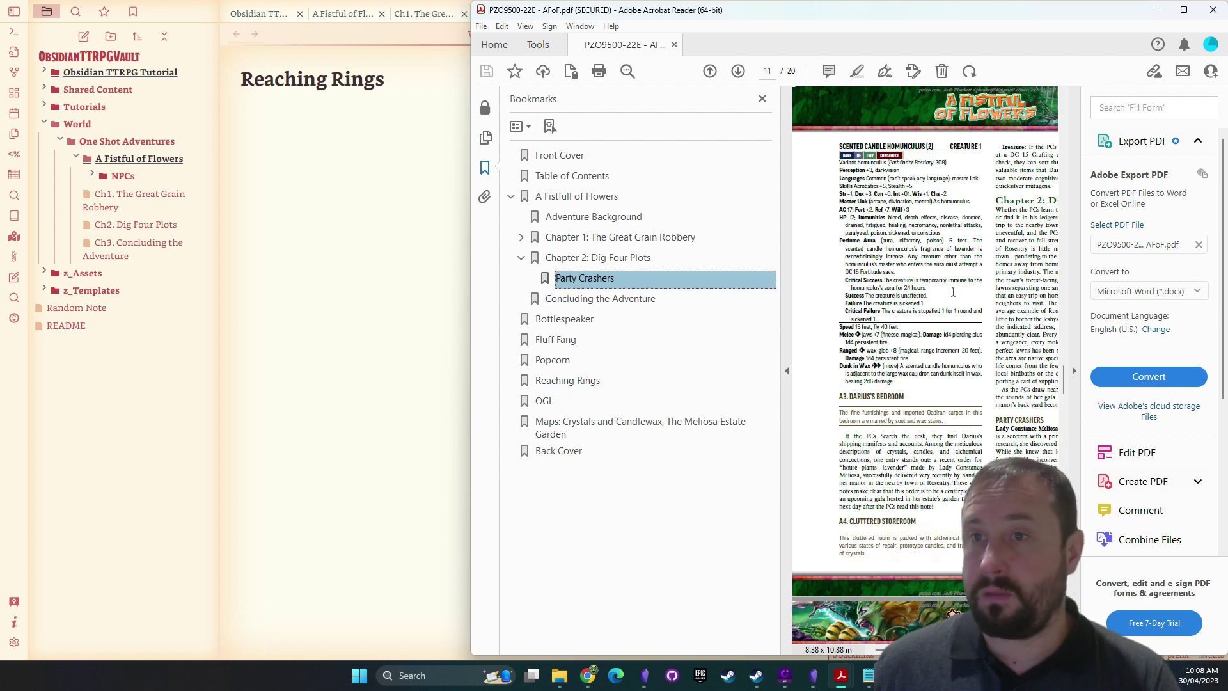
pyautogui.click(521, 237)
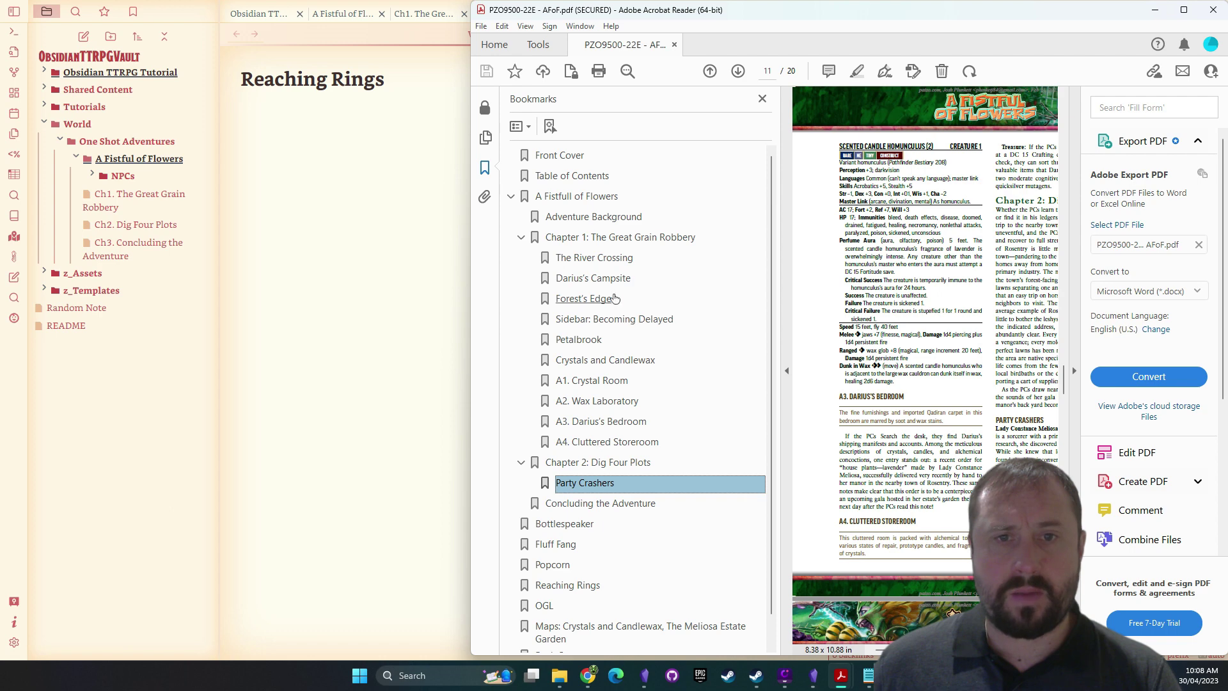
pyautogui.click(395, 288)
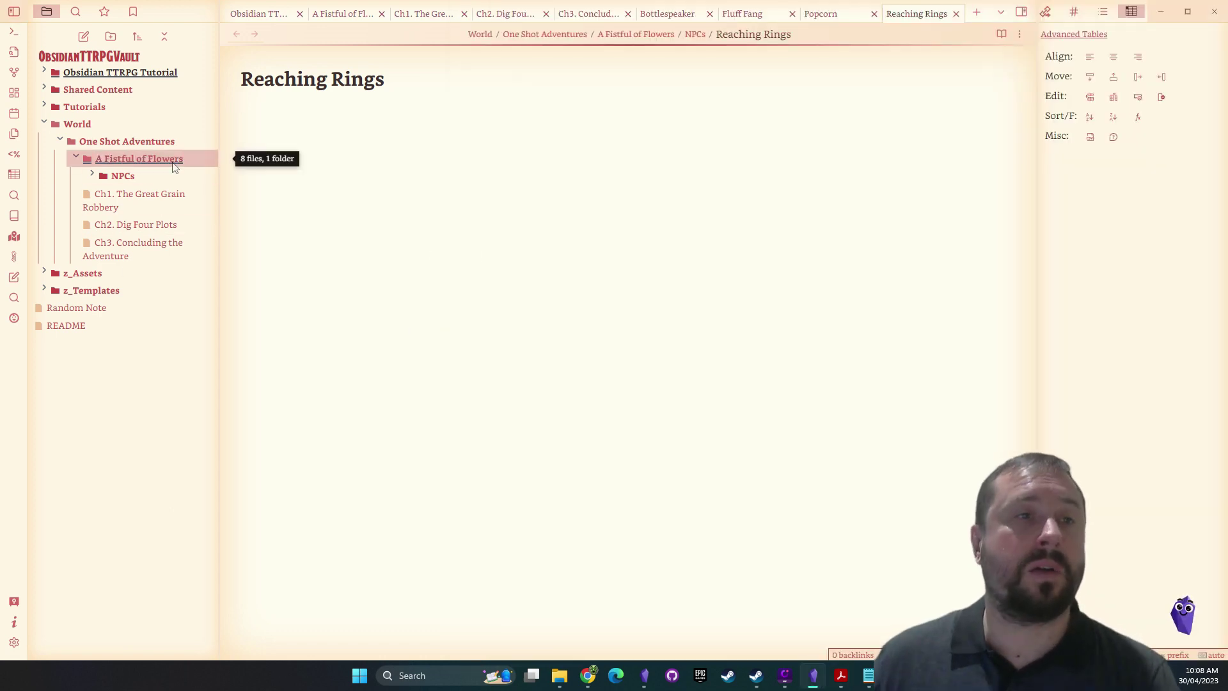
# Delete the "ccard" folder_brief_live code block from the A Fistful of Flowers overview note and show the note in reading view
pyautogui.click(113, 164)
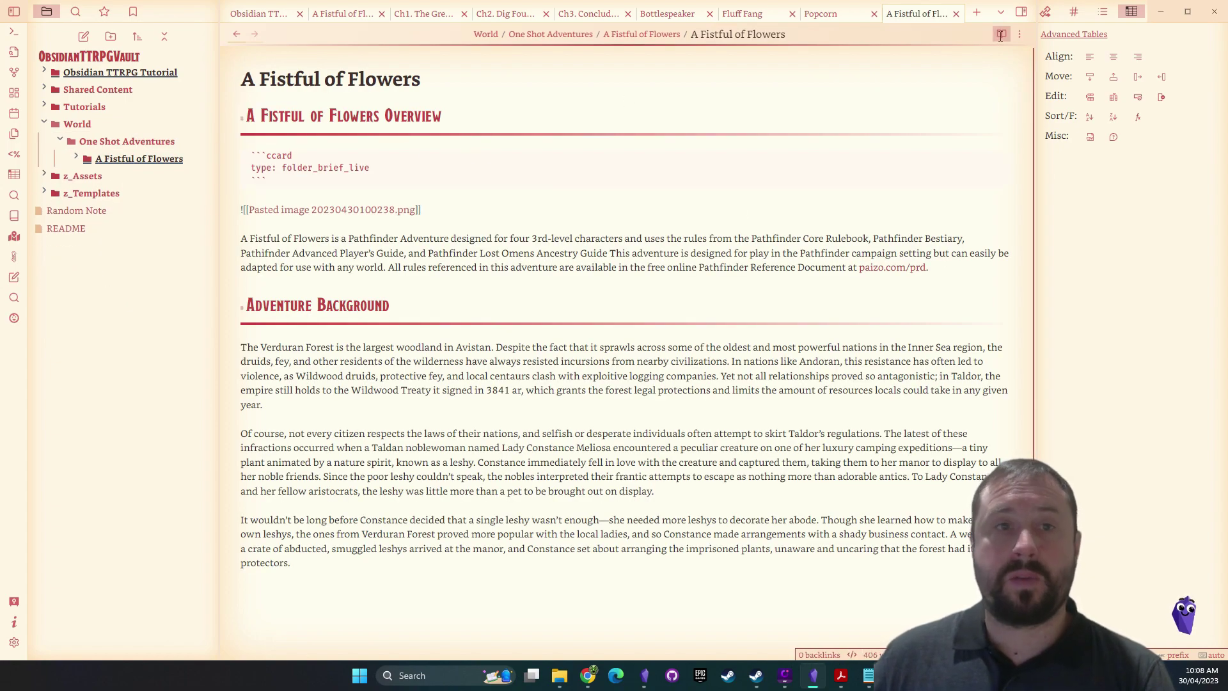
pyautogui.scroll(-5, 660, 424)
pyautogui.scroll(5, 671, 425)
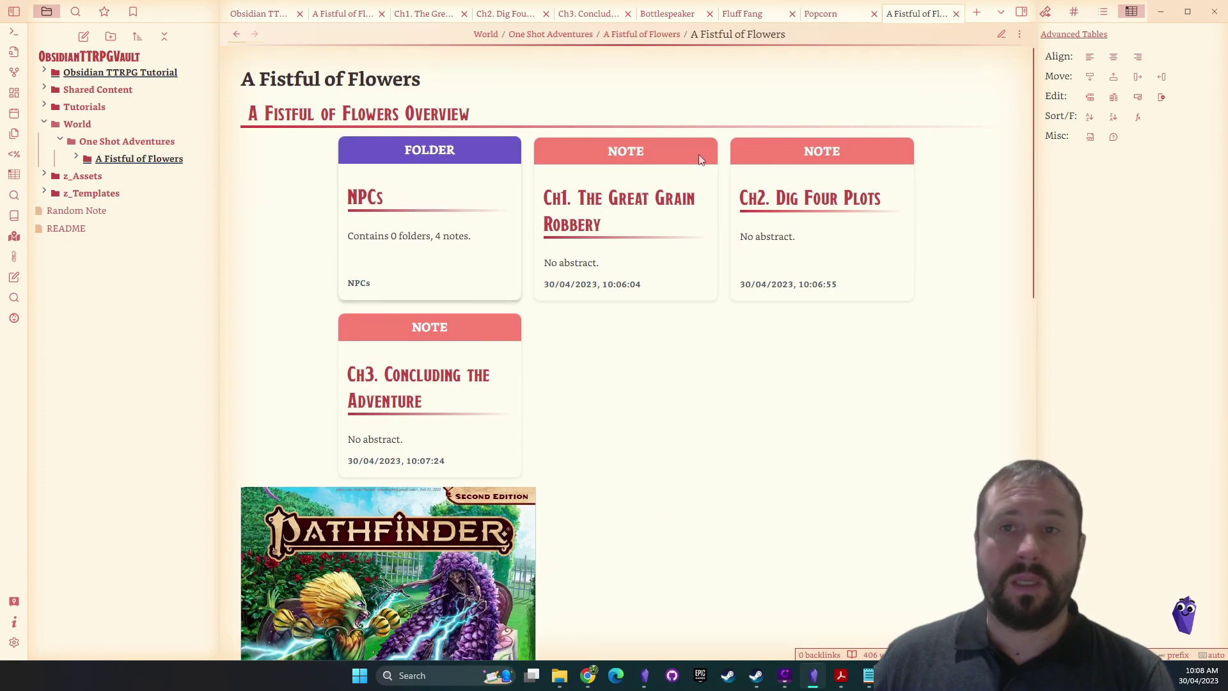
pyautogui.click(1001, 34)
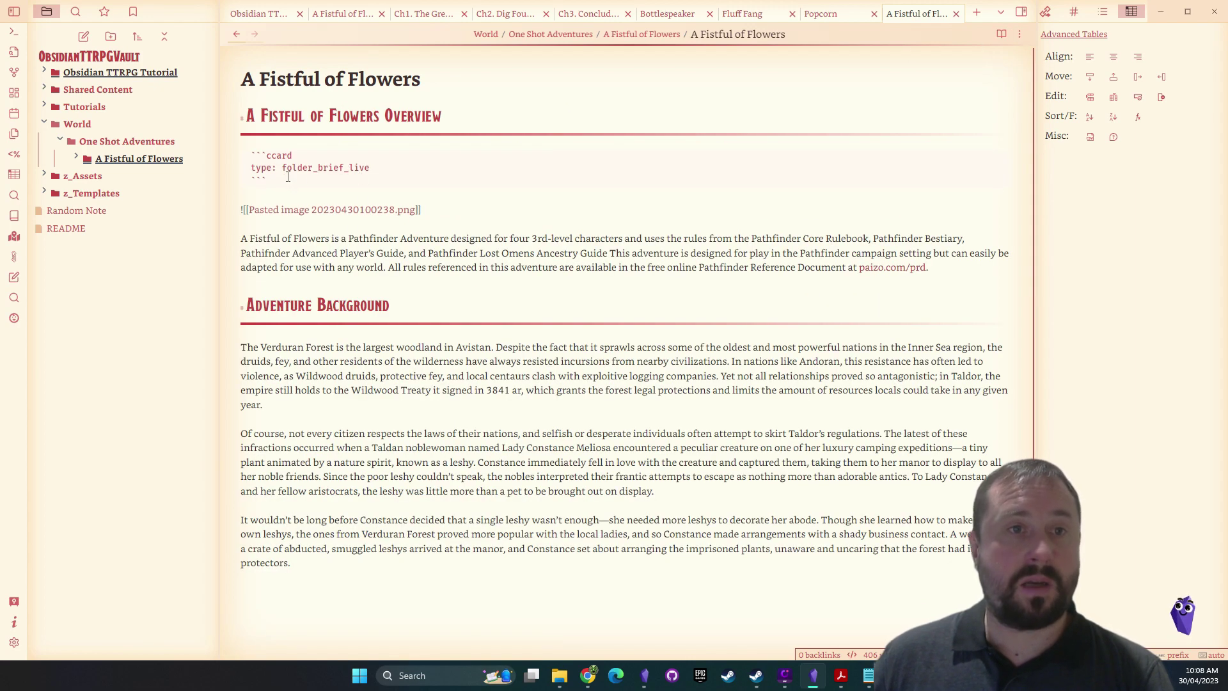
pyautogui.moveTo(287, 177); pyautogui.dragTo(240, 154)
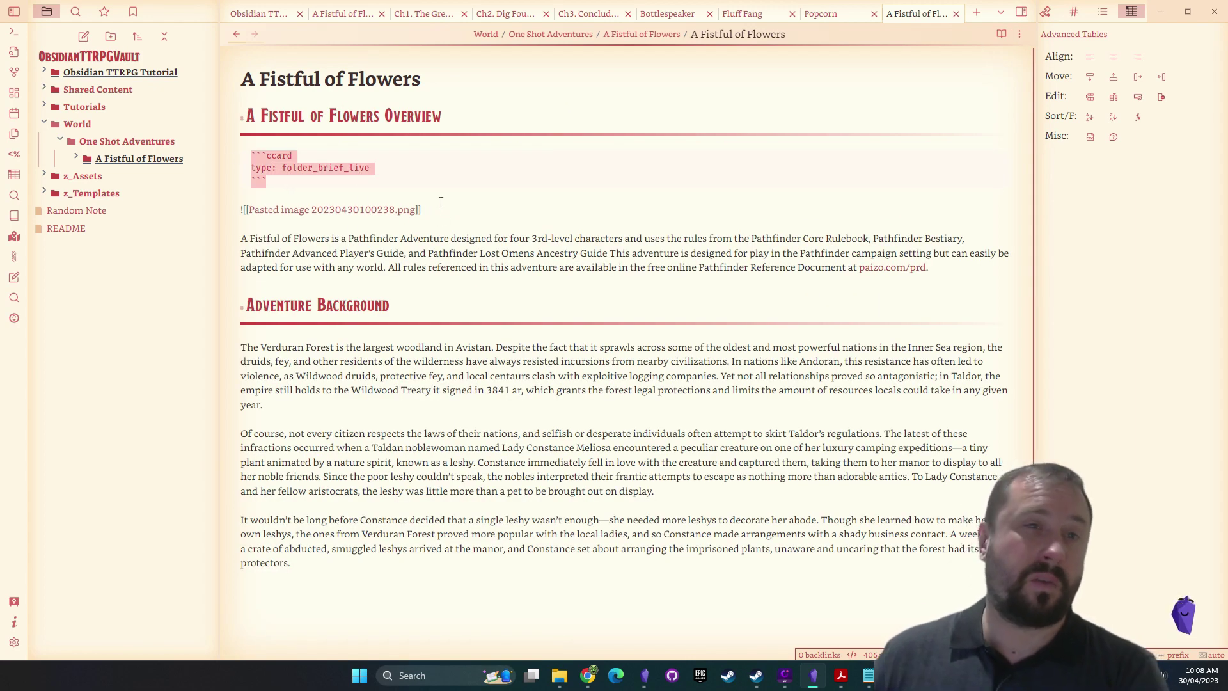
pyautogui.press('BackSpace')
pyautogui.press('BackSpace')
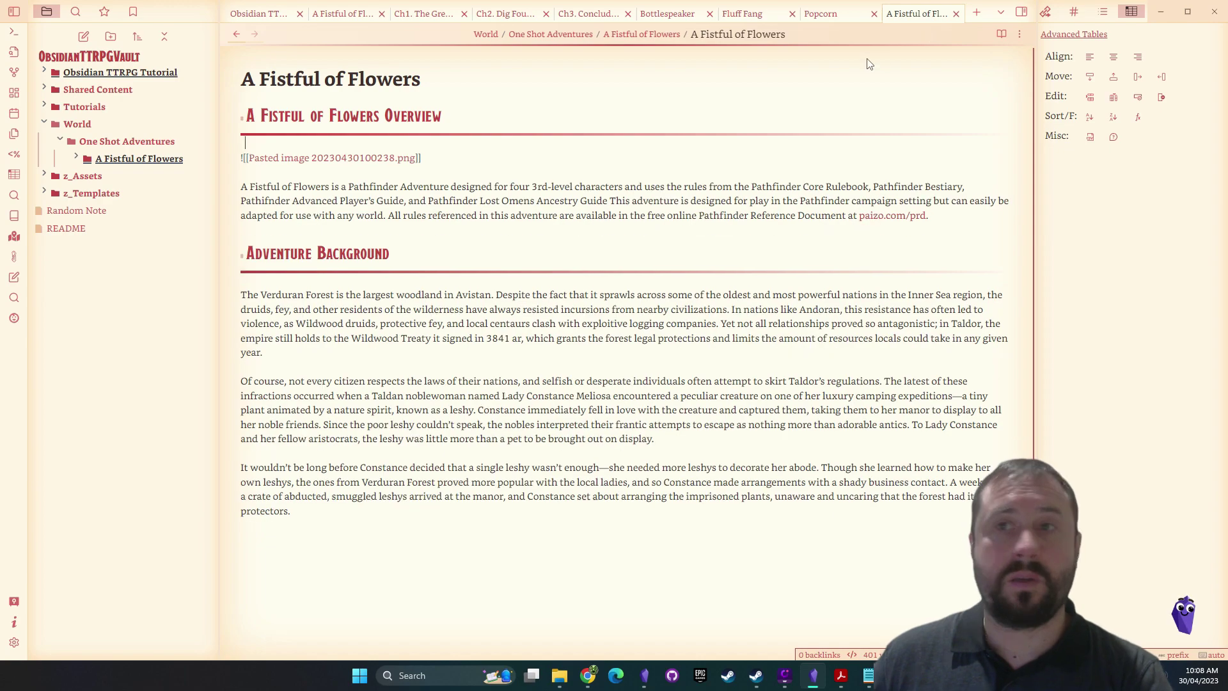
pyautogui.click(1000, 34)
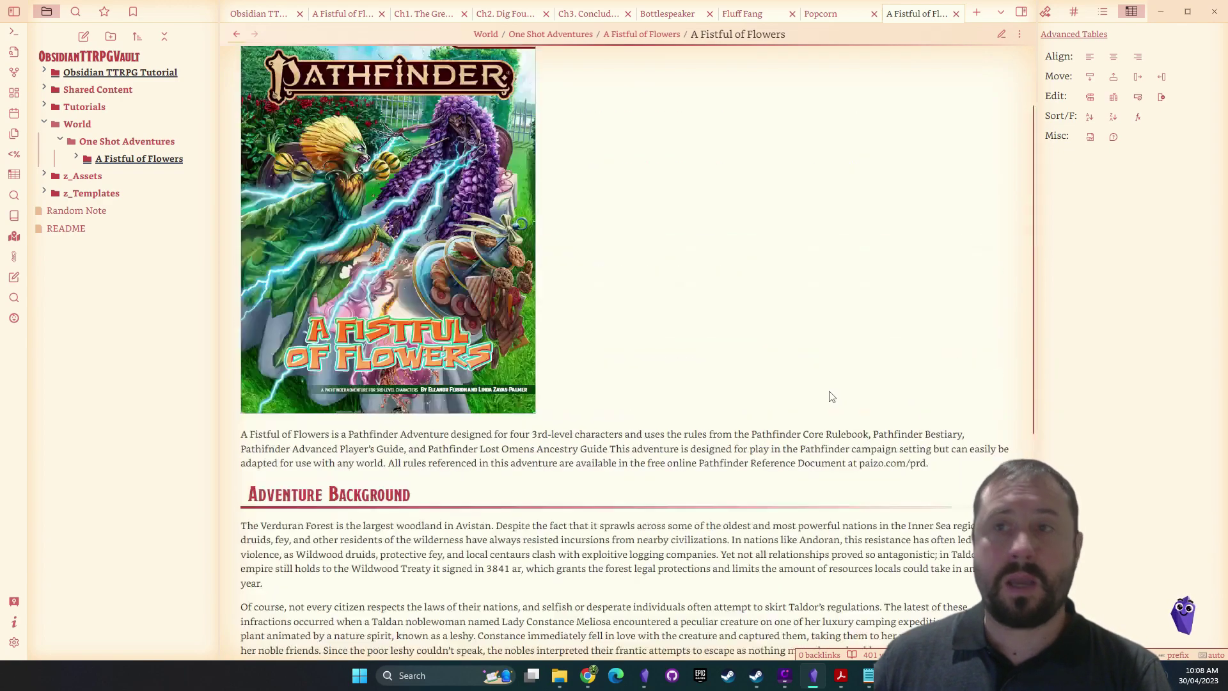
# Align the cover image to the right by adding "|right" to its embed link, and check the note in reading view
pyautogui.click(1001, 34)
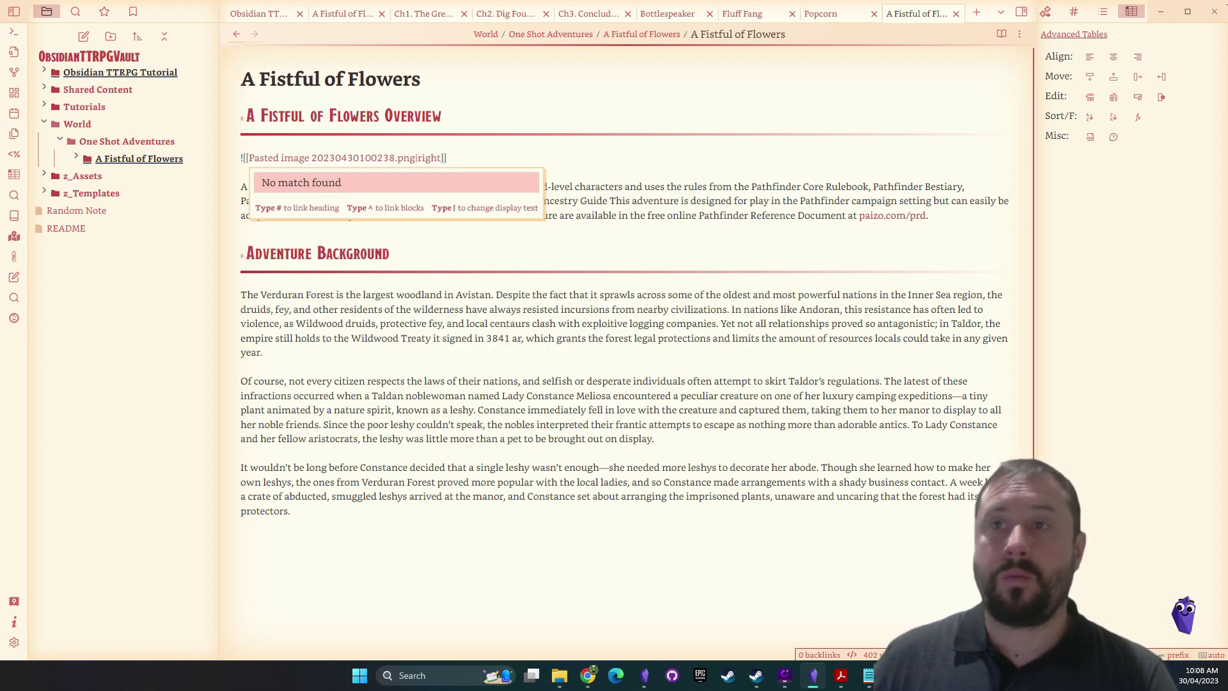
pyautogui.click(1001, 34)
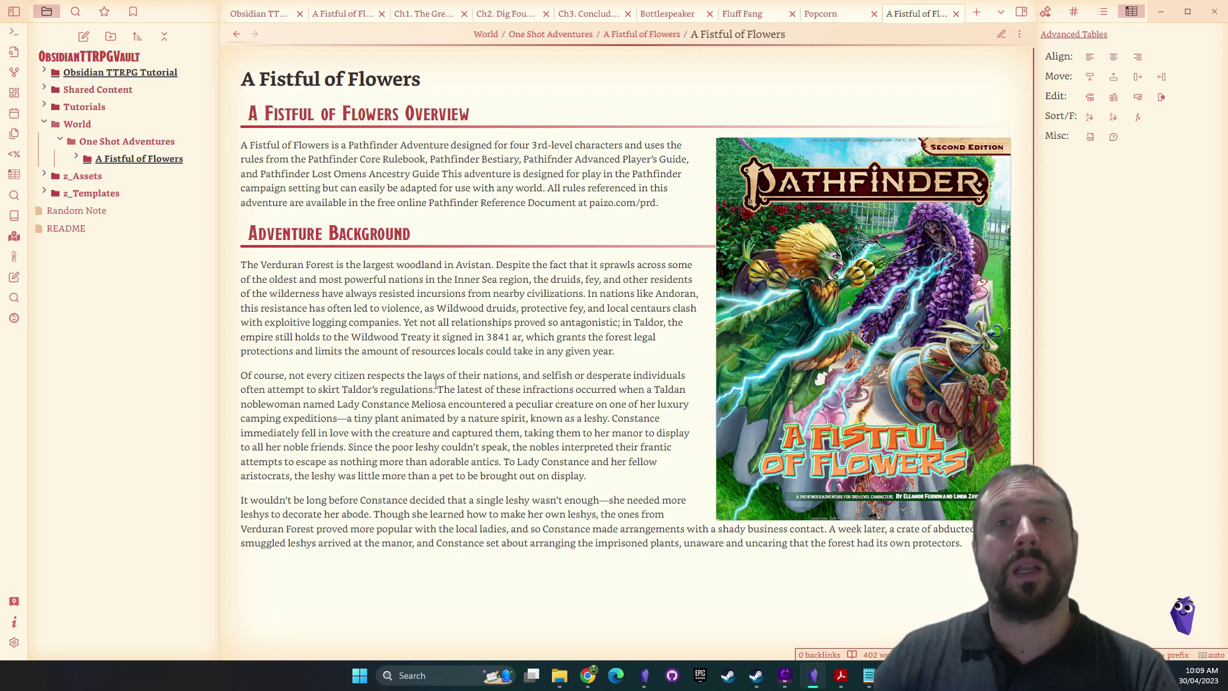
pyautogui.click(1001, 34)
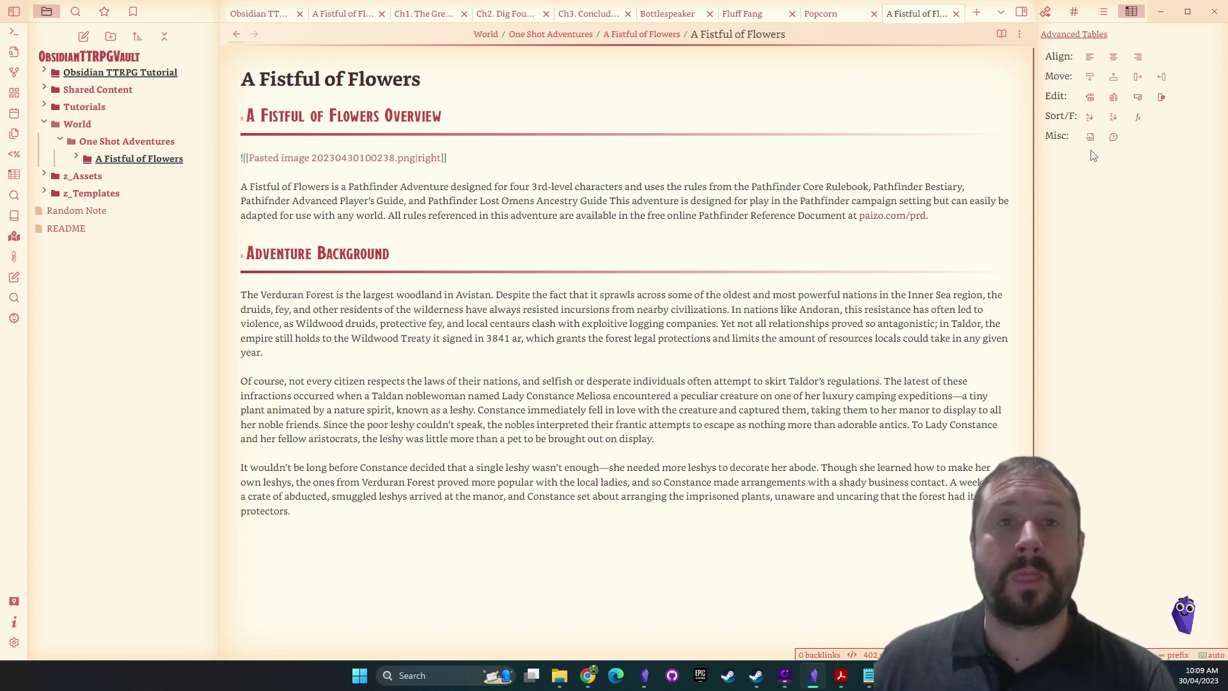
pyautogui.click(1002, 33)
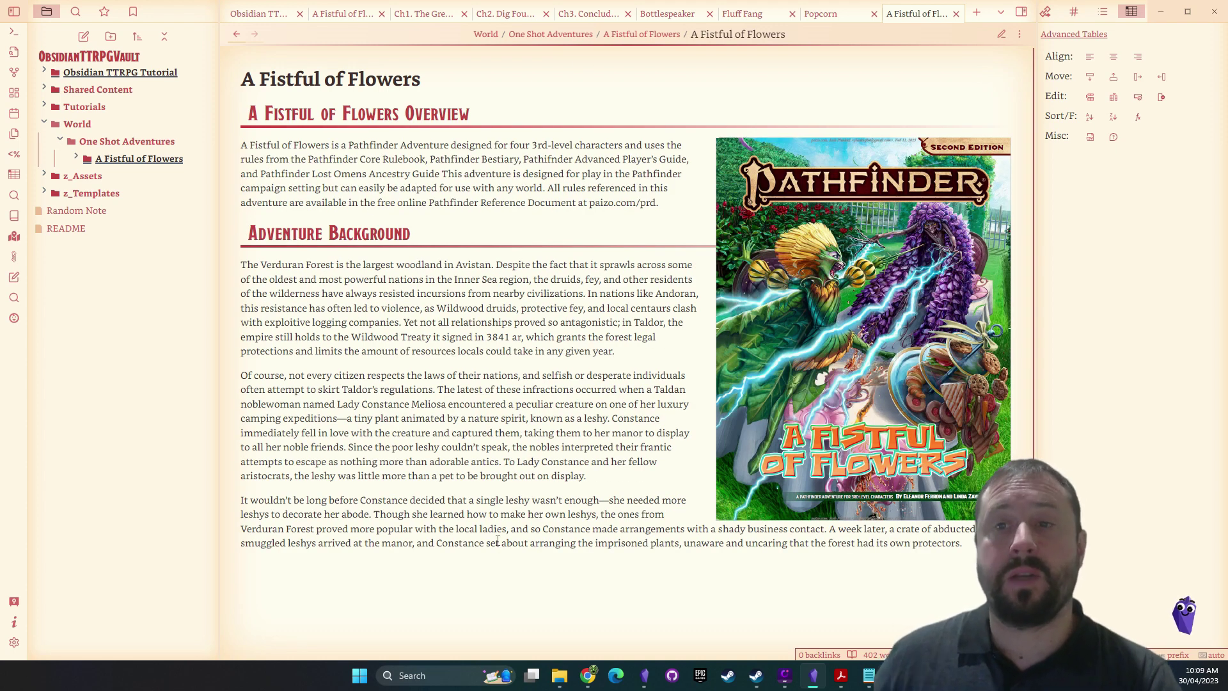
pyautogui.scroll(-1, 521, 329)
pyautogui.scroll(1, 530, 381)
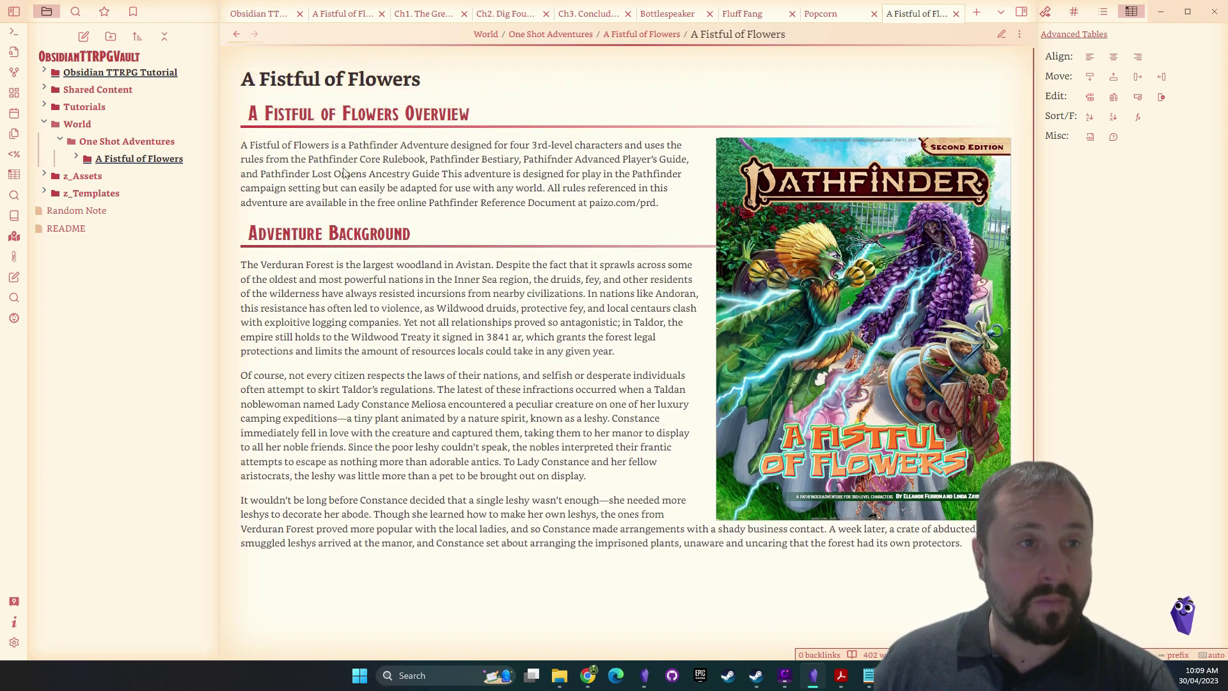
# Expand the A Fistful of Flowers folder, look through its chapter notes and open "Ch1. The Great Grain Robbery"
pyautogui.click(76, 159)
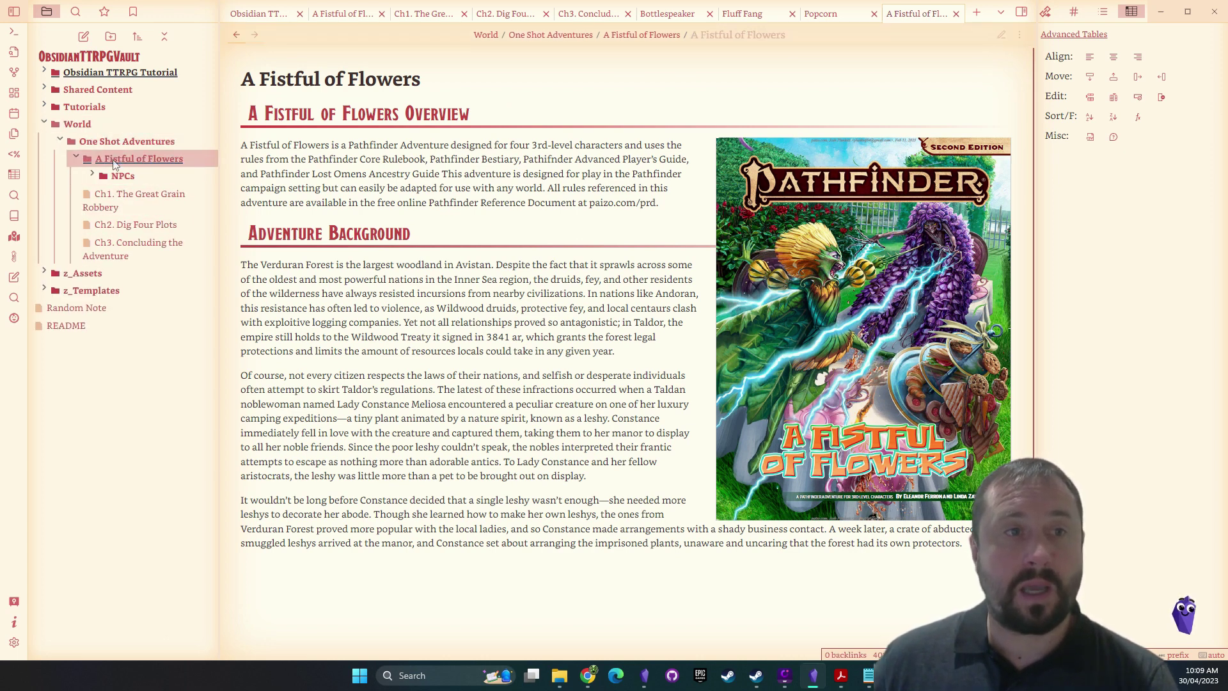
pyautogui.click(129, 194)
pyautogui.click(134, 228)
pyautogui.click(129, 244)
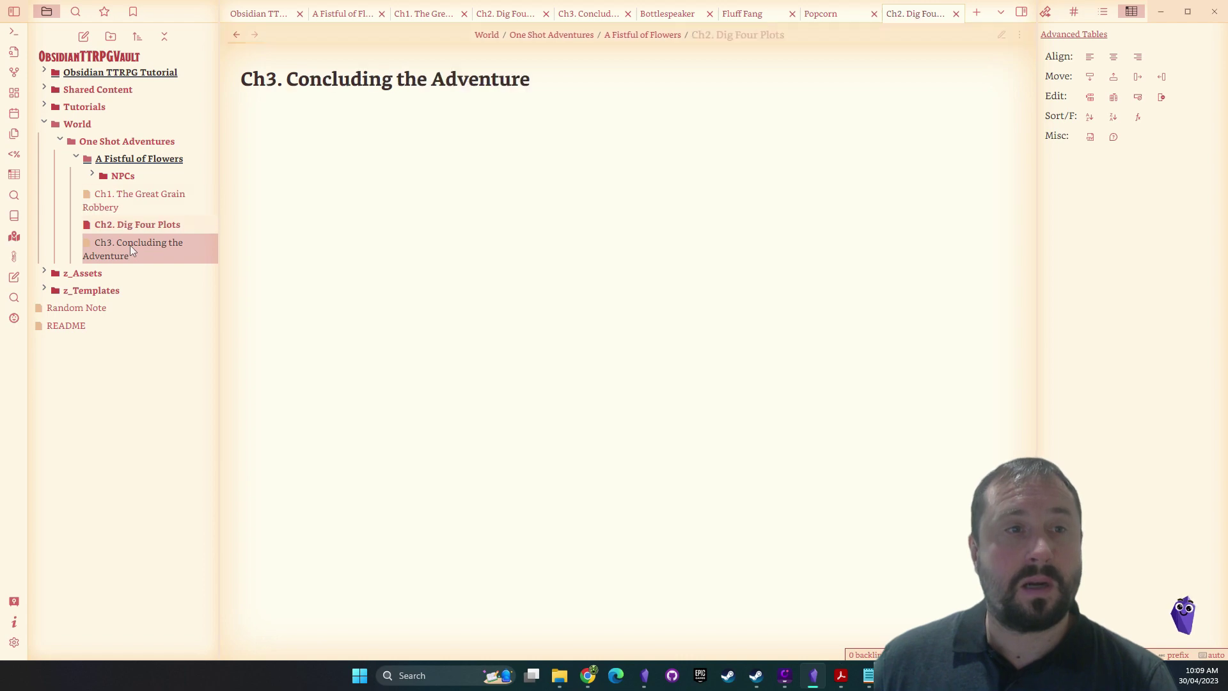
pyautogui.click(119, 205)
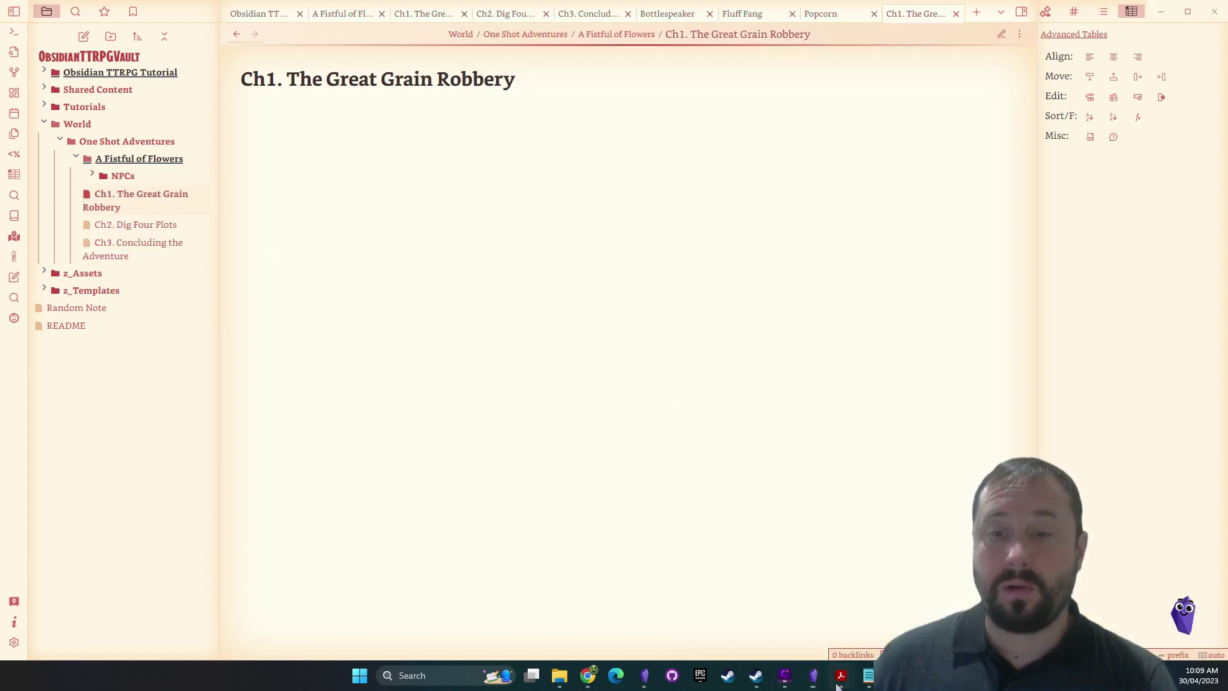
# Go to Chapter 1: The Great Grain Robbery in the adventure PDF and copy the first page's text below the chapter title
pyautogui.click(877, 601)
pyautogui.click(577, 235)
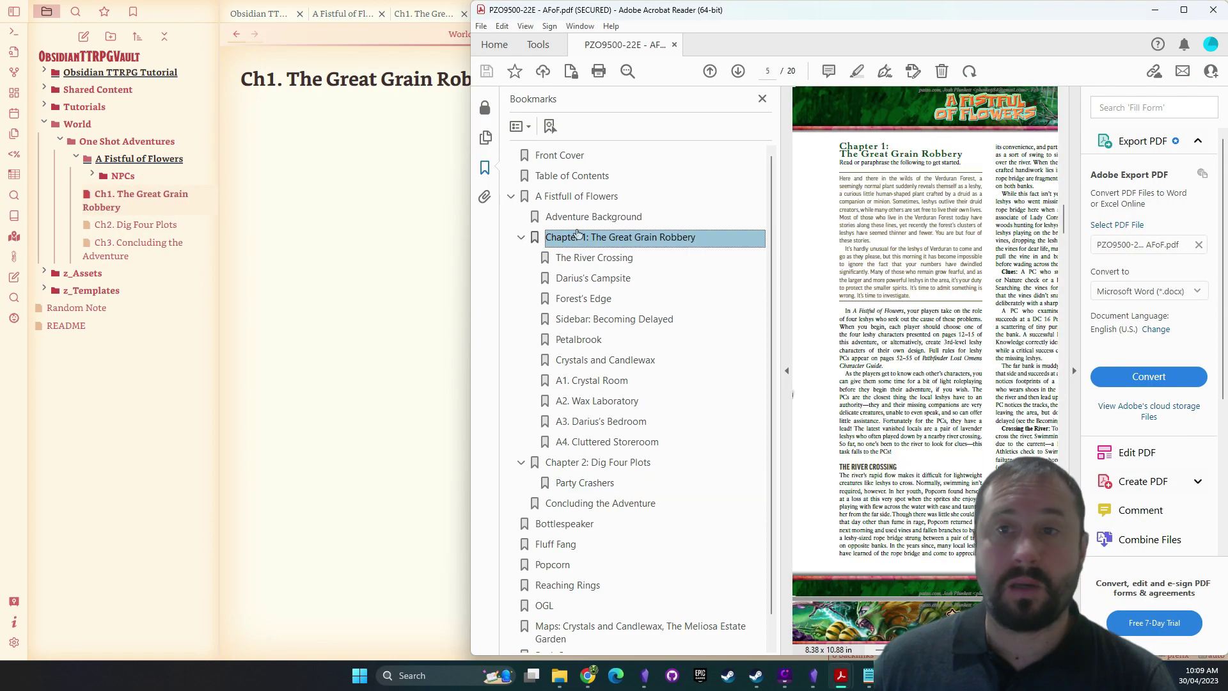
pyautogui.doubleClick(910, 16)
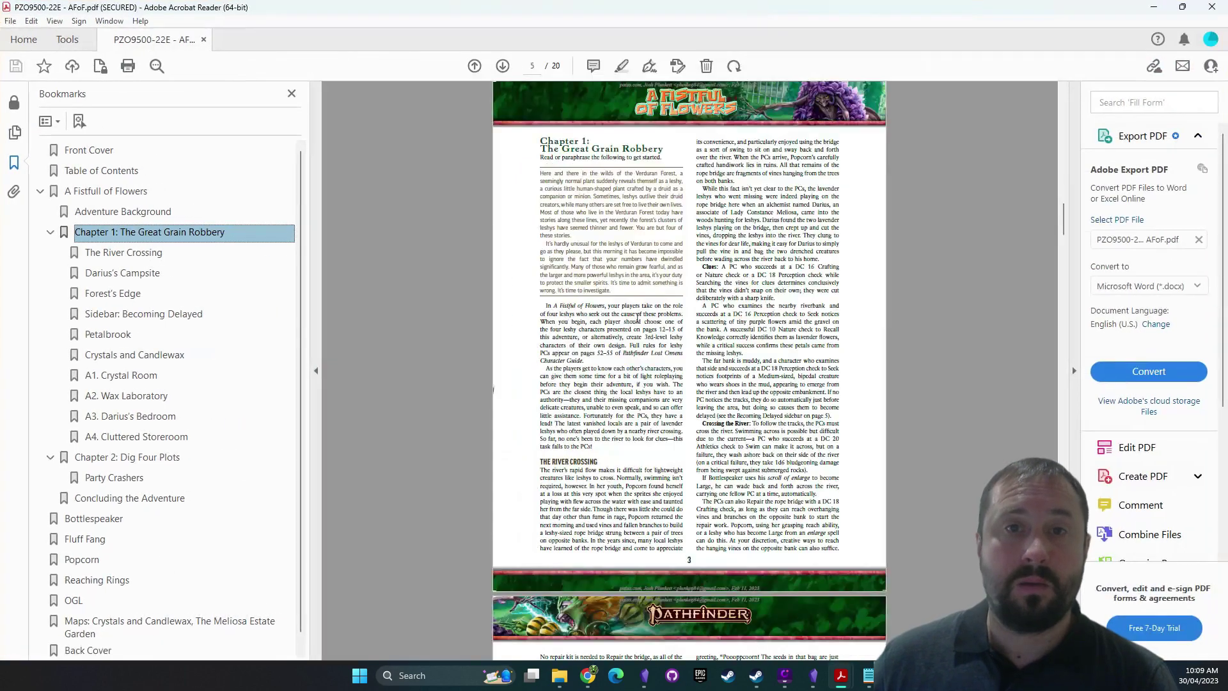
pyautogui.moveTo(536, 160); pyautogui.dragTo(842, 549)
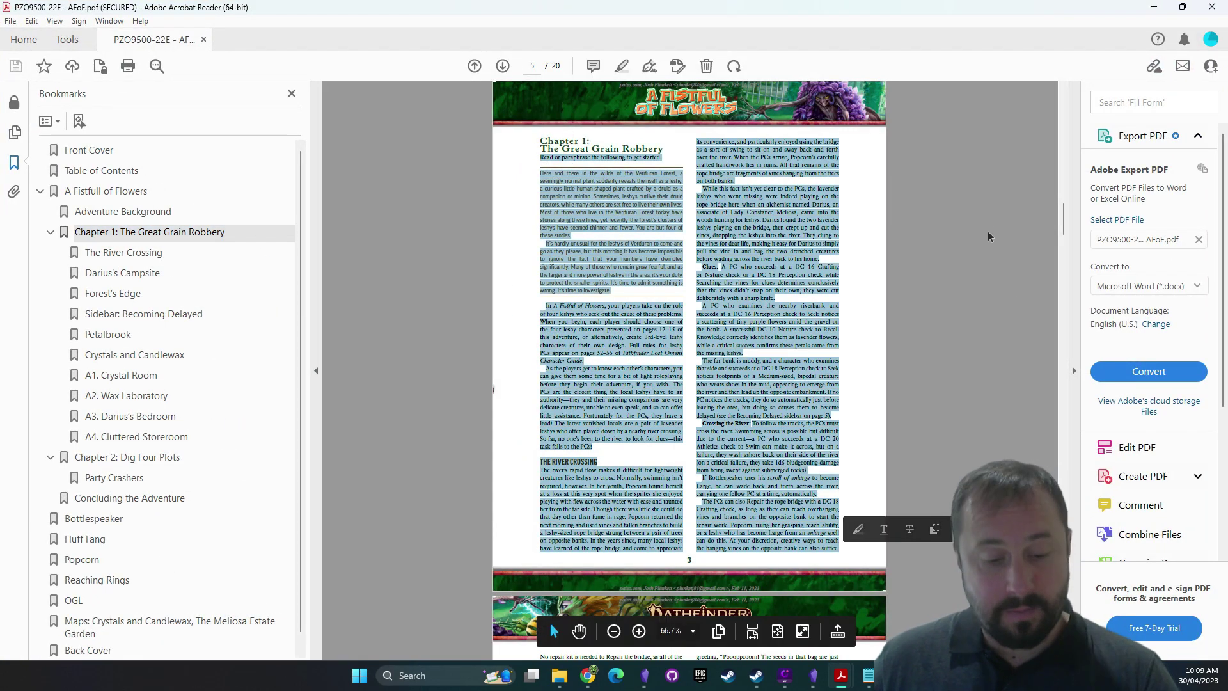
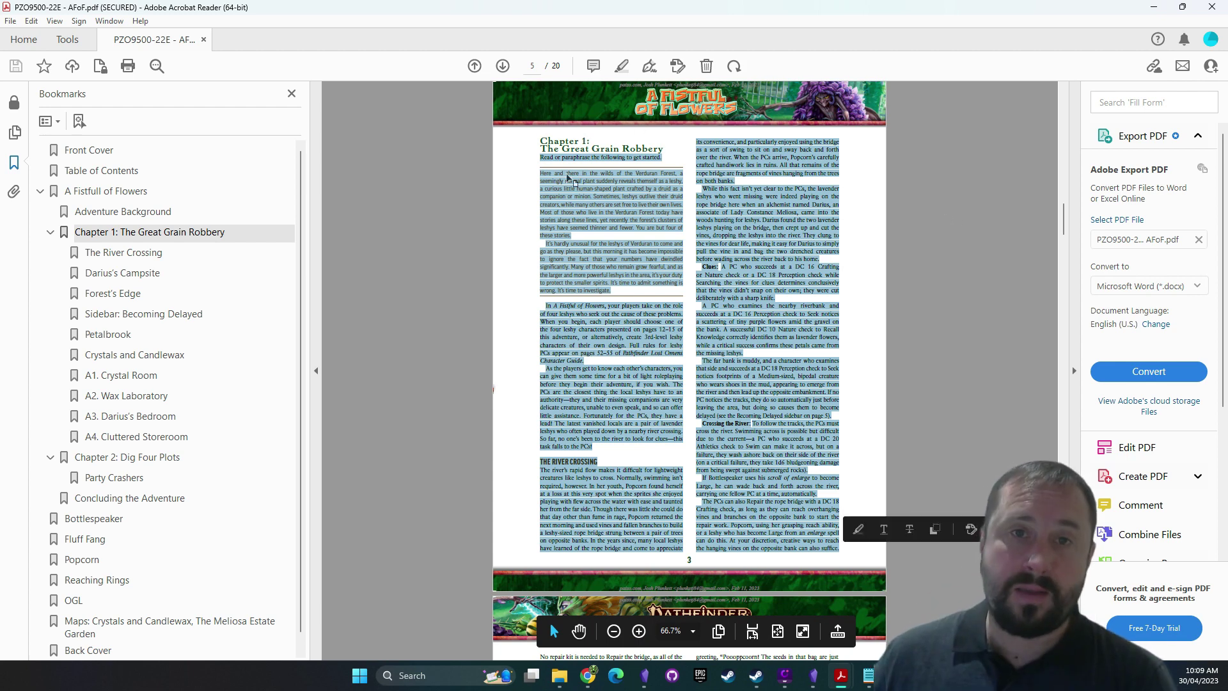
pyautogui.click(678, 561)
pyautogui.moveTo(677, 561); pyautogui.dragTo(687, 566)
pyautogui.click(689, 570)
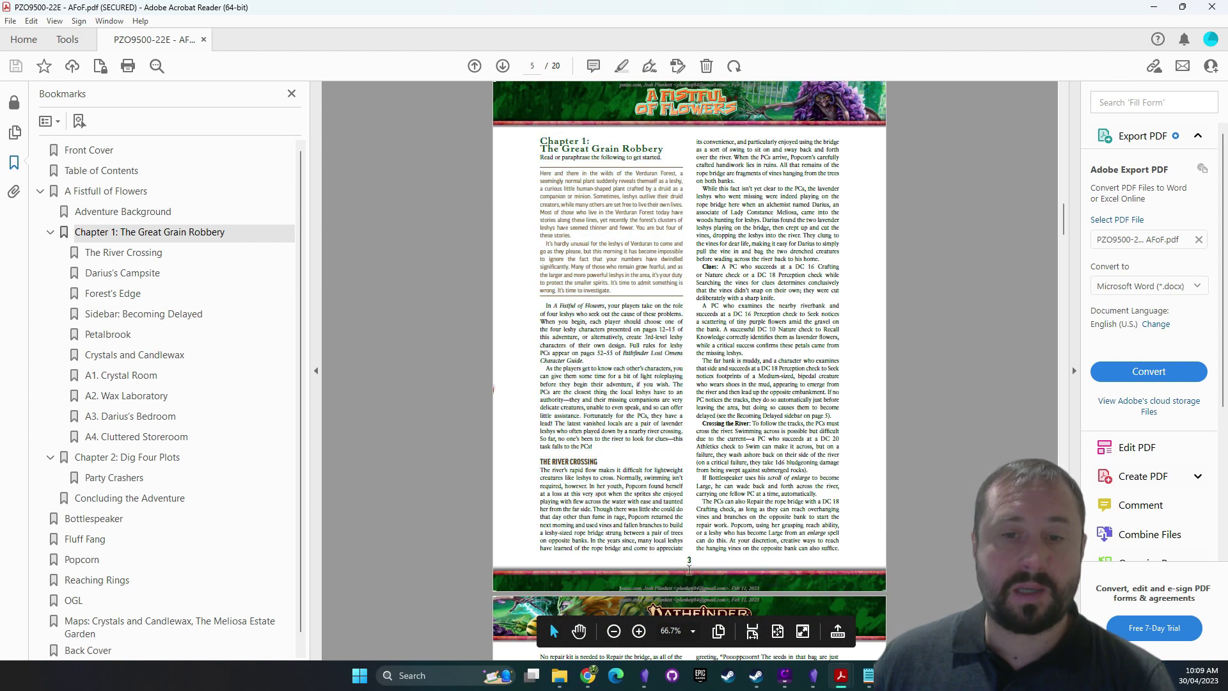
# Return to Obsidian, put the Ch1 note in editing mode and paste the copied chapter text into it
pyautogui.click(1154, 7)
pyautogui.click(1001, 34)
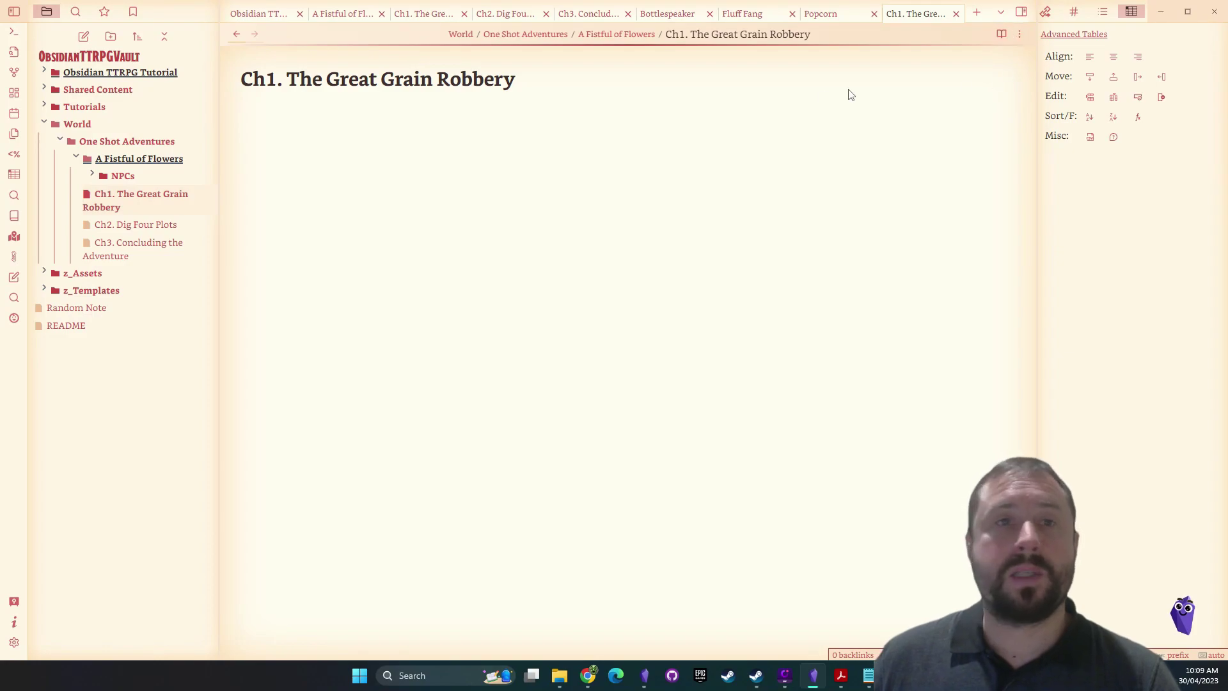
pyautogui.hotkey('ctrl', 'v')
pyautogui.scroll(15, 716, 313)
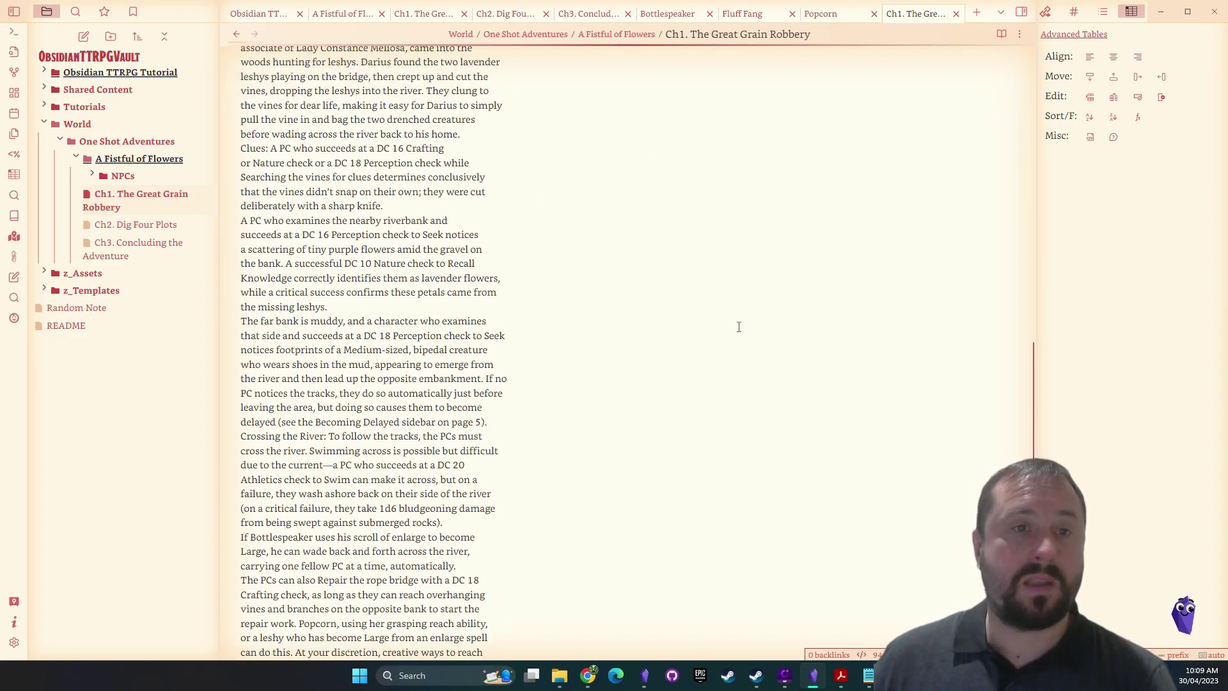
pyautogui.scroll(2, 694, 300)
pyautogui.scroll(-10, 543, 271)
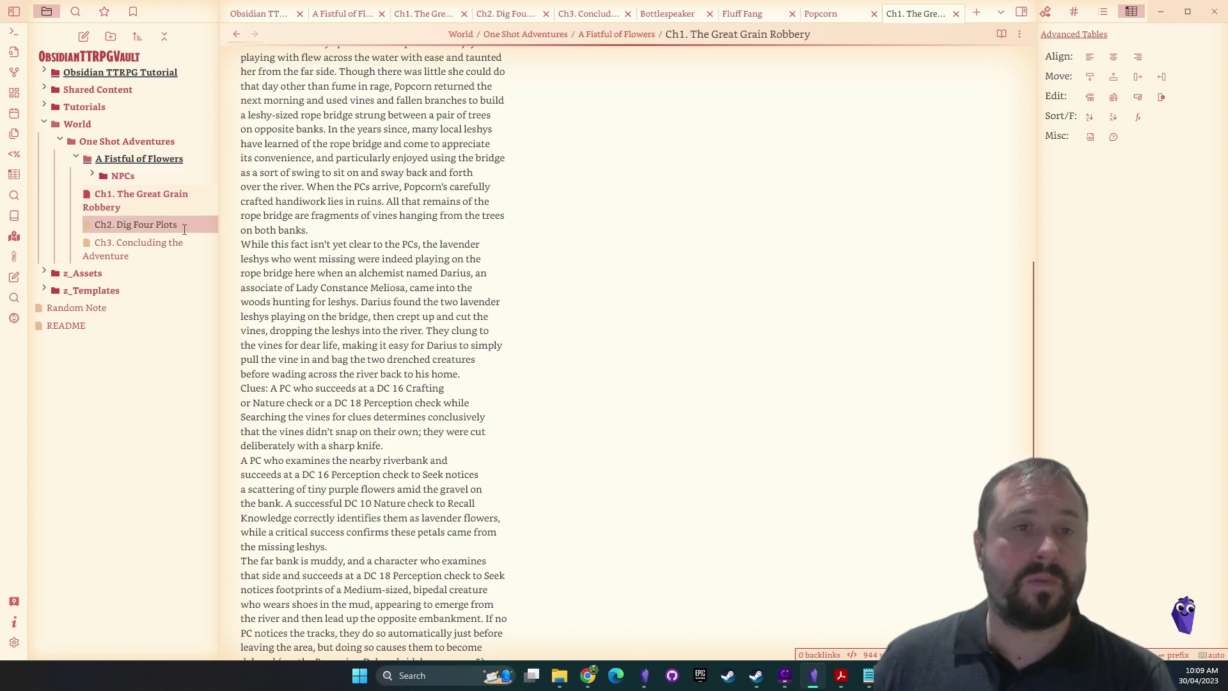
# Insert blank lines after the paragraphs ending "on both banks.", "with a sharp knife." and "the missing leshys." in the Ch1 note
pyautogui.click(310, 230)
pyautogui.press('Return')
pyautogui.click(397, 460)
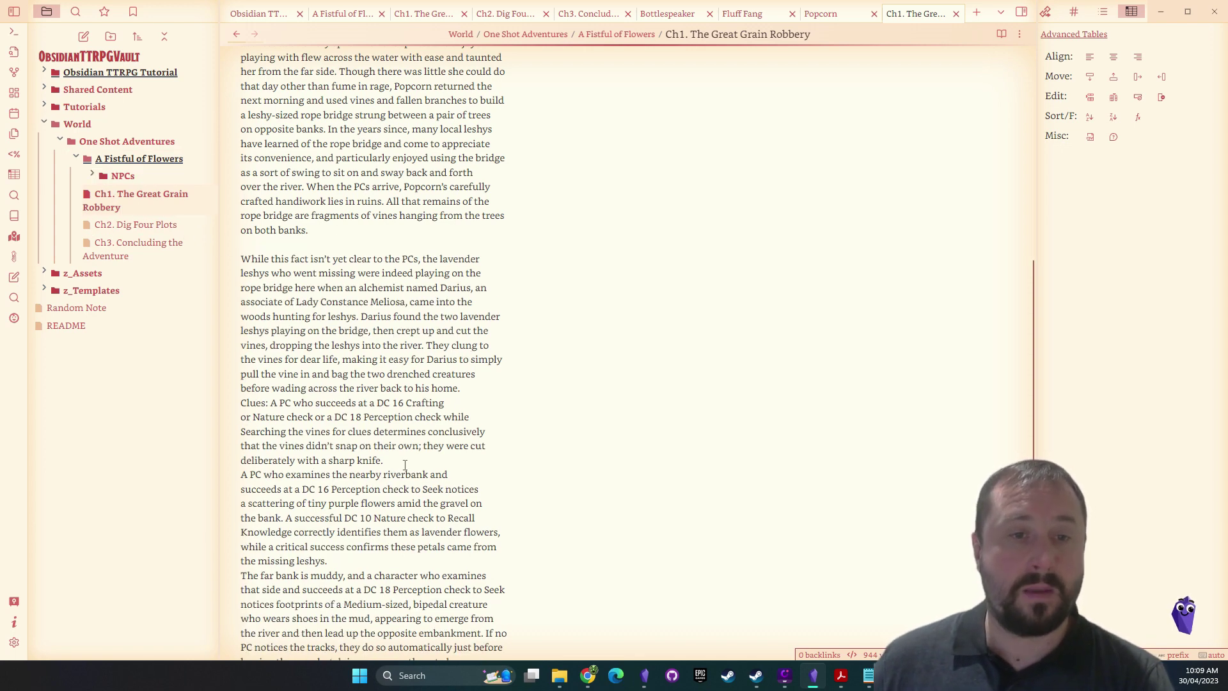
pyautogui.press('Return')
pyautogui.scroll(-2, 525, 440)
pyautogui.click(334, 444)
pyautogui.press('Return')
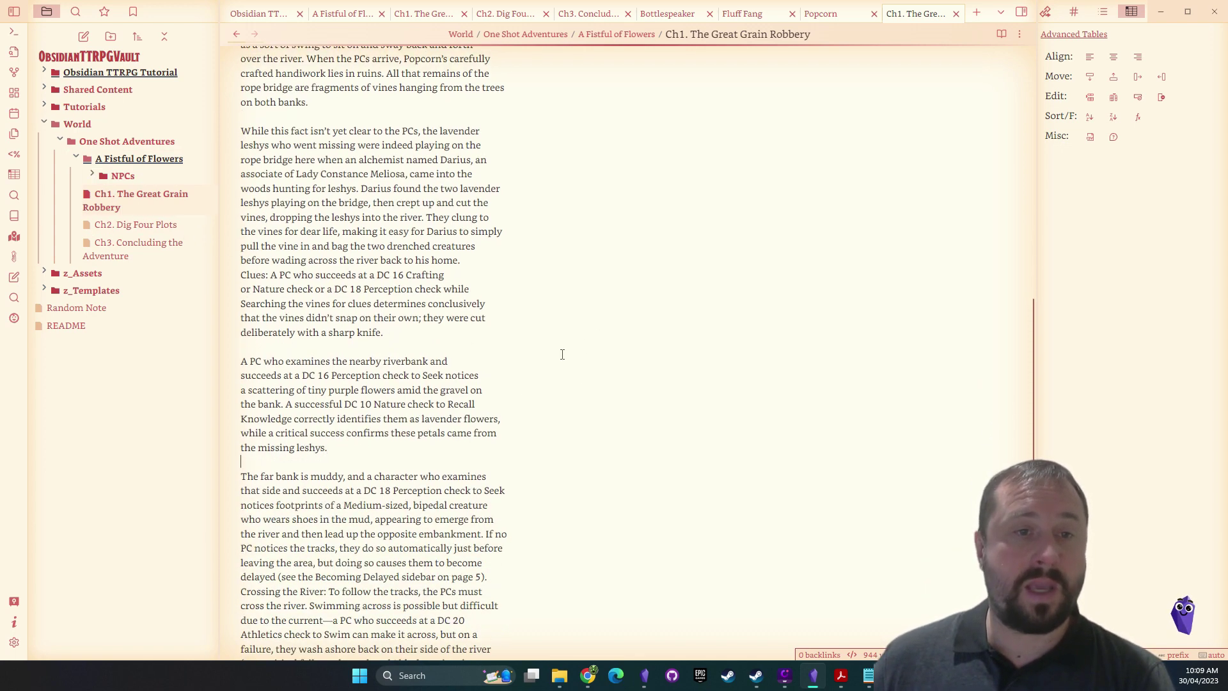
# Check the paragraph breaks in the adventure PDF and insert blank lines before "If Bottlespeaker uses" and "The PCs can also Repair" in the note
pyautogui.scroll(-5, 562, 351)
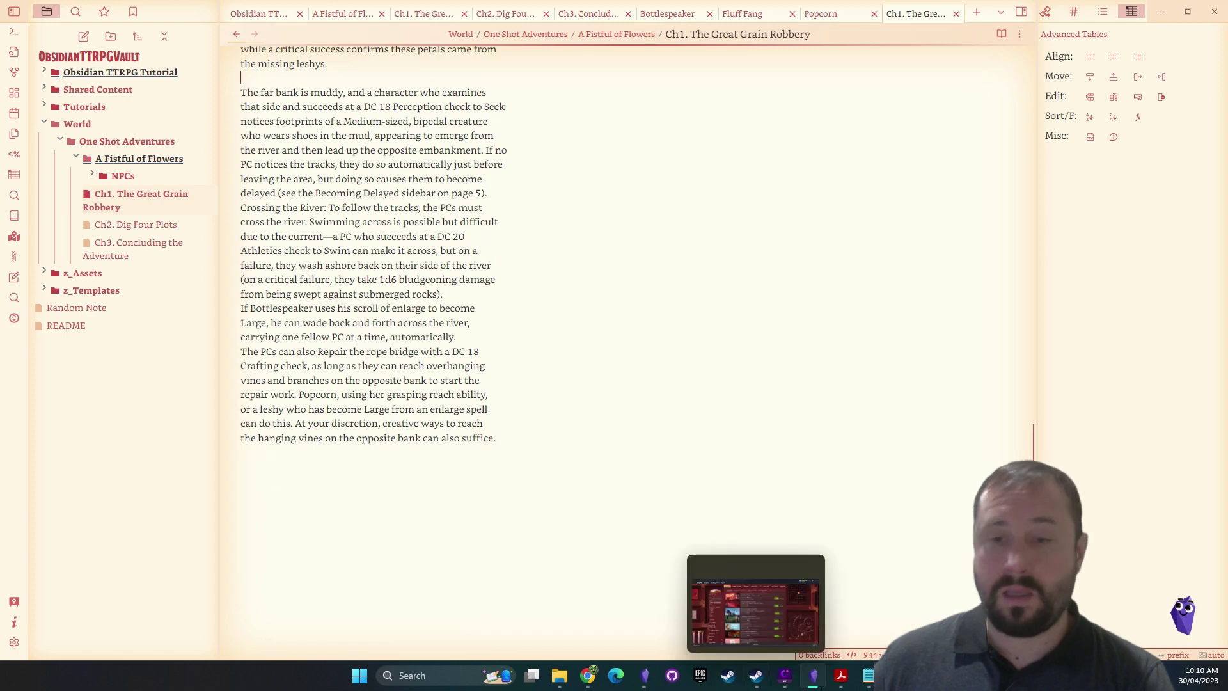
pyautogui.click(885, 609)
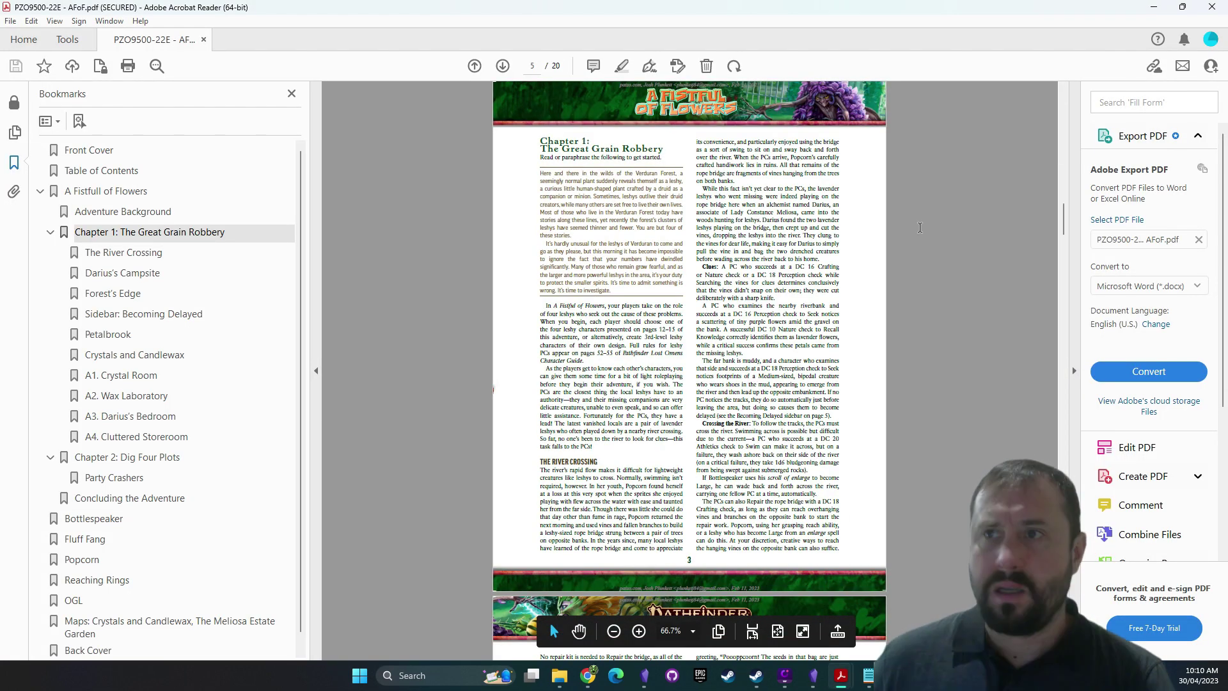
pyautogui.hotkey('alt', 'Tab')
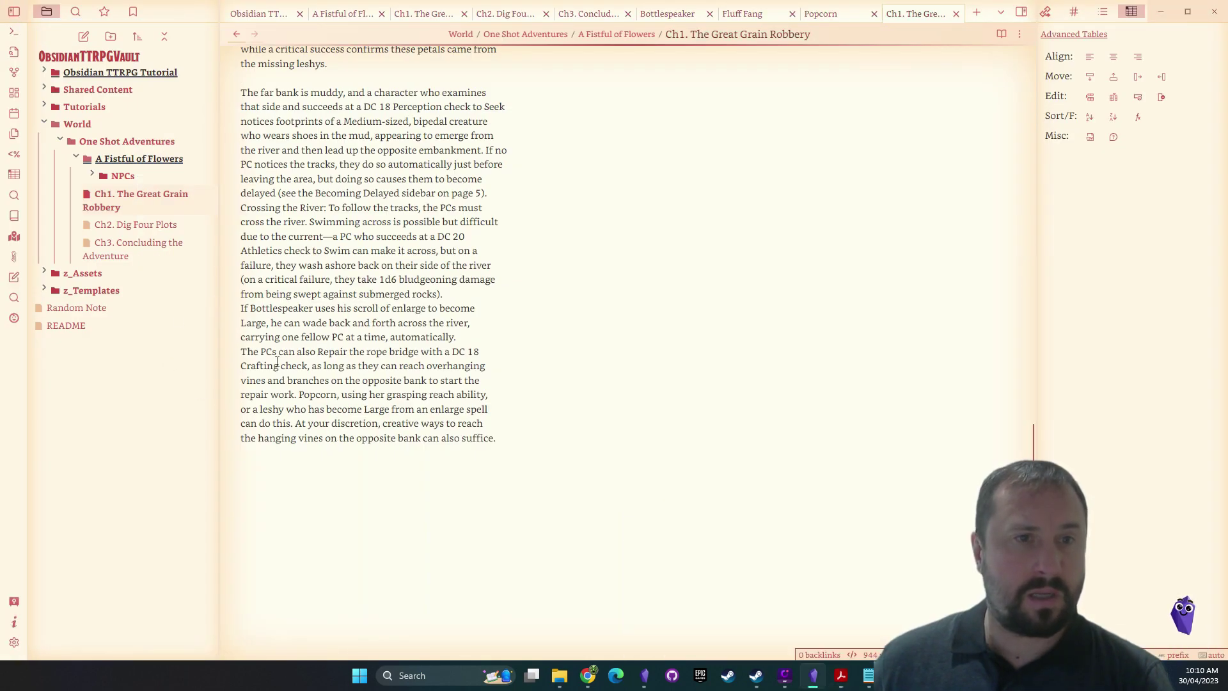
pyautogui.click(452, 295)
pyautogui.press('Return')
pyautogui.press('Return')
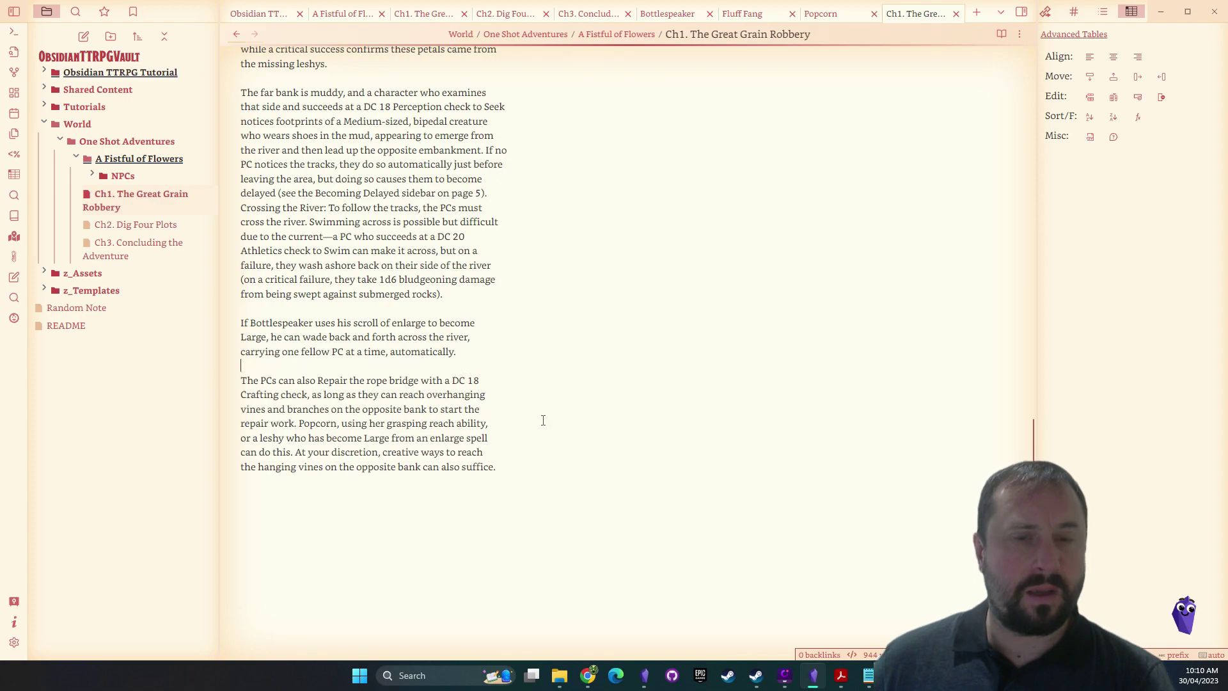
# Separate the introductory paragraphs with blank lines, from "these stories." down to "task falls to the PCs!" above THE RIVER CROSSING
pyautogui.scroll(5, 785, 365)
pyautogui.scroll(10, 786, 364)
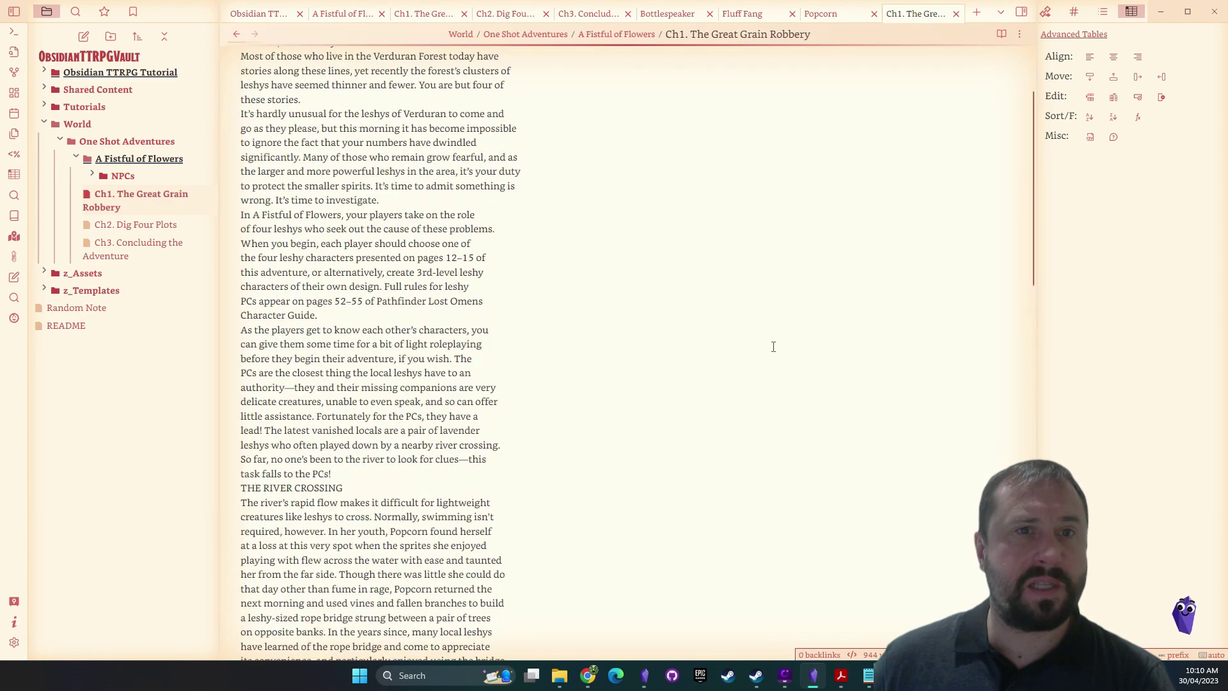
pyautogui.click(391, 234)
pyautogui.press('Return')
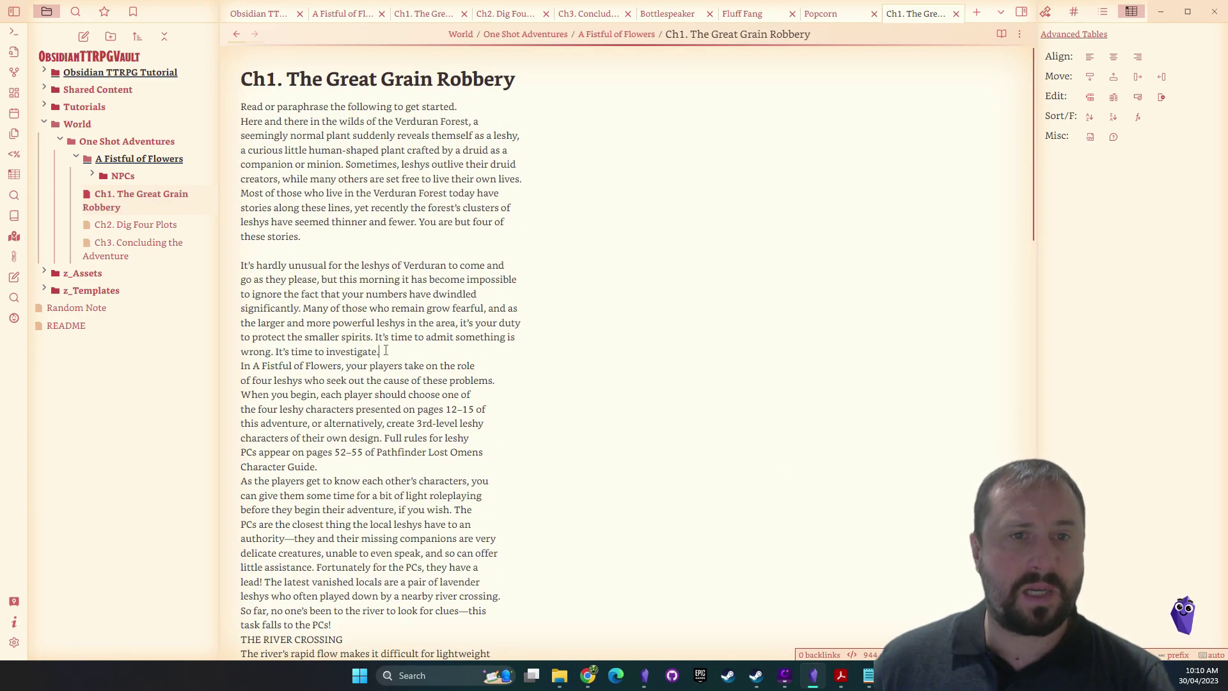
pyautogui.click(384, 351)
pyautogui.press('Return')
pyautogui.click(352, 487)
pyautogui.press('Return')
pyautogui.scroll(-5, 680, 351)
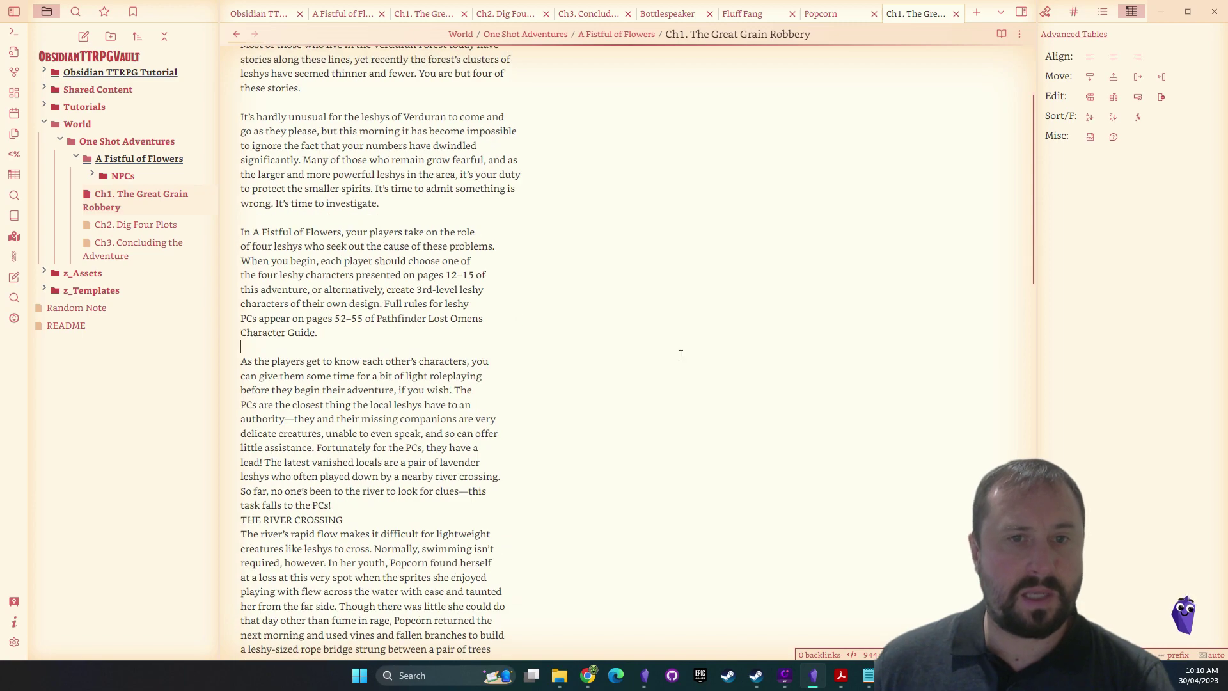
pyautogui.click(447, 333)
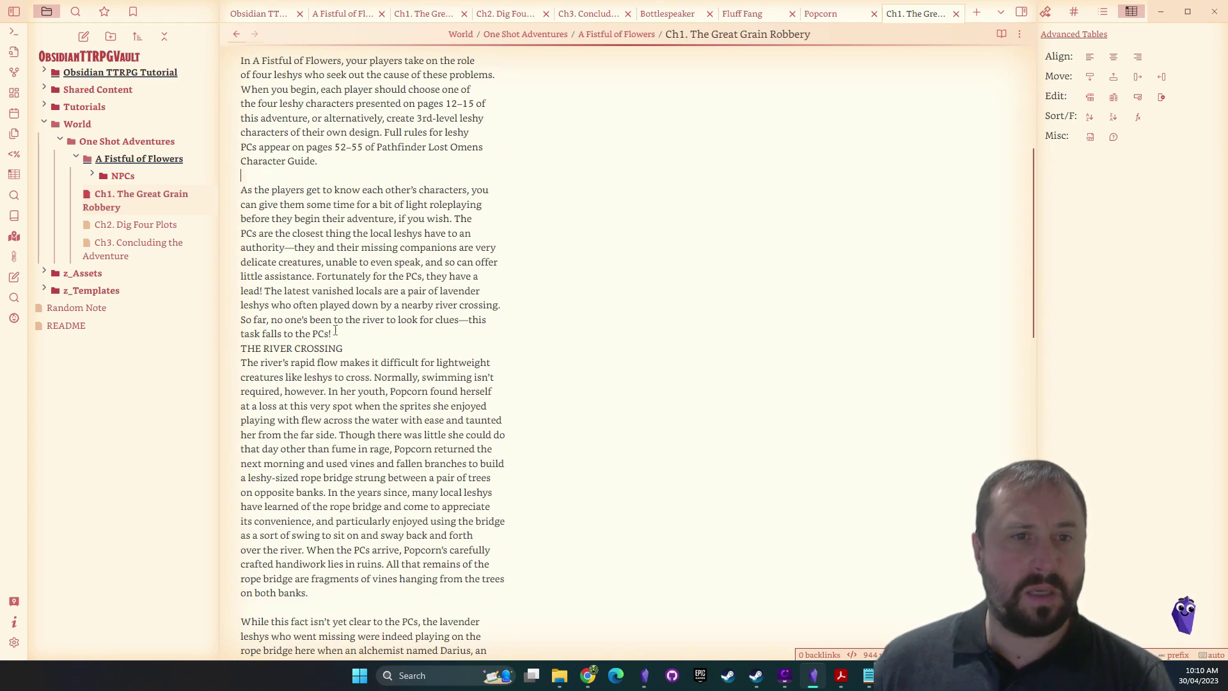
pyautogui.press('Return')
pyautogui.scroll(5, 567, 284)
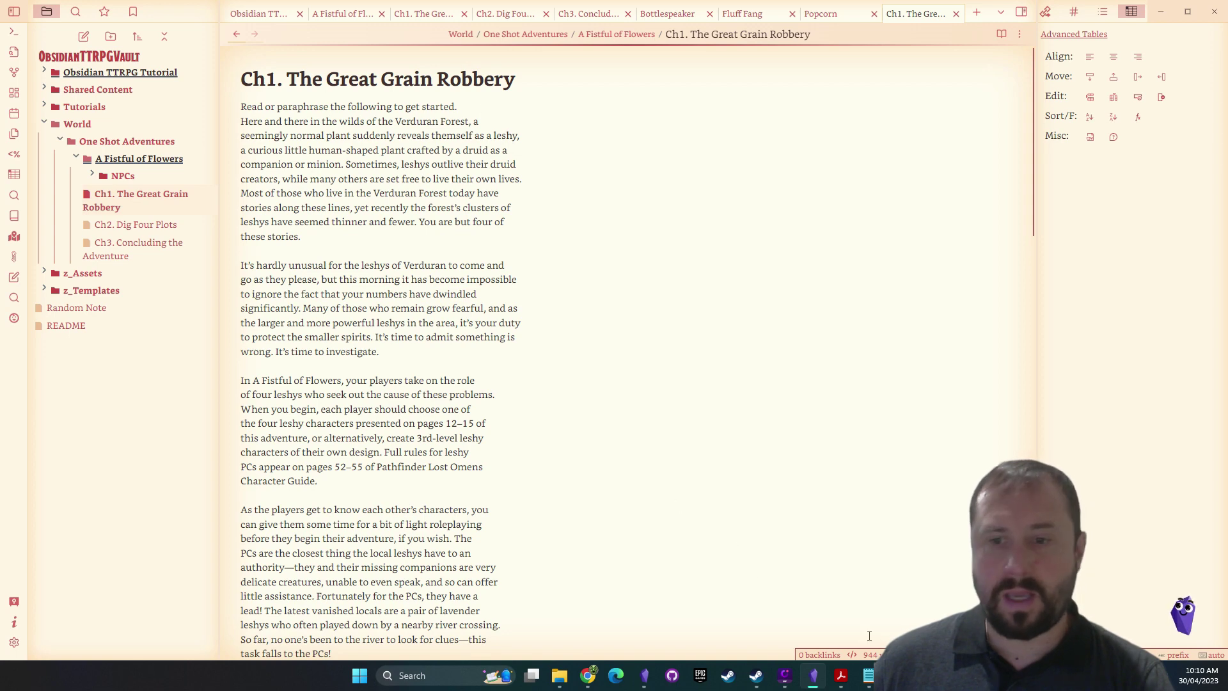
# Compare the opening paragraphs with the PDF page and insert a blank line after "Read or paraphrase the following to get started." in the note
pyautogui.moveTo(841, 675)
pyautogui.click(884, 620)
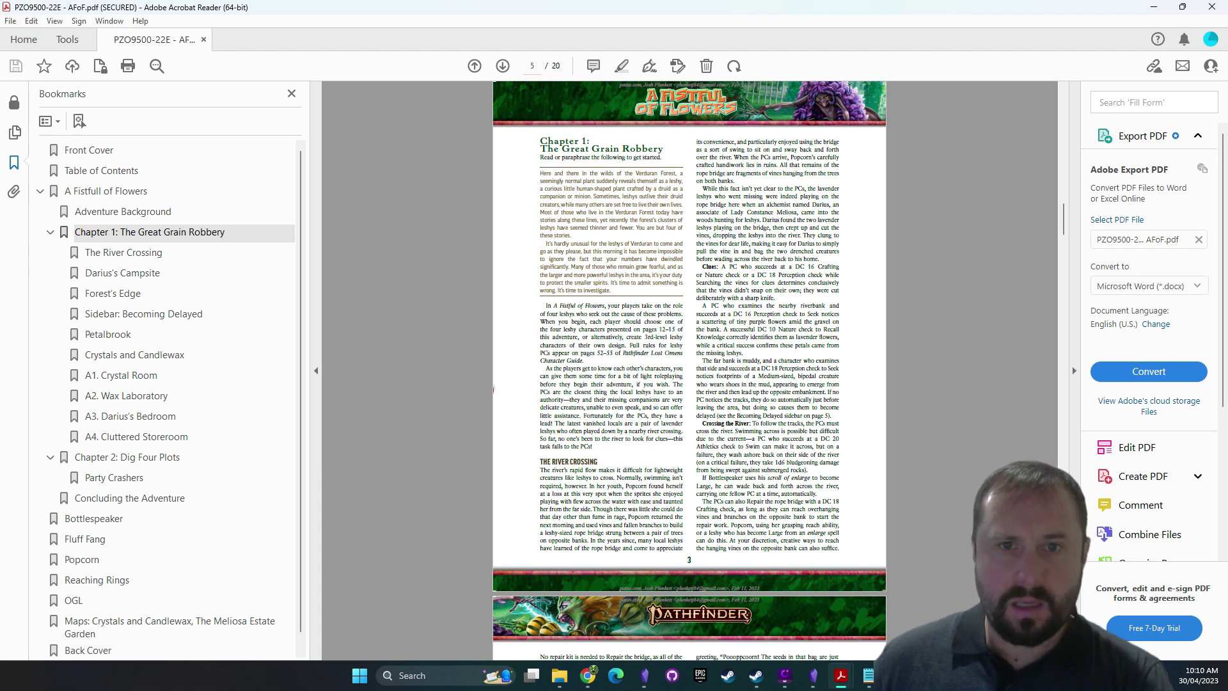
pyautogui.moveTo(539, 170); pyautogui.dragTo(581, 181)
pyautogui.click(544, 243)
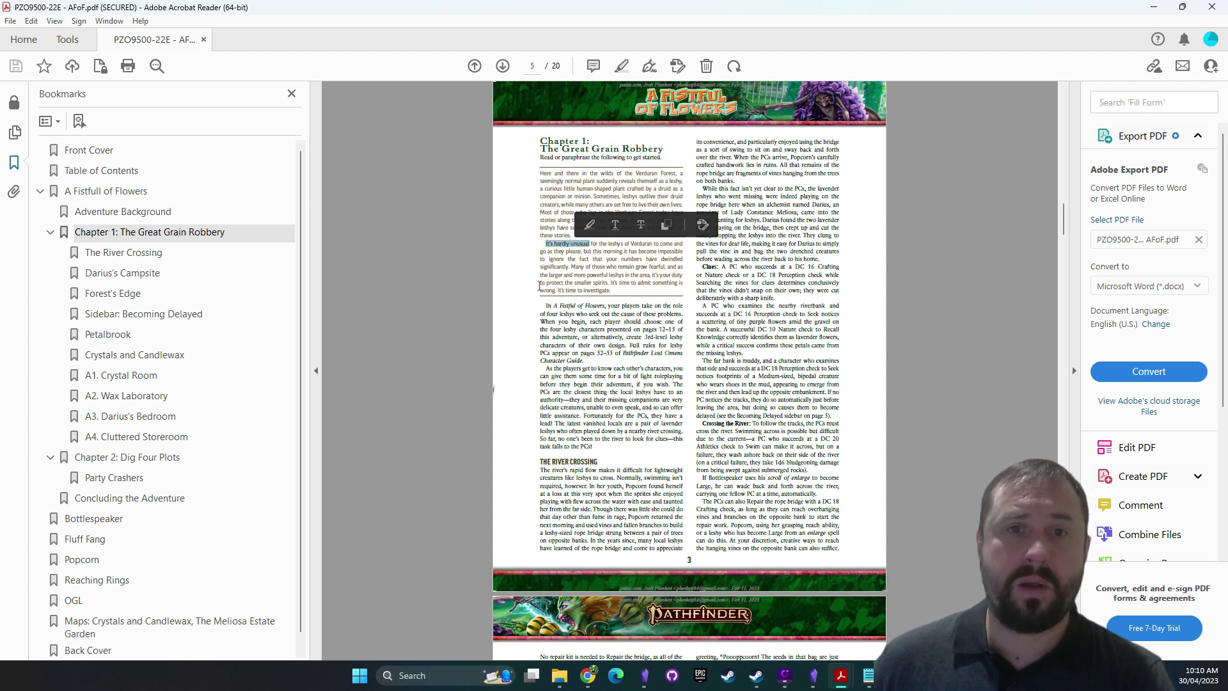
pyautogui.click(543, 305)
pyautogui.moveTo(543, 305); pyautogui.dragTo(583, 306)
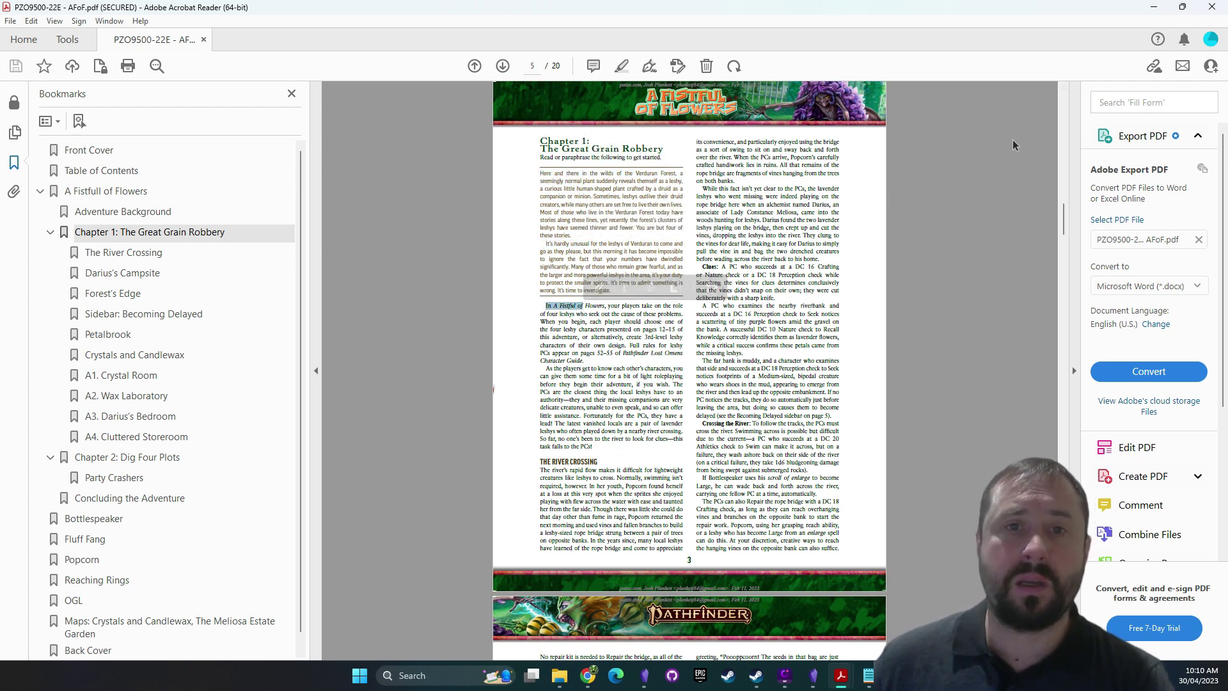
pyautogui.click(1153, 8)
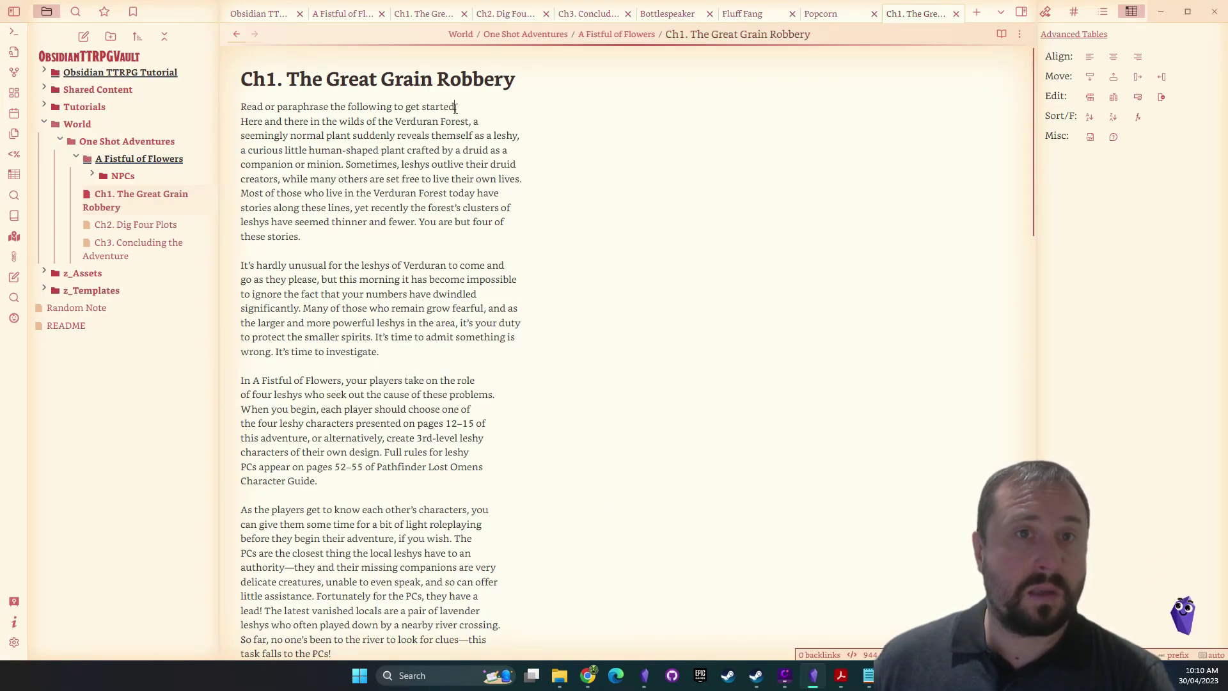
pyautogui.press('Return')
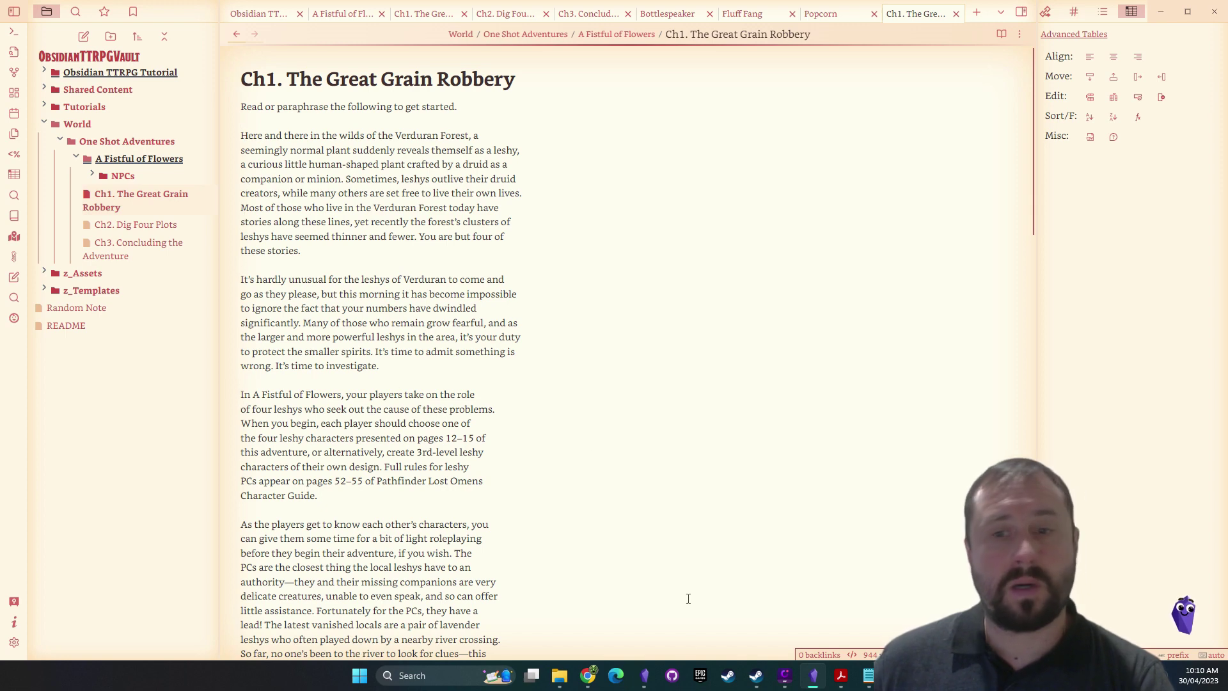
# Check the River Crossing section in the PDF and insert a blank line below the THE RIVER CROSSING title in the note
pyautogui.moveTo(342, 488); pyautogui.dragTo(241, 135)
pyautogui.scroll(-1, 650, 376)
pyautogui.scroll(-7, 651, 376)
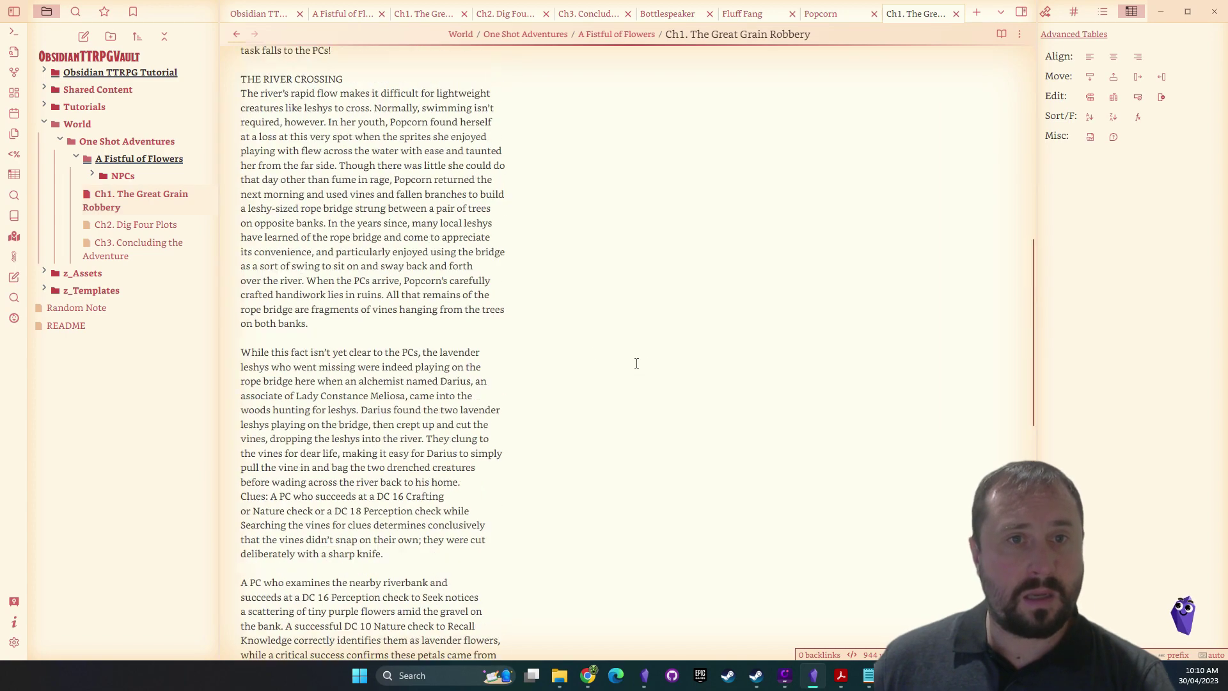
pyautogui.click(841, 675)
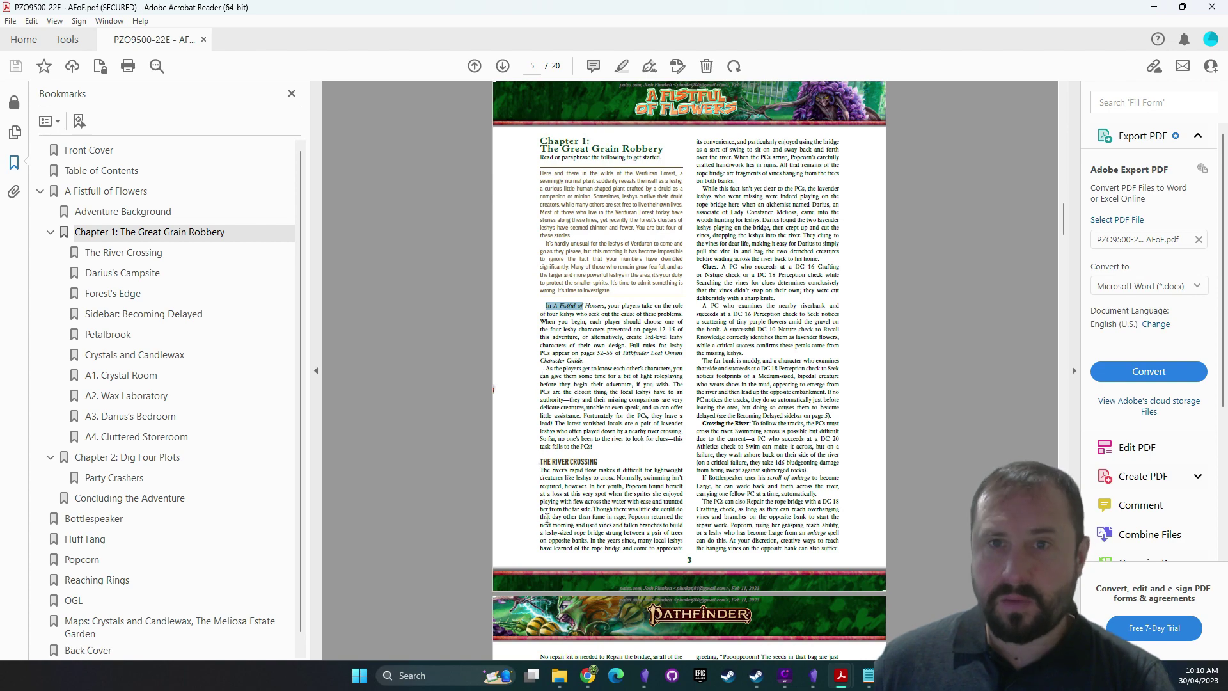
pyautogui.click(1154, 9)
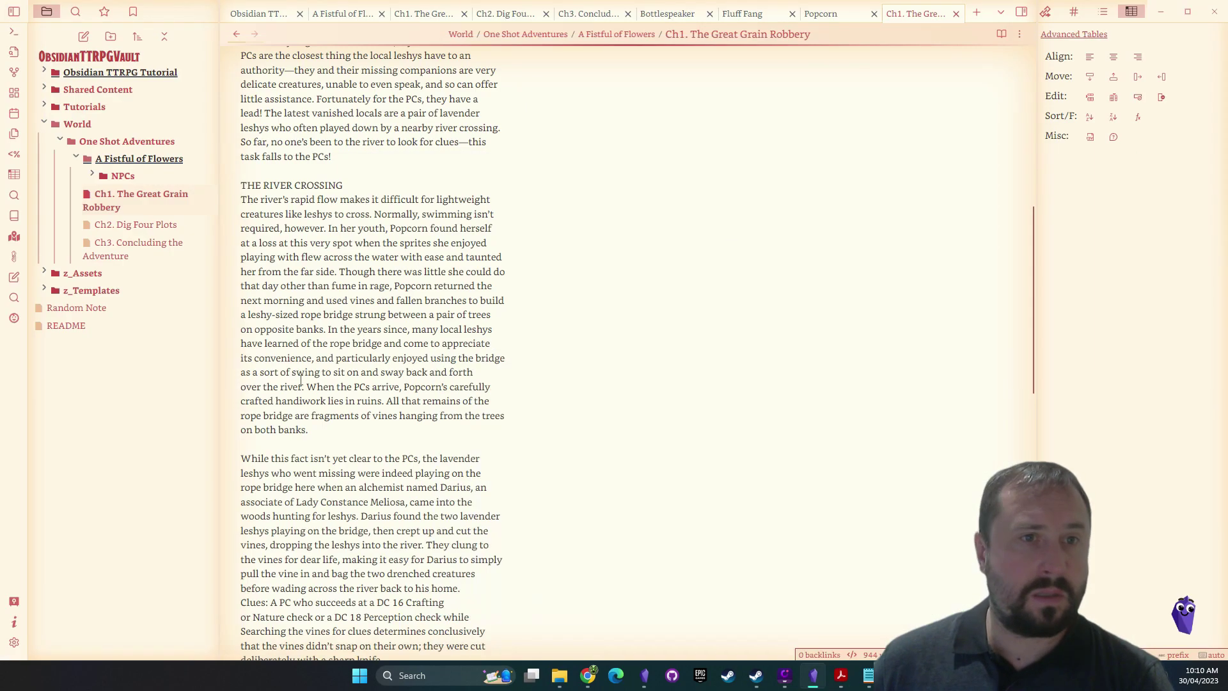
pyautogui.scroll(-1, 249, 130)
pyautogui.click(362, 120)
pyautogui.press('Return')
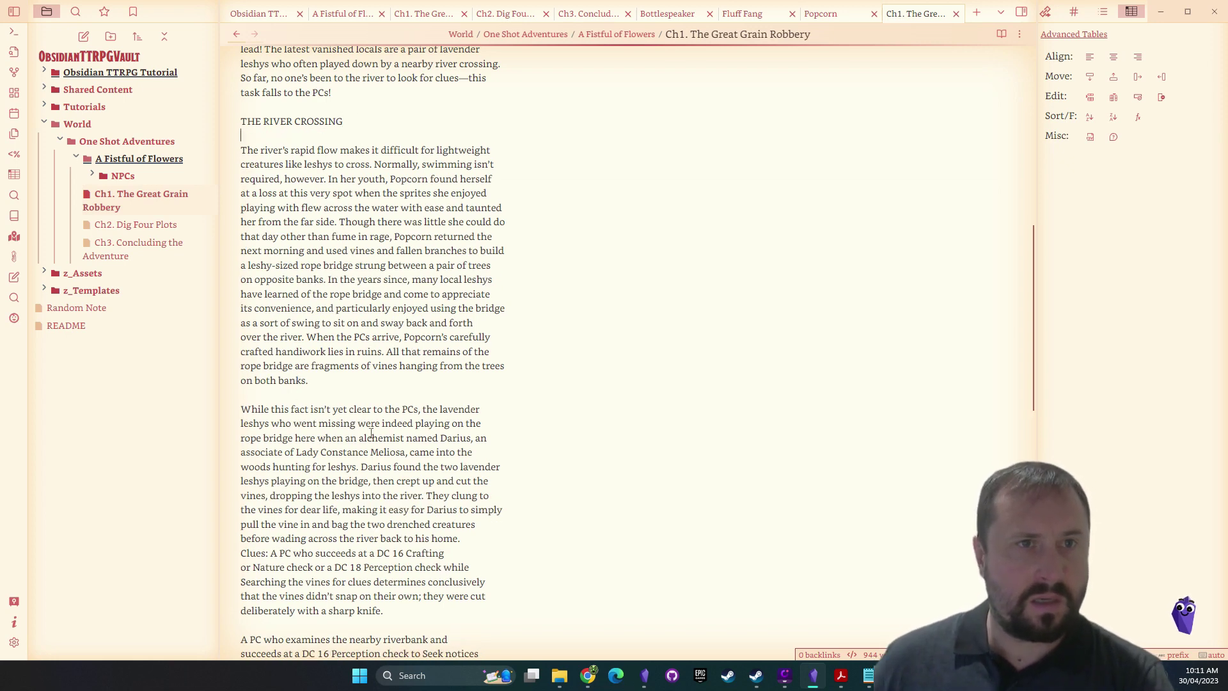
# Compare the next paragraphs with the PDF and insert a blank line before the "Clues:" paragraph in the note
pyautogui.scroll(3, 371, 434)
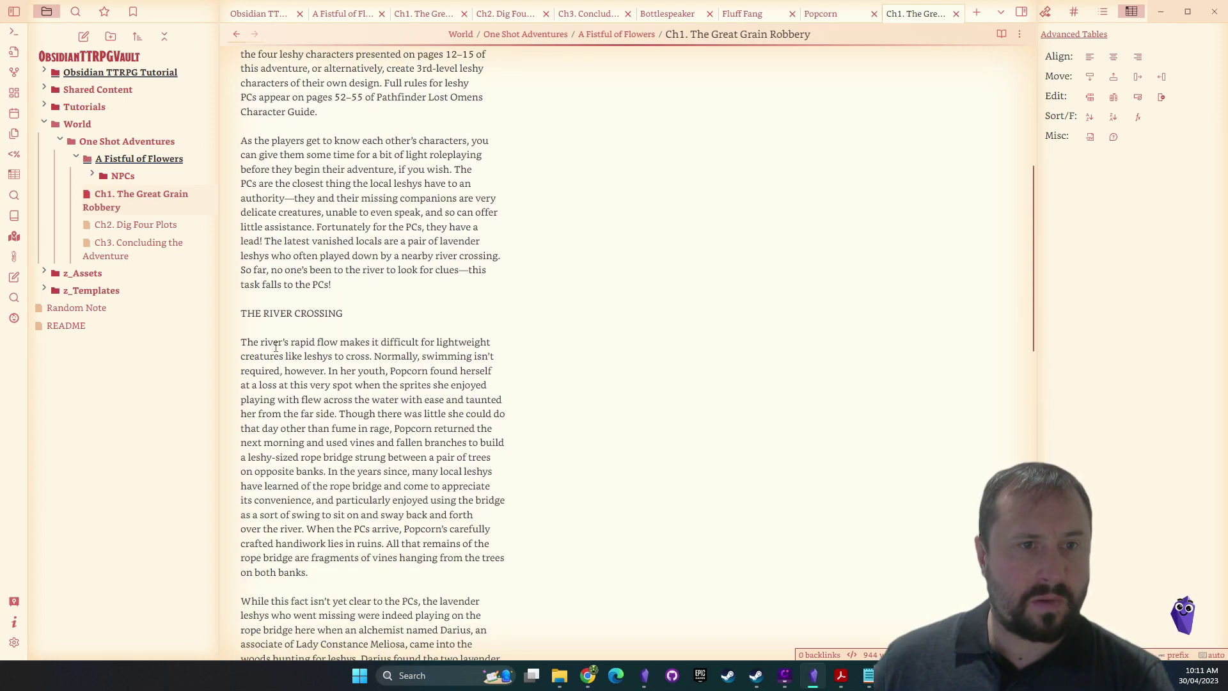
pyautogui.scroll(-2, 278, 351)
pyautogui.scroll(-5, 259, 455)
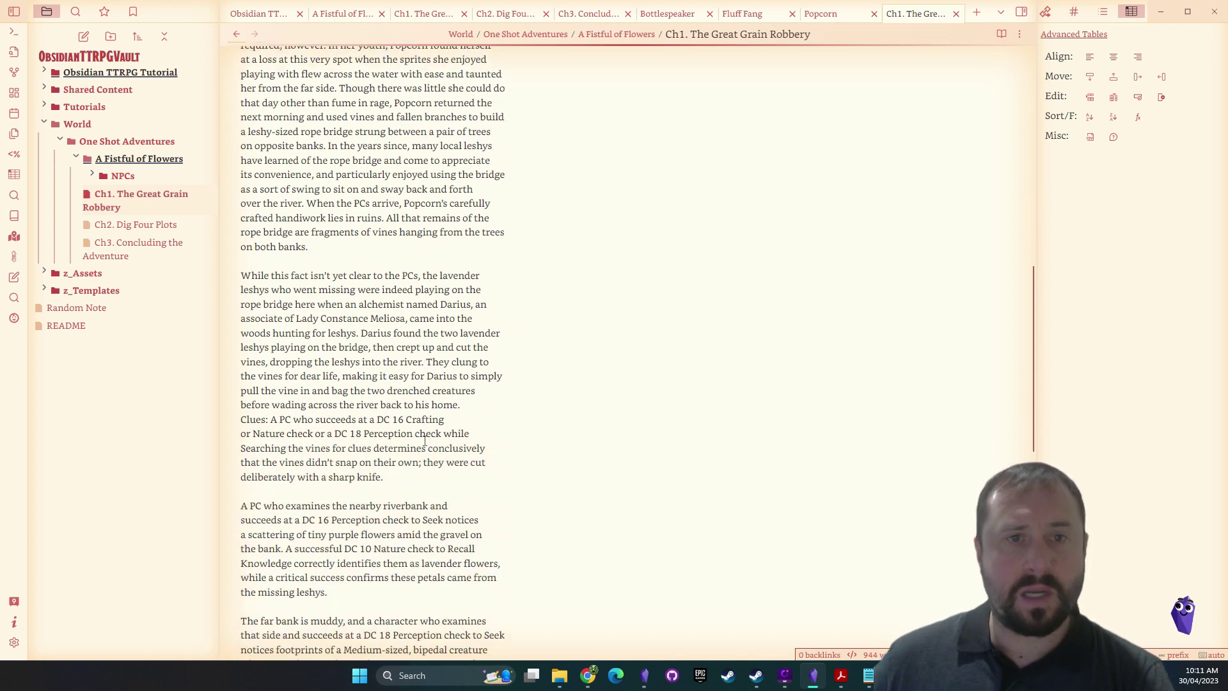
pyautogui.moveTo(644, 675)
pyautogui.click(841, 675)
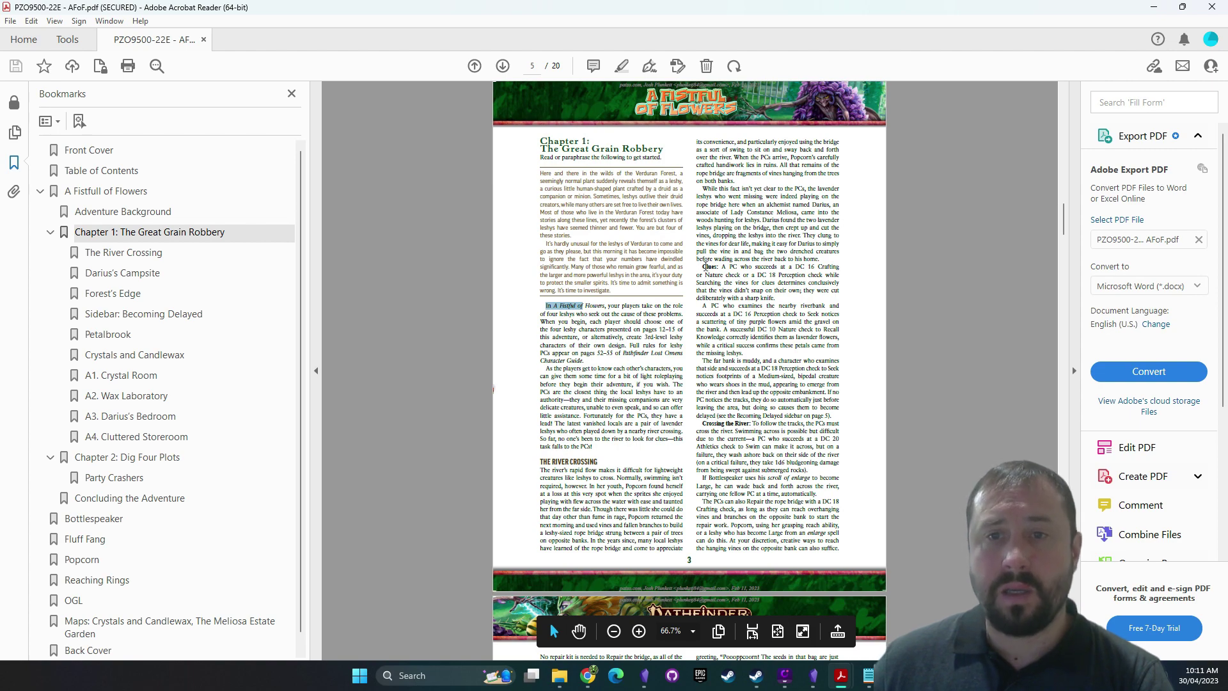
pyautogui.hotkey('alt', 'Tab')
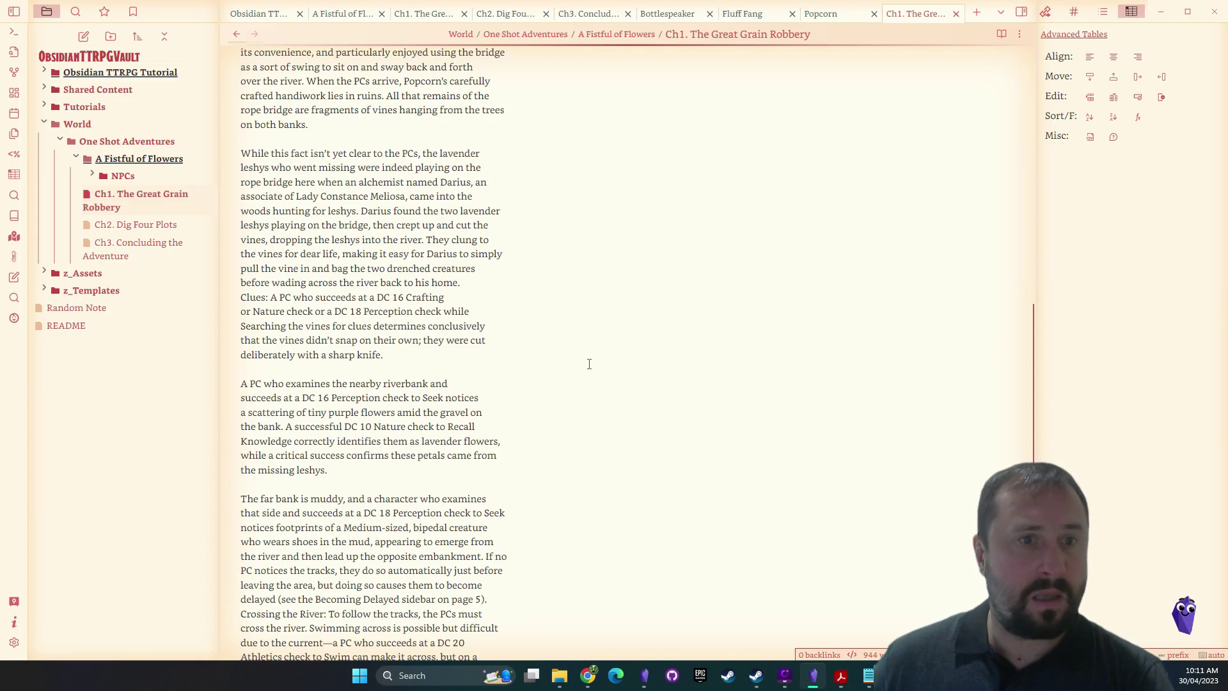
pyautogui.scroll(-1, 584, 301)
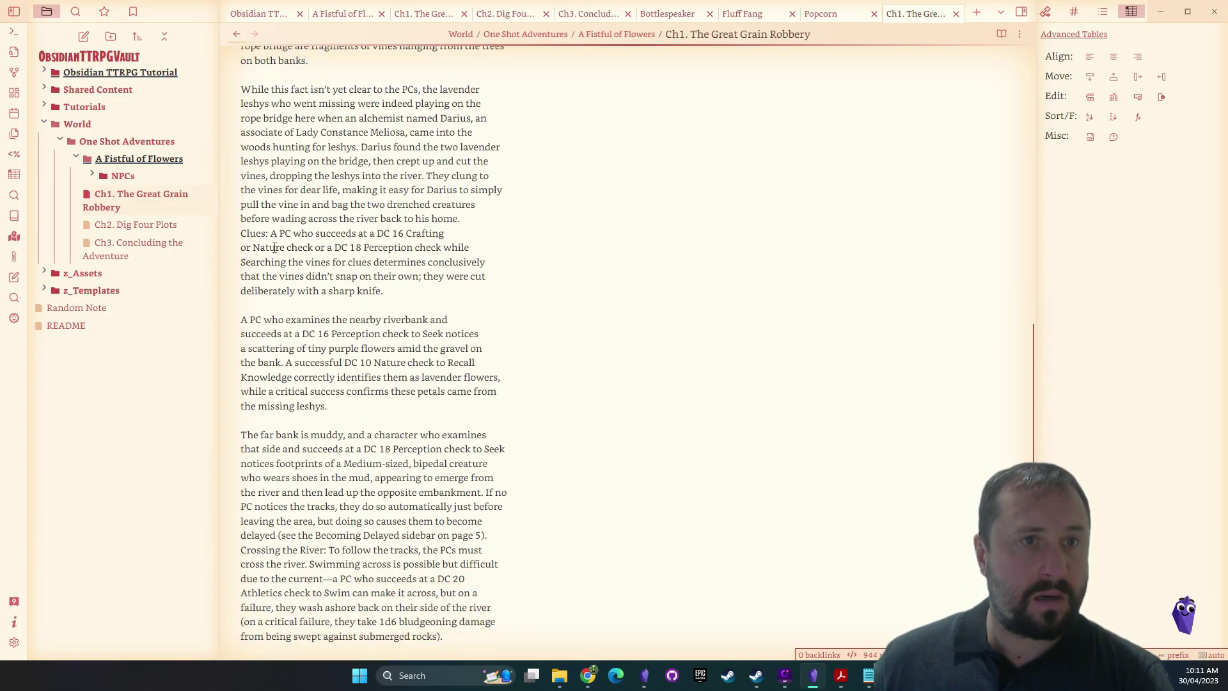
pyautogui.click(241, 233)
pyautogui.press('Return')
pyautogui.scroll(-2, 250, 306)
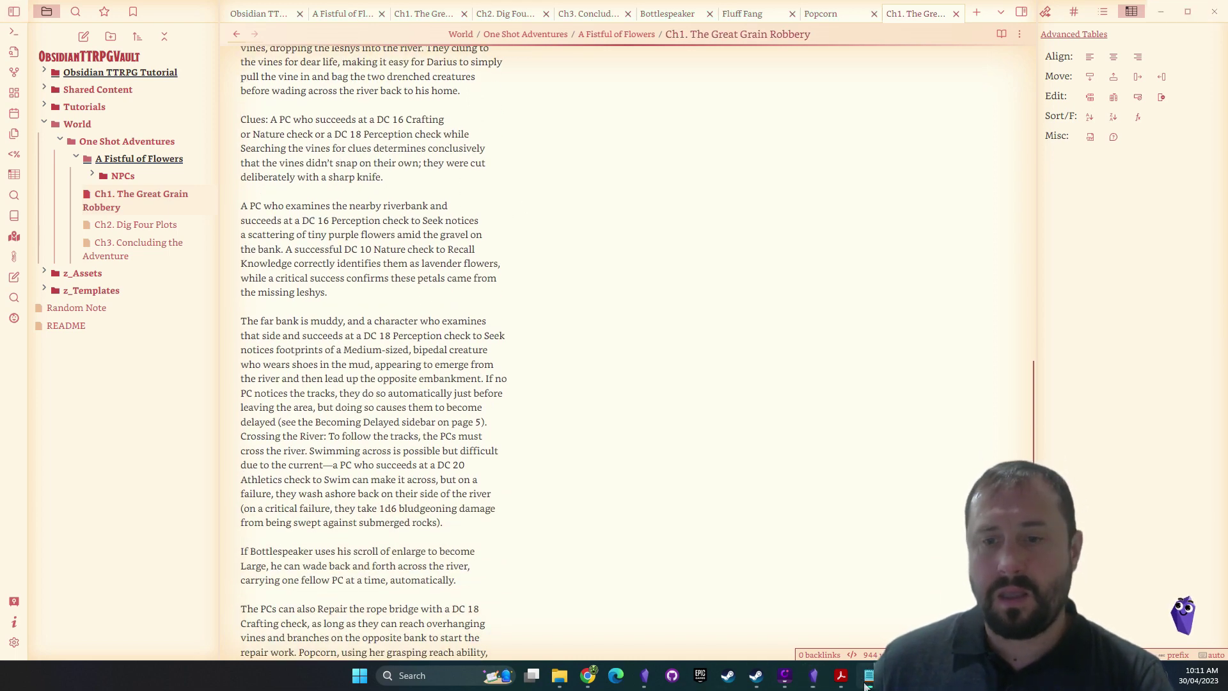
# Check the PDF once more and insert a blank line before the "Crossing the River:" paragraph in the note
pyautogui.moveTo(840, 675)
pyautogui.click(899, 603)
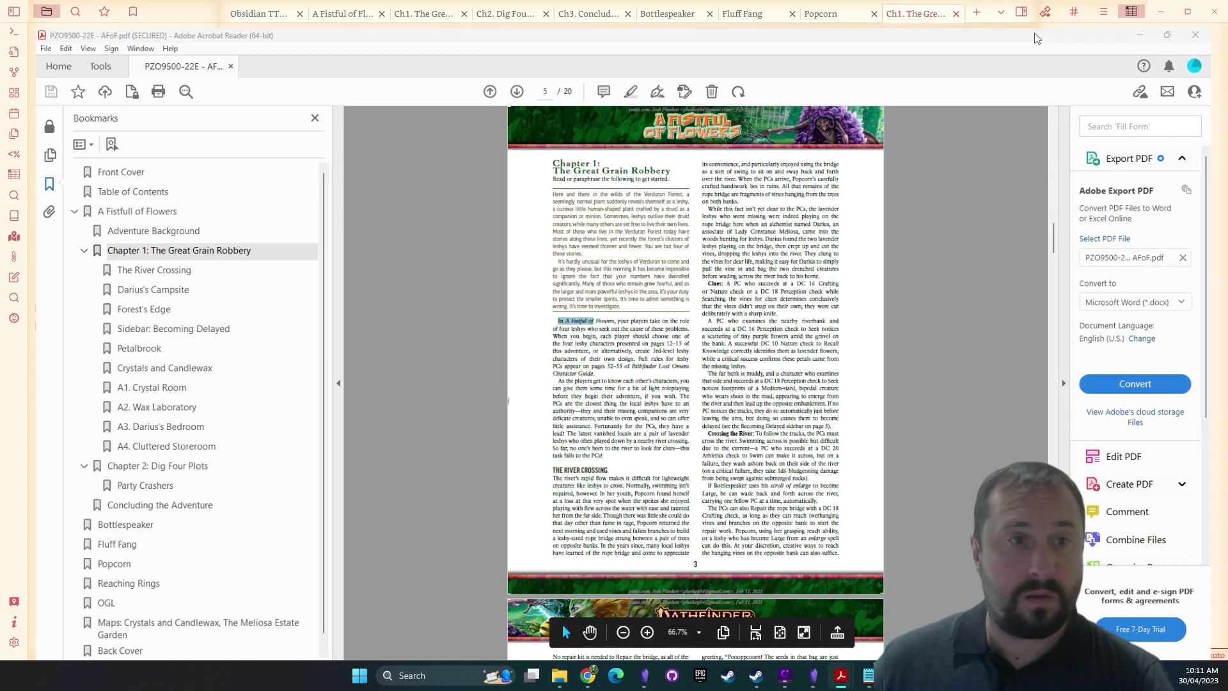
pyautogui.click(1154, 6)
pyautogui.scroll(-2, 347, 471)
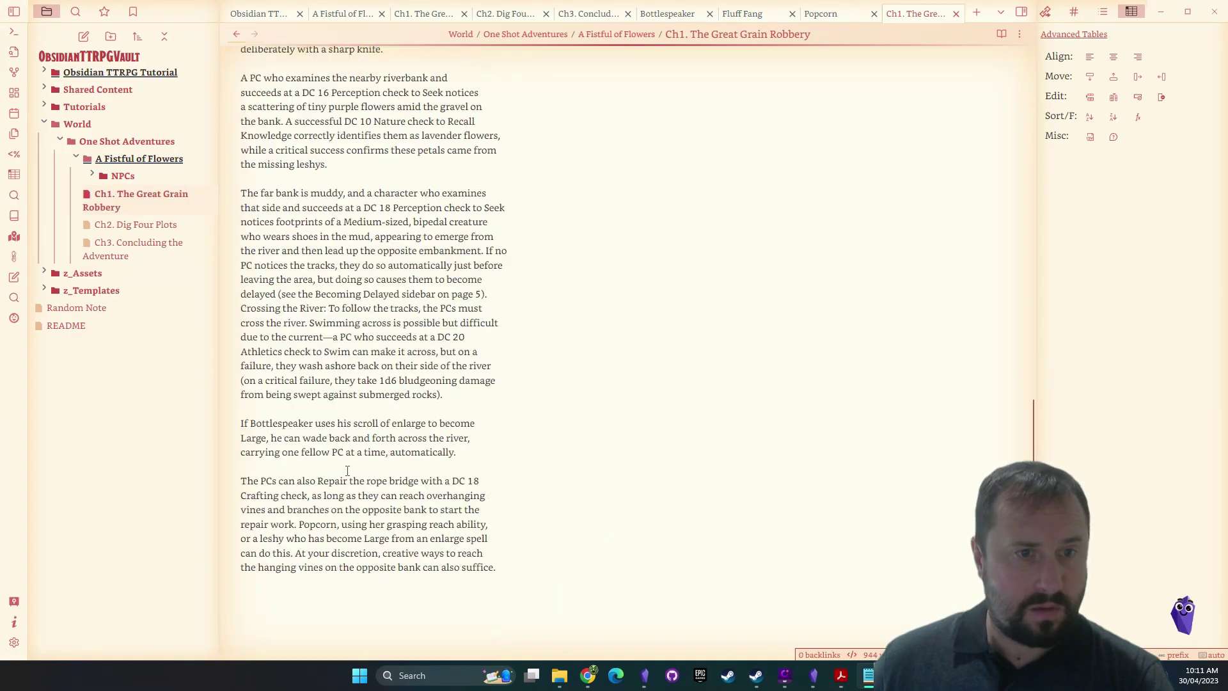
pyautogui.click(242, 308)
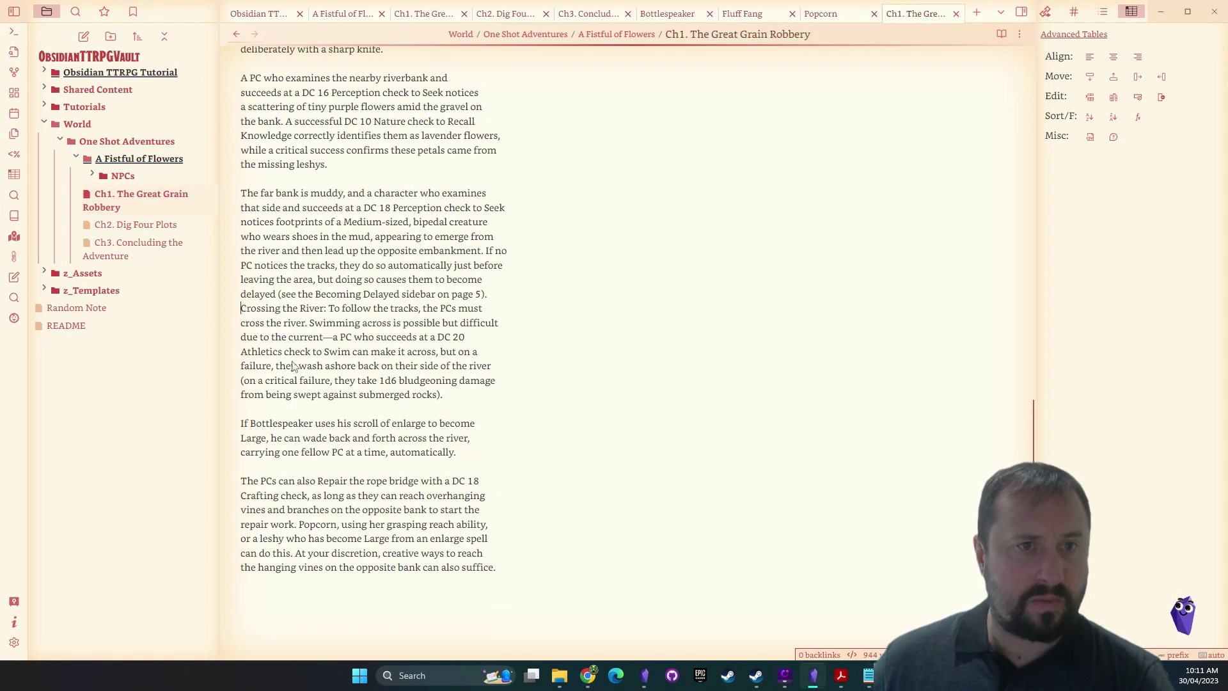
pyautogui.press('Return')
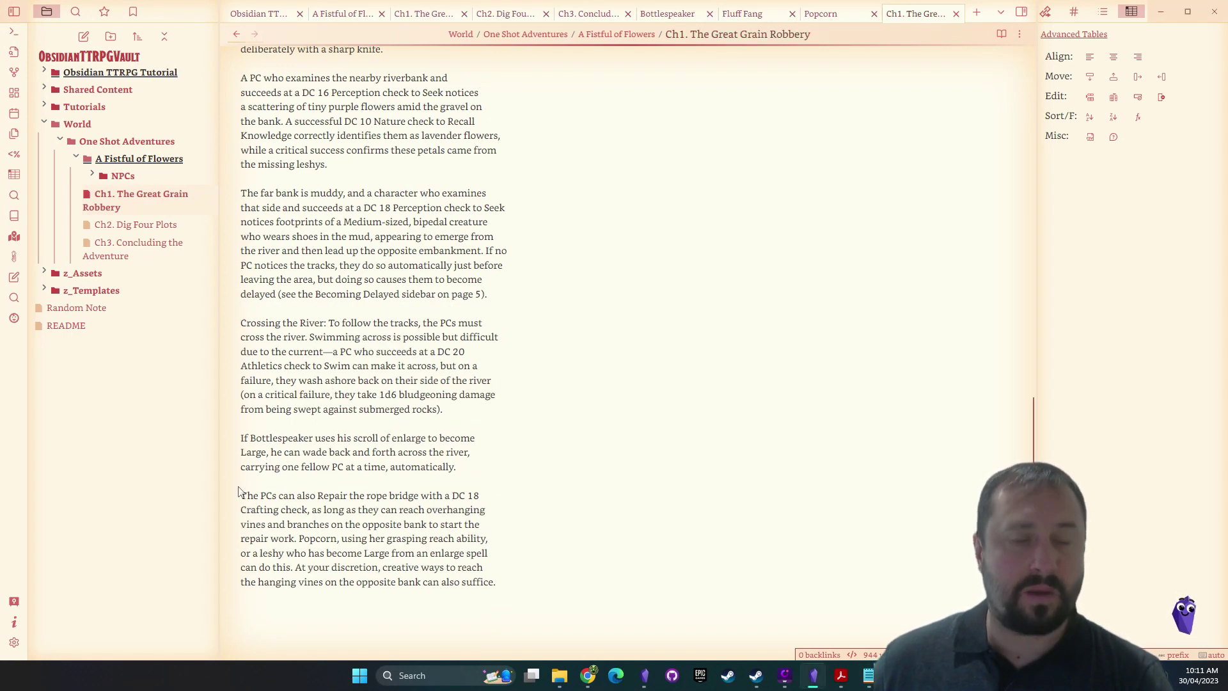
# Select the pasted chapter text and join the broken lines within each paragraph, keeping the blank lines between paragraphs
pyautogui.scroll(2, 722, 442)
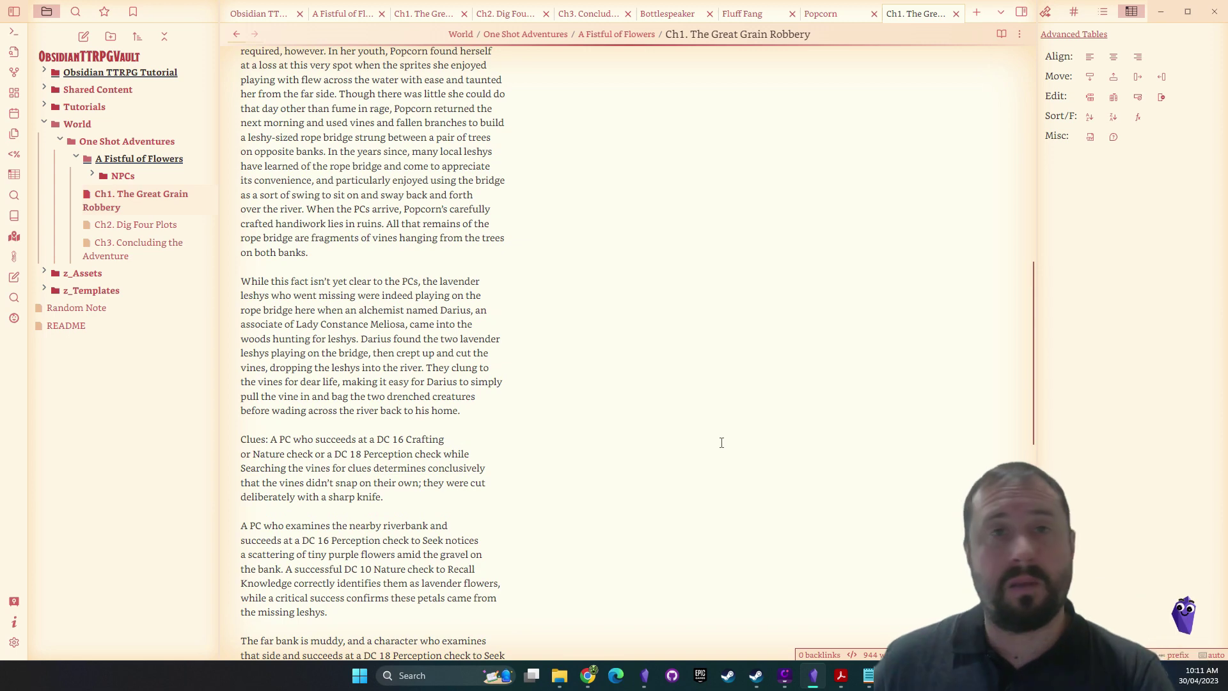
pyautogui.scroll(-7, 721, 442)
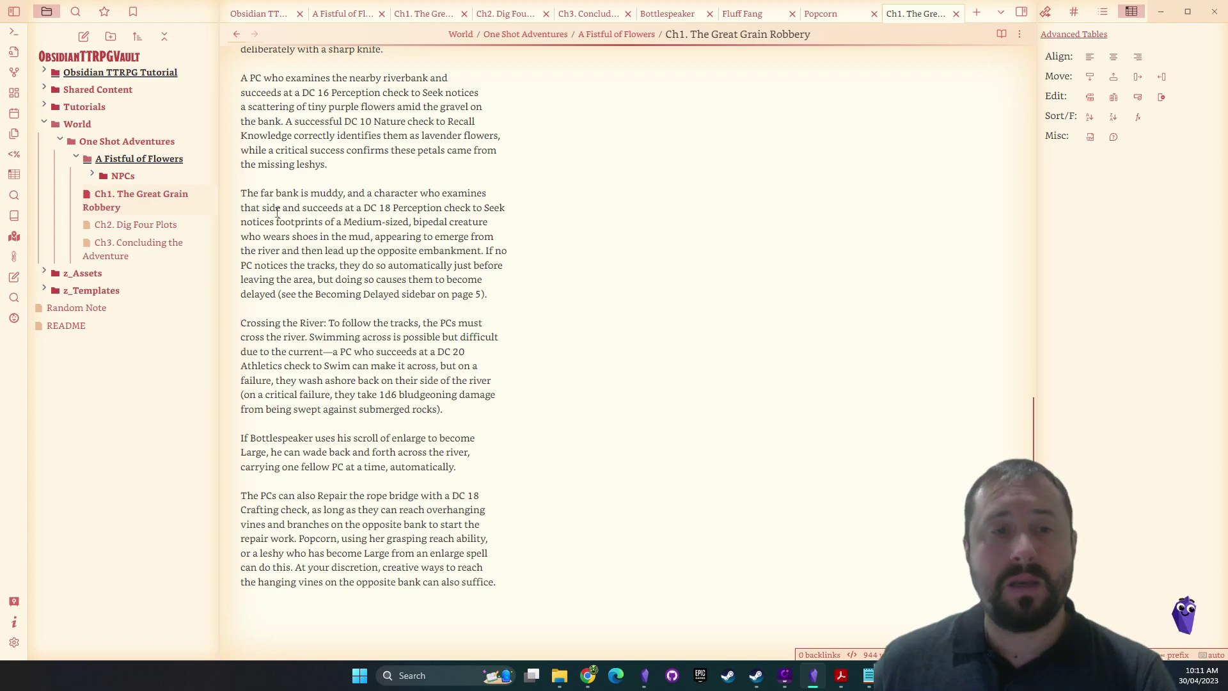
pyautogui.moveTo(526, 591); pyautogui.dragTo(235, 140)
pyautogui.hotkey('alt', 'shift', 'm')
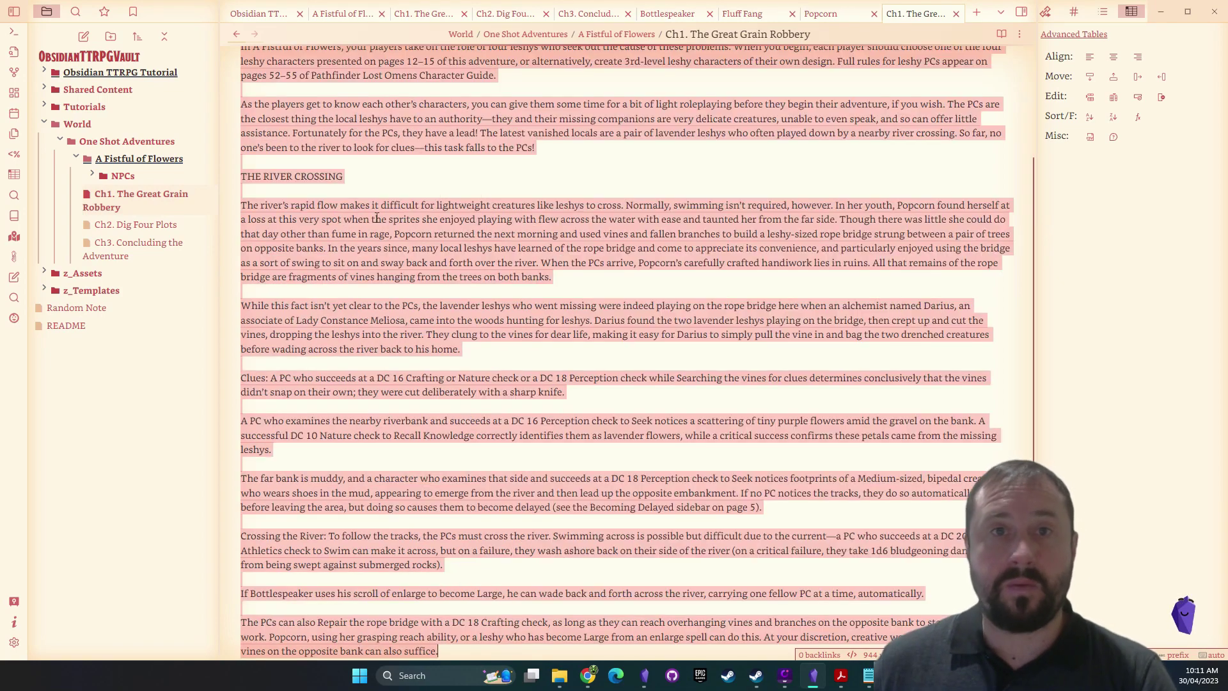
pyautogui.click(575, 236)
# Format the THE RIVER CROSSING line as a level 2 heading
pyautogui.scroll(3, 595, 271)
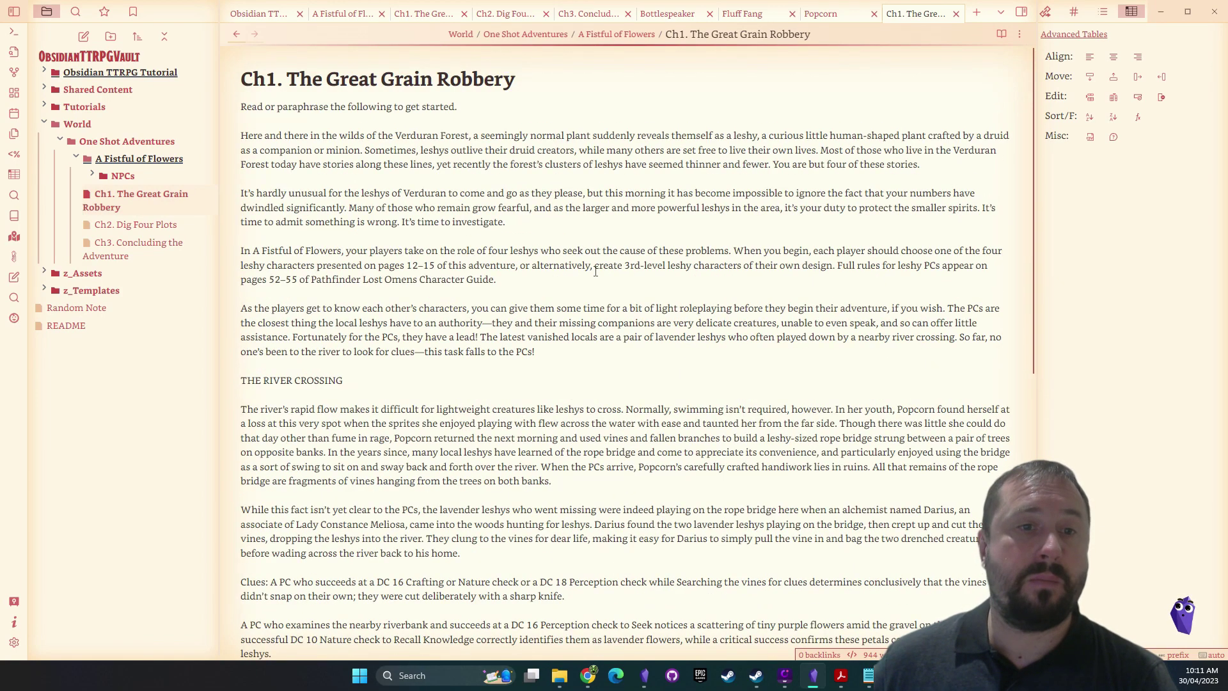
pyautogui.click(381, 375)
pyautogui.hotkey('ctrl', '2')
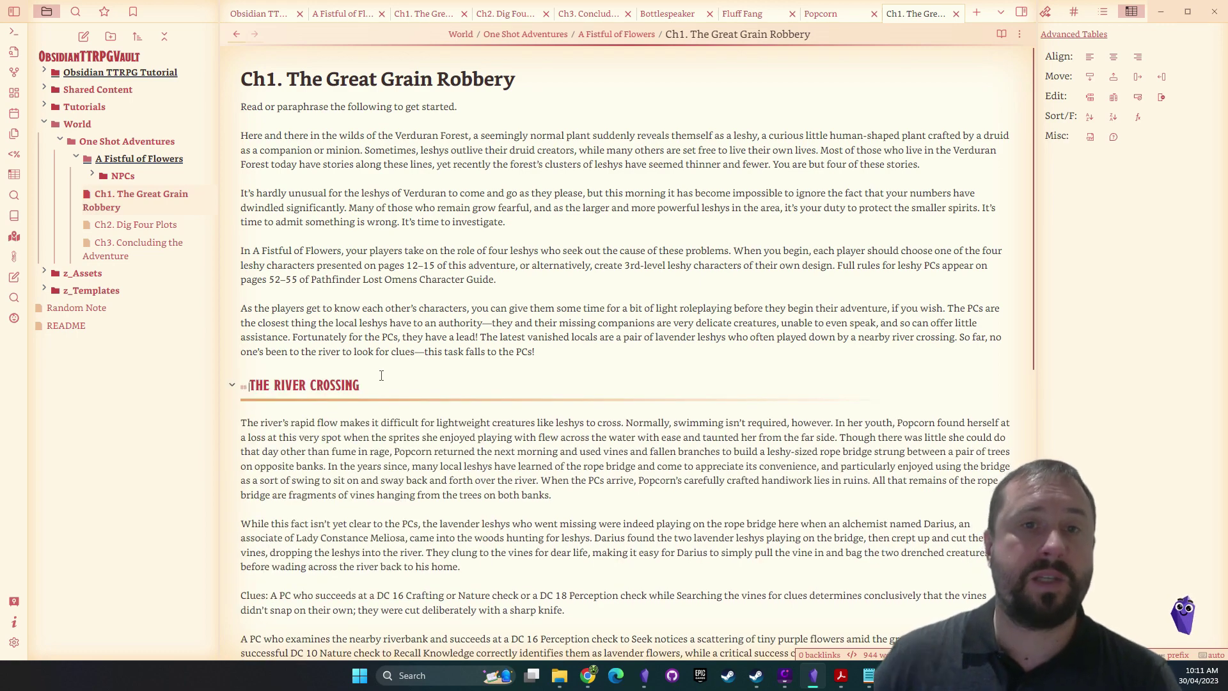
# Make the "Clues:" label at the start of its paragraph in THE RIVER CROSSING section bold
pyautogui.scroll(-5, 381, 376)
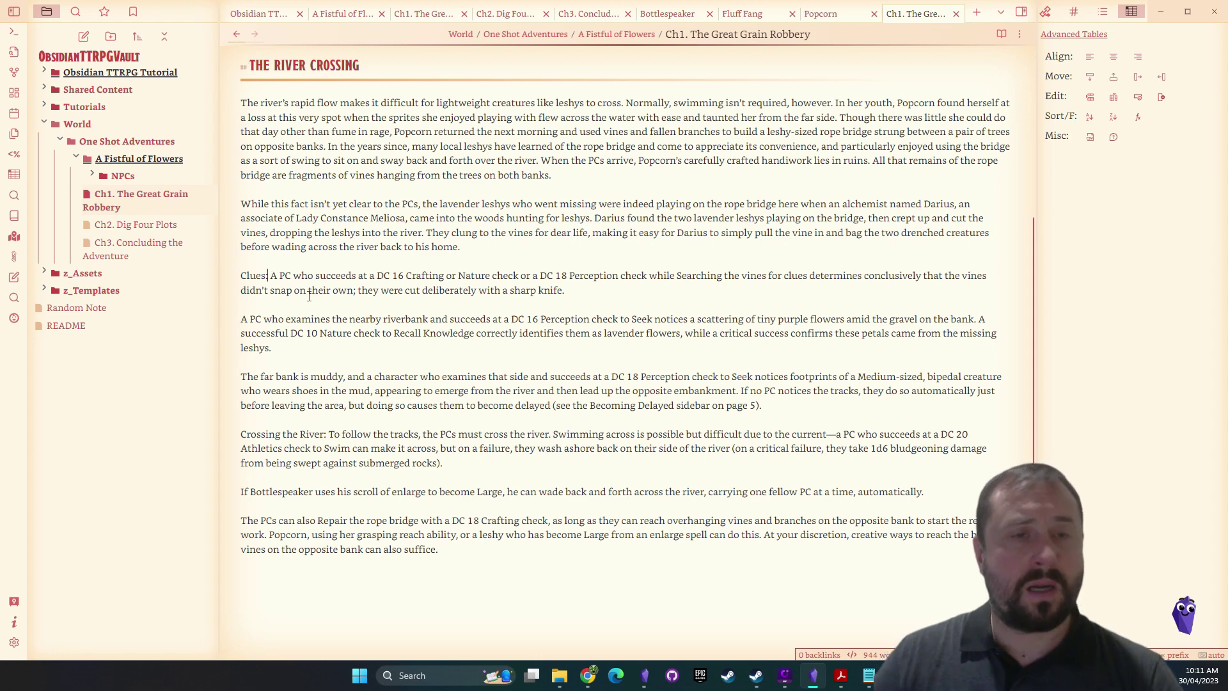
pyautogui.moveTo(241, 275); pyautogui.dragTo(269, 276)
pyautogui.hotkey('ctrl', 'b')
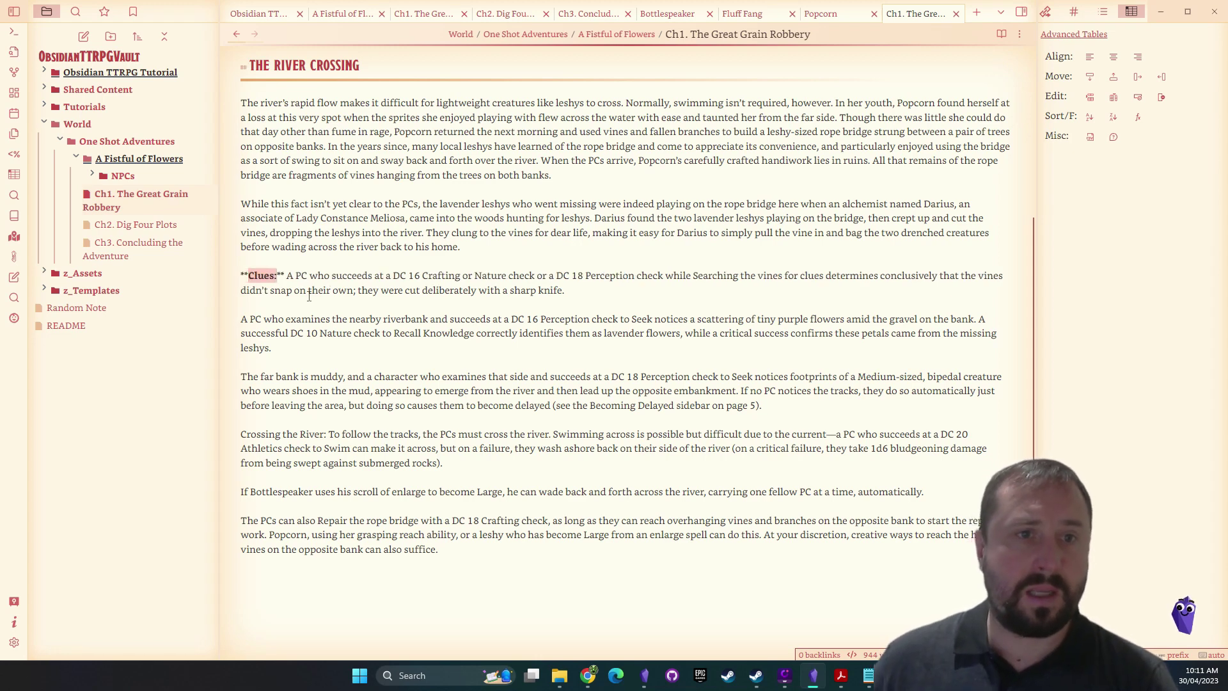
pyautogui.click(293, 279)
# Check the formatting of the paragraph labels in the adventure PDF and make "Crossing the River:" bold in the note
pyautogui.moveTo(840, 675)
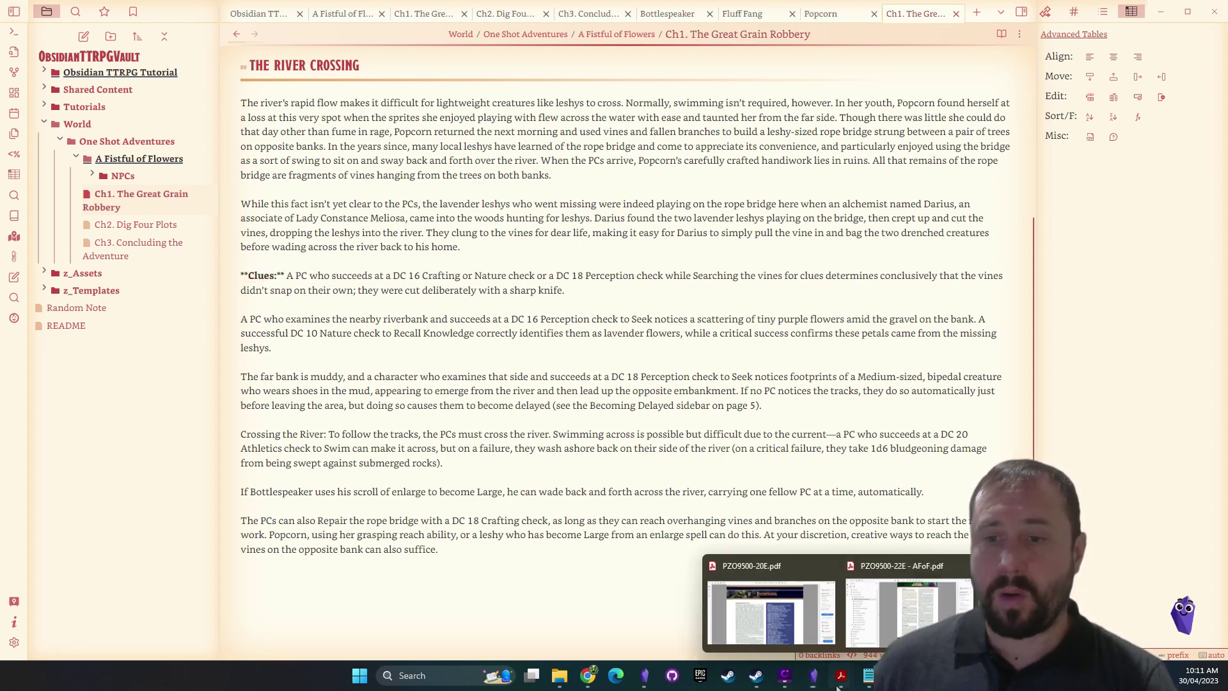
pyautogui.click(901, 607)
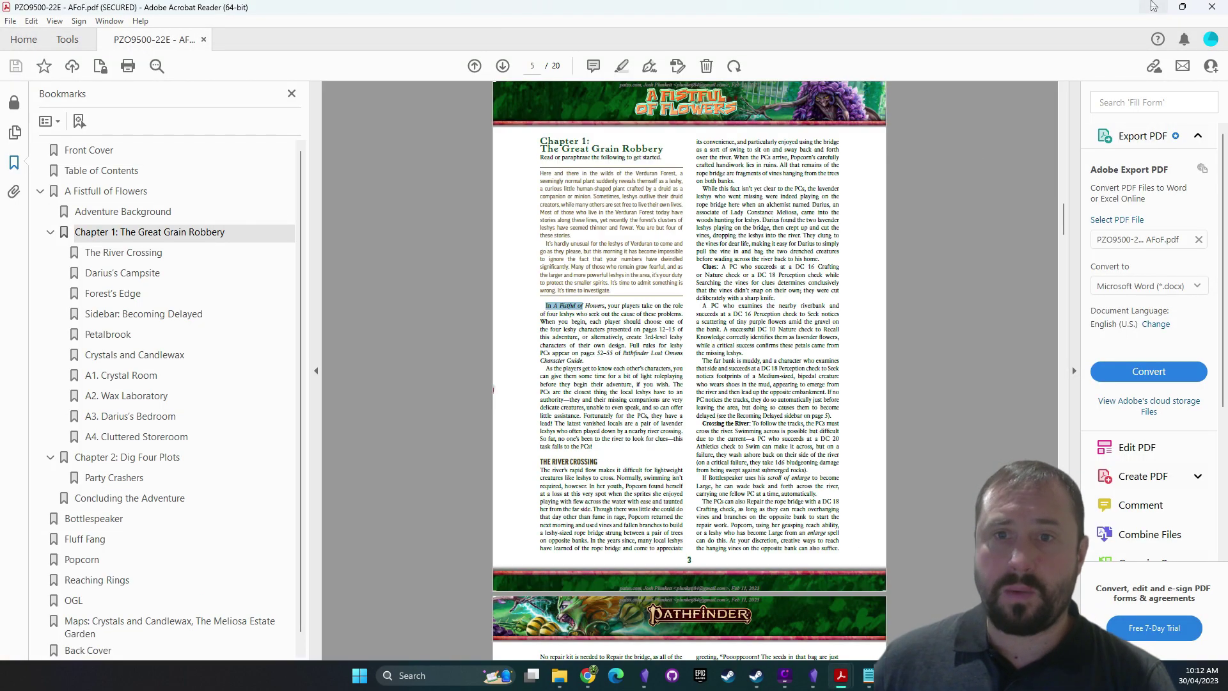
pyautogui.hotkey('alt', 'Tab')
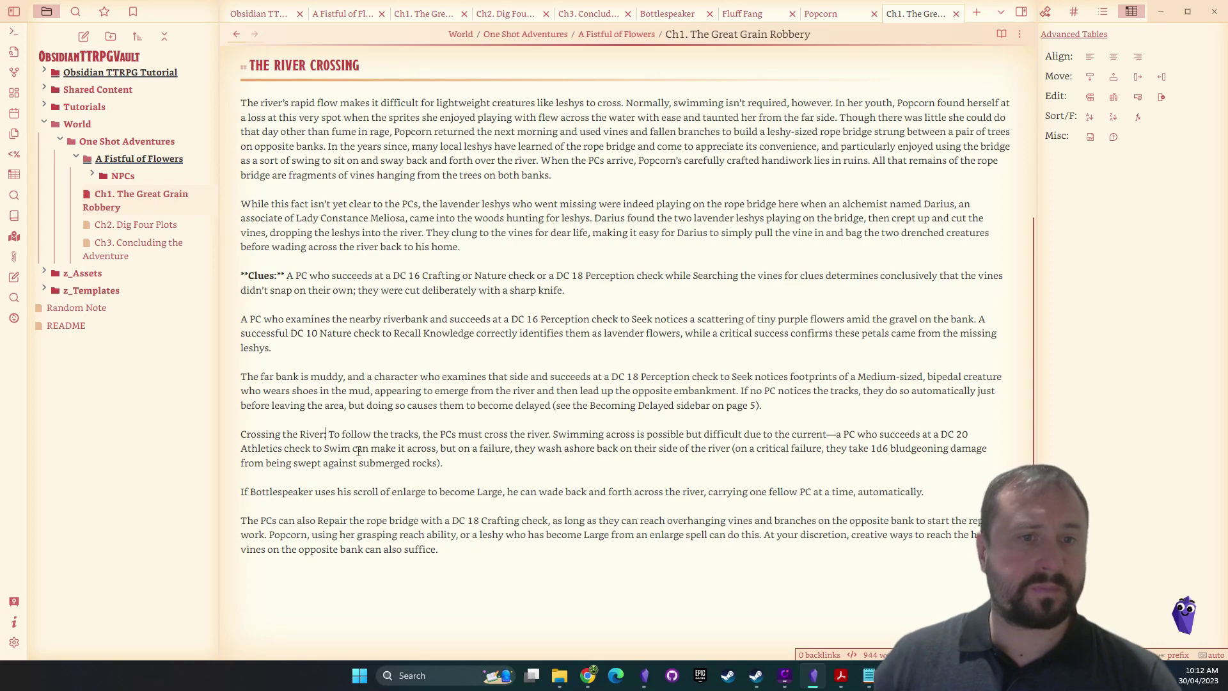
pyautogui.moveTo(326, 434); pyautogui.dragTo(241, 434)
pyautogui.hotkey('ctrl', 'b')
pyautogui.click(433, 275)
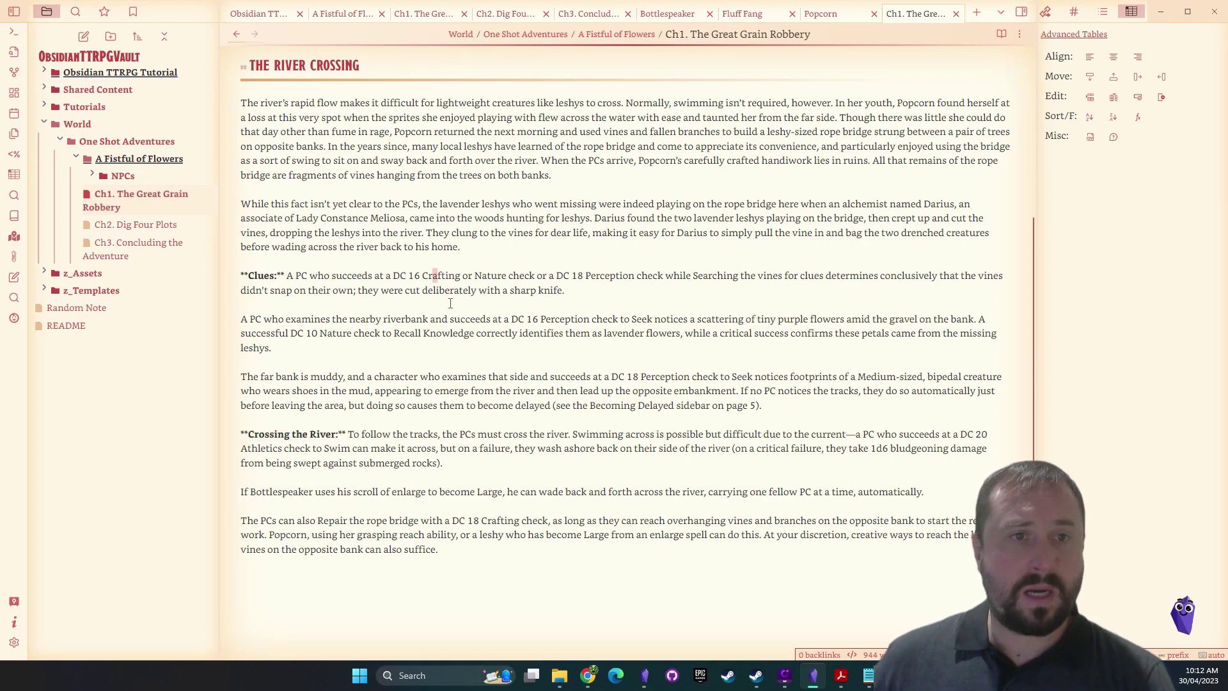
# Check in the adventure PDF which opening paragraphs of Chapter 1 are set as read-aloud text, and return to the note
pyautogui.scroll(5, 489, 338)
pyautogui.scroll(-3, 508, 347)
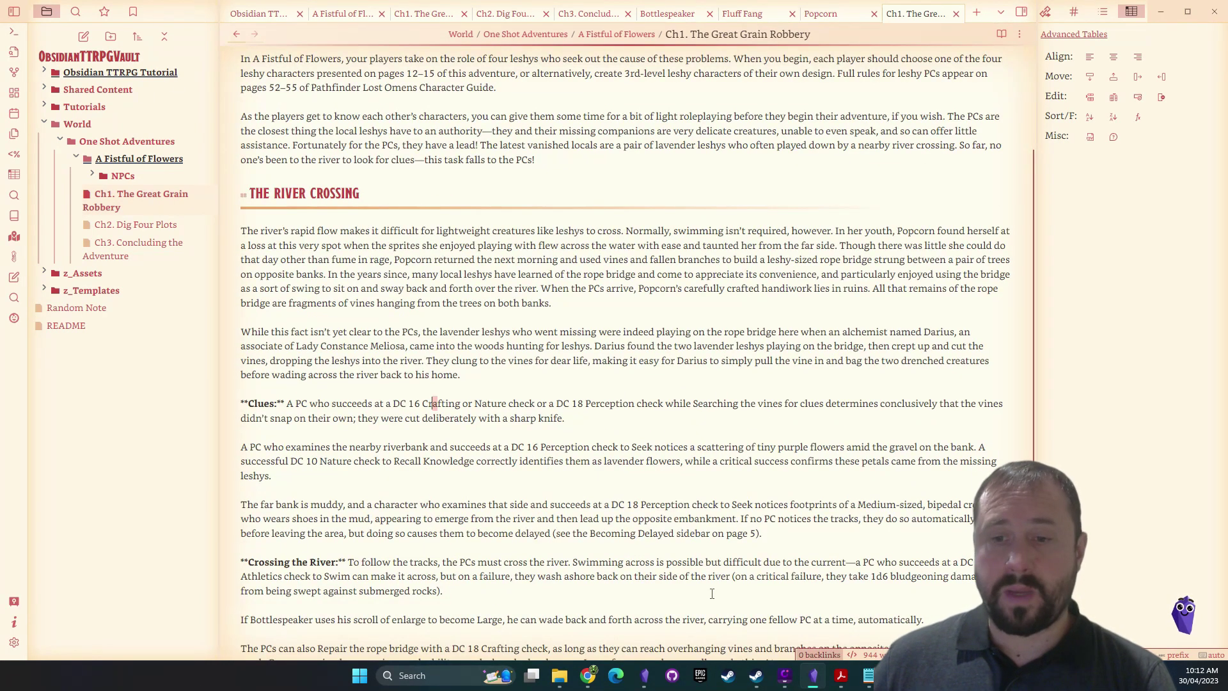
pyautogui.moveTo(841, 676)
pyautogui.click(923, 611)
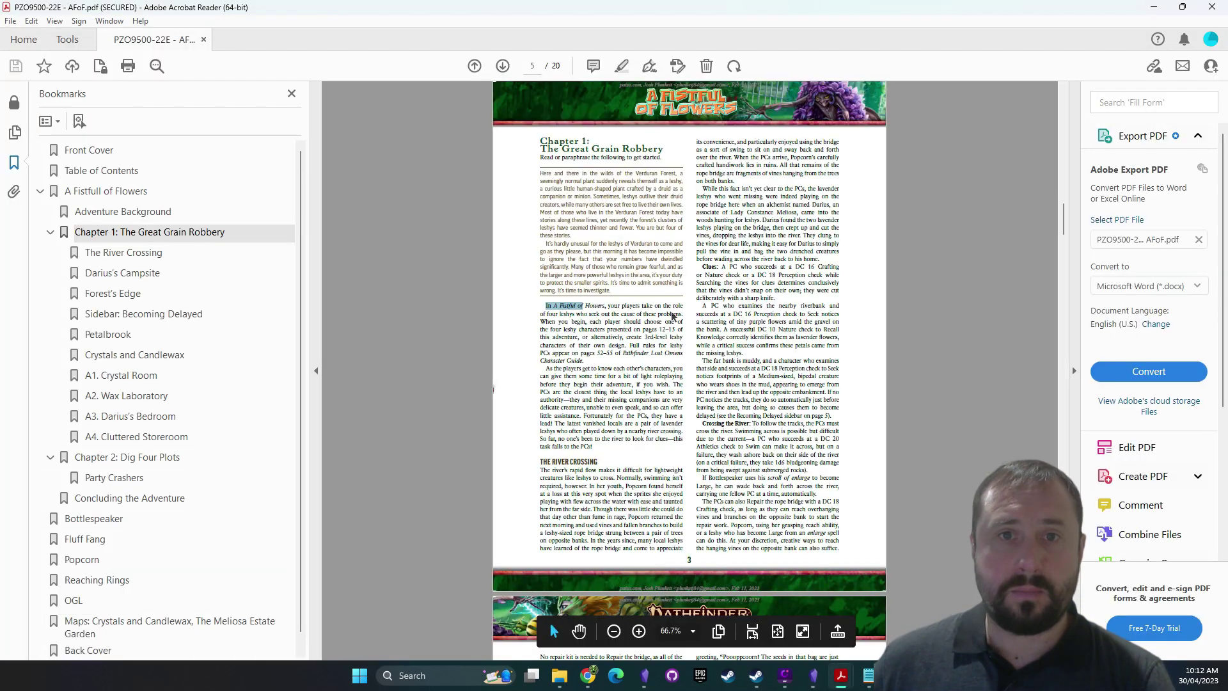
pyautogui.moveTo(614, 322); pyautogui.dragTo(614, 174)
pyautogui.click(646, 269)
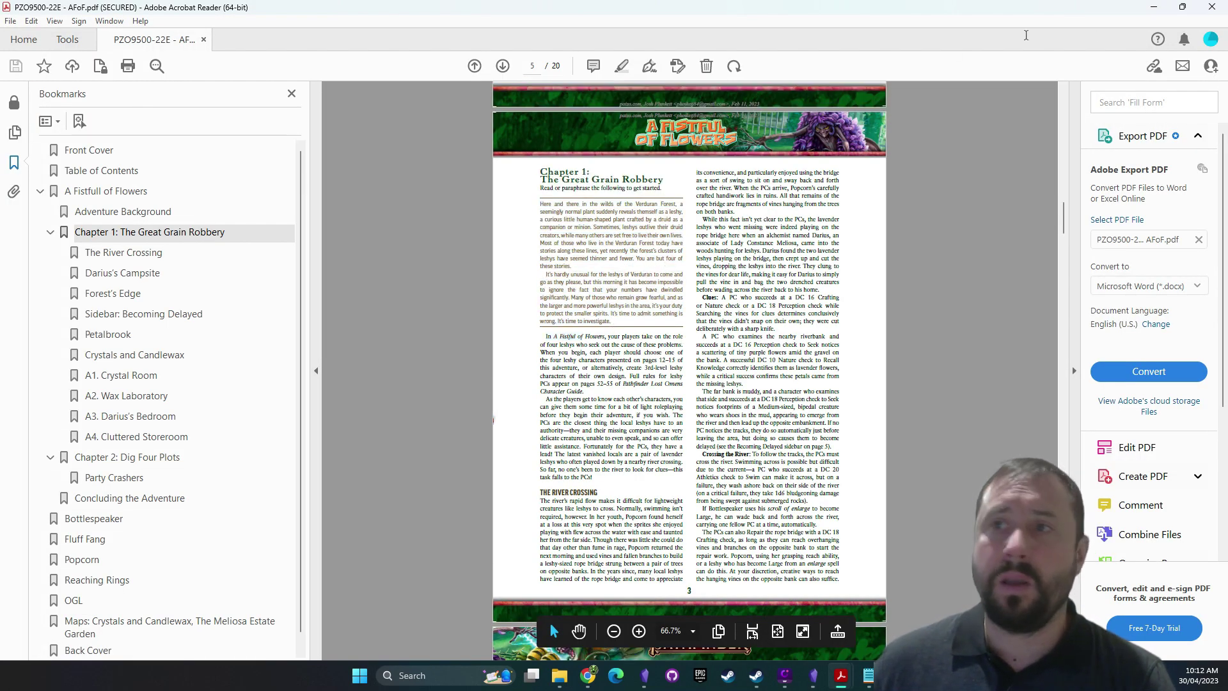
pyautogui.hotkey('alt', 'Tab')
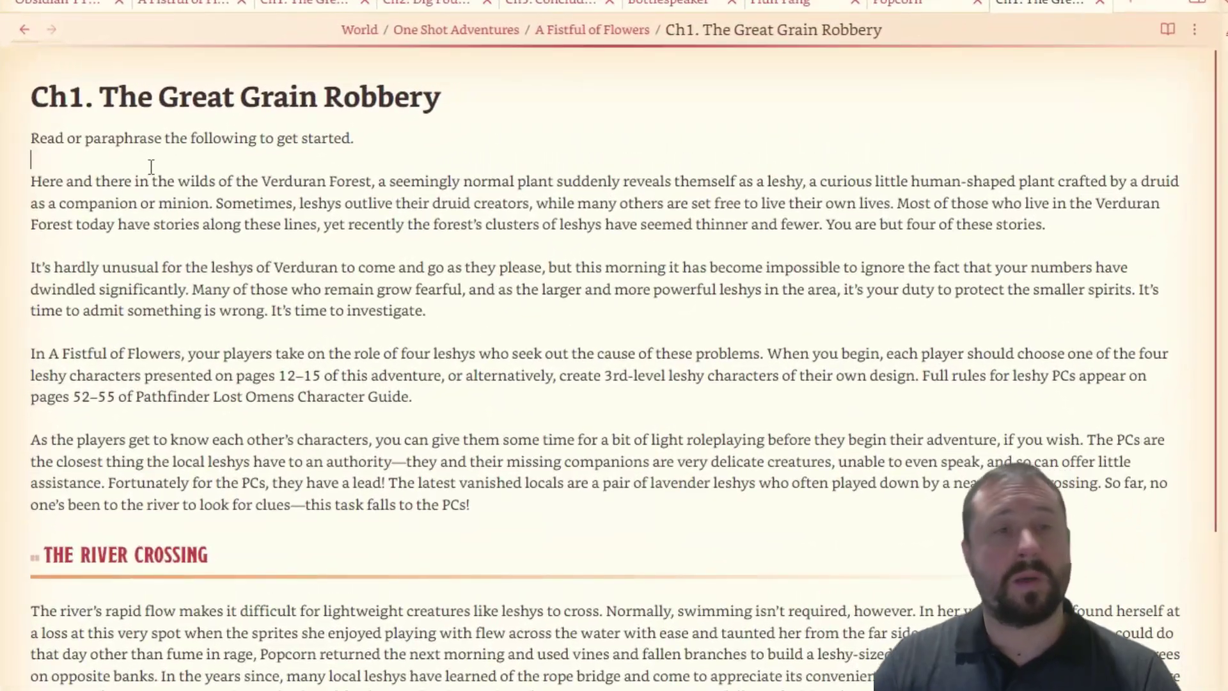
# Insert the Call Out - Read Aloud template below the line "Read or paraphrase the following to get started."
pyautogui.click(291, 133)
pyautogui.press('Return')
pyautogui.press('Return')
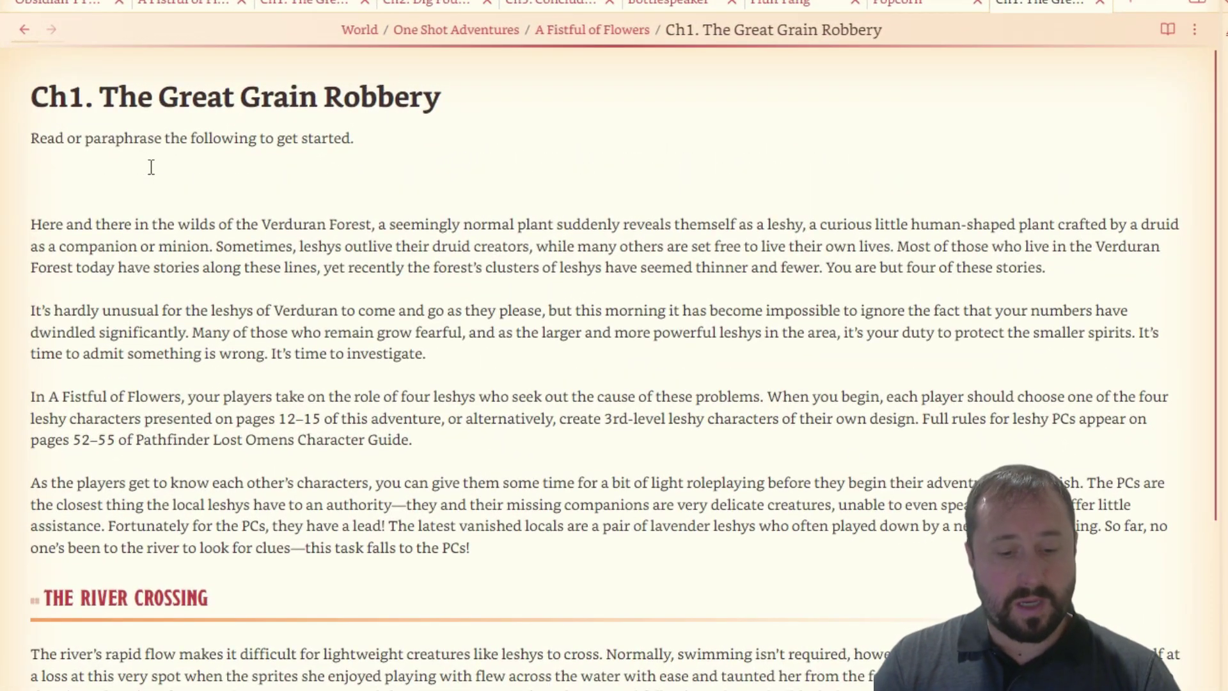
pyautogui.hotkey('alt', 'e')
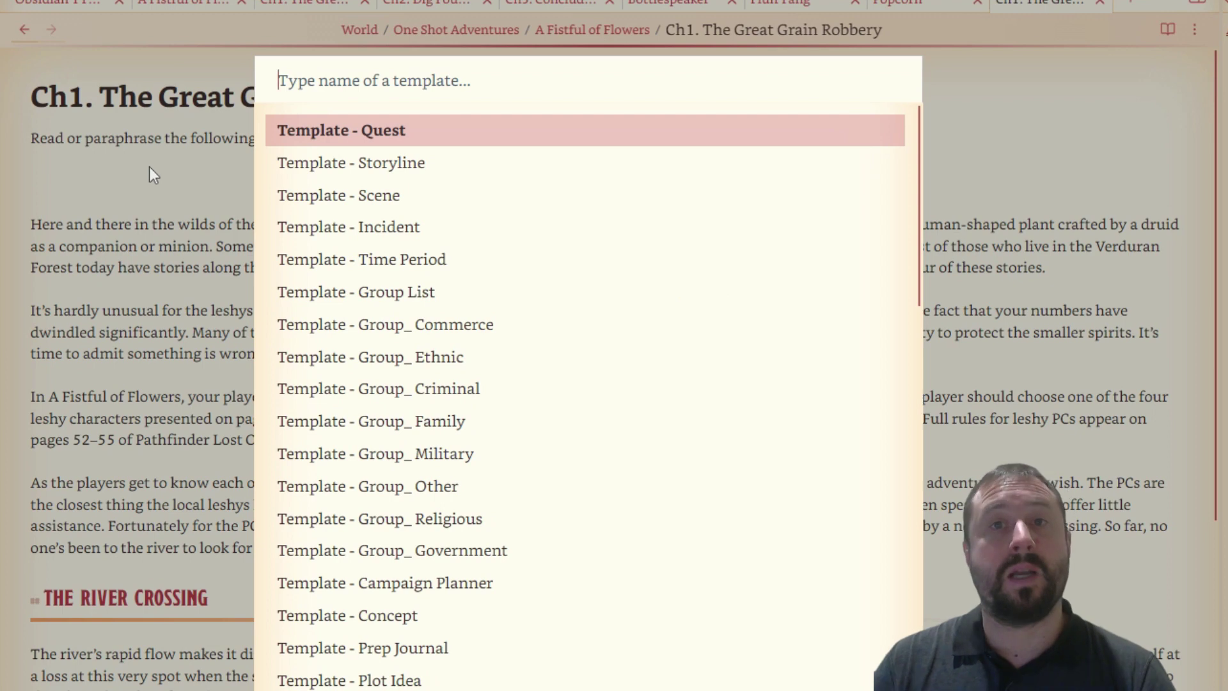
pyautogui.write('call')
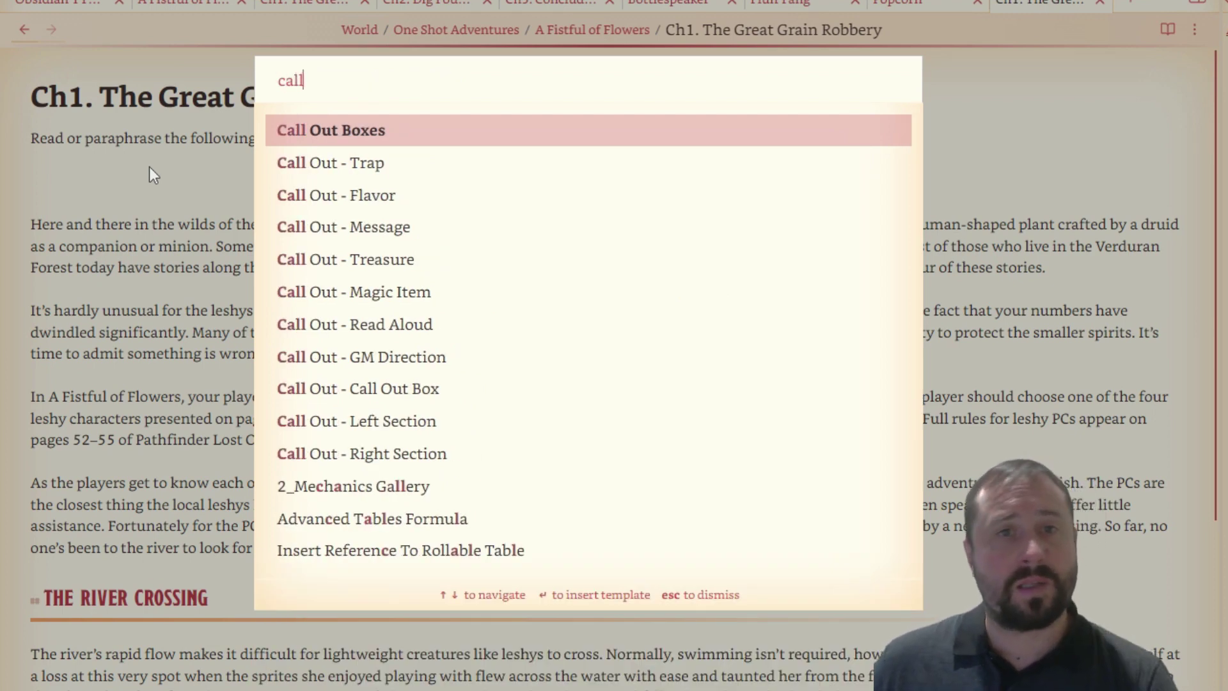
pyautogui.click(412, 329)
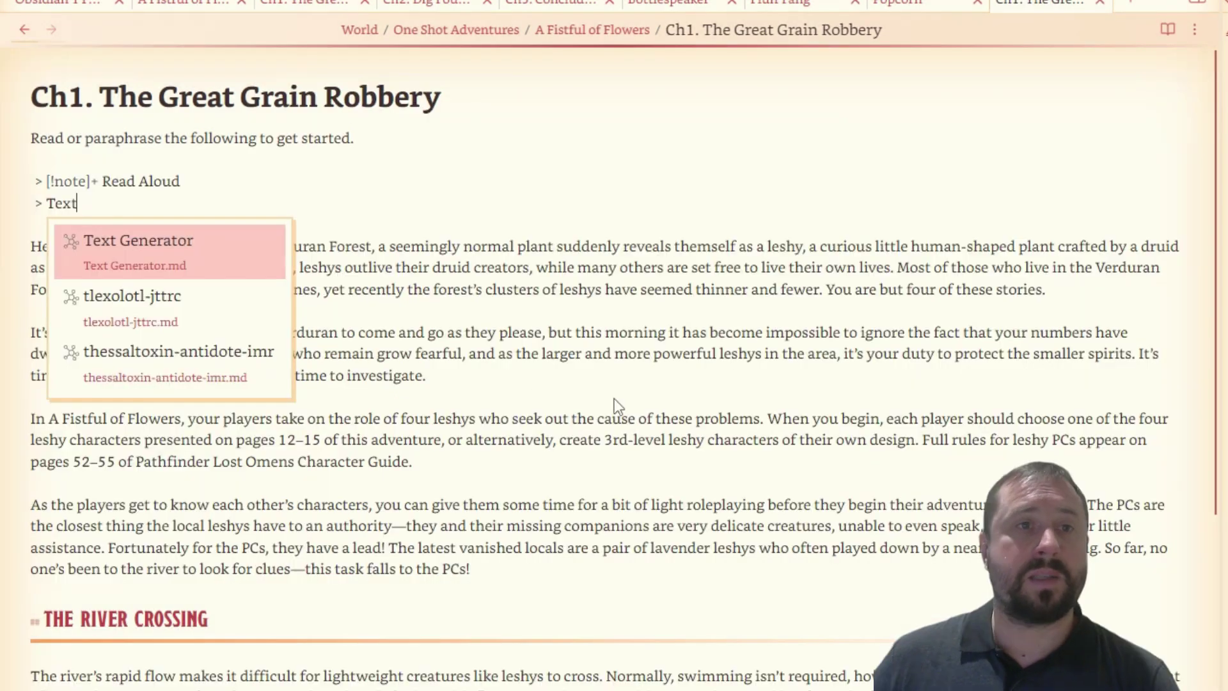
pyautogui.press('Escape')
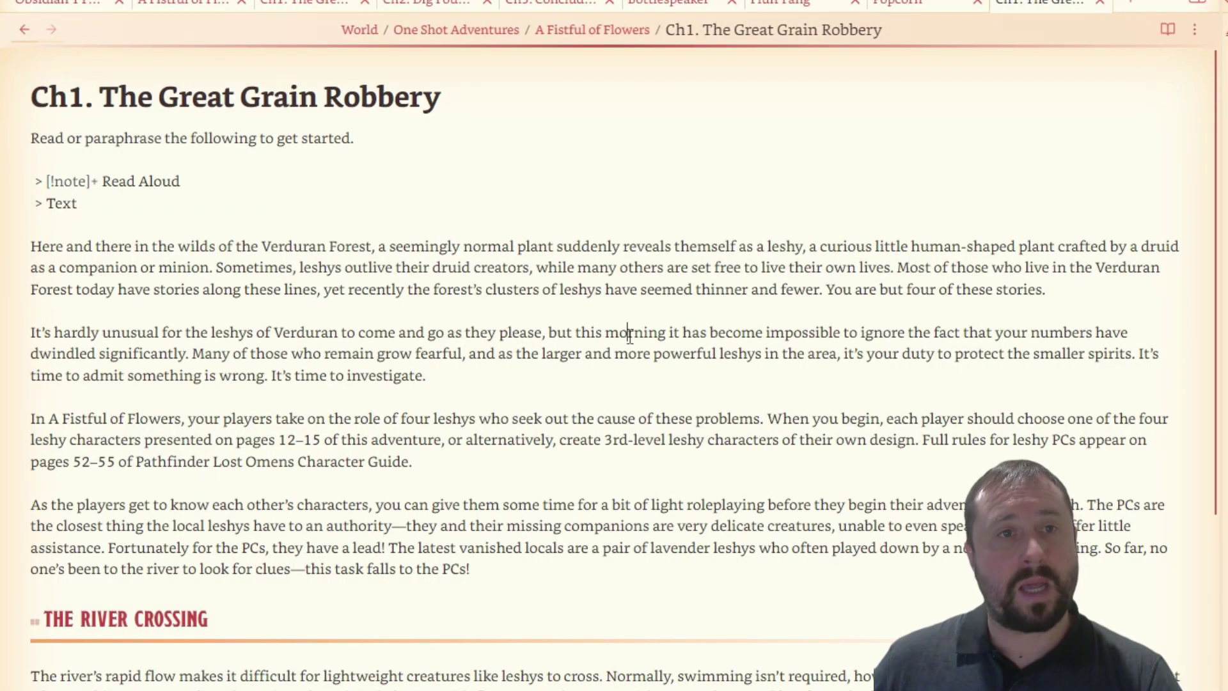
# Replace the callout's placeholder "Text" with the paragraph beginning "Here and there in the wilds of the Verduran Forest"
pyautogui.hotkey('shift', 'Up')
pyautogui.hotkey('shift', 'Home')
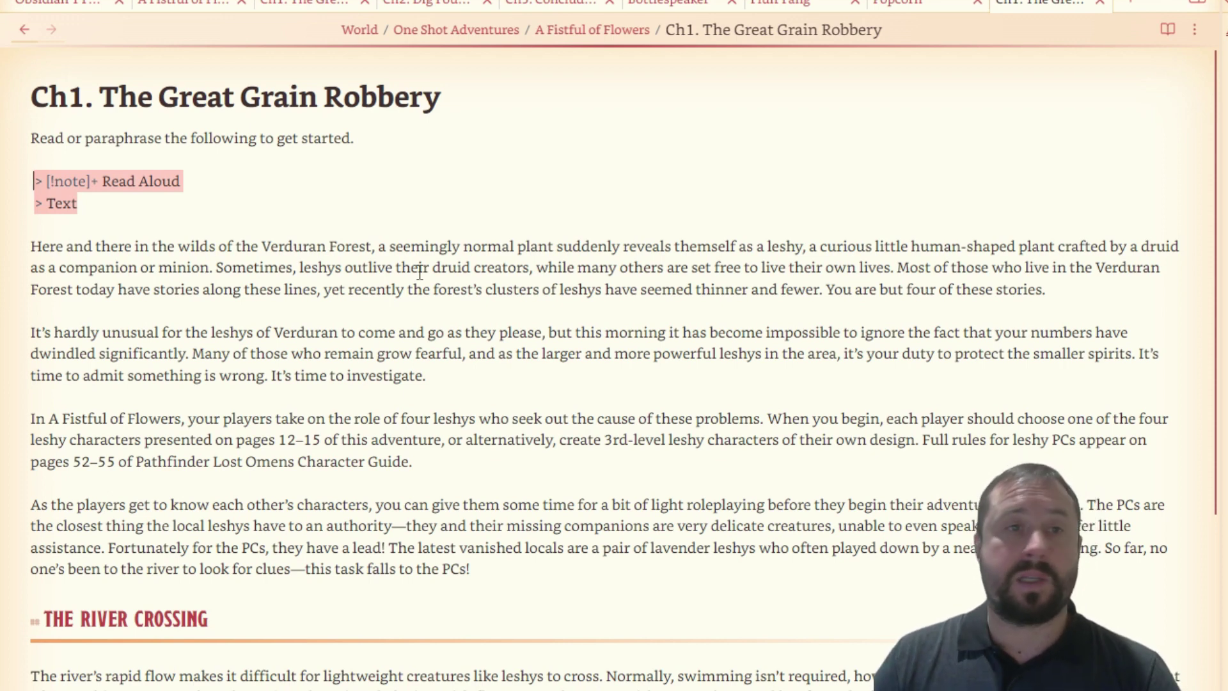
pyautogui.press('Down')
pyautogui.press('End')
pyautogui.hotkey('ctrl', 'shift', 'Left')
pyautogui.press('BackSpace')
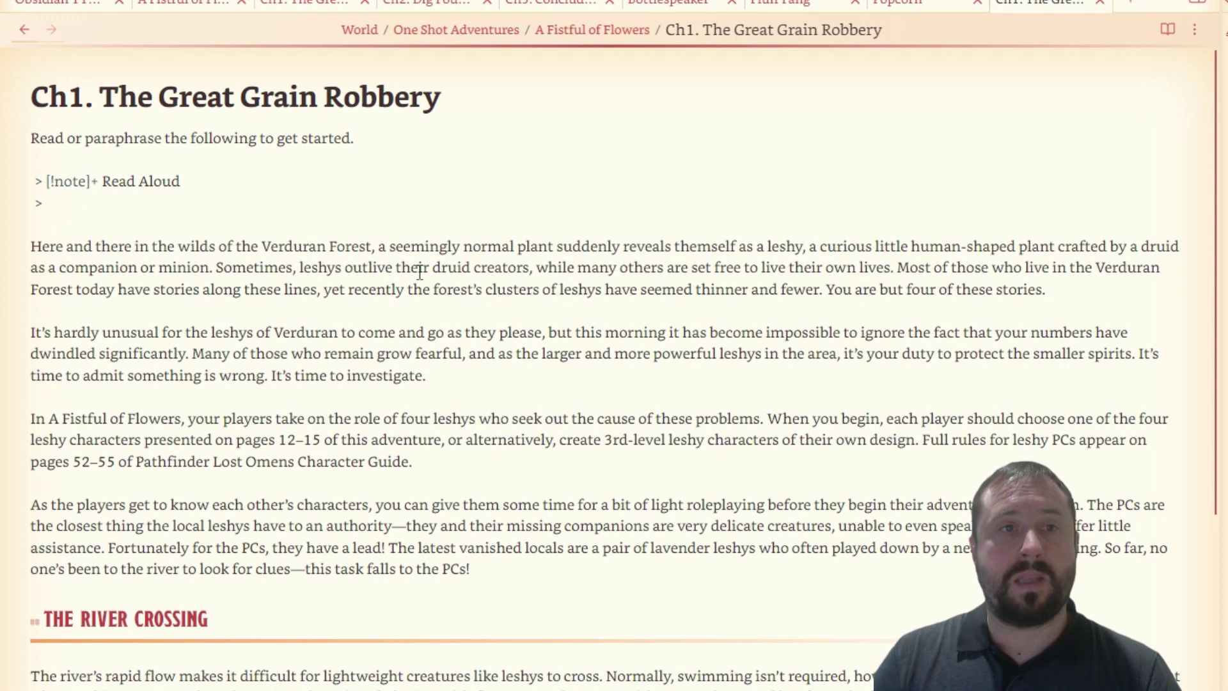
pyautogui.press('Delete')
pyautogui.press('Delete')
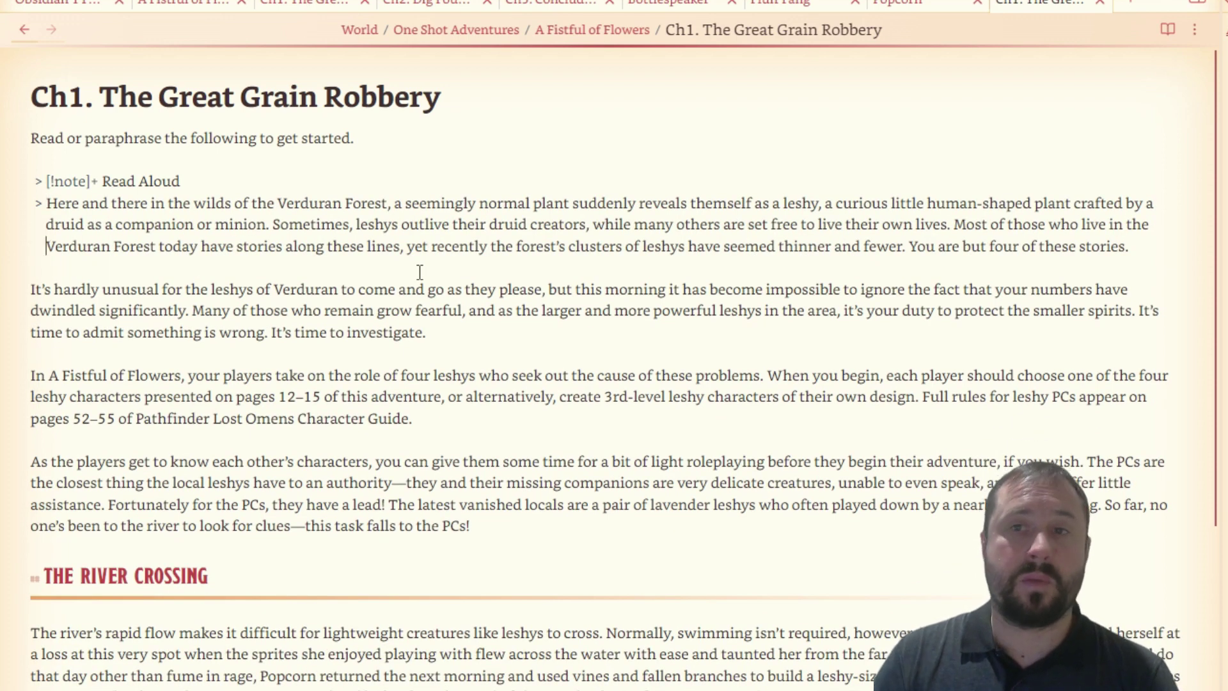
# Bring the "It's hardly unusual" paragraph into the Read Aloud callout after a blank quoted line, and show the note in reading view
pyautogui.press('Delete')
pyautogui.press('Delete')
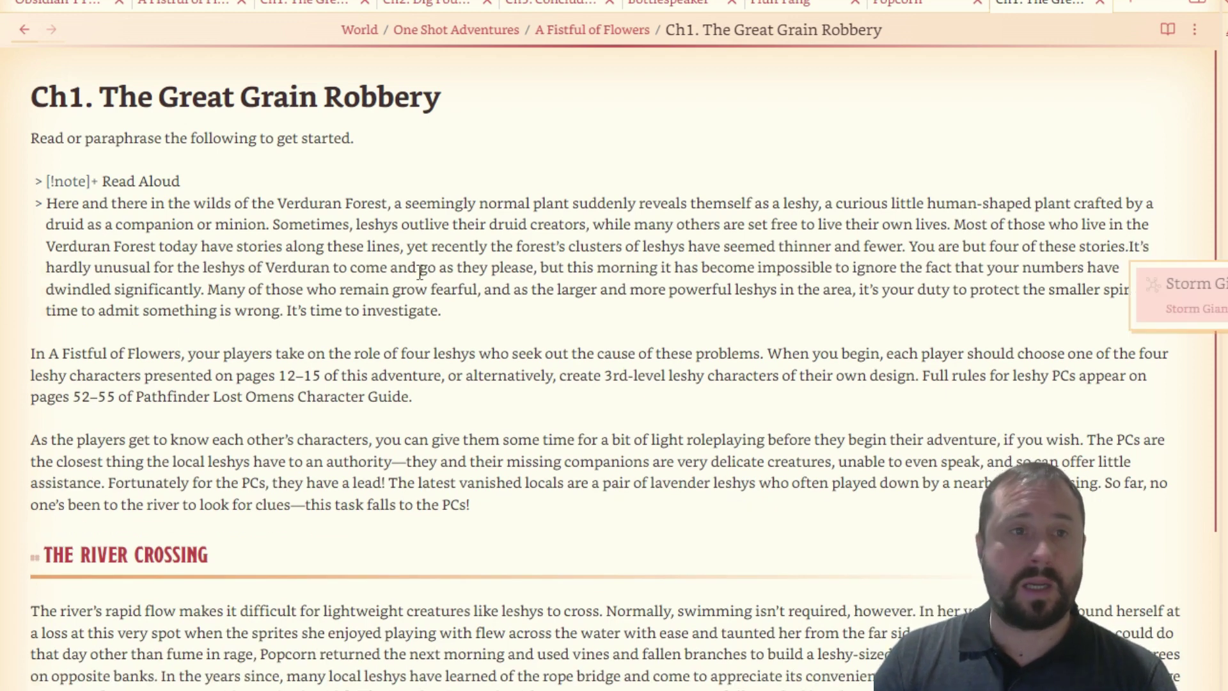
pyautogui.moveTo(1135, 265); pyautogui.dragTo(1129, 249)
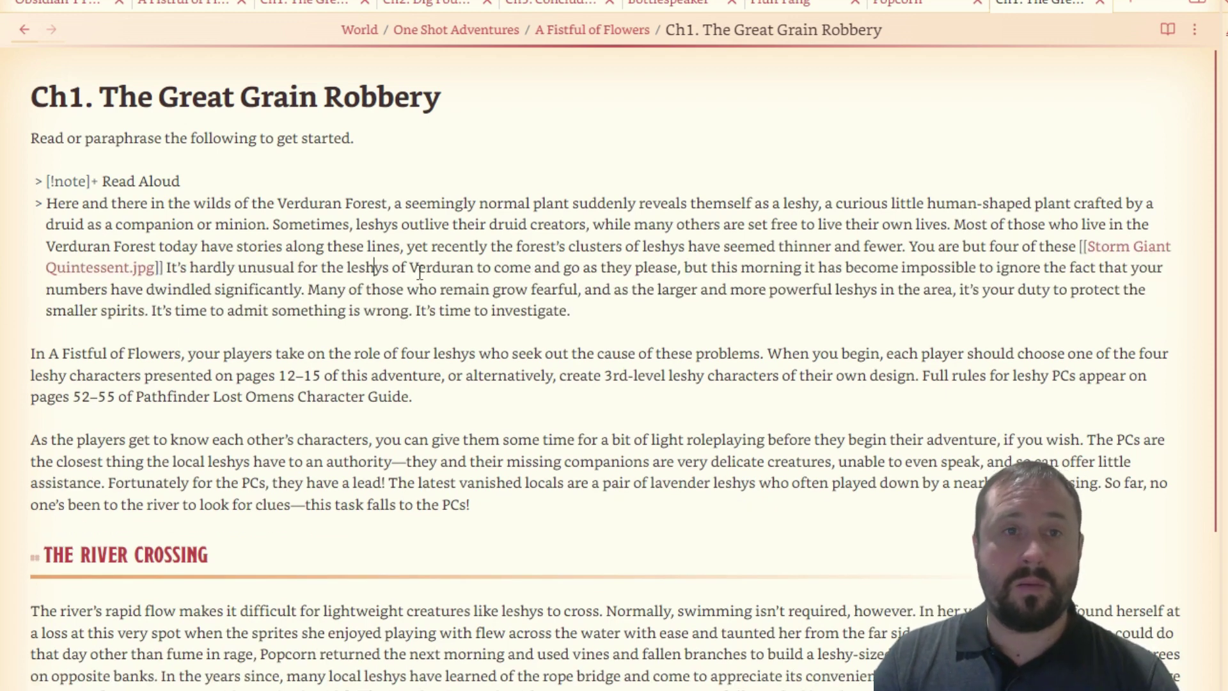
pyautogui.hotkey('ctrl', 'z')
pyautogui.hotkey('ctrl', 'z')
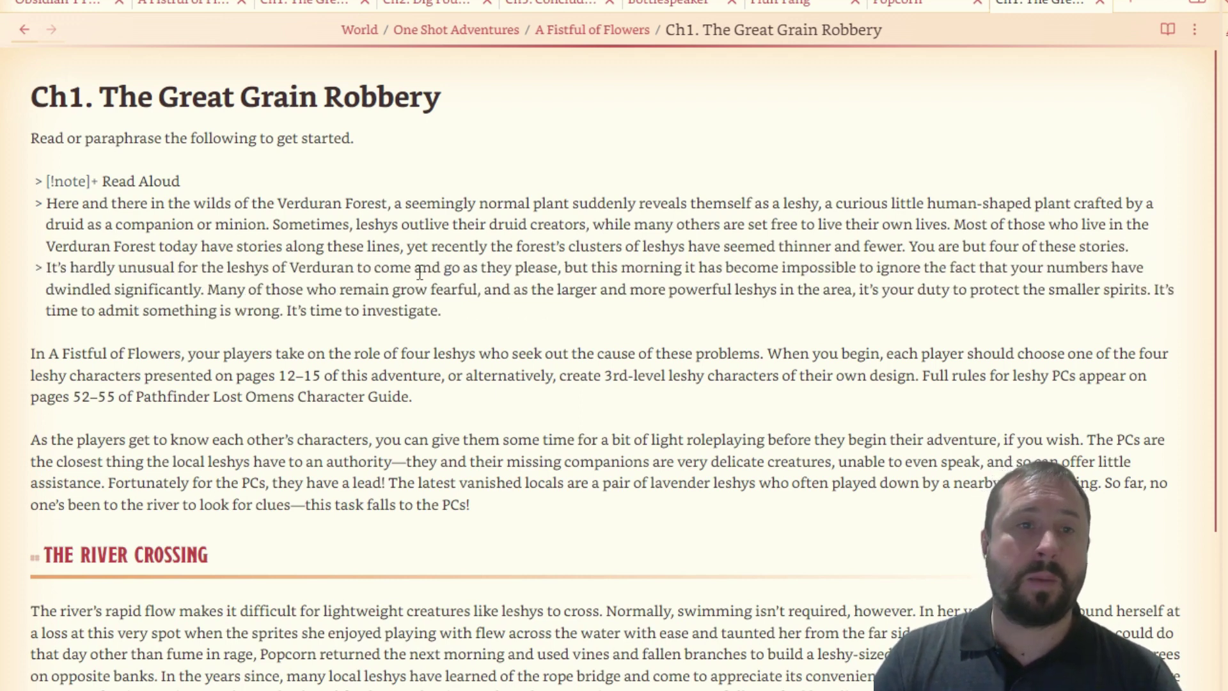
pyautogui.press('Return')
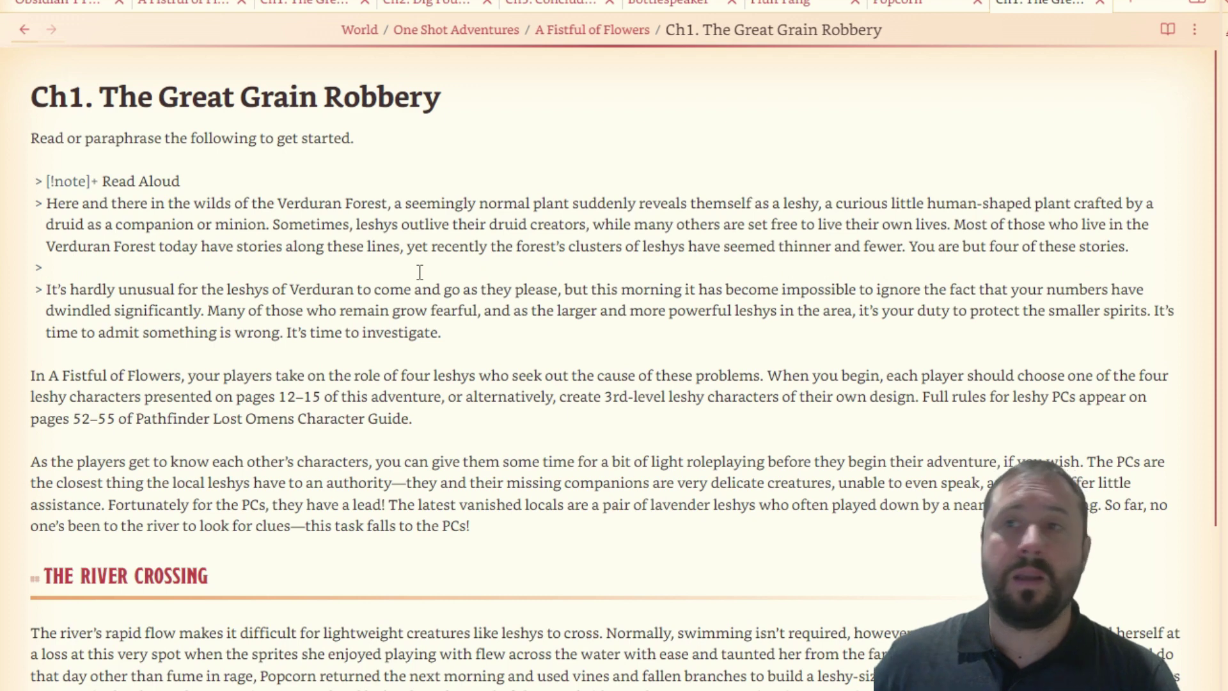
pyautogui.click(1163, 30)
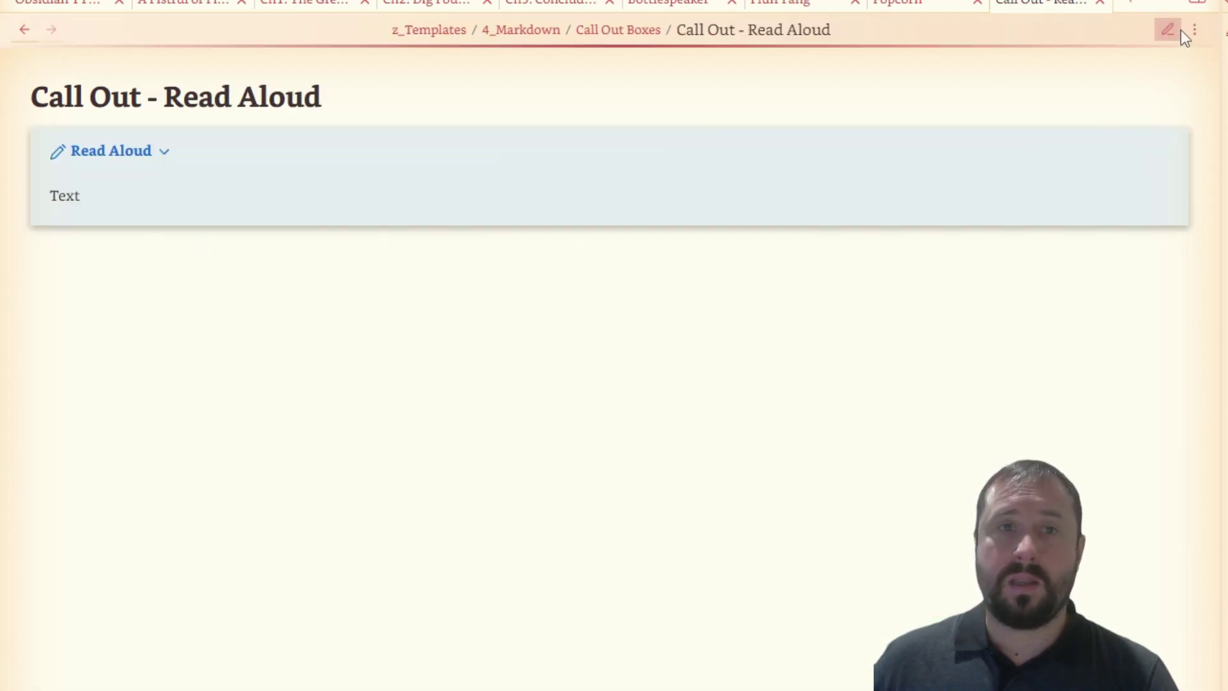
# Examine the Markdown source of the Call Out - Read Aloud template and return to the Chapter 1 note
pyautogui.click(1167, 30)
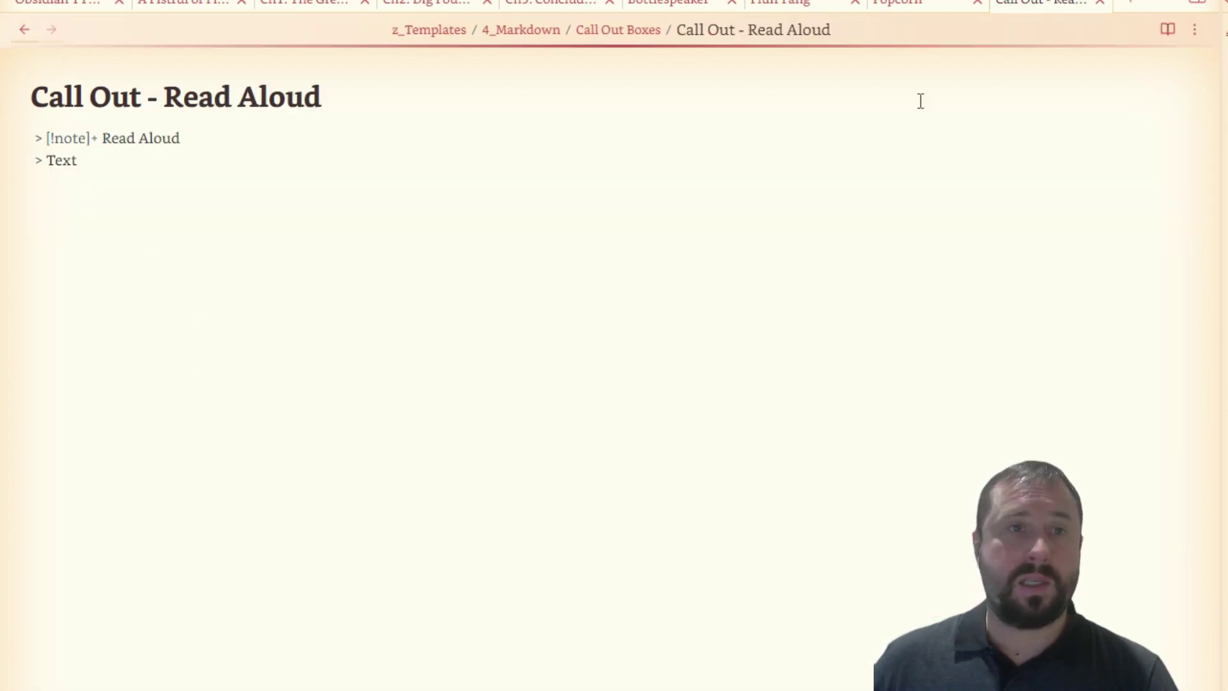
pyautogui.moveTo(112, 179); pyautogui.dragTo(3, 113)
pyautogui.click(268, 668)
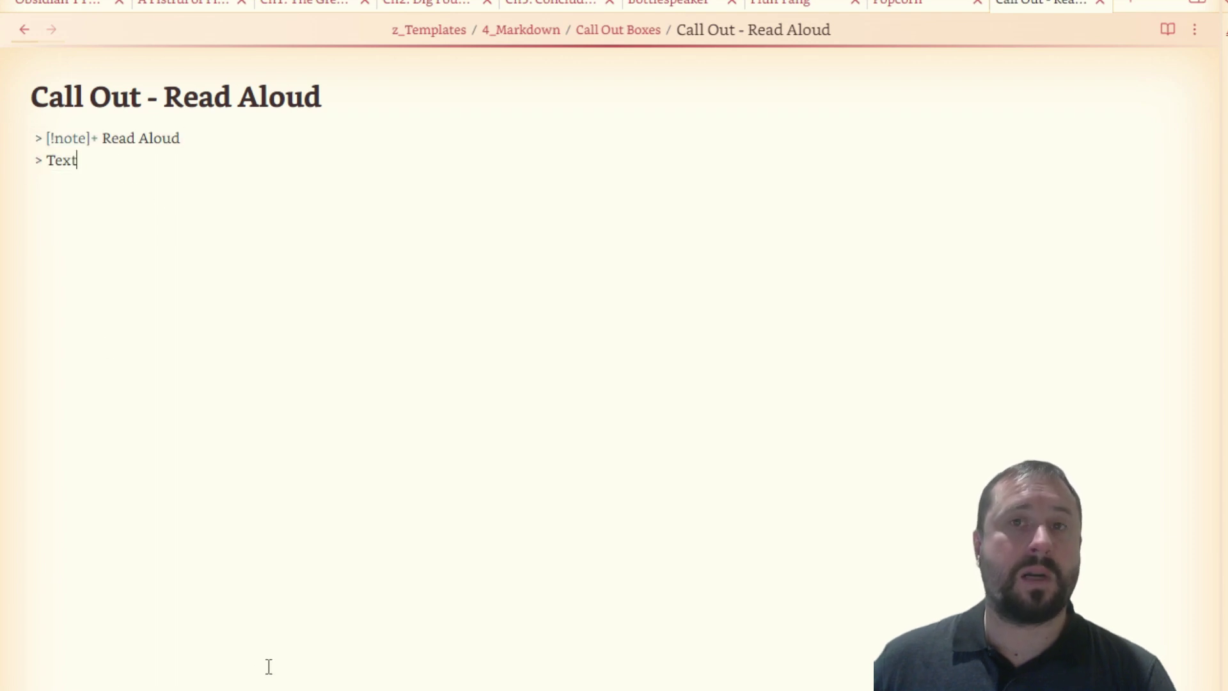
pyautogui.click(23, 30)
pyautogui.click(23, 30)
pyautogui.click(23, 30)
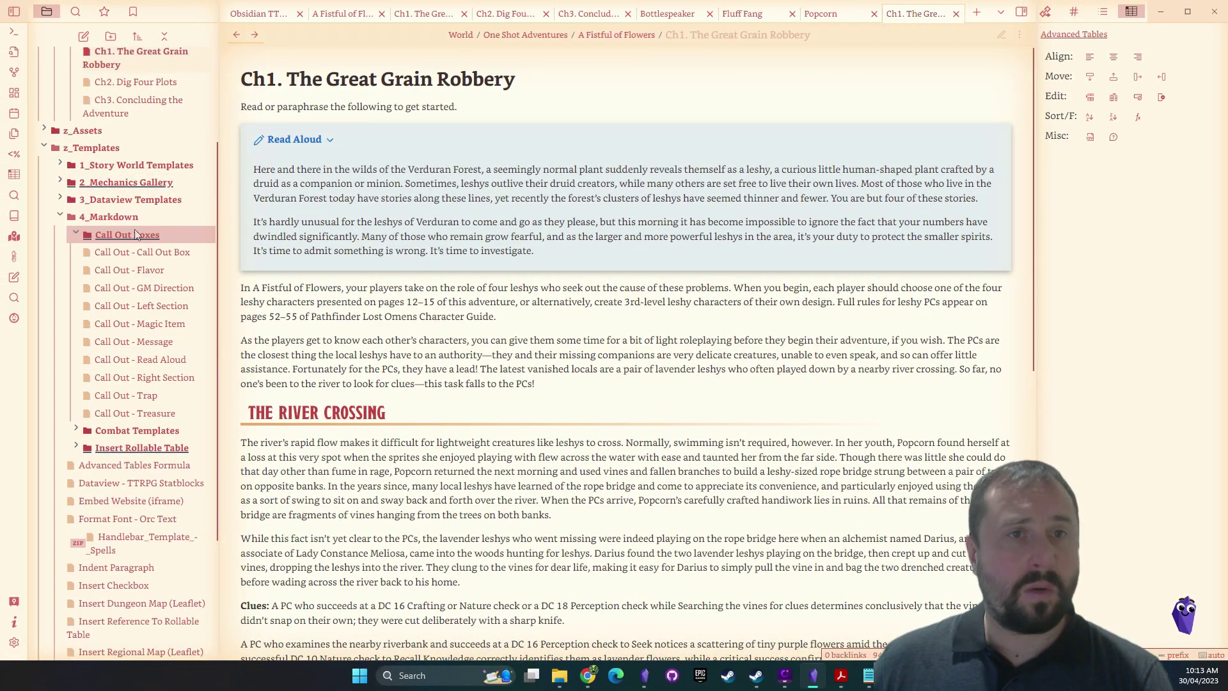
# Look through the available callout styles in the Call Out Boxes note and go back to the end of the Chapter 1 note
pyautogui.click(134, 234)
pyautogui.click(121, 236)
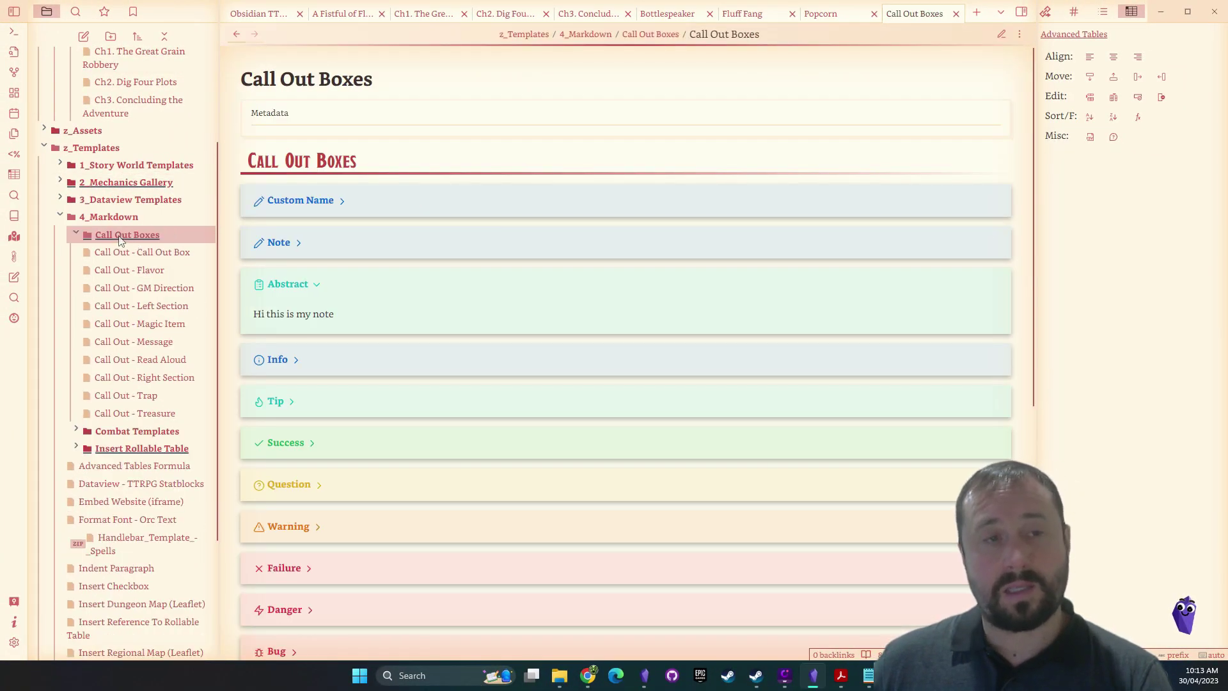
pyautogui.scroll(-6, 507, 392)
pyautogui.scroll(6, 520, 499)
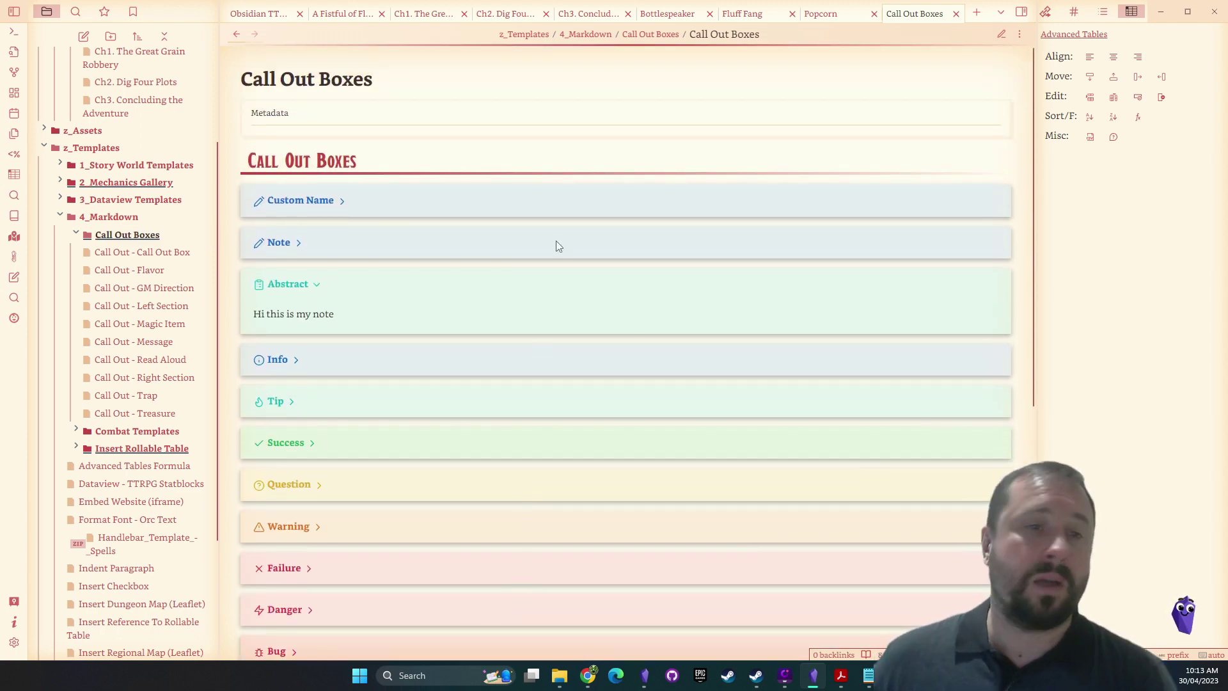
pyautogui.scroll(-3, 307, 105)
pyautogui.scroll(3, 347, 95)
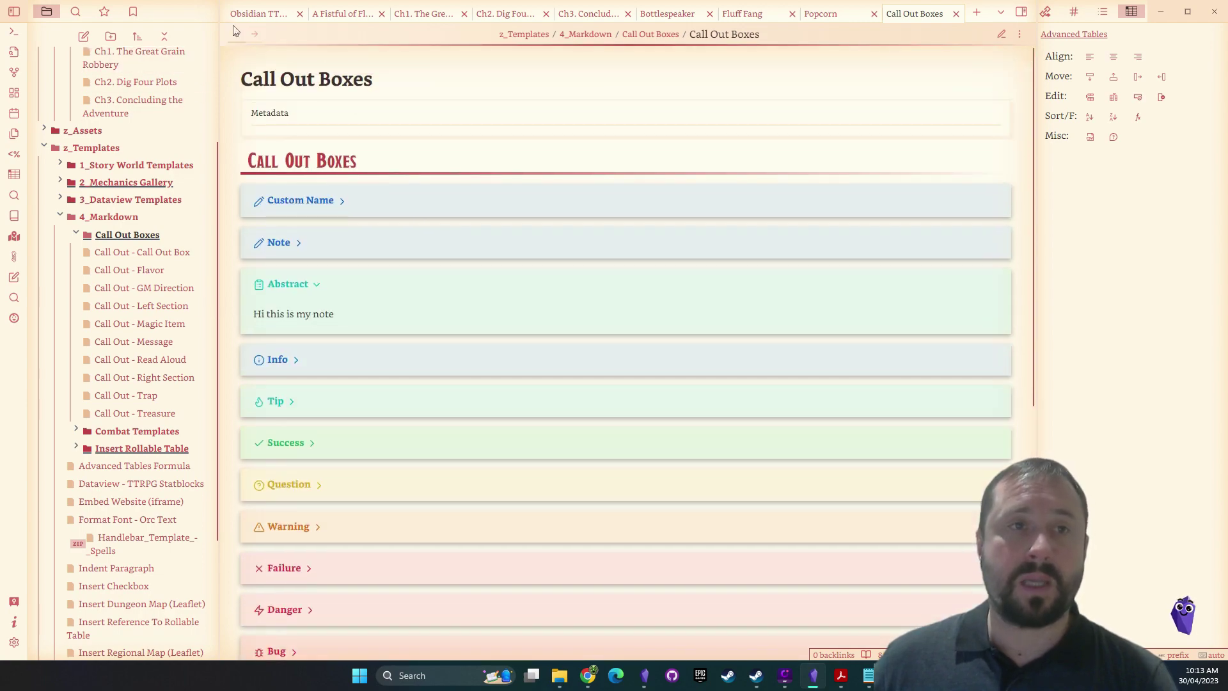
pyautogui.click(236, 34)
pyautogui.scroll(-1, 595, 276)
pyautogui.scroll(-6, 598, 275)
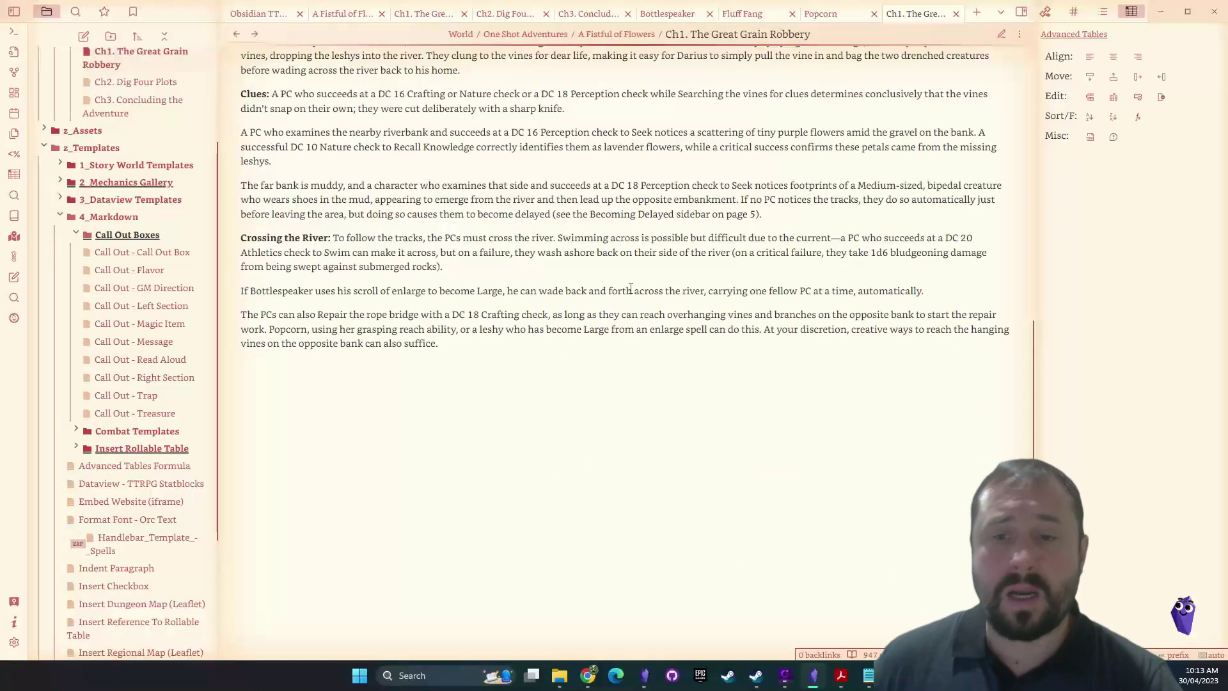
# In the adventure PDF in Acrobat Reader, copy the passage from "vines and branches" on page 3 through "toughen" on page 4, then return to Obsidian
pyautogui.moveTo(841, 675)
pyautogui.click(799, 601)
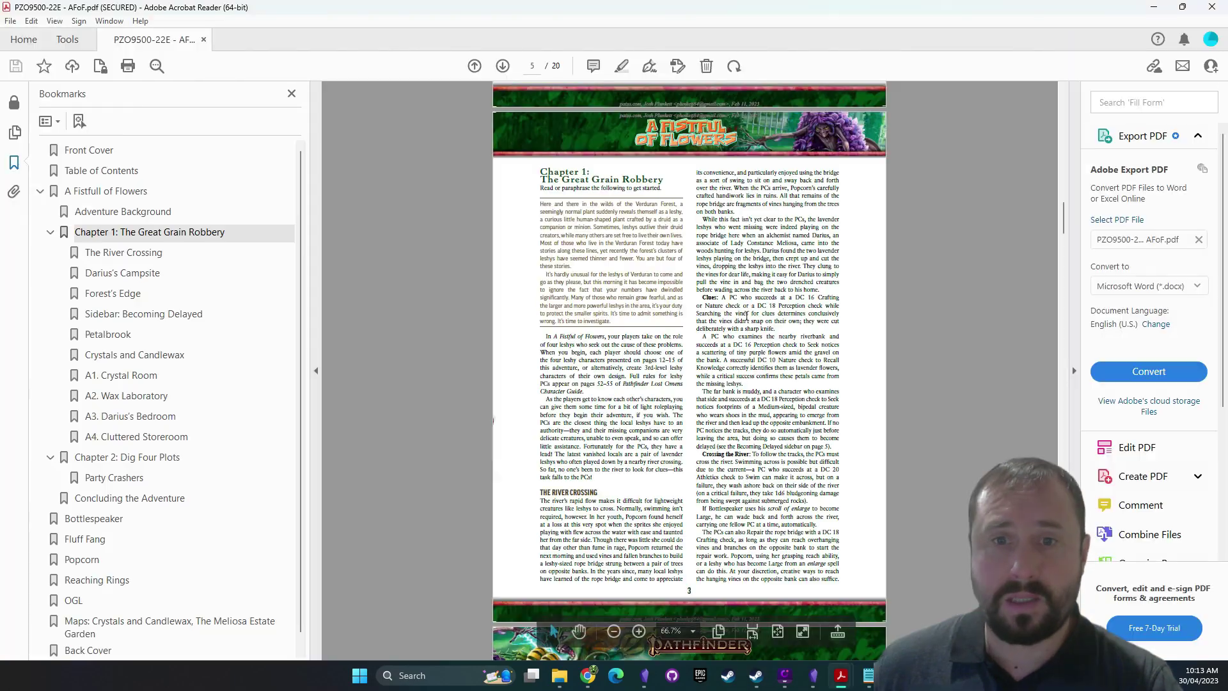
pyautogui.scroll(-5, 673, 236)
pyautogui.scroll(-8, 780, 286)
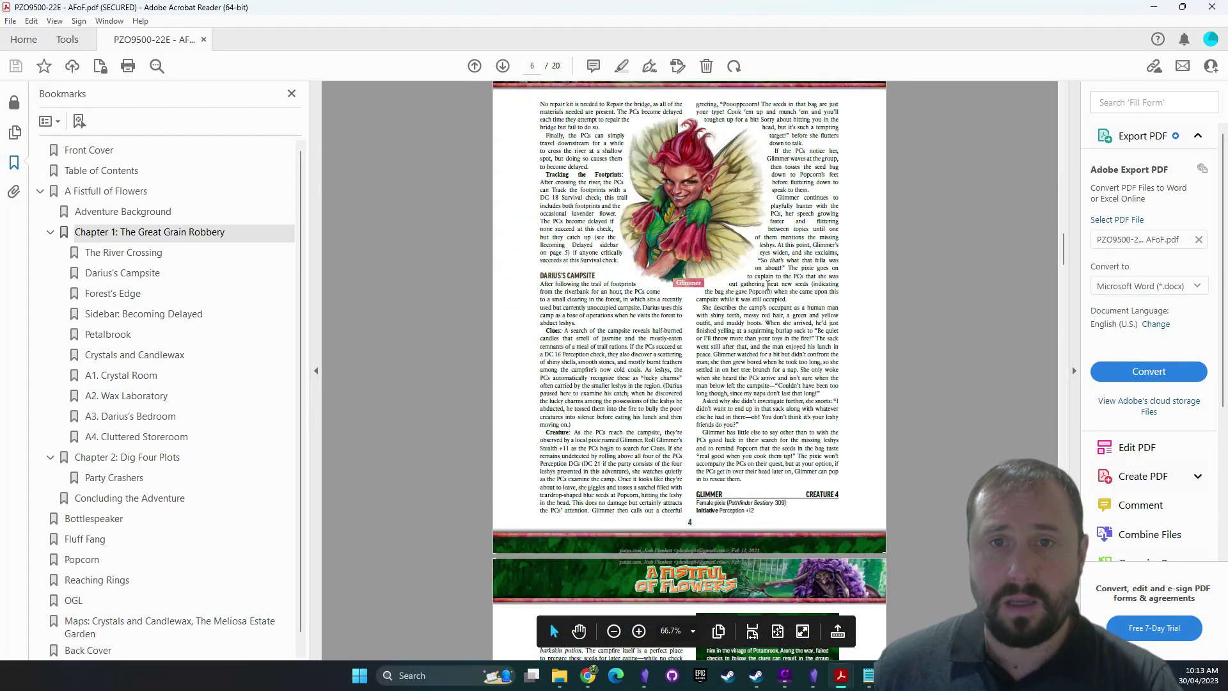
pyautogui.scroll(4, 780, 286)
pyautogui.scroll(6, 780, 286)
pyautogui.scroll(-7, 780, 286)
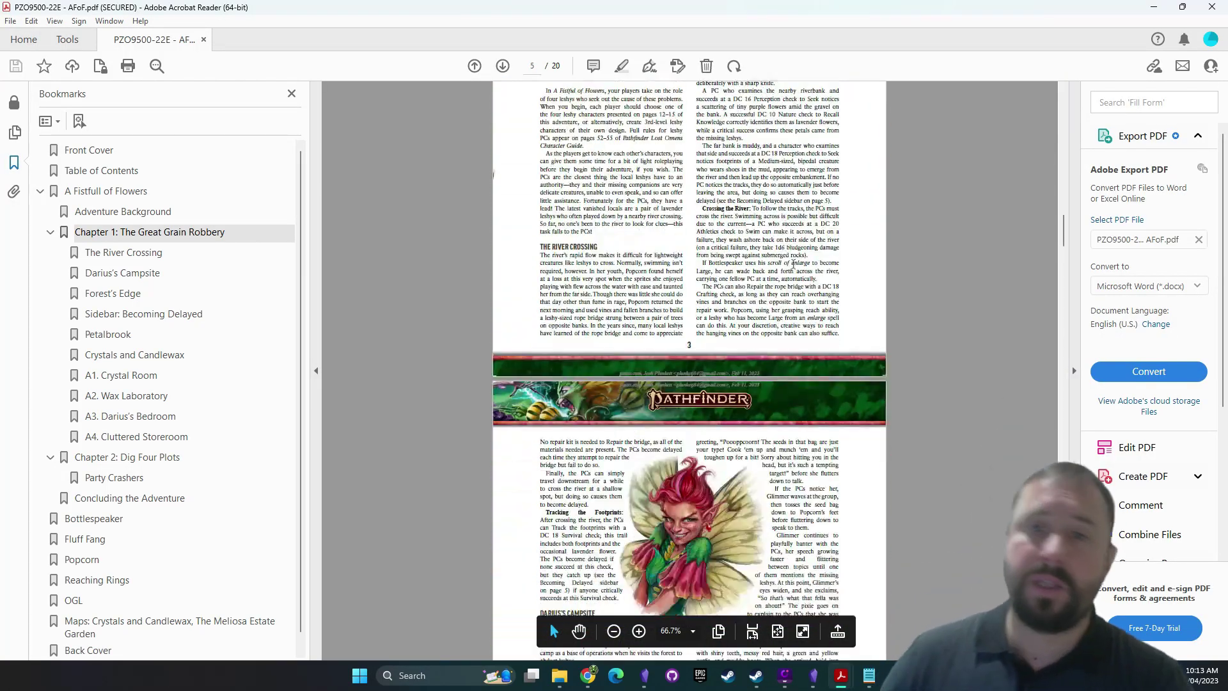
pyautogui.moveTo(724, 133); pyautogui.dragTo(774, 313)
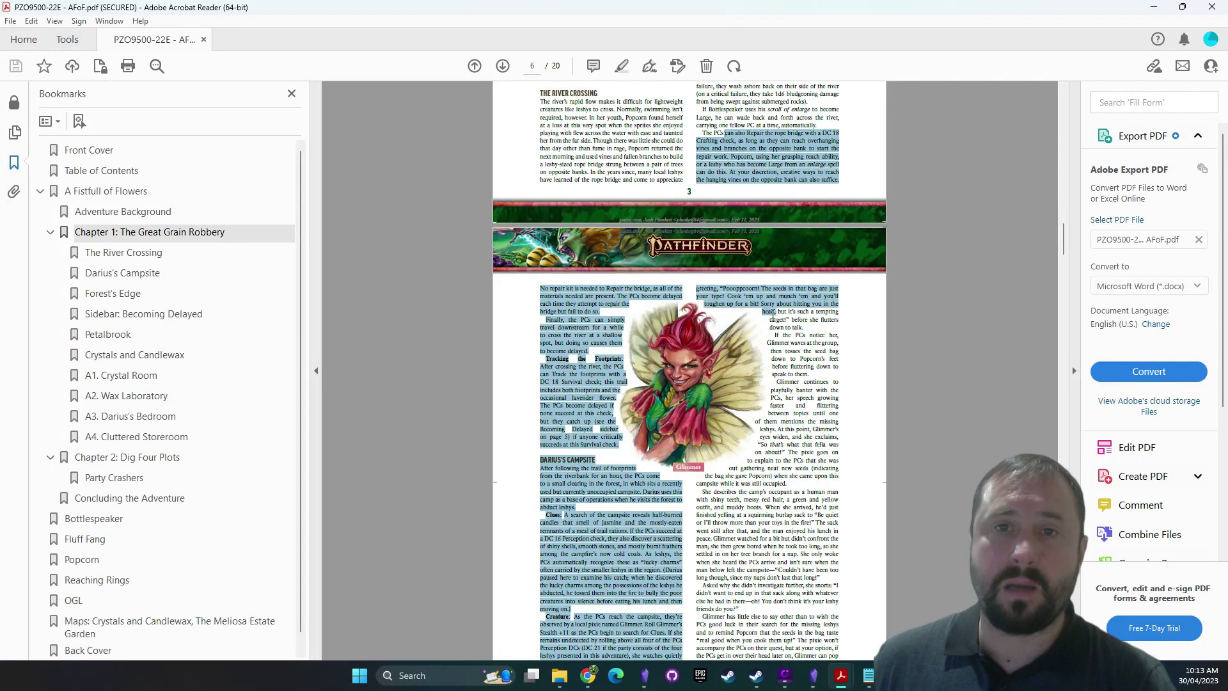
pyautogui.moveTo(703, 149); pyautogui.dragTo(761, 311)
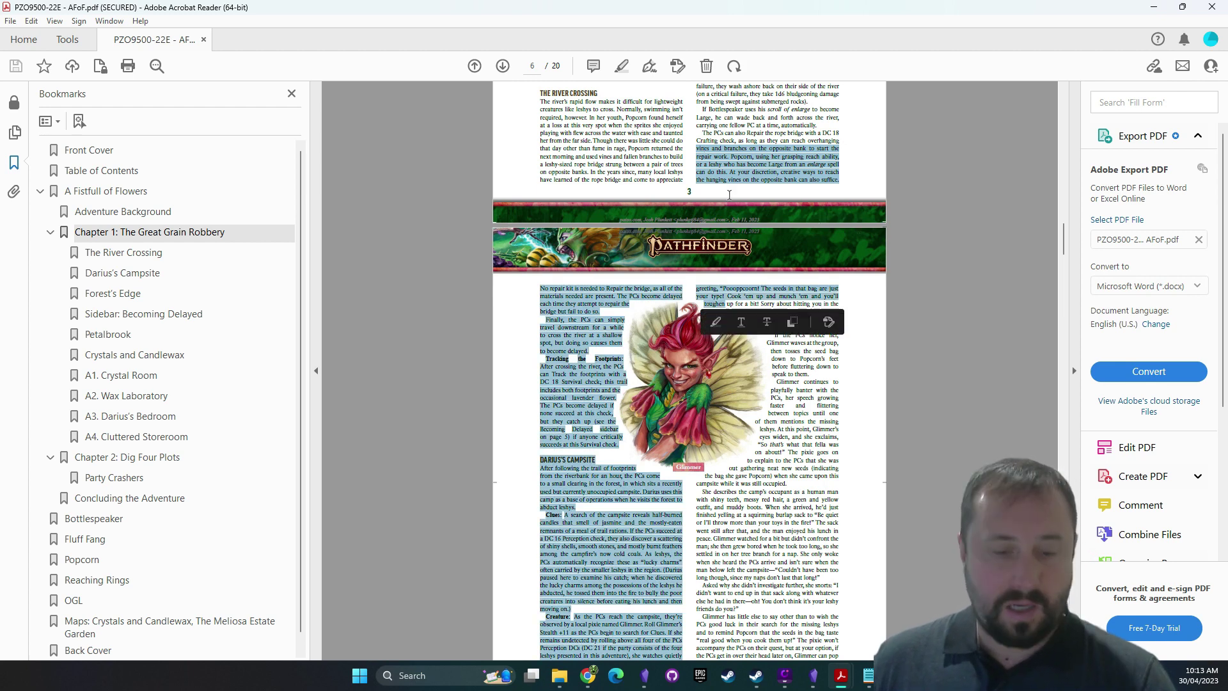
pyautogui.click(812, 676)
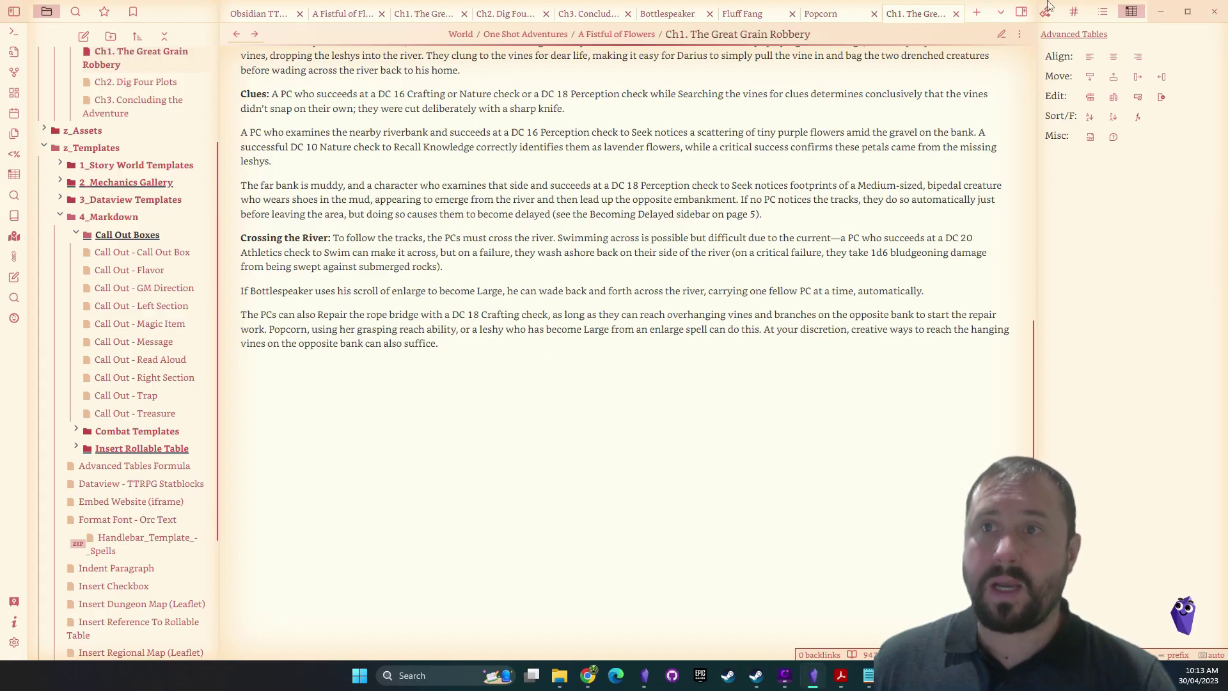
# Switch the Chapter 1 note to editing and place the cursor after its last paragraph, "can also suffice."
pyautogui.click(1001, 33)
pyautogui.scroll(-6, 569, 328)
pyautogui.click(488, 386)
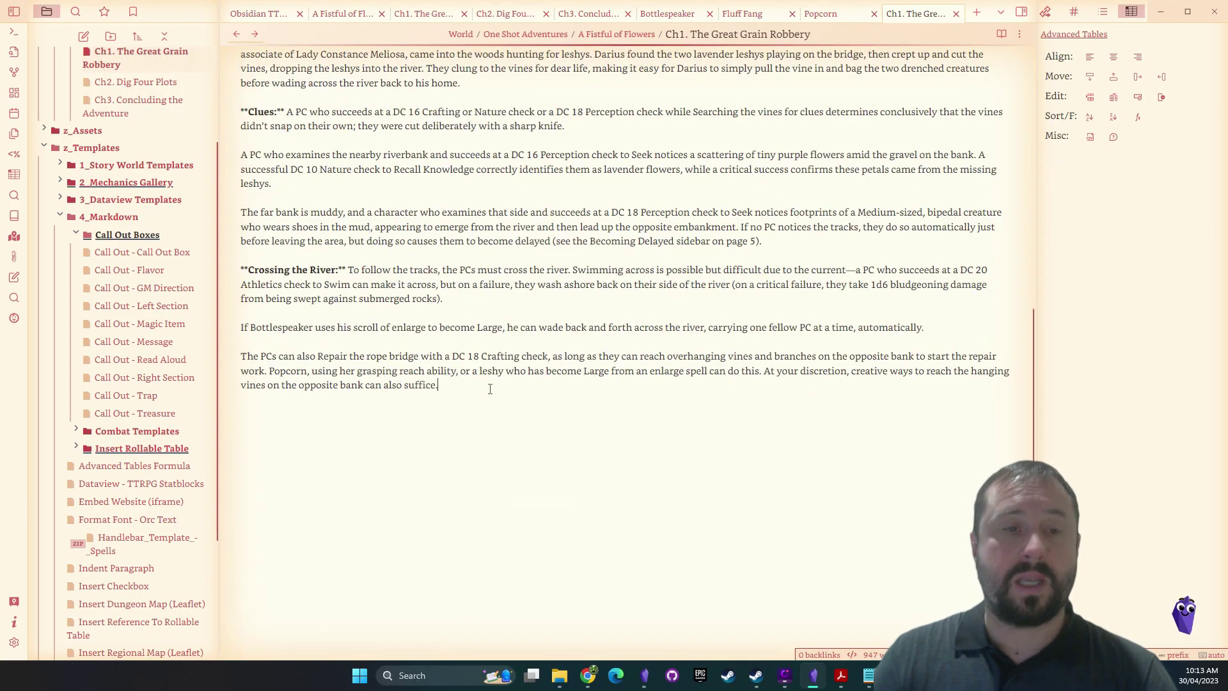
# Paste the copied passage at the end of the note and compare its page-break watermark lines with the PDF pages
pyautogui.hotkey('ctrl', 'v')
pyautogui.click(592, 434)
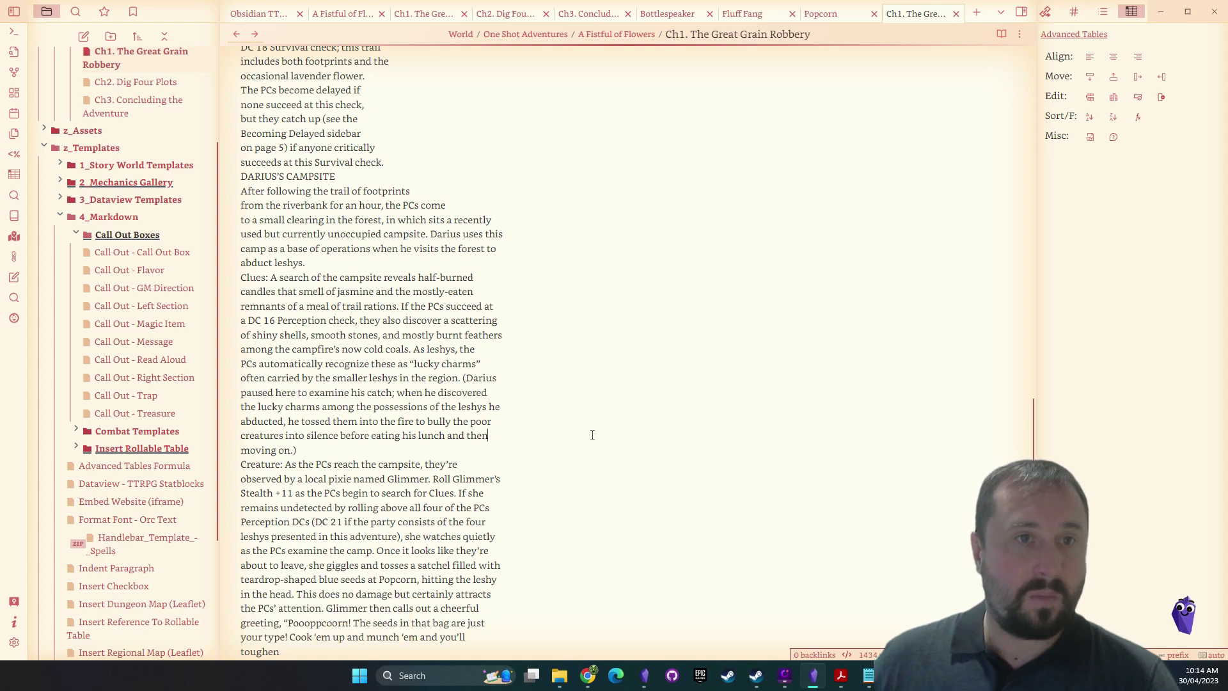
pyautogui.scroll(5, 577, 423)
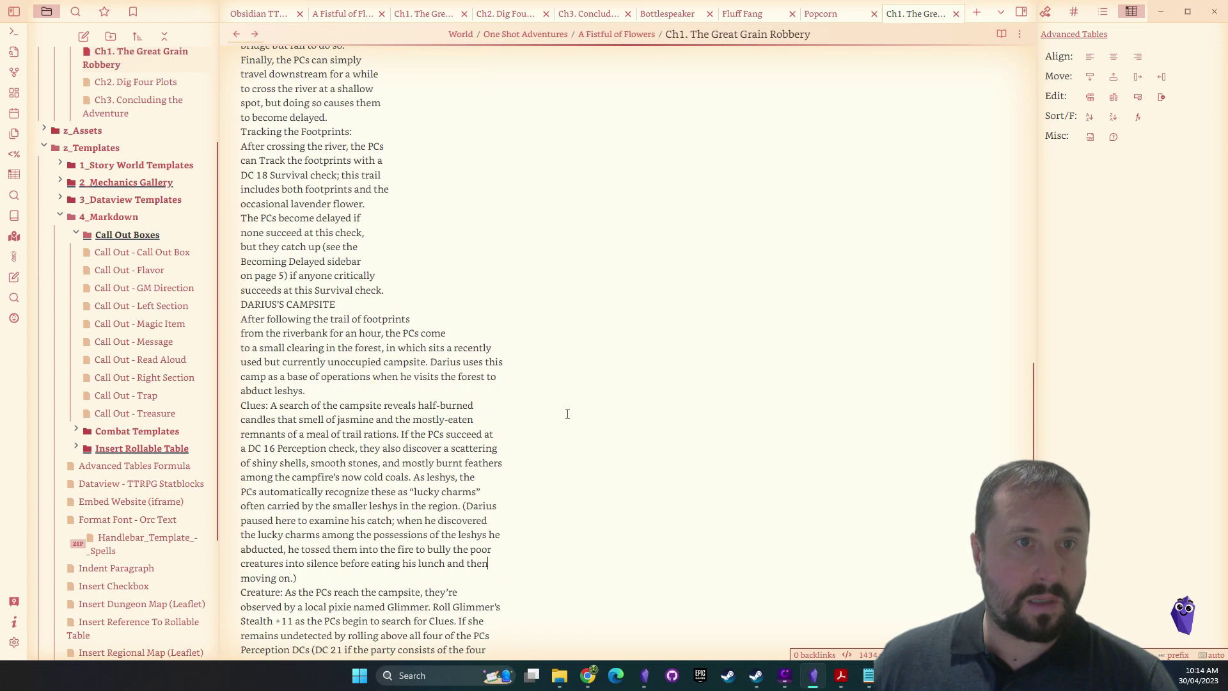
pyautogui.scroll(3, 568, 413)
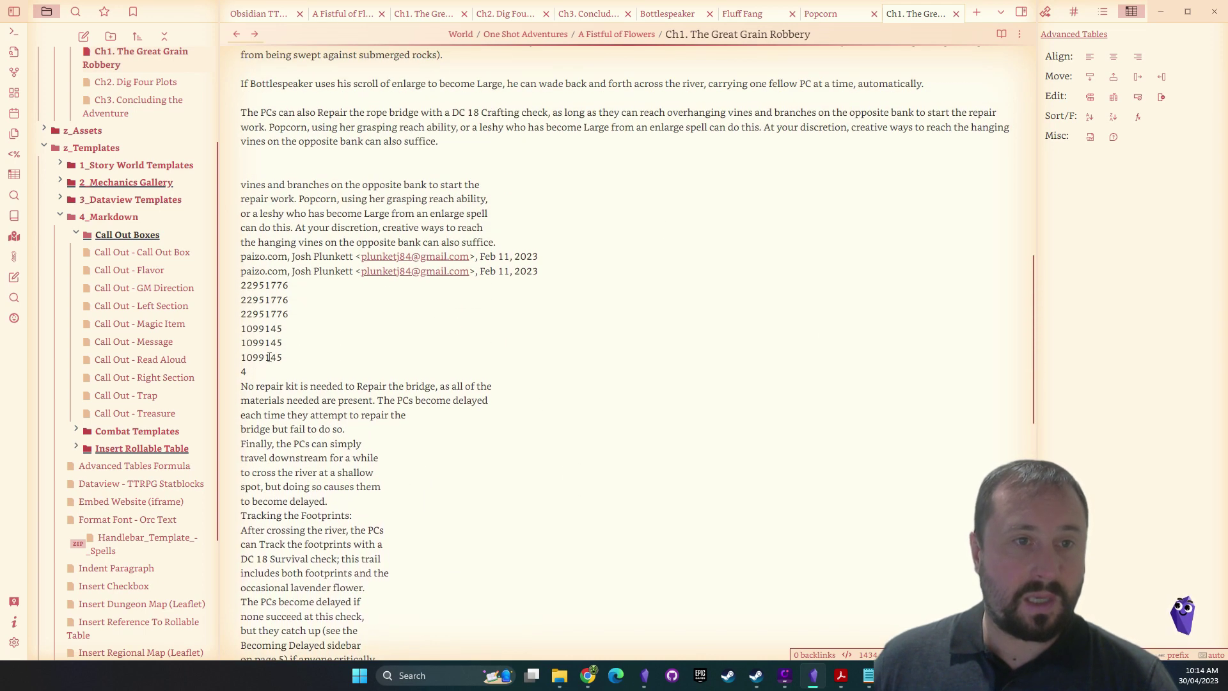
pyautogui.moveTo(259, 370); pyautogui.dragTo(241, 256)
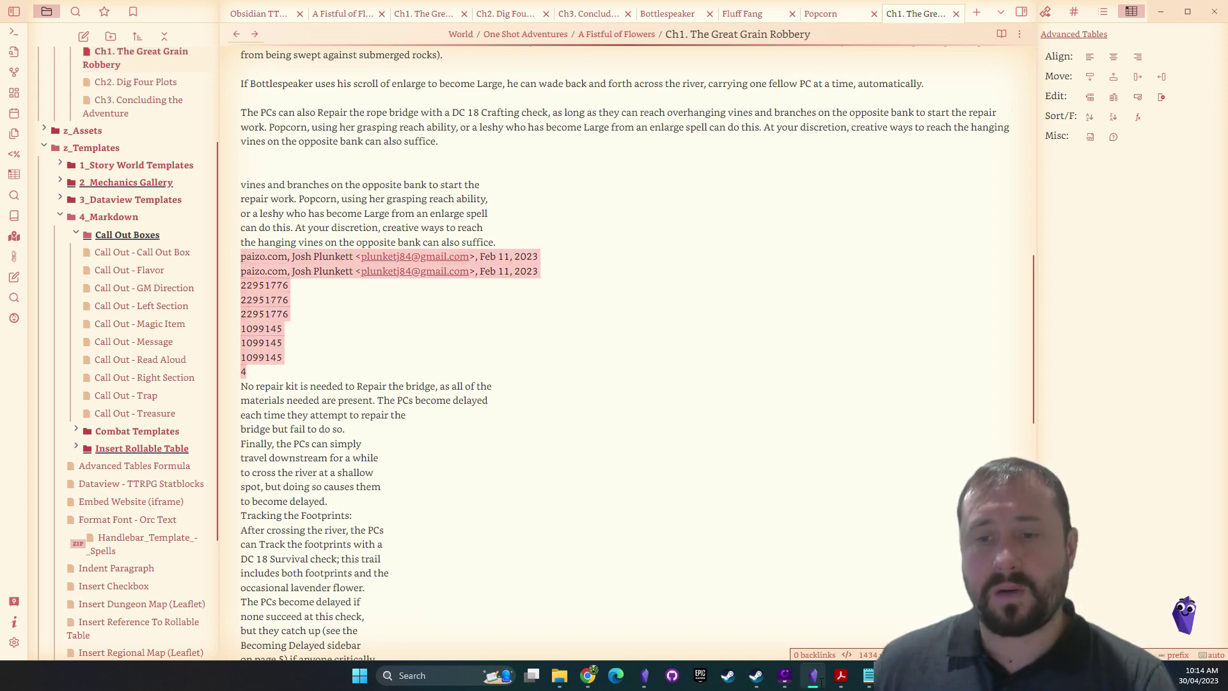
pyautogui.moveTo(841, 675)
pyautogui.click(750, 603)
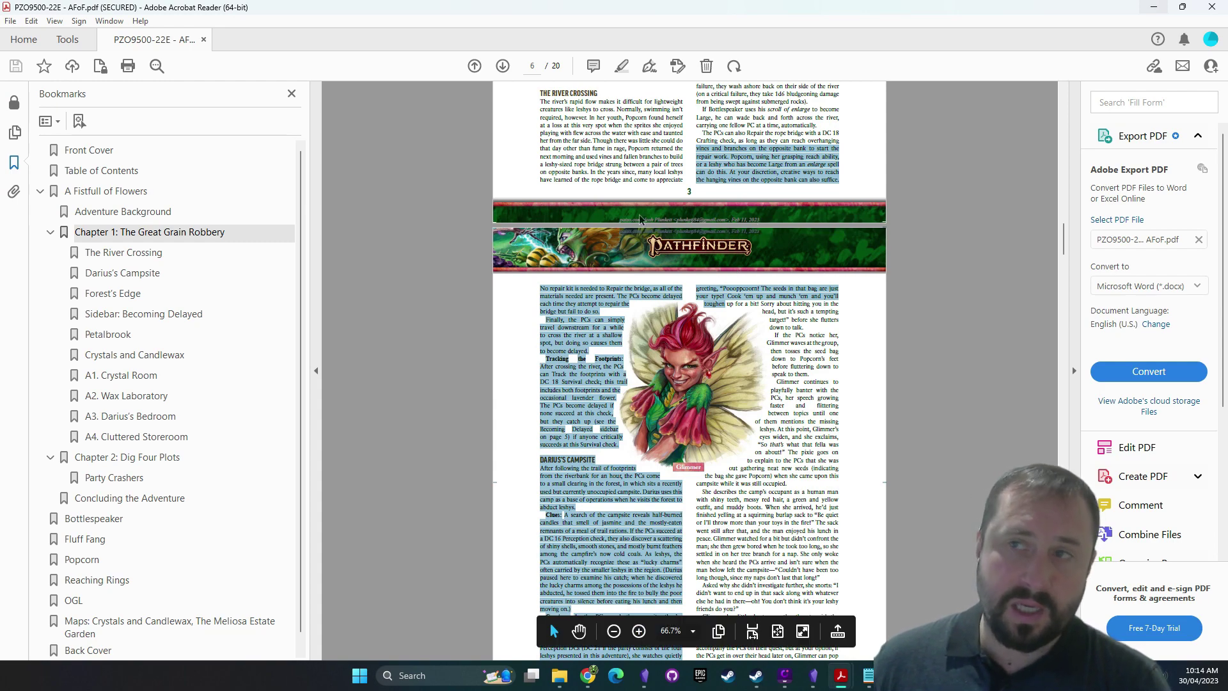
pyautogui.click(1163, 6)
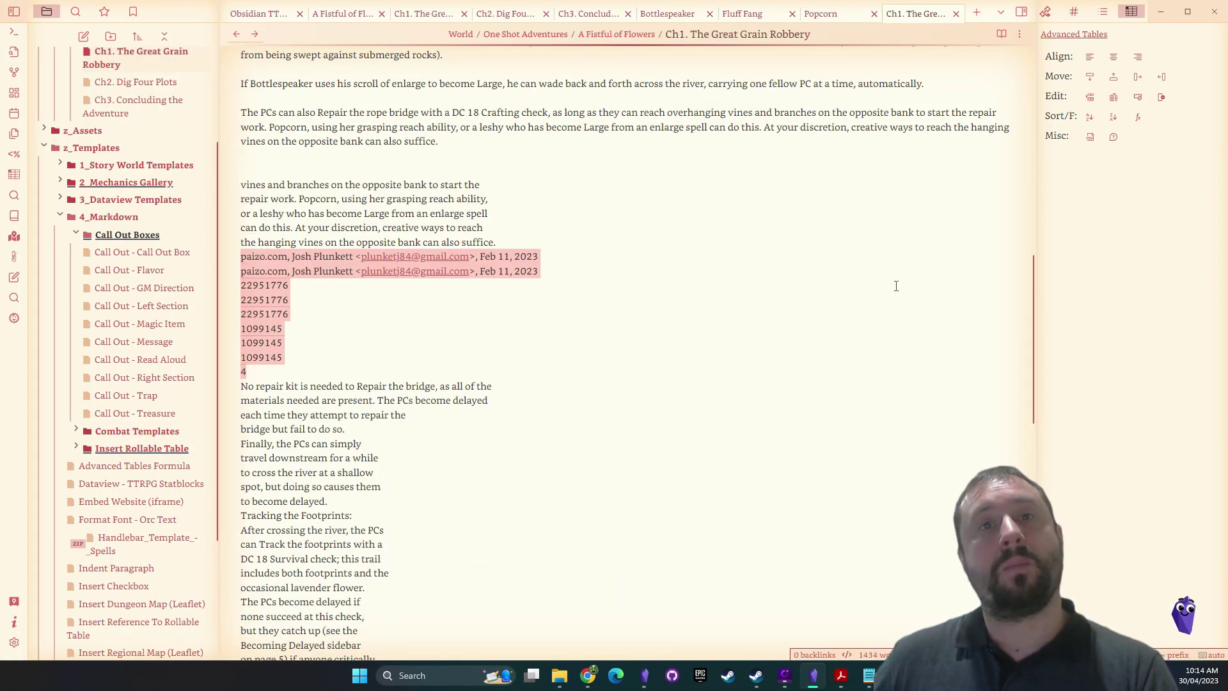
pyautogui.click(333, 350)
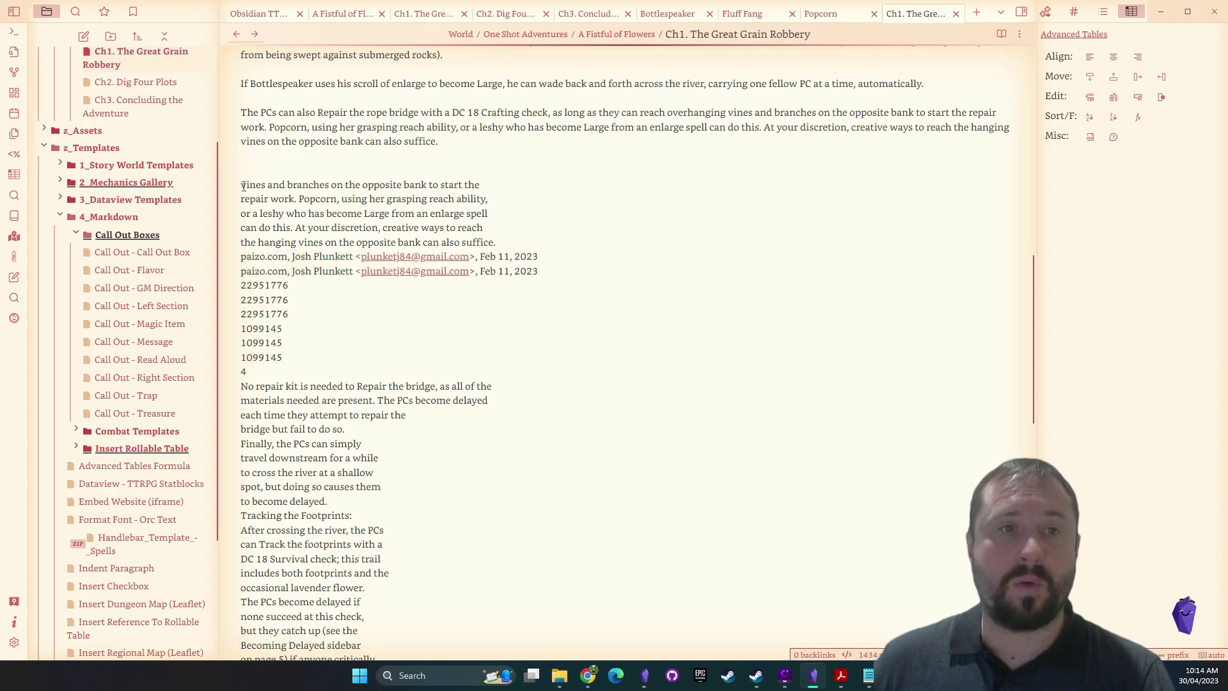
# Delete the whole pasted passage from "vines and branches" through "toughen" at the end of the note
pyautogui.moveTo(241, 184); pyautogui.dragTo(335, 378)
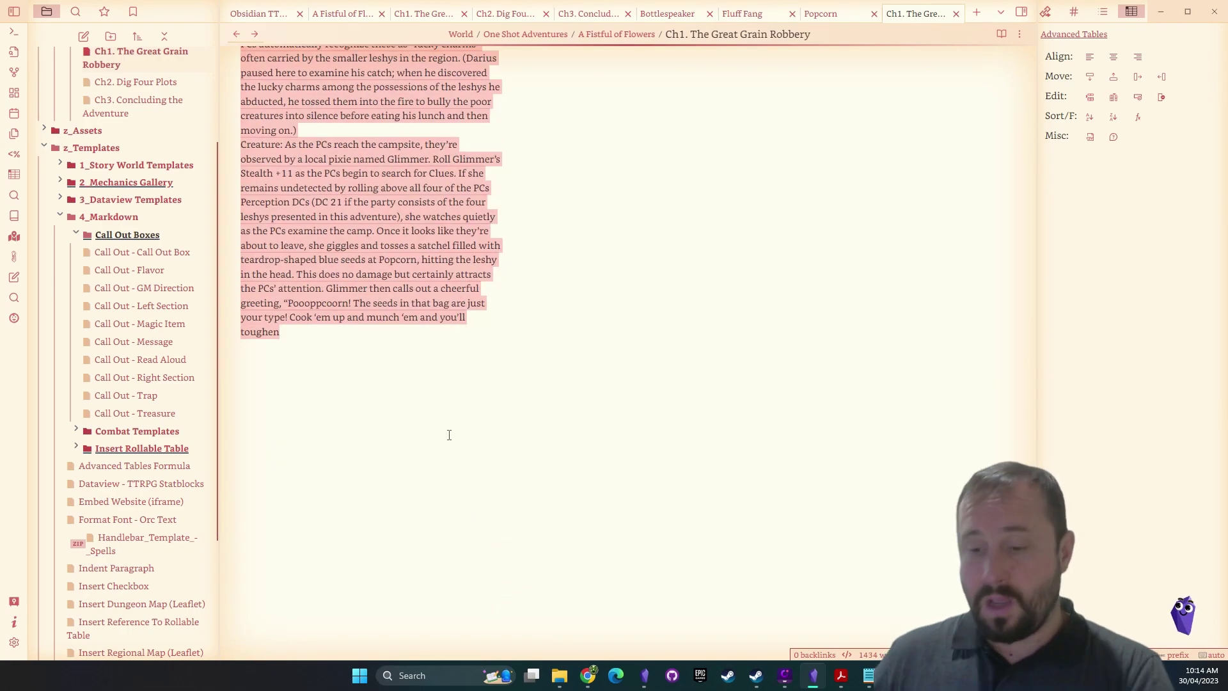
pyautogui.press('Delete')
pyautogui.scroll(-6, 454, 436)
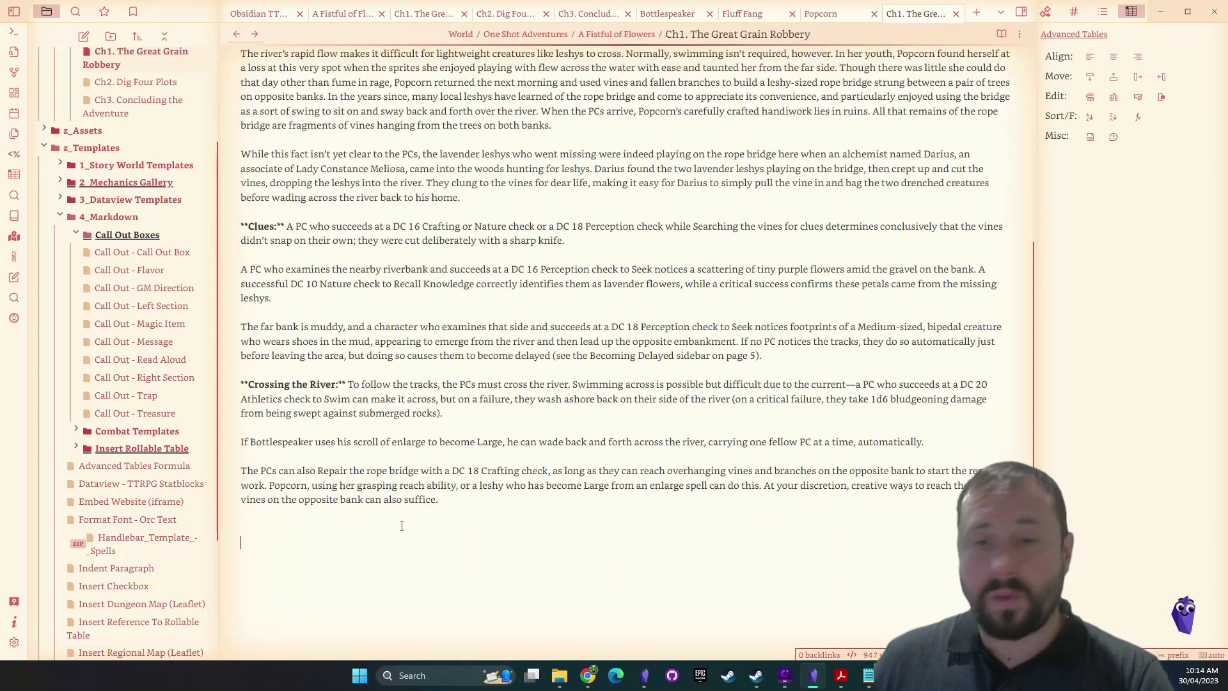
pyautogui.scroll(-1, 455, 436)
# Copy only page 4's text from the PDF, "No repair kit is needed" through "in to rescue them," and paste it at the Obsidian note's end
pyautogui.click(774, 566)
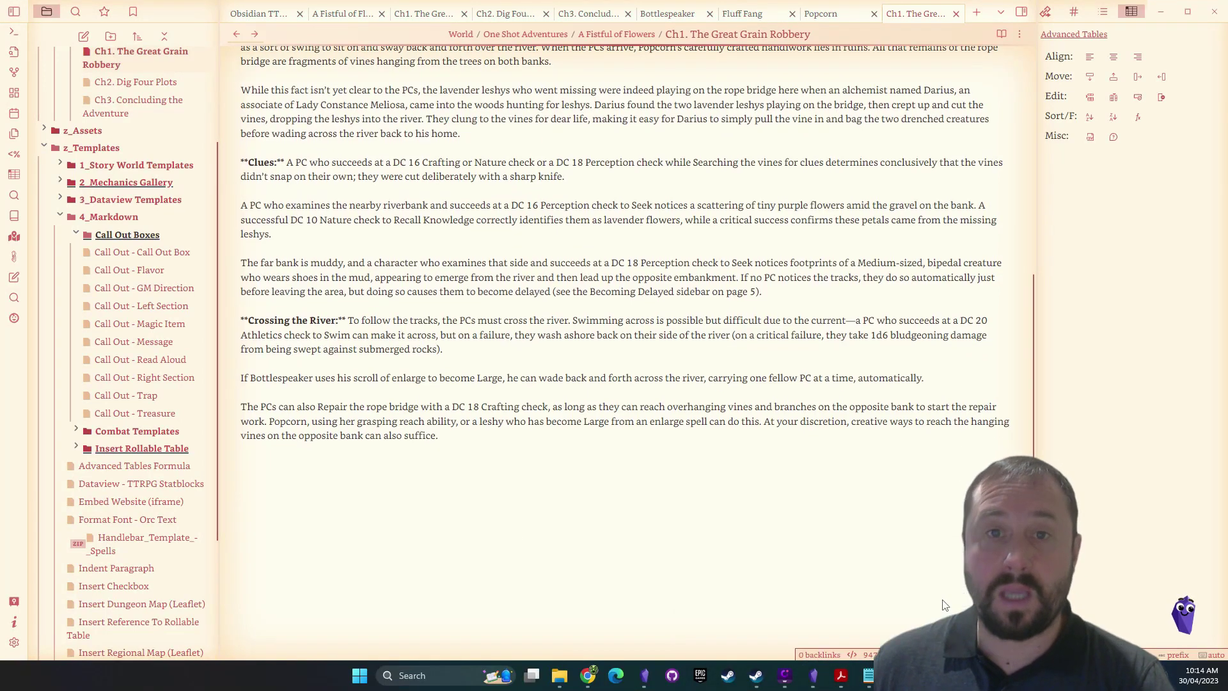
pyautogui.click(719, 292)
pyautogui.scroll(-4, 559, 169)
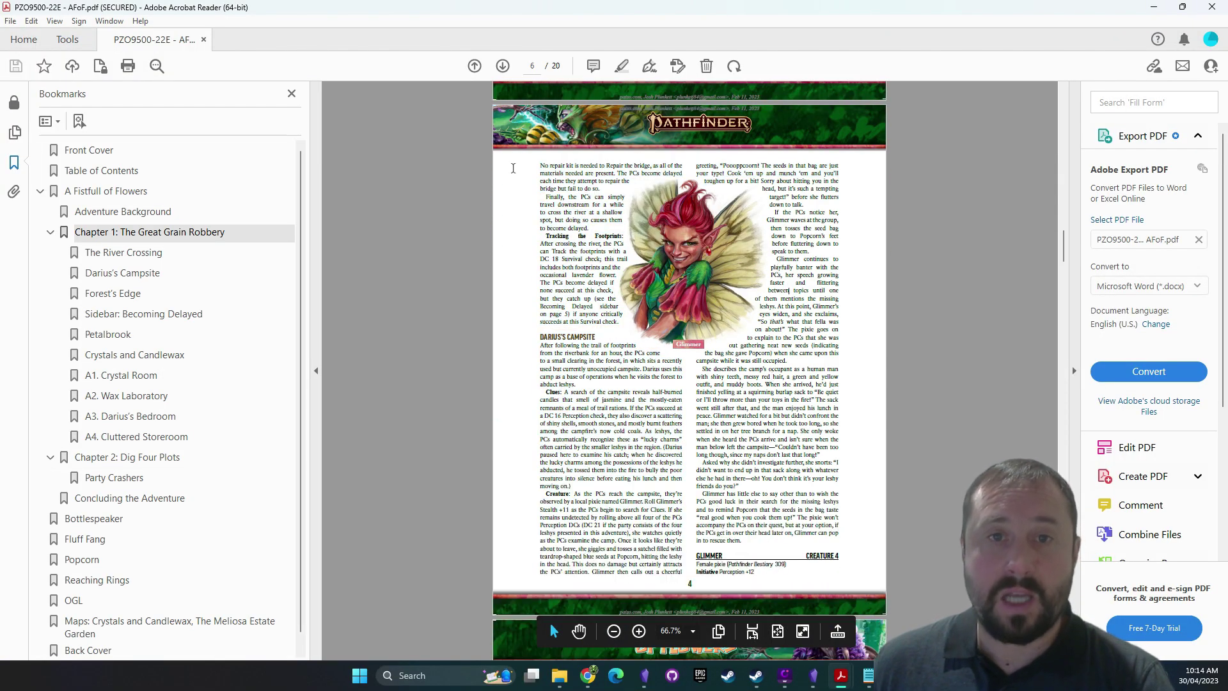
pyautogui.moveTo(559, 169); pyautogui.dragTo(743, 542)
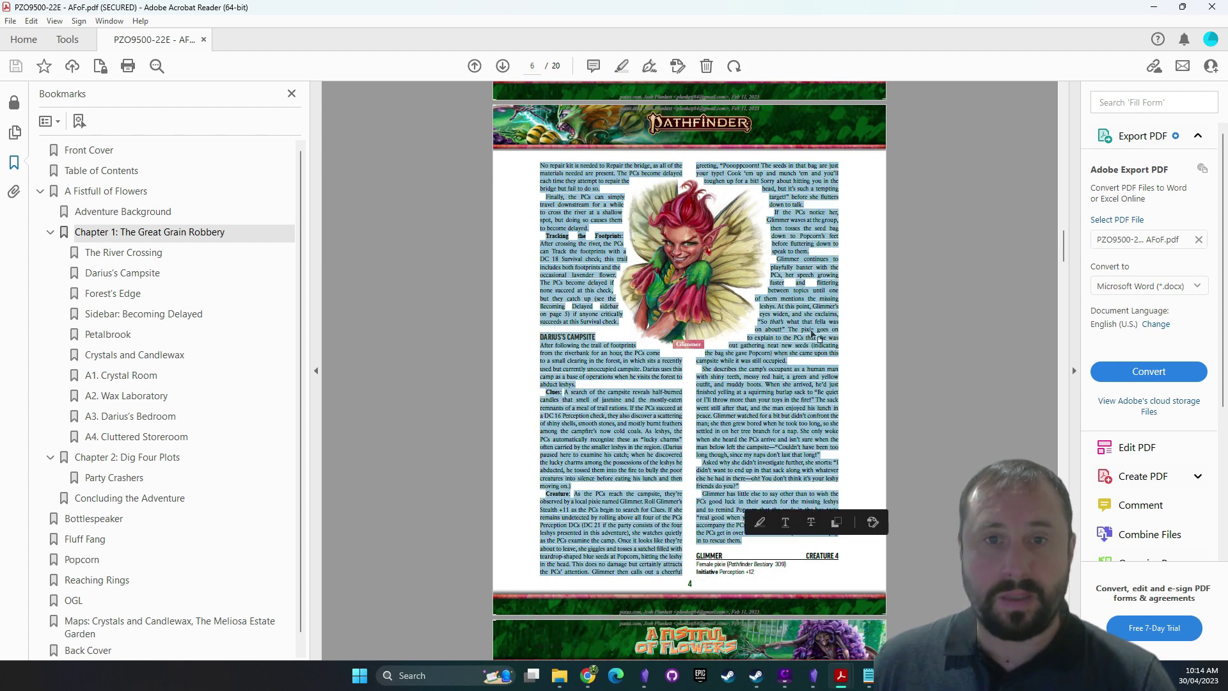
pyautogui.hotkey('alt', 'Tab')
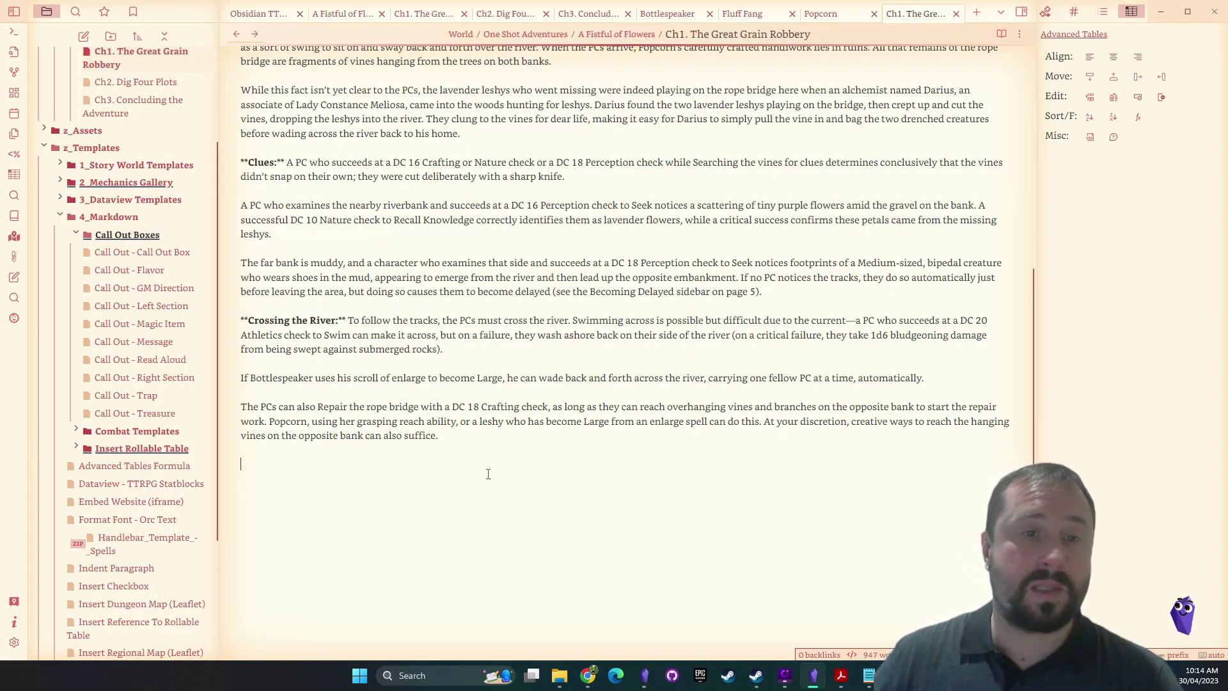
pyautogui.hotkey('ctrl', 'v')
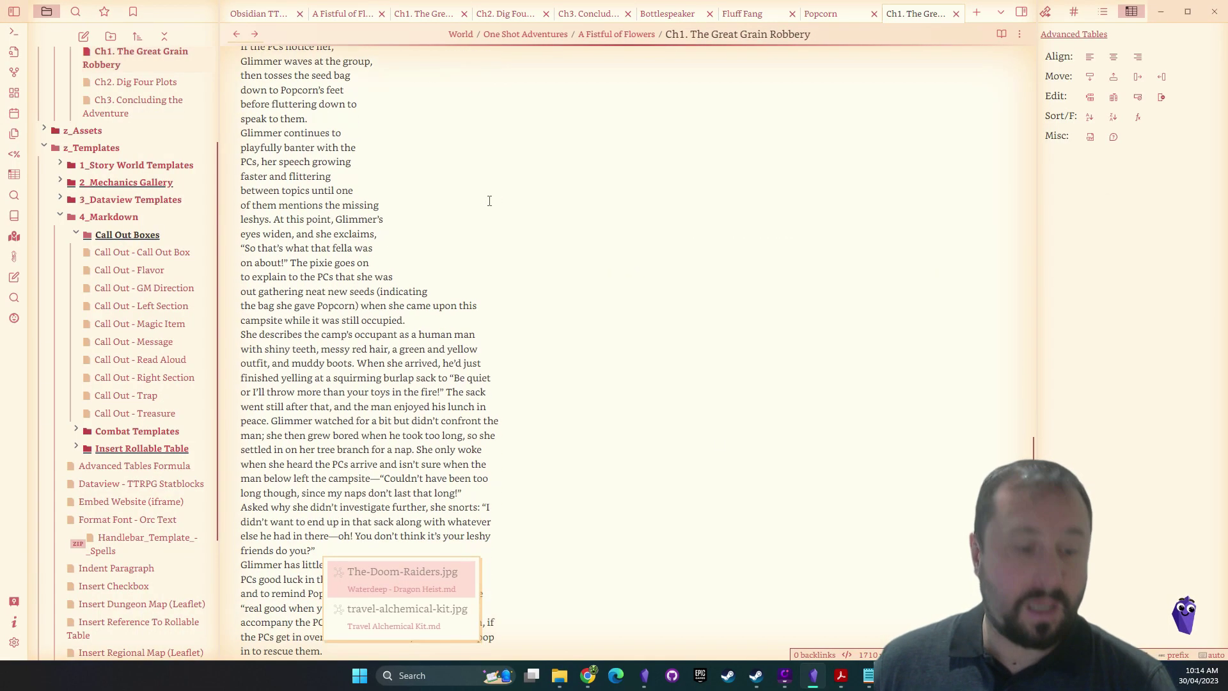
# Insert blank lines before the "Finally, the PCs can simply" paragraph, "Tracking the Footprints:" and "DARIUS'S CAMPSITE"
pyautogui.scroll(15, 490, 204)
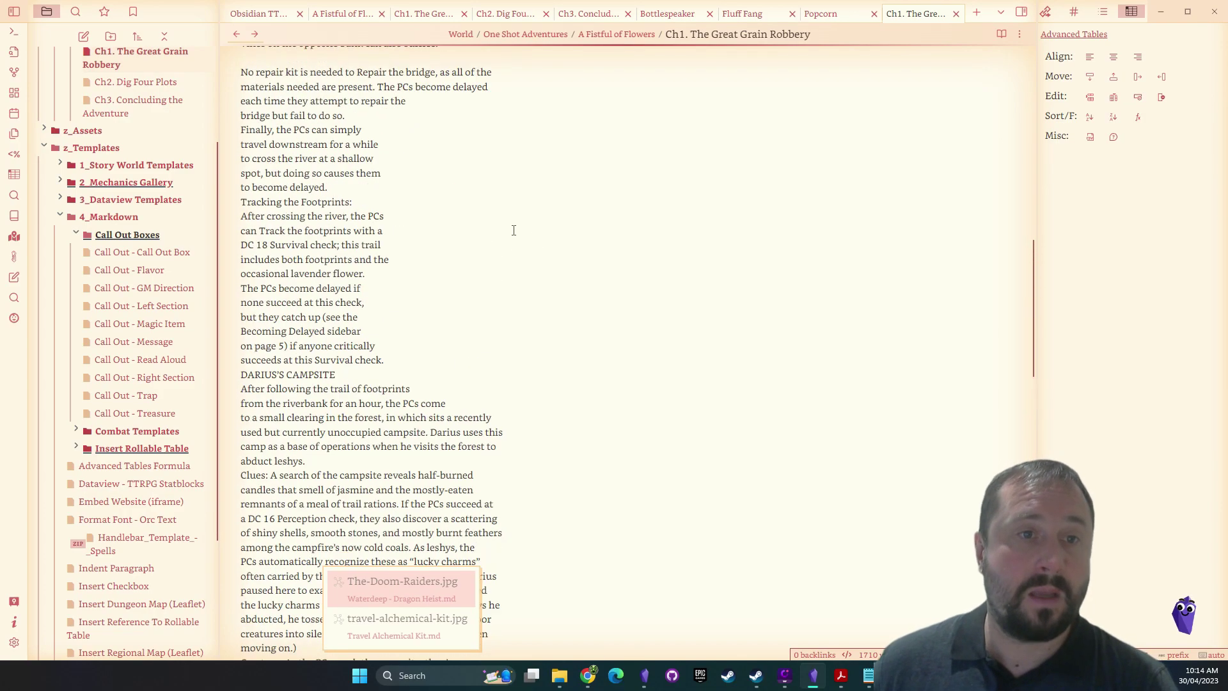
pyautogui.scroll(-5, 492, 229)
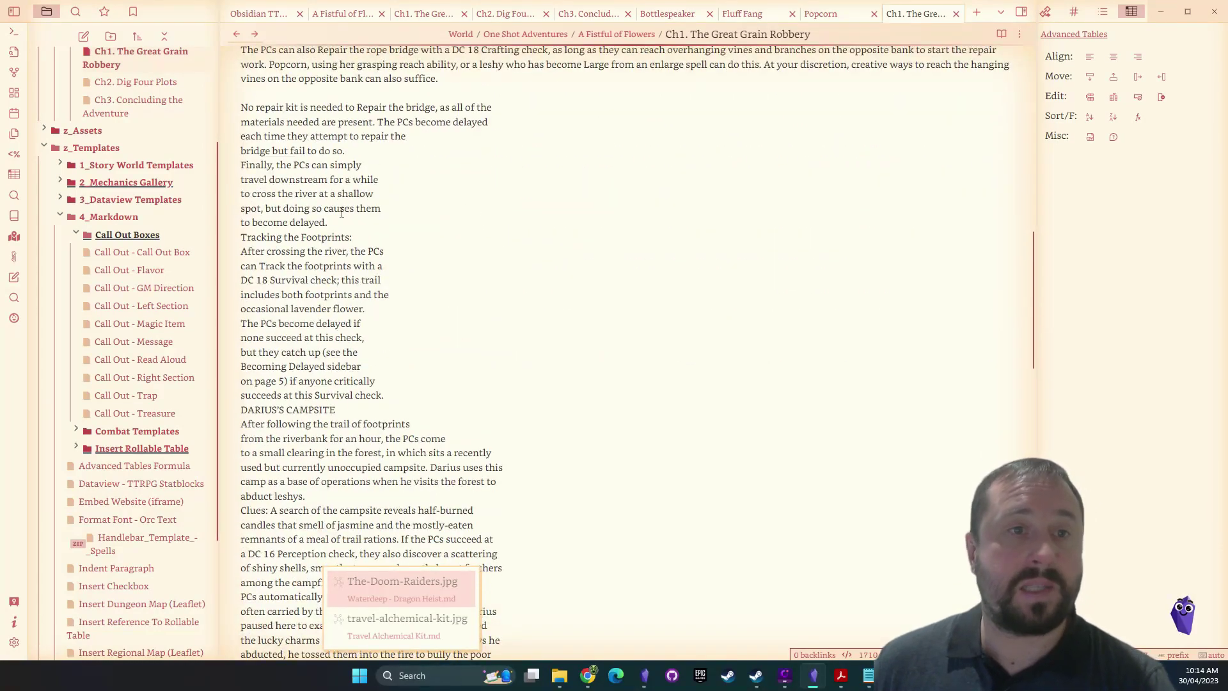
pyautogui.press('Return')
pyautogui.write('.')
pyautogui.press('Return')
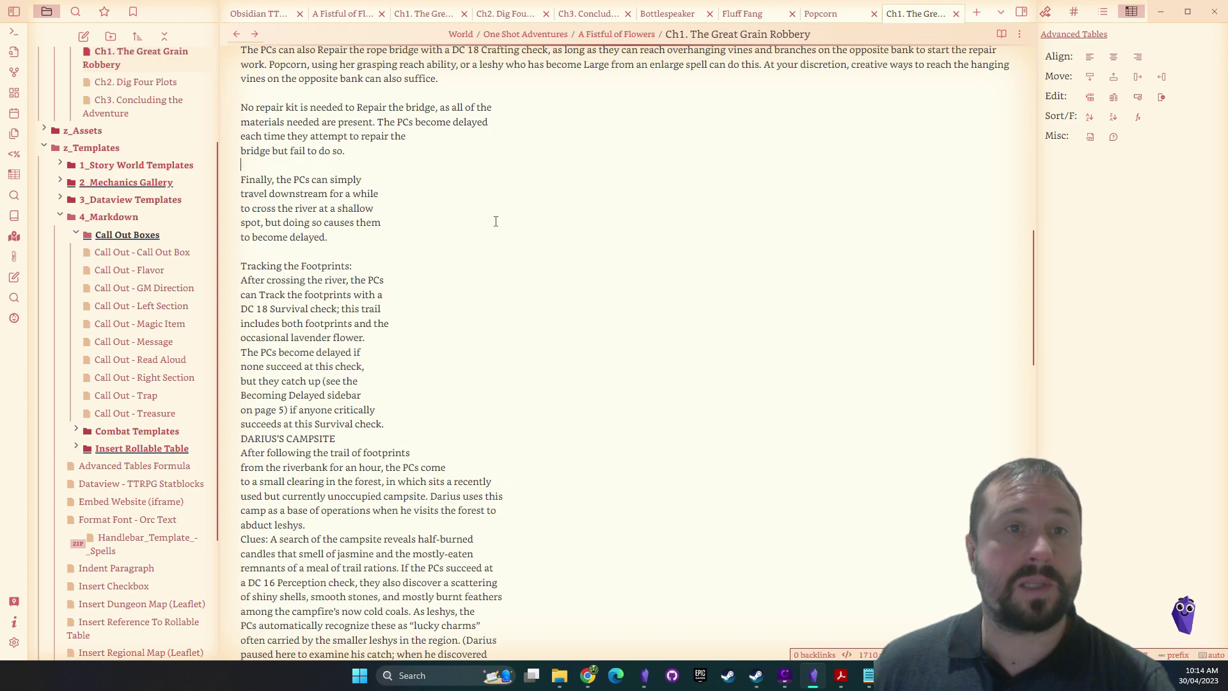
pyautogui.press('Return')
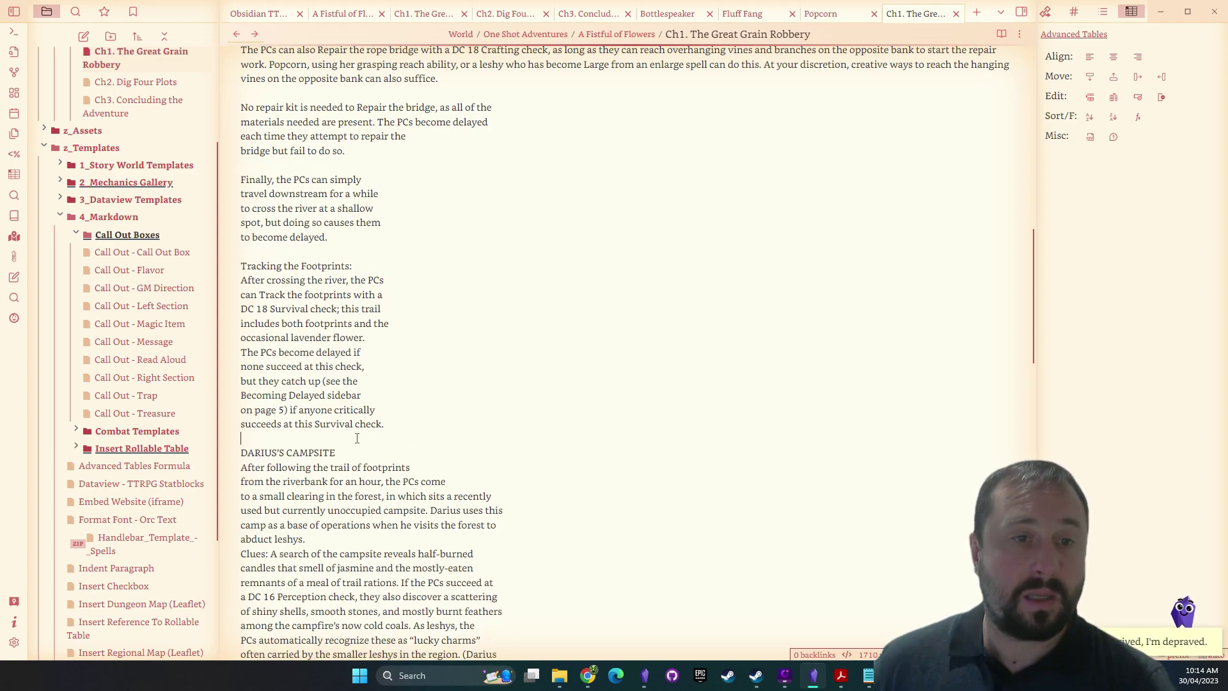
# Insert blank lines before the "After following the trail of footprints", "Clues:" and "Creature:" paragraphs of Darius's Campsite
pyautogui.press('Down')
pyautogui.press('End')
pyautogui.press('Return')
pyautogui.press('Down')
pyautogui.press('Down')
pyautogui.press('Down')
pyautogui.press('Down')
pyautogui.press('Down')
pyautogui.press('Down')
pyautogui.press('End')
pyautogui.press('Return')
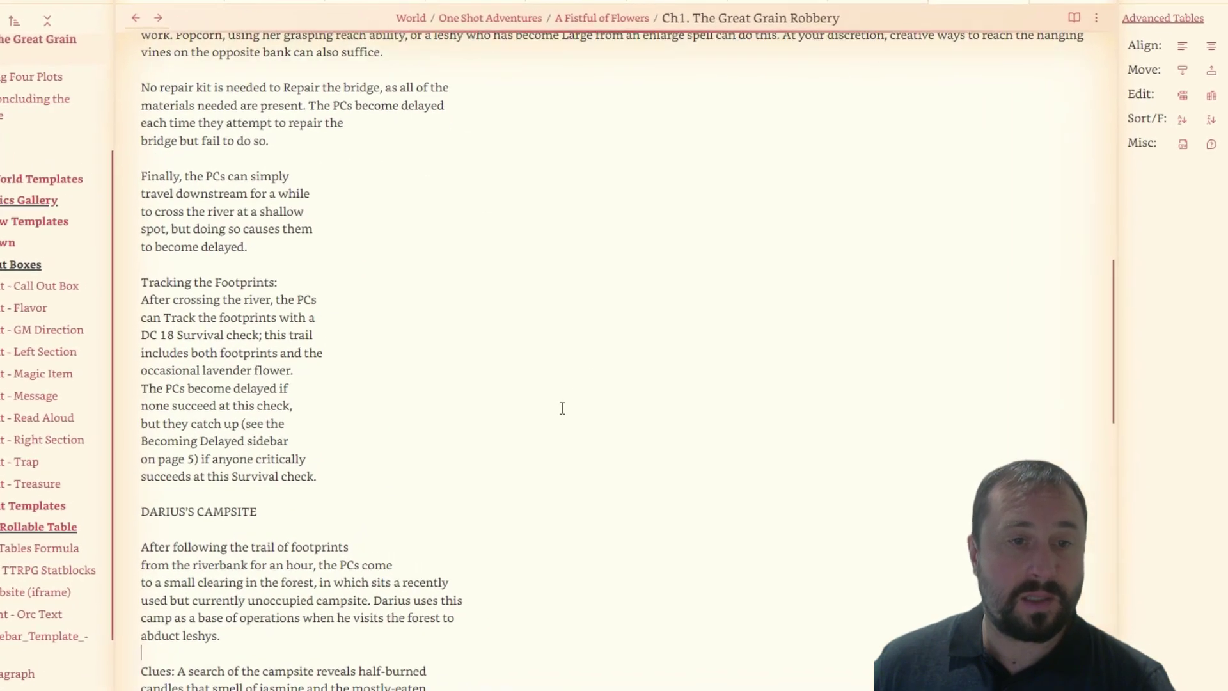
pyautogui.scroll(-5, 562, 408)
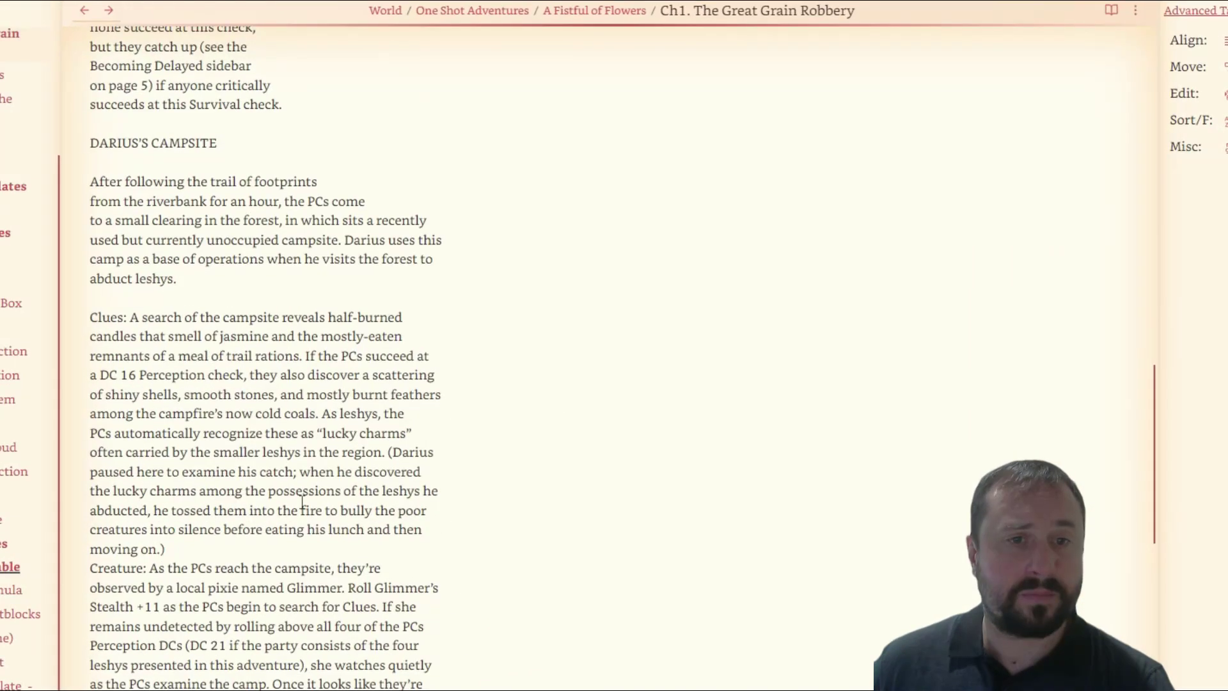
pyautogui.press('Return')
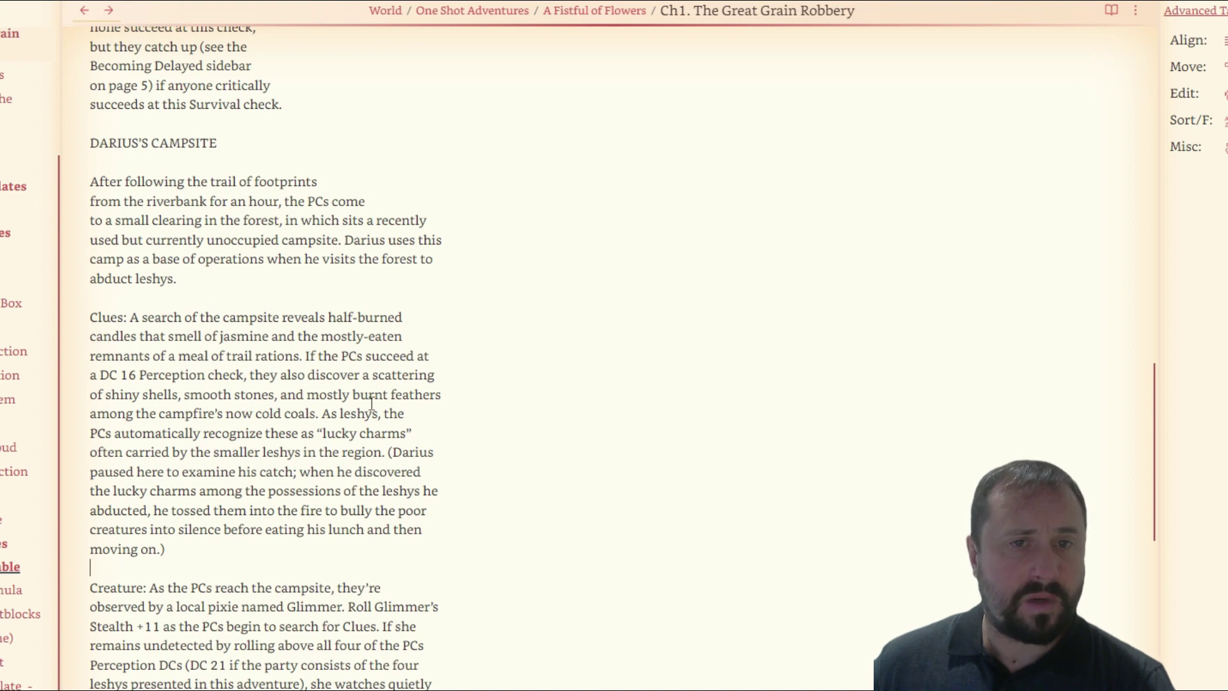
# Insert blank lines before the "If the PCs notice her" and "Glimmer continues to" paragraphs of Darius's Campsite
pyautogui.scroll(-5, 371, 403)
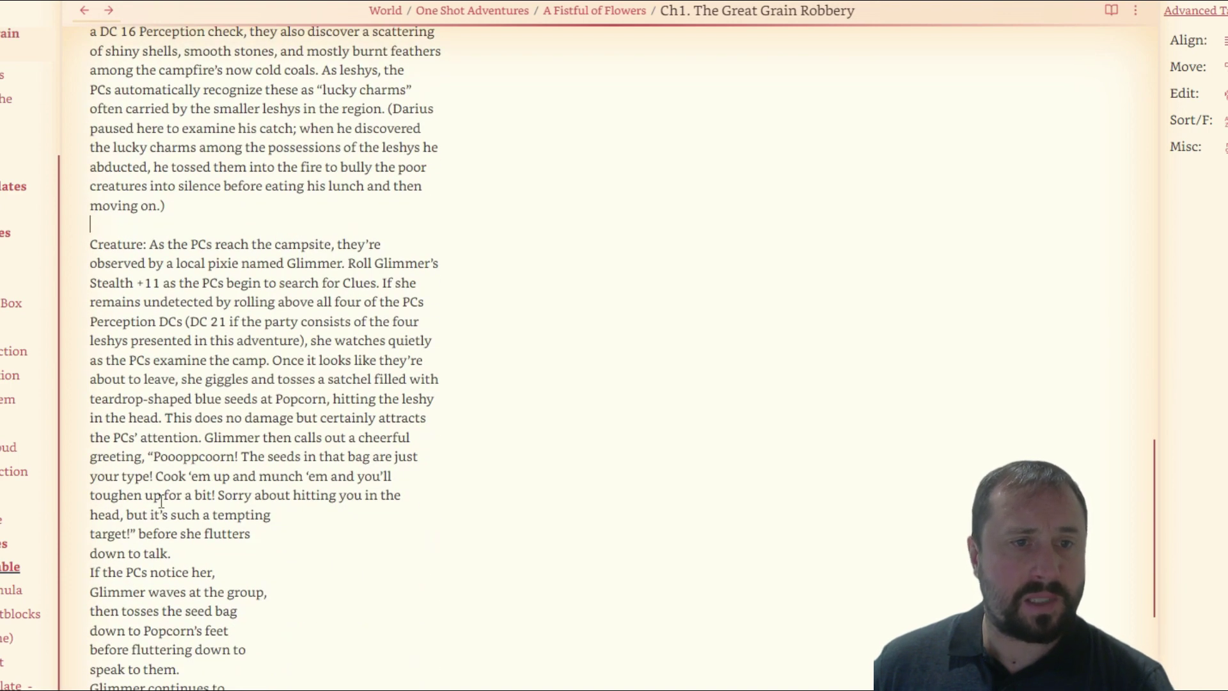
pyautogui.click(198, 548)
pyautogui.press('Return')
pyautogui.scroll(-4, 433, 430)
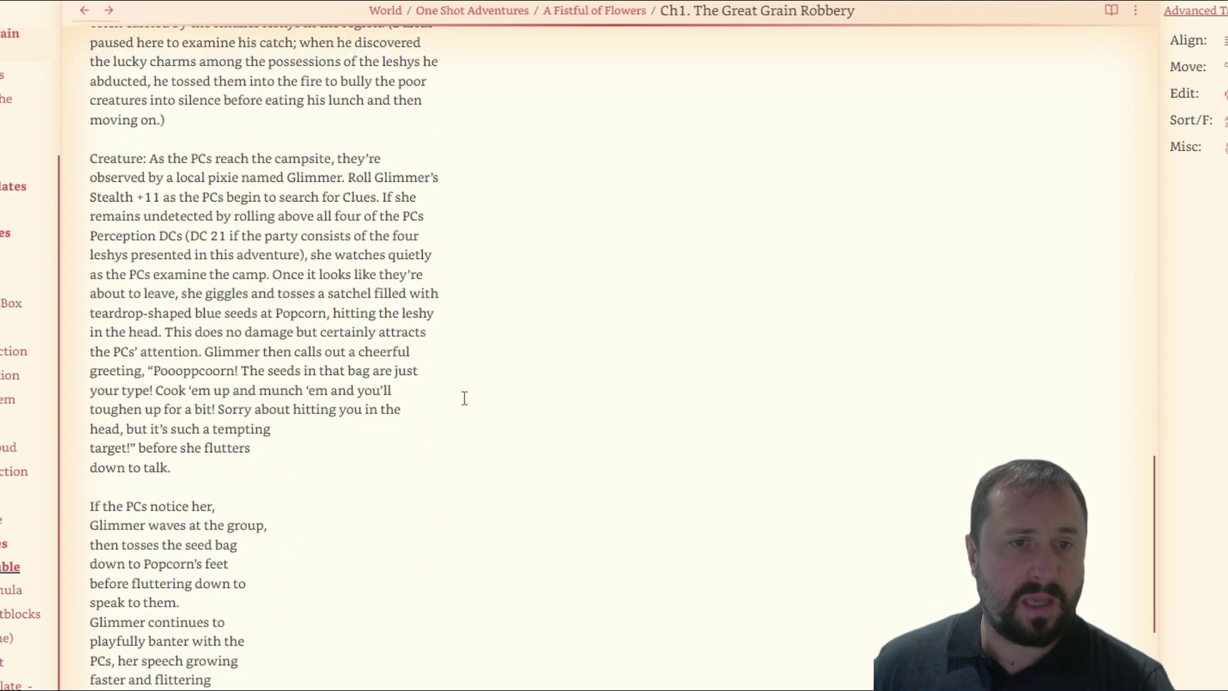
pyautogui.press('Return')
pyautogui.scroll(-3, 467, 364)
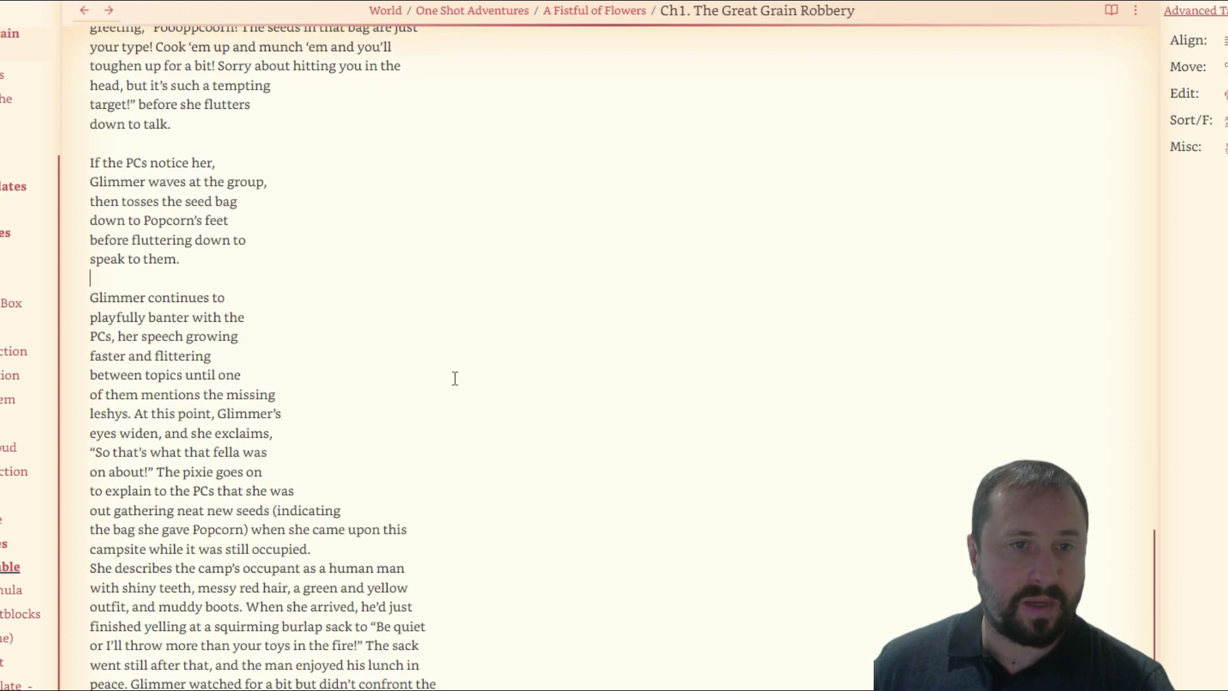
# Insert blank lines before the "She describes the camp's occupant", "Asked why she didn't investigate" and "Glimmer has little else to say" paragraphs
pyautogui.scroll(-3, 299, 427)
pyautogui.moveTo(340, 384); pyautogui.dragTo(318, 359)
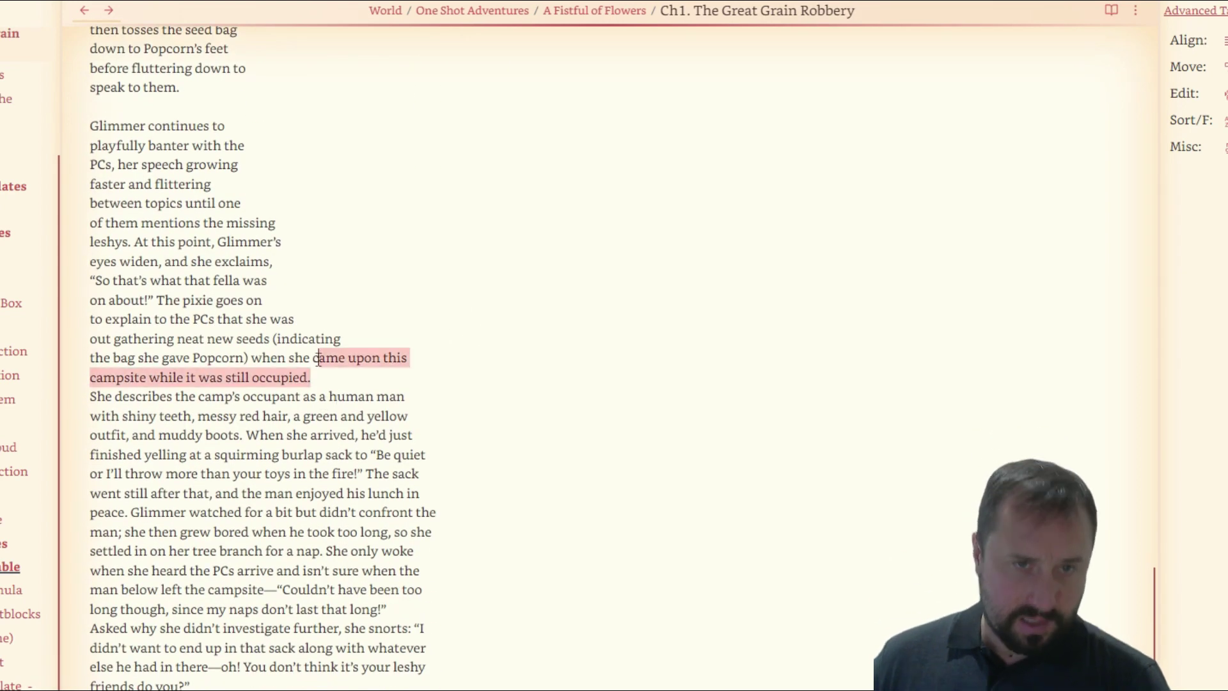
pyautogui.click(358, 385)
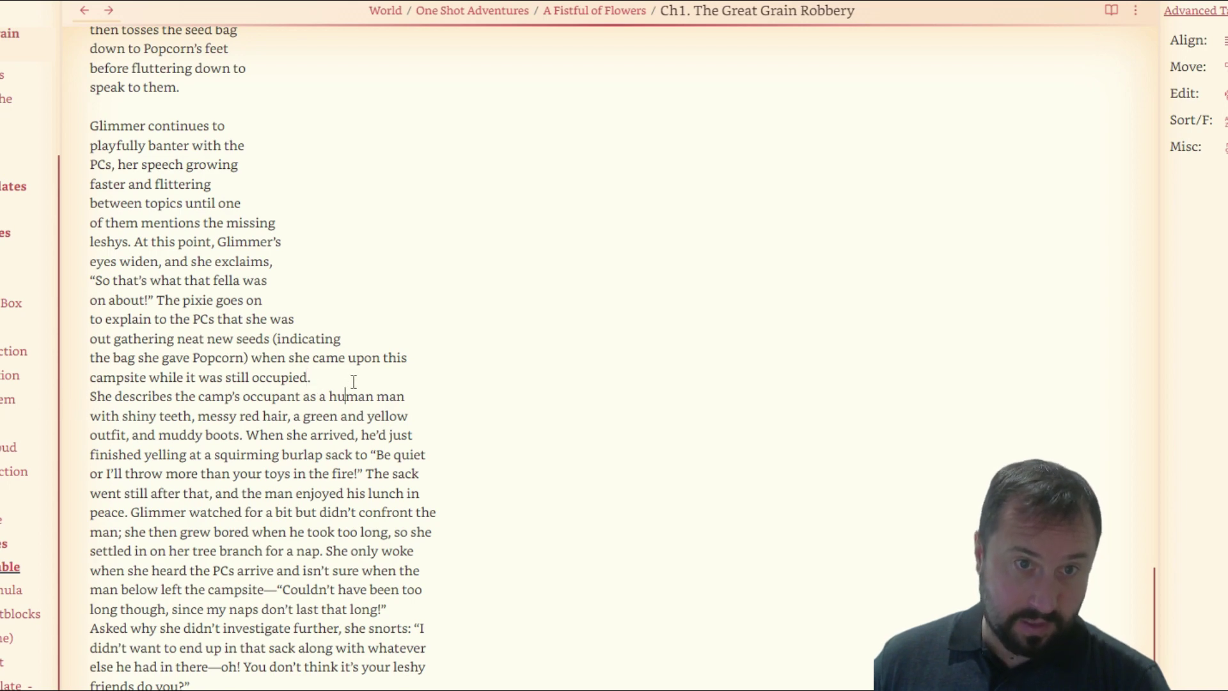
pyautogui.press('Return')
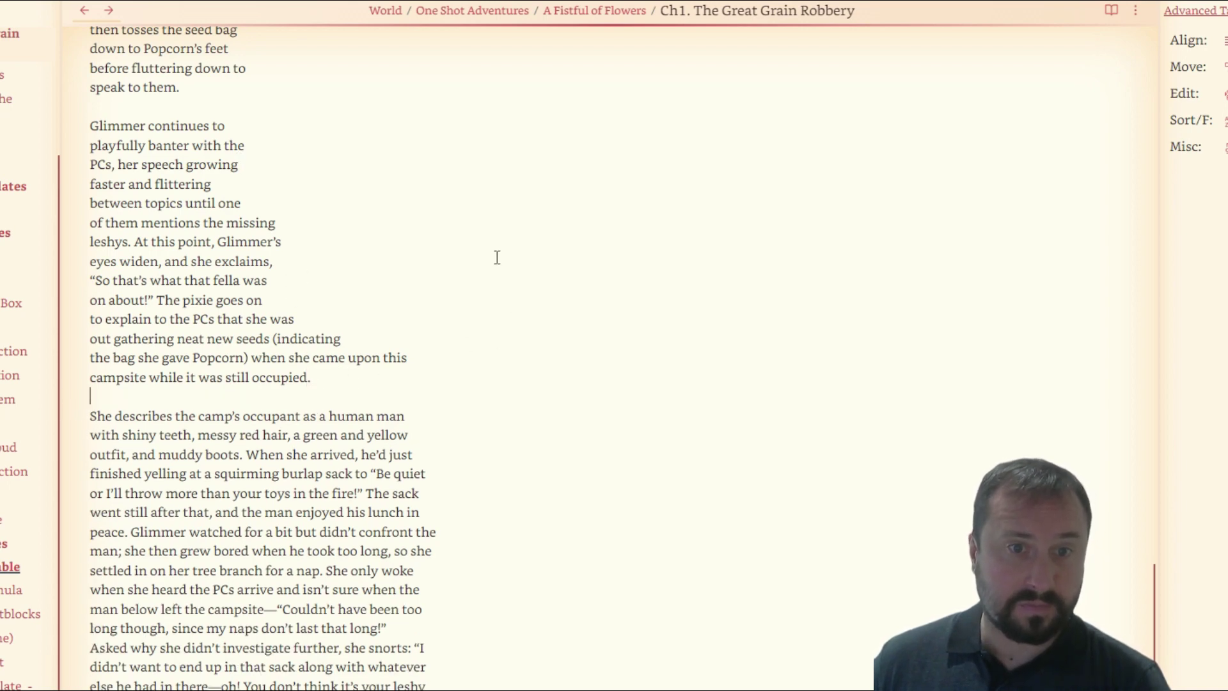
pyautogui.scroll(-3, 497, 257)
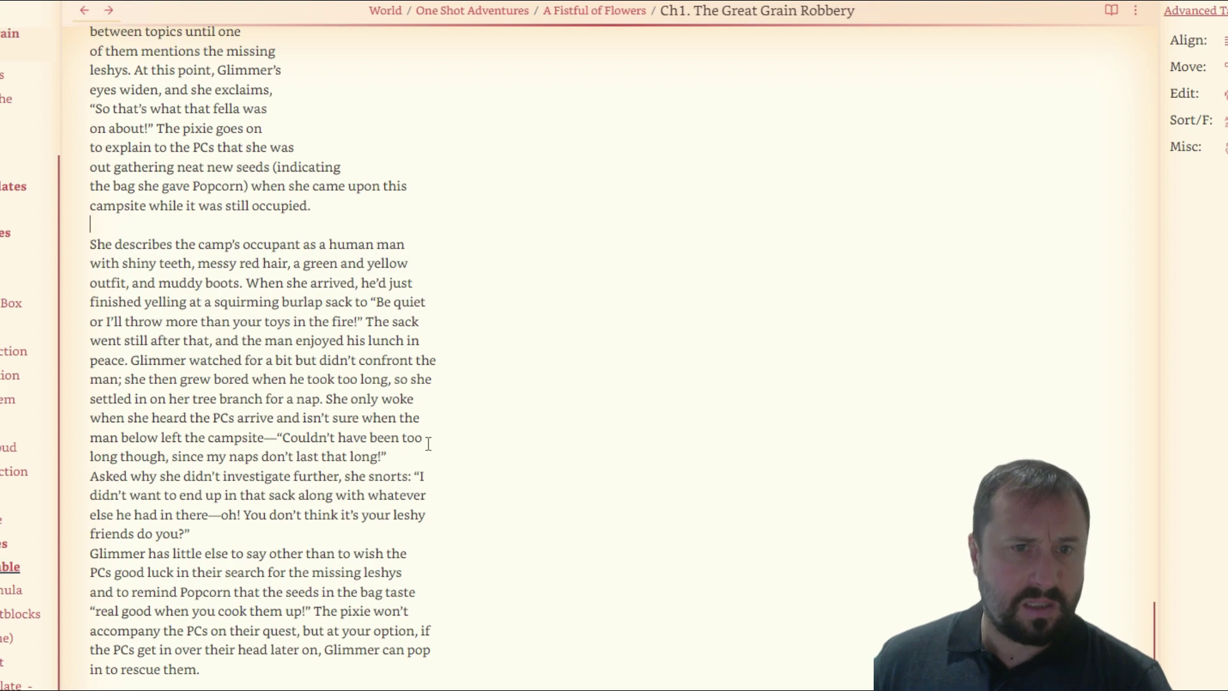
pyautogui.press('Return')
pyautogui.scroll(-1, 376, 483)
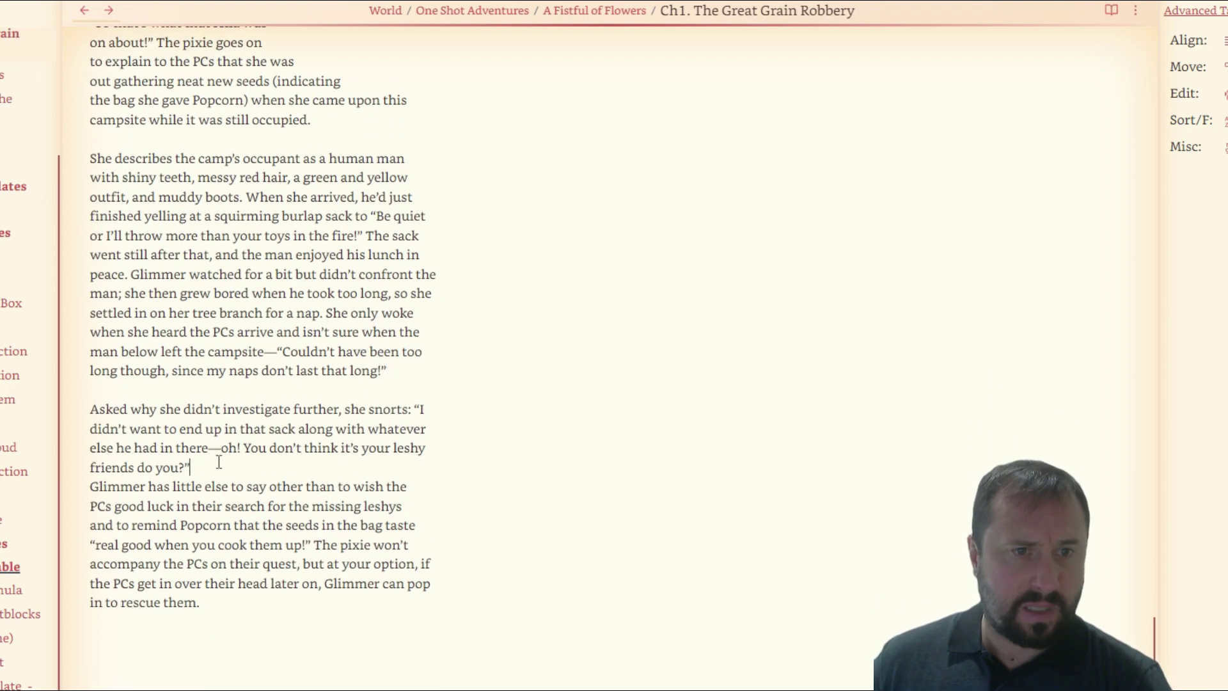
pyautogui.press('Return')
# Join the broken lines within each paragraph from "No repair kit is needed" through "in to rescue them."
pyautogui.moveTo(220, 636); pyautogui.dragTo(88, 355)
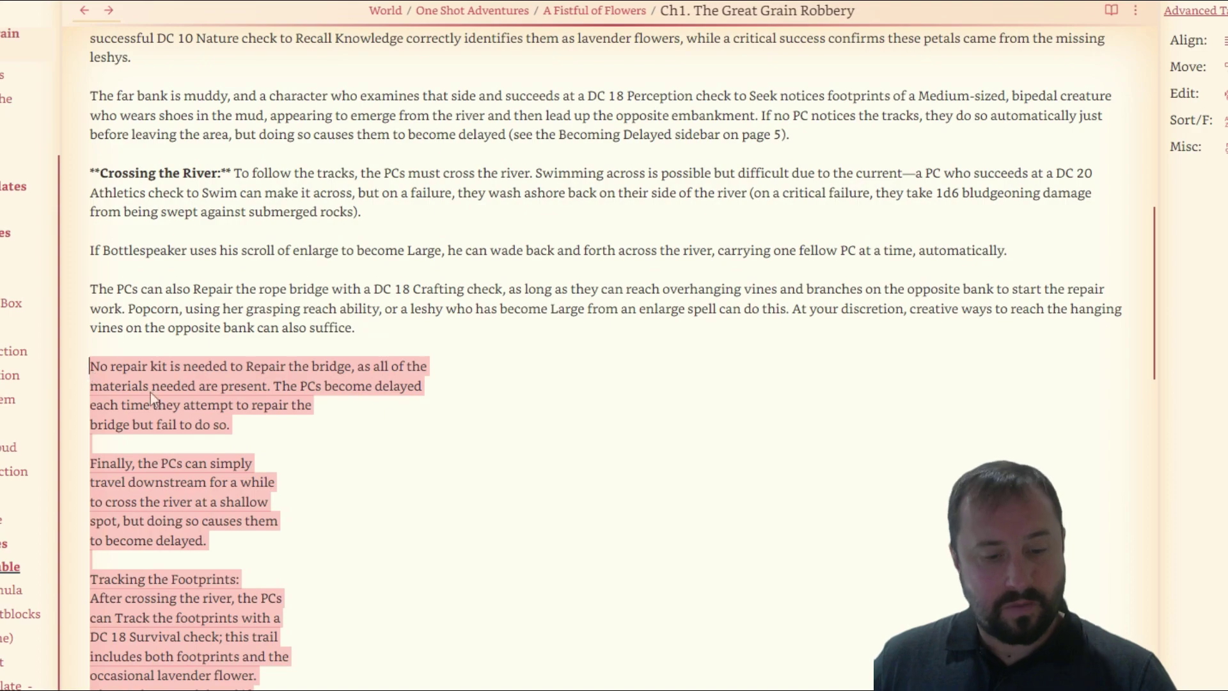
pyautogui.scroll(-5, 439, 429)
pyautogui.scroll(7, 494, 266)
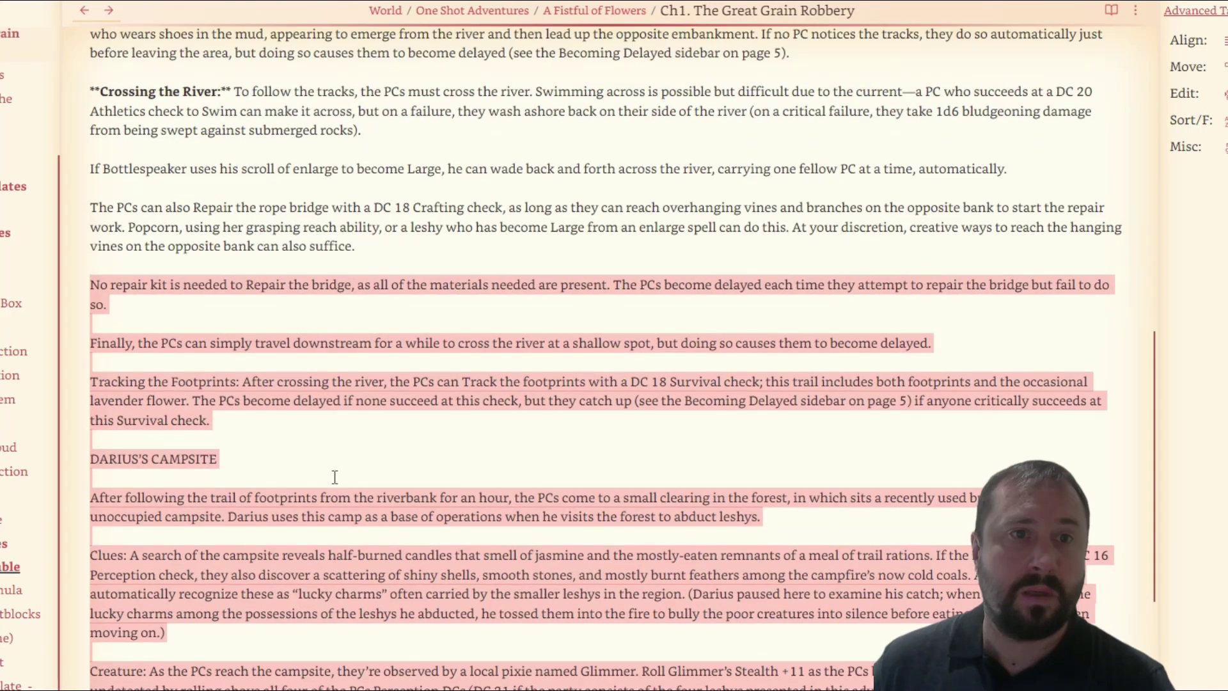
# Turn the "DARIUS'S CAMPSITE" line into a heading with the ## marker
pyautogui.scroll(-3, 334, 478)
pyautogui.click(260, 455)
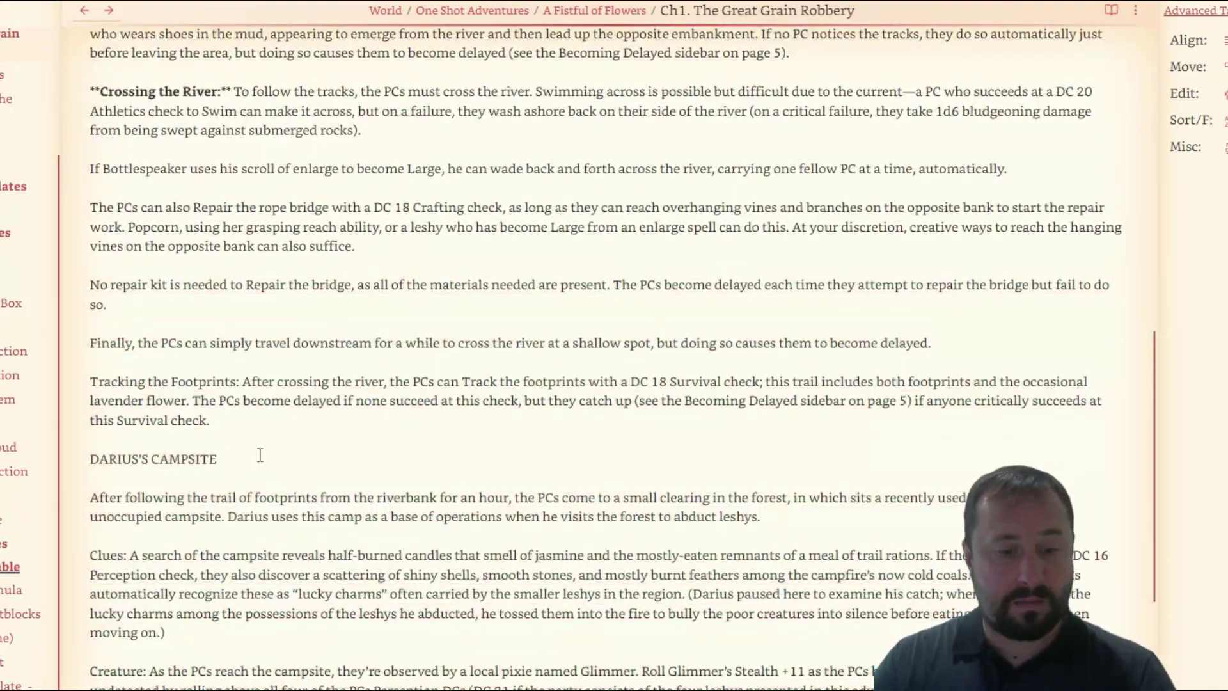
pyautogui.write('##')
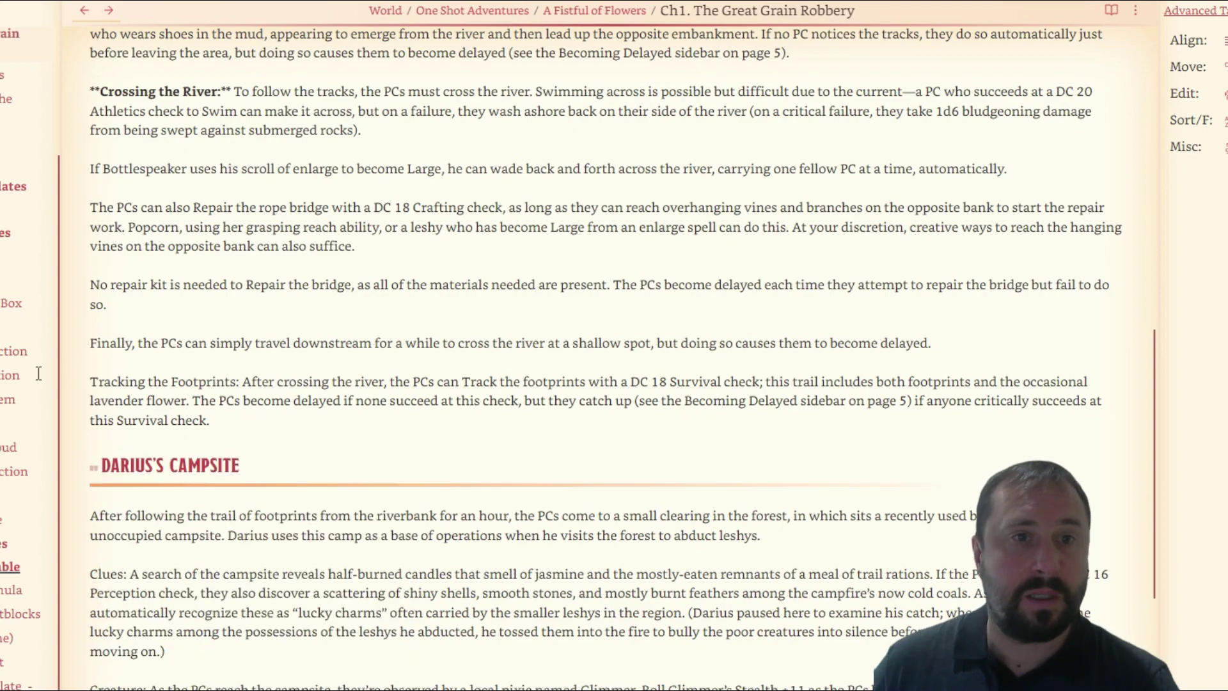
# Check the reformatted Darius's Campsite text against page 4 of the PDF for its bold lead-in labels
pyautogui.scroll(-5, 333, 332)
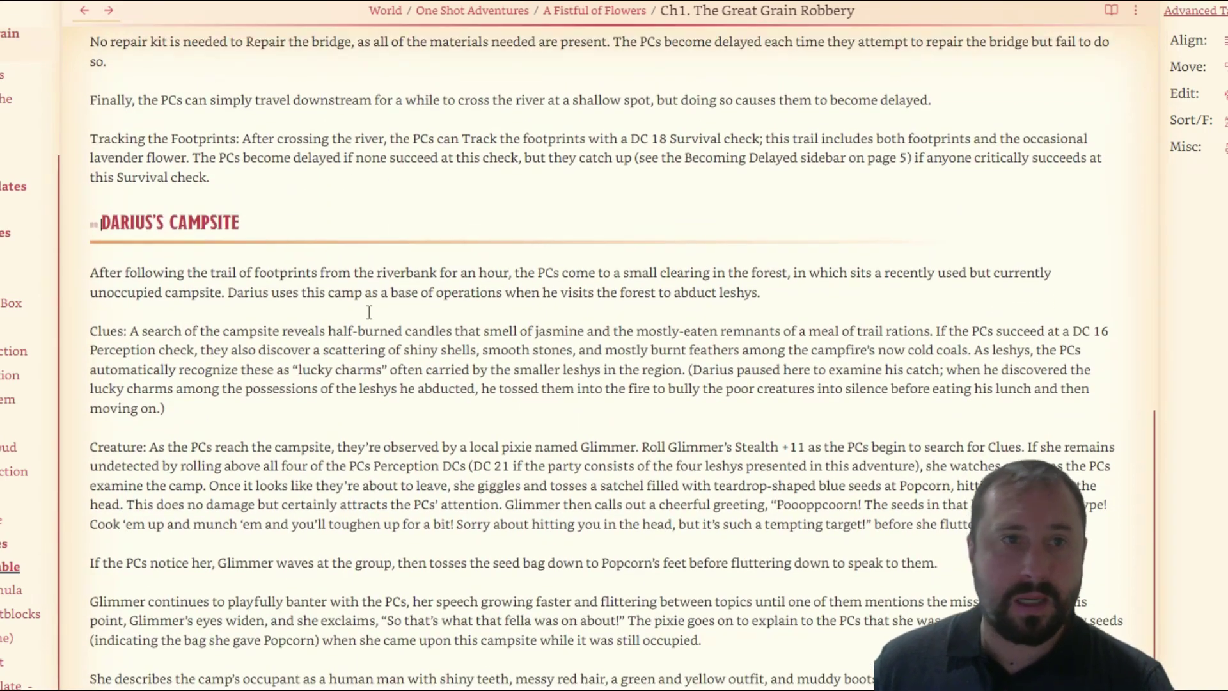
pyautogui.scroll(3, 318, 348)
pyautogui.scroll(5, 319, 349)
pyautogui.scroll(-9, 227, 348)
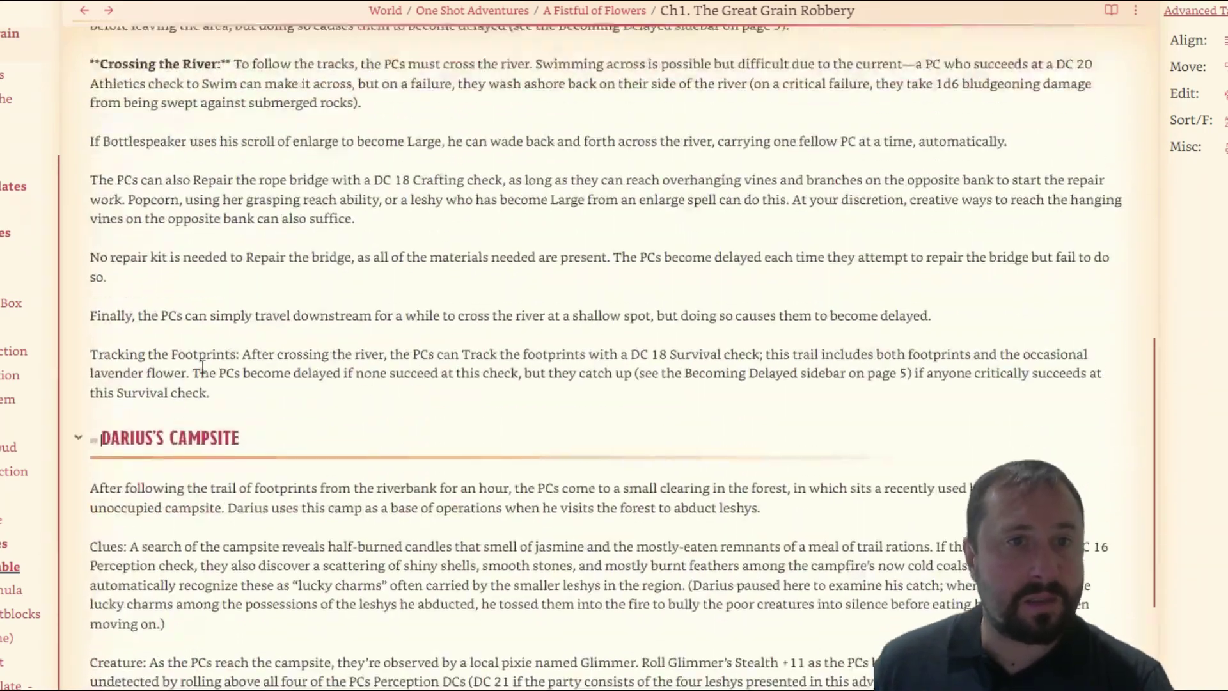
pyautogui.scroll(-1, 233, 378)
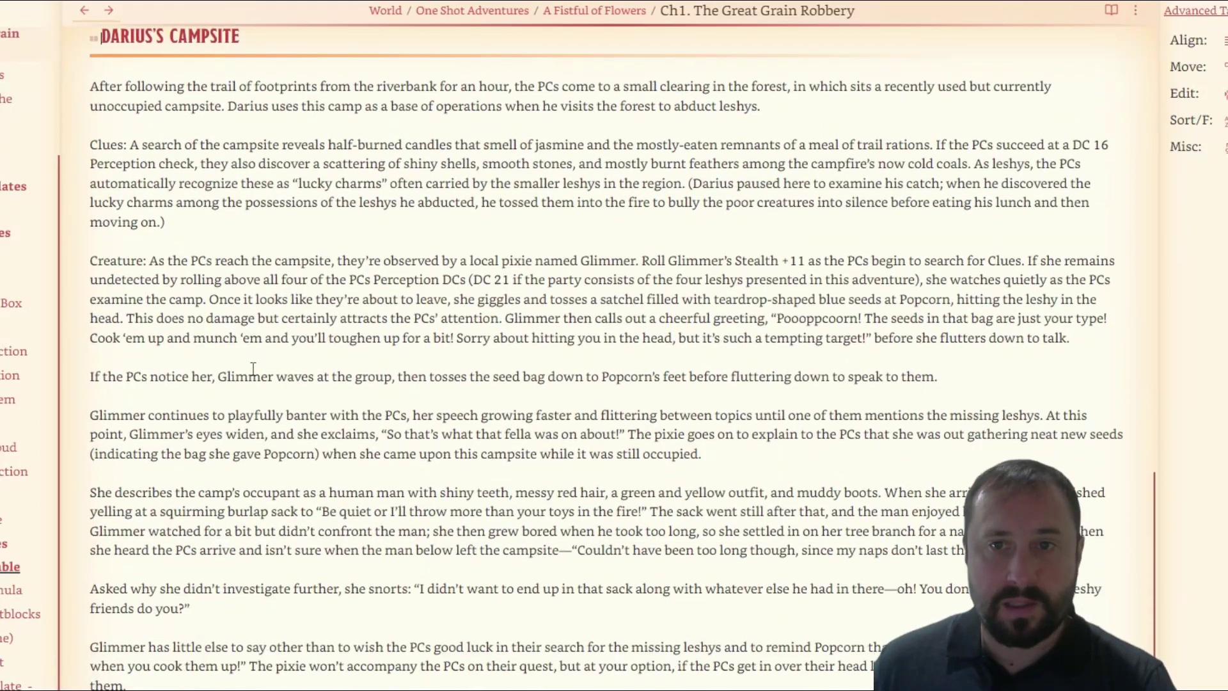
pyautogui.scroll(-2, 273, 344)
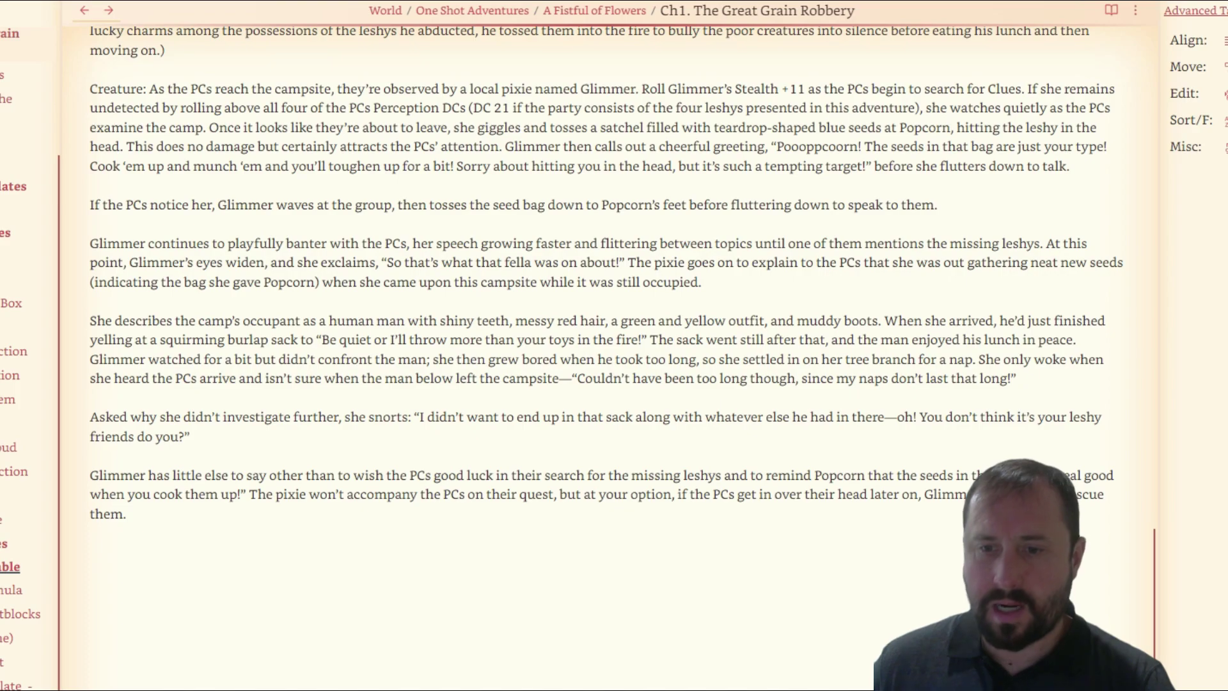
pyautogui.hotkey('alt', 'Tab')
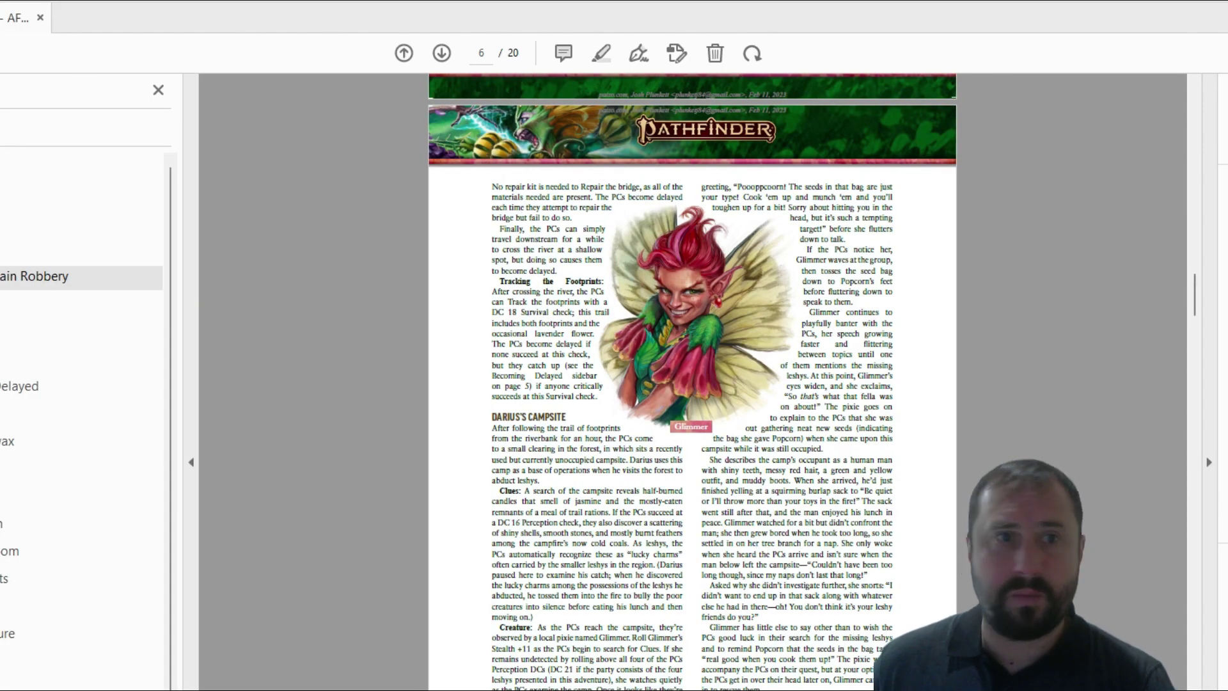
pyautogui.hotkey('alt', 'Tab')
# Make the "Clues:", "Creature:" and "Tracking the Footprints:" labels in the newly pasted text bold
pyautogui.scroll(10, 431, 341)
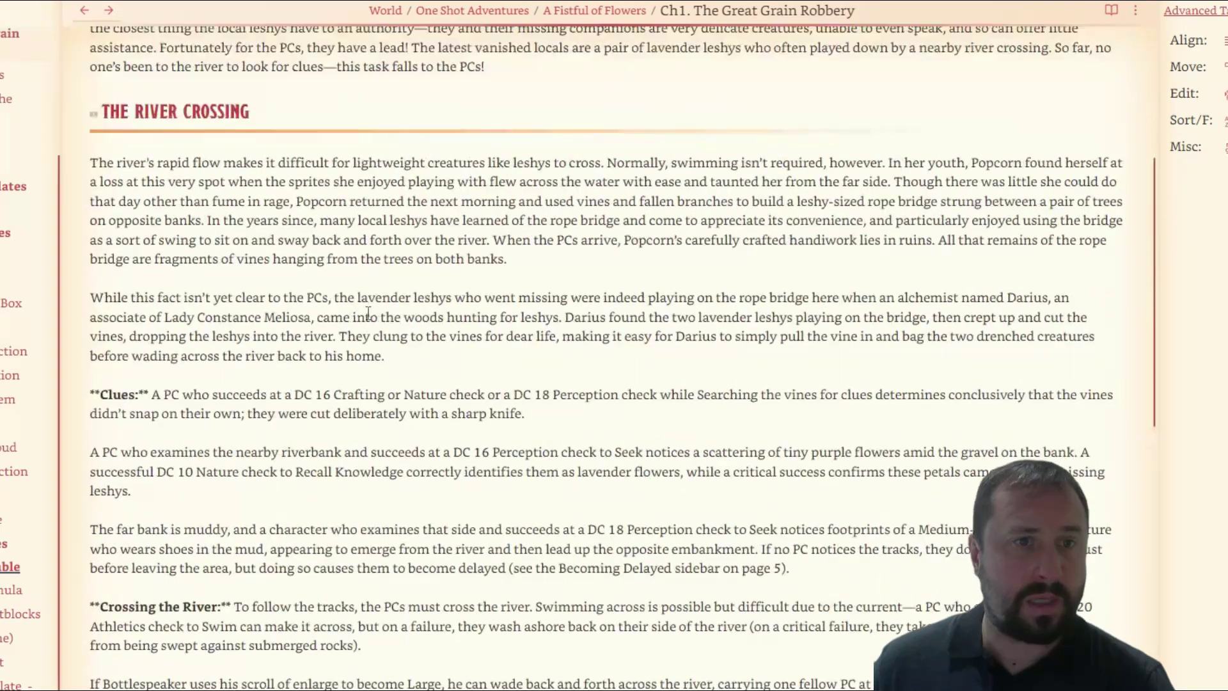
pyautogui.scroll(-6, 369, 311)
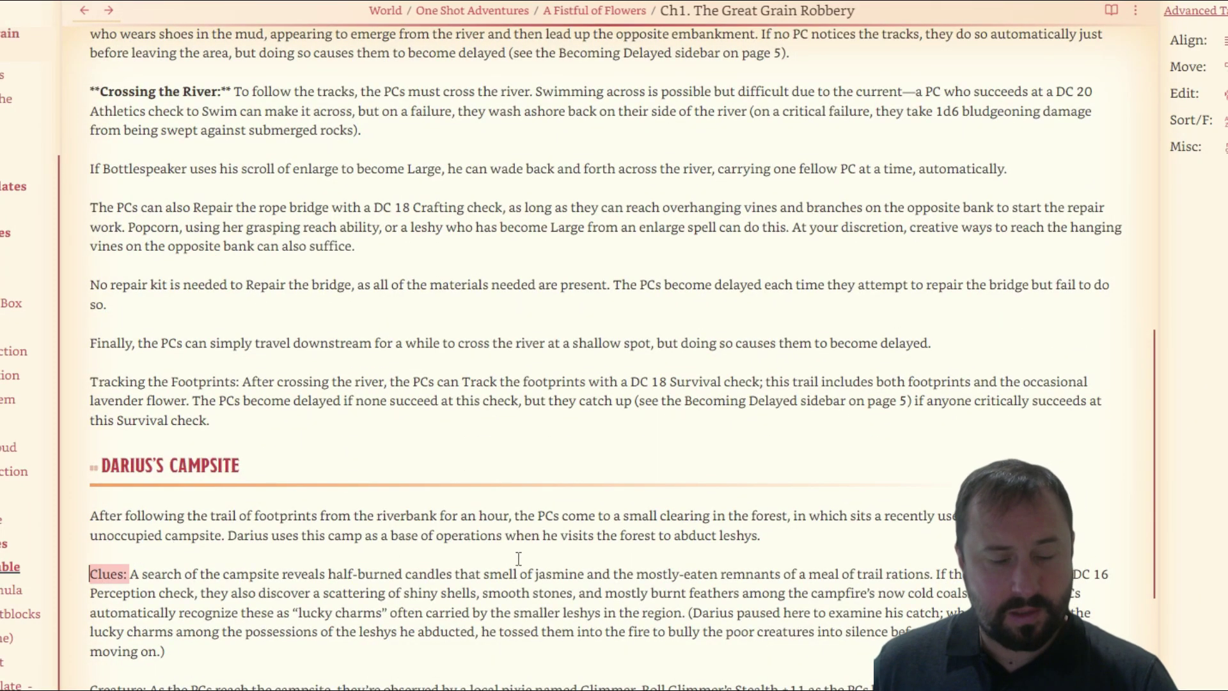
pyautogui.hotkey('ctrl', 'b')
pyautogui.scroll(-4, 520, 363)
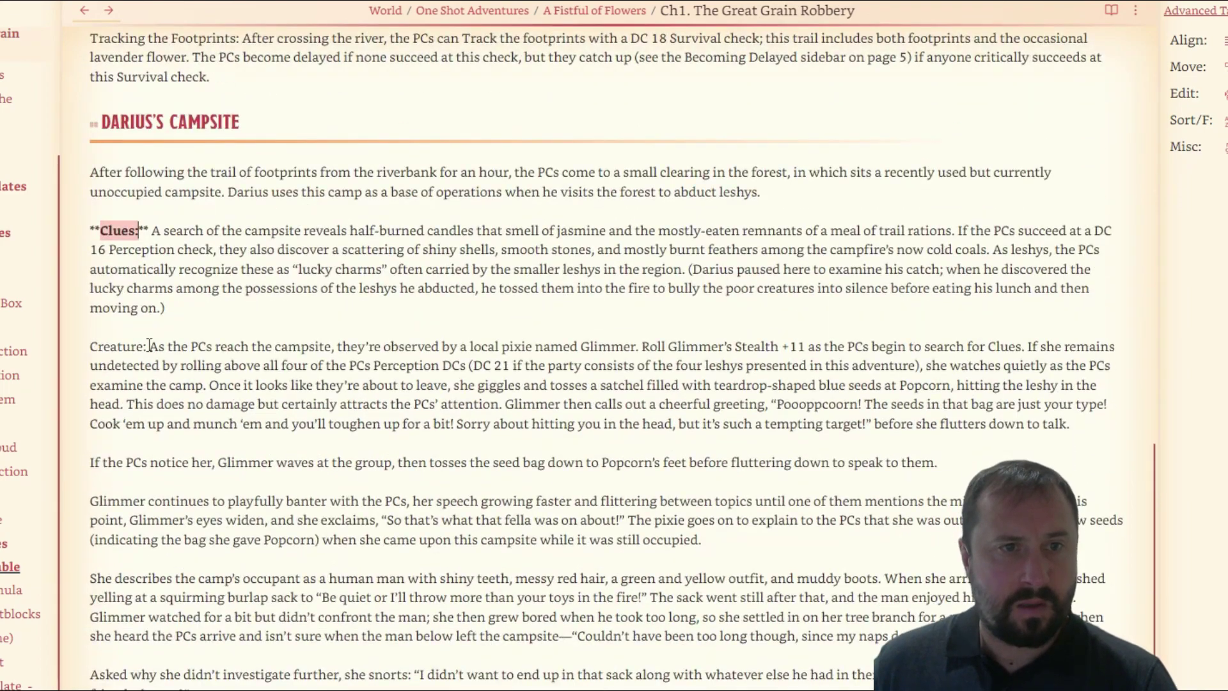
pyautogui.hotkey('ctrl', 'b')
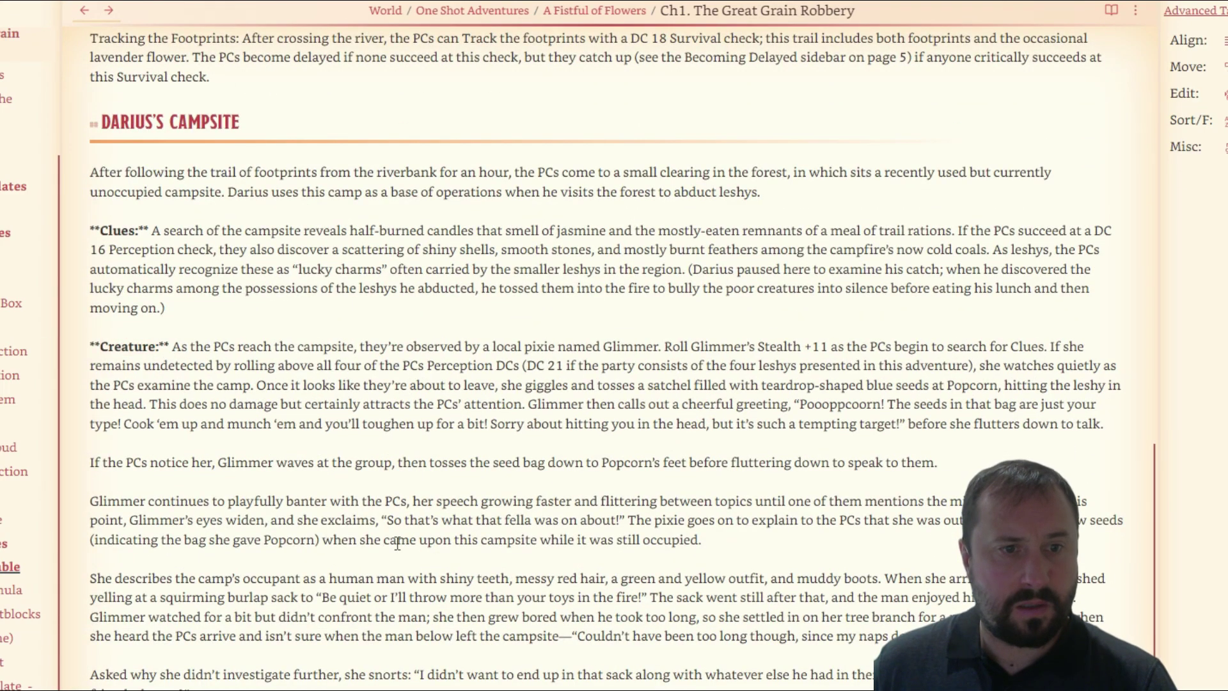
pyautogui.scroll(4, 562, 586)
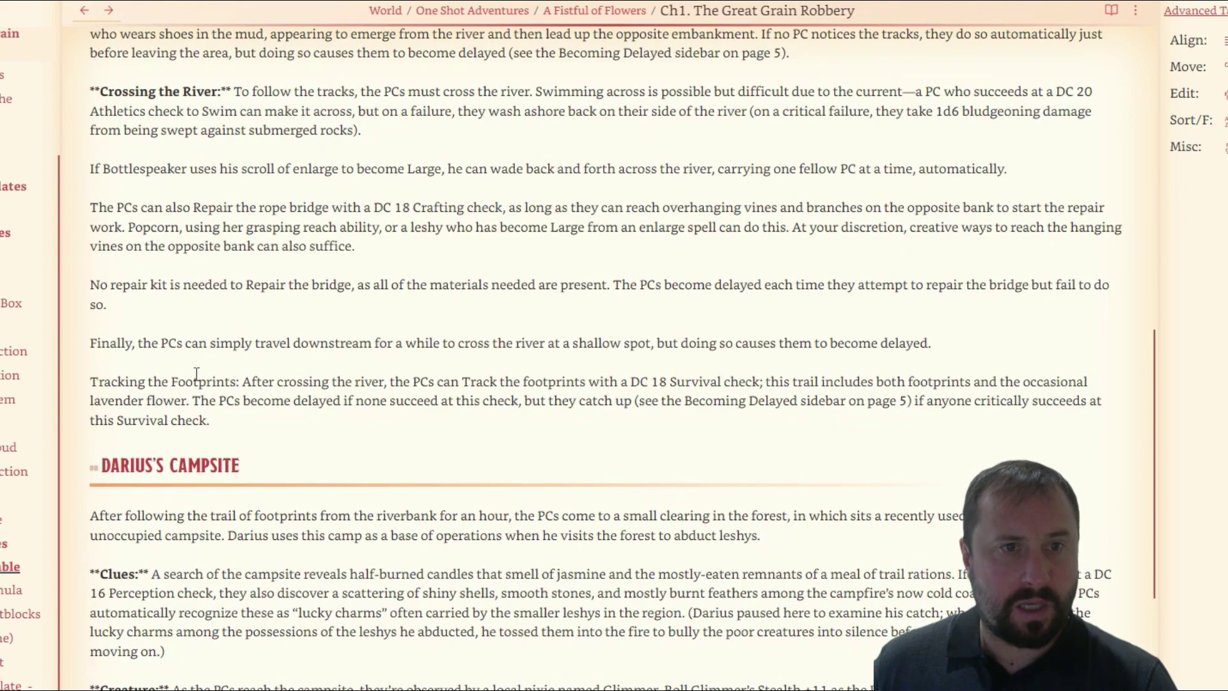
pyautogui.hotkey('ctrl', 'b')
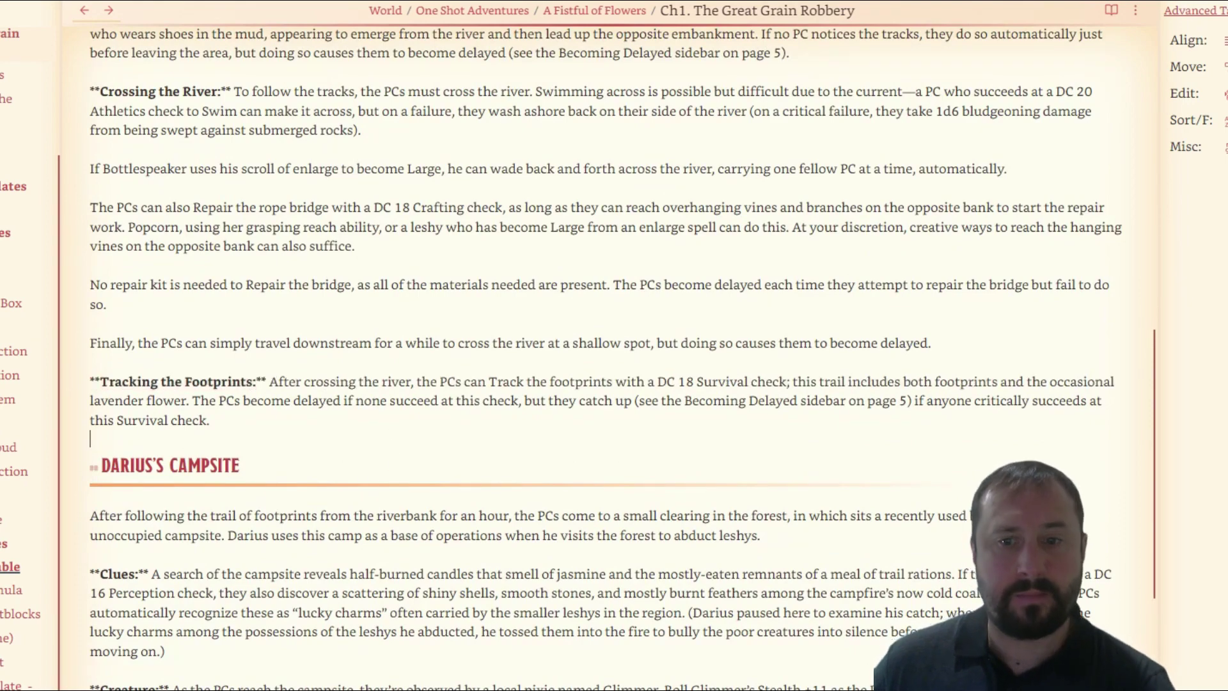
# Copy the Glimmer picture from the PDF, paste it directly below the Darius's Campsite heading, and show the note in reading view
pyautogui.scroll(-2, 409, 657)
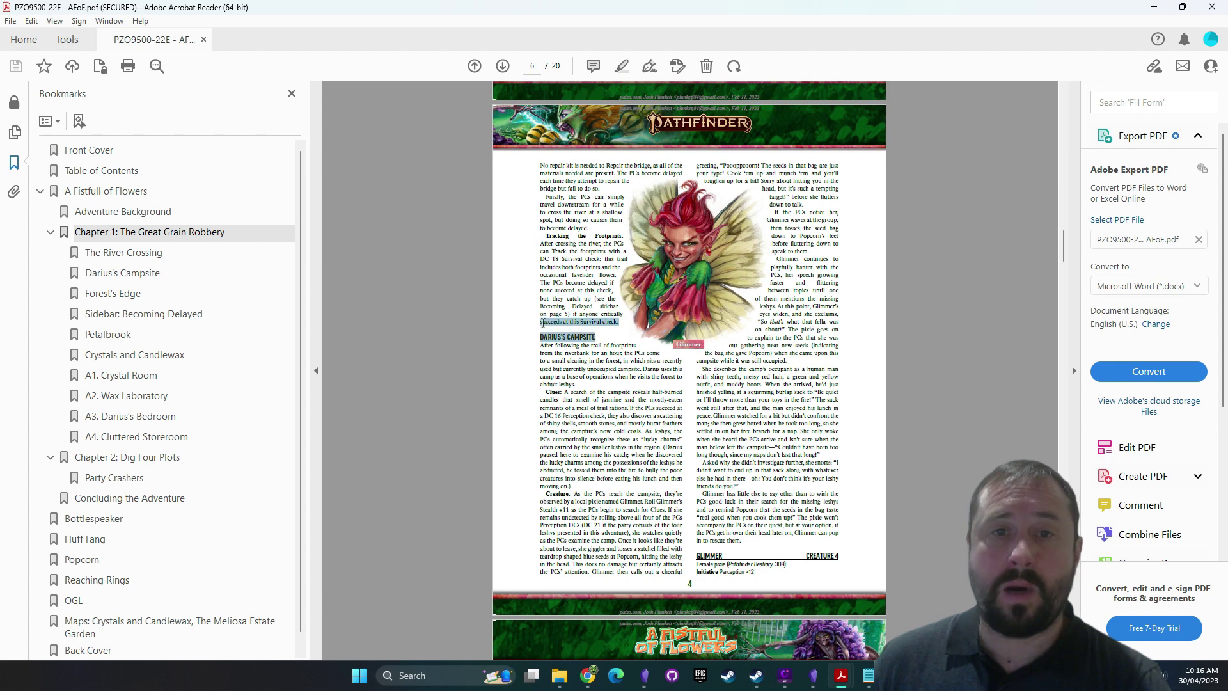
pyautogui.click(711, 279)
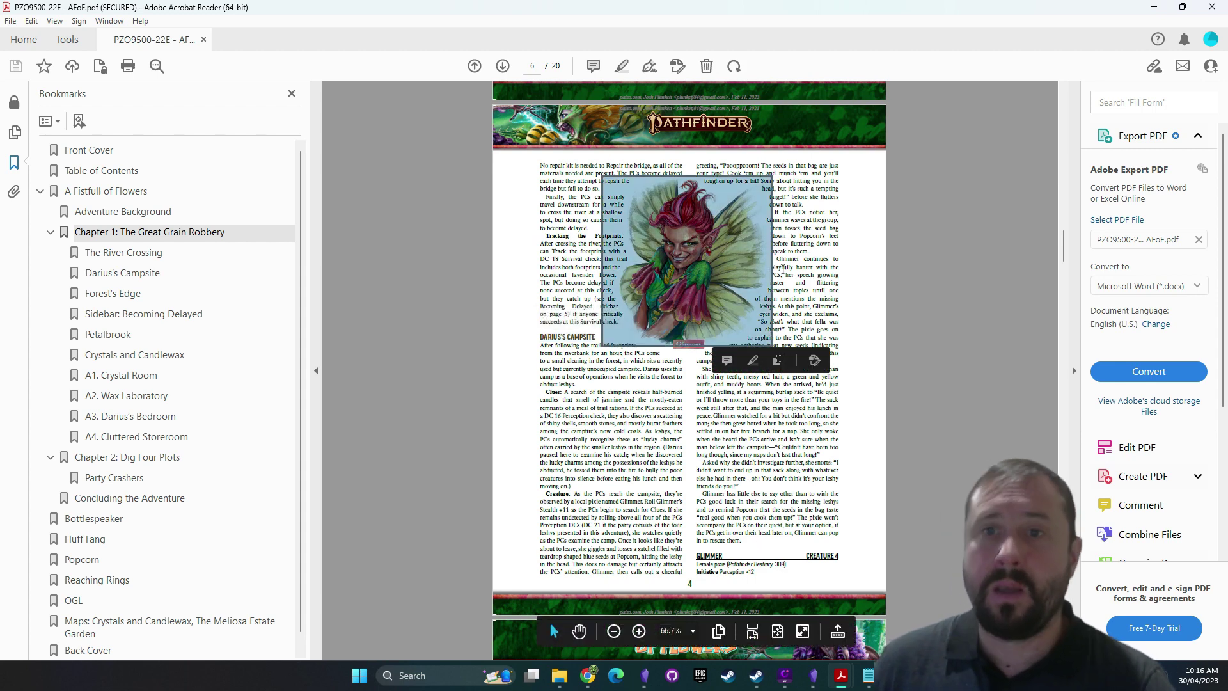
pyautogui.click(1152, 8)
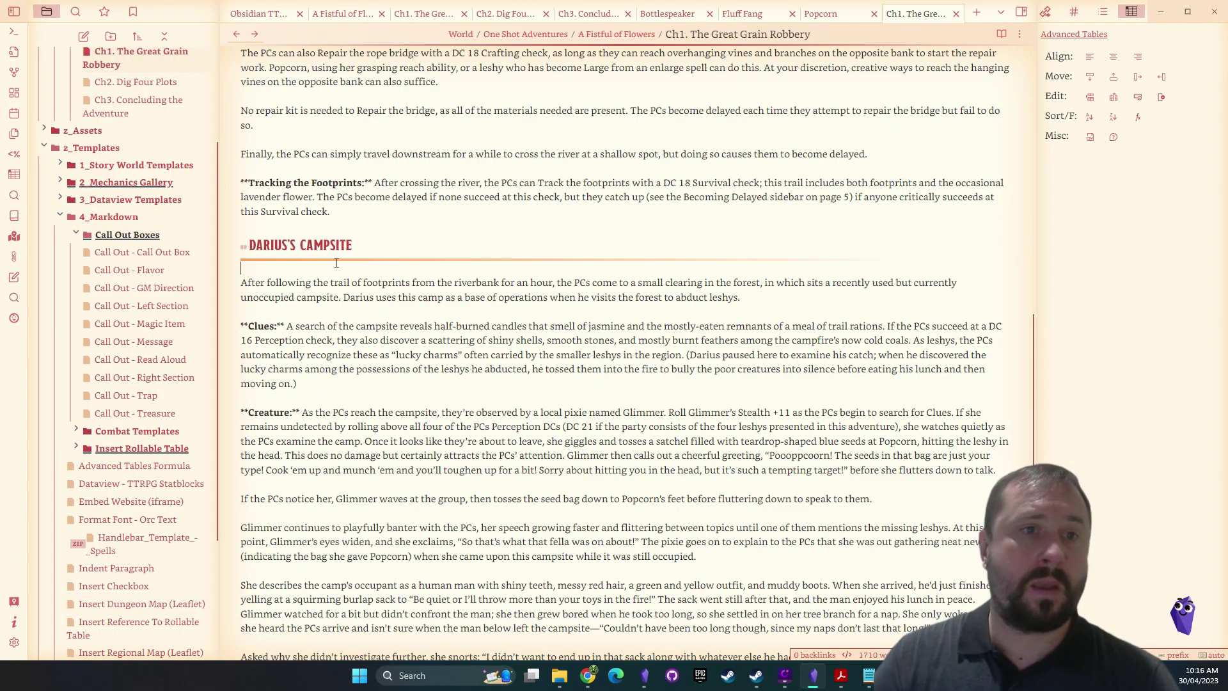
pyautogui.write('![[Pasted image 20230430101612.png]]')
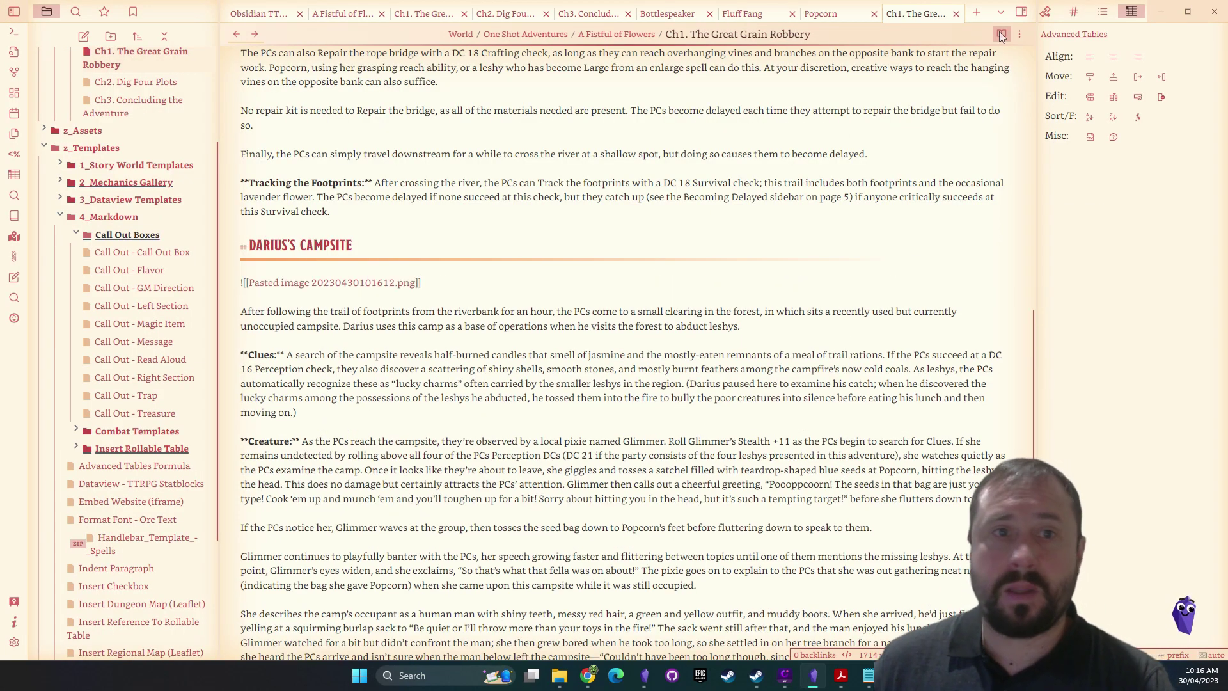
pyautogui.click(1001, 34)
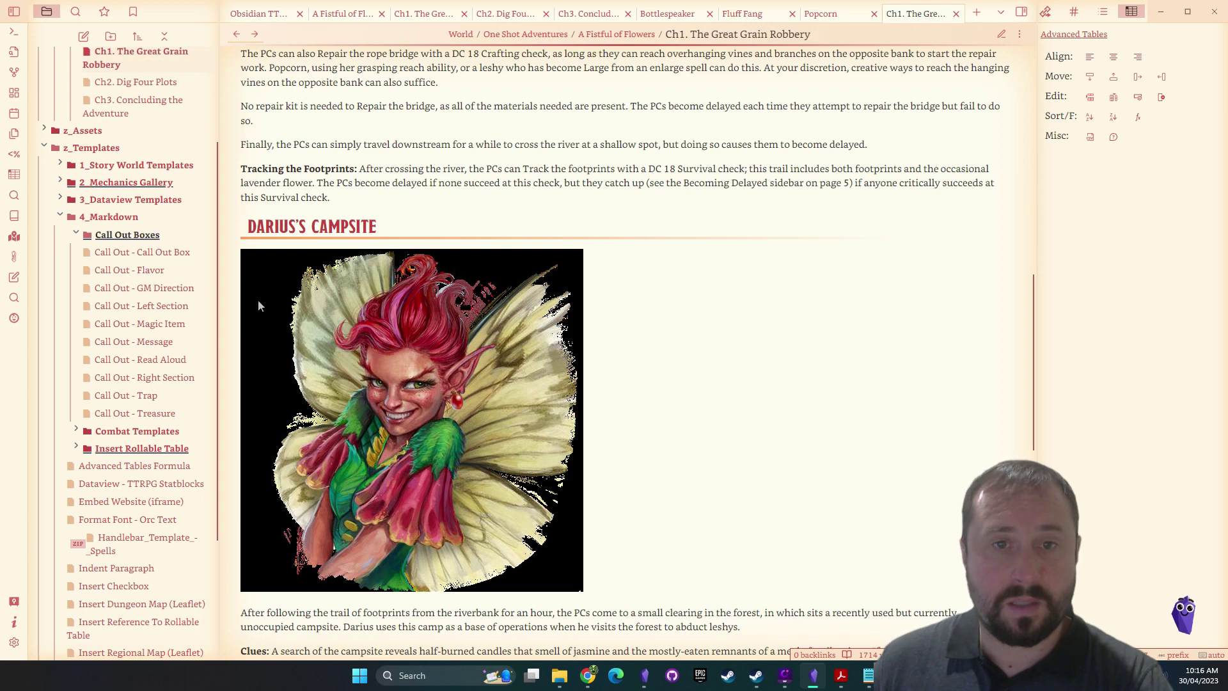
# Put the Chapter 1 note into editing view and switch to the PZO9500-22E - AFoF PDF in Acrobat Reader
pyautogui.click(1003, 37)
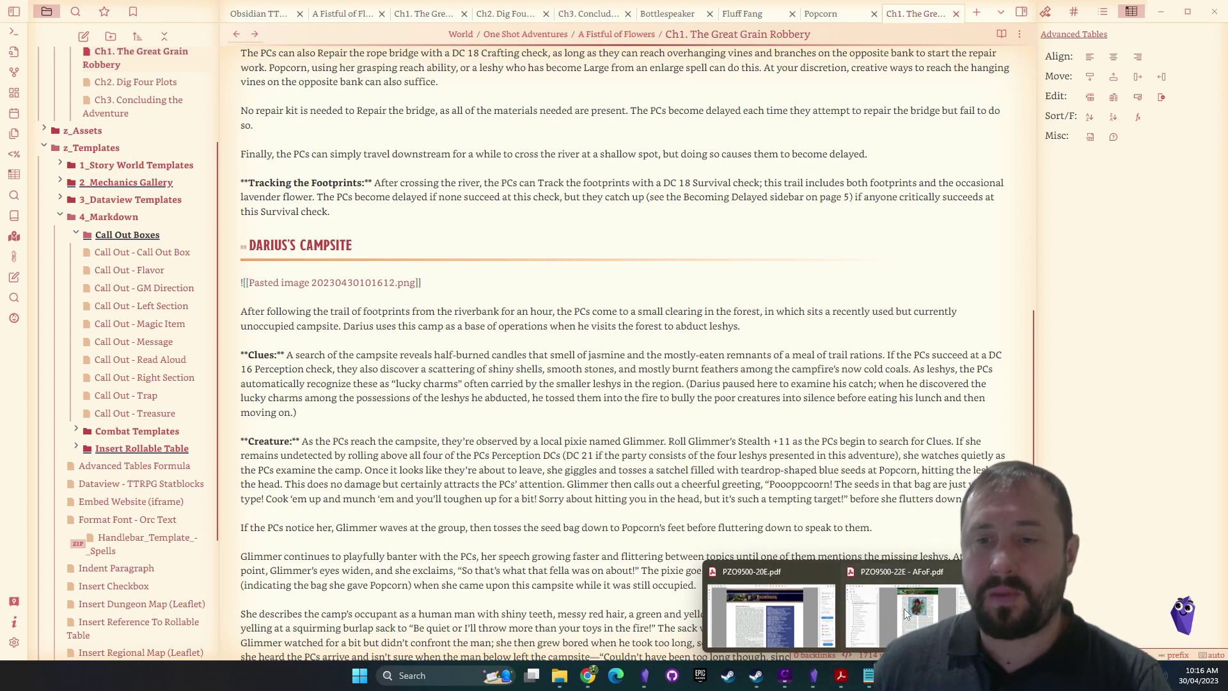
pyautogui.click(889, 614)
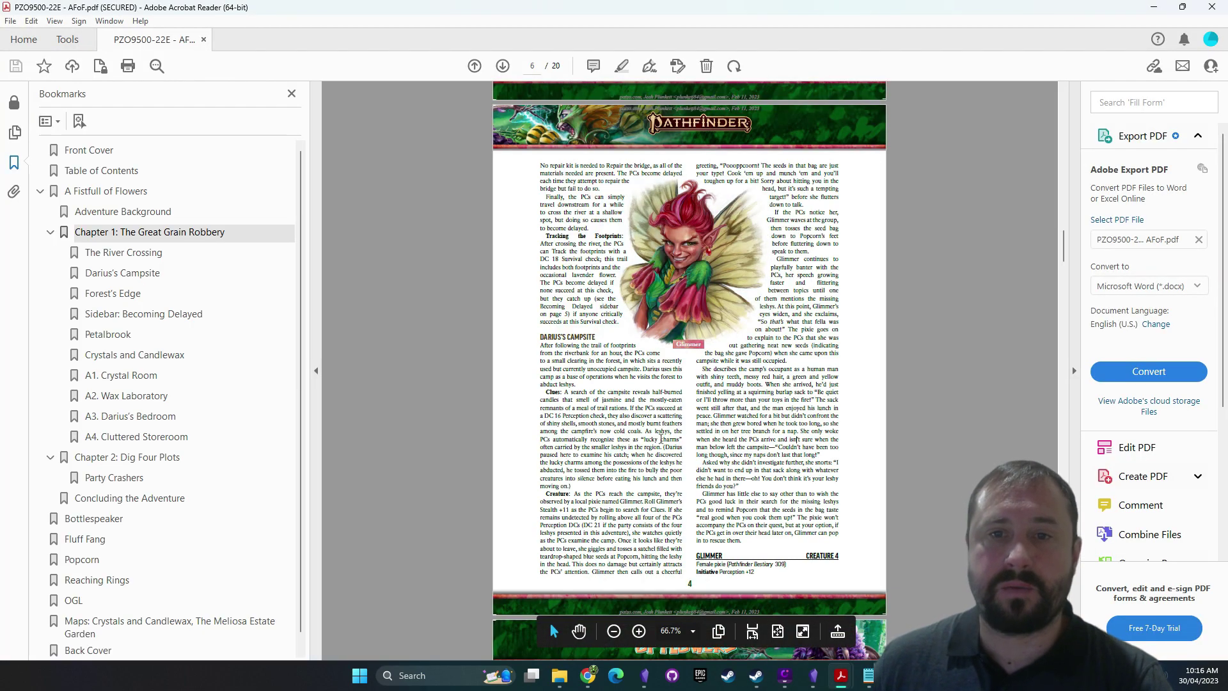
# Capture the screen region around the Glimmer illustration with ShareX and open the capture for annotation
pyautogui.press('ctrl+Print')
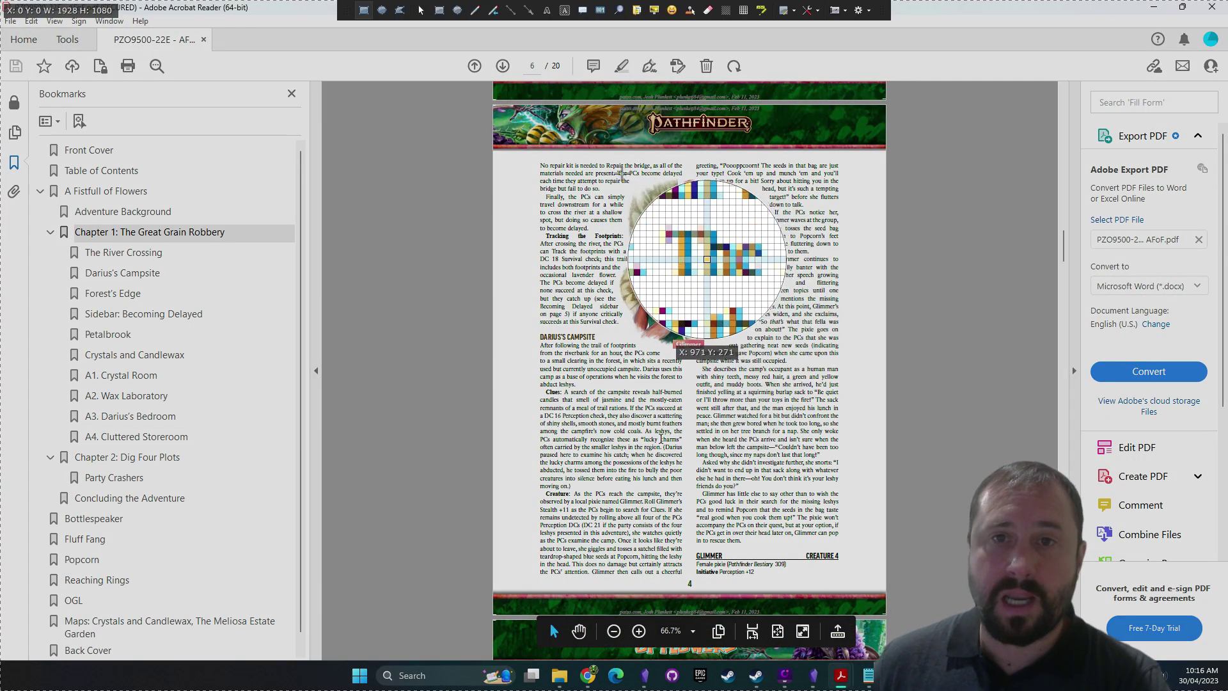
pyautogui.moveTo(614, 174); pyautogui.dragTo(767, 353)
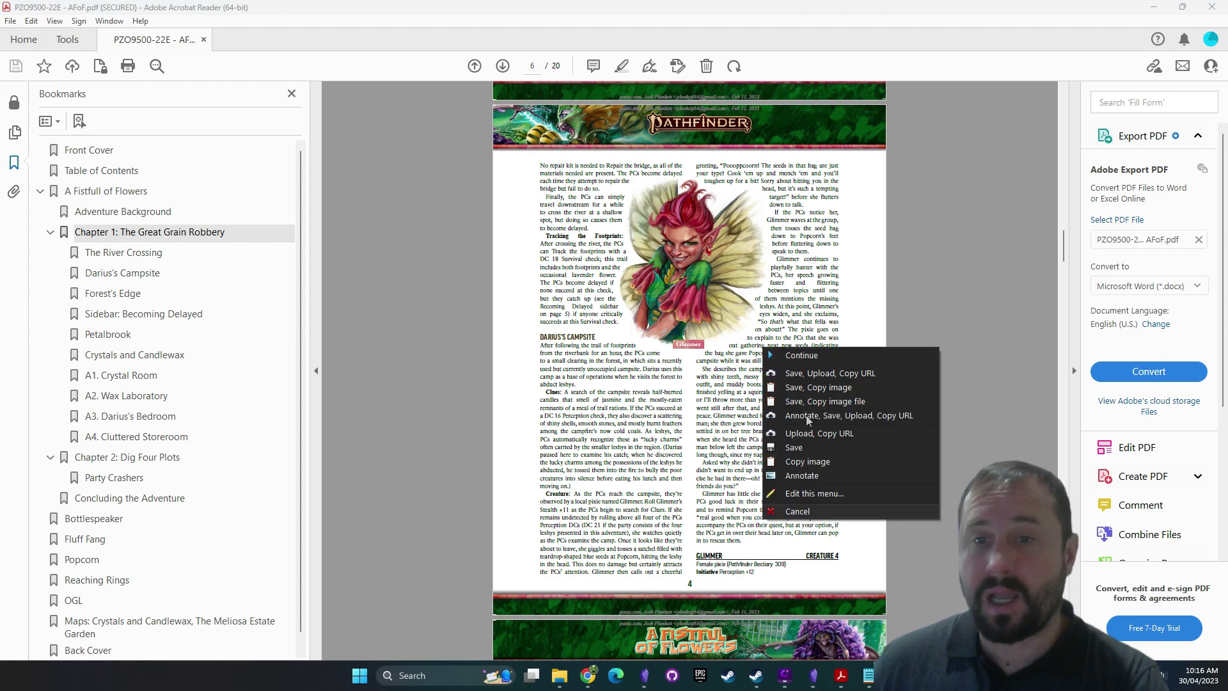
pyautogui.click(802, 477)
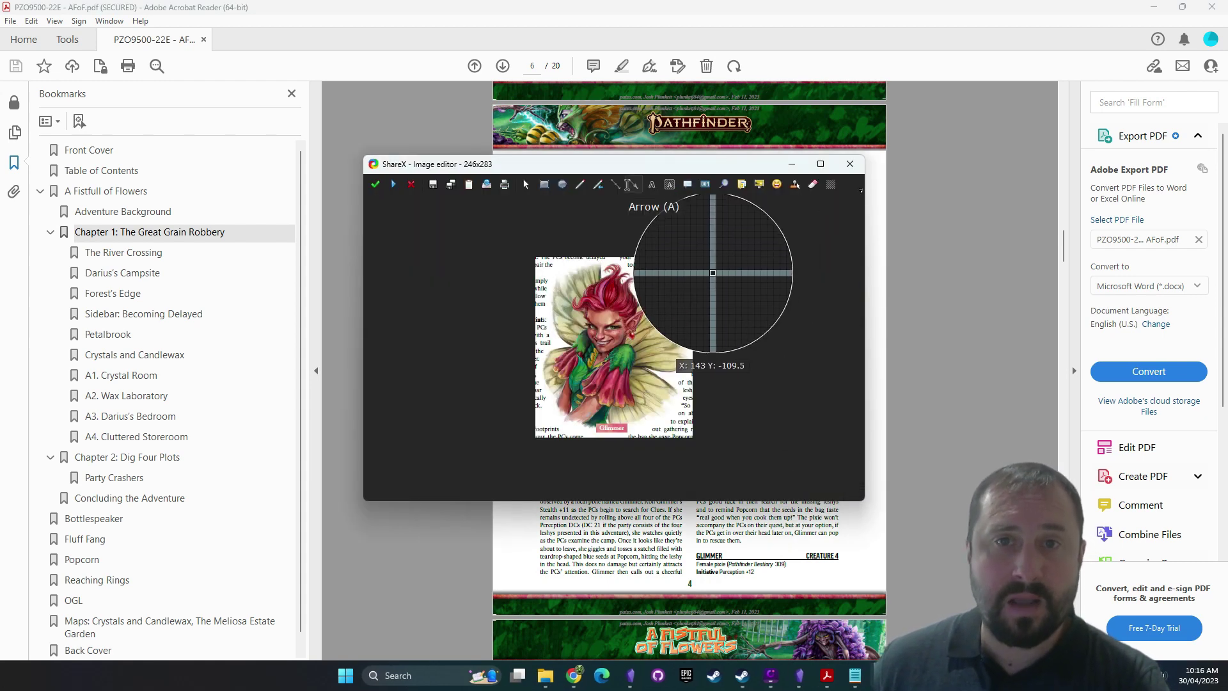
# Enlarge the captured Glimmer image to 300% and choose the Rectangle tool for masking
pyautogui.scroll(3, 625, 351)
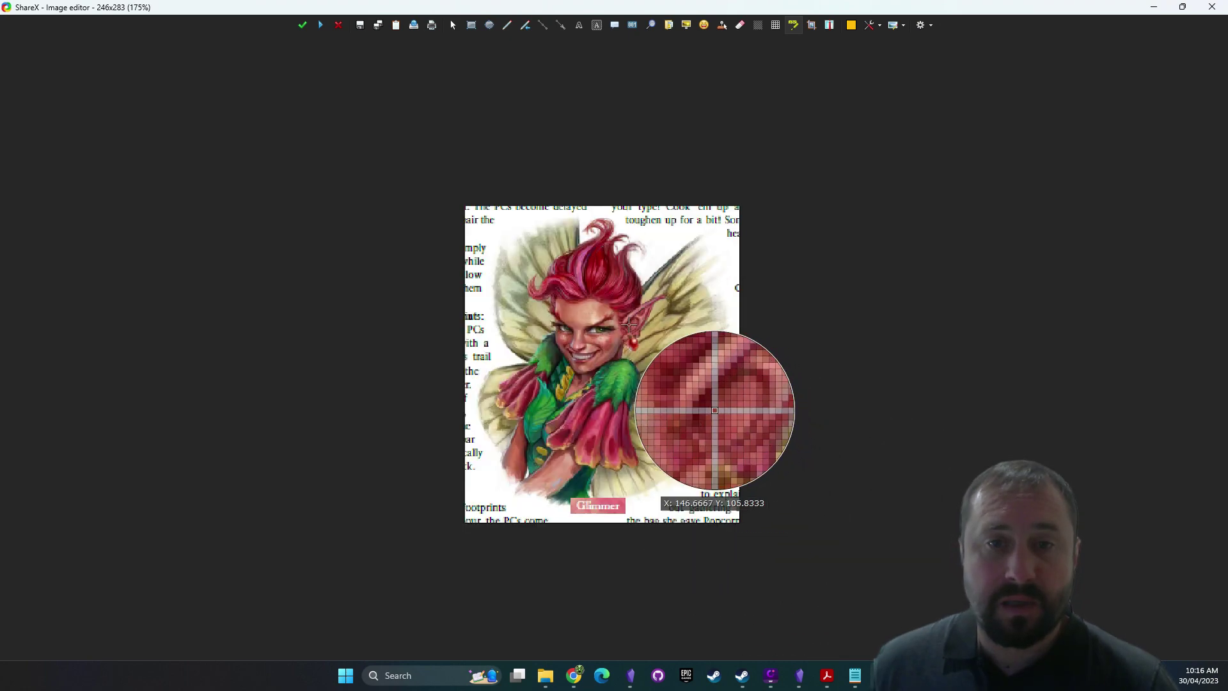
pyautogui.scroll(1, 625, 350)
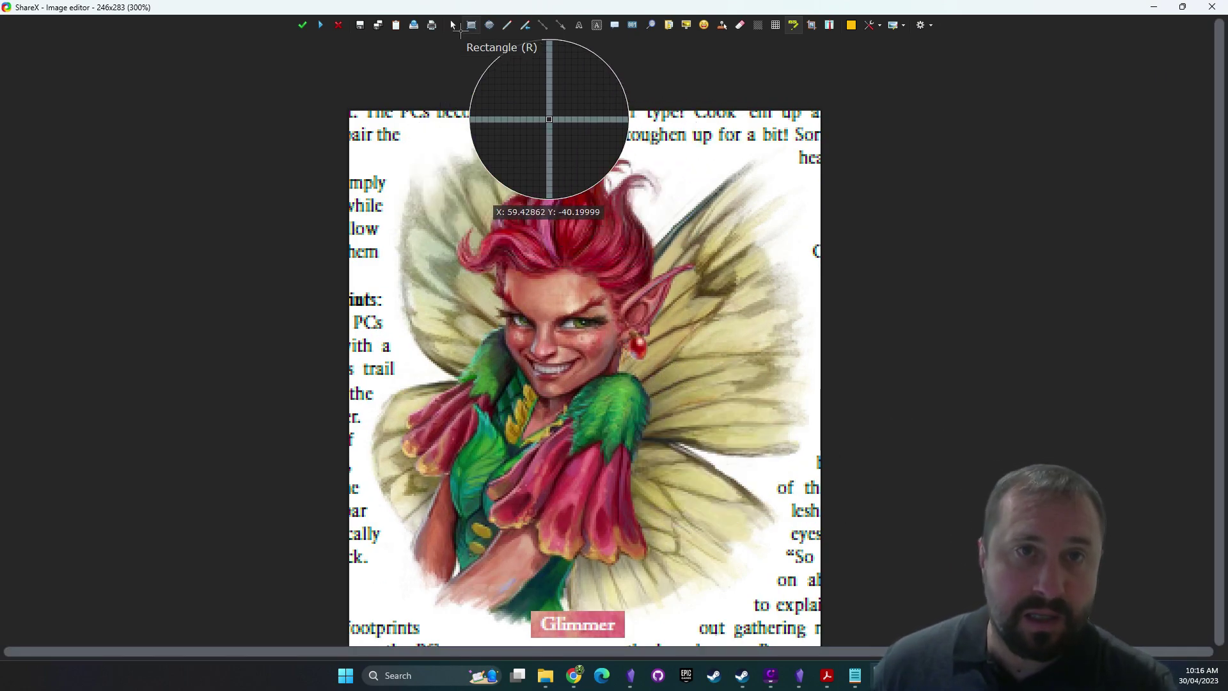
pyautogui.click(471, 25)
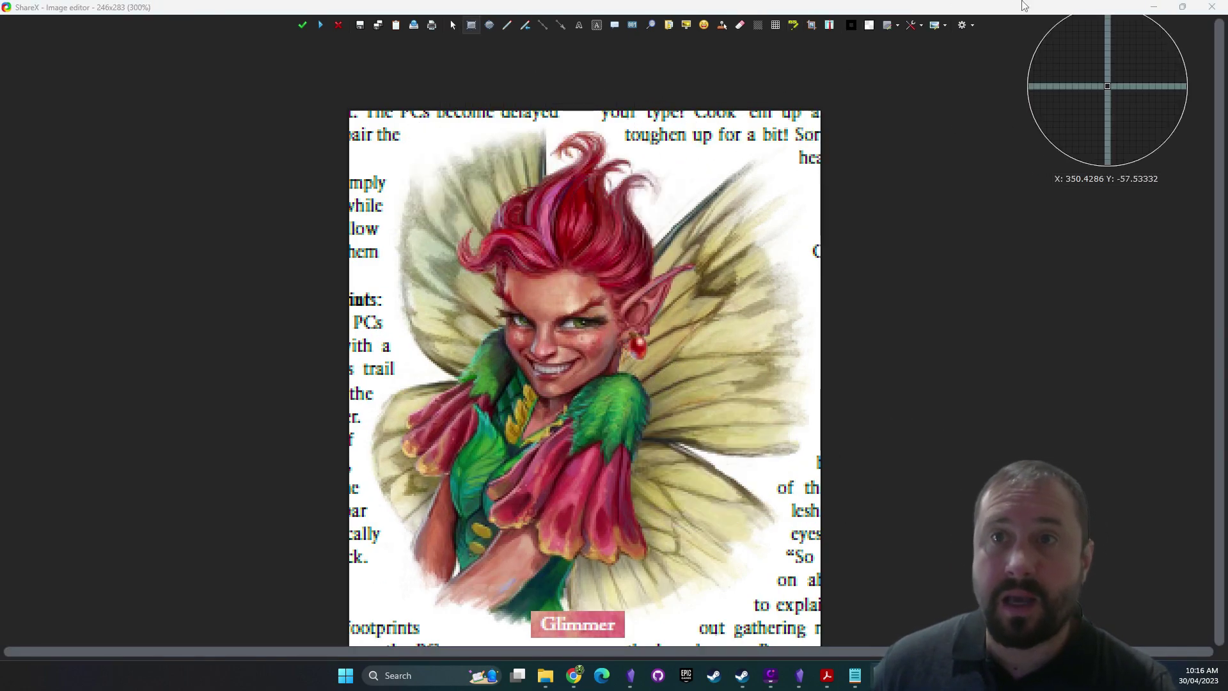
# Try an off-white rectangle mask with border colour F9F3E8 and fill colour FAF5E9 over the text beside the portrait
pyautogui.click(850, 25)
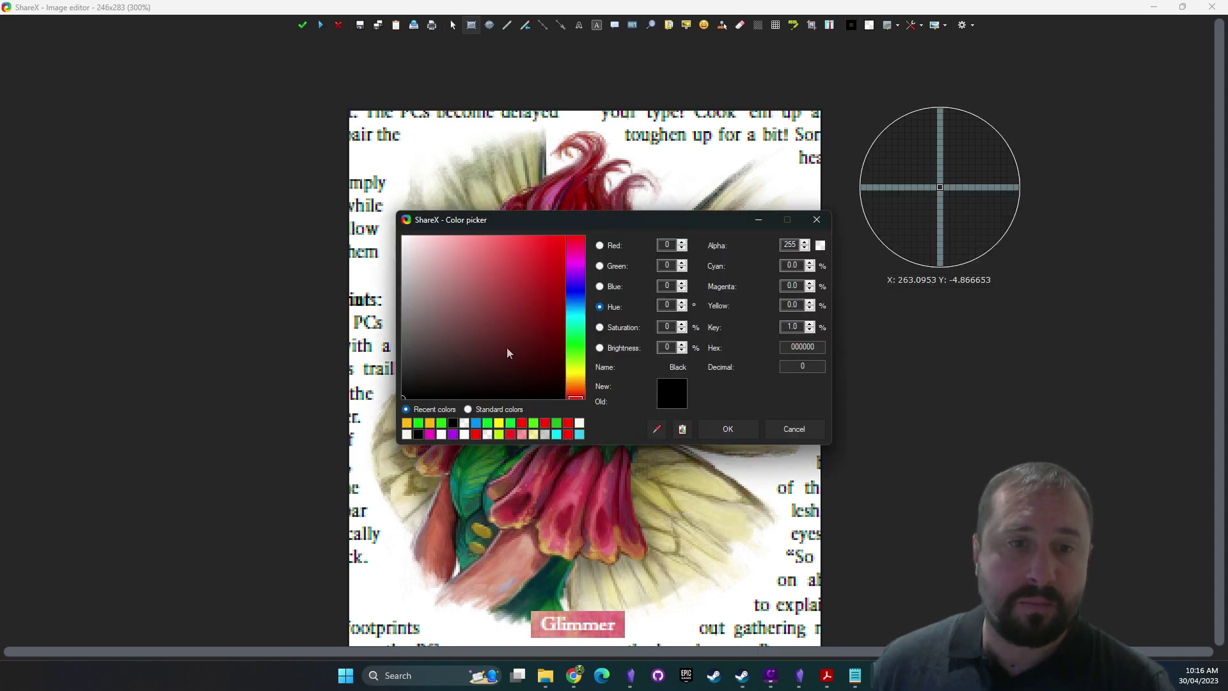
pyautogui.click(406, 435)
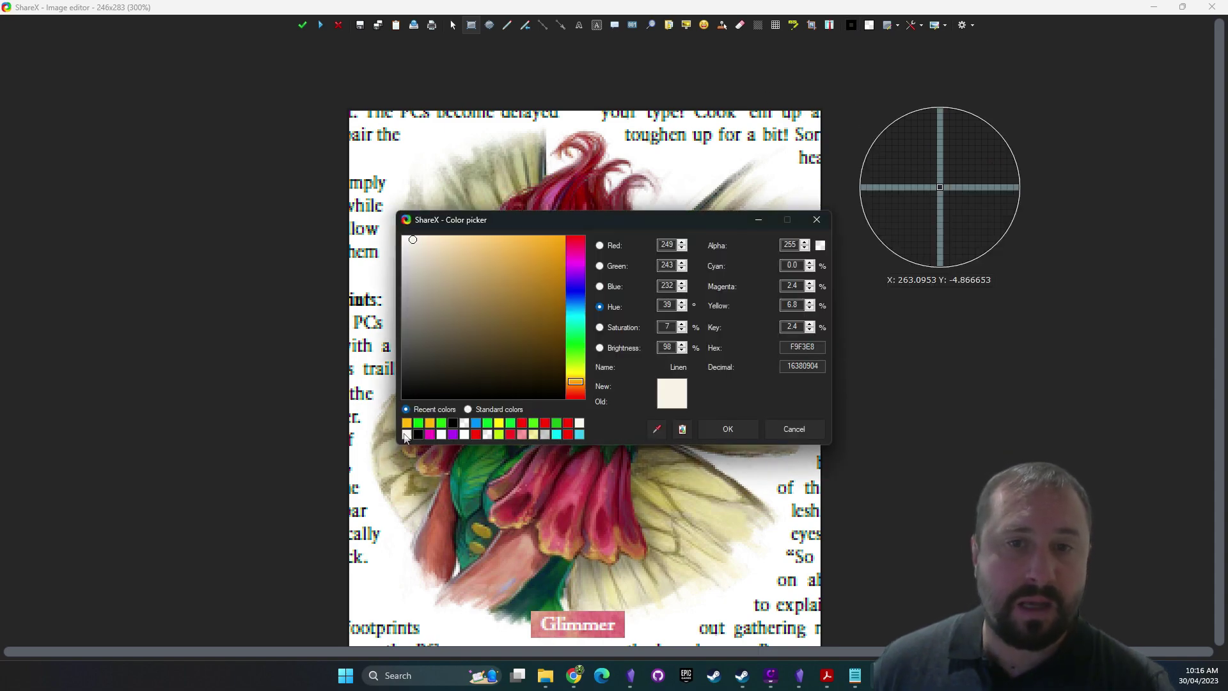
pyautogui.click(727, 428)
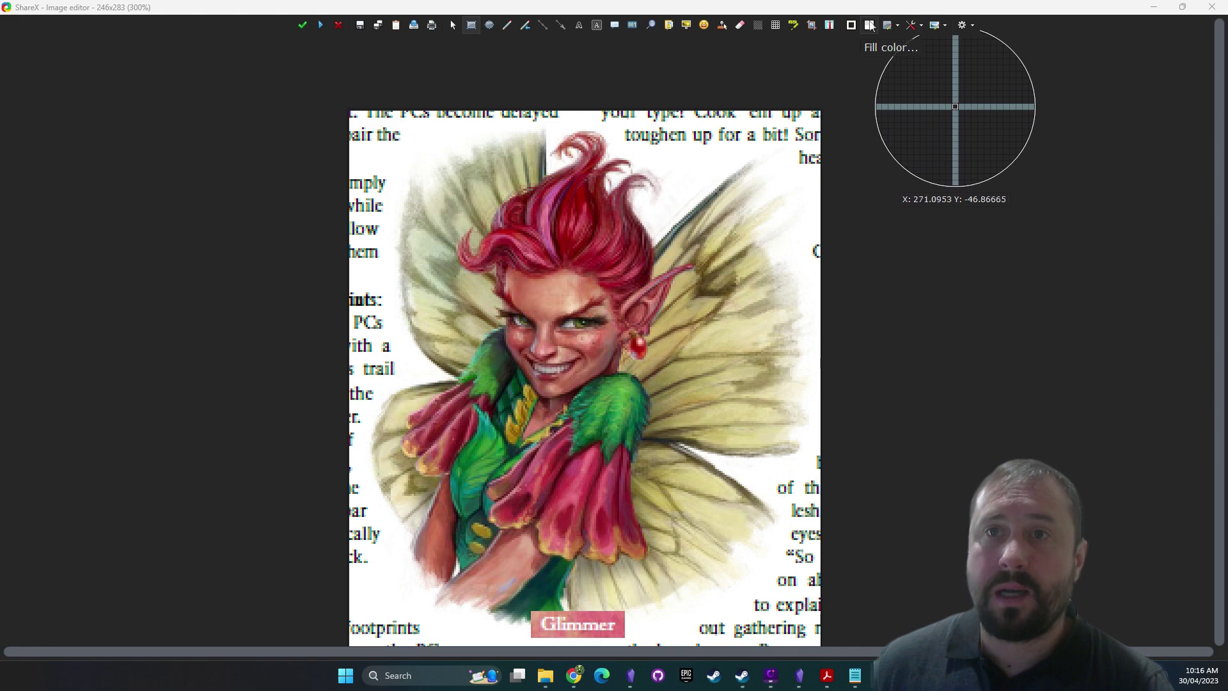
pyautogui.click(870, 25)
pyautogui.click(406, 437)
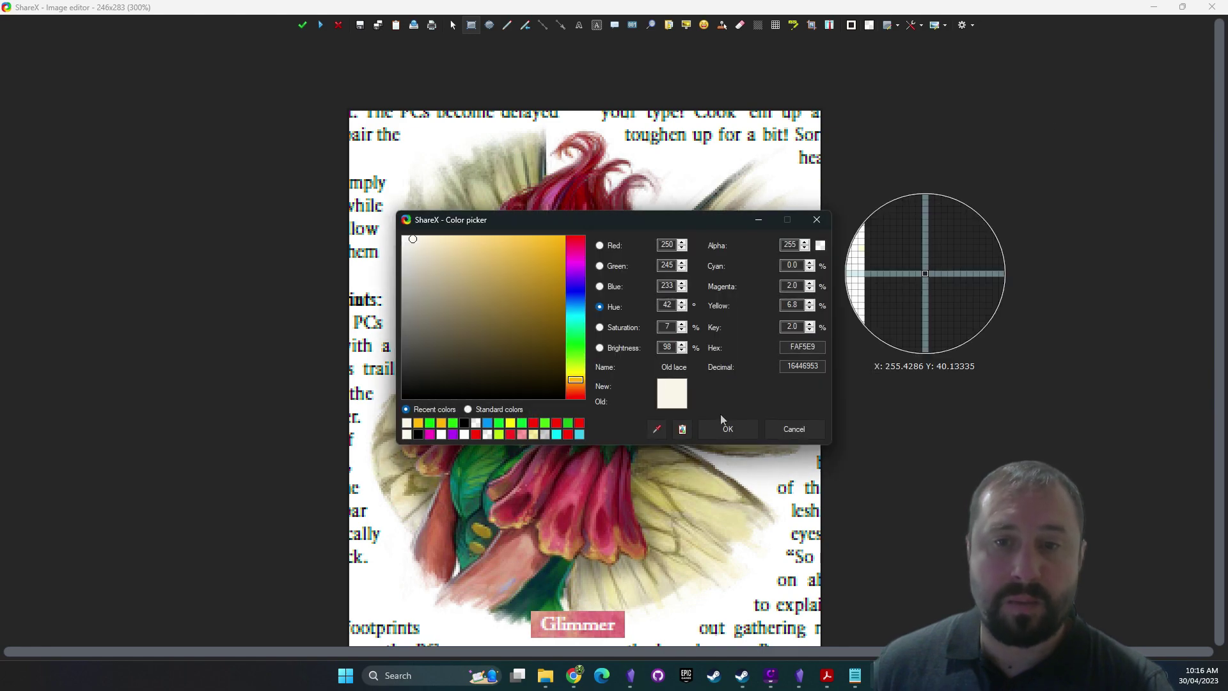
pyautogui.click(724, 427)
pyautogui.moveTo(394, 313); pyautogui.dragTo(220, 15)
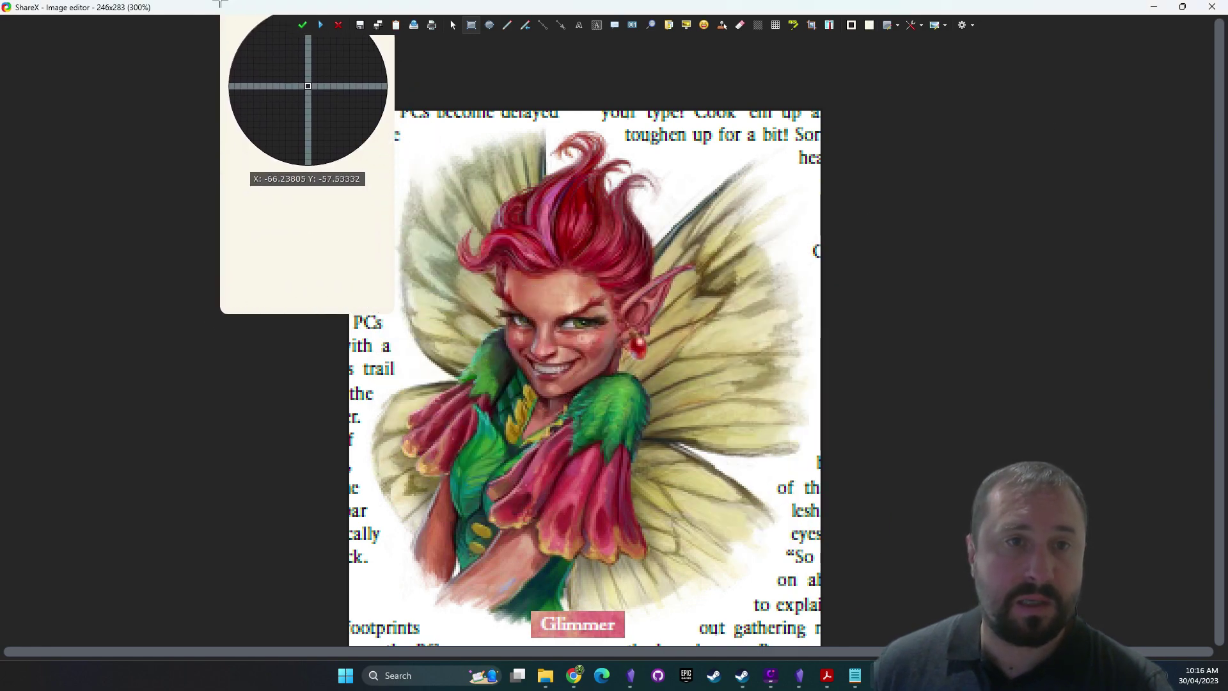
pyautogui.hotkey('ctrl', 'z')
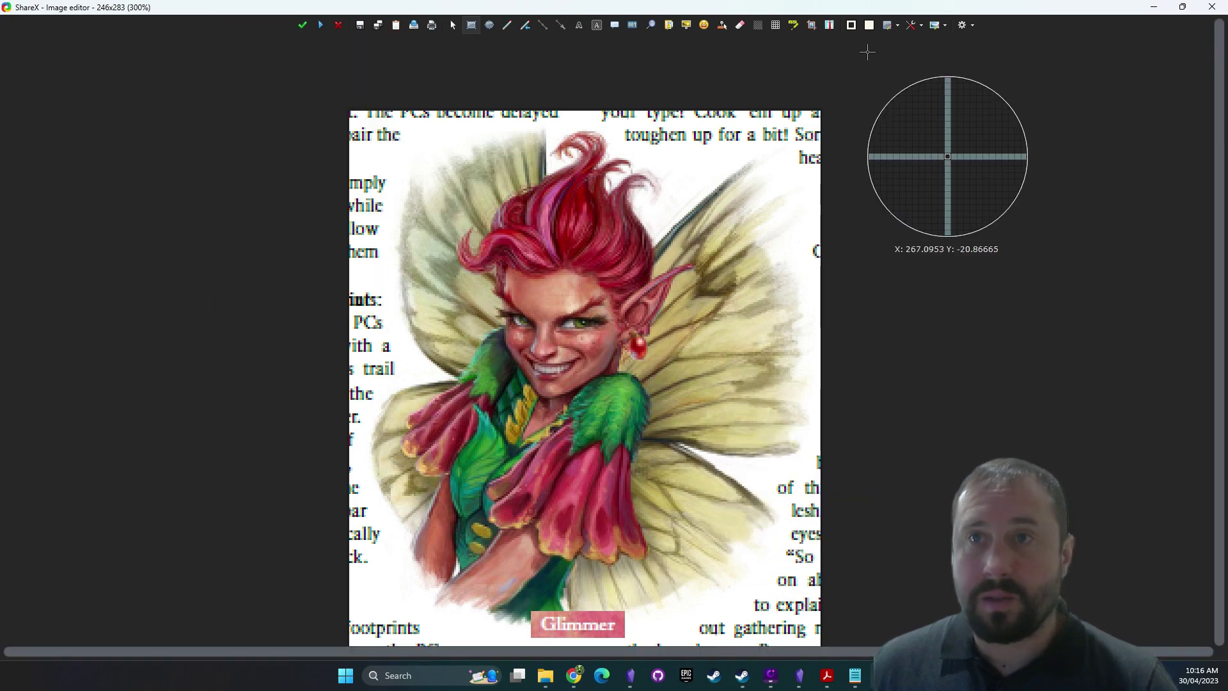
# Set the rectangle's fill colour to white by sampling the PDF page background, and undo the test rectangle
pyautogui.click(851, 25)
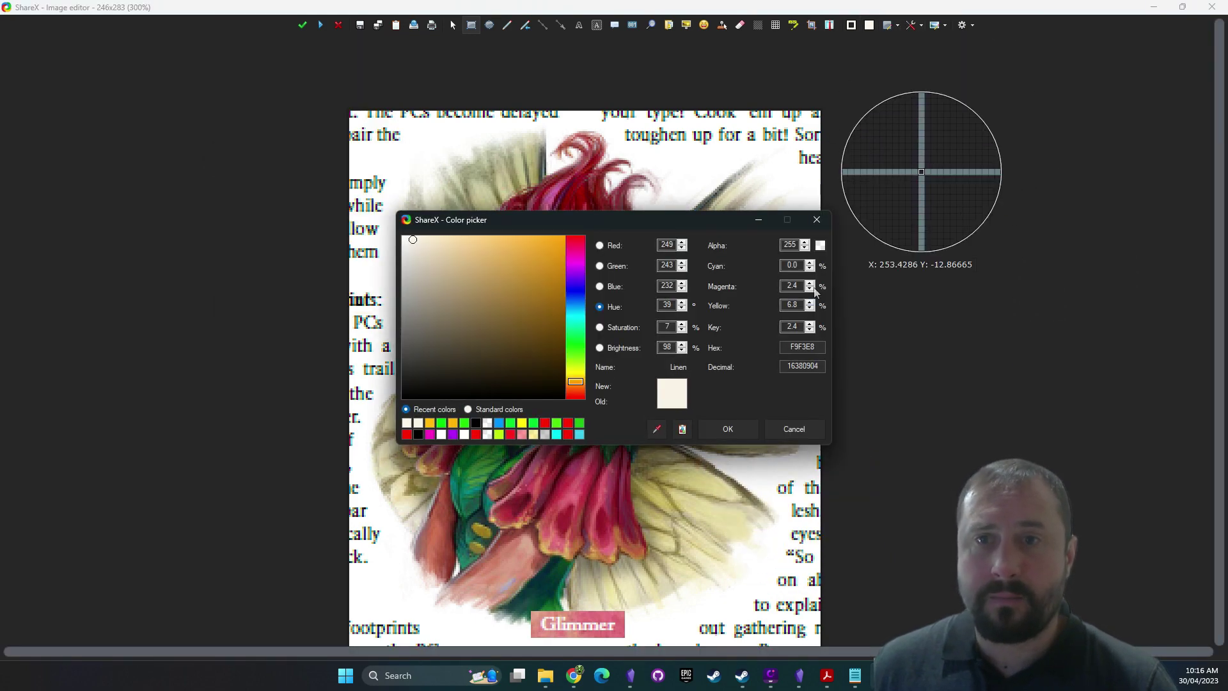
pyautogui.click(825, 221)
pyautogui.click(868, 25)
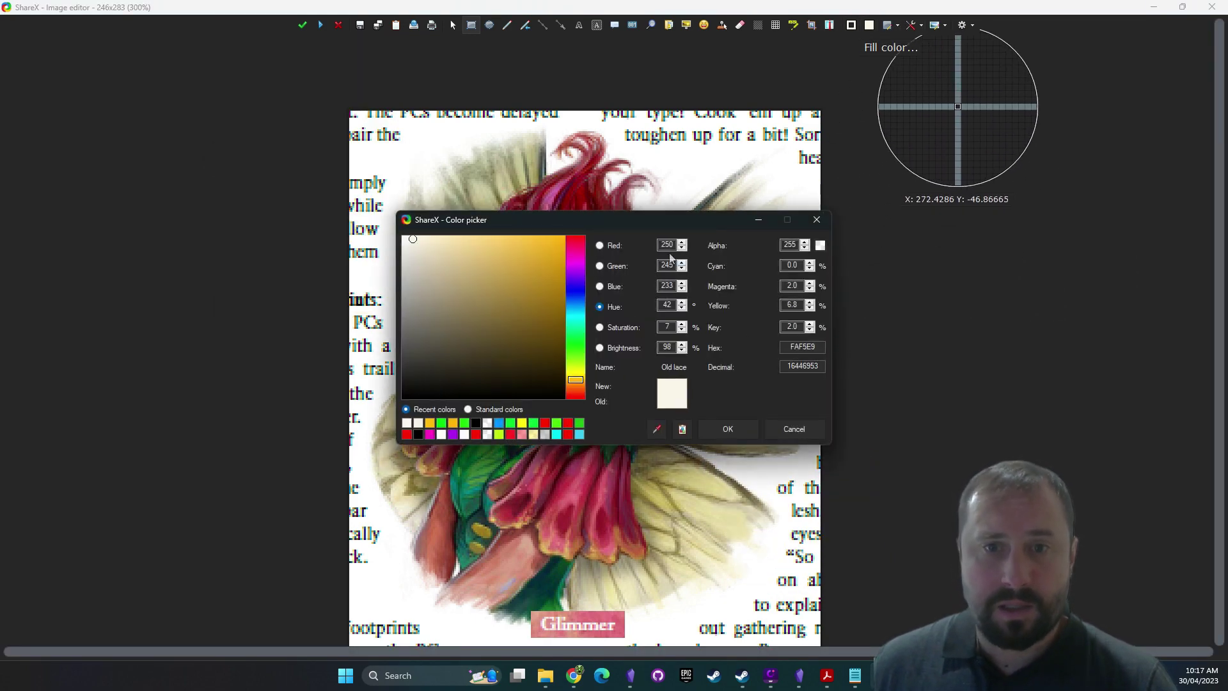
pyautogui.click(662, 431)
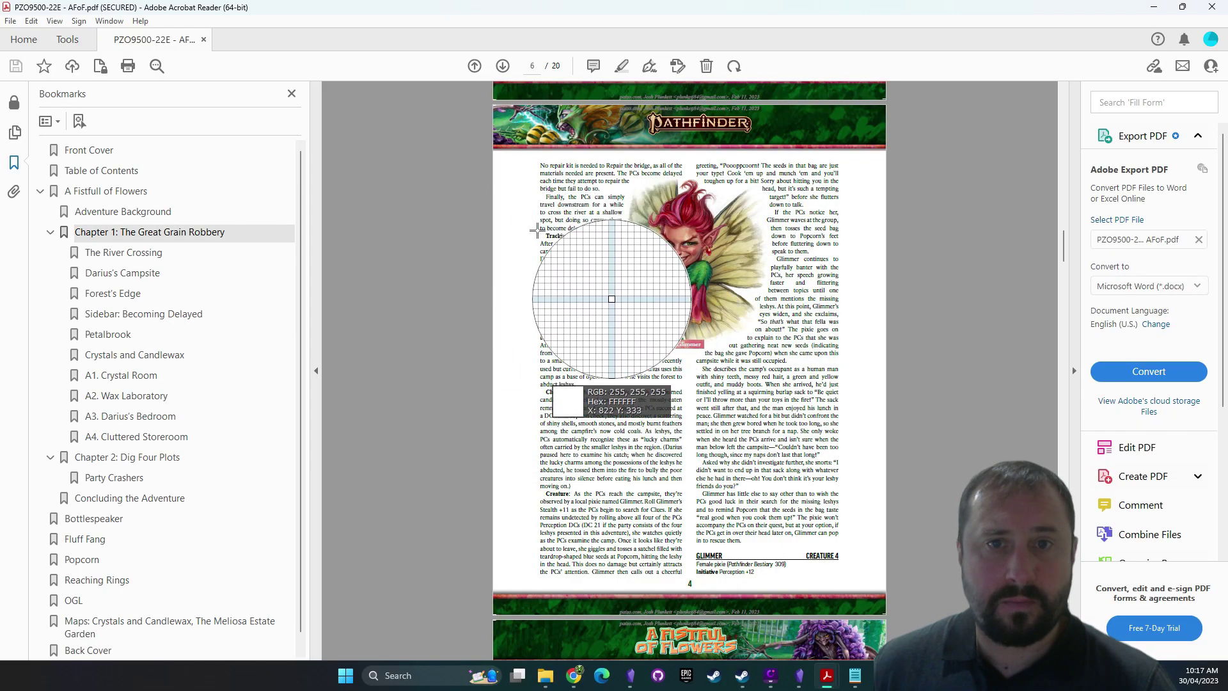
pyautogui.click(540, 243)
pyautogui.click(728, 428)
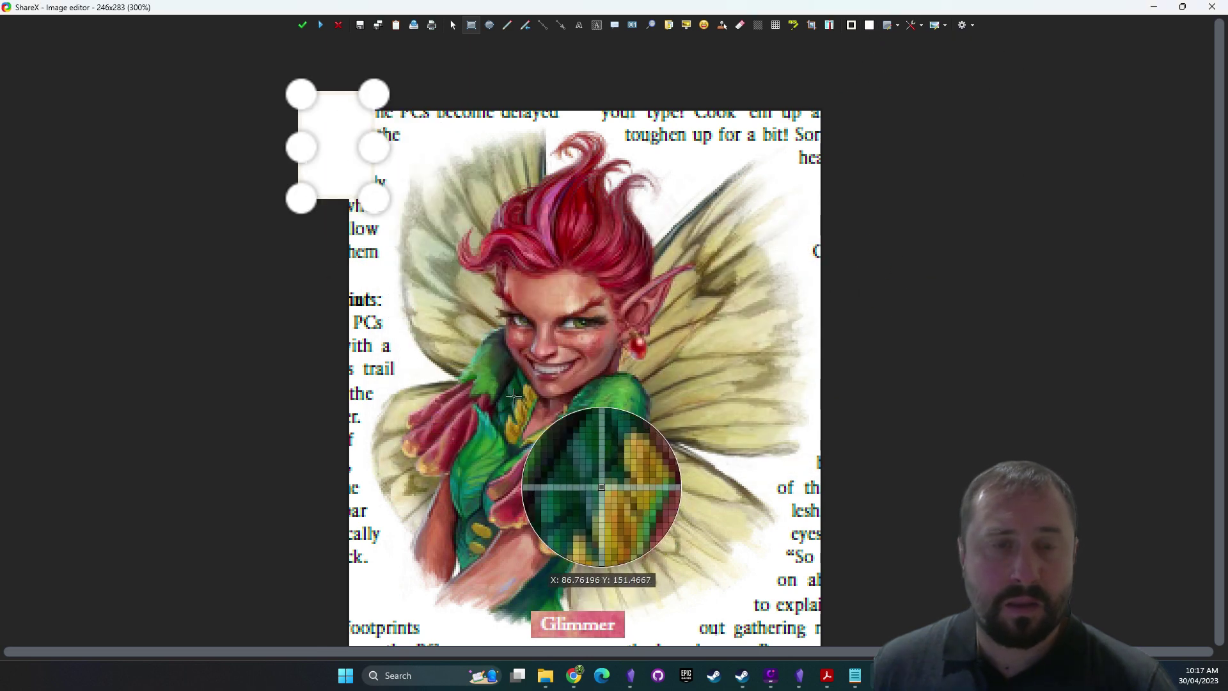
pyautogui.hotkey('ctrl', 'z')
# Set the rectangle's border colour to white FFFFFF by sampling a colour from the screen
pyautogui.click(870, 28)
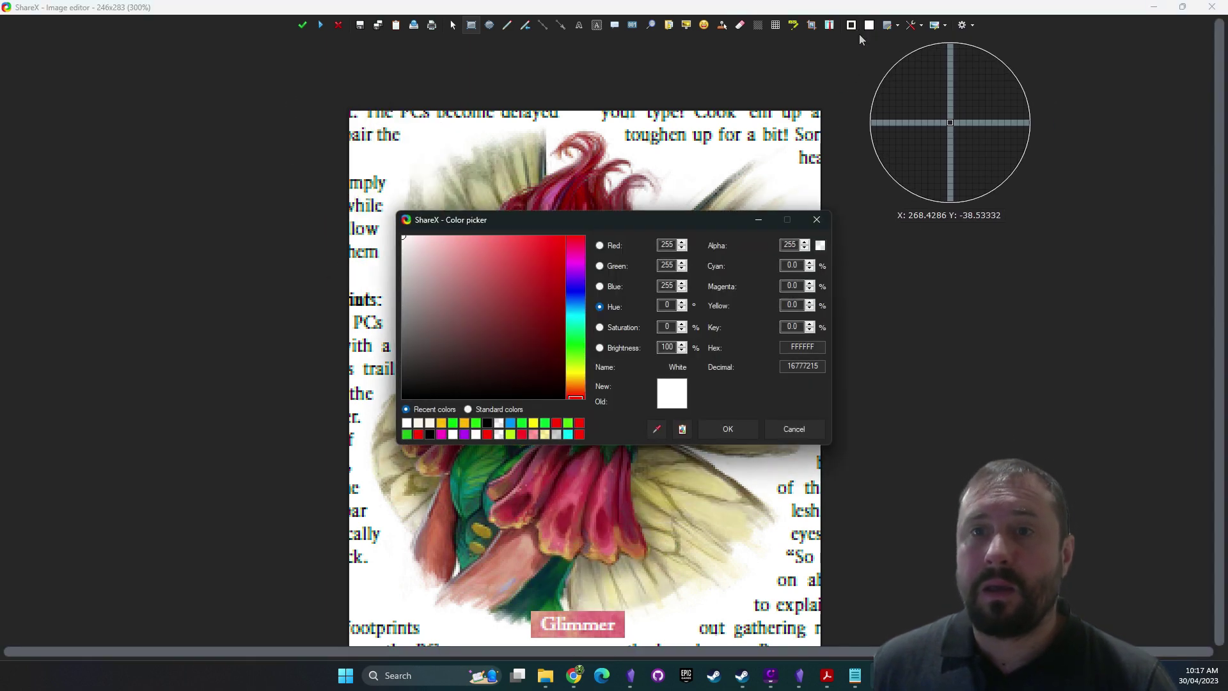
pyautogui.click(814, 216)
pyautogui.click(850, 27)
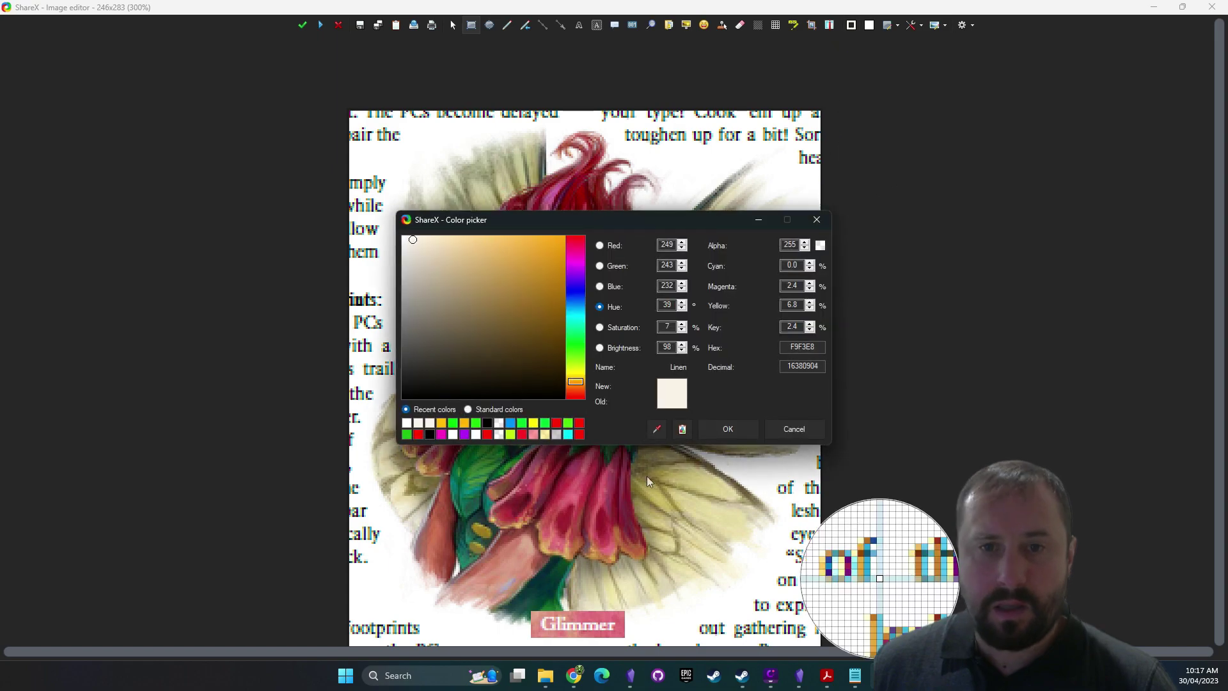
pyautogui.click(656, 429)
pyautogui.click(526, 196)
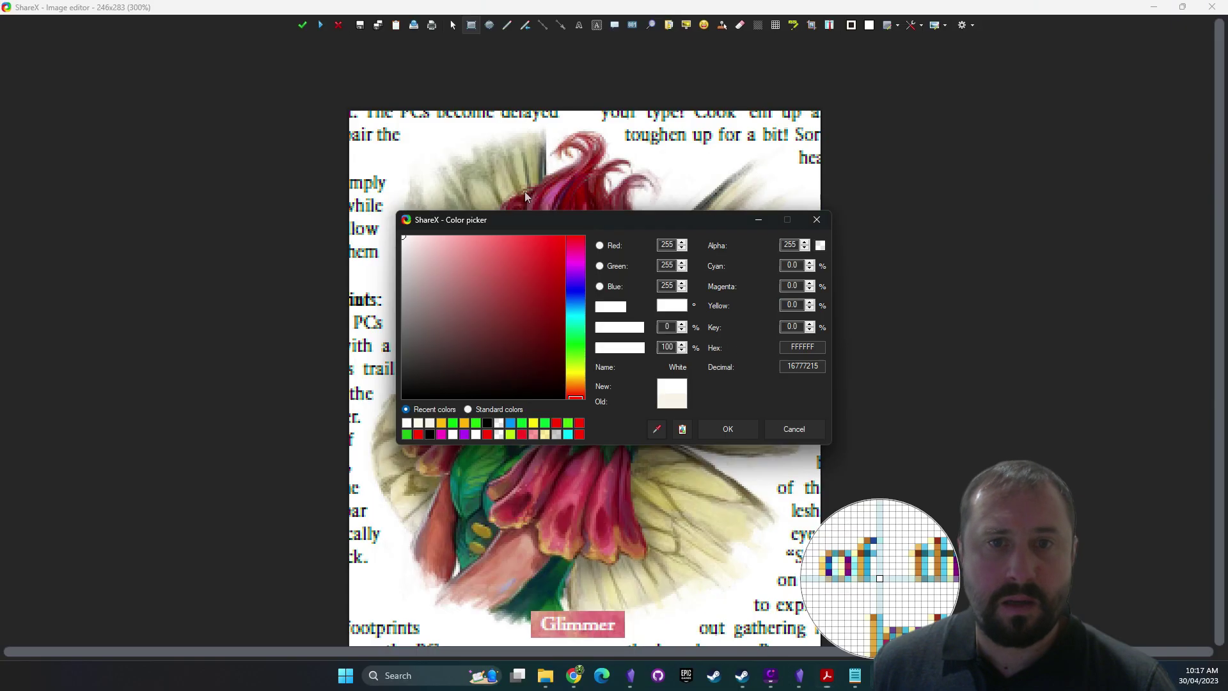
pyautogui.click(734, 429)
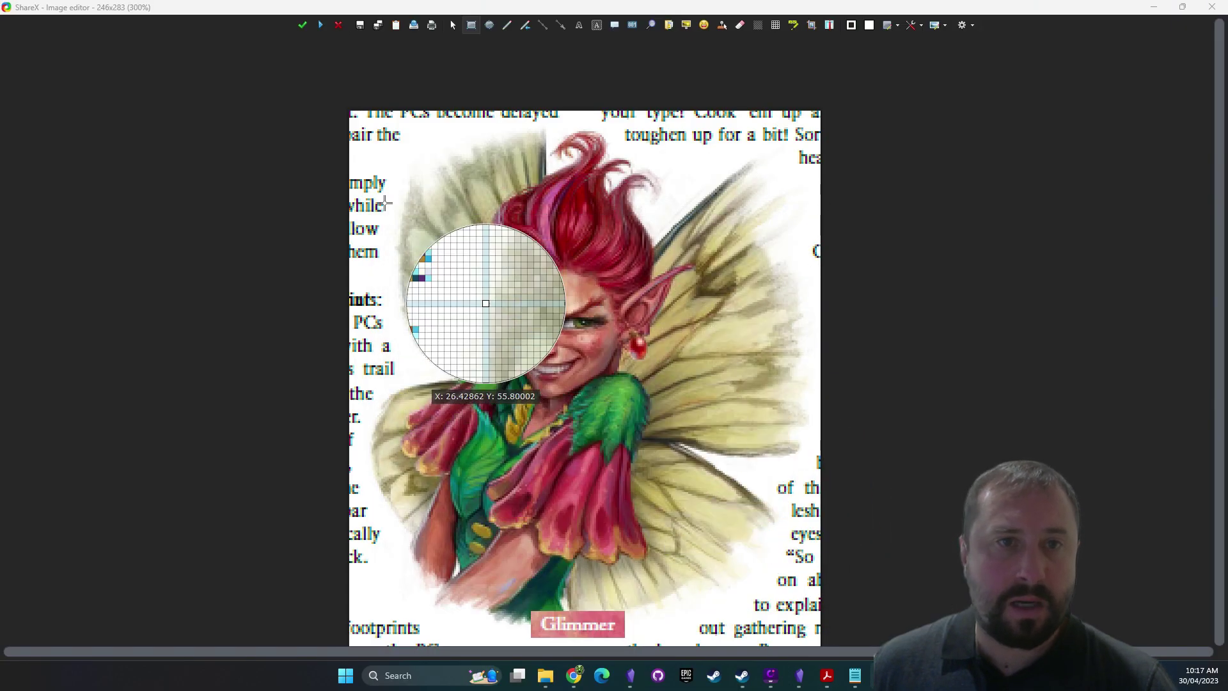
# Cover the stray text above Glimmer's hair and wings with white rectangles along the upper edge of the image
pyautogui.moveTo(407, 144); pyautogui.dragTo(293, 66)
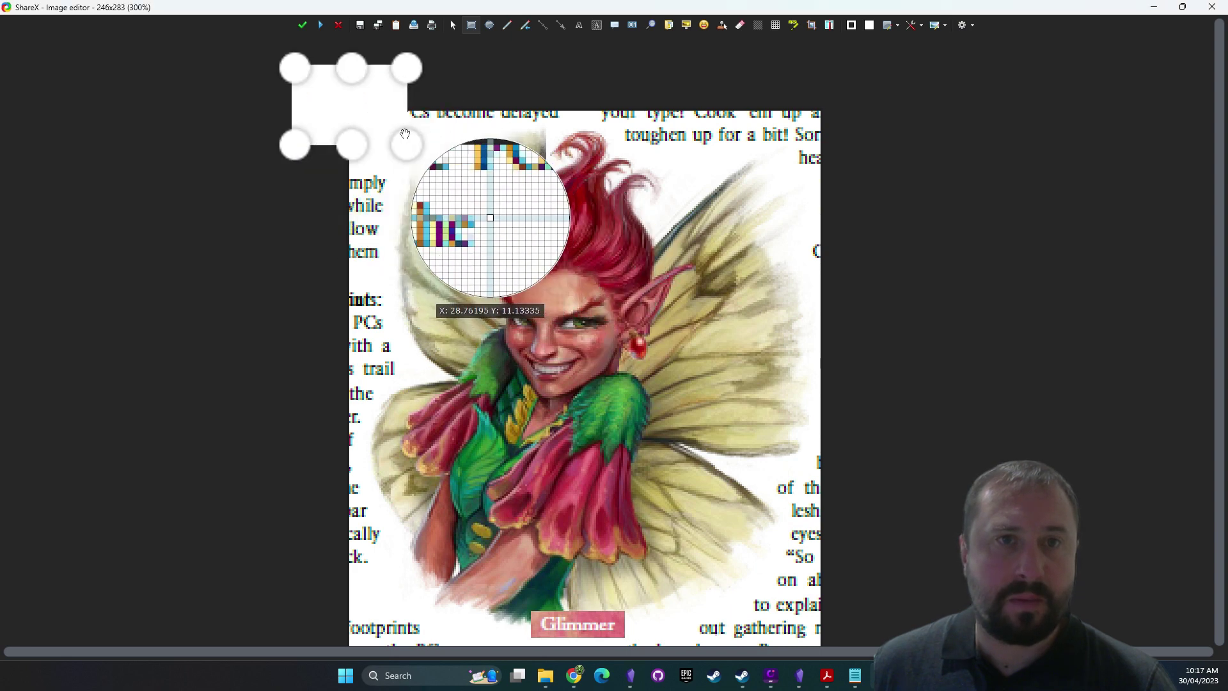
pyautogui.moveTo(579, 124); pyautogui.dragTo(269, 48)
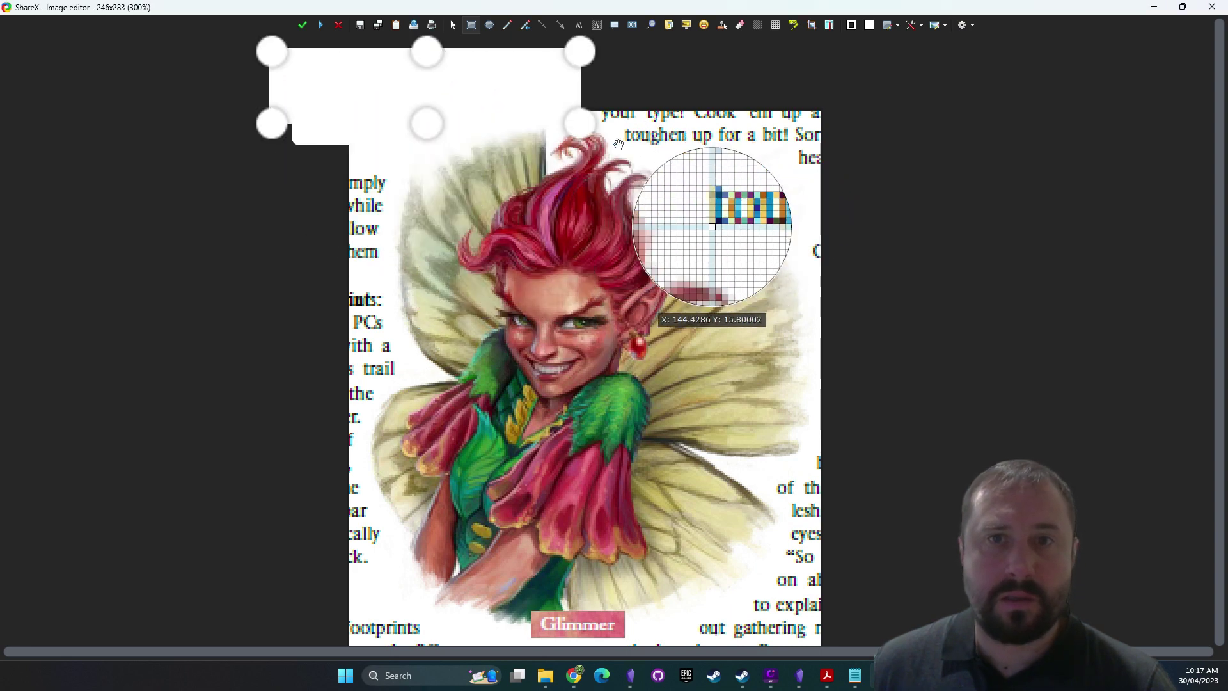
pyautogui.moveTo(617, 147); pyautogui.dragTo(915, 82)
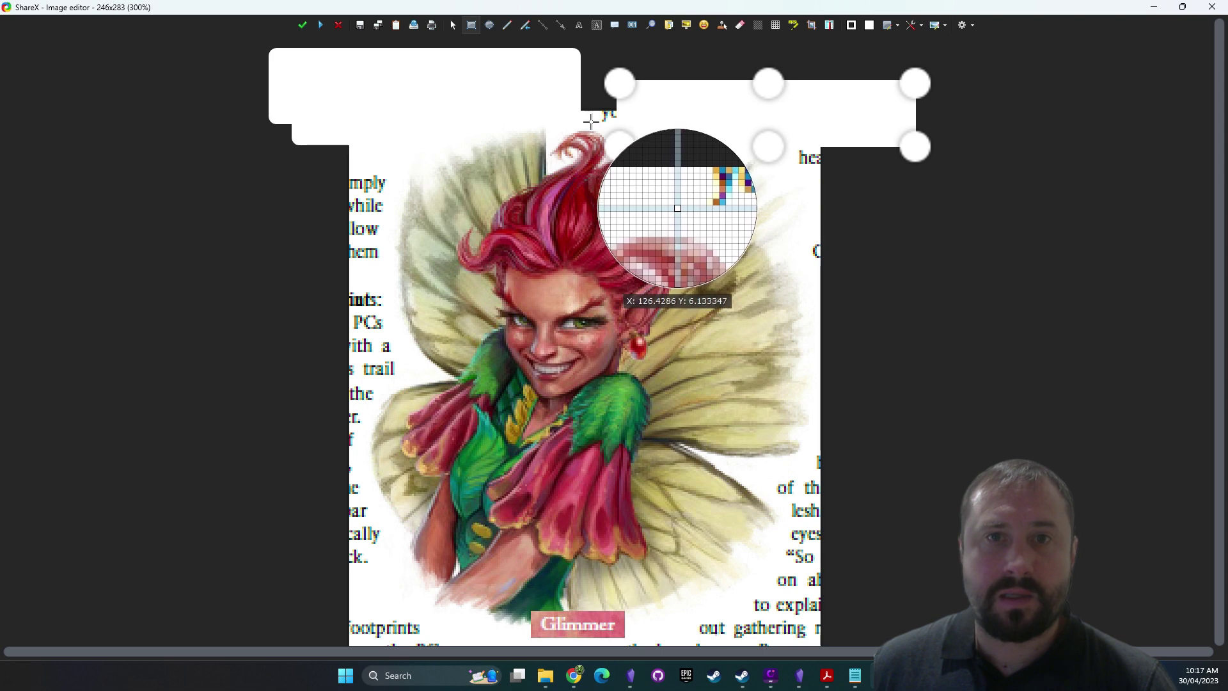
pyautogui.moveTo(596, 126); pyautogui.dragTo(703, 80)
pyautogui.click(798, 137)
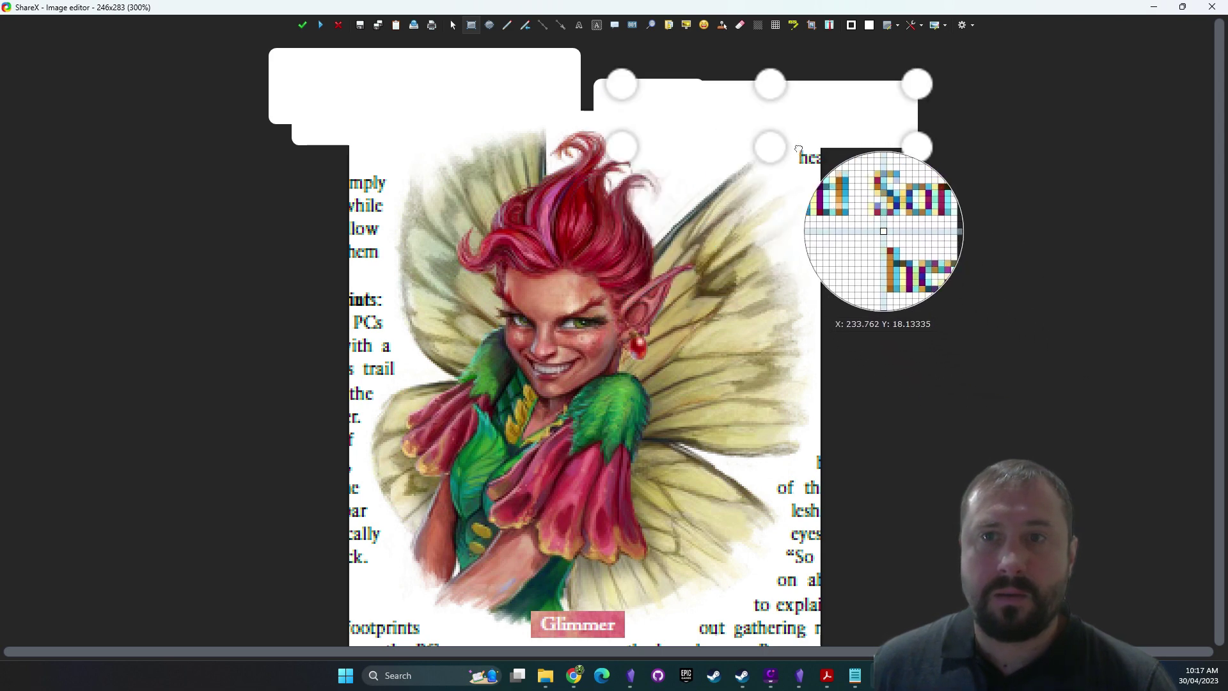
pyautogui.moveTo(798, 170); pyautogui.dragTo(865, 146)
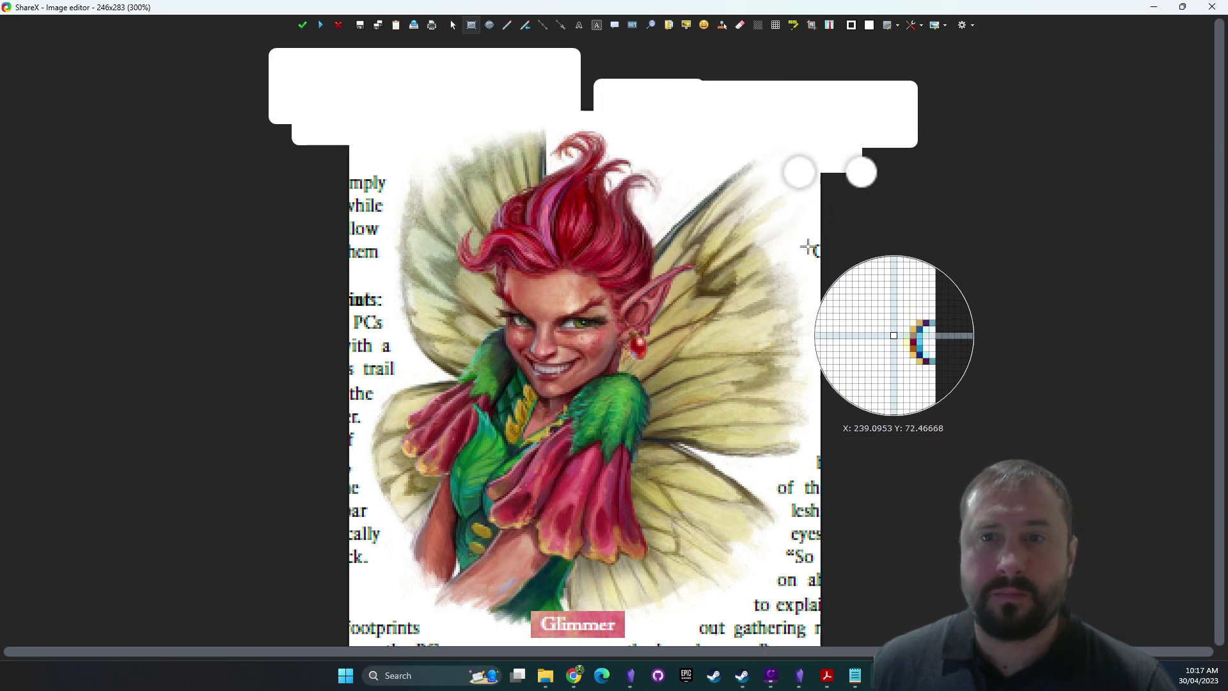
# Mask the leftover text along the right edge and lower-right corner of the portrait with white rectangles
pyautogui.moveTo(807, 234); pyautogui.dragTo(823, 395)
pyautogui.moveTo(814, 449); pyautogui.dragTo(873, 643)
pyautogui.click(775, 497)
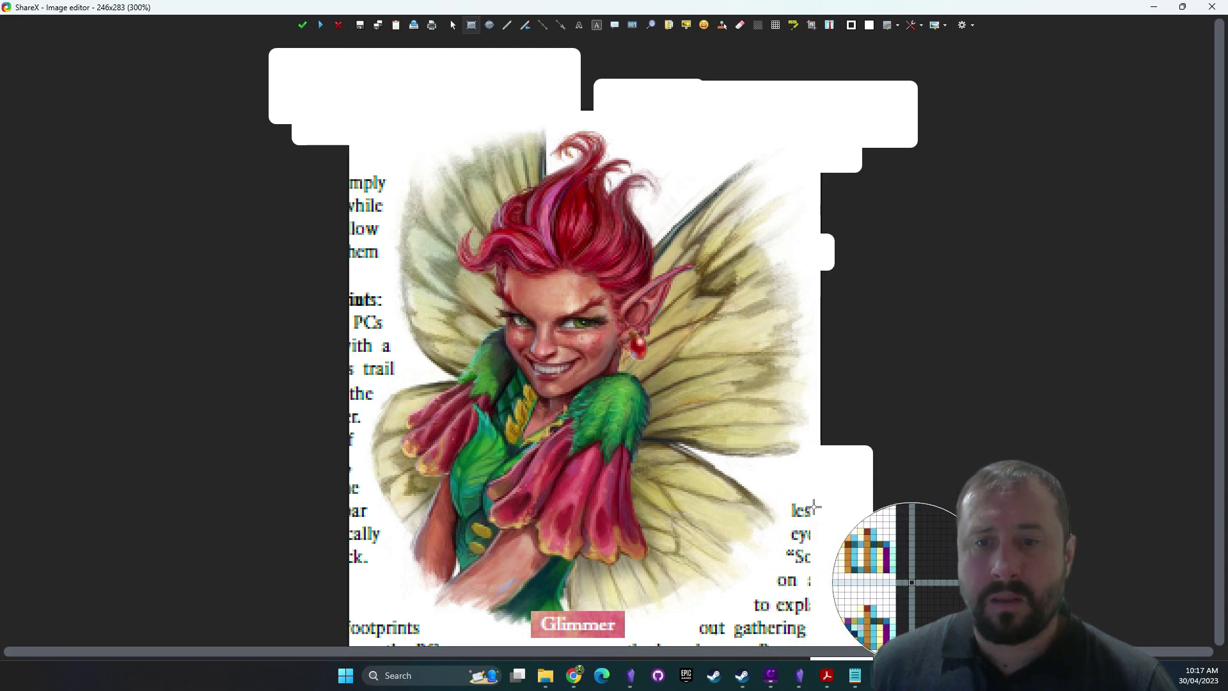
pyautogui.moveTo(784, 477); pyautogui.dragTo(820, 567)
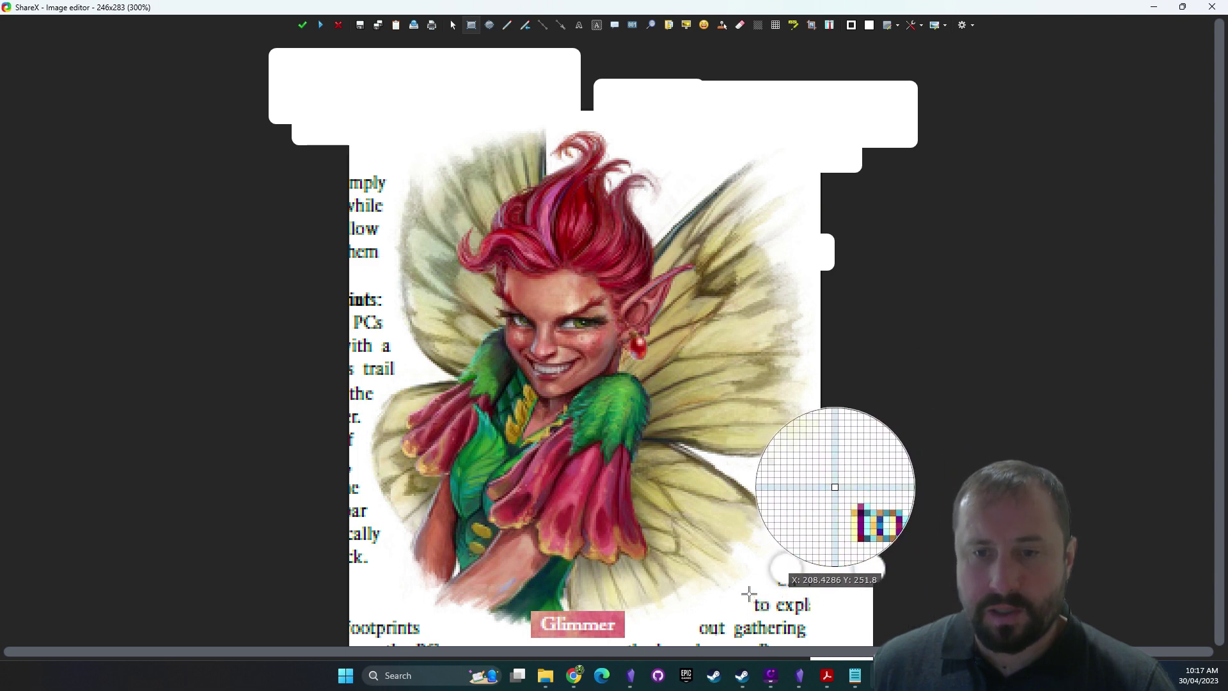
pyautogui.moveTo(745, 593); pyautogui.dragTo(876, 639)
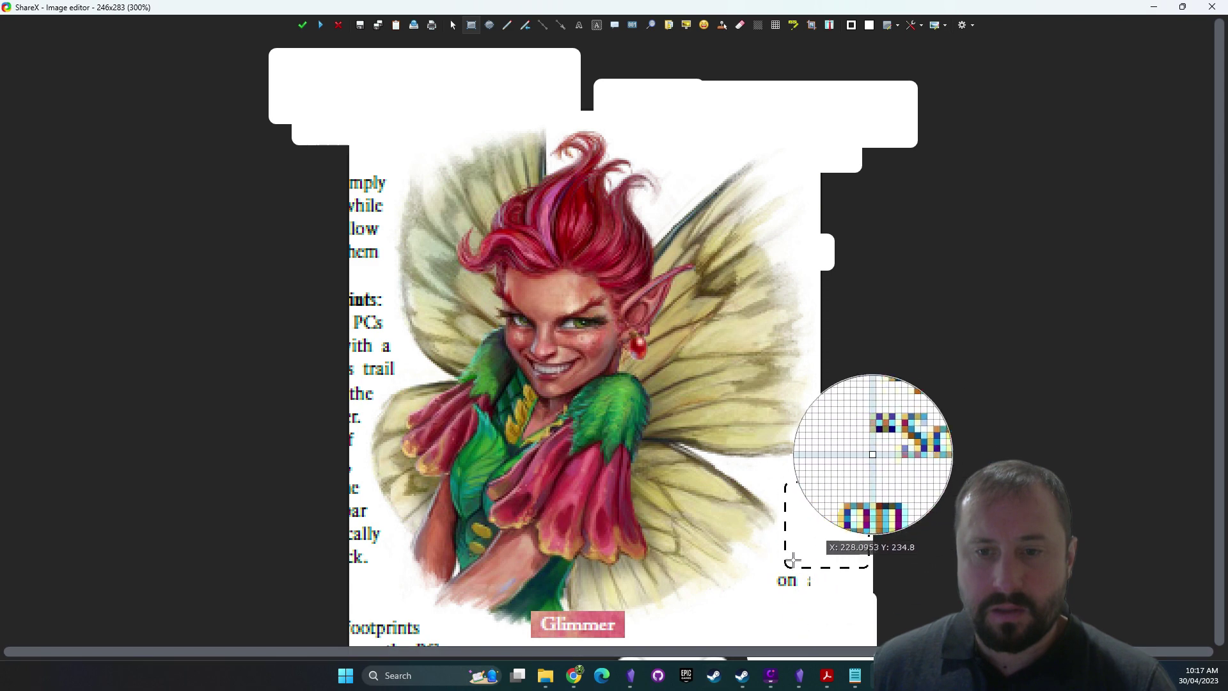
pyautogui.moveTo(770, 567); pyautogui.dragTo(886, 636)
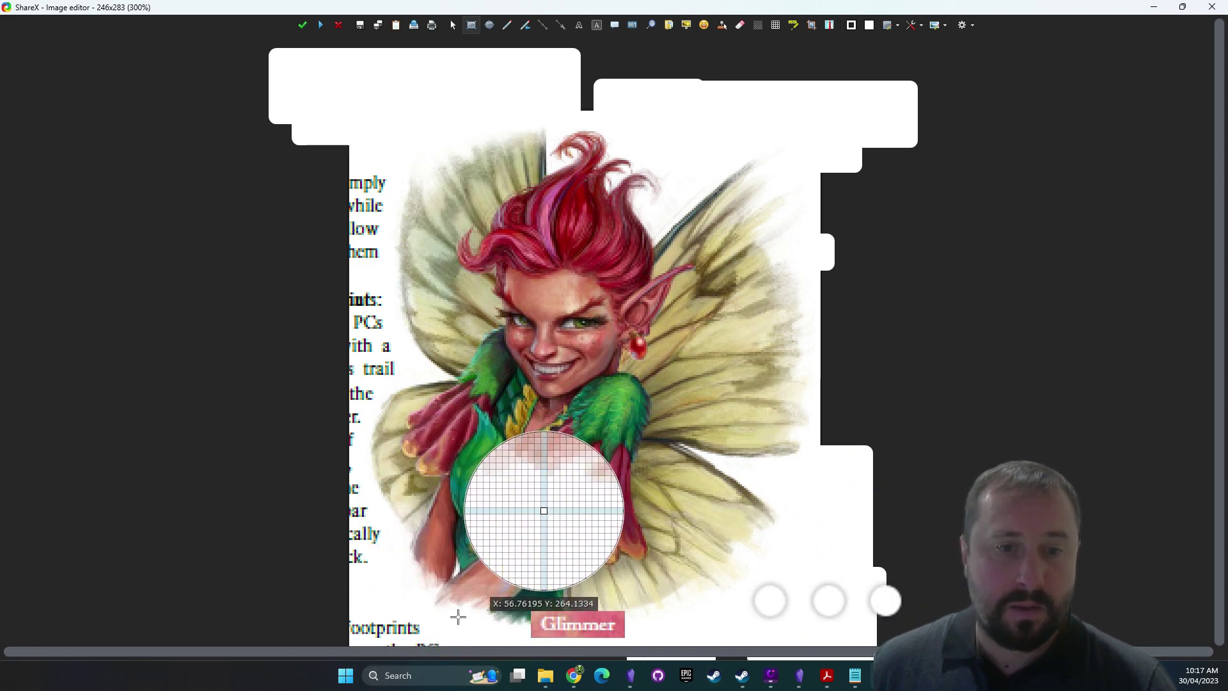
# Cover the remaining text along the portrait's left edge and lower-left corner with white rectangles
pyautogui.moveTo(281, 604); pyautogui.dragTo(459, 631)
pyautogui.moveTo(384, 572); pyautogui.dragTo(326, 526)
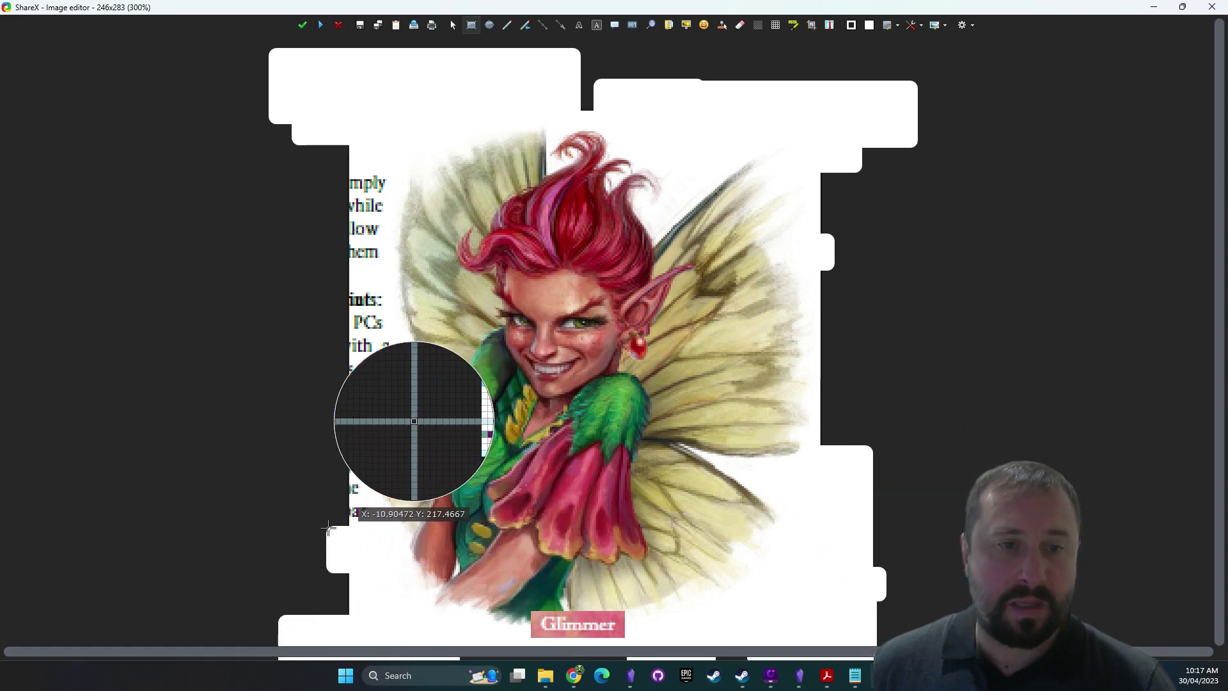
pyautogui.moveTo(372, 488); pyautogui.dragTo(323, 563)
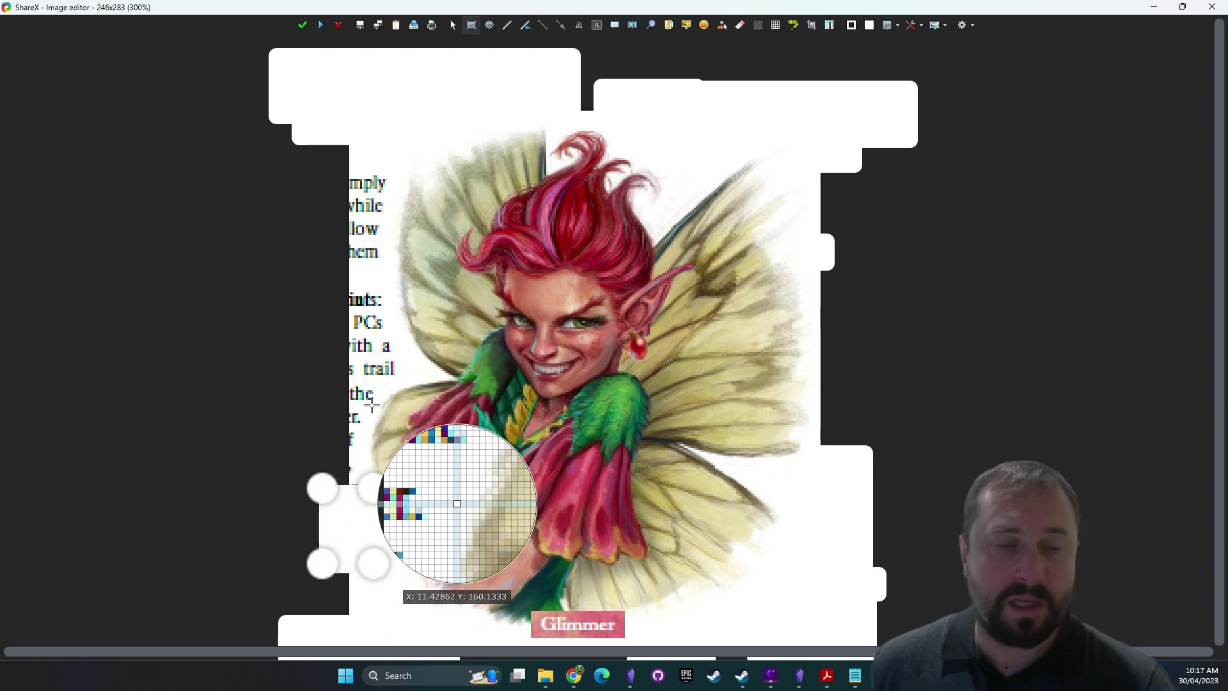
pyautogui.moveTo(388, 172); pyautogui.dragTo(285, 283)
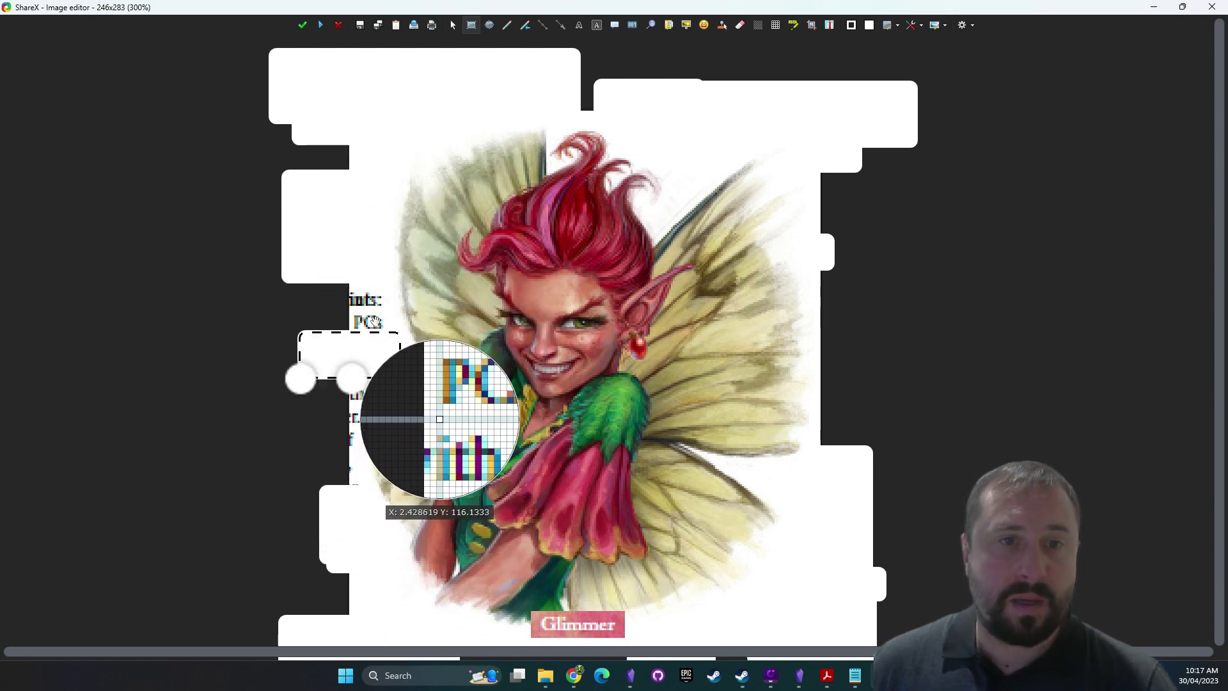
pyautogui.moveTo(386, 284); pyautogui.dragTo(299, 353)
pyautogui.moveTo(376, 404); pyautogui.dragTo(323, 404)
pyautogui.moveTo(361, 481)
pyautogui.mouseDown()
pyautogui.moveTo(320, 562)
pyautogui.moveTo(309, 405)
pyautogui.mouseUp()
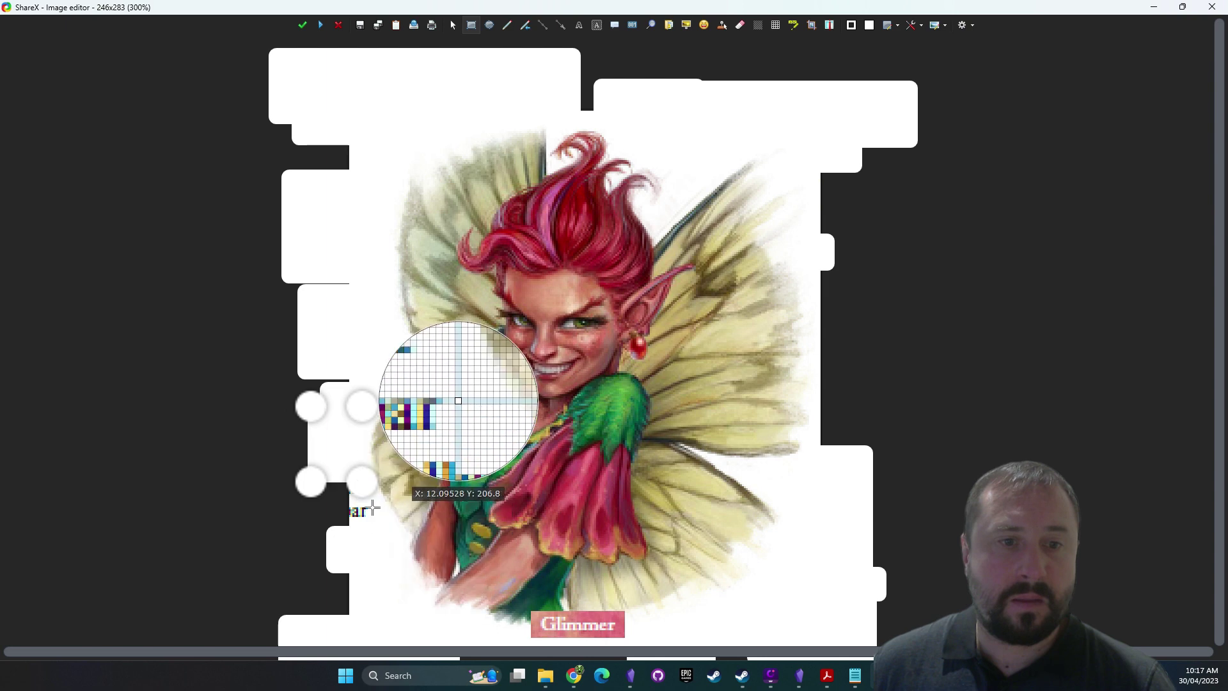
pyautogui.moveTo(357, 481); pyautogui.dragTo(358, 538)
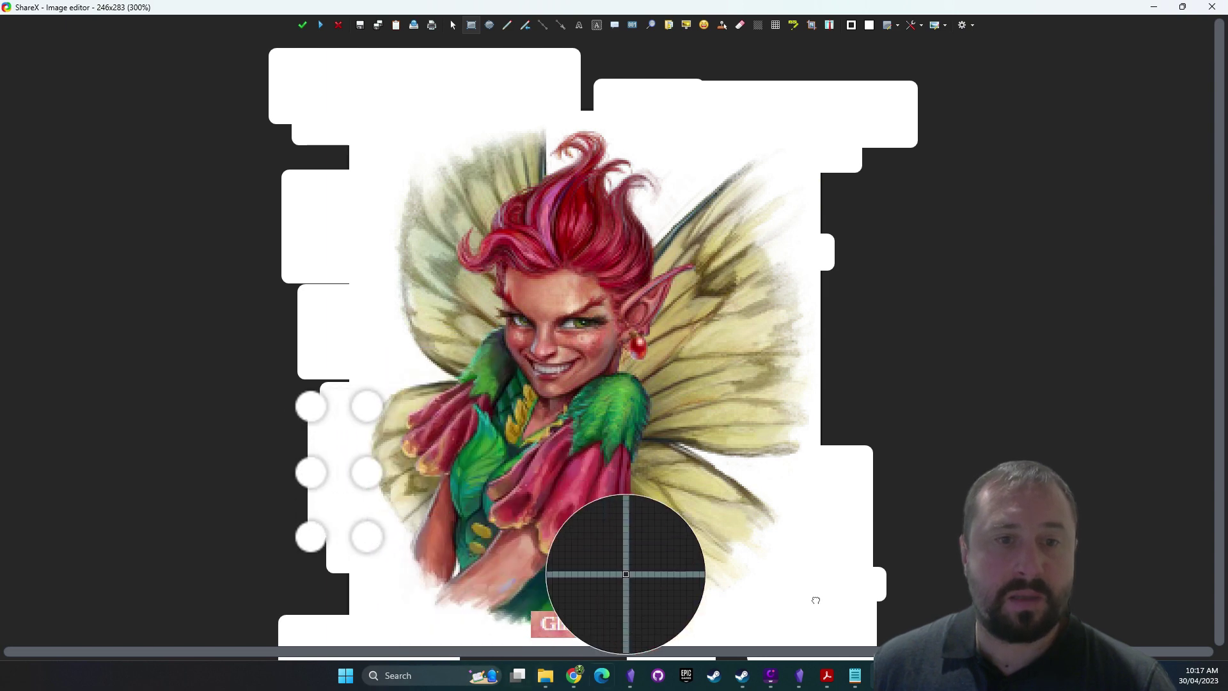
# Switch to Obsidian, paste the masked portrait below the existing image under Darius's Campsite, and preview the note
pyautogui.scroll(-1, 1035, 317)
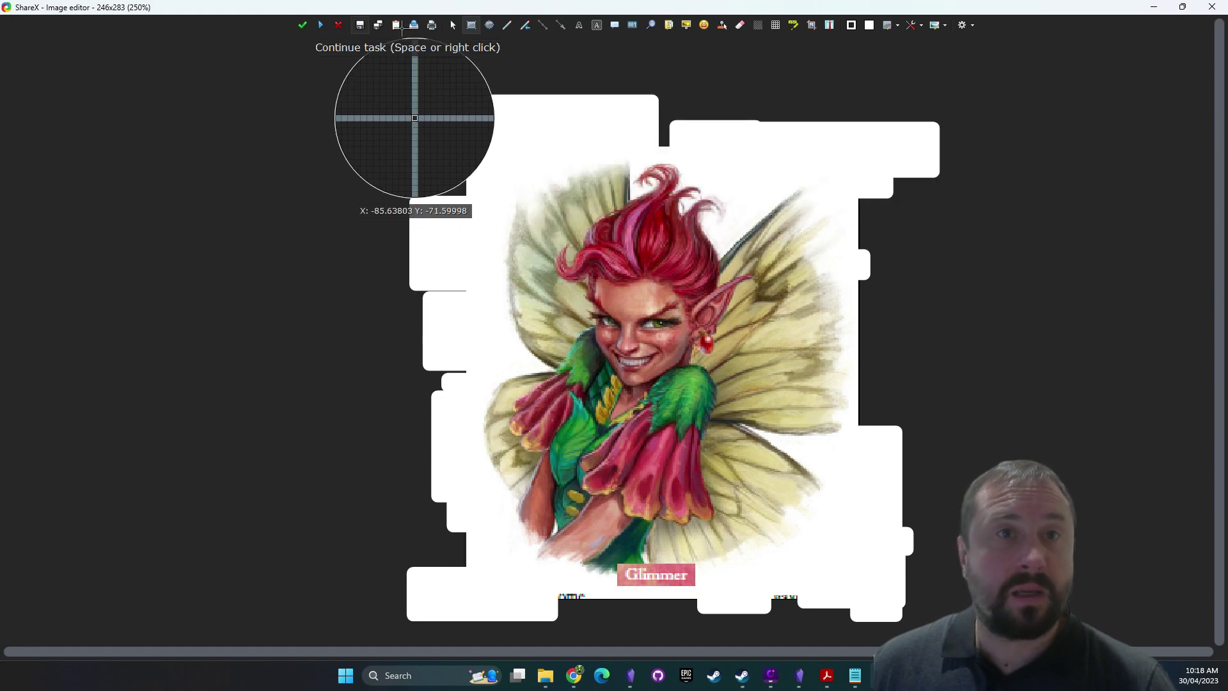
pyautogui.click(1155, 6)
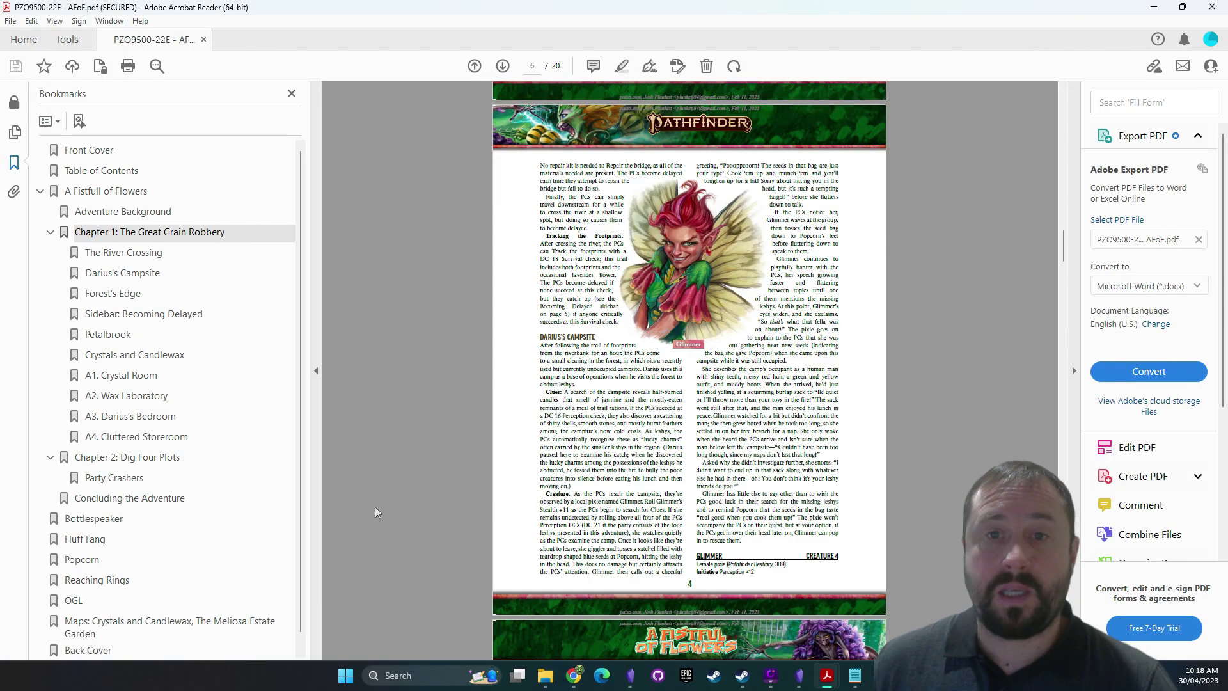
pyautogui.click(1152, 8)
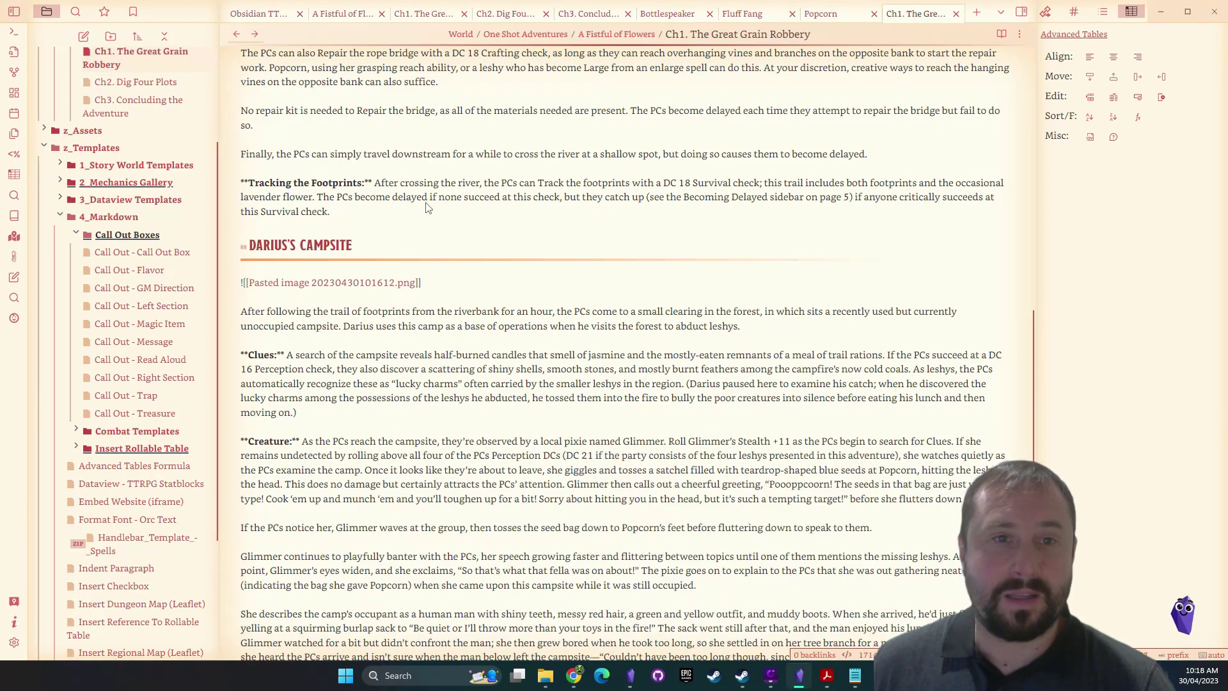
pyautogui.press('Return')
pyautogui.press('Return')
pyautogui.write('![[Pasted image 20230430101807.png]]')
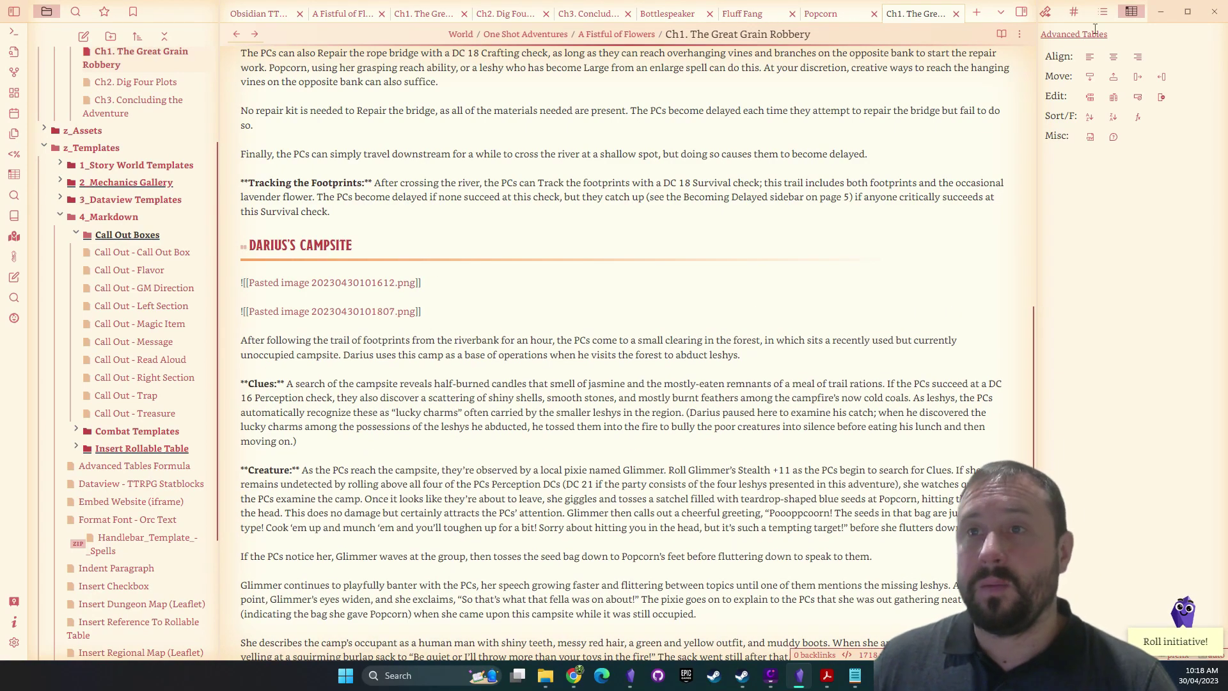
pyautogui.click(1001, 35)
pyautogui.scroll(-5, 852, 305)
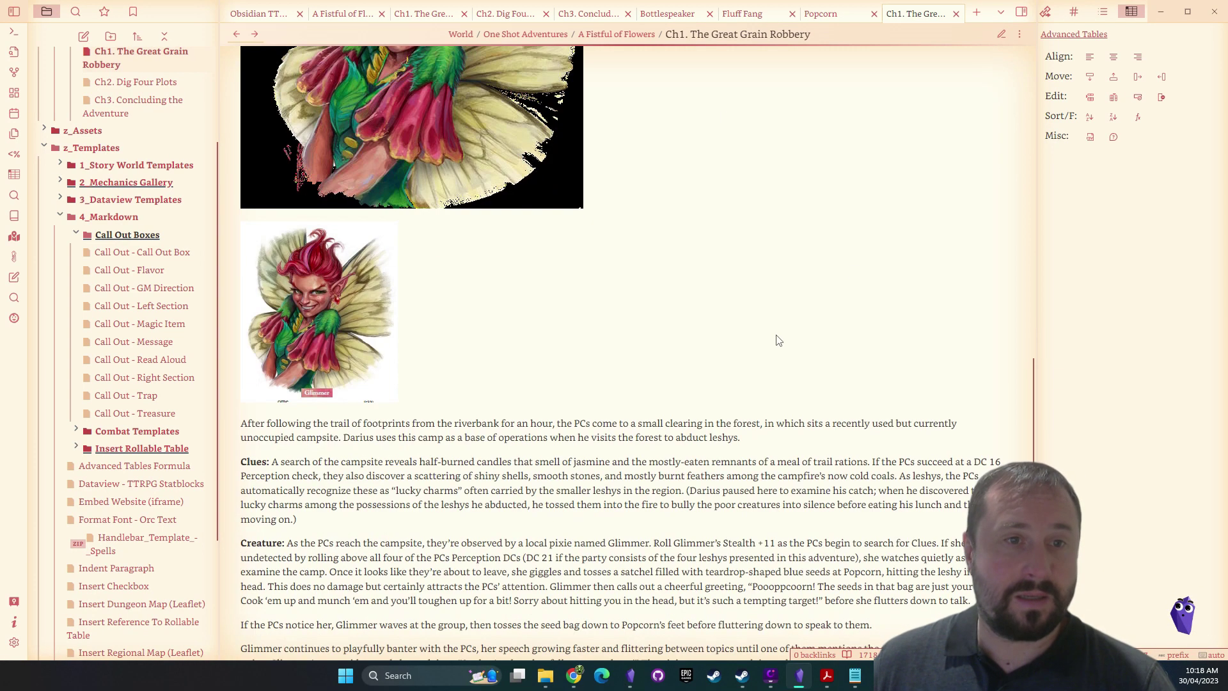
# Return to the ShareX editor and cover the stray text along the portrait's lower edge with a white rectangle
pyautogui.click(1192, 6)
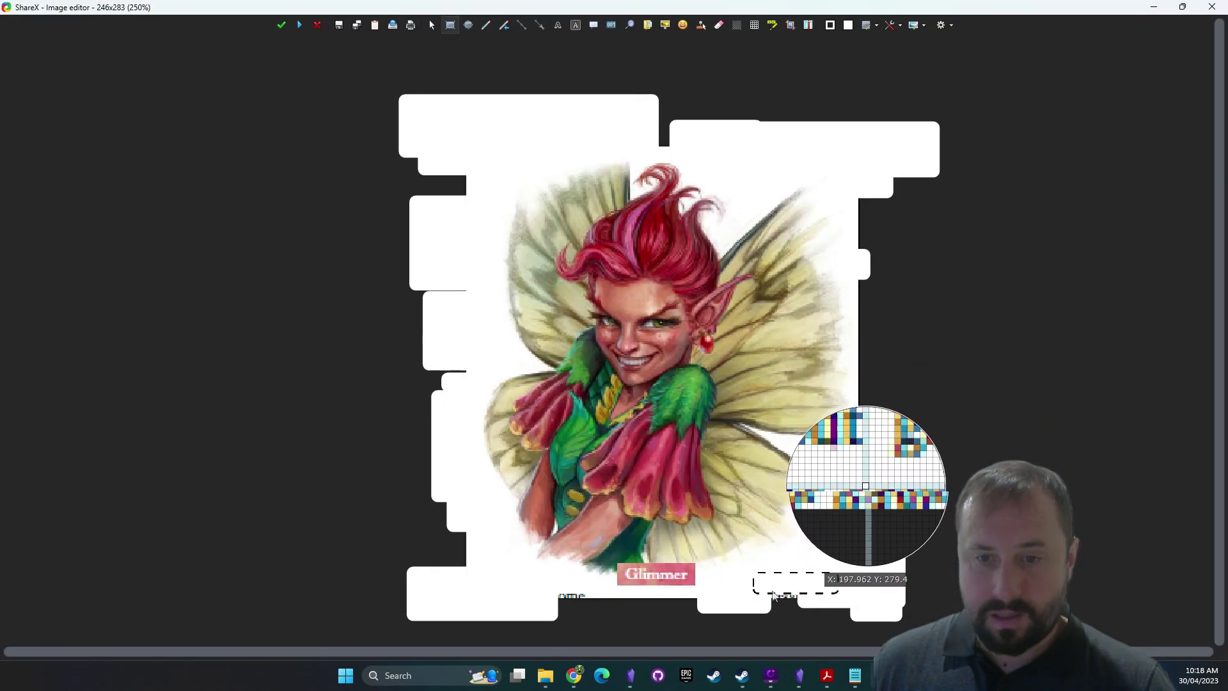
pyautogui.moveTo(774, 594); pyautogui.dragTo(524, 622)
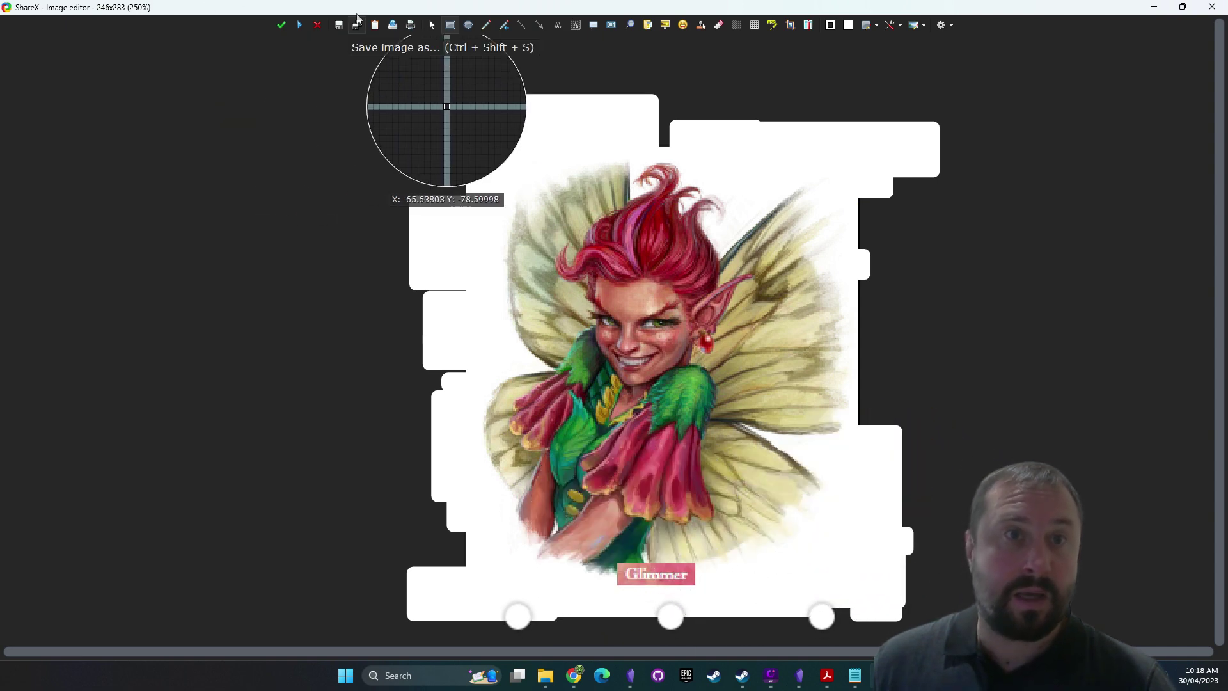
# Switch to Obsidian, replace both images under Darius's Campsite with the newly masked portrait, and preview the note
pyautogui.click(1153, 7)
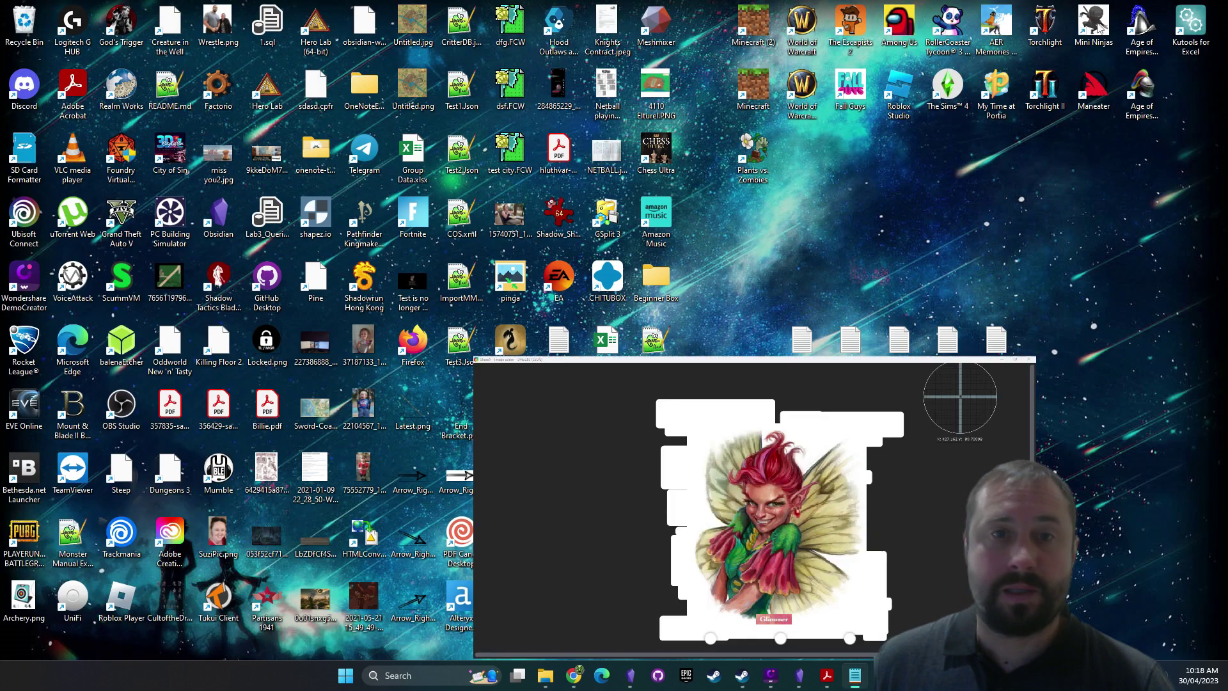
pyautogui.click(799, 681)
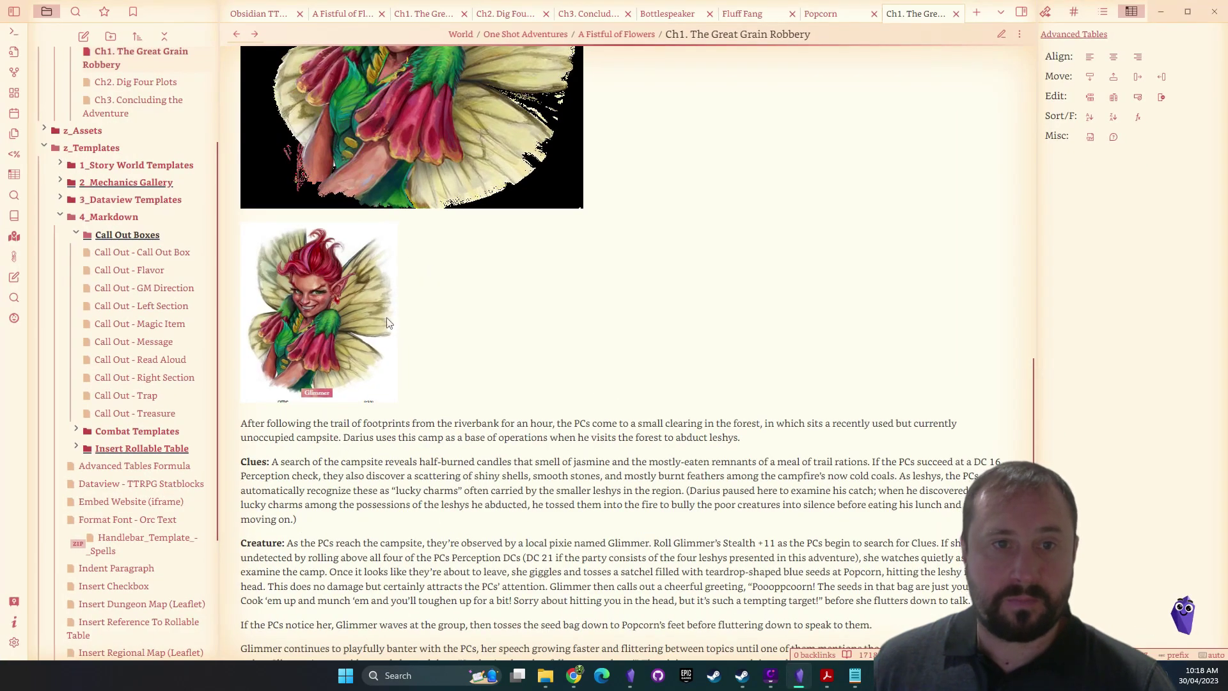
pyautogui.click(1001, 35)
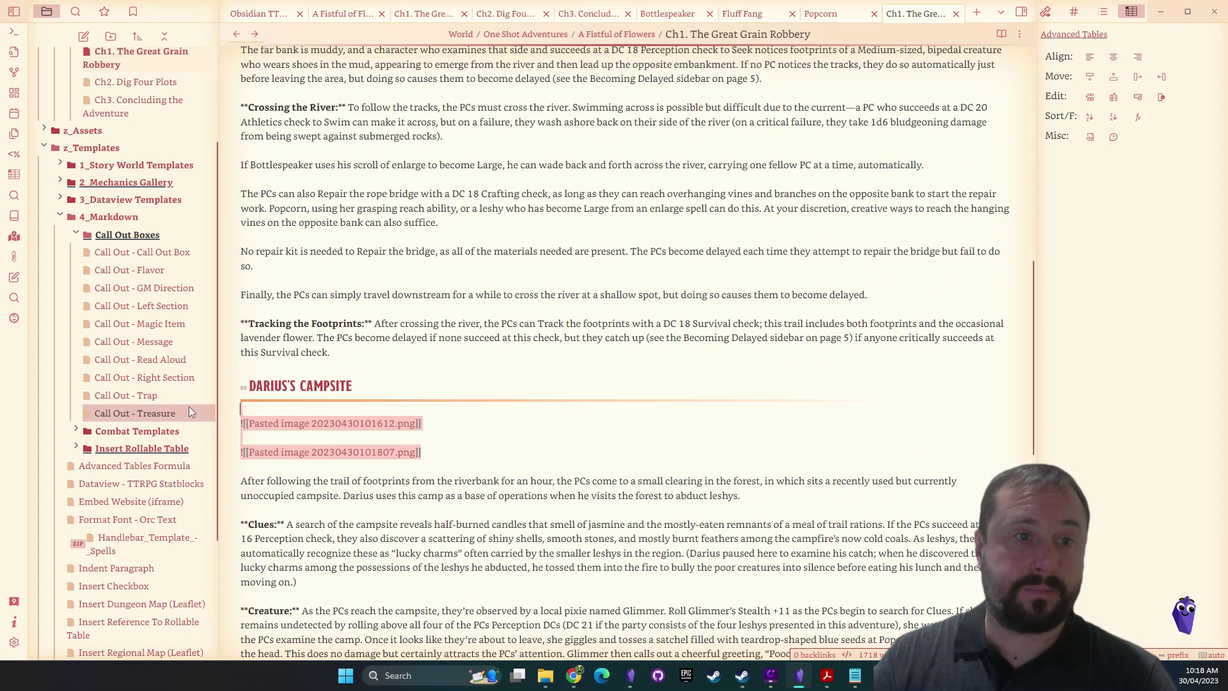
pyautogui.write('![[Pasted image 20230430101830.png]]')
pyautogui.click(1001, 34)
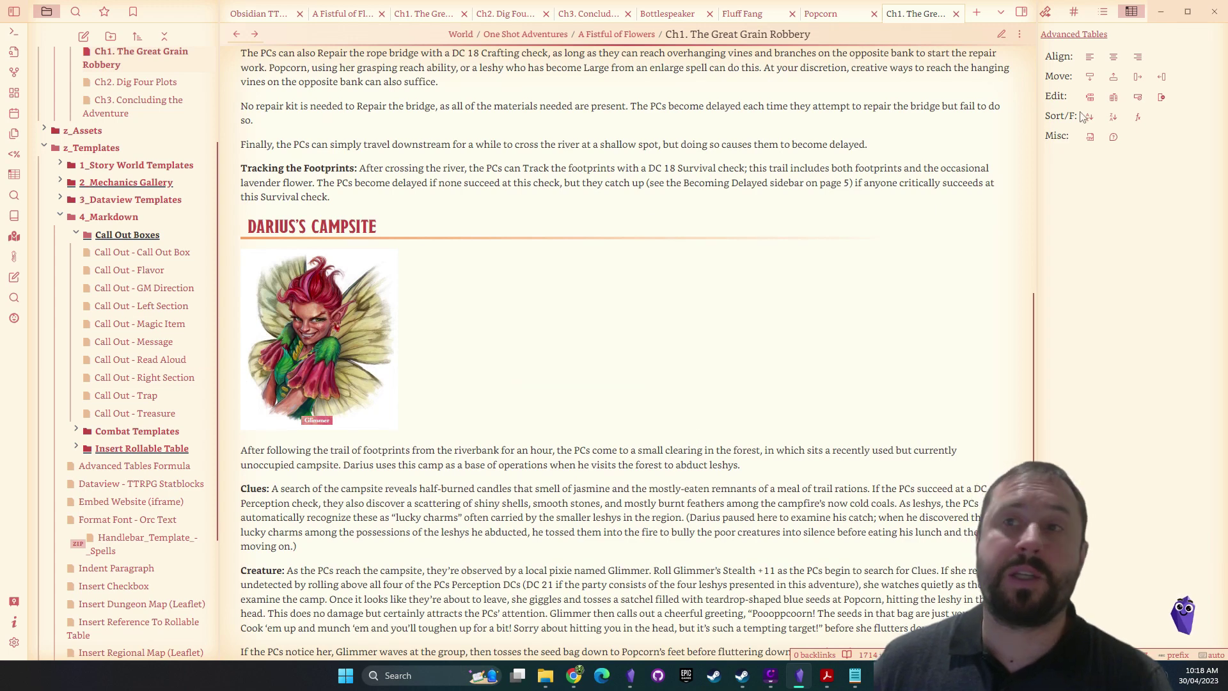
# Align the Glimmer portrait to the right by adding |right to its embed, and review the layout in reading view
pyautogui.click(1001, 34)
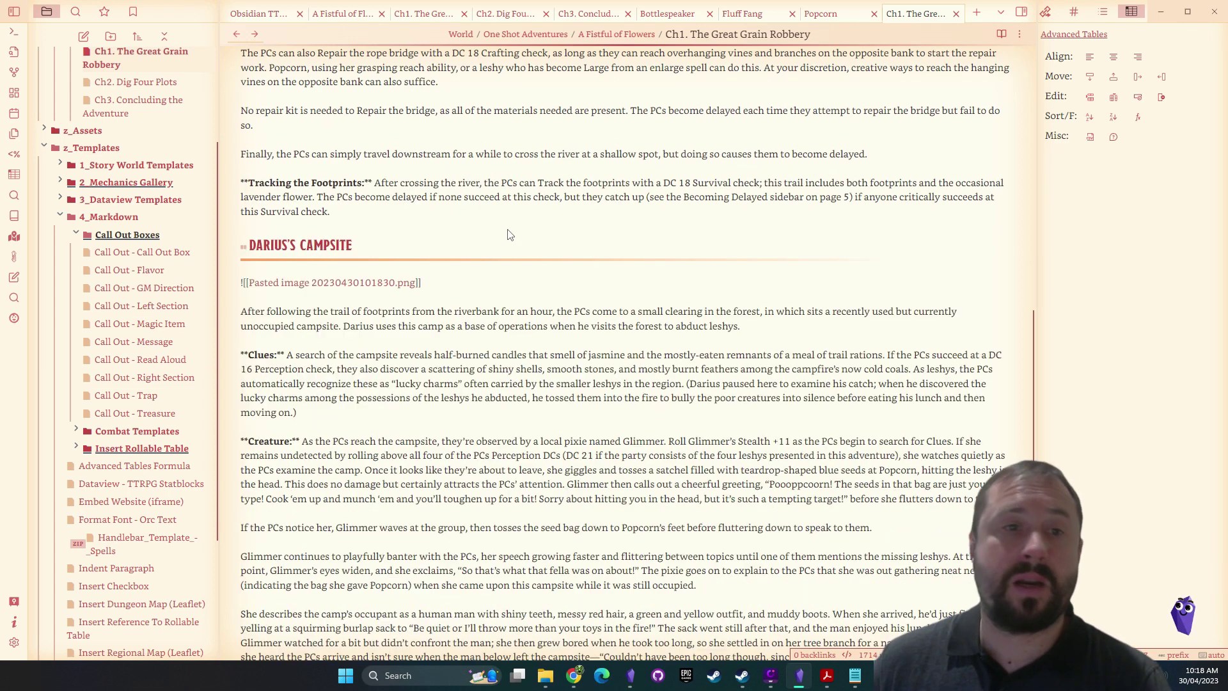
pyautogui.click(474, 282)
pyautogui.press('Left')
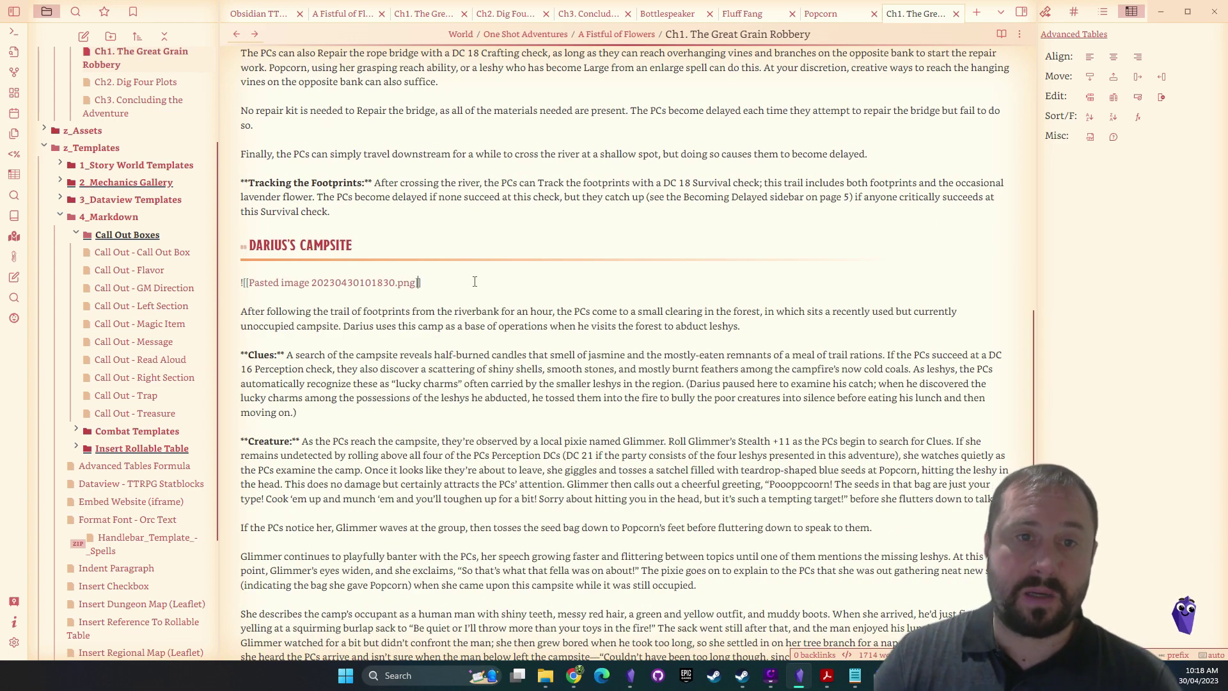
pyautogui.write('|right')
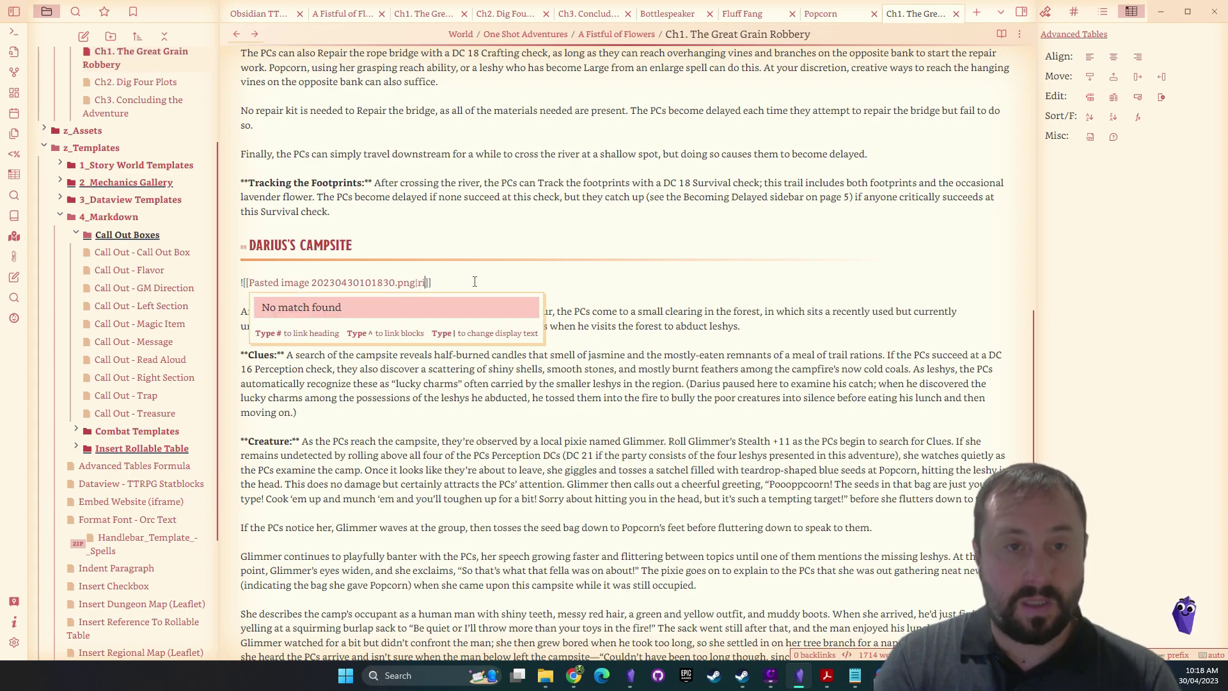
pyautogui.click(1001, 34)
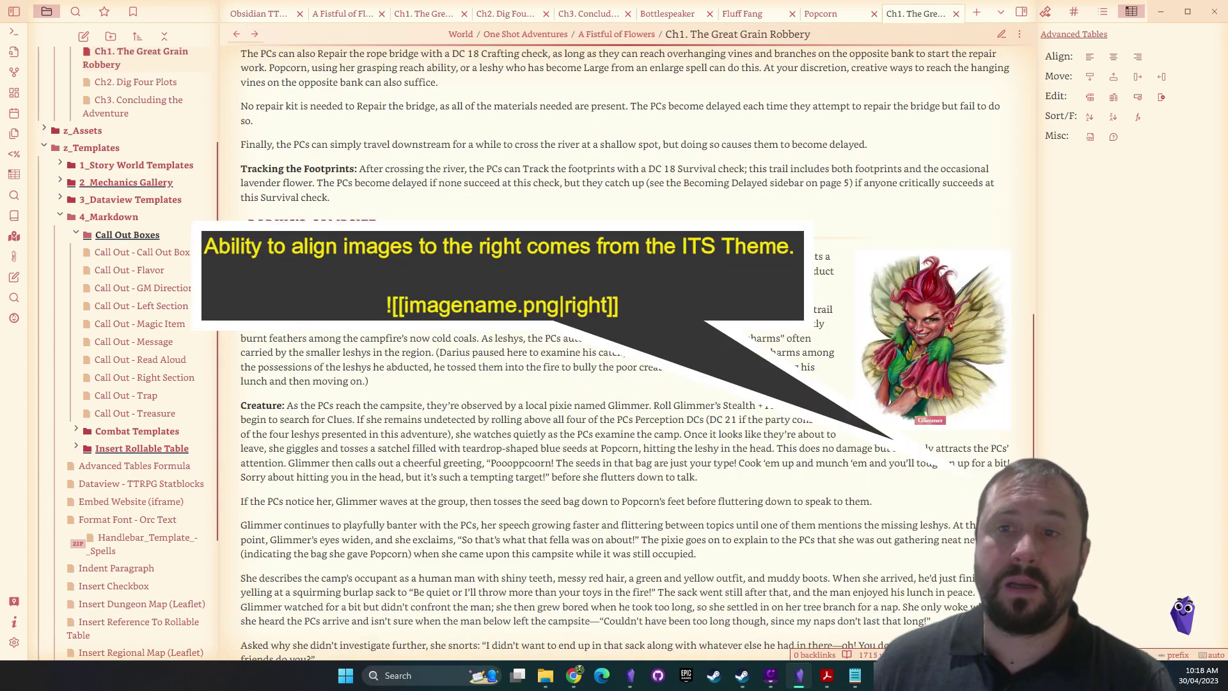
pyautogui.scroll(6, 624, 383)
pyautogui.scroll(-4, 623, 384)
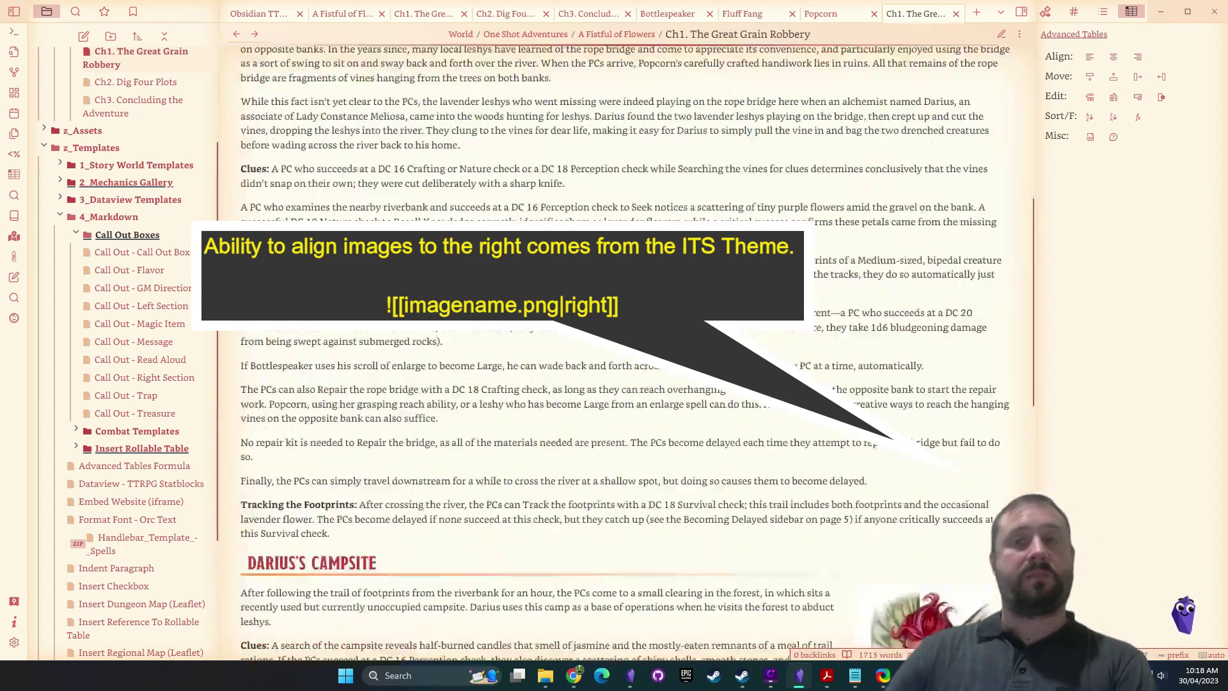
pyautogui.scroll(-6, 624, 384)
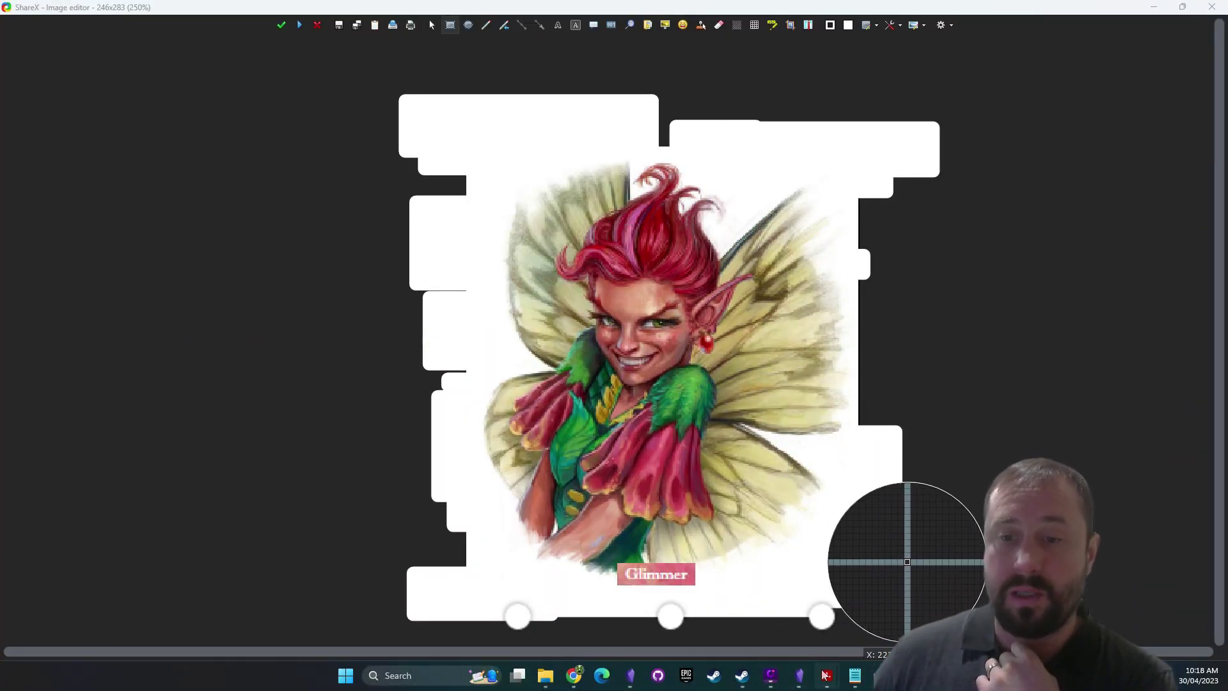
# Switch to the adventure PDF and examine Glimmer's creature entry and the hazard stat blocks on the following pages
pyautogui.moveTo(826, 675)
pyautogui.click(899, 612)
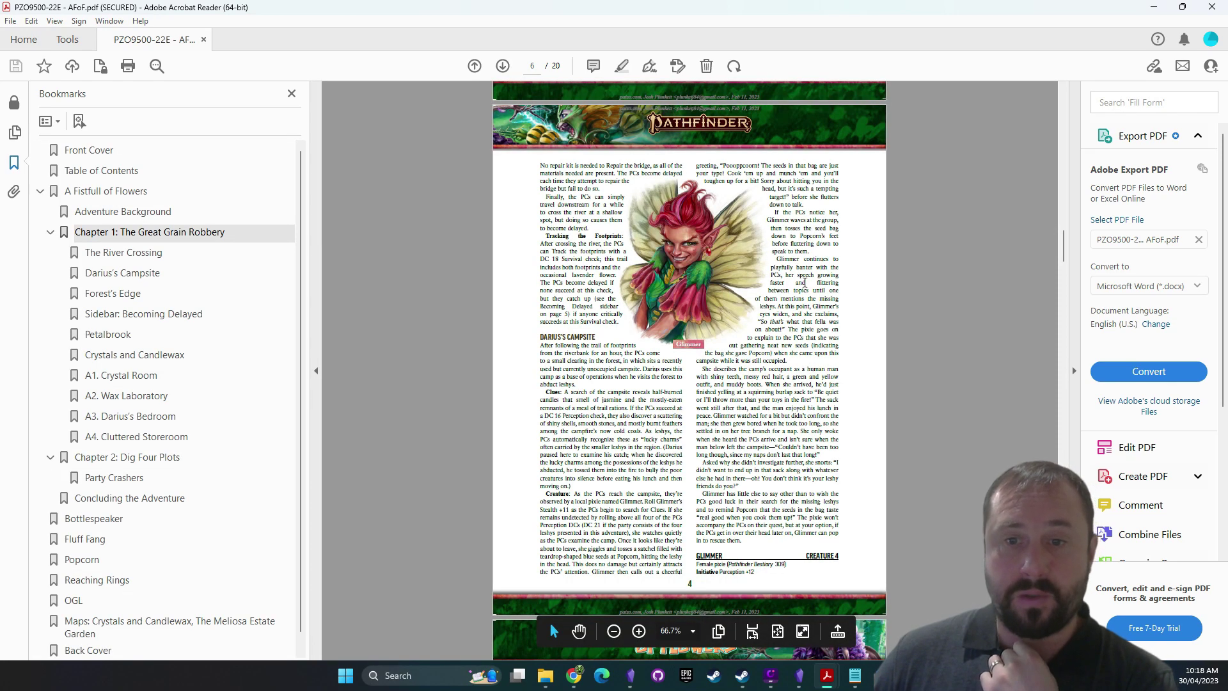
pyautogui.scroll(-7, 805, 282)
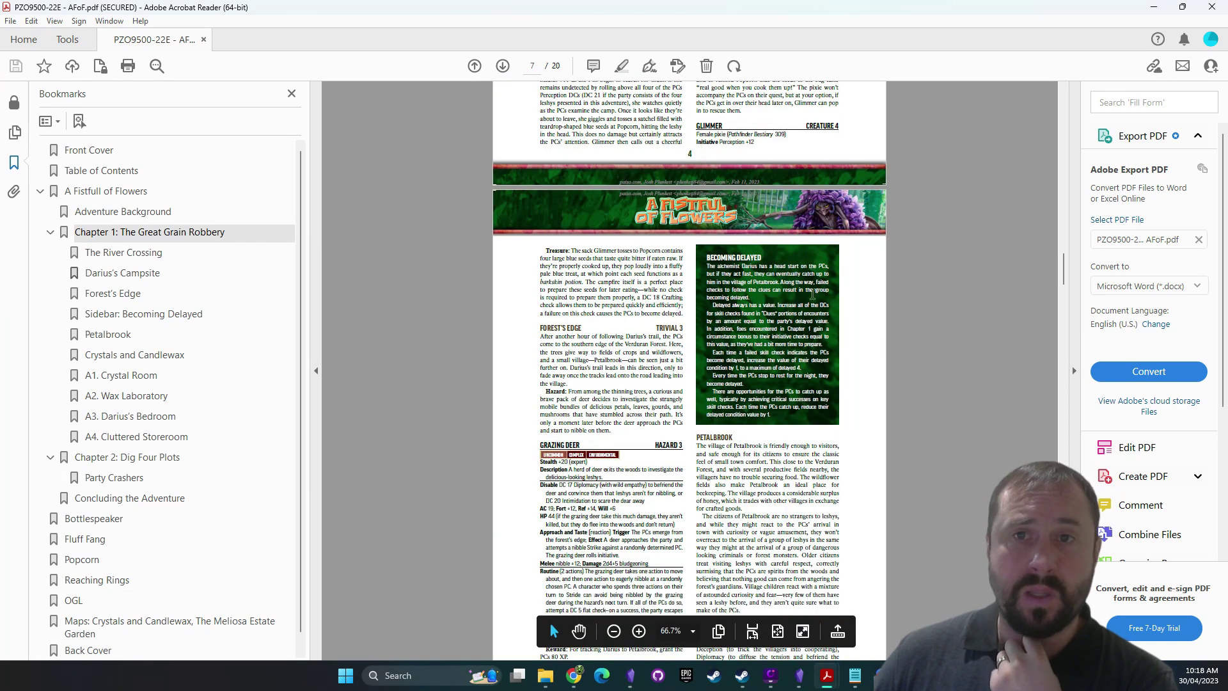
pyautogui.scroll(2, 809, 285)
pyautogui.moveTo(698, 188); pyautogui.dragTo(754, 205)
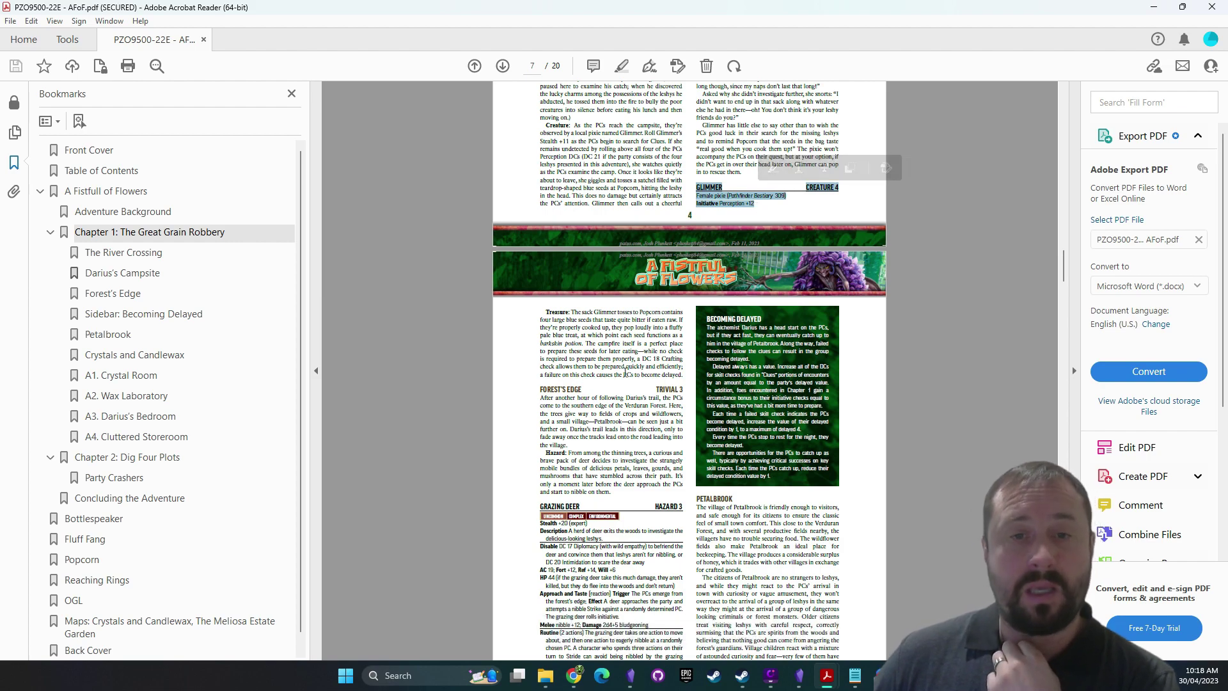
pyautogui.scroll(-20, 644, 383)
pyautogui.scroll(20, 644, 382)
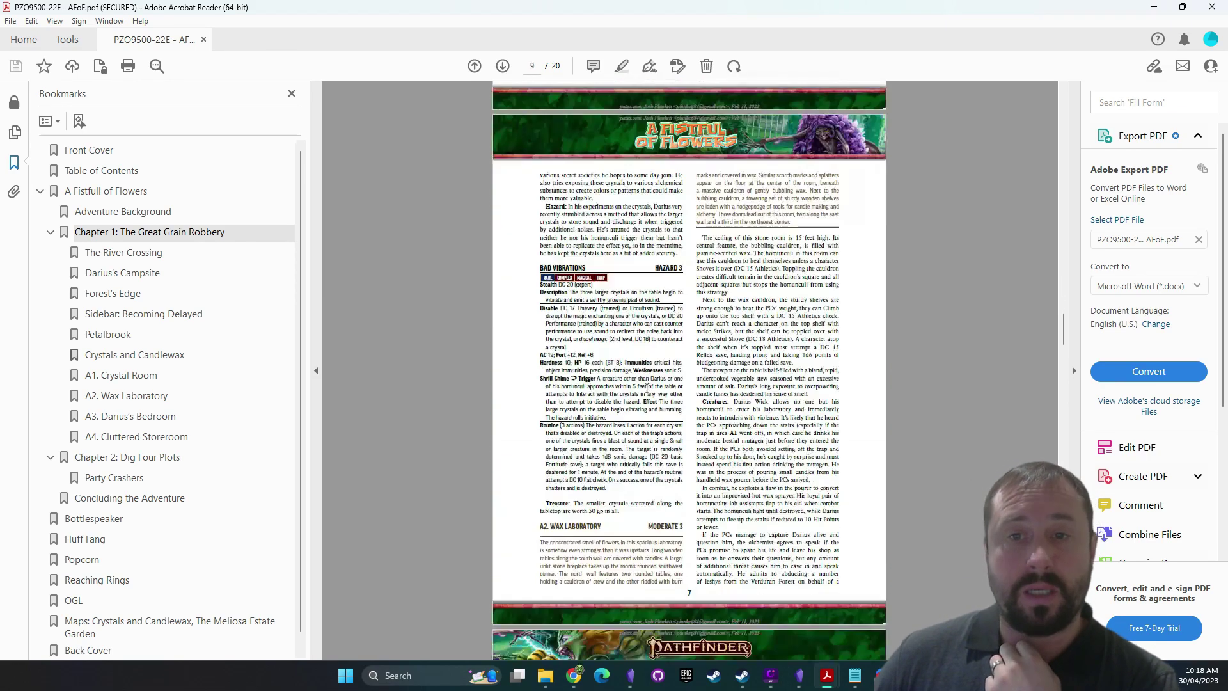
pyautogui.scroll(2, 653, 396)
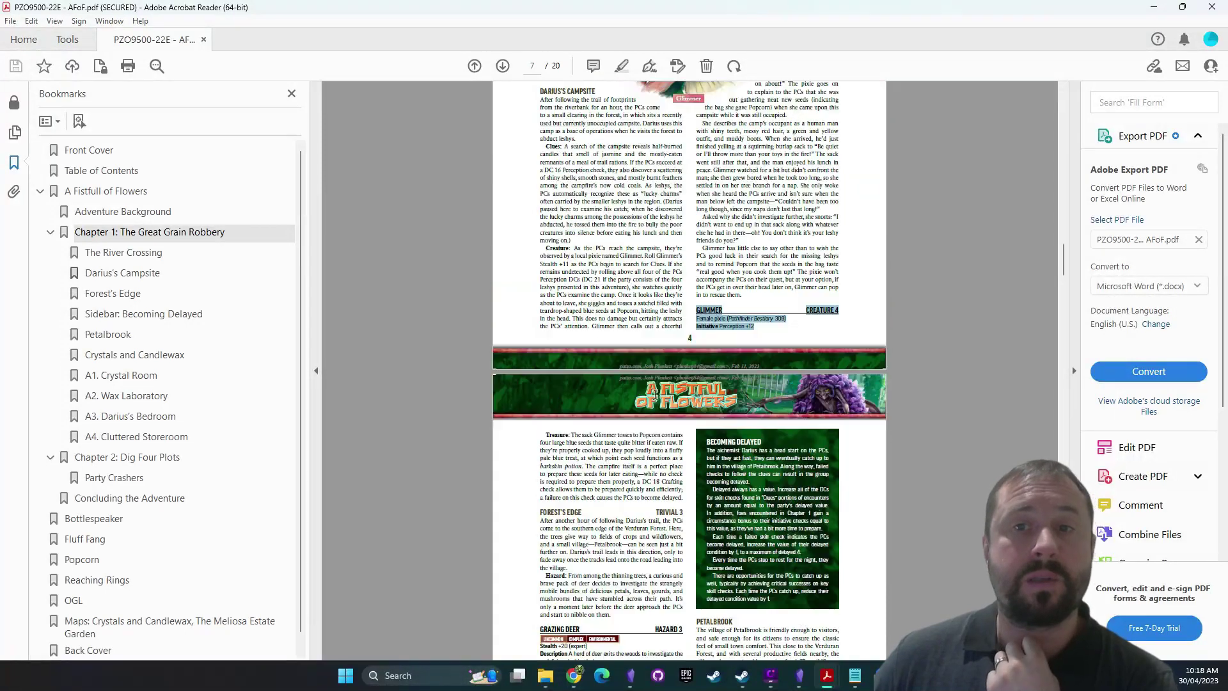
pyautogui.scroll(-7, 655, 394)
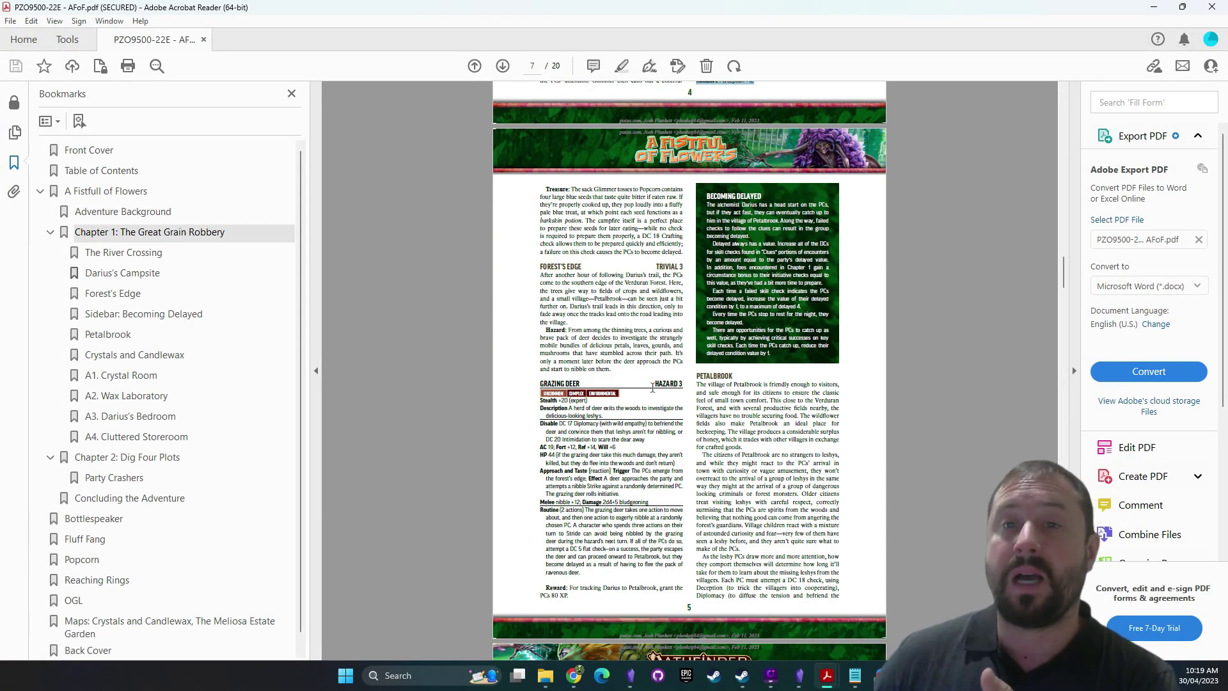
pyautogui.scroll(5, 651, 387)
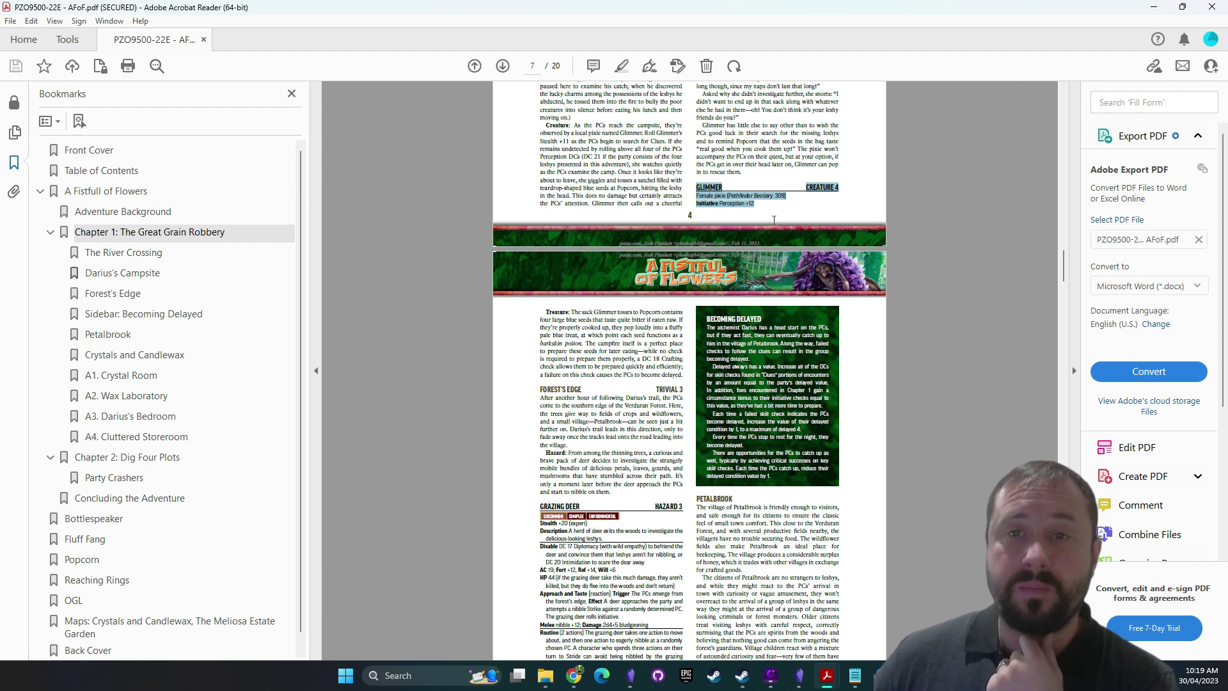
# Copy the three-line Glimmer Creature 4 entry at the end of page 4 of the PDF
pyautogui.moveTo(774, 195); pyautogui.dragTo(697, 185)
pyautogui.hotkey('ctrl', 'c')
pyautogui.click(759, 202)
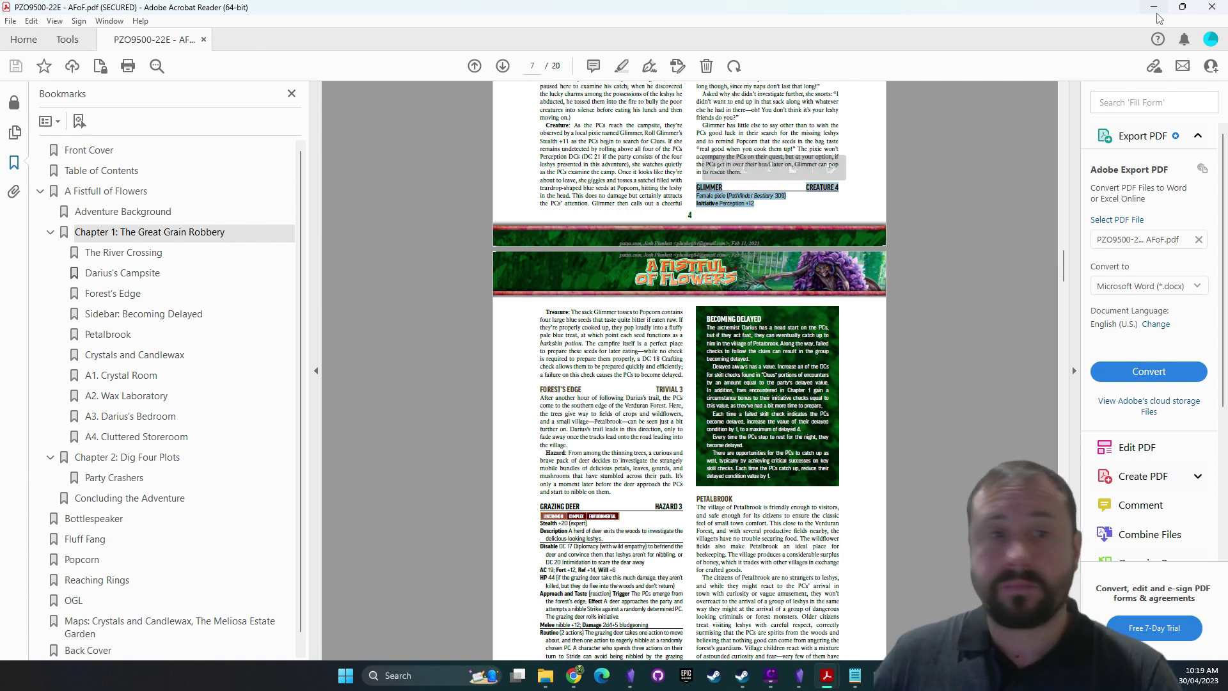
# Switch to Obsidian and paste the copied Glimmer entry as a new paragraph at the end of the chapter note
pyautogui.click(1152, 6)
pyautogui.click(792, 682)
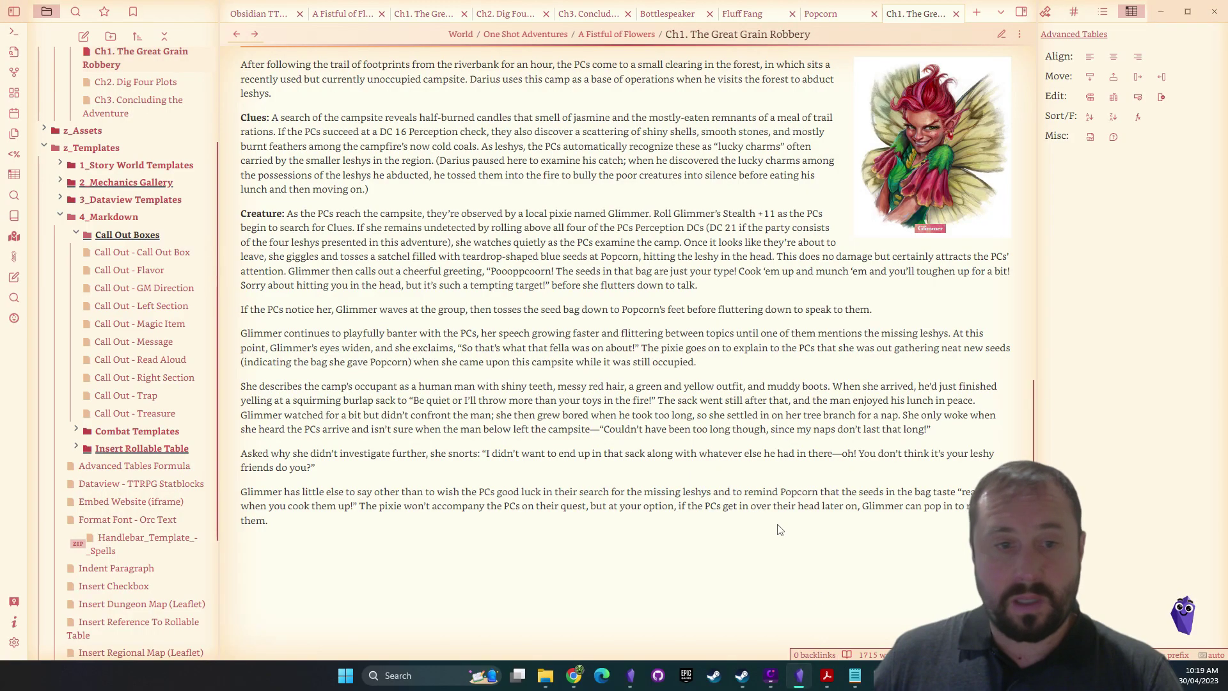
pyautogui.scroll(-4, 735, 198)
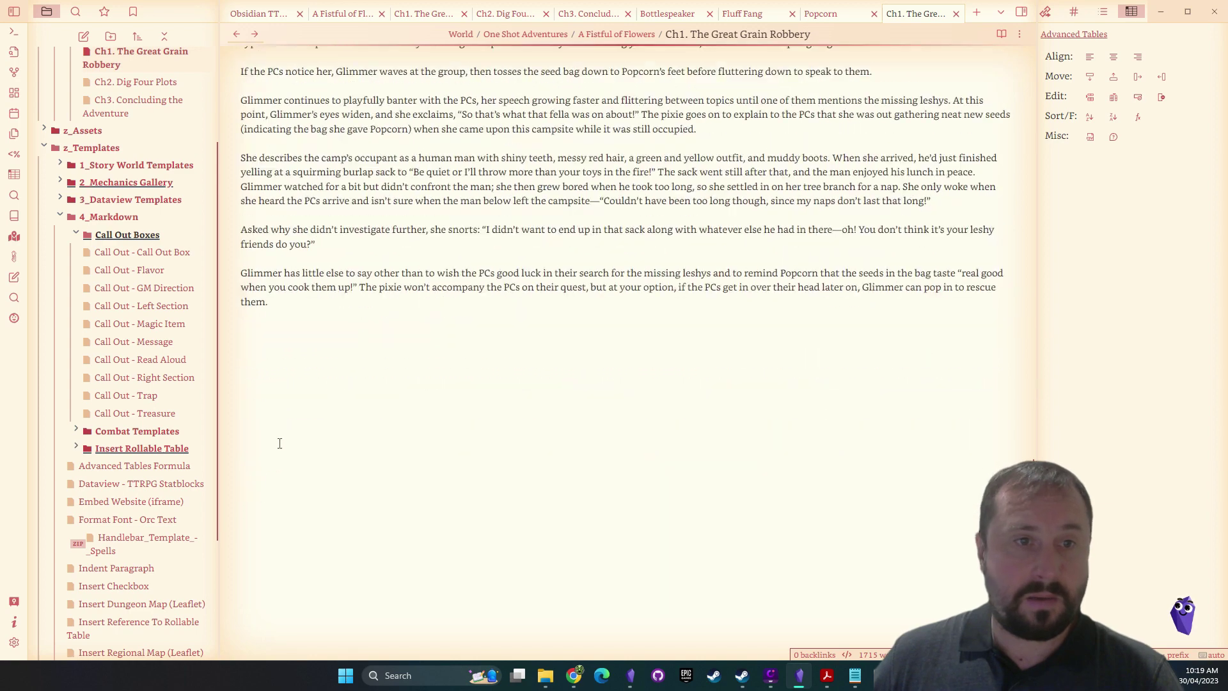
pyautogui.click(331, 304)
pyautogui.press('Return')
pyautogui.press('Return')
pyautogui.hotkey('ctrl', 'v')
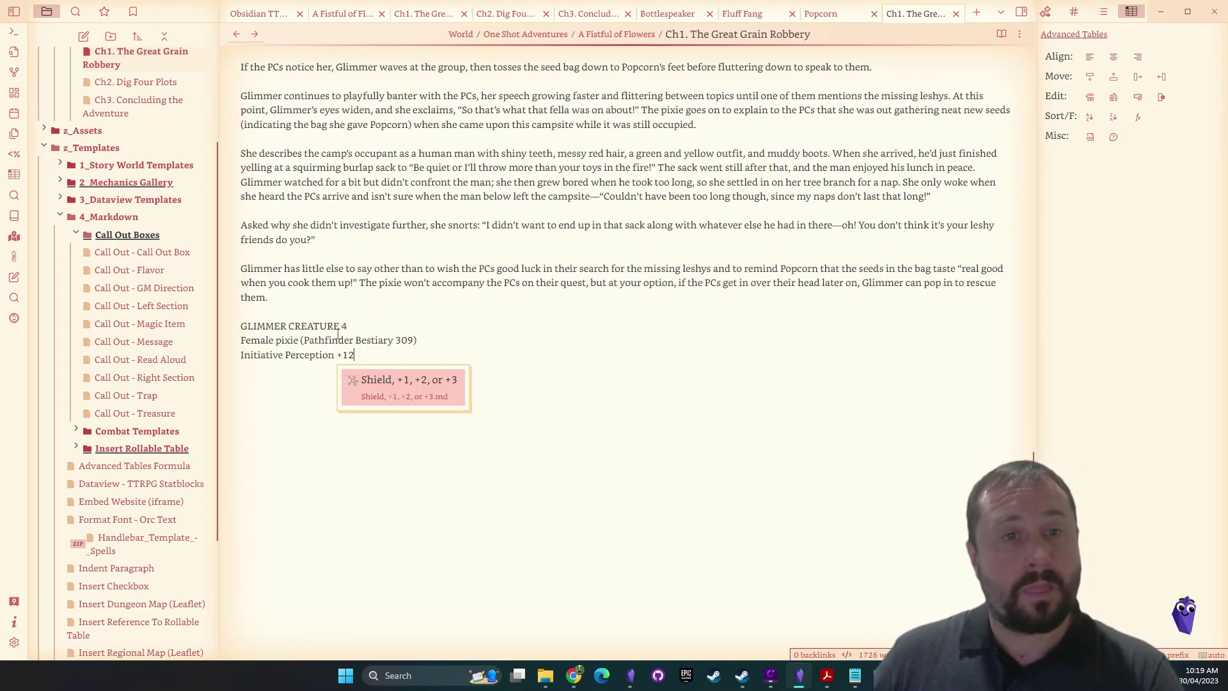
# Format the GLIMMER CREATURE 4 line as a level 3 heading
pyautogui.hotkey('shift', 'Up')
pyautogui.hotkey('shift', 'Up')
pyautogui.hotkey('shift', 'Home')
pyautogui.press('Left')
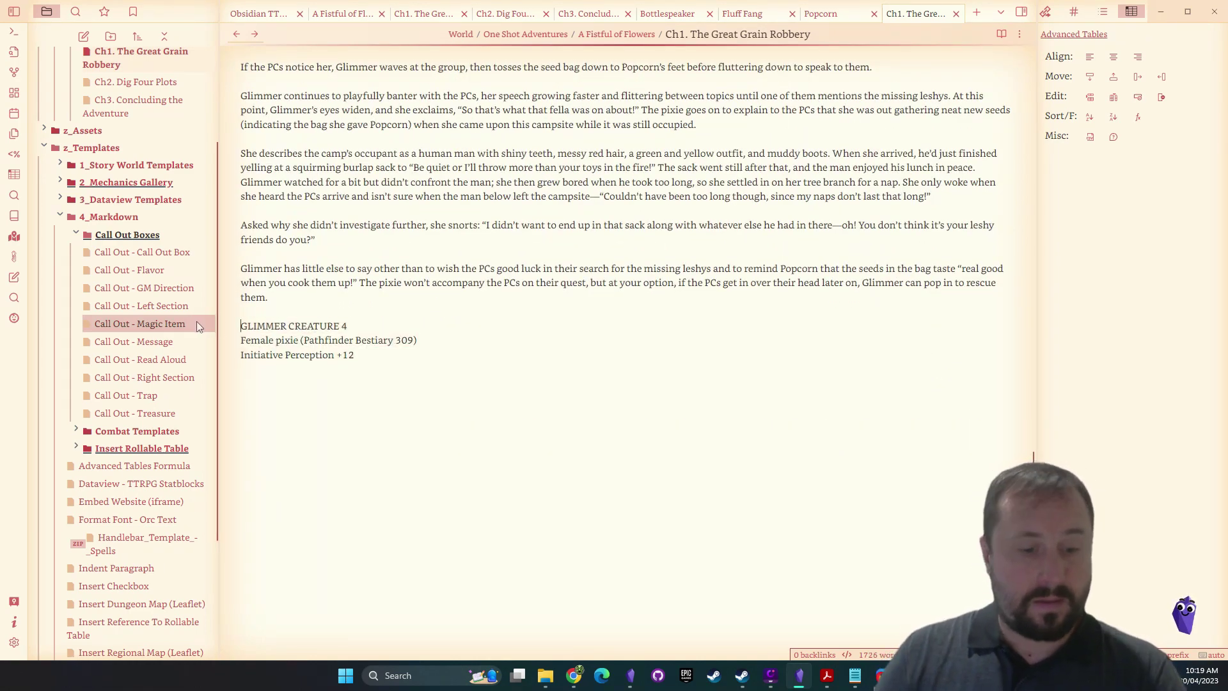
pyautogui.hotkey('shift', 'End')
pyautogui.hotkey('ctrl', '3')
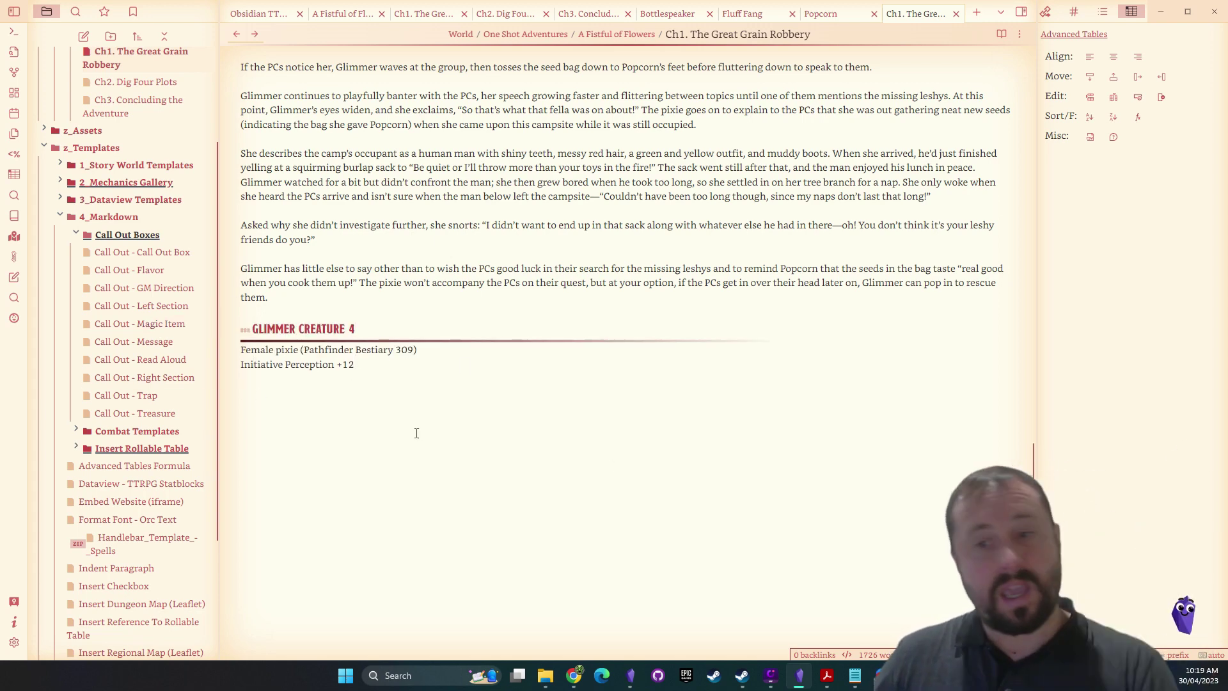
# Switch to the adventure PDF and review the sections and stat blocks from the end of page 4 onward
pyautogui.moveTo(828, 675)
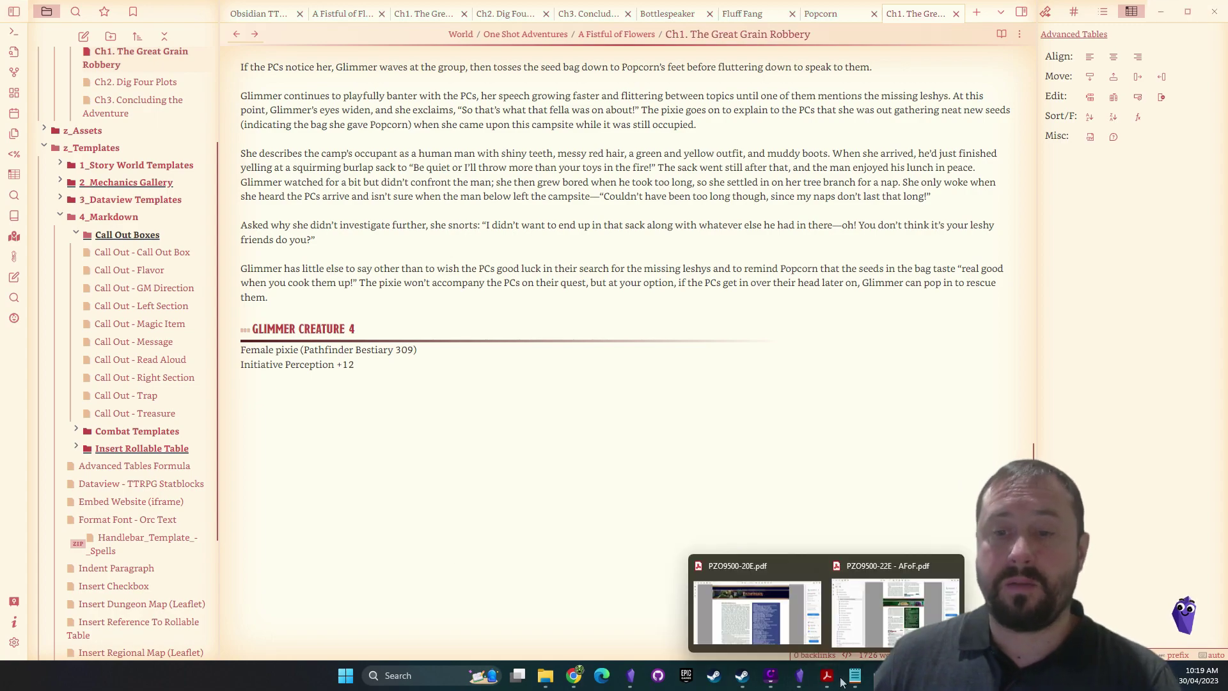
pyautogui.click(777, 640)
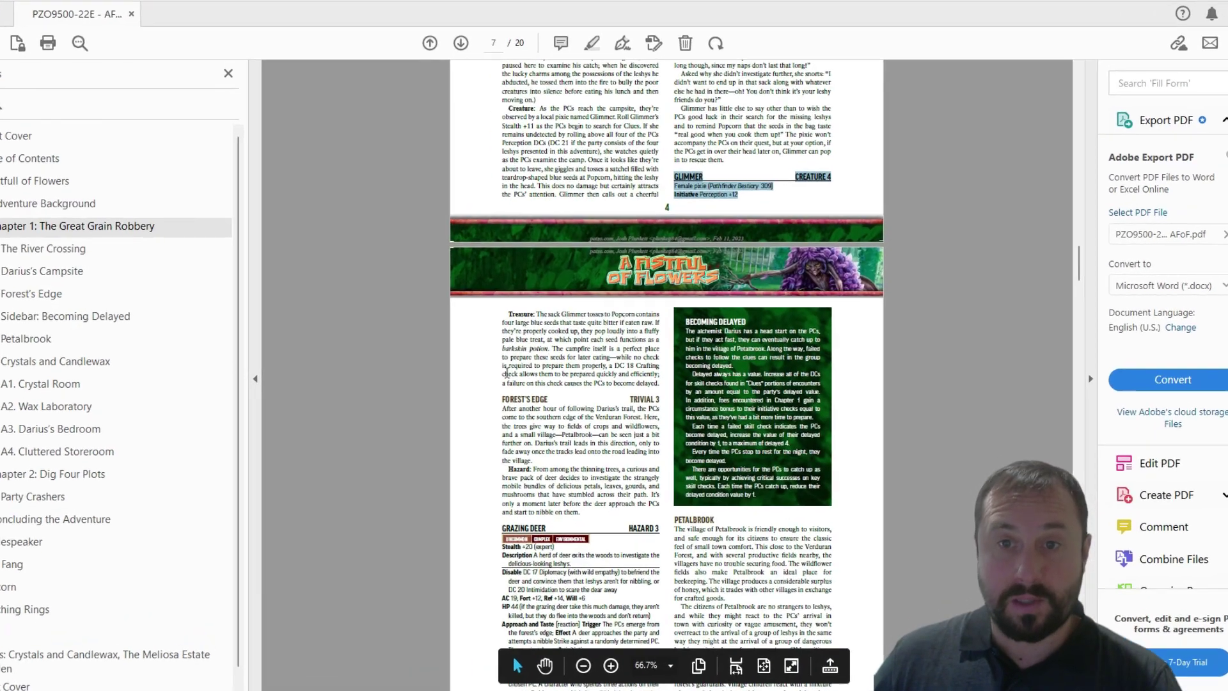
pyautogui.scroll(-5, 576, 346)
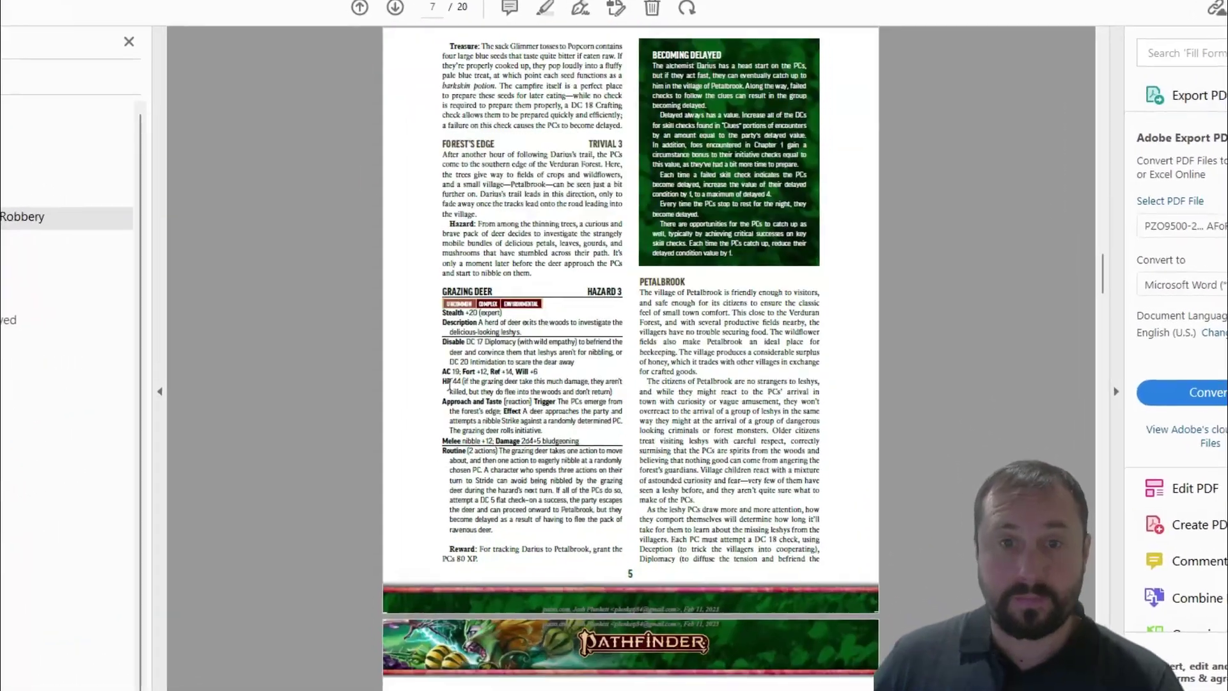
pyautogui.scroll(2, 558, 363)
pyautogui.scroll(2, 537, 239)
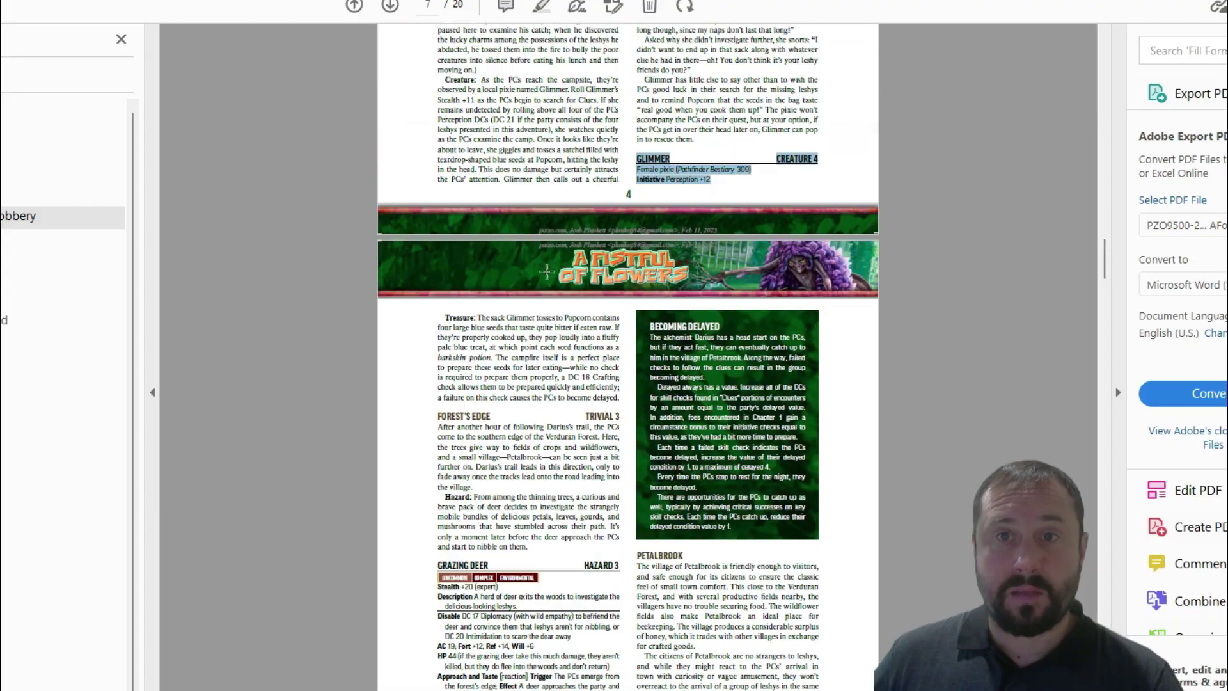
pyautogui.scroll(-10, 638, 413)
pyautogui.scroll(-20, 638, 413)
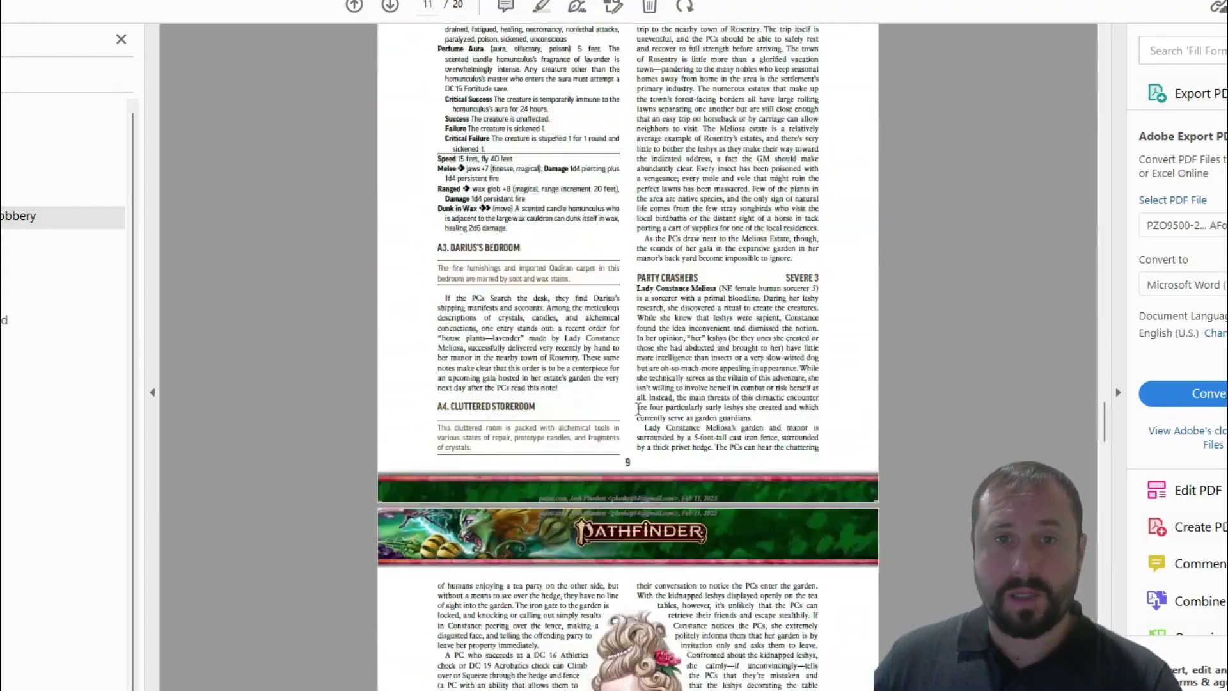
pyautogui.scroll(-5, 638, 409)
pyautogui.scroll(20, 630, 416)
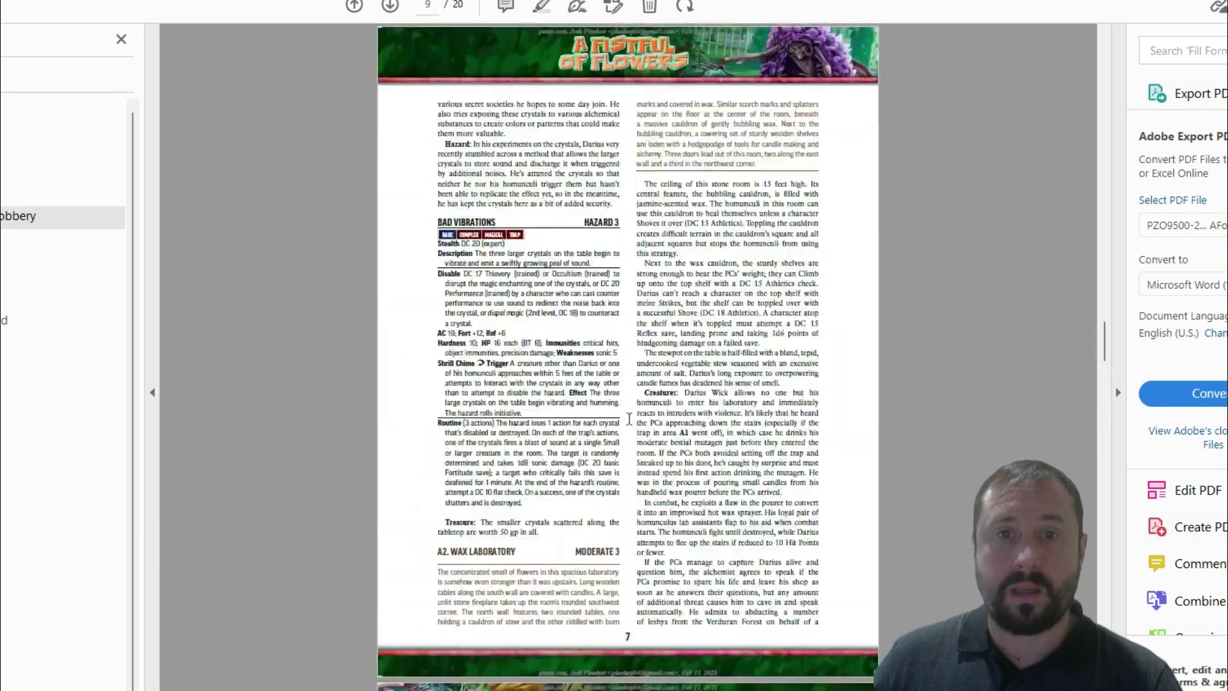
pyautogui.scroll(20, 629, 419)
pyautogui.scroll(-5, 622, 416)
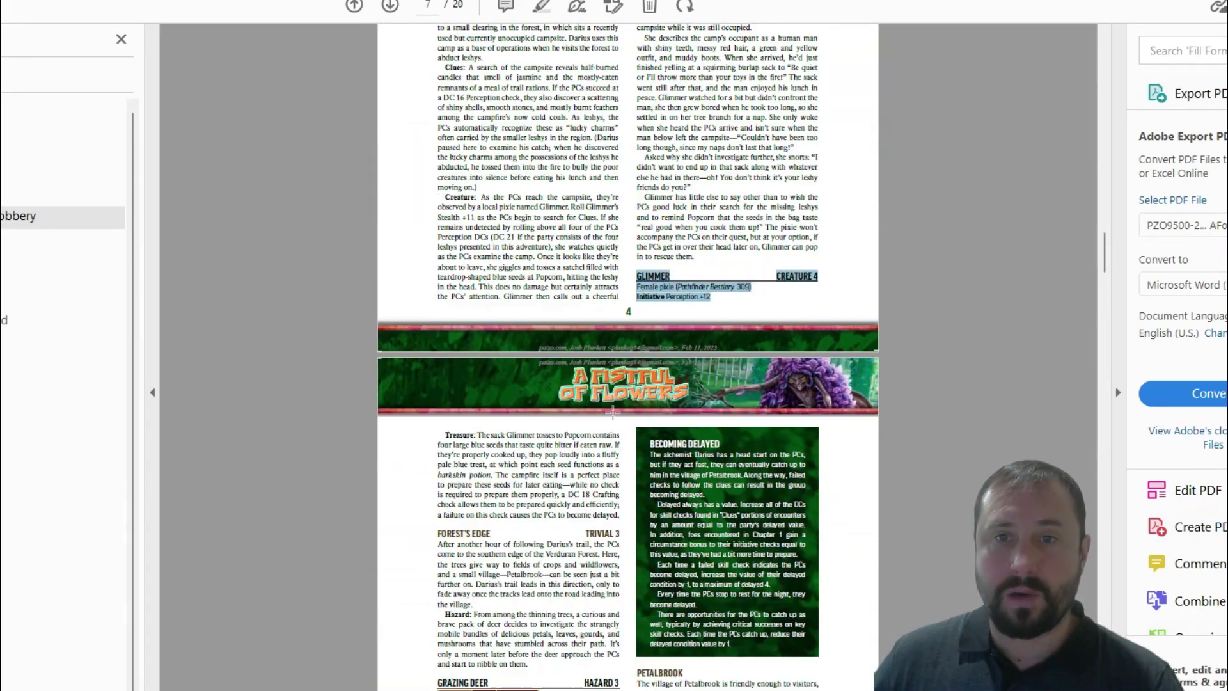
pyautogui.scroll(-1, 529, 343)
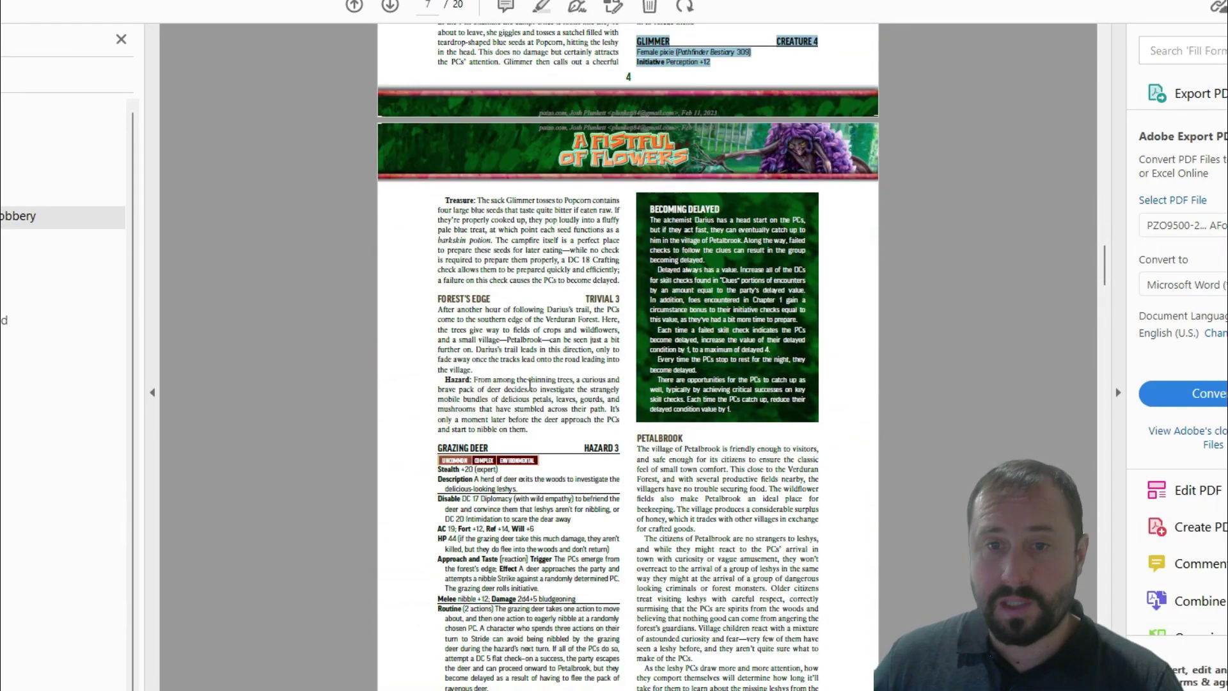
# Copy the page 5 text from the Treasure paragraph through the end of the Hazard paragraph above the Grazing Deer stat block
pyautogui.moveTo(441, 205)
pyautogui.mouseDown()
pyautogui.moveTo(613, 222)
pyautogui.moveTo(602, 423)
pyautogui.moveTo(533, 432)
pyautogui.moveTo(550, 432)
pyautogui.mouseUp()
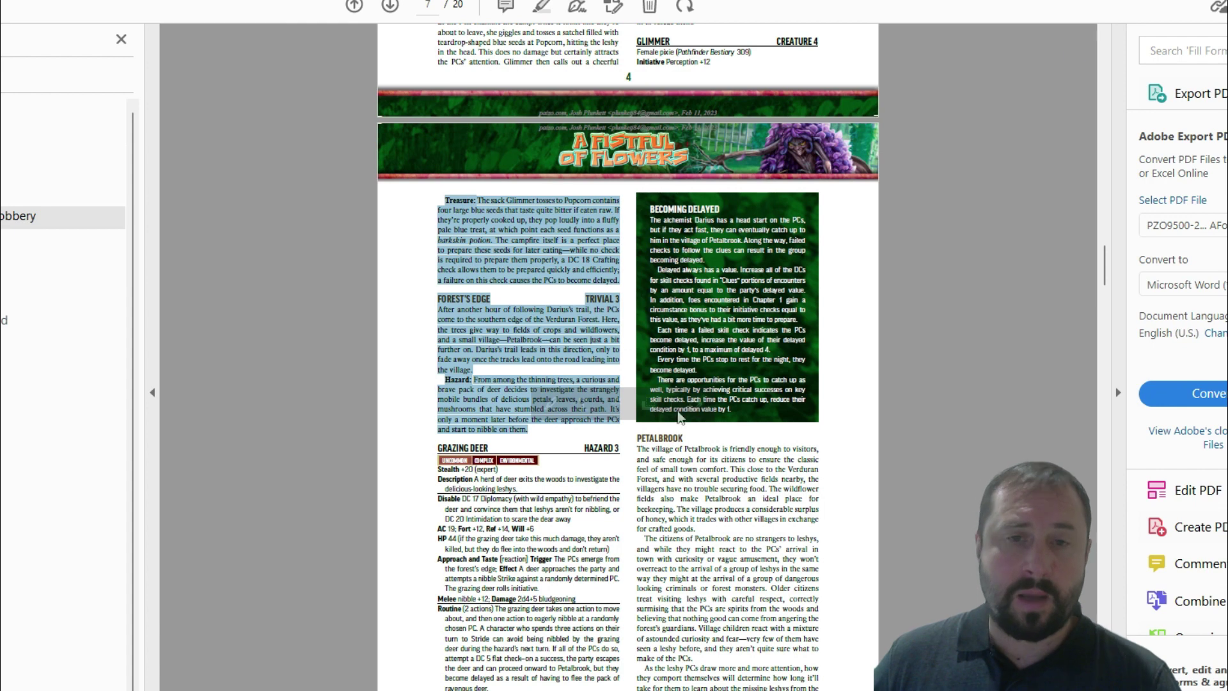
pyautogui.click(473, 370)
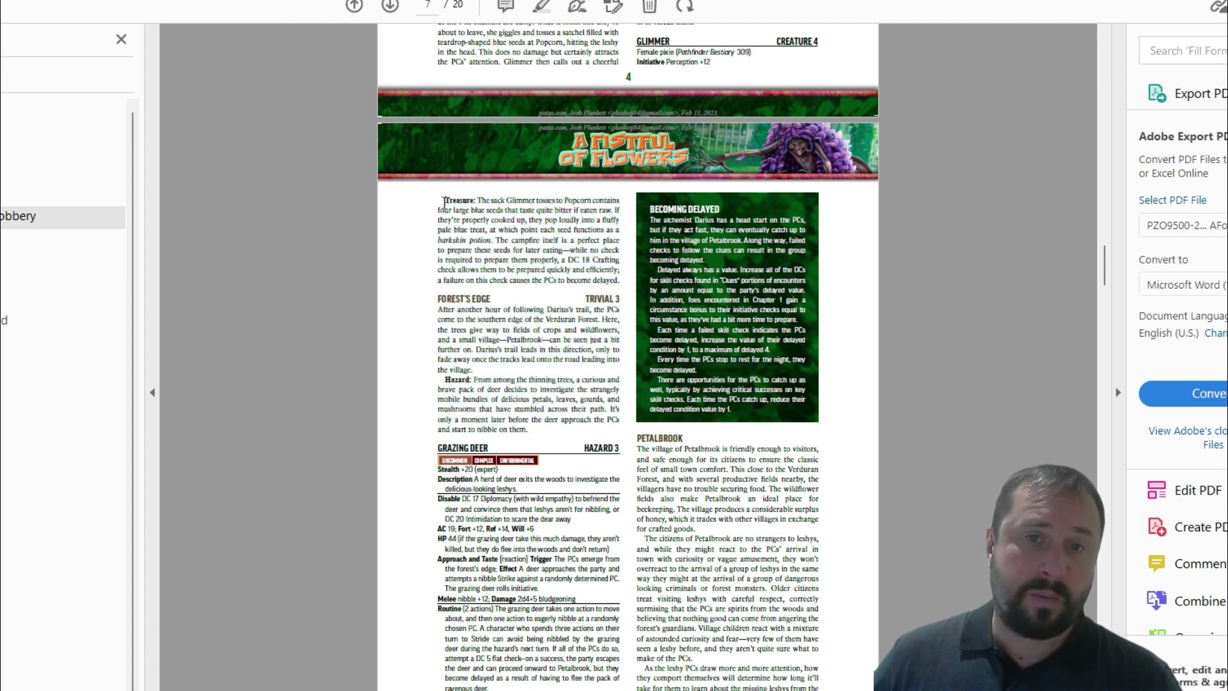
pyautogui.moveTo(443, 203)
pyautogui.mouseDown()
pyautogui.moveTo(550, 432)
pyautogui.moveTo(754, 573)
pyautogui.moveTo(767, 690)
pyautogui.moveTo(534, 441)
pyautogui.mouseUp()
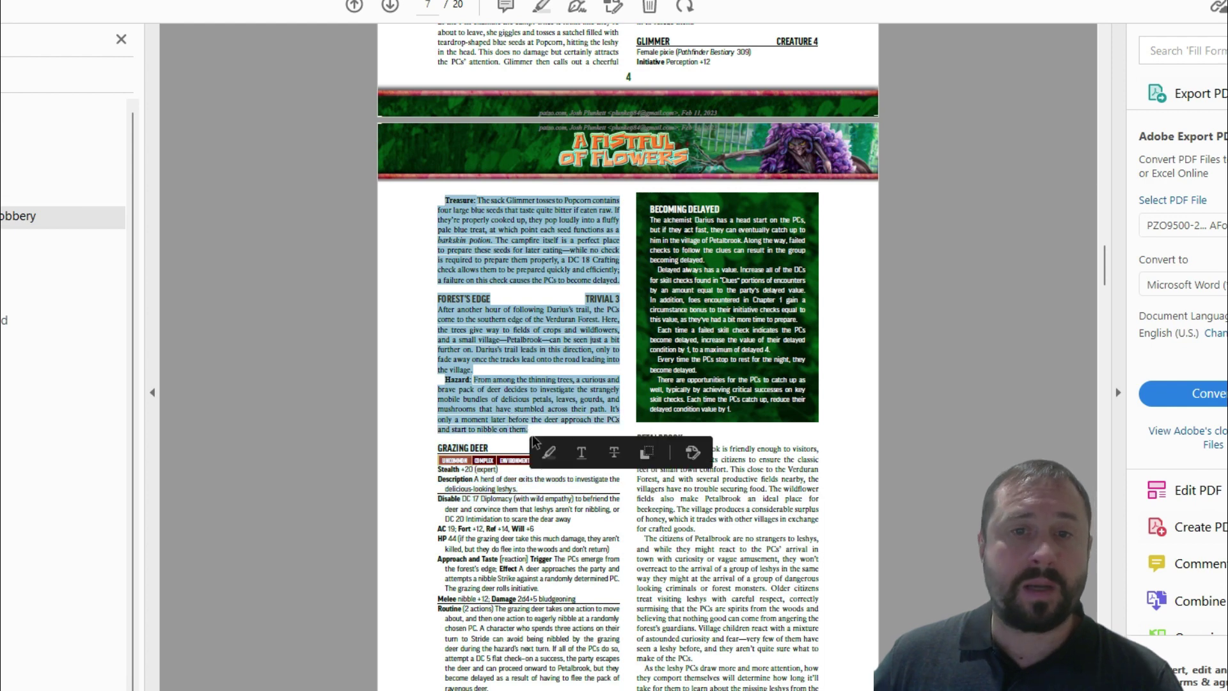
pyautogui.moveTo(438, 447); pyautogui.dragTo(548, 683)
pyautogui.click(486, 426)
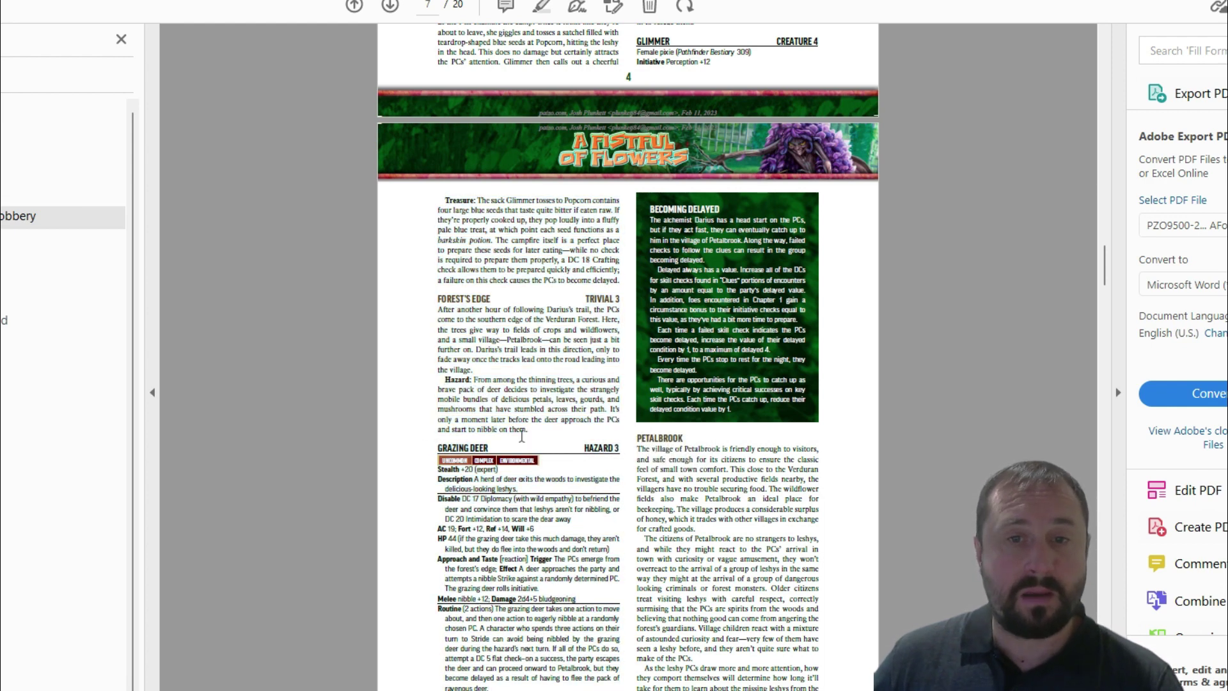
pyautogui.moveTo(533, 437)
pyautogui.mouseDown()
pyautogui.moveTo(451, 208)
pyautogui.moveTo(483, 179)
pyautogui.mouseUp()
pyautogui.hotkey('ctrl', 'c')
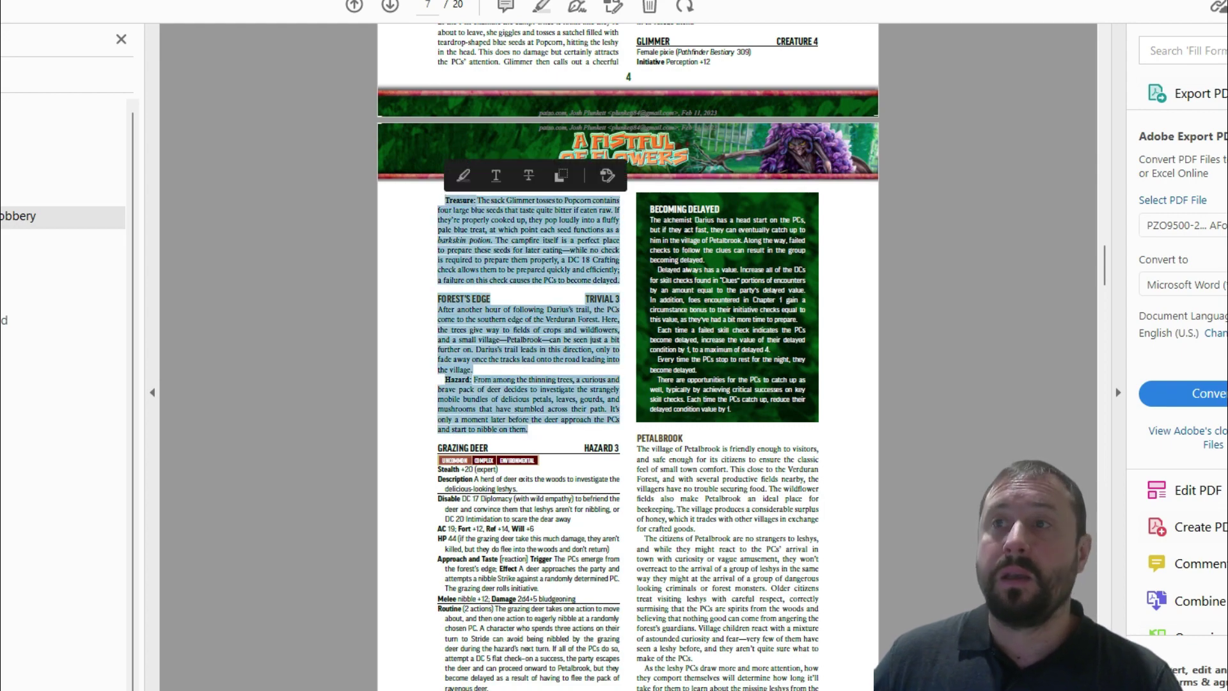
# Switch to Obsidian, paste the copied passage below the Glimmer entry, and reflow it into separate Treasure, FOREST'S EDGE, trail and Hazard paragraphs
pyautogui.hotkey('alt', 'Tab')
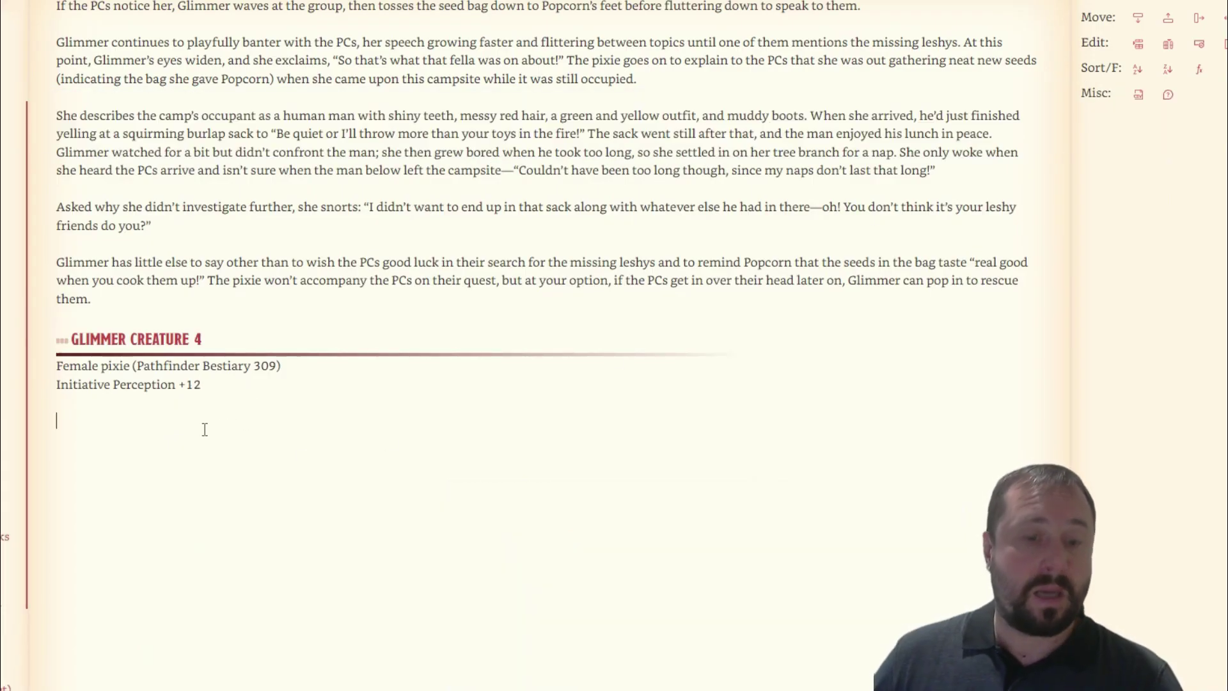
pyautogui.hotkey('ctrl', 'v')
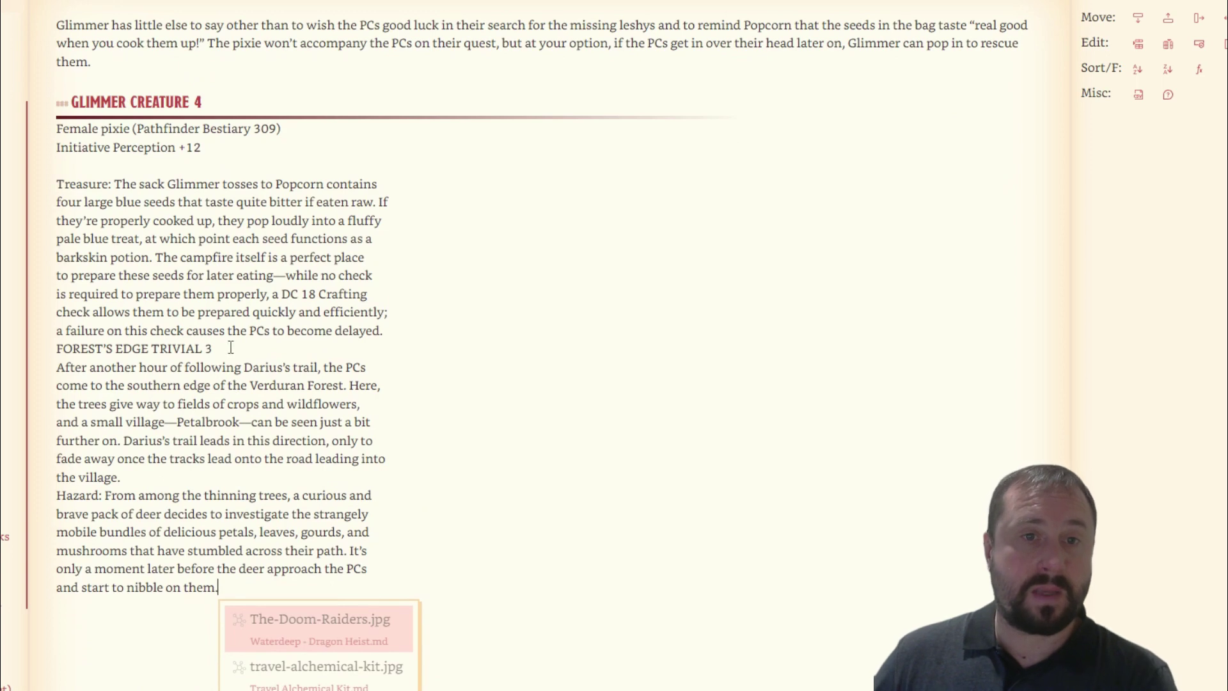
pyautogui.press('Return')
pyautogui.click(236, 366)
pyautogui.press('Return')
pyautogui.moveTo(172, 531); pyautogui.dragTo(56, 531)
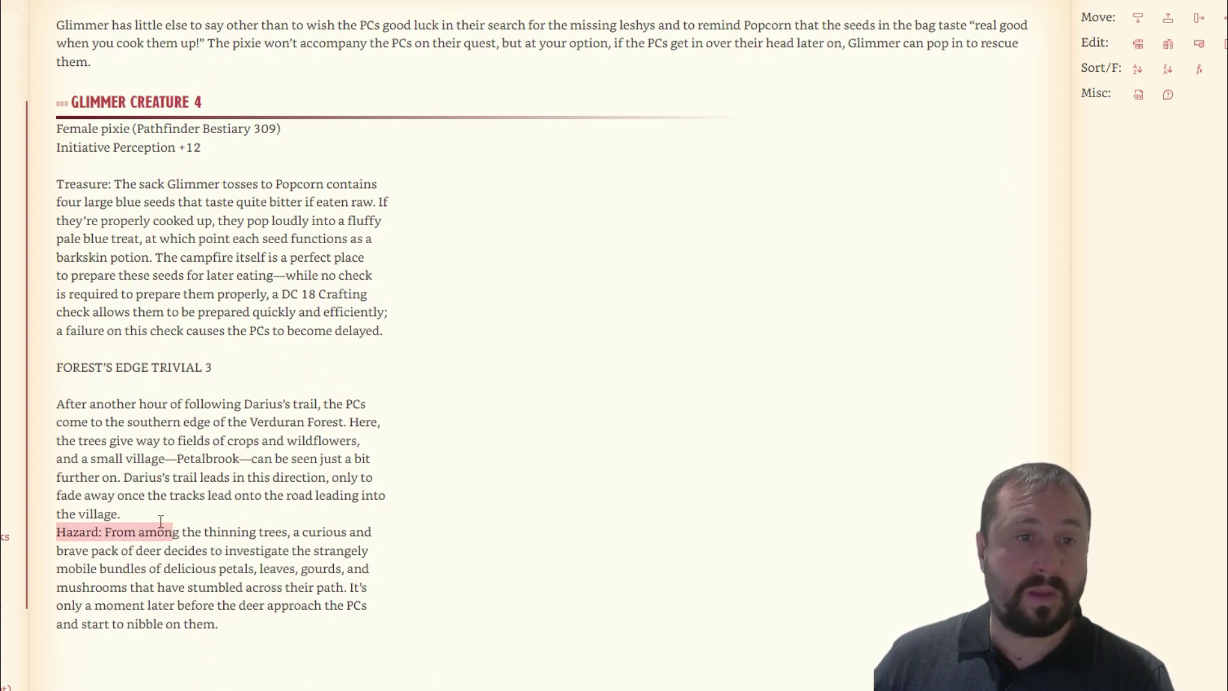
pyautogui.click(56, 530)
pyautogui.press('Return')
pyautogui.moveTo(223, 641); pyautogui.dragTo(58, 202)
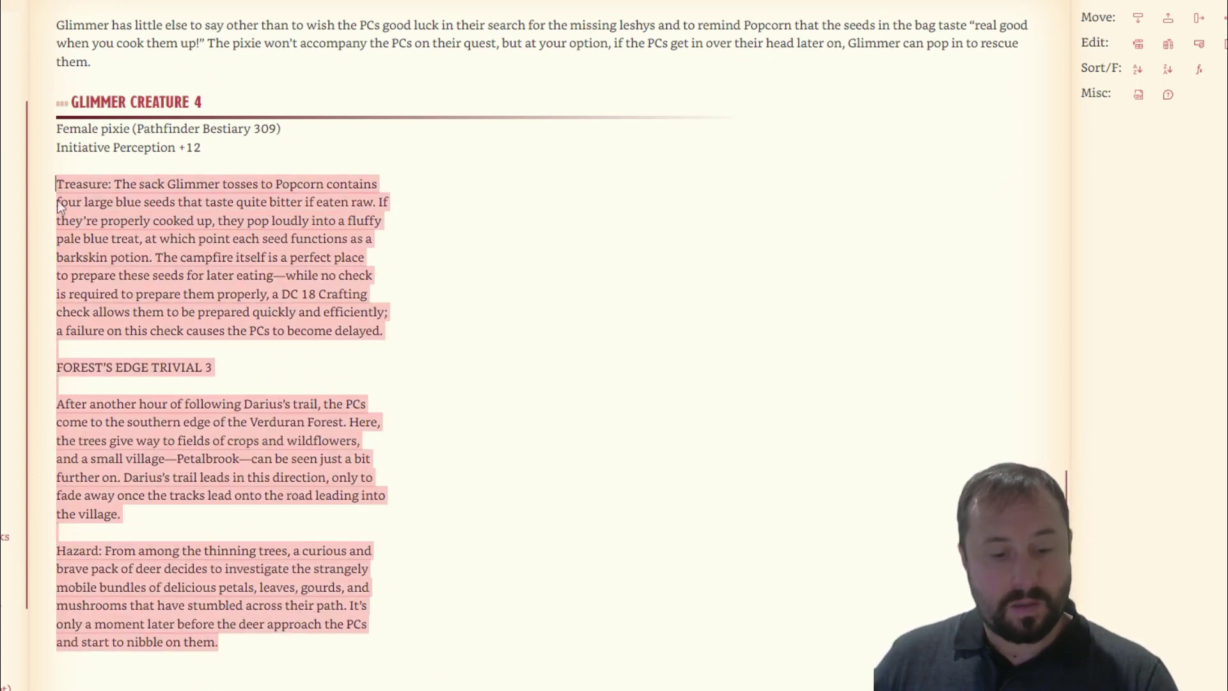
pyautogui.hotkey('ctrl', 'j')
# Bold the Treasure: and Hazard: labels and format the FOREST'S EDGE TRIVIAL 3 line as a level 2 heading
pyautogui.click(113, 184)
pyautogui.hotkey('shift', 'Home')
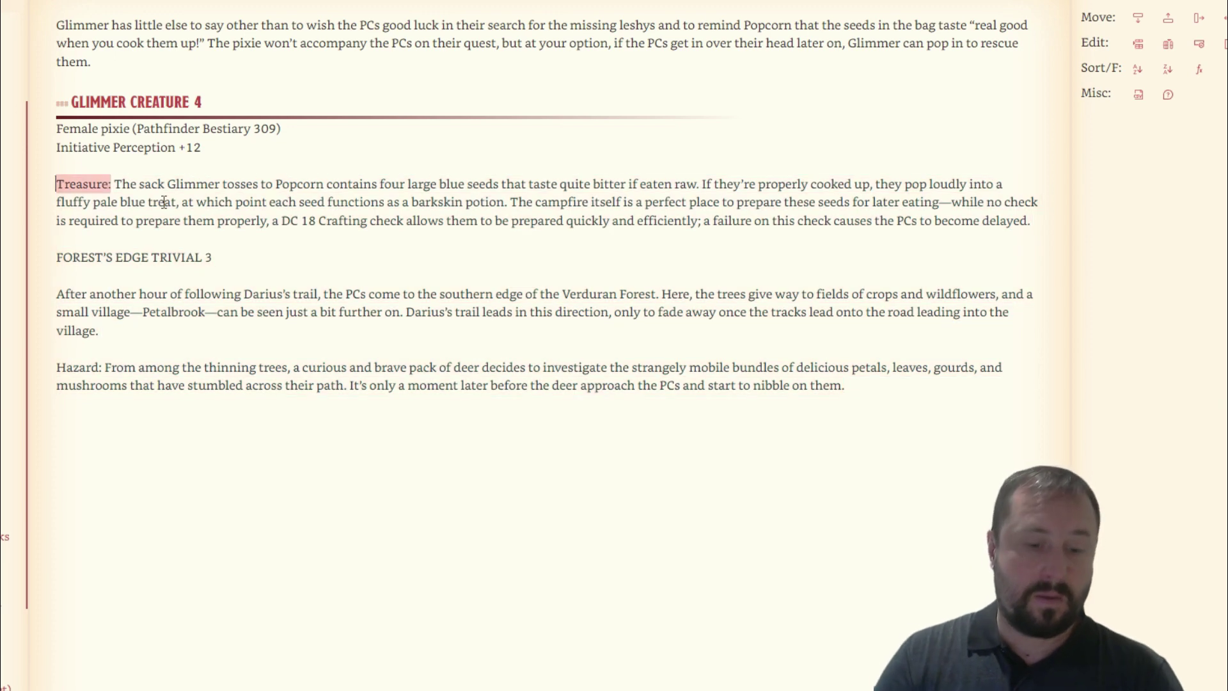
pyautogui.hotkey('ctrl', 'b')
pyautogui.click(248, 251)
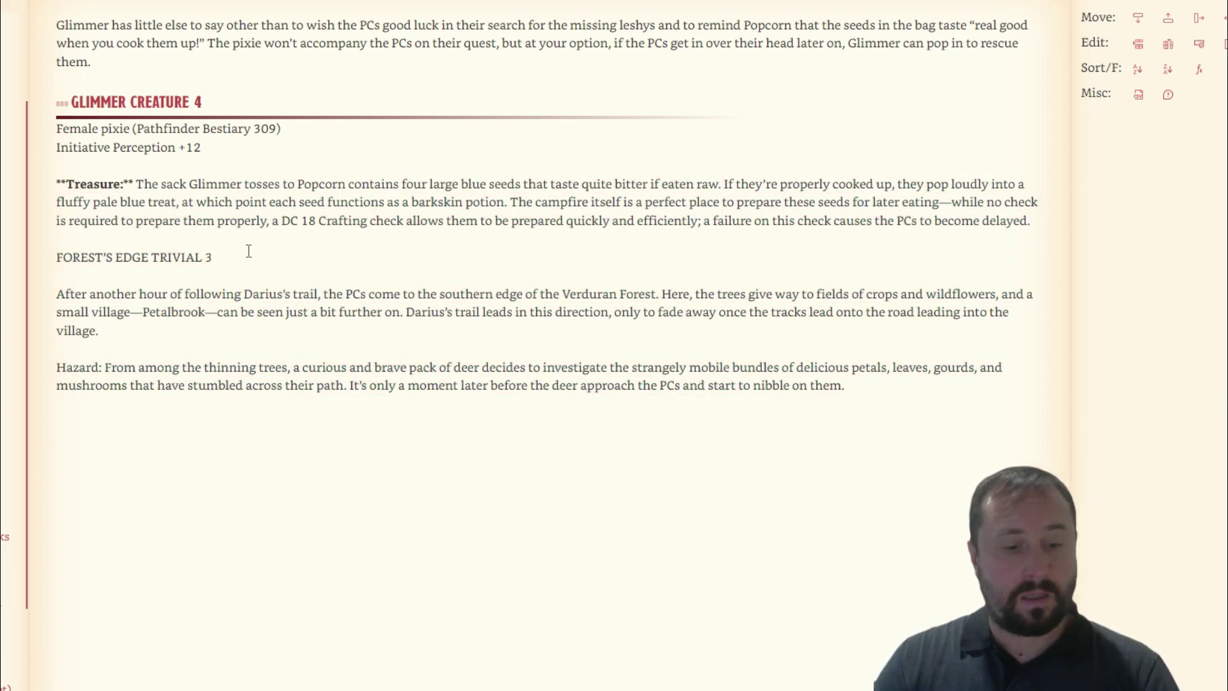
pyautogui.hotkey('shift', 'Home')
pyautogui.hotkey('ctrl', '3')
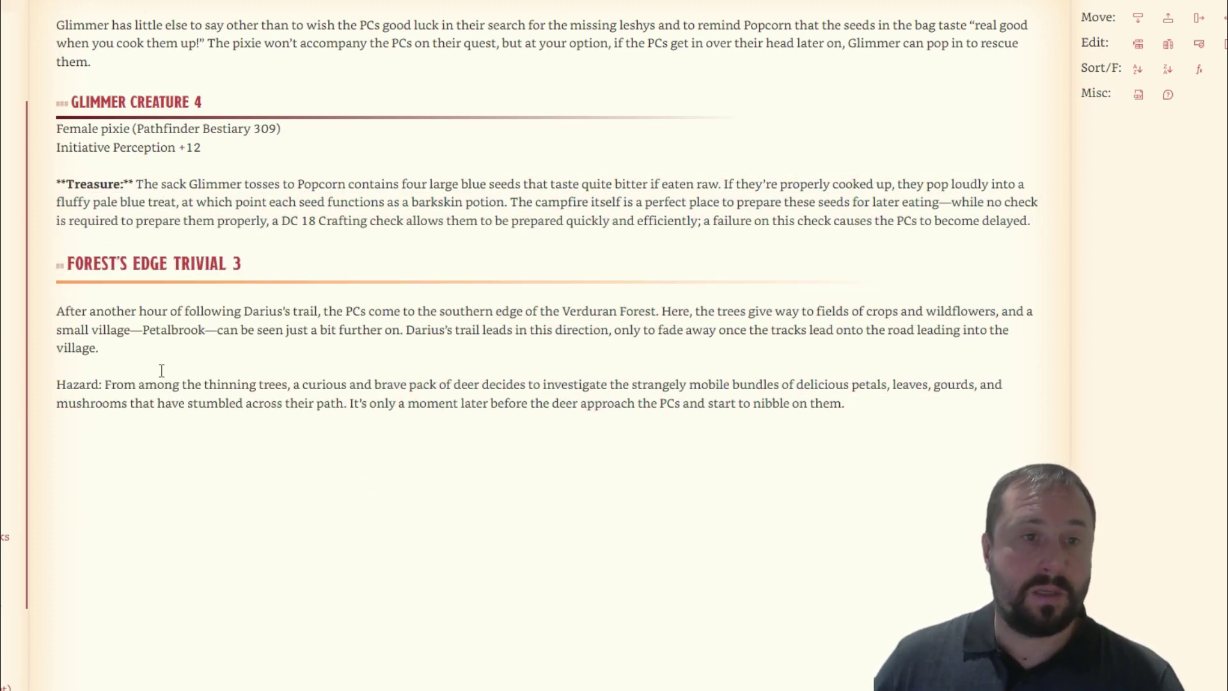
pyautogui.hotkey('shift', 'Home')
pyautogui.hotkey('ctrl', 'b')
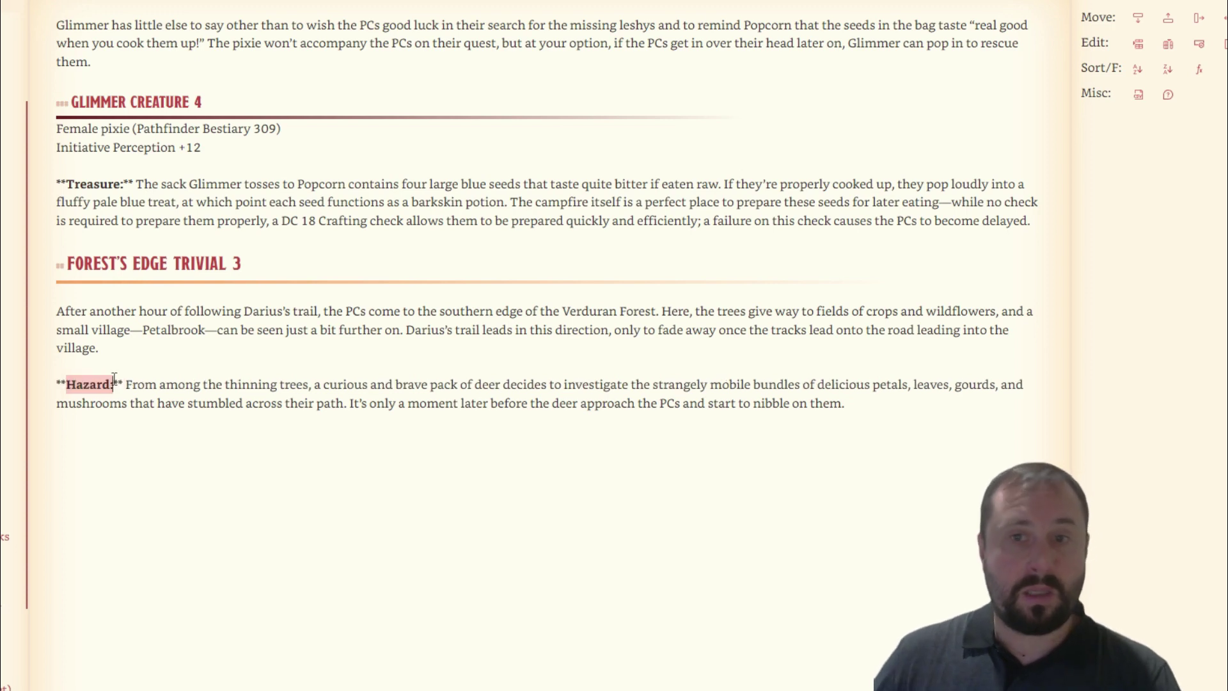
pyautogui.click(563, 481)
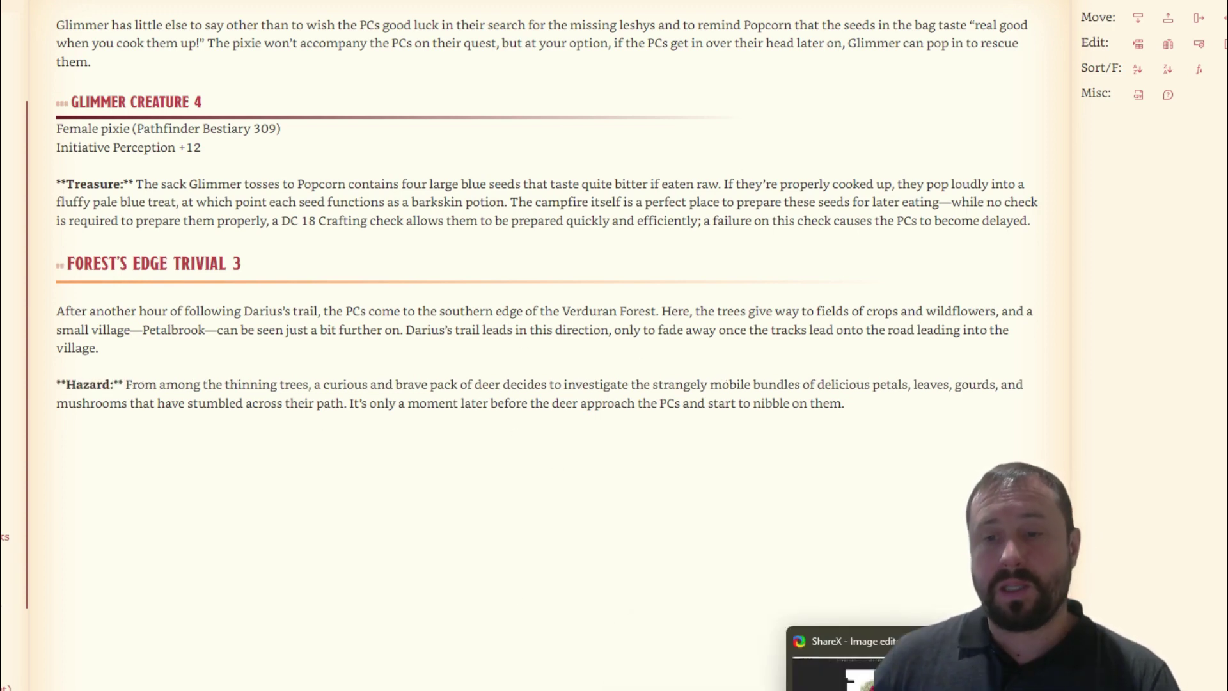
# Switch to the adventure PDF and copy the Reward paragraph below the Grazing Deer stat block on page 5
pyautogui.hotkey('alt', 'Tab')
pyautogui.hotkey('alt', 'Tab')
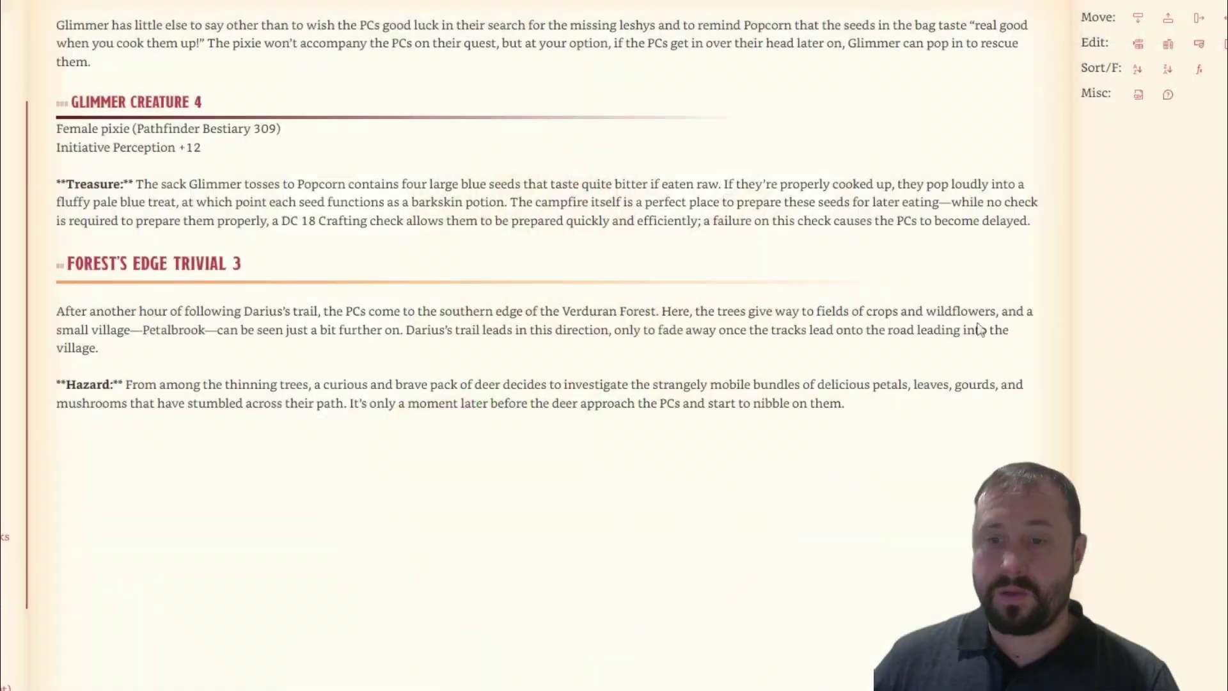
pyautogui.hotkey('alt', 'Tab')
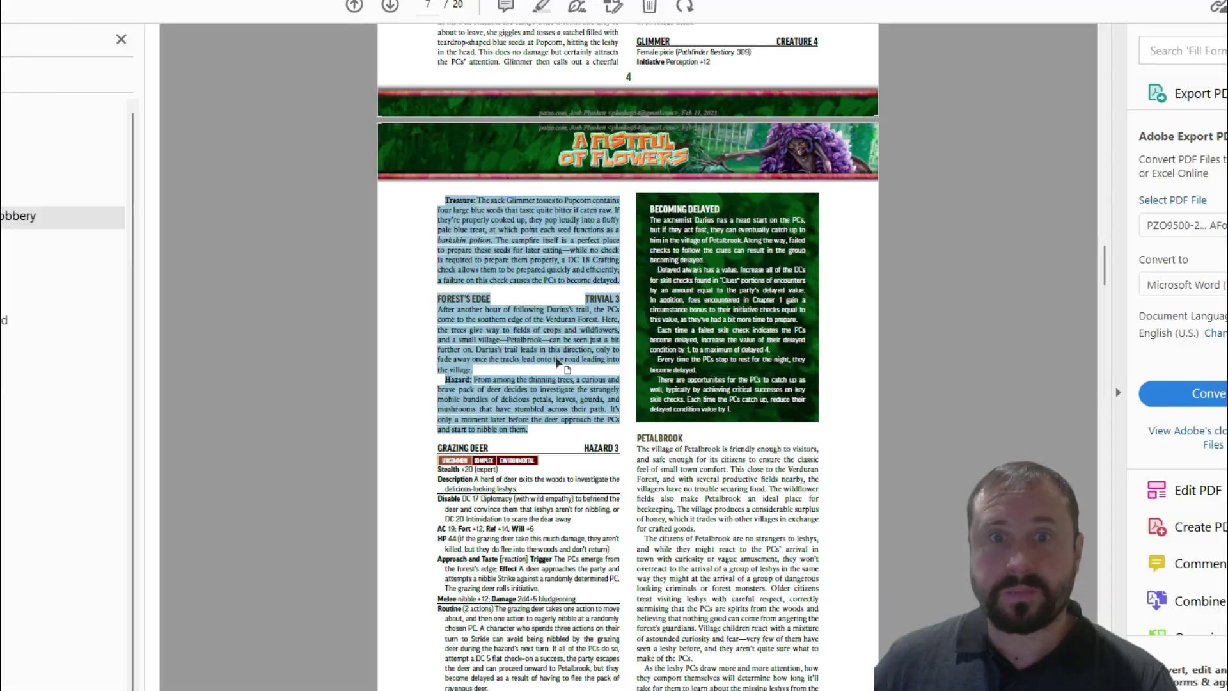
pyautogui.scroll(-3, 553, 571)
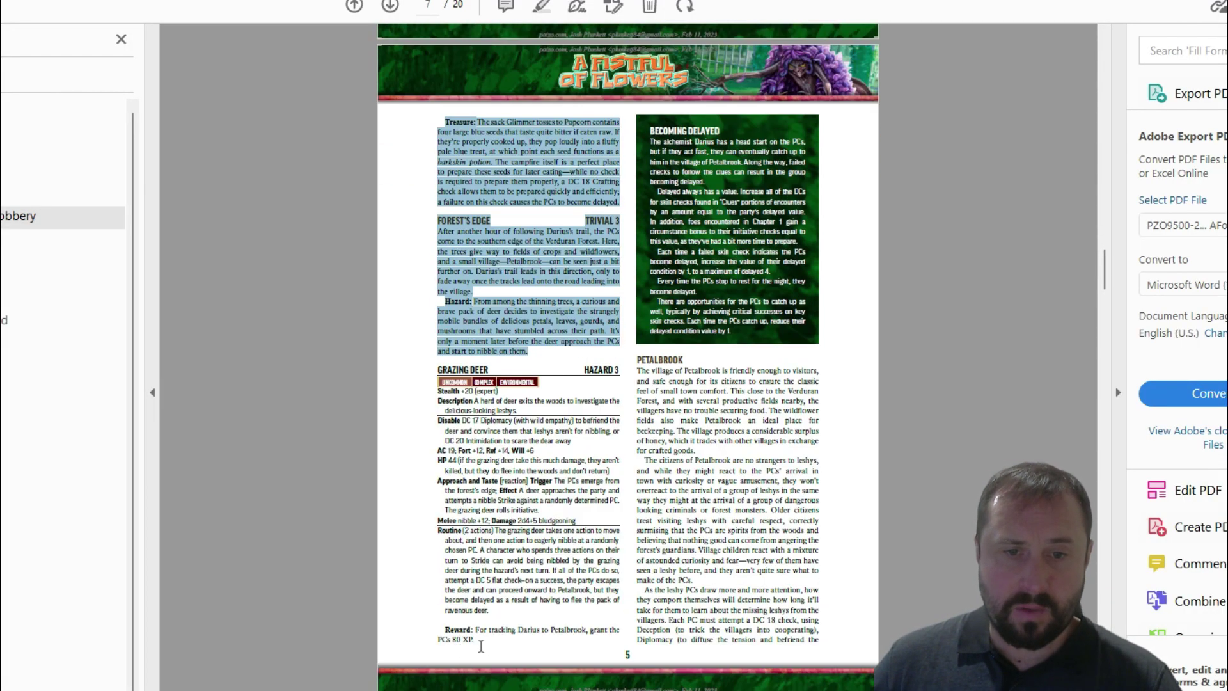
pyautogui.moveTo(481, 644); pyautogui.dragTo(444, 630)
pyautogui.hotkey('ctrl', 'c')
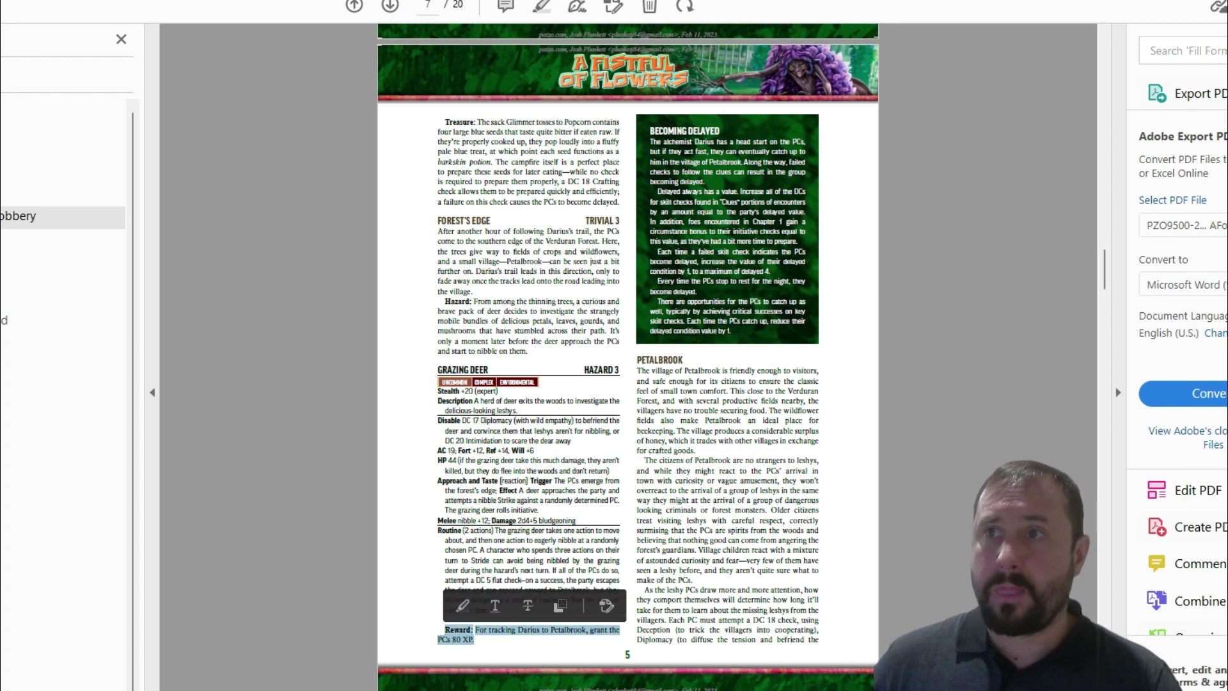
# Switch to Obsidian and add the highlighted placeholder ==ENTERR DEER STATBLOCK== as a new paragraph after the Hazard text
pyautogui.hotkey('alt', 'Tab')
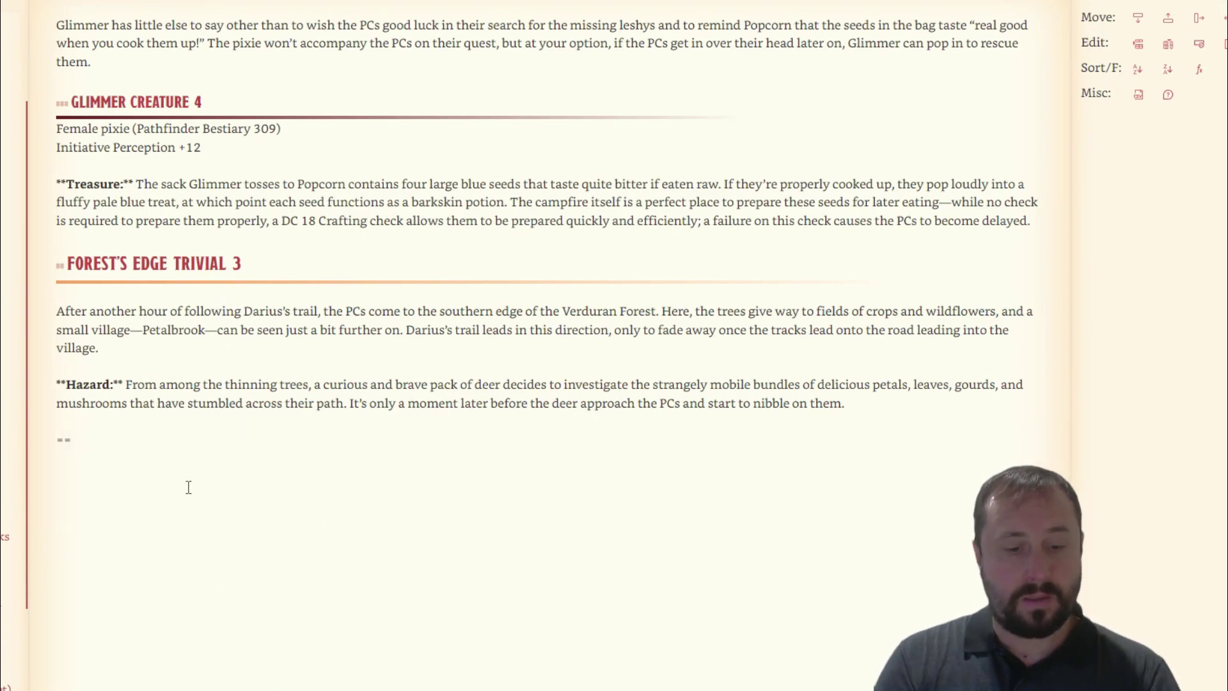
pyautogui.write('ENTERR DE')
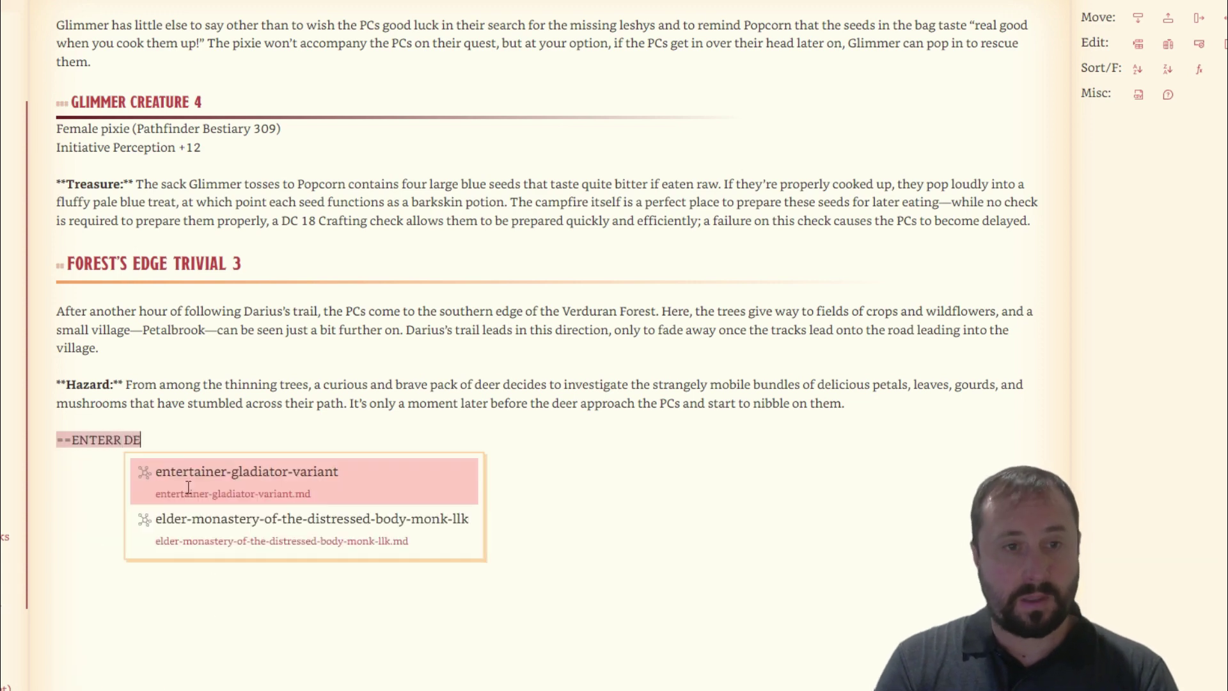
pyautogui.write('ER')
pyautogui.press('Escape')
pyautogui.write('STATBLOCK')
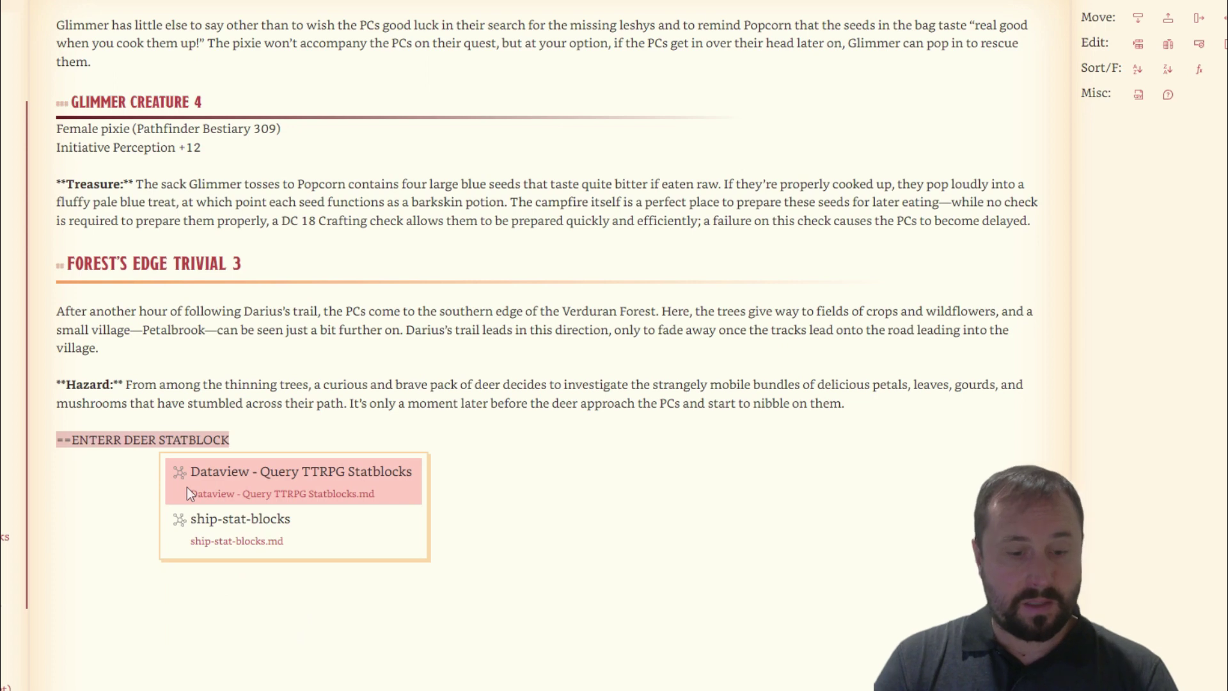
pyautogui.write('==')
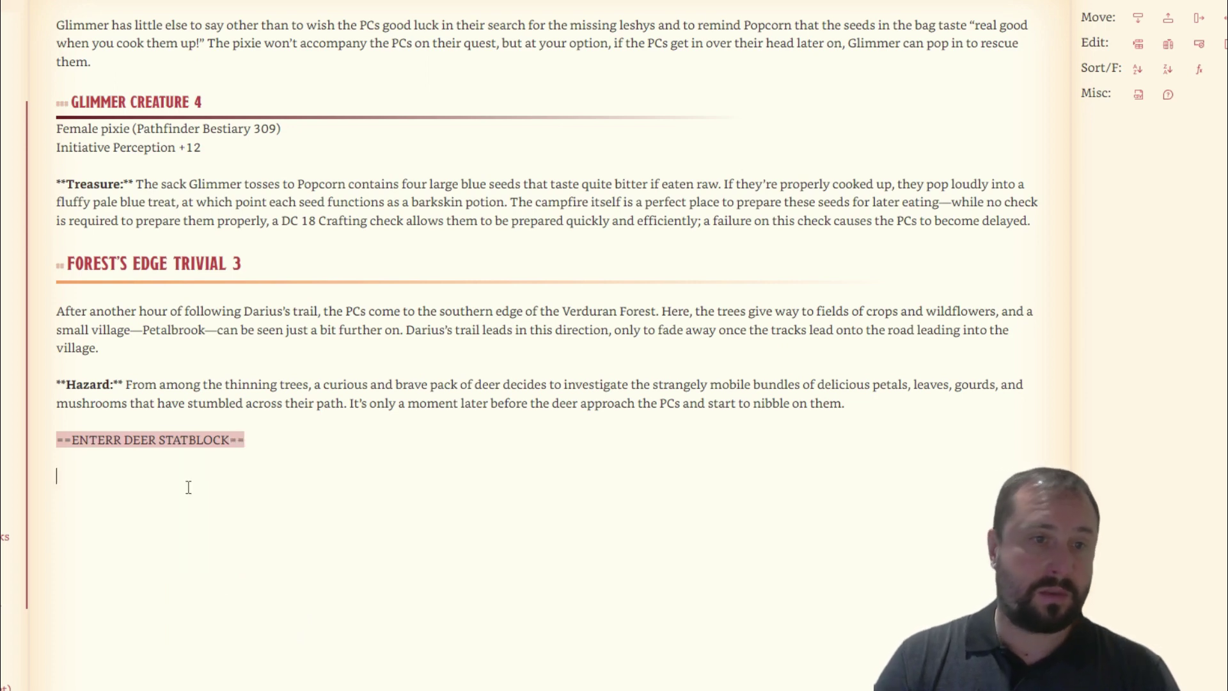
# Paste the copied Reward text below the deer stat block placeholder and check the section in reading view
pyautogui.hotkey('ctrl', 'v')
pyautogui.click(382, 469)
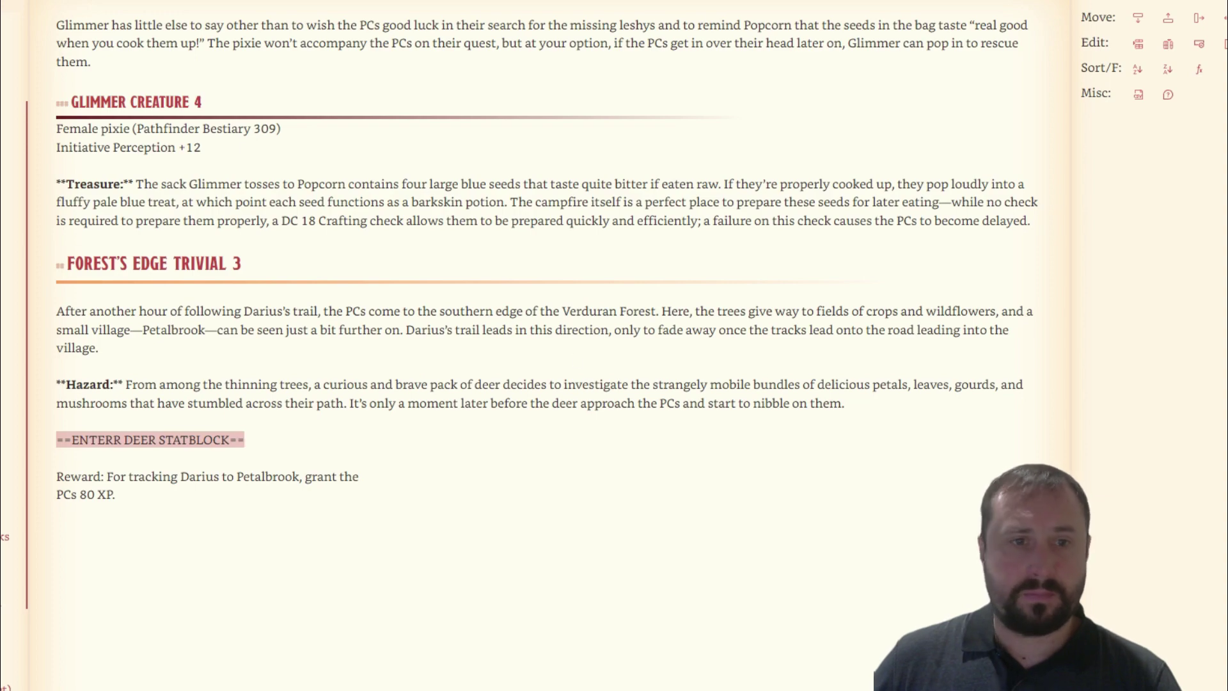
pyautogui.hotkey('ctrl', 'e')
pyautogui.scroll(-10, 46, 269)
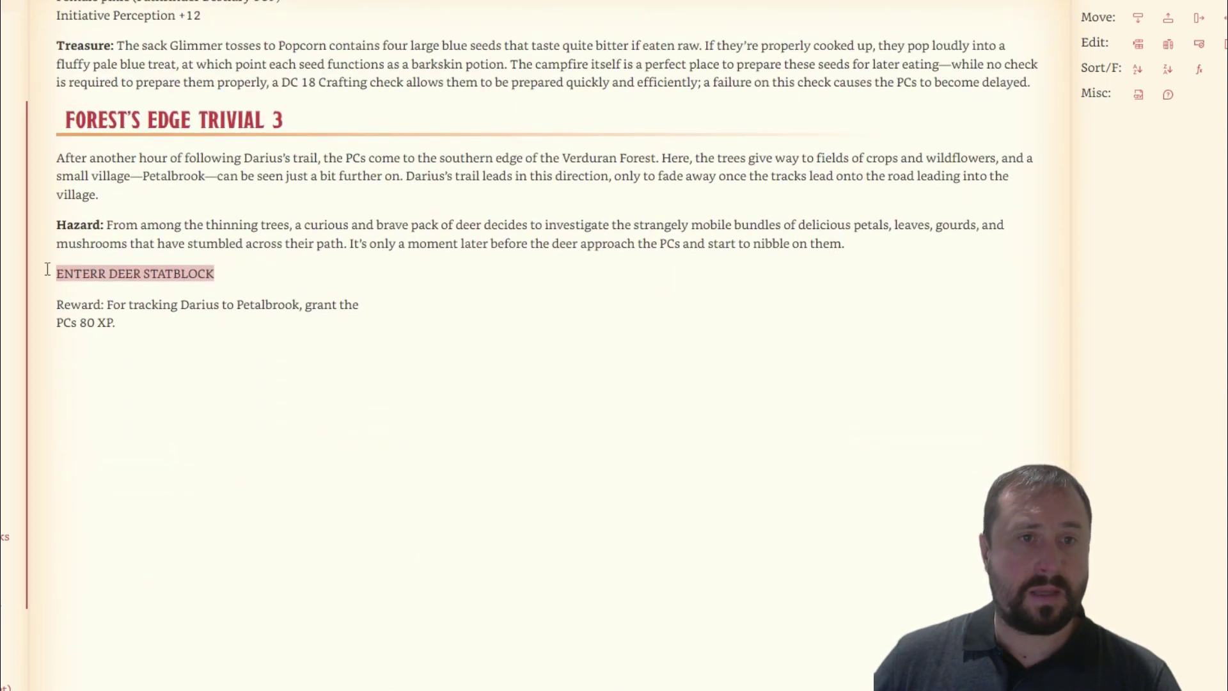
pyautogui.hotkey('ctrl', 'e')
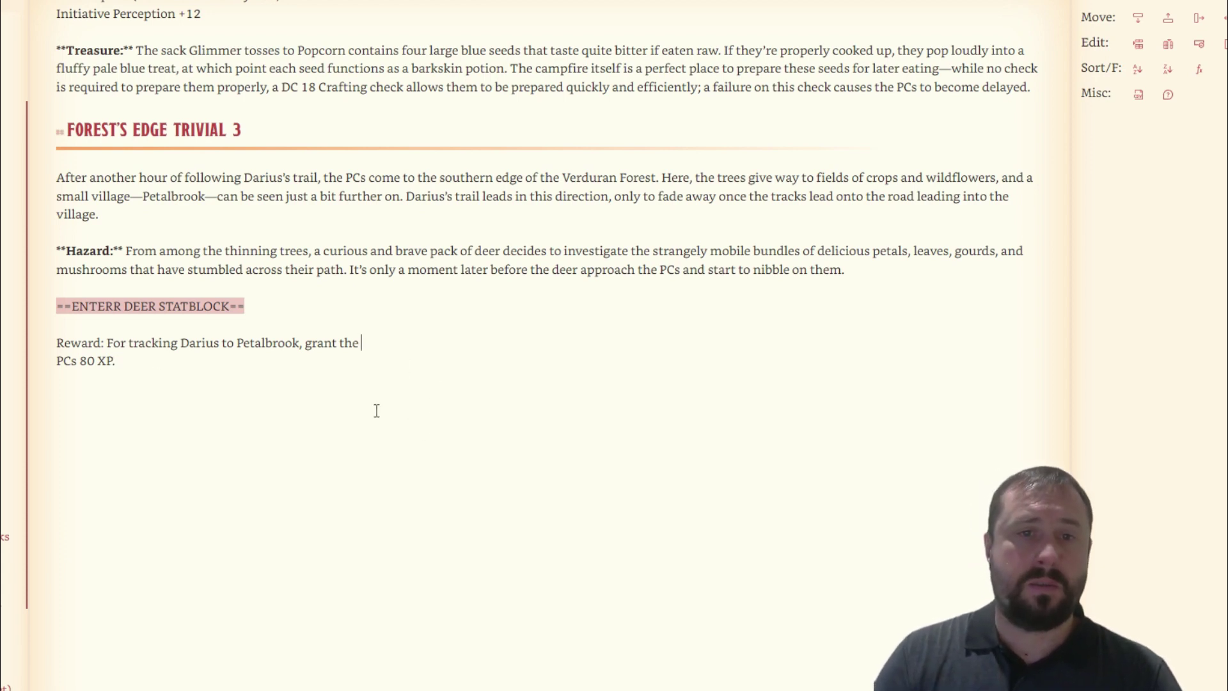
# Join the two Reward lines into one and bold the Reward: label
pyautogui.press('Delete')
pyautogui.press('Home')
pyautogui.hotkey('shift', 'ctrl', 'Right')
pyautogui.hotkey('shift', 'ctrl', 'Right')
pyautogui.hotkey('ctrl', 'b')
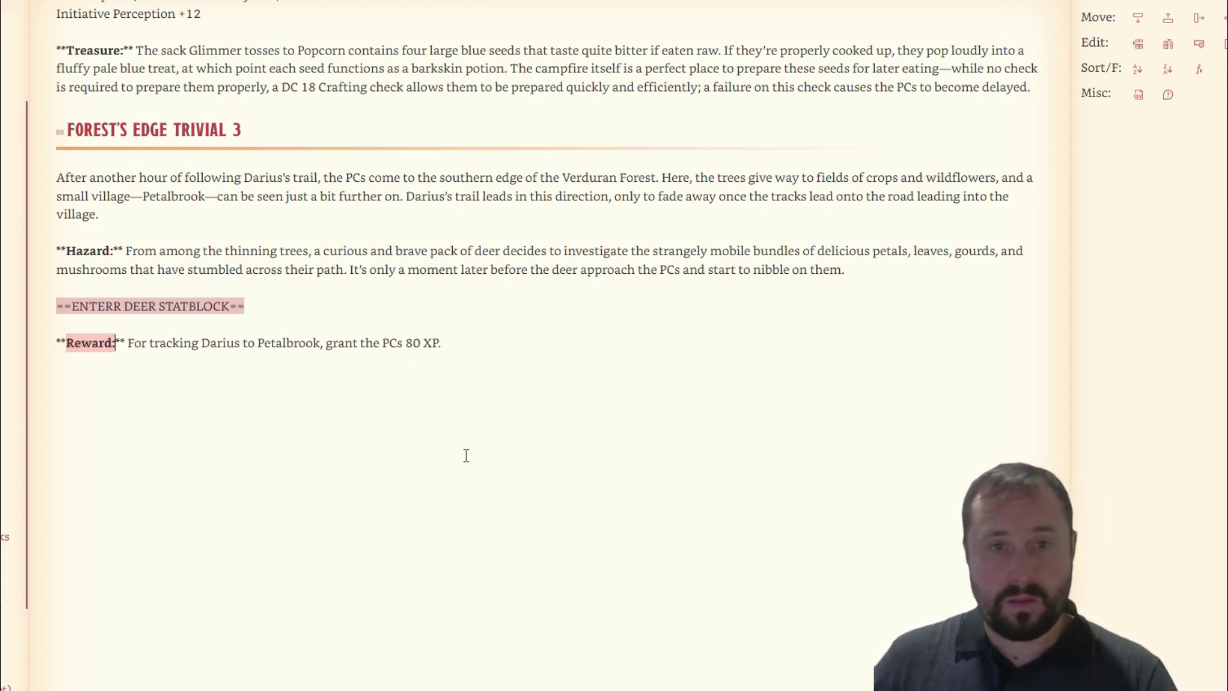
pyautogui.press('End')
# Switch to the adventure PDF and copy the full Becoming Delayed sidebar on page 5
pyautogui.moveTo(825, 688)
pyautogui.click(732, 668)
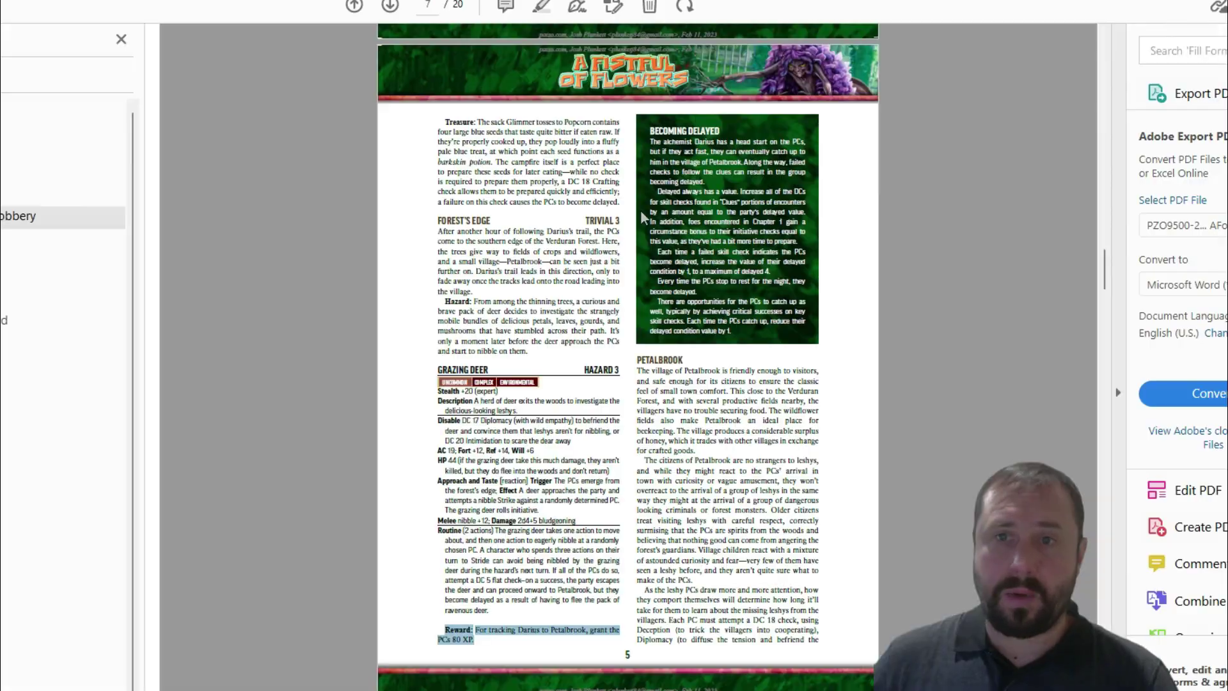
pyautogui.moveTo(520, 153); pyautogui.dragTo(750, 521)
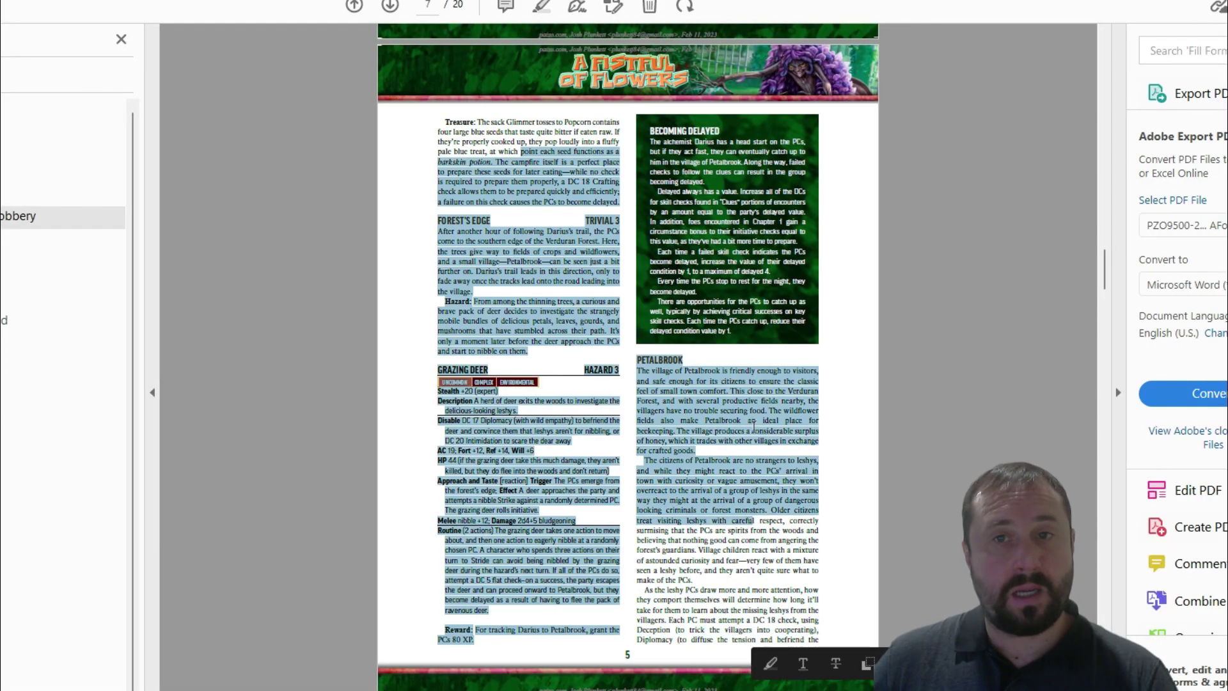
pyautogui.moveTo(649, 130); pyautogui.dragTo(737, 339)
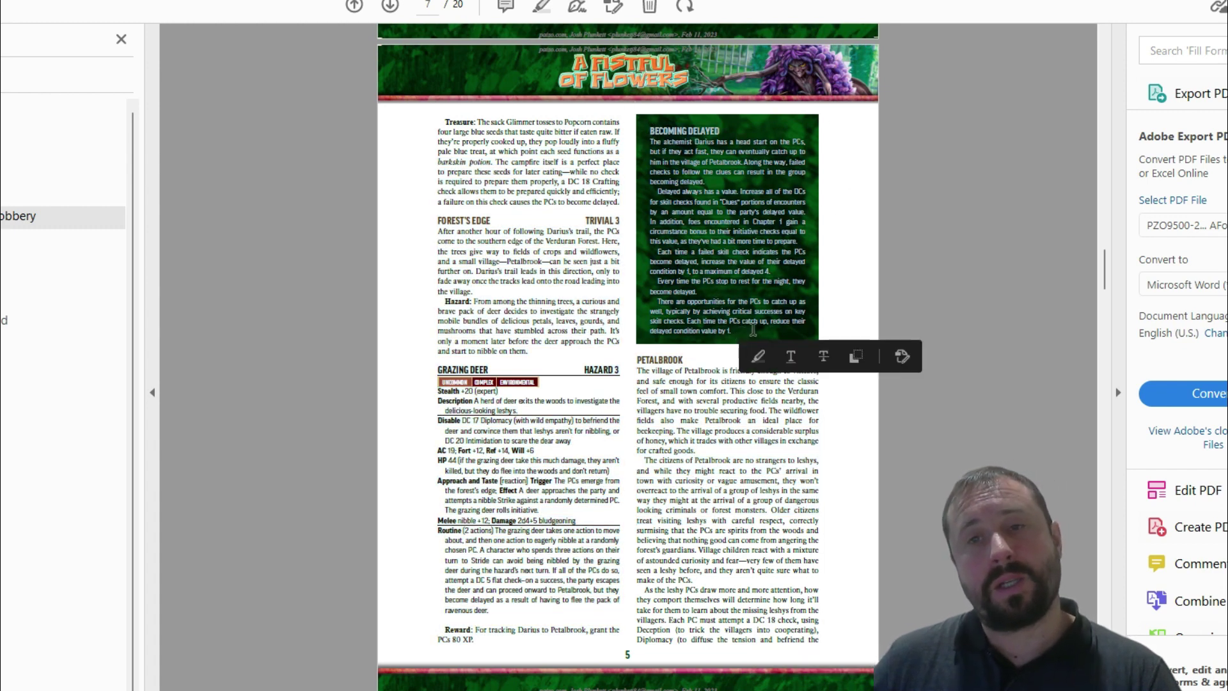
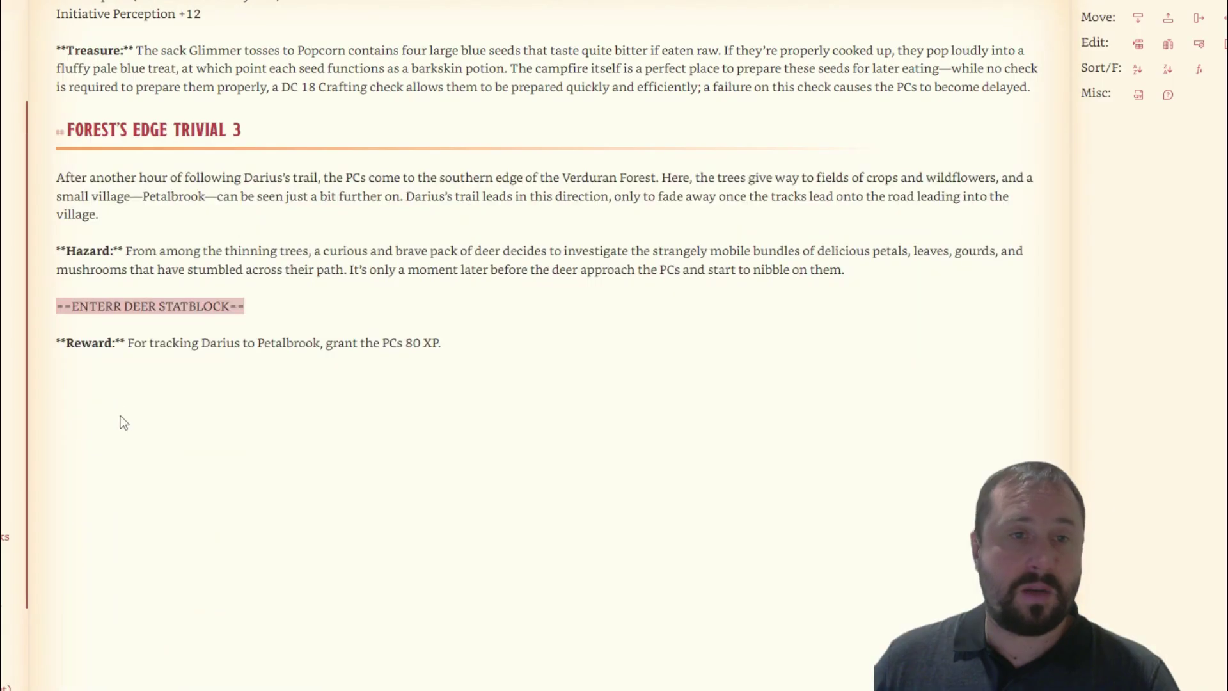
# Paste the Becoming Delayed text below the Reward line in the Obsidian note and separate its title and paragraphs with blank lines
pyautogui.write('BECOMING DELAYED The alchemist Darius has a head start on the PCs, but if they act fast, they can eventually catch up to him in the village of Petalbrook. Along the way, failed checks to follow the clues can result in the group becoming delayed. Delayed always has a value. Increase all of the DCs for skill checks found in "Clues" portions of encounters by an amount equal to the party’s delayed value. In addition, foes encountered in Chapter 1 gain a circumstance bonus to their initiative checks equal to this value, as they’ve had a bit more time to prepare. Each time a failed skill check indicates the PCs become delayed, increase the value of their delayed condition by 1, to a maximum of delayed 4. Every time the PCs stop to rest for the night, they become delayed. There are opportunities for the PCs to catch up as well, typically by achieving critical successes on key skill checks. Each time the PCs catch up, reduce their delayed condition value by 1.')
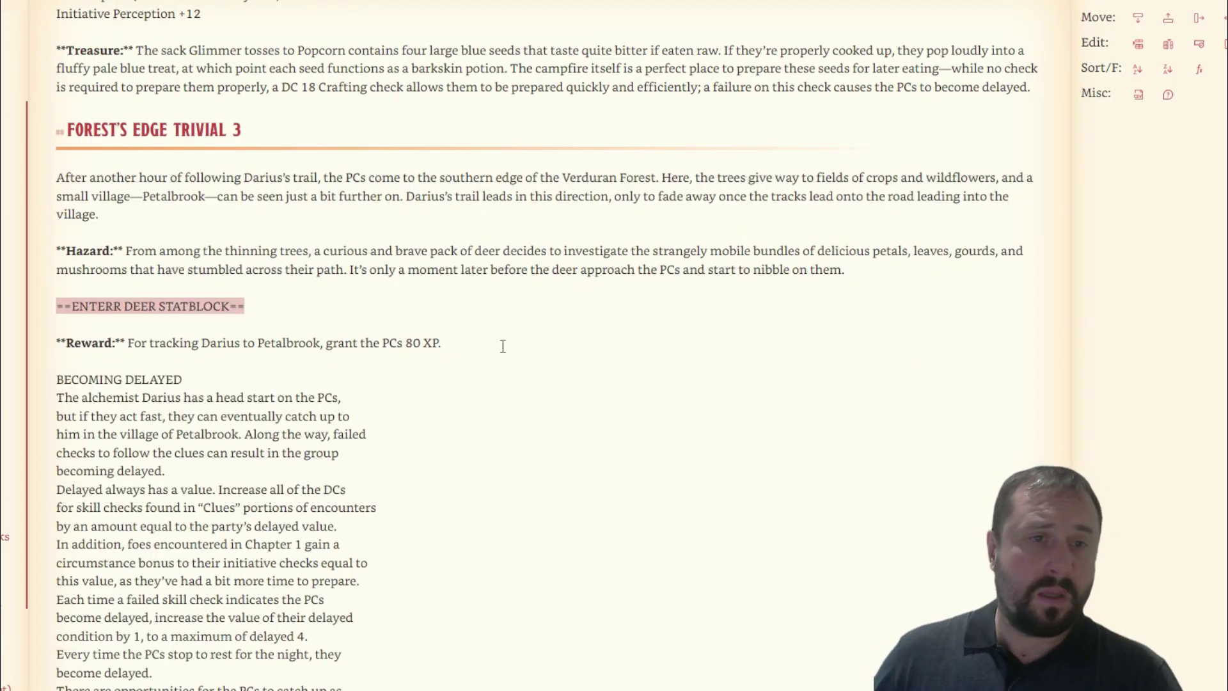
pyautogui.scroll(-4, 147, 124)
pyautogui.press('Return')
pyautogui.click(187, 246)
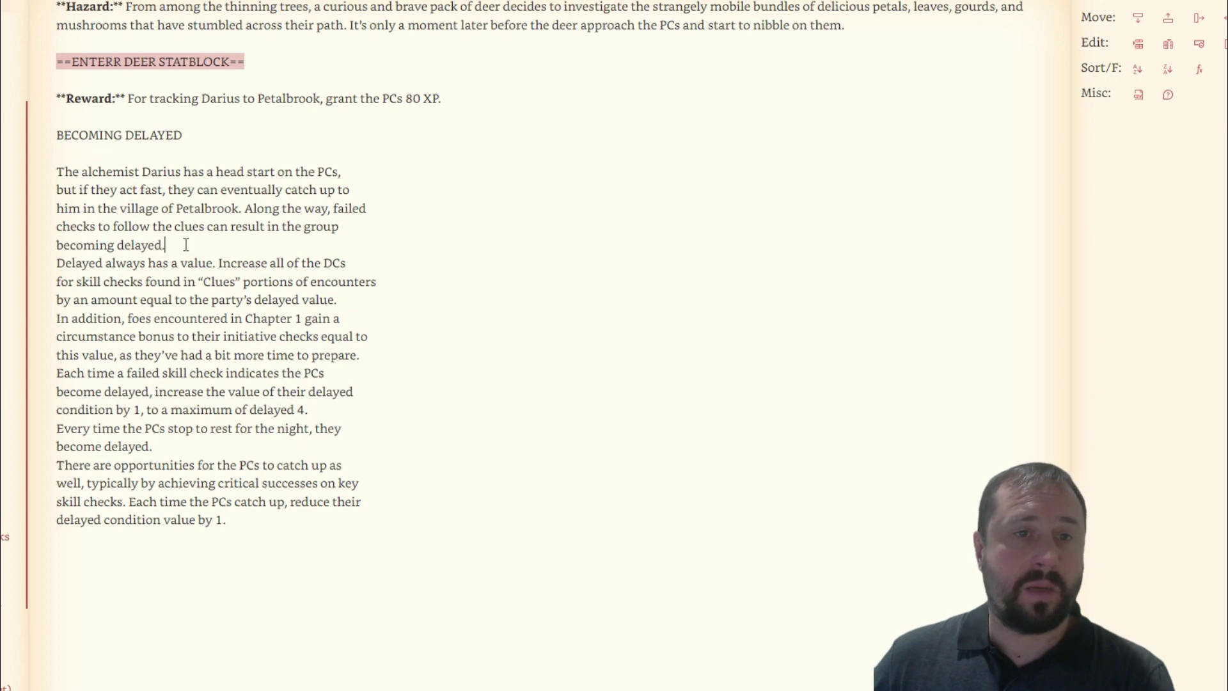
pyautogui.press('Return')
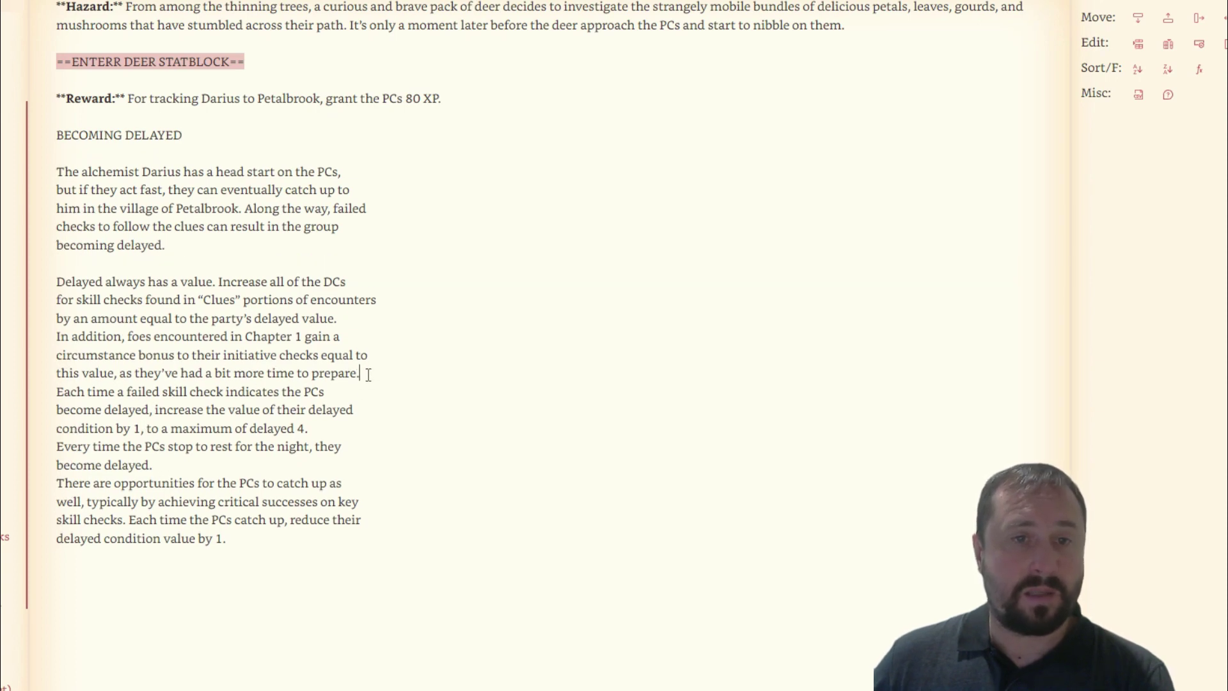
pyautogui.press('Return')
pyautogui.press('Return')
pyautogui.press('BackSpace')
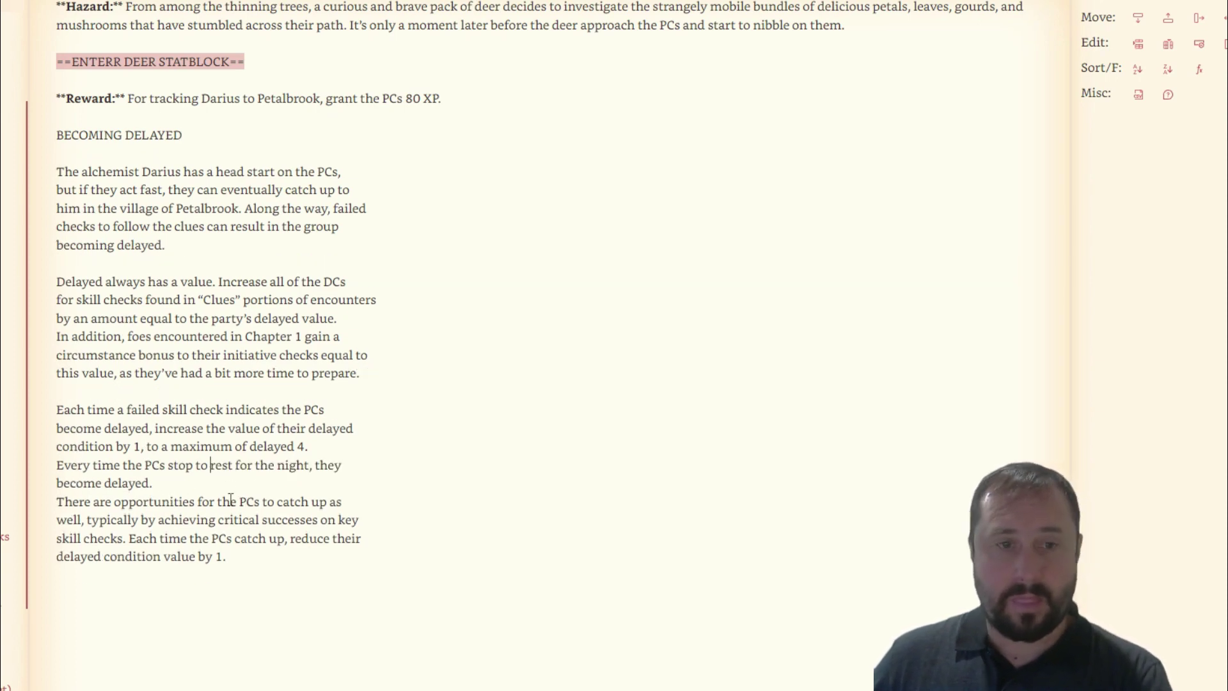
pyautogui.click(237, 485)
pyautogui.press('Return')
# Join the broken lines within each Becoming Delayed paragraph and make BECOMING DELAYED a level-four heading
pyautogui.moveTo(227, 575); pyautogui.dragTo(16, 141)
pyautogui.hotkey('ctrl', 'j')
pyautogui.click(208, 132)
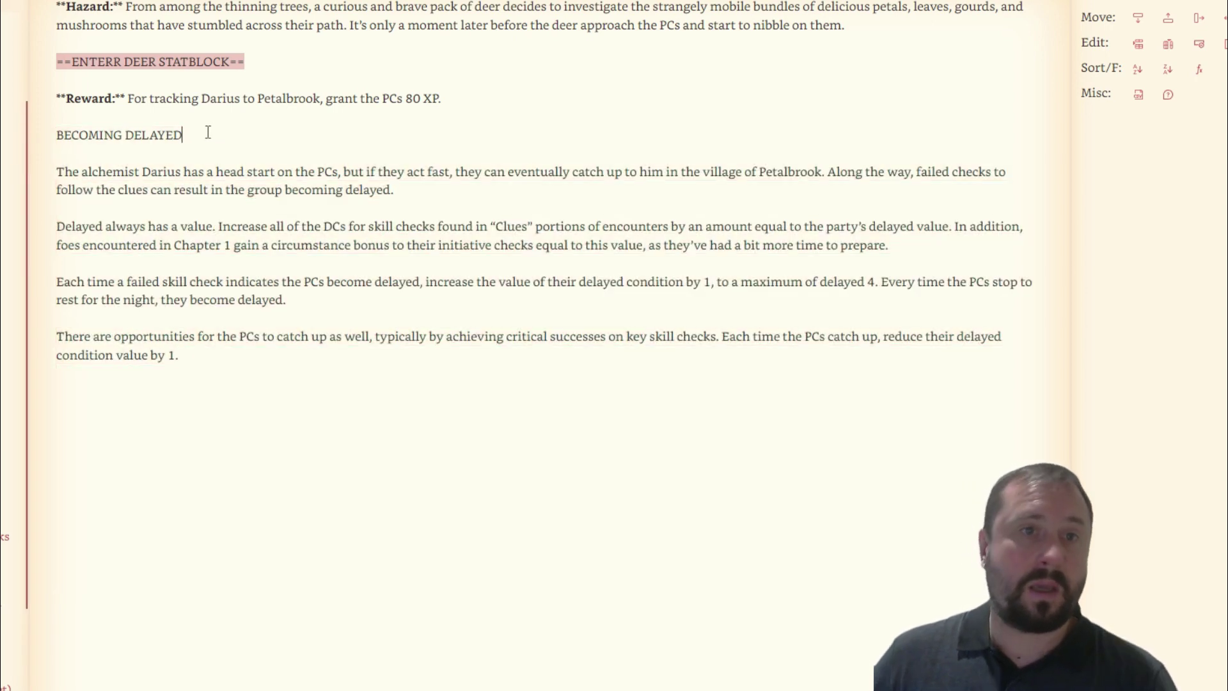
pyautogui.press('Home')
pyautogui.write('####')
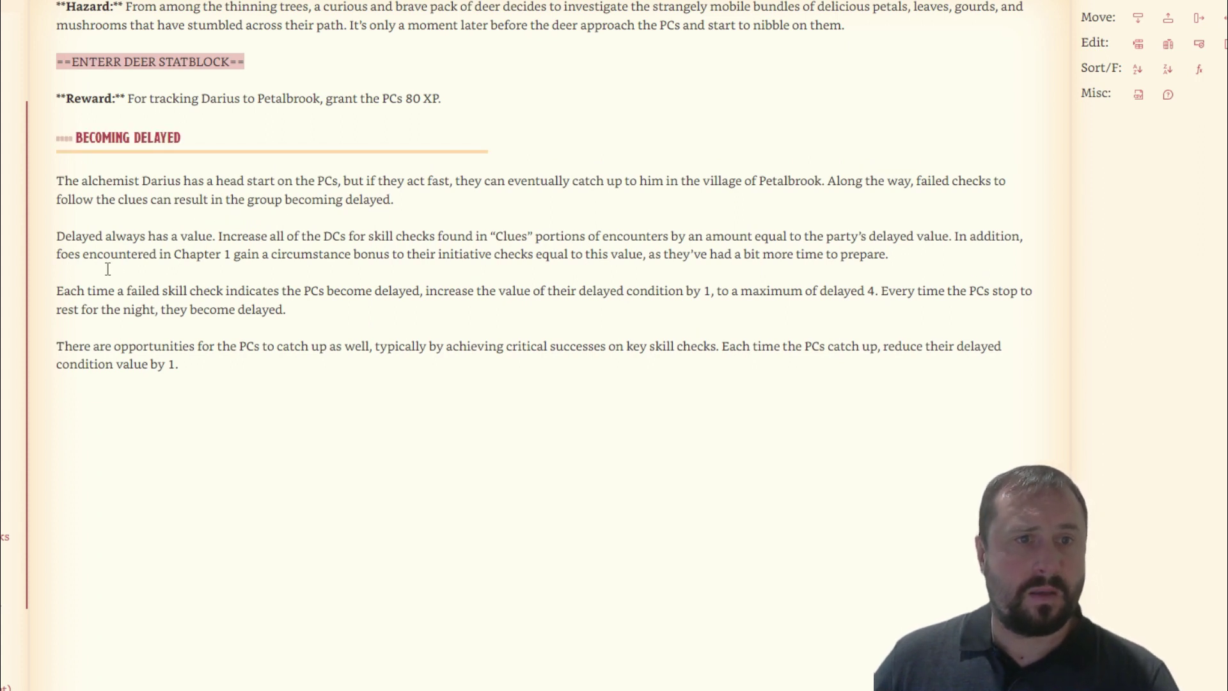
# Copy the Petalbrook section from page 5 of the adventure PDF and paste it at the end of the Obsidian note
pyautogui.click(719, 664)
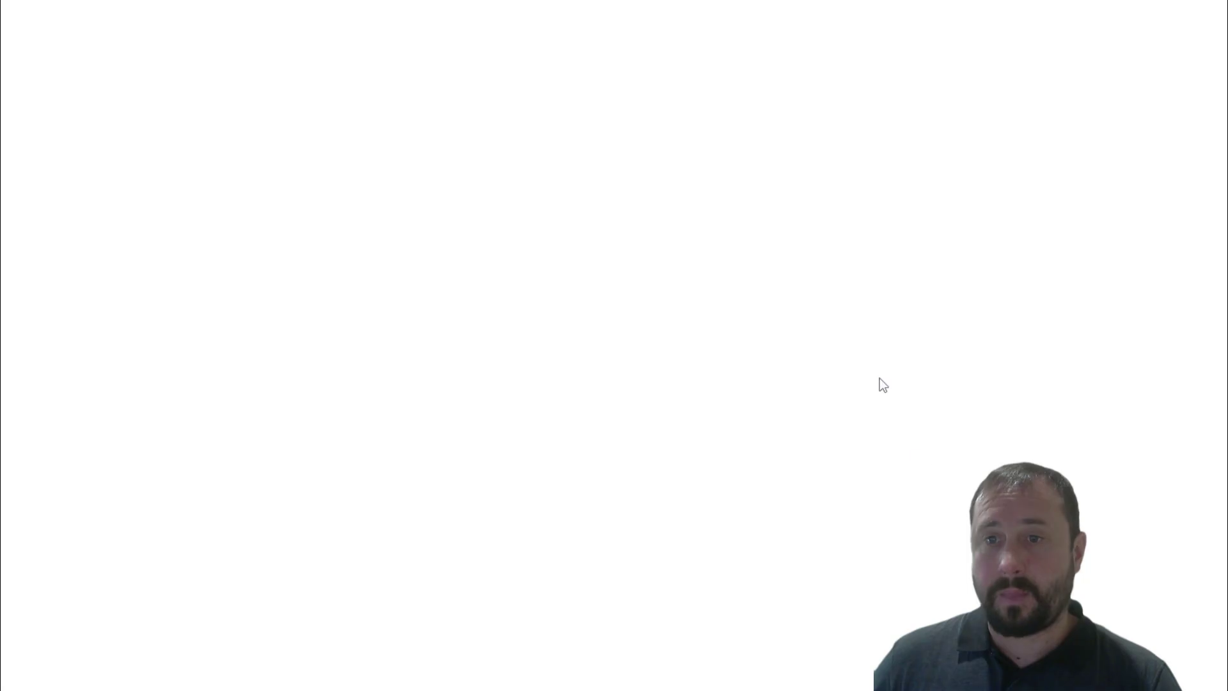
pyautogui.moveTo(822, 574); pyautogui.dragTo(638, 285)
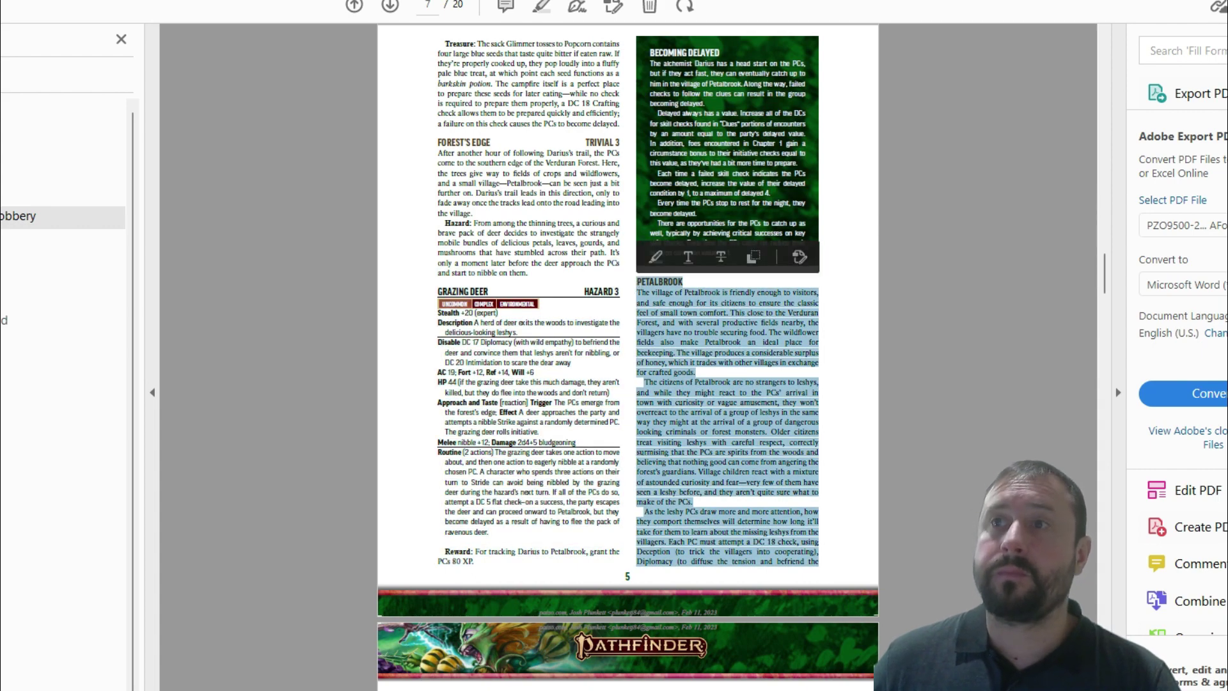
pyautogui.hotkey('alt', 'Tab')
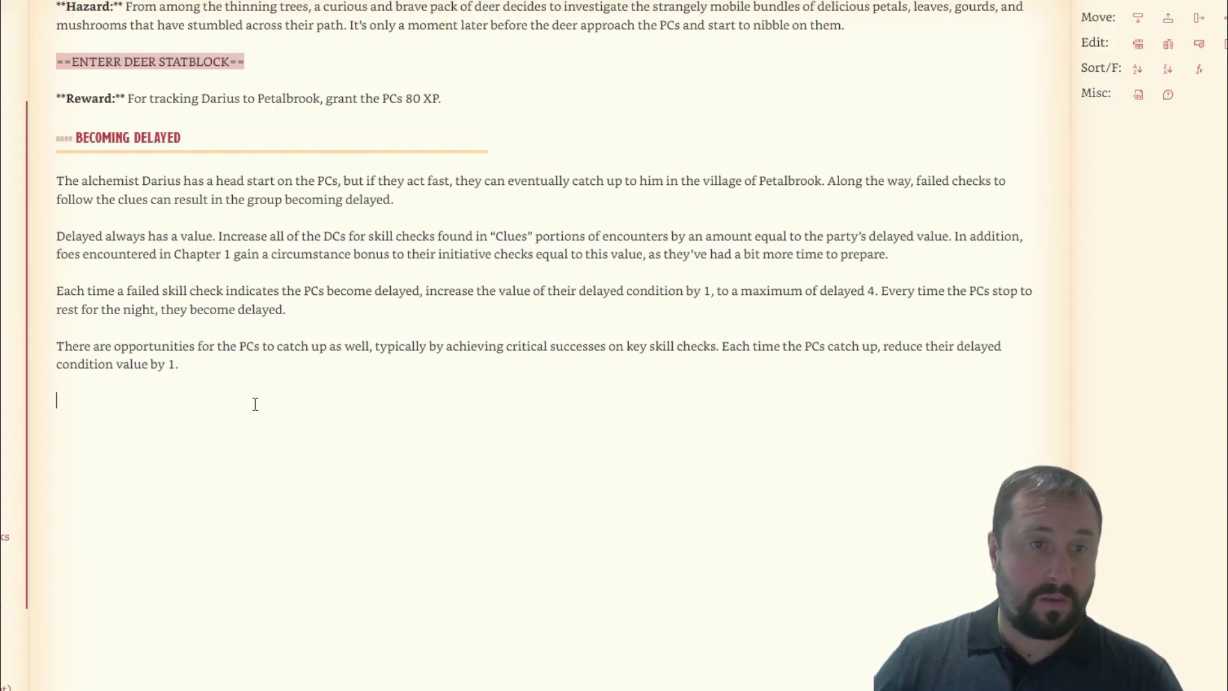
pyautogui.hotkey('ctrl', 'v')
# Make PETALBROOK a level-two heading and separate the section's three paragraphs with blank lines
pyautogui.moveTo(113, 213); pyautogui.dragTo(172, 229)
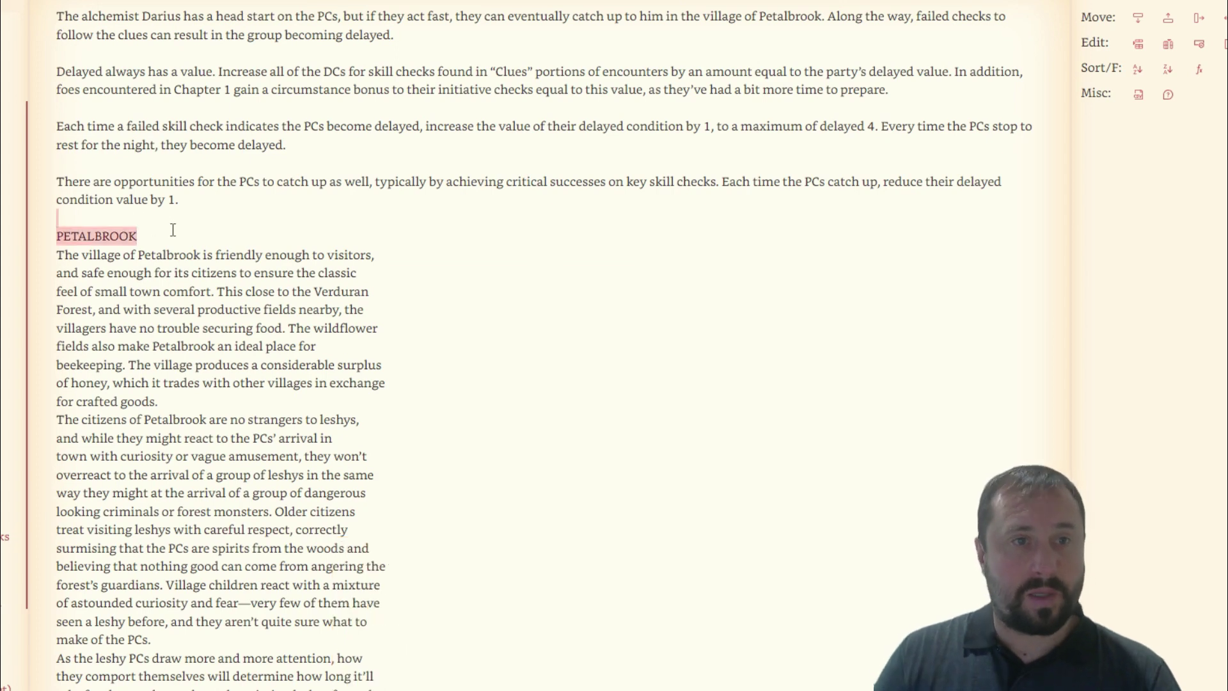
pyautogui.click(173, 228)
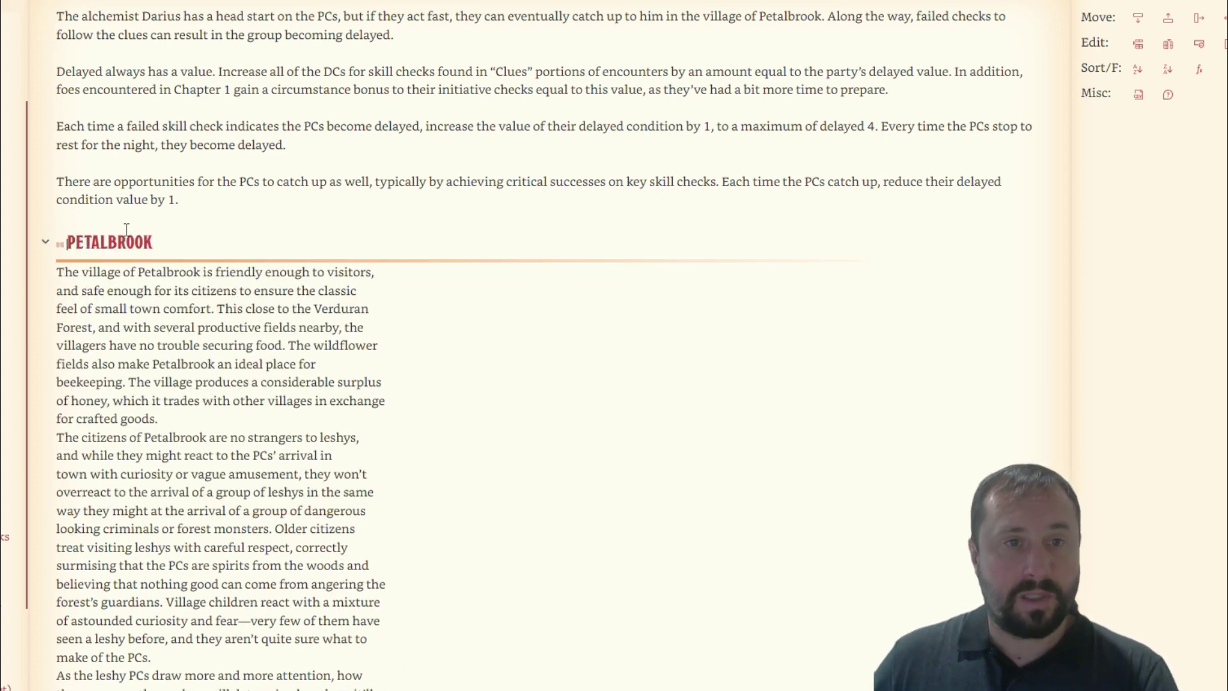
pyautogui.click(185, 416)
pyautogui.press('Return')
pyautogui.scroll(-4, 291, 407)
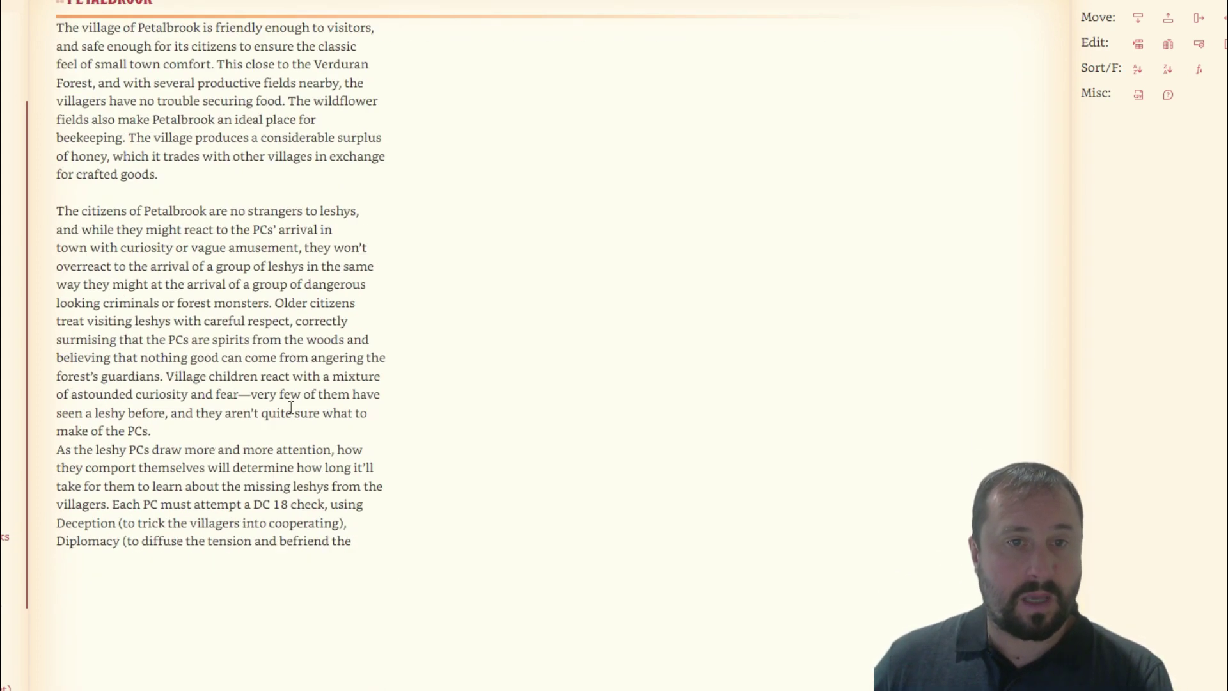
pyautogui.click(257, 429)
pyautogui.press('Return')
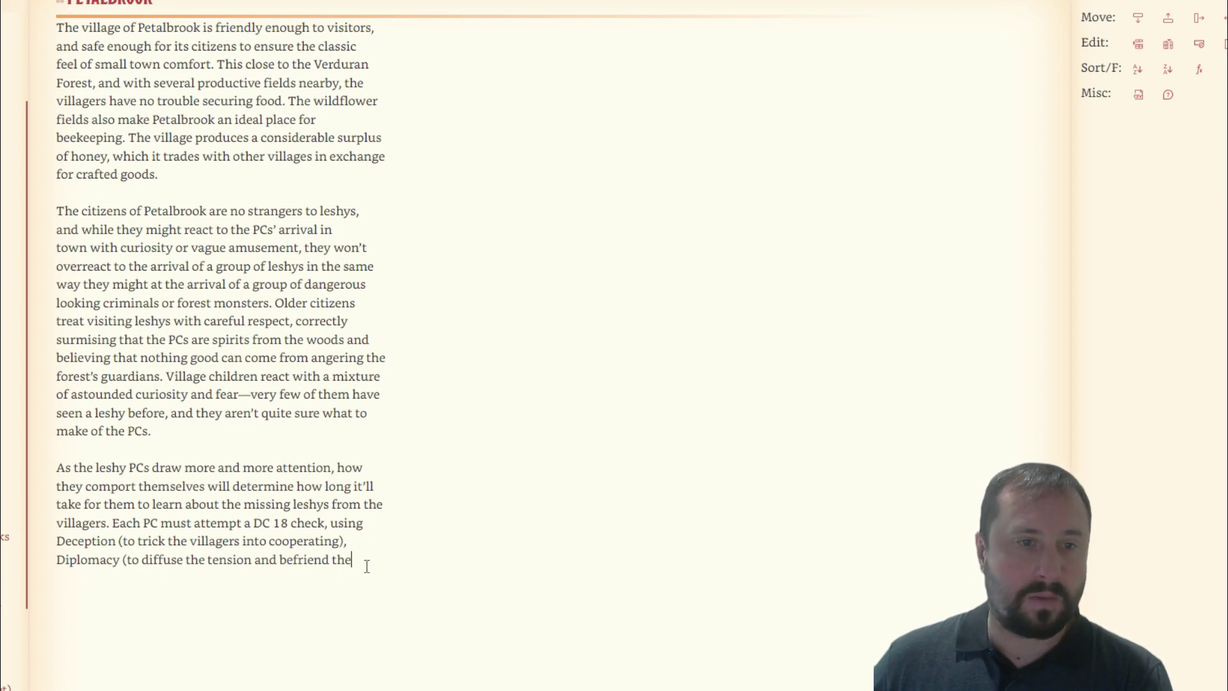
# Insert a blank line below the Petalbrook heading and join the broken lines within each paragraph of the section
pyautogui.moveTo(366, 566); pyautogui.dragTo(66, 146)
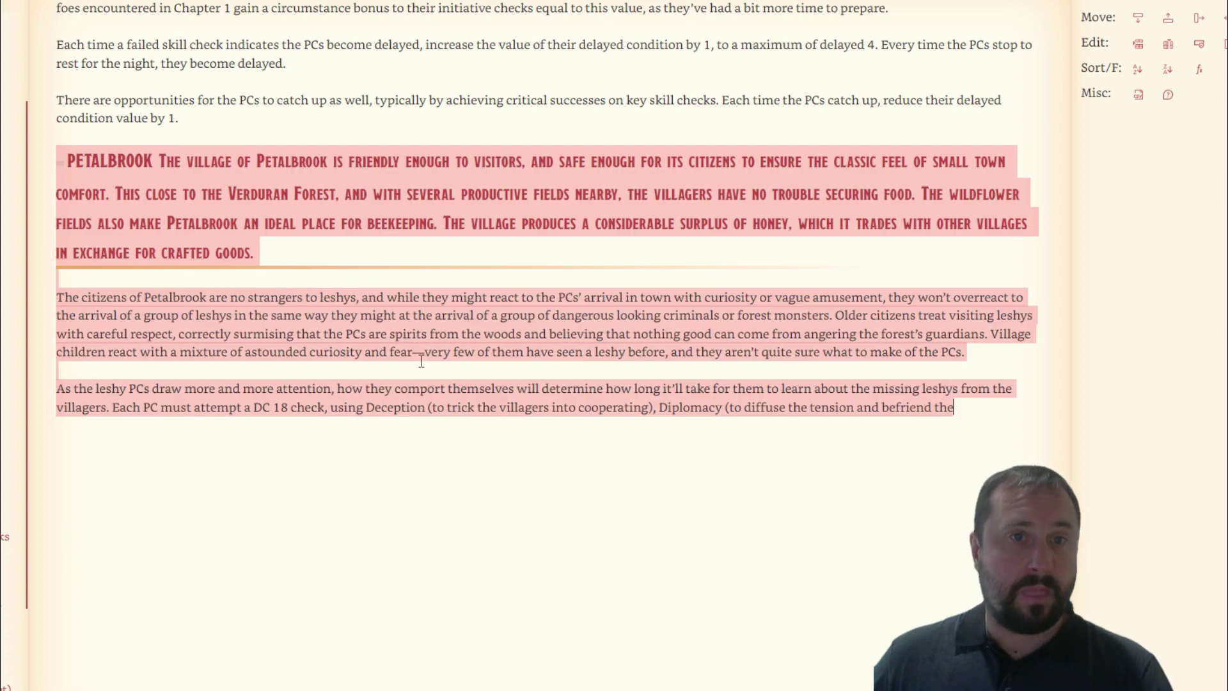
pyautogui.hotkey('ctrl', 'z')
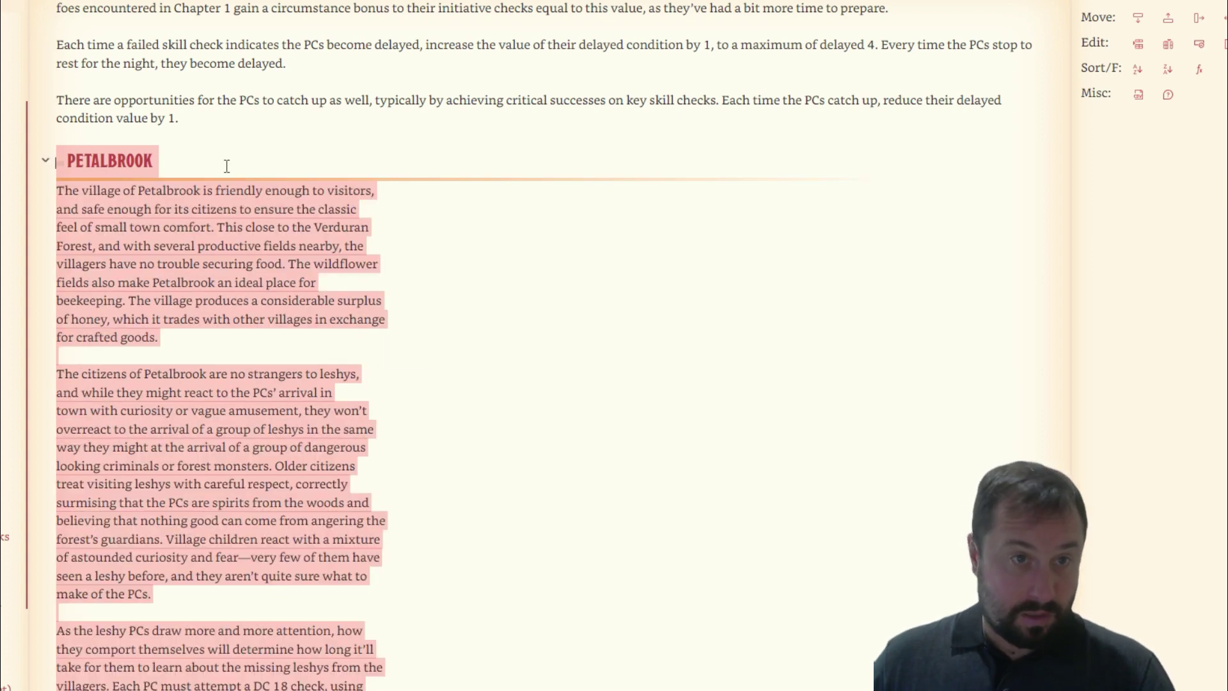
pyautogui.click(176, 174)
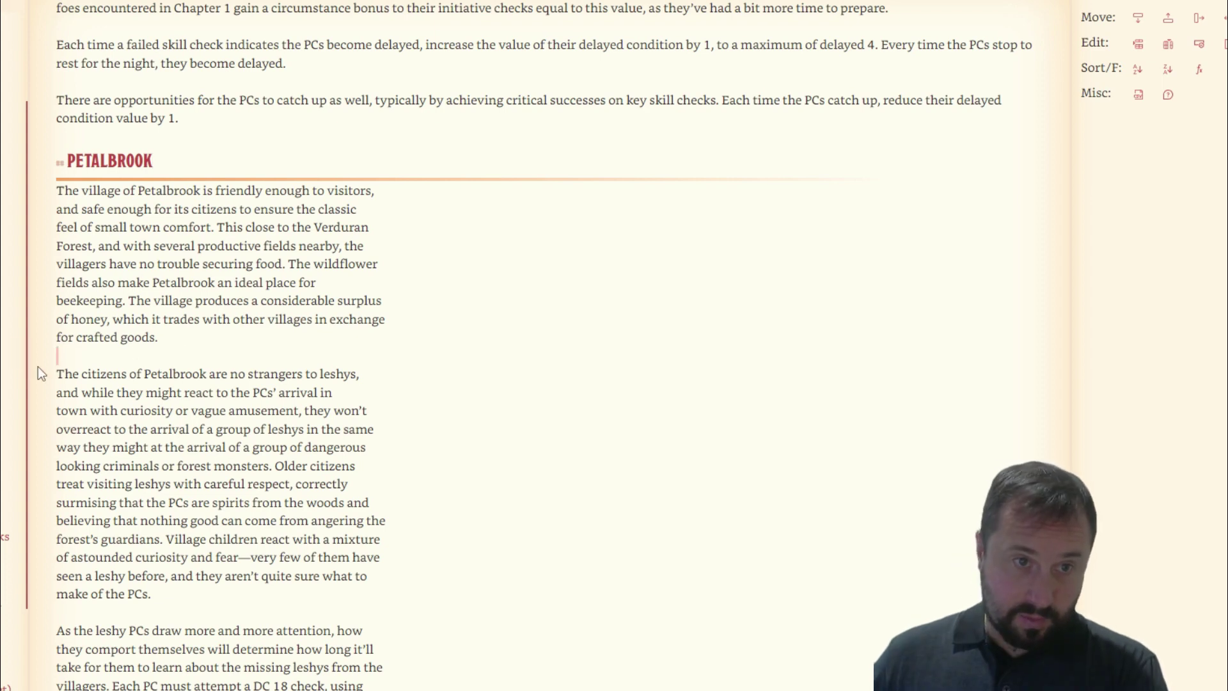
pyautogui.press('Return')
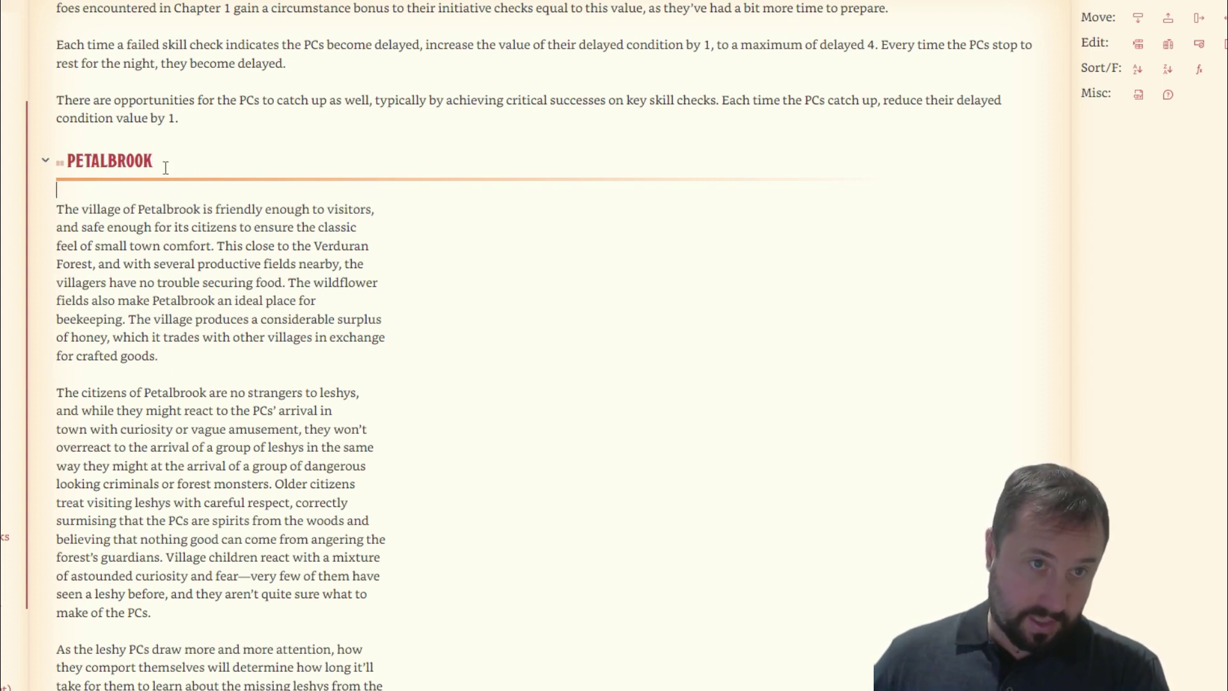
pyautogui.scroll(-4, 411, 530)
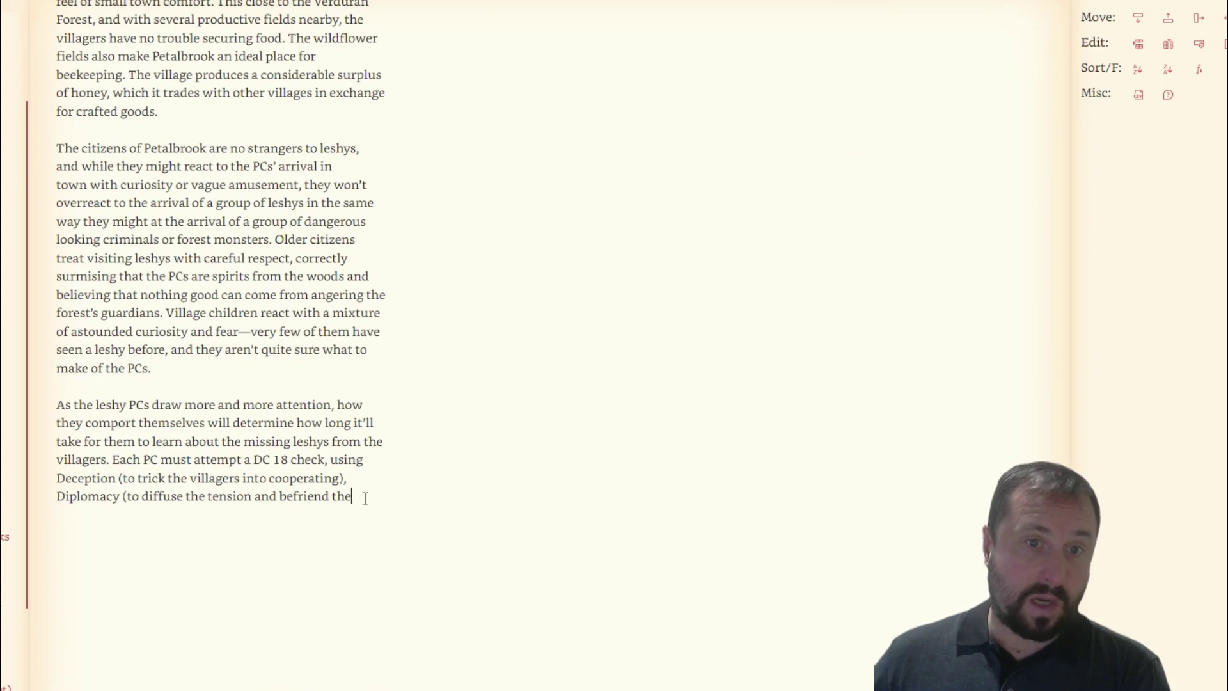
pyautogui.moveTo(364, 498); pyautogui.dragTo(60, 305)
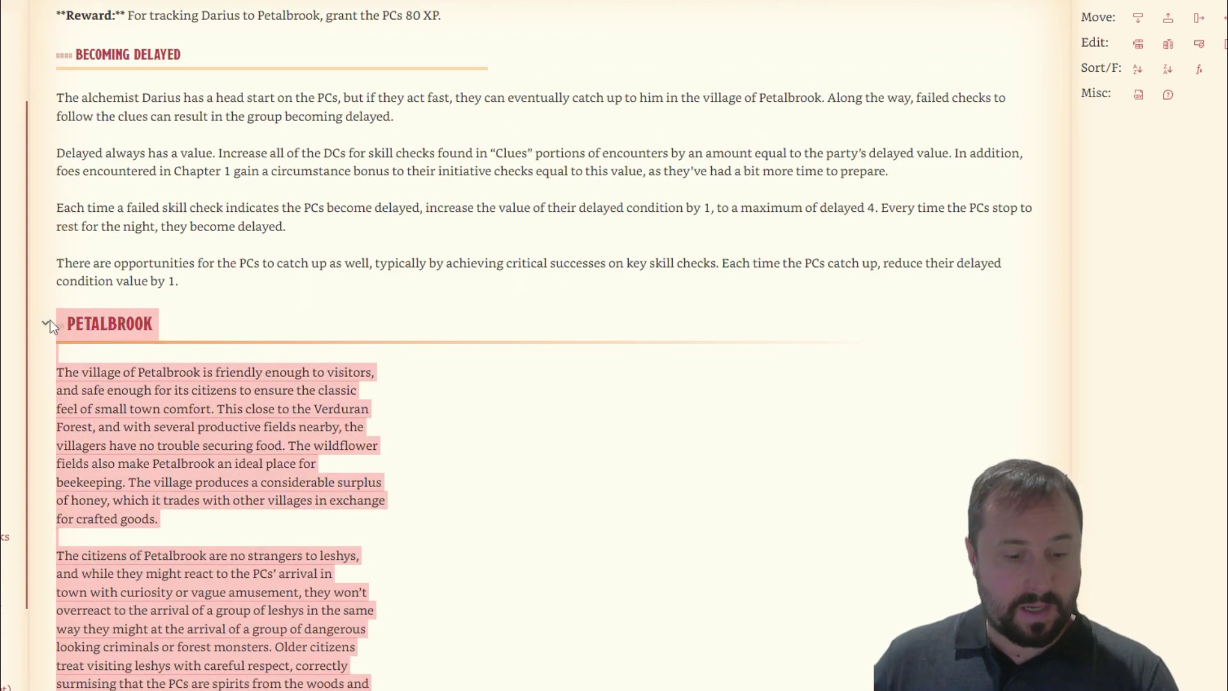
pyautogui.click(463, 447)
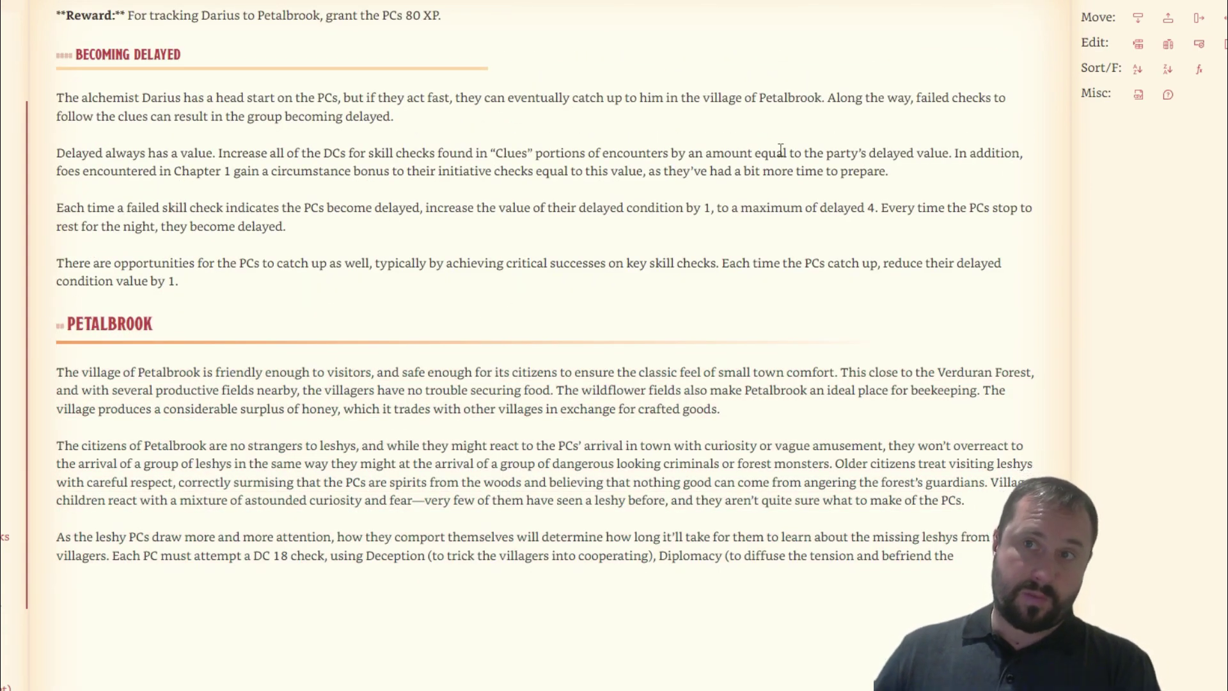
# Add extra blank lines below the Petalbrook heading and compare the section's spacing in reading view
pyautogui.hotkey('ctrl', 'e')
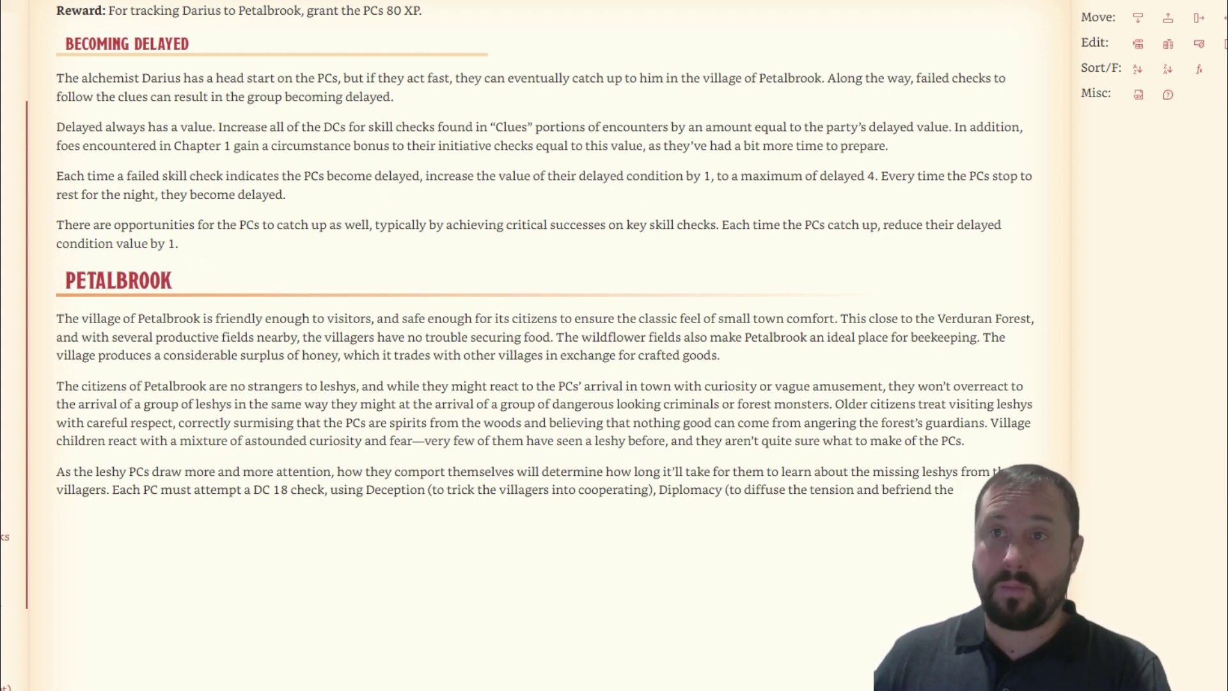
pyautogui.hotkey('ctrl', 'e')
pyautogui.press('Return')
pyautogui.press('Return')
pyautogui.press('Return')
pyautogui.press('Return')
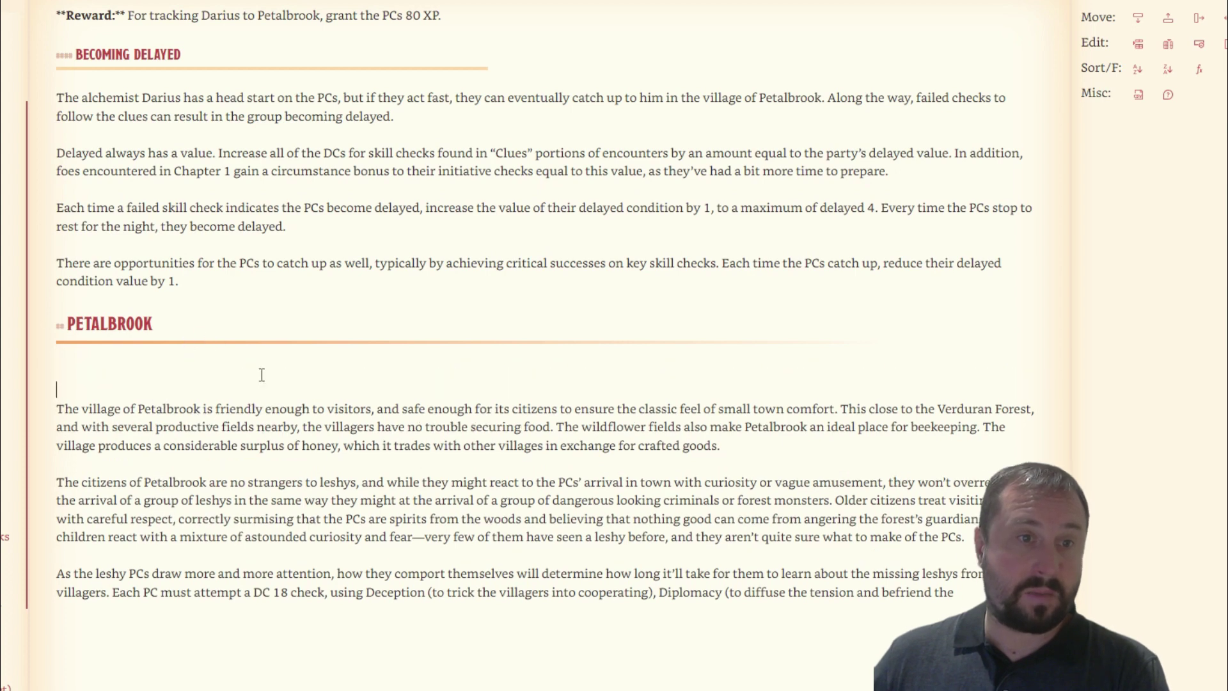
pyautogui.hotkey('ctrl', 'e')
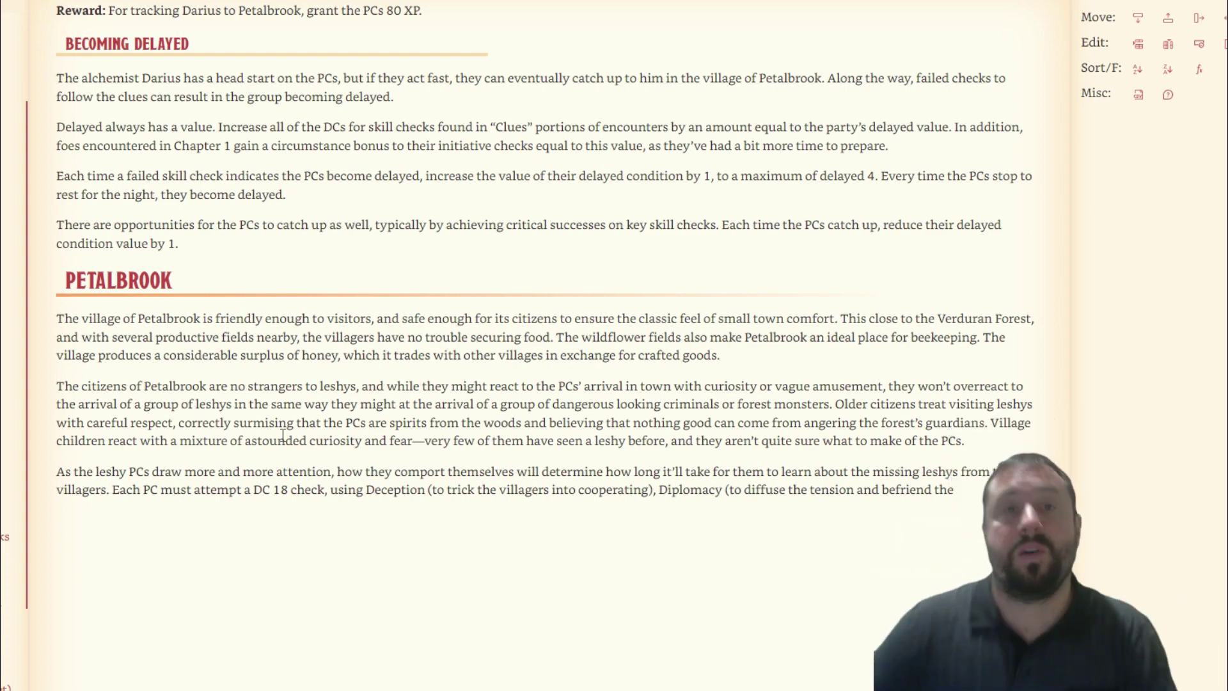
# Switch to the adventure PDF and look through pages 6 to 8, from the Petalbrook clues to the Darius stat block
pyautogui.press('super+d')
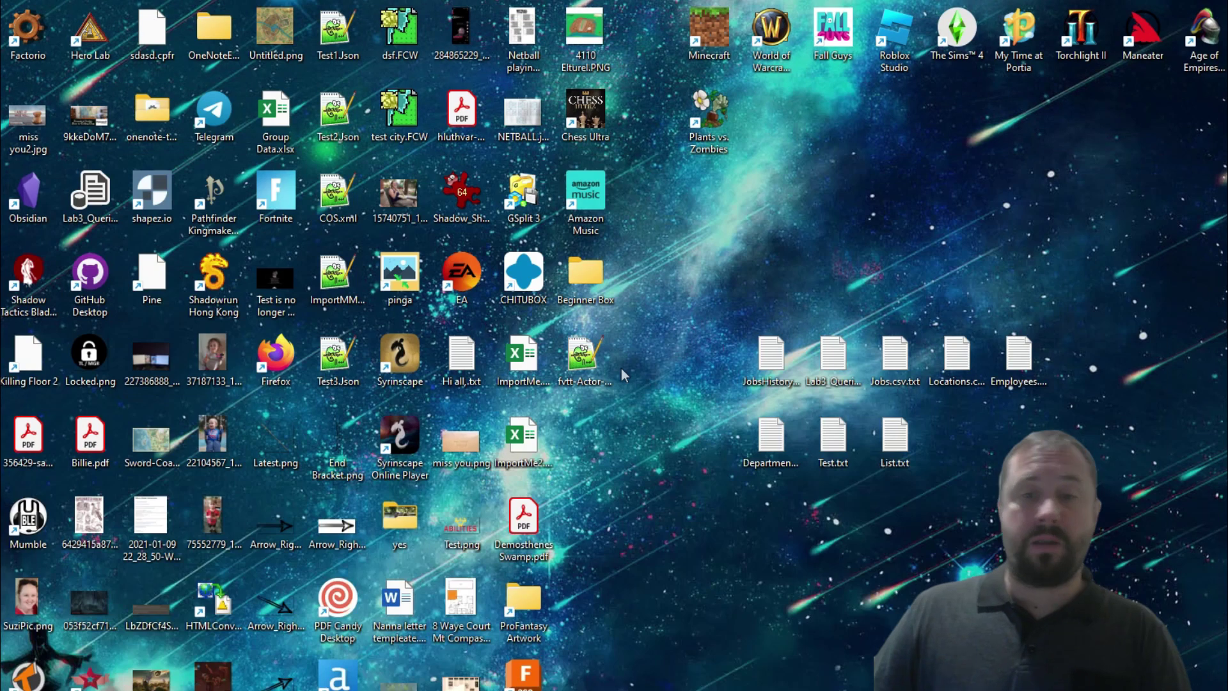
pyautogui.click(732, 671)
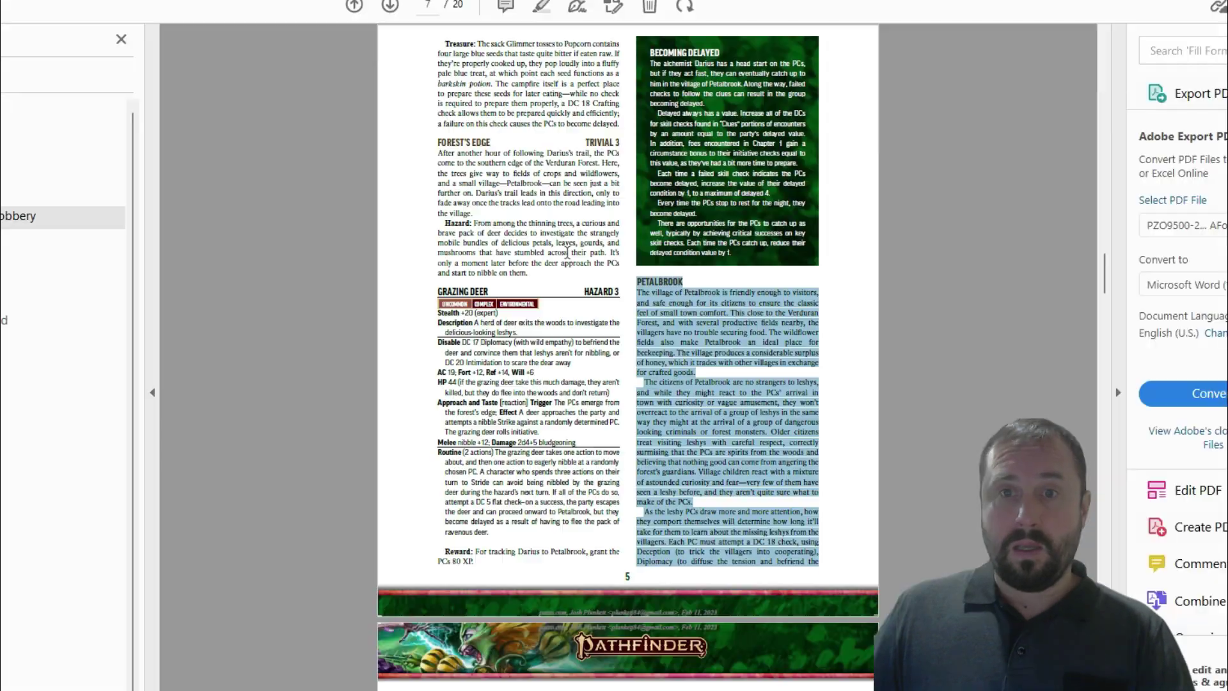
pyautogui.scroll(-10, 529, 204)
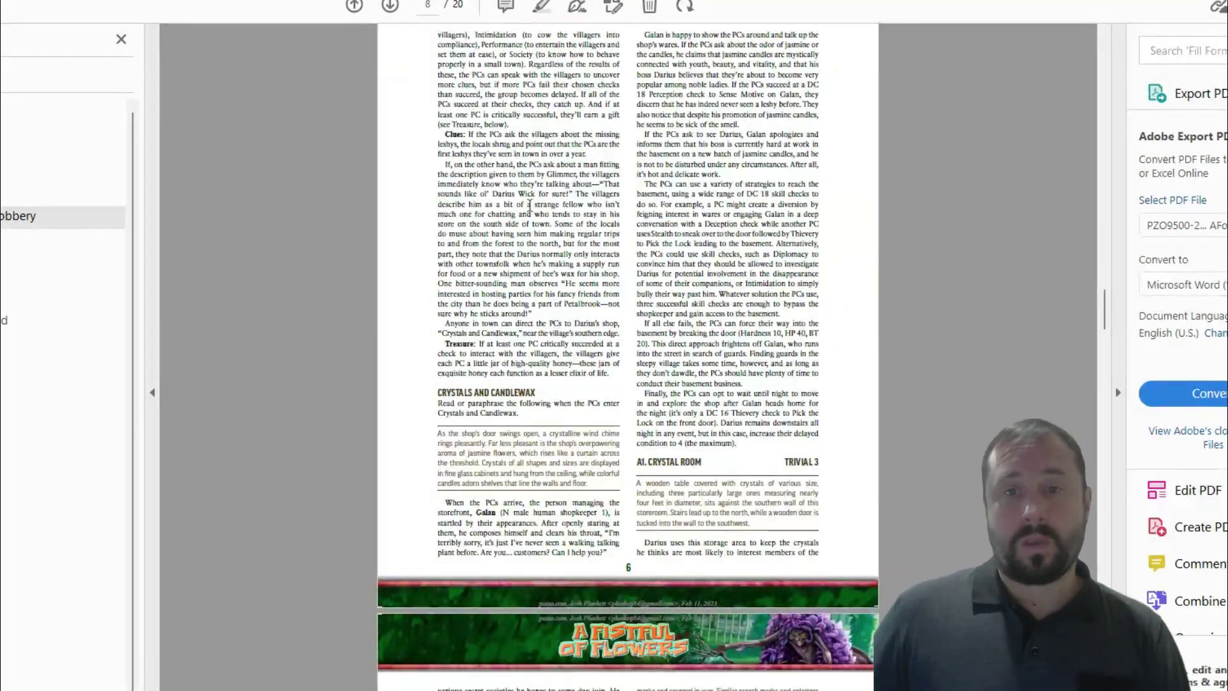
pyautogui.scroll(3, 607, 283)
pyautogui.scroll(-2, 544, 335)
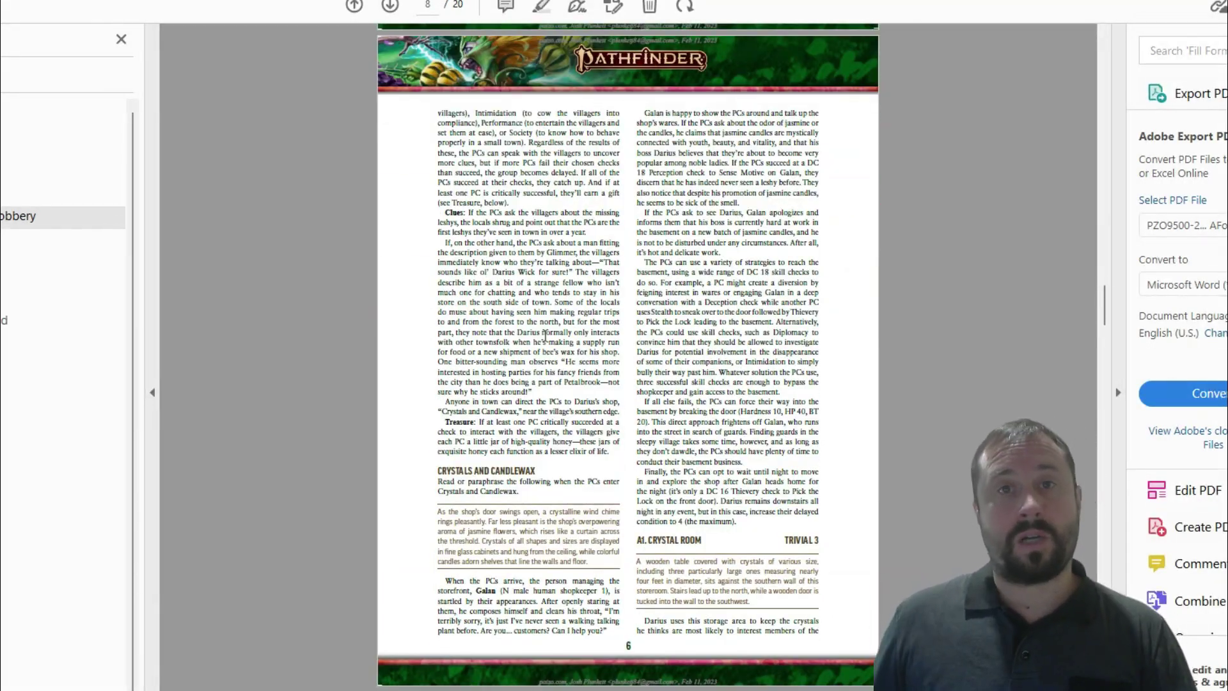
pyautogui.scroll(-8, 544, 336)
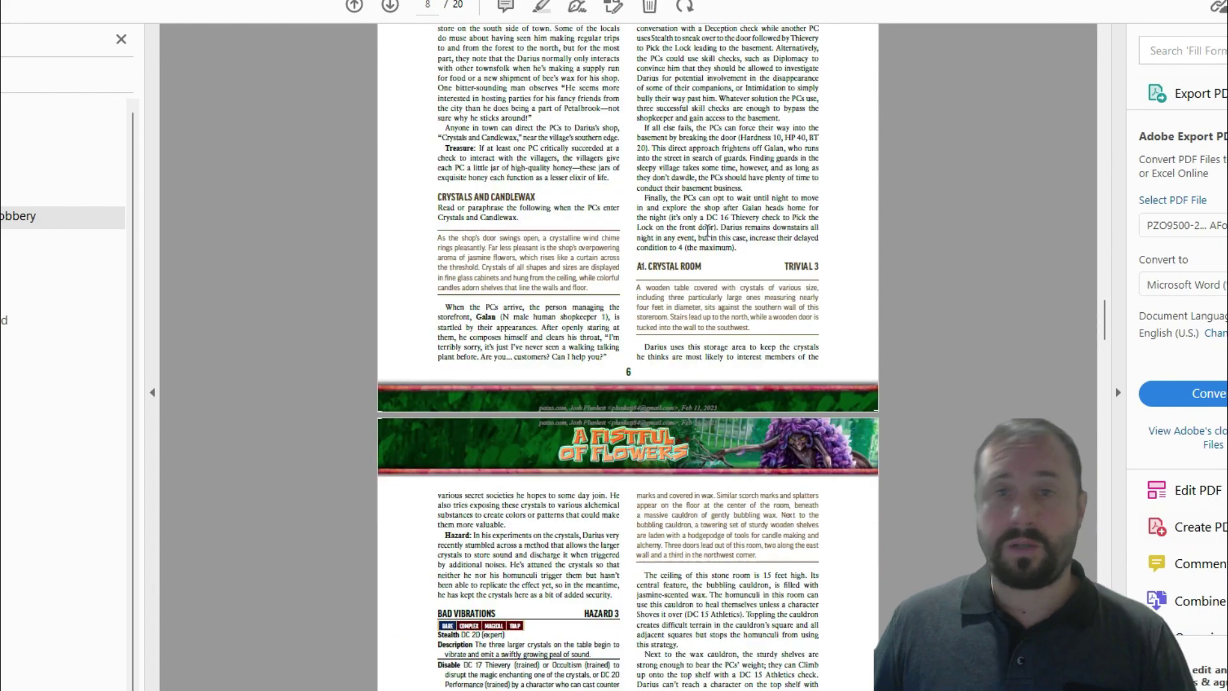
pyautogui.scroll(-7, 709, 230)
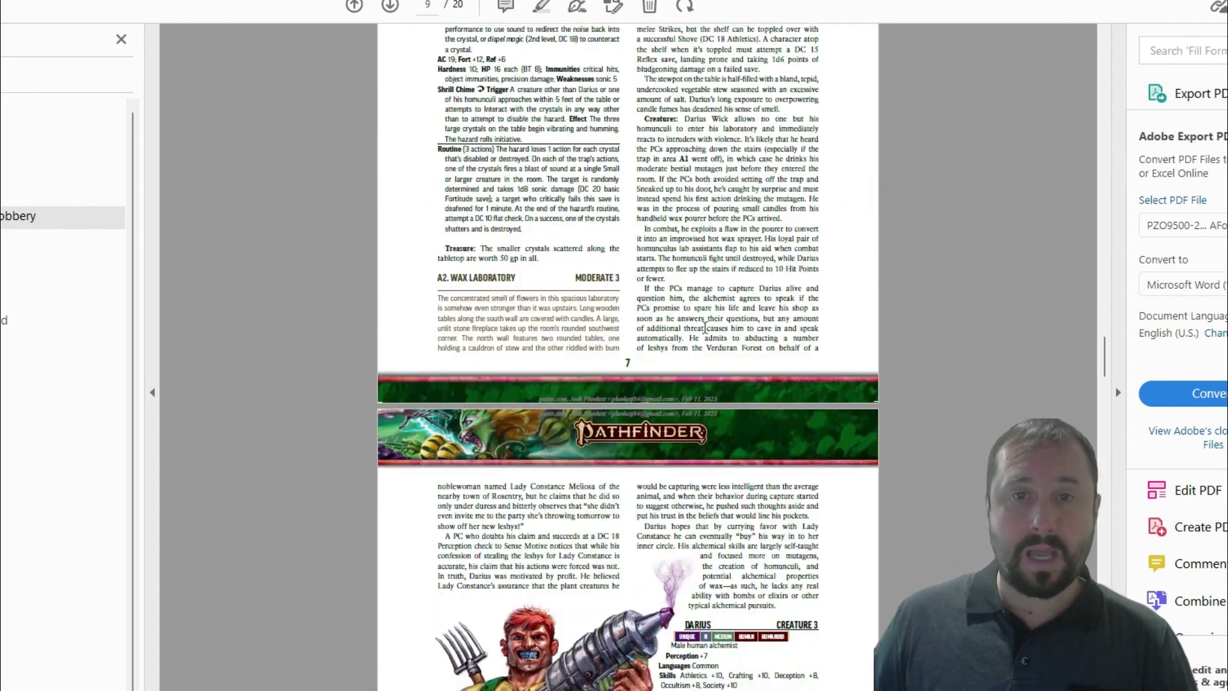
pyautogui.scroll(12, 705, 327)
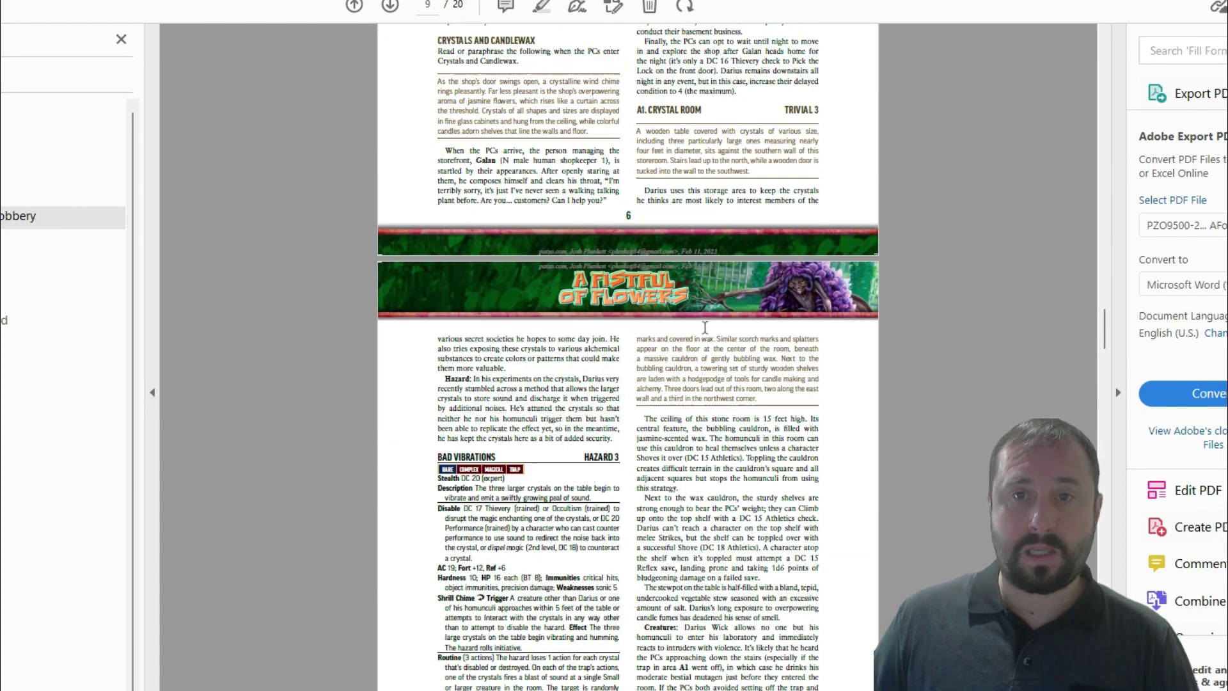
pyautogui.scroll(4, 555, 351)
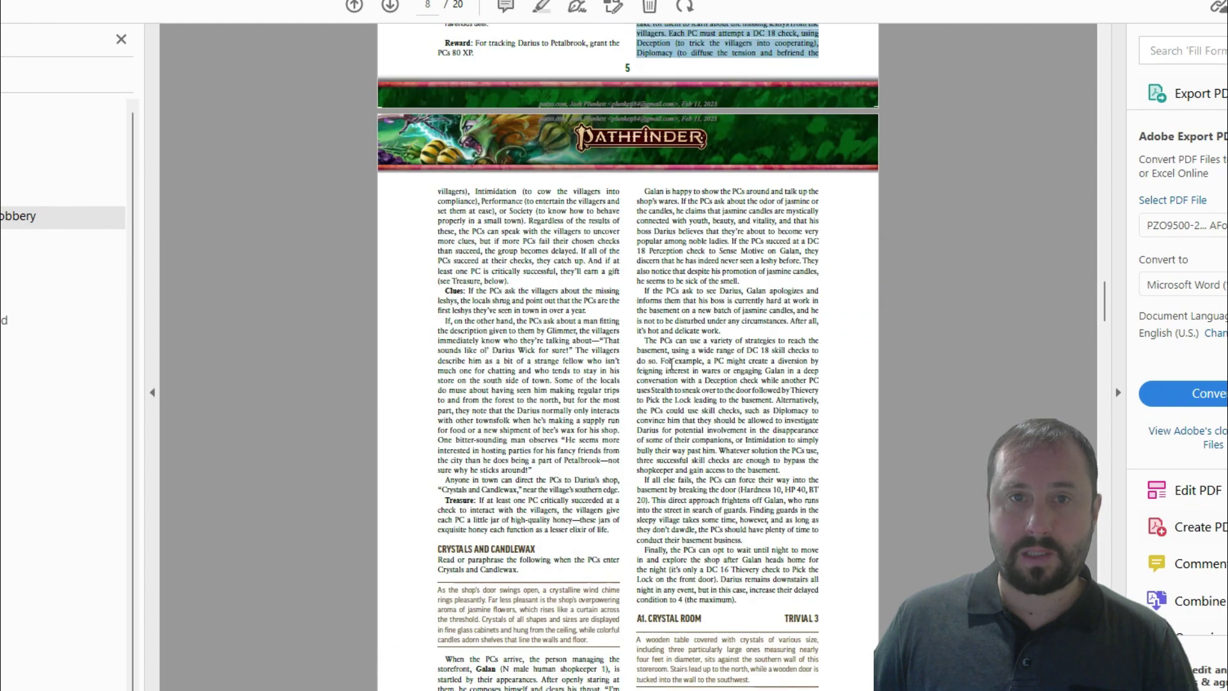
# Copy the whole text of PDF page 8 and paste it after the unfinished last paragraph of the note's Petalbrook section
pyautogui.moveTo(436, 187); pyautogui.dragTo(750, 679)
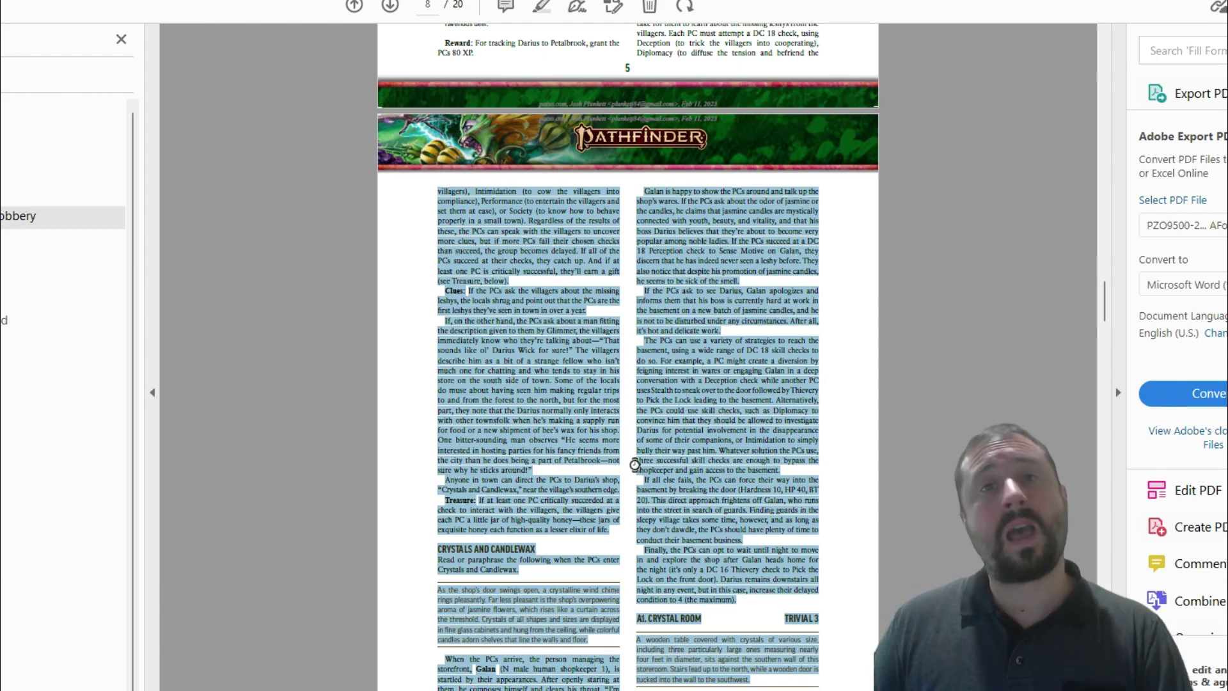
pyautogui.scroll(-3, 635, 464)
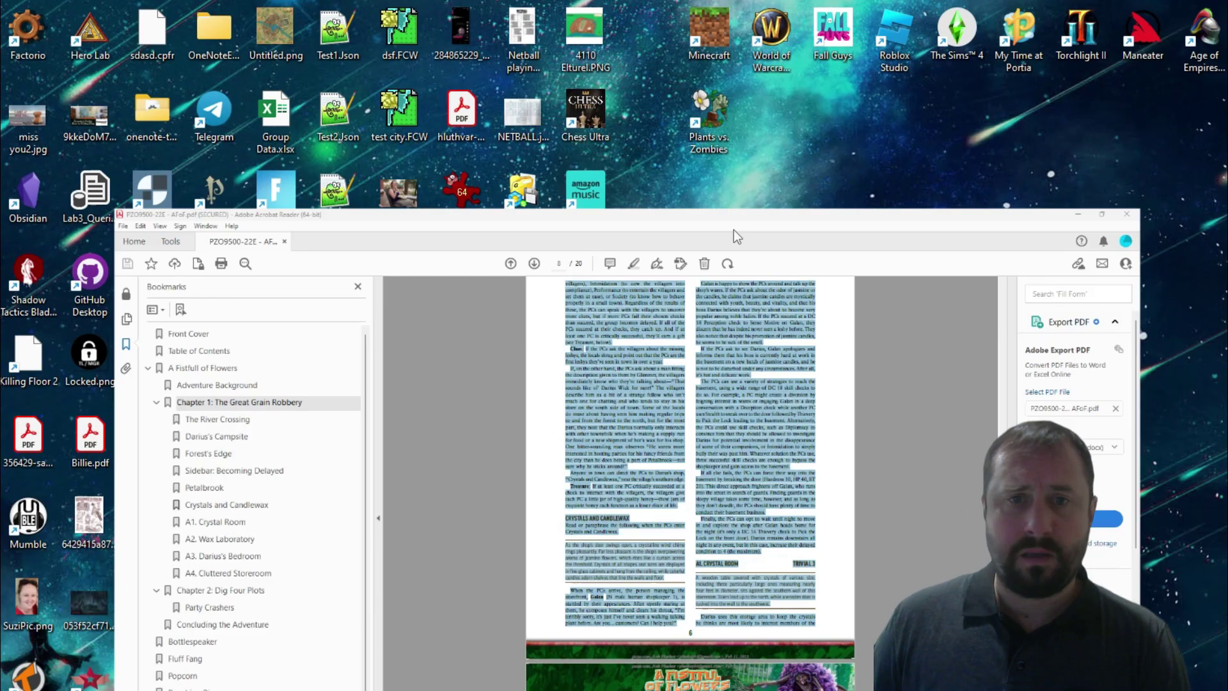
pyautogui.press('super+d')
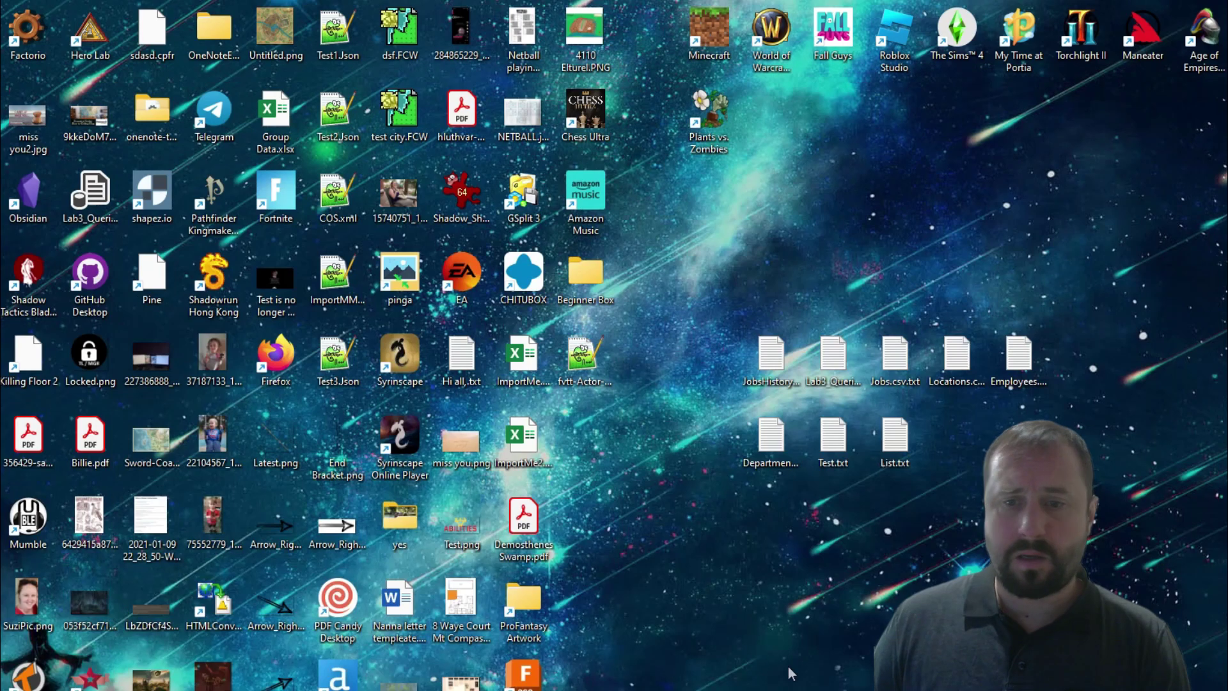
pyautogui.click(785, 671)
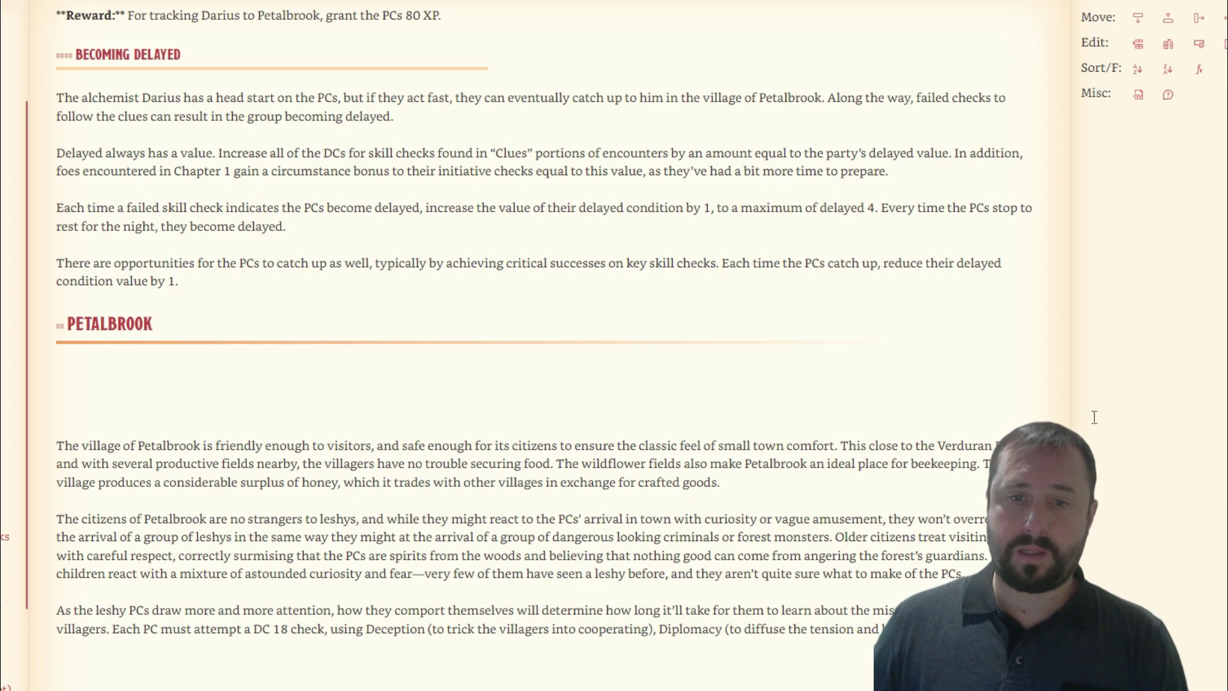
pyautogui.scroll(-5, 874, 571)
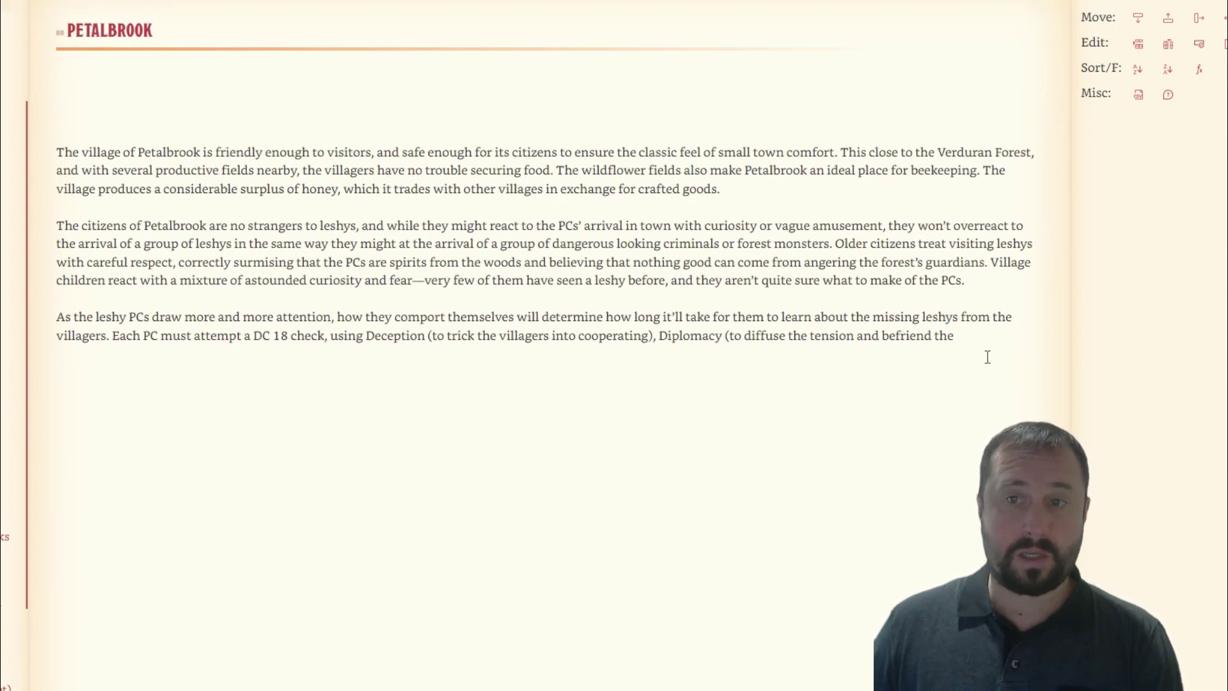
pyautogui.hotkey('ctrl', 'v')
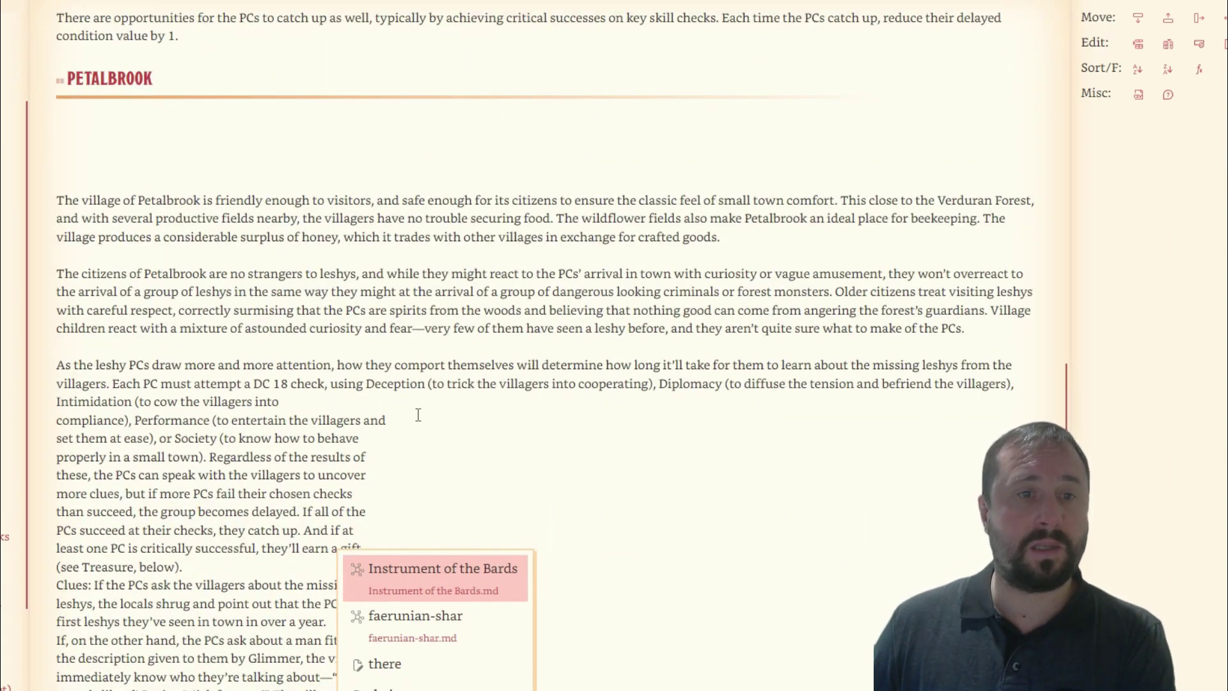
pyautogui.press('Escape')
# Insert blank lines before the Clues paragraph, the "Anyone in town" paragraph and the CRYSTALS AND CANDLEWAX title
pyautogui.press('Return')
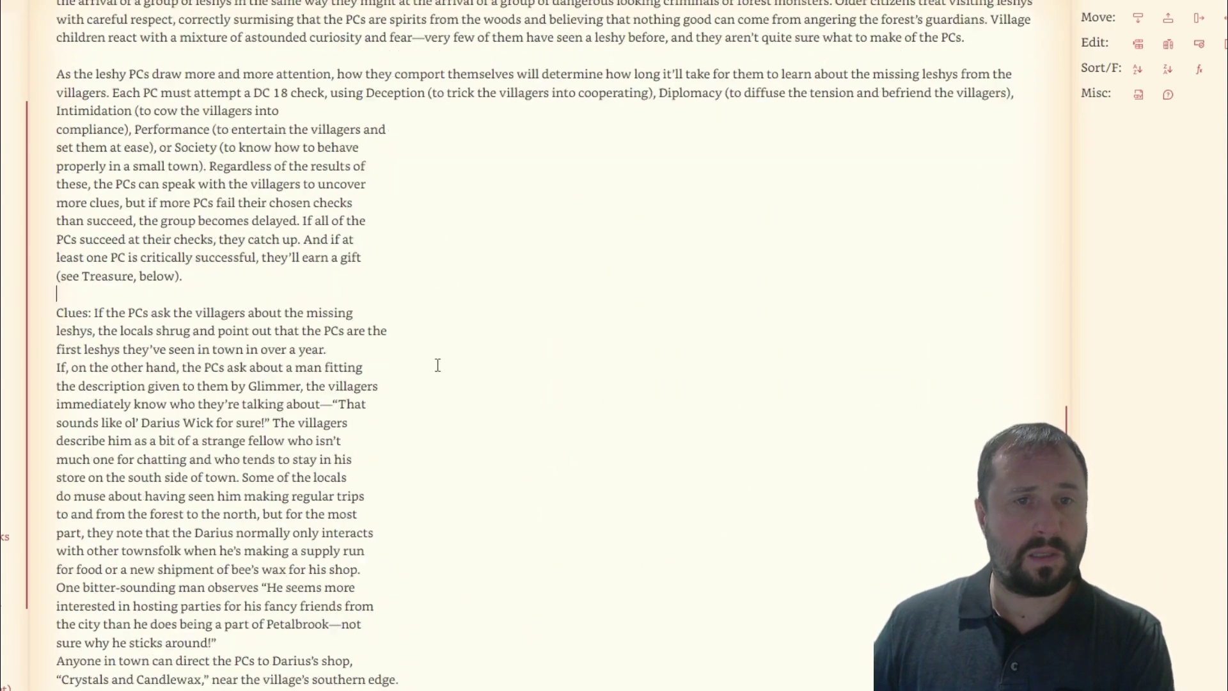
pyautogui.scroll(-3, 437, 365)
pyautogui.click(218, 444)
pyautogui.press('Return')
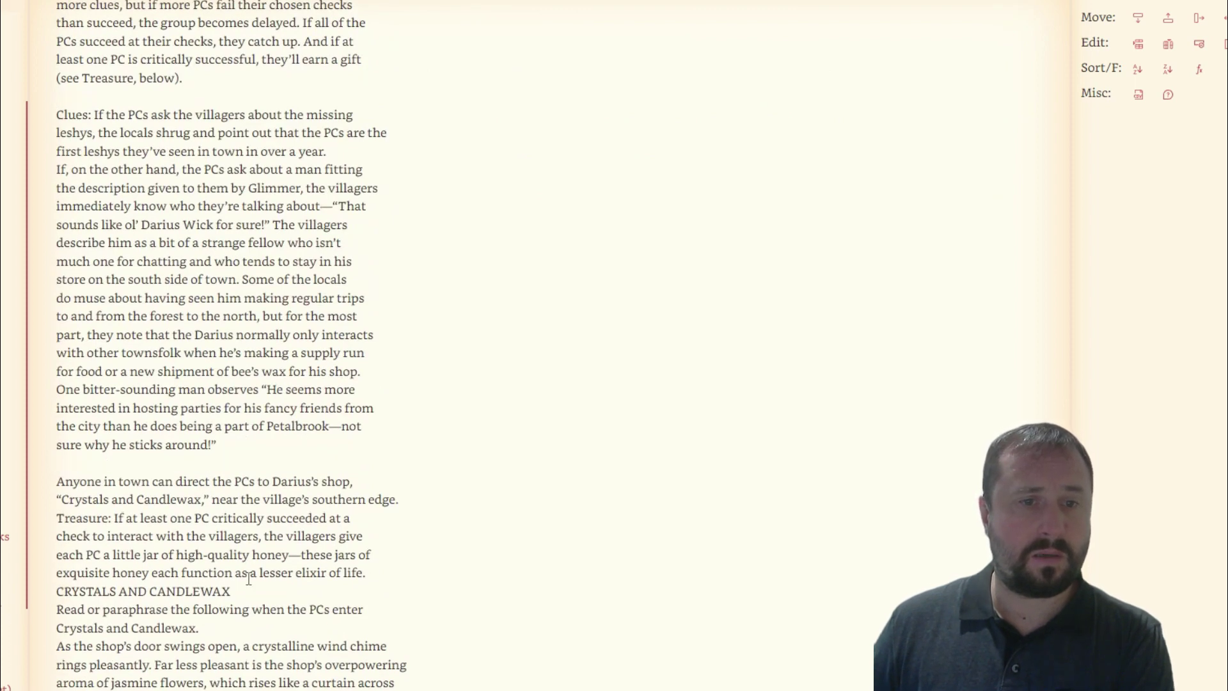
pyautogui.click(367, 573)
pyautogui.press('Return')
# Insert blank lines after the CRYSTALS AND CANDLEWAX title, the "Read or paraphrase" instruction and the shop description
pyautogui.click(232, 611)
pyautogui.press('Return')
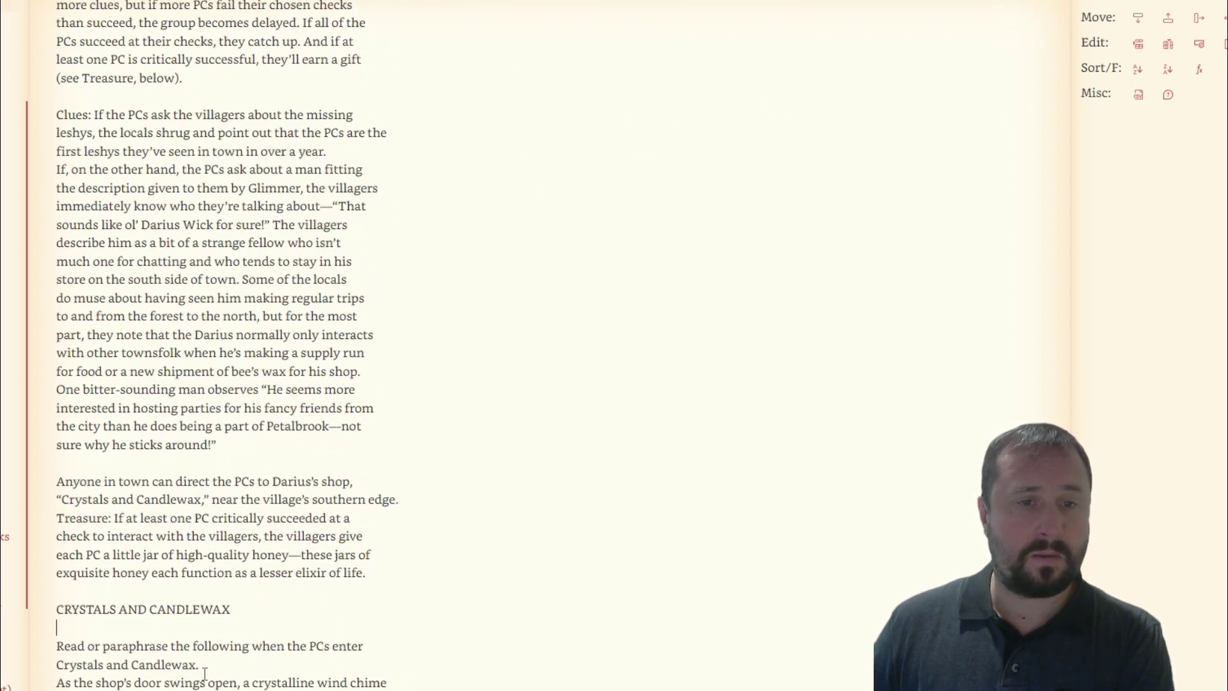
pyautogui.click(202, 665)
pyautogui.press('Return')
pyautogui.scroll(-5, 203, 665)
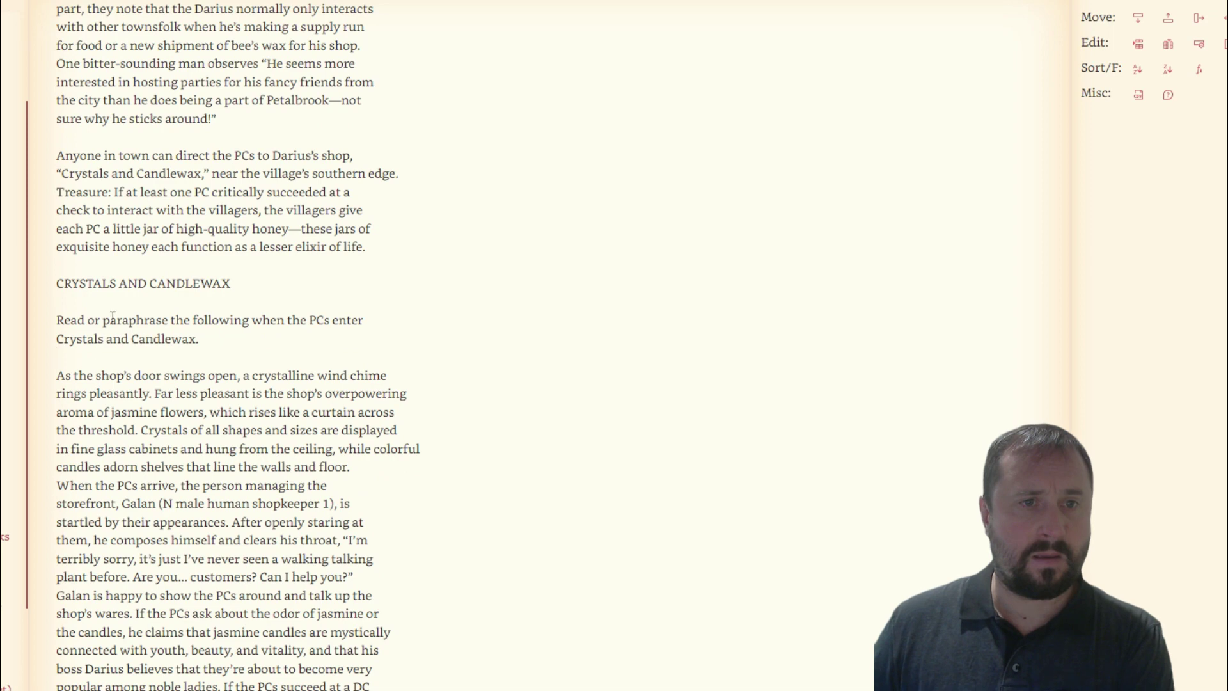
pyautogui.scroll(-3, 112, 318)
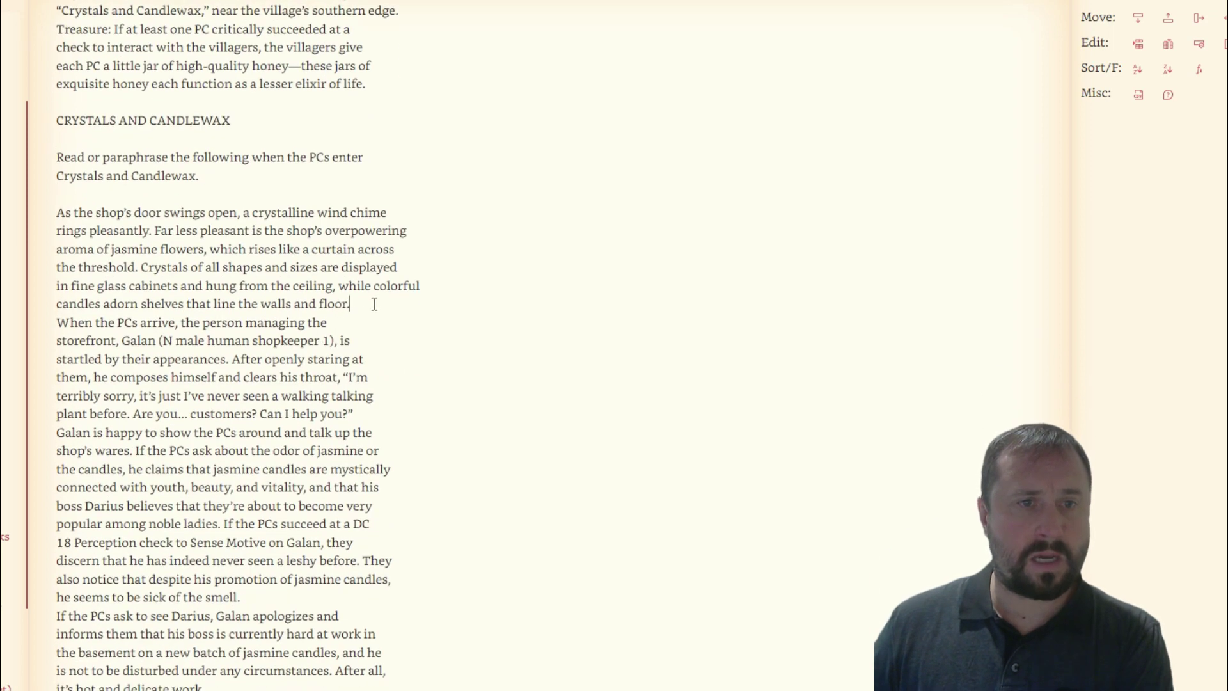
pyautogui.press('Return')
# Insert blank lines before the paragraphs starting "If the PCs ask to see Darius", "The PCs can use", "If all else fails" and "Finally"
pyautogui.scroll(-1, 320, 447)
pyautogui.click(248, 534)
pyautogui.press('Return')
pyautogui.scroll(-1, 448, 536)
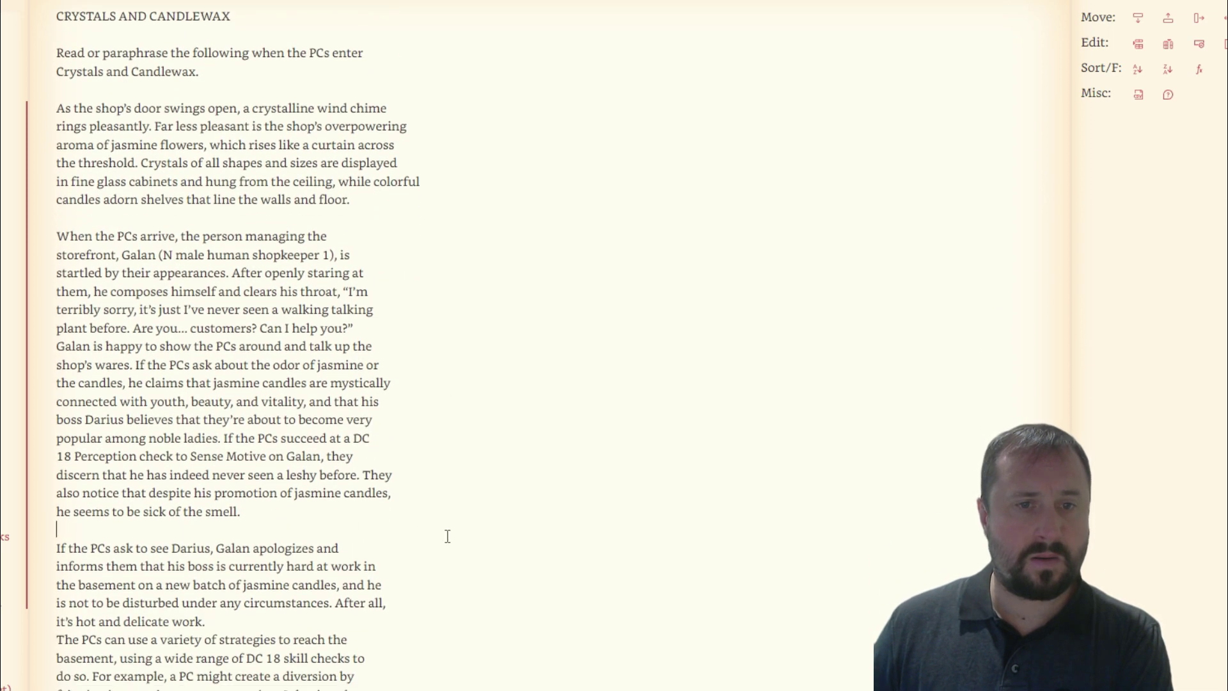
pyautogui.scroll(-2, 447, 536)
pyautogui.click(246, 473)
pyautogui.press('Return')
pyautogui.scroll(-6, 326, 328)
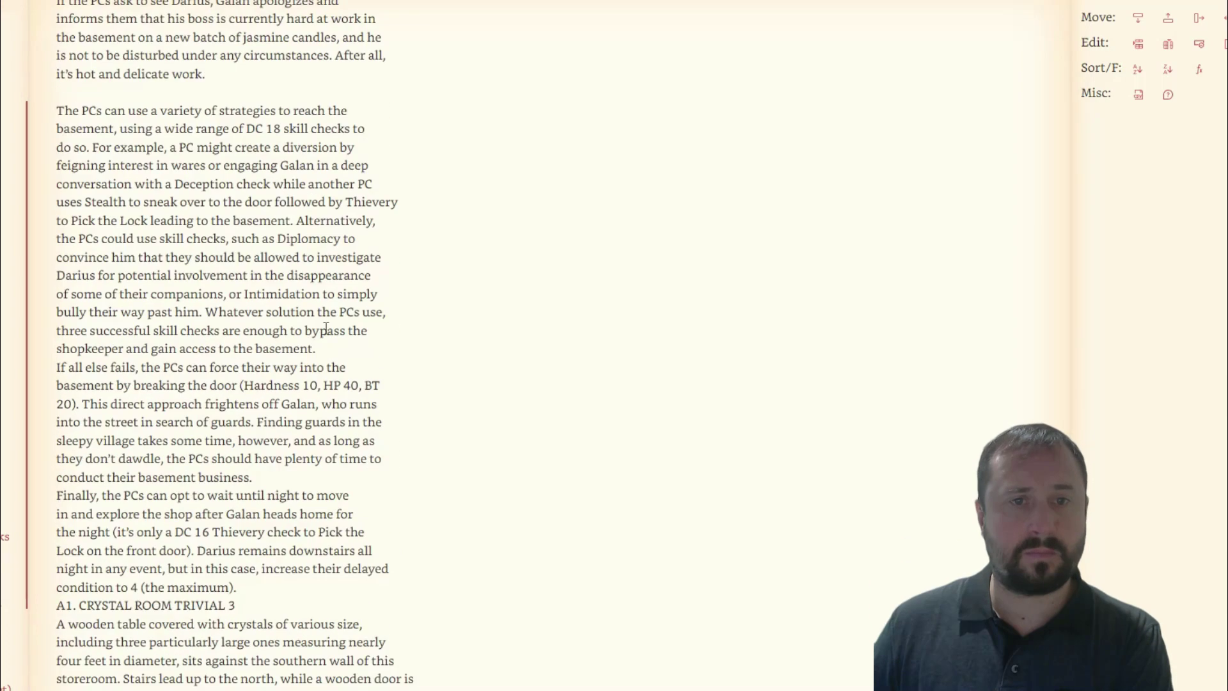
pyautogui.click(337, 351)
pyautogui.press('Return')
pyautogui.click(280, 492)
pyautogui.press('Return')
# Insert blank lines above and below the A1. CRYSTAL ROOM TRIVIAL 3 title and after the room's description
pyautogui.scroll(-6, 300, 451)
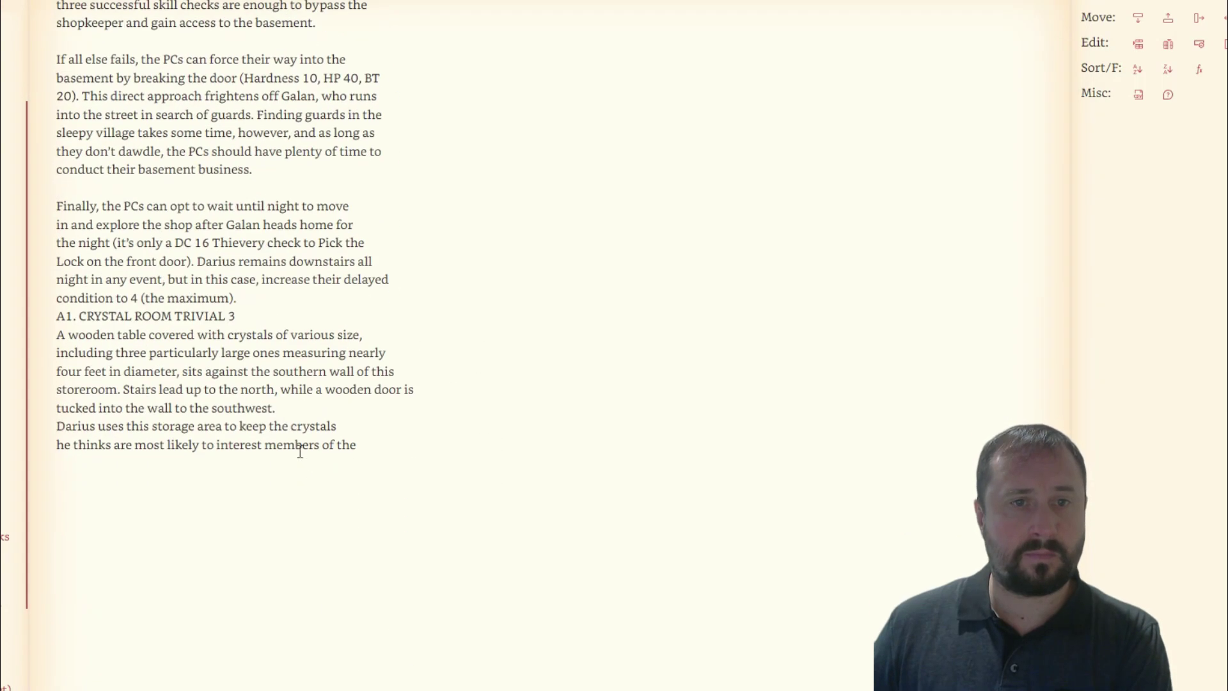
pyautogui.press('Return')
pyautogui.click(259, 334)
pyautogui.press('Return')
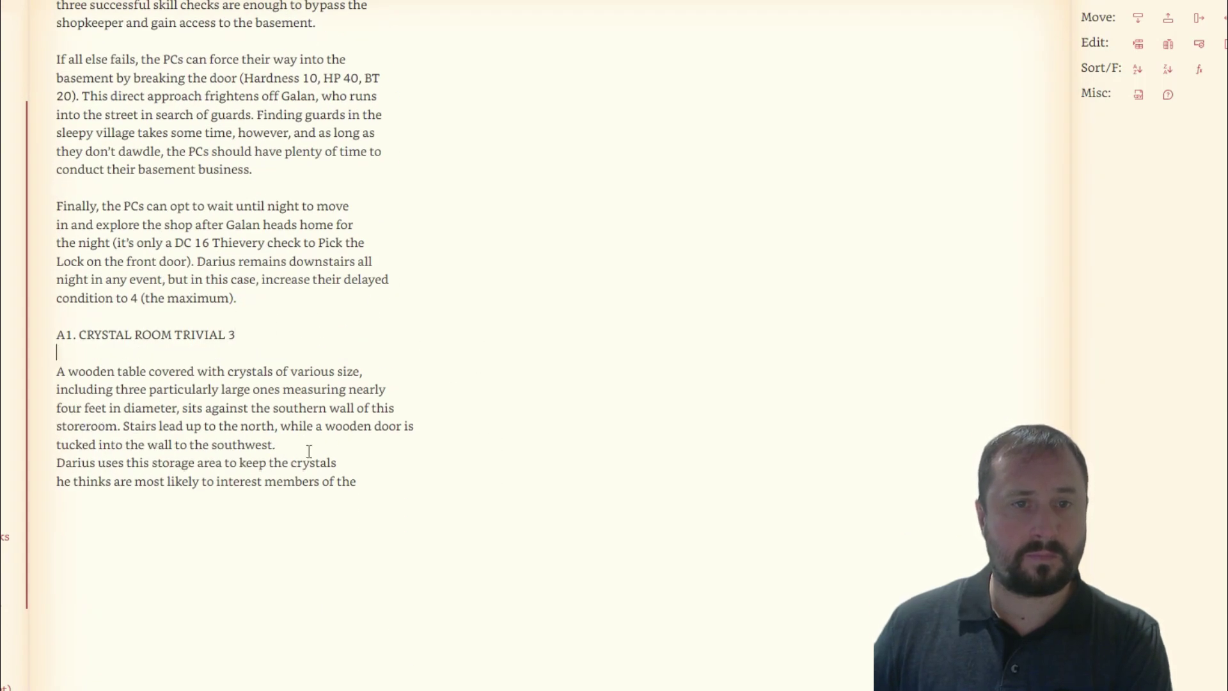
pyautogui.moveTo(314, 426); pyautogui.dragTo(298, 441)
pyautogui.click(307, 447)
pyautogui.press('Return')
# Insert a blank line before the paragraph starting "Galan is happy to show the PCs around"
pyautogui.scroll(10, 275, 507)
pyautogui.moveTo(384, 499); pyautogui.dragTo(245, 449)
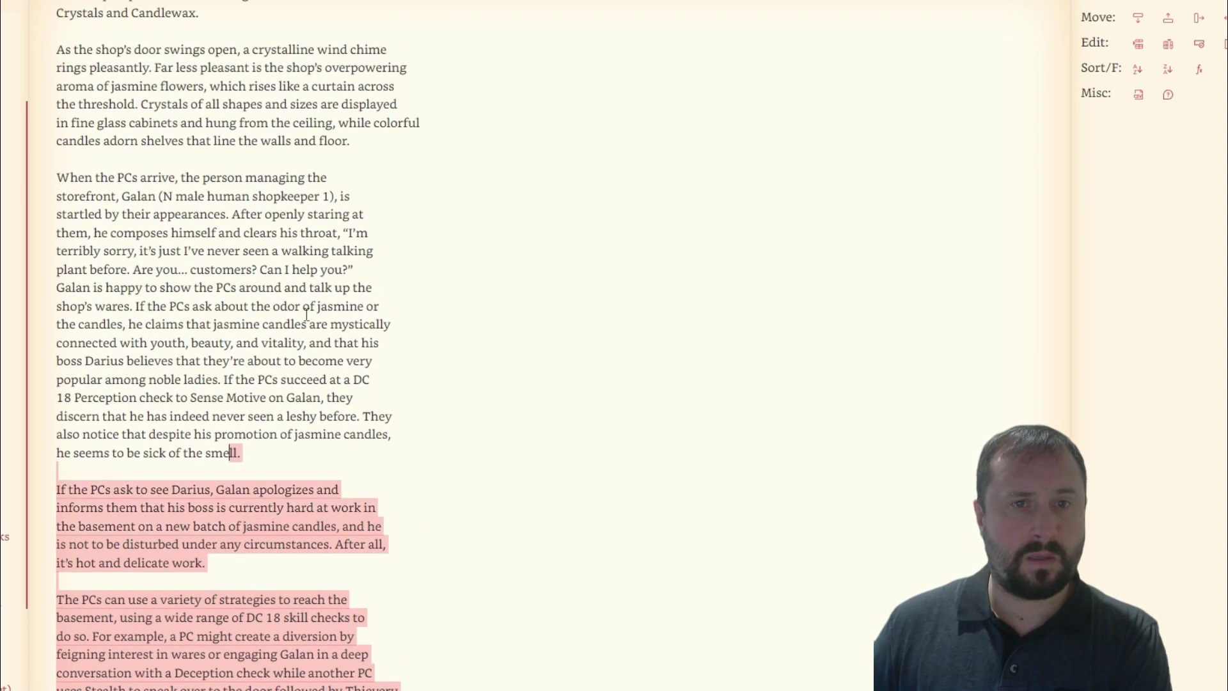
pyautogui.click(366, 269)
pyautogui.press('Return')
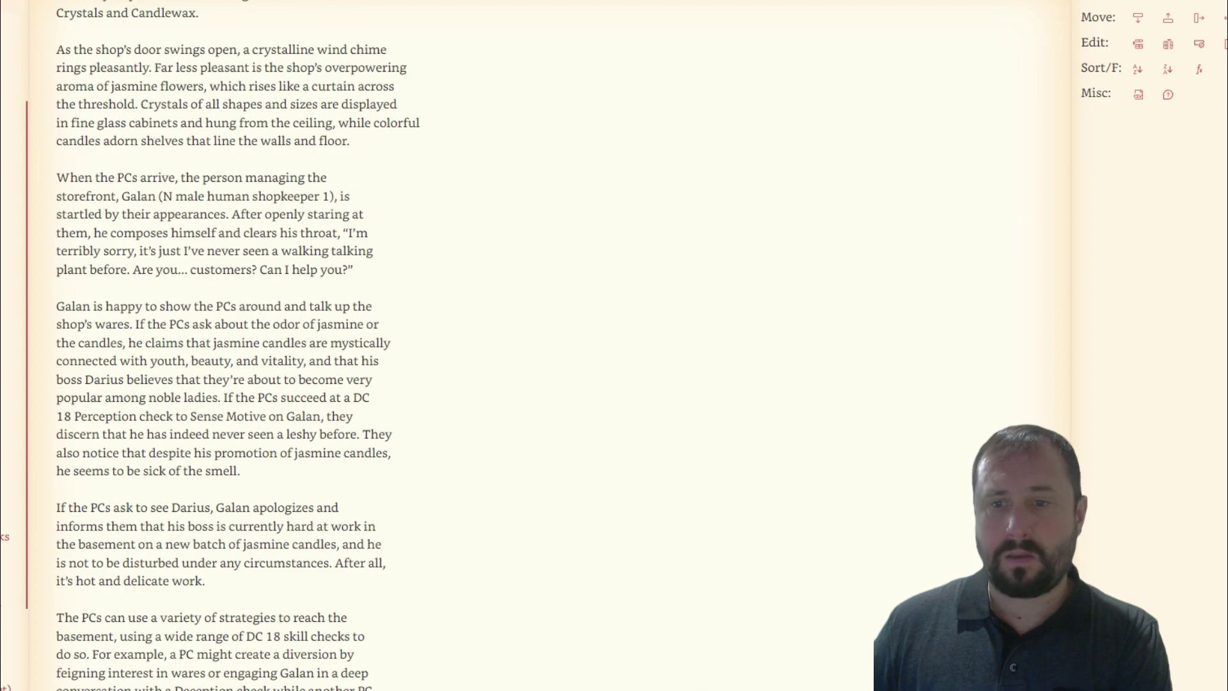
# Check the Crystals and Candlewax boxed text in the adventure PDF and compare it with the same passage in the note
pyautogui.click(844, 658)
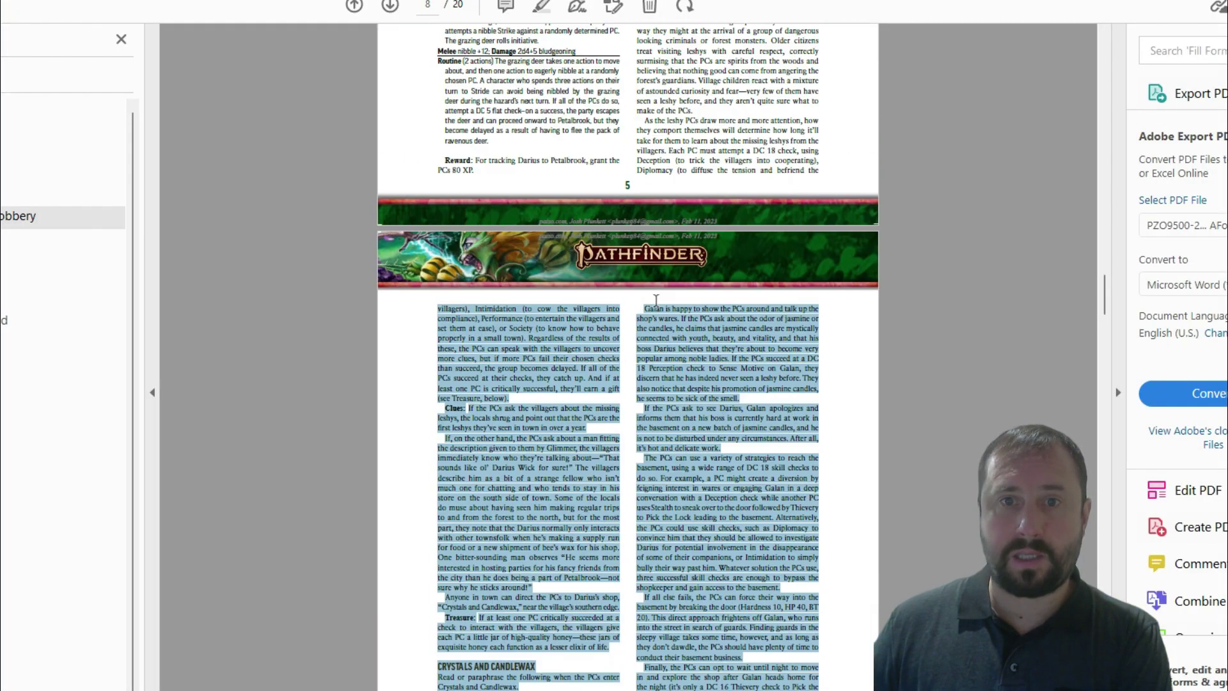
pyautogui.scroll(-5, 667, 330)
pyautogui.click(472, 565)
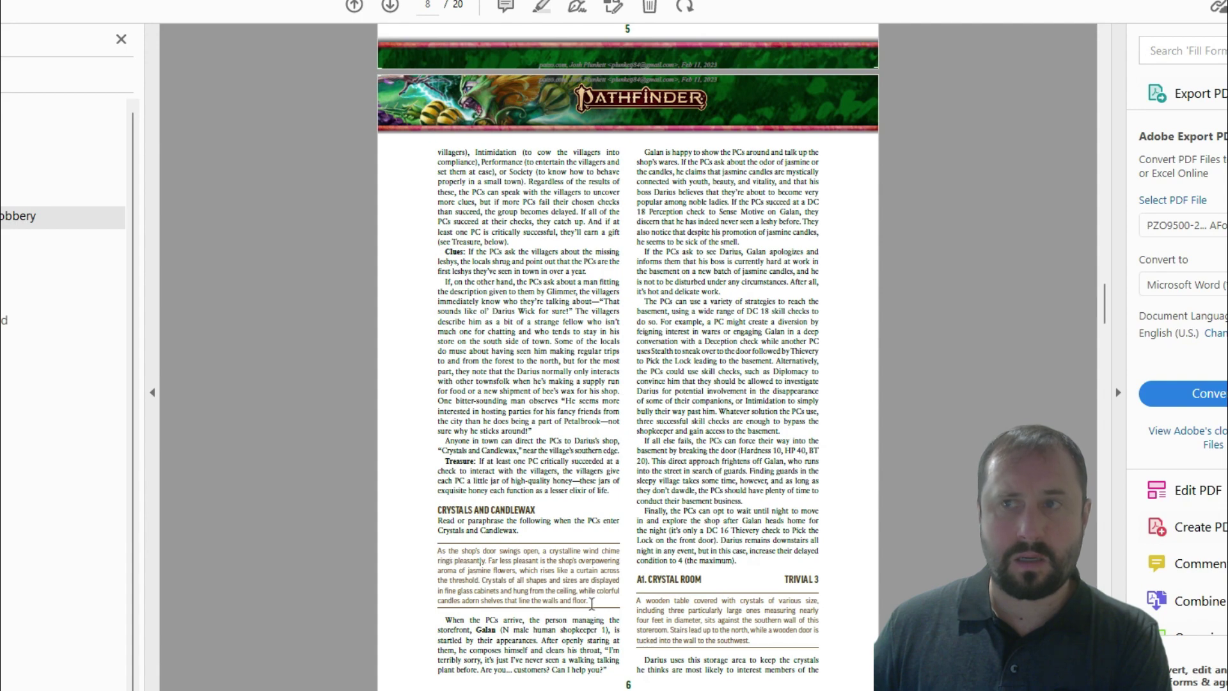
pyautogui.hotkey('alt', 'Tab')
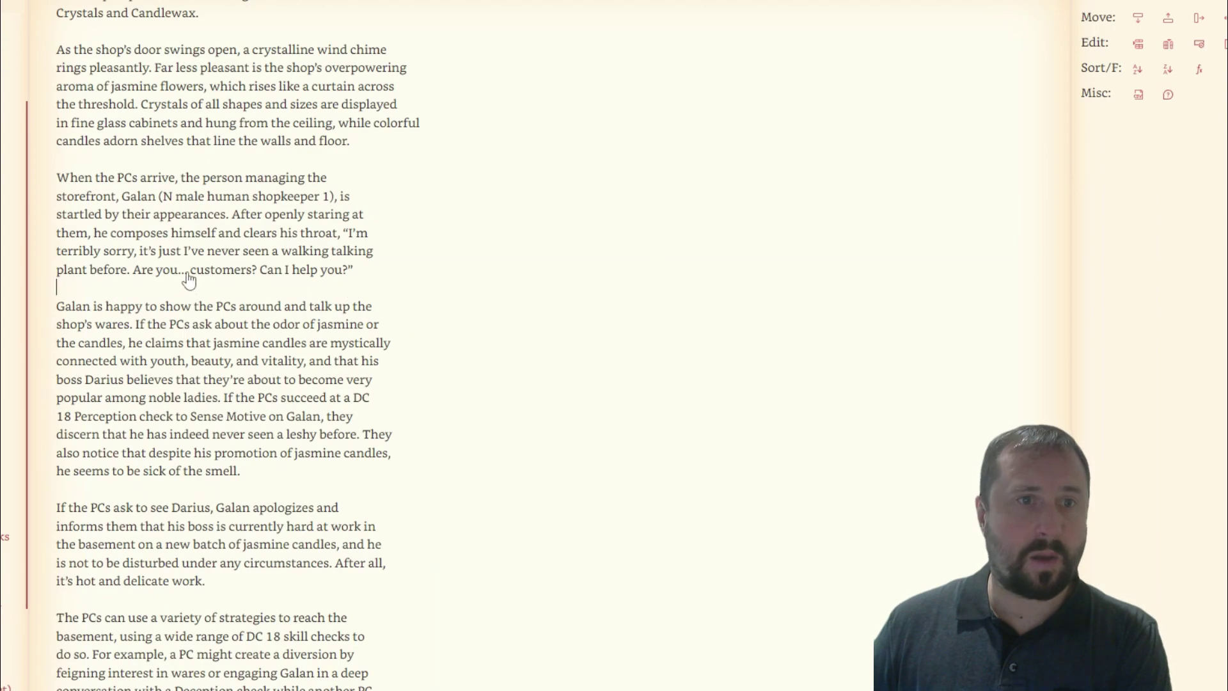
pyautogui.scroll(4, 172, 177)
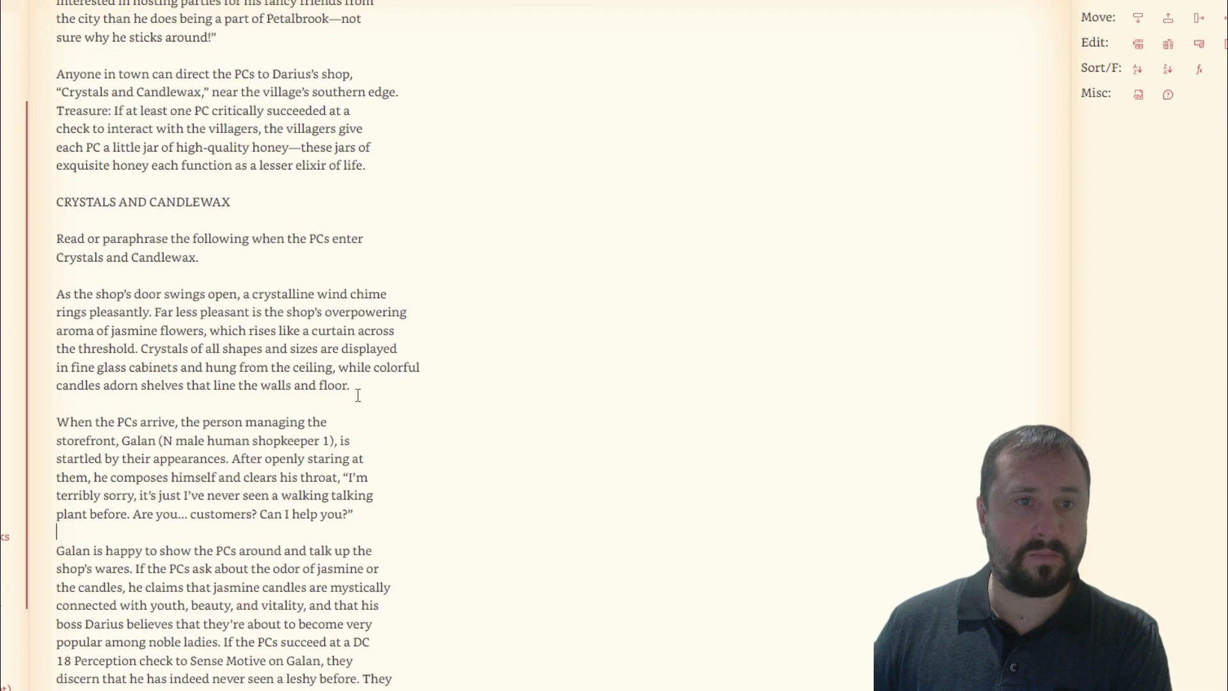
pyautogui.moveTo(358, 396); pyautogui.dragTo(56, 294)
pyautogui.scroll(-20, 318, 430)
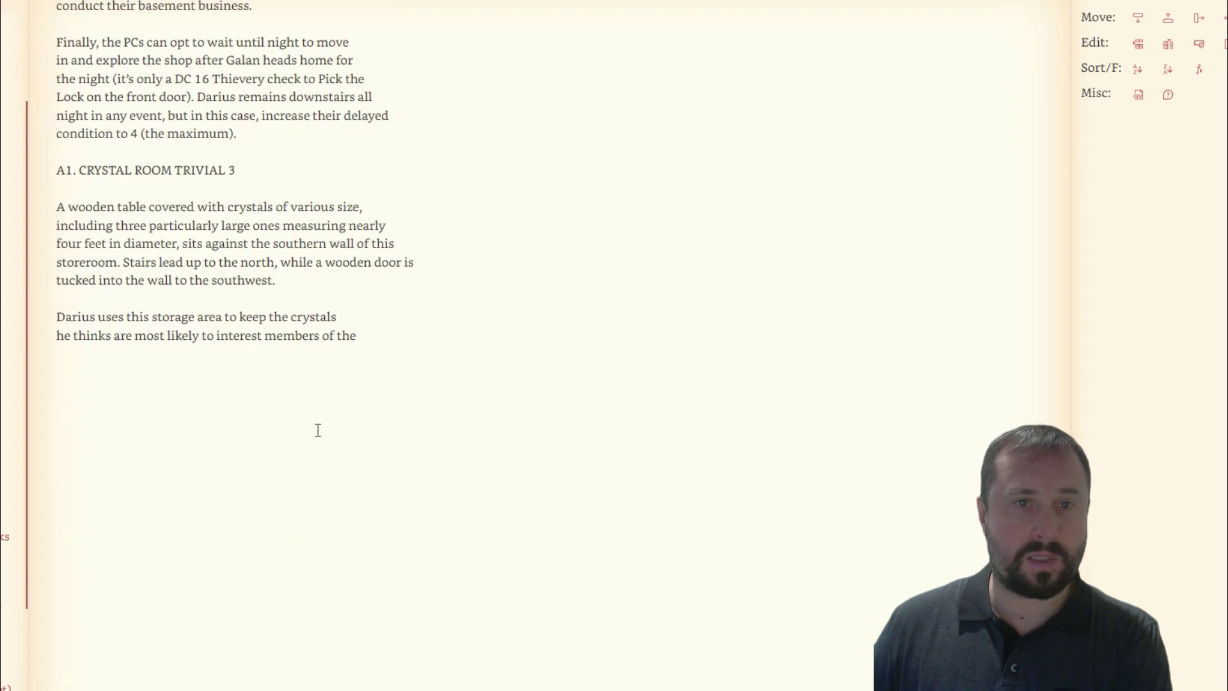
pyautogui.click(377, 342)
pyautogui.hotkey('shift', 'pageup')
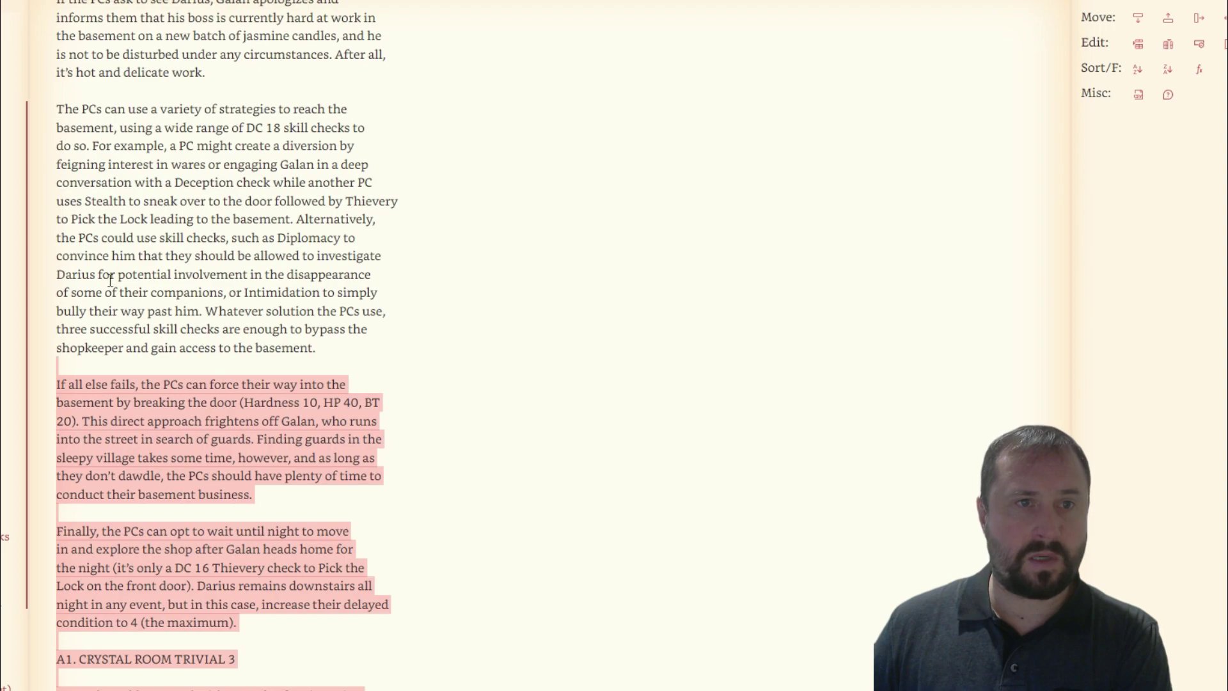
pyautogui.scroll(-8, 408, 277)
pyautogui.click(361, 378)
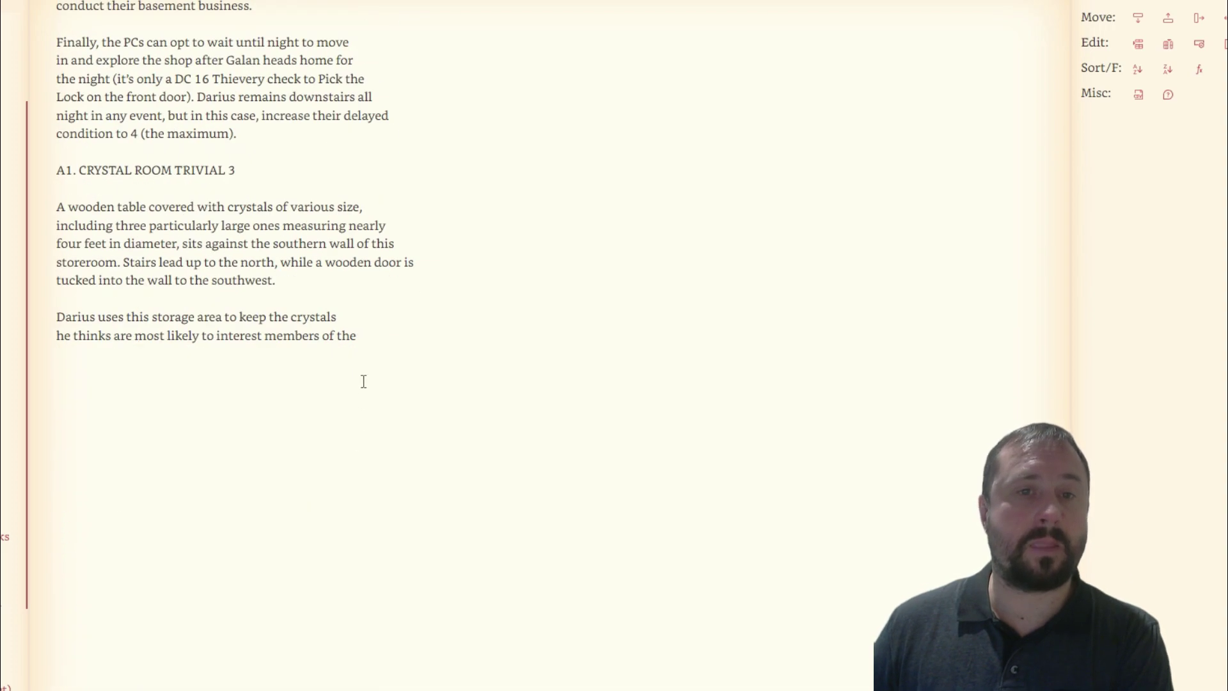
# Join the broken lines within each paragraph from "As the leshy PCs draw more and more attention" to the end of the note
pyautogui.hotkey('shift', 'pageup')
pyautogui.hotkey('shift', 'pageup')
pyautogui.scroll(5, 291, 315)
pyautogui.keyDown('shift'); pyautogui.click(206, 340); pyautogui.keyUp('shift')
pyautogui.keyDown('shift'); pyautogui.click(88, 265); pyautogui.keyUp('shift')
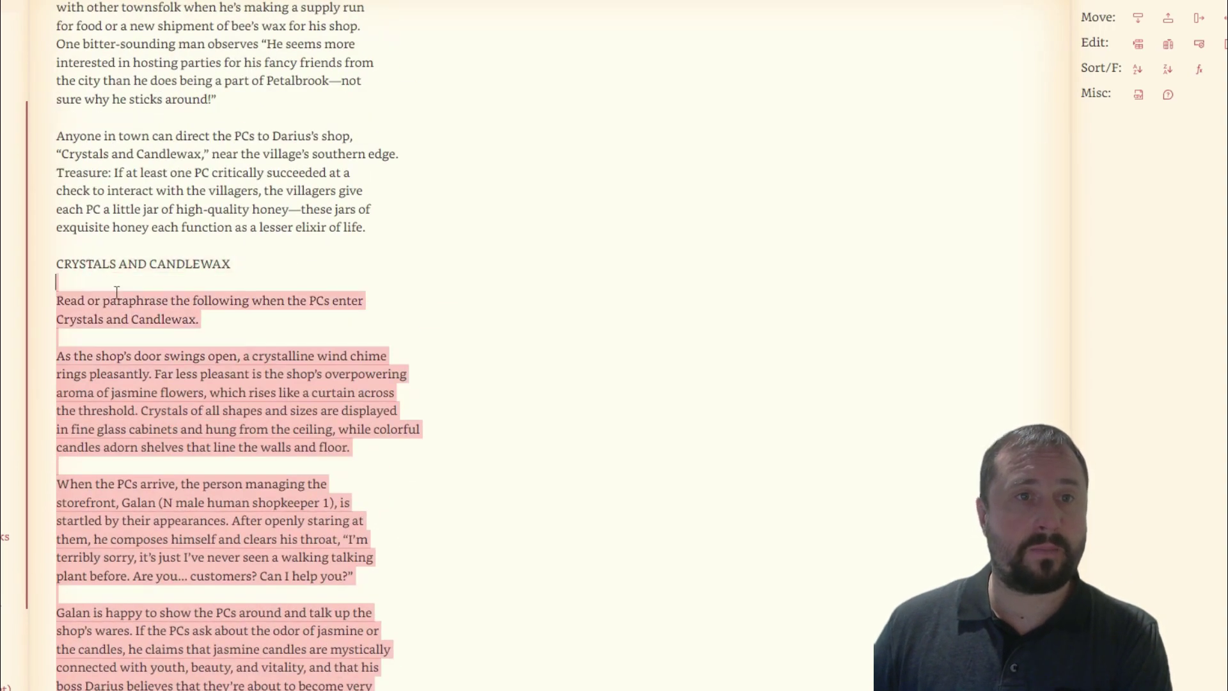
pyautogui.scroll(5, 117, 292)
pyautogui.keyDown('shift'); pyautogui.click(122, 317); pyautogui.keyUp('shift')
pyautogui.scroll(10, 121, 317)
pyautogui.scroll(-5, 121, 317)
pyautogui.keyDown('shift'); pyautogui.click(96, 349); pyautogui.keyUp('shift')
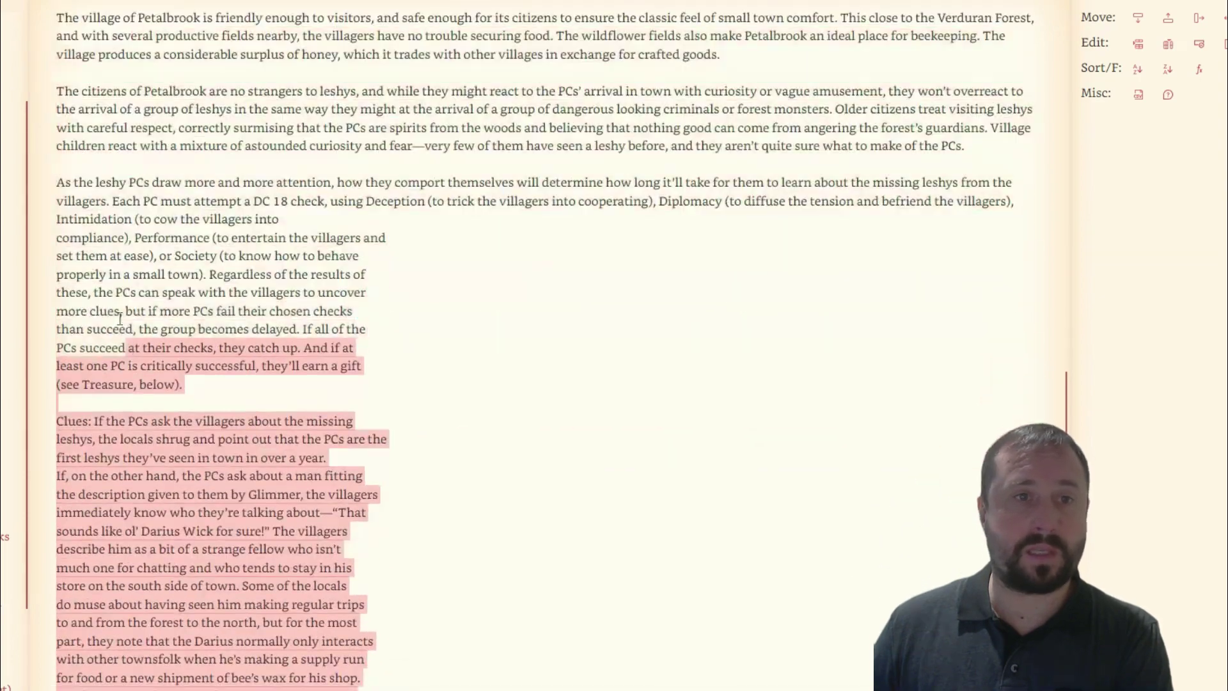
pyautogui.keyDown('shift'); pyautogui.click(59, 186); pyautogui.keyUp('shift')
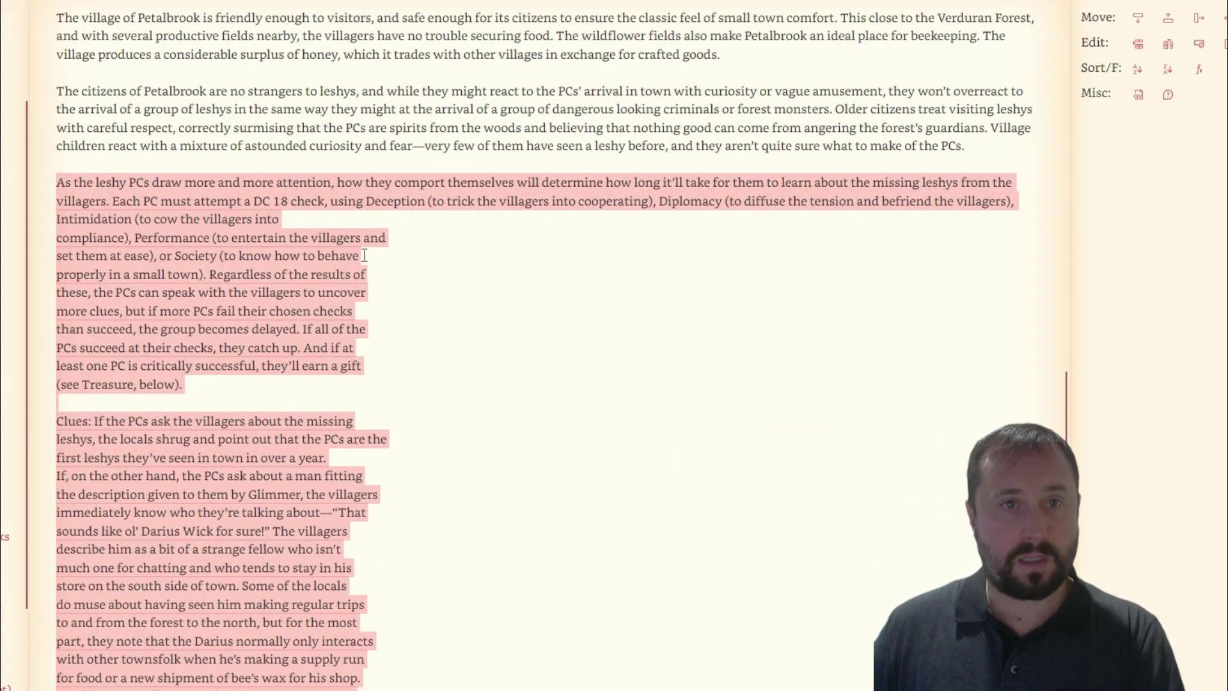
pyautogui.scroll(-2, 614, 128)
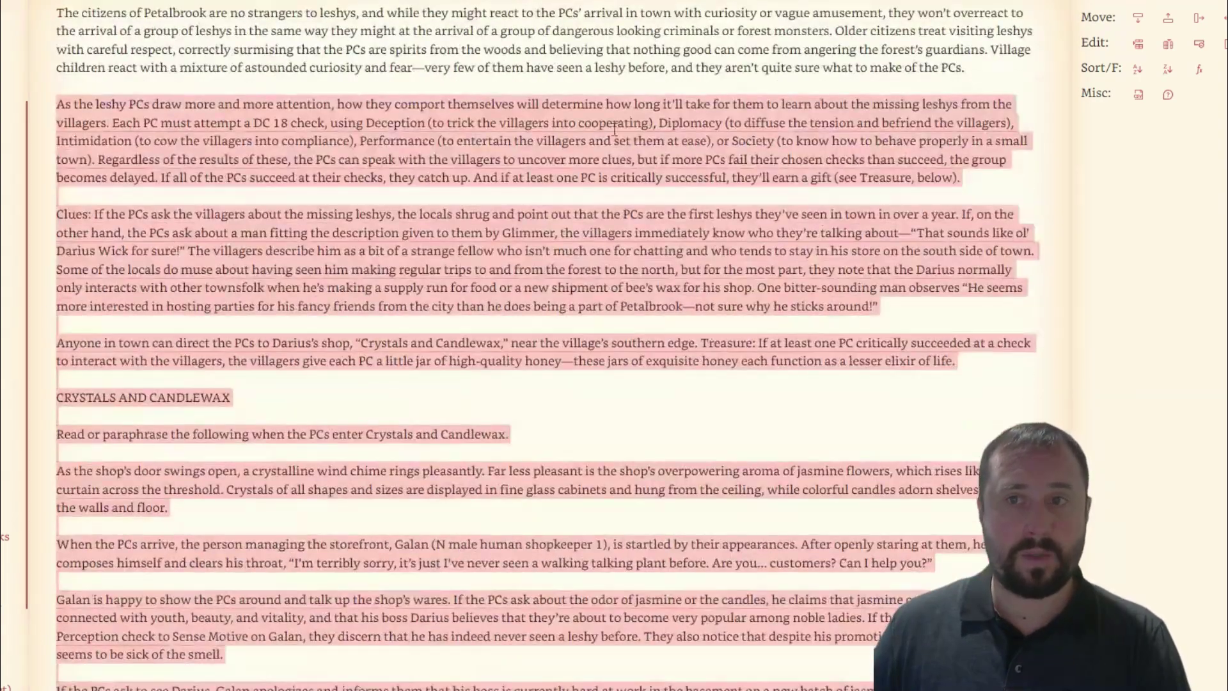
# Make CRYSTALS AND CANDLEWAX a level-two heading and A1. CRYSTAL ROOM TRIVIAL 3 a level-three heading
pyautogui.click(295, 391)
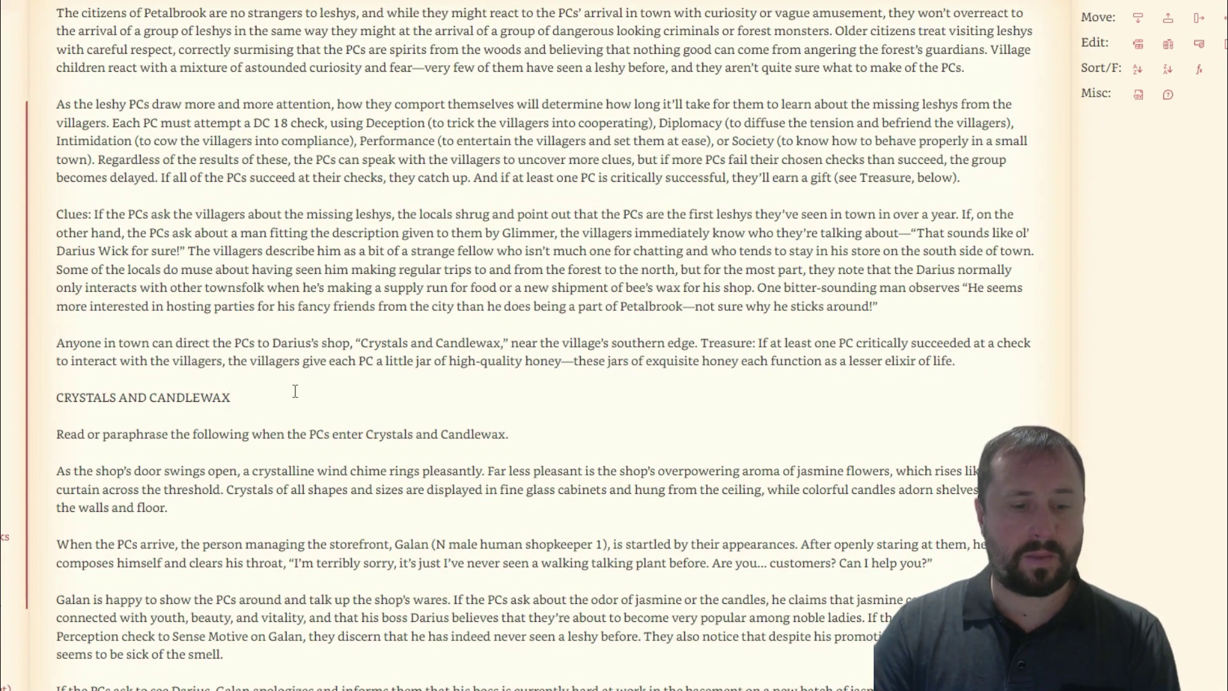
pyautogui.tripleClick(295, 391)
pyautogui.hotkey('ctrl', 'shift', '2')
pyautogui.scroll(-4, 325, 362)
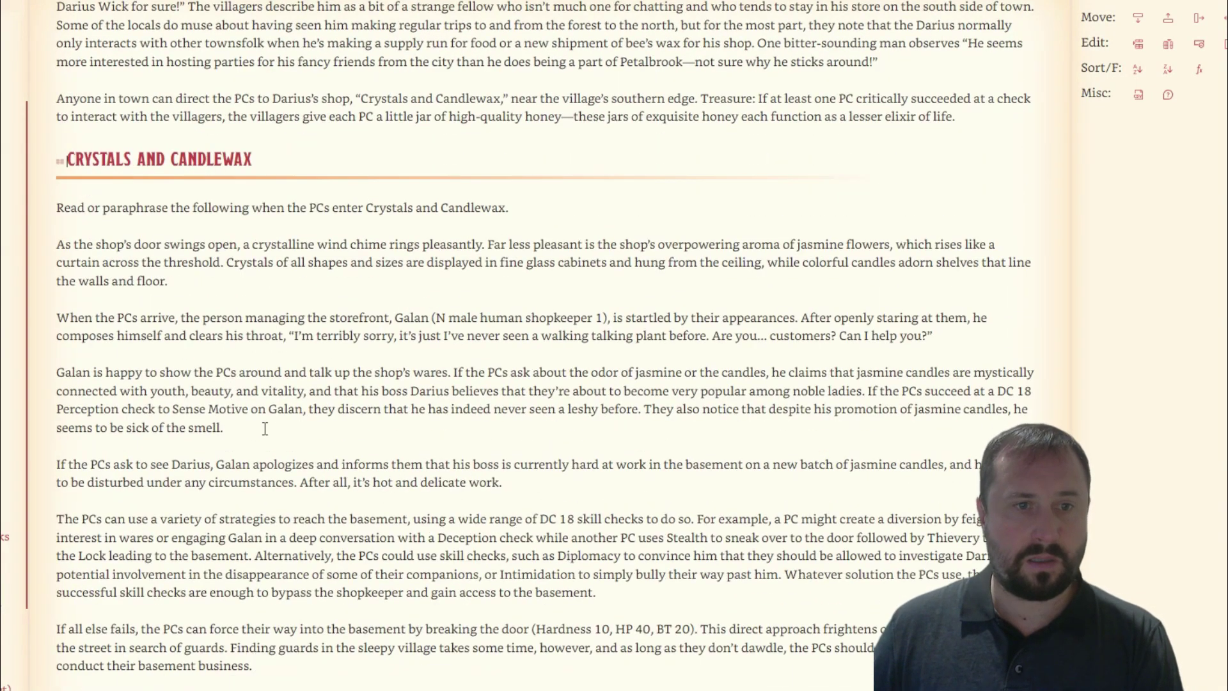
pyautogui.scroll(-3, 265, 429)
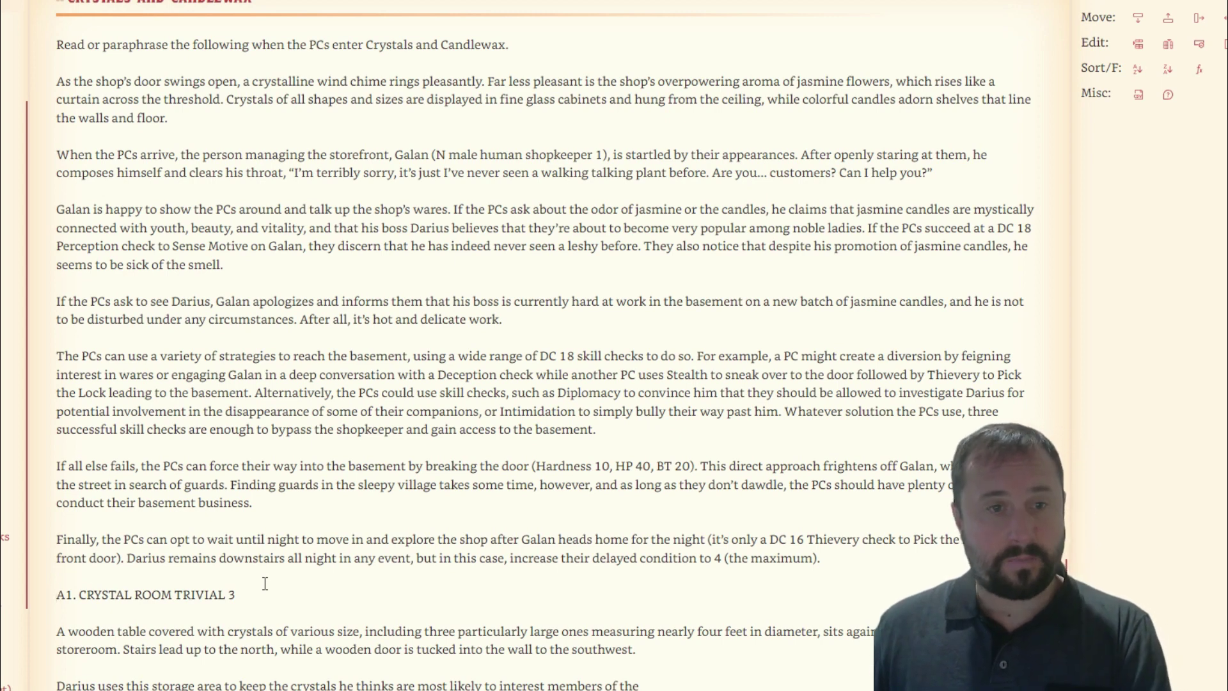
pyautogui.click(59, 594)
pyautogui.hotkey('ctrl', 'shift', '2')
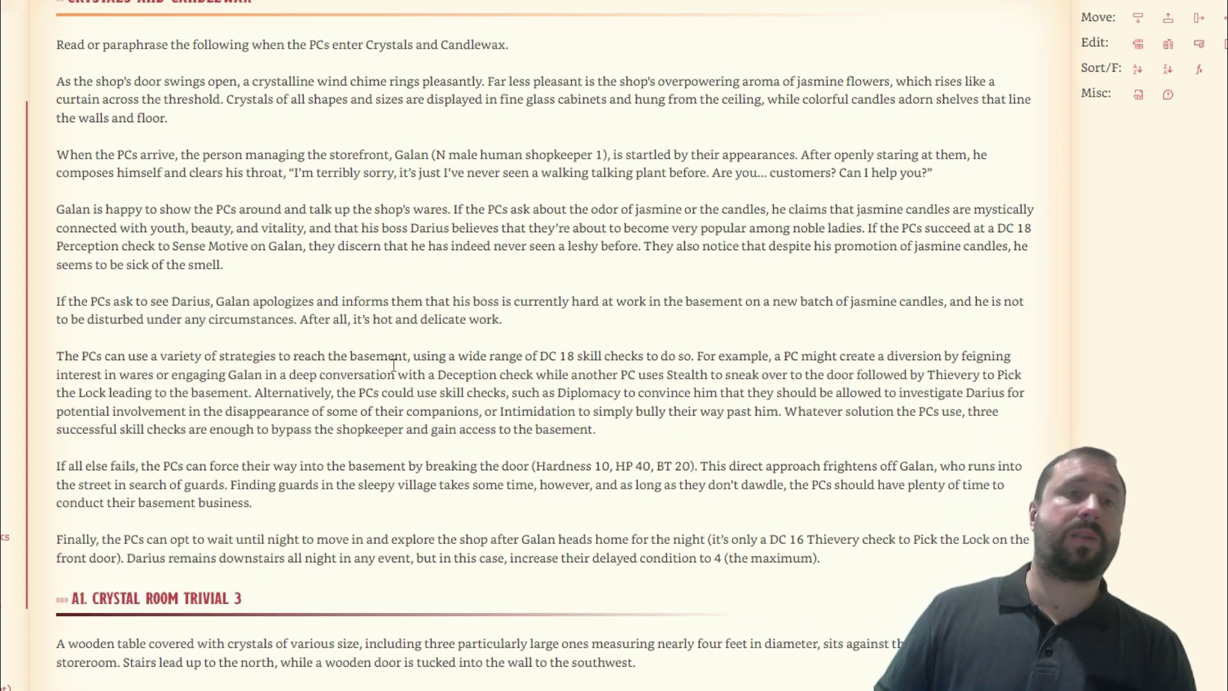
pyautogui.moveTo(71, 594); pyautogui.dragTo(220, 620)
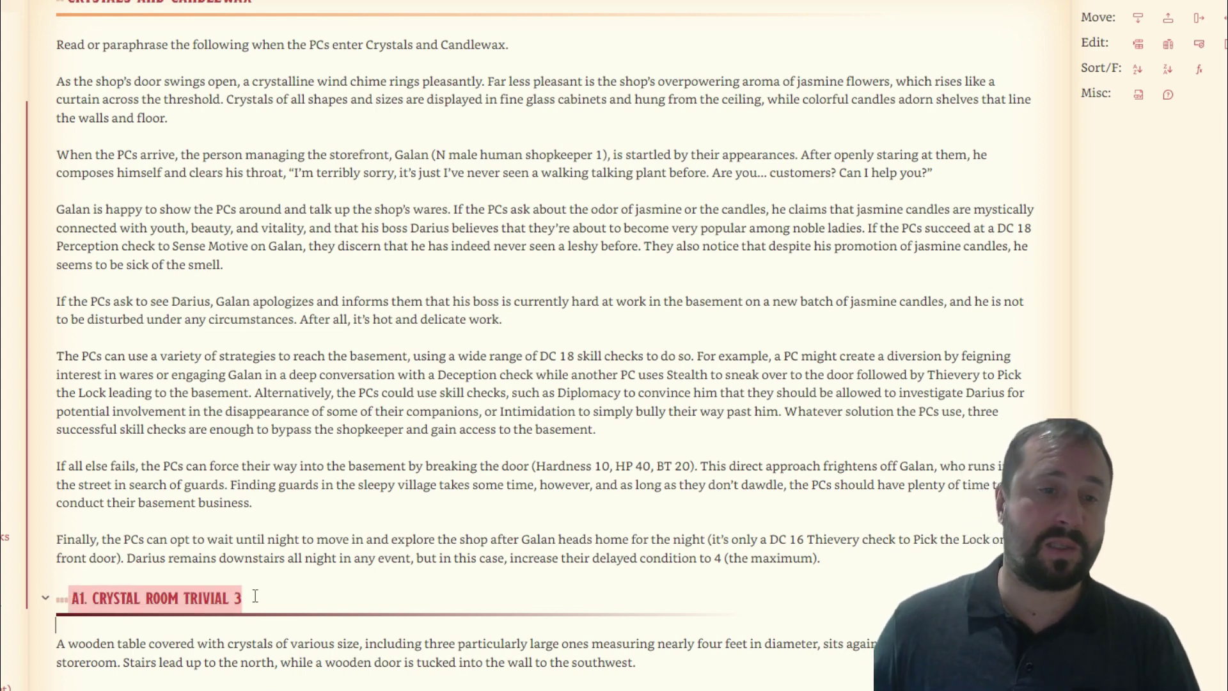
pyautogui.click(425, 599)
pyautogui.scroll(-5, 262, 570)
pyautogui.moveTo(266, 271); pyautogui.dragTo(76, 274)
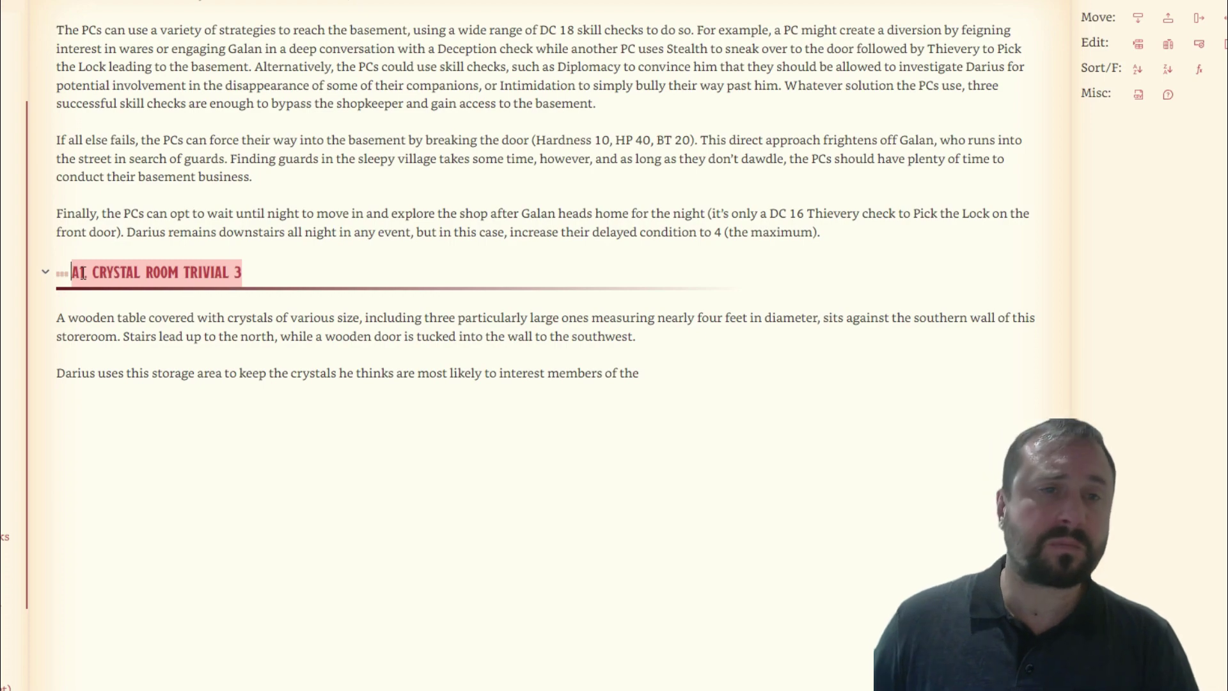
pyautogui.click(298, 267)
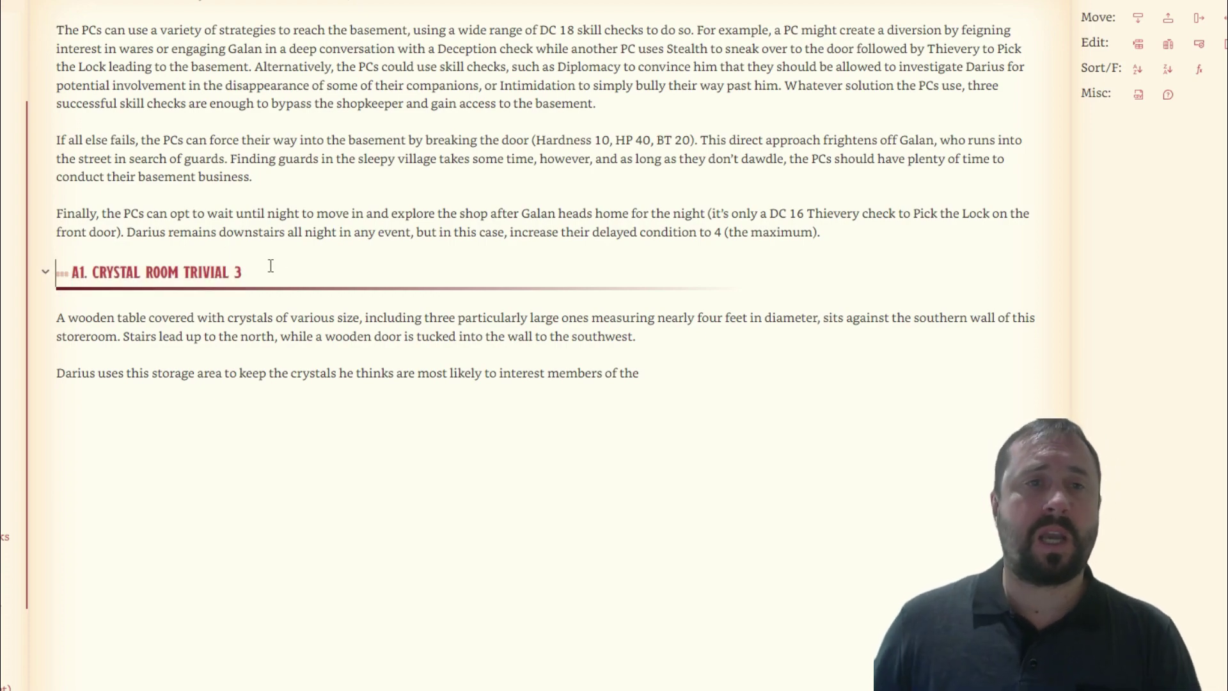
pyautogui.scroll(5, 270, 265)
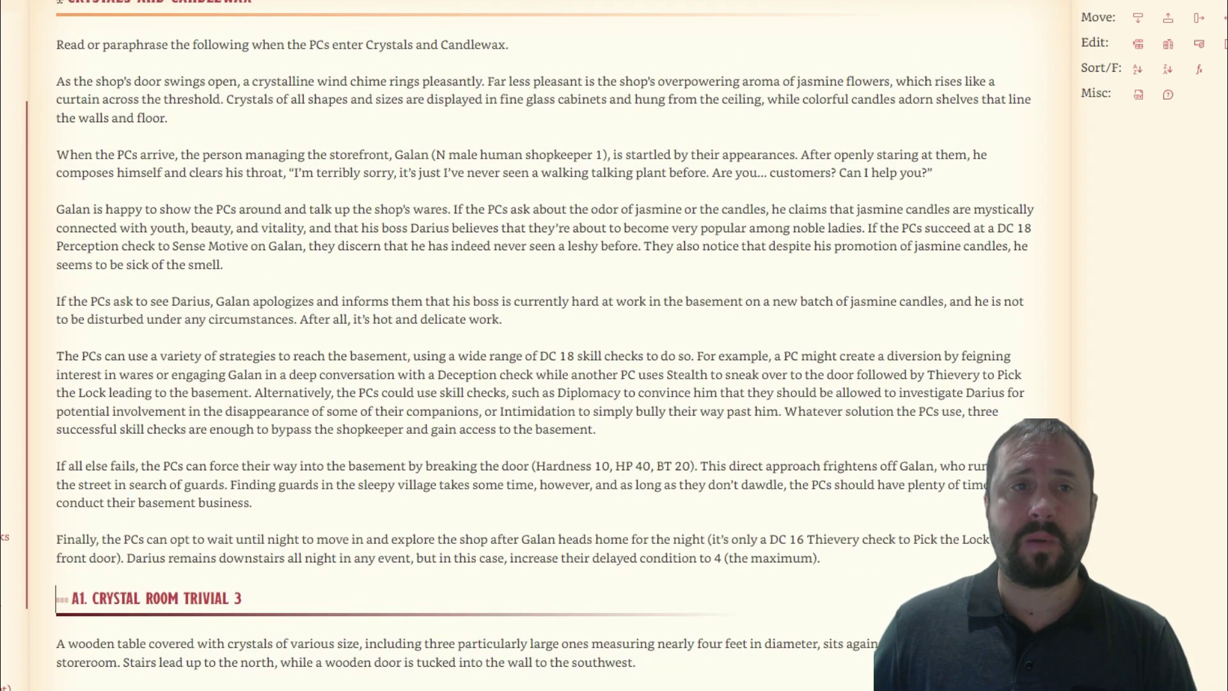
pyautogui.moveTo(60, 2); pyautogui.dragTo(256, 3)
pyautogui.scroll(-3, 173, 601)
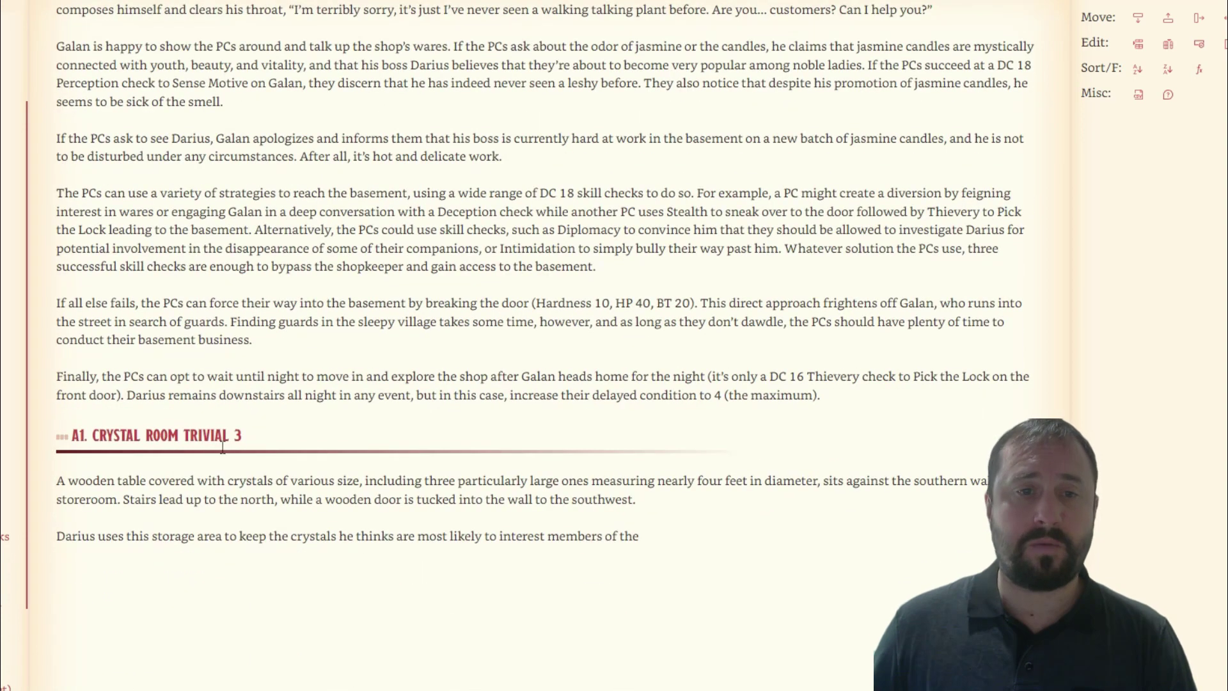
pyautogui.moveTo(252, 441); pyautogui.dragTo(35, 442)
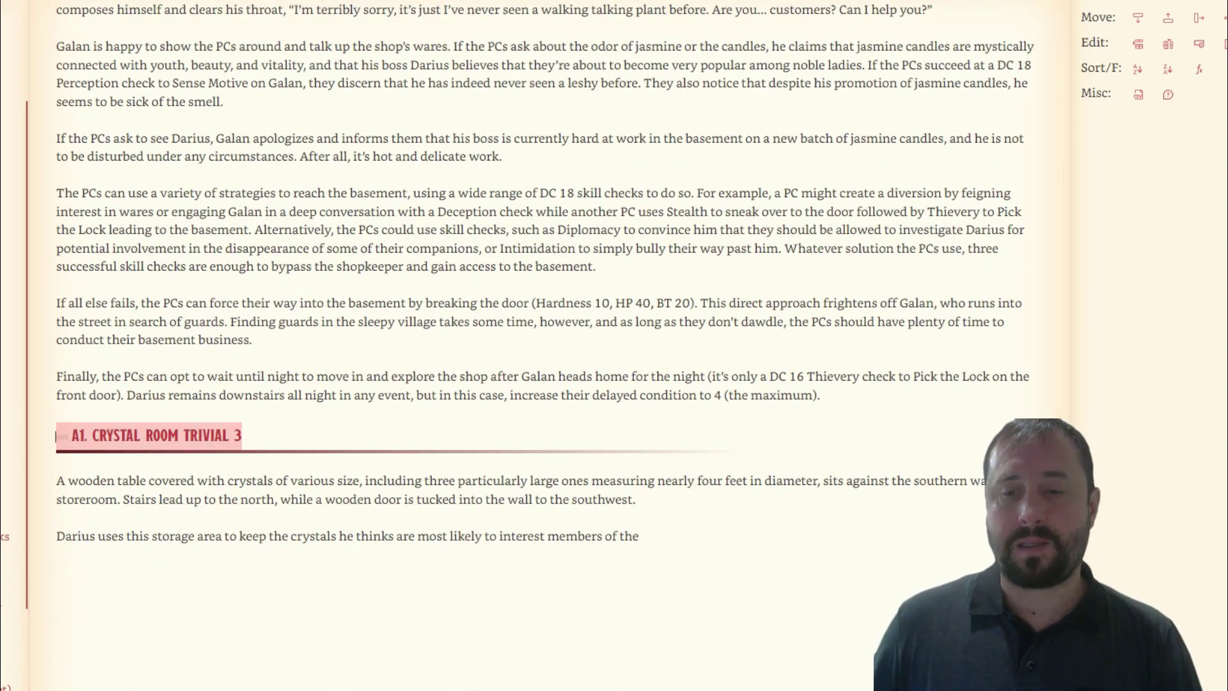
# Copy the A2. WAX LABORATORY MODERATE 3 heading and the boxed text below it from the adventure PDF to the end of the note
pyautogui.click(854, 649)
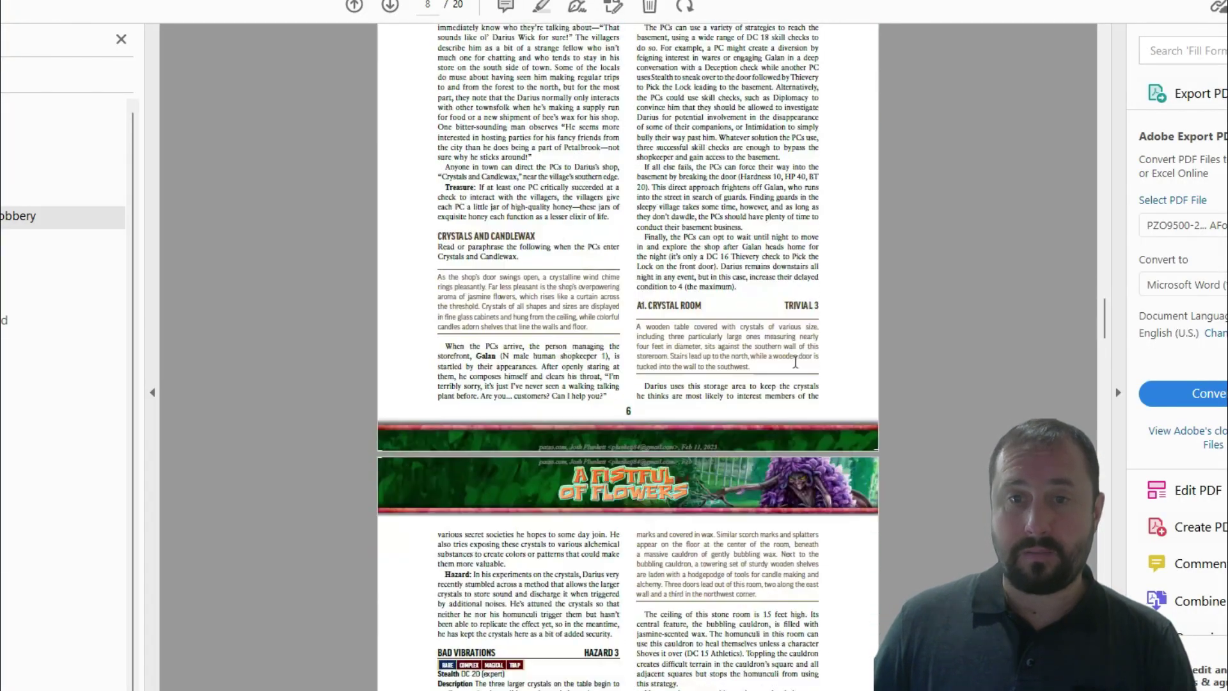
pyautogui.scroll(-5, 795, 362)
pyautogui.scroll(-4, 491, 379)
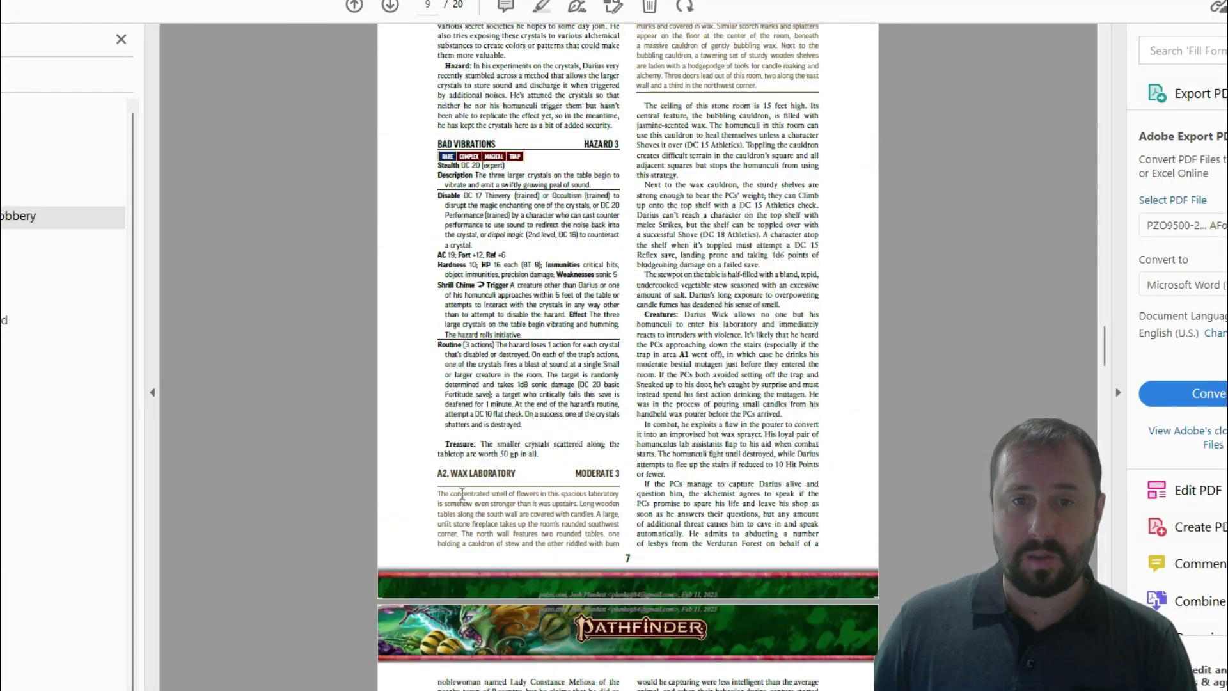
pyautogui.moveTo(437, 473); pyautogui.dragTo(617, 544)
pyautogui.hotkey('ctrl', 'c')
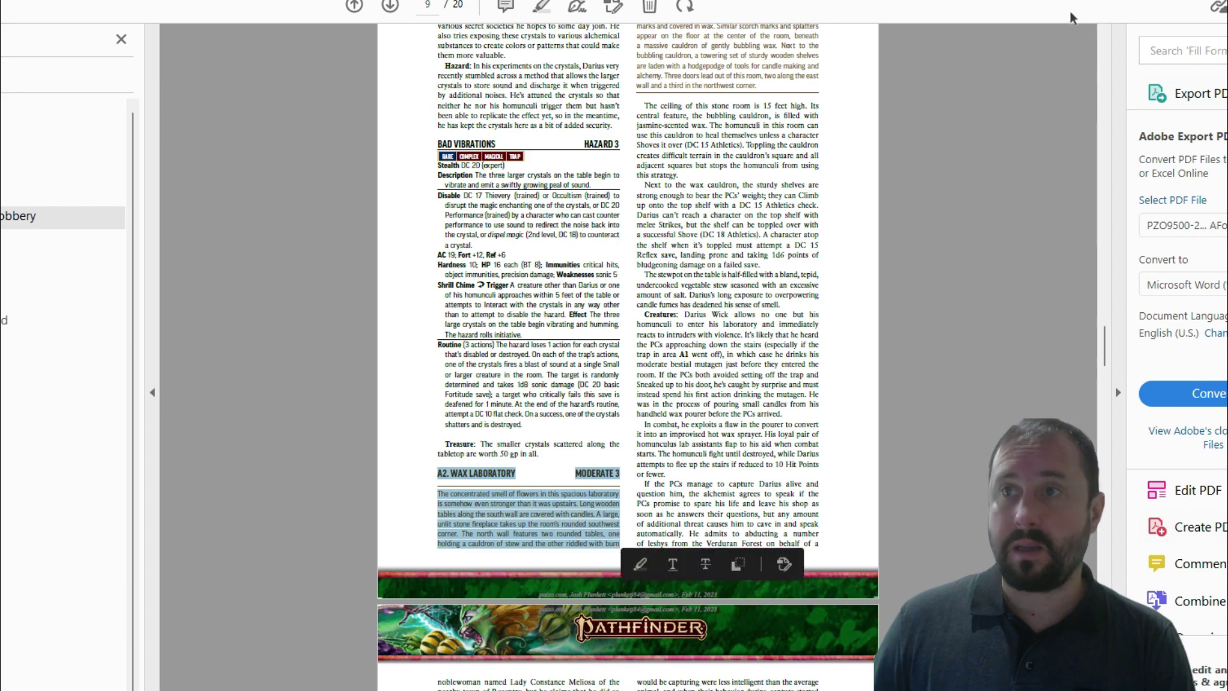
pyautogui.hotkey('alt', 'Tab')
pyautogui.click(669, 542)
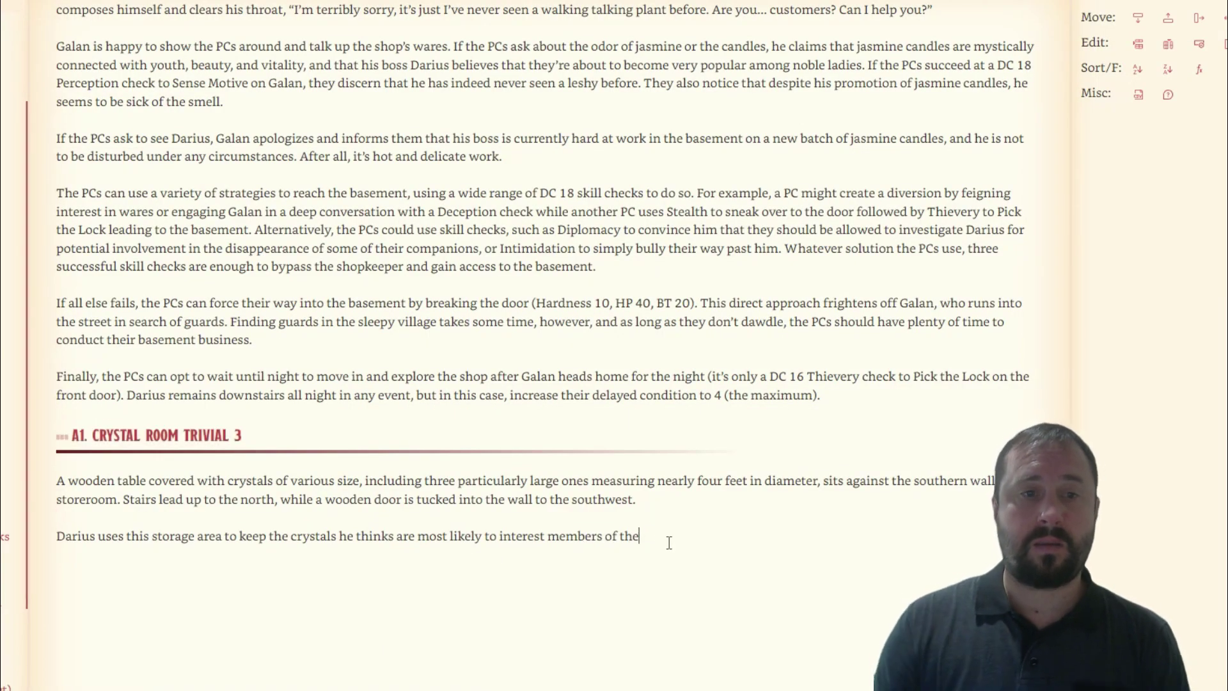
pyautogui.hotkey('ctrl', 'v')
# Join the broken lines of the Wax Laboratory passage and make A2. WAX LABORATORY MODERATE 3 a separate level-three heading
pyautogui.click(280, 589)
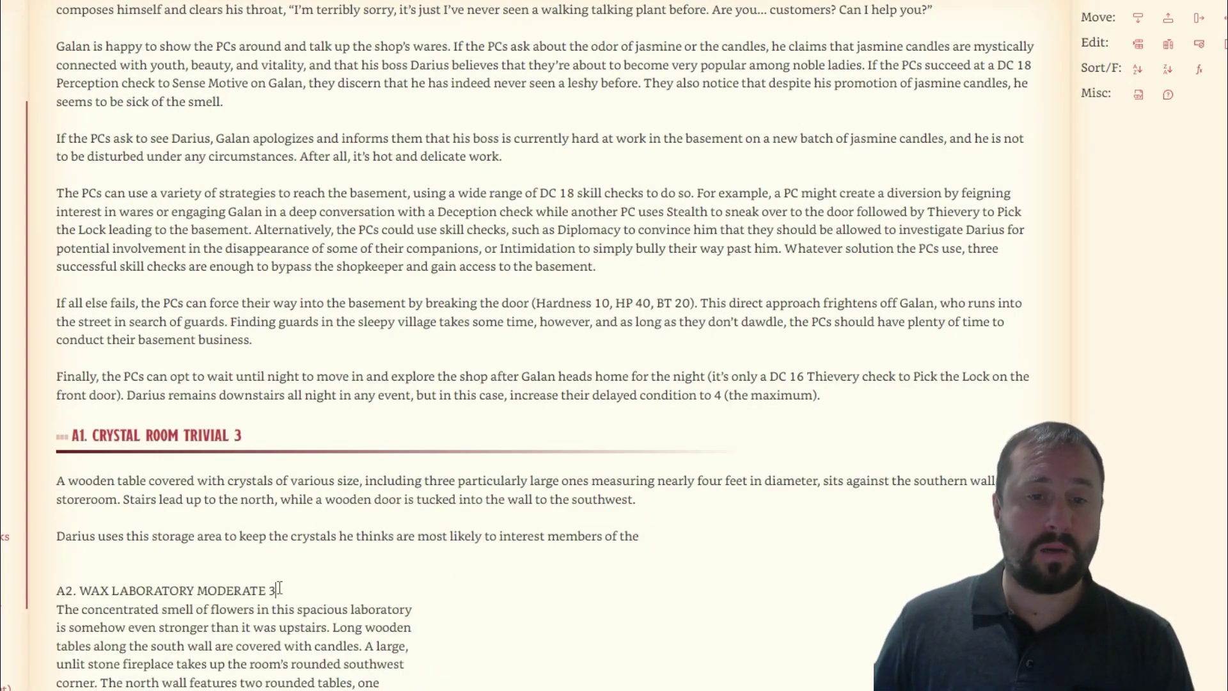
pyautogui.moveTo(383, 685)
pyautogui.mouseDown()
pyautogui.moveTo(36, 600)
pyautogui.moveTo(58, 587)
pyautogui.mouseUp()
pyautogui.hotkey('ctrl', 'j')
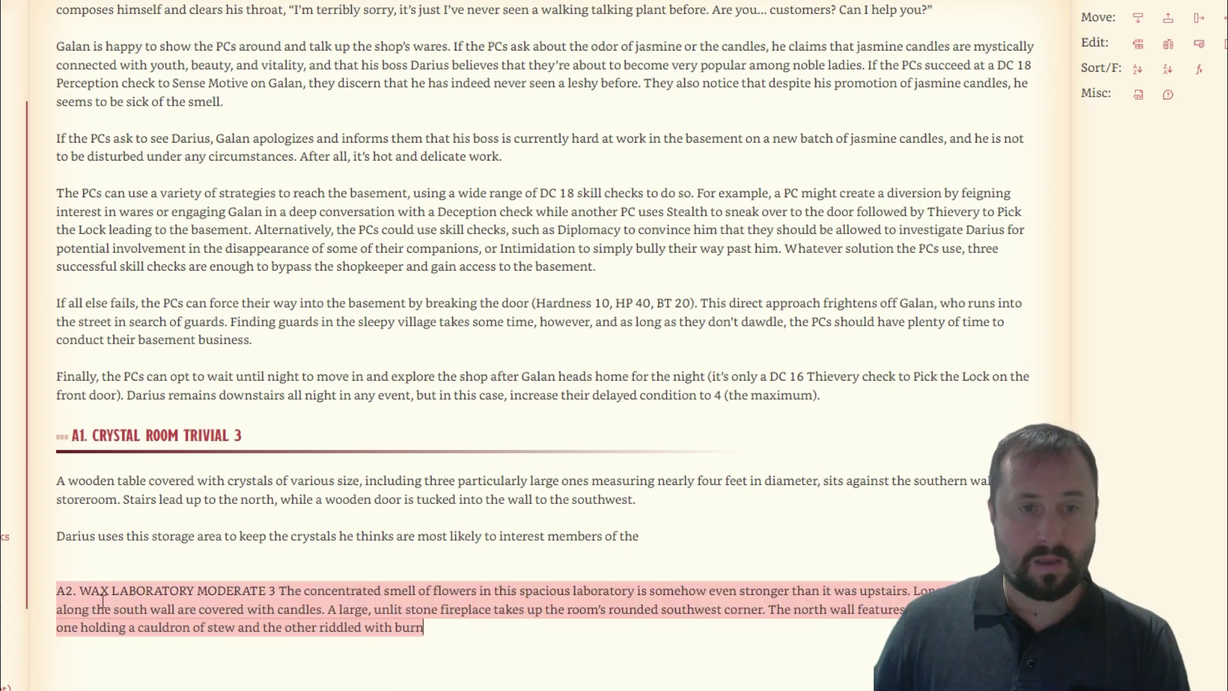
pyautogui.click(279, 591)
pyautogui.press('Return')
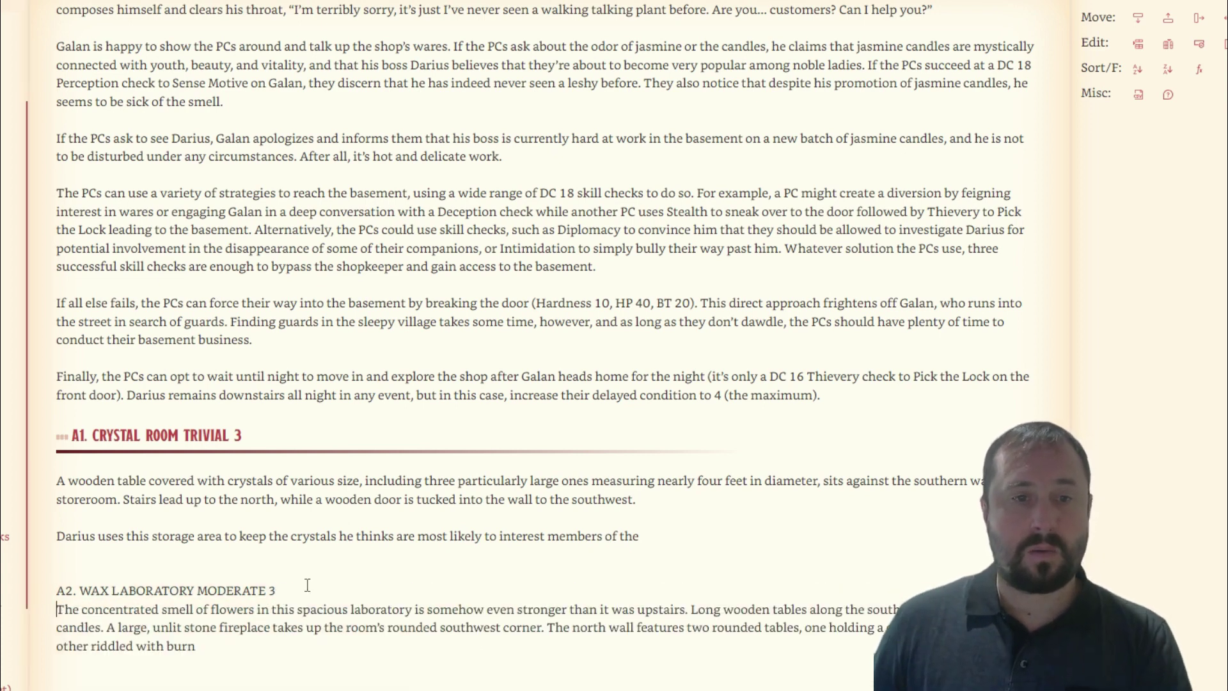
pyautogui.press('Up')
pyautogui.hotkey('ctrl', 'shift', '2')
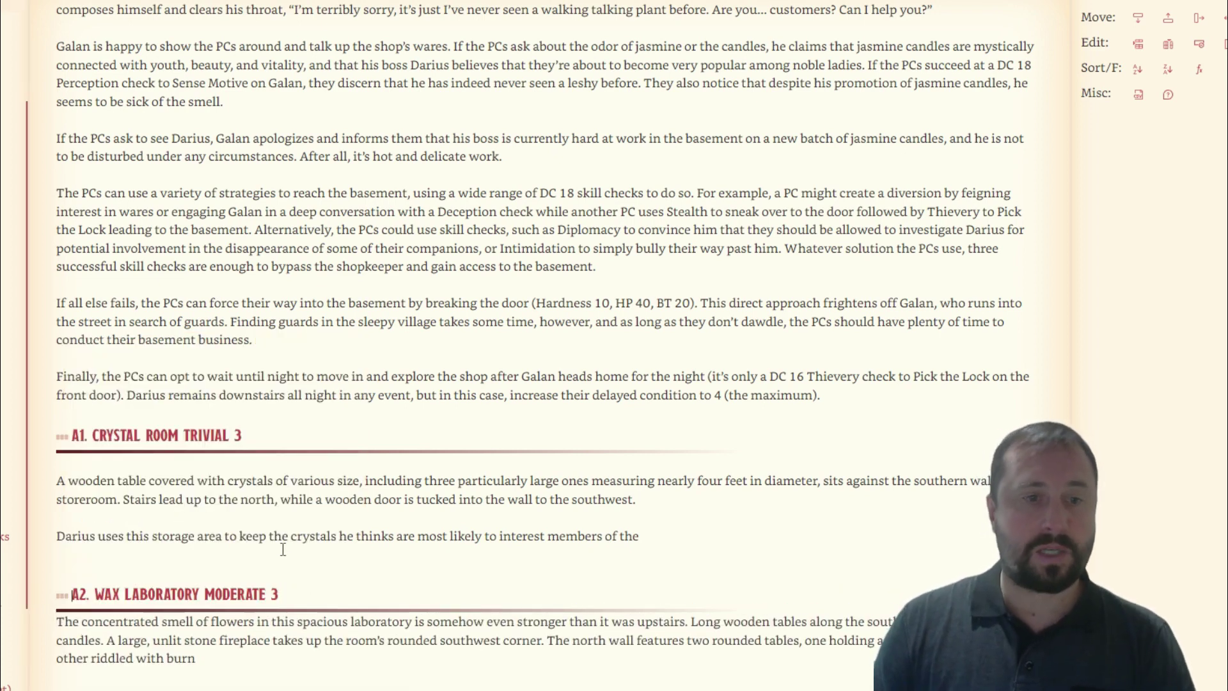
# Fold and unfold the Crystals and Candlewax, A1 and A2 sections to check how the headings nest
pyautogui.scroll(8, 356, 266)
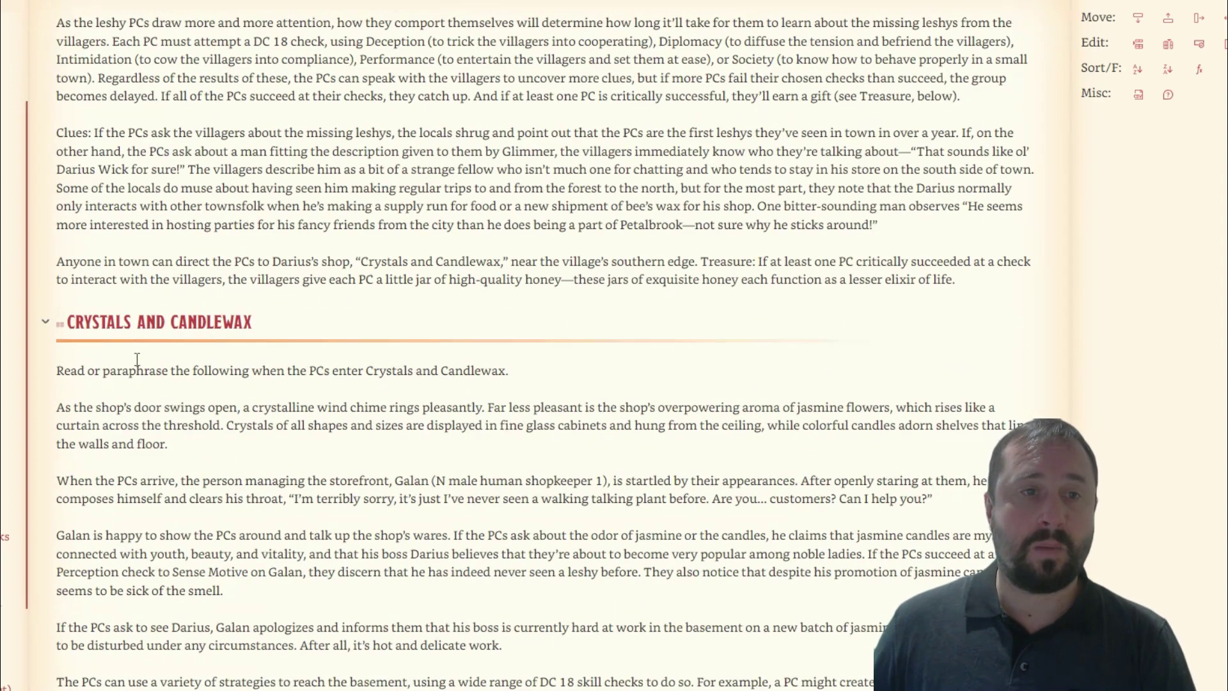
pyautogui.click(45, 323)
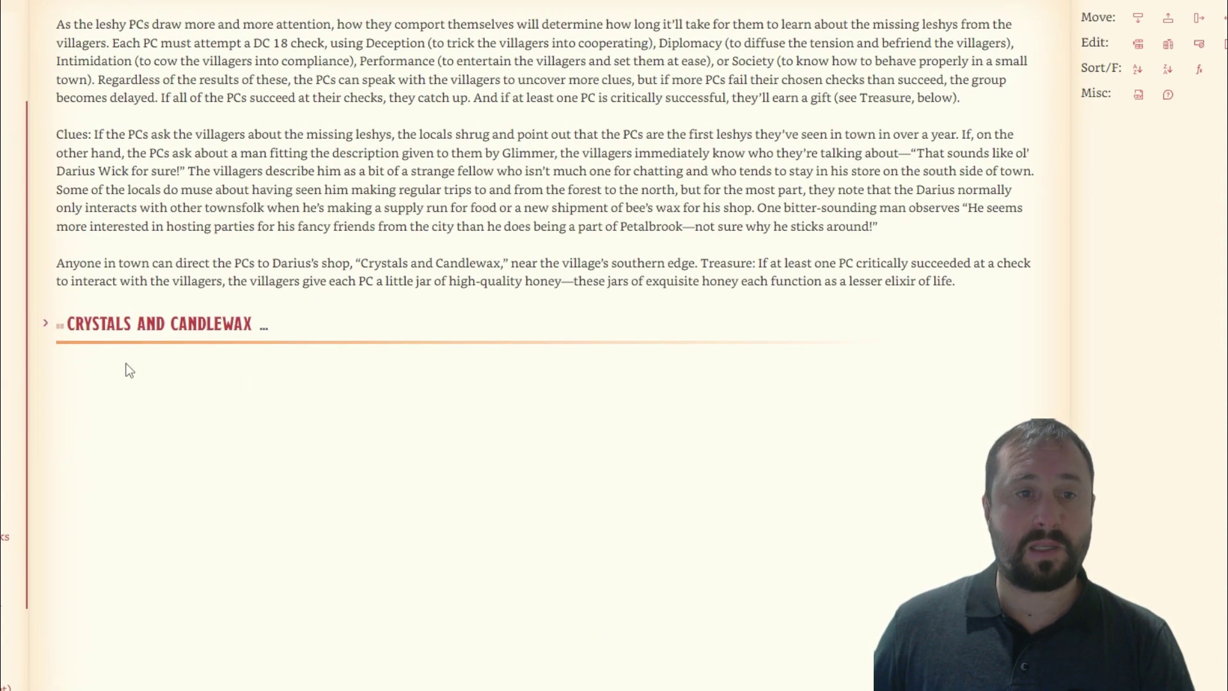
pyautogui.click(46, 321)
pyautogui.scroll(-5, 73, 425)
pyautogui.scroll(-3, 72, 425)
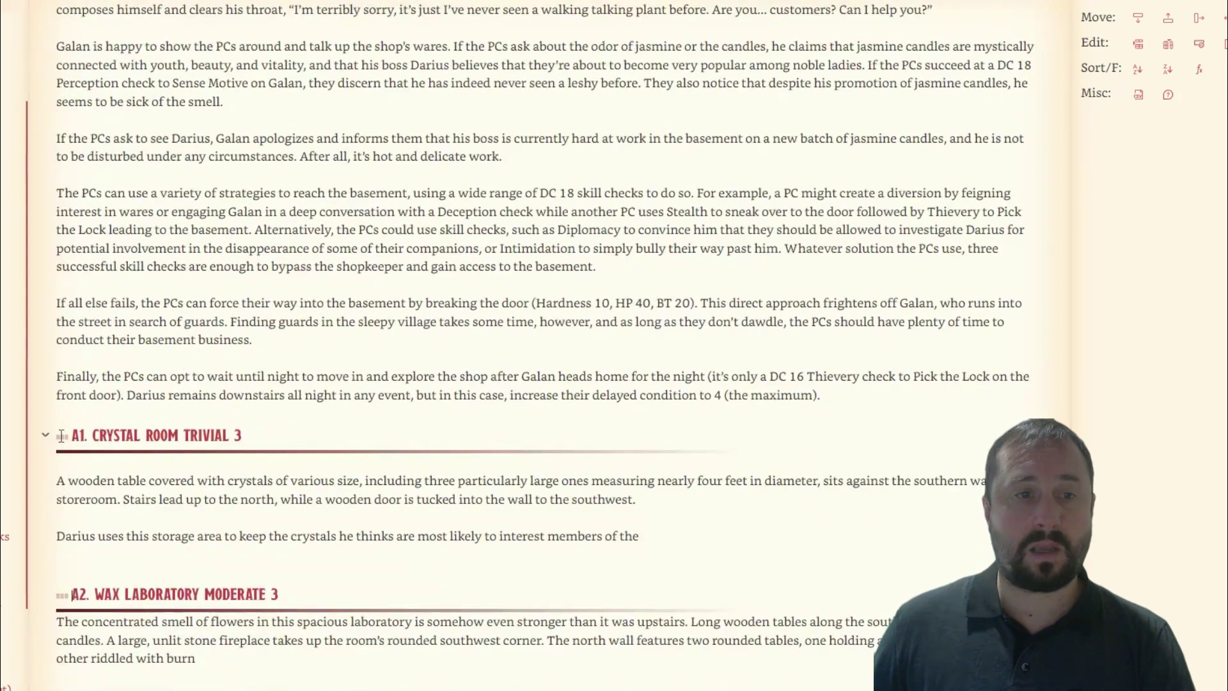
pyautogui.click(43, 435)
pyautogui.click(44, 466)
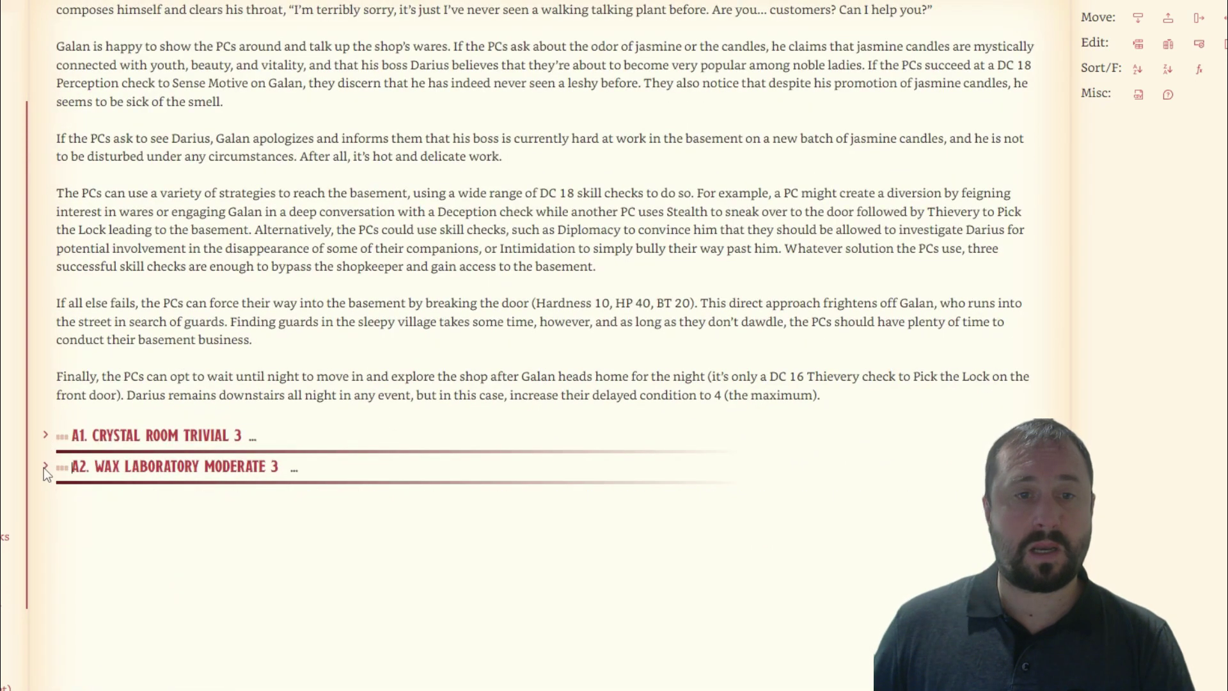
pyautogui.click(44, 436)
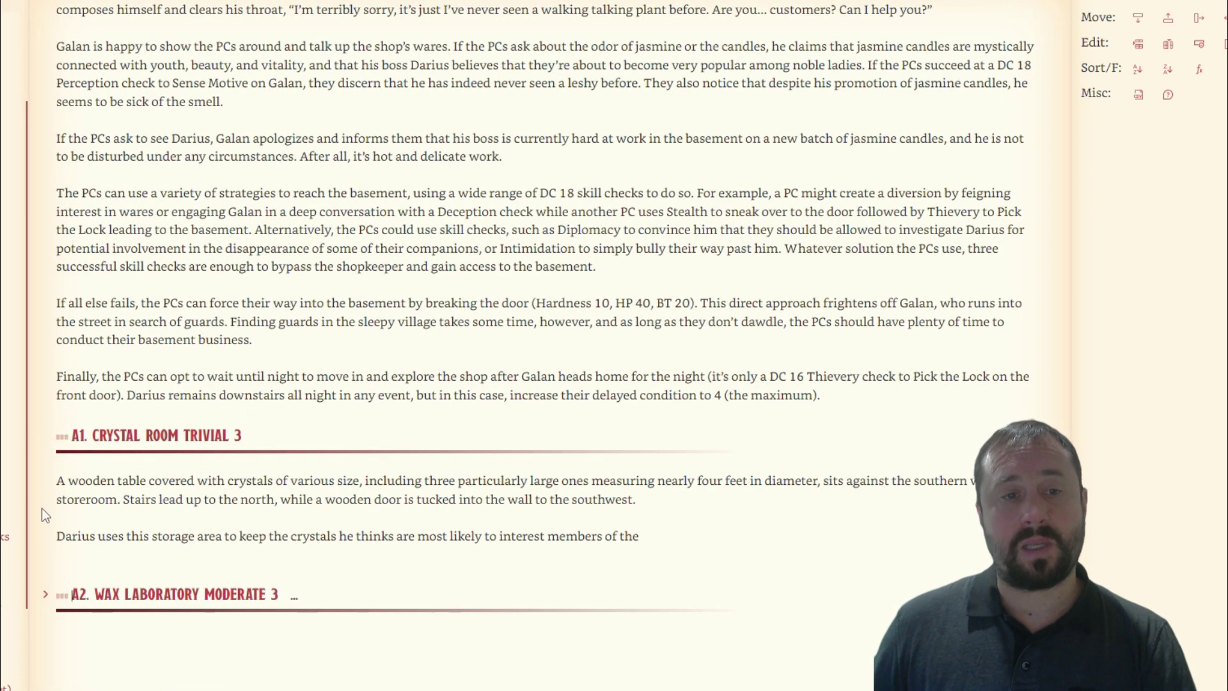
pyautogui.click(44, 593)
pyautogui.scroll(-2, 403, 370)
pyautogui.scroll(-3, 404, 370)
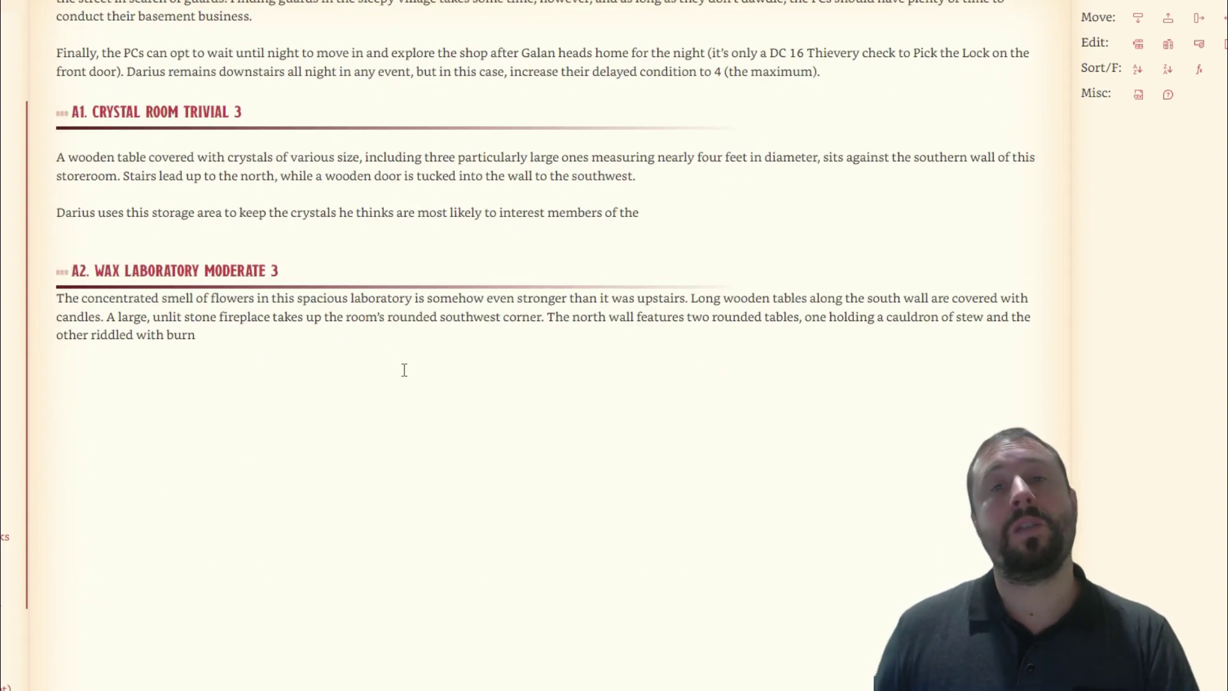
# Copy the Crystals and Candlewax map image from the maps page of the adventure PDF
pyautogui.scroll(7, 628, 268)
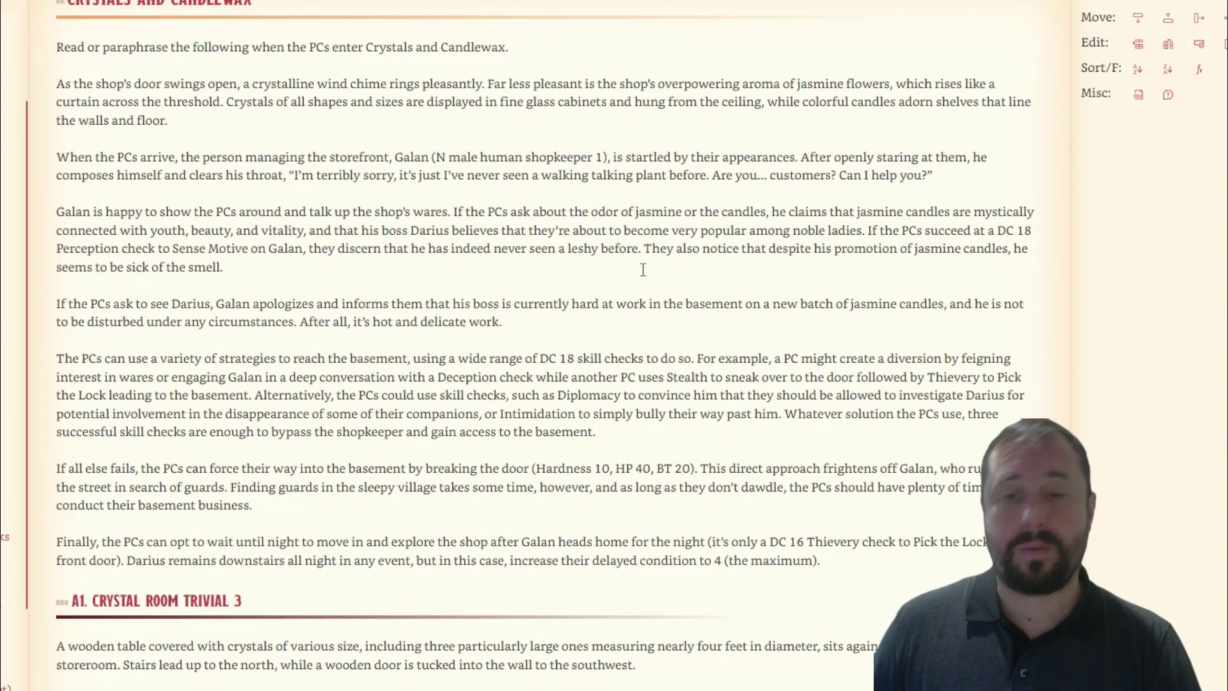
pyautogui.scroll(-5, 628, 268)
pyautogui.moveTo(820, 690)
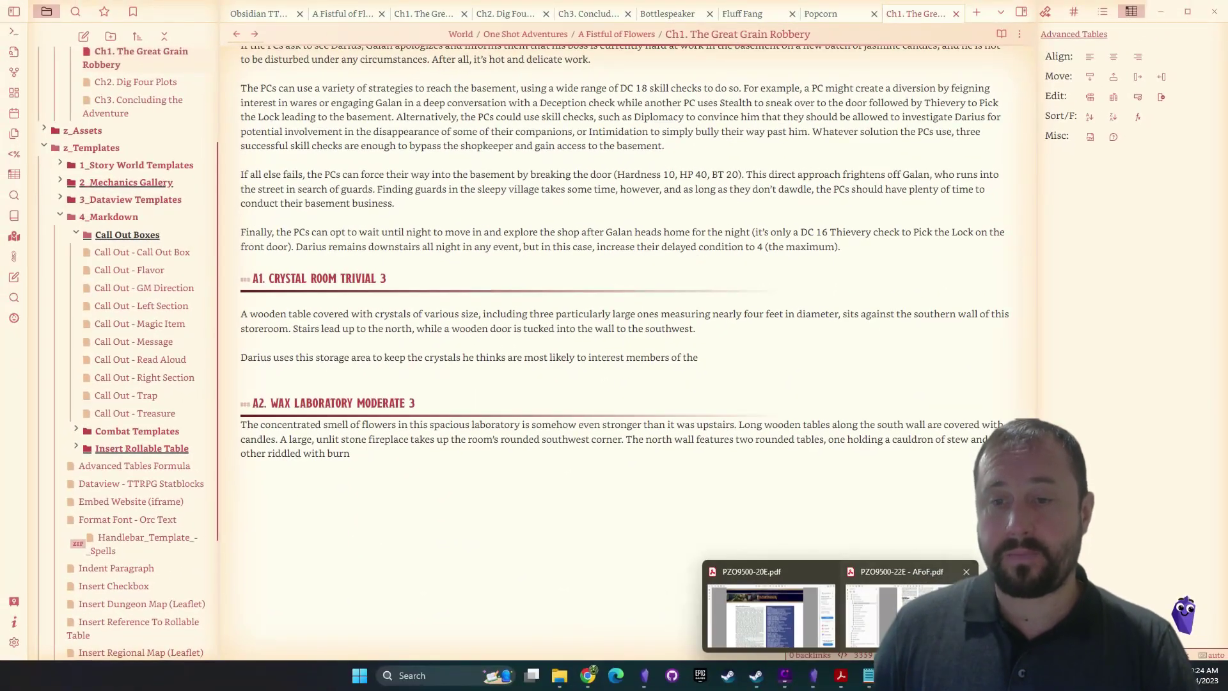
pyautogui.click(899, 614)
pyautogui.scroll(-1, 229, 373)
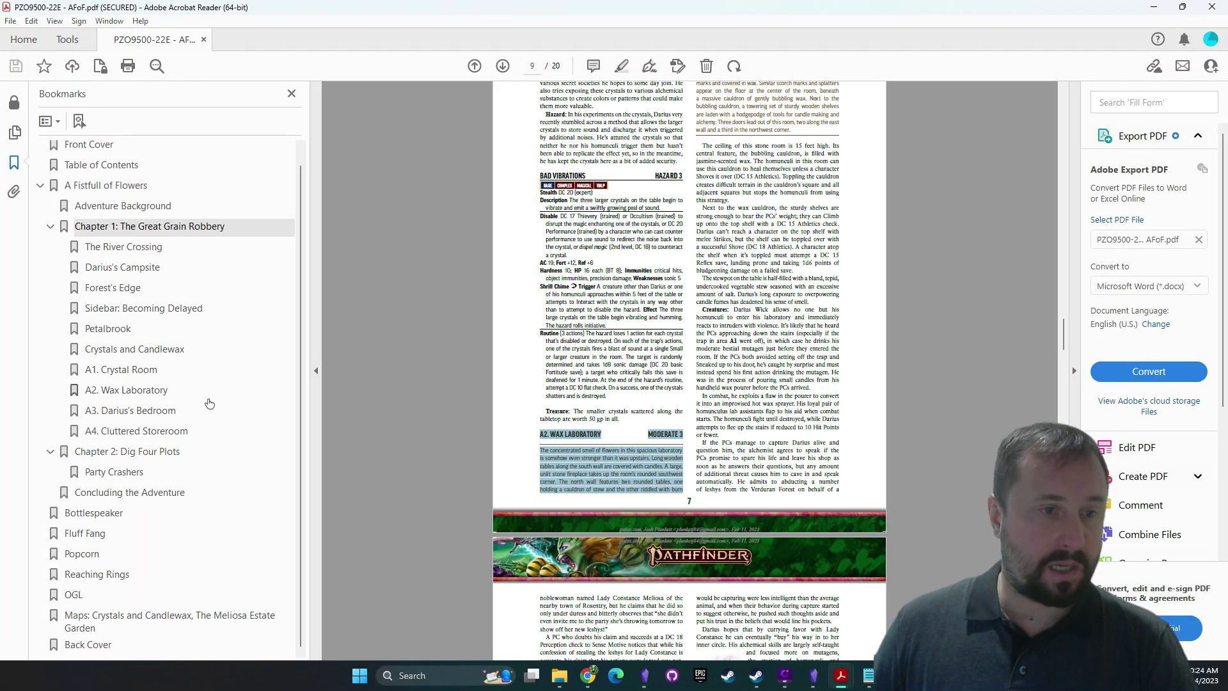
pyautogui.click(142, 620)
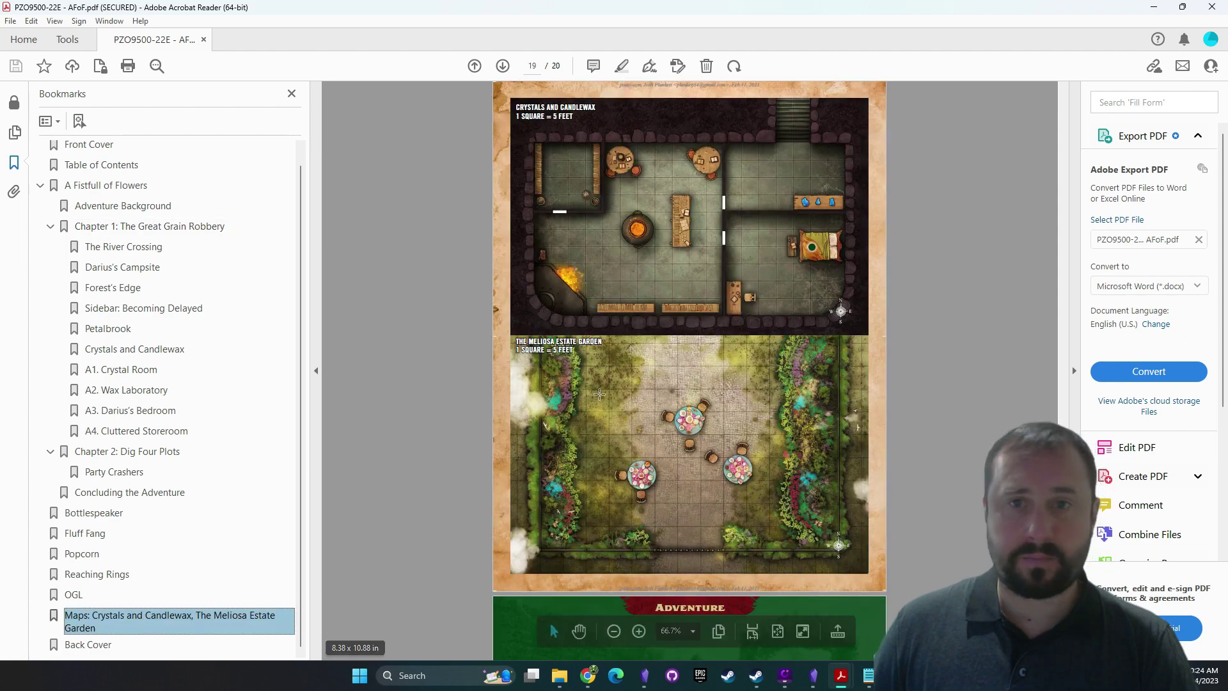
pyautogui.scroll(4, 439, 354)
pyautogui.scroll(-5, 440, 354)
pyautogui.scroll(-3, 441, 359)
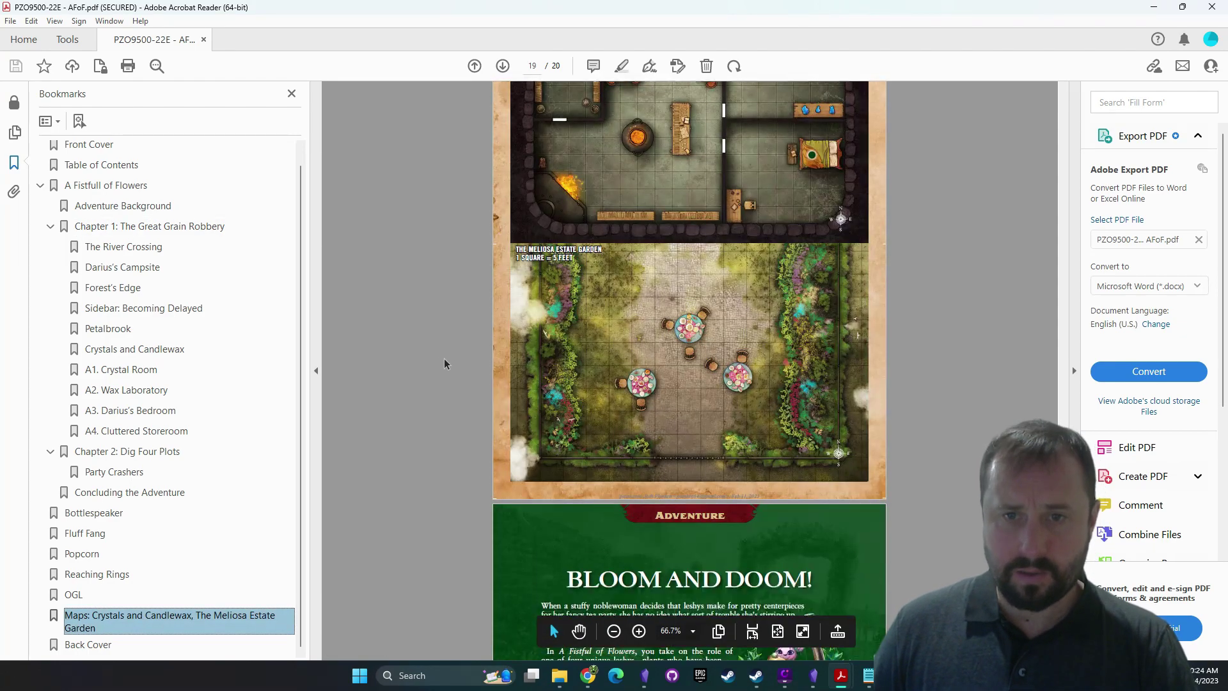
pyautogui.scroll(10, 448, 359)
pyautogui.scroll(-6, 450, 367)
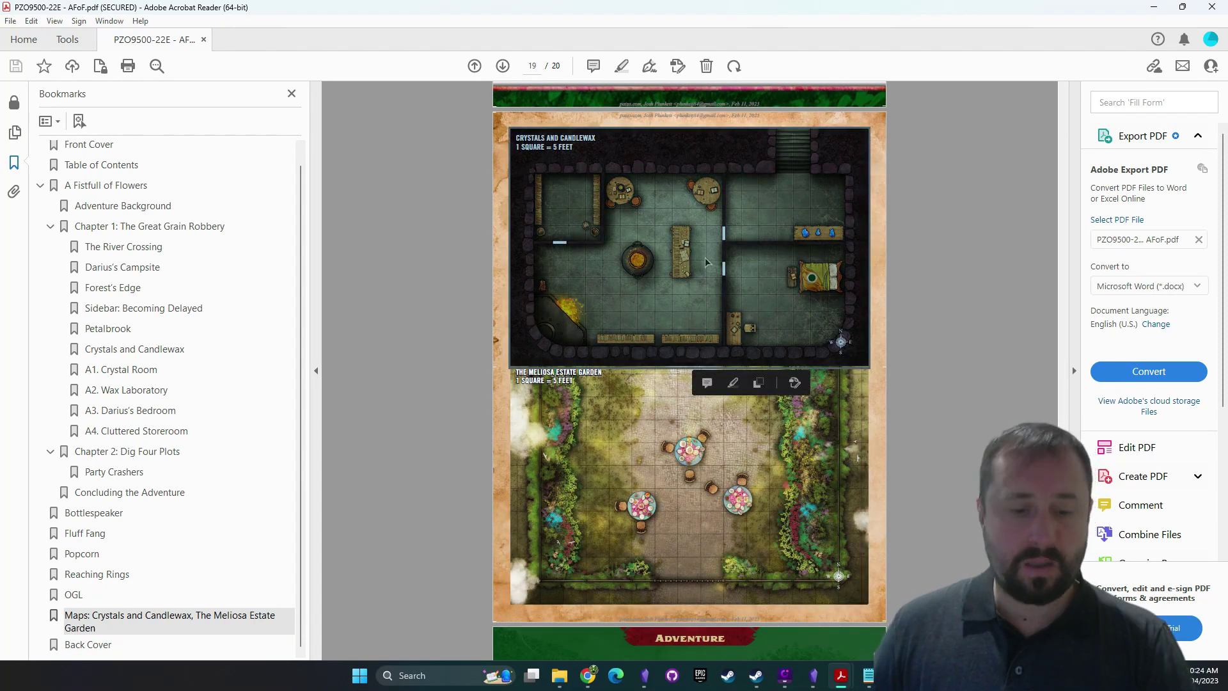
# Paste the copied map into the note on its own line directly below the CRYSTALS AND CANDLEWAX heading
pyautogui.click(1152, 6)
pyautogui.scroll(5, 591, 235)
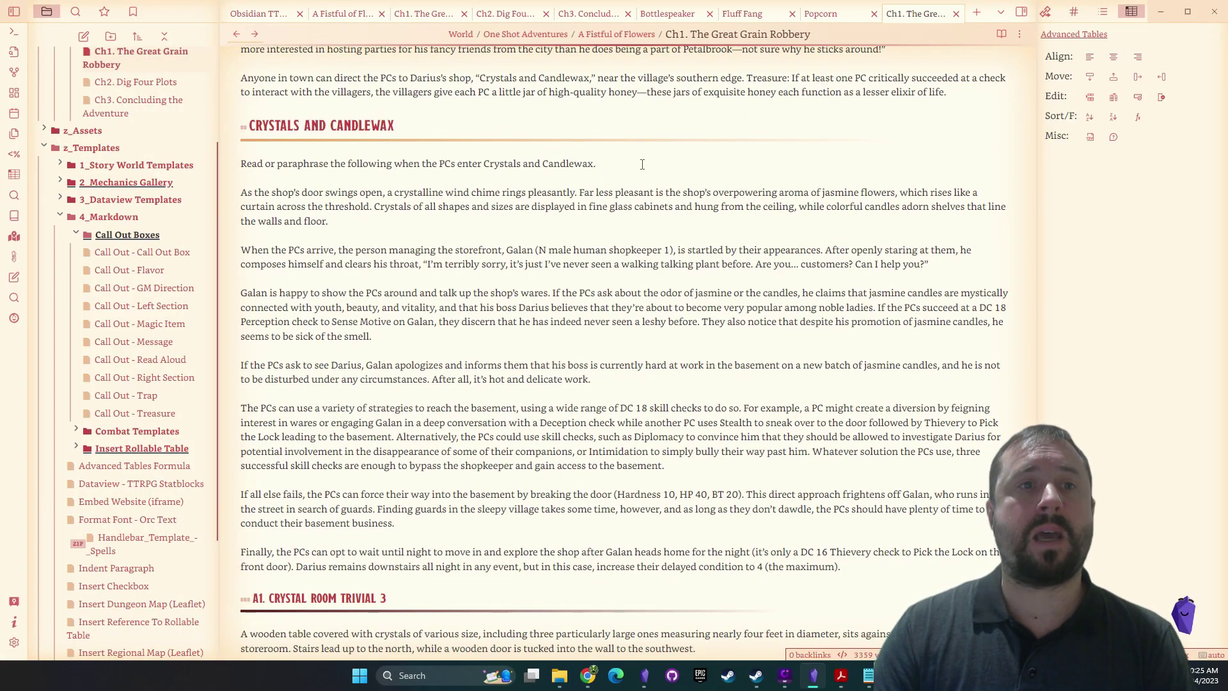
pyautogui.press('Return')
pyautogui.write('![[Pasted image 20230430102507.png]]')
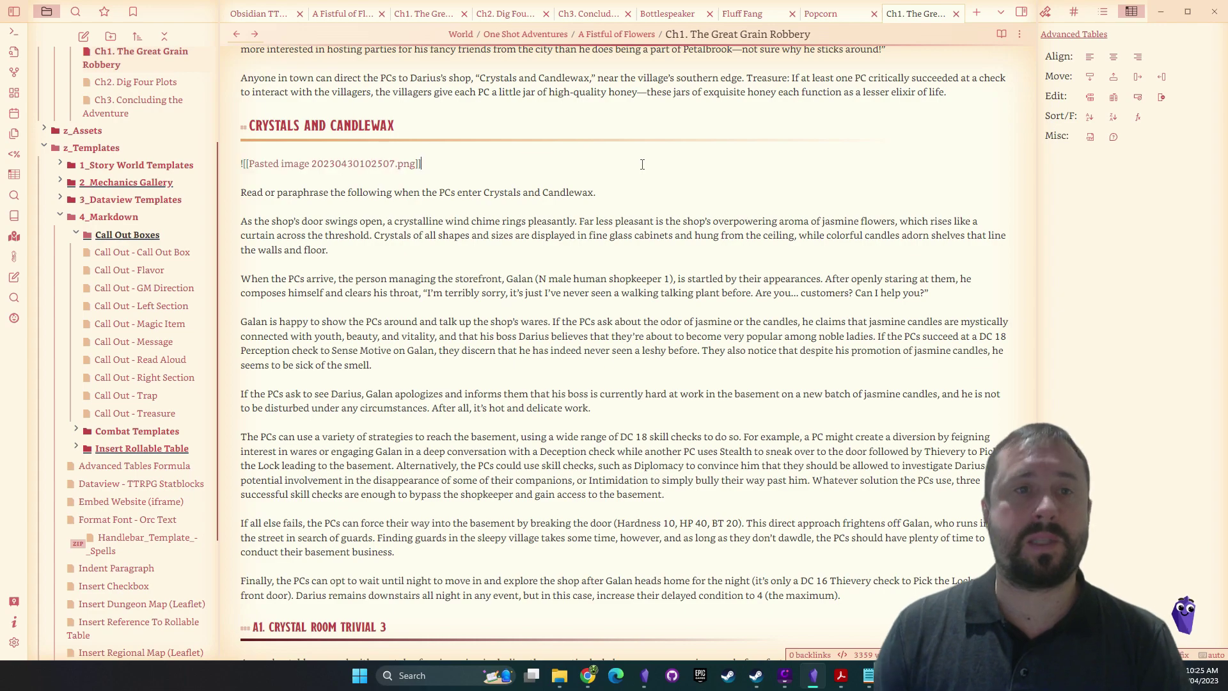
# Preview the pasted map and surrounding text in reading view, and return the note to editing mode
pyautogui.click(1001, 35)
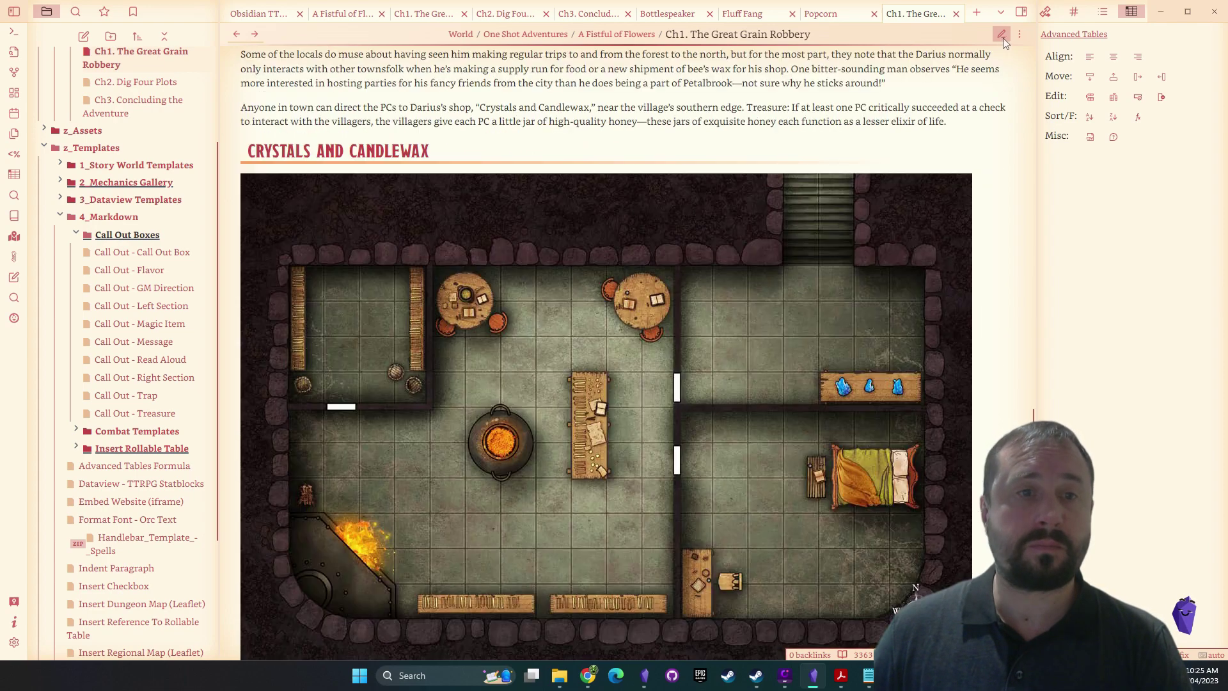
pyautogui.scroll(-8, 730, 508)
pyautogui.scroll(8, 730, 508)
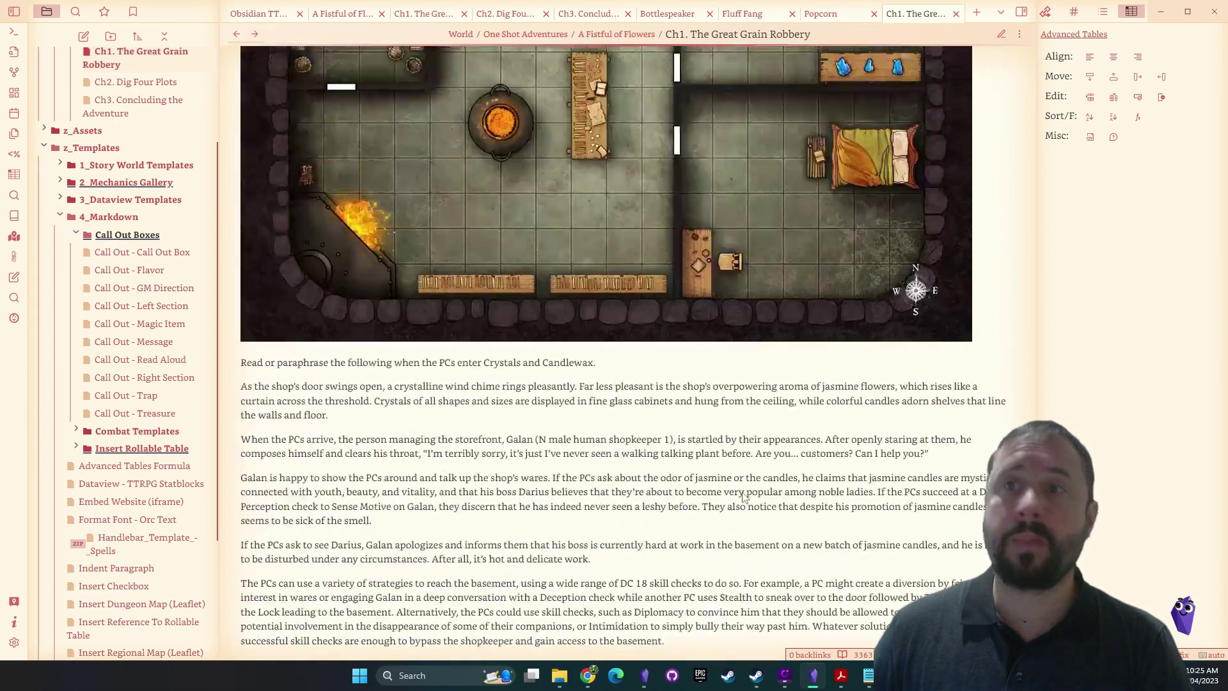
pyautogui.click(1007, 34)
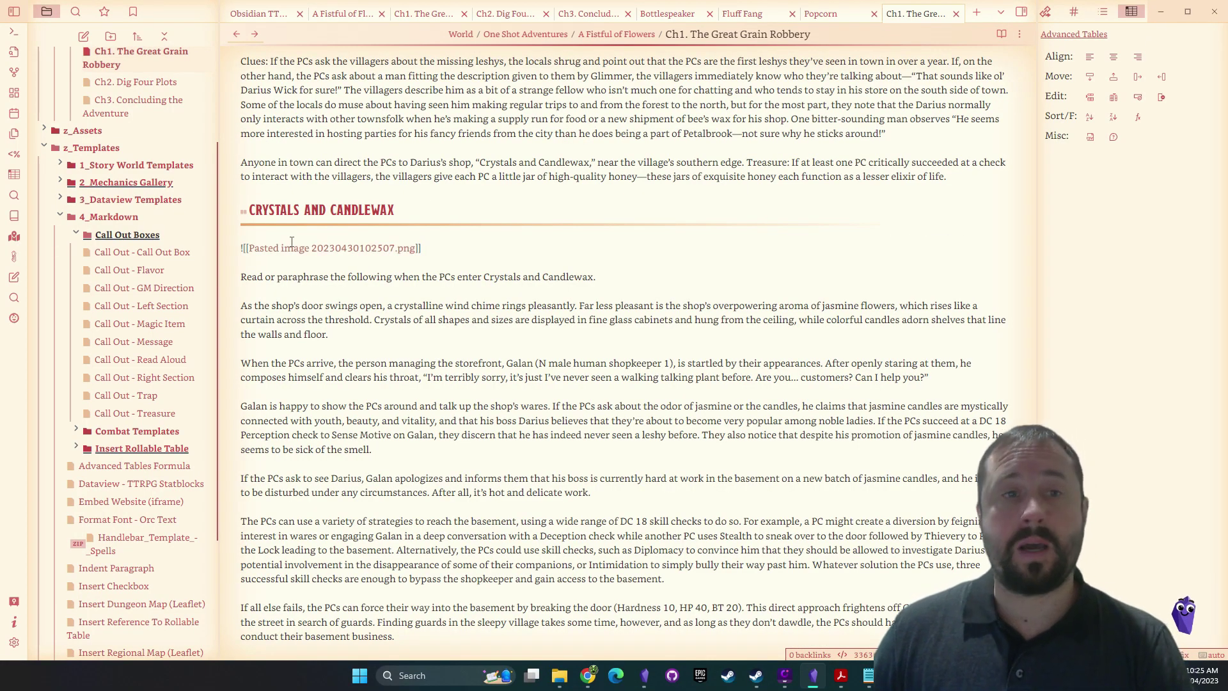
# Look through the vault's z_Assets folder for stored images and check its attachment folder option without changing anything
pyautogui.scroll(-3, 123, 310)
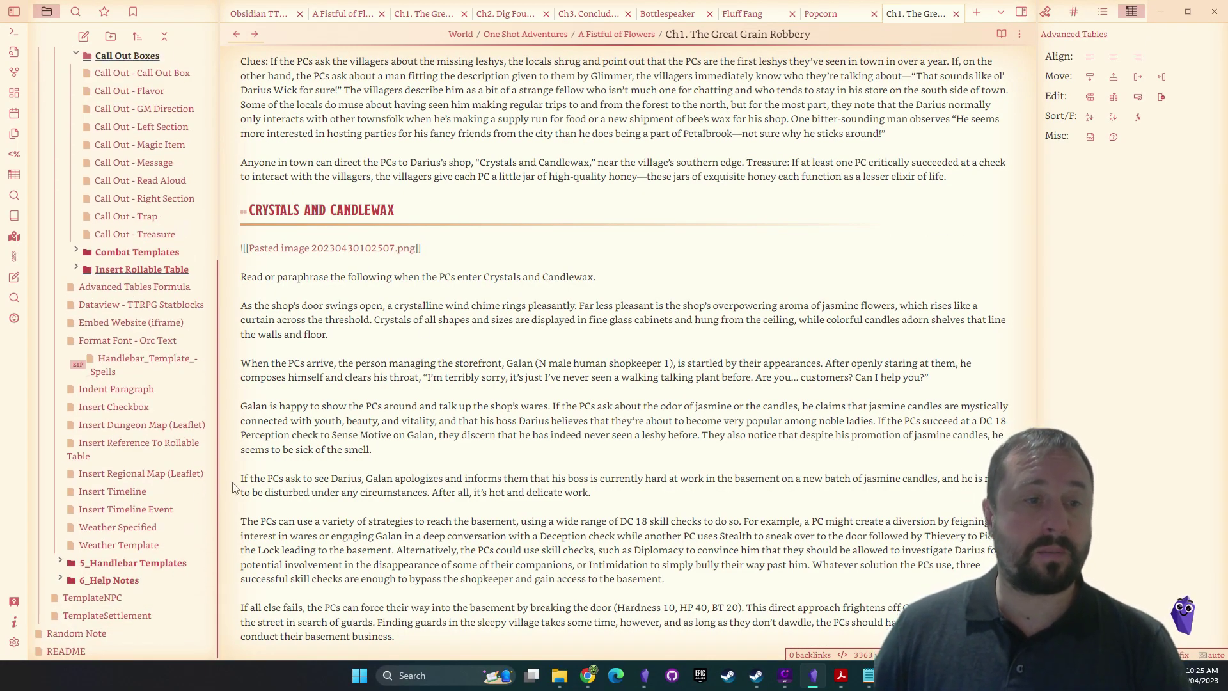
pyautogui.scroll(1, 114, 516)
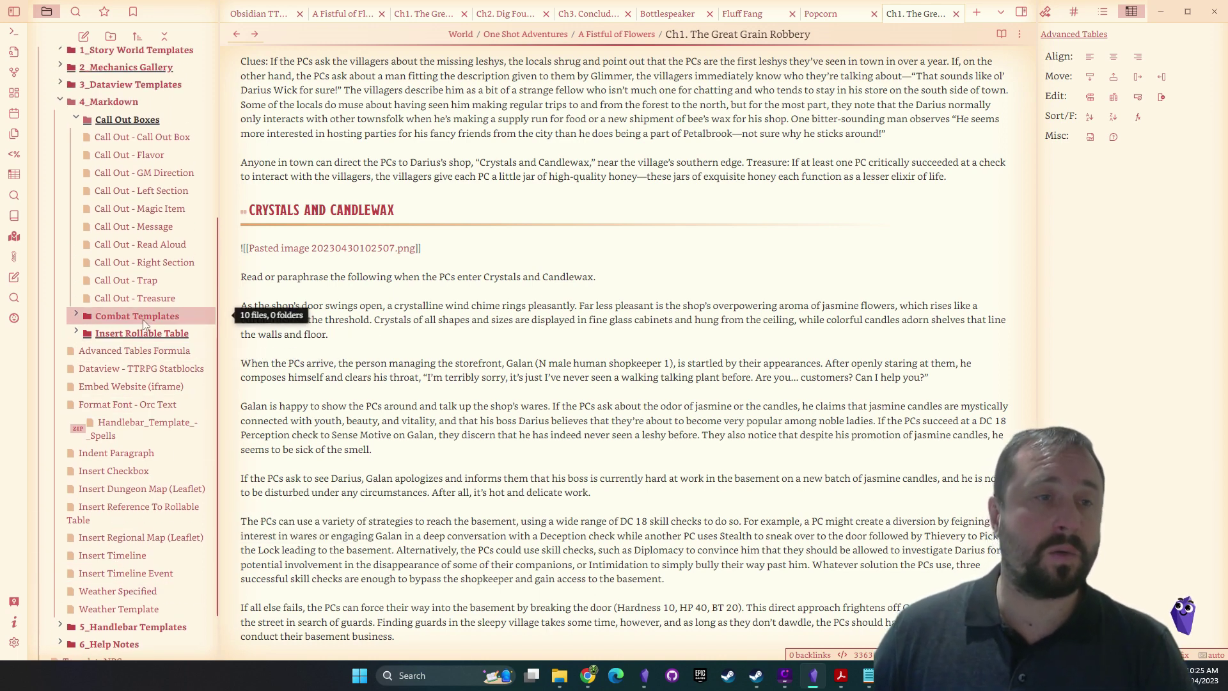
pyautogui.scroll(2, 122, 243)
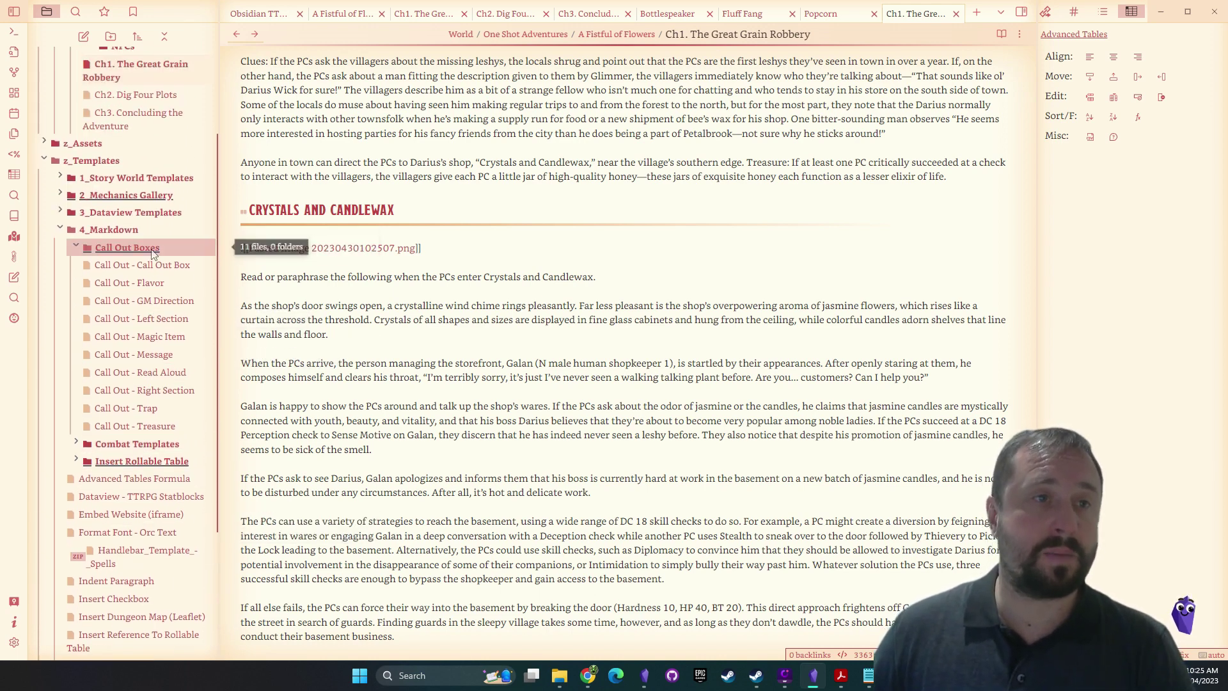
pyautogui.click(99, 146)
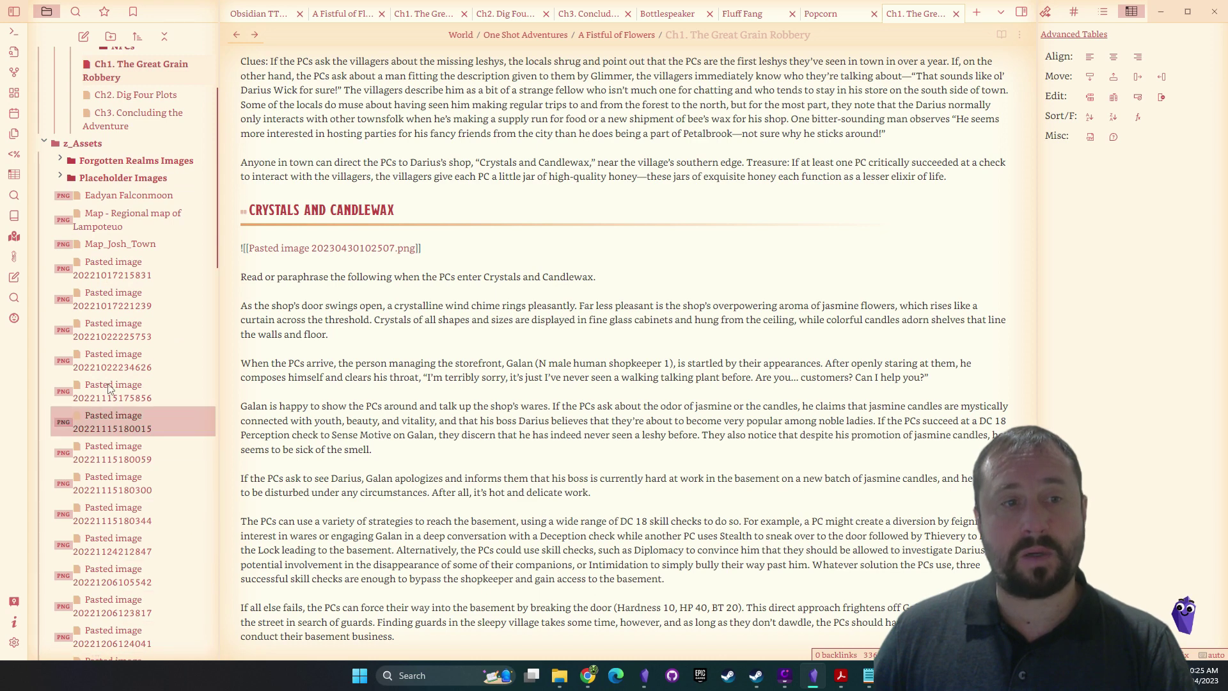
pyautogui.click(99, 146)
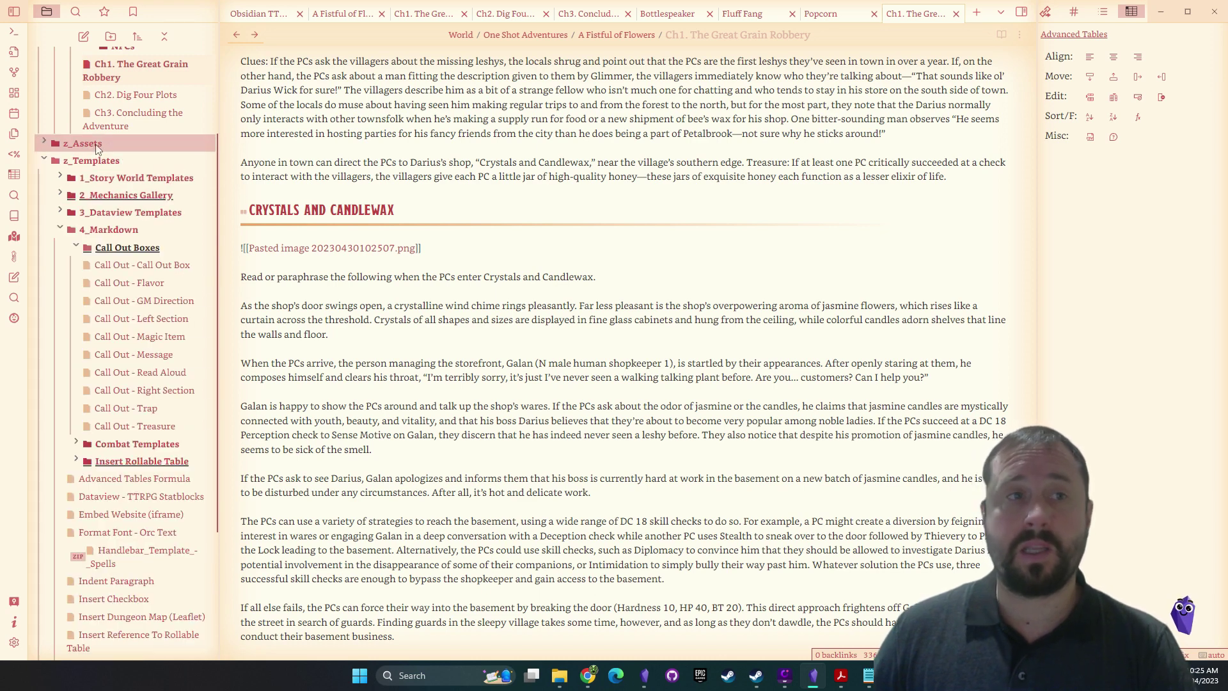
pyautogui.rightClick(97, 148)
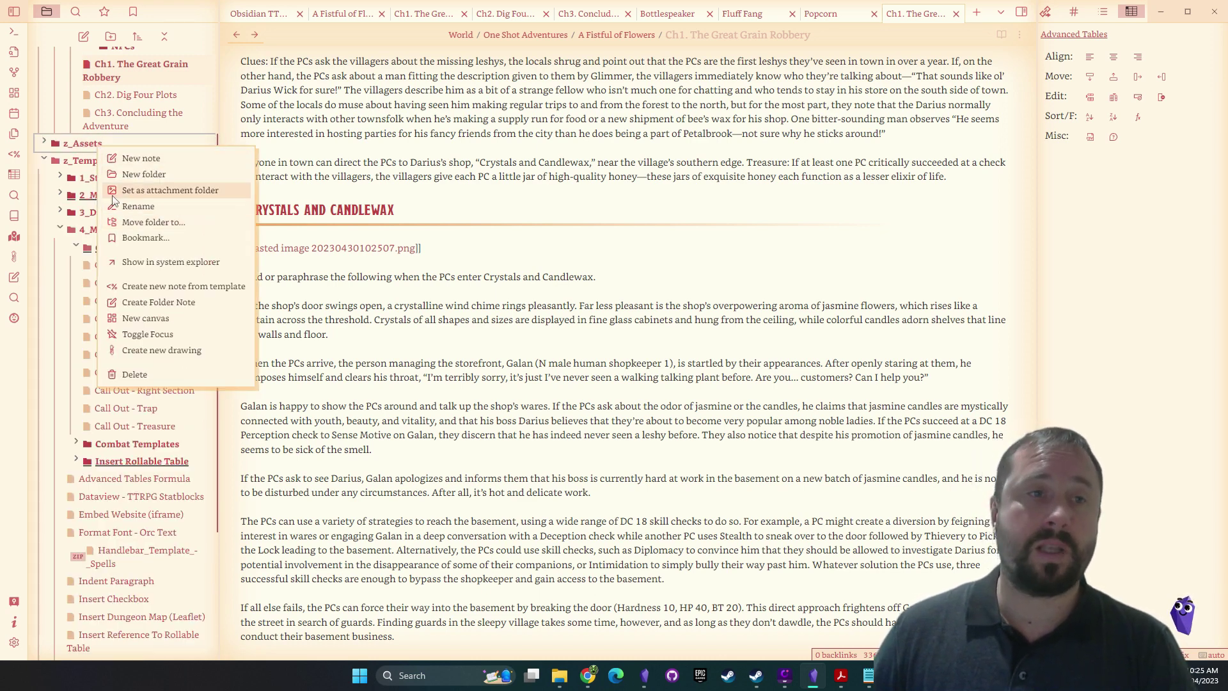
pyautogui.click(523, 250)
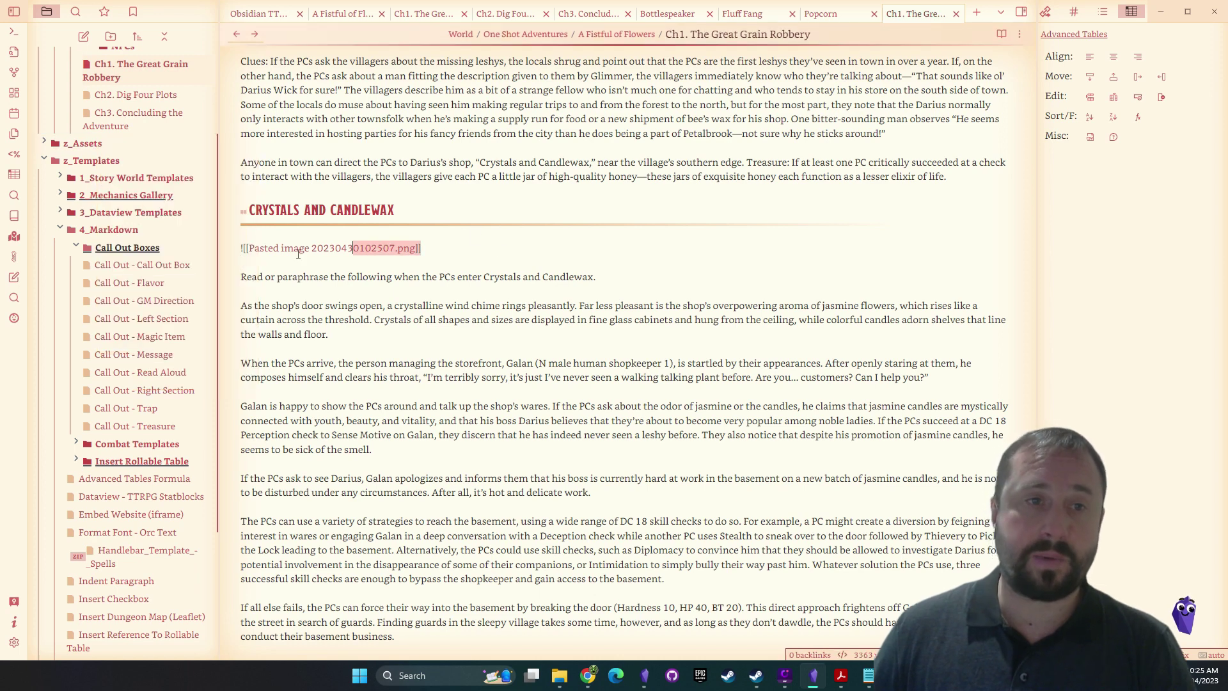
# Rename the pasted image file under the CRYSTALS AND CANDLEWAX heading as "map - Crystals and Candlewax"
pyautogui.rightClick(346, 252)
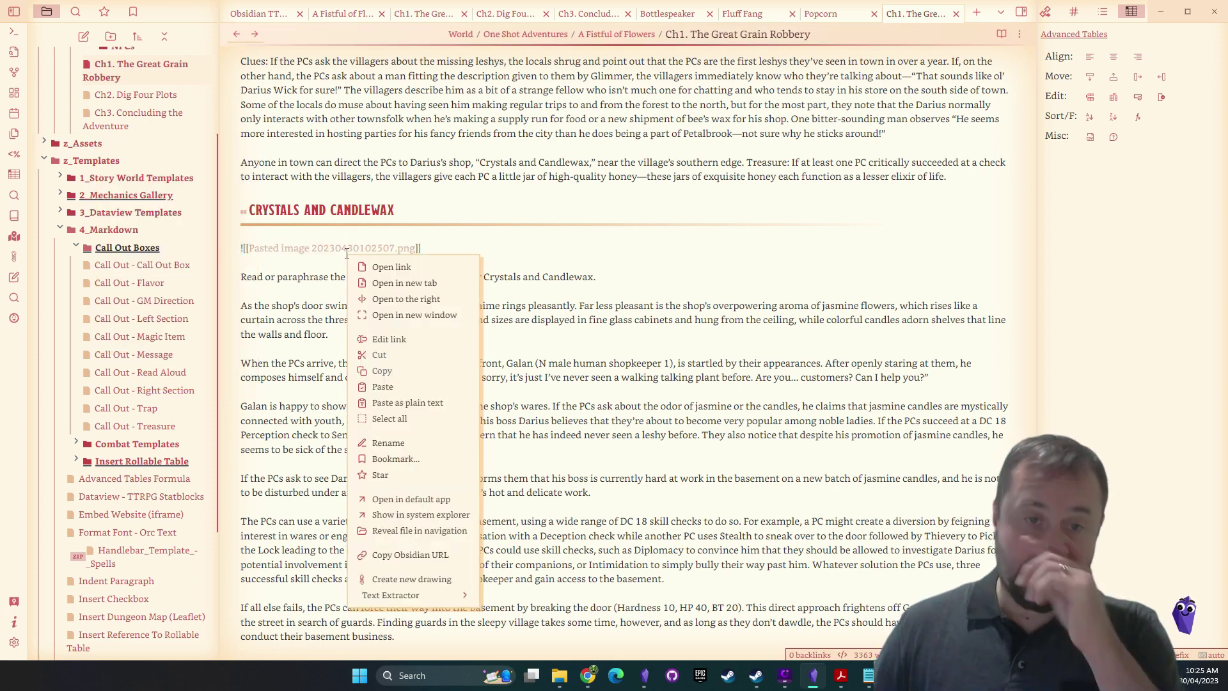
pyautogui.click(416, 444)
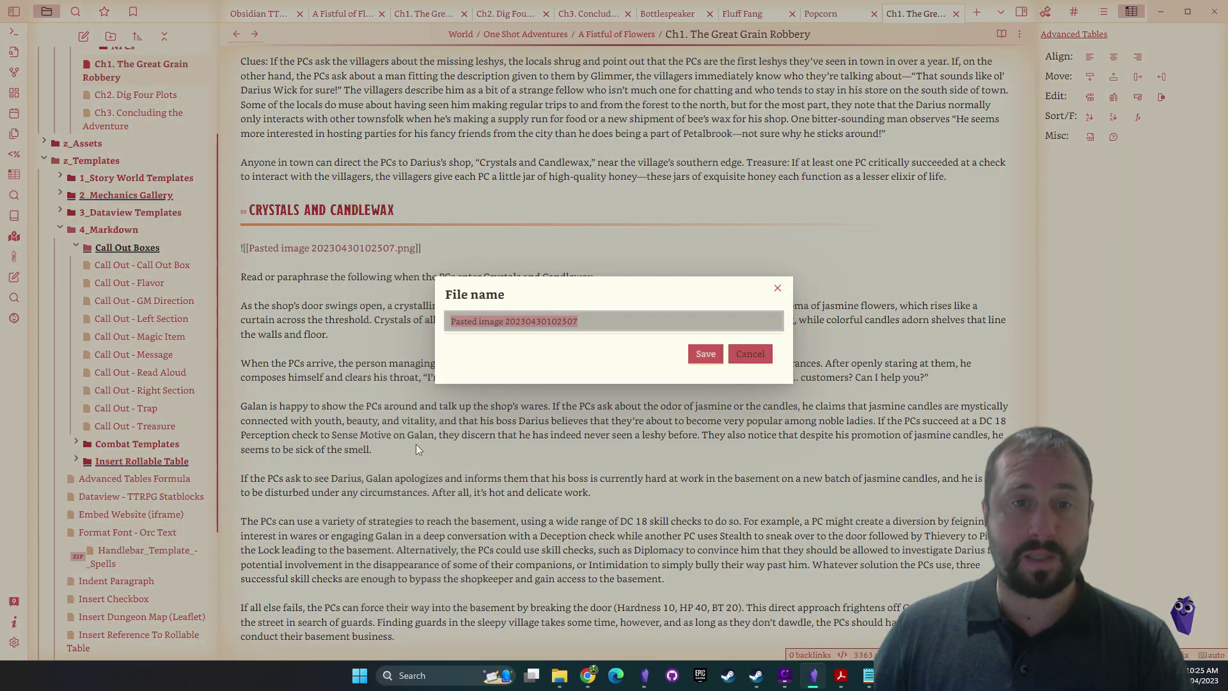
pyautogui.write('map - ')
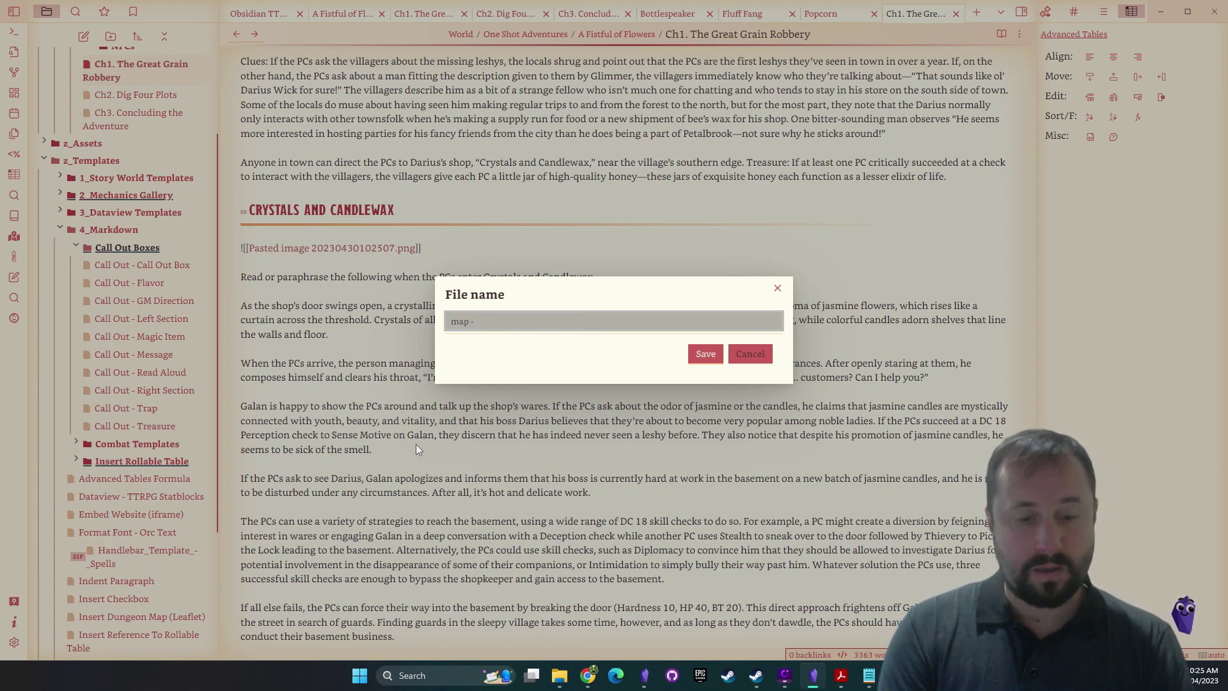
pyautogui.write('Cr')
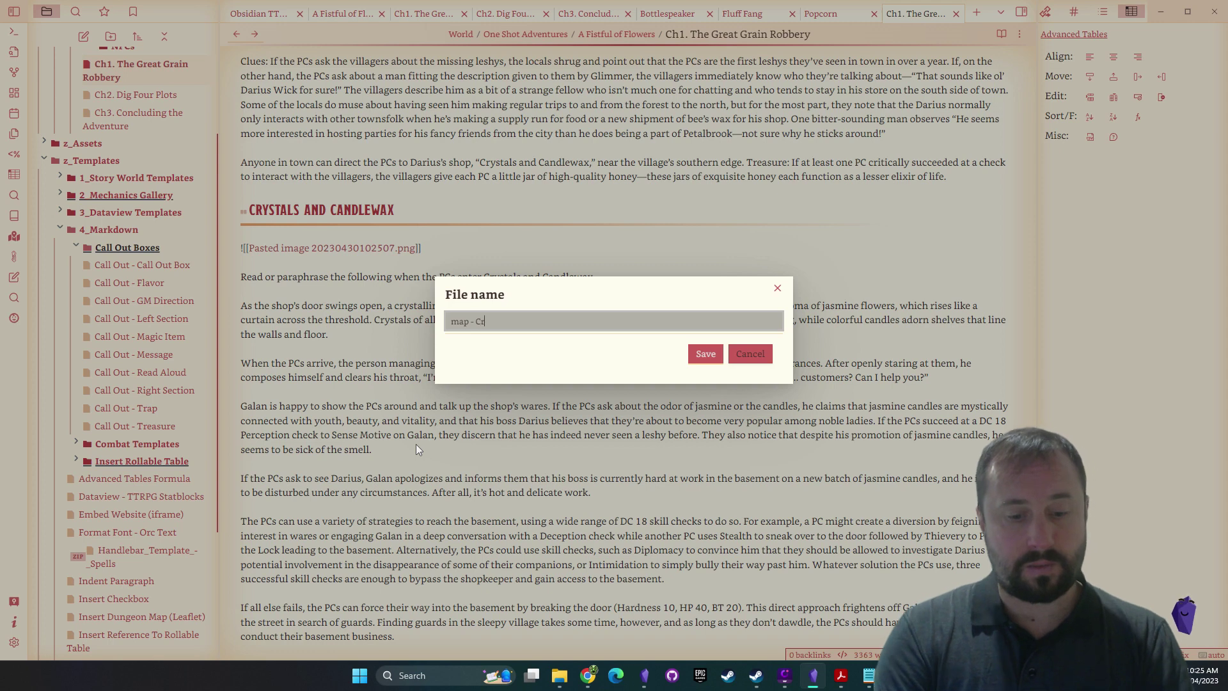
pyautogui.write('ystals abd Can')
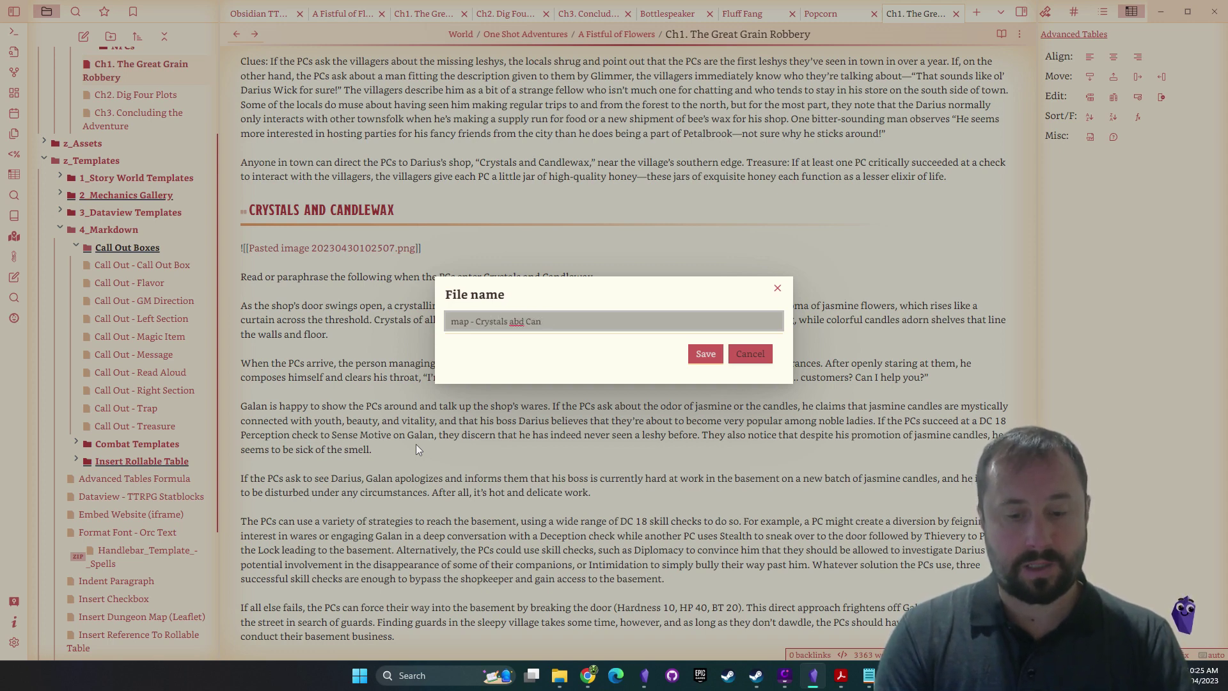
pyautogui.write('dlewax')
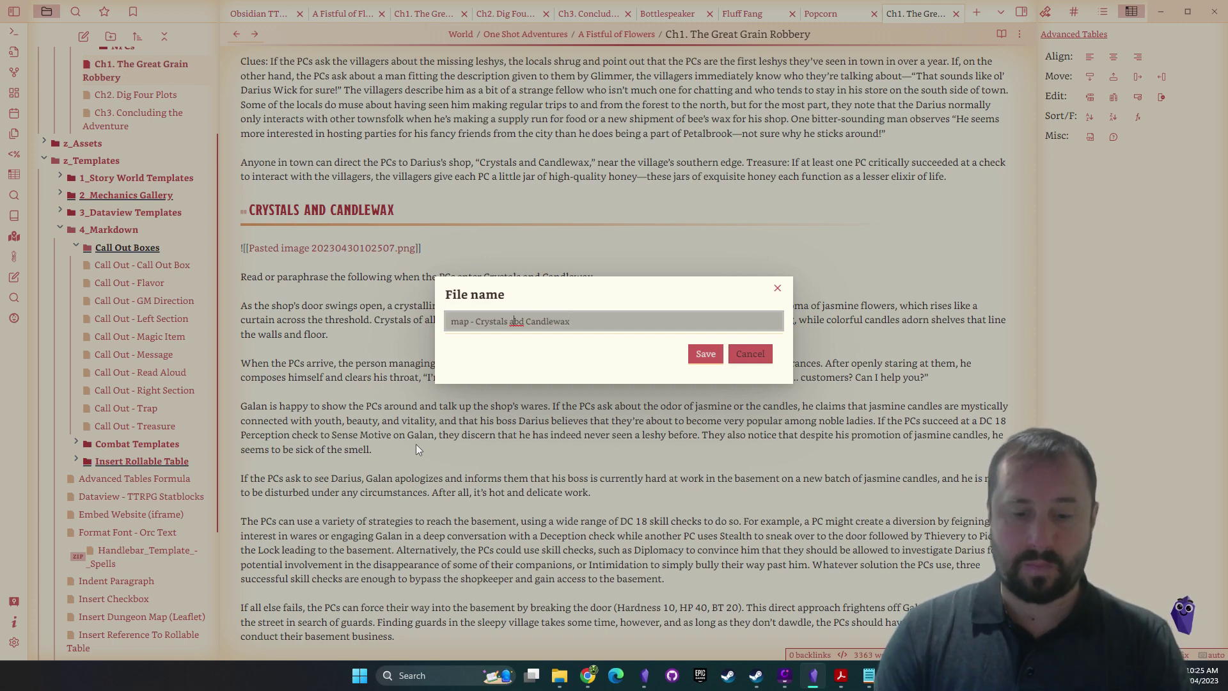
pyautogui.press('Right')
pyautogui.press('Right')
pyautogui.press('BackSpace')
pyautogui.write('n')
pyautogui.press('Return')
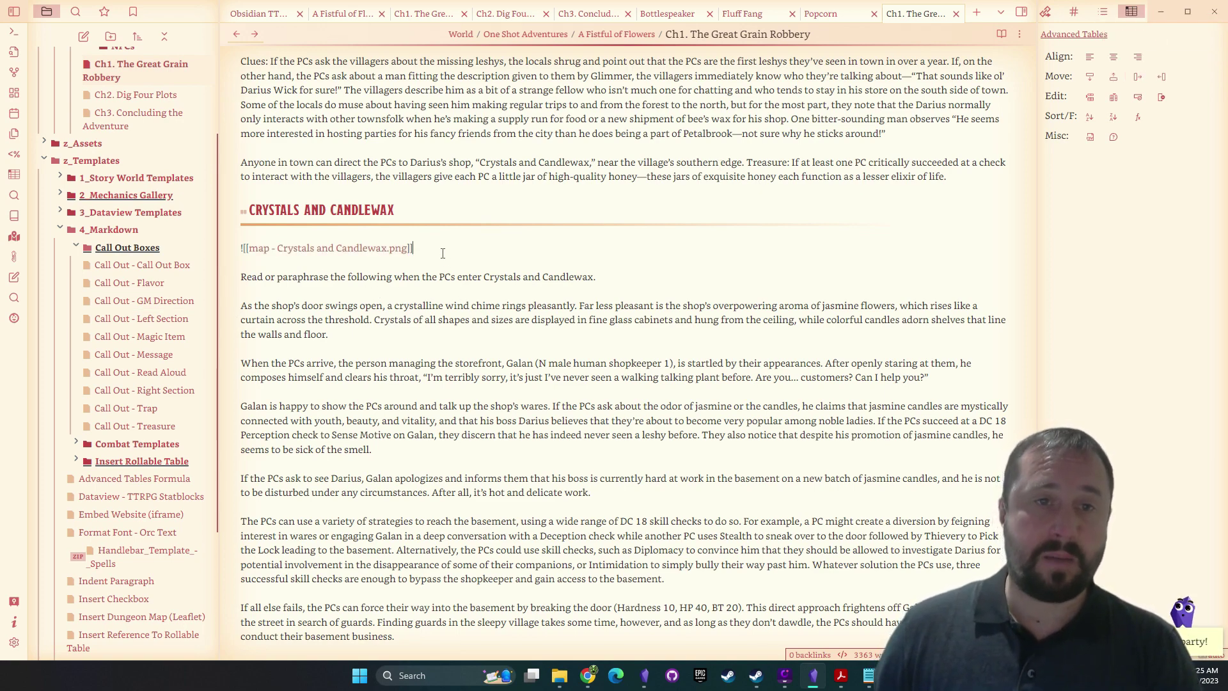
# Preview the renamed map image in reading view, and return the note to editing mode
pyautogui.scroll(-5, 583, 291)
pyautogui.scroll(5, 583, 292)
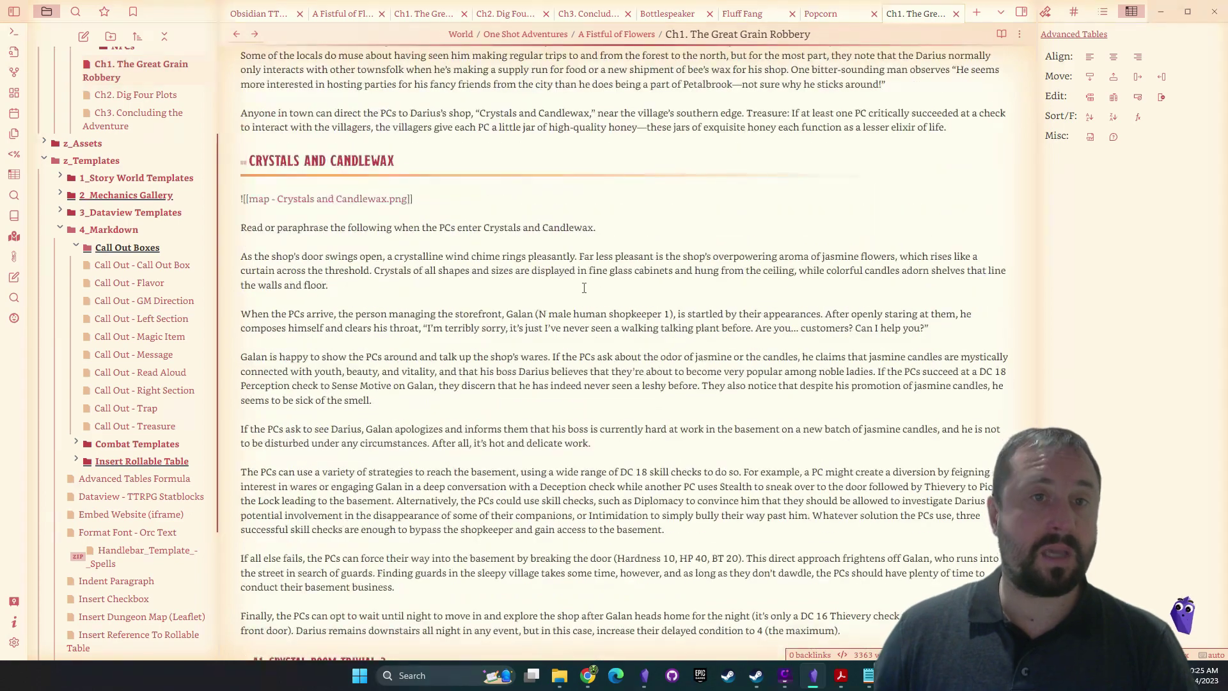
pyautogui.click(1002, 34)
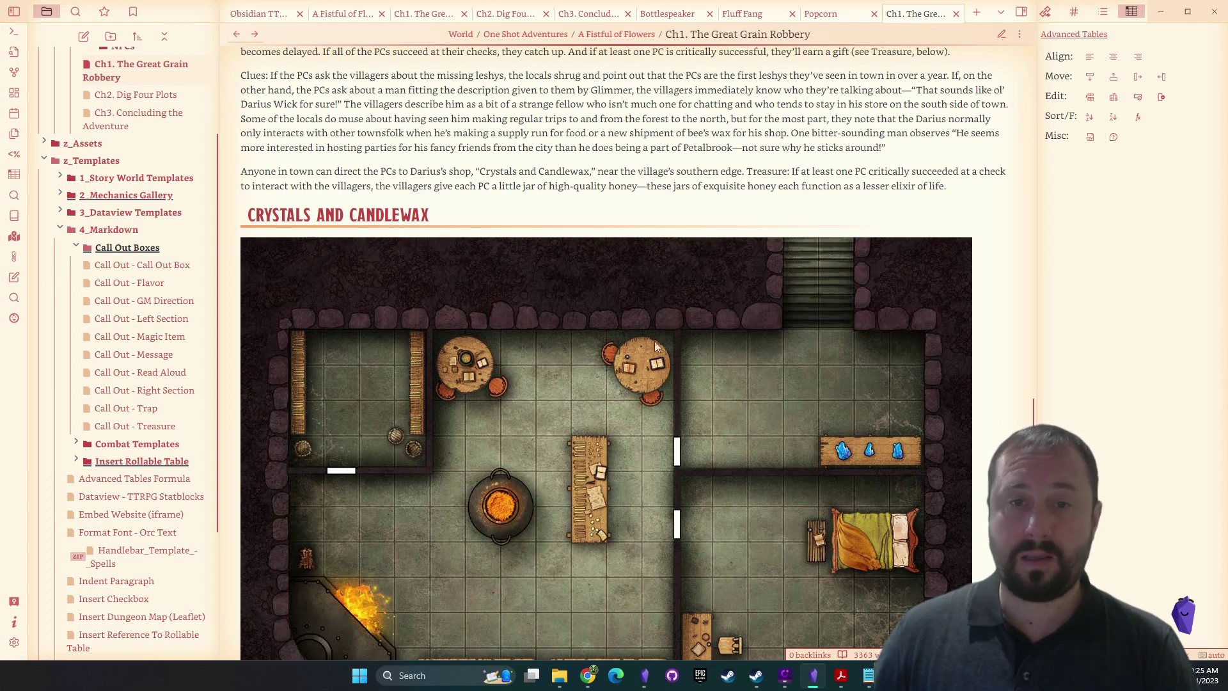
pyautogui.scroll(-4, 436, 427)
pyautogui.scroll(4, 436, 427)
pyautogui.scroll(-1, 681, 580)
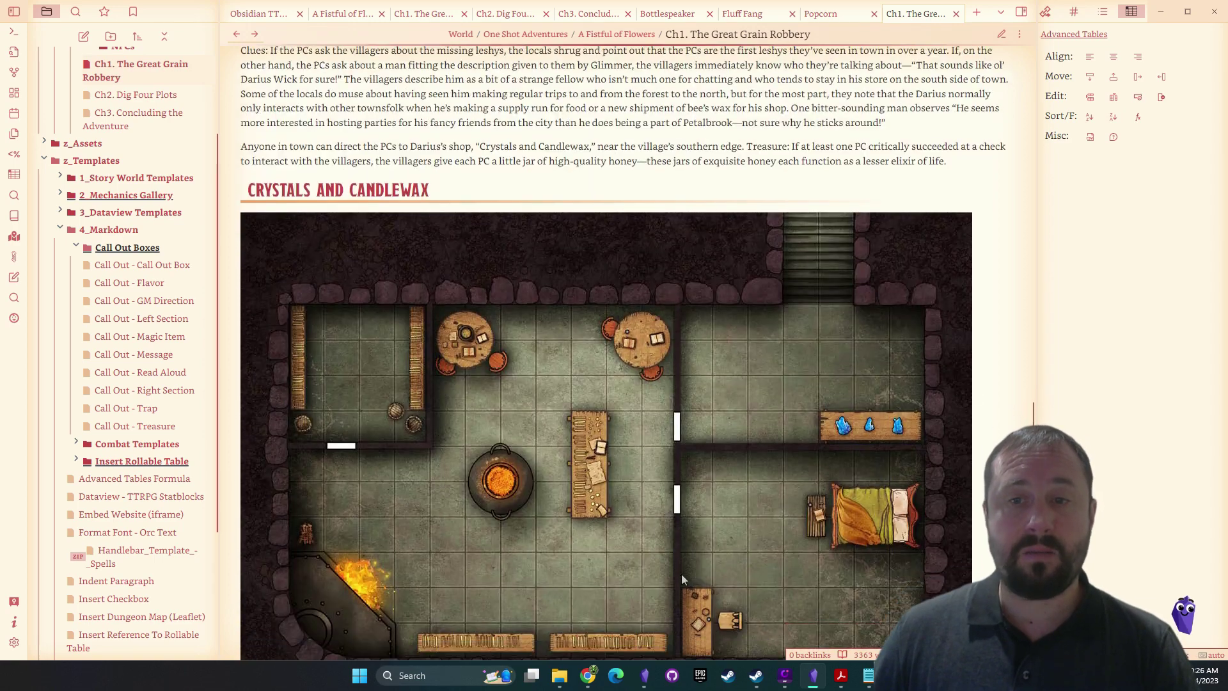
pyautogui.scroll(-2, 681, 580)
pyautogui.click(997, 35)
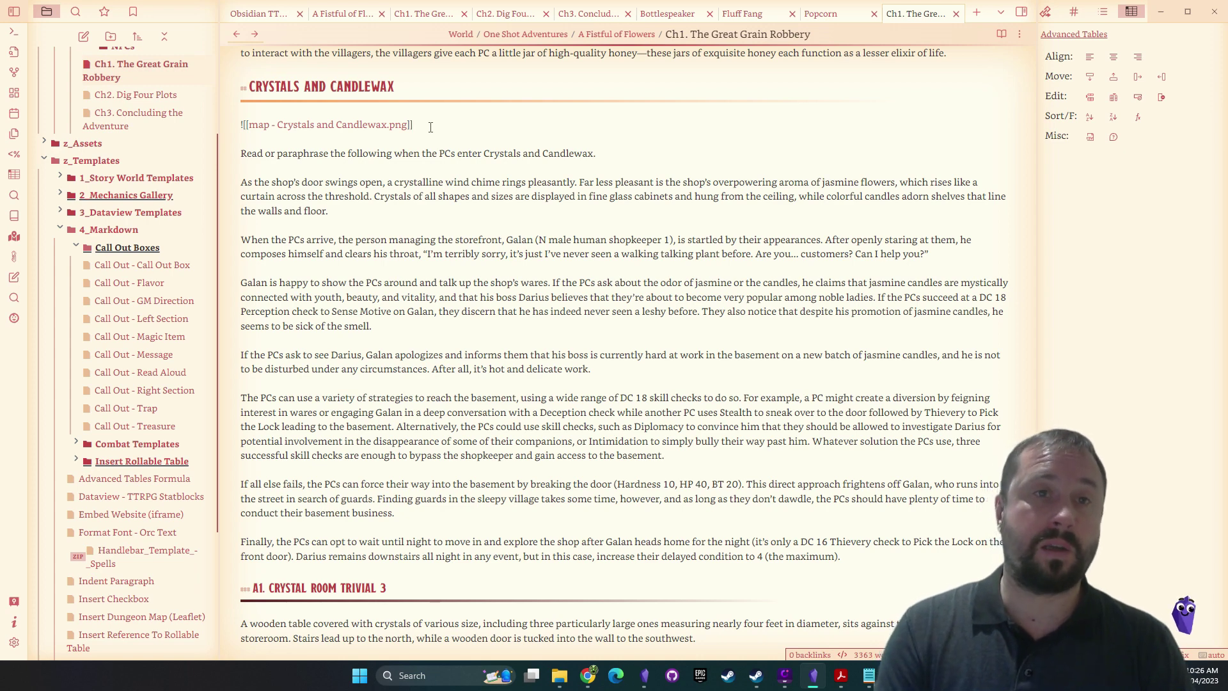
# Insert the Insert Dungeon Map (Leaflet) template on a new line below the map image embed
pyautogui.press('Return')
pyautogui.press('Return')
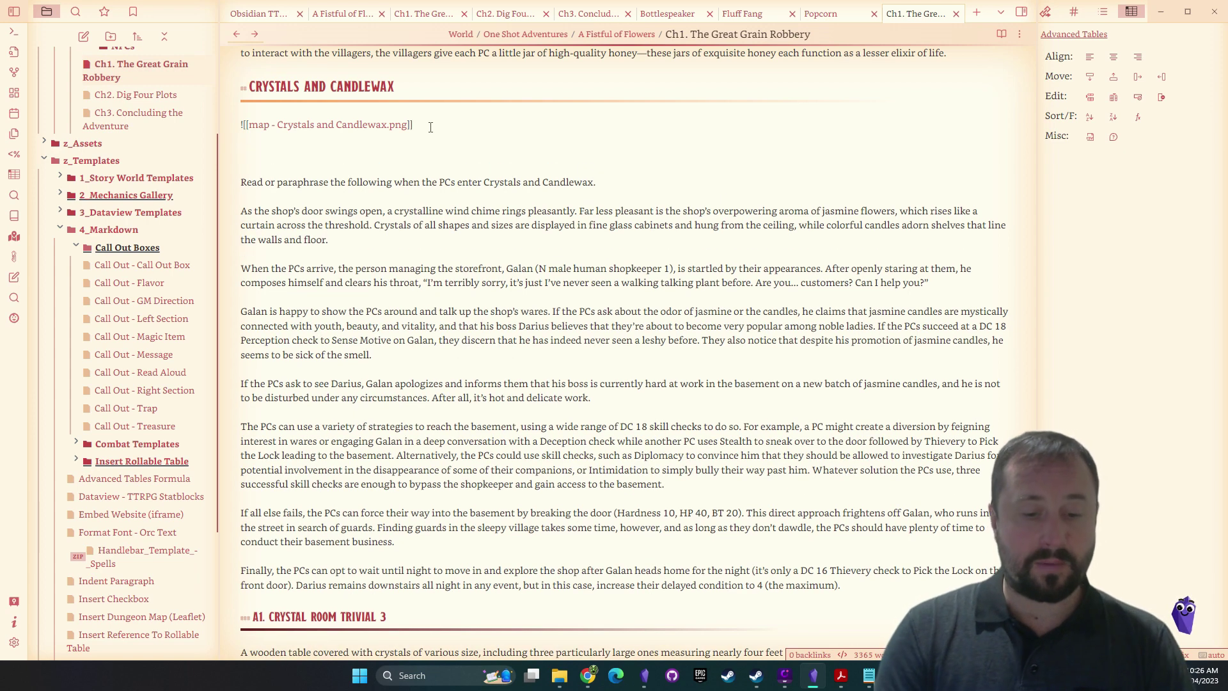
pyautogui.hotkey('alt', 'e')
pyautogui.write('map')
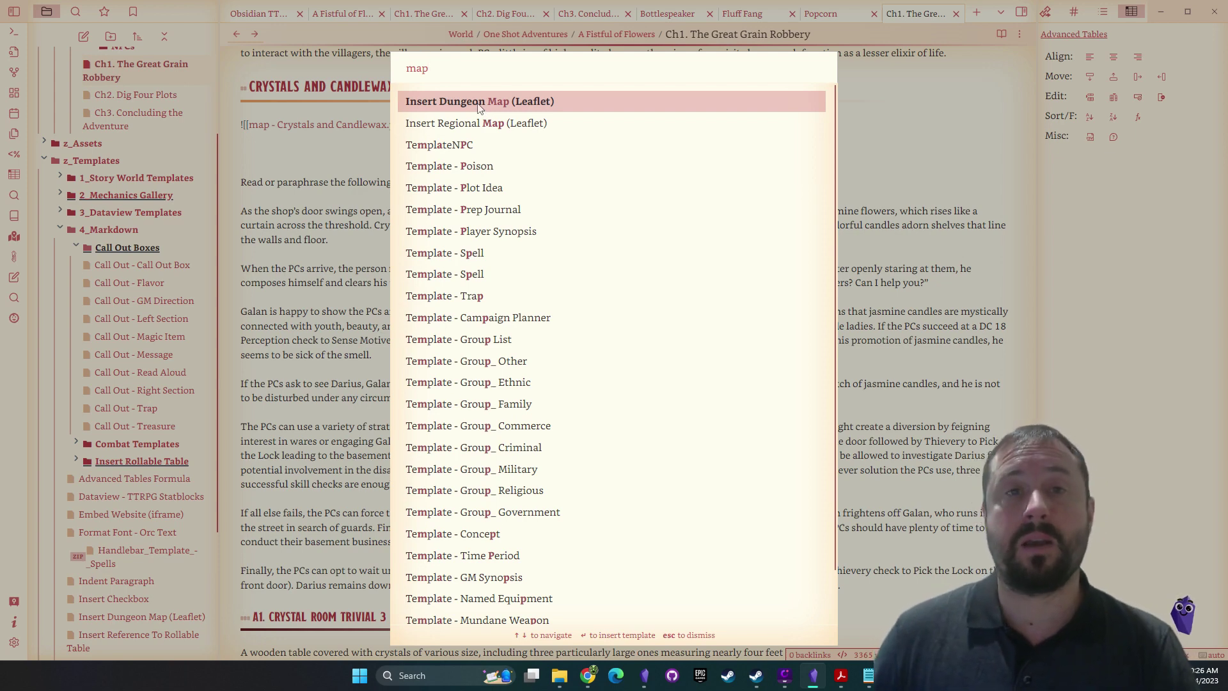
pyautogui.click(441, 108)
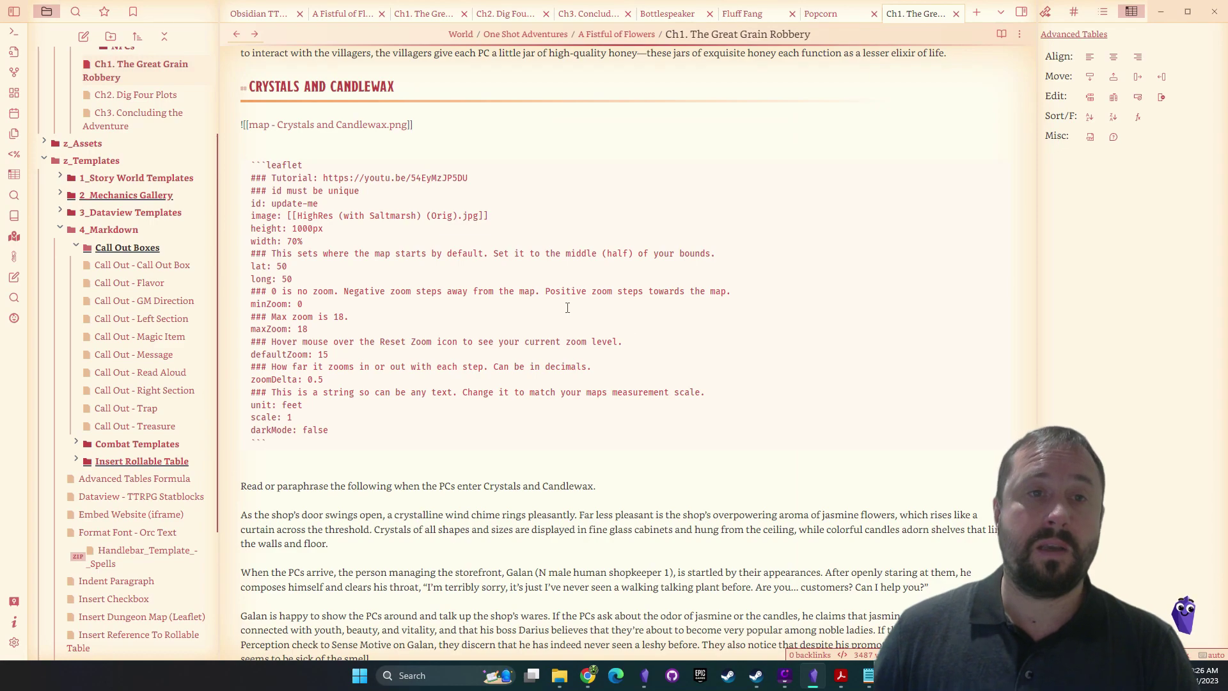
# Replace the image file name in the leaflet block with "map - Crystals and Candlewax.png", copied from the embed above it
pyautogui.moveTo(407, 124); pyautogui.dragTo(347, 123)
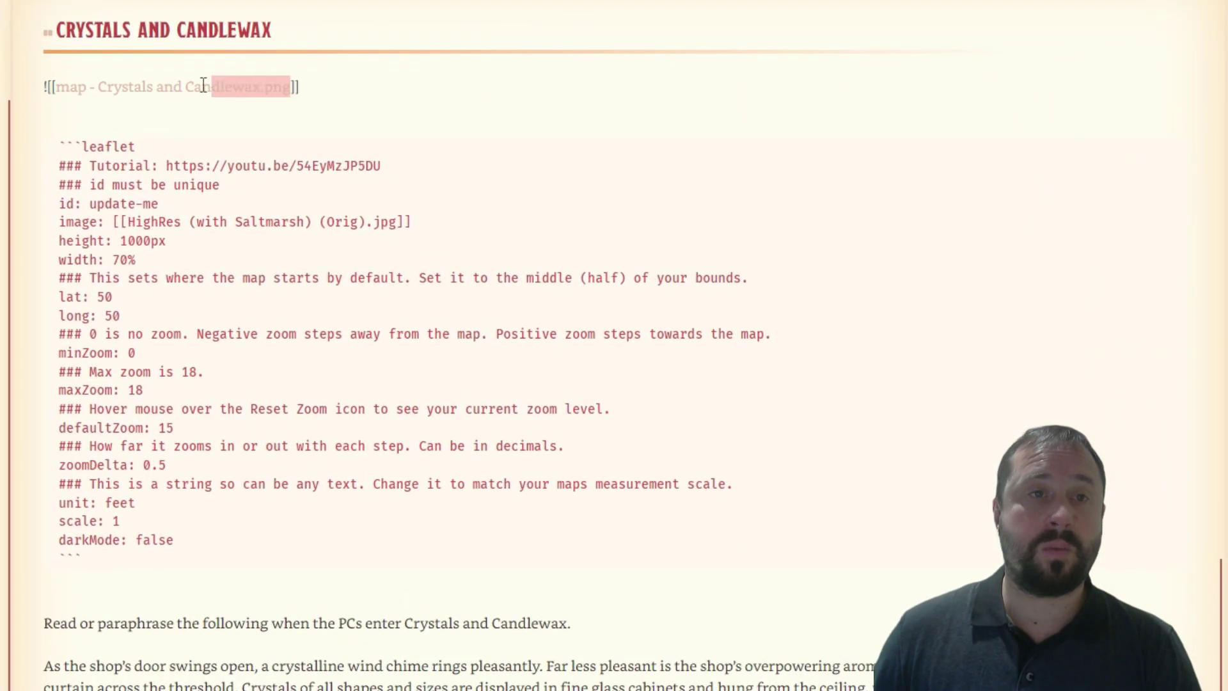
pyautogui.moveTo(203, 85); pyautogui.dragTo(56, 85)
pyautogui.hotkey('ctrl', 'c')
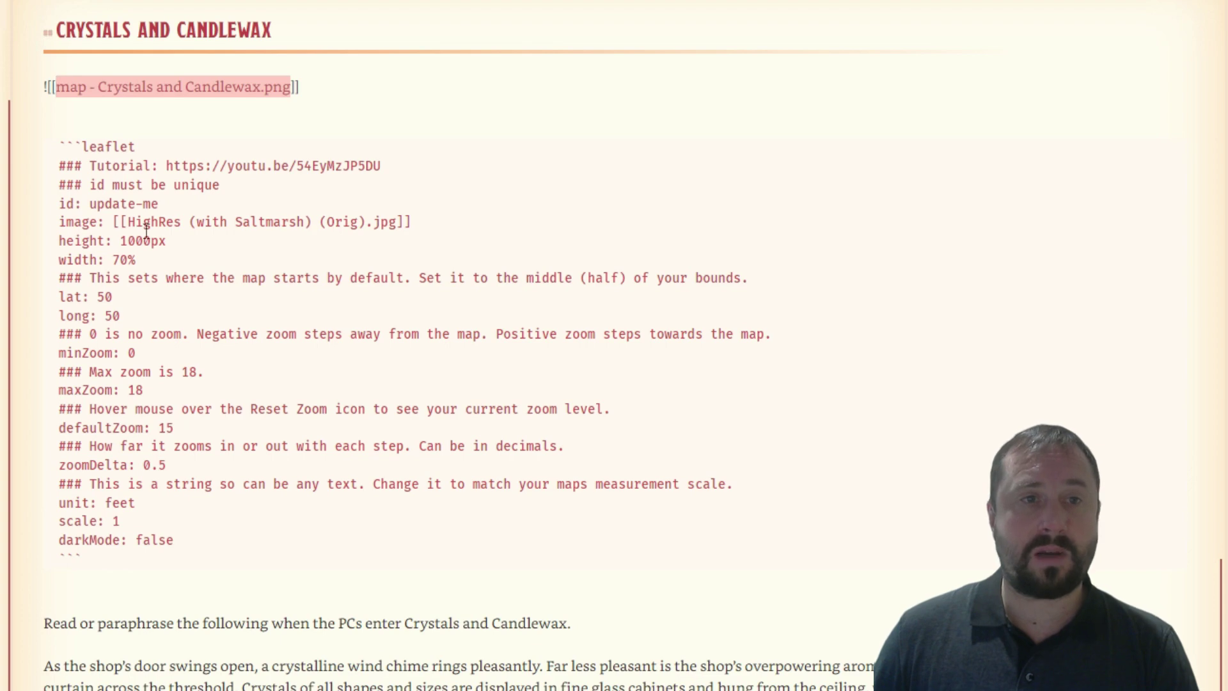
pyautogui.moveTo(127, 222); pyautogui.dragTo(402, 225)
pyautogui.hotkey('ctrl', 'v')
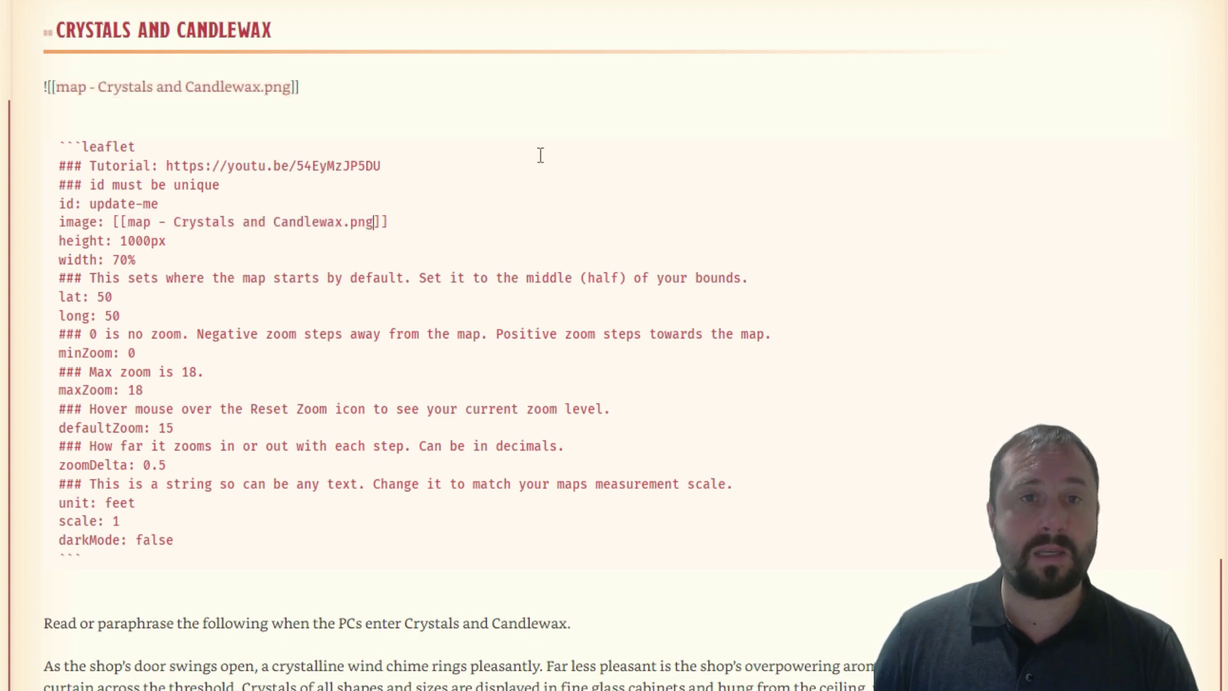
# Delete the plain map image embed and its spare line above the leaflet block
pyautogui.hotkey('shift', 'Home')
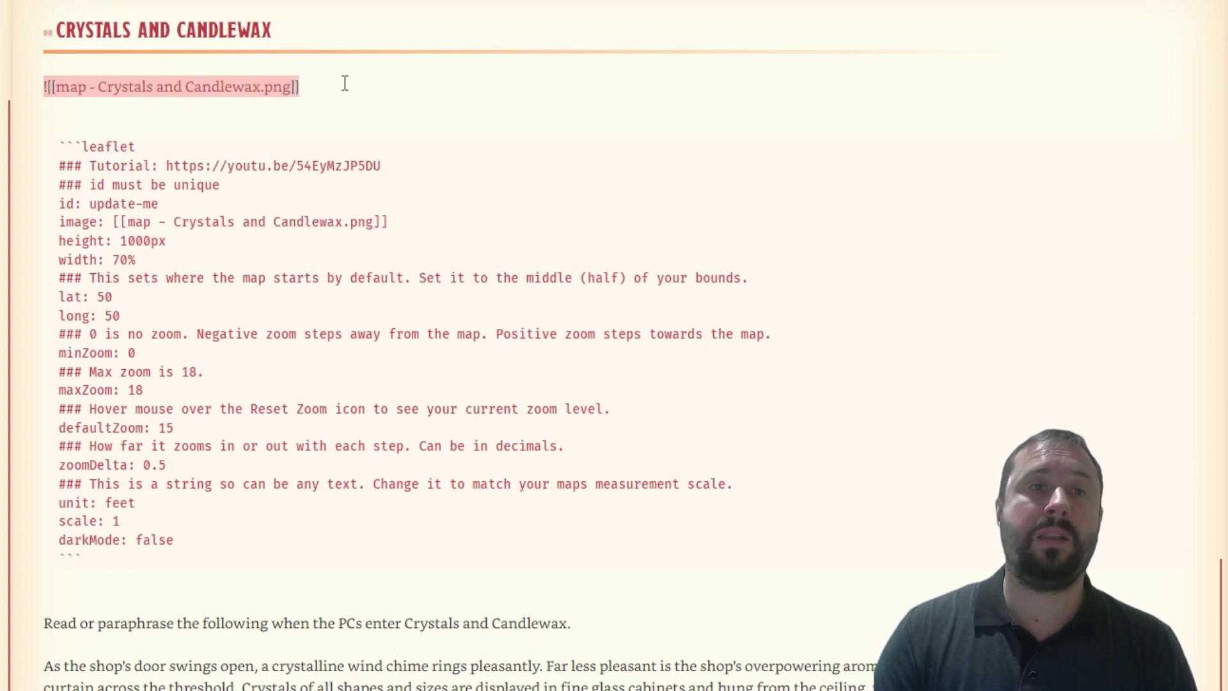
pyautogui.press('BackSpace')
pyautogui.press('Delete')
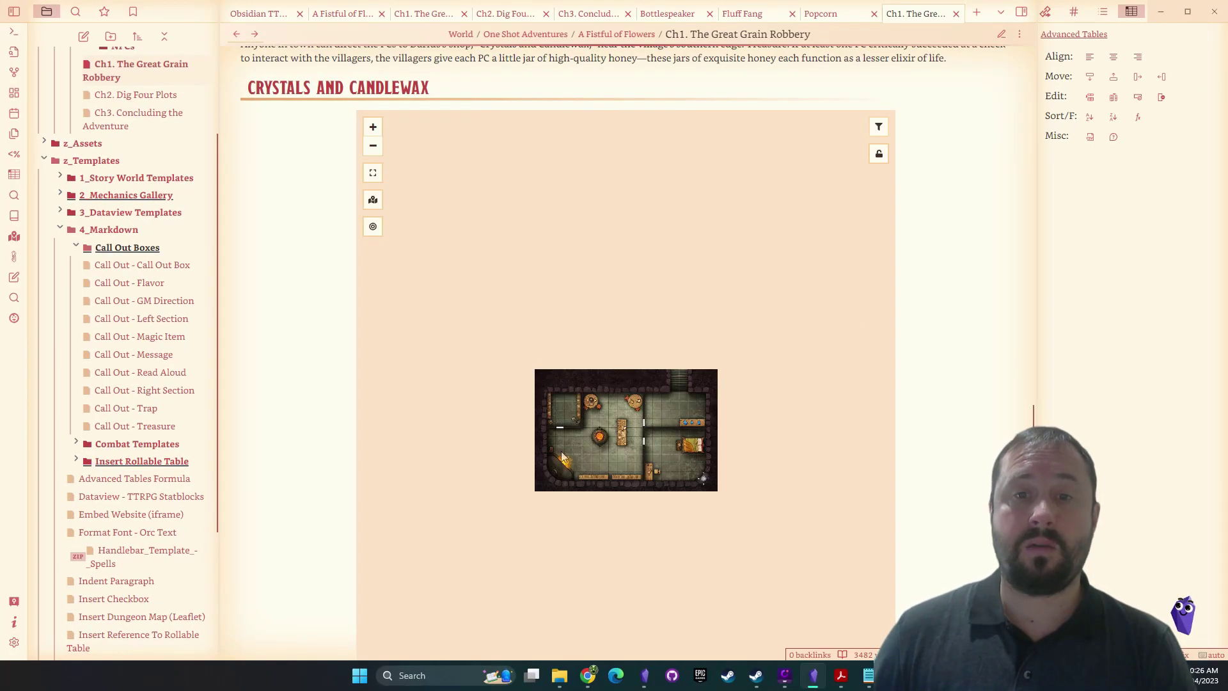
# Try zoom levels on the leaflet map in reading view until the whole map nearly fills the frame's width
pyautogui.click(373, 131)
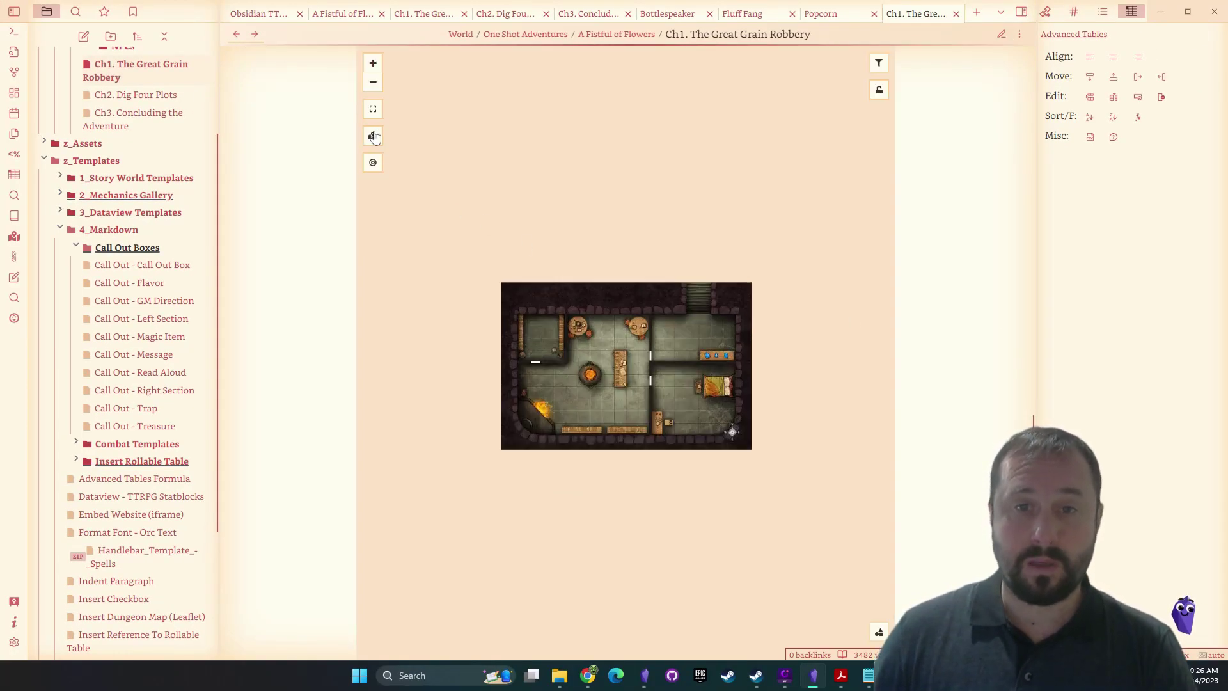
pyautogui.click(373, 136)
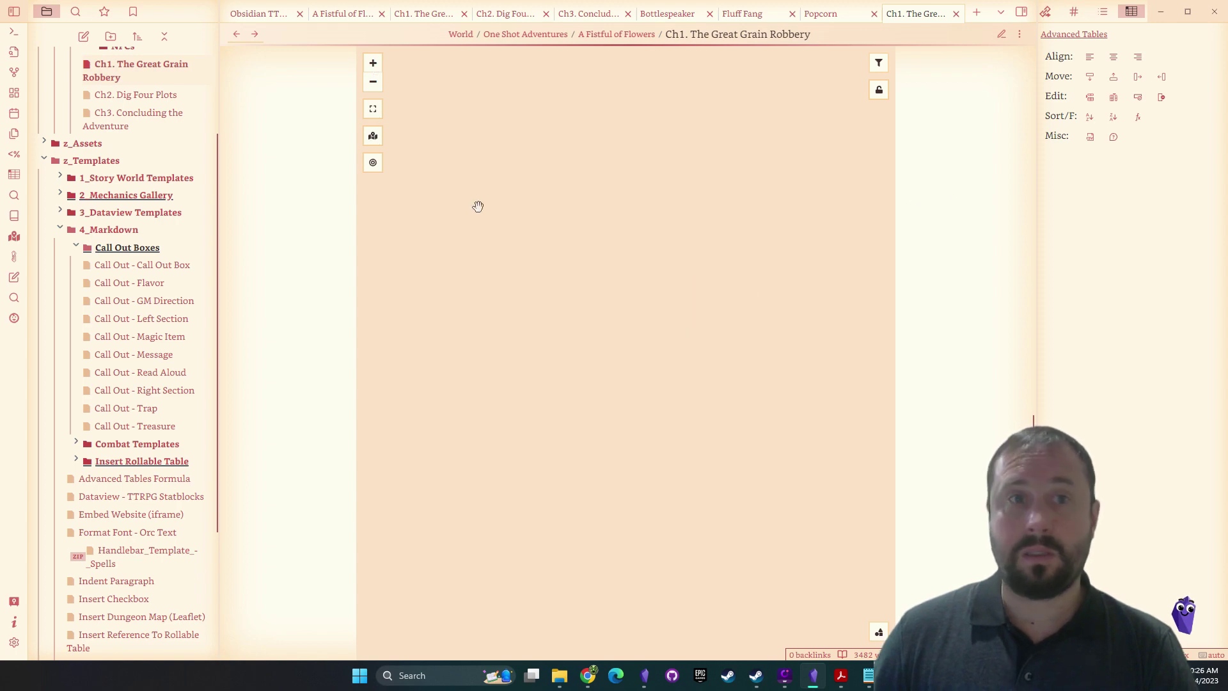
pyautogui.click(372, 163)
pyautogui.click(373, 62)
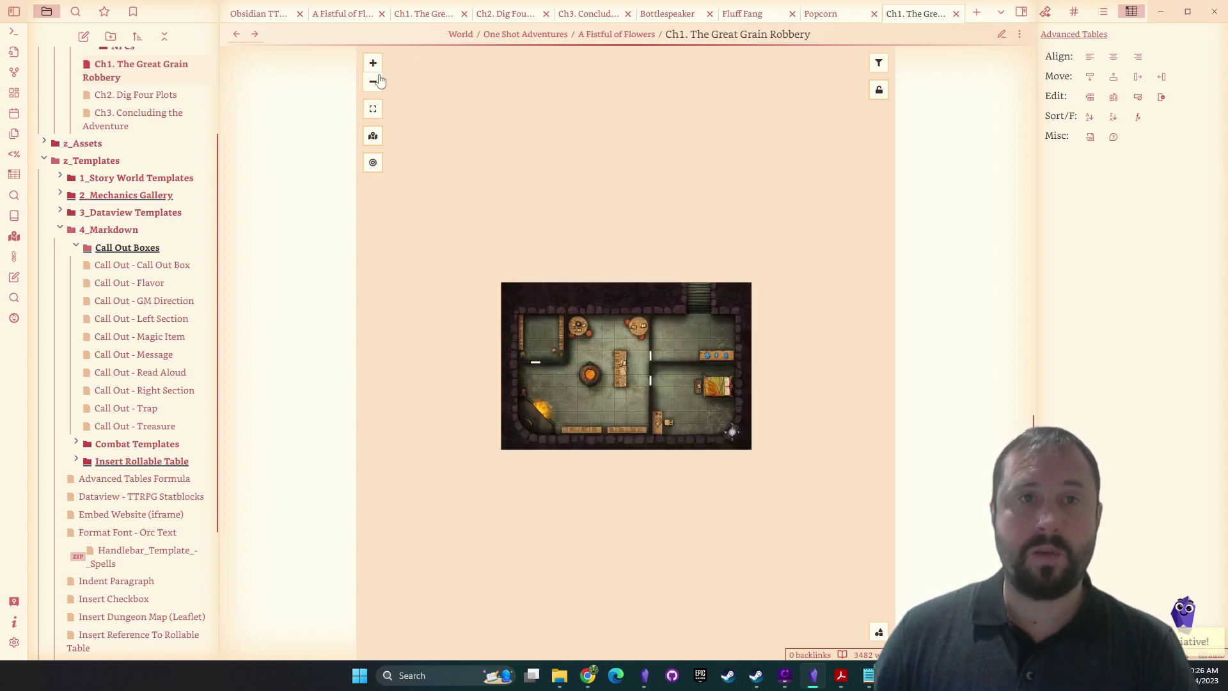
pyautogui.click(373, 62)
pyautogui.click(374, 65)
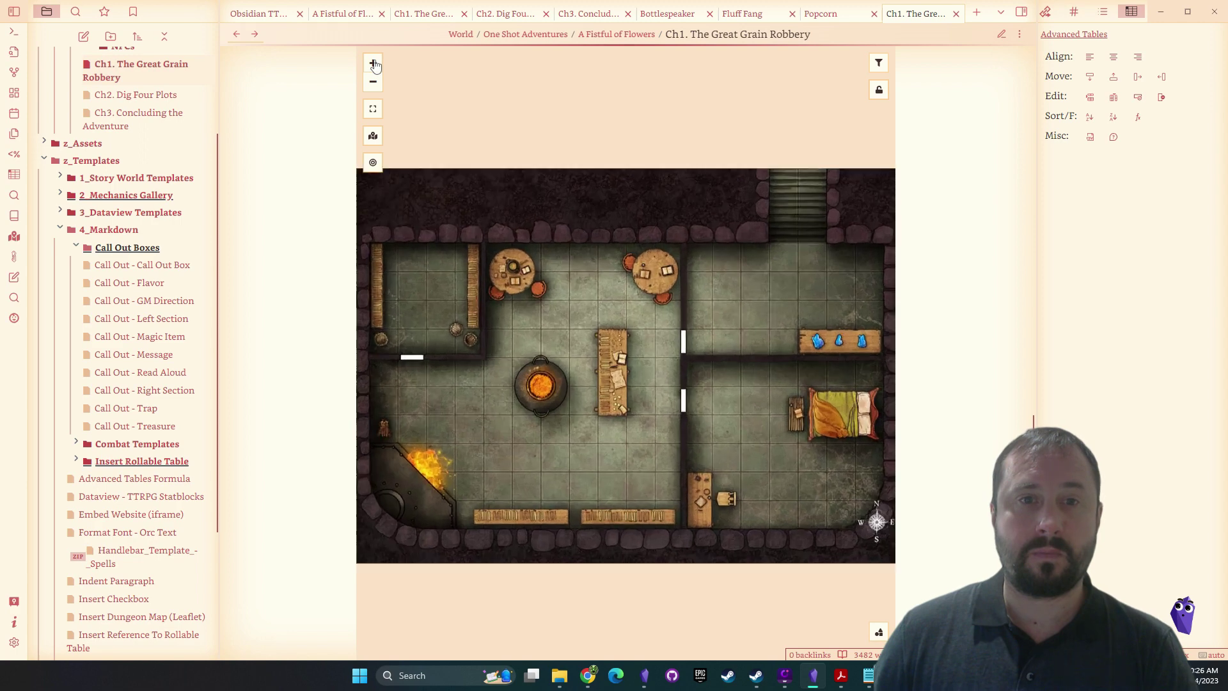
pyautogui.click(374, 65)
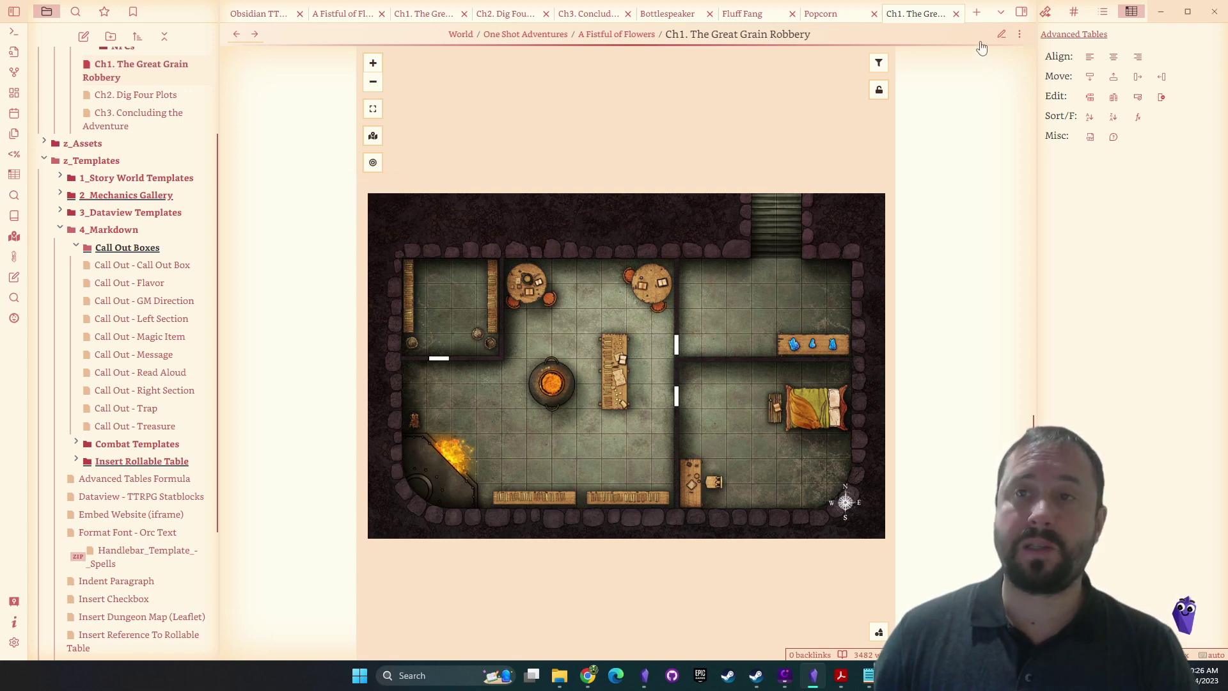
# Set the leaflet block's defaultZoom to 16.5 and preview the map in reading view
pyautogui.click(1001, 34)
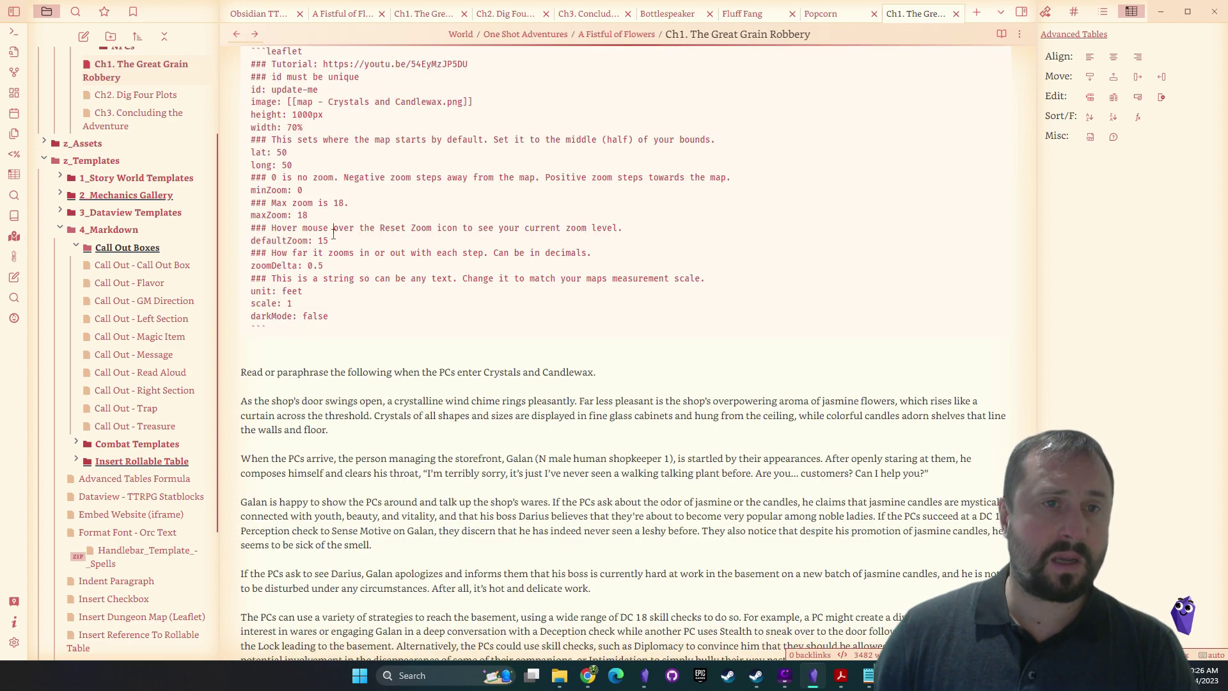
pyautogui.click(353, 242)
pyautogui.press('BackSpace')
pyautogui.write('6.5')
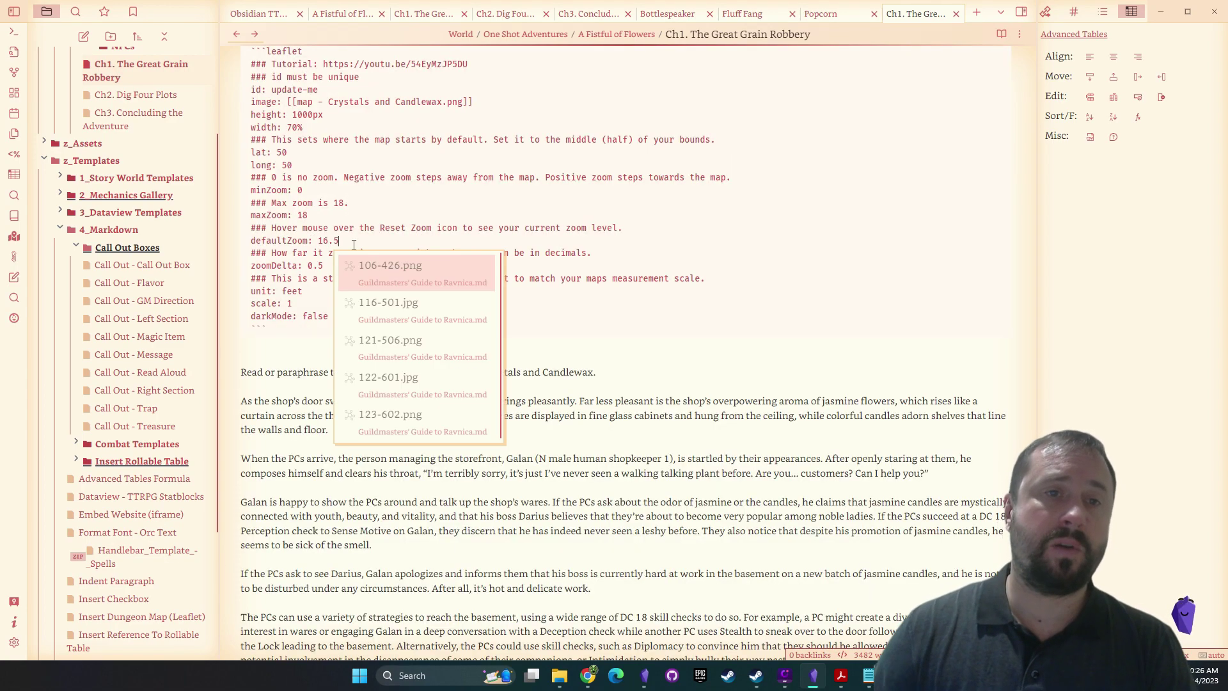
pyautogui.click(672, 228)
pyautogui.click(999, 35)
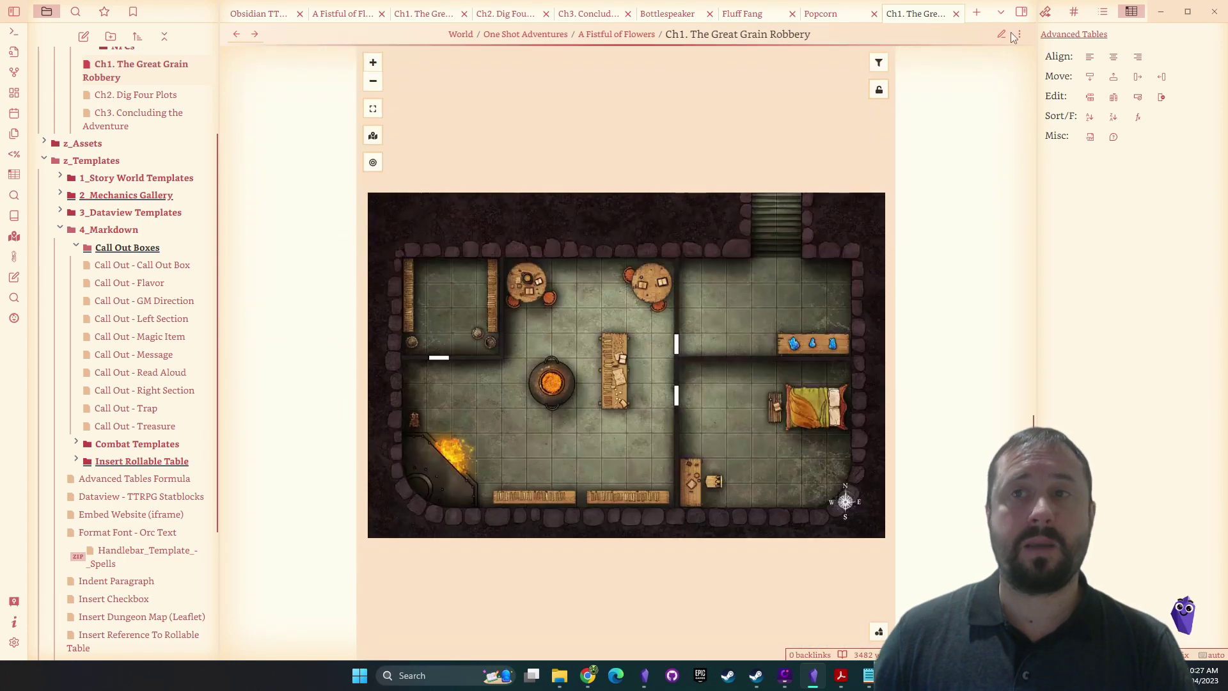
# Set the leaflet map's height to 500px and width to 80%, checking its size in reading view
pyautogui.click(1001, 34)
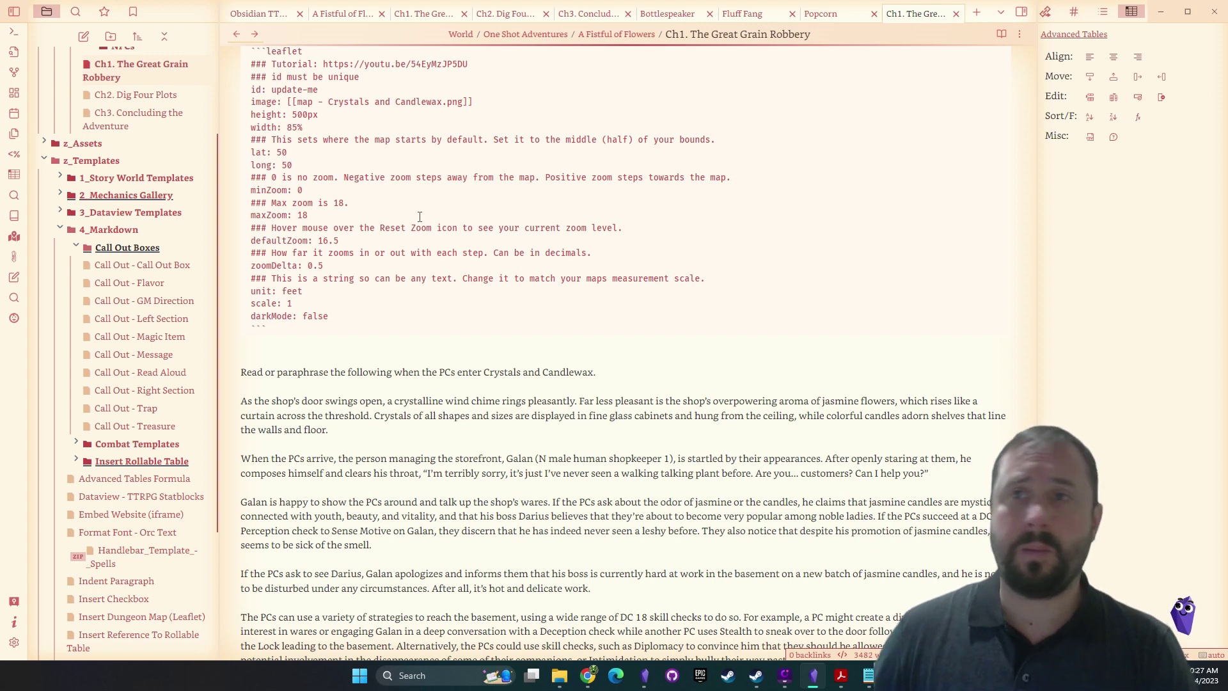
pyautogui.click(1002, 34)
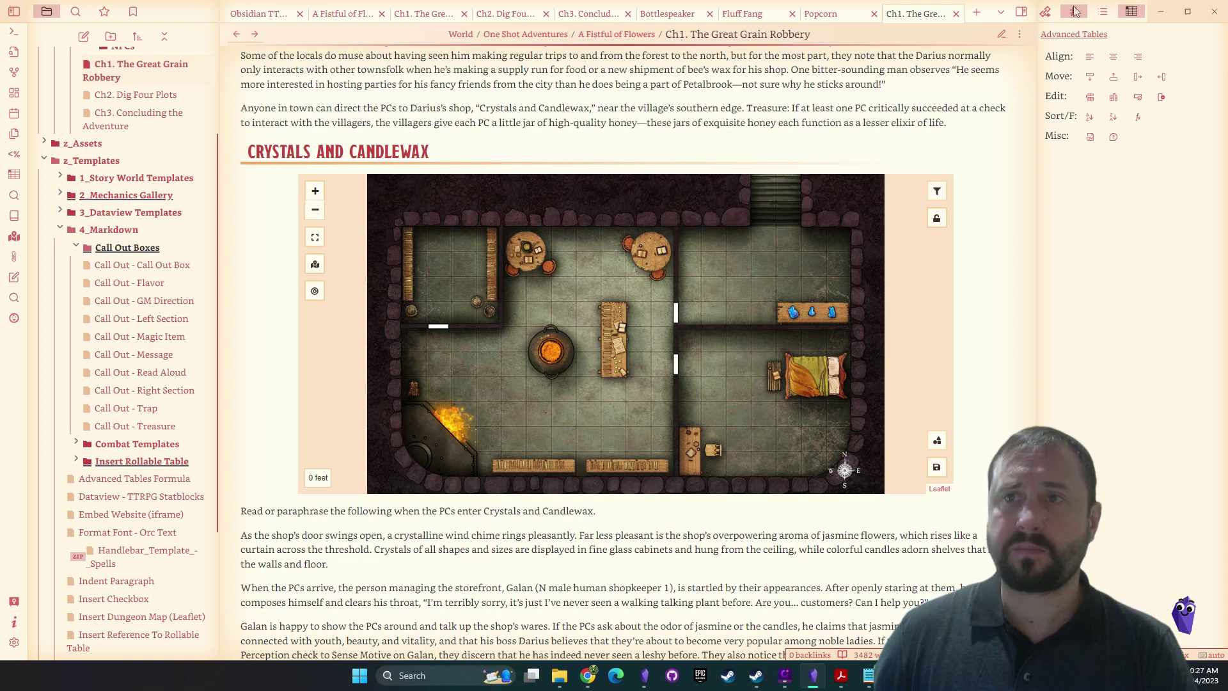
pyautogui.click(1002, 35)
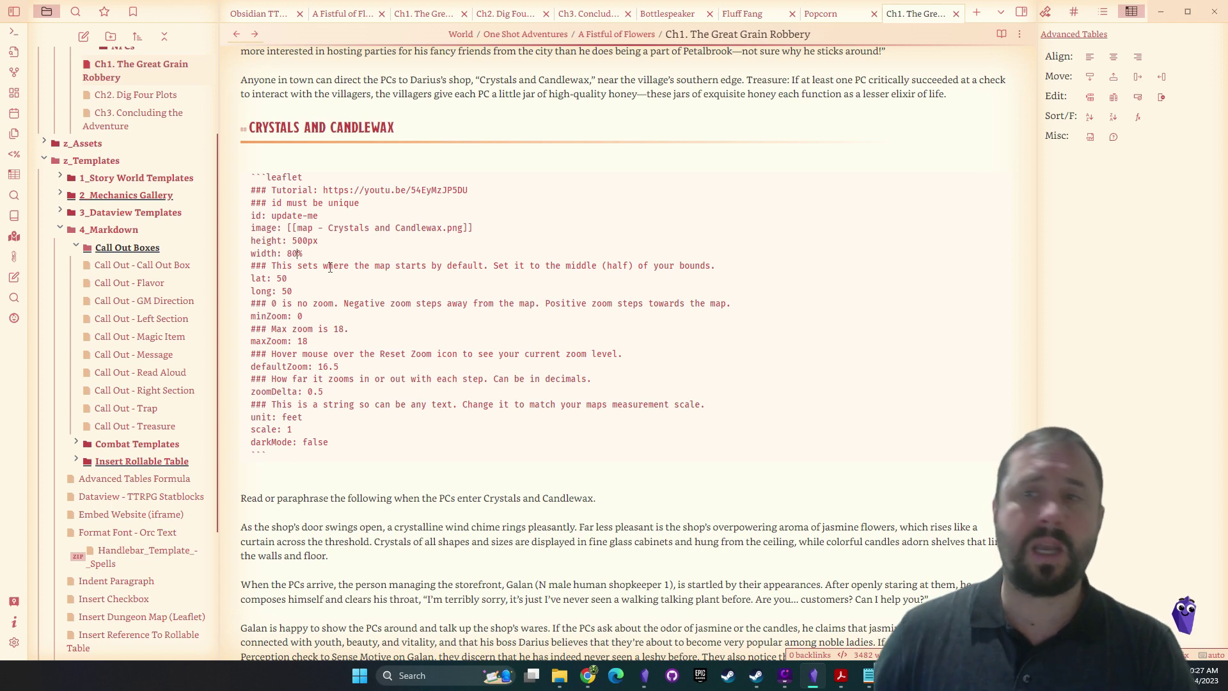
pyautogui.click(1002, 34)
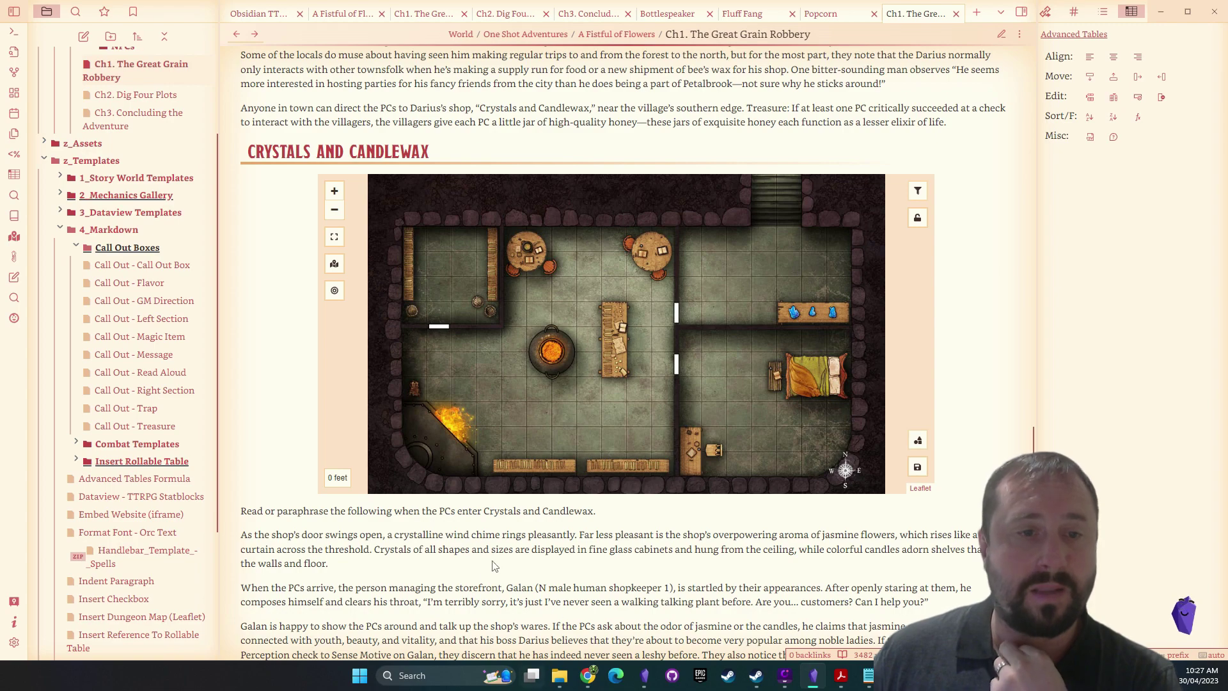
# Switch to the adventure PDF in Acrobat Reader and examine the Crystals and Candlewax map's labels and scale on the maps page
pyautogui.scroll(-7, 495, 567)
pyautogui.scroll(5, 291, 475)
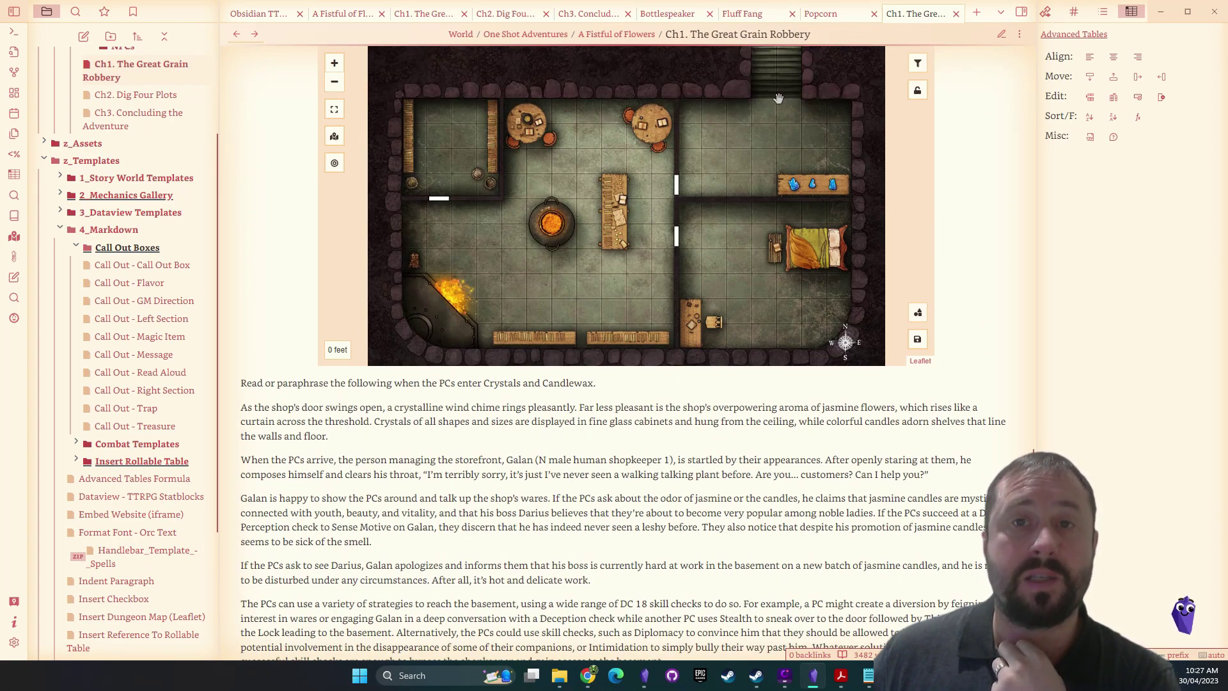
pyautogui.moveTo(841, 675)
pyautogui.click(857, 608)
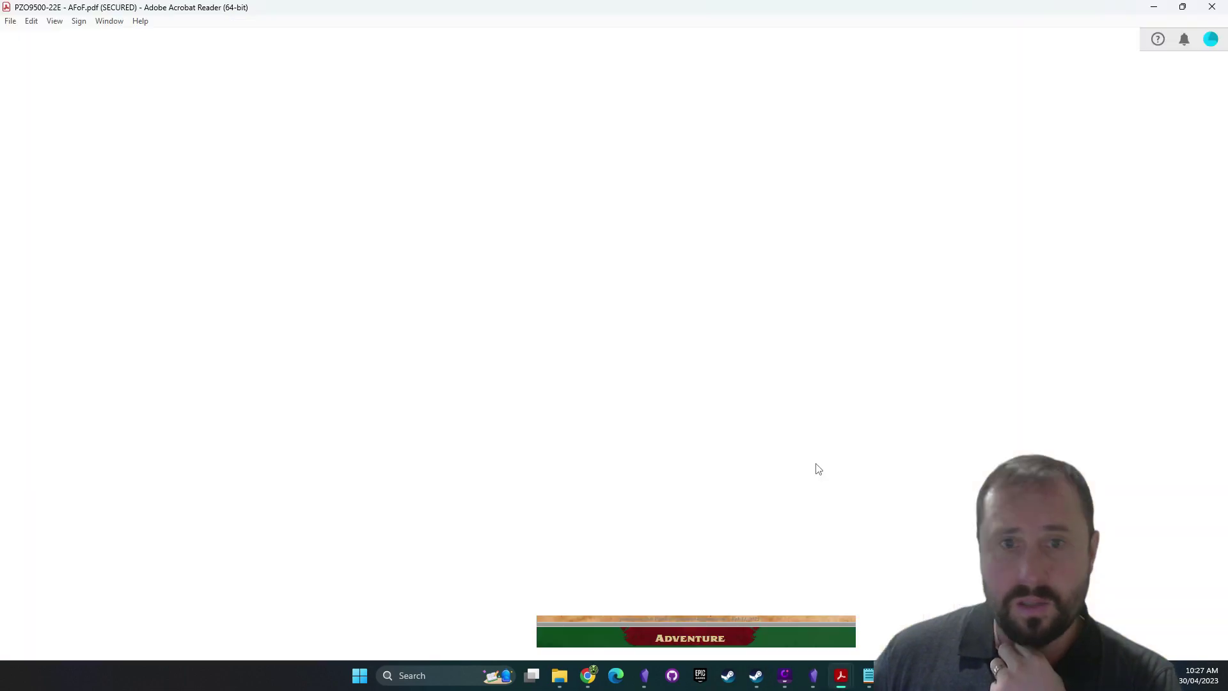
pyautogui.scroll(-10, 634, 363)
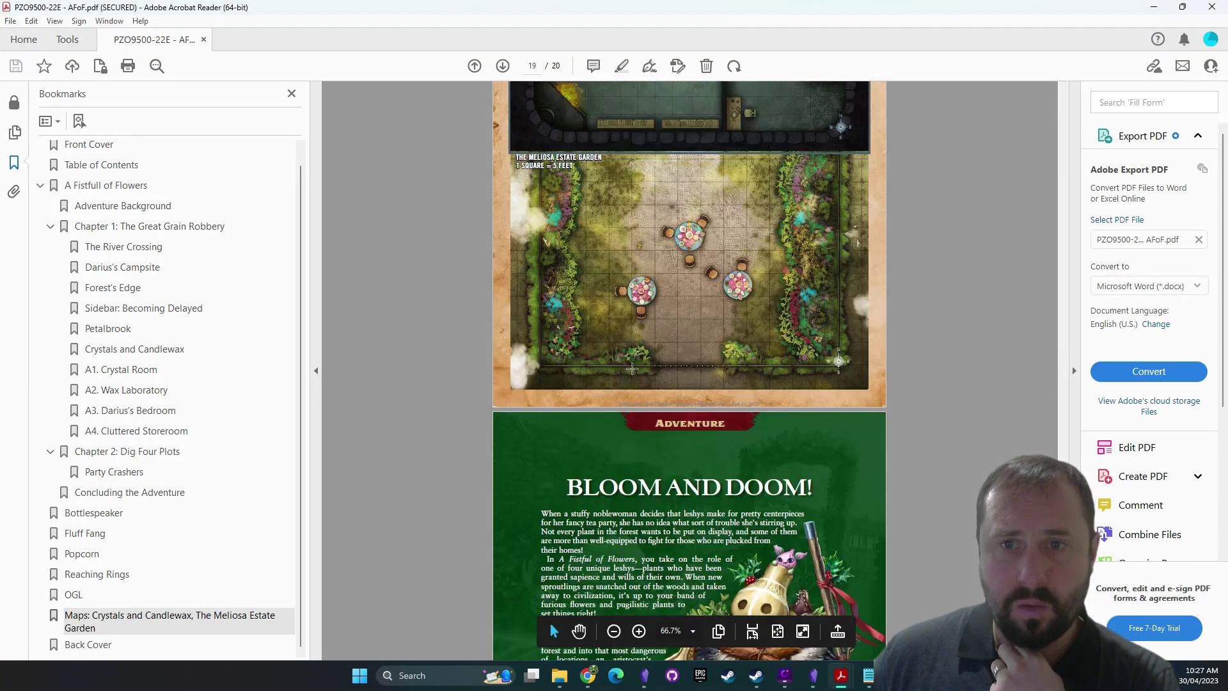
pyautogui.scroll(5, 637, 386)
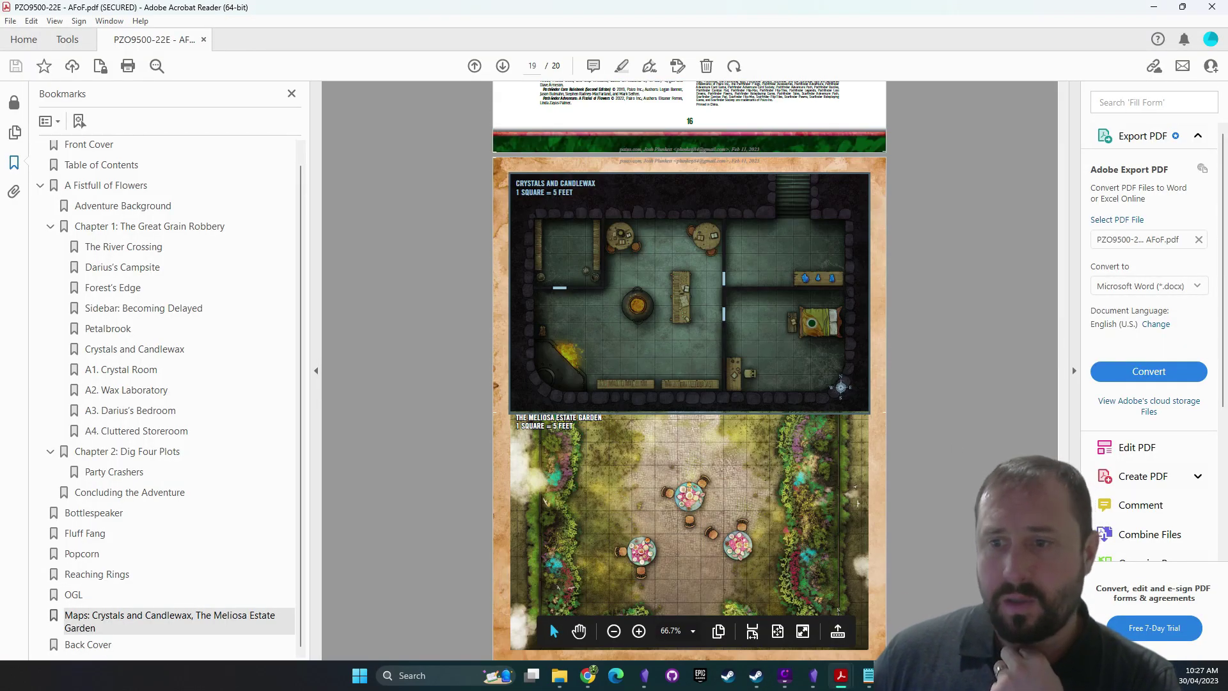
# Return to the chapter note from the PDF and place a Point of Interest marker in the map's crystal room
pyautogui.moveTo(1063, 595); pyautogui.dragTo(1065, 307)
pyautogui.click(1156, 10)
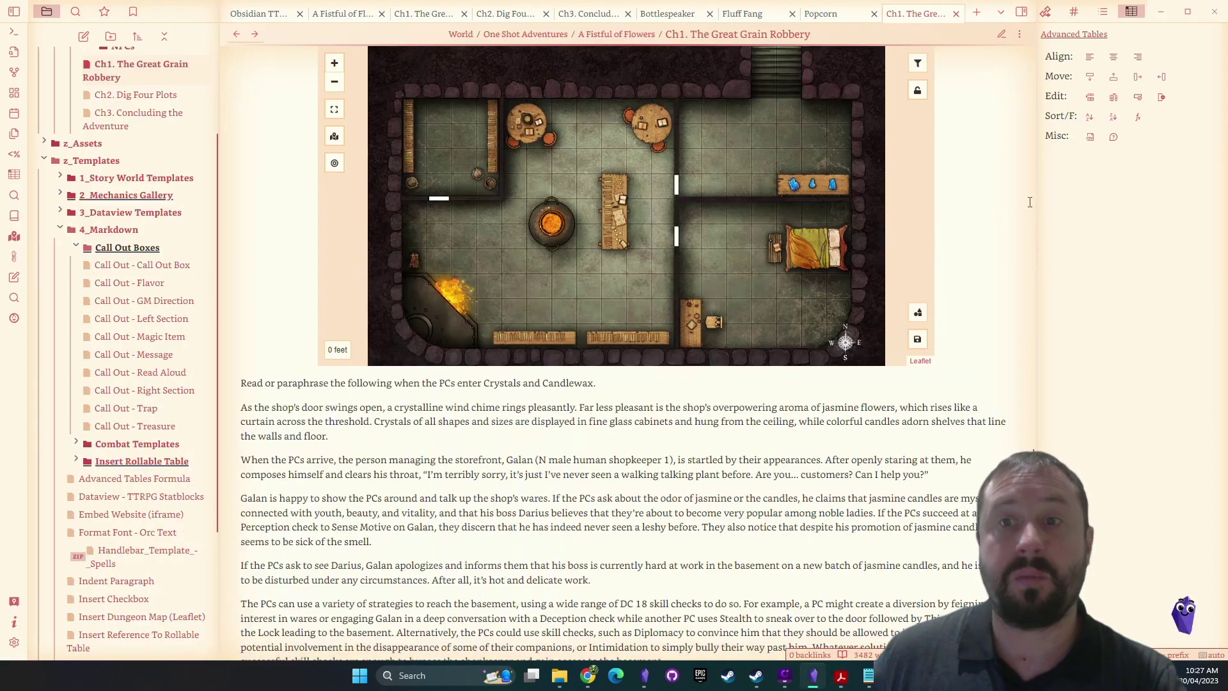
pyautogui.rightClick(762, 149)
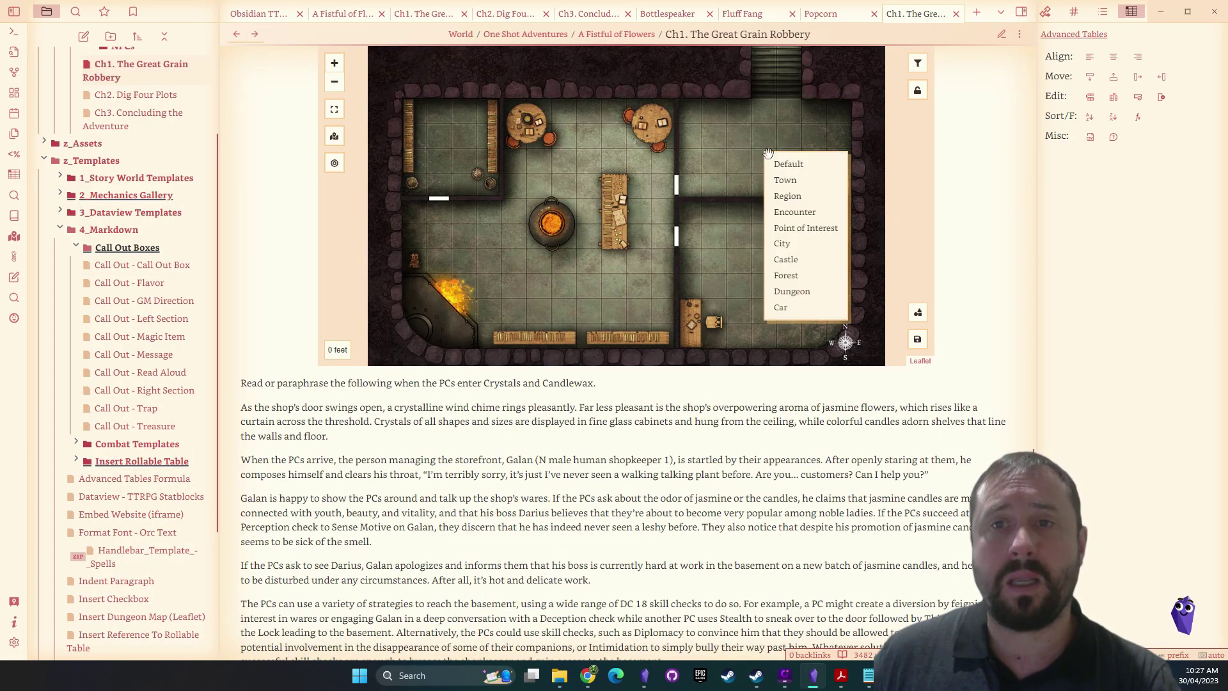
pyautogui.click(803, 229)
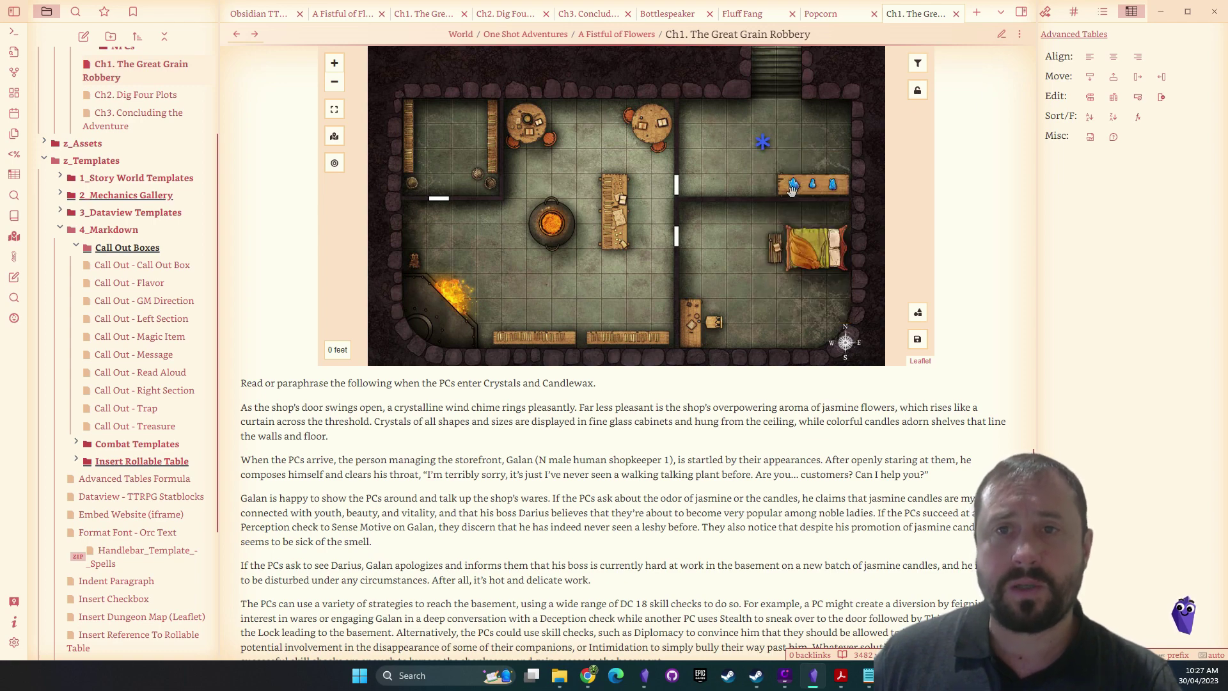
# Edit the crystal room marker and set its marker type to City
pyautogui.rightClick(765, 138)
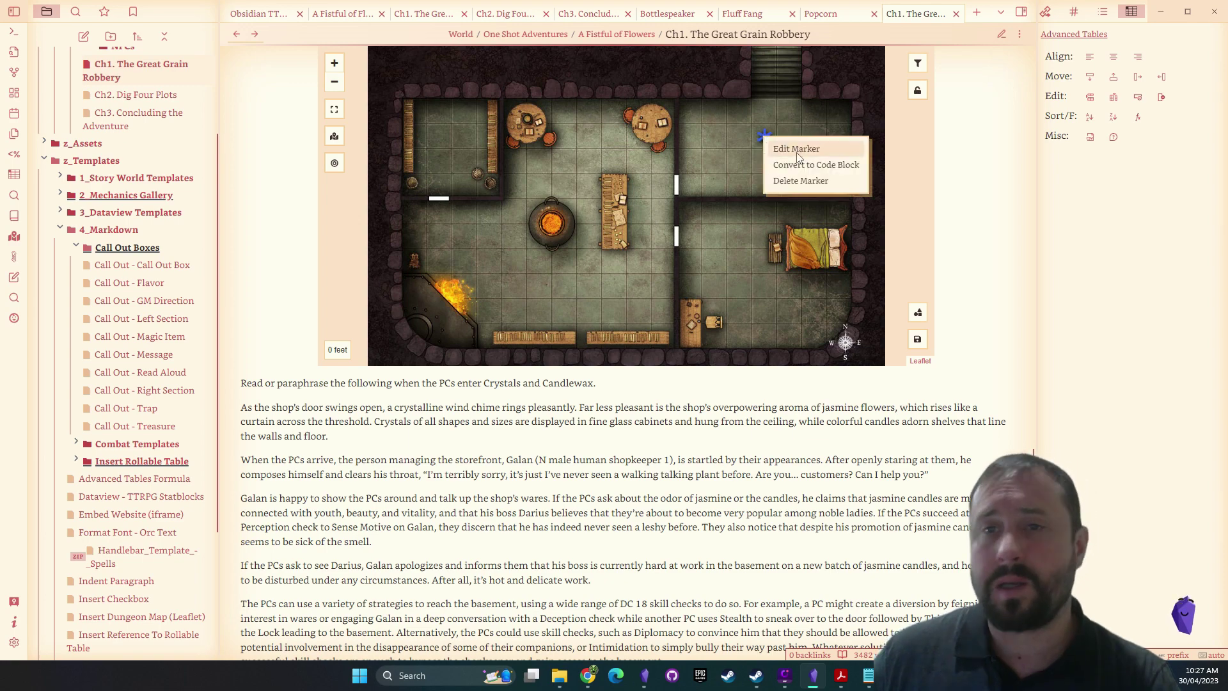
pyautogui.click(796, 149)
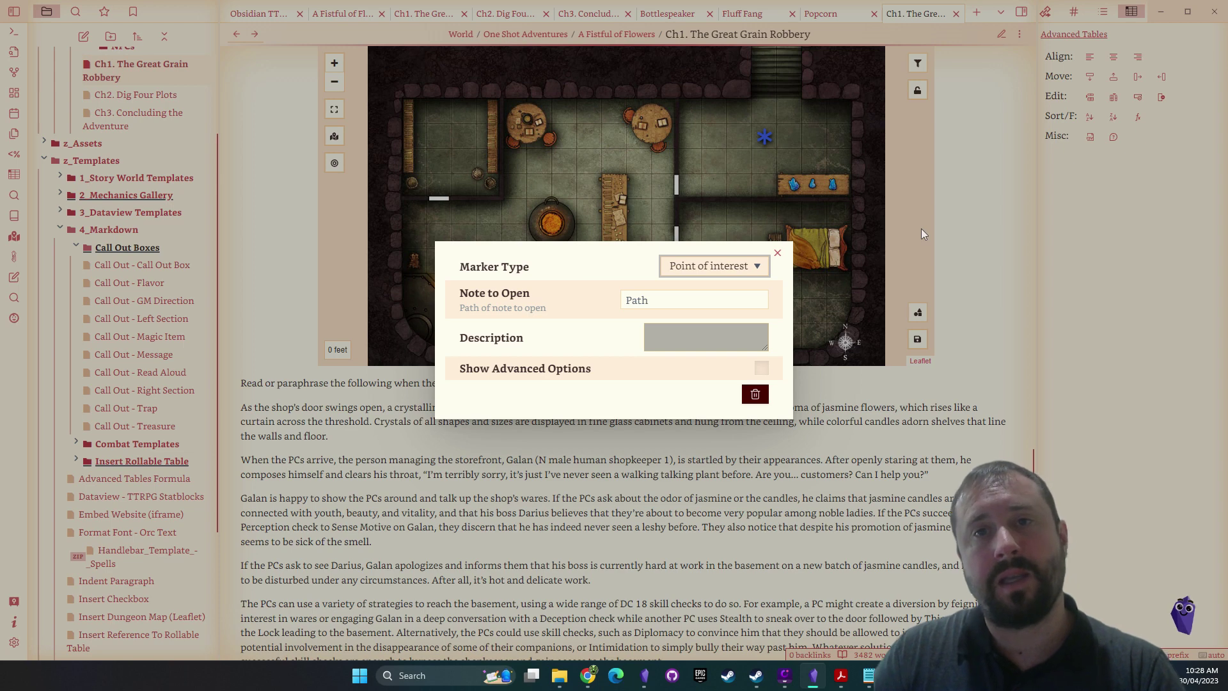
pyautogui.press('Down')
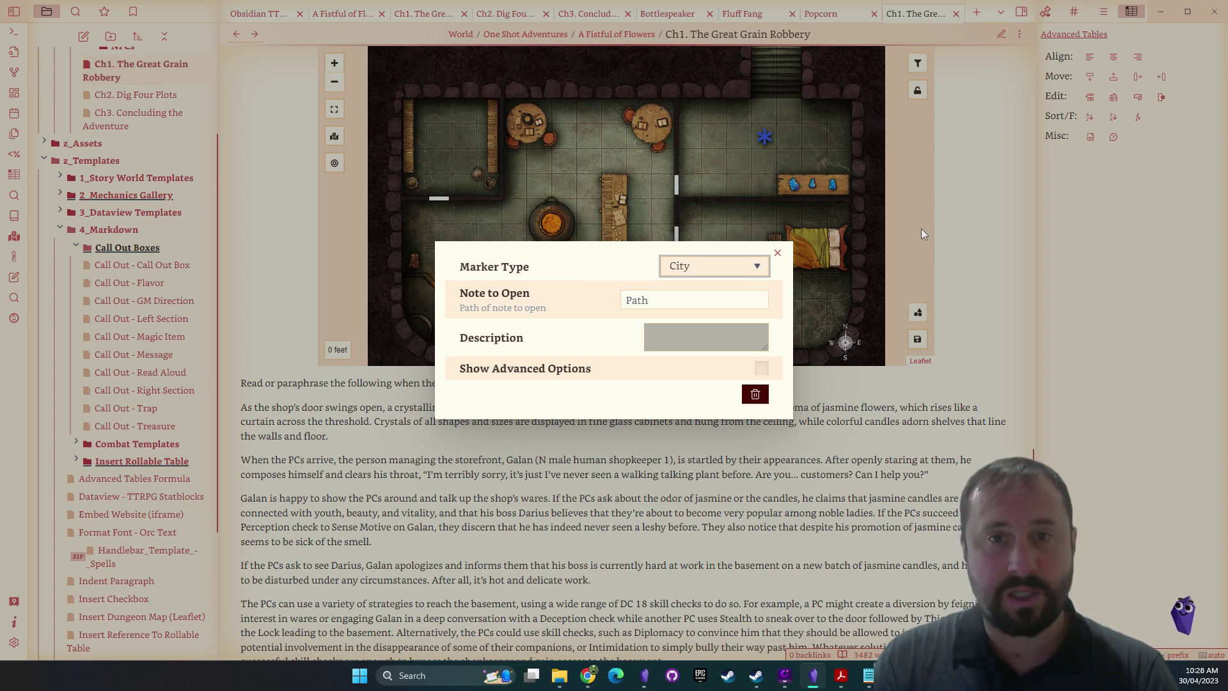
# Link the crystal room marker to the A1. CRYSTAL ROOM TRIVIAL 3 heading of Ch1. The Great Grain Robbery and check its tooltip
pyautogui.click(673, 291)
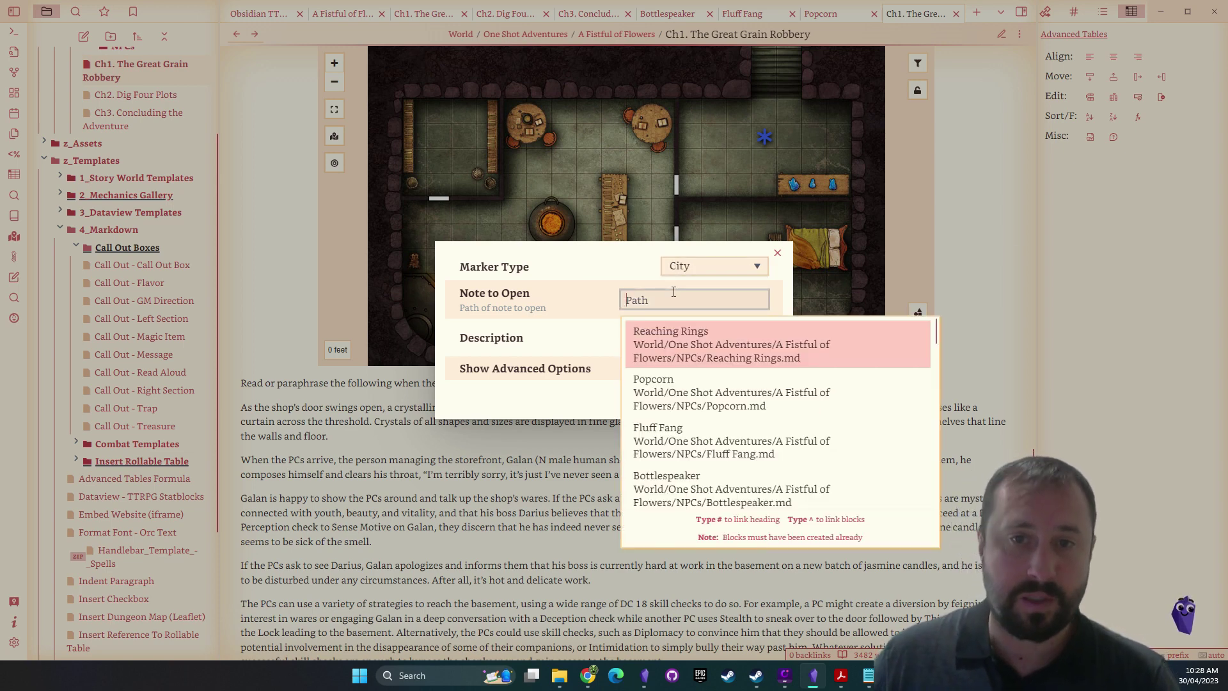
pyautogui.write('Ch1')
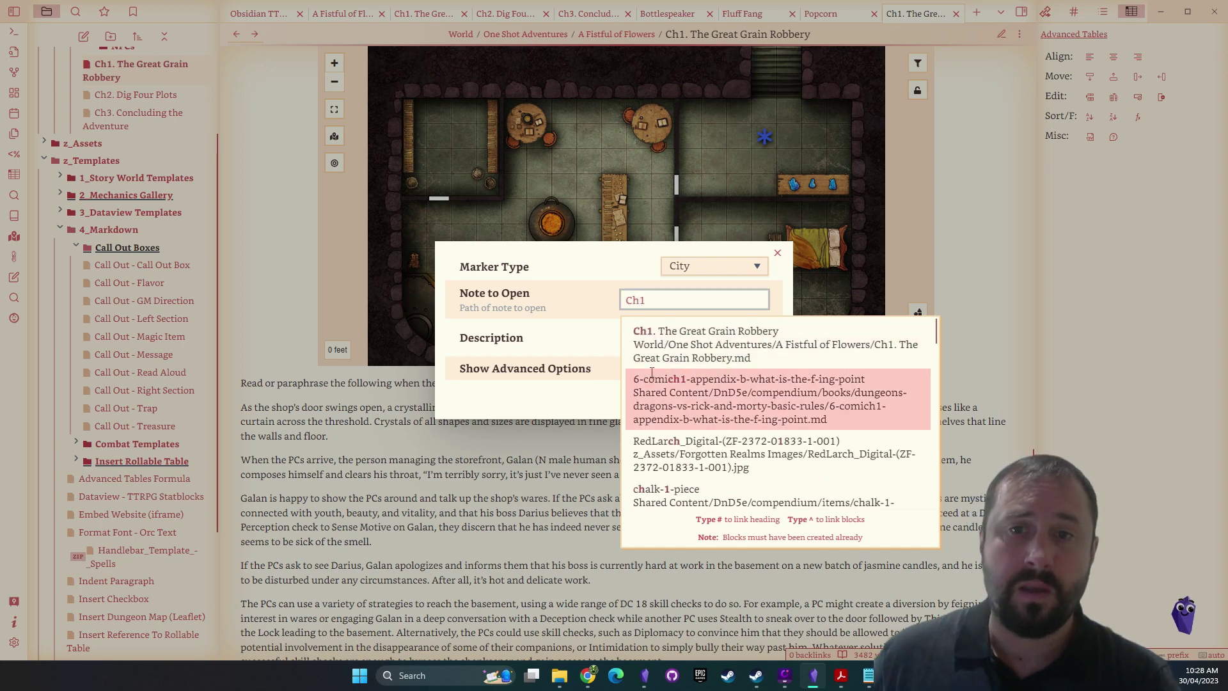
pyautogui.click(683, 349)
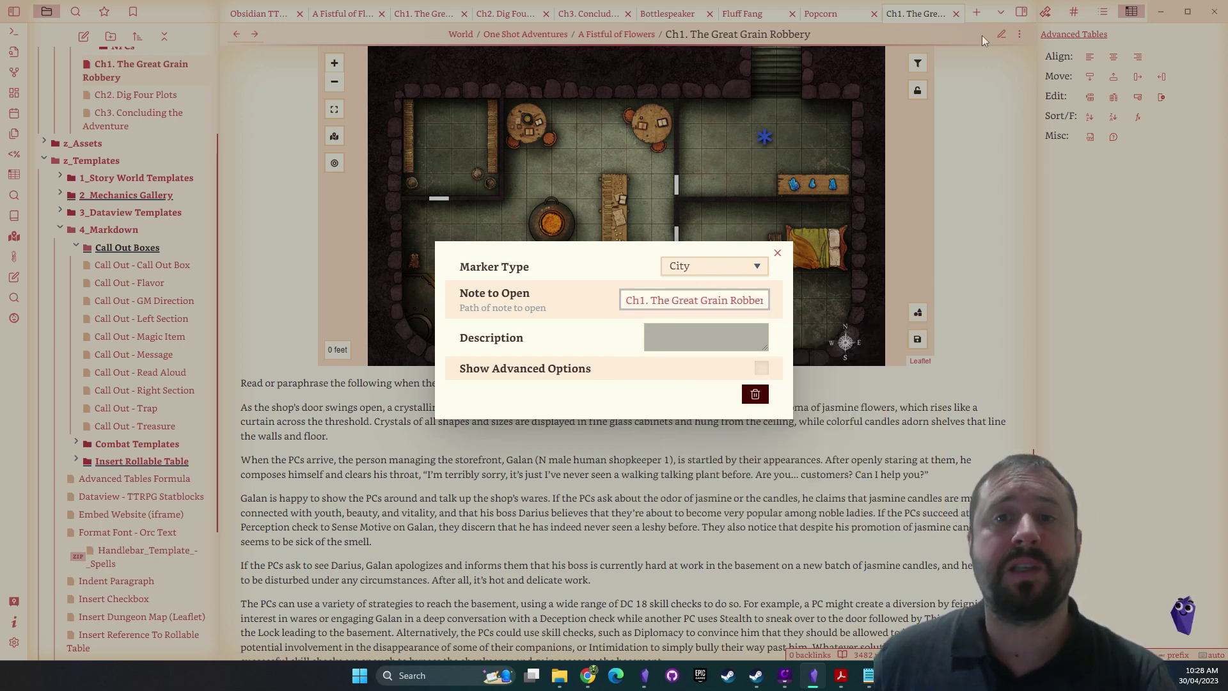
pyautogui.click(707, 300)
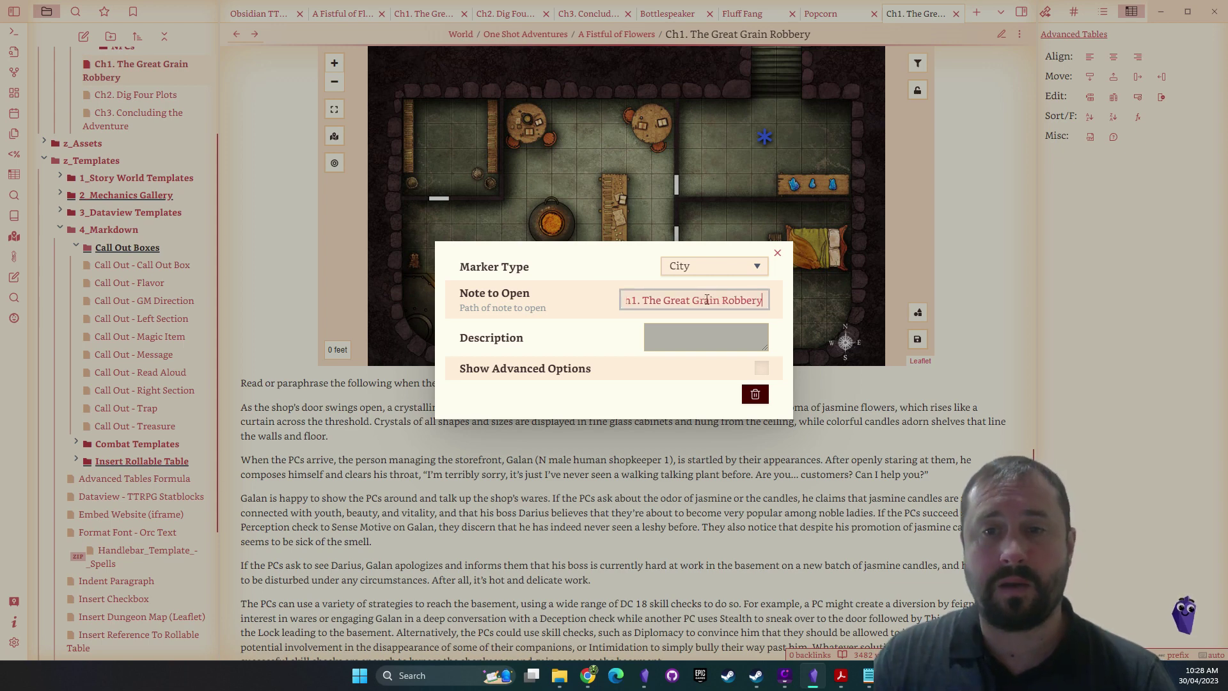
pyautogui.write('#')
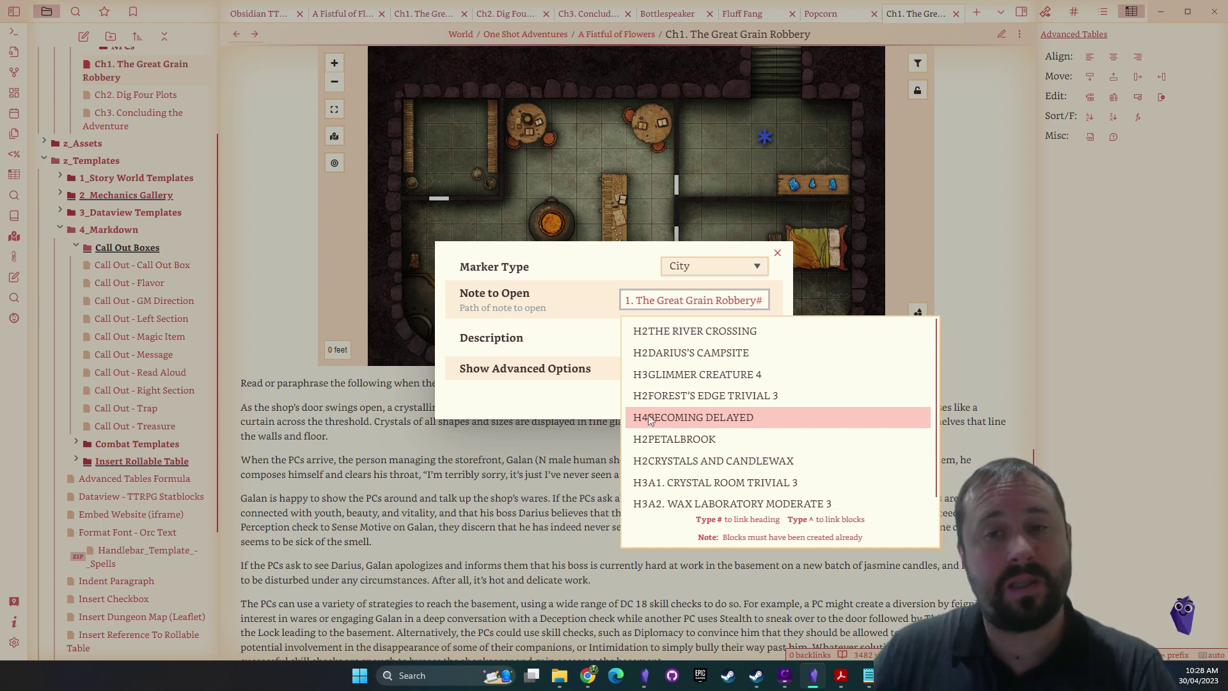
pyautogui.click(690, 489)
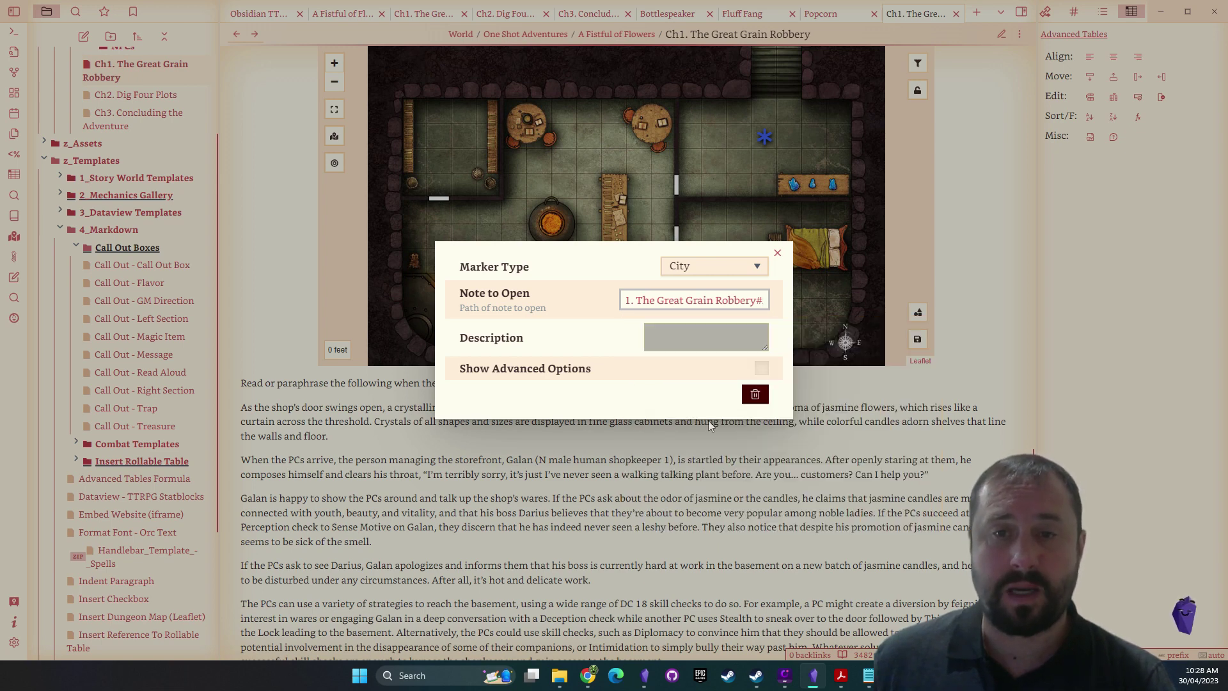
pyautogui.click(812, 486)
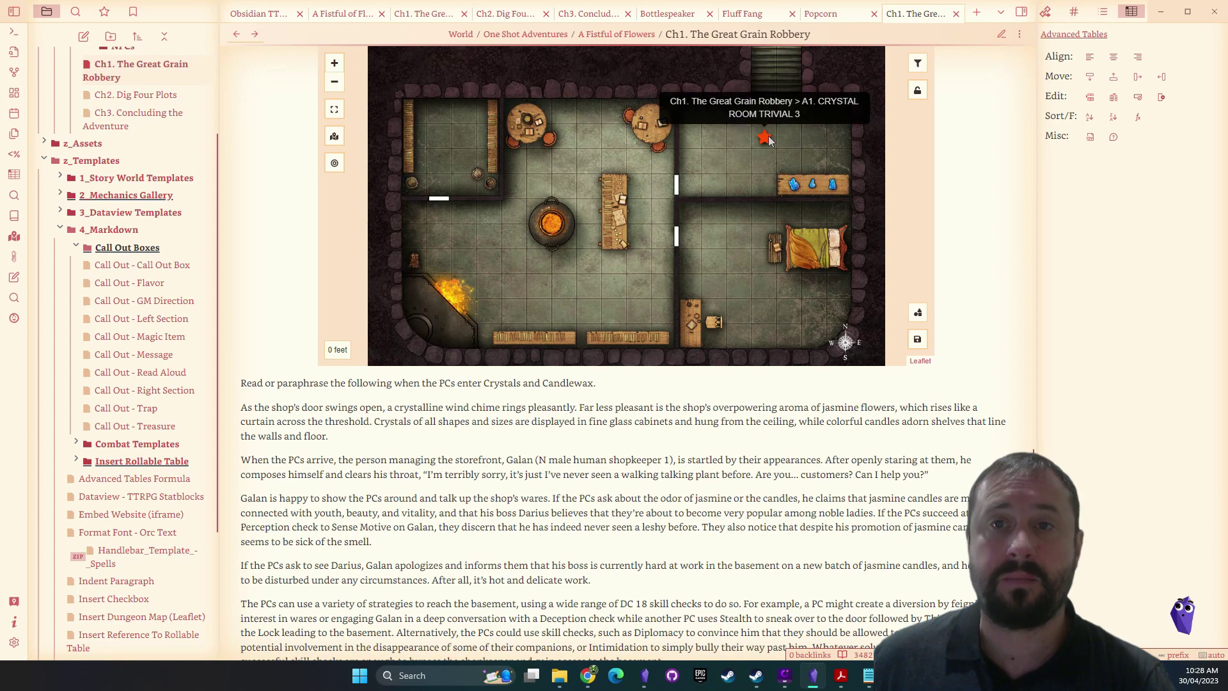
pyautogui.moveTo(765, 139)
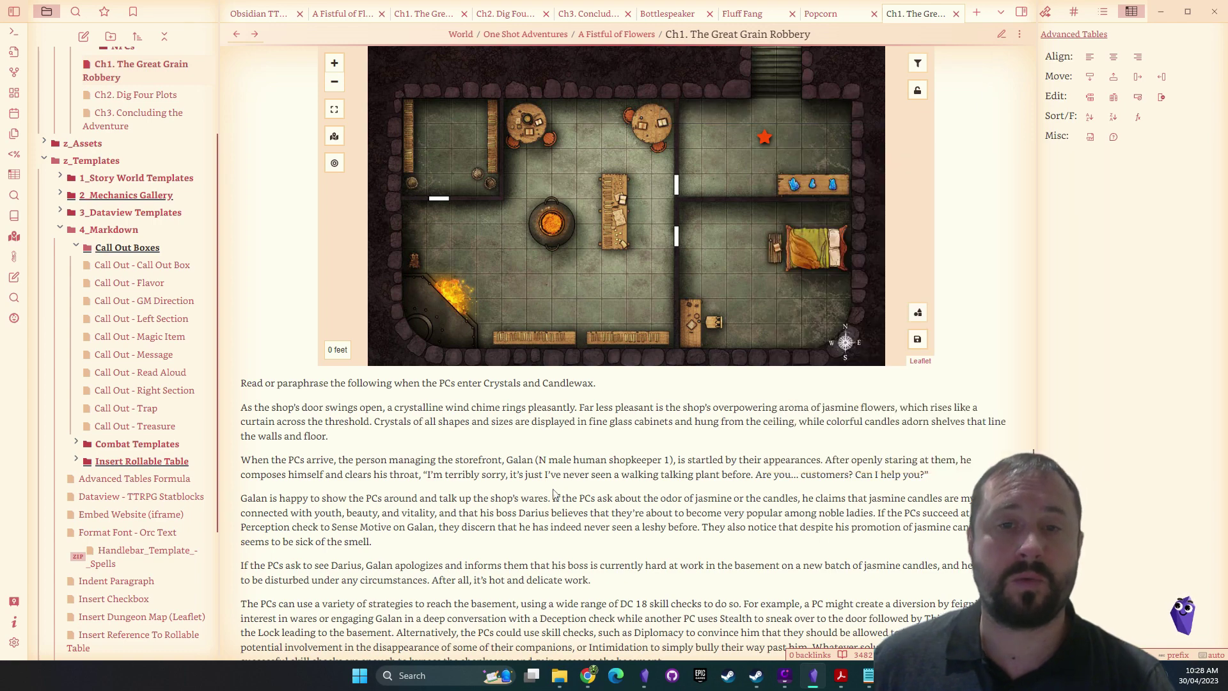
# Review the A1 and A2 sections and place a Point of Interest marker in the map's wax laboratory, just above the cauldron
pyautogui.scroll(-8, 557, 481)
pyautogui.moveTo(669, 335); pyautogui.dragTo(313, 291)
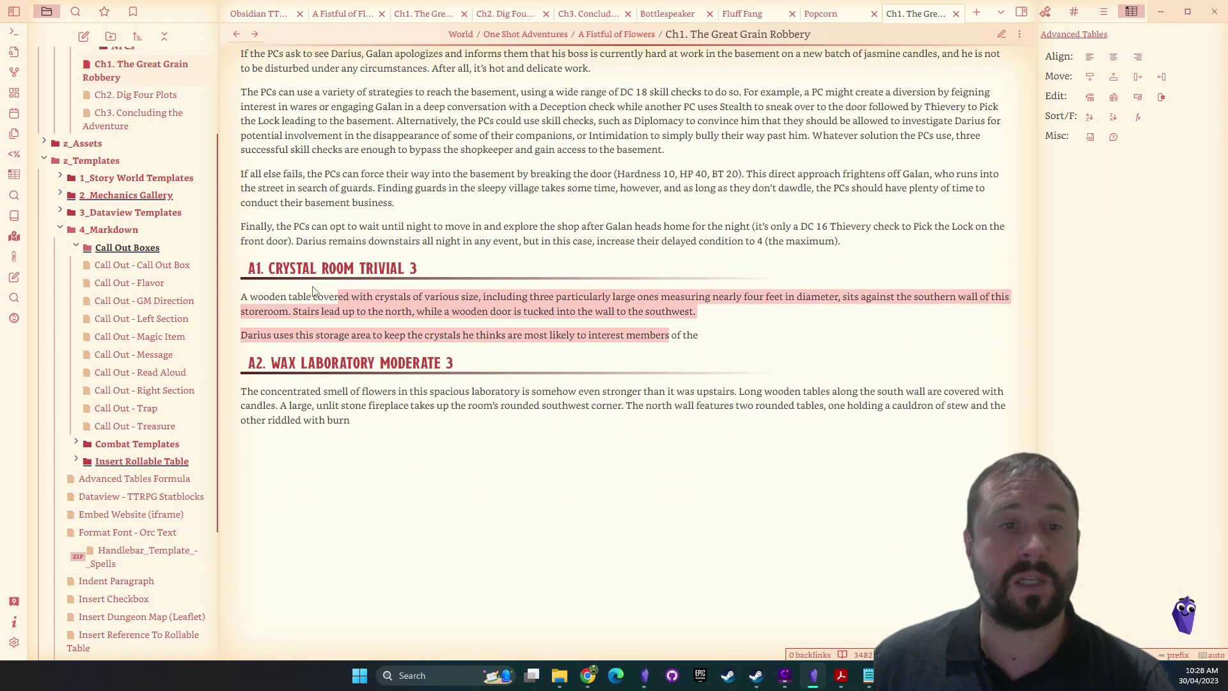
pyautogui.moveTo(353, 421); pyautogui.dragTo(290, 378)
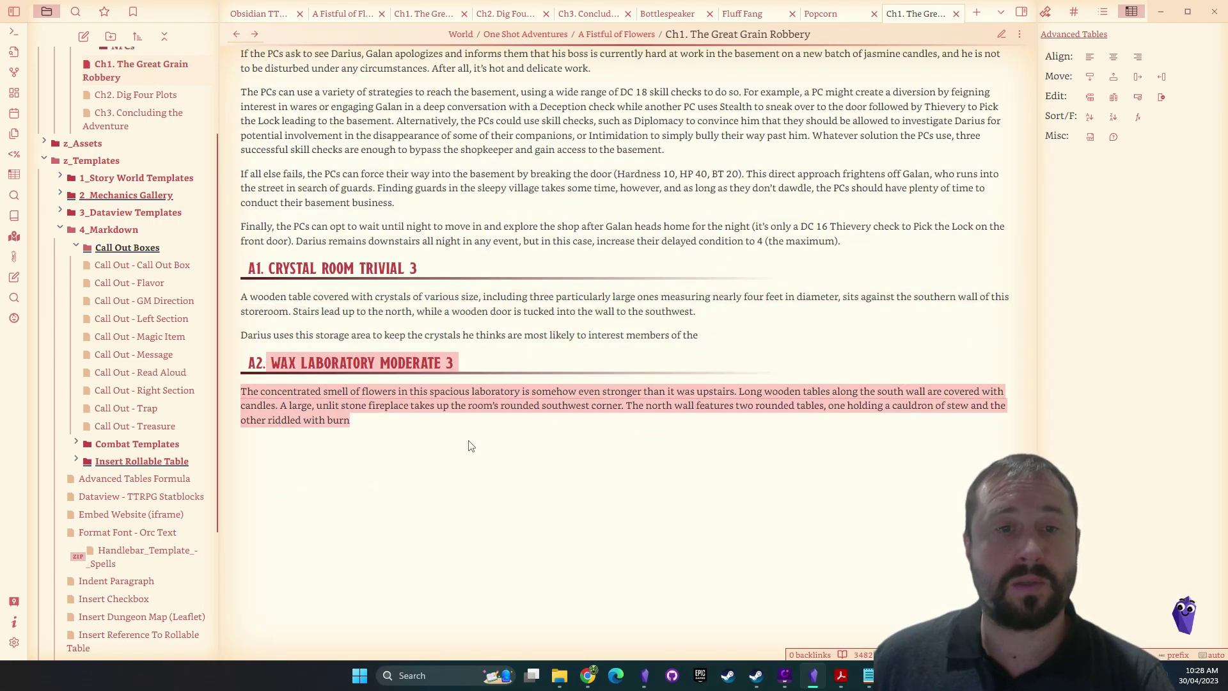
pyautogui.scroll(10, 470, 446)
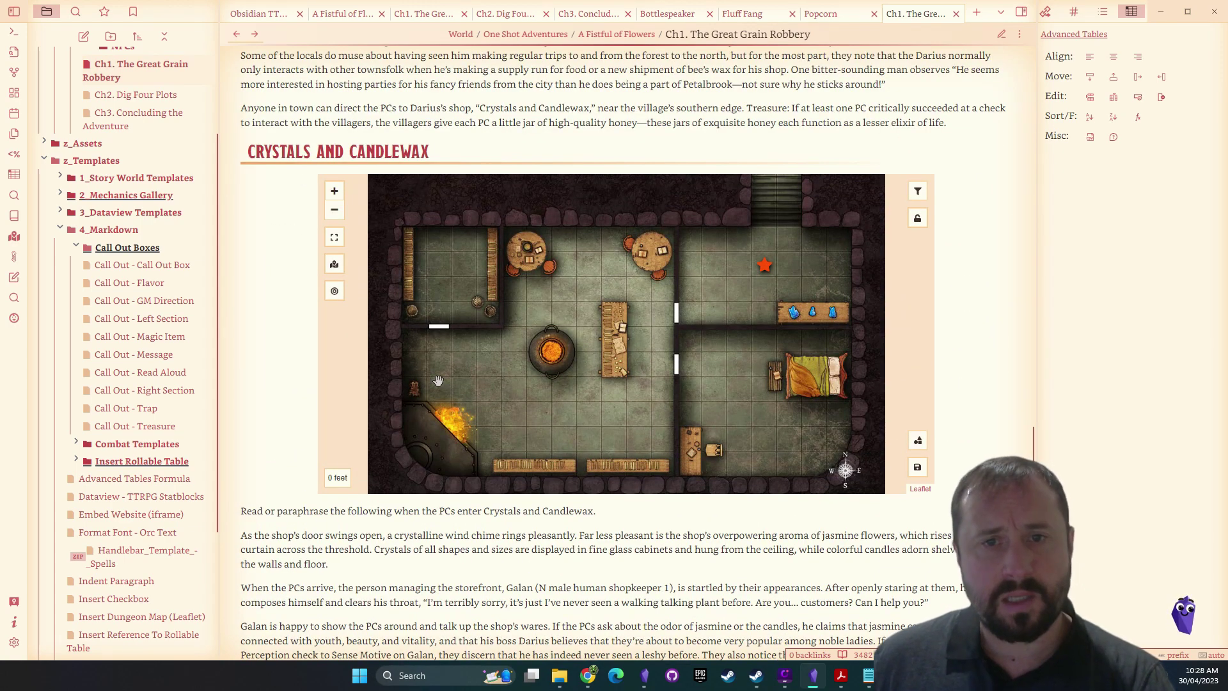
pyautogui.rightClick(583, 313)
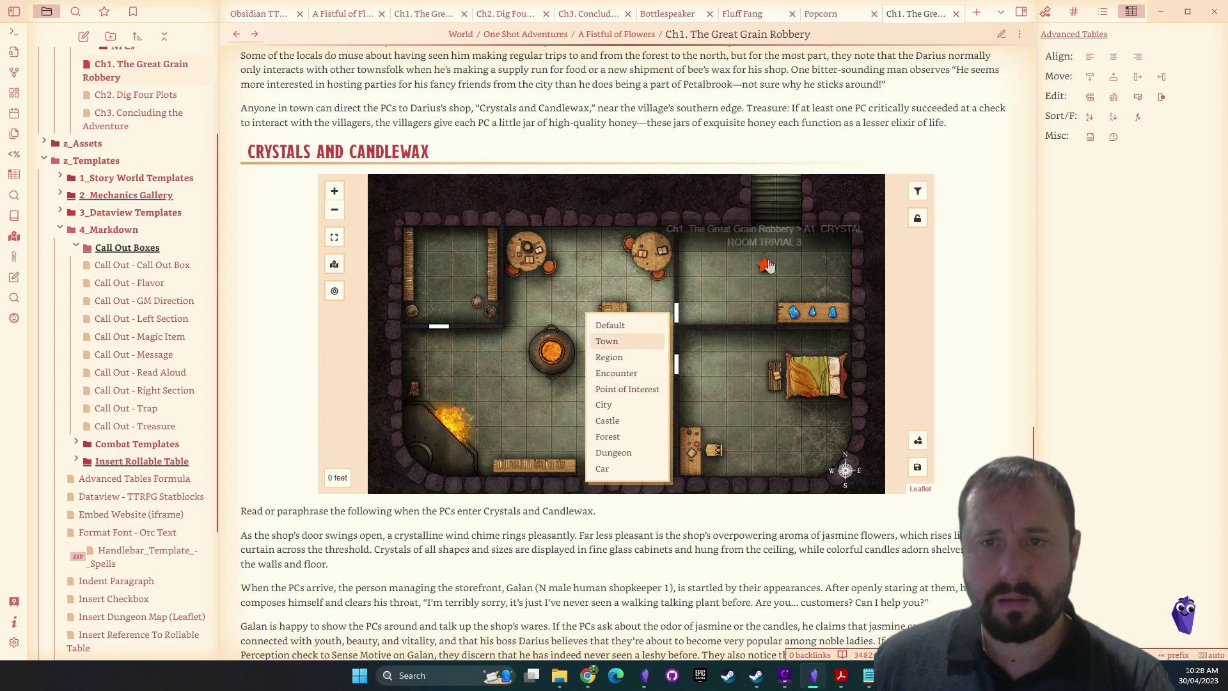
pyautogui.moveTo(767, 265)
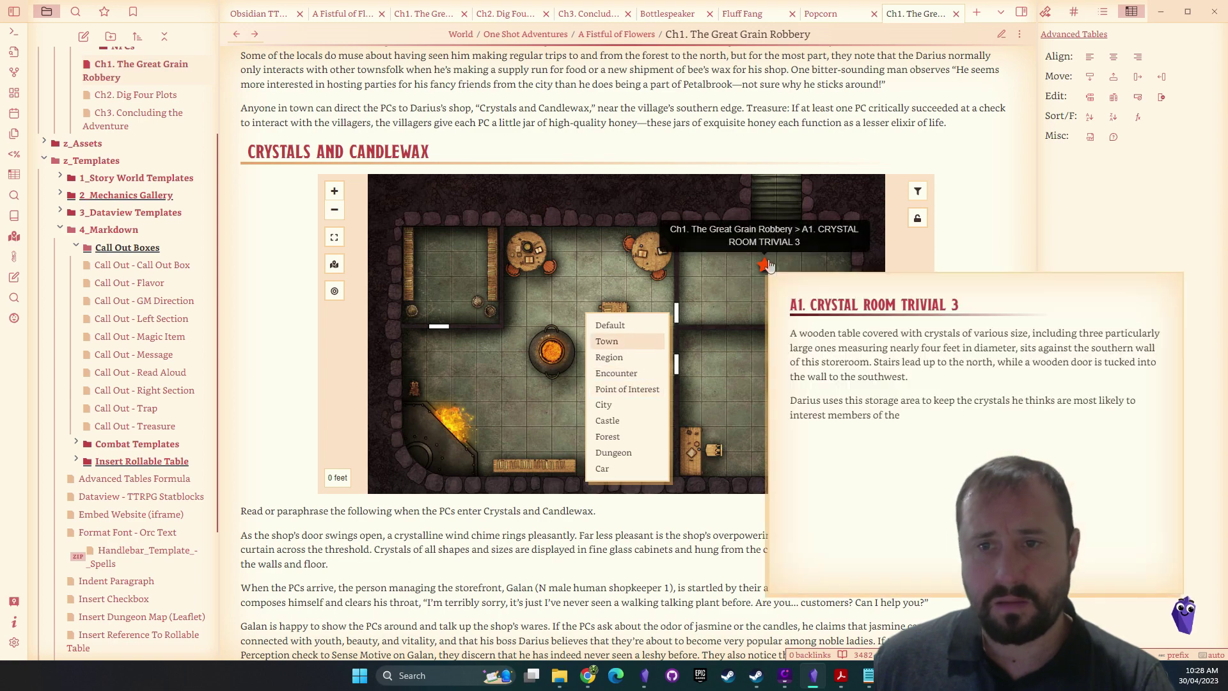
pyautogui.click(619, 390)
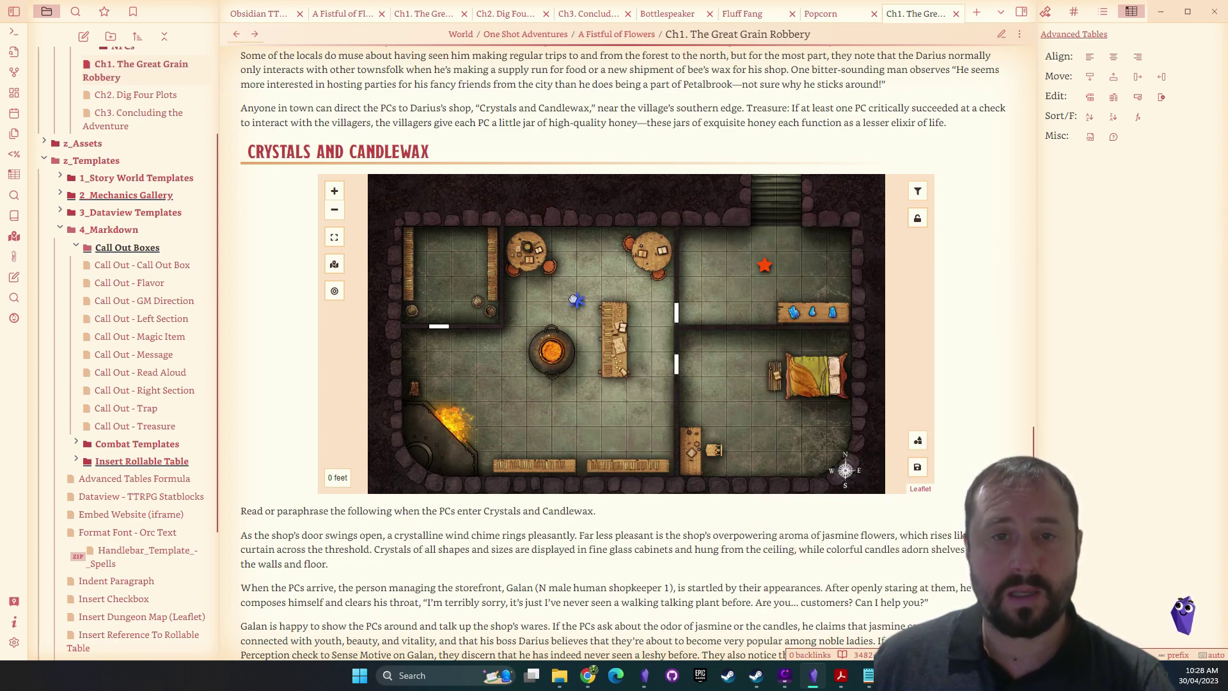
# Link the wax laboratory marker to the A2. WAX LABORATORY MODERATE 3 heading of Ch1. The Great Grain Robbery
pyautogui.rightClick(575, 306)
pyautogui.click(594, 312)
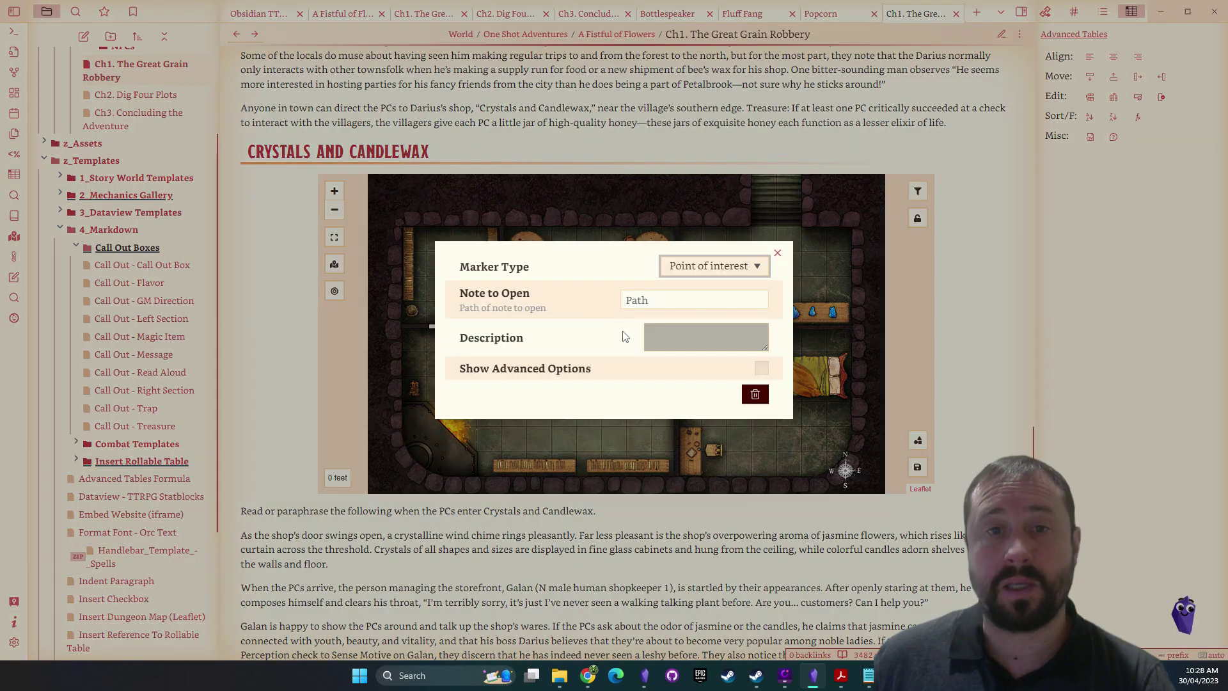
pyautogui.click(699, 298)
pyautogui.write('Ch')
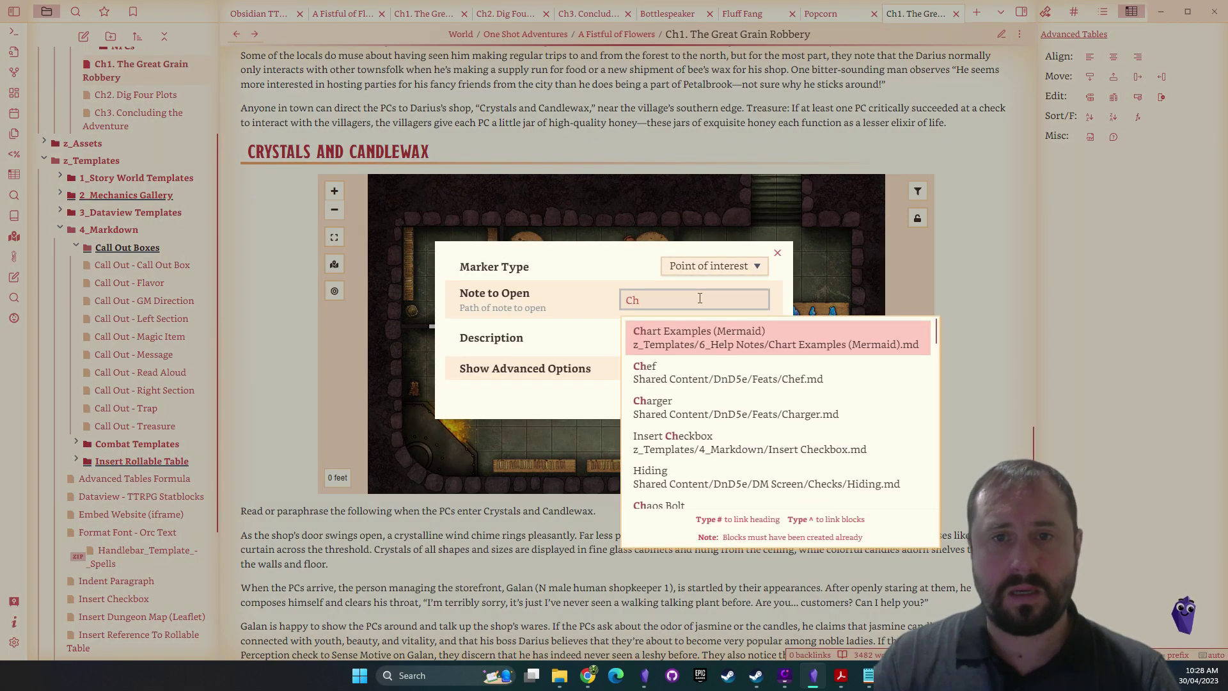
pyautogui.write('1.')
pyautogui.click(698, 337)
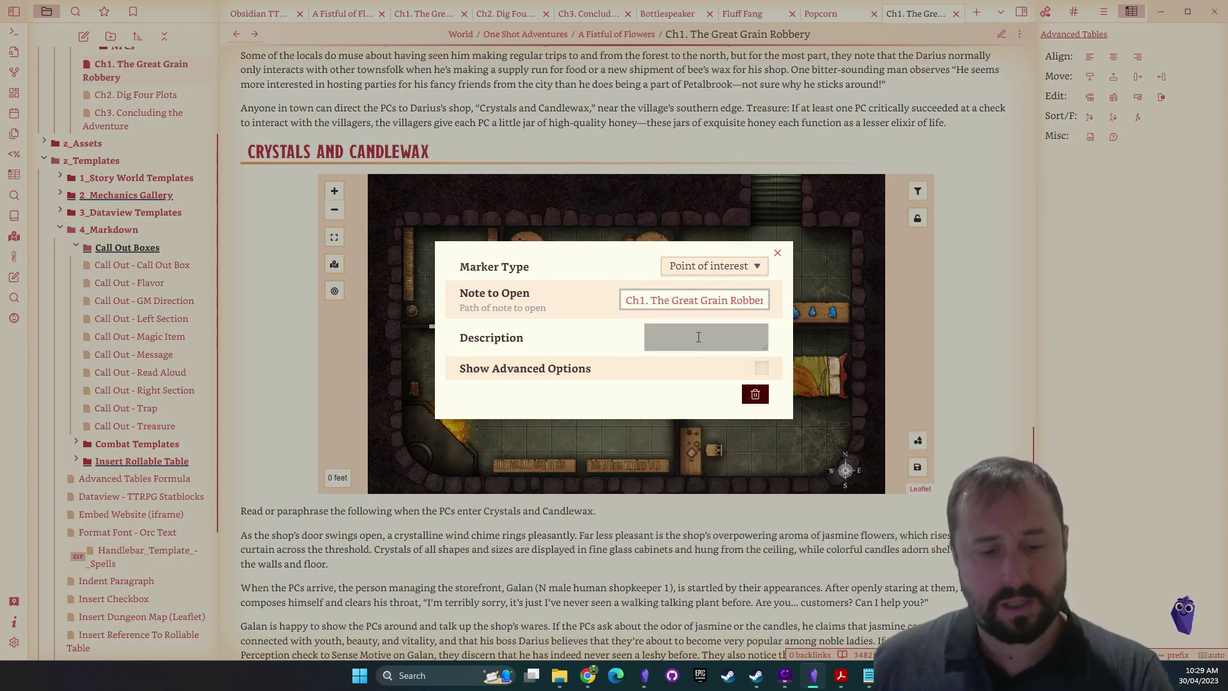
pyautogui.write('#')
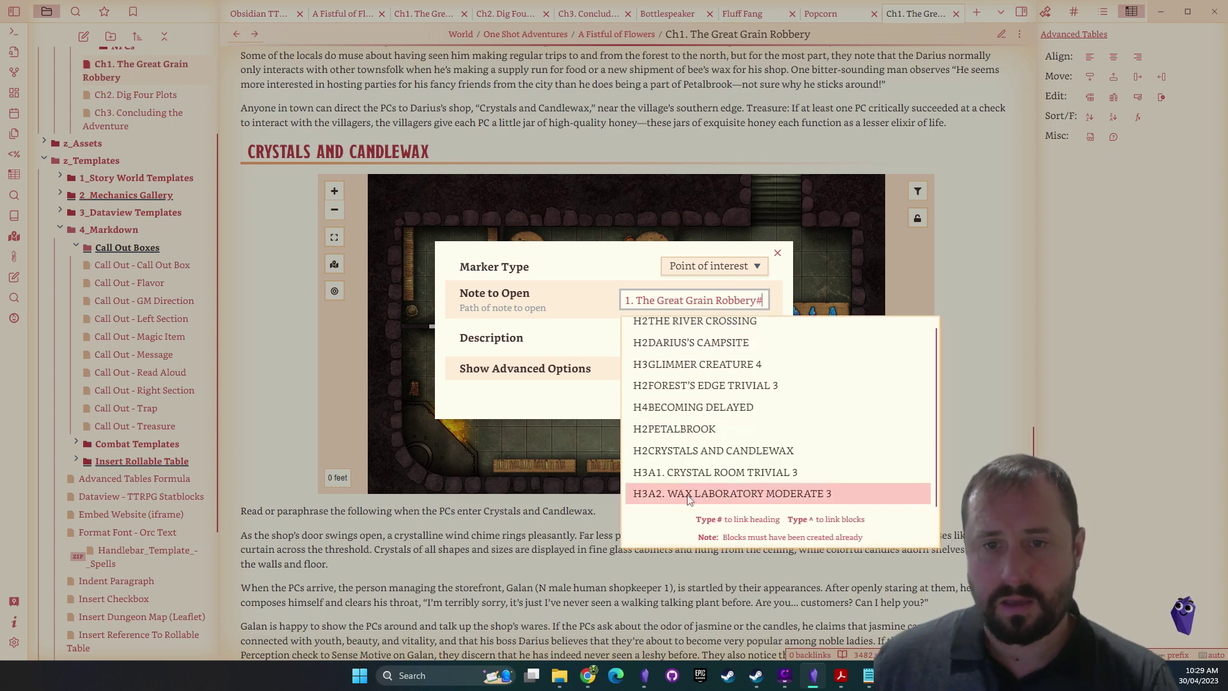
pyautogui.press('Escape')
pyautogui.click(778, 252)
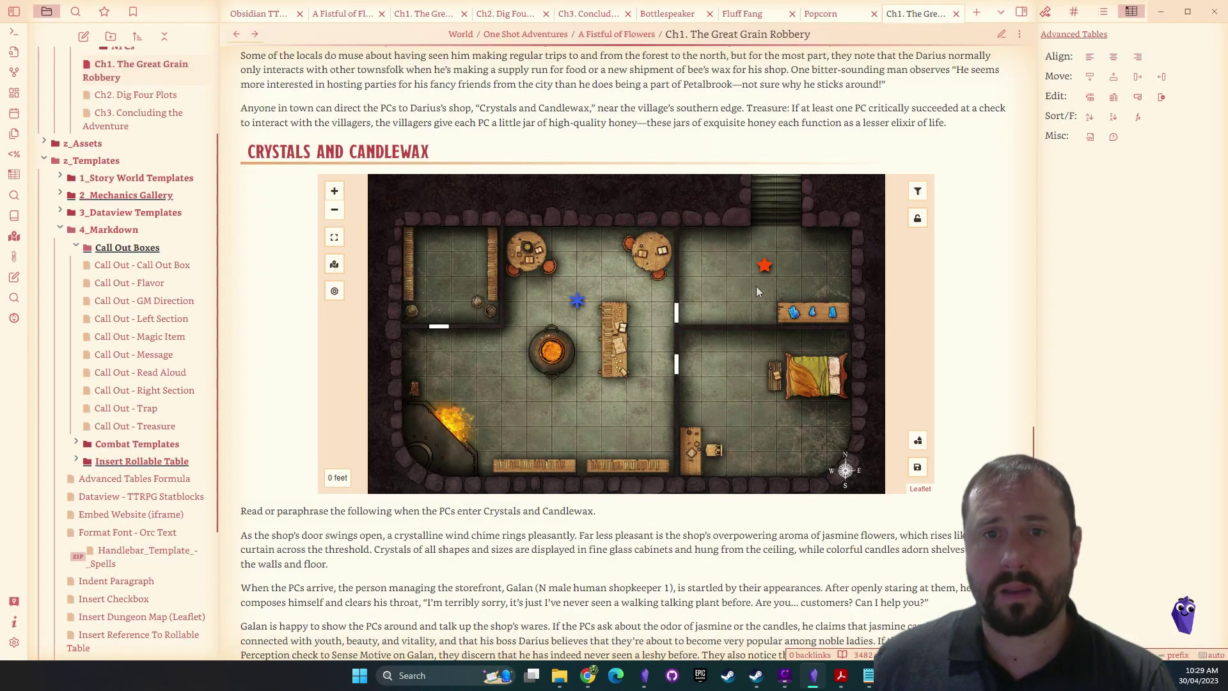
# Compare the marker settings of the wax laboratory and crystal room markers
pyautogui.rightClick(577, 308)
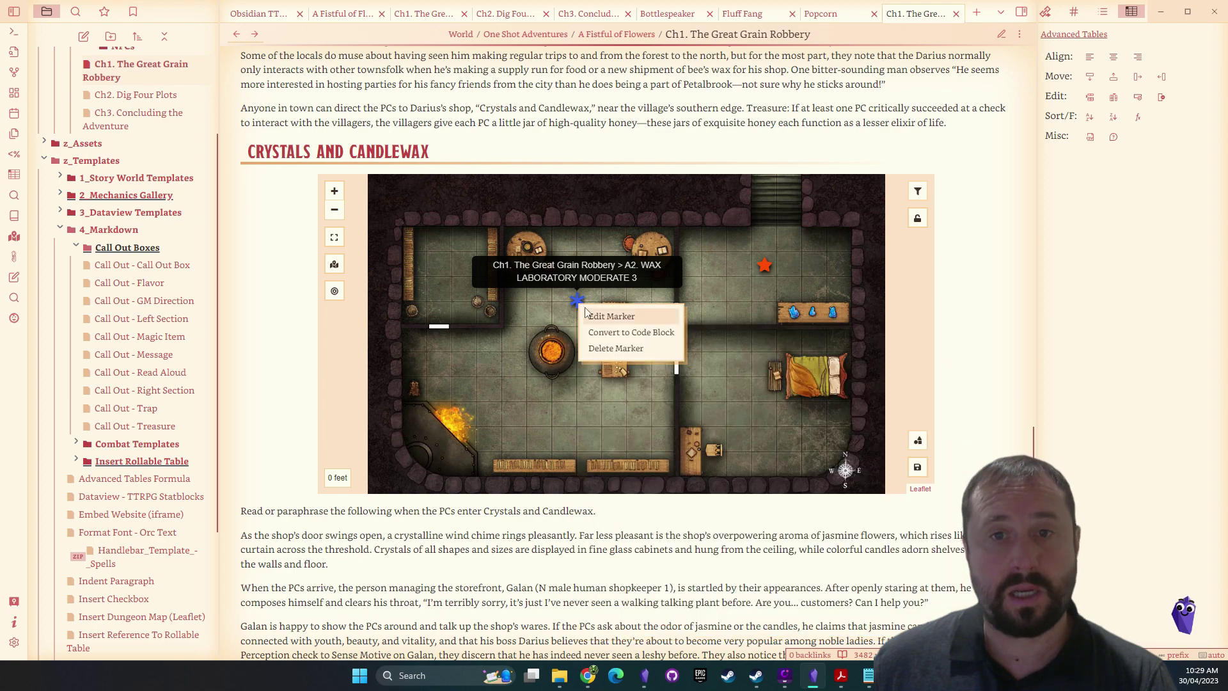
pyautogui.click(601, 314)
pyautogui.click(757, 267)
pyautogui.click(757, 267)
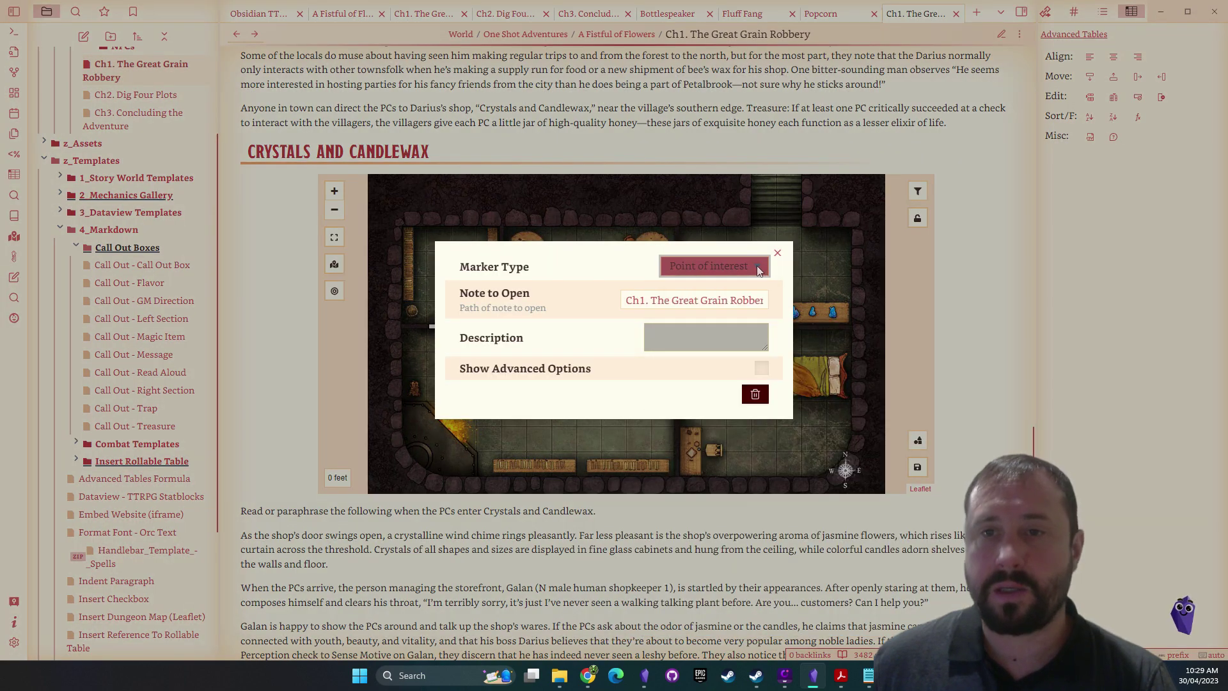
pyautogui.click(777, 253)
pyautogui.rightClick(764, 265)
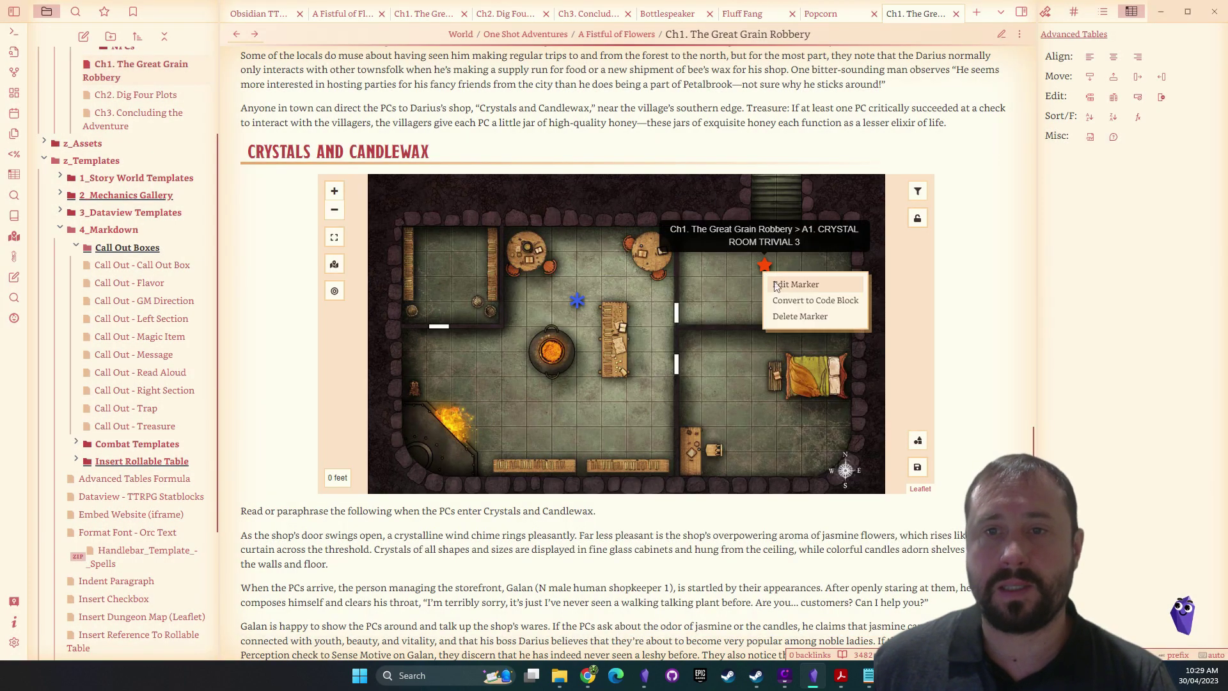
pyautogui.click(796, 284)
pyautogui.click(777, 253)
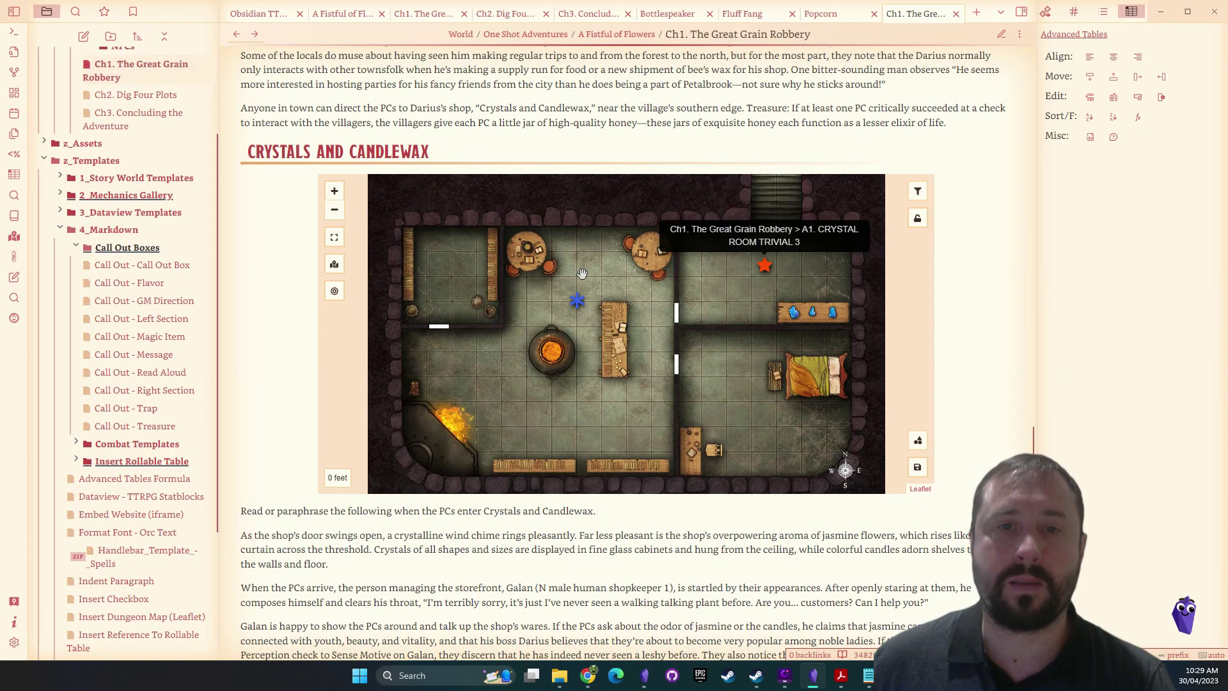
# Set the wax laboratory marker's type to City and preview its linked section on the map
pyautogui.rightClick(579, 309)
pyautogui.click(601, 314)
pyautogui.click(718, 264)
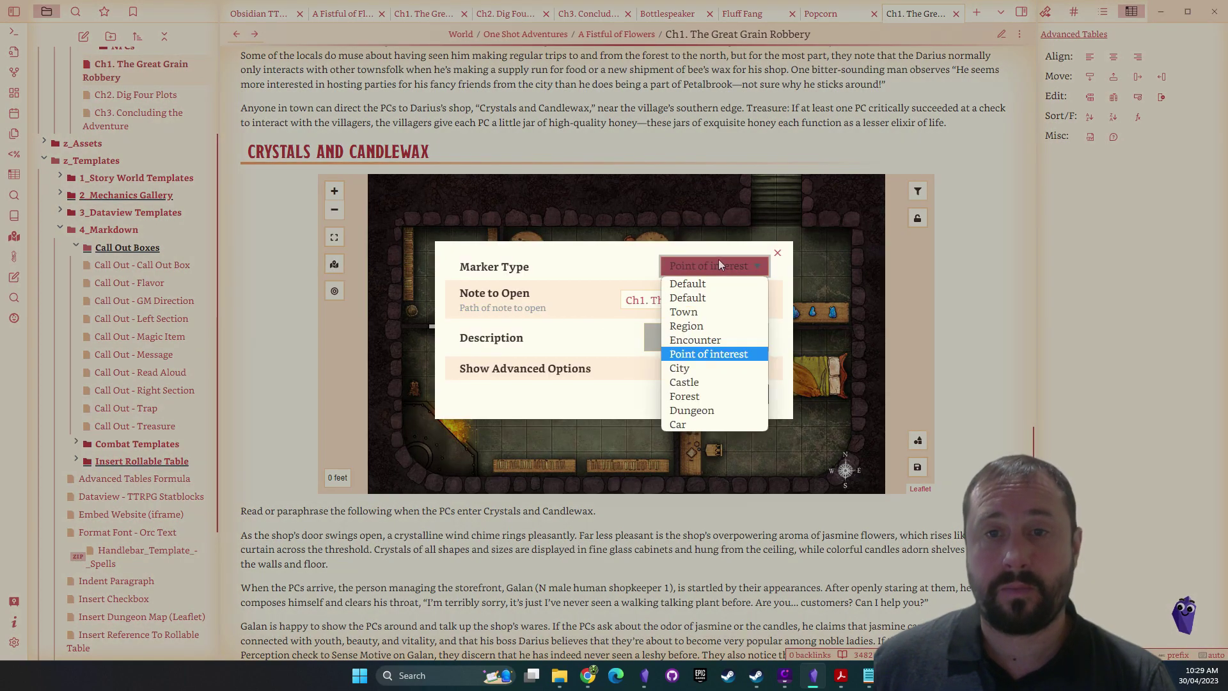
pyautogui.click(687, 370)
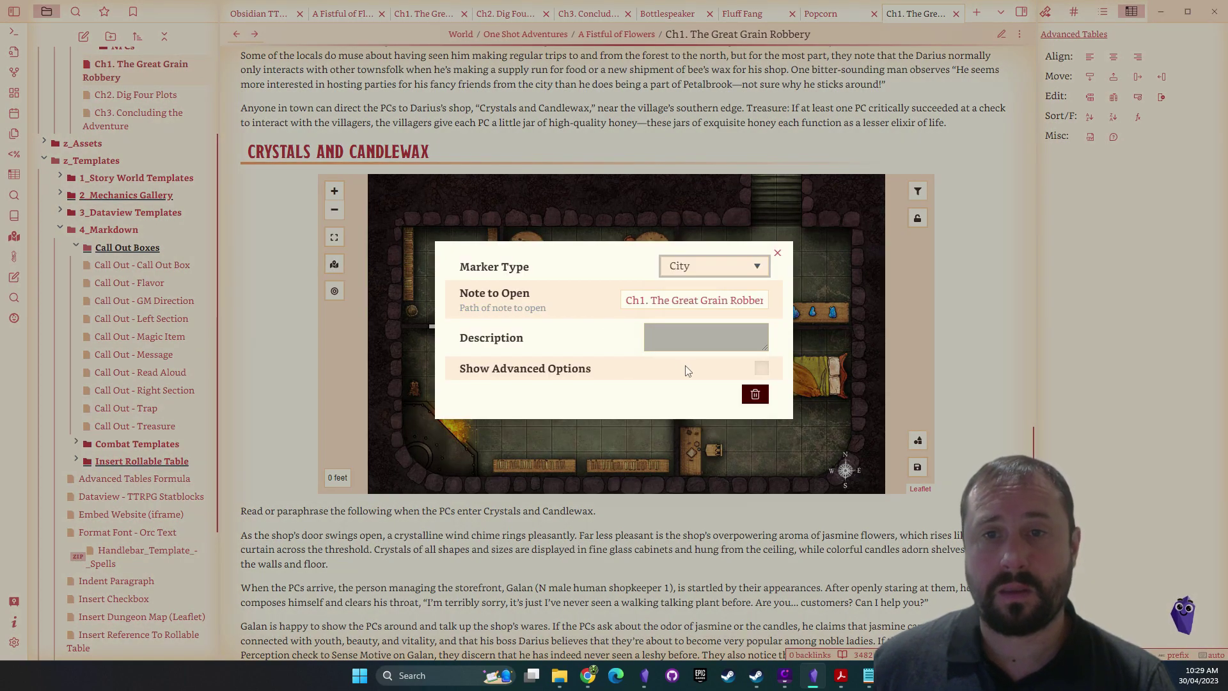
pyautogui.click(776, 254)
pyautogui.moveTo(578, 308)
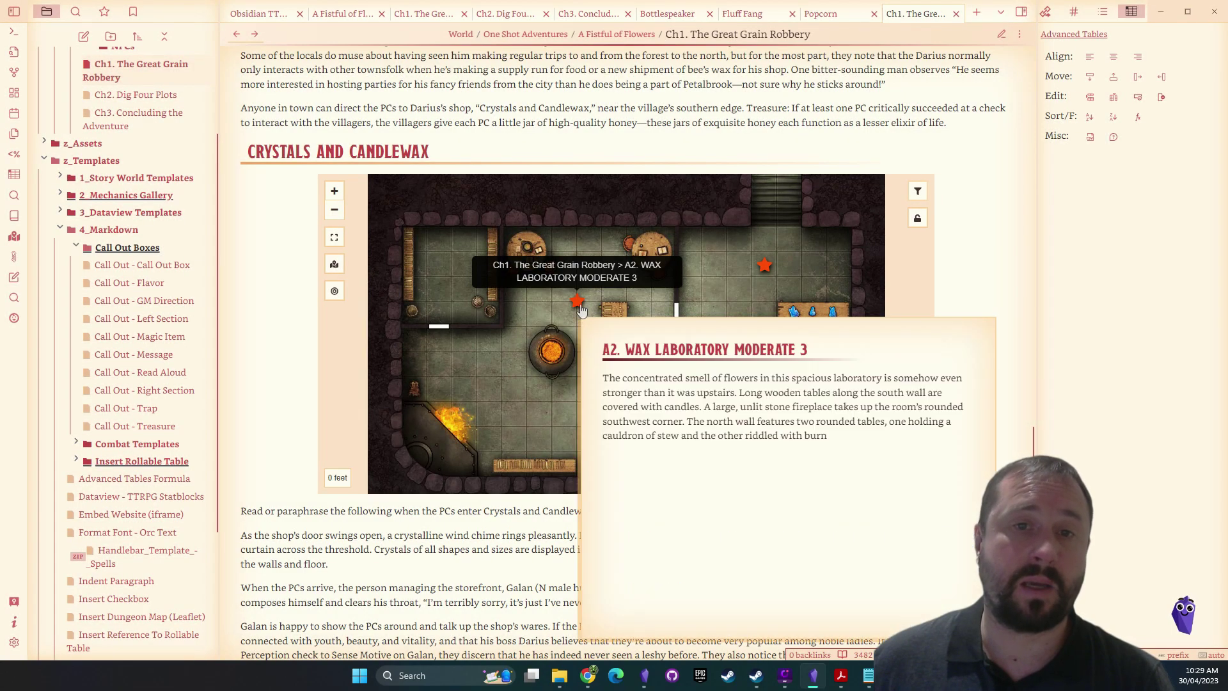
# Go to the A1. Crystal Room section below the map and highlight the paragraph describing the crystal-covered table
pyautogui.scroll(-7, 927, 439)
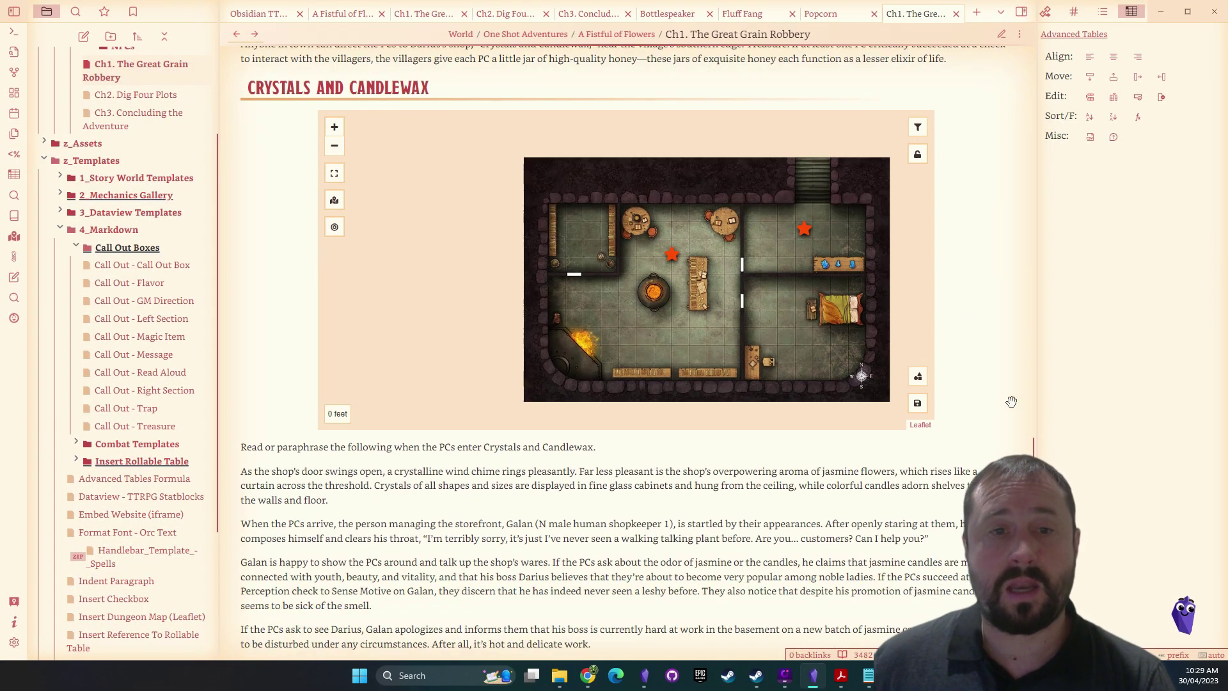
pyautogui.scroll(-4, 927, 440)
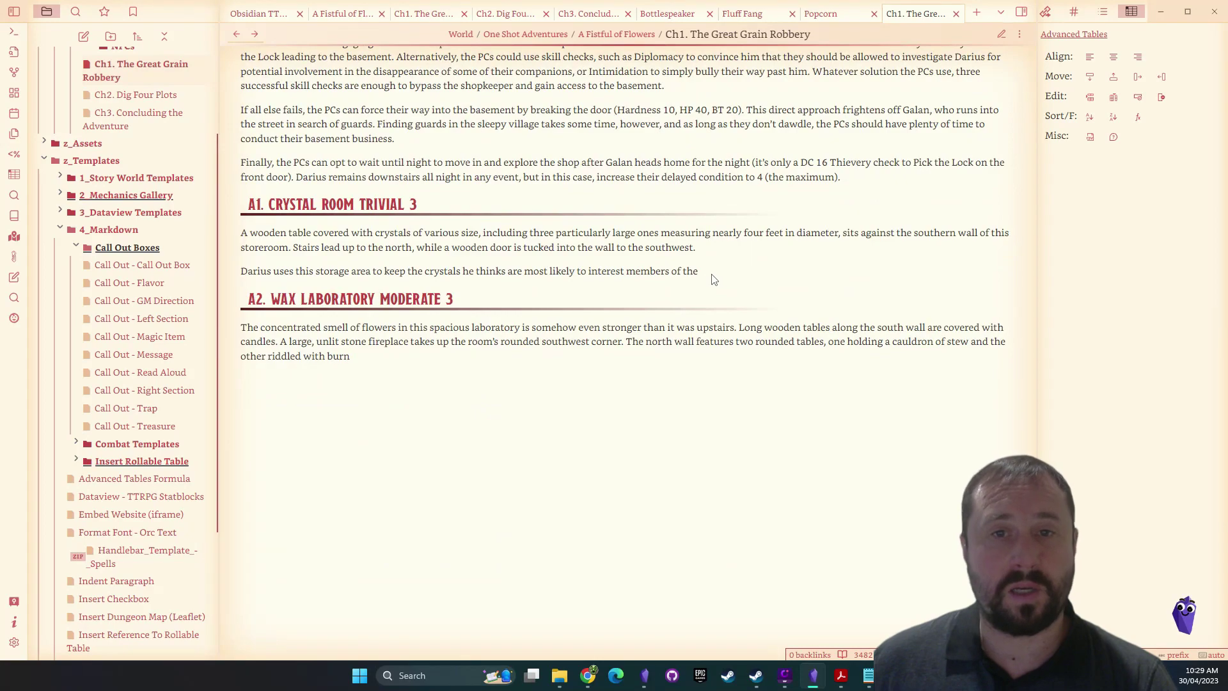
pyautogui.moveTo(708, 255); pyautogui.dragTo(236, 239)
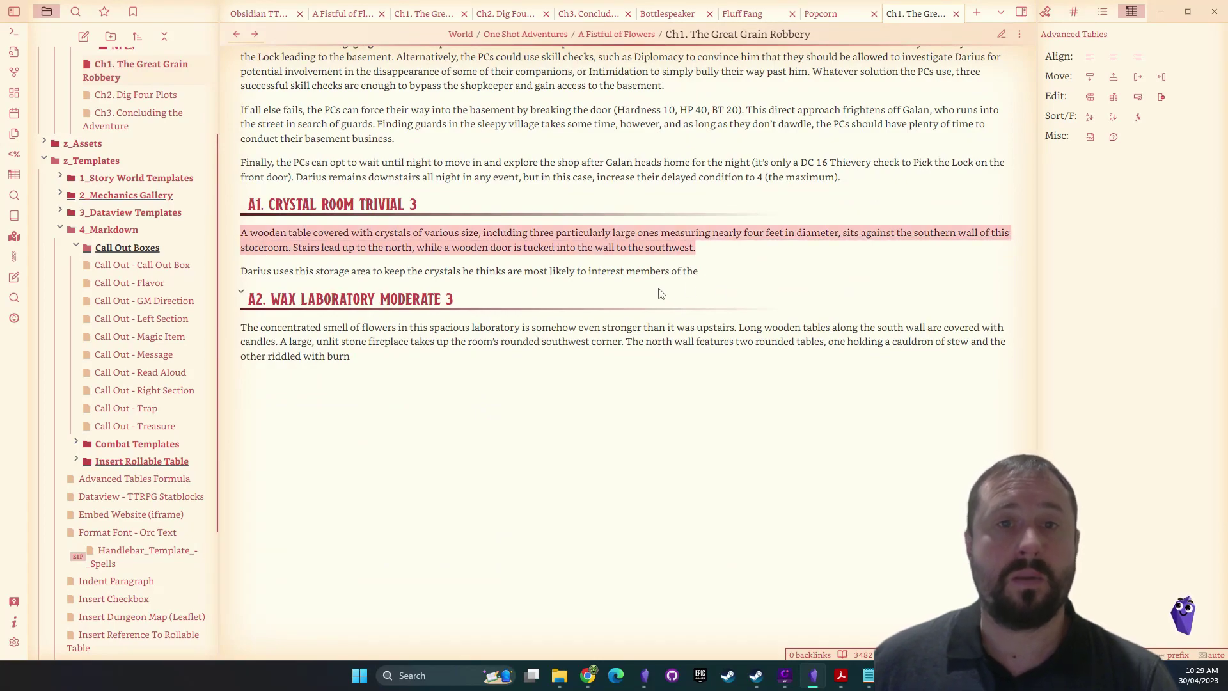
# Add the paragraph describing the crystal-covered table as the description of the crystal room marker on the map
pyautogui.scroll(15, 720, 298)
pyautogui.rightClick(807, 359)
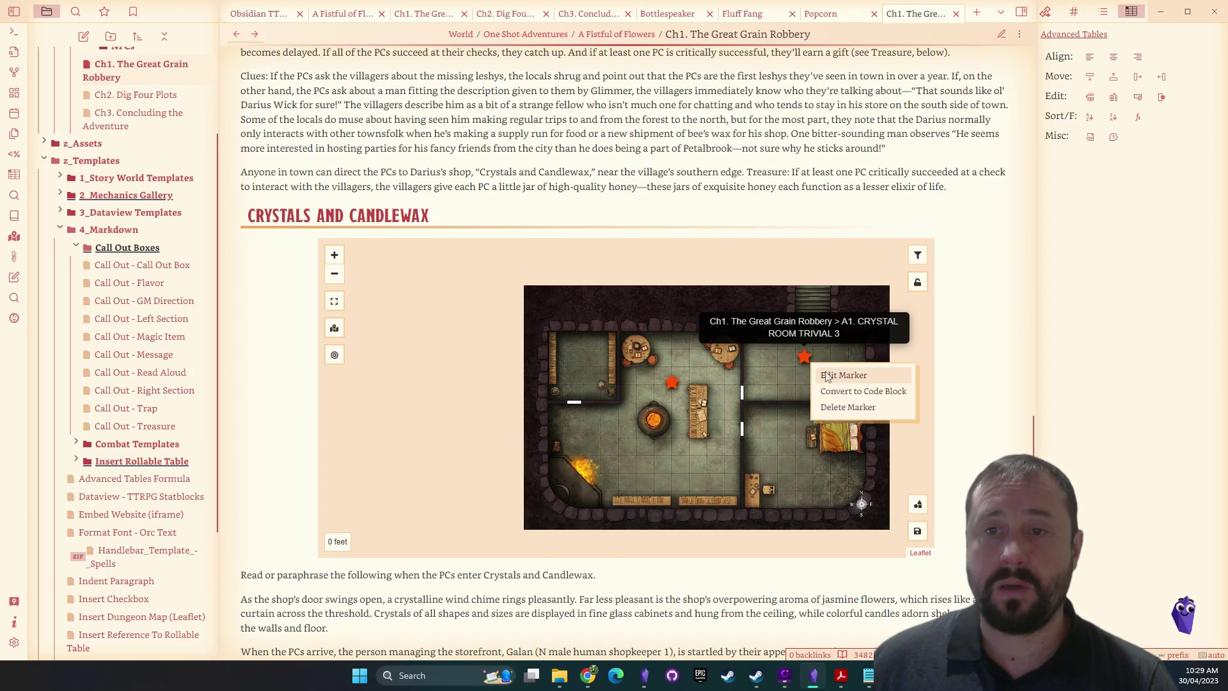
pyautogui.click(826, 377)
pyautogui.click(691, 345)
pyautogui.hotkey('ctrl', 'v')
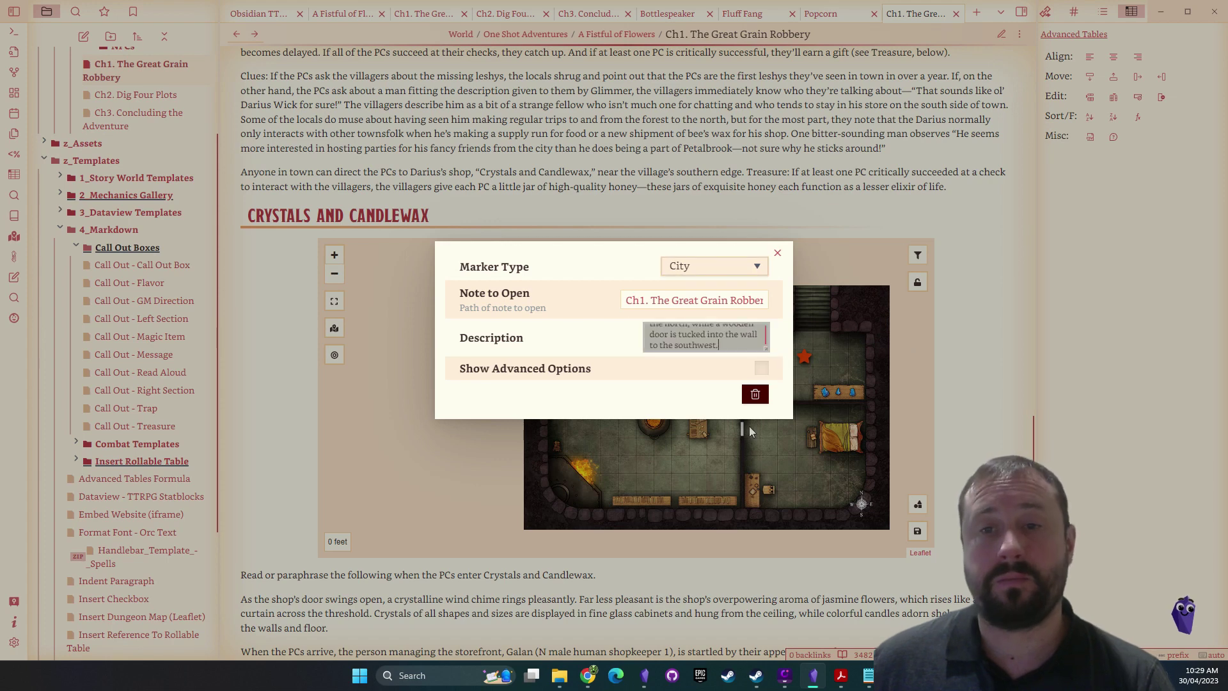
pyautogui.click(1013, 356)
# Preview the crystal room marker's description and linked section on the map, and highlight the Crystals and Candlewax heading
pyautogui.moveTo(807, 358)
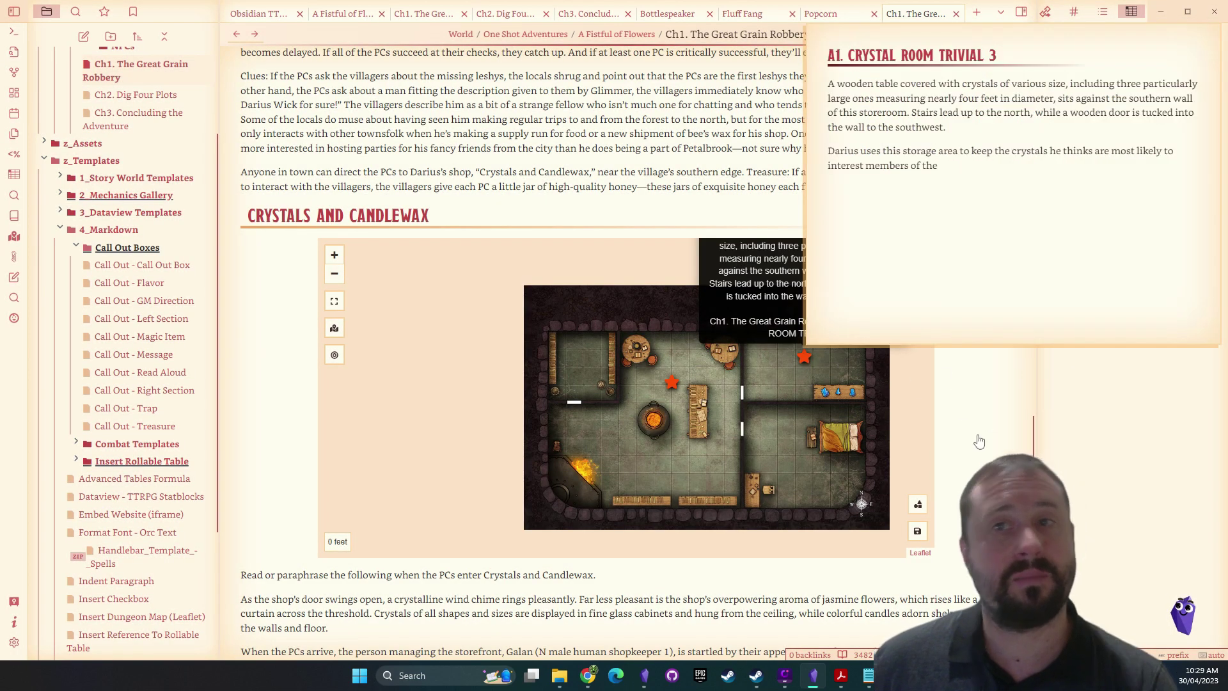
pyautogui.scroll(-2, 962, 384)
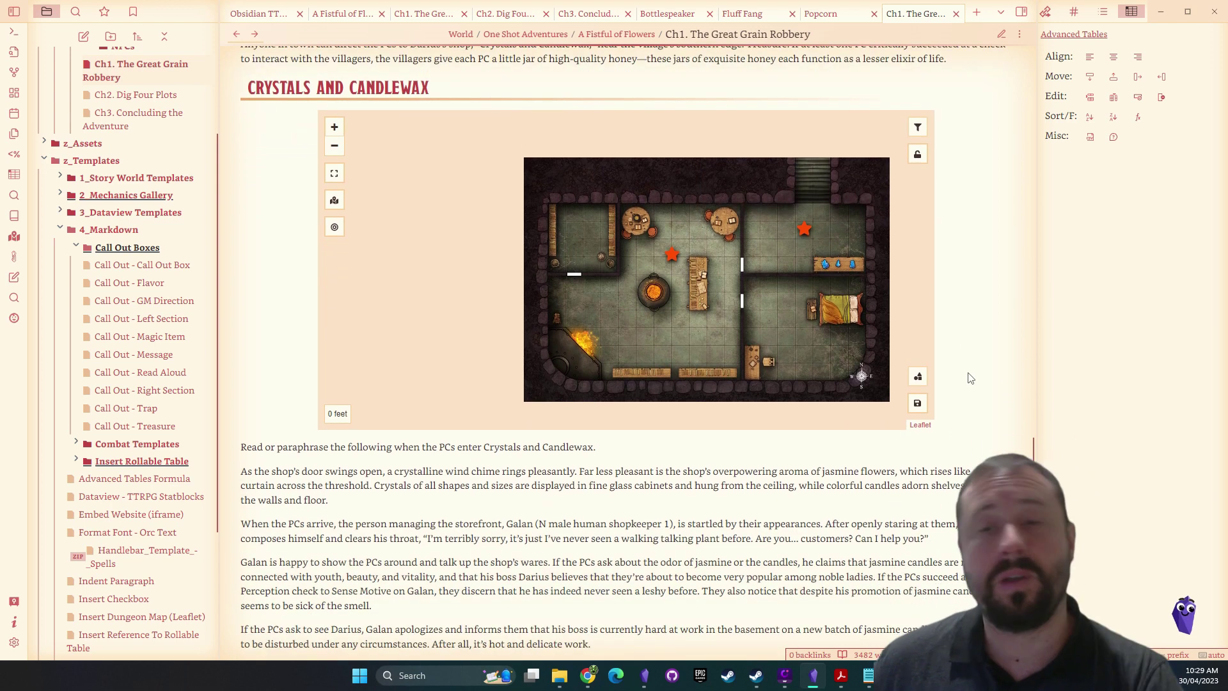
pyautogui.moveTo(807, 232)
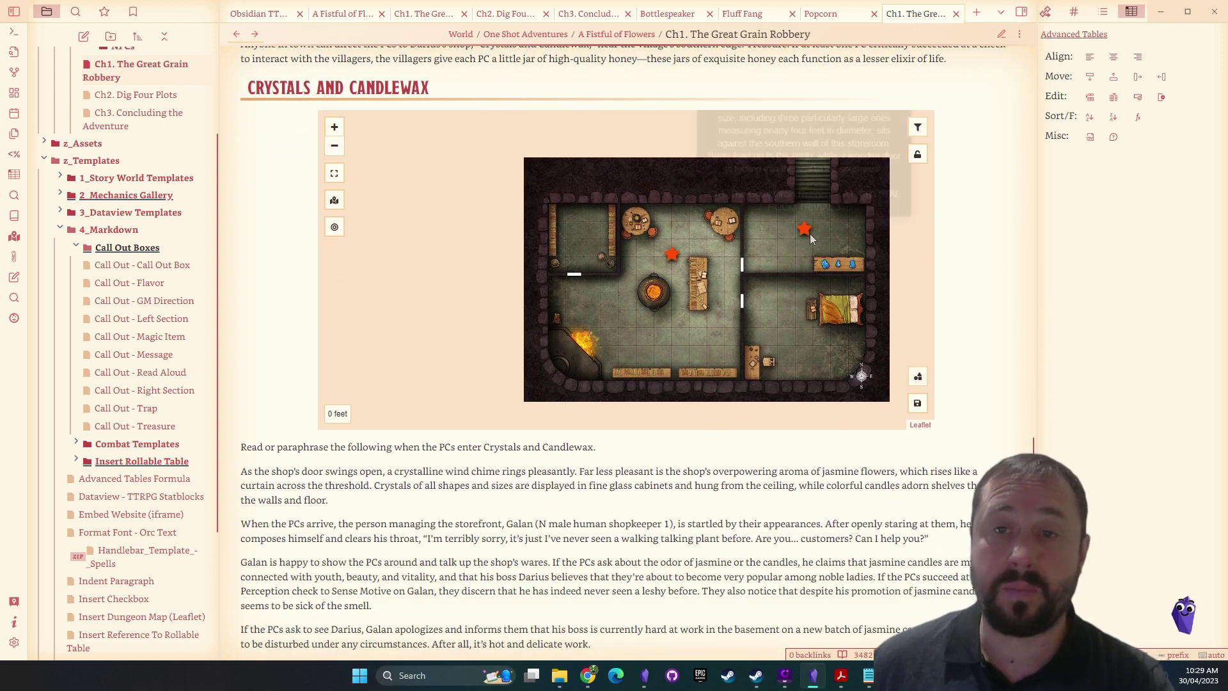
pyautogui.scroll(1, 959, 282)
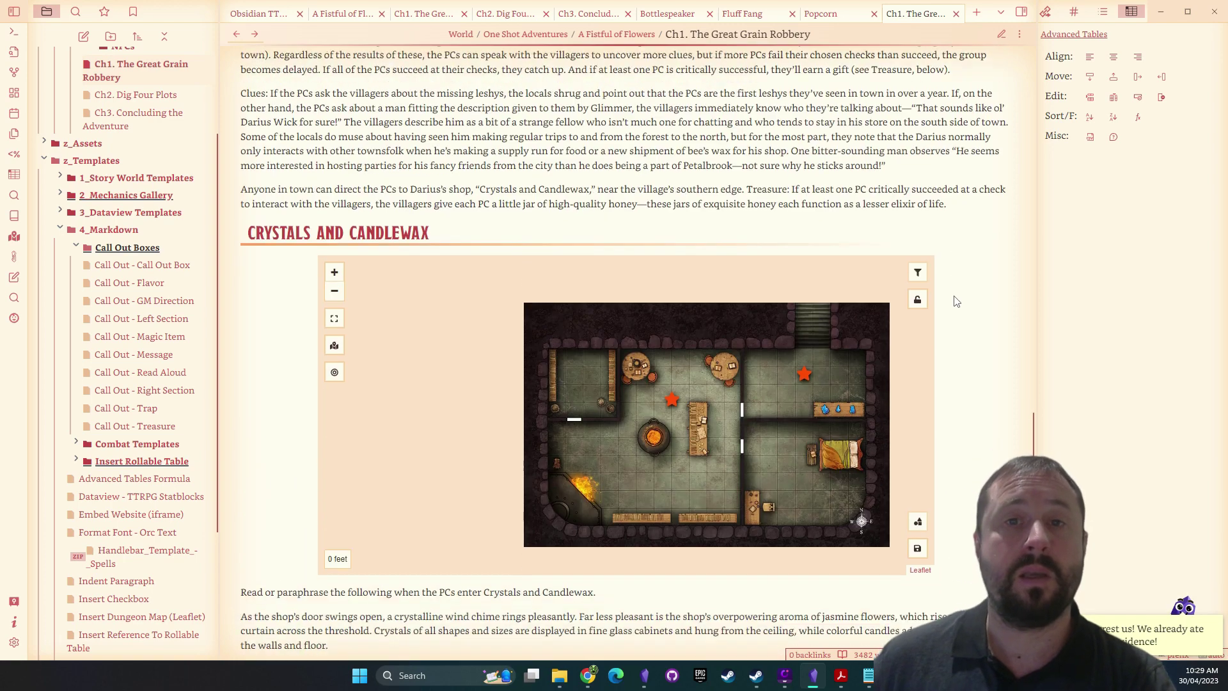
pyautogui.moveTo(430, 151); pyautogui.dragTo(262, 152)
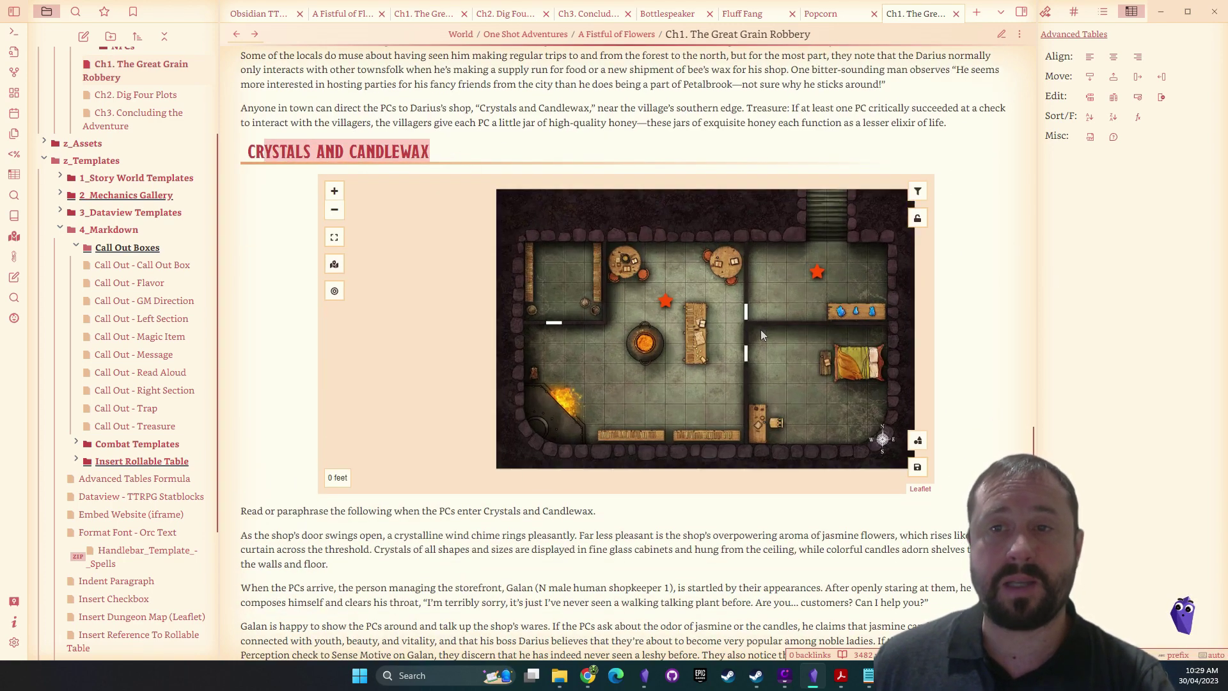
# Switch to the adventure PDF in Adobe Acrobat Reader and skim the remaining rooms, encounters and character pages
pyautogui.scroll(-7, 974, 255)
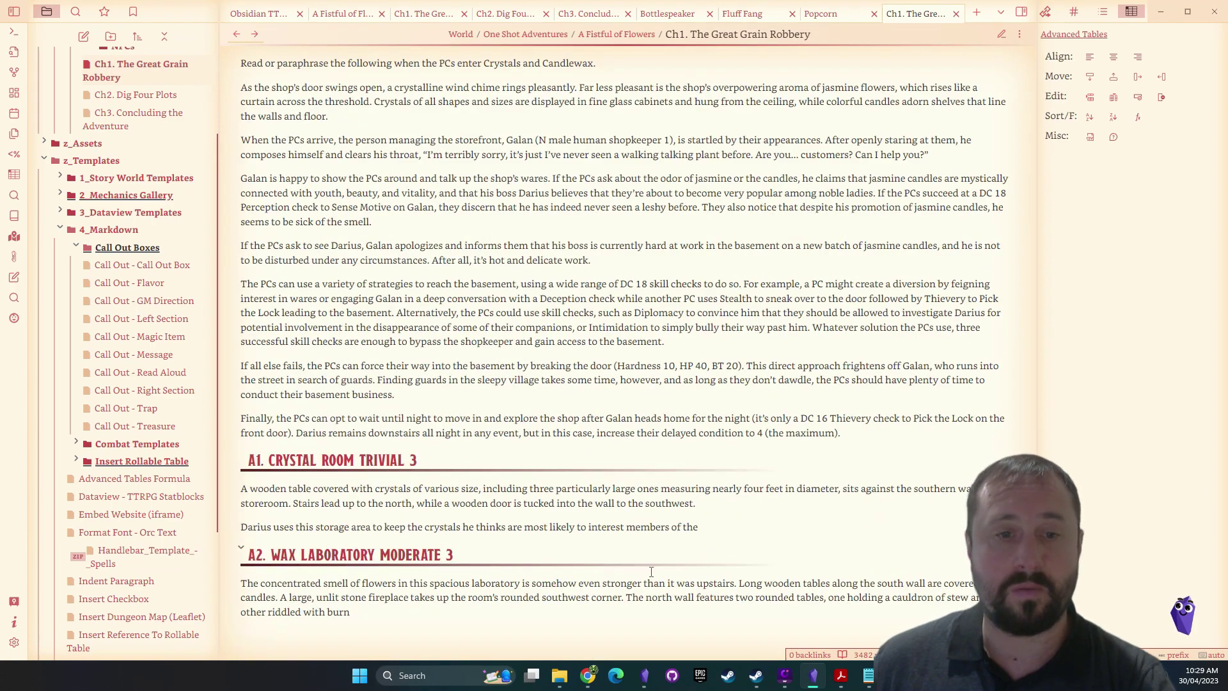
pyautogui.moveTo(840, 675)
pyautogui.click(844, 566)
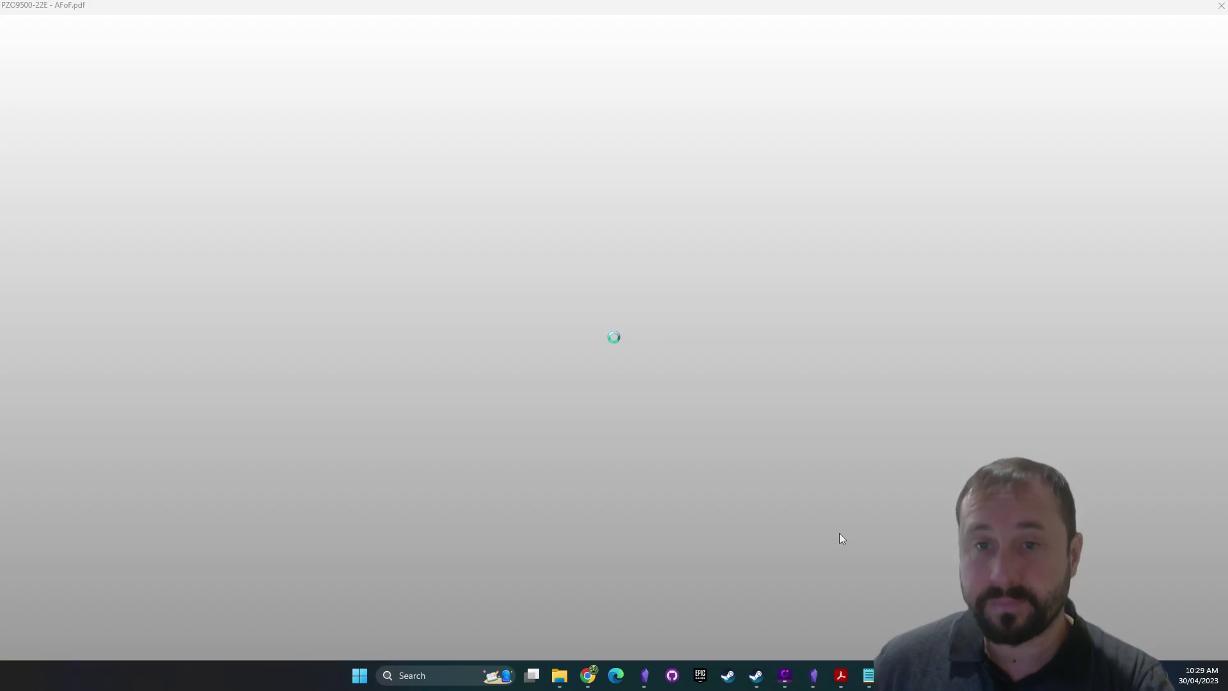
pyautogui.scroll(-10, 761, 231)
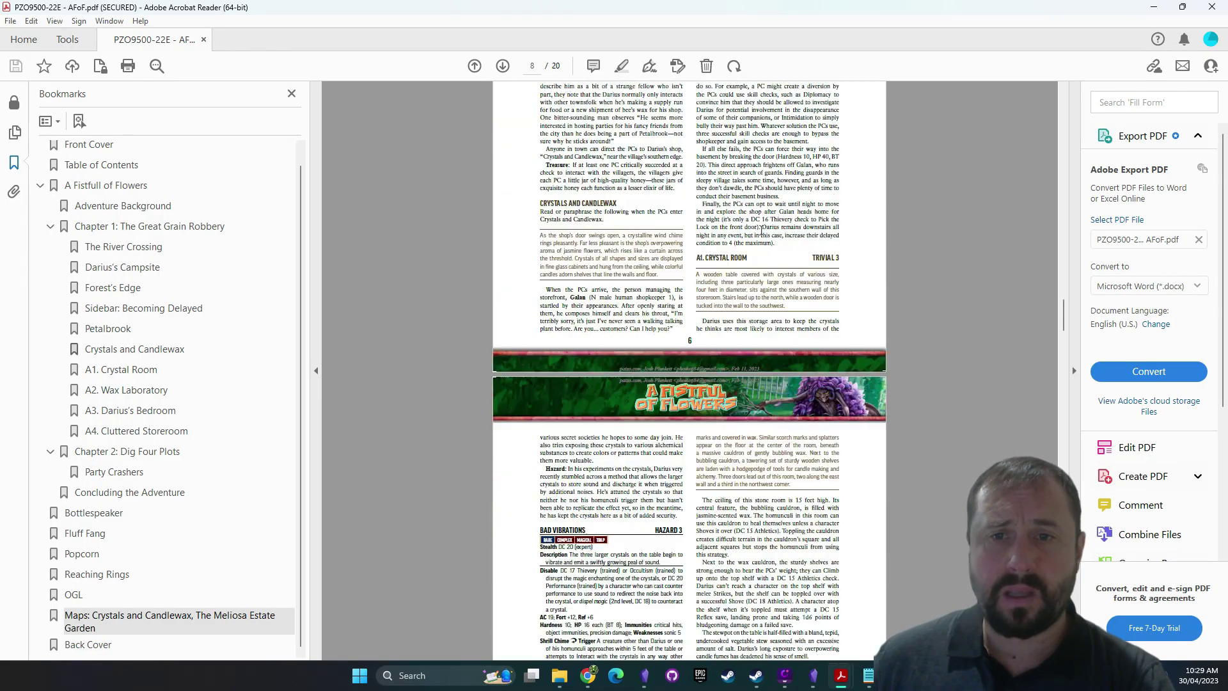
pyautogui.scroll(-12, 761, 231)
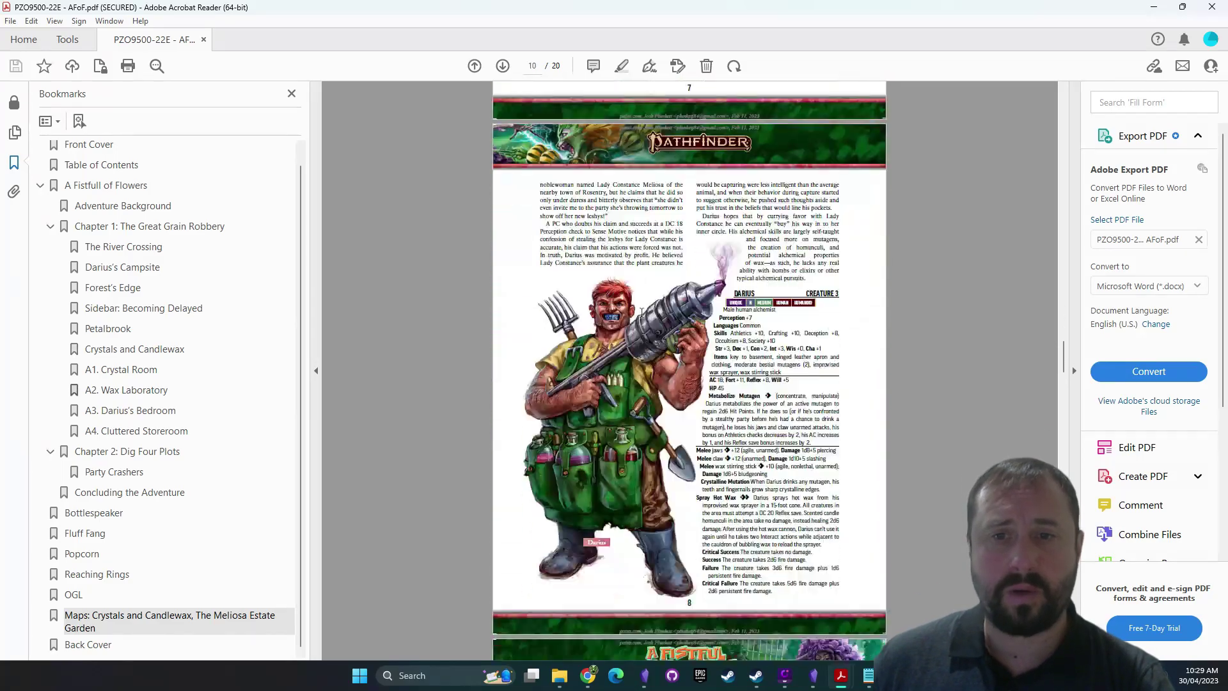
pyautogui.scroll(-10, 641, 313)
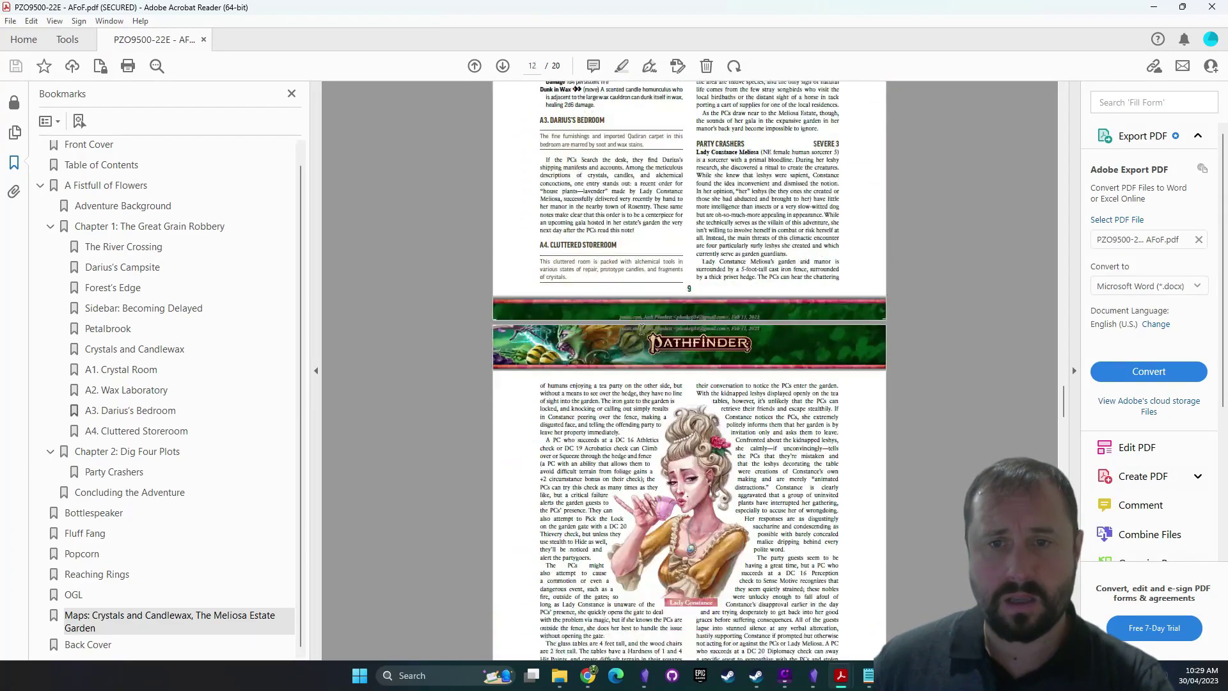
pyautogui.scroll(-10, 641, 329)
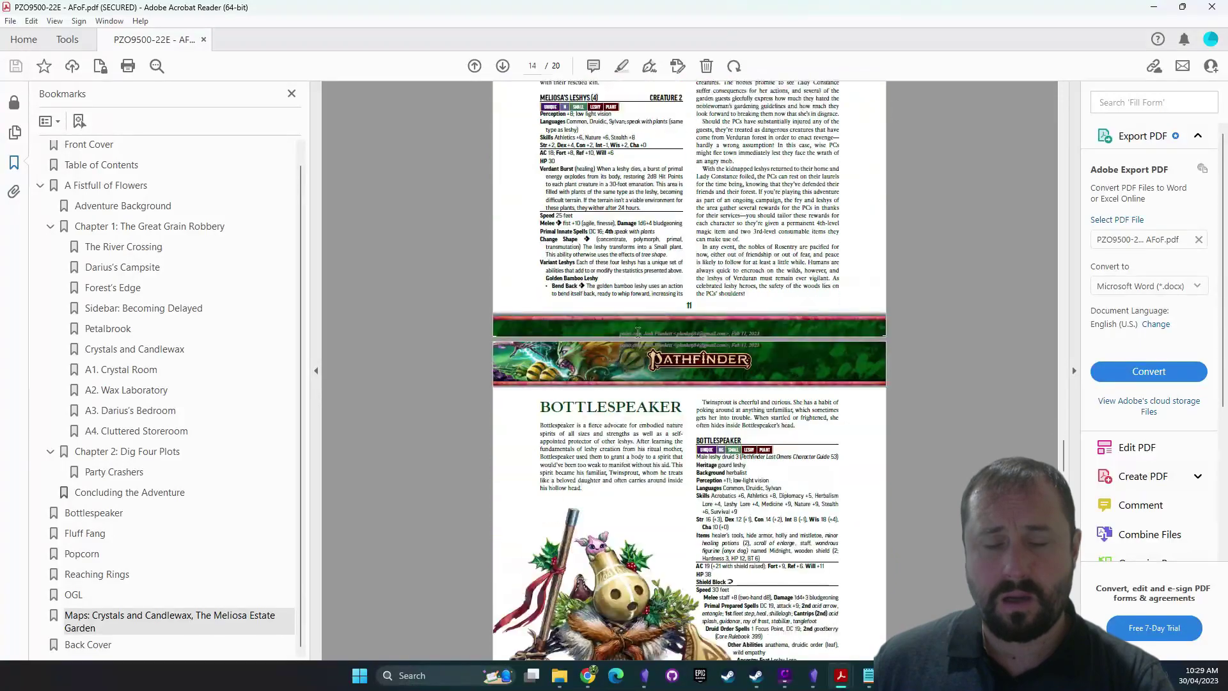
pyautogui.scroll(-3, 637, 331)
pyautogui.scroll(6, 642, 345)
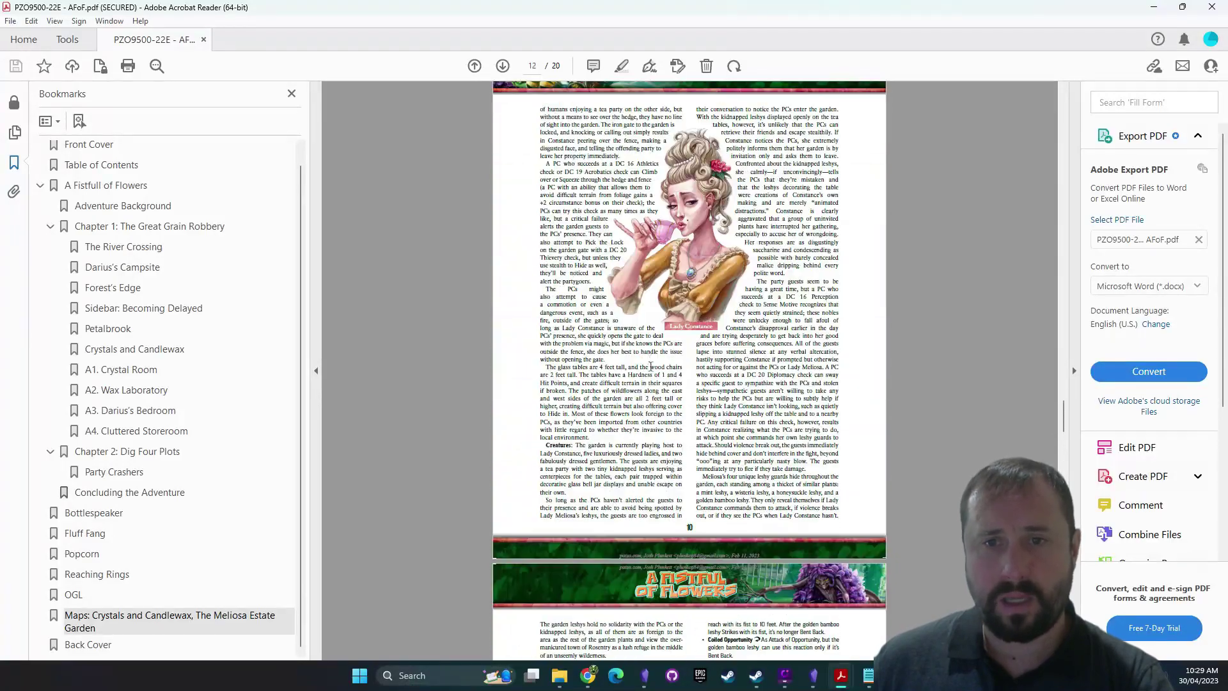
pyautogui.scroll(-12, 650, 366)
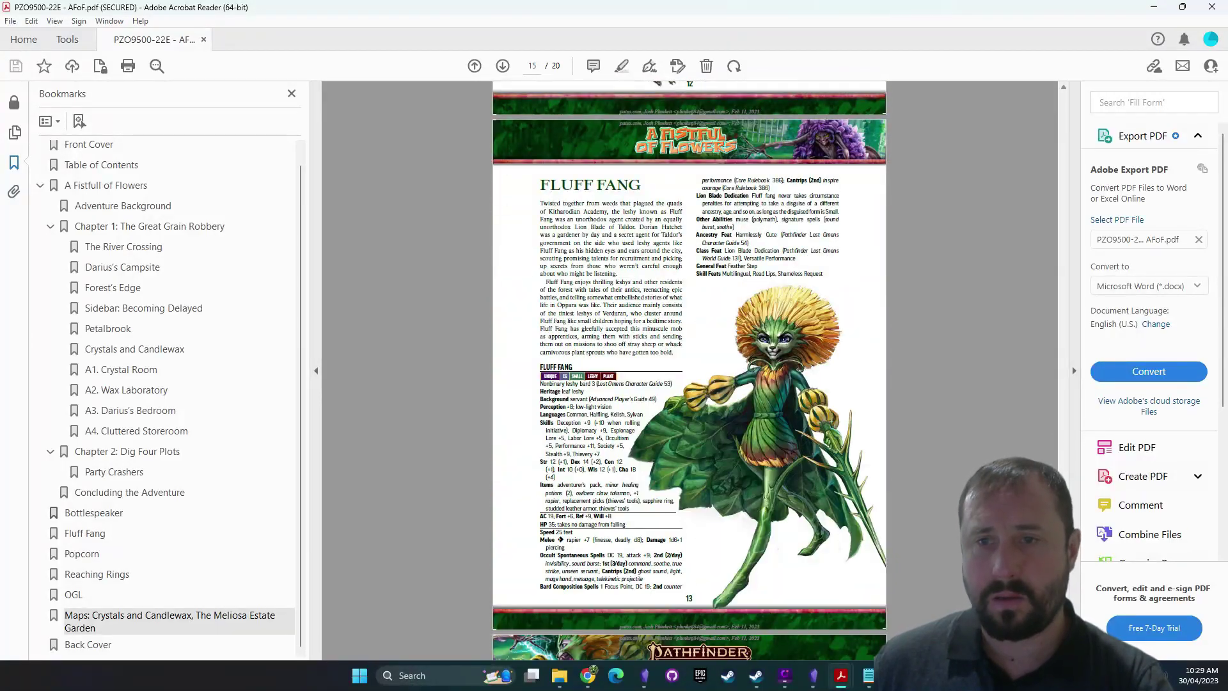
pyautogui.moveTo(1063, 495); pyautogui.dragTo(1053, 283)
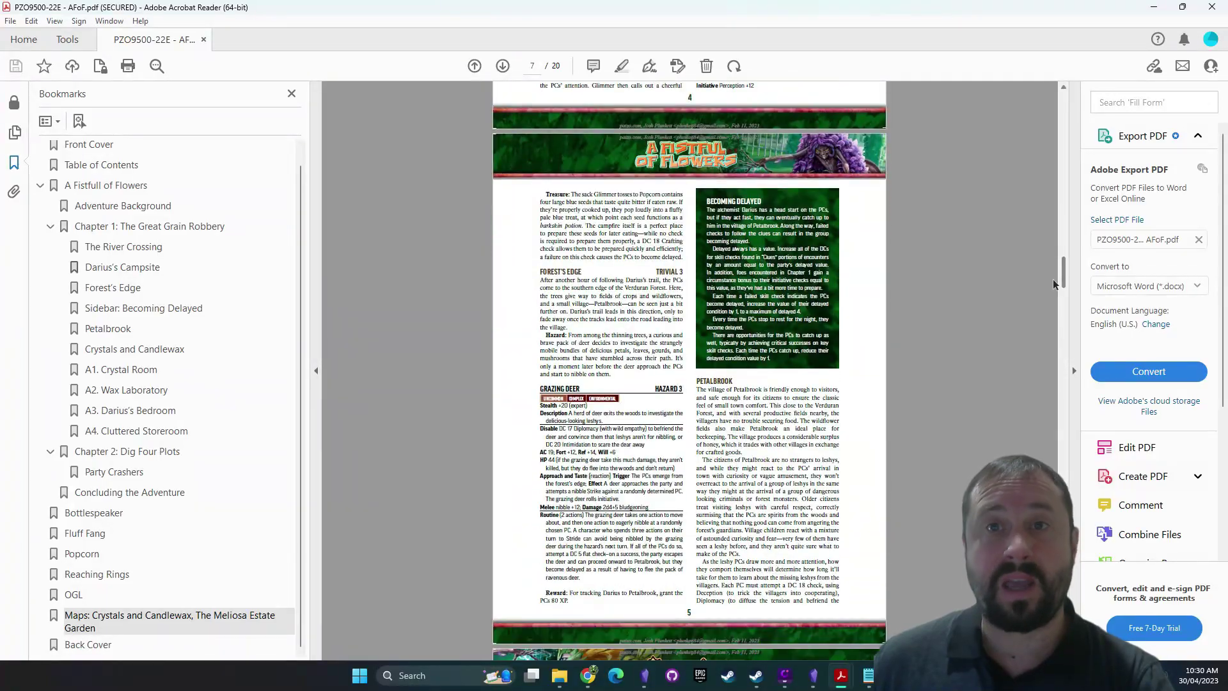
# Return to the Obsidian chapter note and review the map and the text down to the A2. Wax Laboratory section
pyautogui.click(1161, 8)
pyautogui.scroll(5, 650, 392)
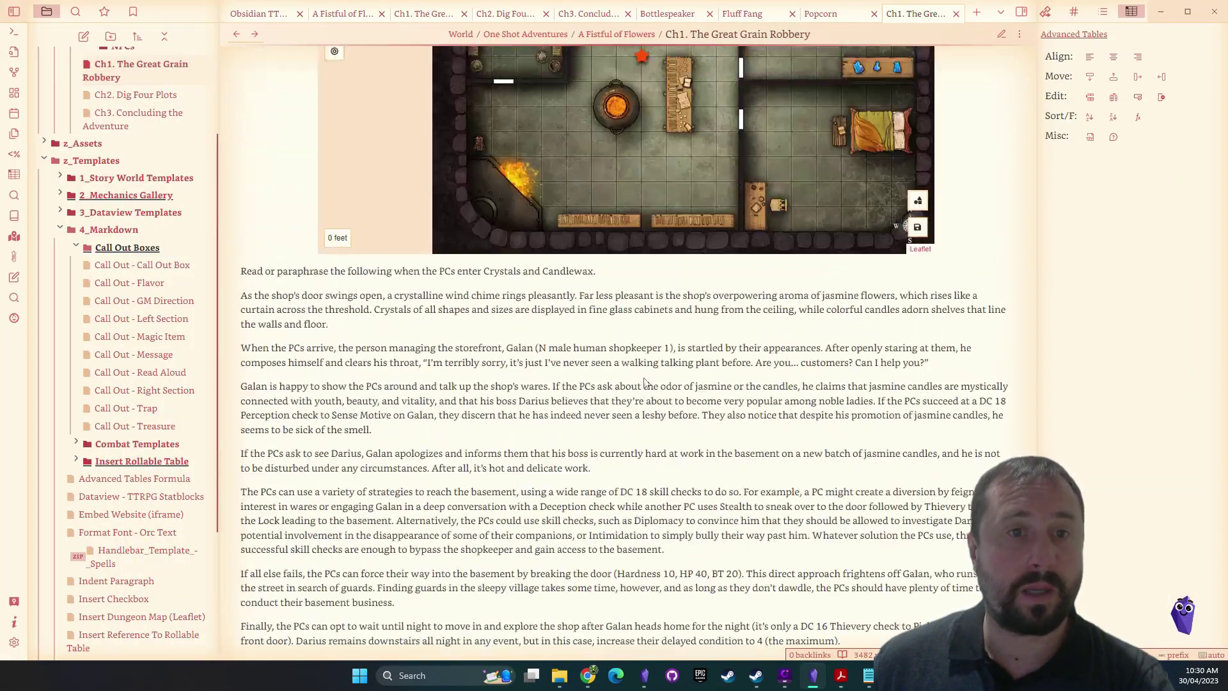
pyautogui.scroll(-3, 651, 393)
pyautogui.scroll(10, 642, 269)
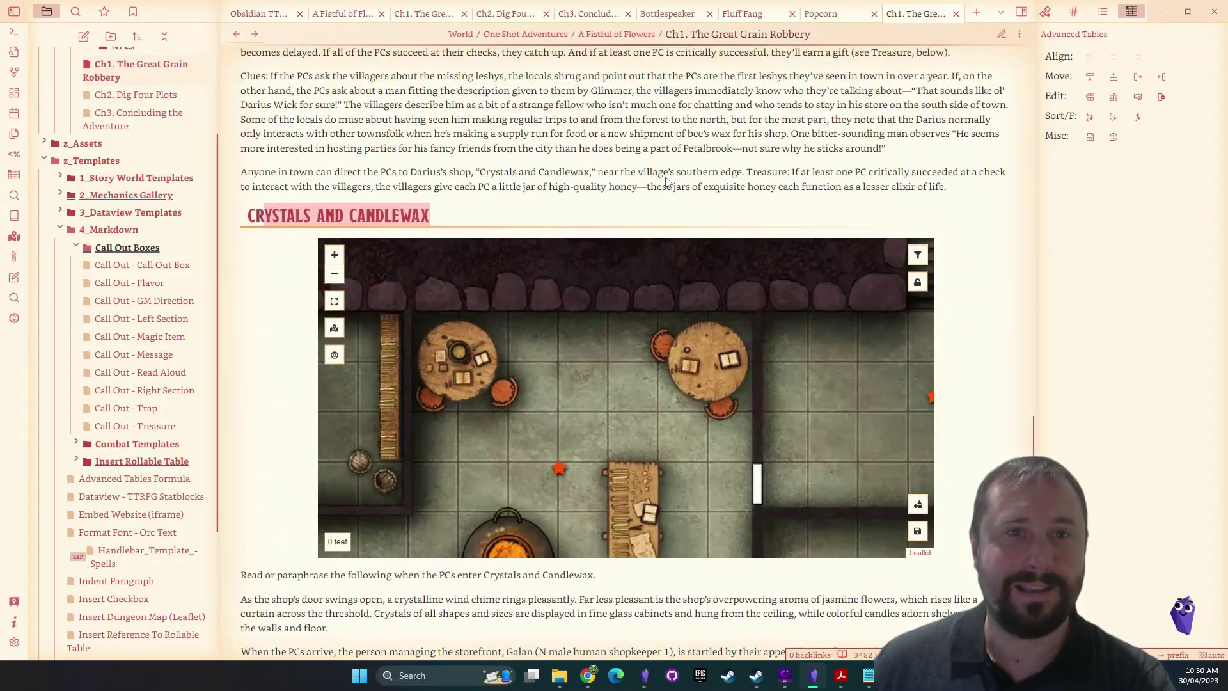
pyautogui.scroll(-20, 918, 291)
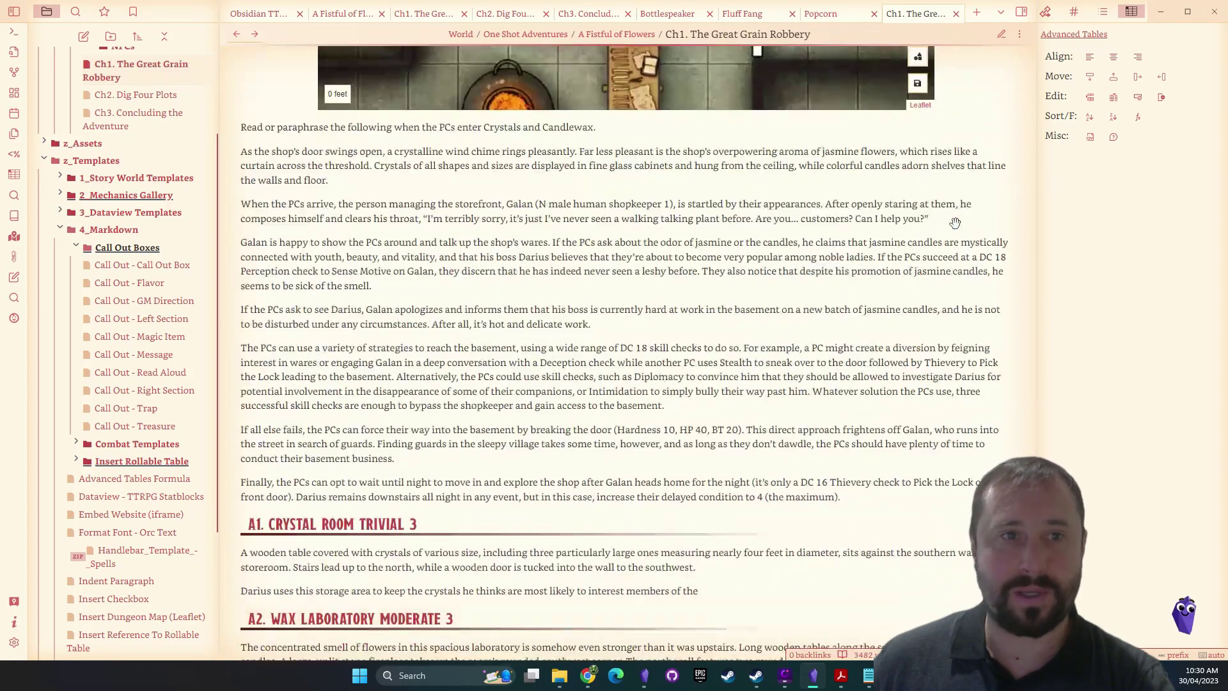
# Copy the rest of the A1. Crystal Room text from the adventure PDF, from "various secret societies" to "added security"
pyautogui.click(840, 675)
pyautogui.scroll(3, 785, 342)
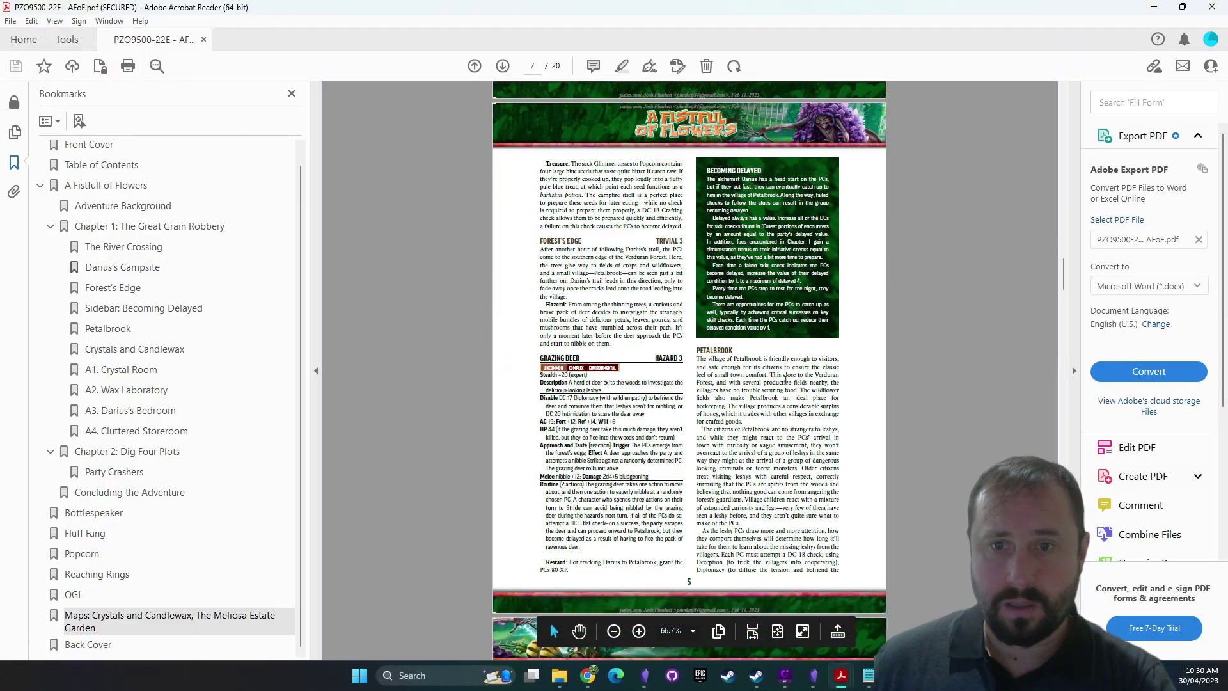
pyautogui.scroll(-4, 785, 342)
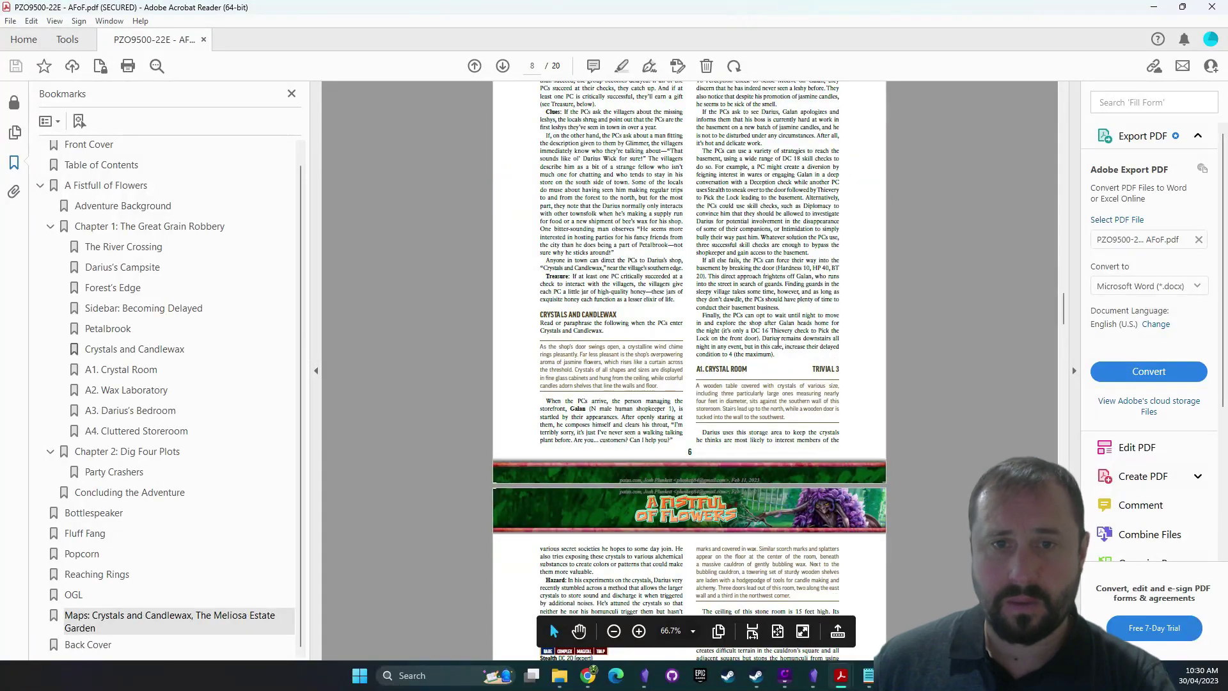
pyautogui.scroll(-3, 774, 337)
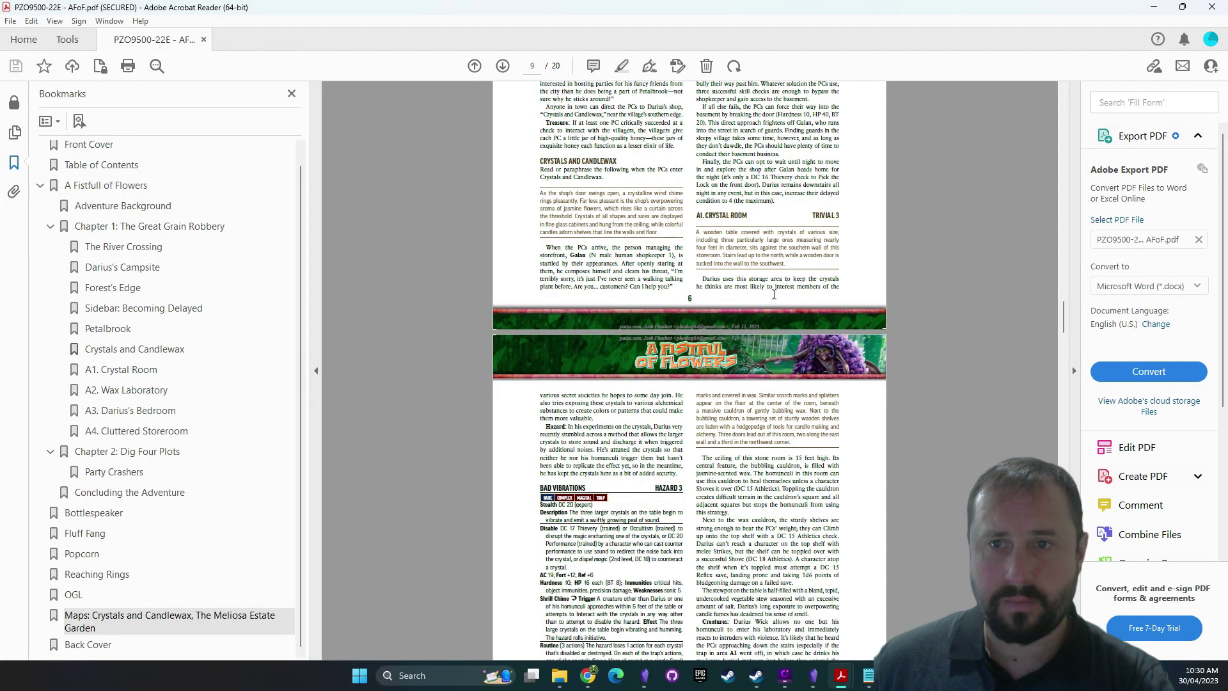
pyautogui.scroll(-4, 639, 320)
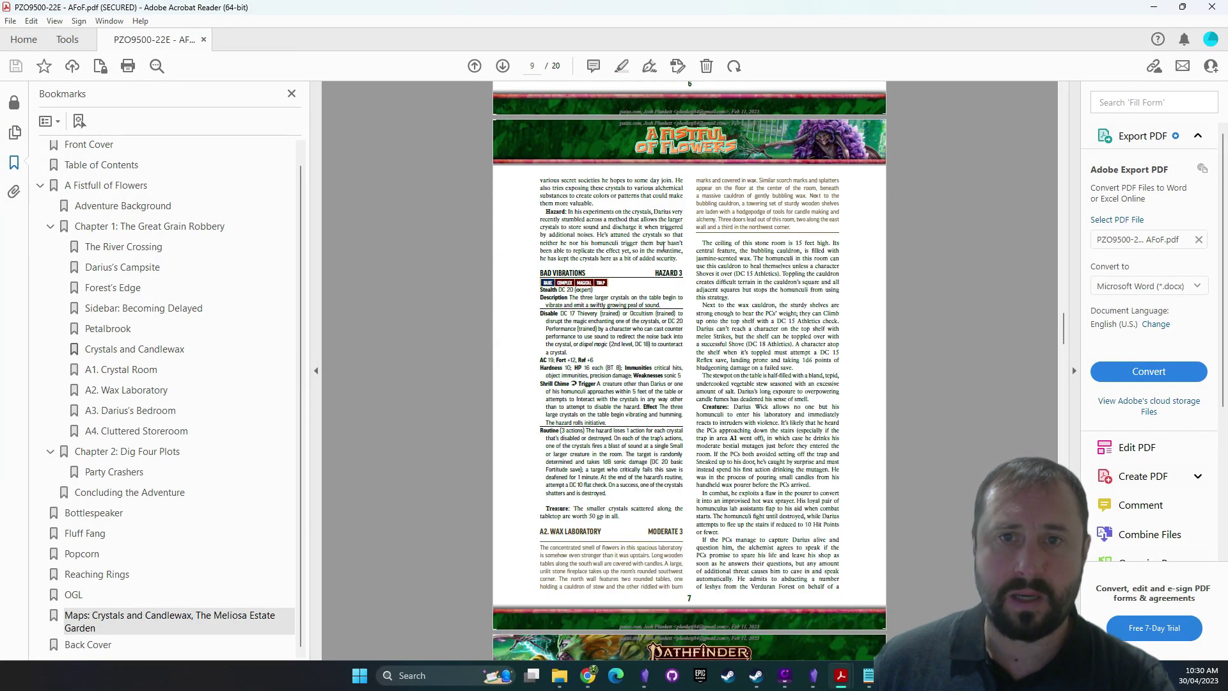
pyautogui.moveTo(678, 258); pyautogui.dragTo(540, 178)
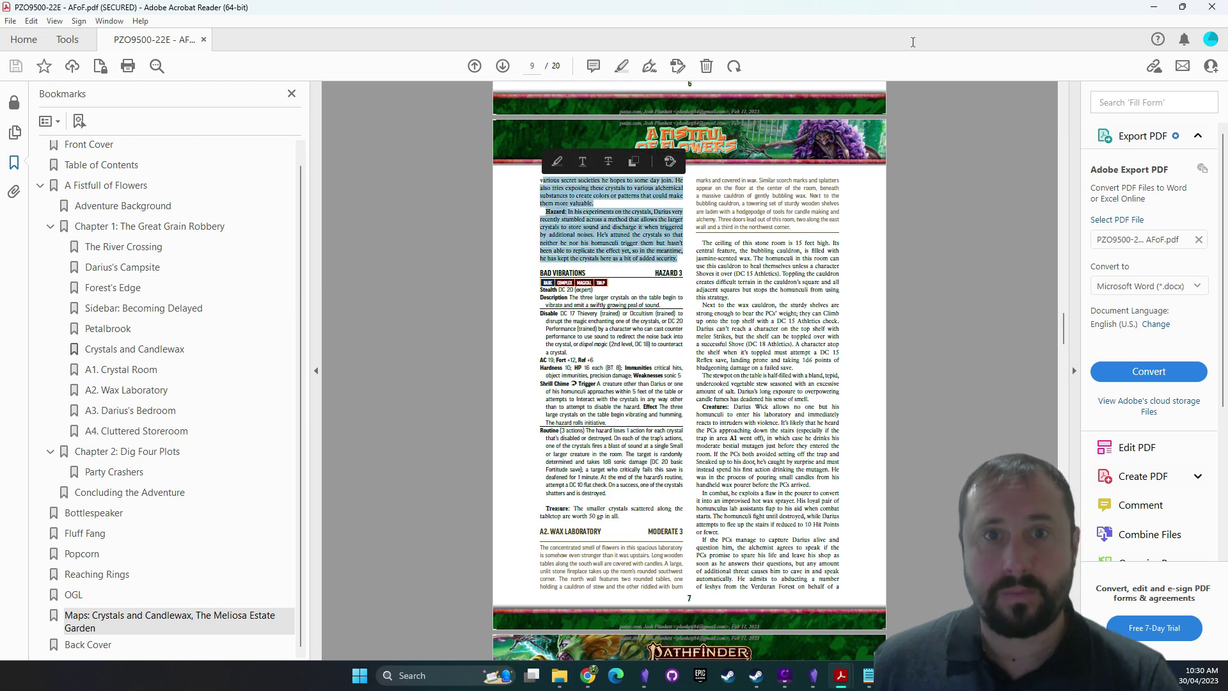
pyautogui.click(621, 226)
pyautogui.moveTo(681, 257); pyautogui.dragTo(540, 179)
pyautogui.hotkey('ctrl', 'c')
pyautogui.click(1140, 12)
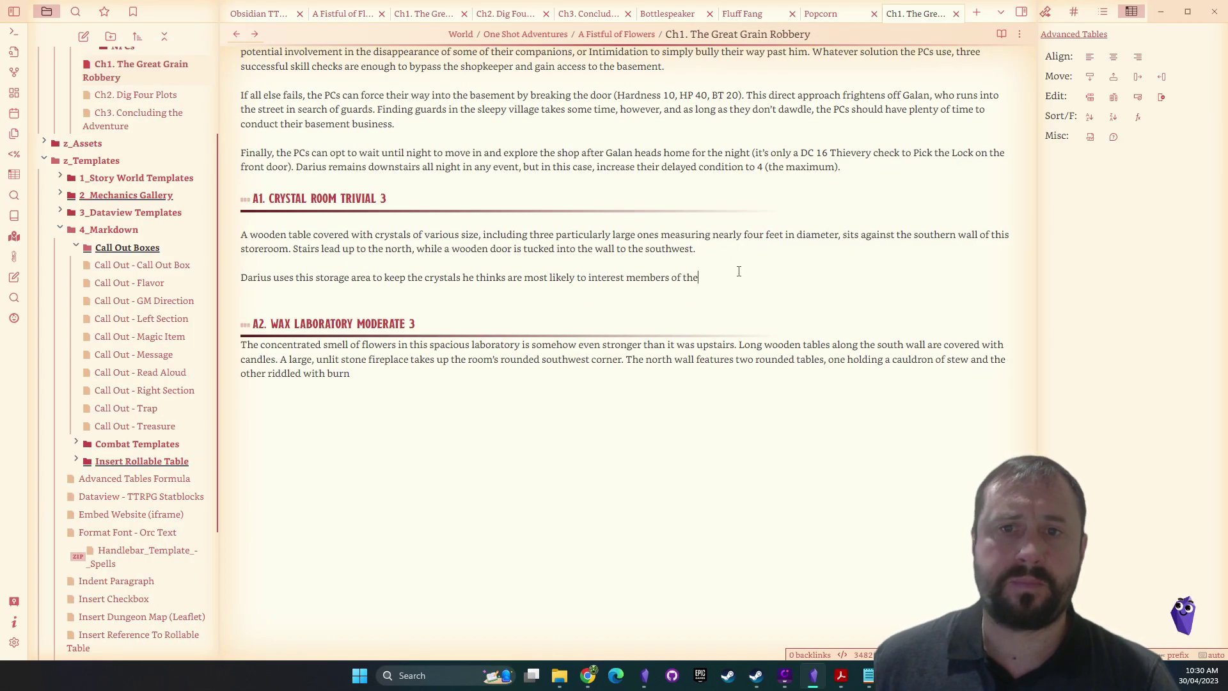
# Paste the copied text after "members of the" in the A1 section and reflow it into two paragraphs, splitting before "Hazard"
pyautogui.hotkey('ctrl', 'v')
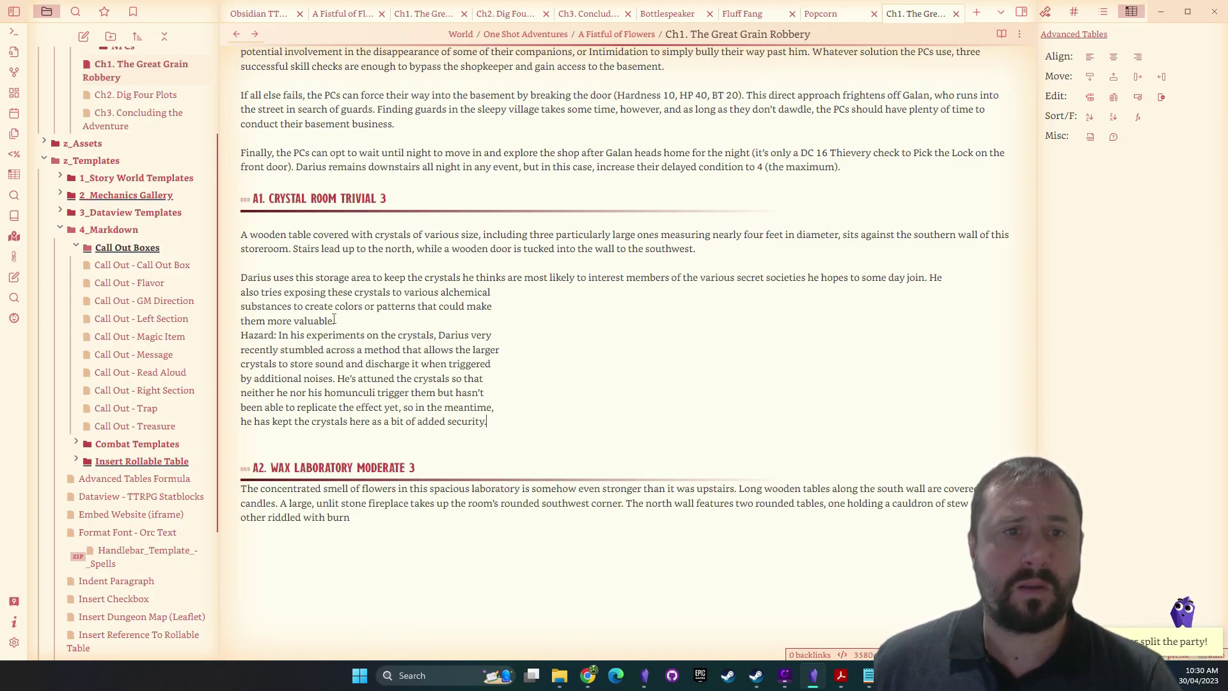
pyautogui.click(334, 321)
pyautogui.press('Return')
pyautogui.moveTo(486, 435); pyautogui.dragTo(312, 293)
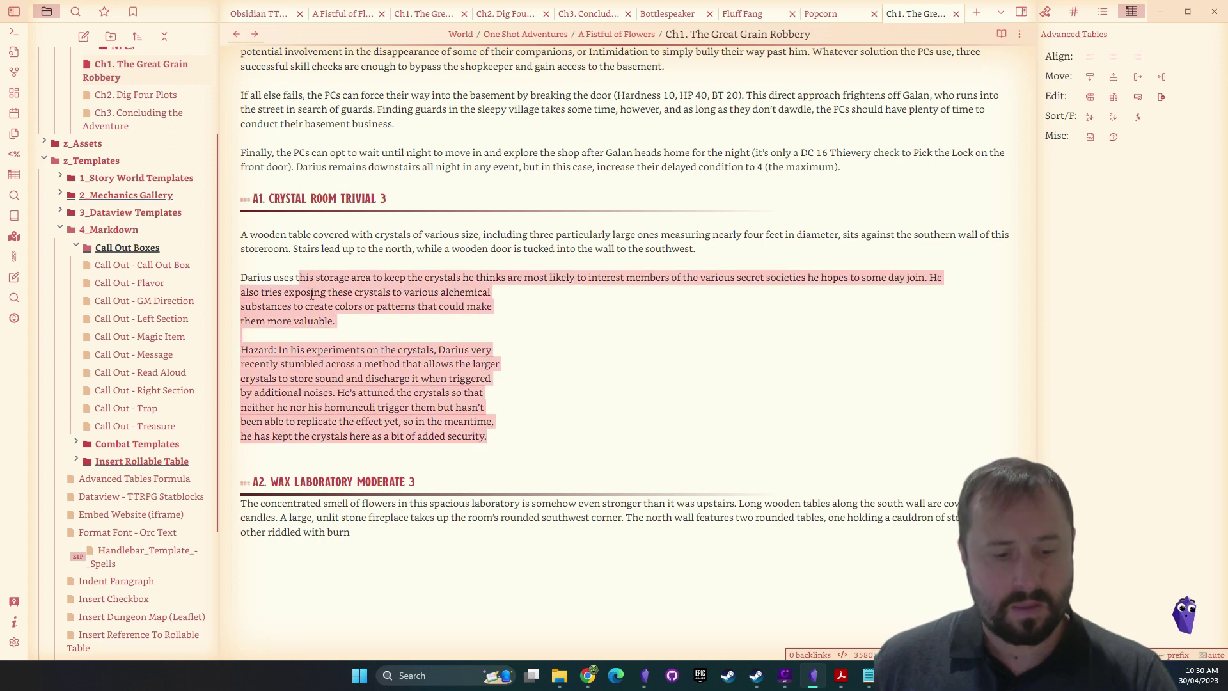
pyautogui.hotkey('ctrl', 'shift', 'j')
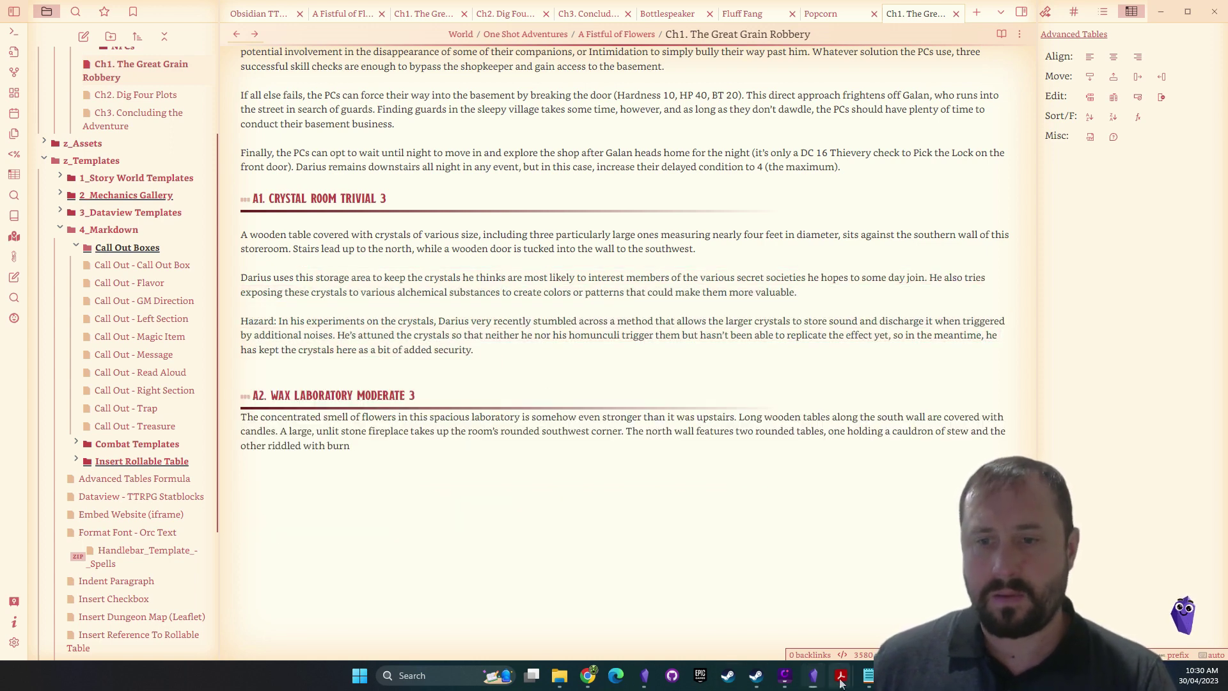
# Copy the BAD VIBRATIONS title from the PDF and add it below the Hazard paragraph as highlighted text using == marks
pyautogui.hotkey('alt', 'Tab')
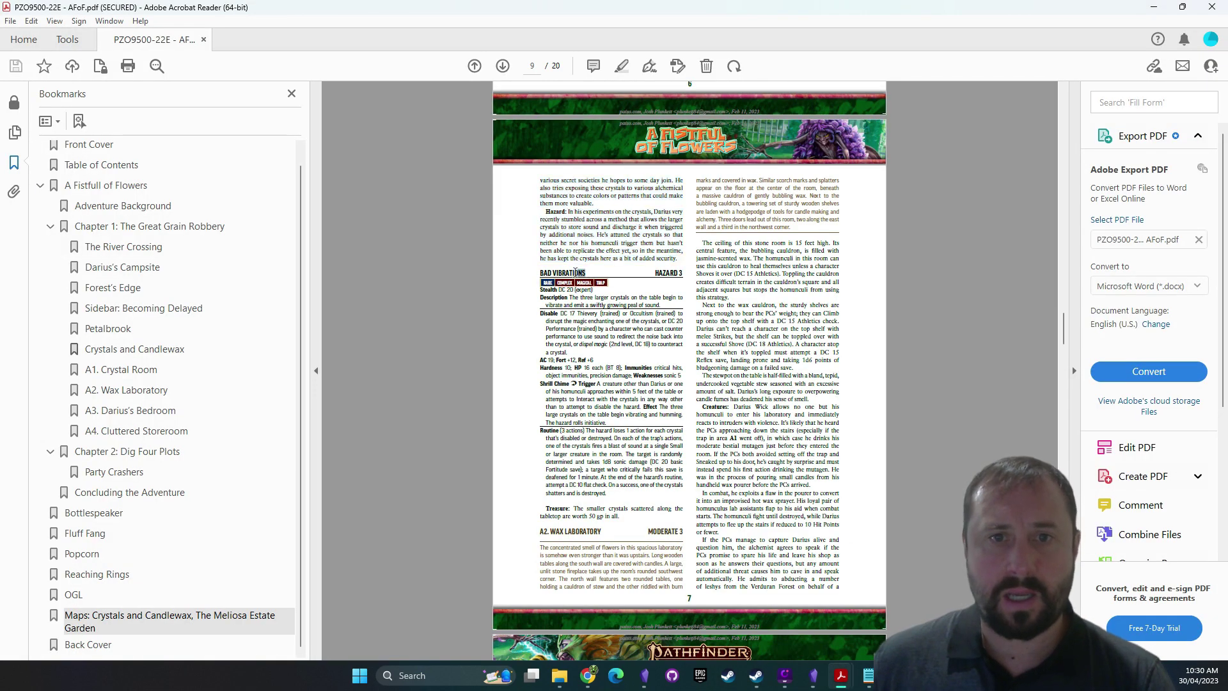
pyautogui.moveTo(588, 272); pyautogui.dragTo(540, 273)
pyautogui.hotkey('ctrl', 'c')
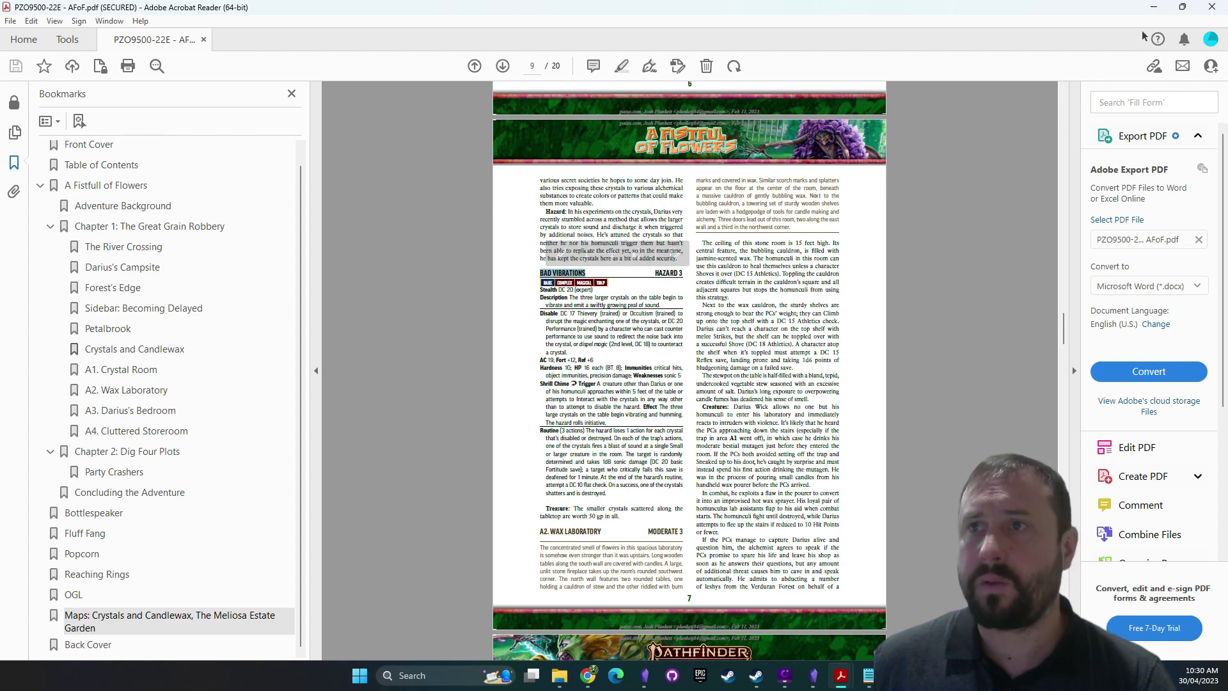
pyautogui.hotkey('alt', 'Tab')
pyautogui.press('Return')
pyautogui.press('Return')
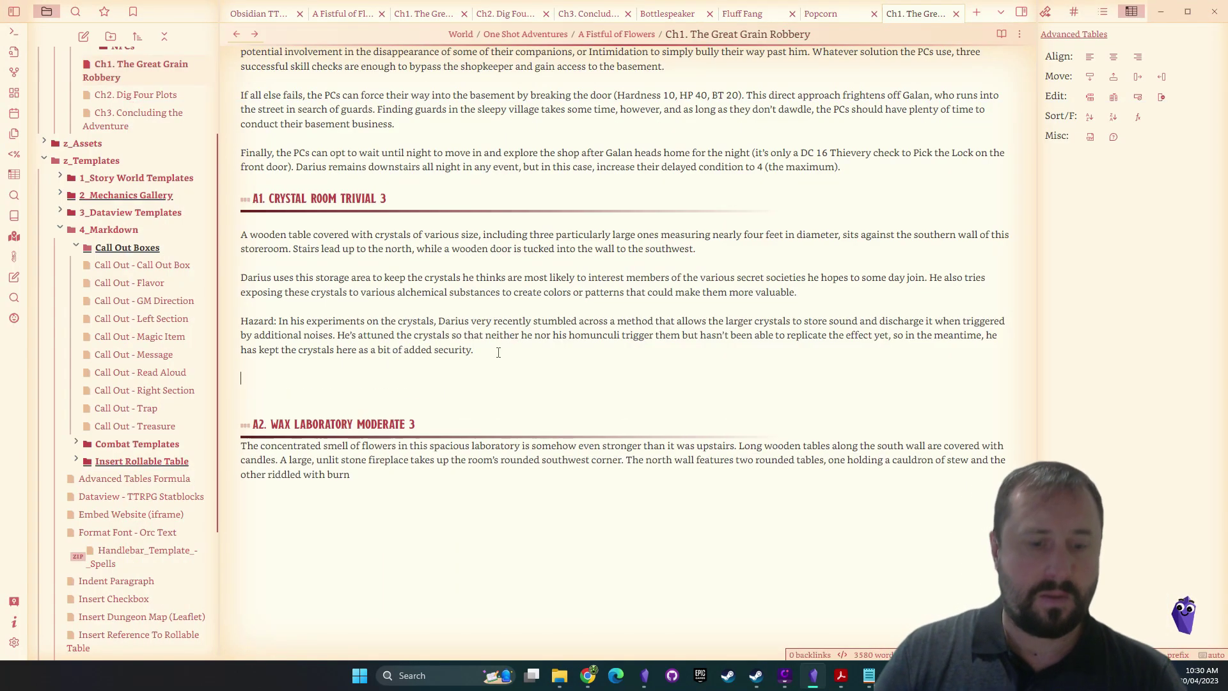
pyautogui.hotkey('ctrl', 'v')
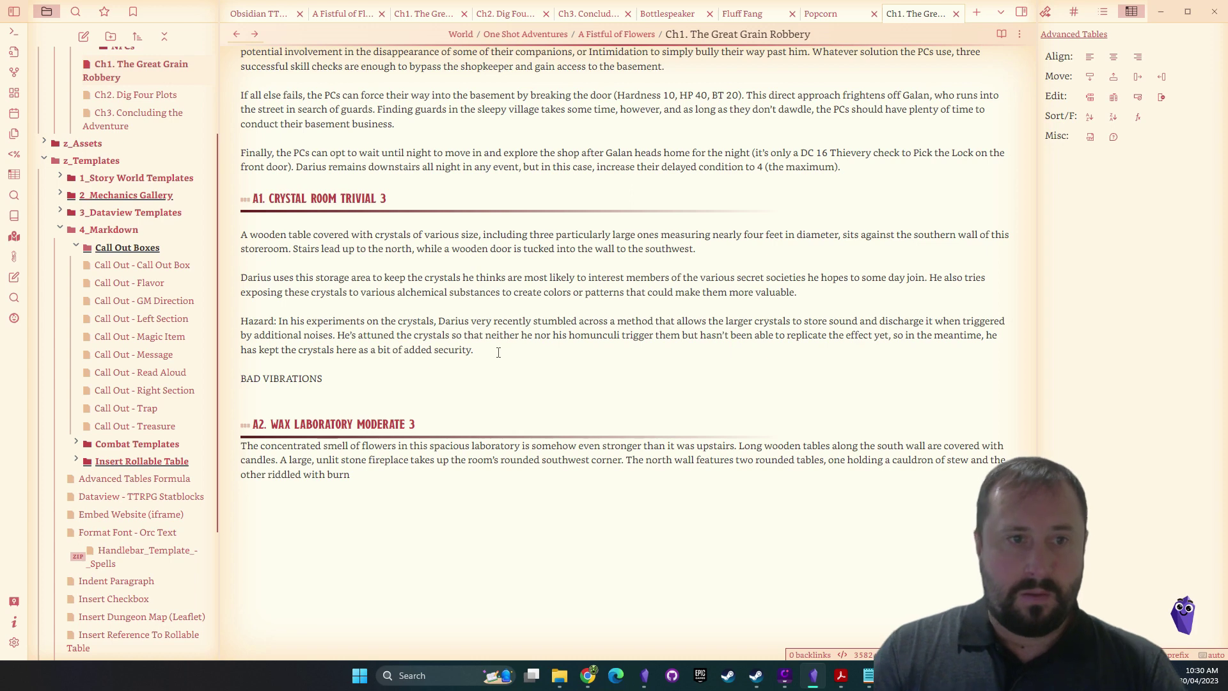
pyautogui.write('==')
pyautogui.press('End')
pyautogui.write('==')
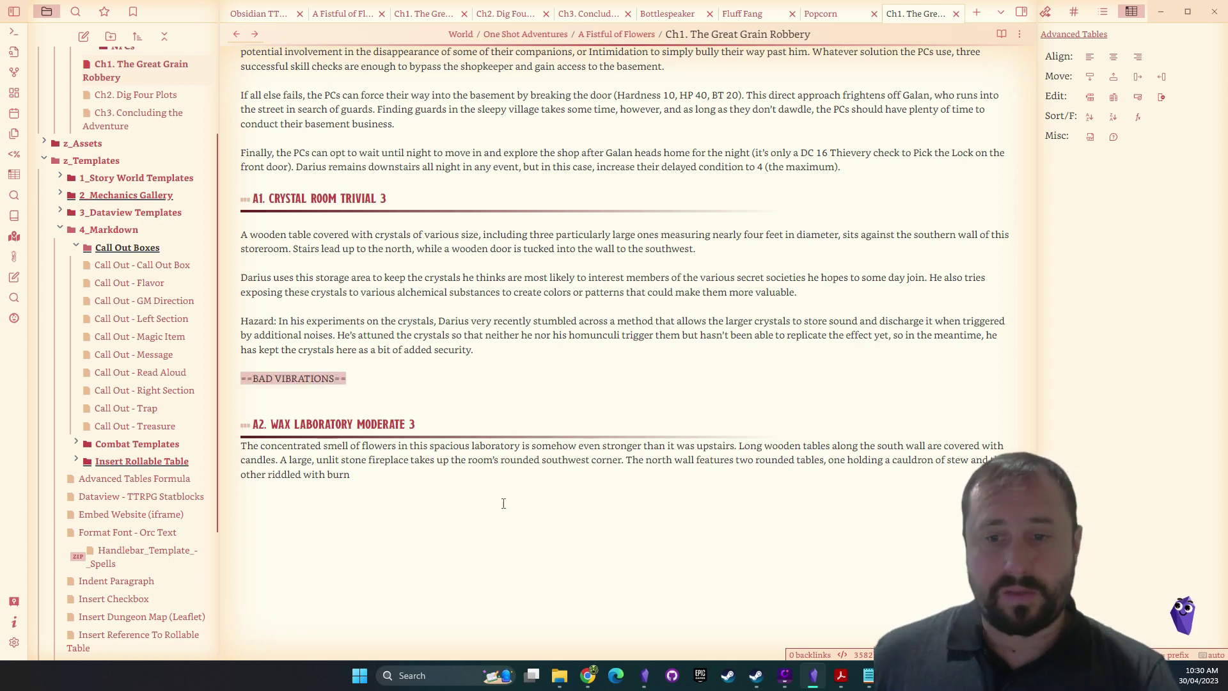
# Copy the A2. Wax Laboratory text from "marks and covered in wax" to "on behalf of a" in the adventure PDF and paste it at the note's end
pyautogui.moveTo(840, 675)
pyautogui.click(886, 624)
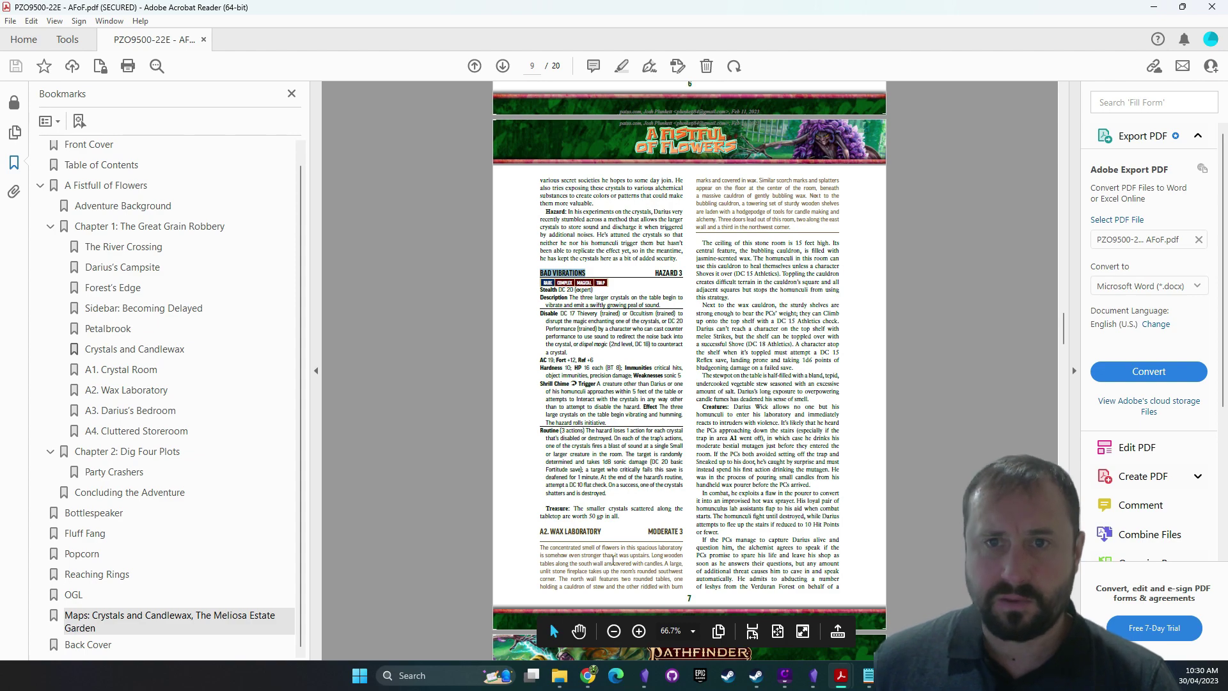
pyautogui.moveTo(696, 179); pyautogui.dragTo(839, 587)
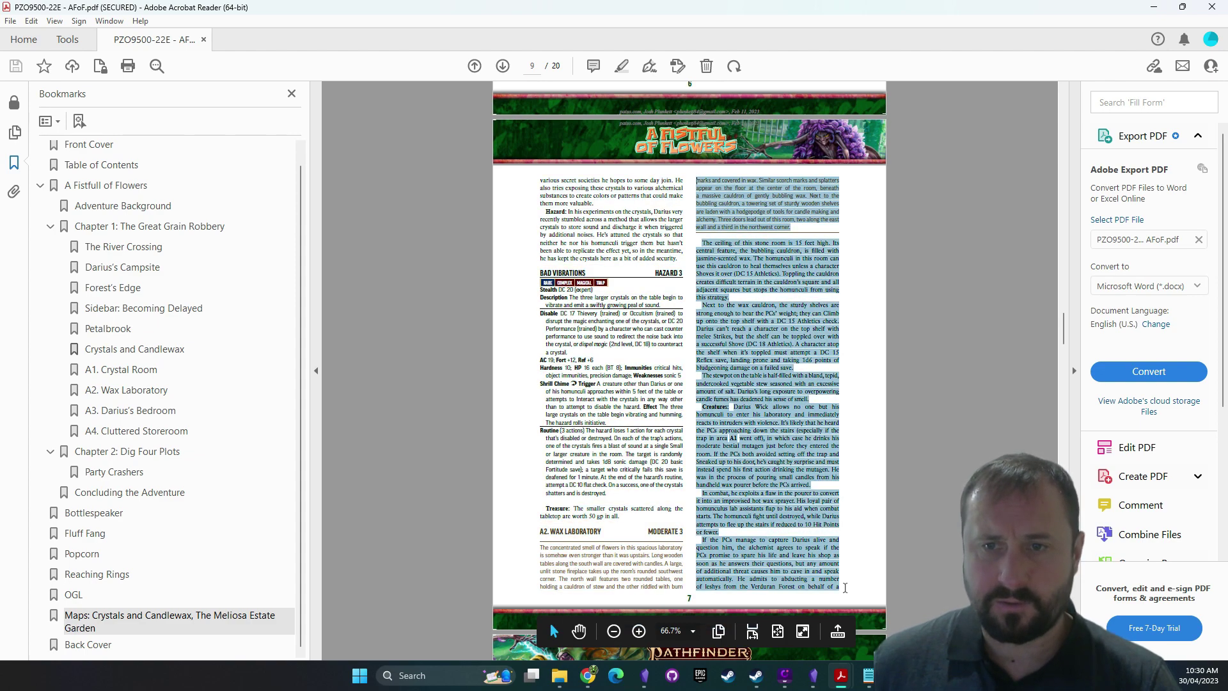
pyautogui.hotkey('ctrl', 'c')
pyautogui.hotkey('alt', 'Tab')
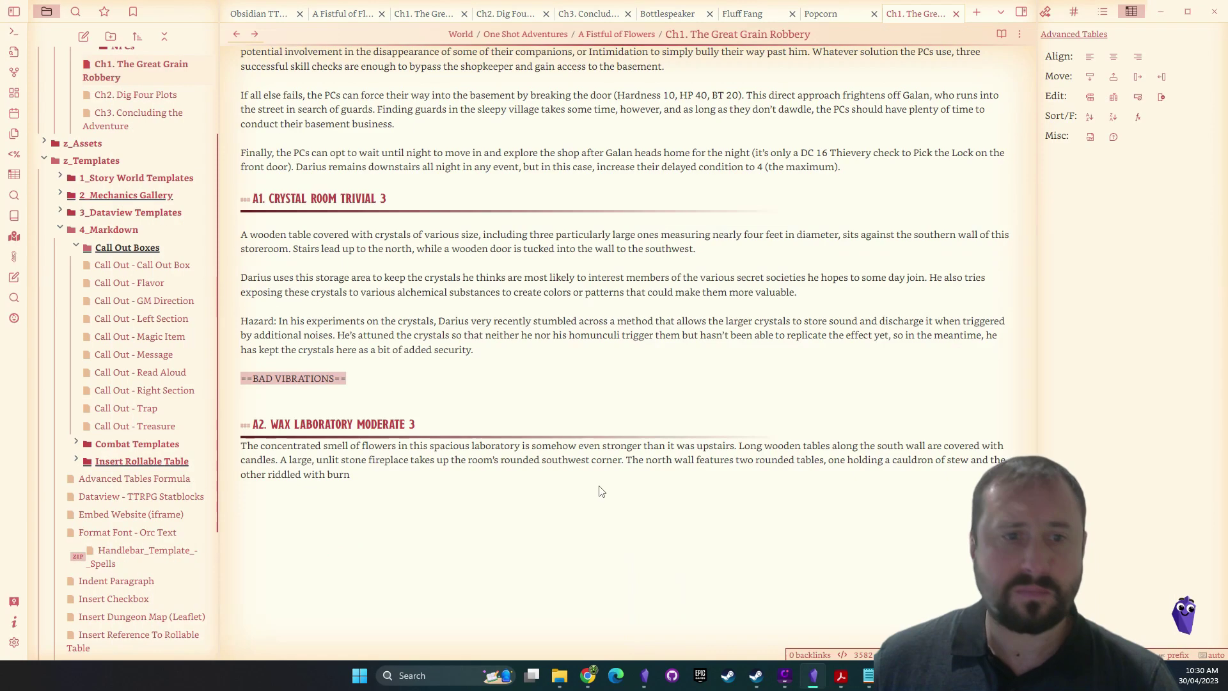
pyautogui.hotkey('ctrl', 'v')
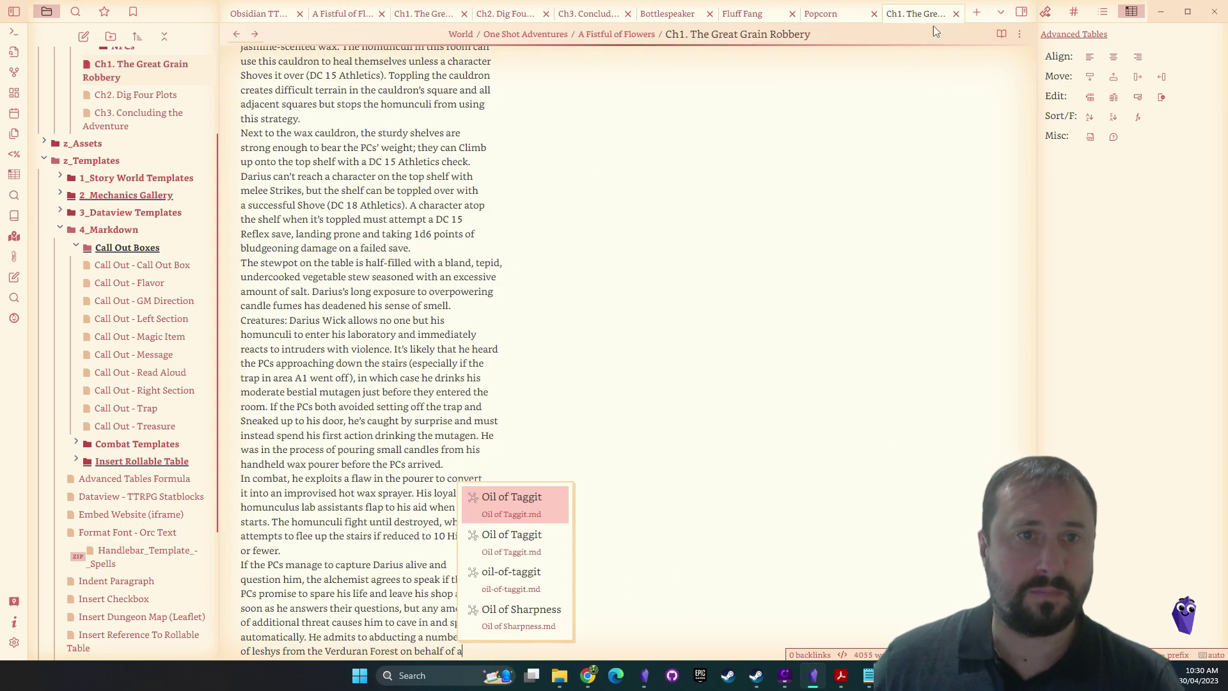
# Add blank lines before the A2 paragraphs starting "The ceiling of this stone room" and "Next to the wax cauldron"
pyautogui.scroll(5, 440, 249)
pyautogui.click(440, 246)
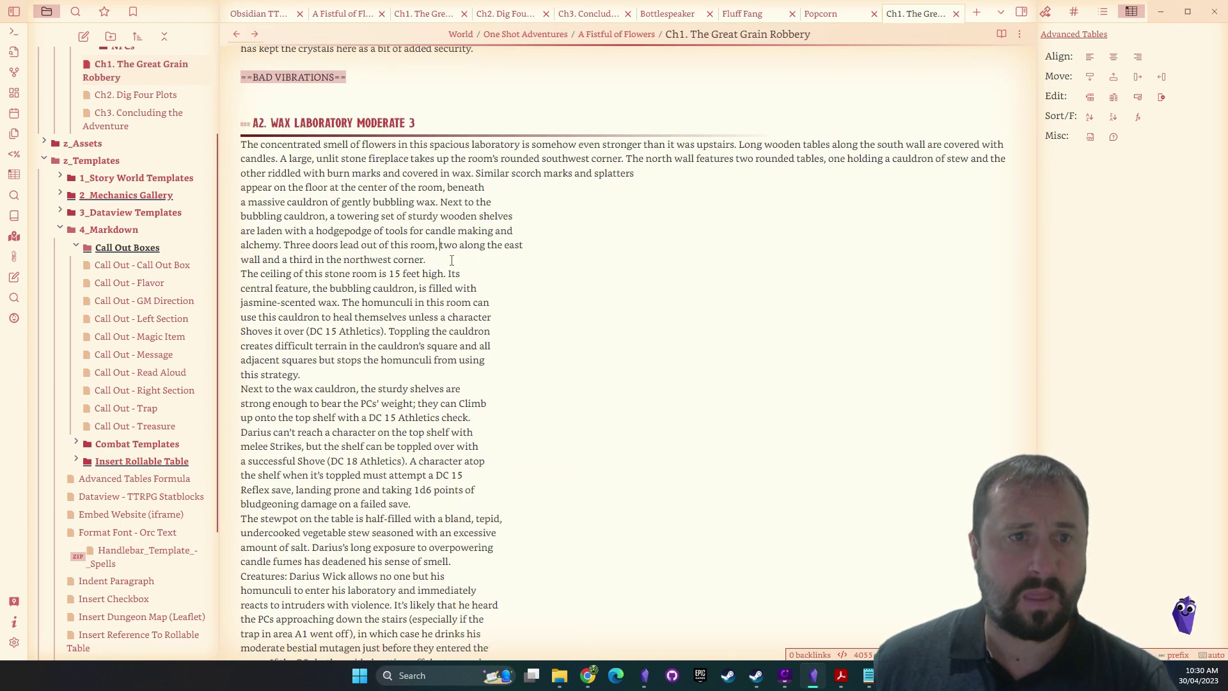
pyautogui.press('Return')
pyautogui.moveTo(337, 374); pyautogui.dragTo(300, 388)
pyautogui.press('Return')
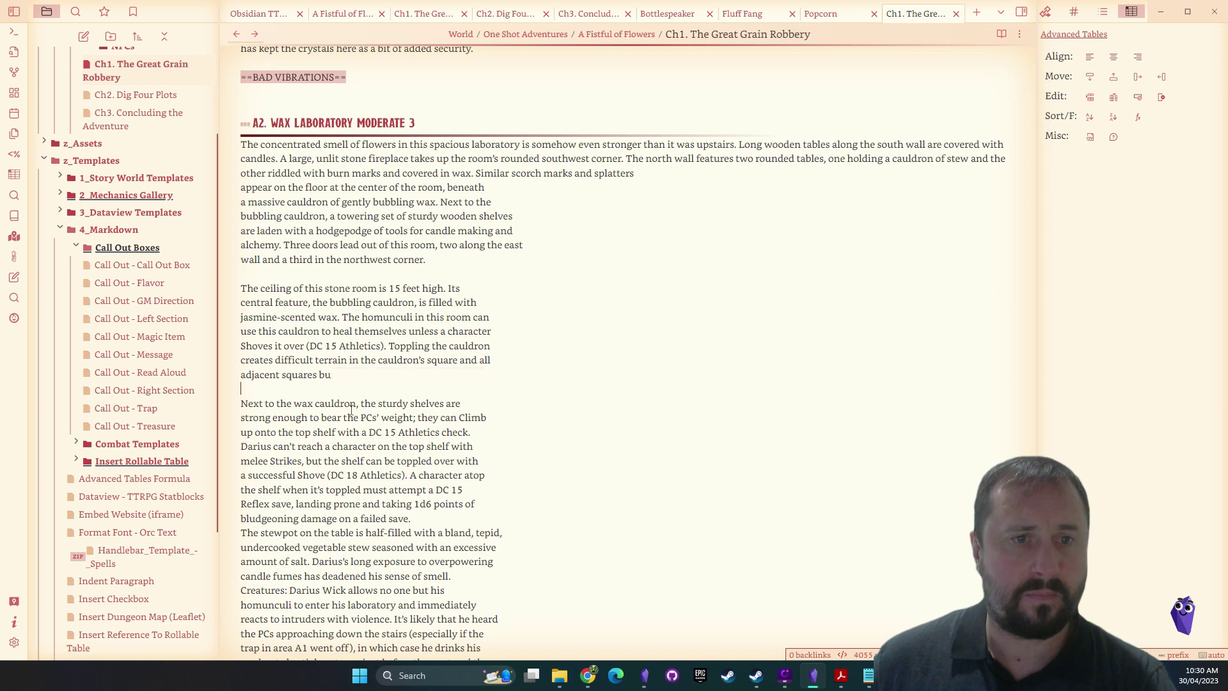
pyautogui.hotkey('ctrl', 'z')
pyautogui.press('Right')
pyautogui.press('Return')
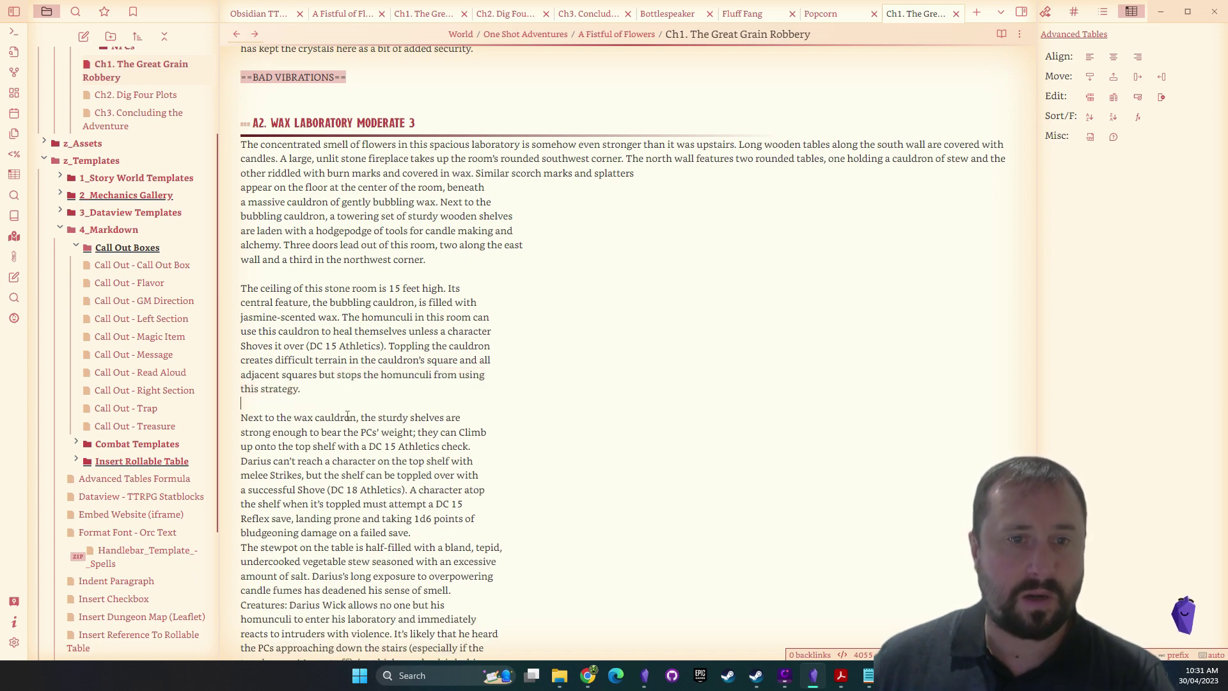
# Add blank lines before the A2 paragraphs starting "The stewpot on the table", "Darius can't reach" and "Creatures"
pyautogui.click(433, 527)
pyautogui.press('Return')
pyautogui.scroll(-3, 458, 320)
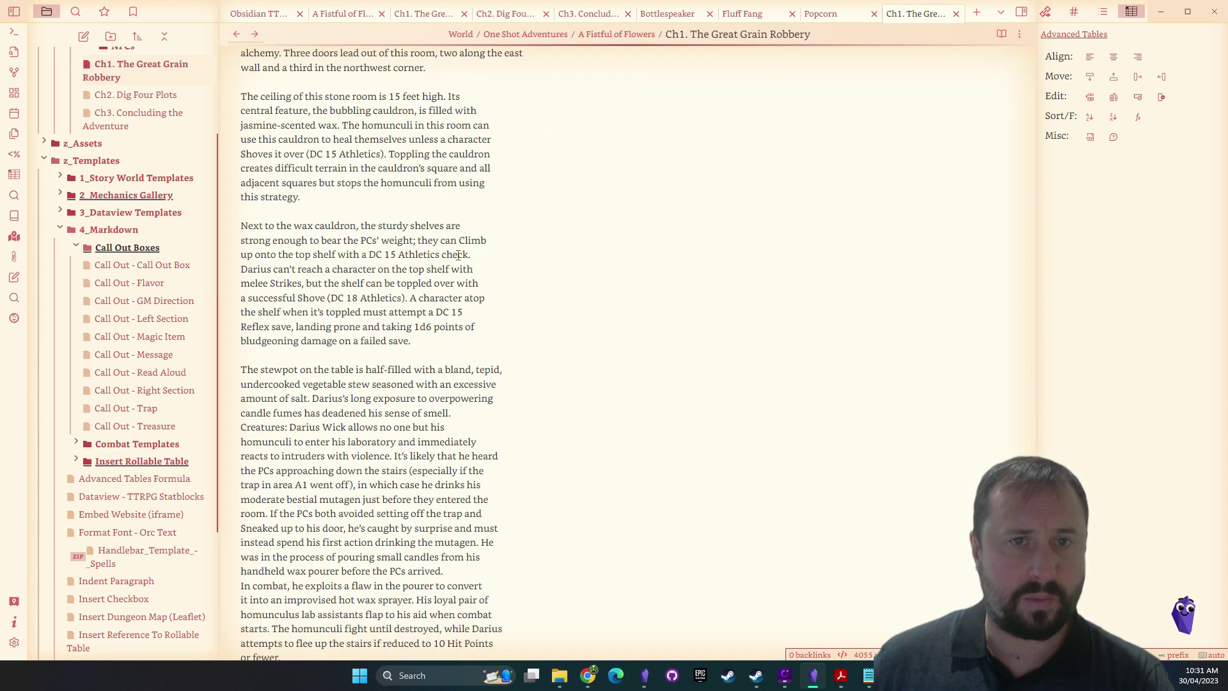
pyautogui.press('Return')
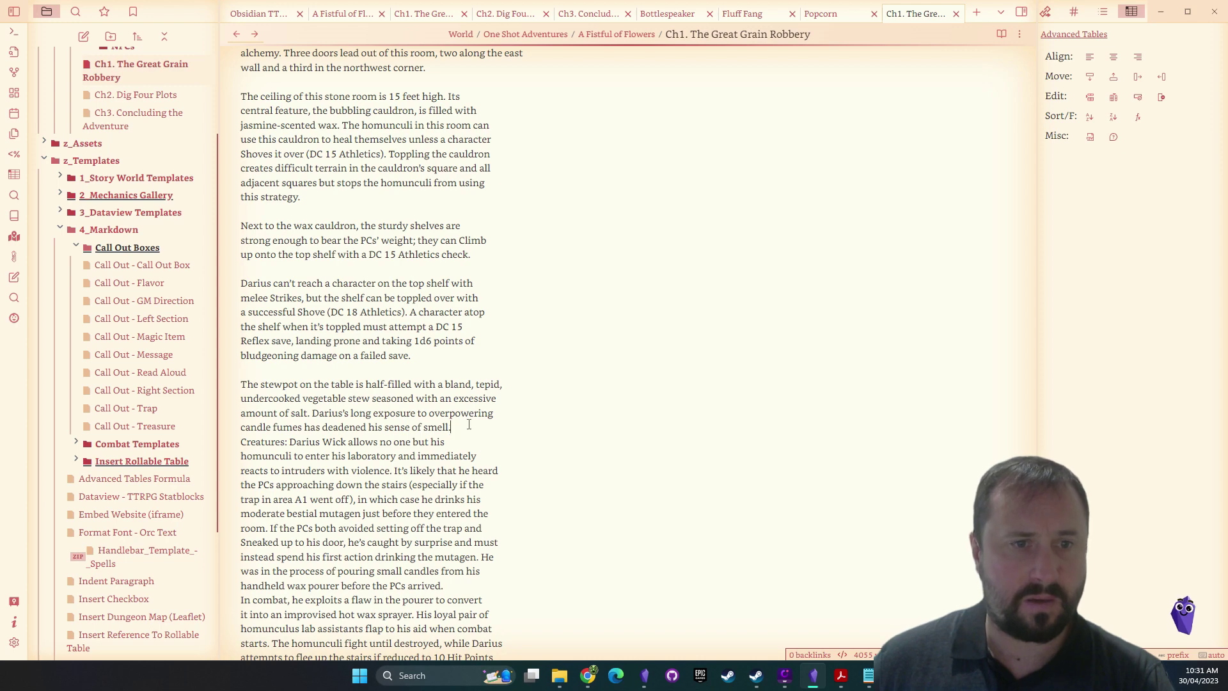
pyautogui.press('Return')
# Bold "Creatures:" and add blank lines before the paragraphs starting "In combat" and "If the PCs manage"
pyautogui.scroll(-3, 469, 424)
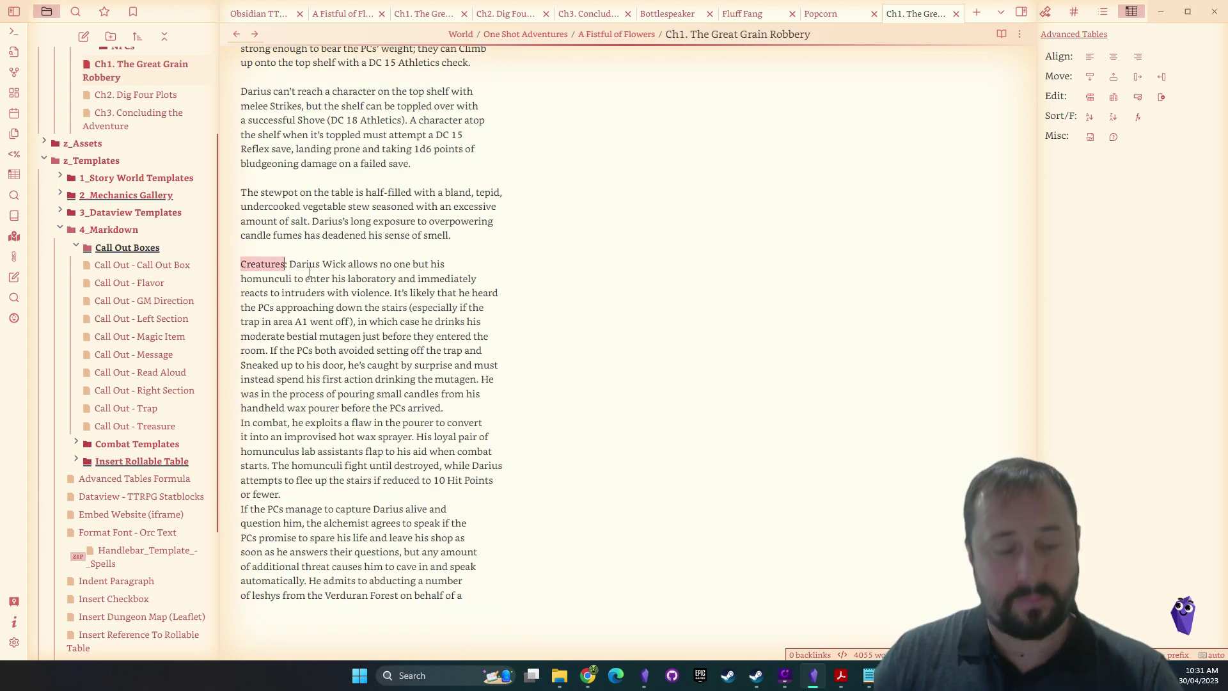
pyautogui.hotkey('ctrl', 'b')
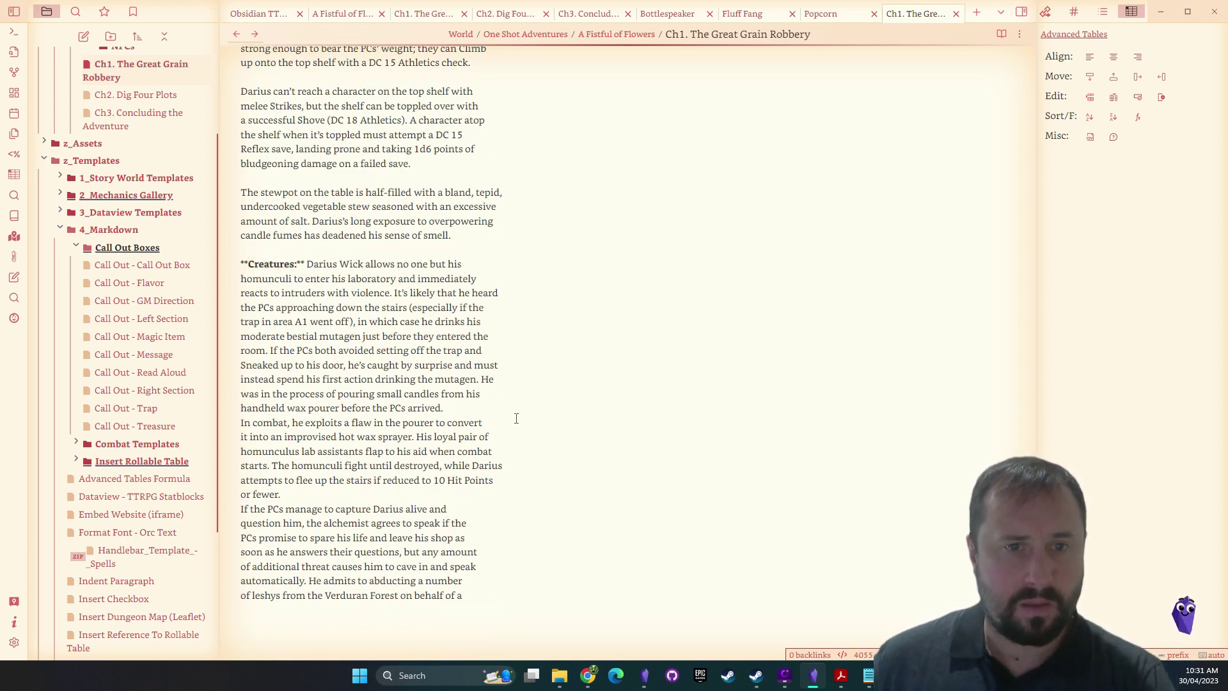
pyautogui.press('Return')
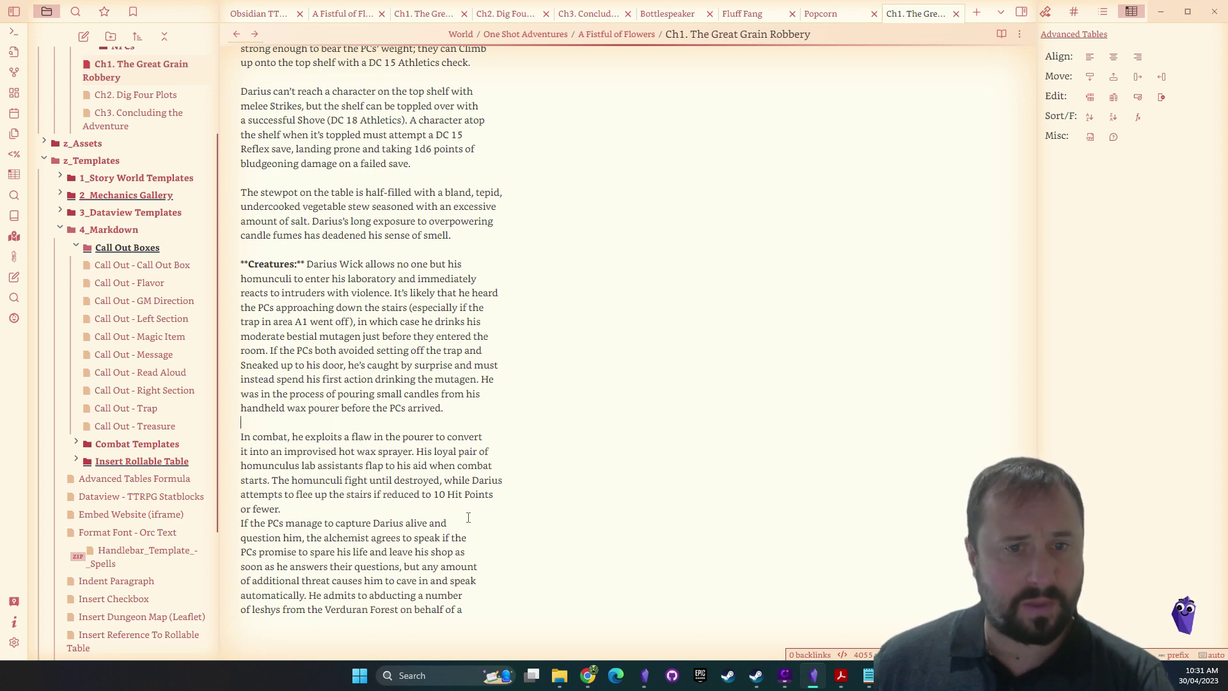
pyautogui.press('Return')
pyautogui.scroll(-2, 479, 522)
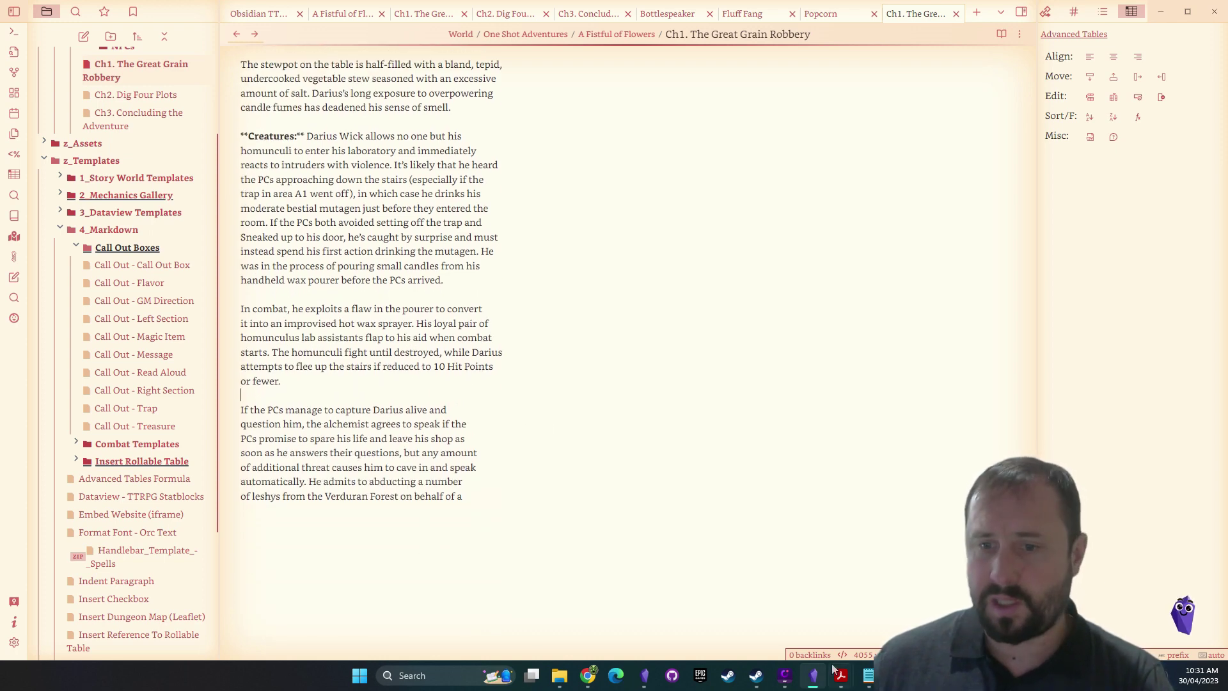
# Check the A2 text in the adventure PDF and return to the Obsidian note
pyautogui.moveTo(832, 667)
pyautogui.click(866, 630)
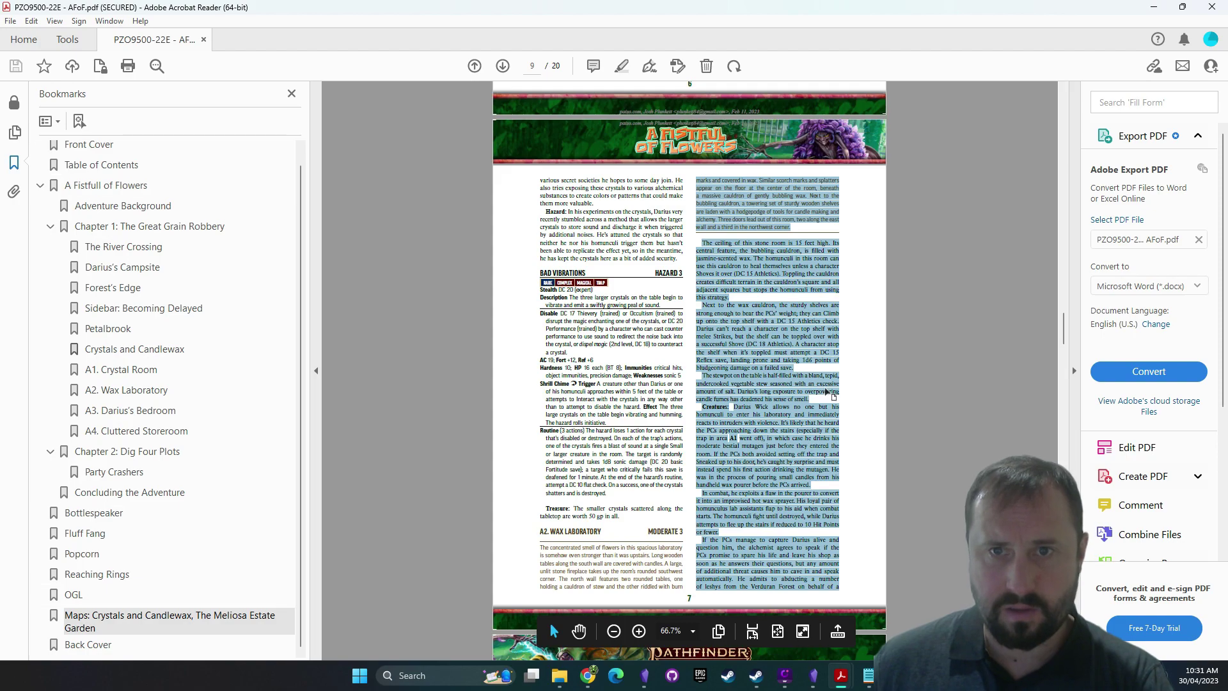
pyautogui.click(1151, 9)
# Join the broken lines of the A2 opening description, ending "in the northwest corner", into one paragraph
pyautogui.scroll(7, 281, 209)
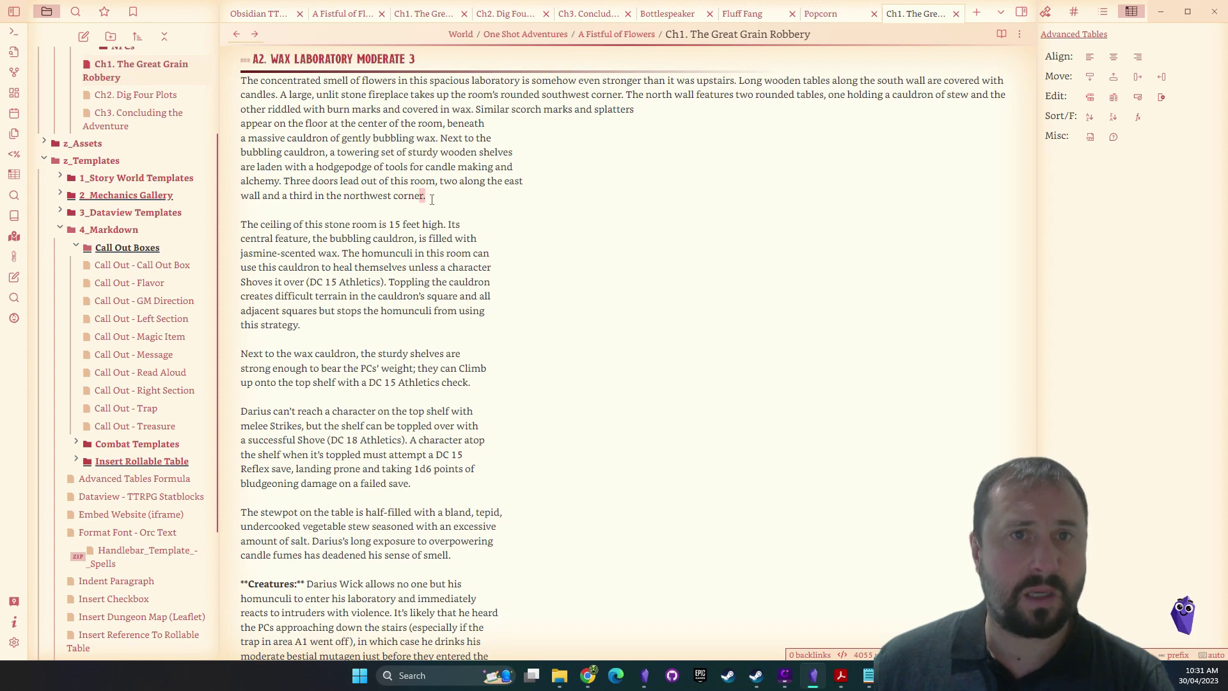
pyautogui.moveTo(431, 199); pyautogui.dragTo(360, 95)
pyautogui.hotkey('ctrl', 'shift', 'j')
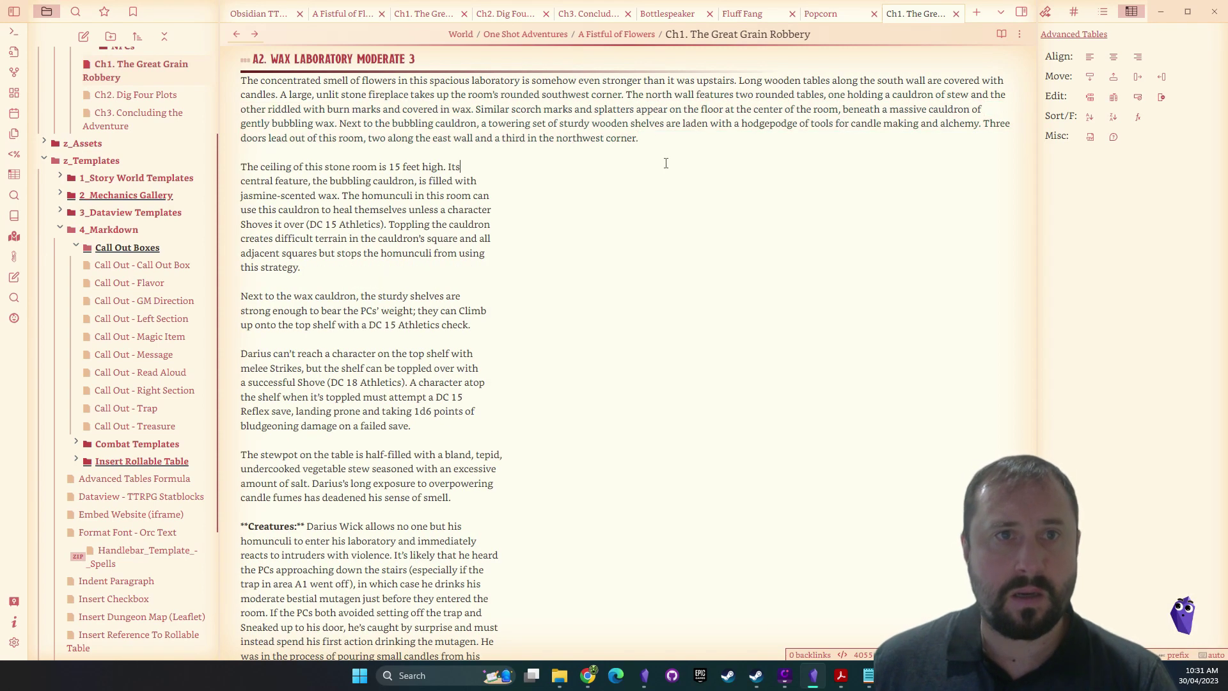
# Put the A2 opening description into a callout with the Read Aloud template and check it in reading view
pyautogui.hotkey('shift', 'Up')
pyautogui.press('Left')
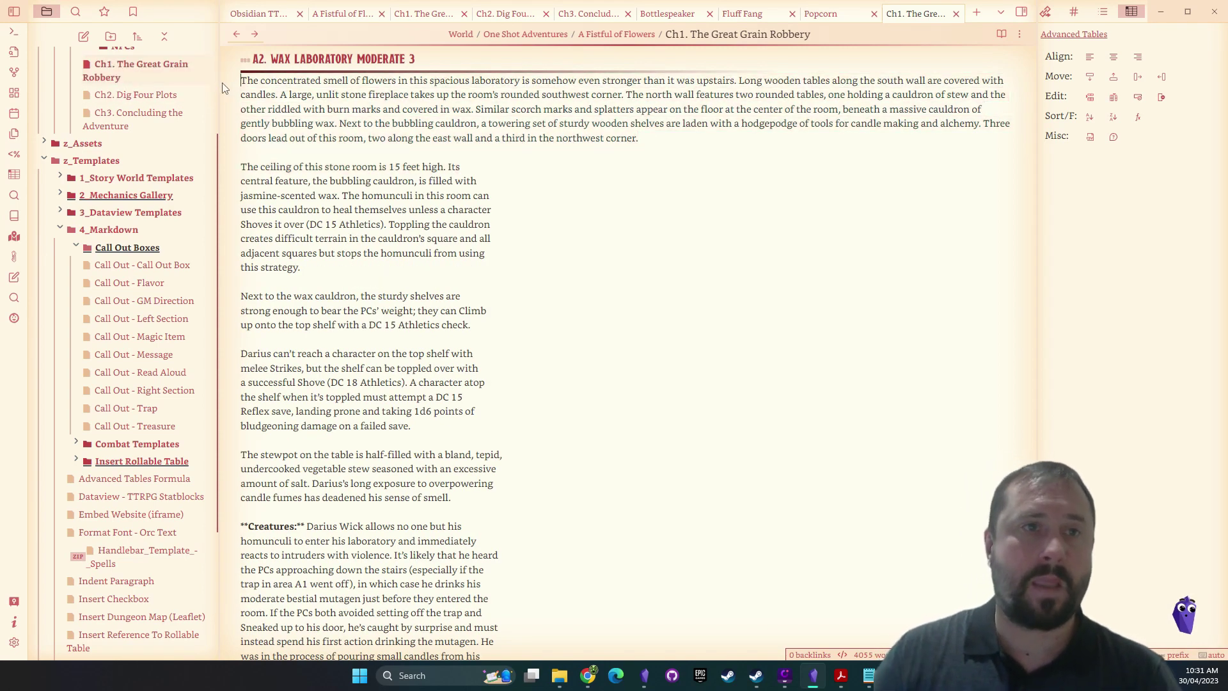
pyautogui.press('Return')
pyautogui.hotkey('alt', 'e')
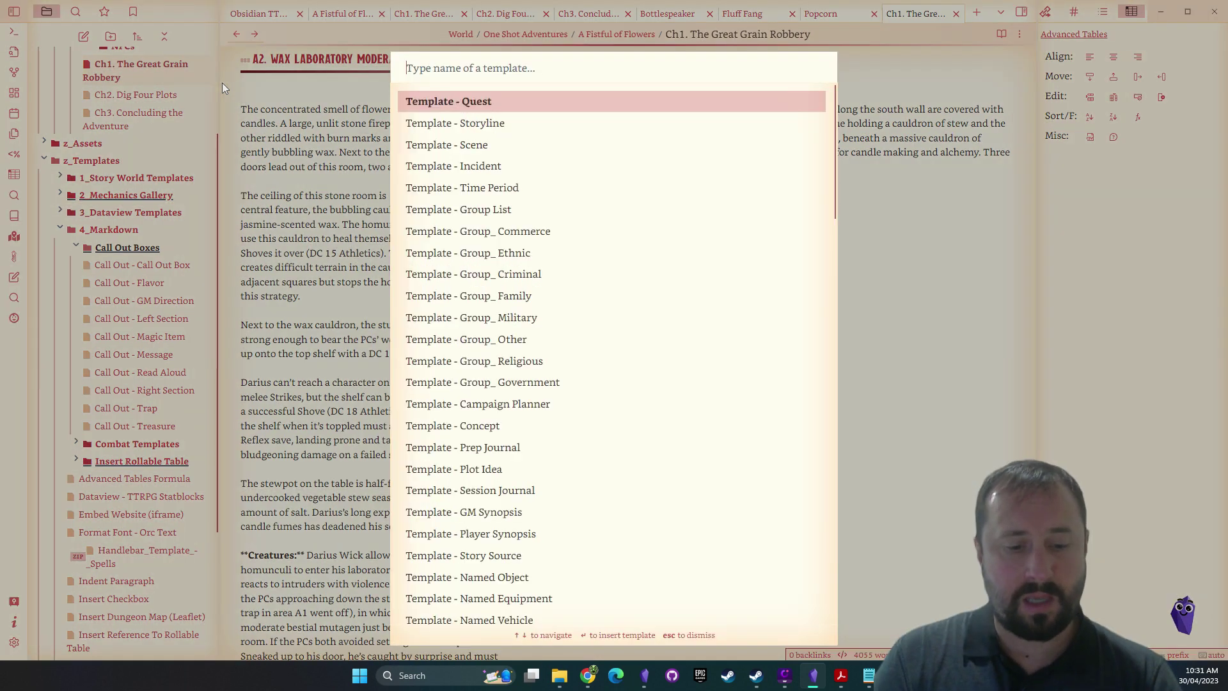
pyautogui.write('read')
pyautogui.press('Return')
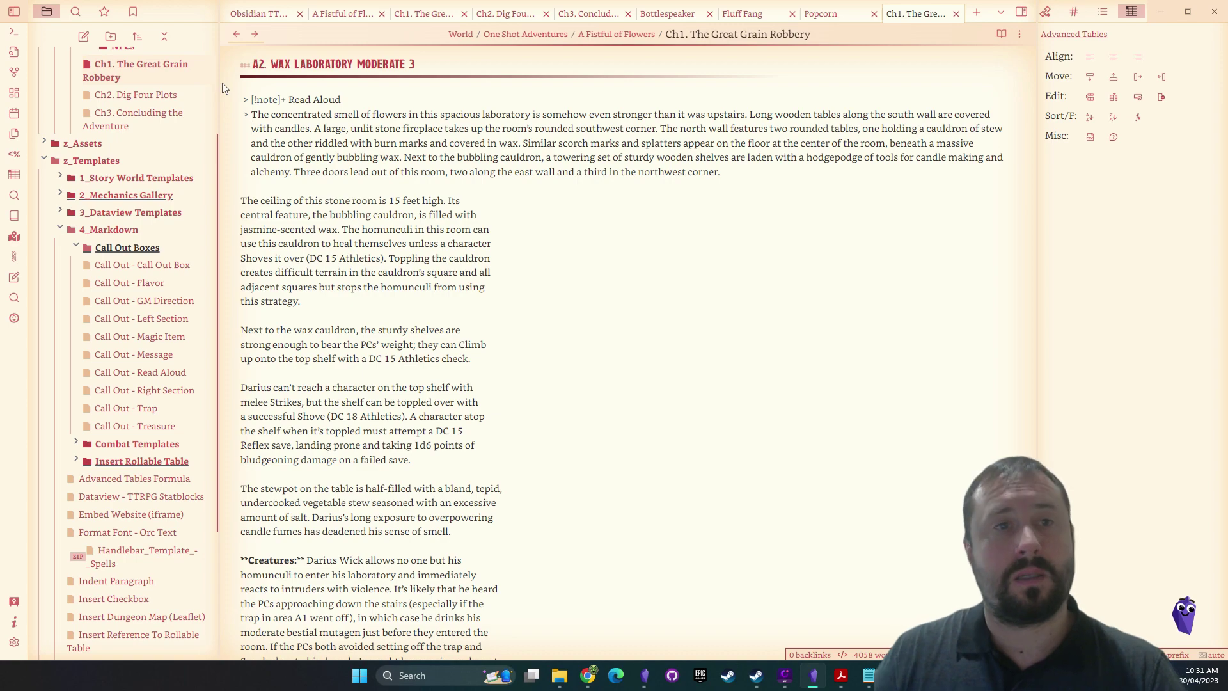
pyautogui.click(1002, 34)
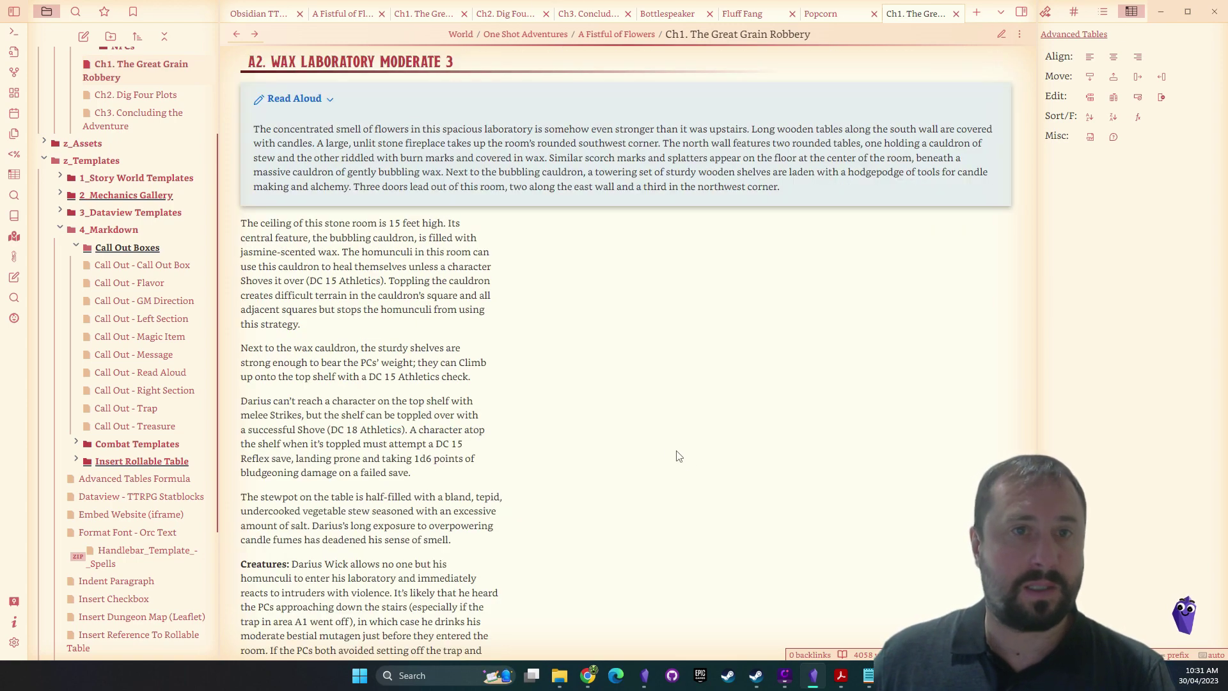
pyautogui.click(1001, 34)
# Join the broken lines in the remaining A2 paragraphs, from "The ceiling of this stone room" to "on behalf of a"
pyautogui.scroll(-4, 514, 356)
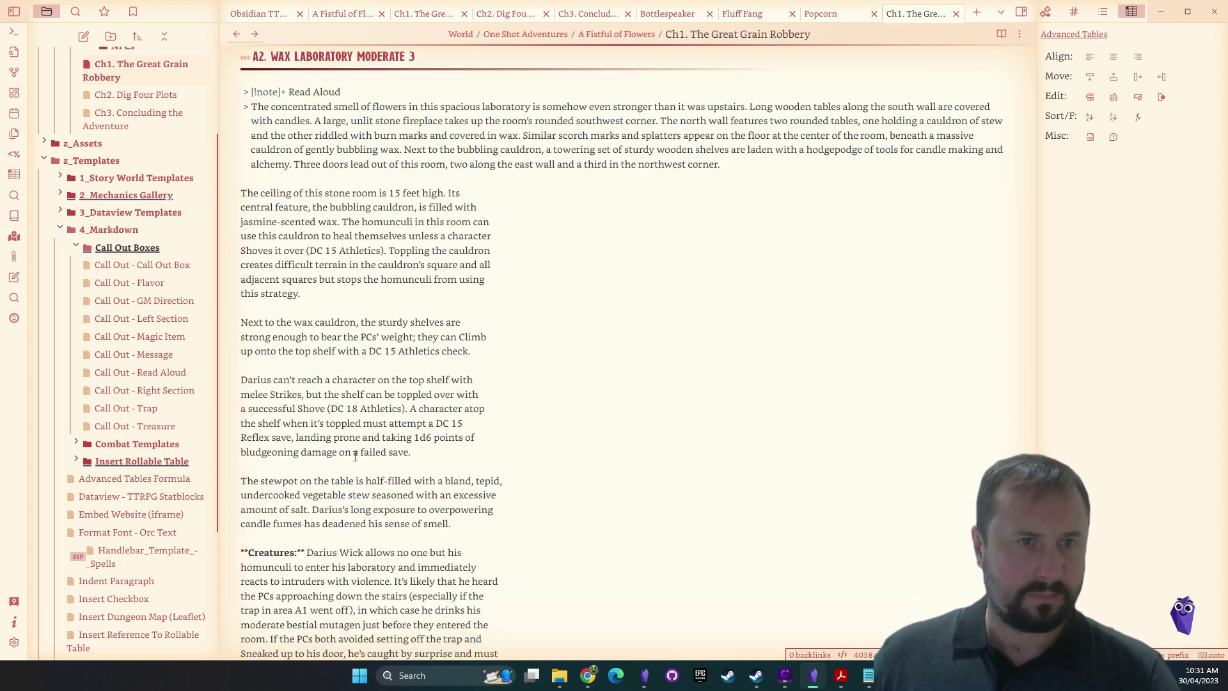
pyautogui.scroll(-4, 514, 355)
pyautogui.moveTo(476, 481); pyautogui.dragTo(245, 272)
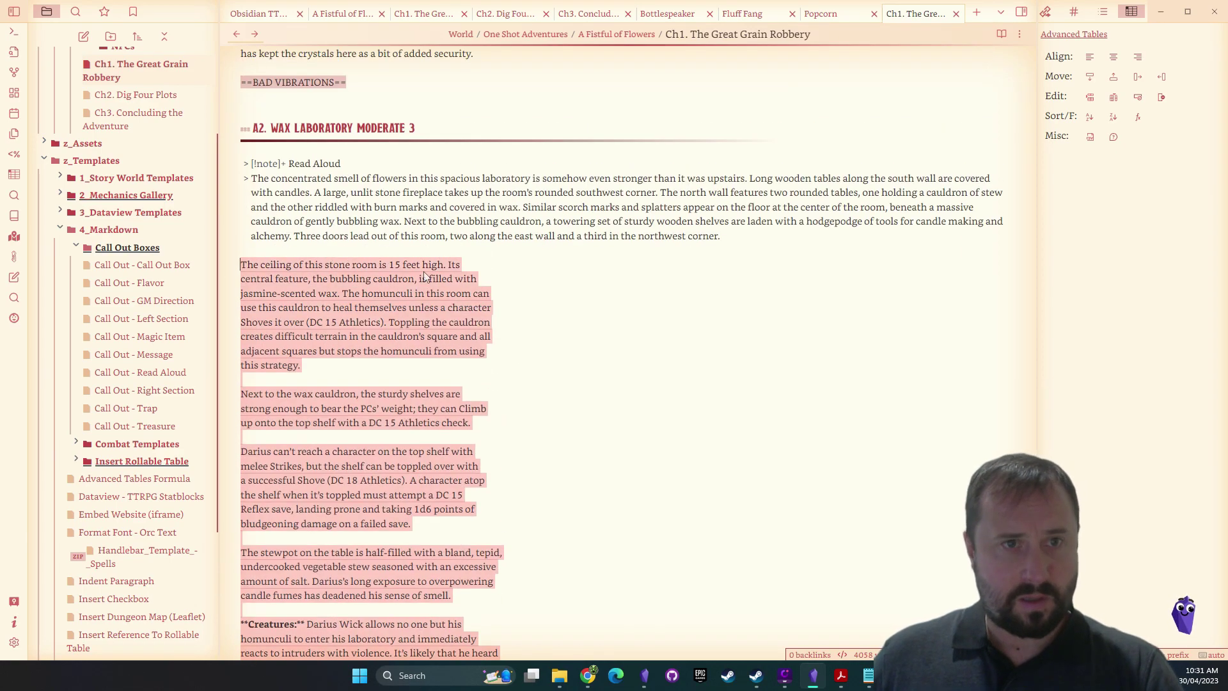
pyautogui.moveTo(425, 276); pyautogui.dragTo(696, 286)
pyautogui.click(503, 295)
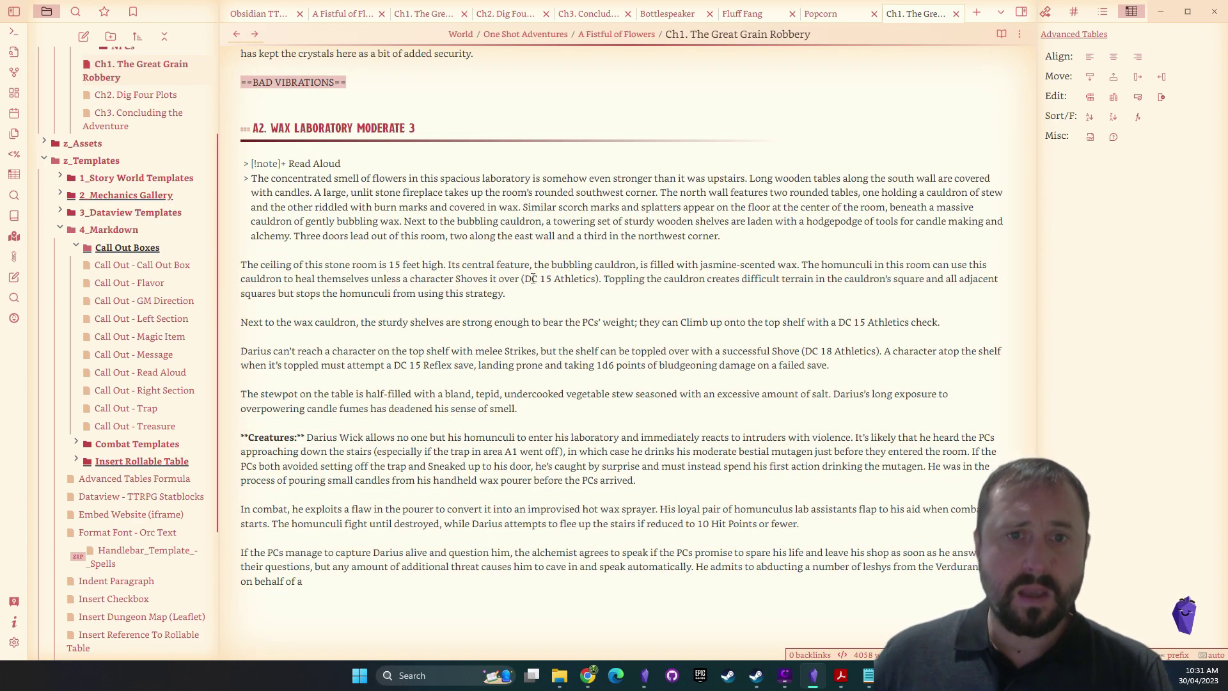
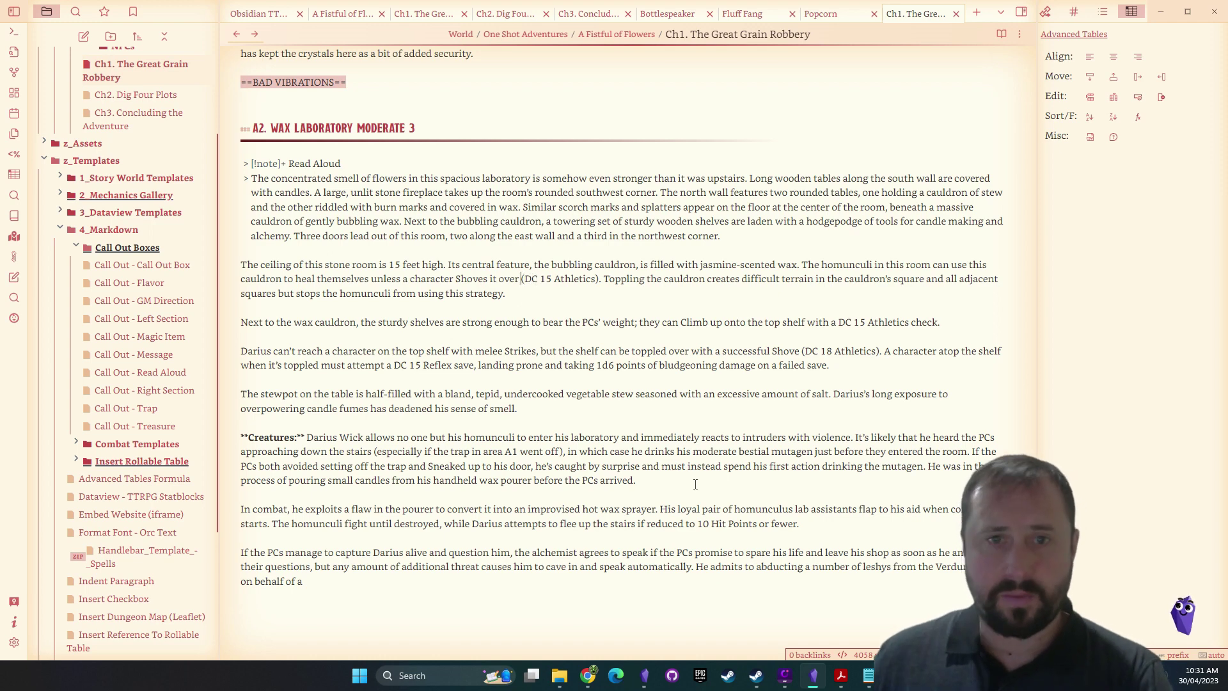
# Highlight "(DC 15 Athletics)", "DC 15 Athletics", "DC 18 Athletics" and "DC 15 Reflex" in the A2 text with == marks
pyautogui.write('==')
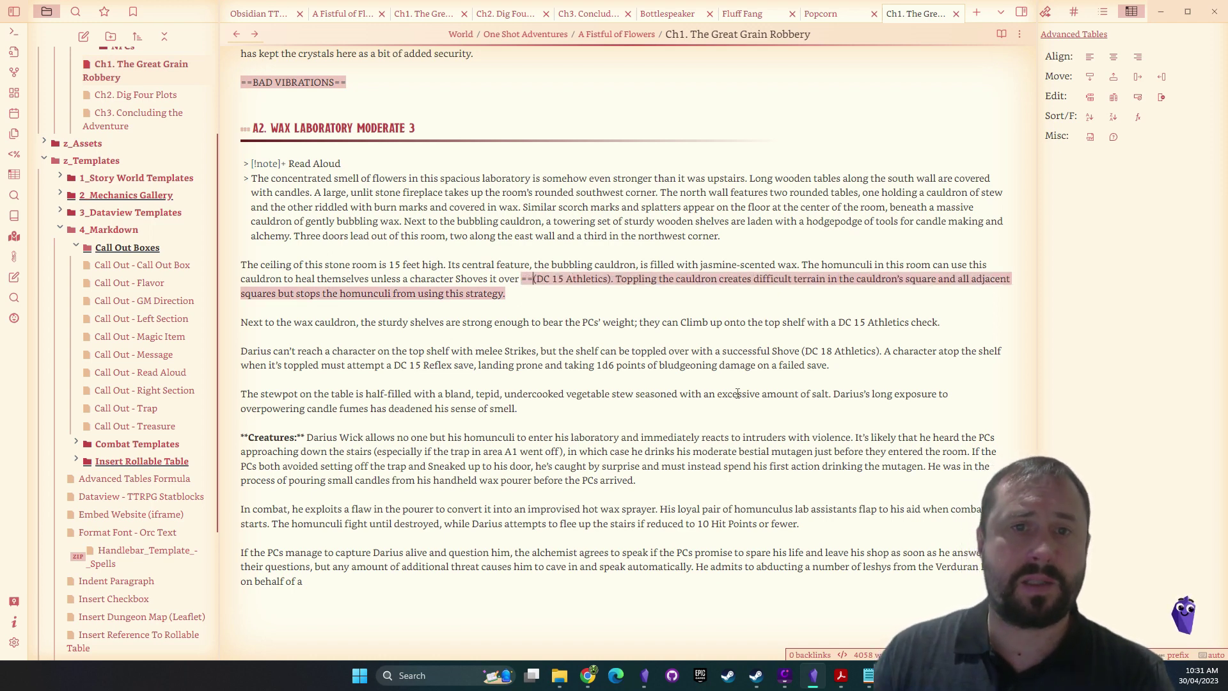
pyautogui.write('==')
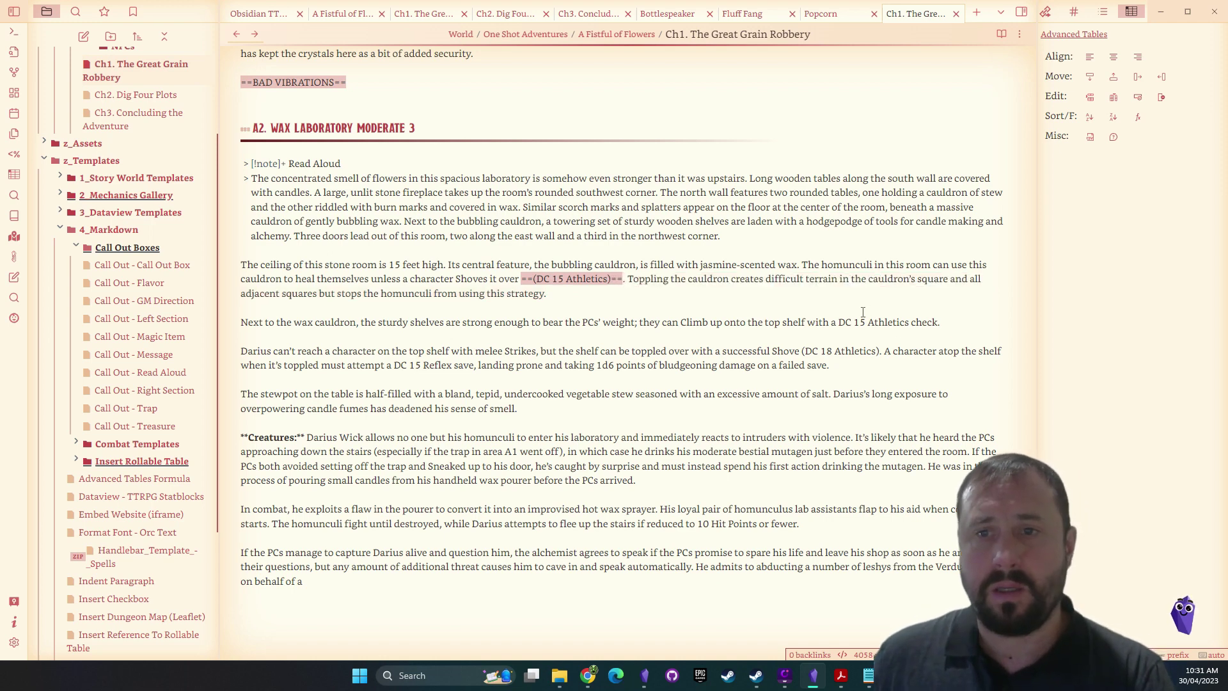
pyautogui.write('==')
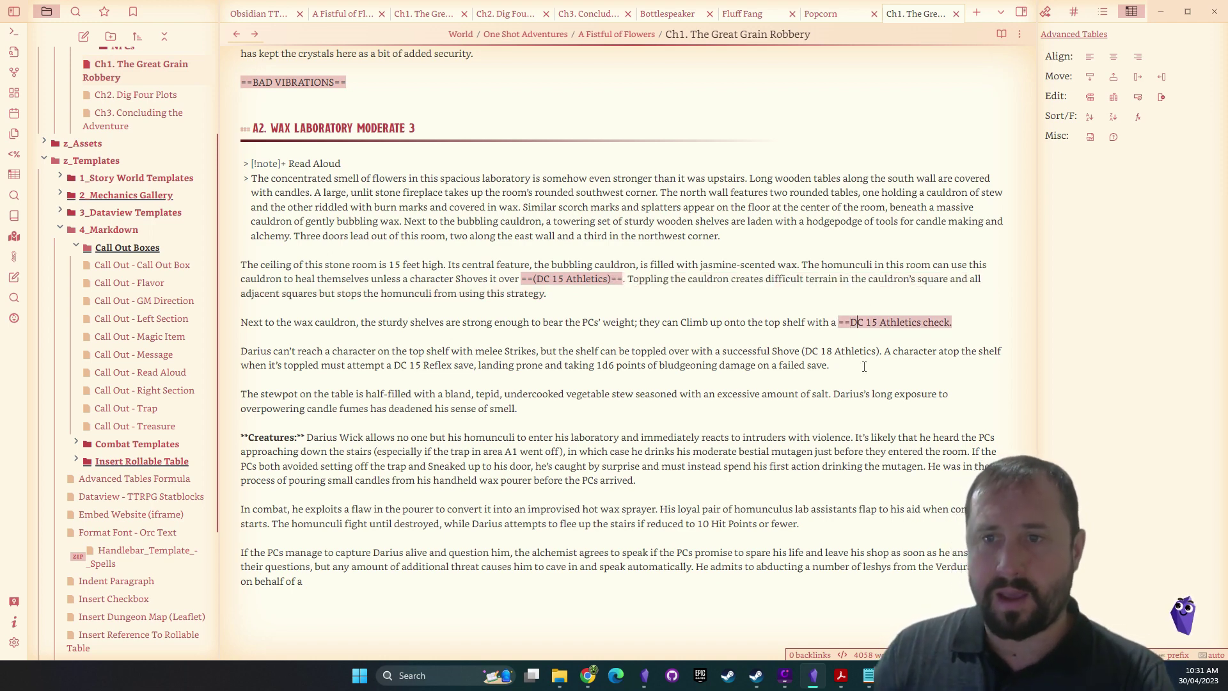
pyautogui.write('==')
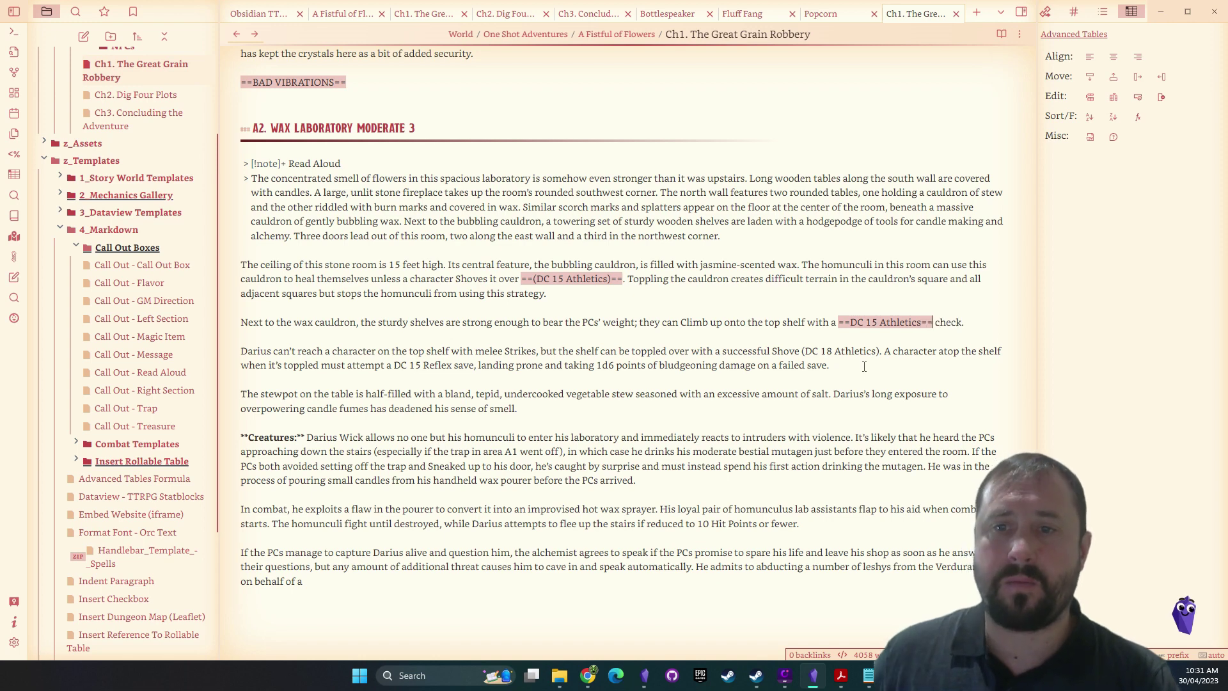
pyautogui.write('==')
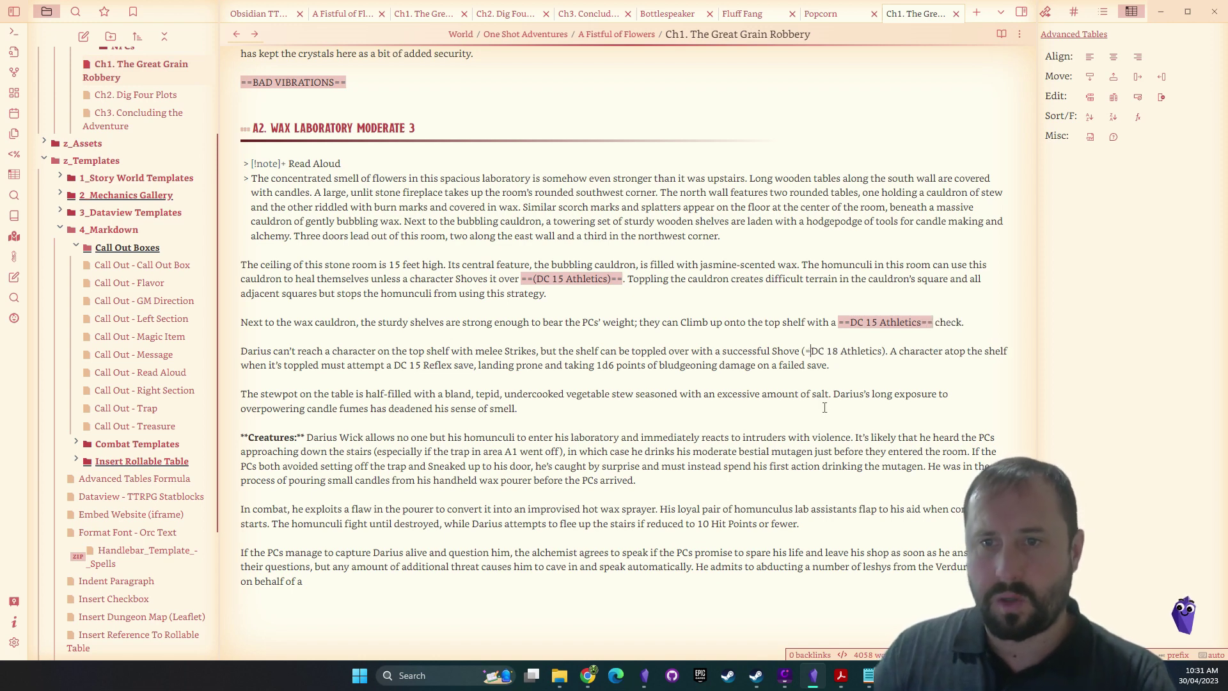
pyautogui.write('==')
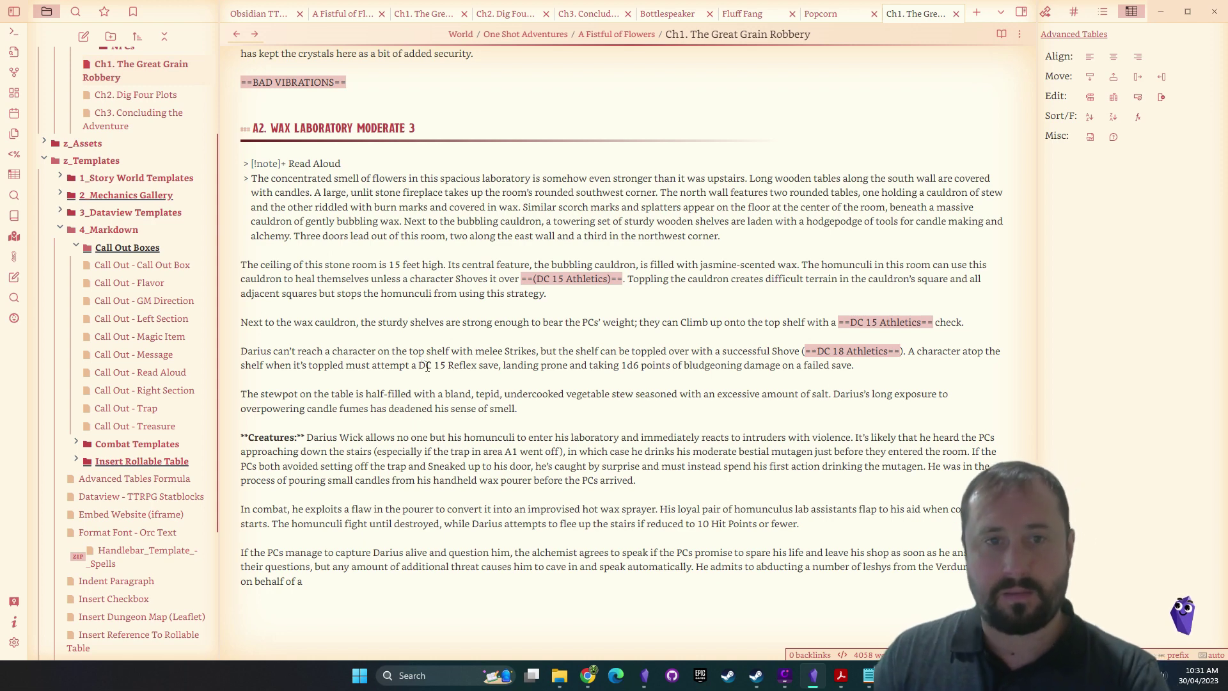
pyautogui.write('==')
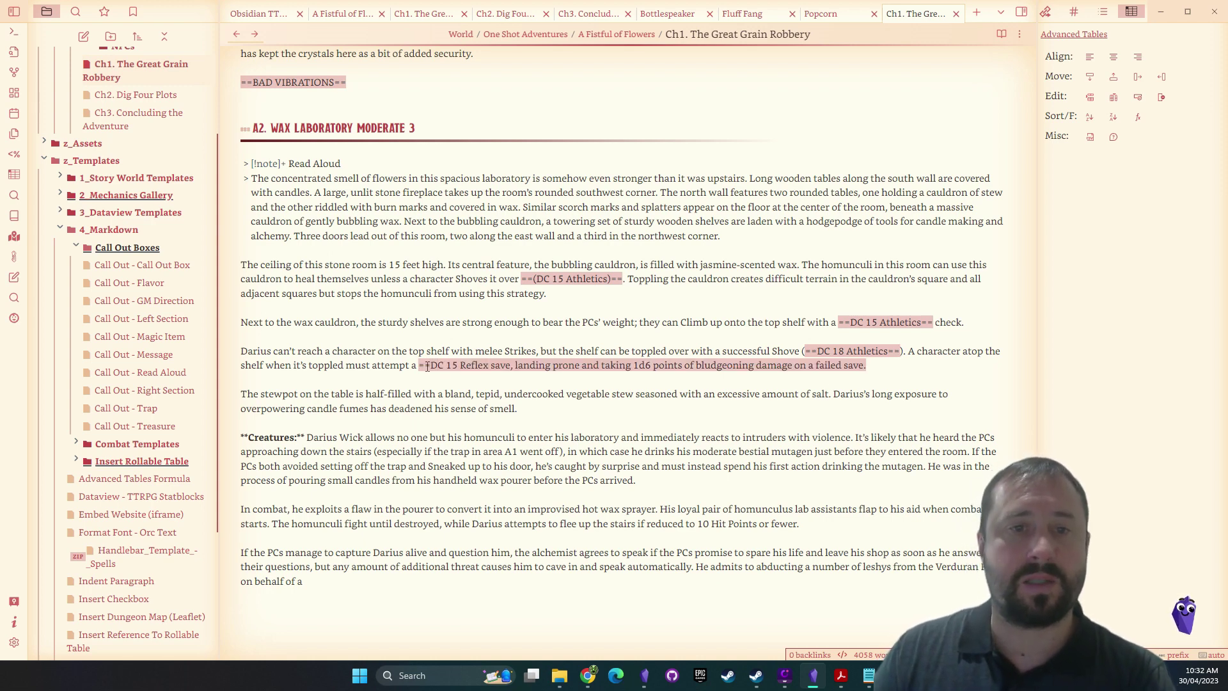
pyautogui.write('==')
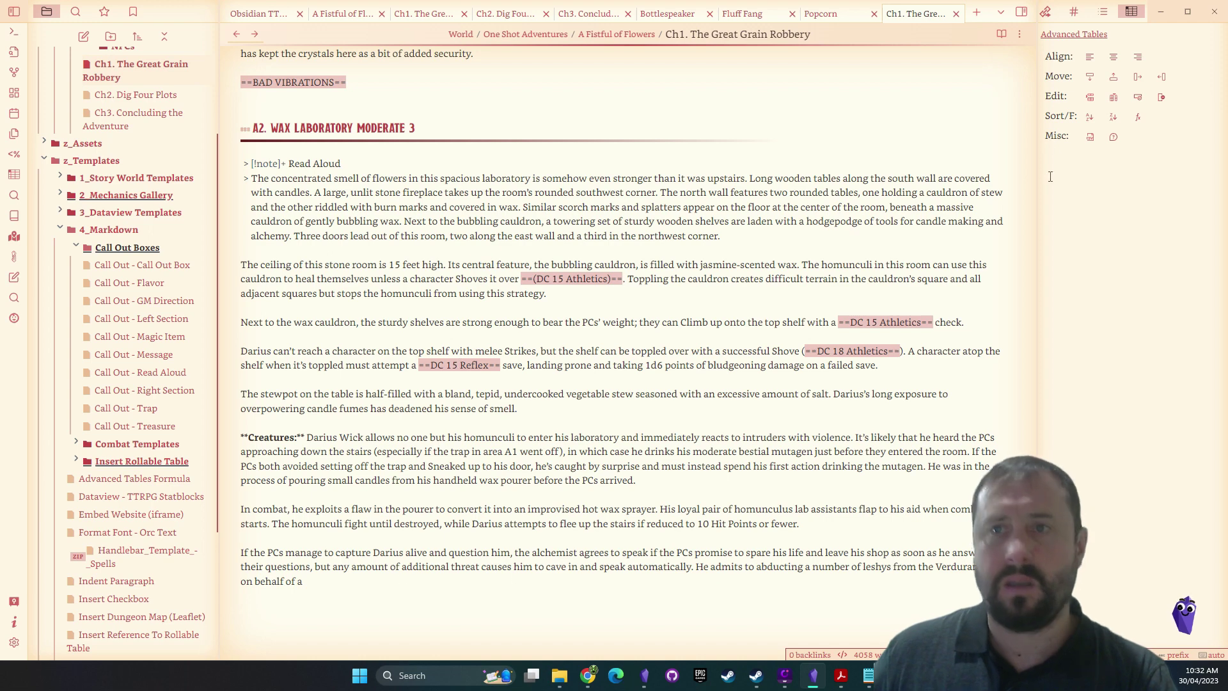
# Check the A2 text in reading view and move the highlight marks of "(DC 15 Athletics)" inside the parentheses, giving "(==DC 15 Athletics==)"
pyautogui.click(1001, 34)
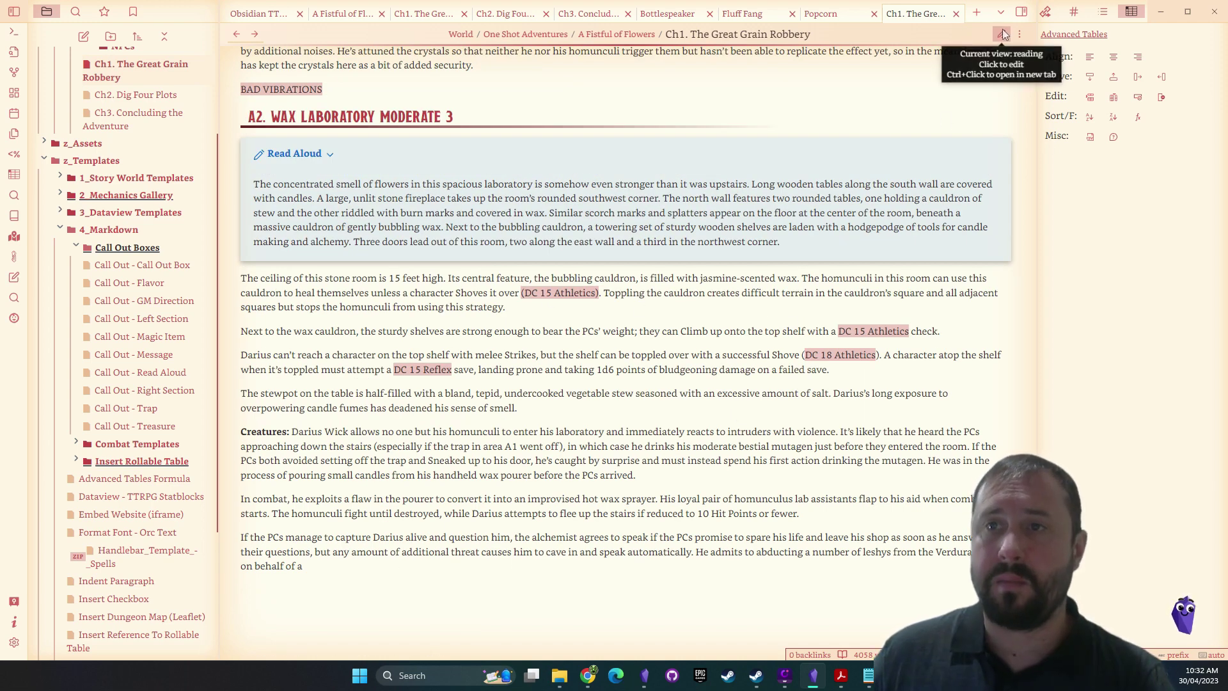
pyautogui.click(1001, 33)
pyautogui.click(531, 280)
pyautogui.press('BackSpace')
pyautogui.press('BackSpace')
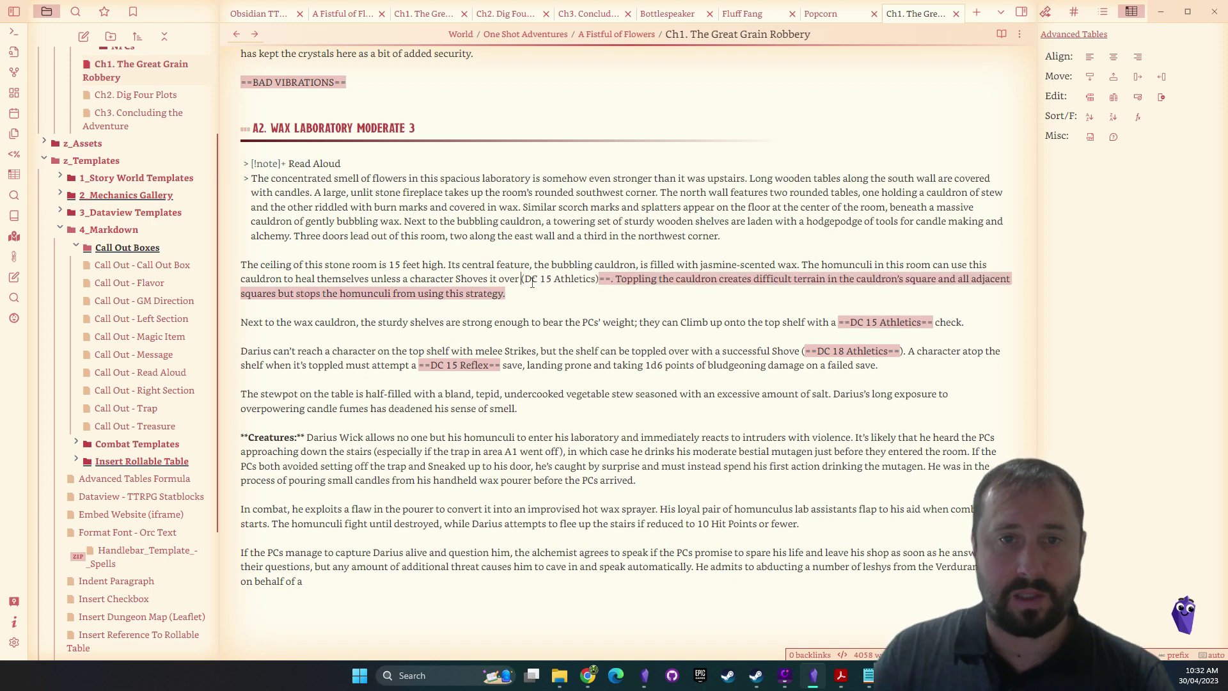
pyautogui.write('==)')
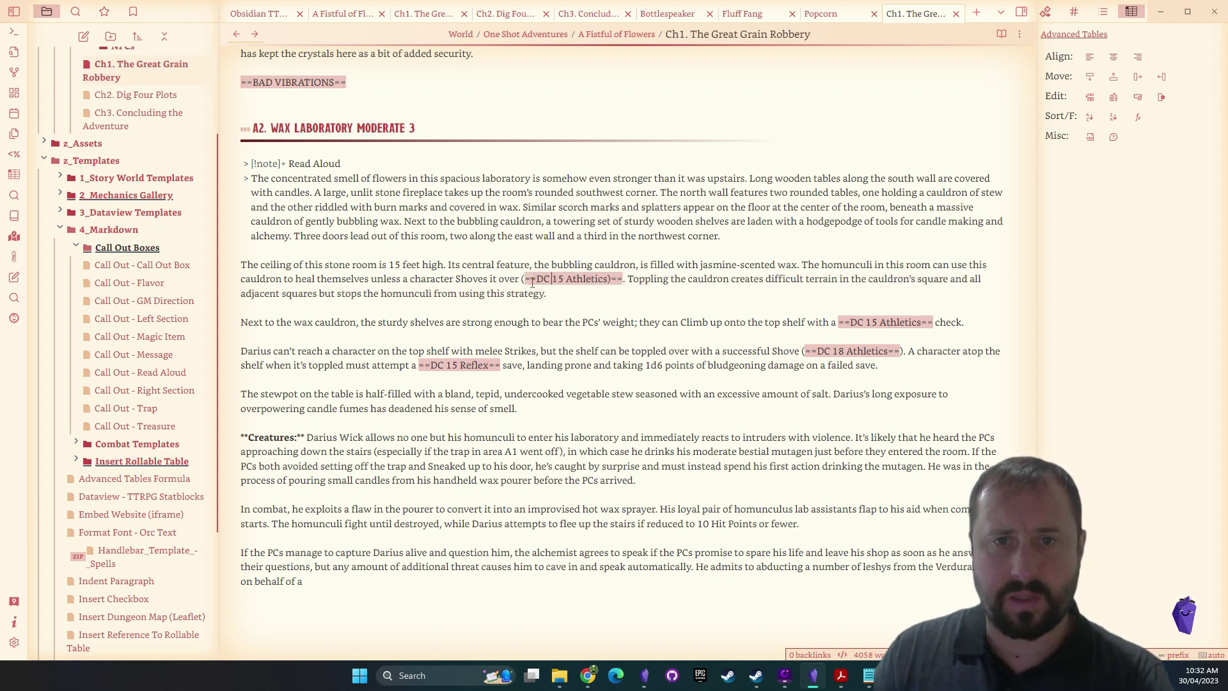
pyautogui.write('==')
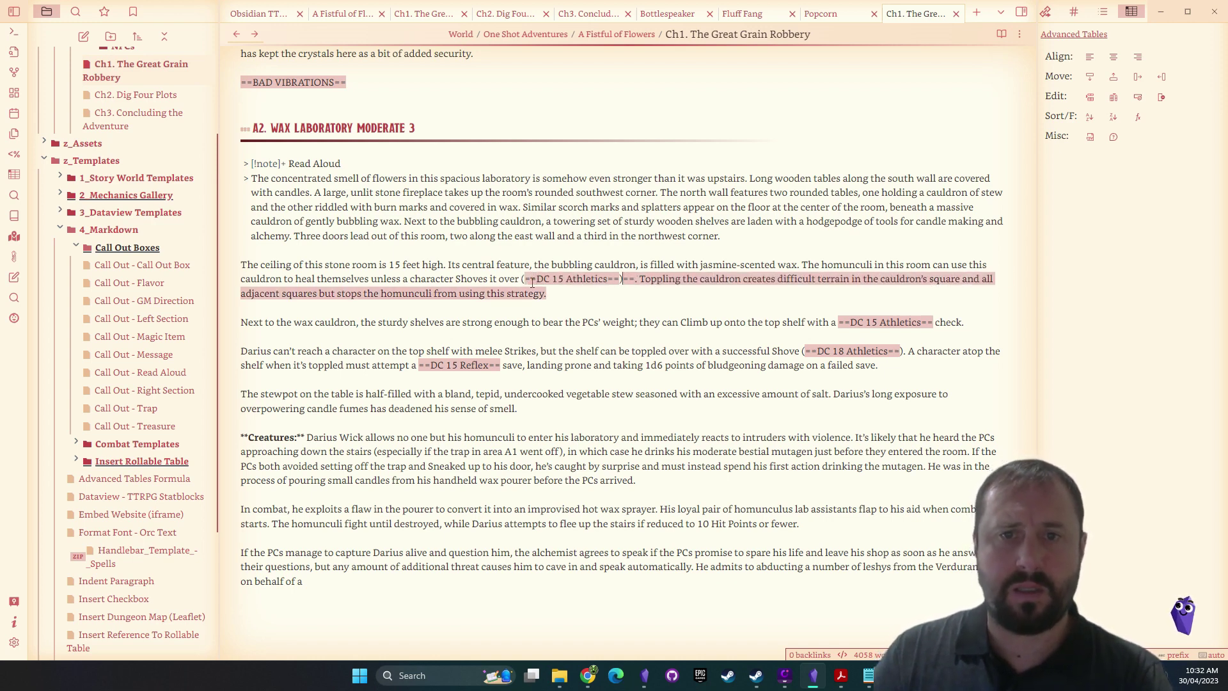
pyautogui.press('Delete')
pyautogui.press('Delete')
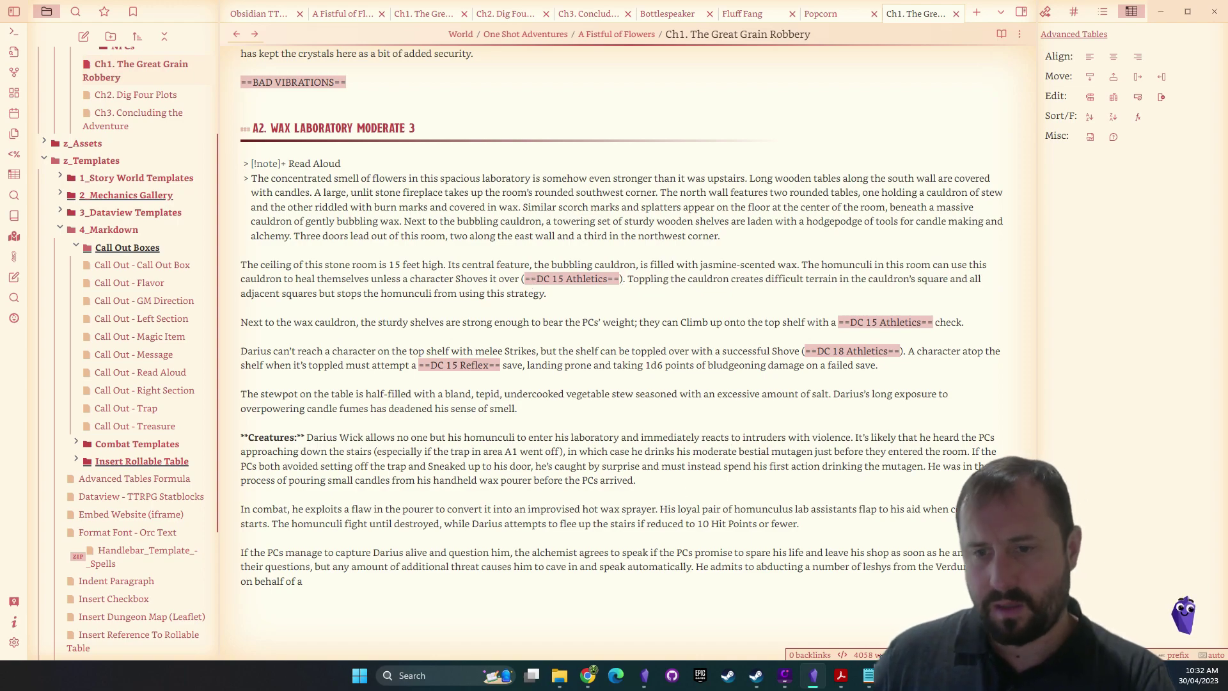
# Copy the PDF text from "noblewoman named" to "the plant creatures he" and paste it after "on behalf of a" in the chapter note
pyautogui.moveTo(841, 675)
pyautogui.click(873, 616)
pyautogui.scroll(-8, 718, 458)
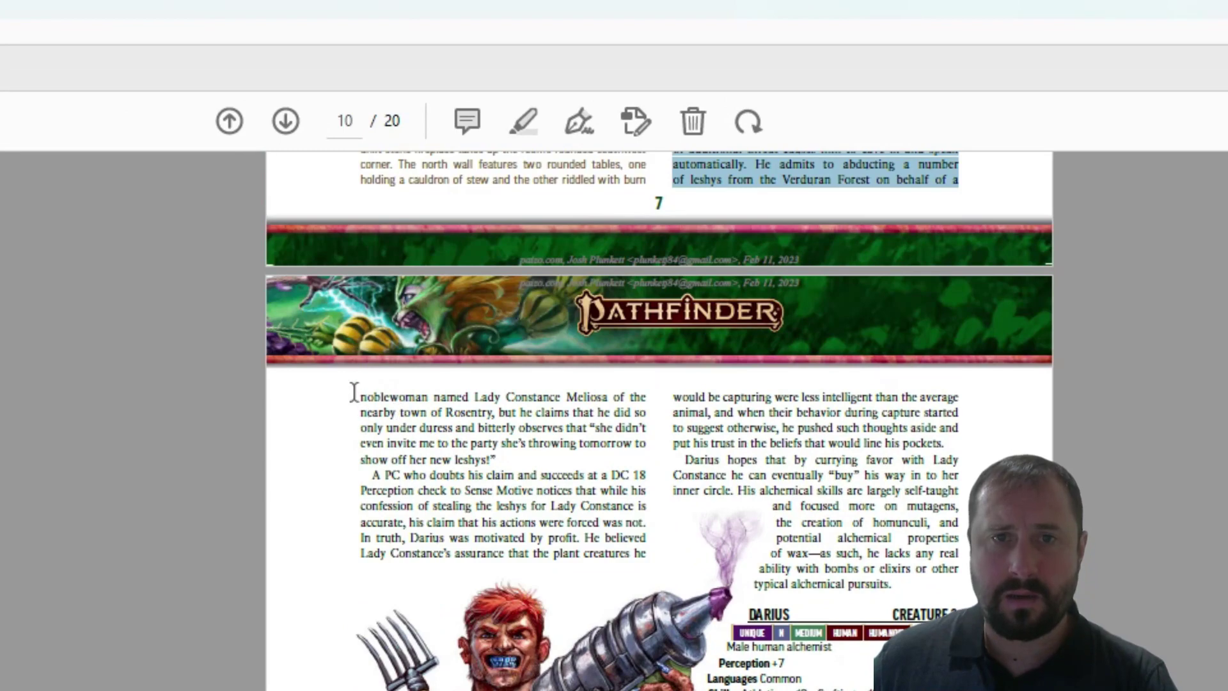
pyautogui.moveTo(351, 386); pyautogui.dragTo(661, 561)
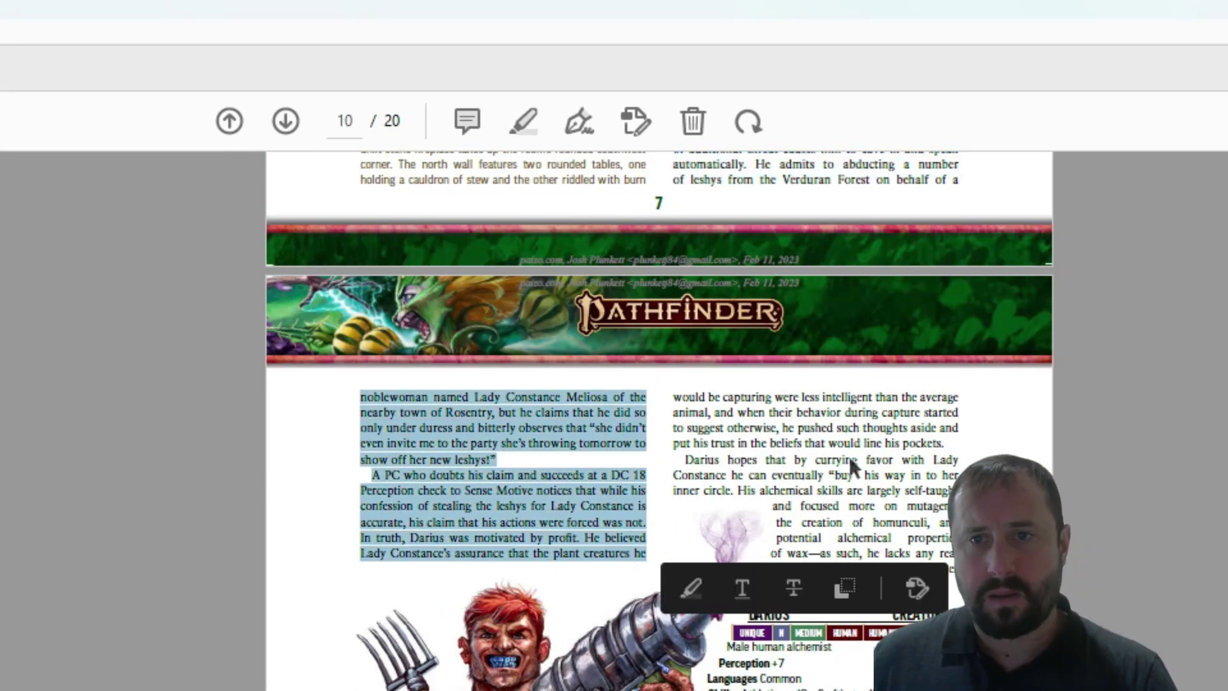
pyautogui.click(443, 471)
pyautogui.moveTo(360, 396); pyautogui.dragTo(647, 550)
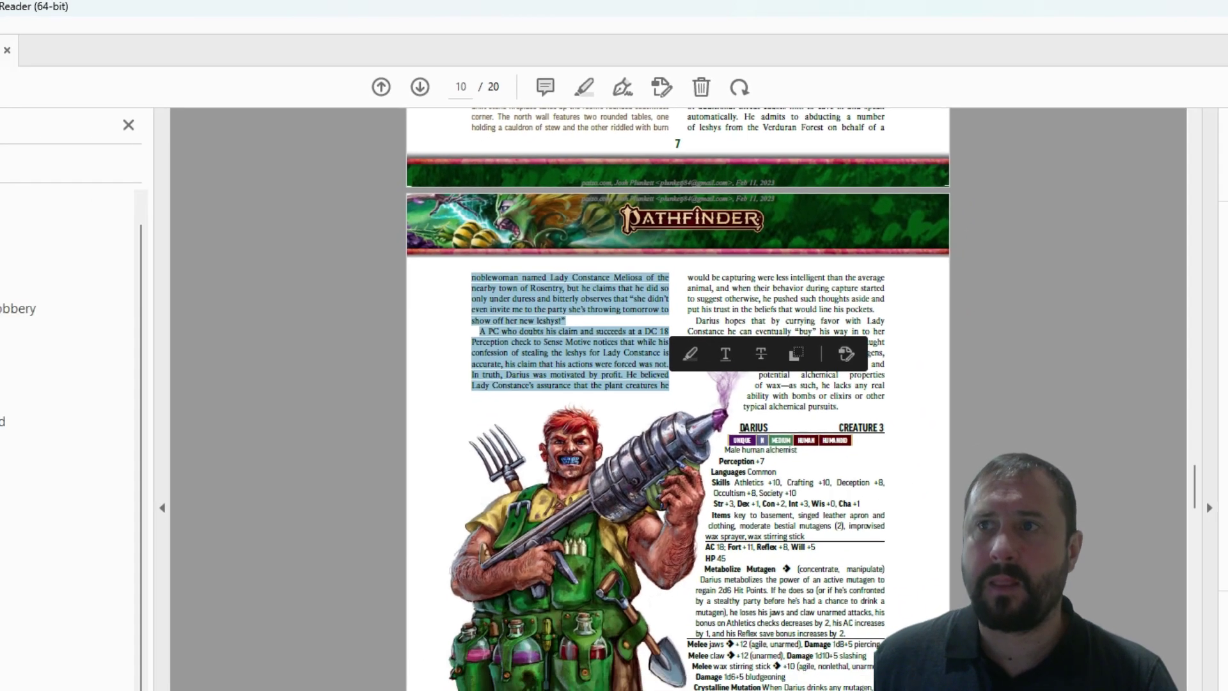
pyautogui.hotkey('alt', 'Tab')
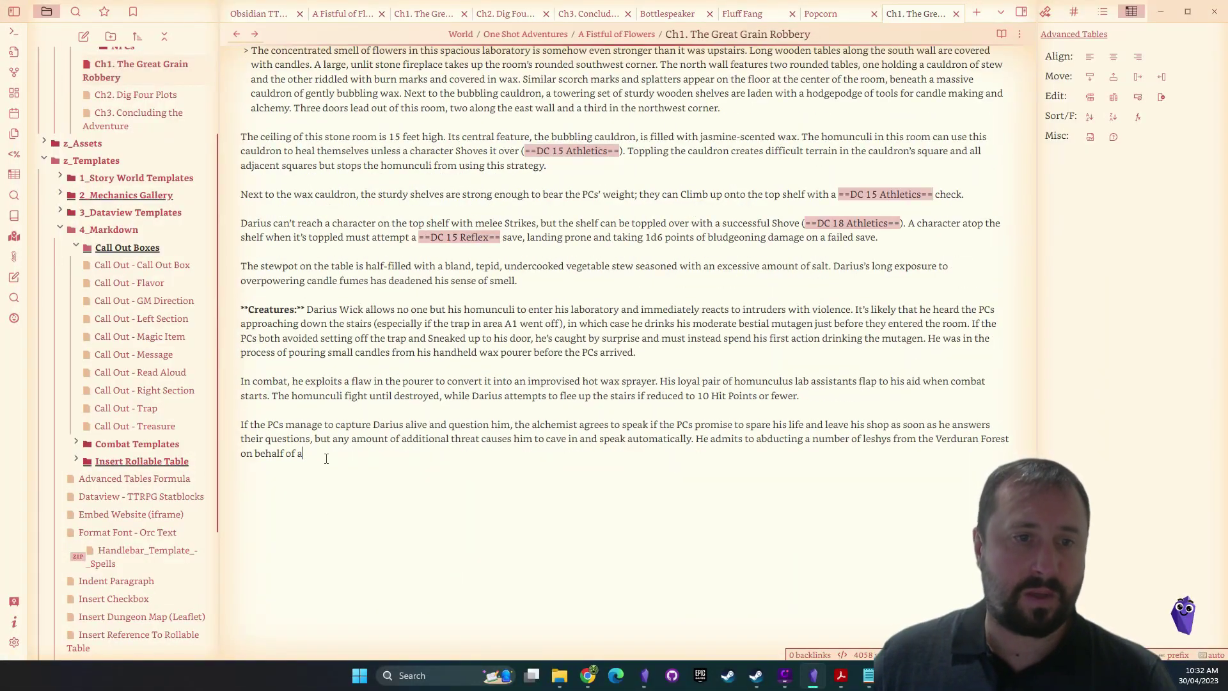
pyautogui.click(324, 458)
pyautogui.hotkey('ctrl', 'v')
# Start a new paragraph at "A PC who doubts his claim" and join the broken lines of both pasted paragraphs
pyautogui.click(350, 515)
pyautogui.press('Return')
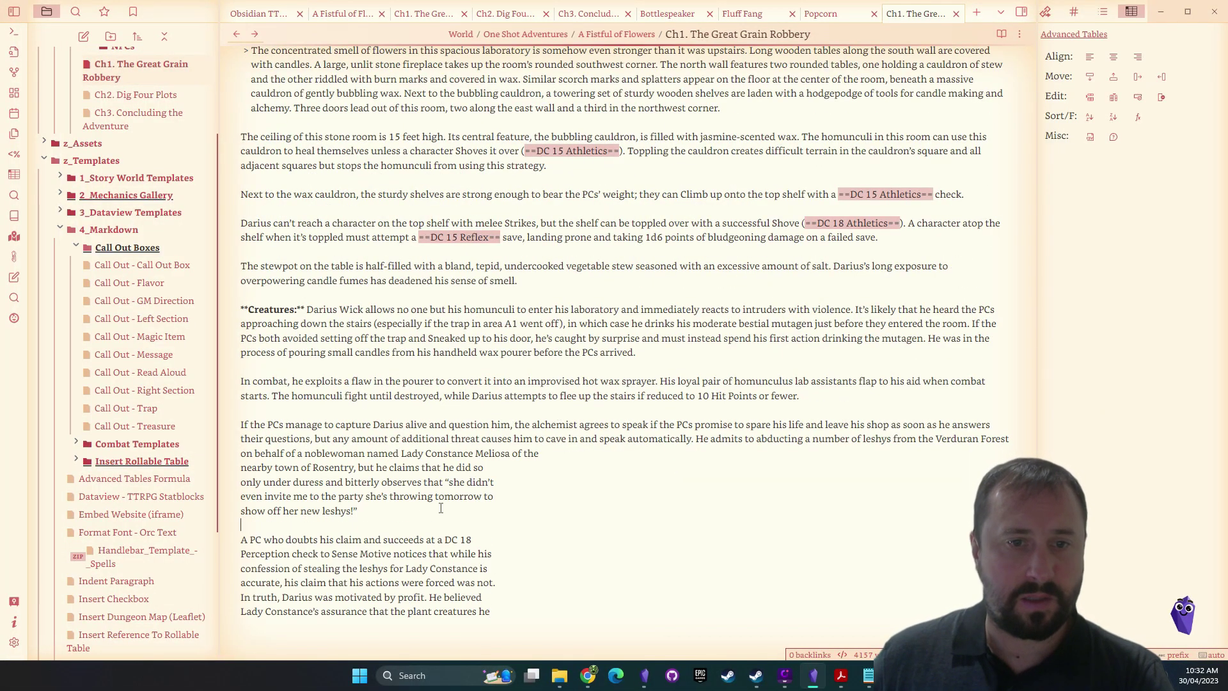
pyautogui.moveTo(499, 613); pyautogui.dragTo(410, 425)
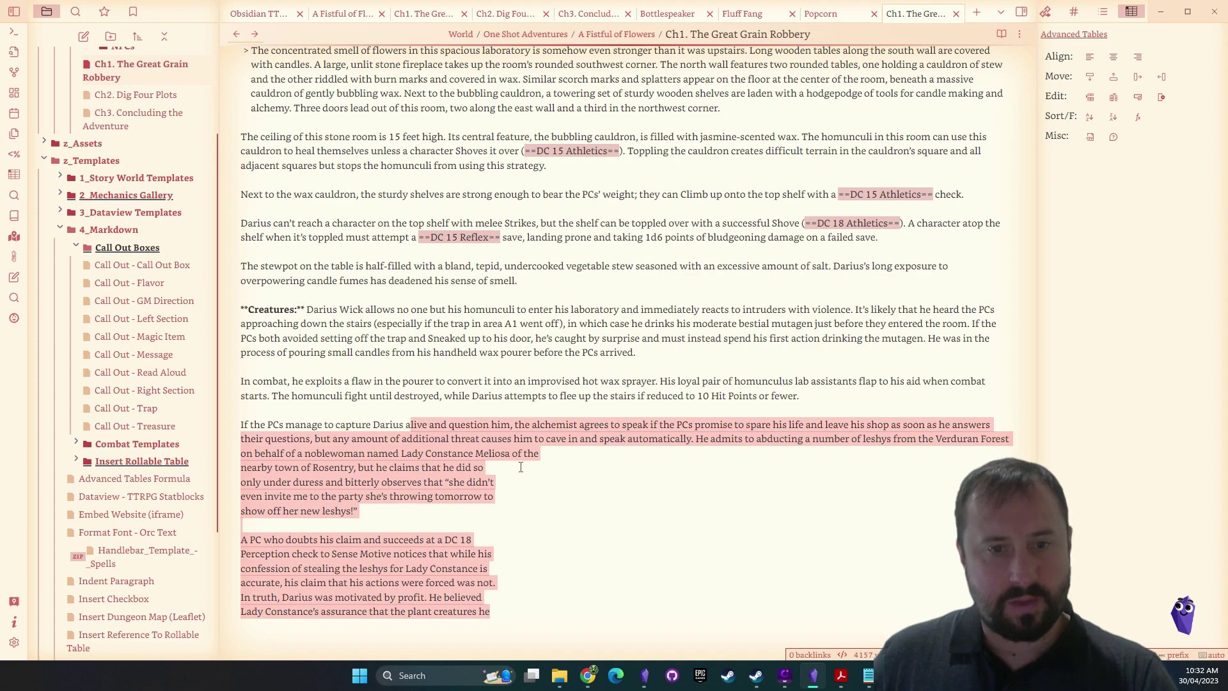
pyautogui.hotkey('ctrl', 'j')
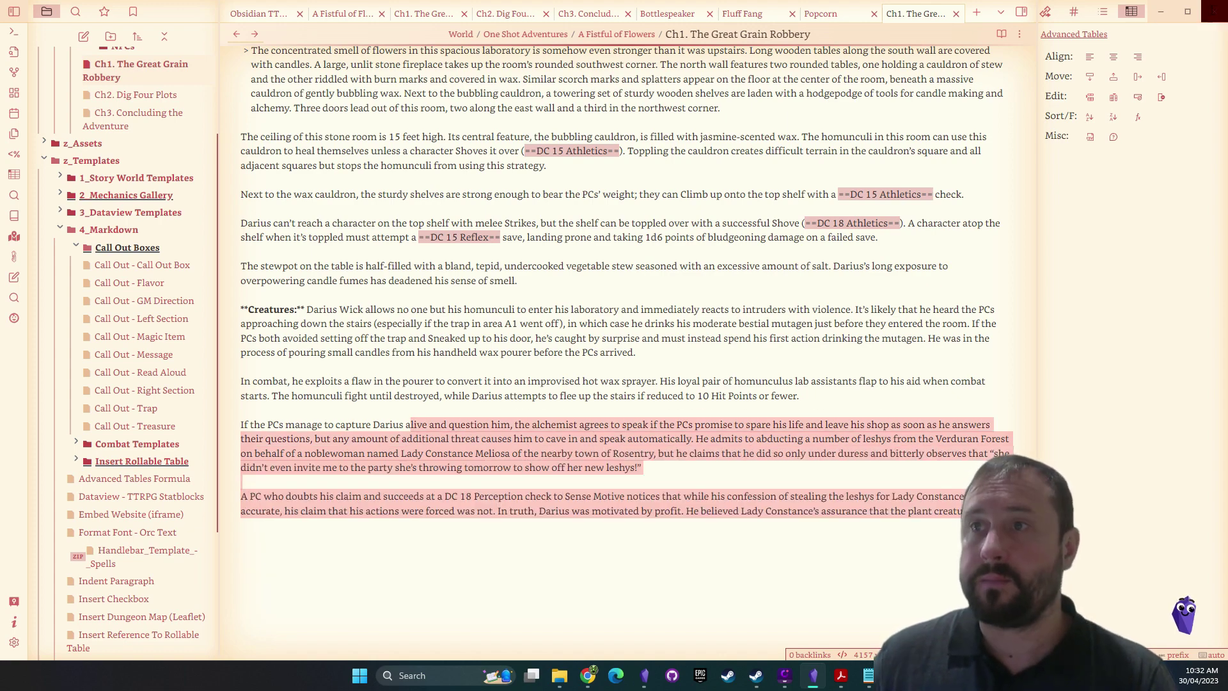
# Copy the PDF text from "would be capturing" to "typical alchemical pursuits." and paste it after "the plant creatures he" in the Obsidian note
pyautogui.click(1159, 12)
pyautogui.moveTo(856, 671)
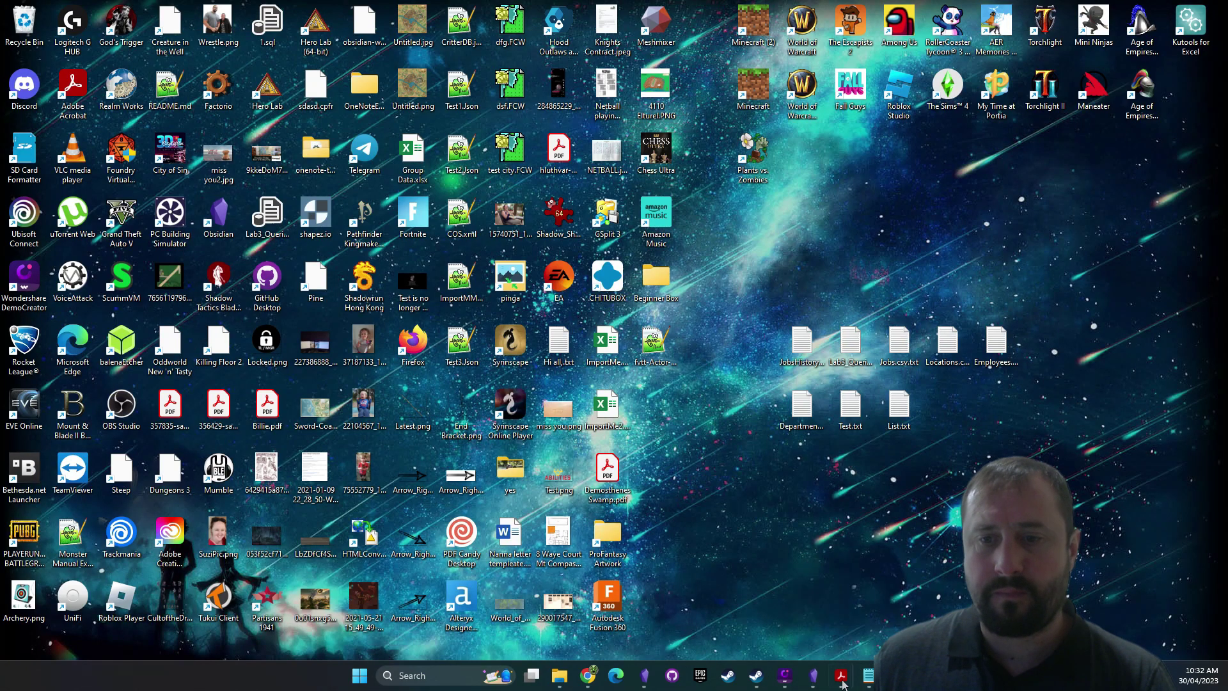
pyautogui.click(902, 620)
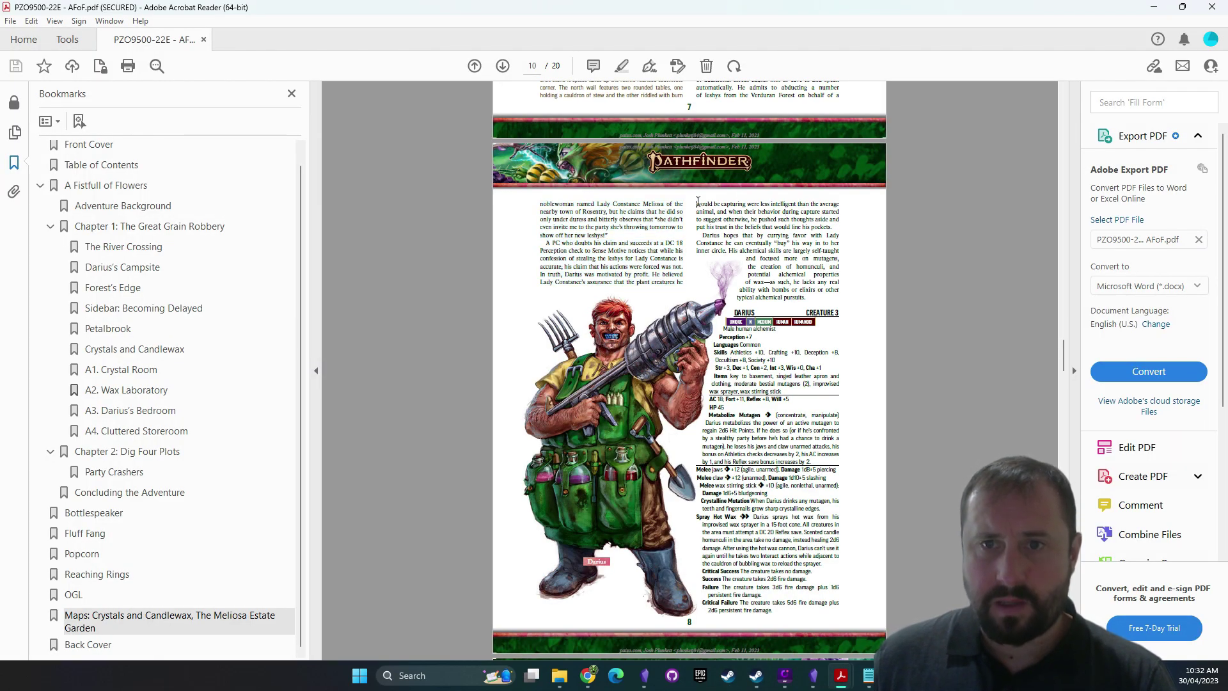
pyautogui.moveTo(697, 203); pyautogui.dragTo(806, 298)
pyautogui.hotkey('ctrl', 'c')
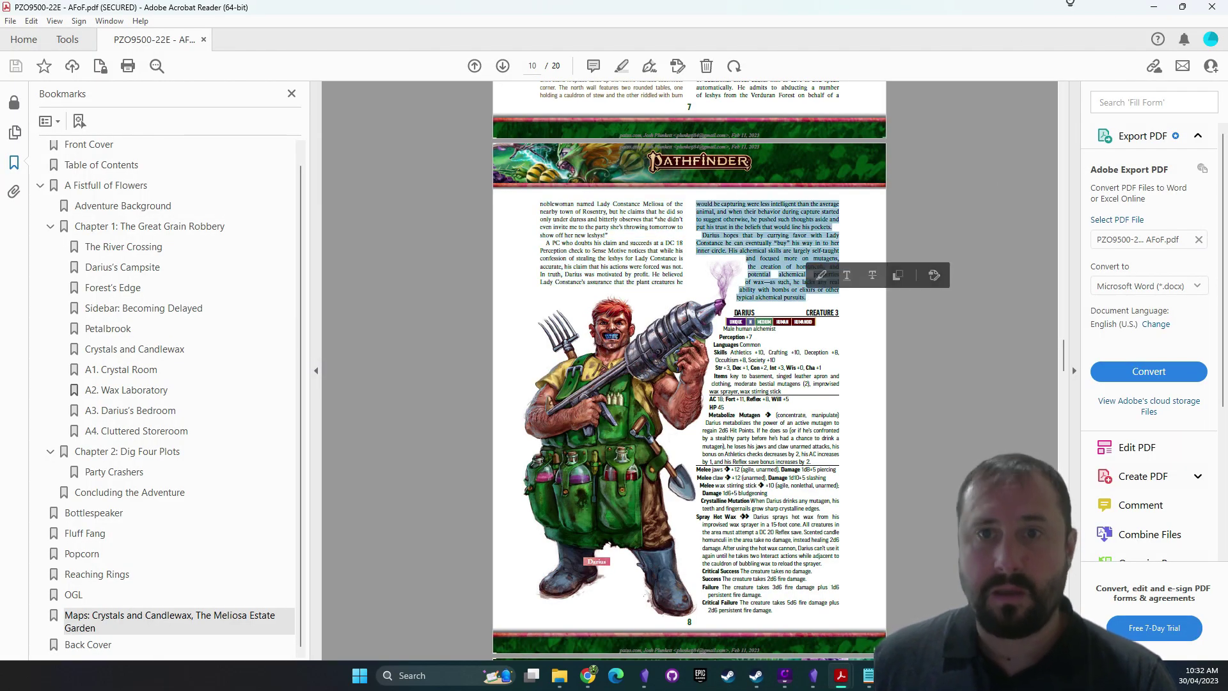
pyautogui.click(1153, 6)
pyautogui.click(814, 676)
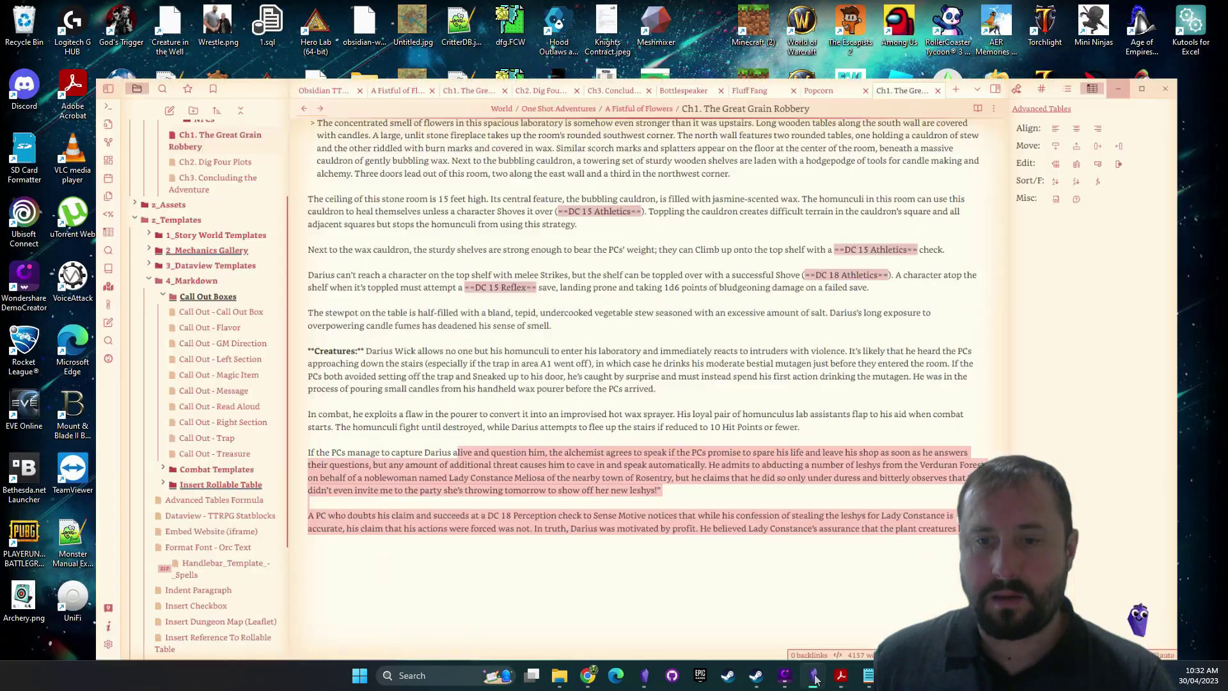
pyautogui.hotkey('ctrl', 'v')
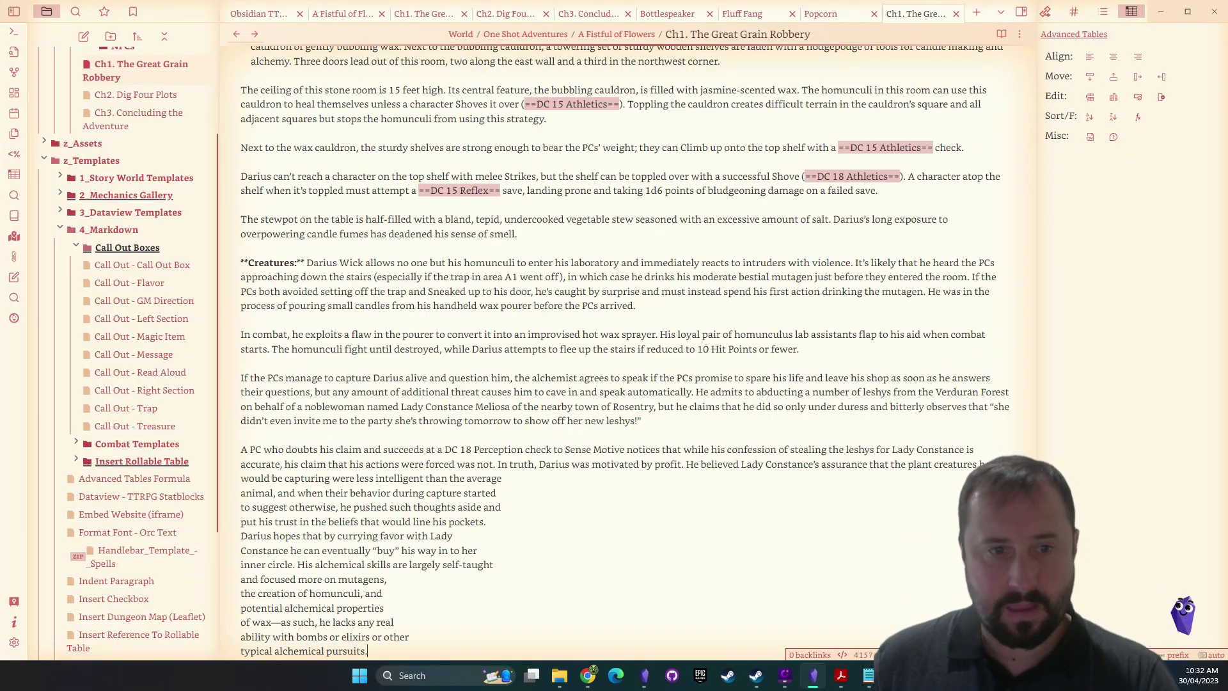
# Start a new paragraph at "Darius hopes that by currying favor" and join the broken lines from "A PC who doubts" to "alchemical pursuits."
pyautogui.scroll(-3, 285, 321)
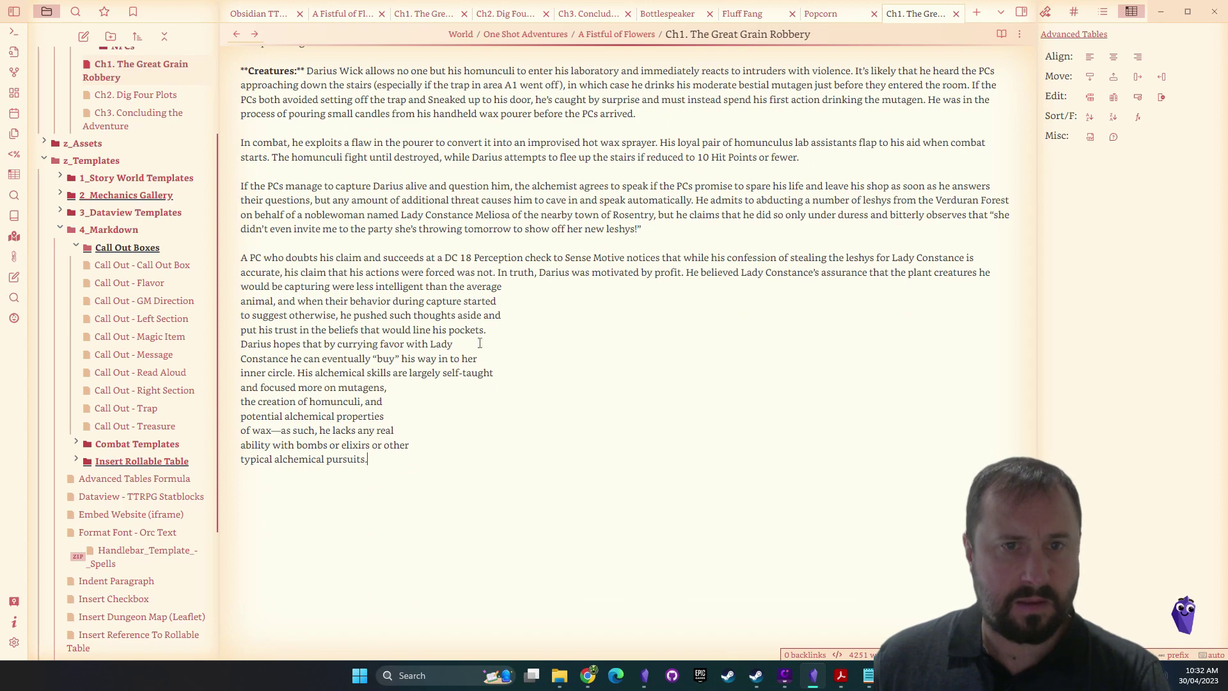
pyautogui.click(496, 329)
pyautogui.press('Return')
pyautogui.moveTo(378, 474); pyautogui.dragTo(315, 259)
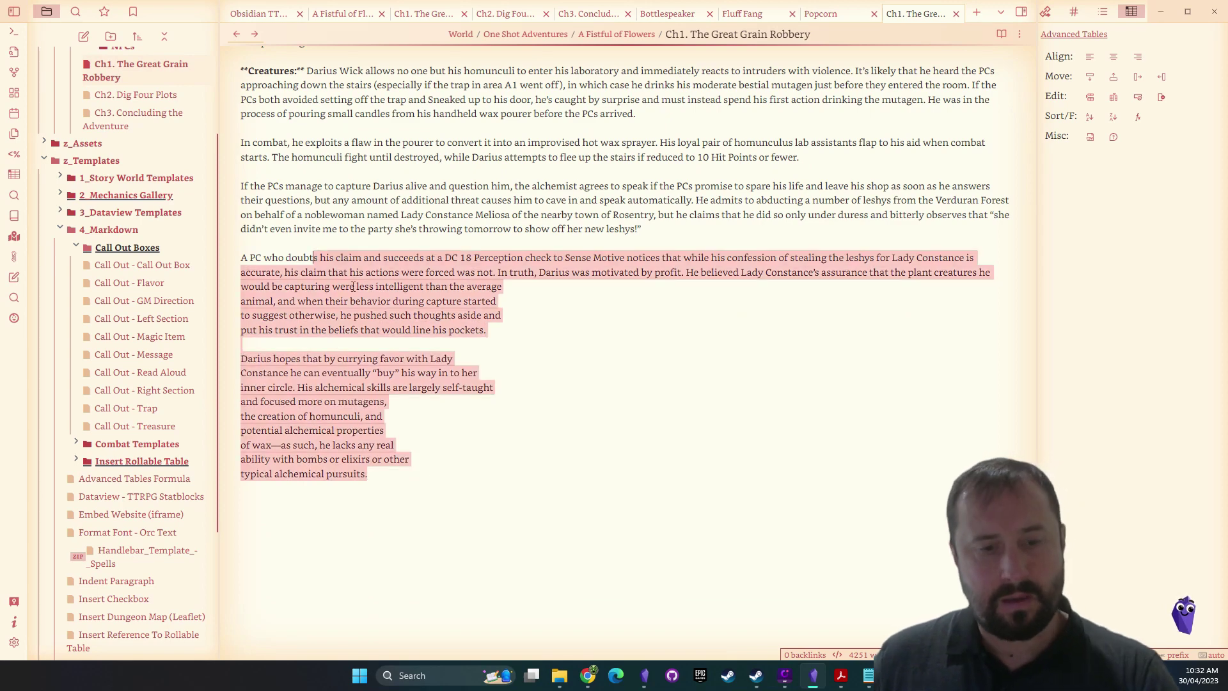
pyautogui.hotkey('ctrl', 'shift', 'm')
pyautogui.click(353, 286)
# Copy the stat block title "DARIUS CREATURE 3" from the adventure PDF and paste it below the last A2 paragraph of the note
pyautogui.moveTo(841, 675)
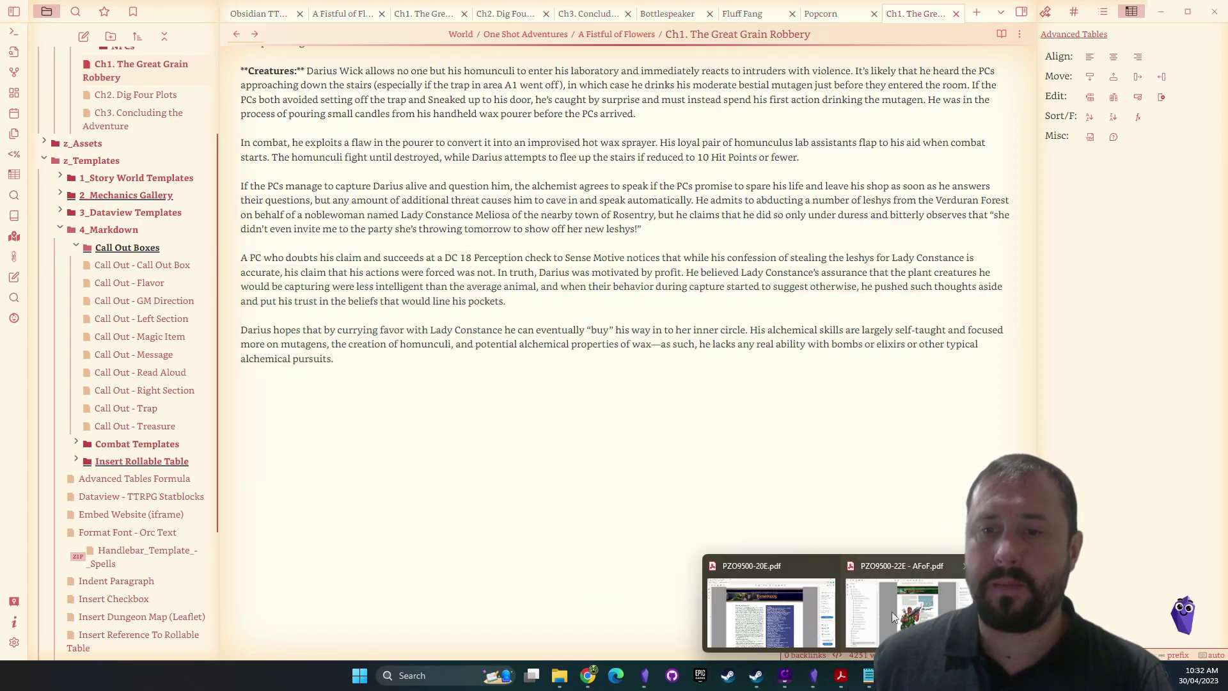
pyautogui.click(891, 611)
pyautogui.scroll(-2, 840, 254)
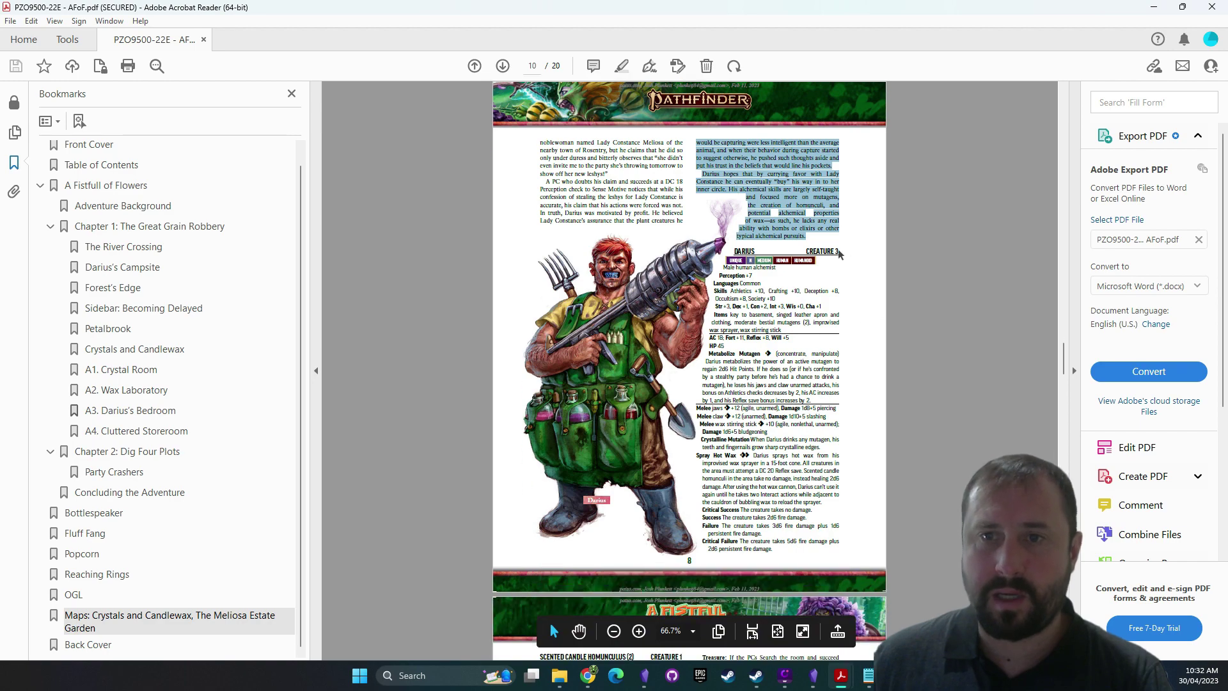
pyautogui.moveTo(839, 254); pyautogui.dragTo(734, 252)
pyautogui.hotkey('ctrl', 'c')
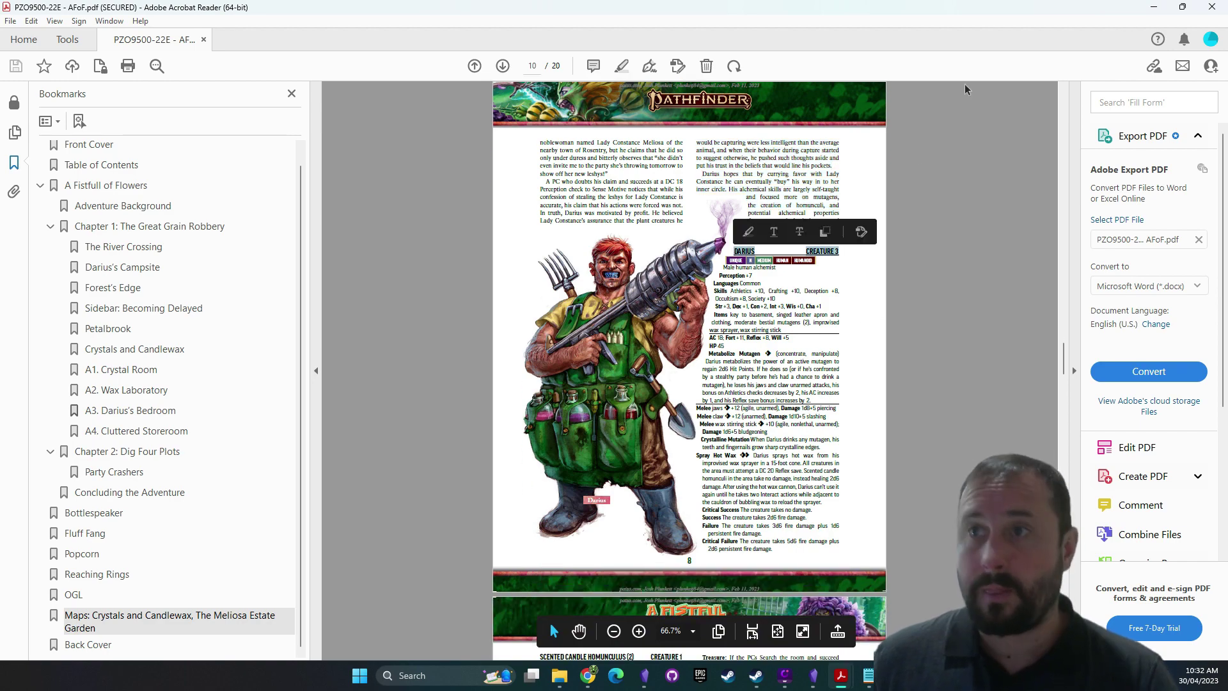
pyautogui.hotkey('alt', 'Tab')
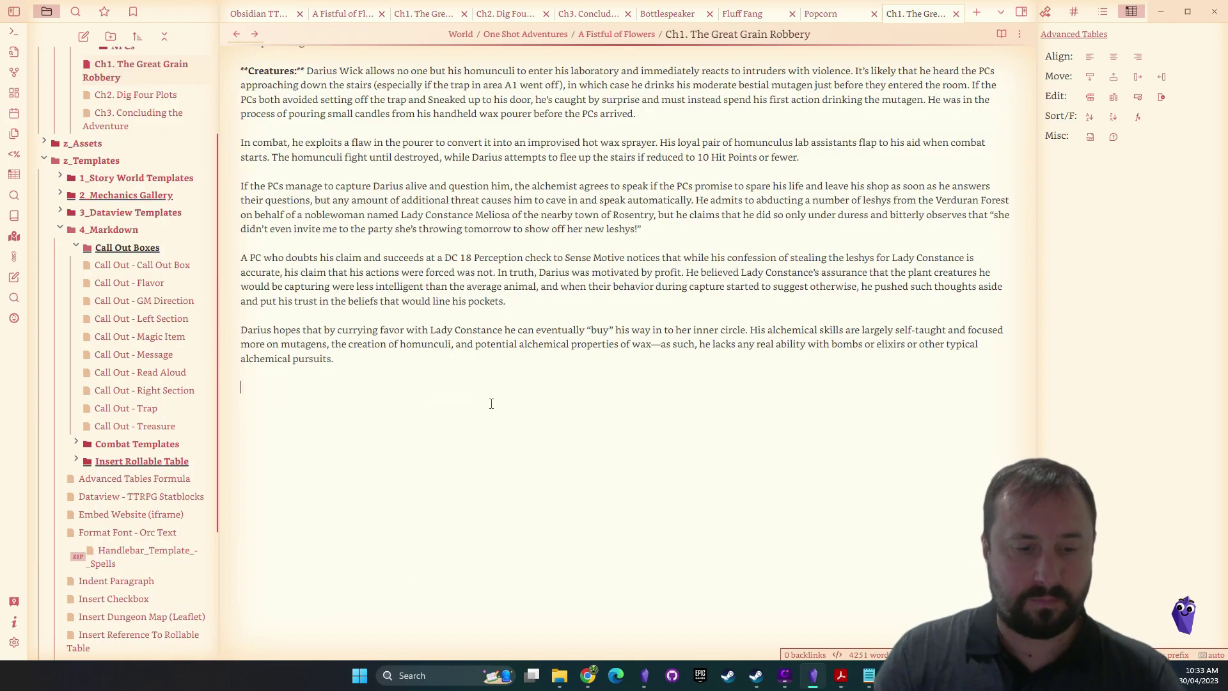
pyautogui.hotkey('ctrl', 'v')
# Highlight the line "DARIUS CREATURE 3" with == marks
pyautogui.press('Home')
pyautogui.write('=')
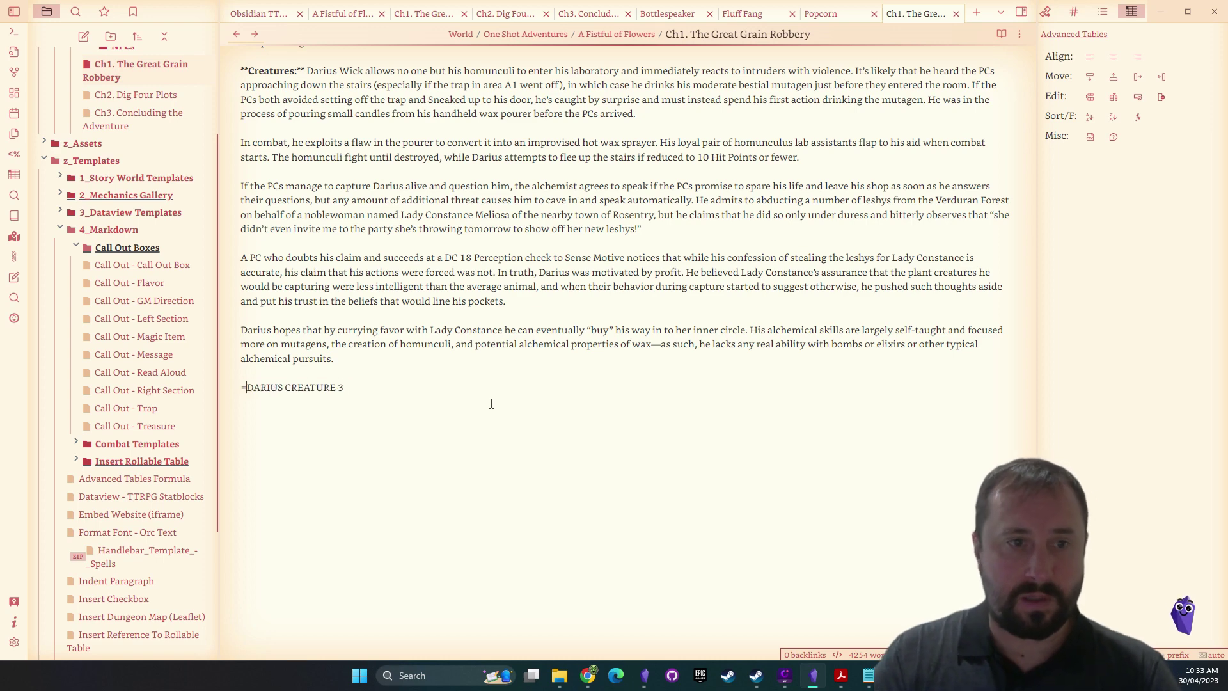
pyautogui.write('=')
pyautogui.press('End')
pyautogui.write('==')
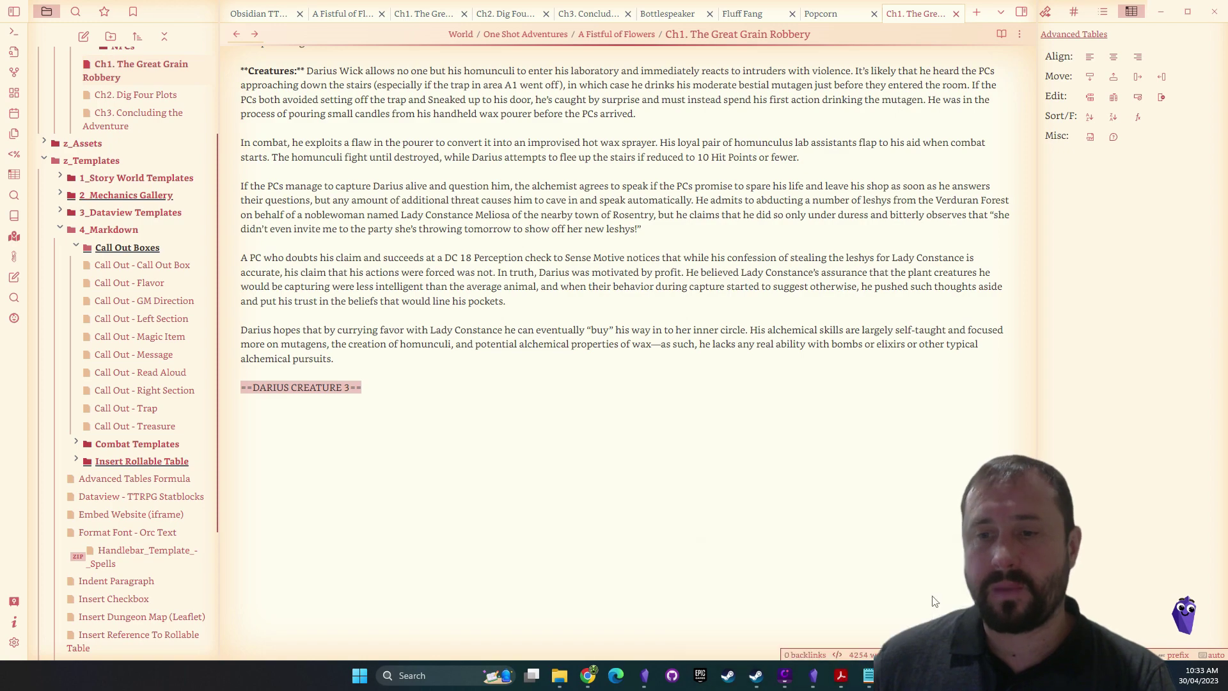
# Copy the PDF text from "A3. DARIUS'S BEDROOM" to "The PCs can hear the chattering" and paste it below the highlighted Darius line in the note
pyautogui.hotkey('alt', 'Tab')
pyautogui.scroll(-10, 663, 279)
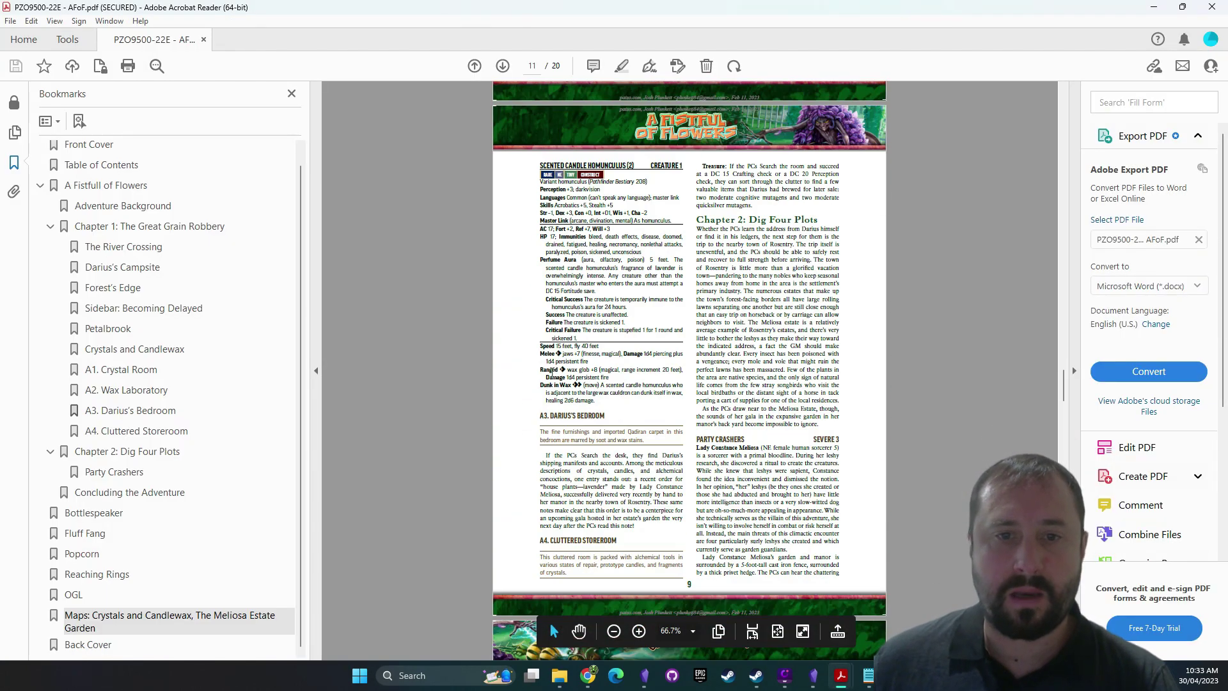
pyautogui.moveTo(541, 415); pyautogui.dragTo(861, 589)
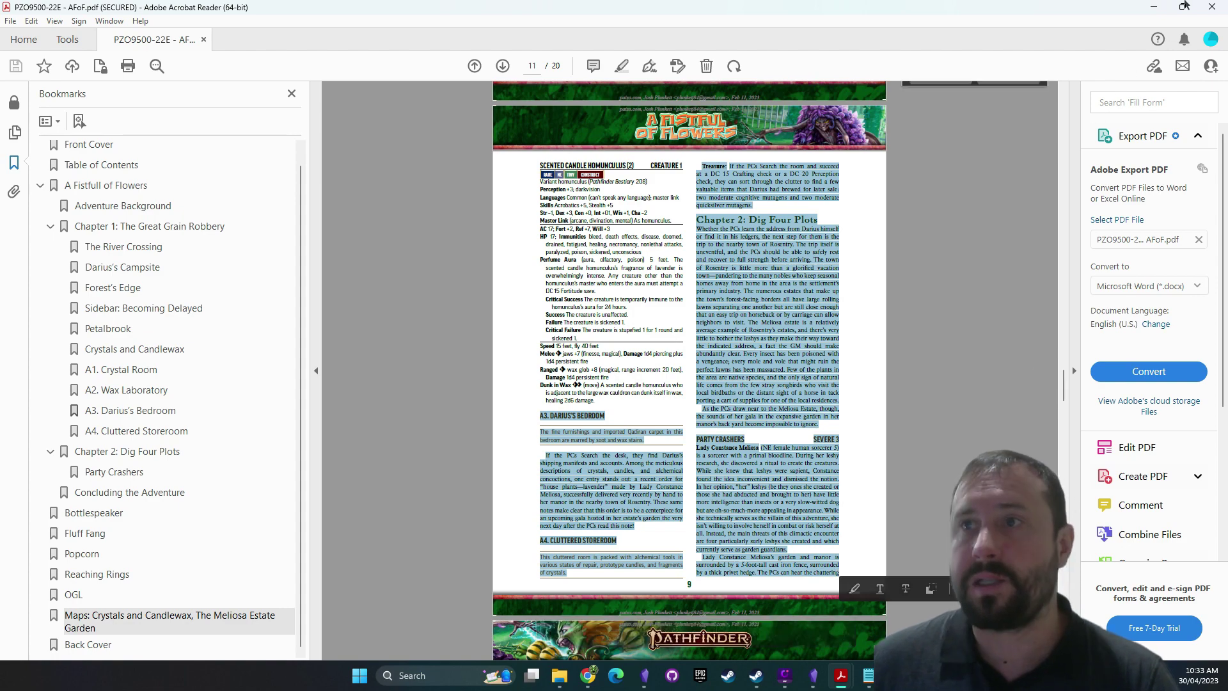
pyautogui.hotkey('alt', 'Tab')
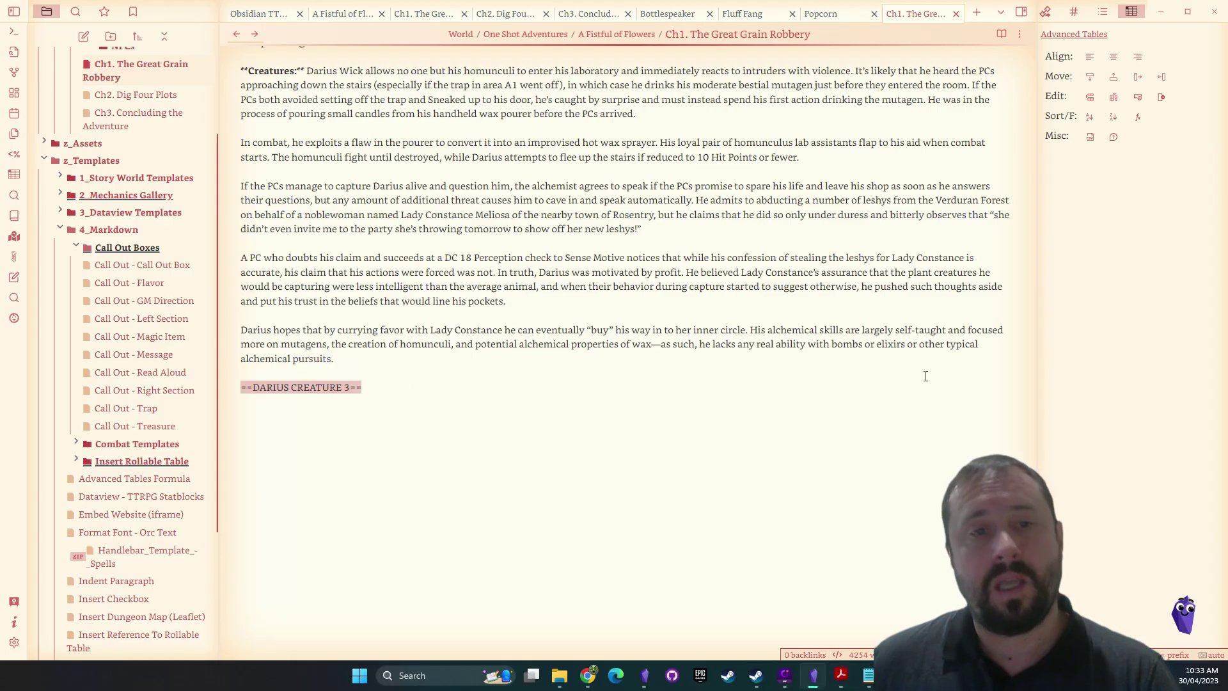
pyautogui.hotkey('ctrl', 'v')
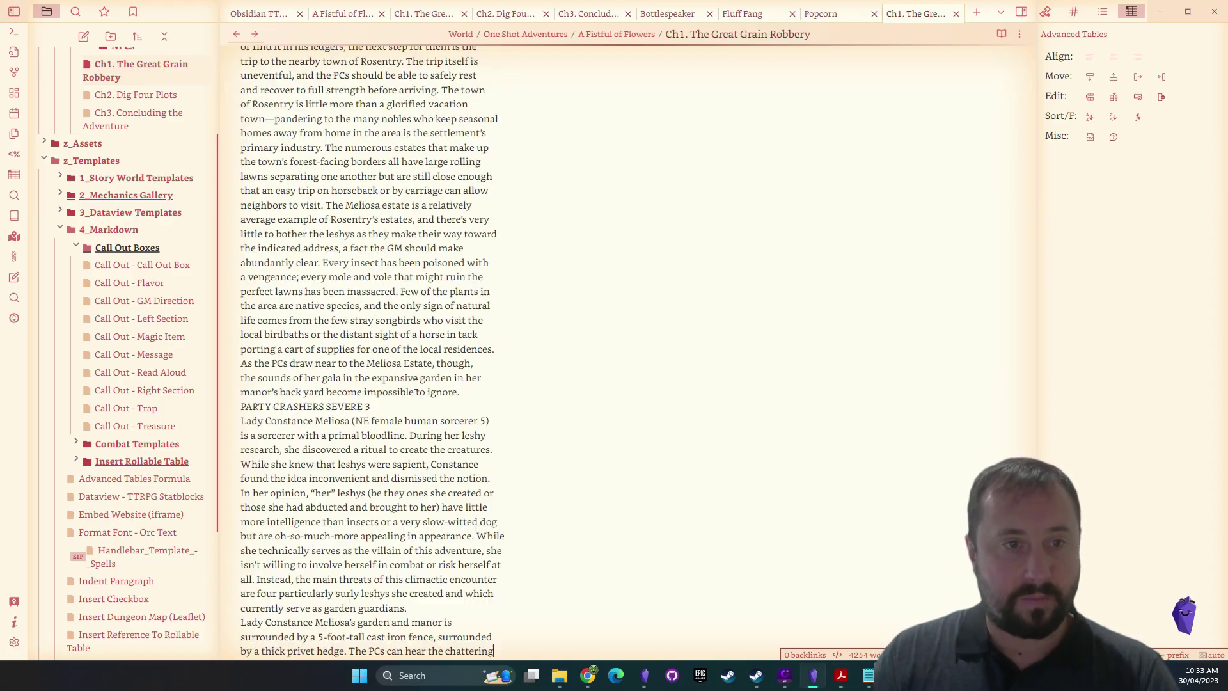
# Set off the line "PARTY CRASHERS SEVERE 3" with a blank line above and below it
pyautogui.click(472, 391)
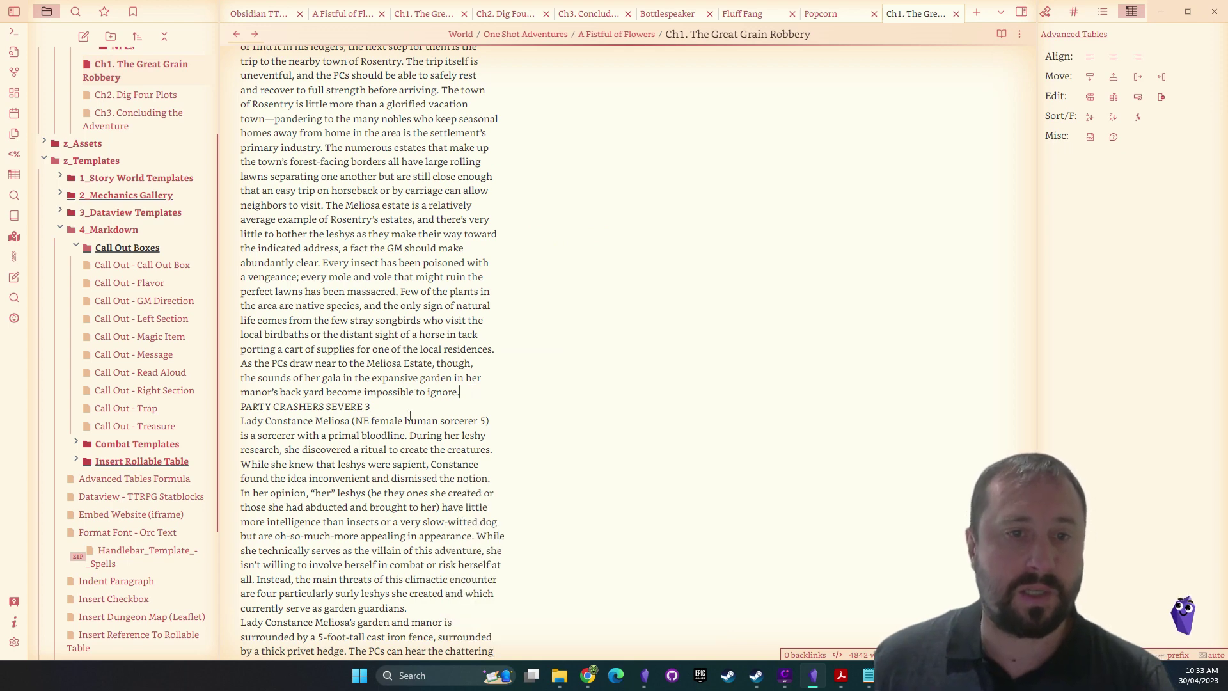
pyautogui.press('Return')
pyautogui.click(398, 417)
pyautogui.press('Return')
# Make "A3. DARIUS'S BEDROOM" a level 3 heading with ### and add a blank line beneath it
pyautogui.scroll(6, 512, 333)
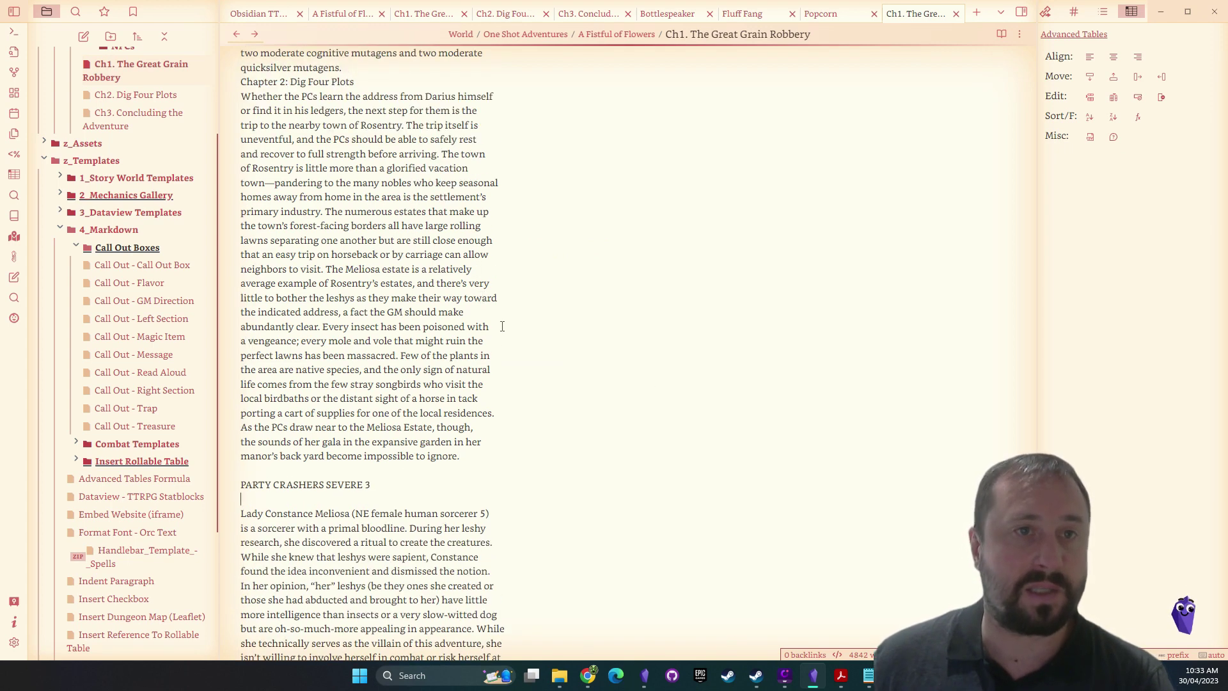
pyautogui.click(361, 71)
pyautogui.press('Return')
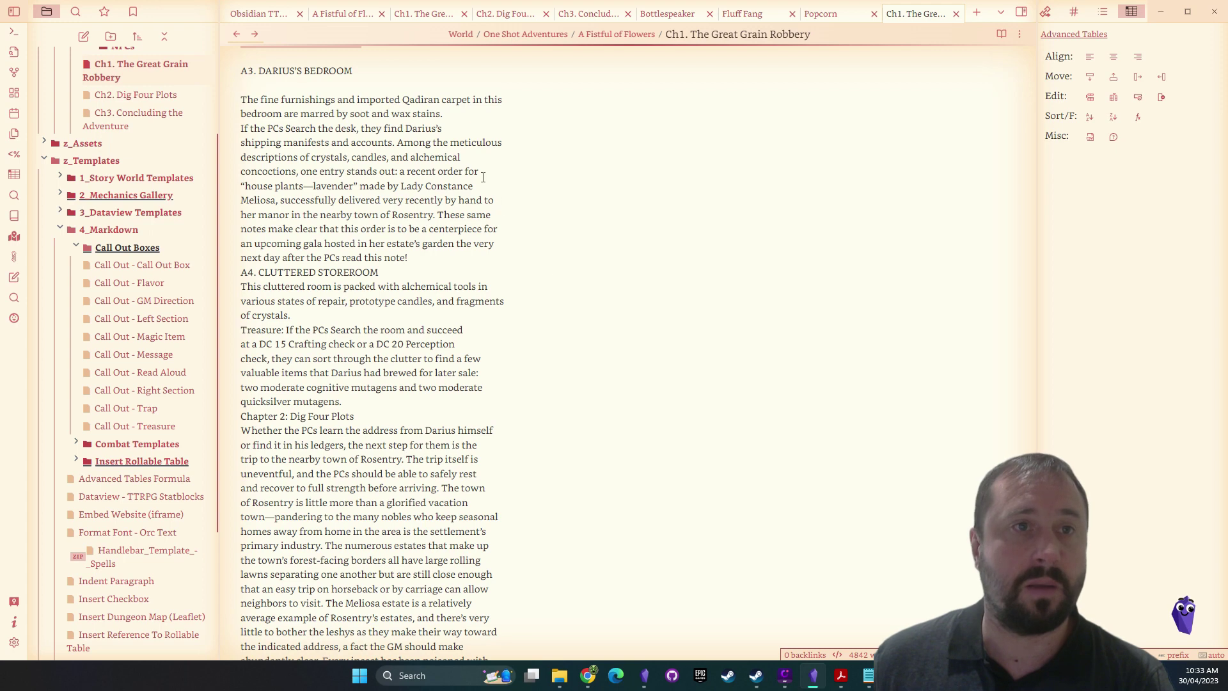
pyautogui.scroll(4, 483, 178)
pyautogui.press('Up')
pyautogui.write('###')
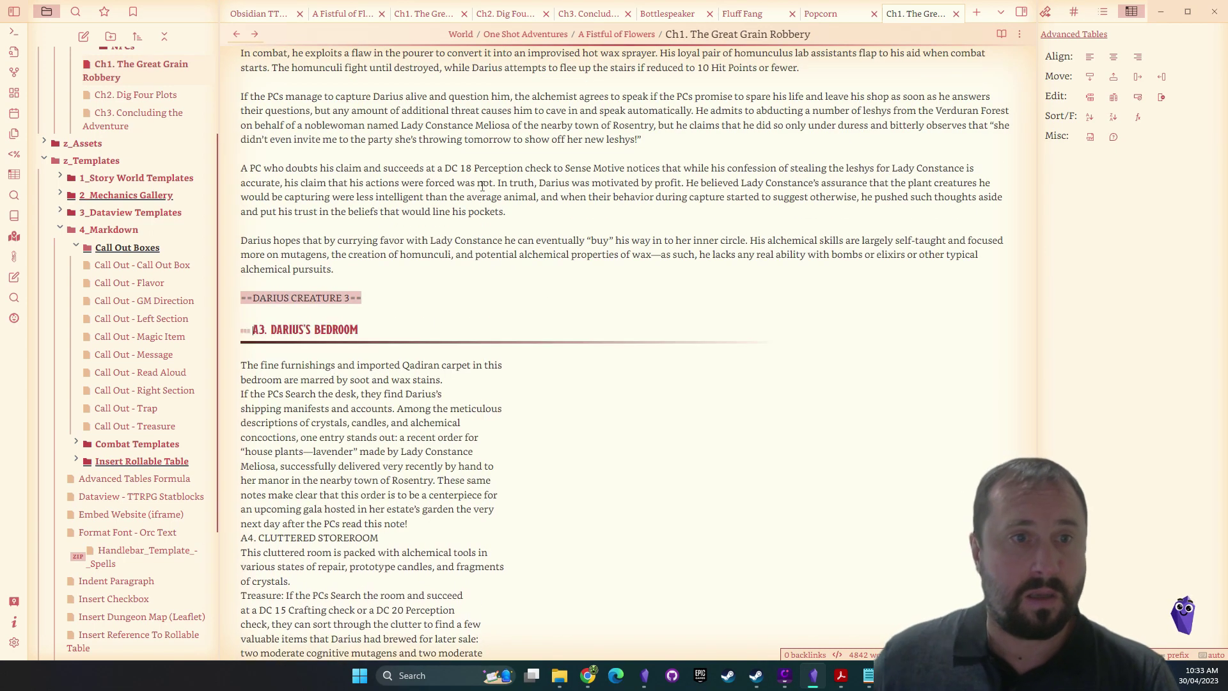
# Insert blank lines before "If the PCs Search the desk" and around the line "A4. CLUTTERED STOREROOM"
pyautogui.click(448, 379)
pyautogui.press('Return')
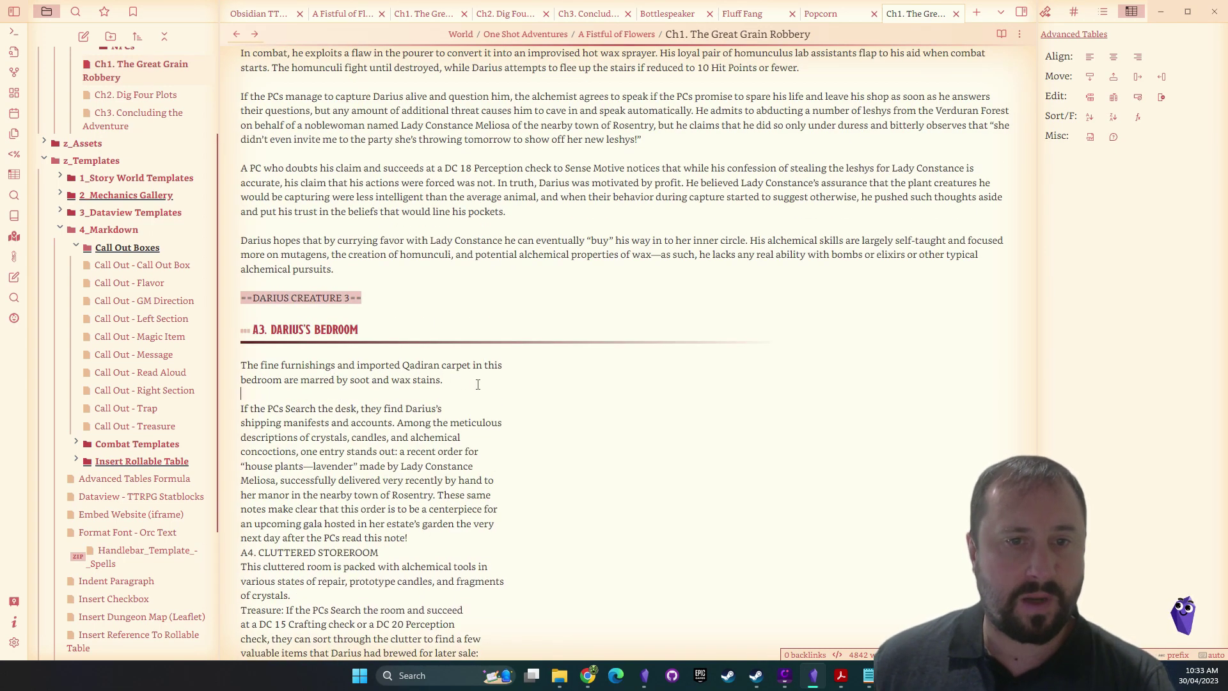
pyautogui.click(422, 539)
pyautogui.press('Return')
pyautogui.press('Return')
pyautogui.scroll(-4, 288, 375)
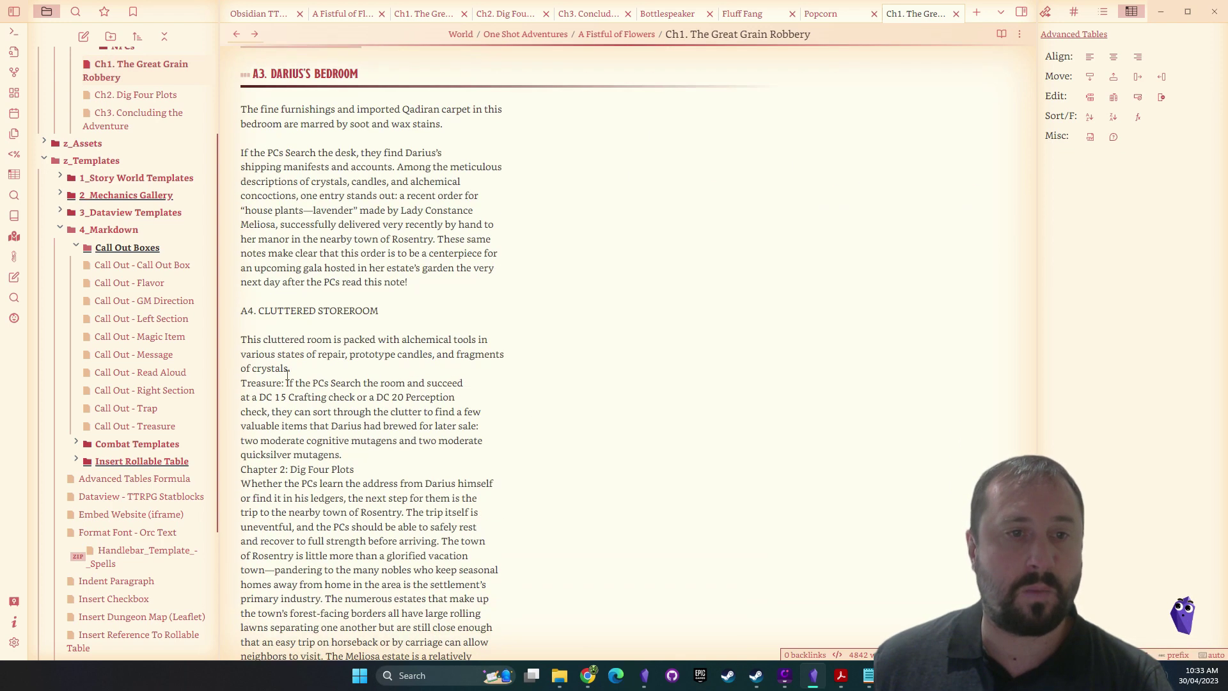
# Insert blank lines before the "Treasure:" paragraph and both above and below the line "Chapter 2: Dig Four Plots"
pyautogui.press('Return')
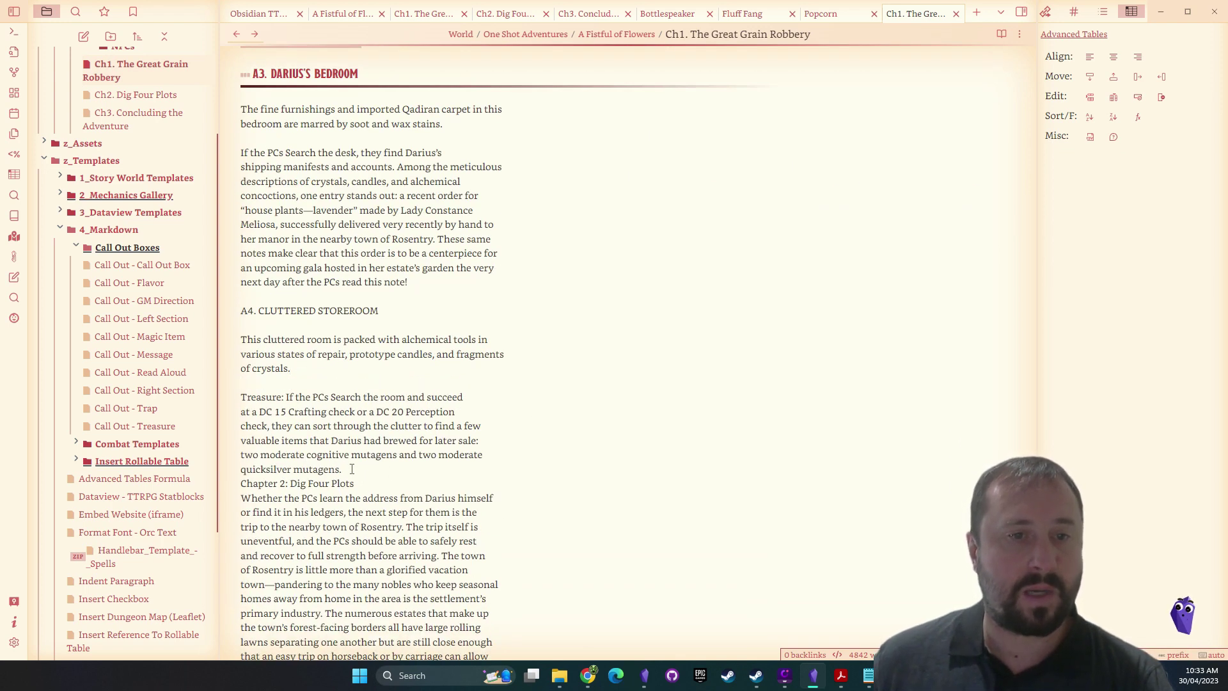
pyautogui.click(351, 468)
pyautogui.press('Return')
pyautogui.press('Down')
pyautogui.press('End')
pyautogui.press('Return')
# Insert blank lines before "As the PCs draw near", "In her opinion" and "Lady Constance Meliosa's garden" to separate these paragraphs
pyautogui.scroll(-4, 537, 353)
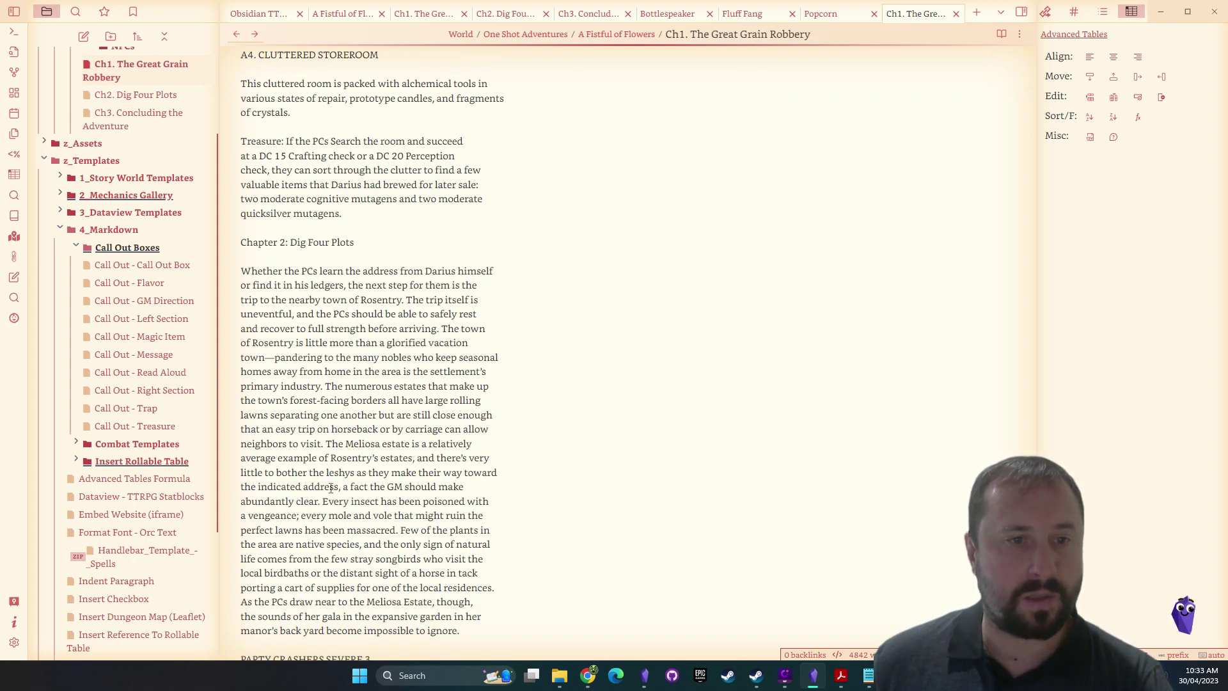
pyautogui.scroll(-2, 259, 293)
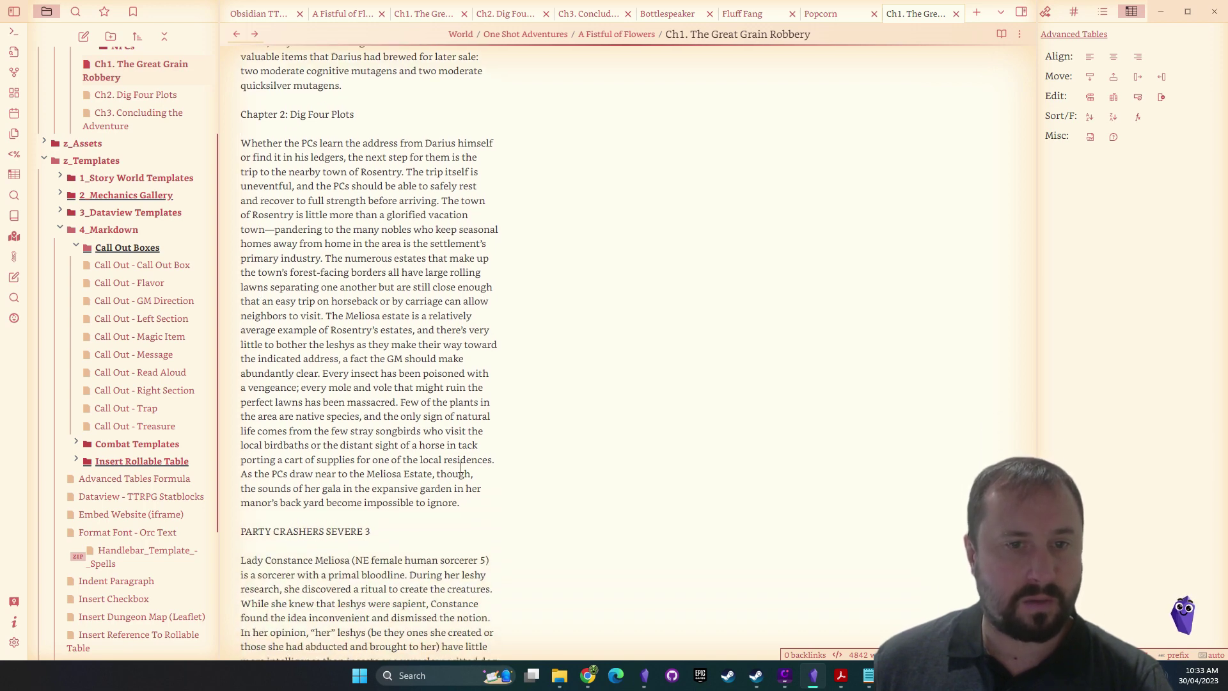
pyautogui.press('Return')
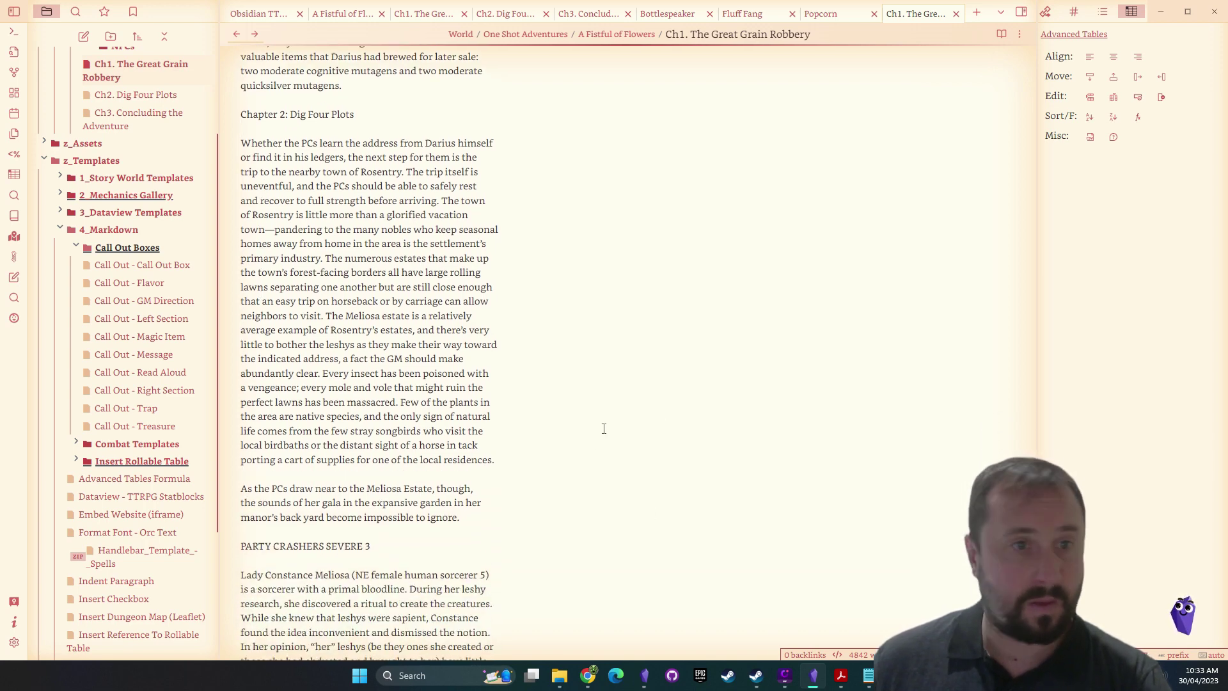
pyautogui.scroll(-4, 598, 420)
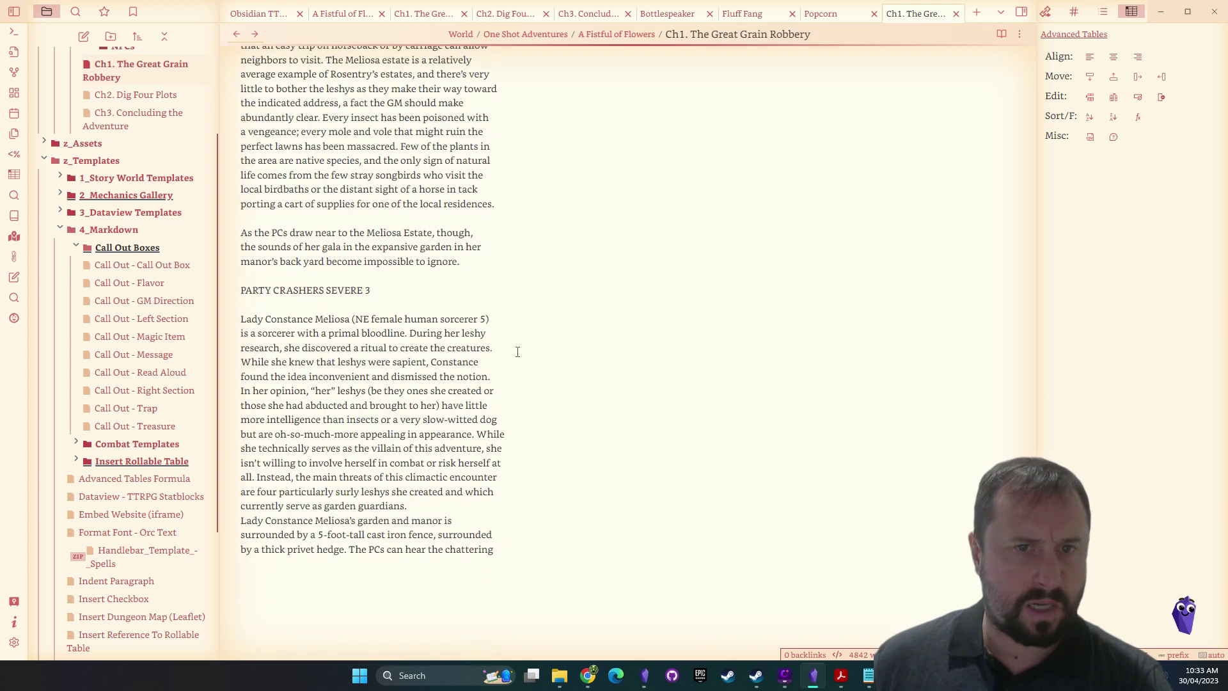
pyautogui.press('Return')
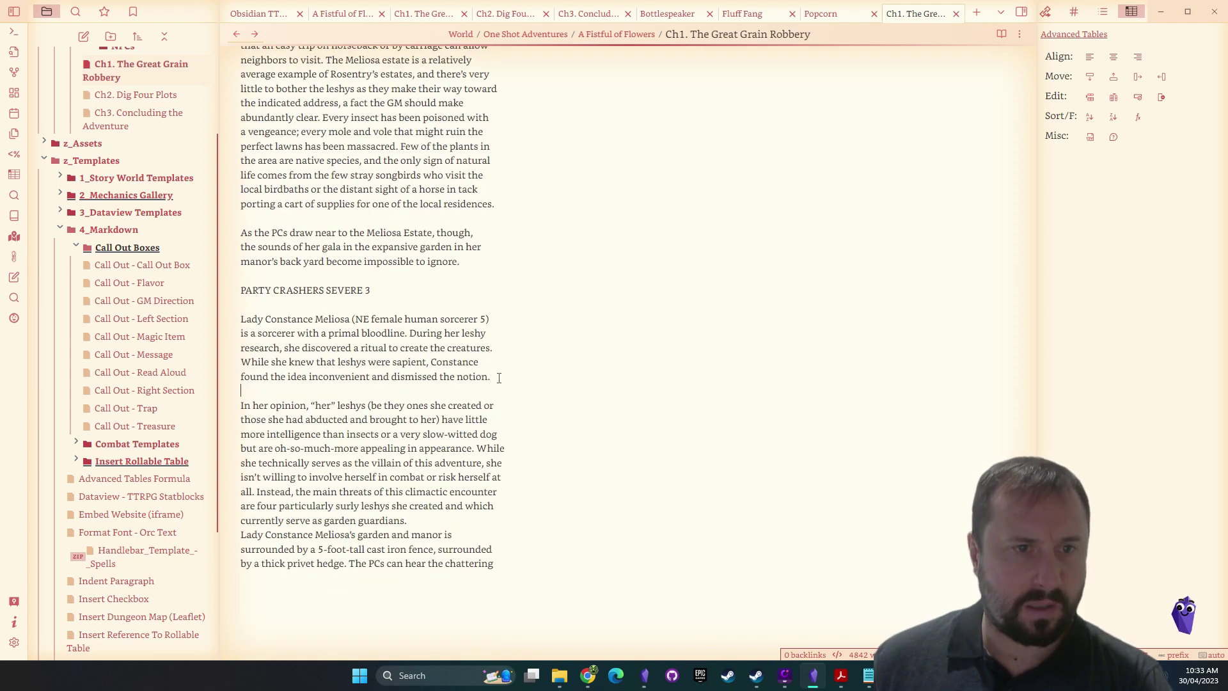
pyautogui.press('Return')
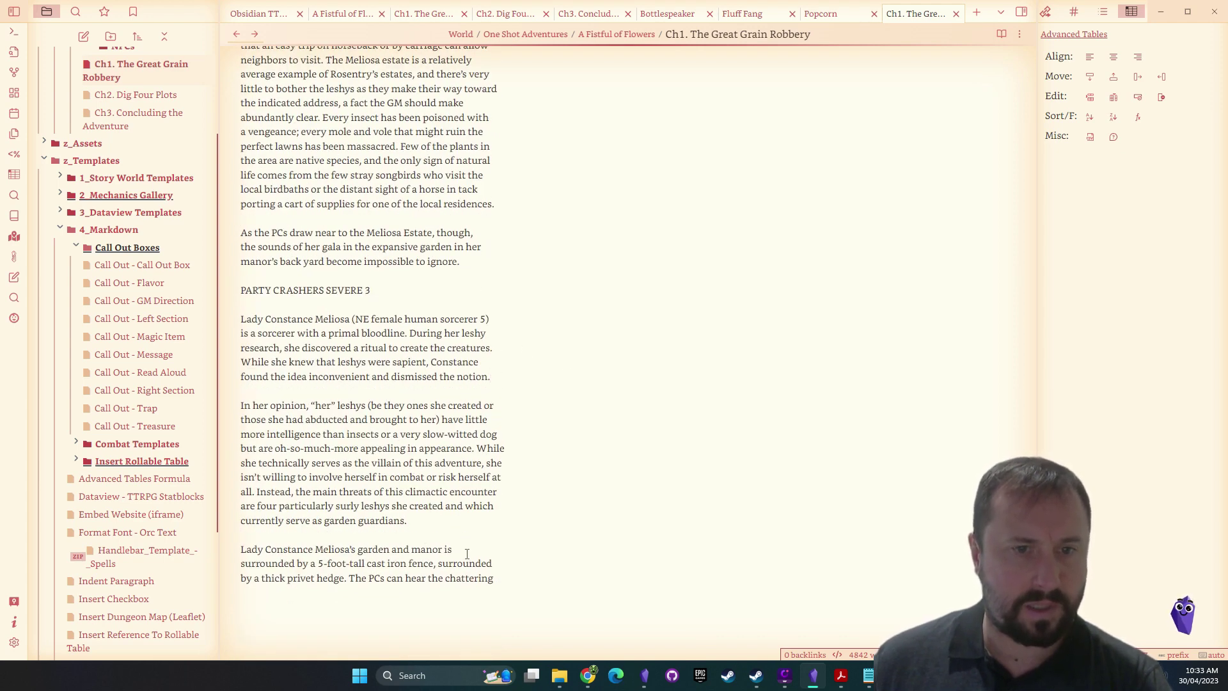
# Join the broken lines into flowing paragraphs in all pasted text below the "A3. DARIUS'S BEDROOM" heading
pyautogui.scroll(10, 474, 550)
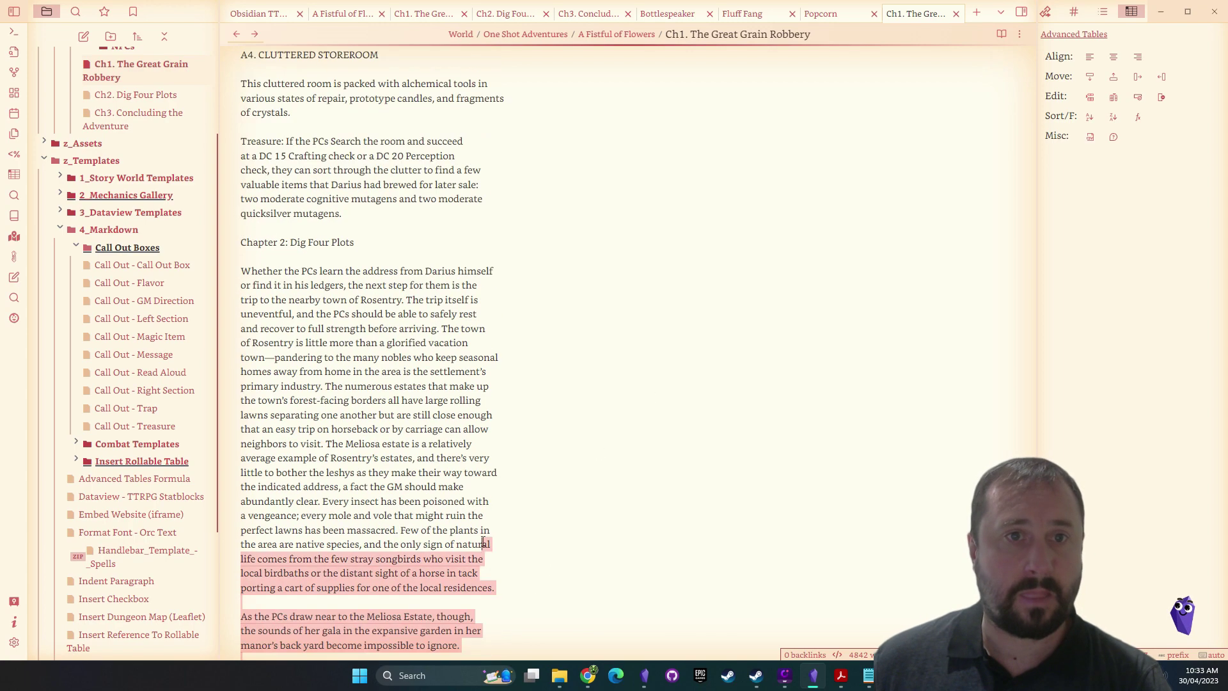
pyautogui.moveTo(475, 545); pyautogui.dragTo(242, 228)
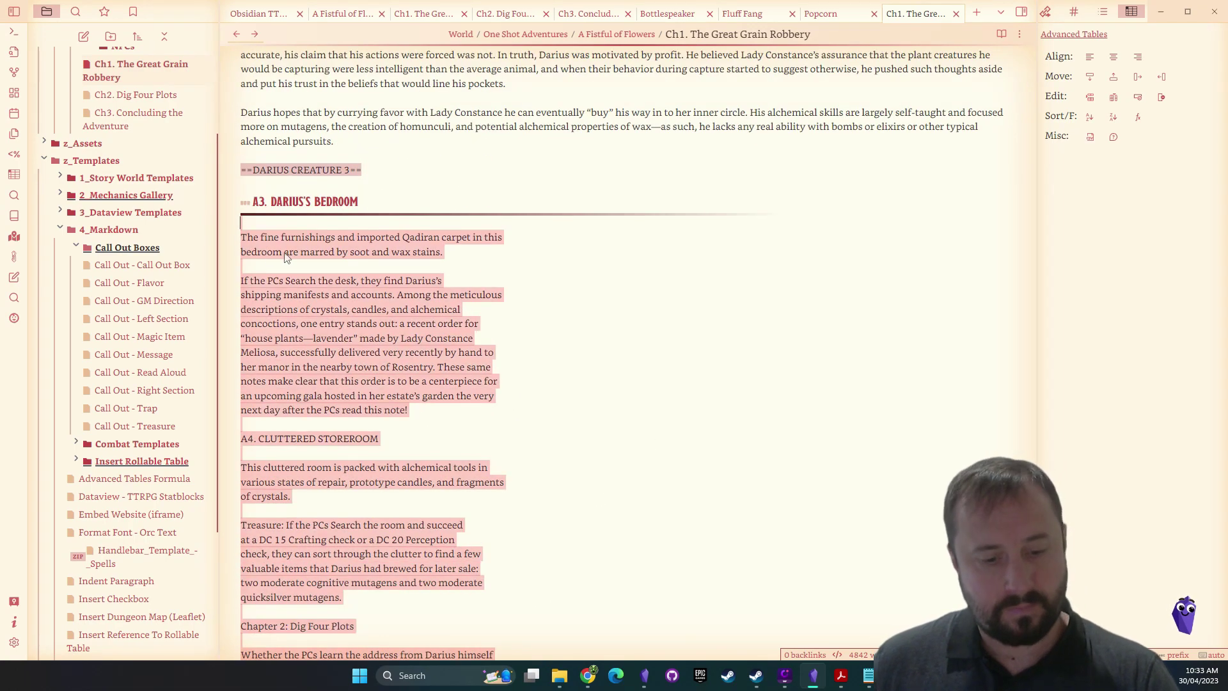
pyautogui.hotkey('ctrl', 'shift', 'j')
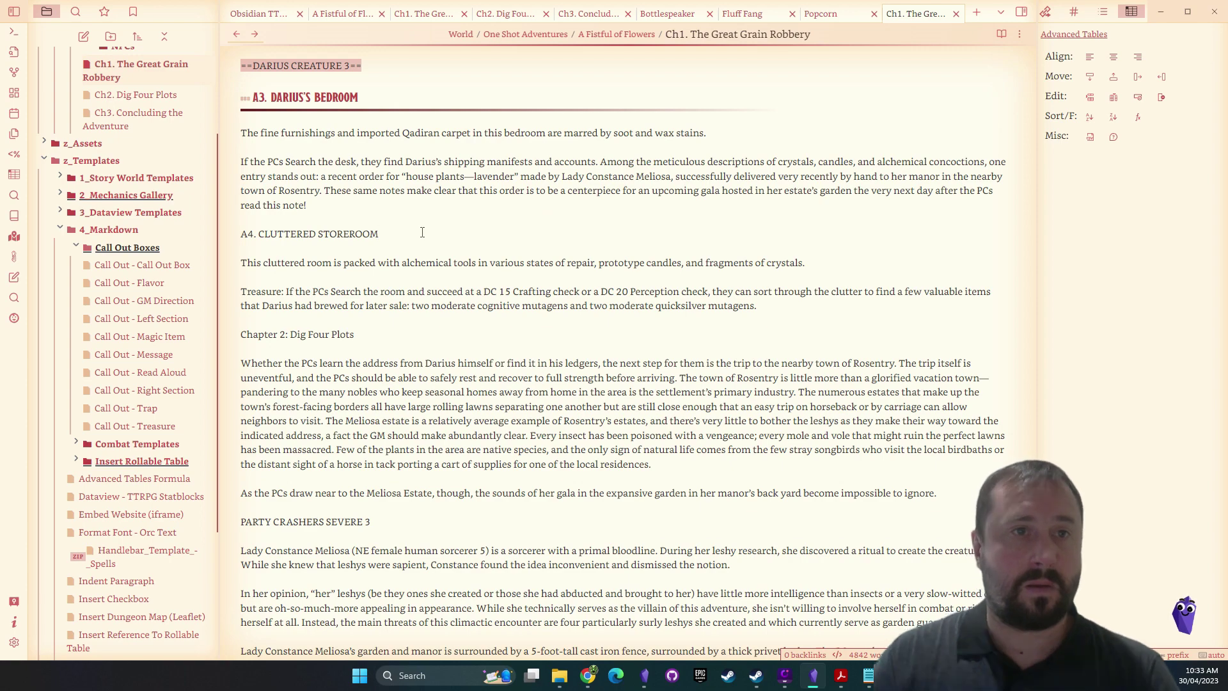
# Make "A4. CLUTTERED STOREROOM" a level-3 heading and cut all the Chapter 2 text from the end of the note
pyautogui.press('Home')
pyautogui.write('###')
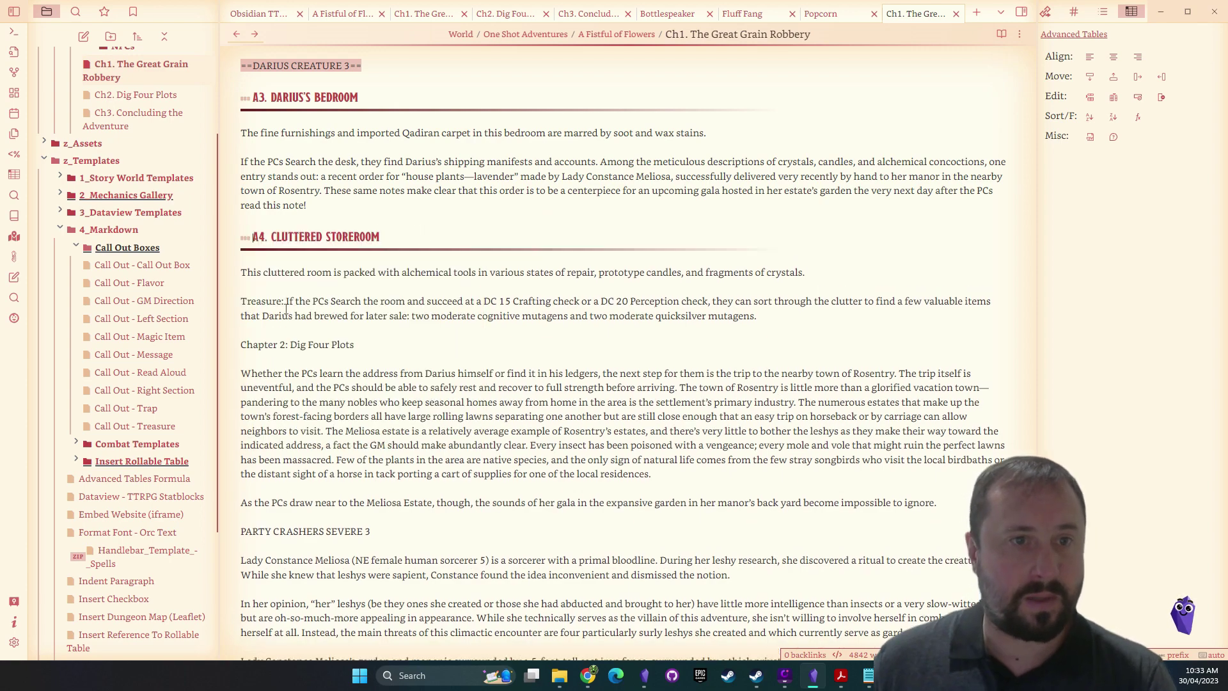
pyautogui.click(375, 346)
pyautogui.press('Home')
pyautogui.scroll(-4, 639, 384)
pyautogui.keyDown('shift'); pyautogui.click(969, 403); pyautogui.keyUp('shift')
pyautogui.hotkey('ctrl', 'c')
pyautogui.press('BackSpace')
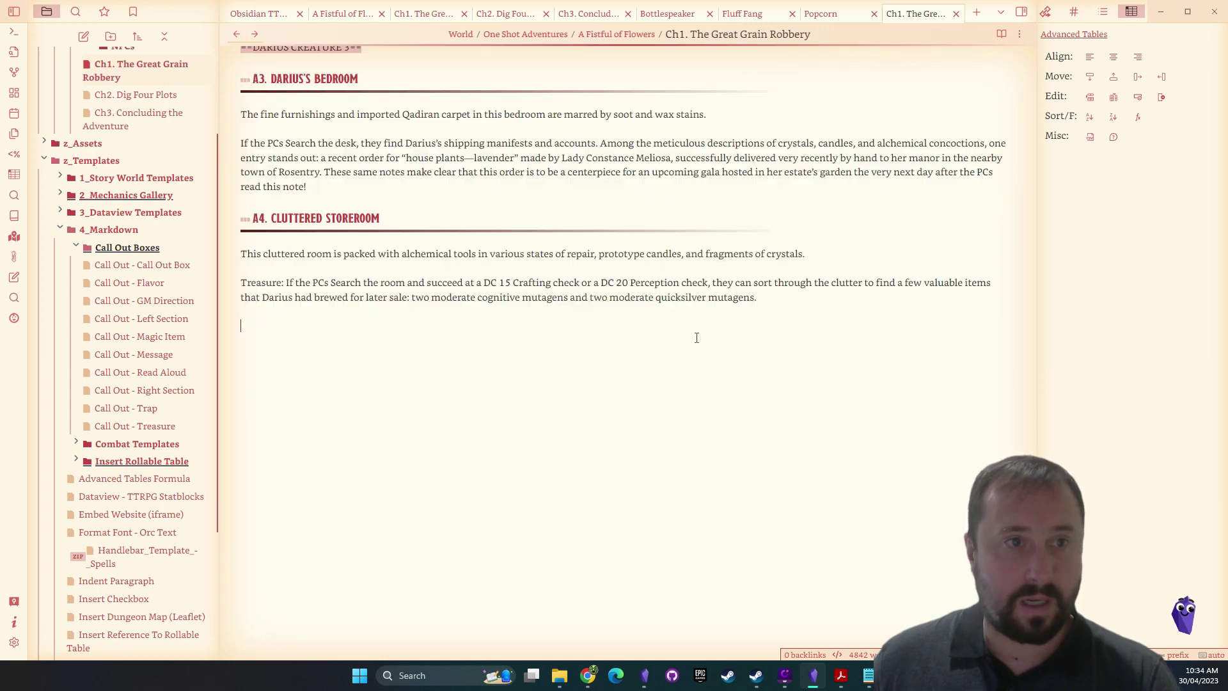
pyautogui.scroll(4, 390, 288)
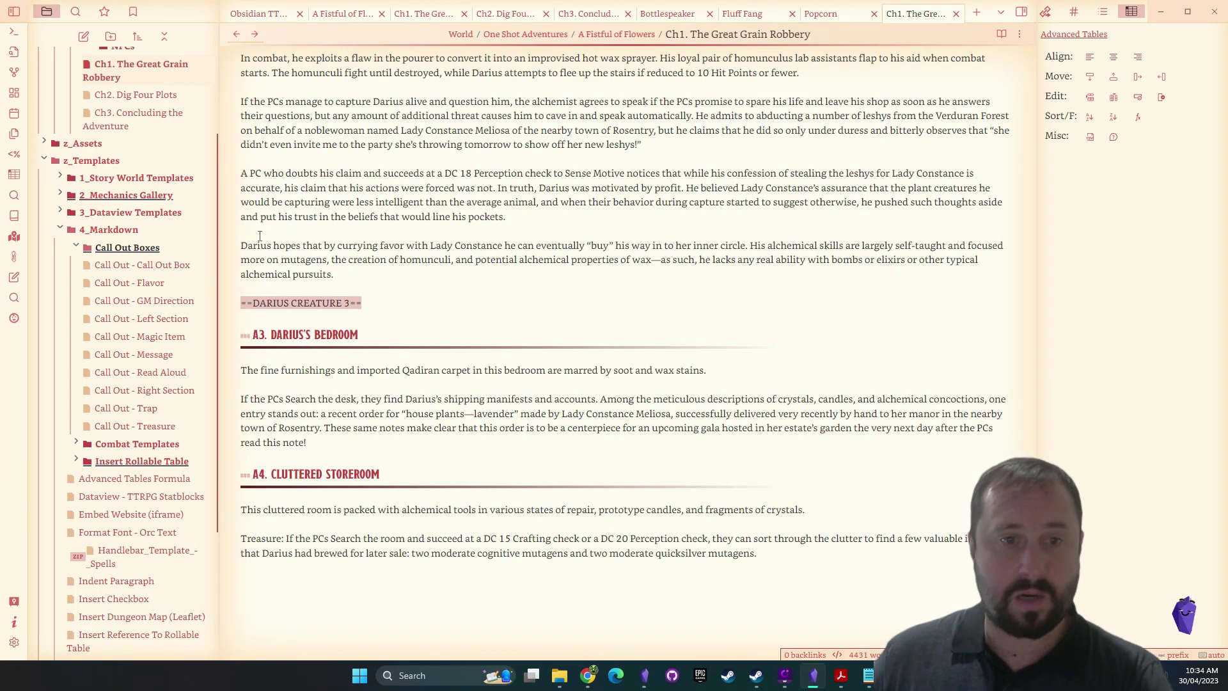
# Paste the cut text into the Ch2. Dig Four Plots note and make "Chapter 2: Dig Four Plots" a level-2 heading
pyautogui.scroll(3, 176, 216)
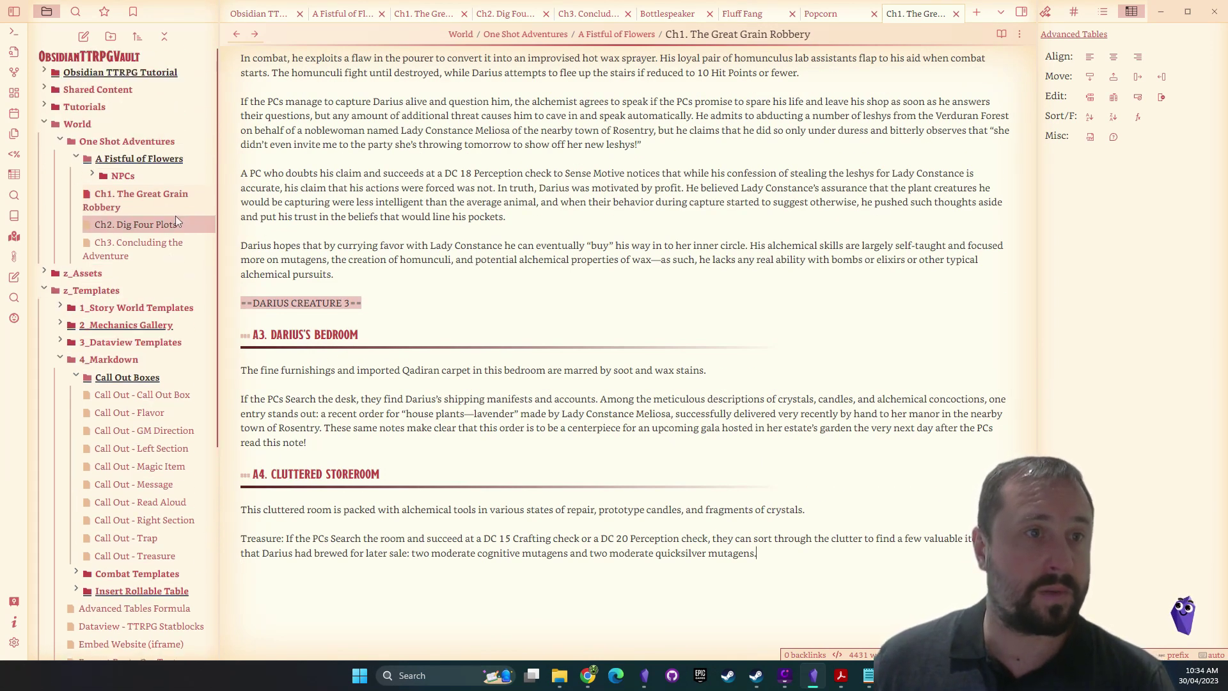
pyautogui.moveTo(134, 225); pyautogui.dragTo(405, 128)
pyautogui.hotkey('ctrl', 'v')
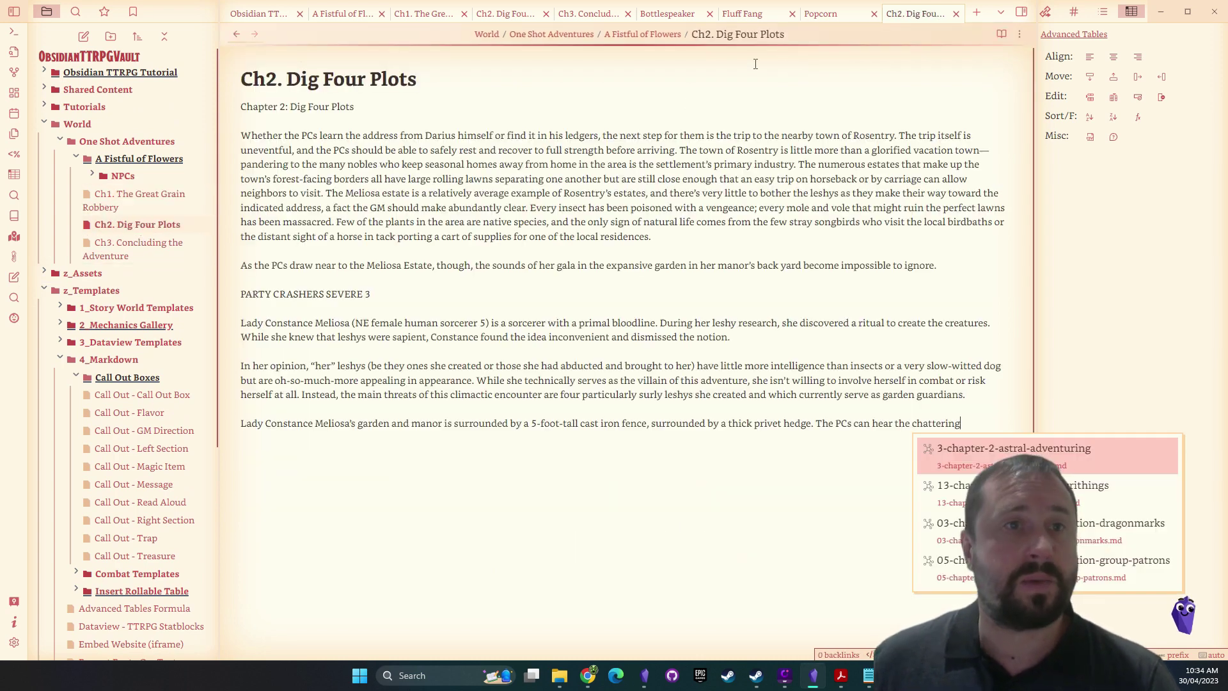
pyautogui.click(446, 150)
pyautogui.press('Home')
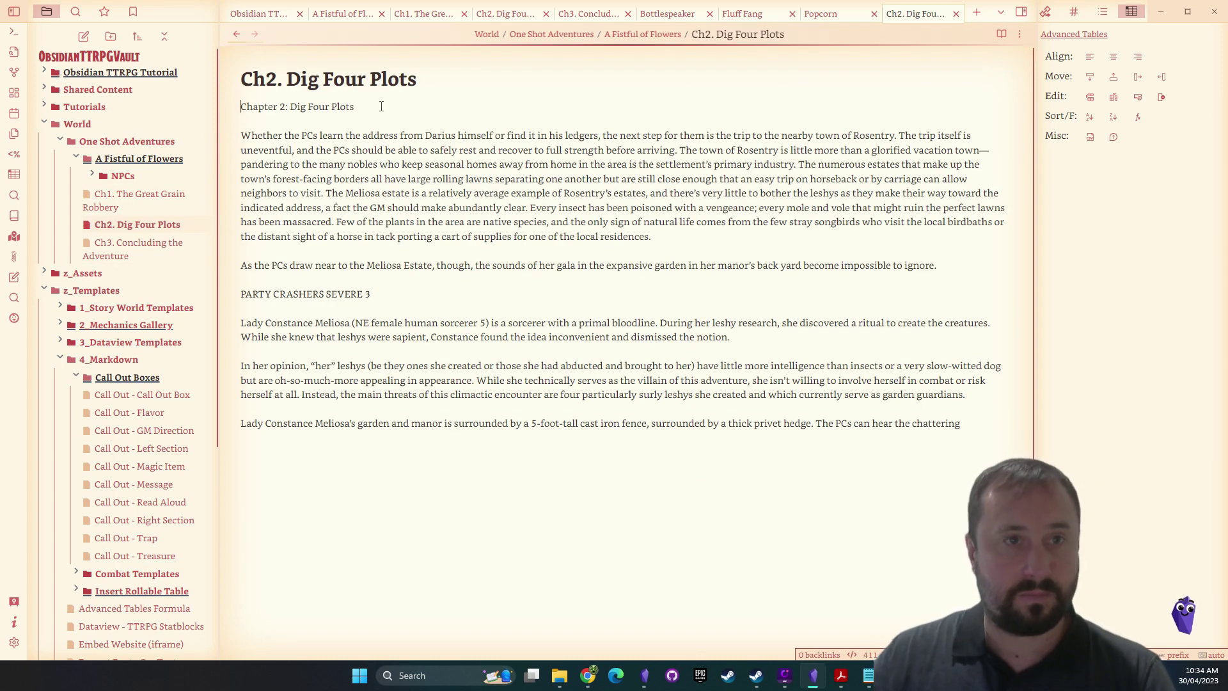
pyautogui.write('##')
pyautogui.click(446, 219)
pyautogui.press('BackSpace')
pyautogui.press('BackSpace')
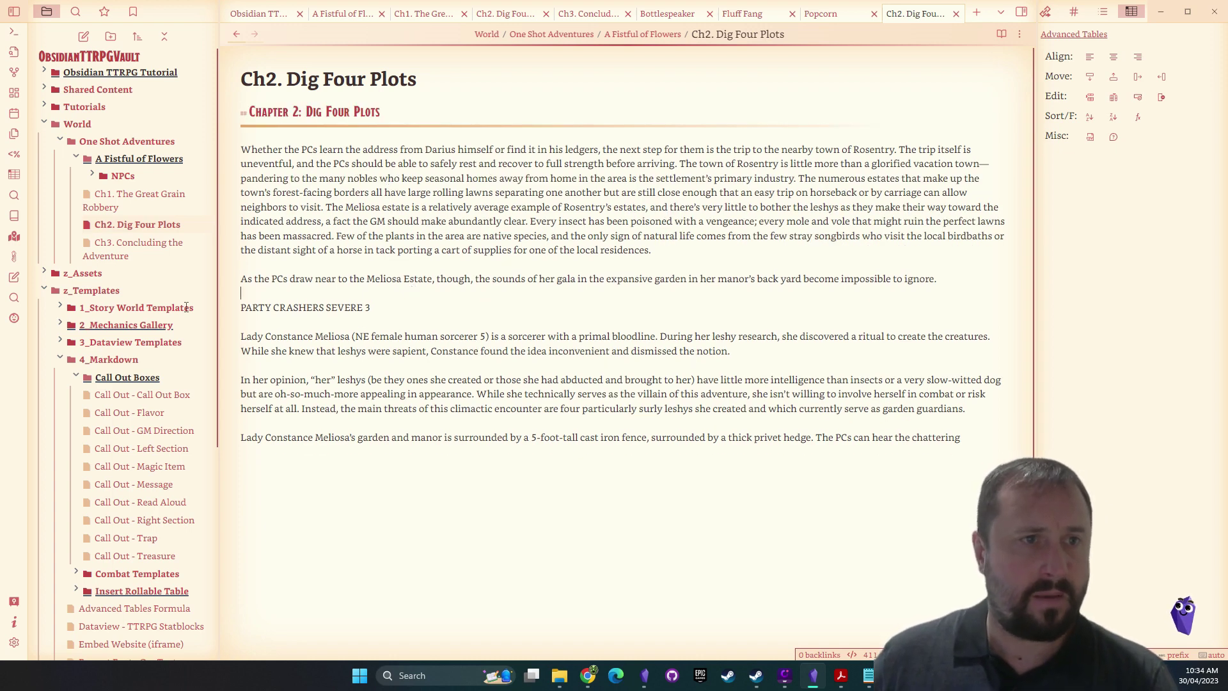
# Return to the Ch1. The Great Grain Robbery note and show its Crystals and Candlewax map in reading view
pyautogui.click(119, 236)
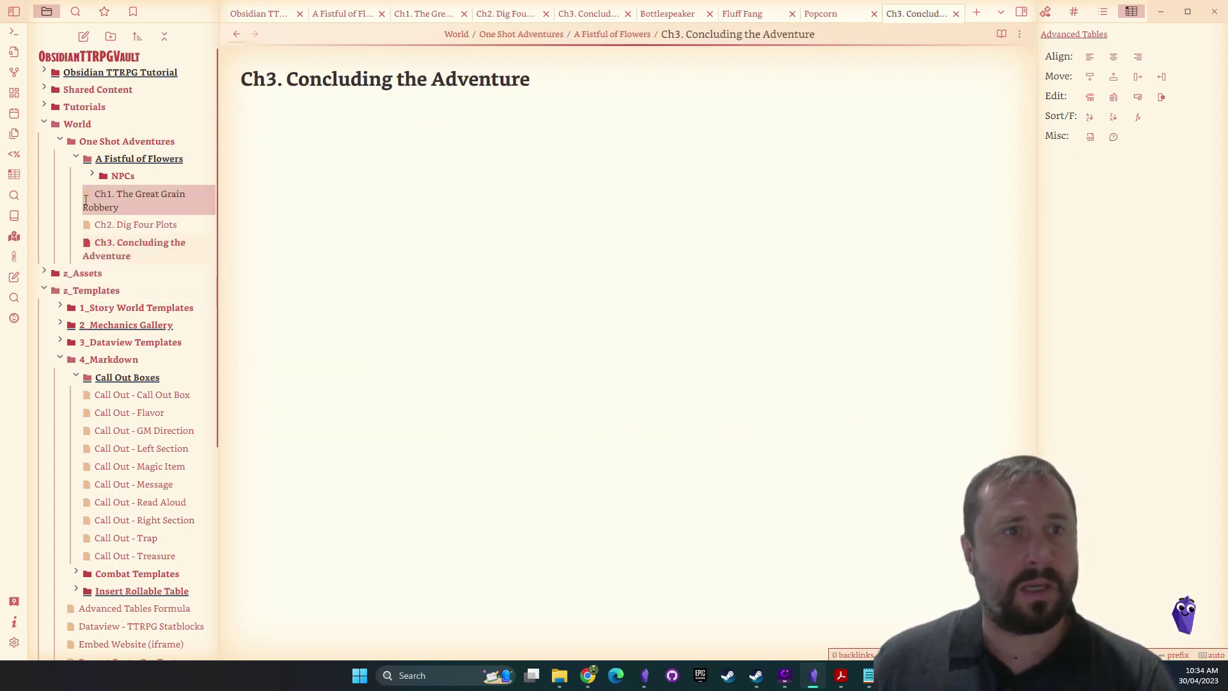
pyautogui.click(86, 200)
pyautogui.scroll(-10, 679, 337)
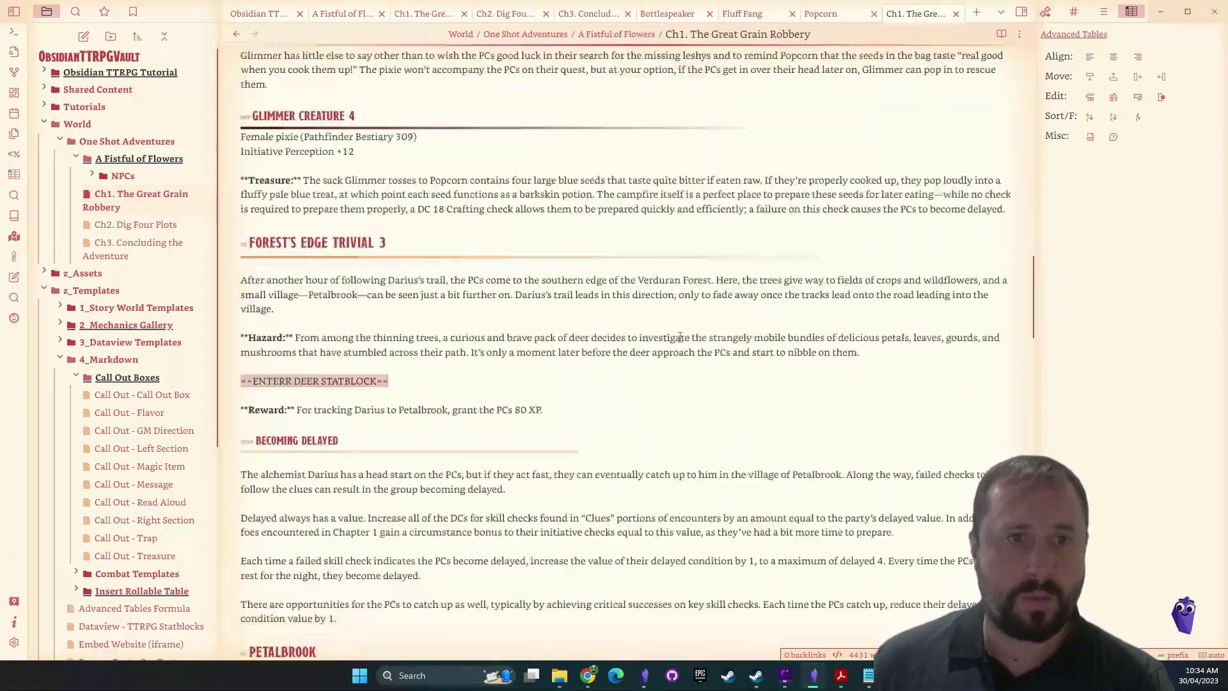
pyautogui.scroll(-8, 680, 337)
pyautogui.scroll(-16, 843, 145)
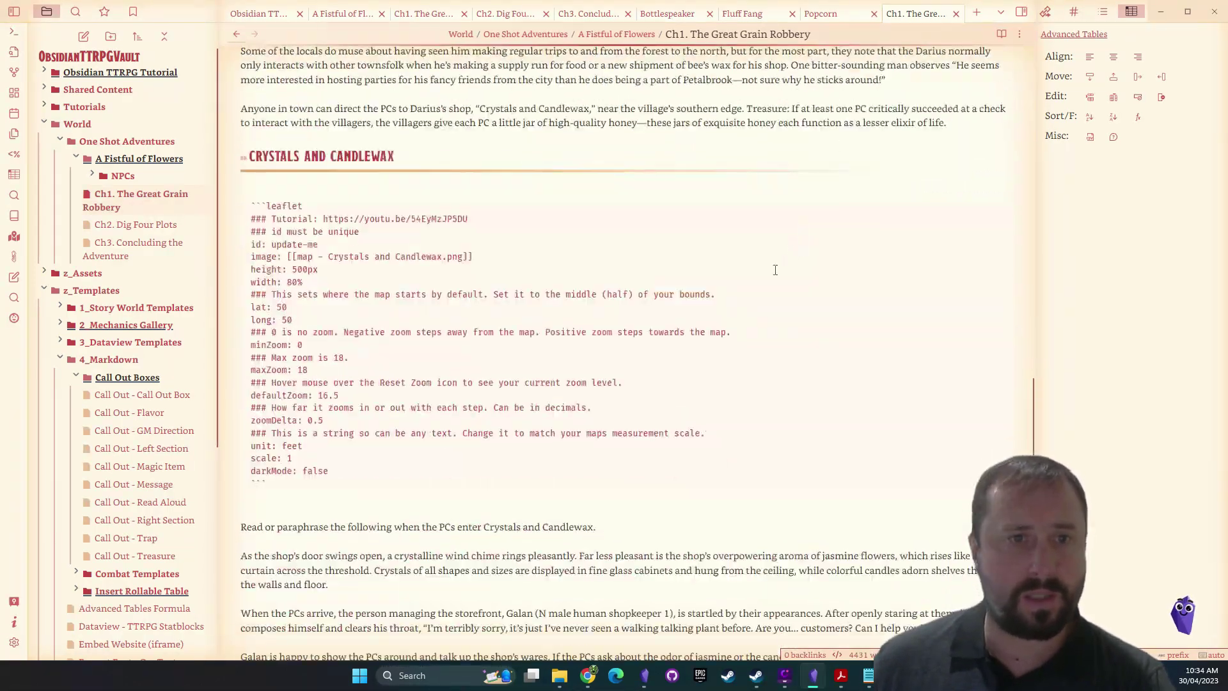
pyautogui.scroll(9, 843, 145)
pyautogui.click(996, 34)
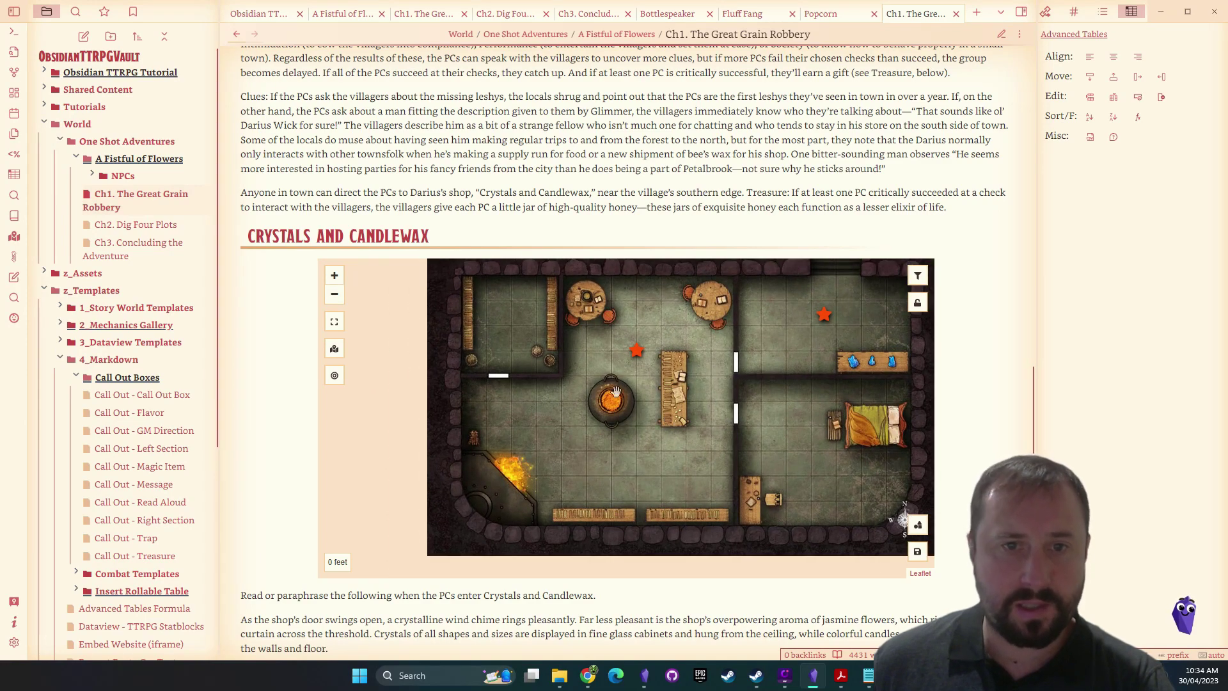
# Place a City marker in the storeroom at the map's upper-left corner and open the marker's settings
pyautogui.rightClick(515, 321)
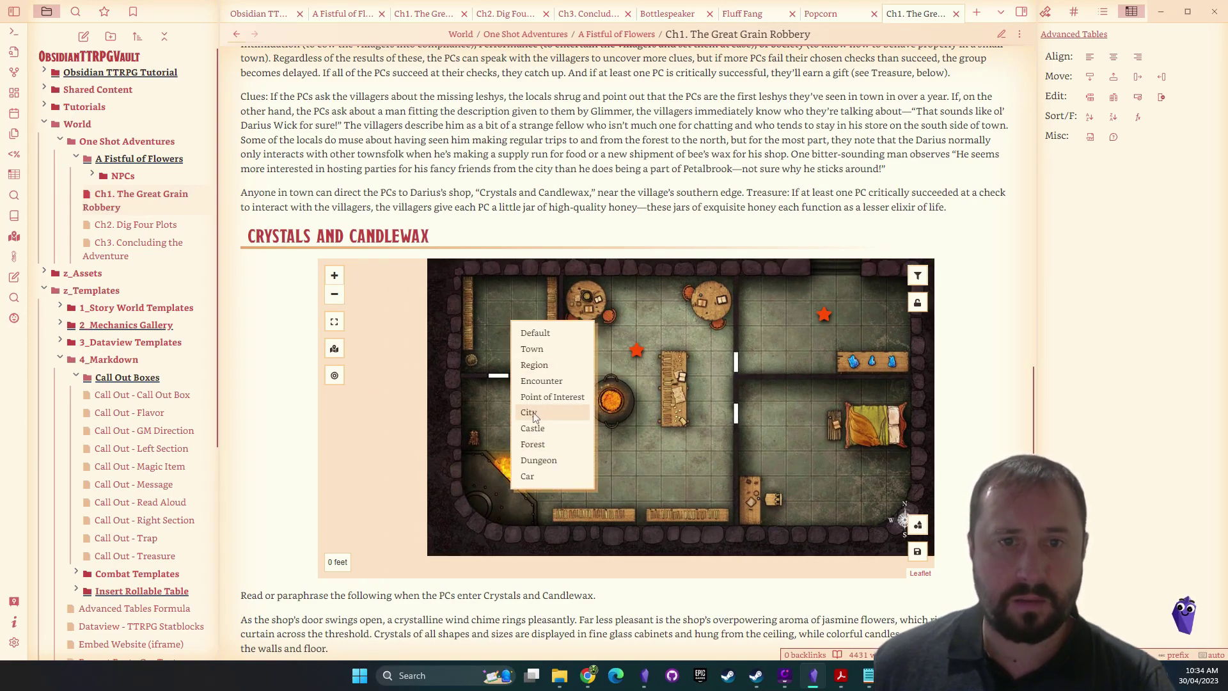
pyautogui.click(516, 318)
pyautogui.rightClick(516, 318)
pyautogui.click(540, 324)
# Link the storeroom marker to the A4. CLUTTERED STOREROOM heading of the Ch1. The Great Grain Robbery note
pyautogui.click(673, 298)
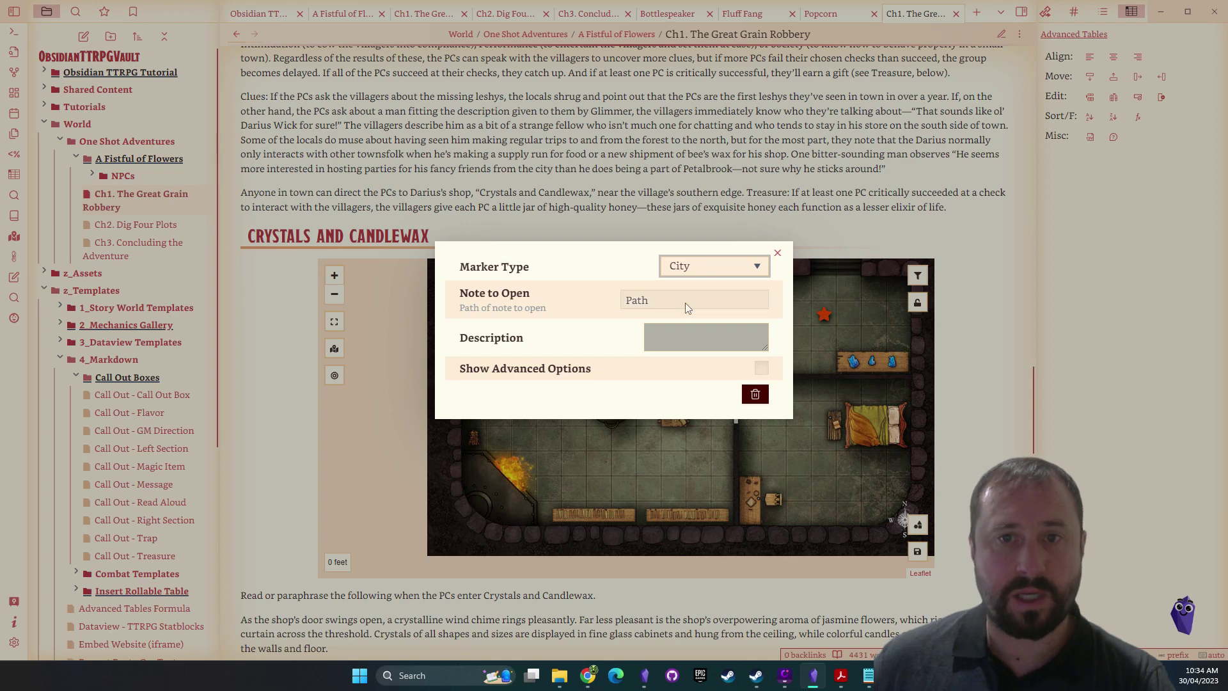
pyautogui.write('Ch1')
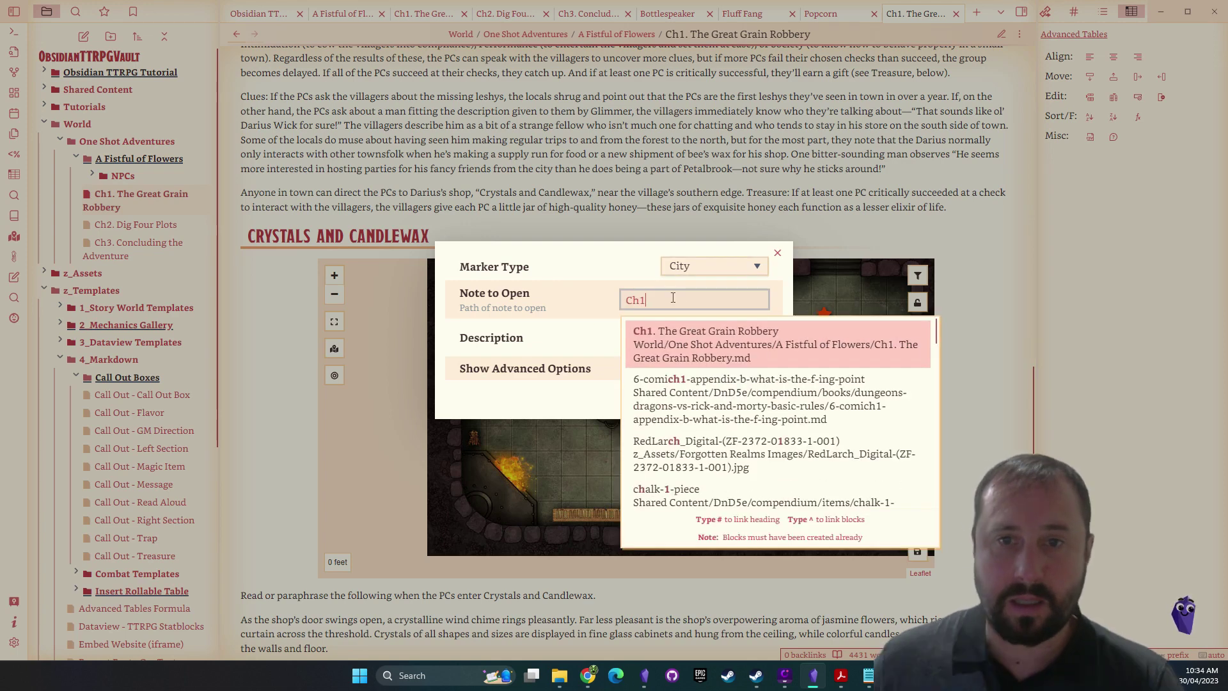
pyautogui.click(674, 346)
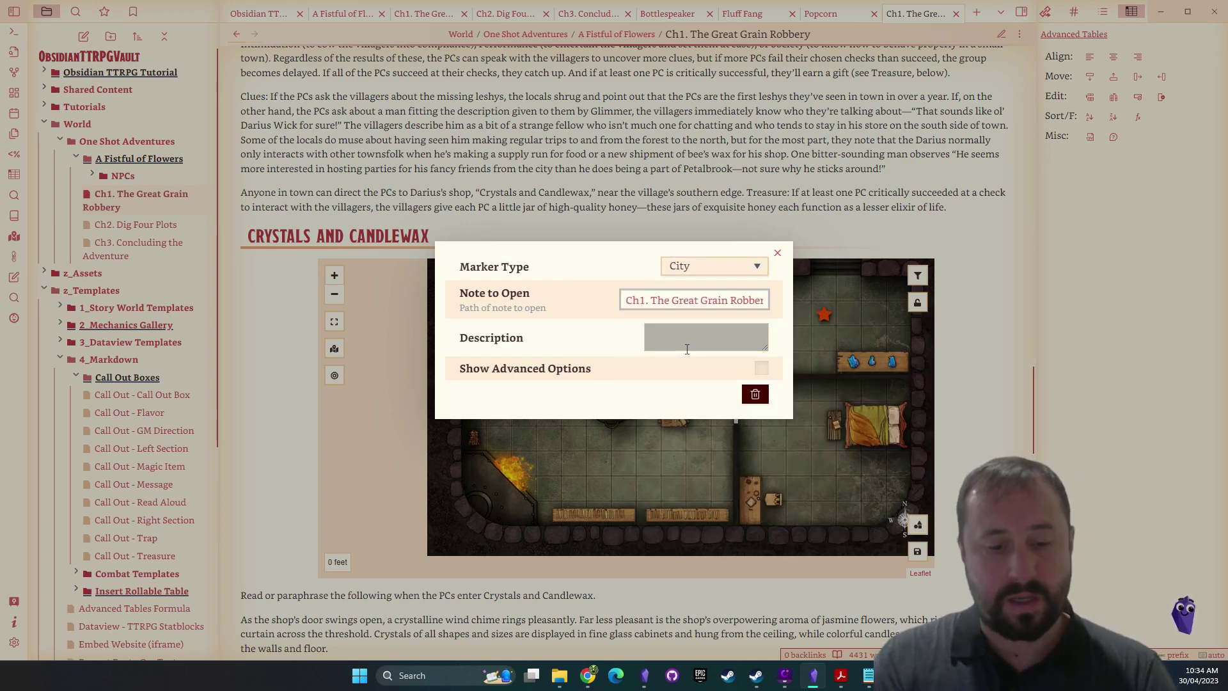
pyautogui.write('#')
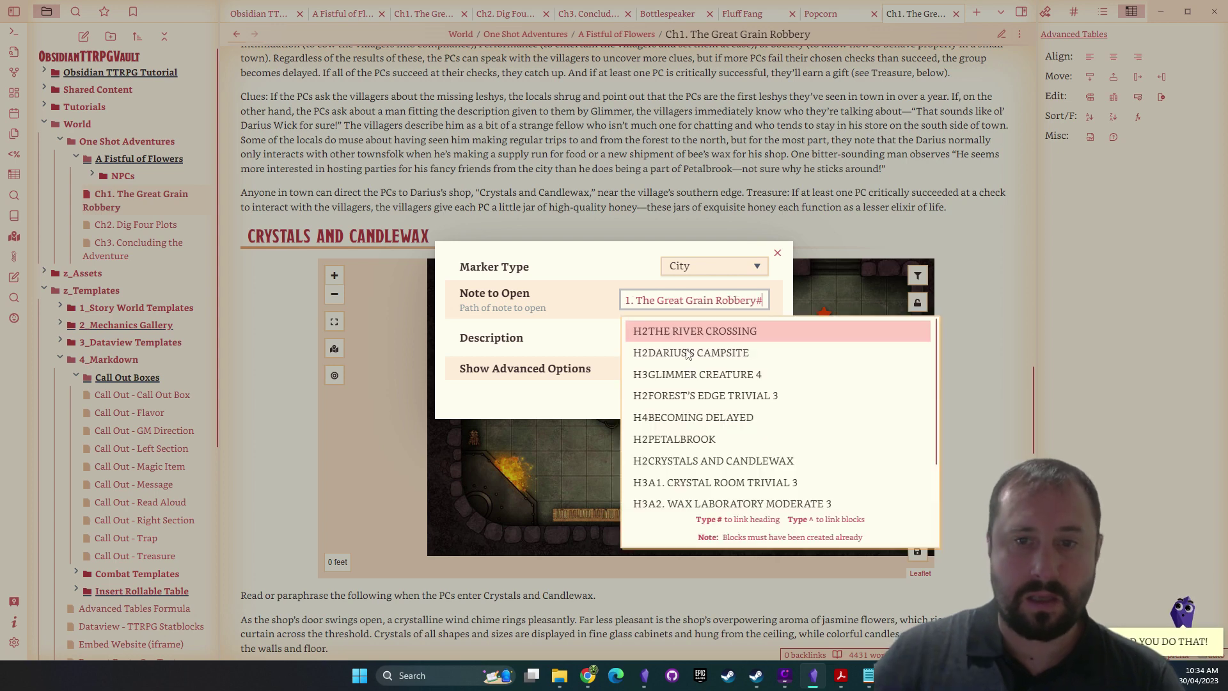
pyautogui.scroll(-1, 687, 354)
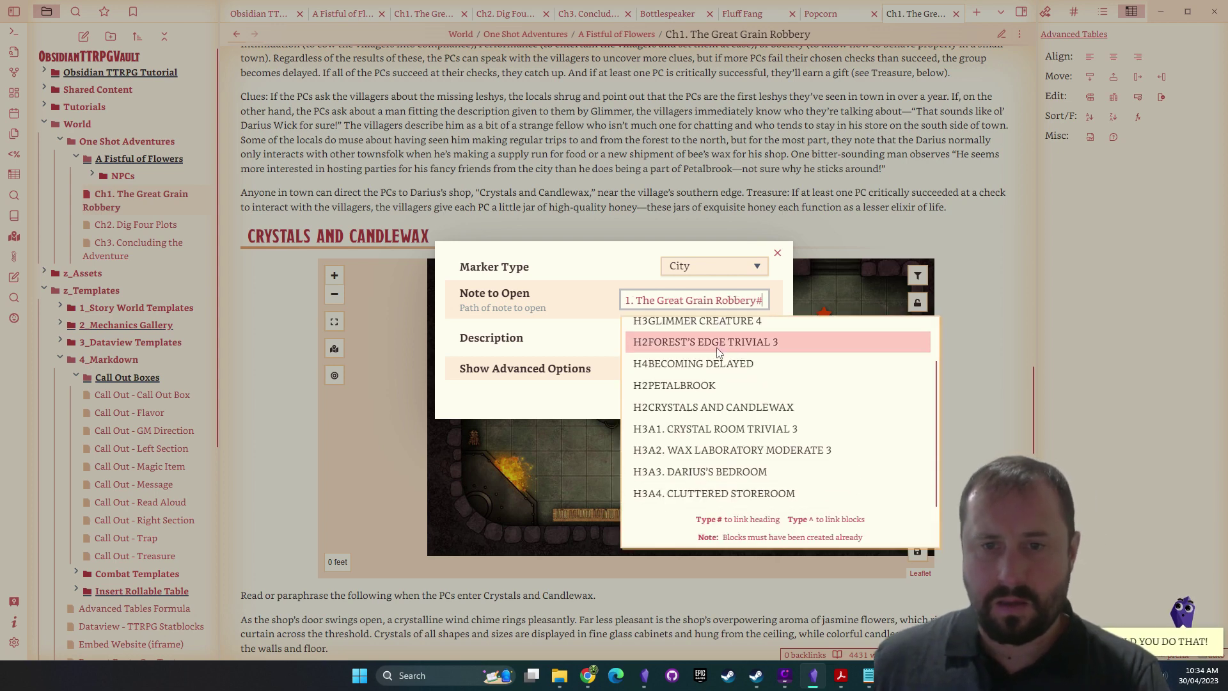
pyautogui.click(688, 494)
pyautogui.click(777, 253)
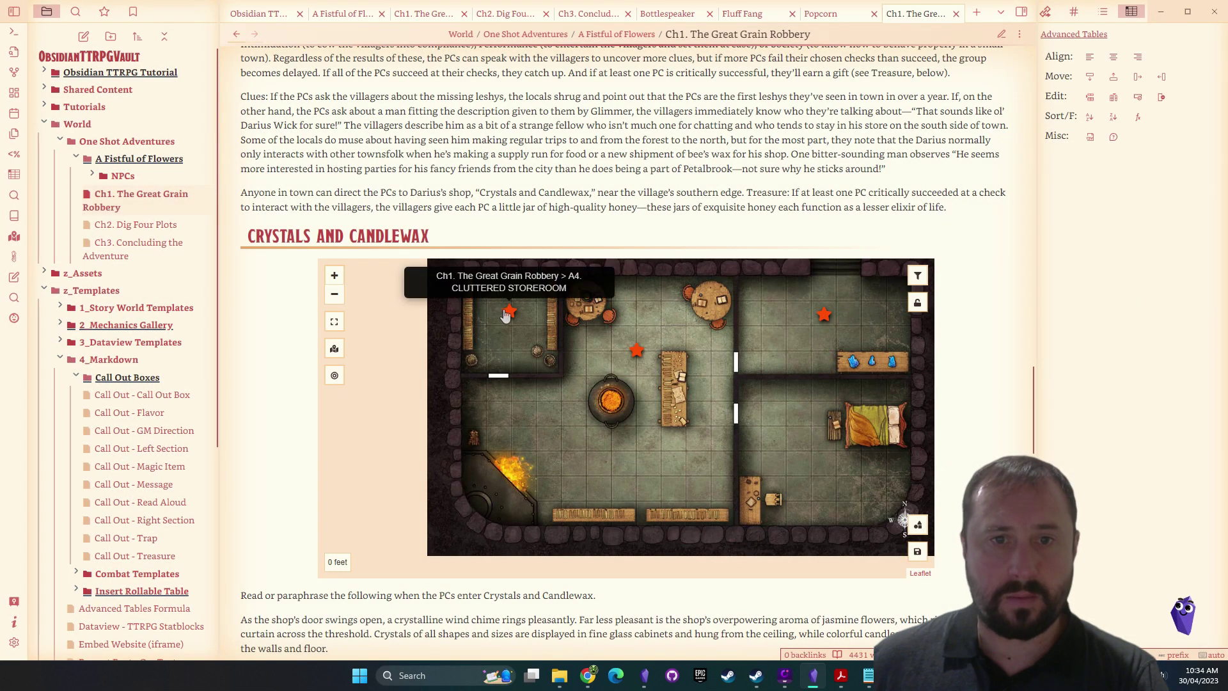
# Place a City marker in the map's bedroom, near the bed, and open the marker's settings
pyautogui.rightClick(816, 458)
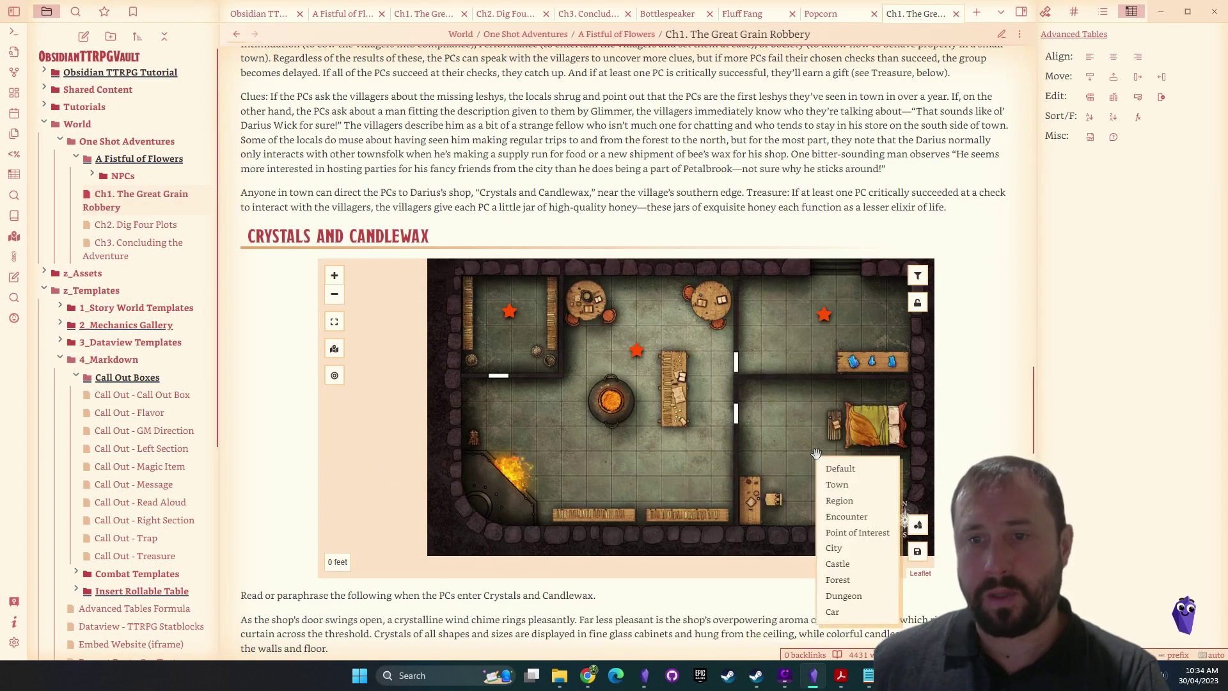
pyautogui.click(840, 564)
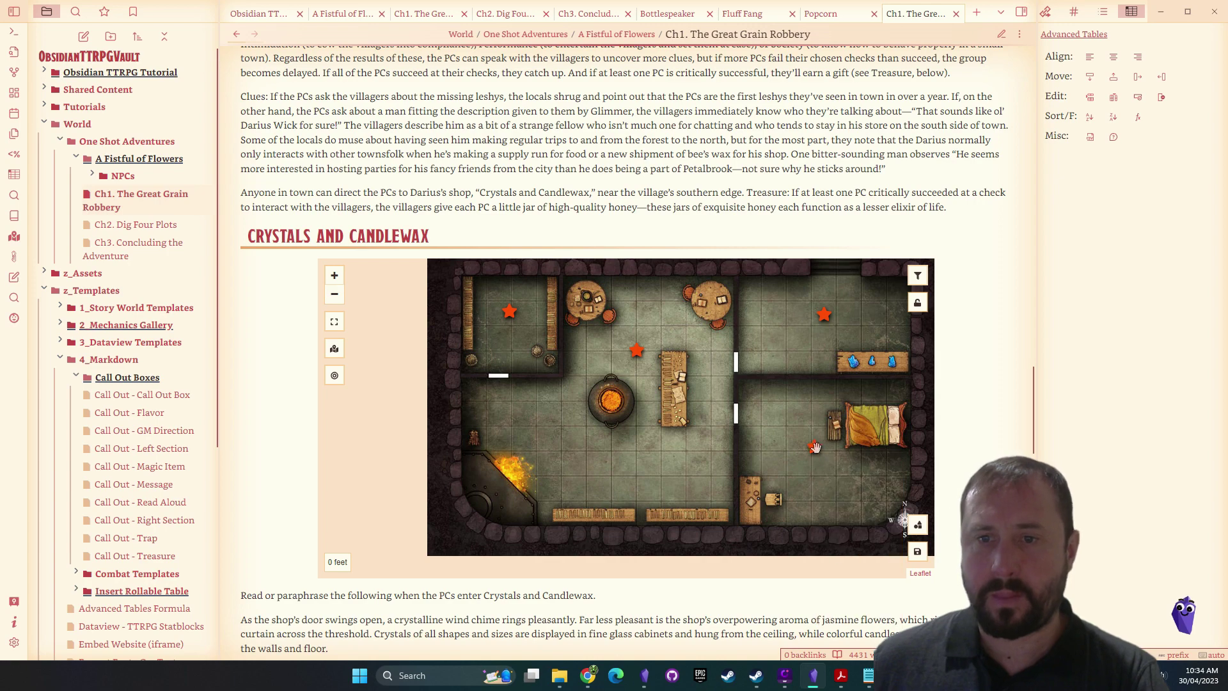
pyautogui.rightClick(812, 459)
pyautogui.click(832, 470)
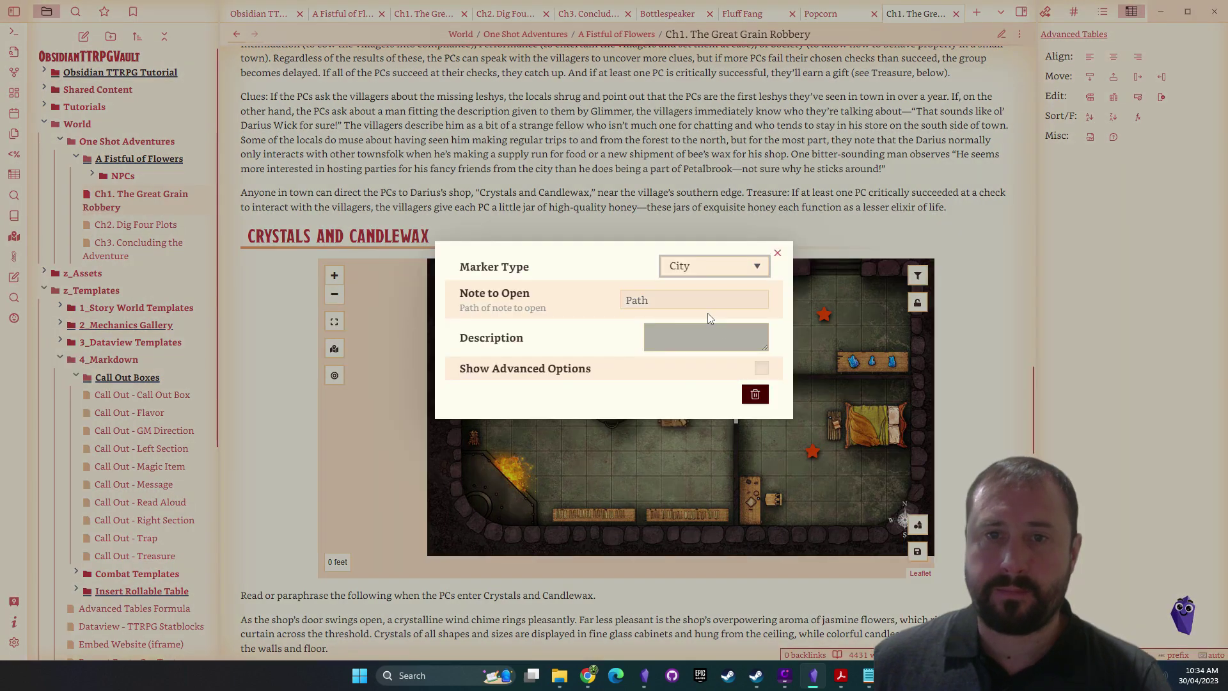
# Link the bedroom marker to its room heading in the Ch1. The Great Grain Robbery note and close the marker settings
pyautogui.click(681, 301)
pyautogui.write('Ch1.')
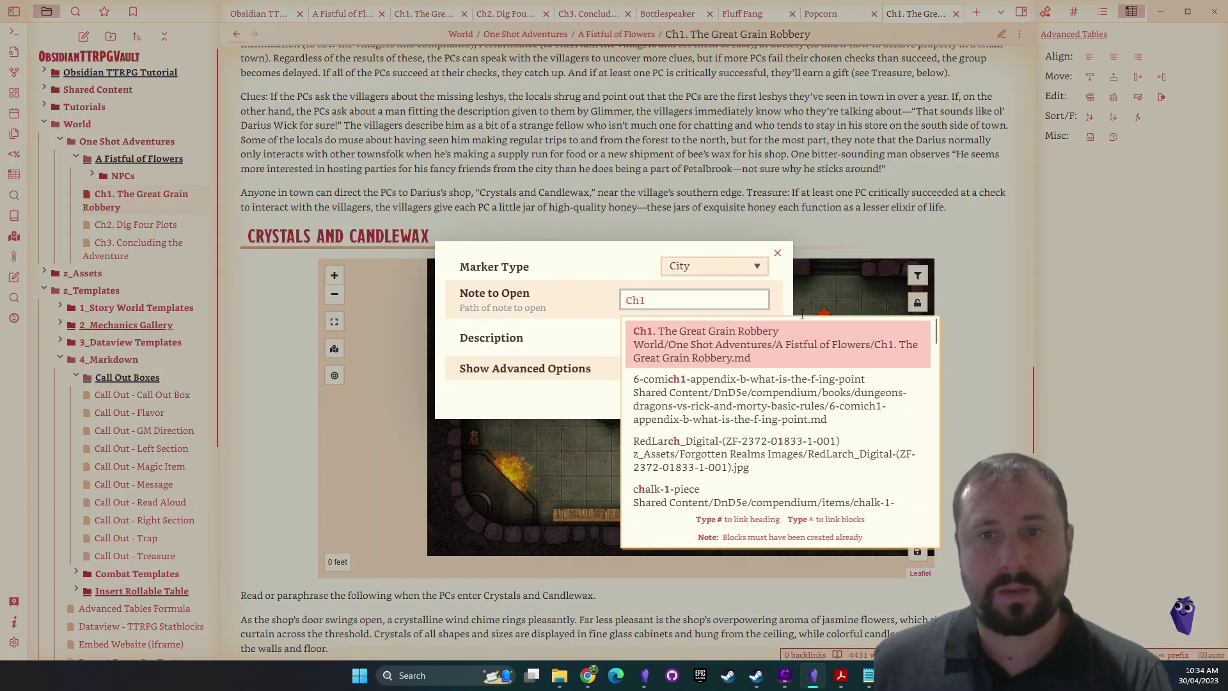
pyautogui.click(734, 339)
pyautogui.write('#')
pyautogui.scroll(-1, 729, 383)
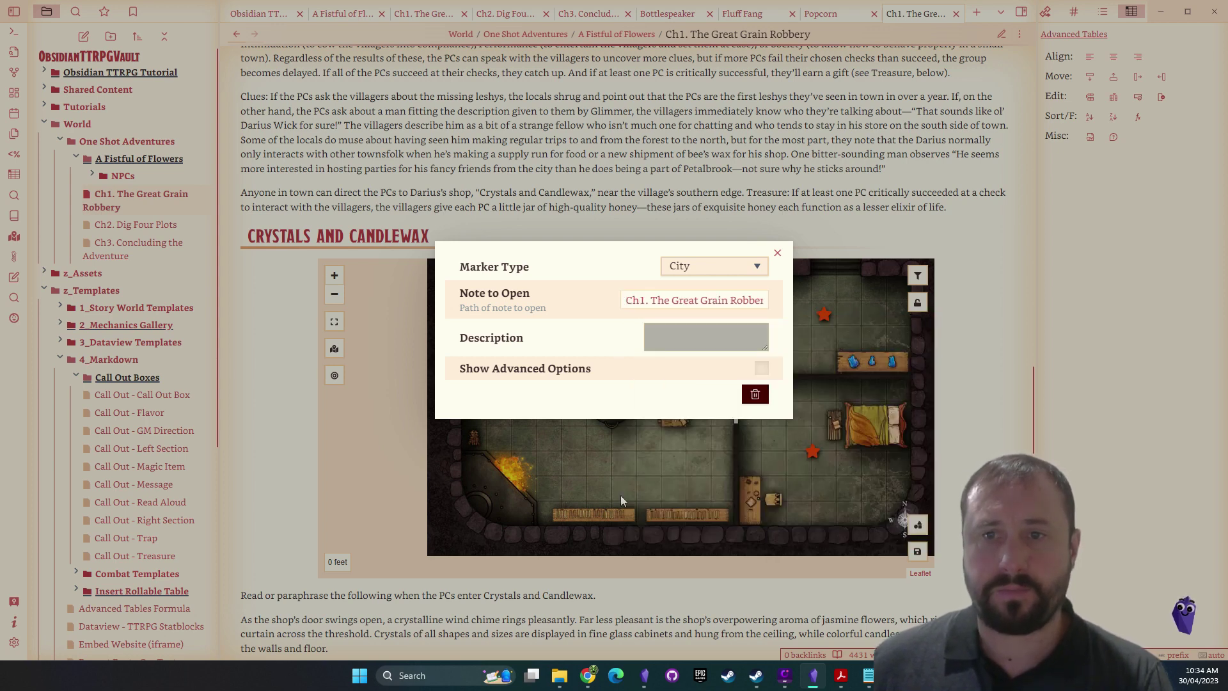
pyautogui.click(620, 495)
pyautogui.moveTo(639, 351)
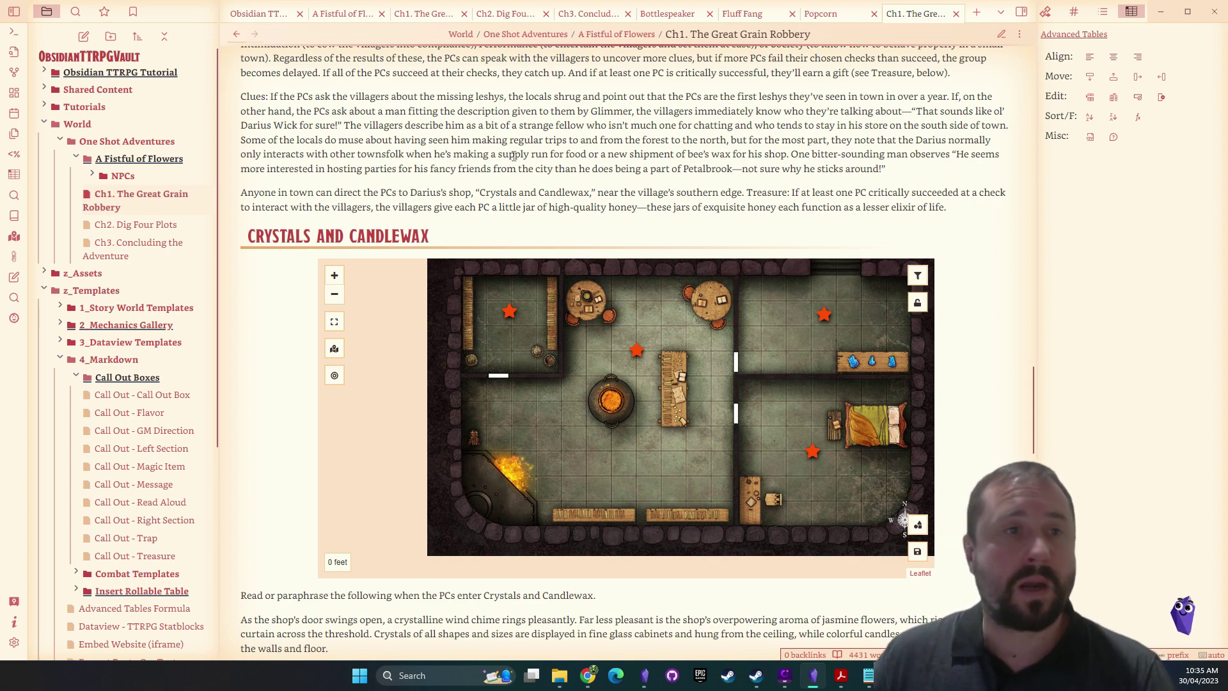
# Open Ch1. The Great Grain Robbery in an additional tab and dock that tab below the file explorer
pyautogui.rightClick(125, 207)
pyautogui.click(146, 217)
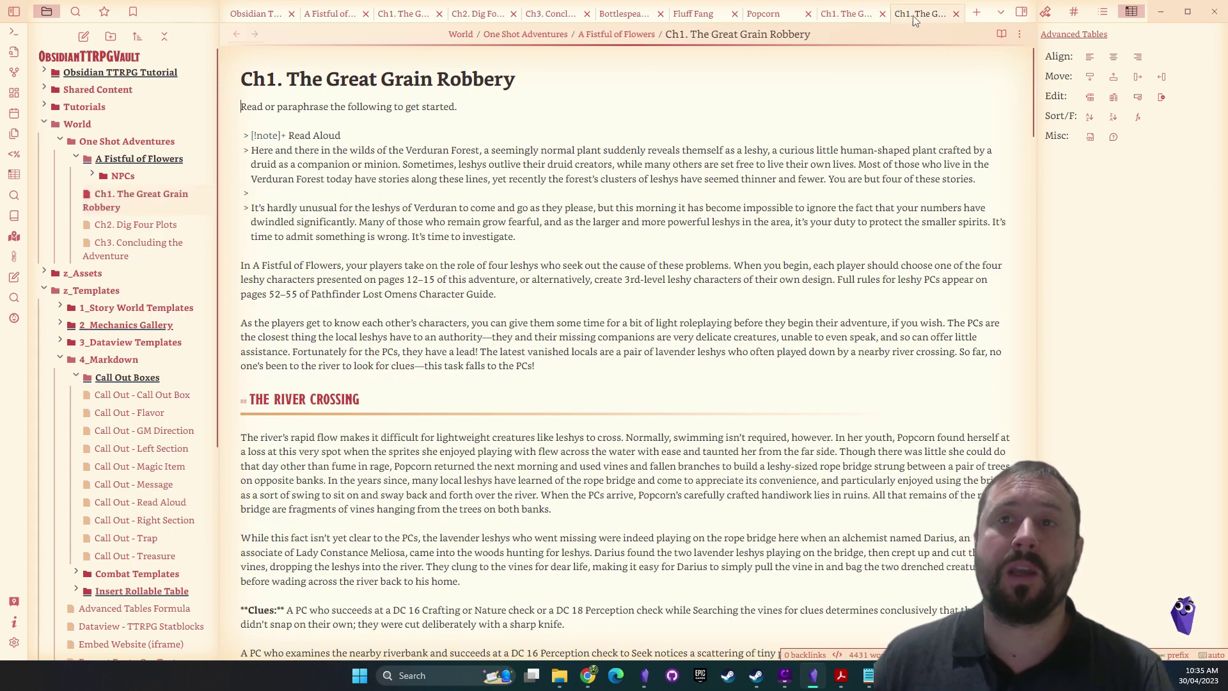
pyautogui.moveTo(914, 36); pyautogui.dragTo(119, 589)
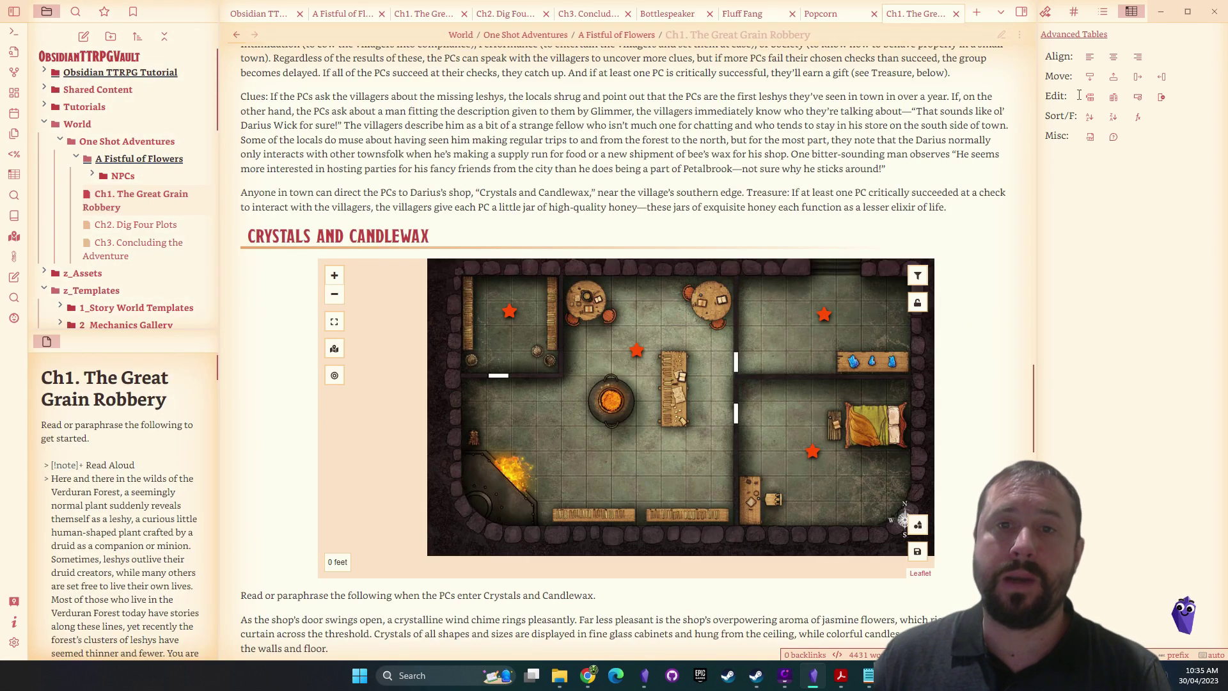
# Turn off source mode for the docked note and bring its rendered Crystals and Candlewax map into view
pyautogui.scroll(-10, 170, 511)
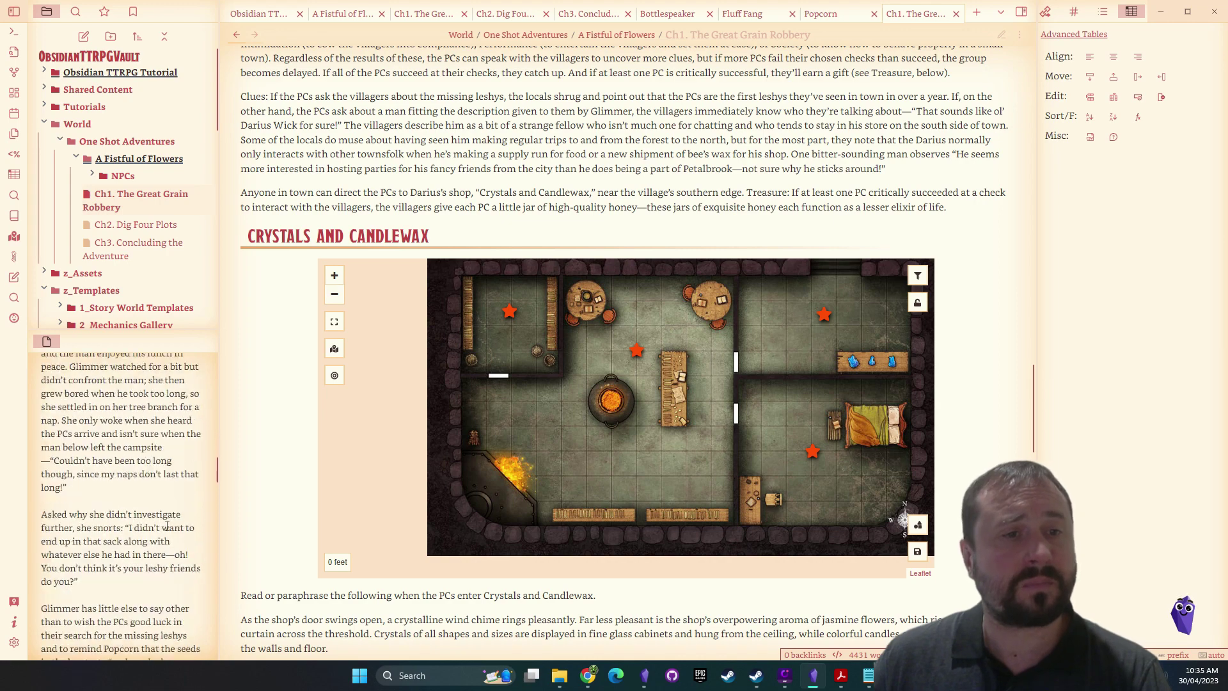
pyautogui.scroll(-10, 170, 531)
pyautogui.scroll(5, 170, 531)
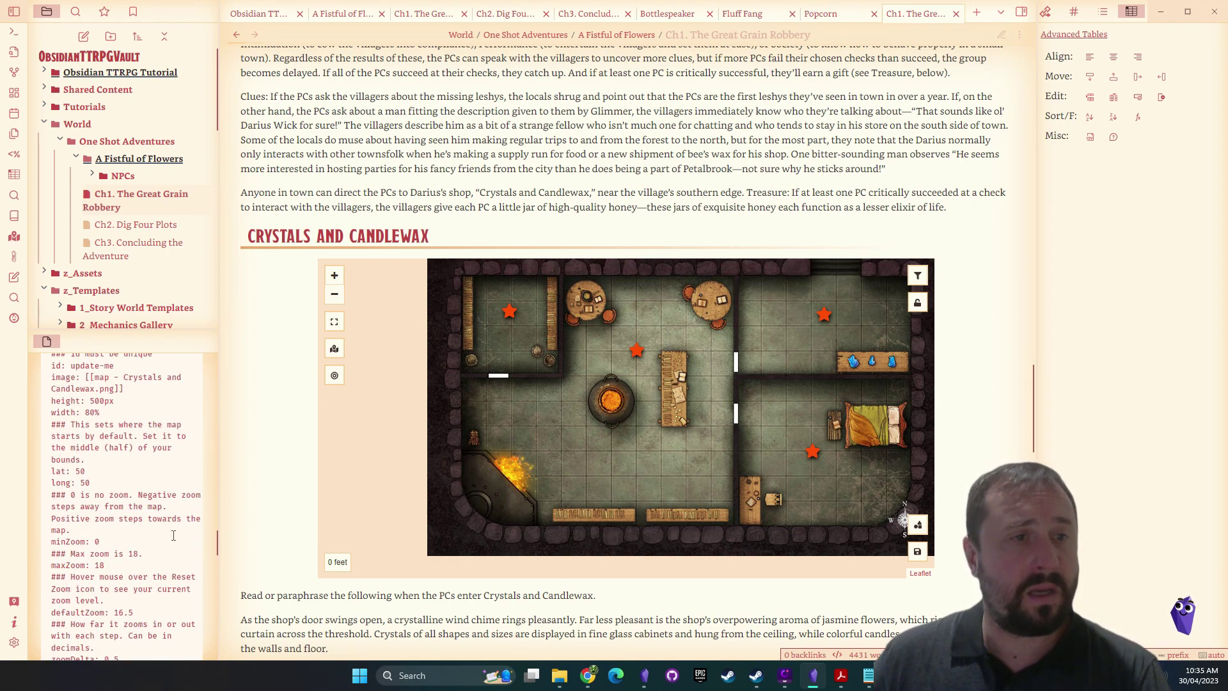
pyautogui.rightClick(47, 348)
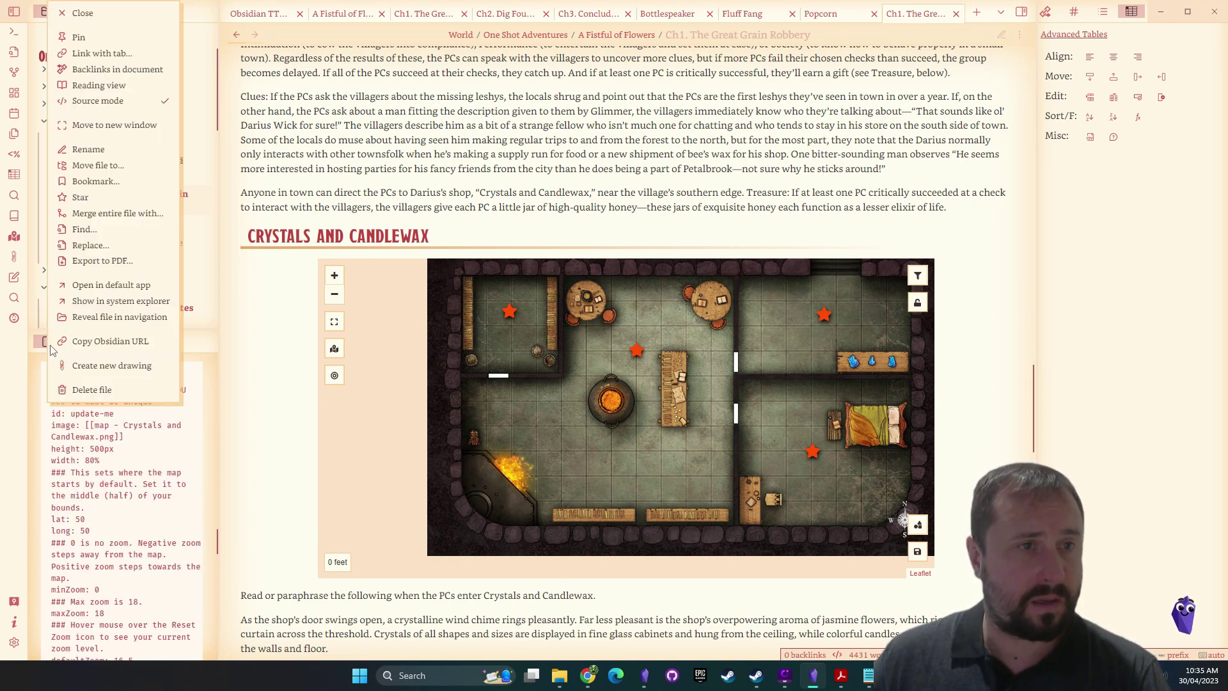
pyautogui.click(136, 102)
pyautogui.scroll(10, 130, 511)
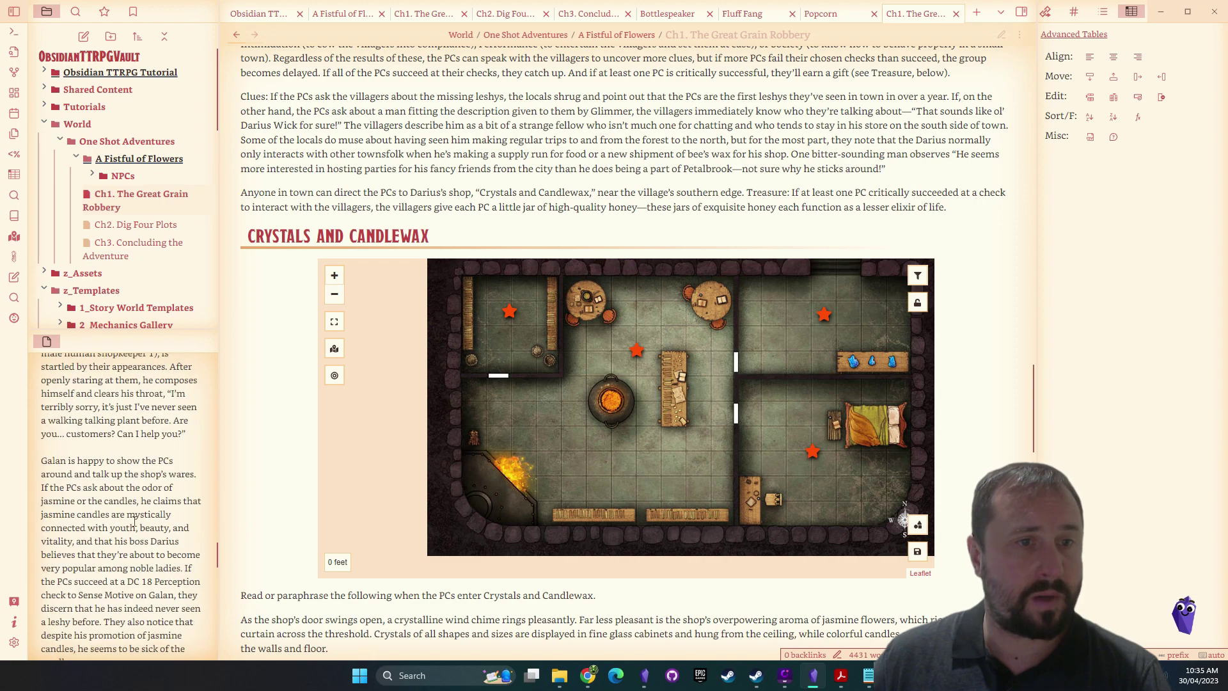
pyautogui.scroll(5, 130, 511)
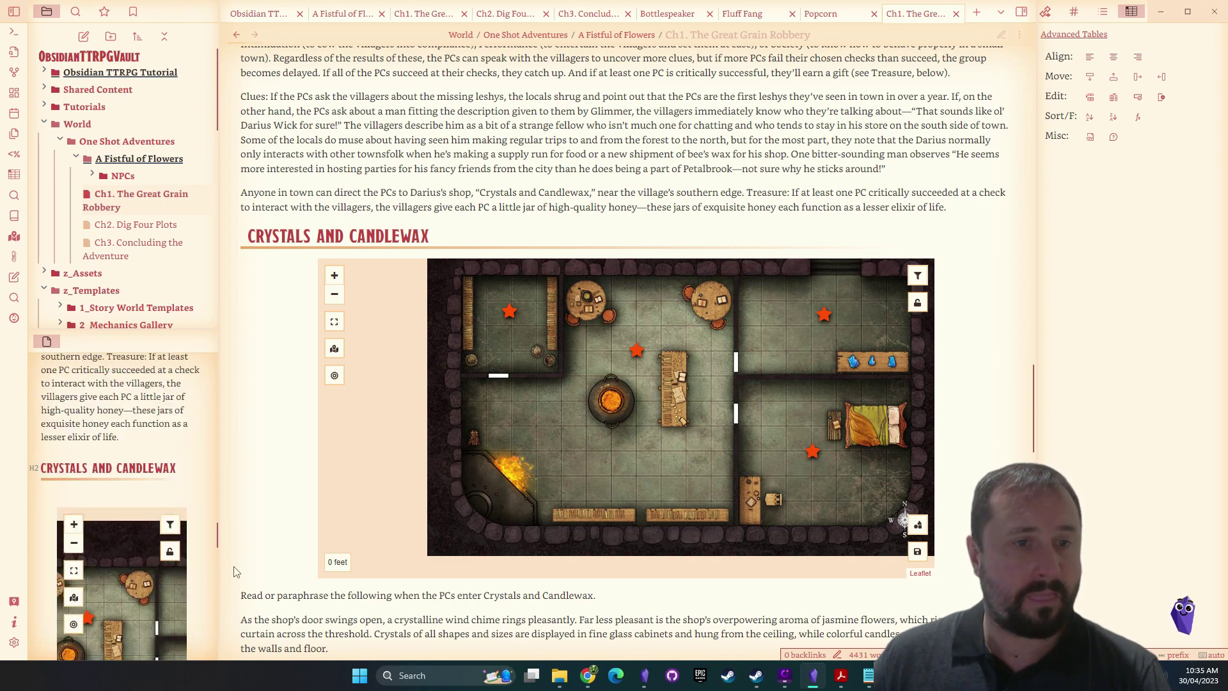
# Widen the file explorer sidebar so more of the docked map shows, and pin the docked note
pyautogui.moveTo(218, 562); pyautogui.dragTo(340, 550)
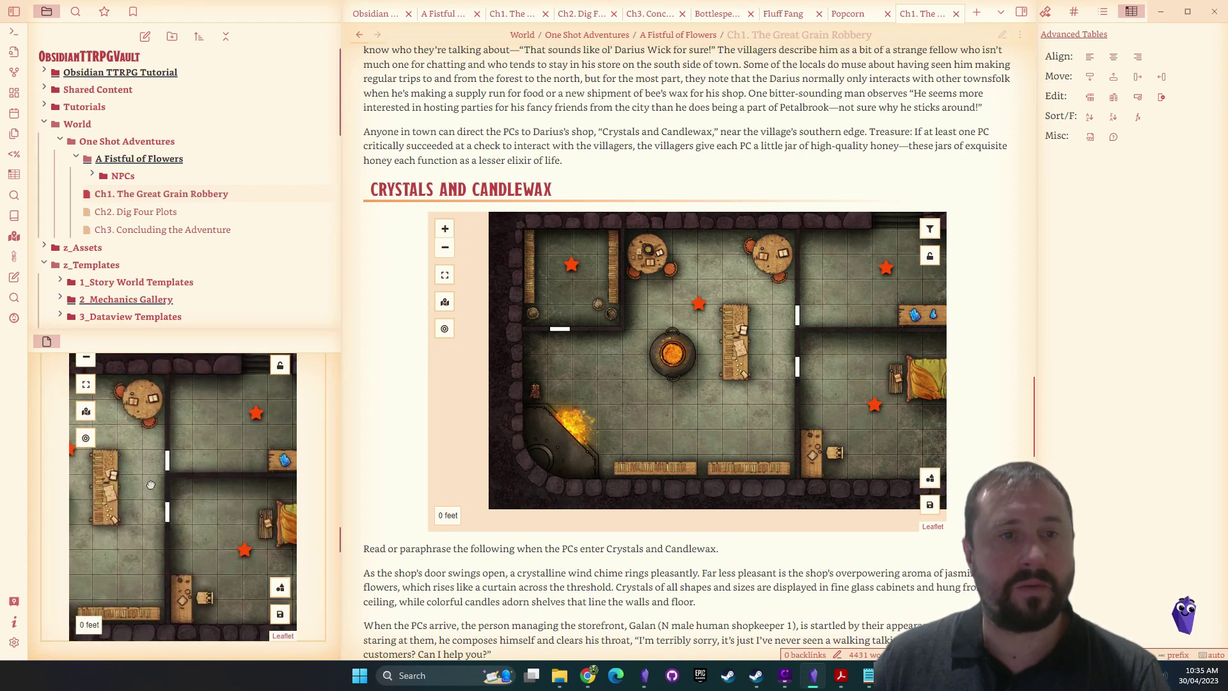
pyautogui.moveTo(257, 420)
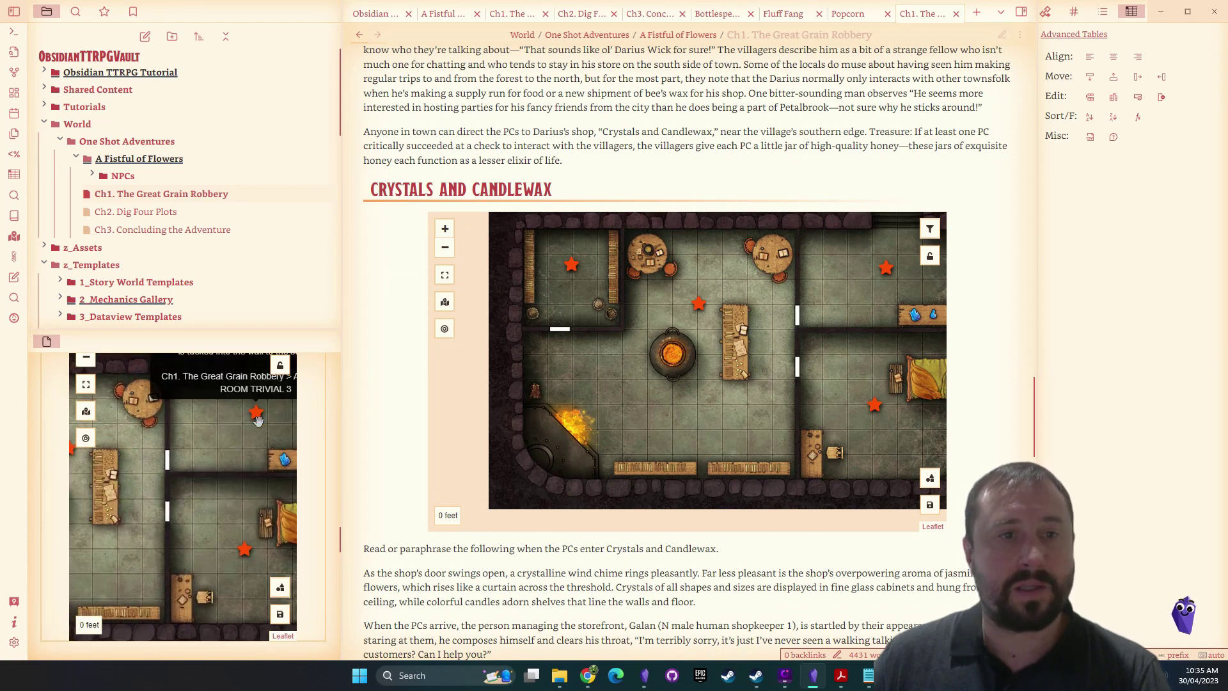
pyautogui.rightClick(46, 346)
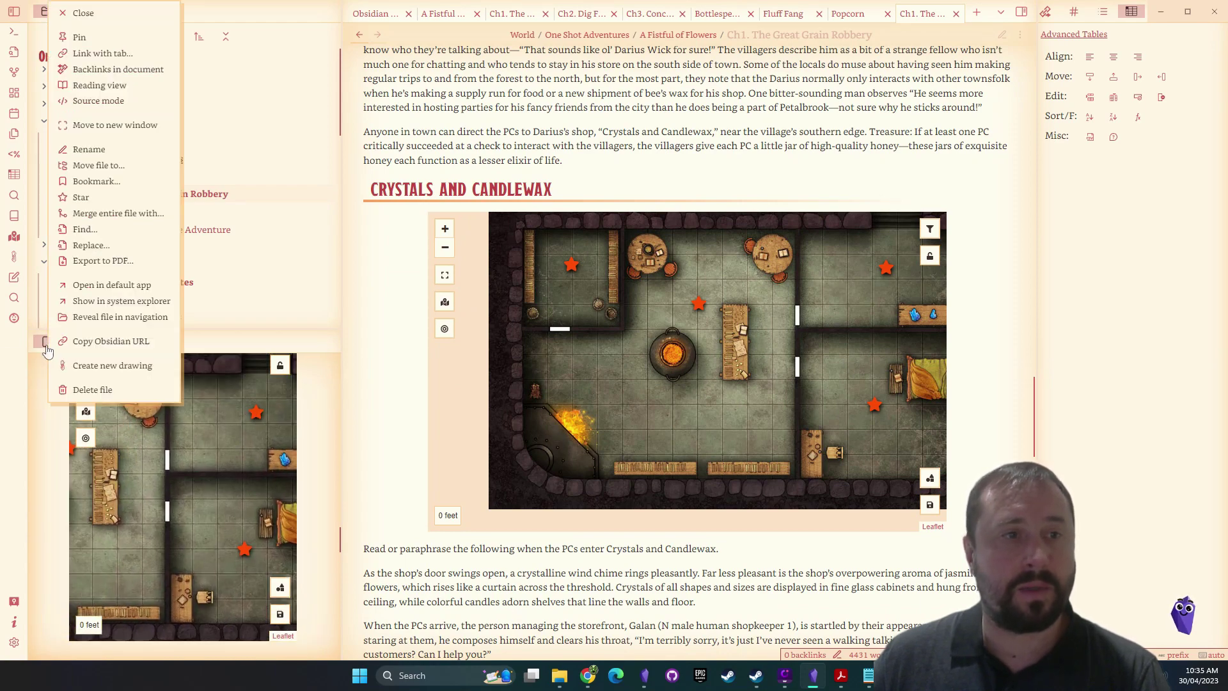
pyautogui.click(80, 37)
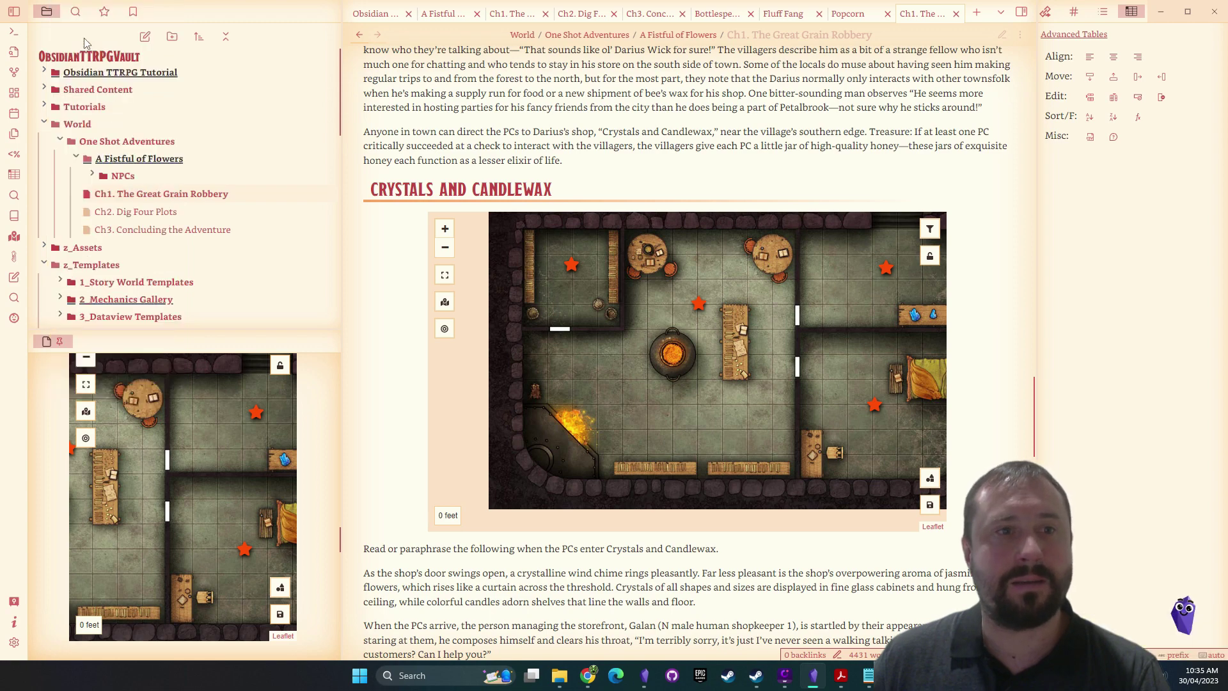
# Test the room markers on the docked map by following them to their A1 to A4 headings in the chapter note
pyautogui.click(254, 428)
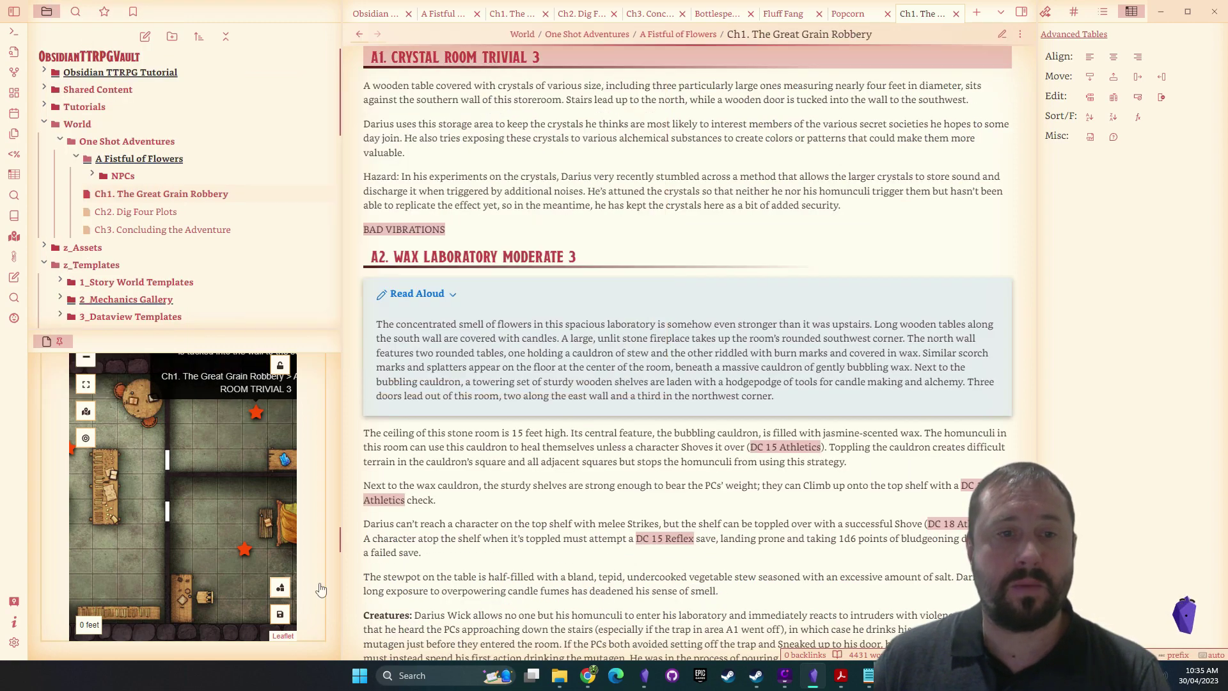
pyautogui.click(245, 551)
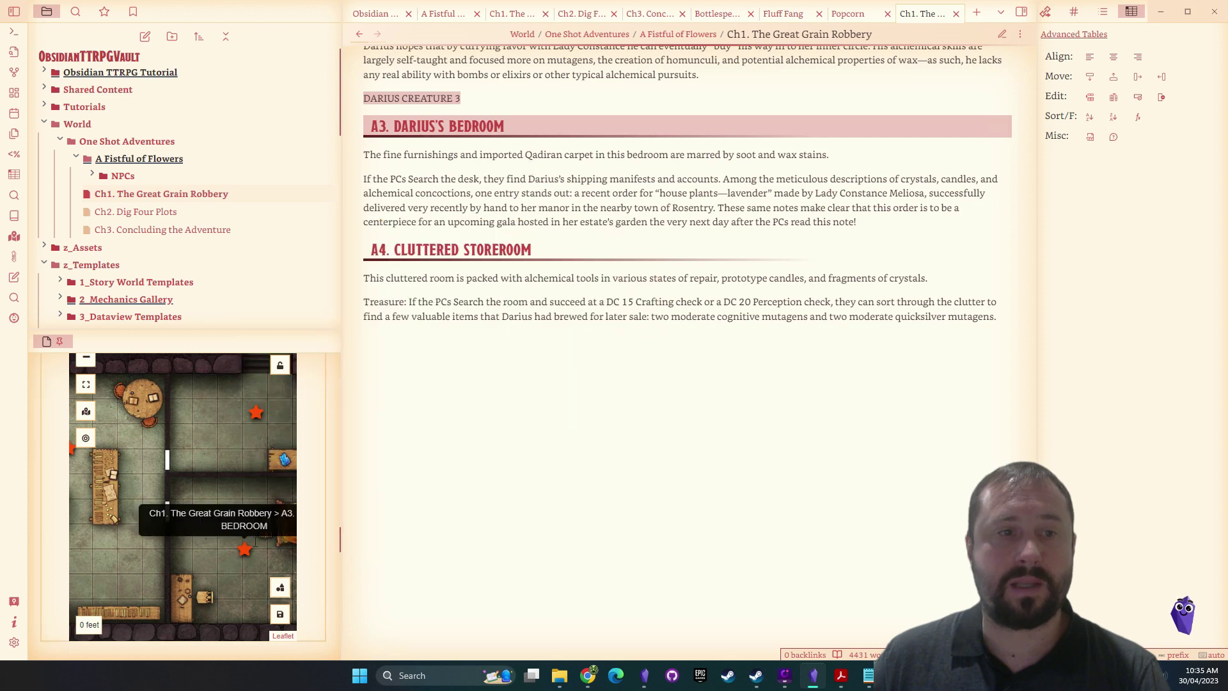
pyautogui.moveTo(142, 450); pyautogui.dragTo(226, 469)
pyautogui.click(153, 466)
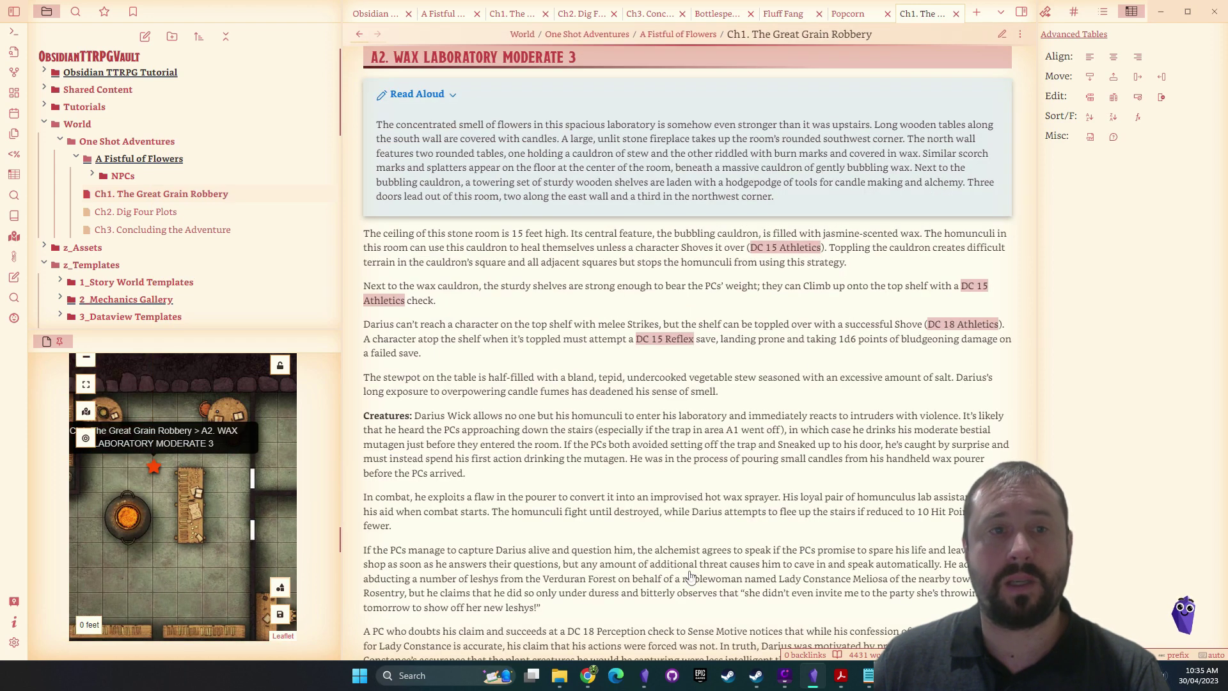
pyautogui.moveTo(87, 561); pyautogui.dragTo(263, 555)
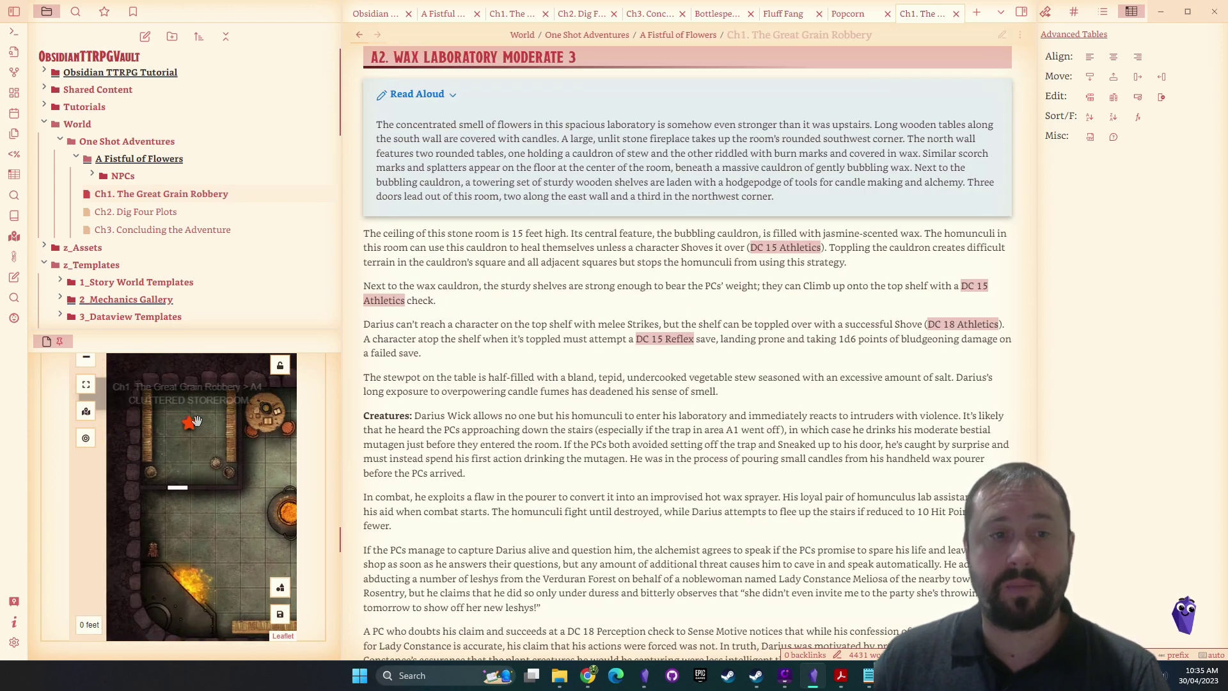
pyautogui.click(189, 425)
pyautogui.moveTo(172, 558); pyautogui.dragTo(85, 552)
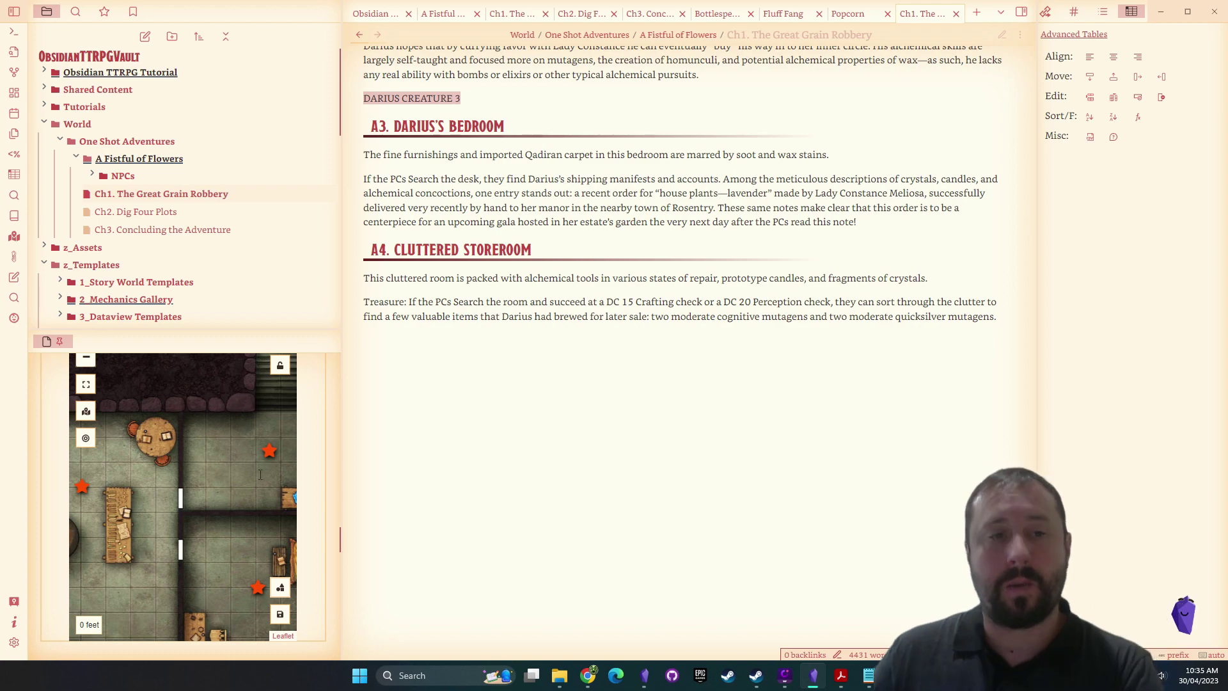
pyautogui.moveTo(195, 480); pyautogui.dragTo(142, 480)
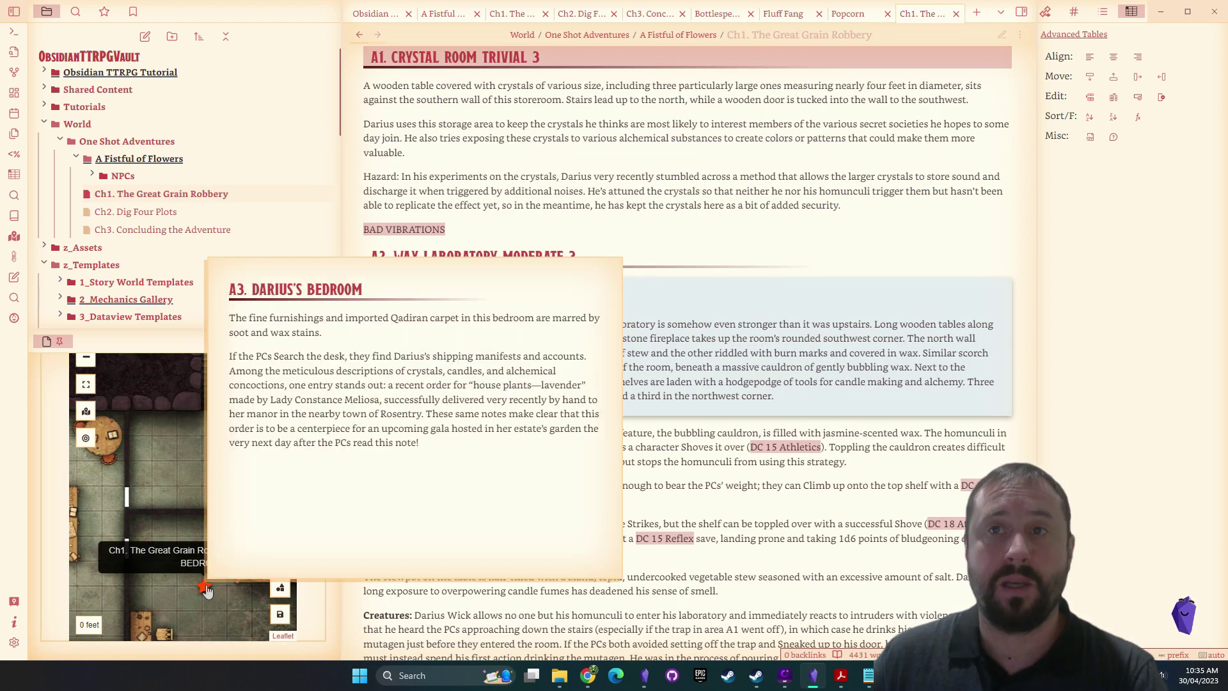
pyautogui.click(203, 584)
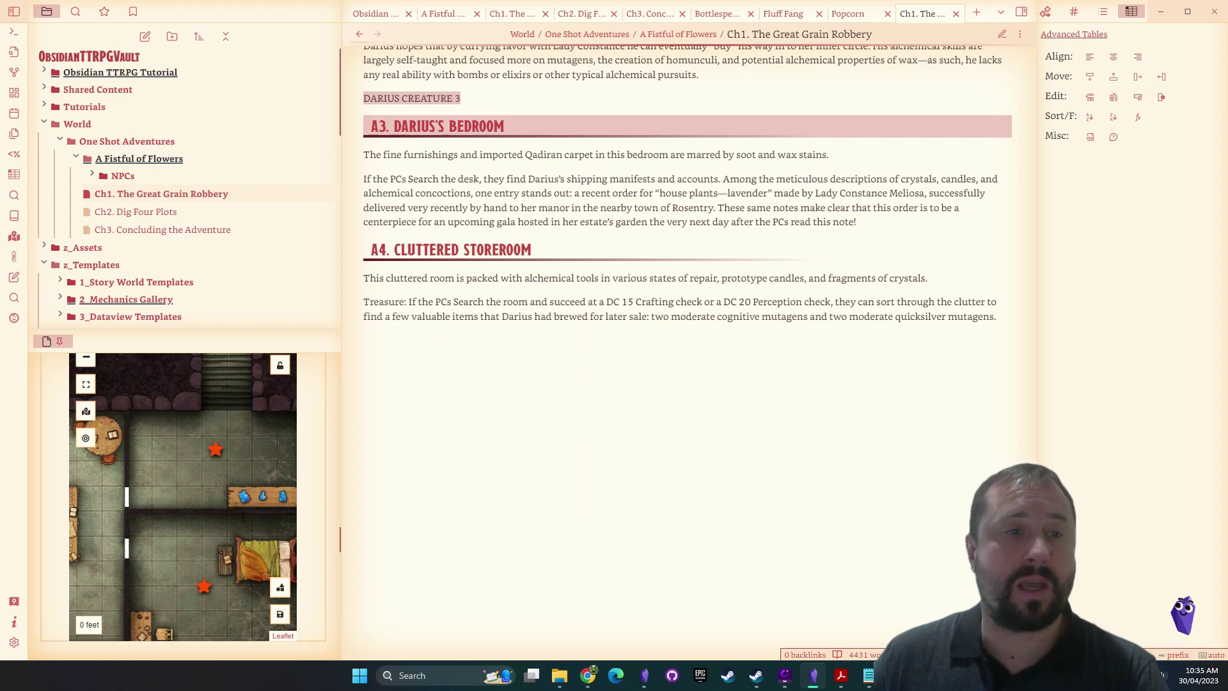
# Close the docked copy of Ch1. The Great Grain Robbery below the file explorer
pyautogui.rightClick(46, 341)
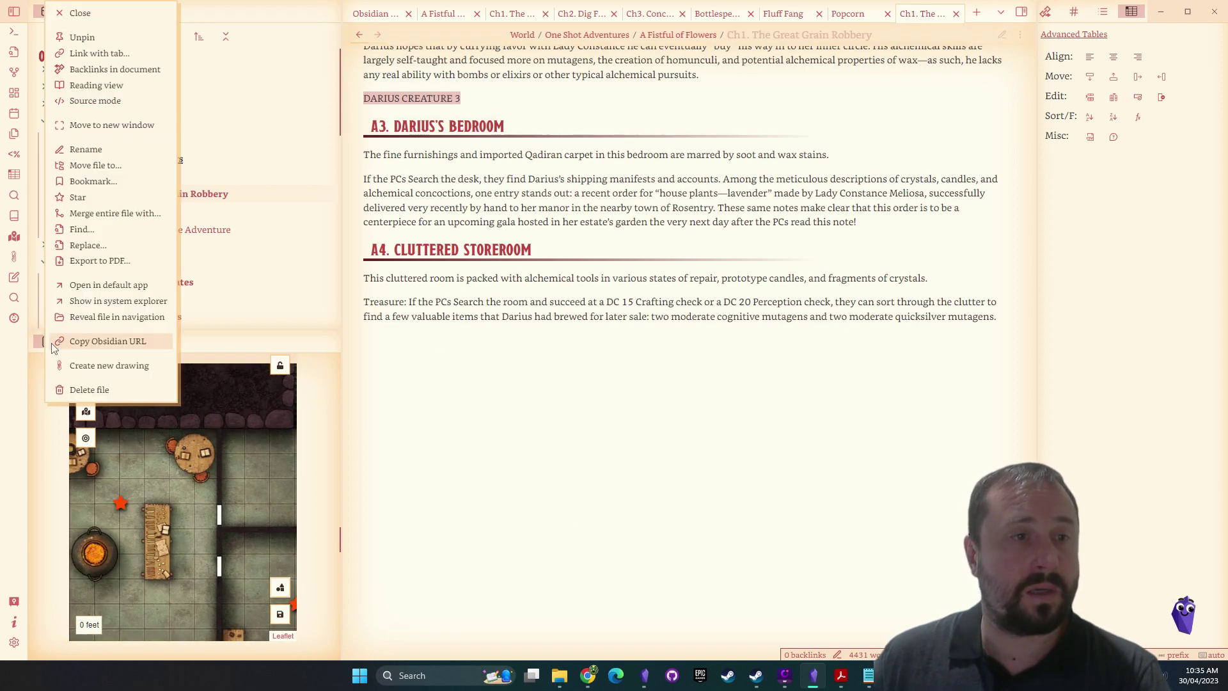
pyautogui.click(72, 12)
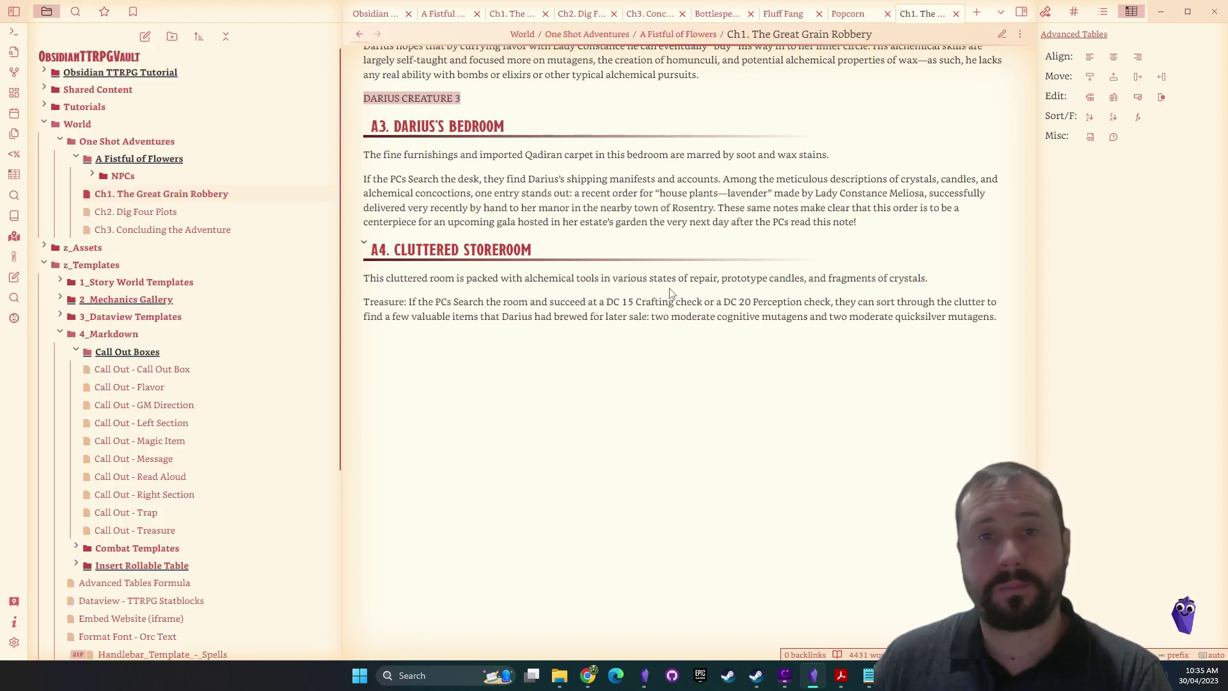
pyautogui.scroll(15, 668, 263)
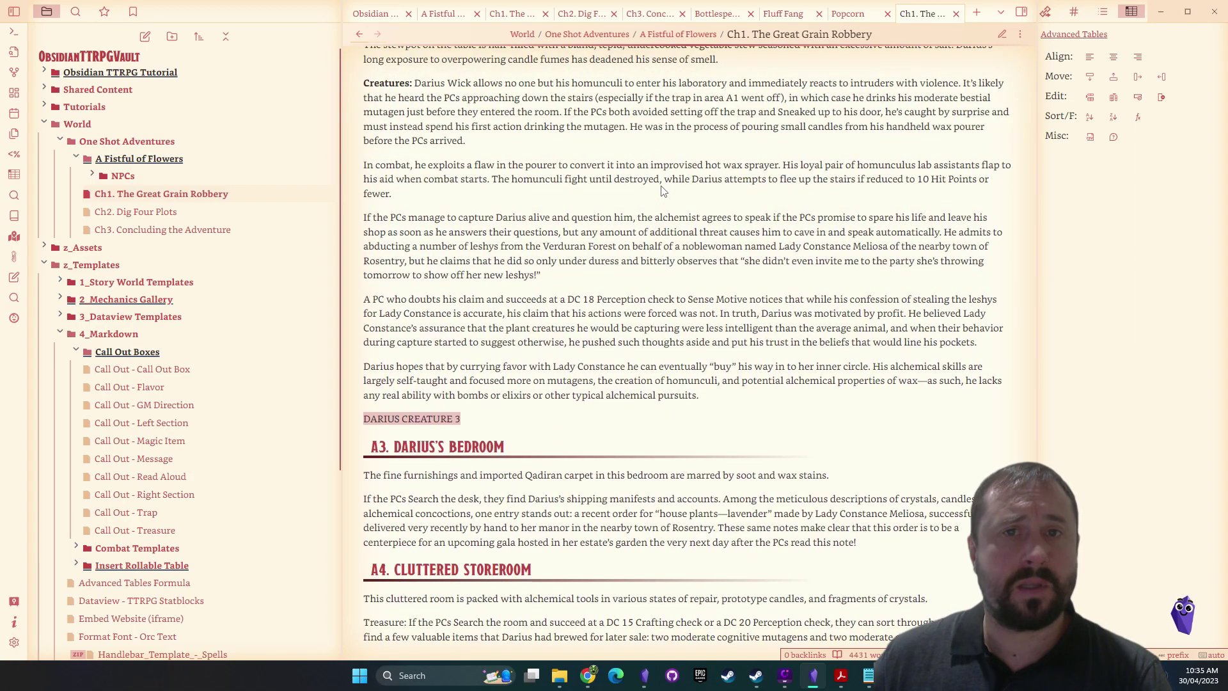
pyautogui.scroll(20, 683, 243)
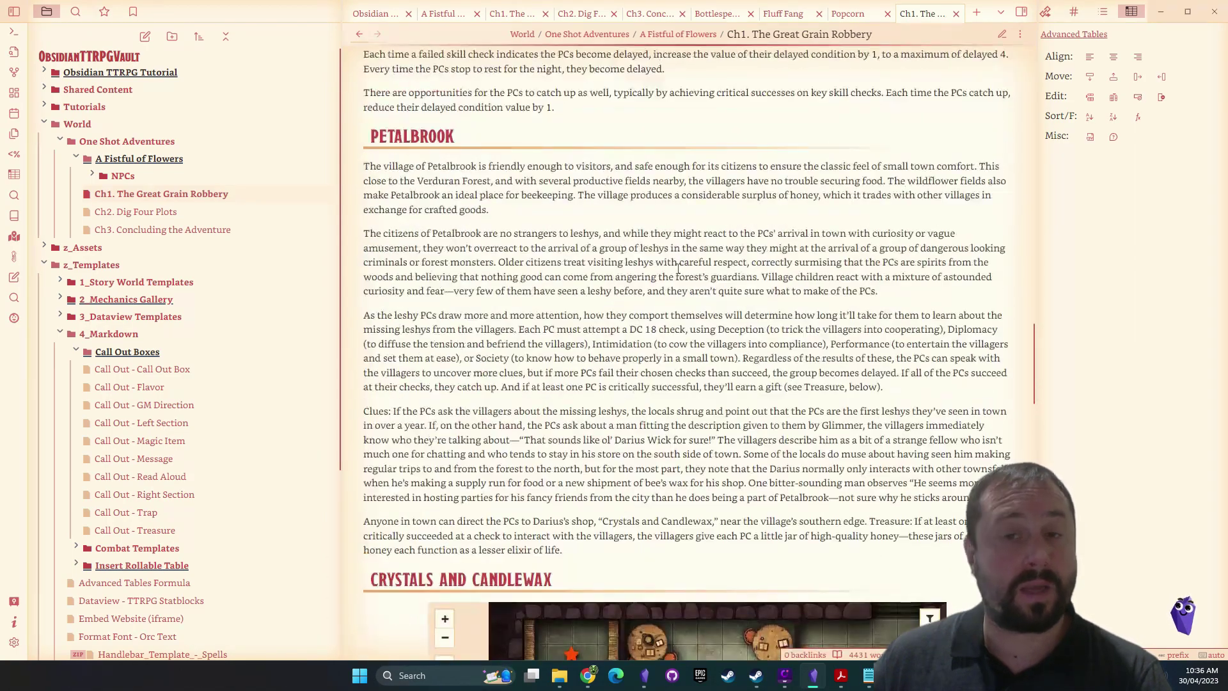
pyautogui.scroll(-9, 681, 271)
pyautogui.scroll(-1, 680, 271)
# Switch to the adventure PDF in Acrobat Reader and copy all body text on PDF page 12, which continues the Party Crashers section
pyautogui.hotkey('alt', 'Tab')
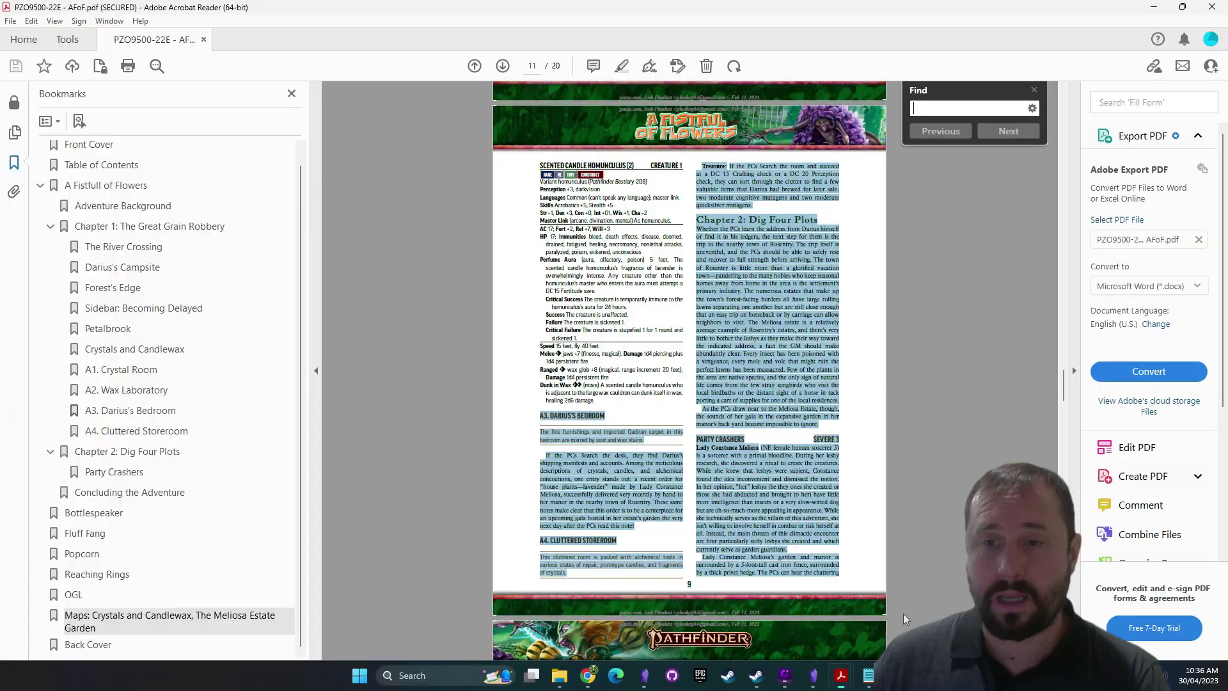
pyautogui.scroll(-20, 888, 305)
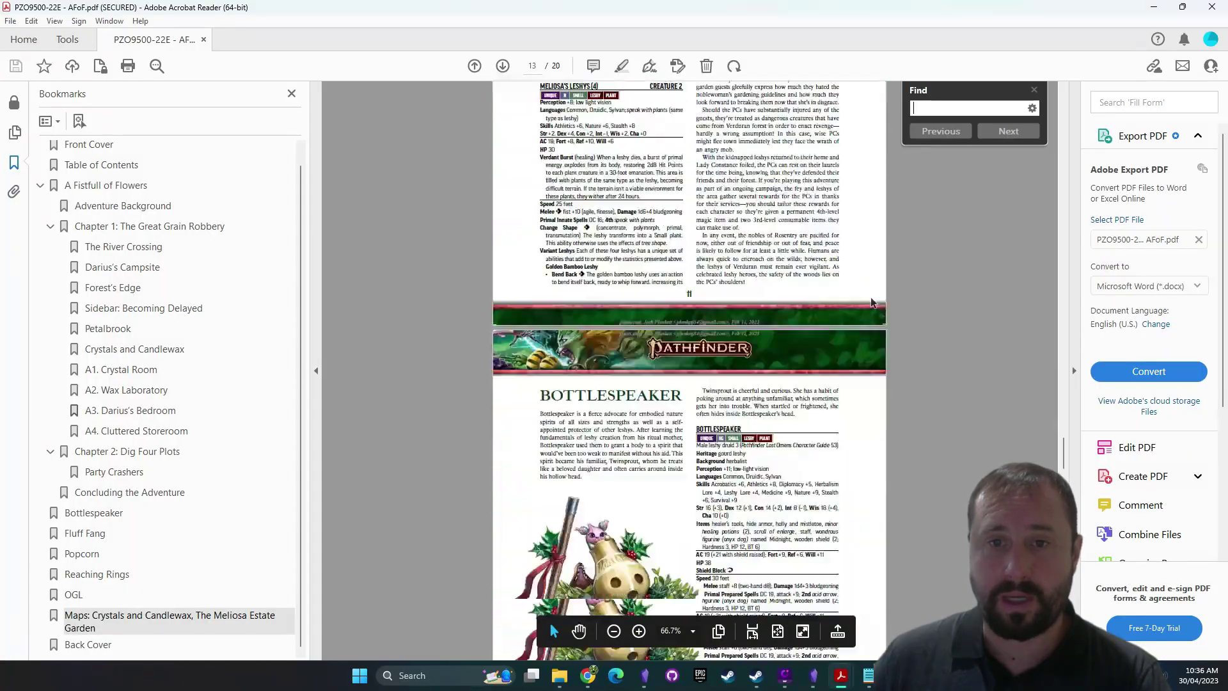
pyautogui.scroll(-20, 868, 302)
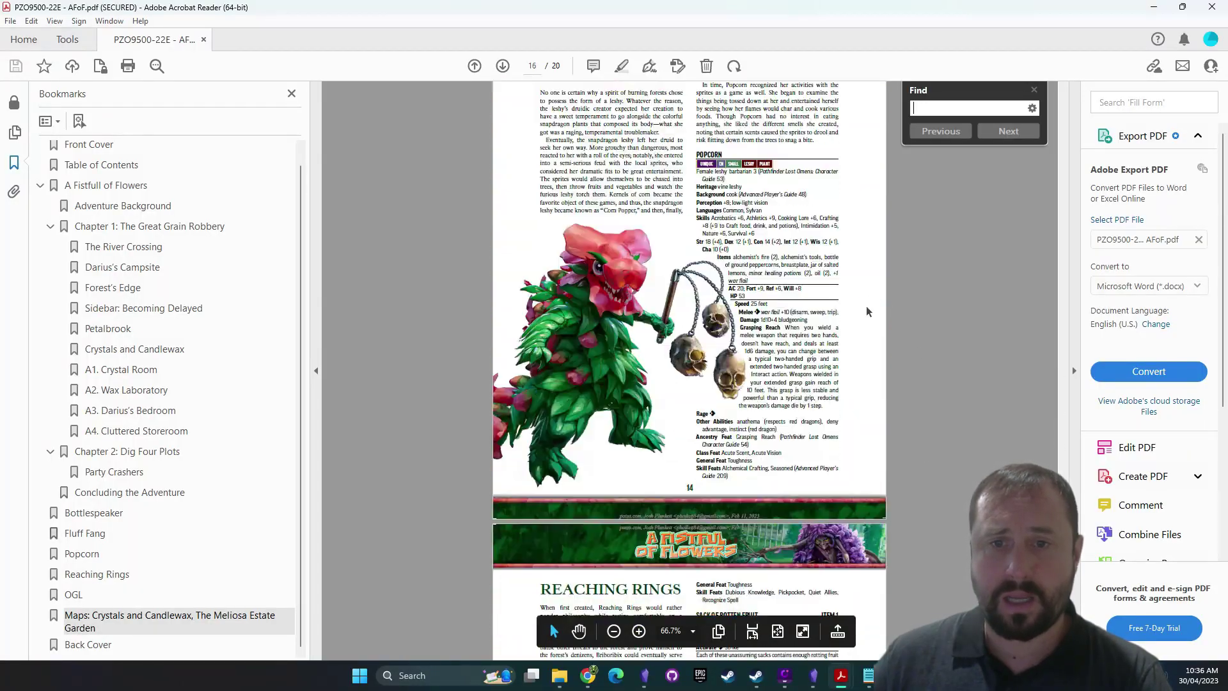
pyautogui.scroll(1, 862, 308)
pyautogui.scroll(20, 861, 313)
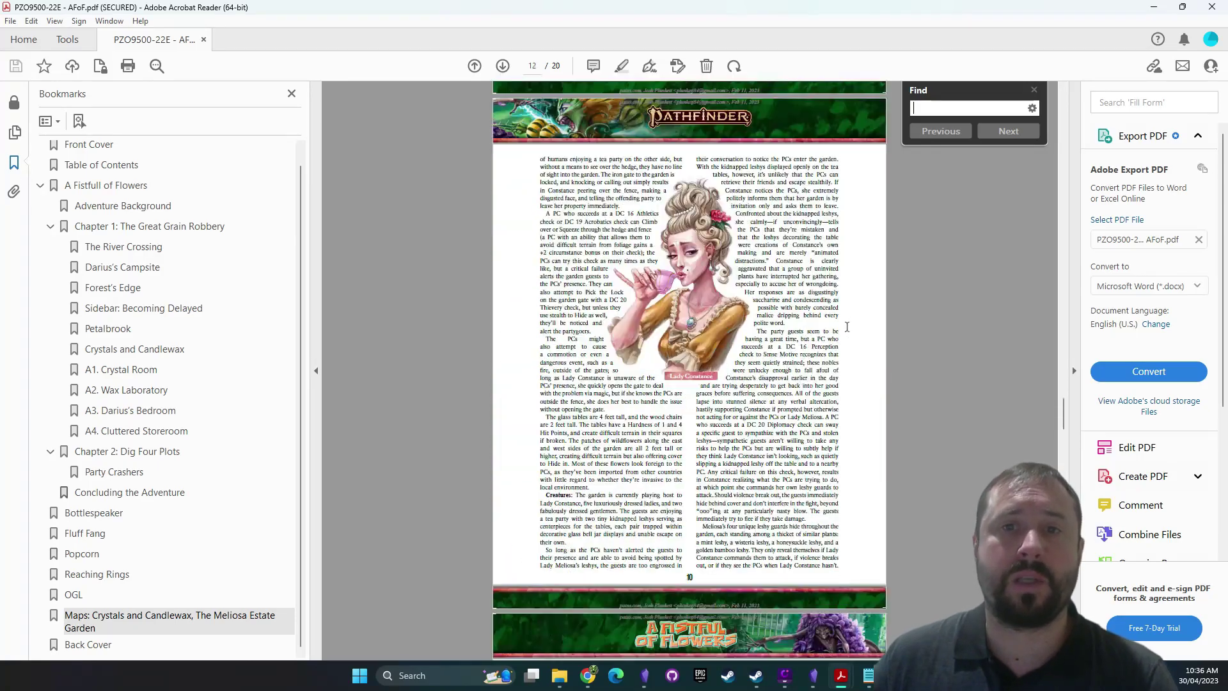
pyautogui.scroll(1, 837, 327)
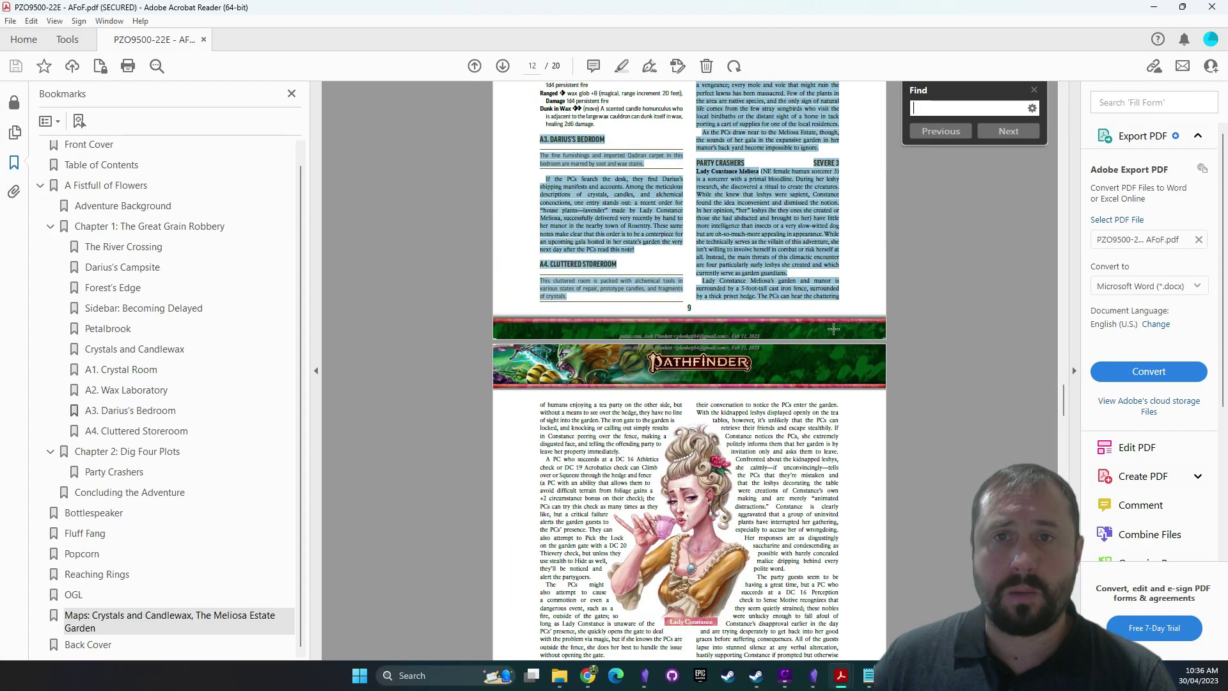
pyautogui.scroll(3, 833, 329)
pyautogui.scroll(-7, 787, 356)
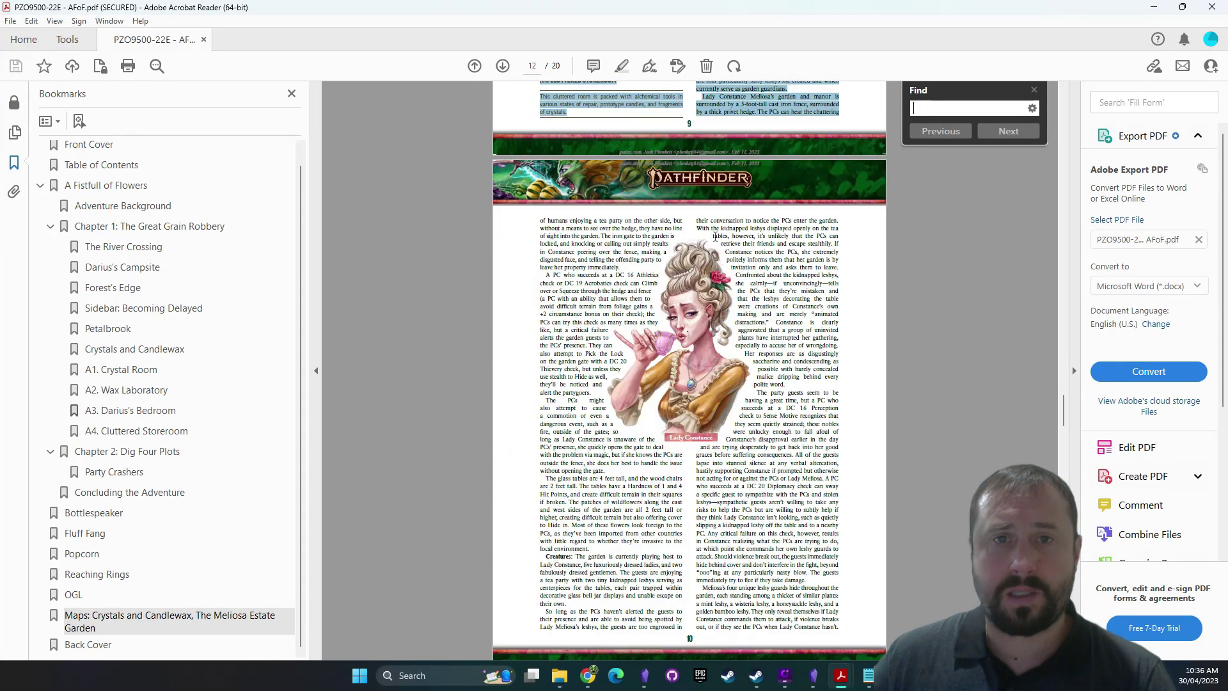
pyautogui.moveTo(540, 160); pyautogui.dragTo(835, 563)
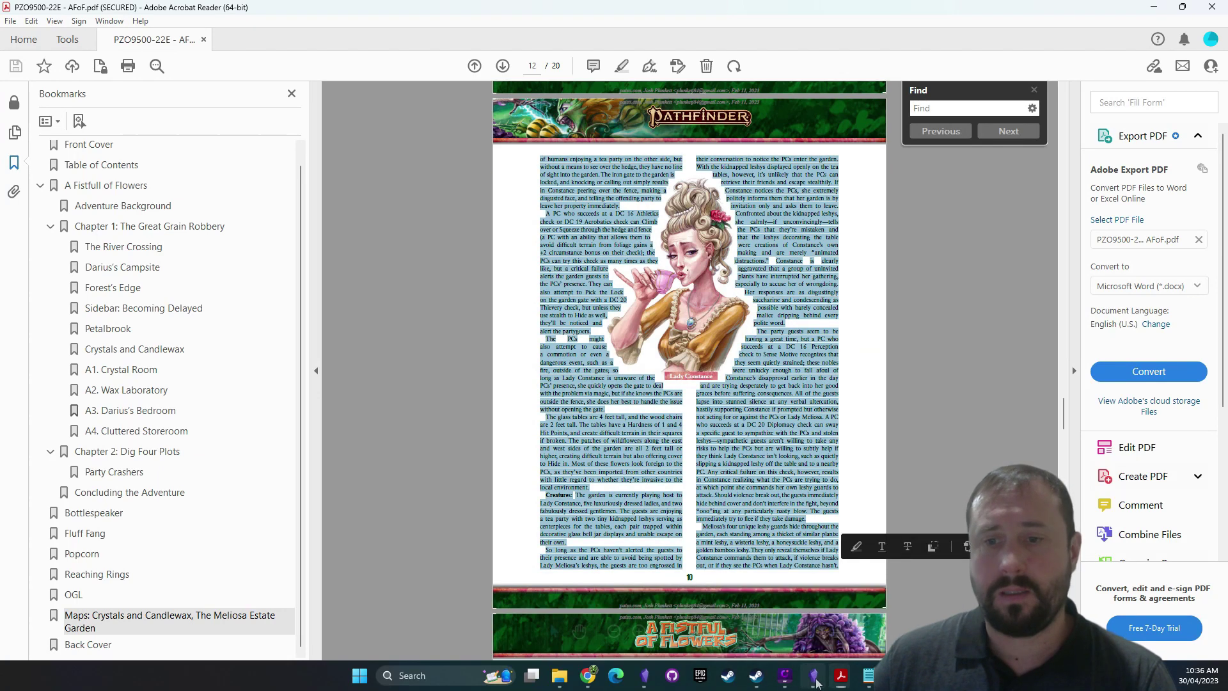
# In Obsidian, open Ch2. Dig Four Plots for editing and paste the copied page text after "hear the chattering"
pyautogui.click(813, 675)
pyautogui.click(135, 211)
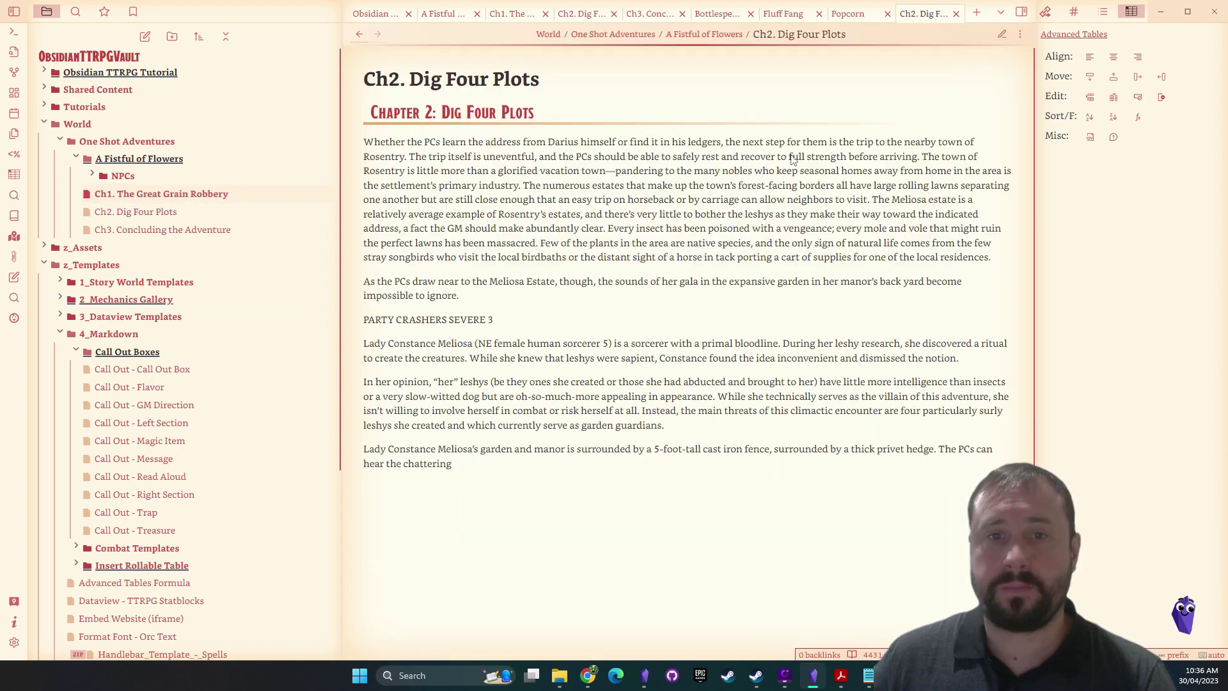
pyautogui.click(1002, 35)
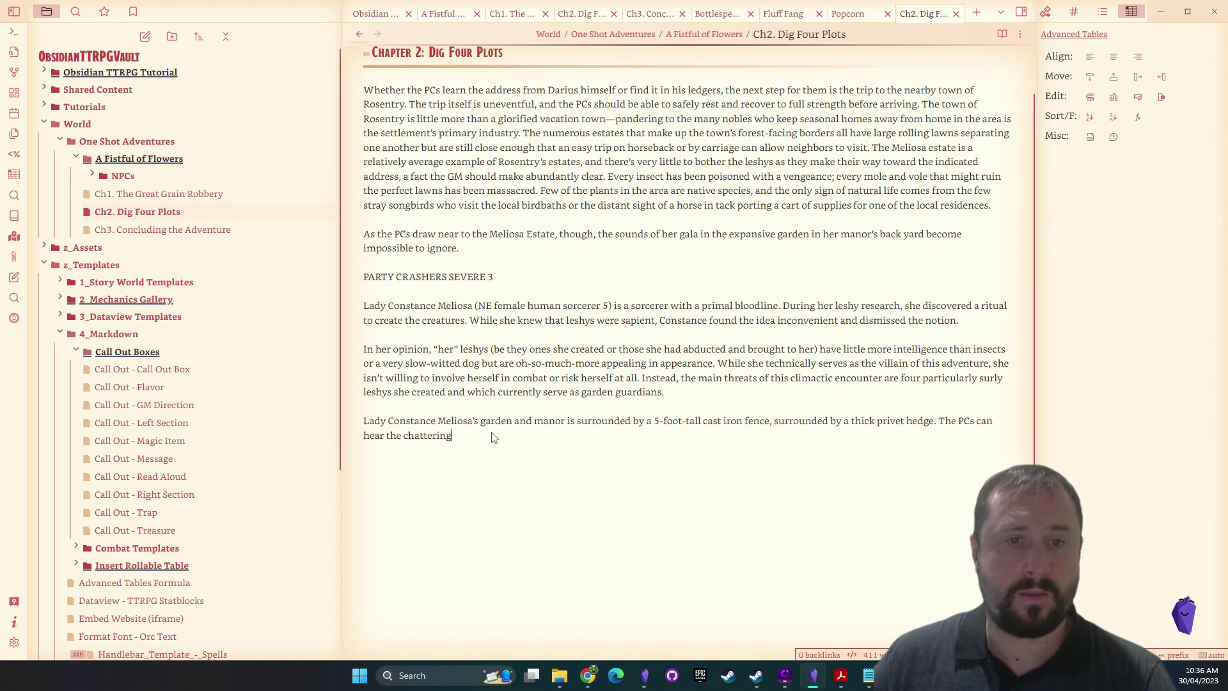
pyautogui.hotkey('ctrl', 'v')
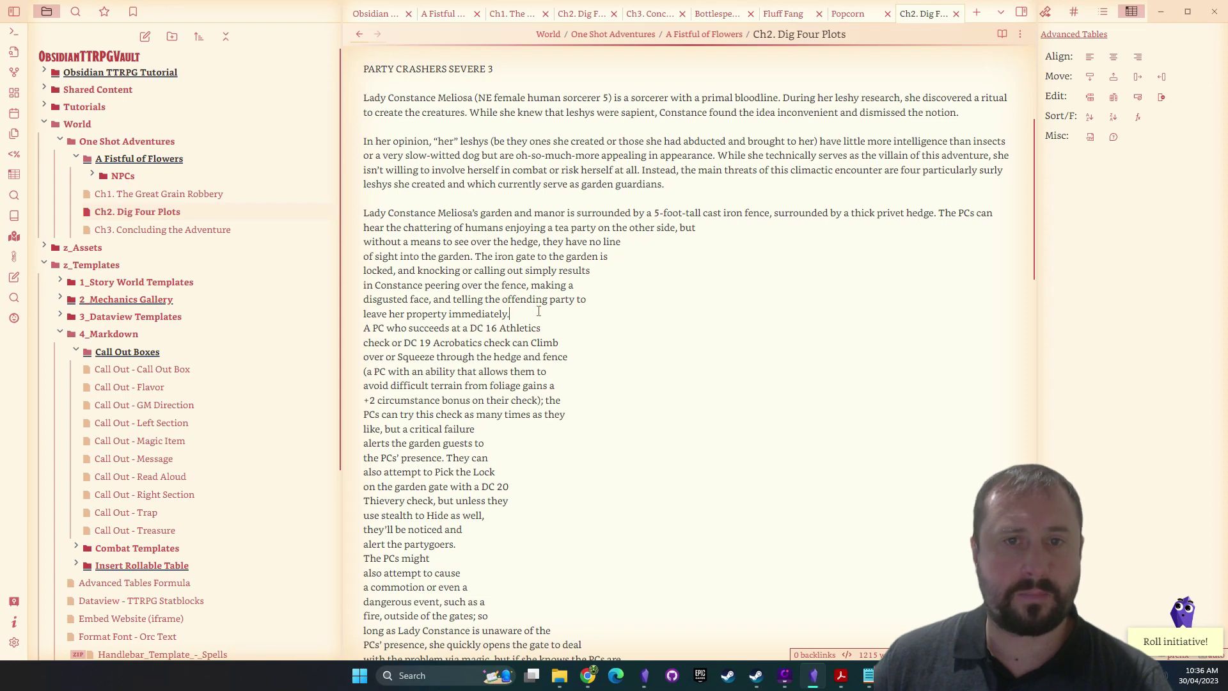
# Insert a blank line between each of the pasted paragraphs, through the one beginning "Meliosa's four unique leshy guards"
pyautogui.press('Return')
pyautogui.scroll(-3, 502, 448)
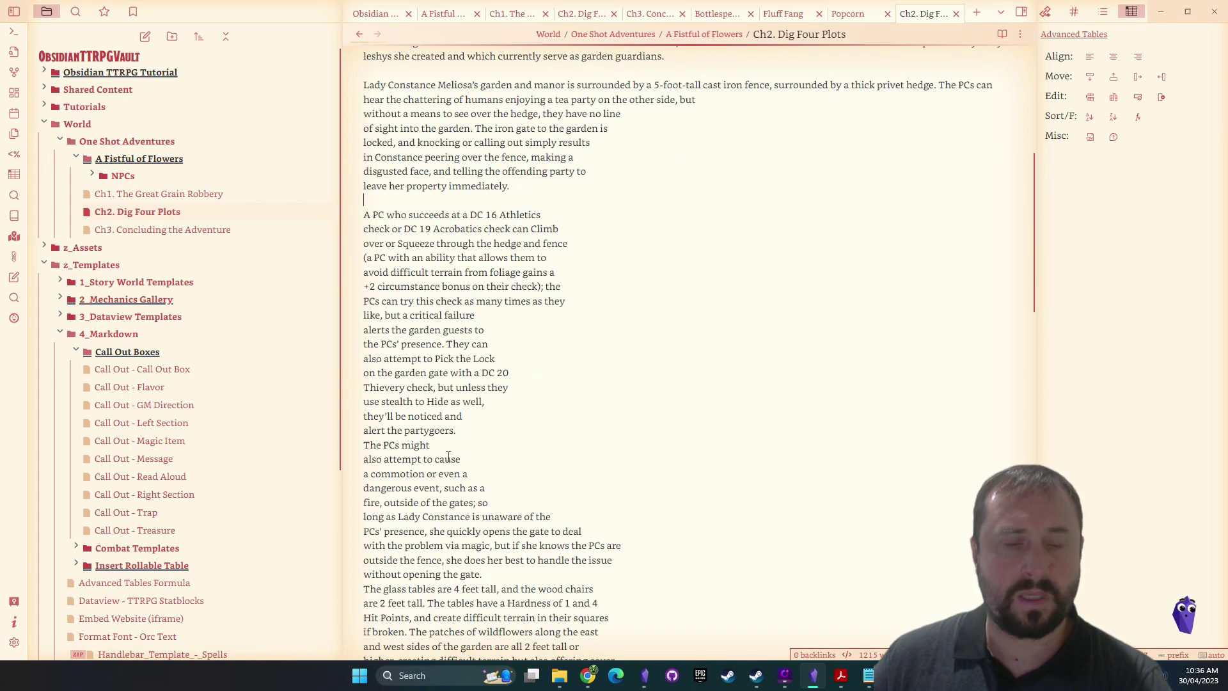
pyautogui.click(478, 358)
pyautogui.press('Return')
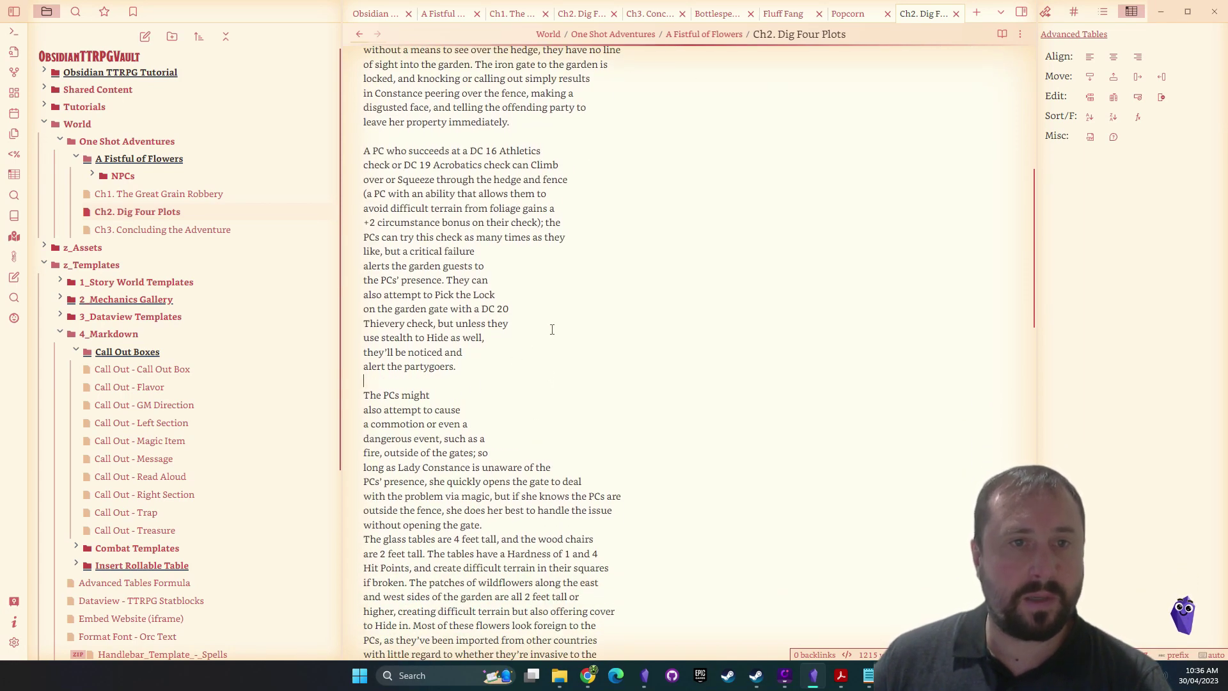
pyautogui.scroll(-2, 519, 269)
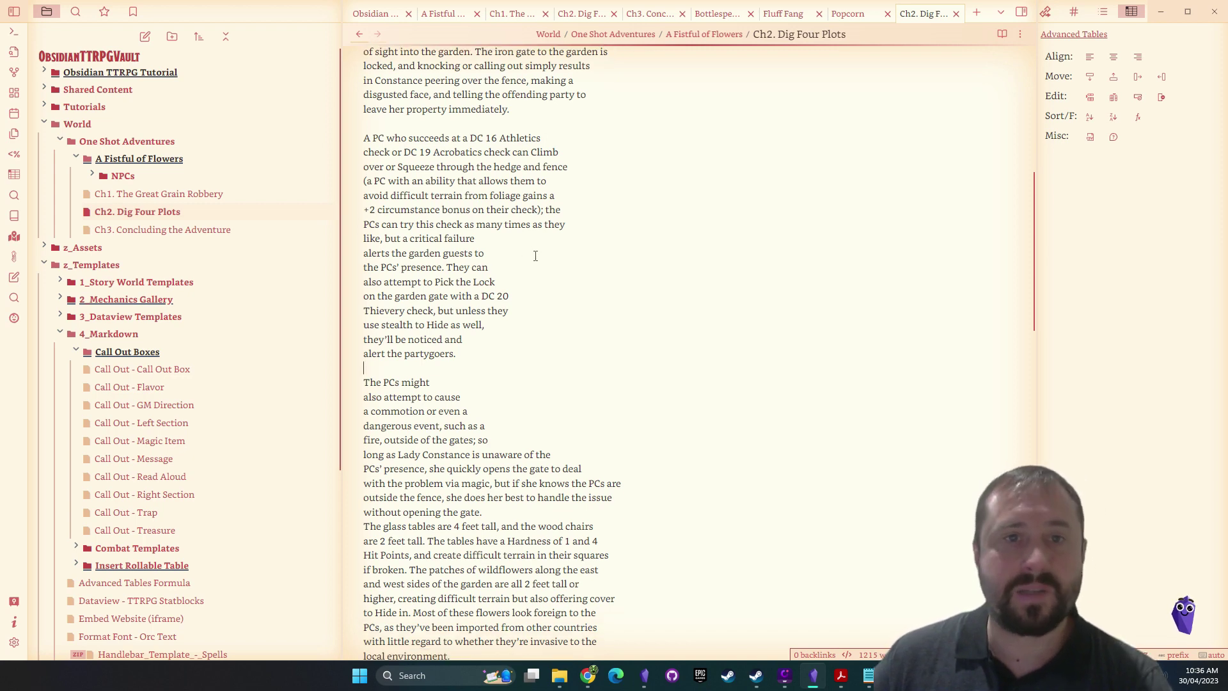
pyautogui.press('Return')
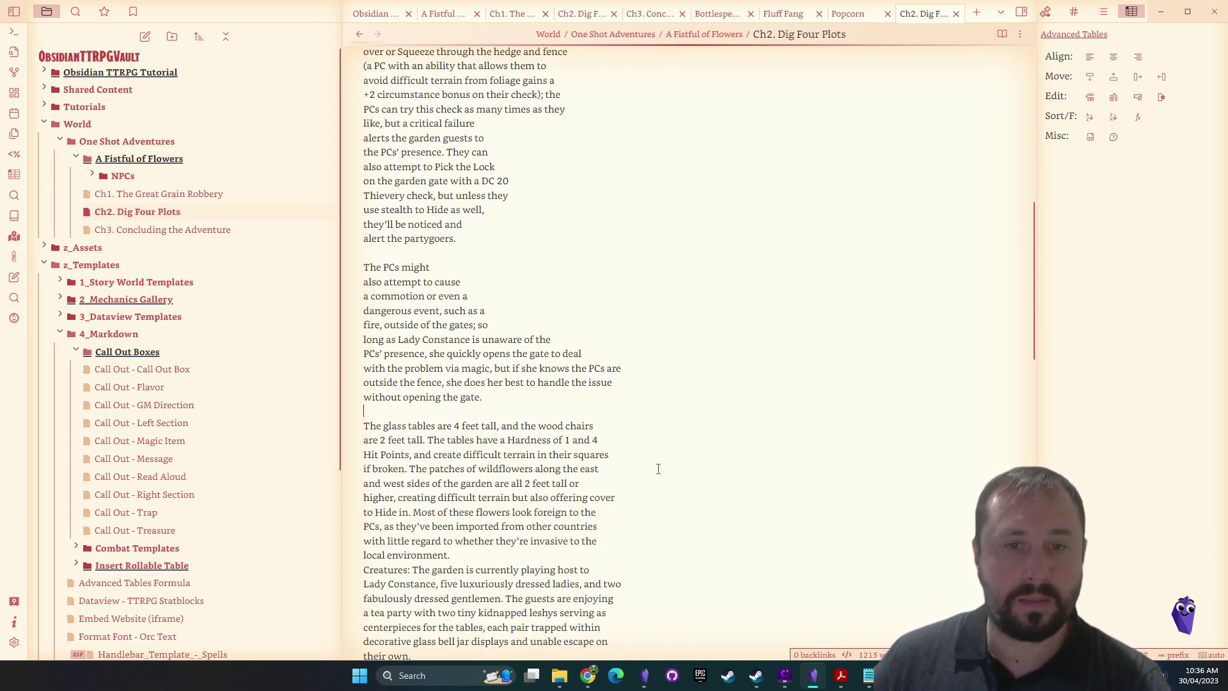
pyautogui.scroll(-1, 488, 478)
pyautogui.press('Return')
pyautogui.scroll(-2, 450, 517)
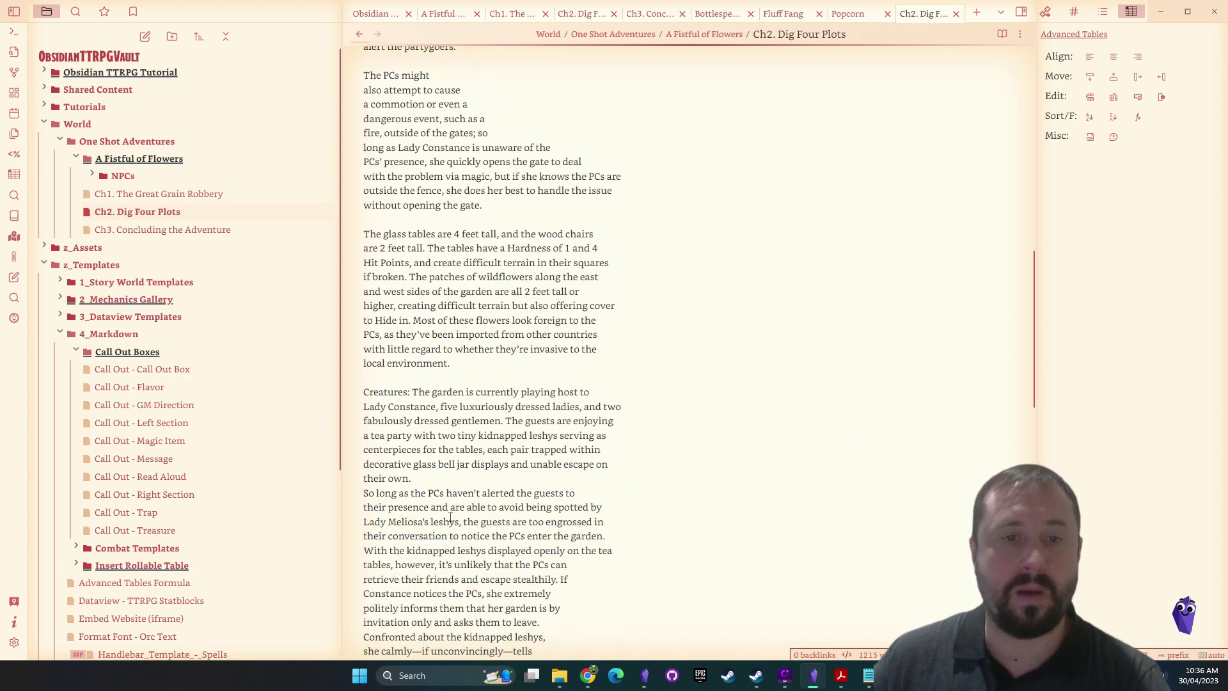
pyautogui.press('Return')
pyautogui.scroll(-7, 447, 441)
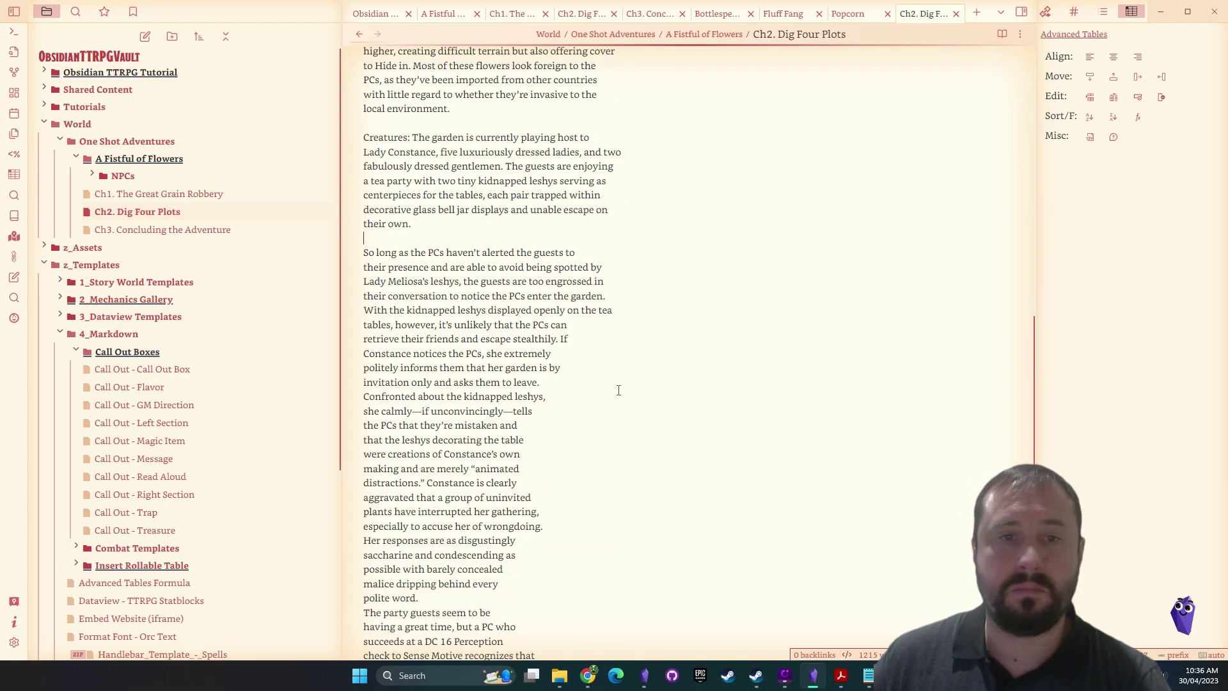
pyautogui.click(425, 401)
pyautogui.press('Return')
pyautogui.scroll(-5, 582, 373)
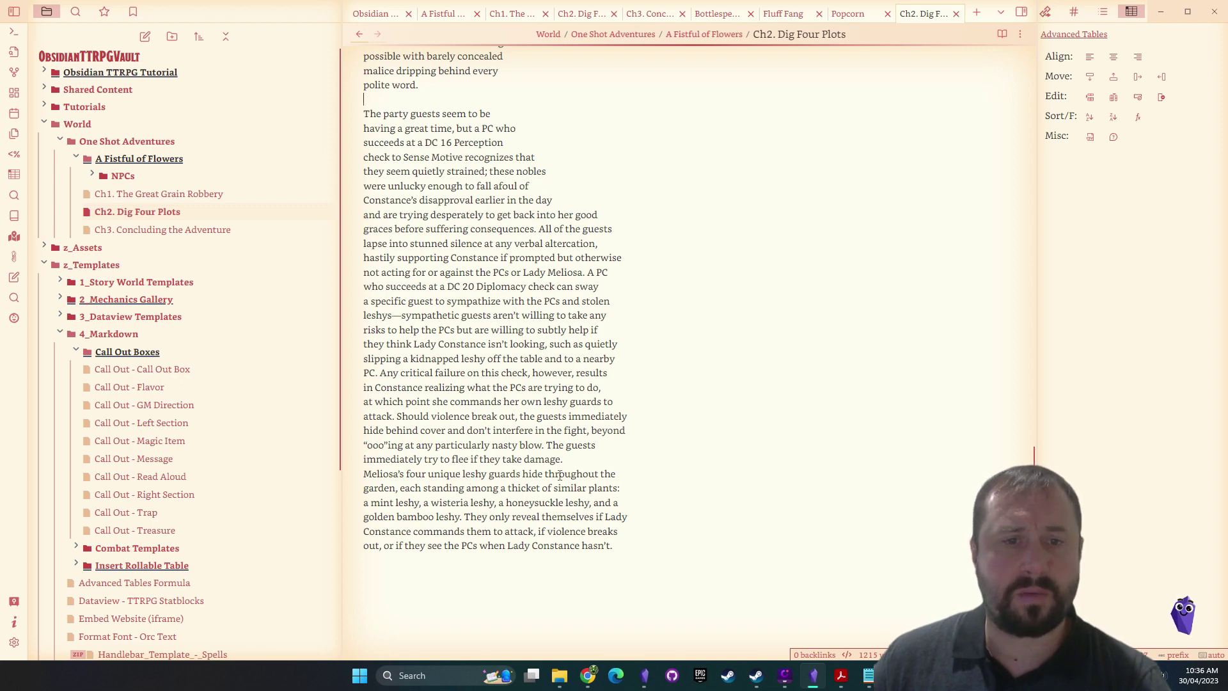
pyautogui.press('Return')
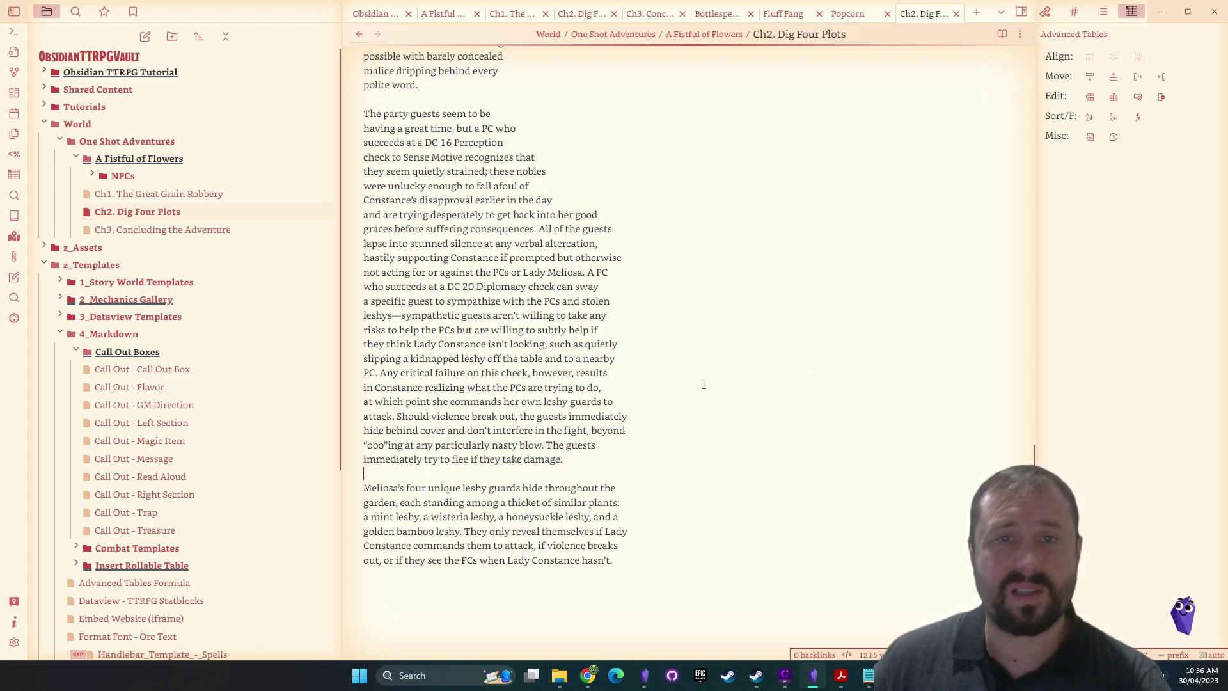
# Join the broken lines of the paragraph describing the garden fence and locked iron gate into continuous text
pyautogui.scroll(15, 658, 284)
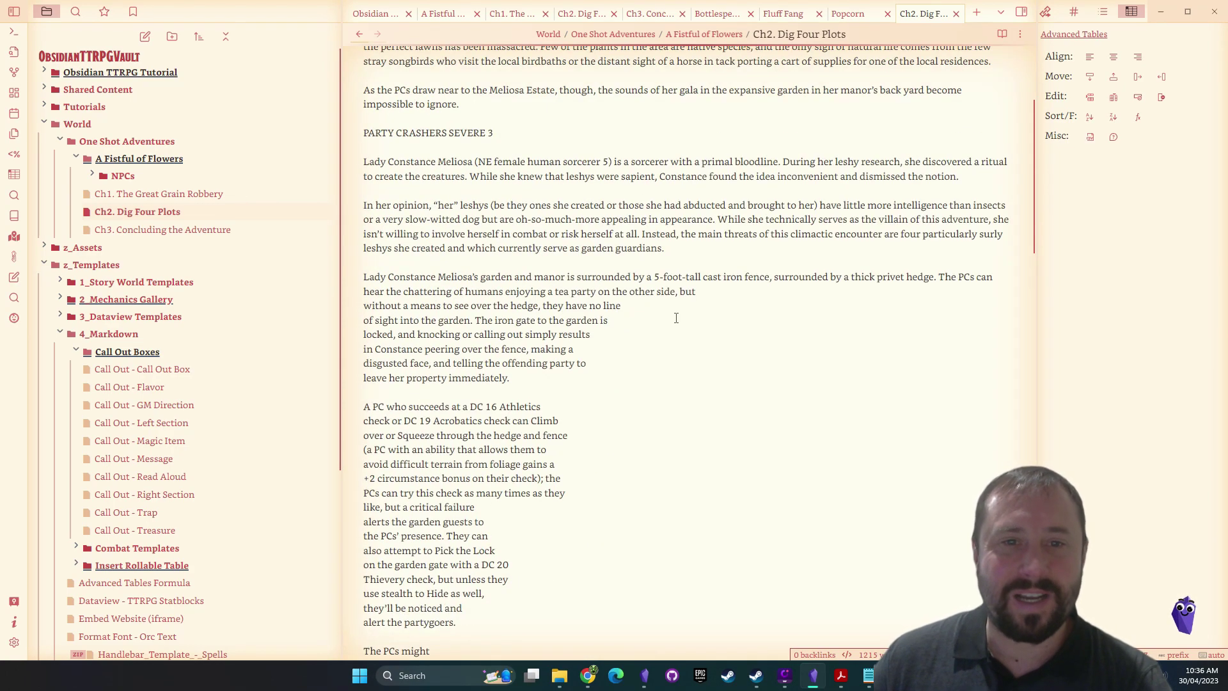
pyautogui.moveTo(528, 381); pyautogui.dragTo(463, 276)
pyautogui.hotkey('ctrl', 'j')
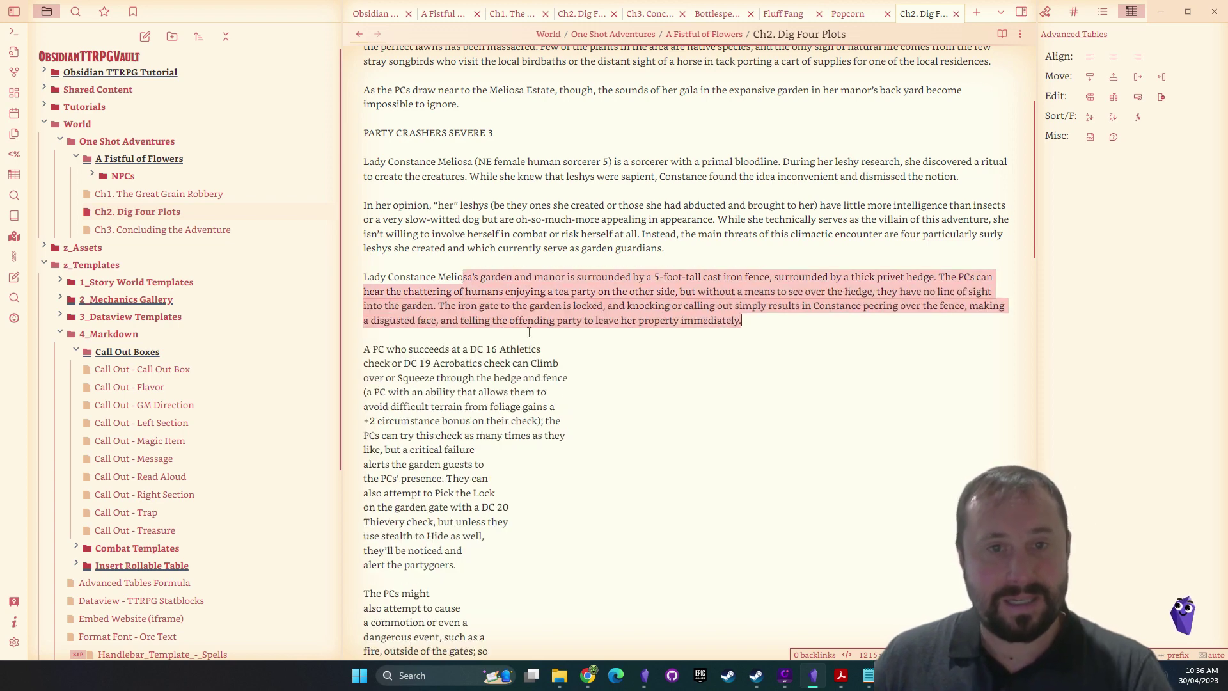
# Join the broken lines within the remaining pasted paragraphs, from "A PC who succeeds" to the end of the note, keeping the paragraph breaks
pyautogui.scroll(-1, 537, 313)
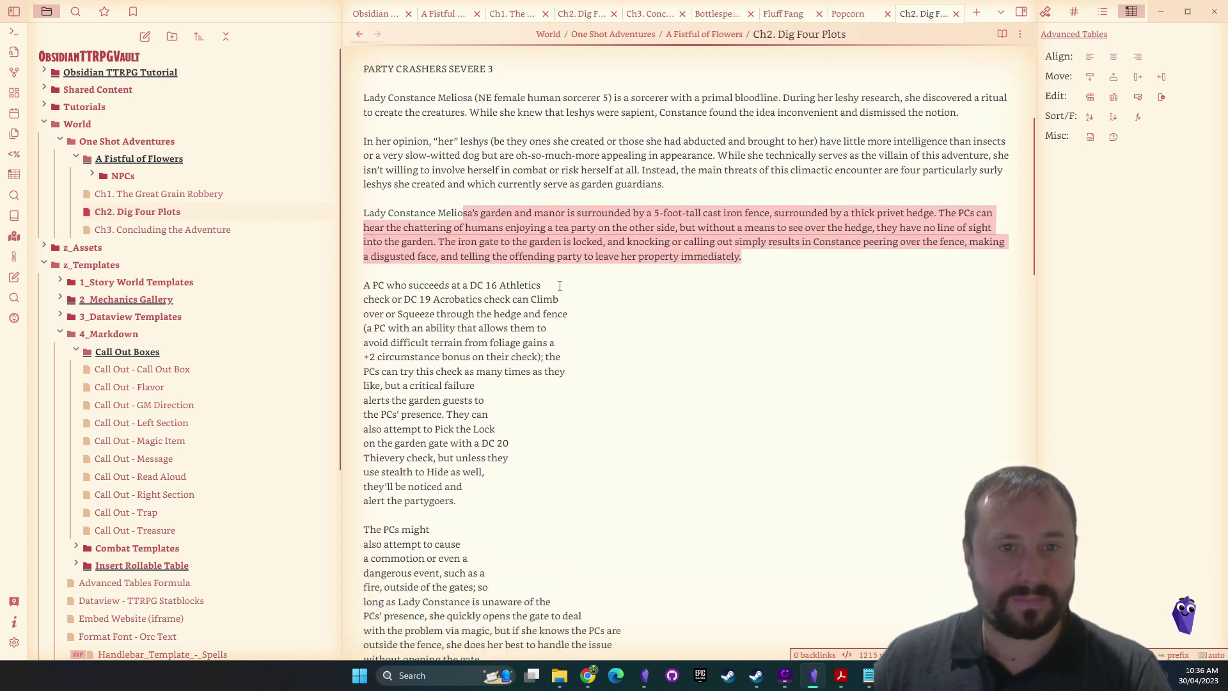
pyautogui.scroll(-20, 475, 505)
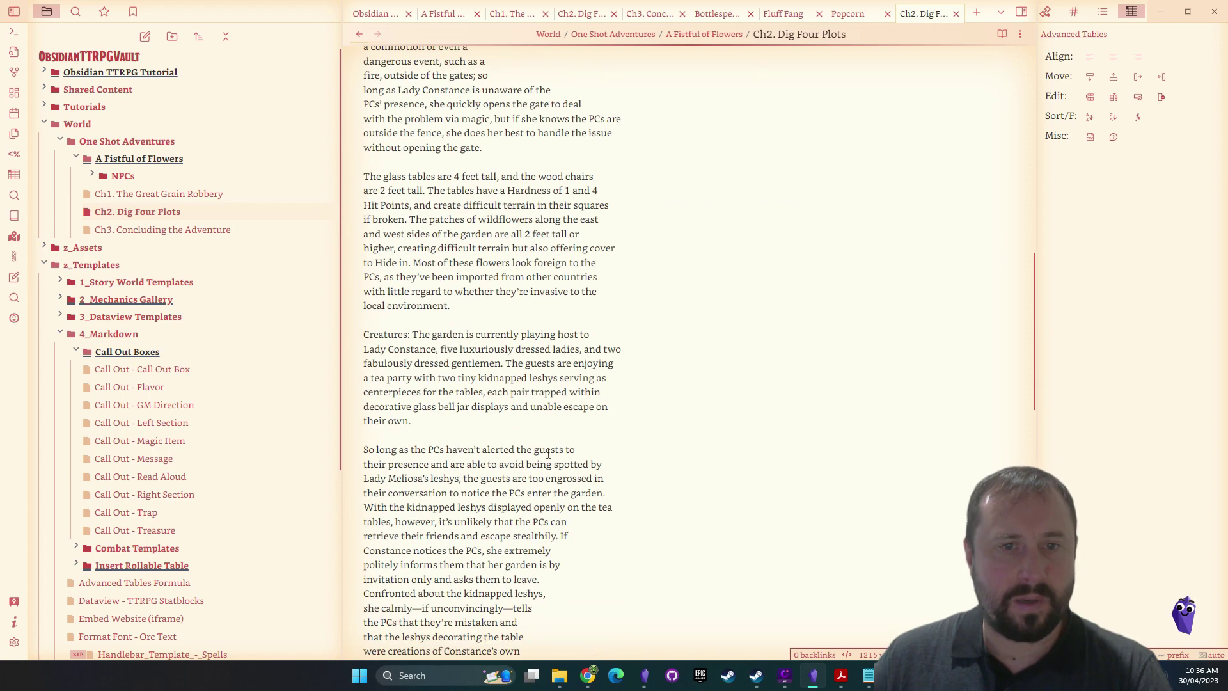
pyautogui.scroll(-1, 544, 518)
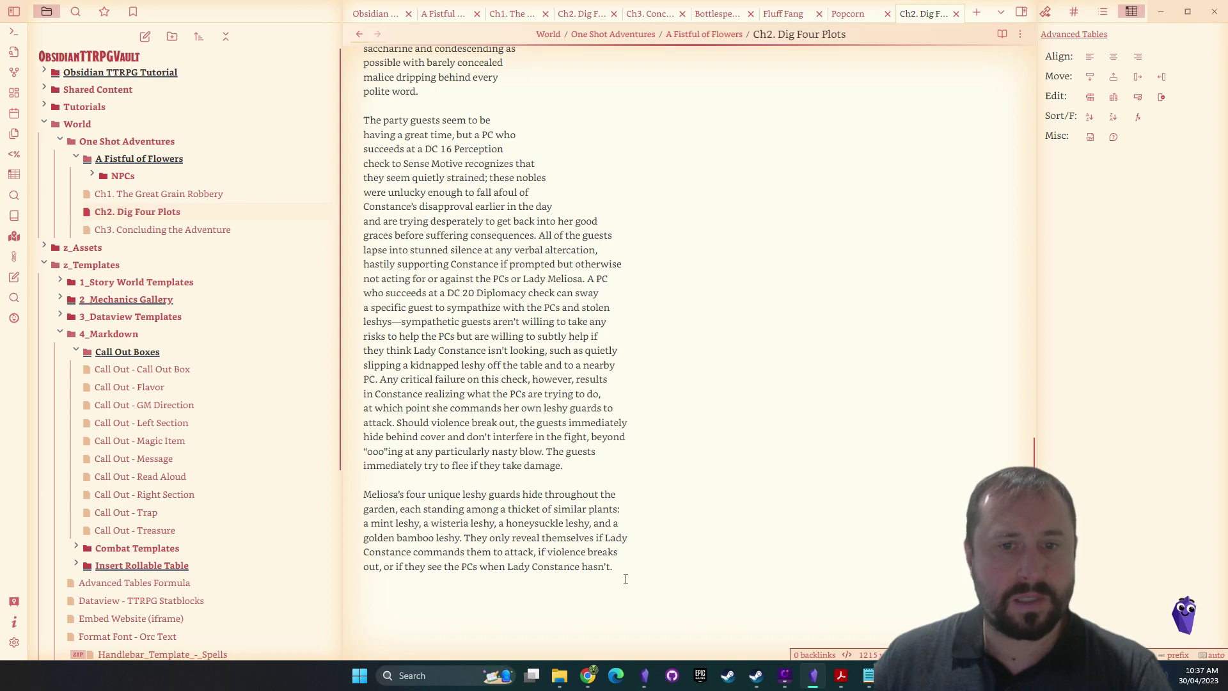
pyautogui.scroll(20, 447, 585)
pyautogui.moveTo(626, 579); pyautogui.dragTo(432, 257)
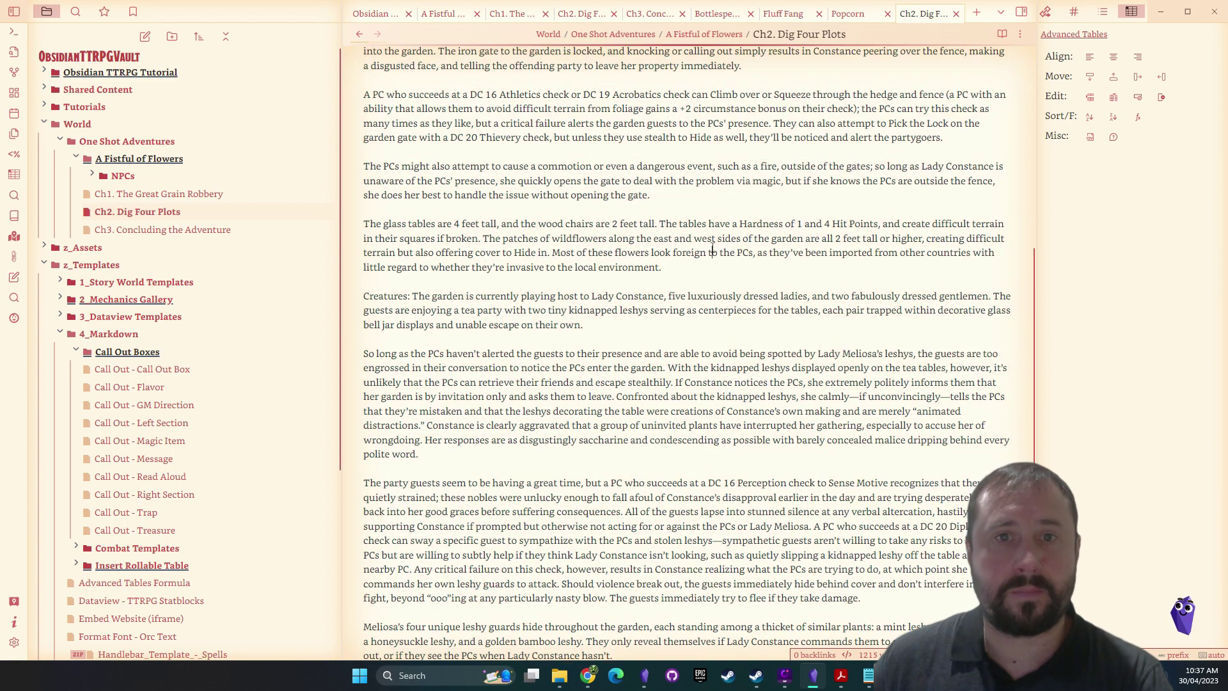
# Highlight the line "PARTY CRASHERS SEVERE 3" in Ch2. Dig Four Plots with == markers on both sides
pyautogui.click(699, 302)
pyautogui.scroll(3, 698, 302)
pyautogui.scroll(3, 575, 262)
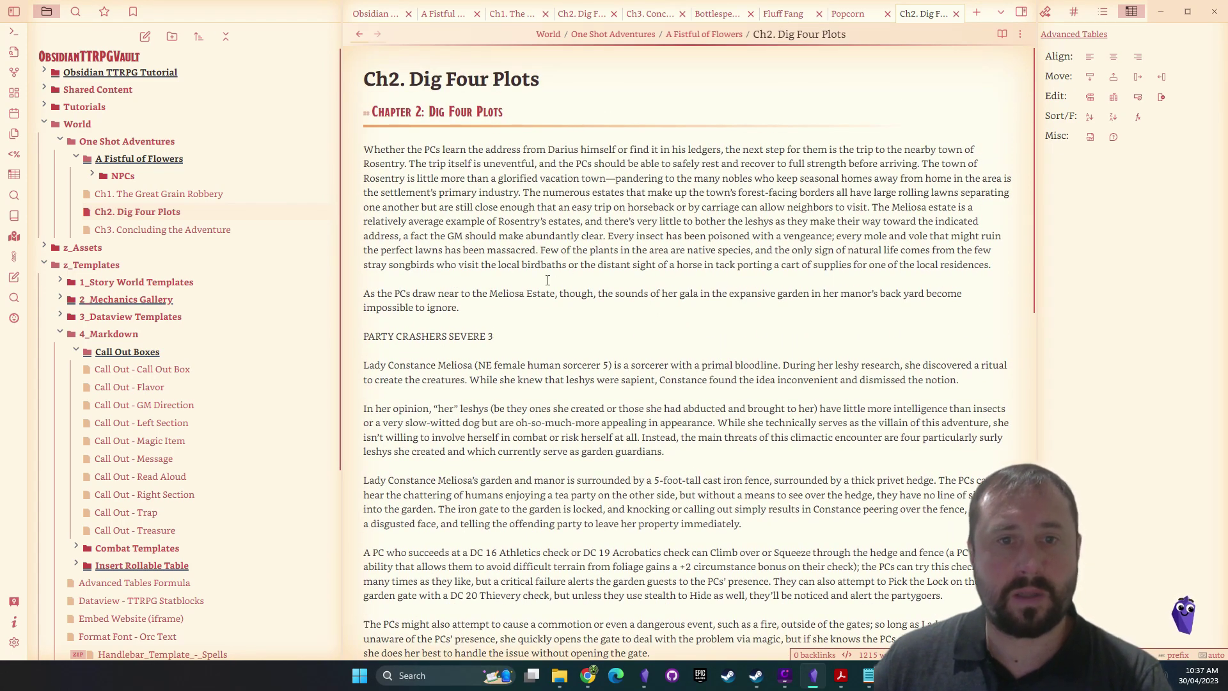
pyautogui.press('Home')
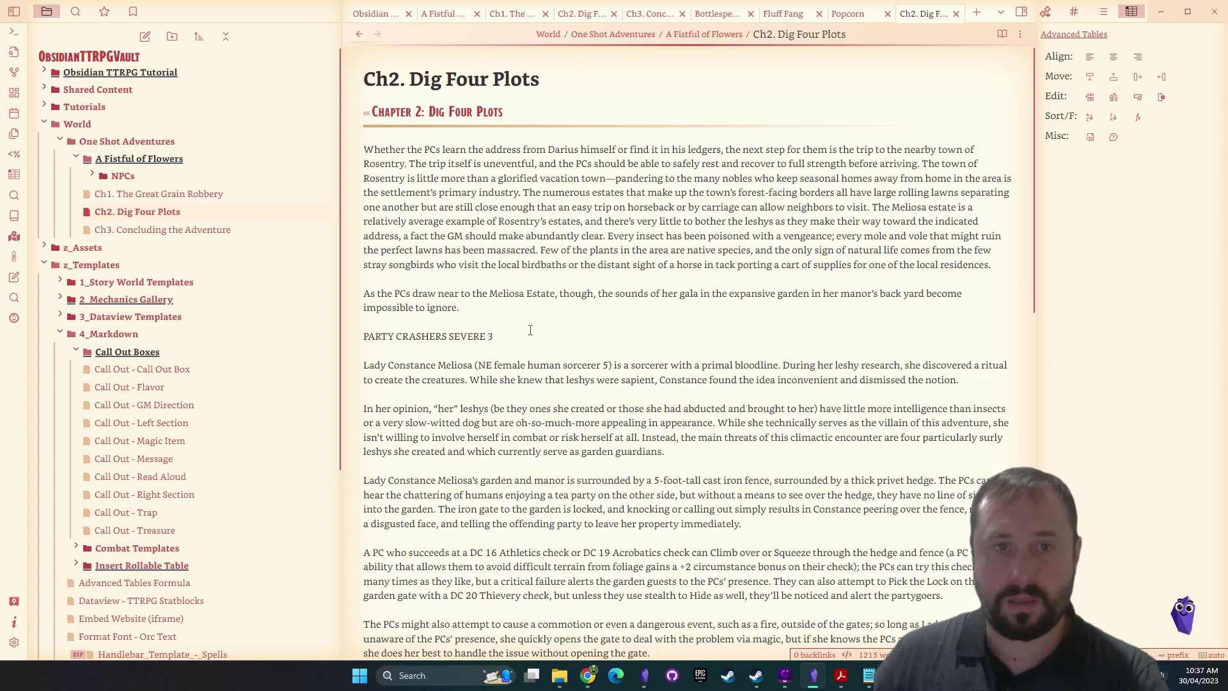
pyautogui.write('==')
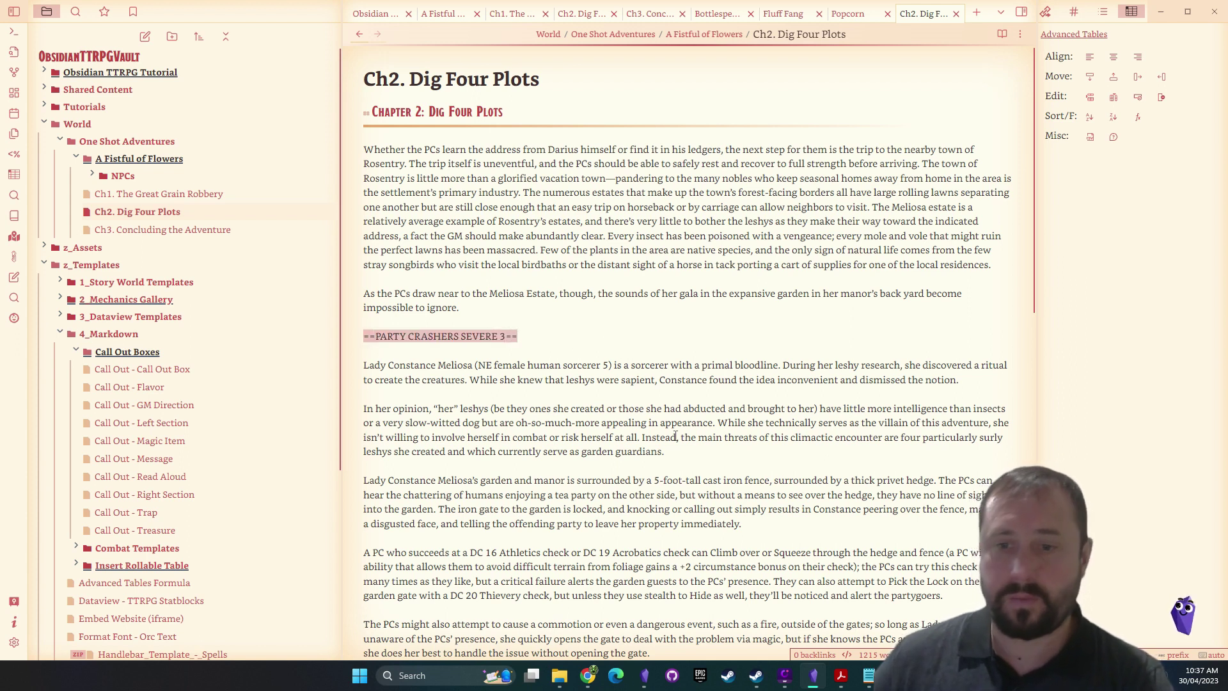
# Copy the Acrobat PDF text from "The garden leshys hold no solidarity" to "with their rescued kin" and paste it at the end of the Obsidian note
pyautogui.click(840, 674)
pyautogui.scroll(-10, 676, 276)
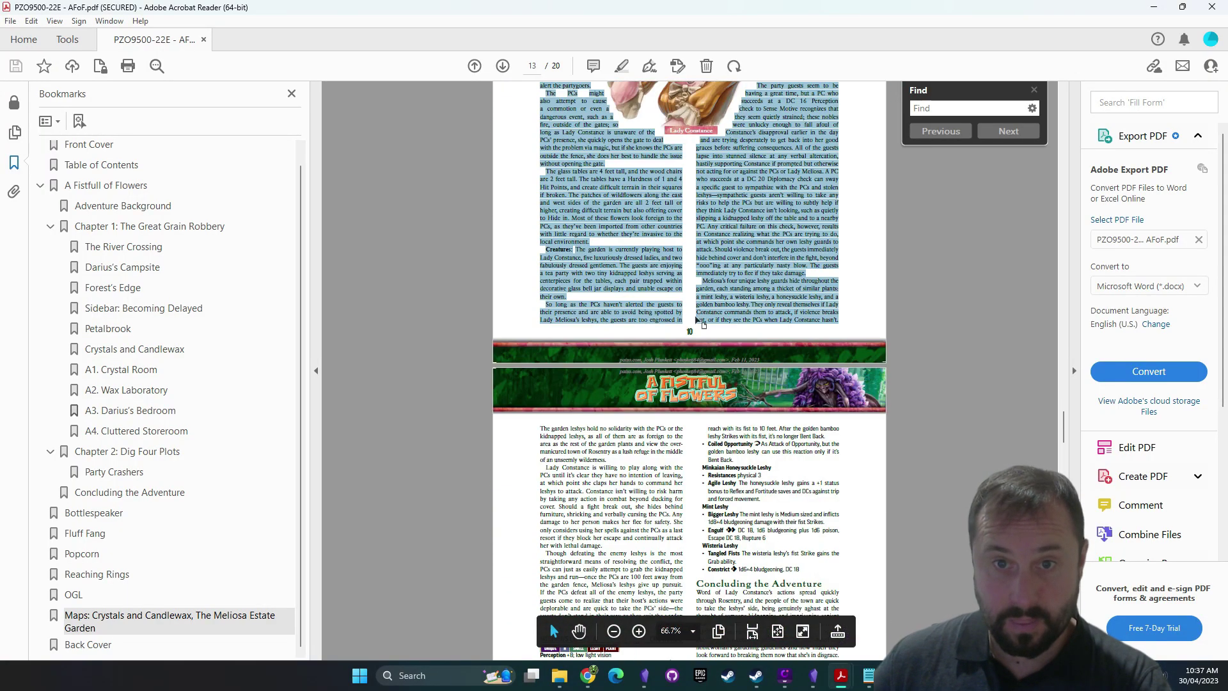
pyautogui.moveTo(538, 178); pyautogui.dragTo(683, 376)
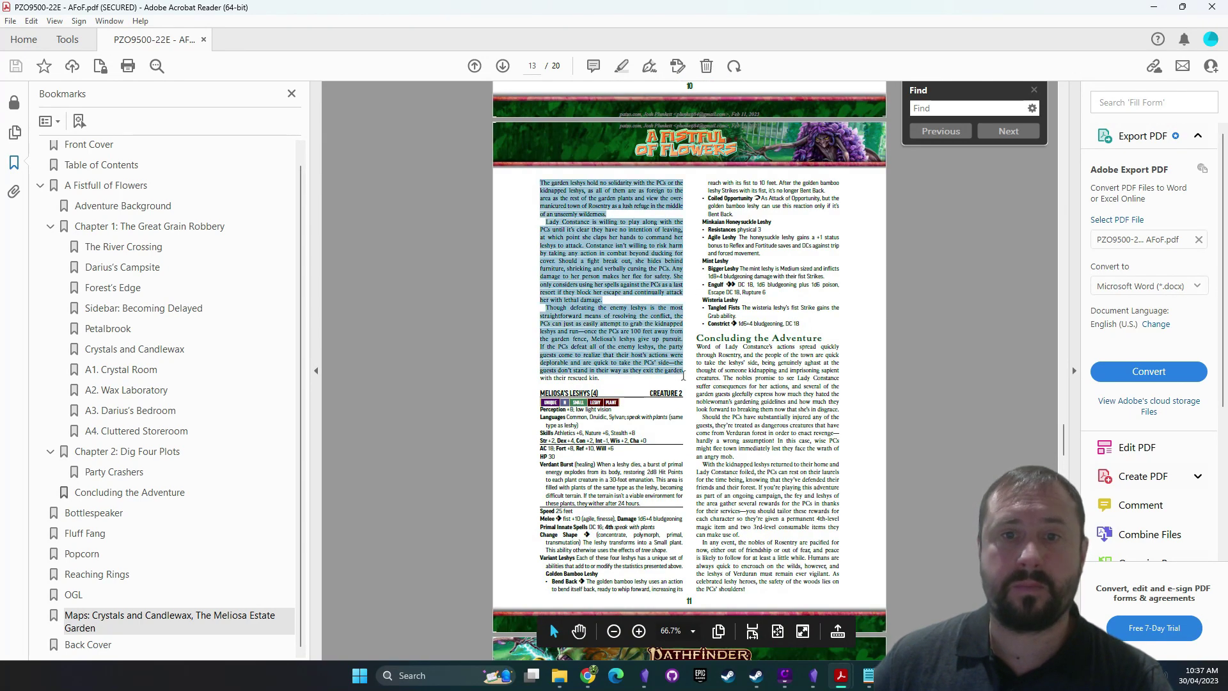
pyautogui.moveTo(607, 377); pyautogui.dragTo(601, 379)
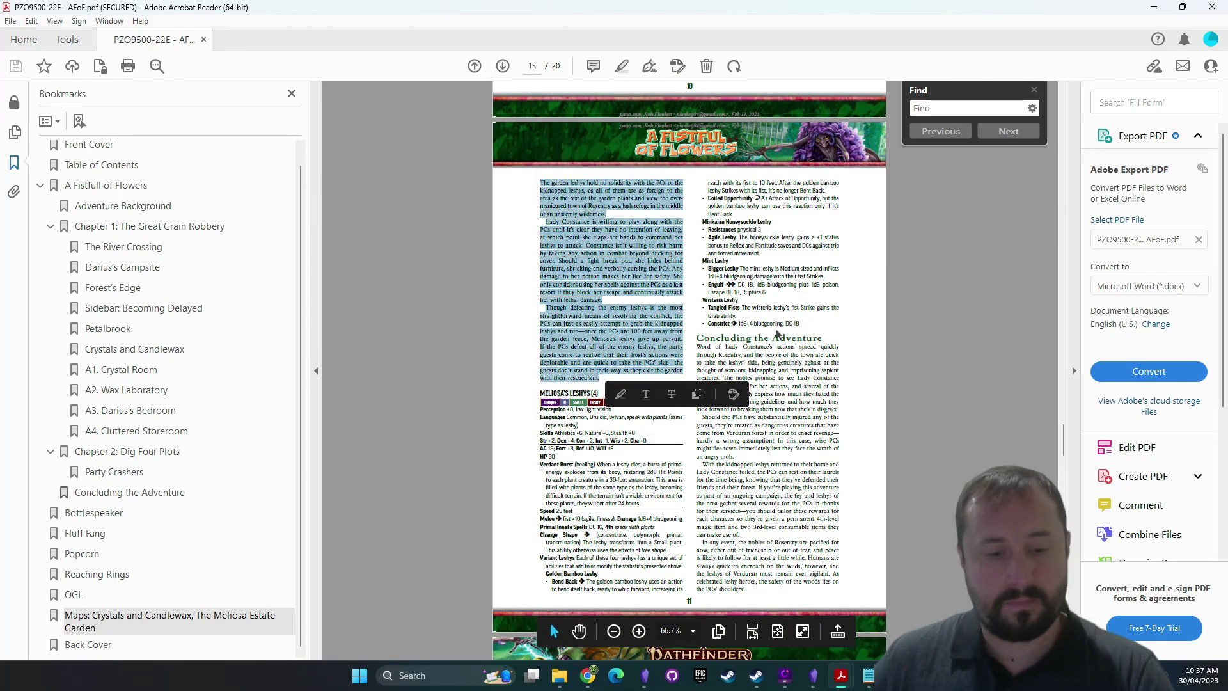
pyautogui.hotkey('alt', 'Tab')
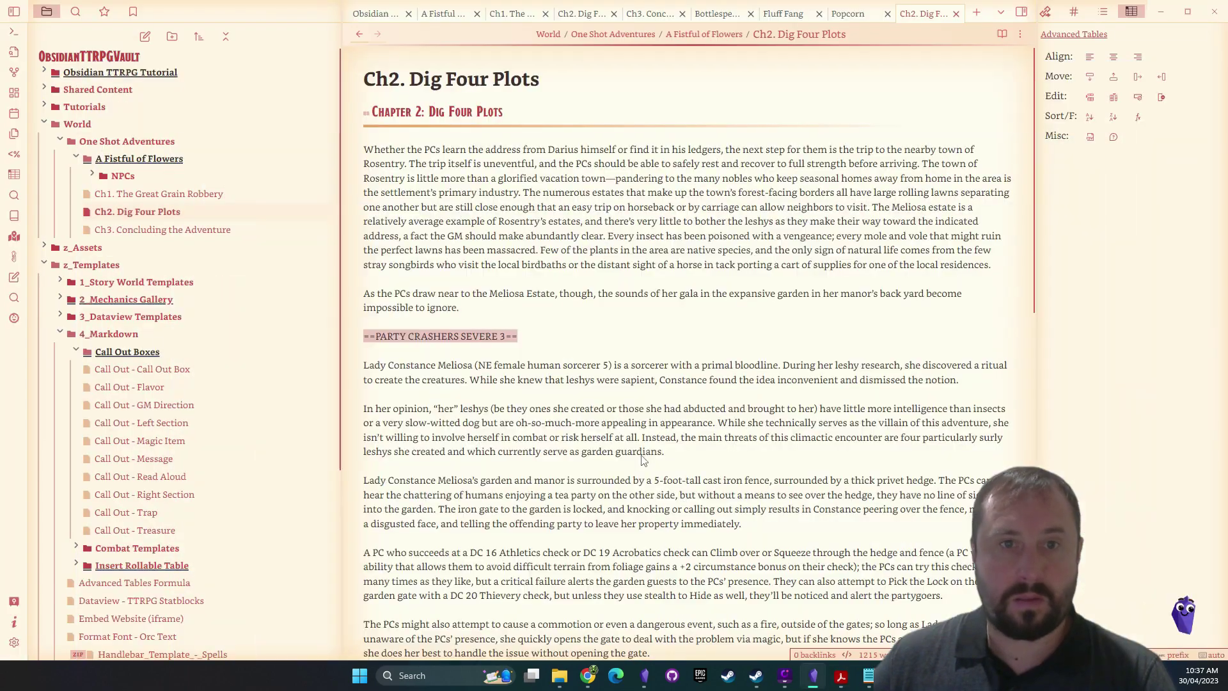
pyautogui.scroll(-15, 667, 443)
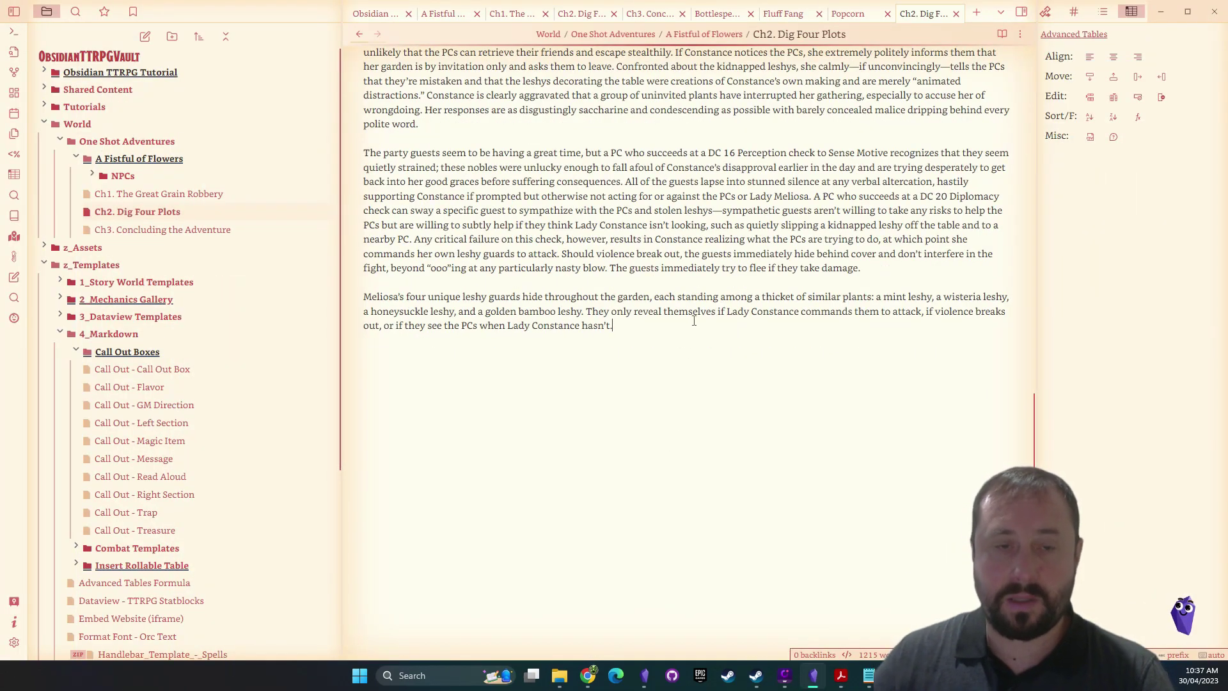
pyautogui.hotkey('ctrl', 'v')
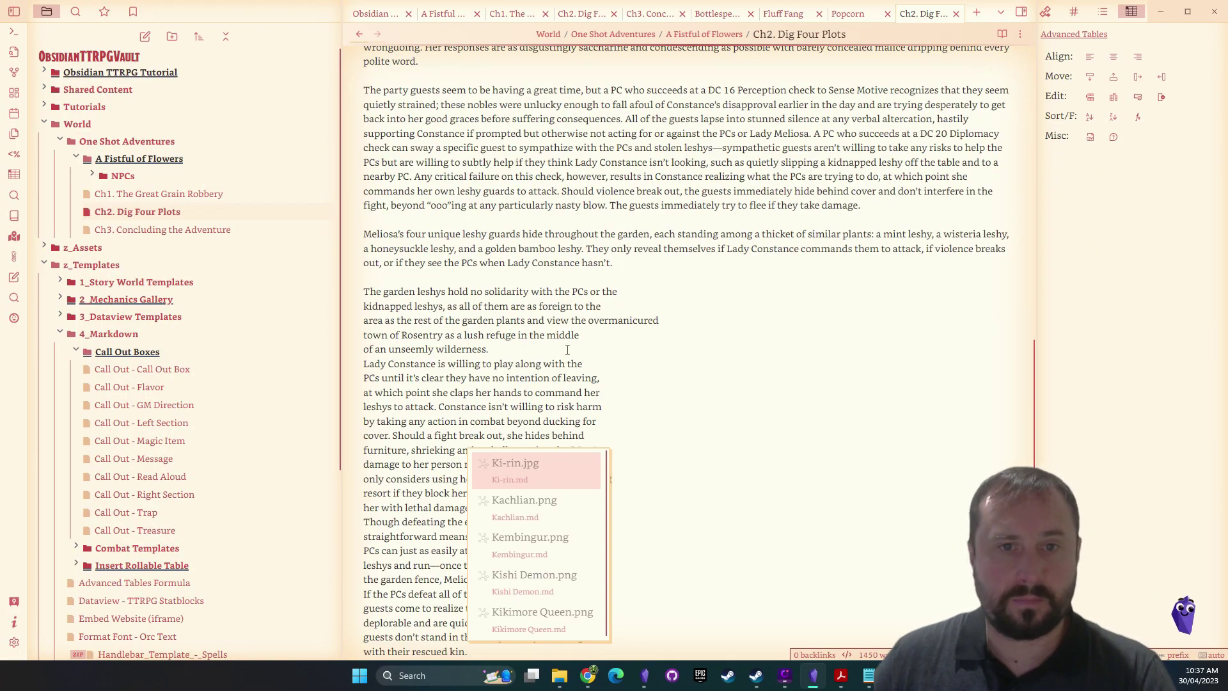
# Separate the newly pasted leshy, Lady Constance and "Though defeating" paragraphs with blank lines and join the broken lines within each
pyautogui.click(568, 350)
pyautogui.press('Return')
pyautogui.click(482, 519)
pyautogui.press('Return')
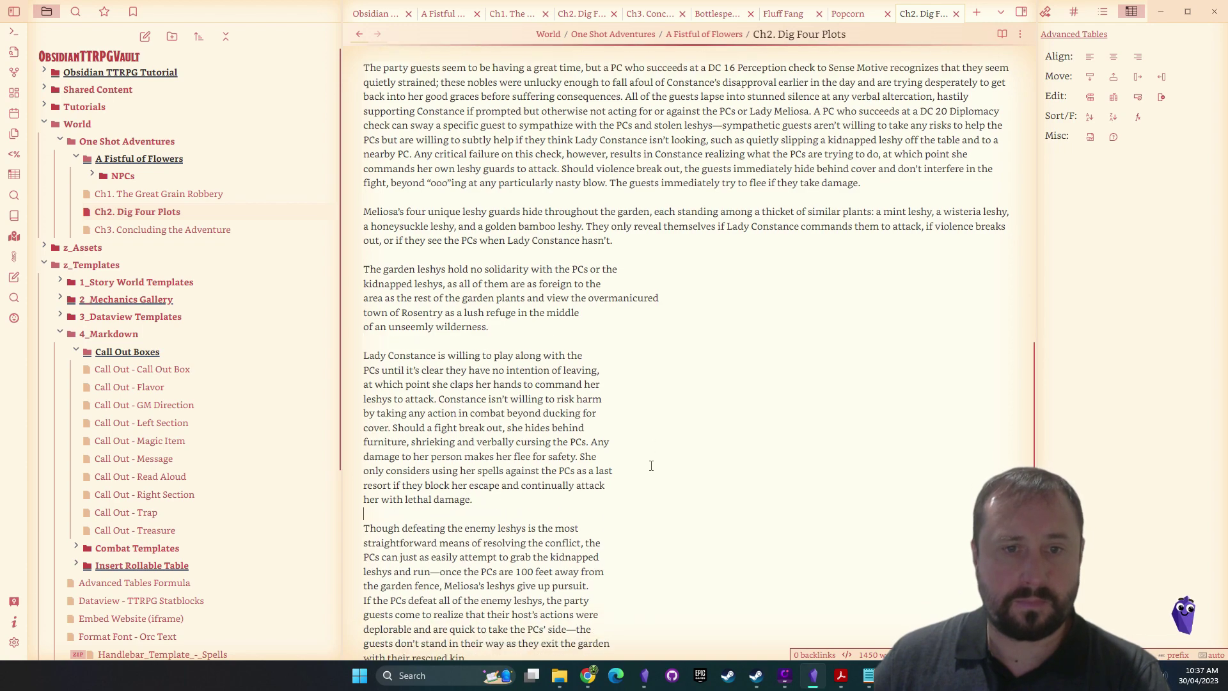
pyautogui.scroll(-5, 518, 368)
pyautogui.scroll(5, 471, 346)
pyautogui.moveTo(471, 340); pyautogui.dragTo(403, 243)
pyautogui.hotkey('ctrl', 'shift', 'm')
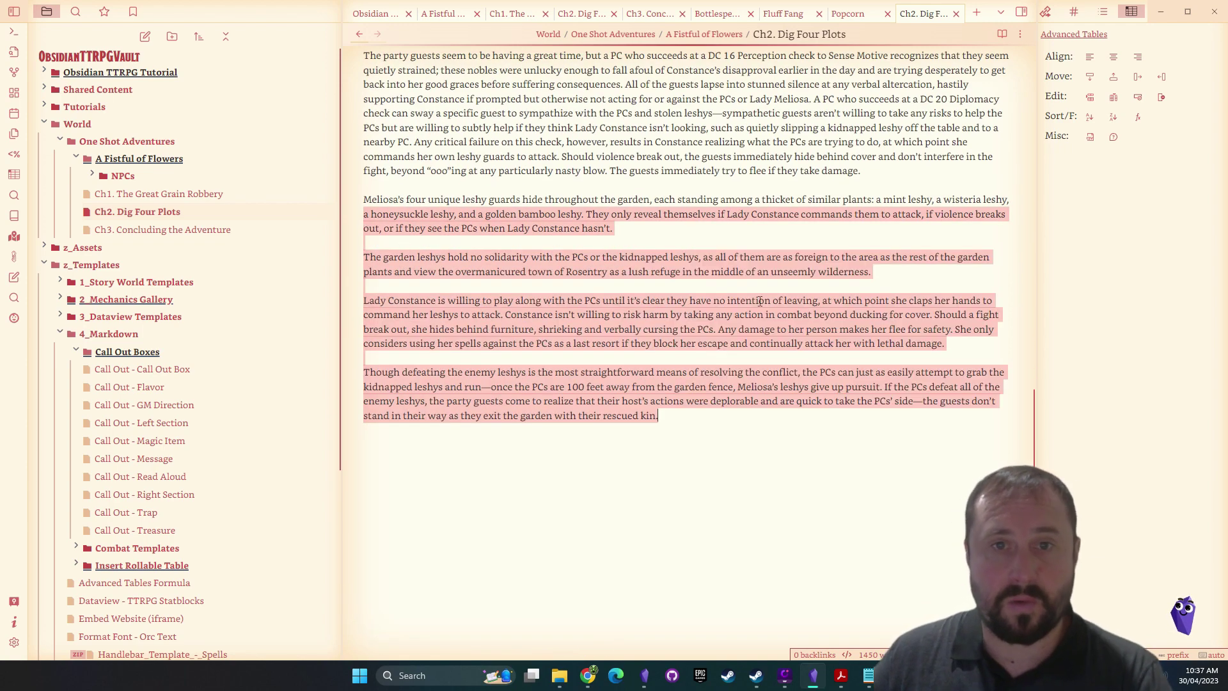
# Copy the PDF's Concluding the Adventure section into the Obsidian note Ch3. Concluding the Adventure and delete the repeated heading line
pyautogui.moveTo(841, 675)
pyautogui.click(870, 640)
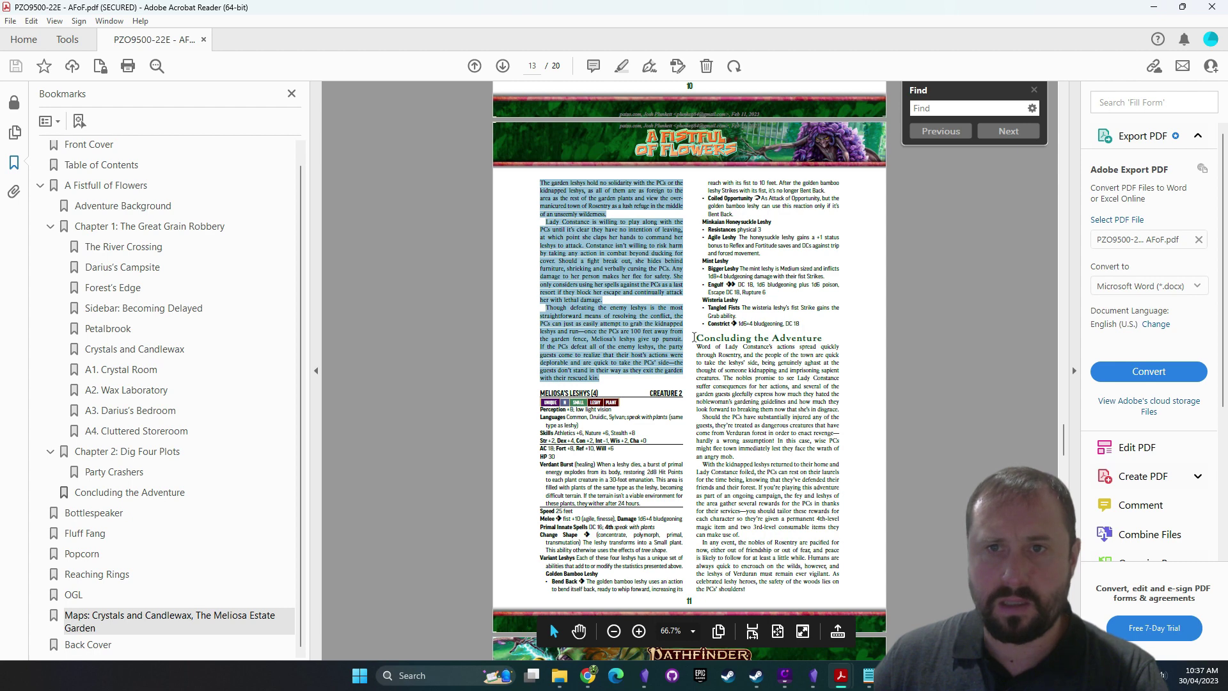
pyautogui.moveTo(694, 337); pyautogui.dragTo(752, 592)
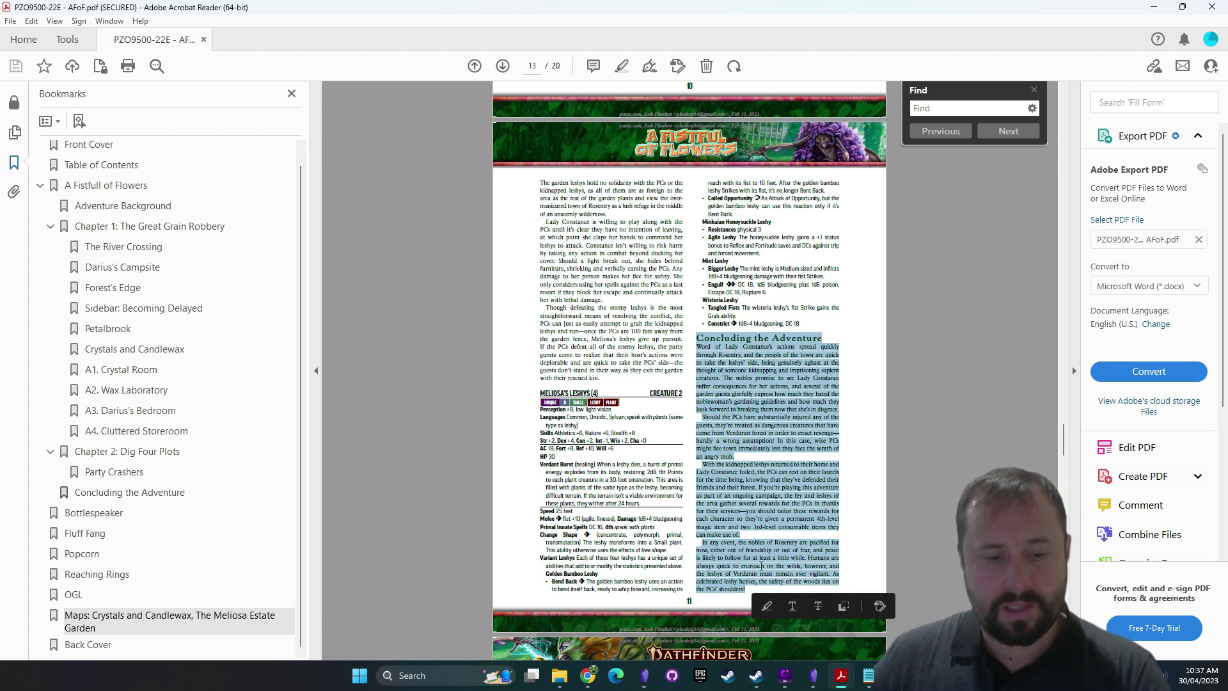
pyautogui.click(1155, 8)
pyautogui.click(181, 230)
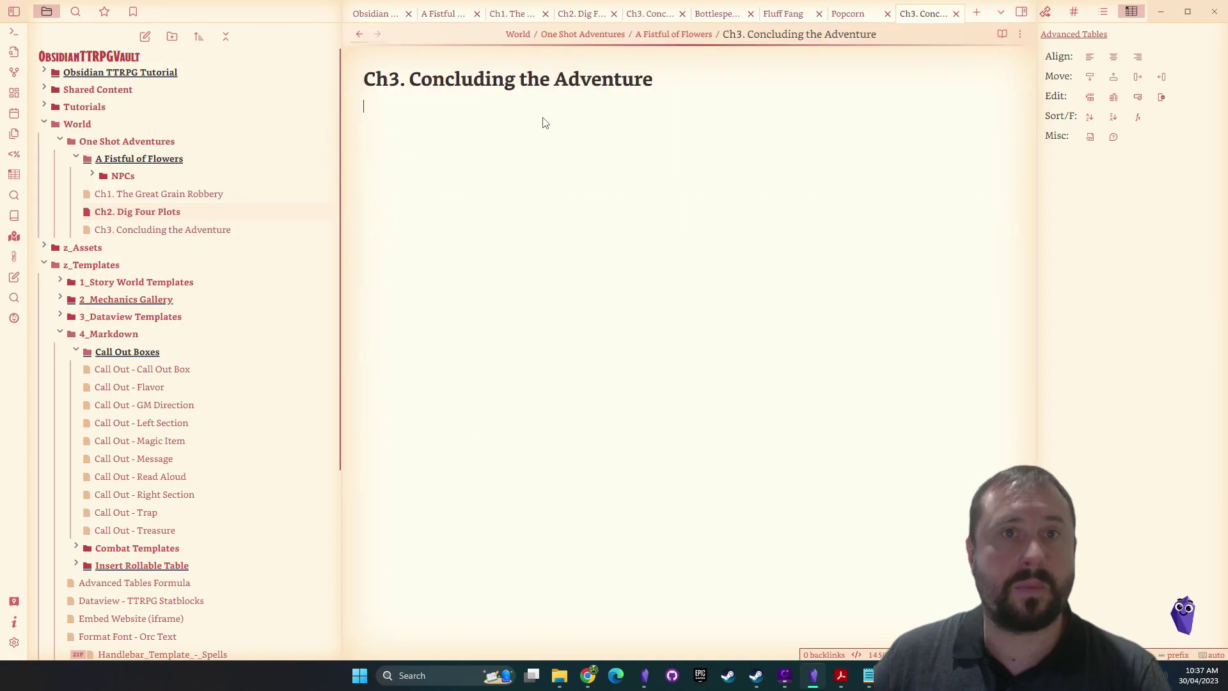
pyautogui.write('Concluding the Adventure Word of Lady Constance’s actions spread quickly through Rosentry, and the people of the town are quick to take the leshys’ side, being genuinely aghast at the thought of someone kidnapping and imprisoning sapient creatures. The nobles promise to see Lady Constance suffer consequences for her actions, and several of the garden guests gleefully express how much they hated the noblewoman’s gardening guidelines and how much they look forward to breaking them now that she’s in disgrace. Should the PCs have substantially injured any of the guests, they’re treated as dangerous creatures that have come from Verduran forest in order to enact revenge— hardly a wrong assumption! In this case, wise PCs might flee town immediately lest they face the wrath of an angry mob. With the kidnapped leshys returned to their home and Lady Constance foiled, the PCs can rest on their laurels for the time being, knowing that they’ve defended their friends and their forest. If you’re playing this adventure as part of an ongoing campaign, the fey and leshys of the area gather several rewards for the PCs in thanks for their services—you should tailor these rewards for each character so they’re given a permanent 4th-level magic item and two 3rd-level consumable items they can make use of. In any event, the nobles of Rosentry are pacified for now, either out of friendship or out of fear, and peace is likely to follow for at least a little while. Humans are always quick to encroach on the wilds, however, and the leshys of Verduran must remain ever vigilant. As celebrated leshy heroes, the safety of the woods lies on the PCs’ shoulders!')
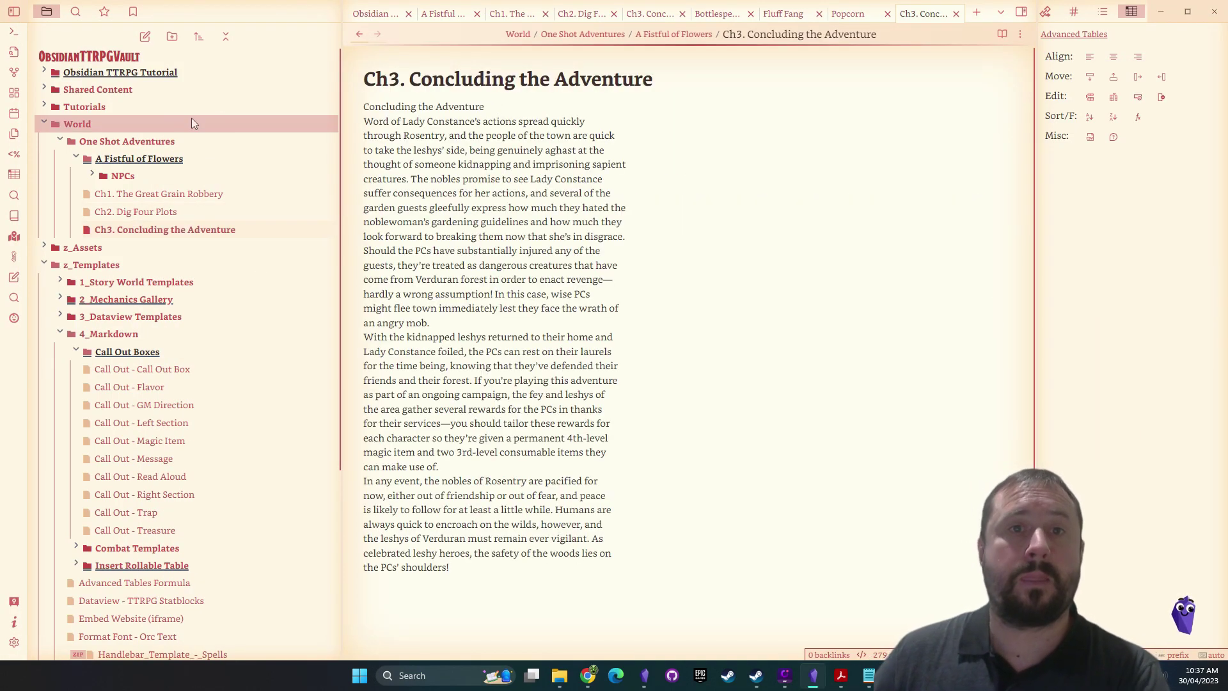
pyautogui.tripleClick(499, 107)
pyautogui.press('BackSpace')
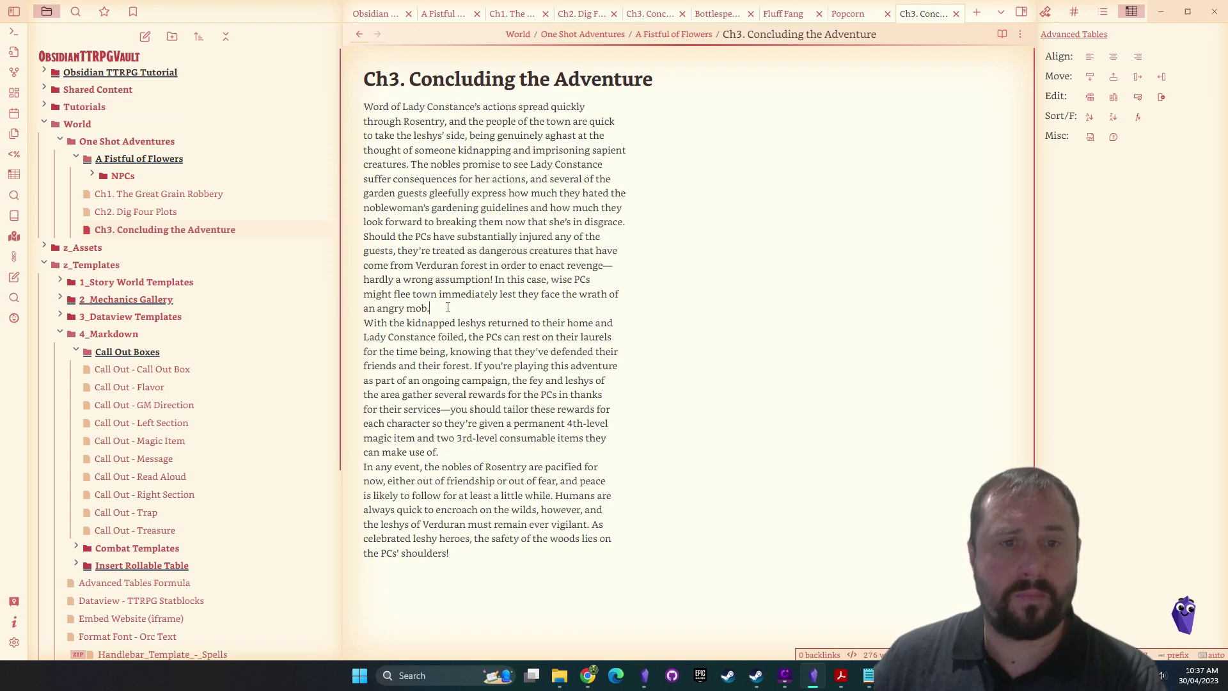
# Insert blank lines before "With the kidnapped leshys" and "In any event", and join the broken lines throughout the note
pyautogui.press('Return')
pyautogui.click(453, 466)
pyautogui.press('Return')
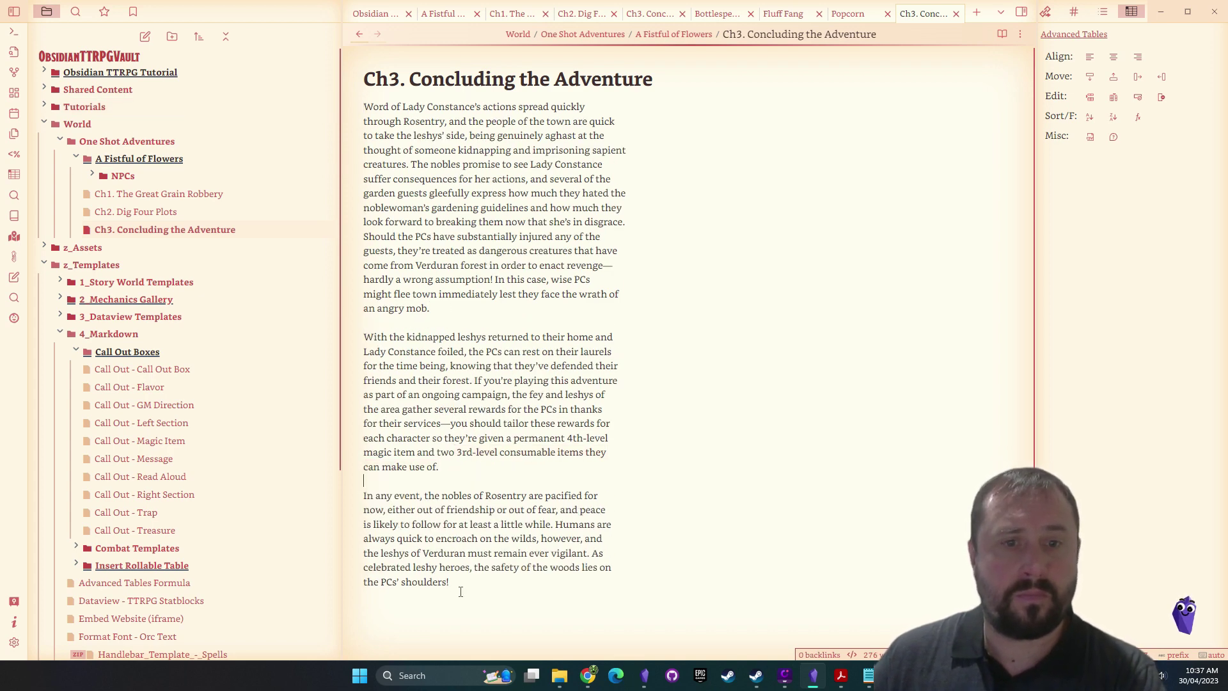
pyautogui.moveTo(471, 591); pyautogui.dragTo(396, 116)
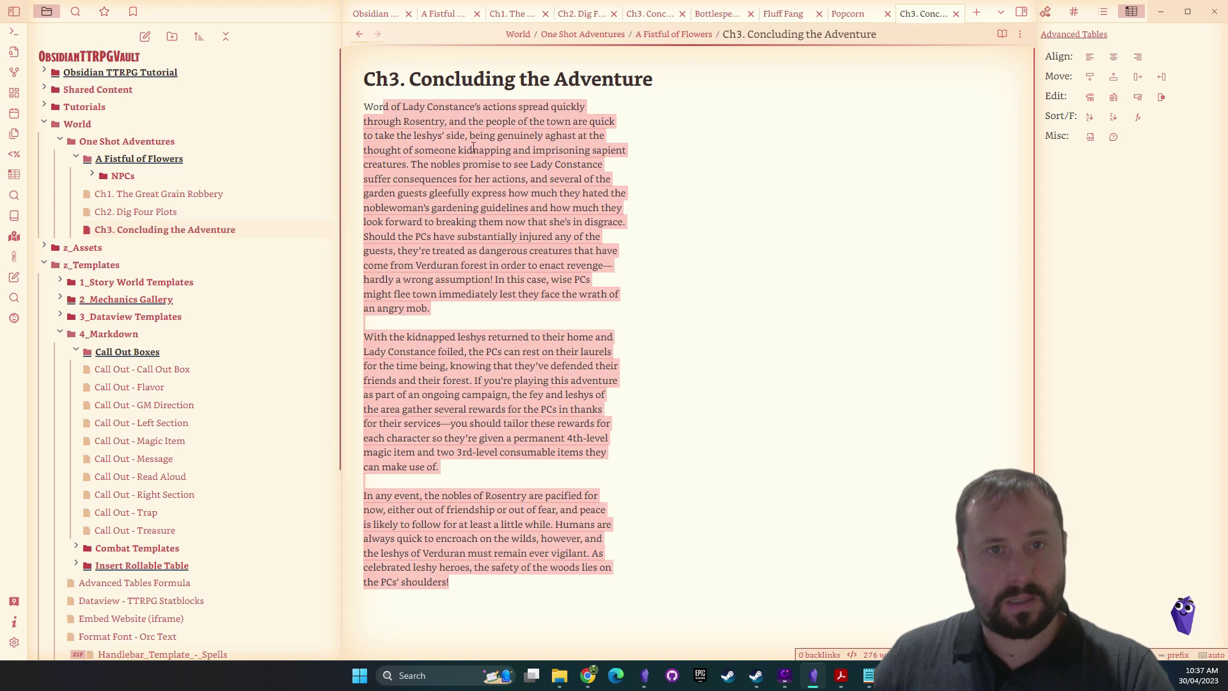
pyautogui.click(575, 511)
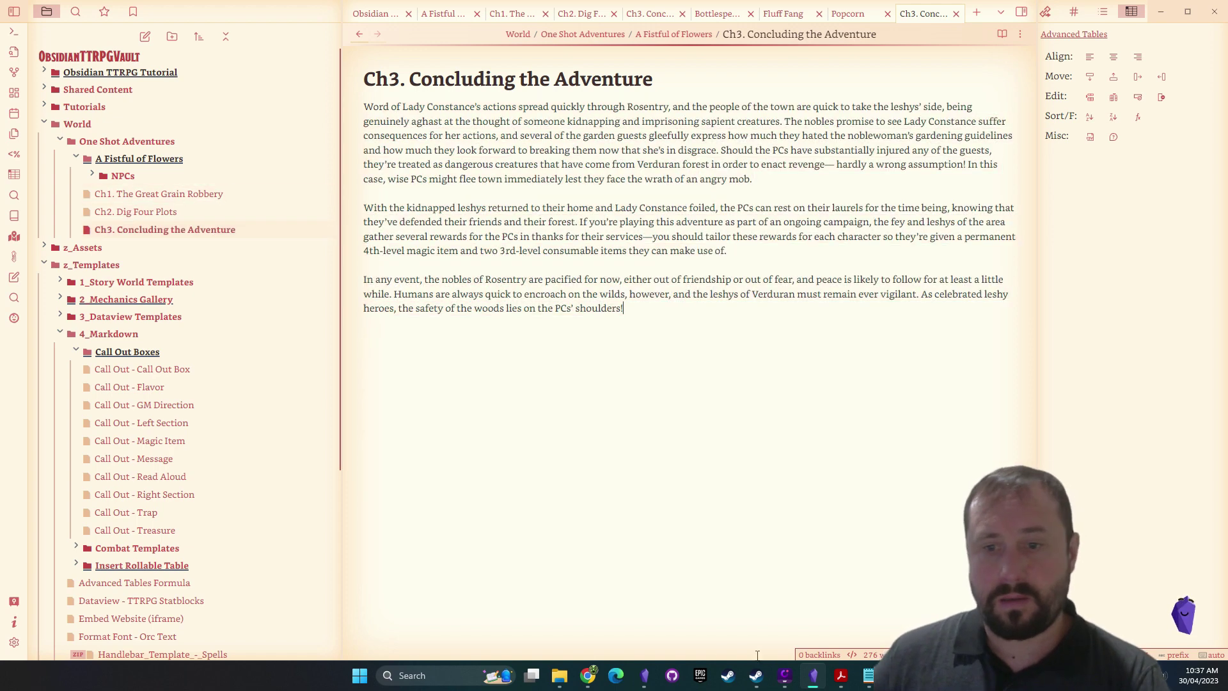
# Check the formatting of the Chapter 2 text in the Acrobat PDF, and bold the "Creatures:" label in Obsidian's Ch2. Dig Four Plots
pyautogui.moveTo(841, 675)
pyautogui.click(764, 614)
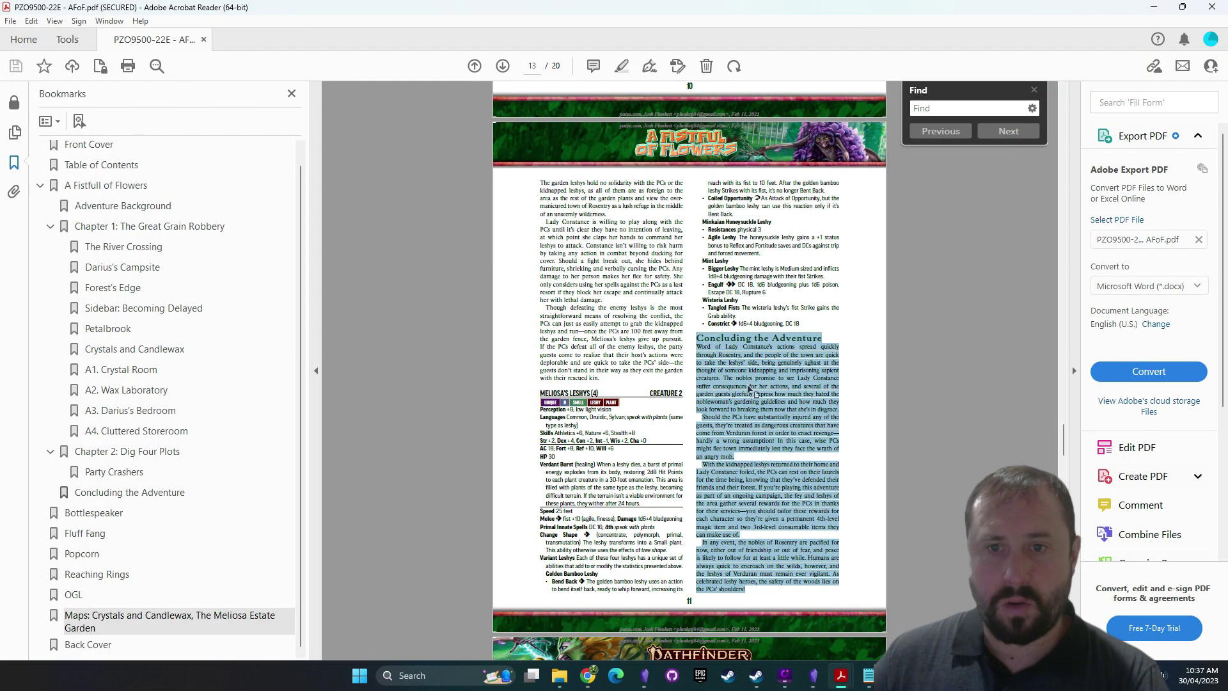
pyautogui.click(762, 443)
pyautogui.scroll(10, 641, 445)
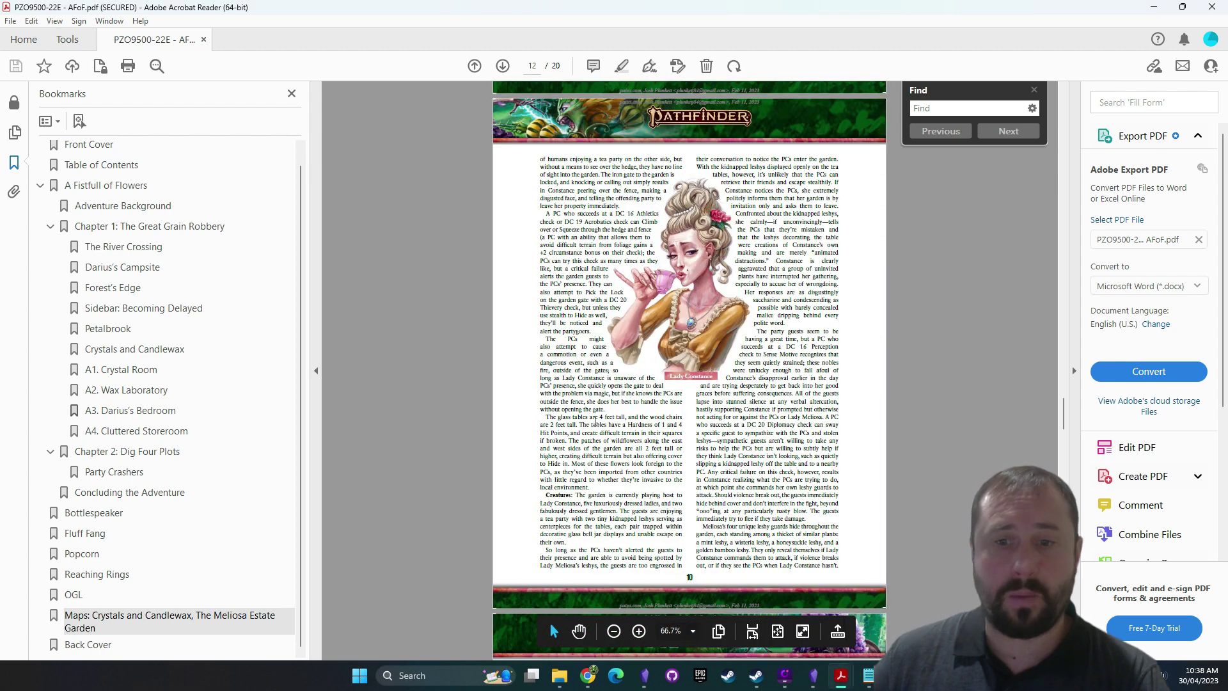
pyautogui.click(812, 678)
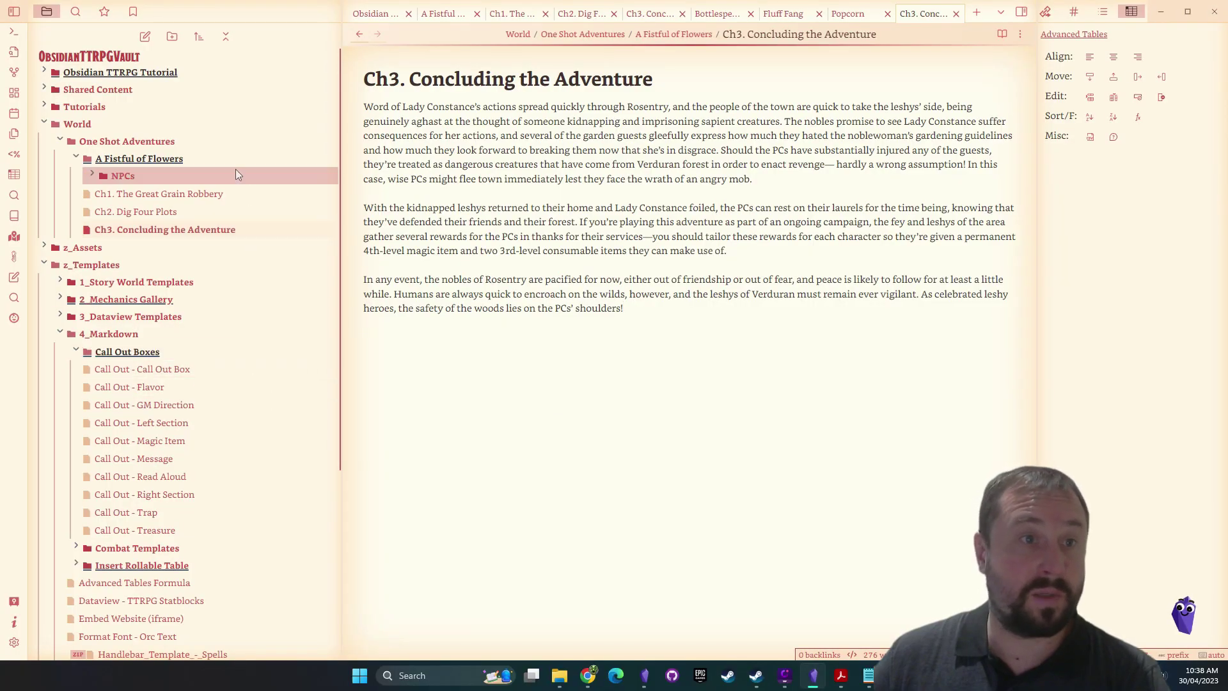
pyautogui.click(135, 211)
pyautogui.scroll(-7, 363, 291)
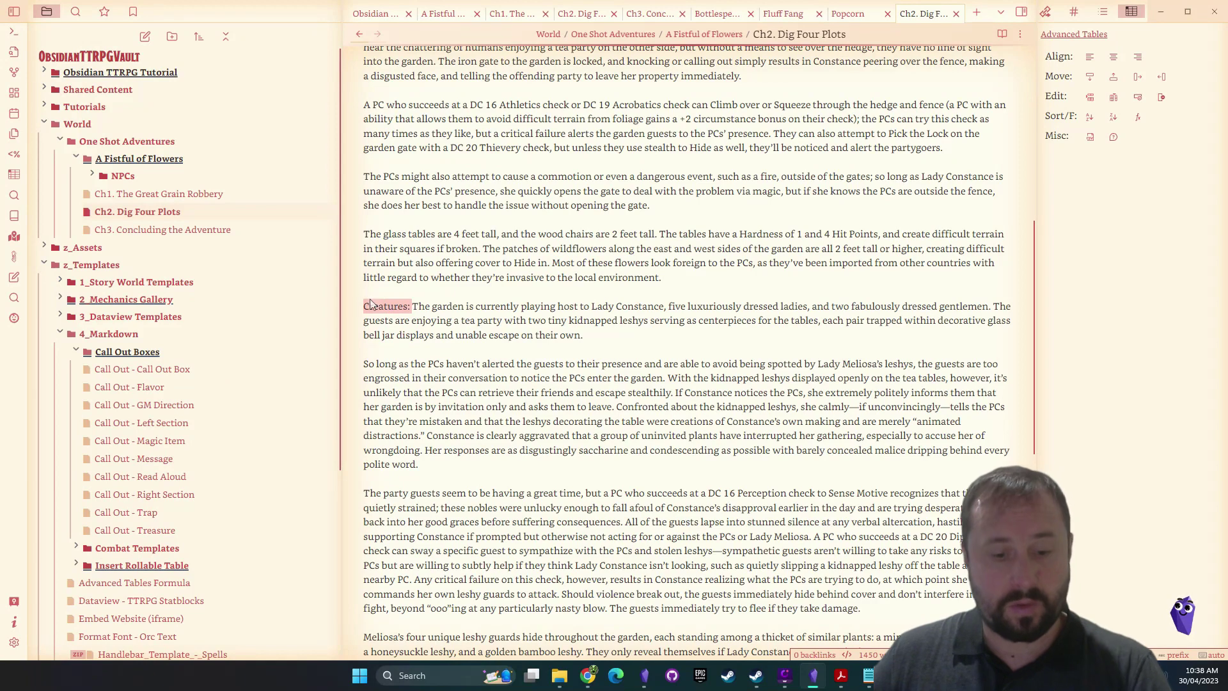
pyautogui.hotkey('ctrl', 'b')
# Switch to the adventure PDF in Acrobat and copy the Lady Constance illustration from page 12
pyautogui.moveTo(837, 682)
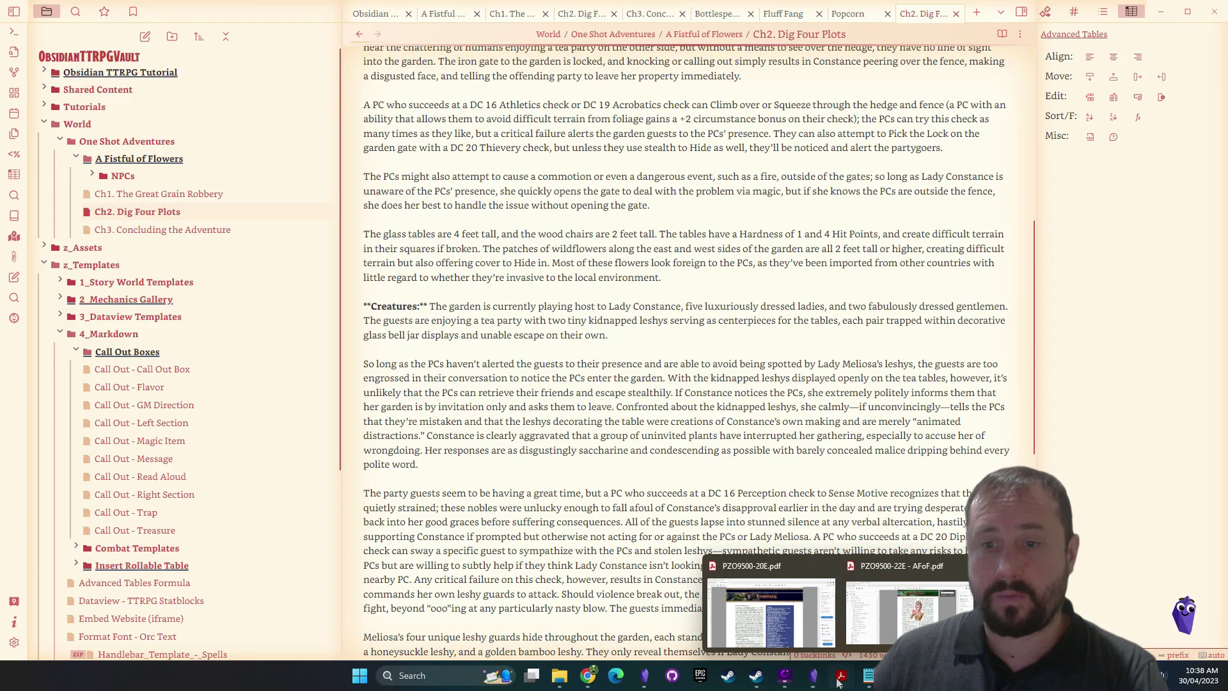
pyautogui.click(908, 620)
pyautogui.scroll(-5, 754, 471)
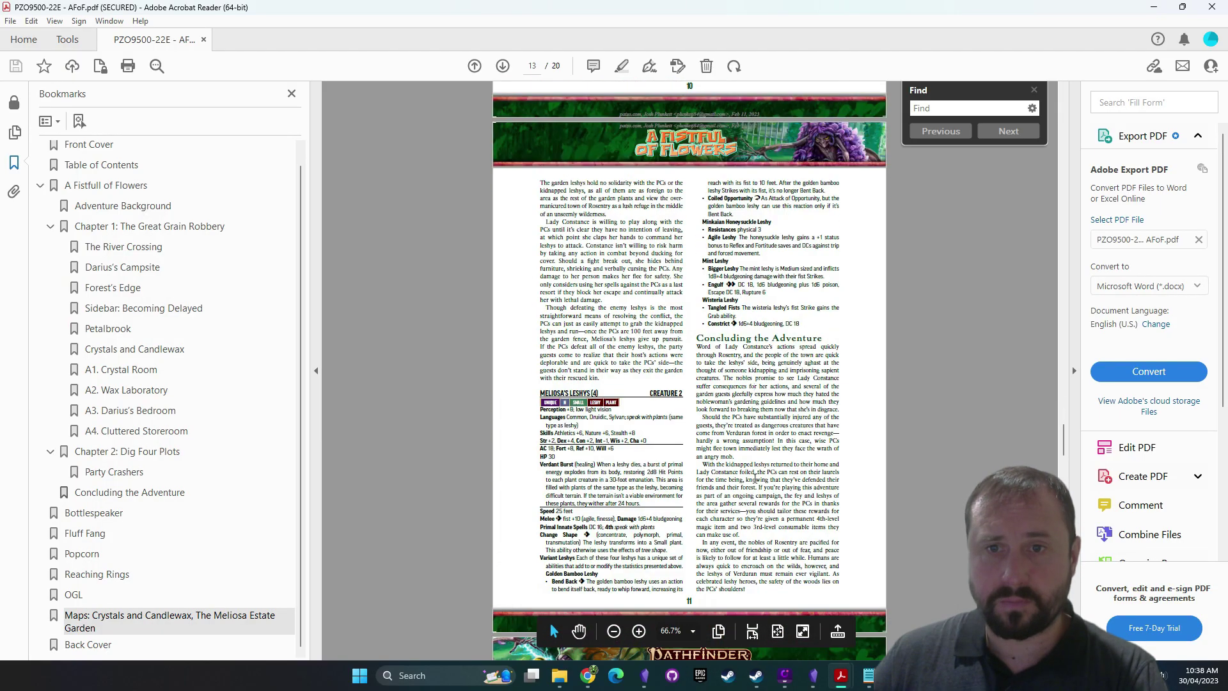
pyautogui.scroll(5, 754, 471)
pyautogui.scroll(3, 754, 472)
pyautogui.click(725, 408)
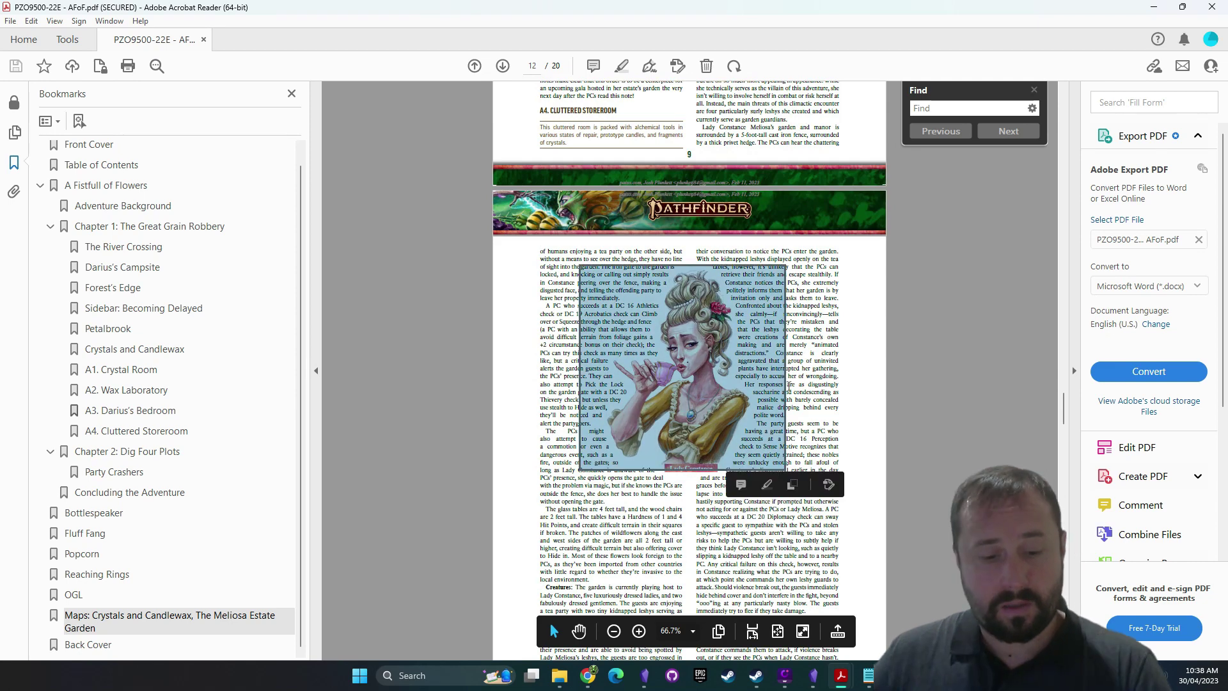
pyautogui.click(770, 339)
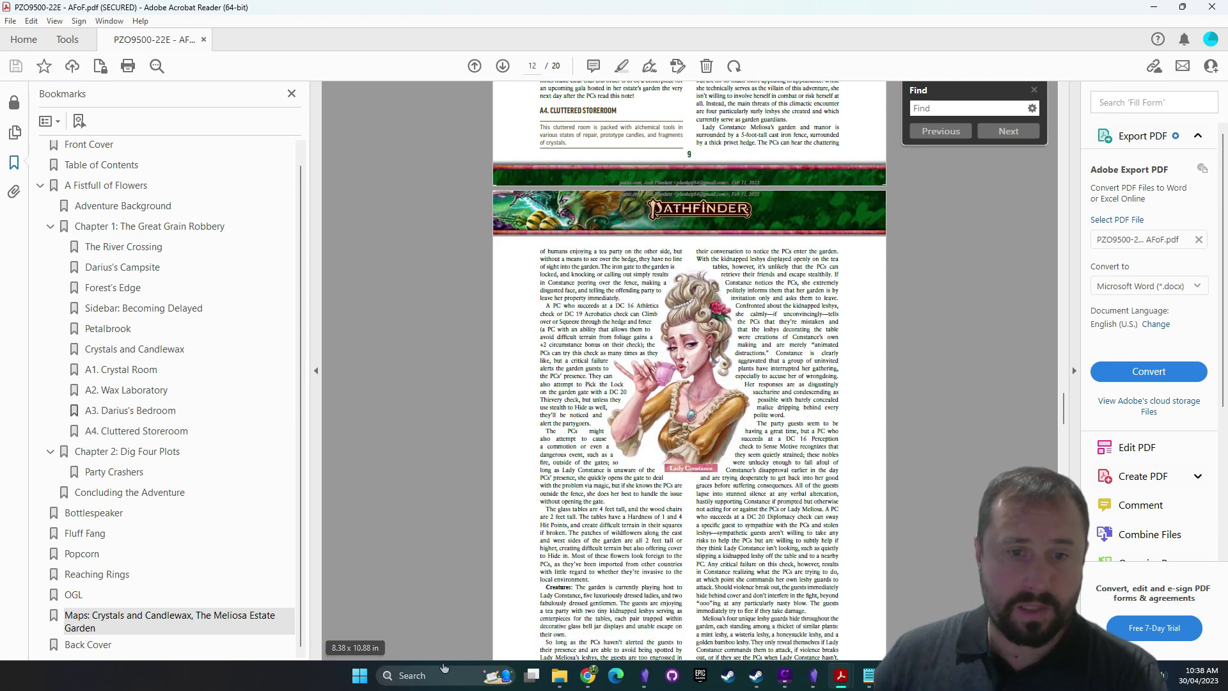
# Launch GIMP 2.10.4 and paste the copied Lady Constance illustration as a new image
pyautogui.click(363, 677)
pyautogui.write('Gimp')
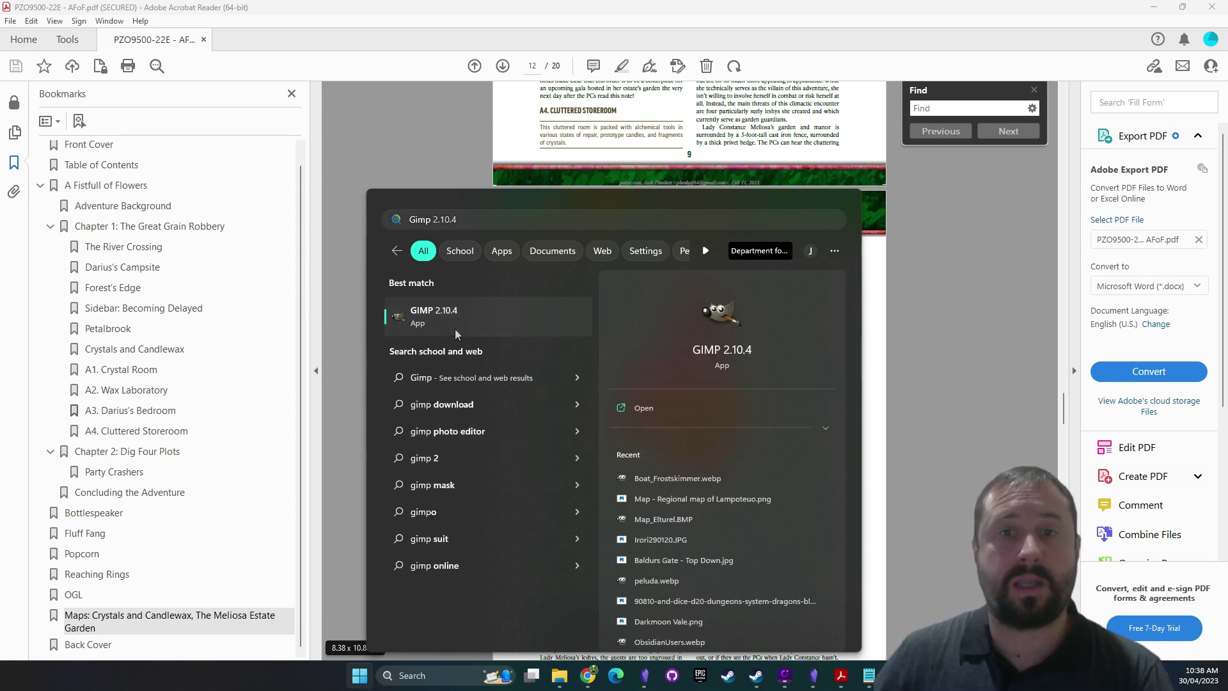
pyautogui.click(454, 329)
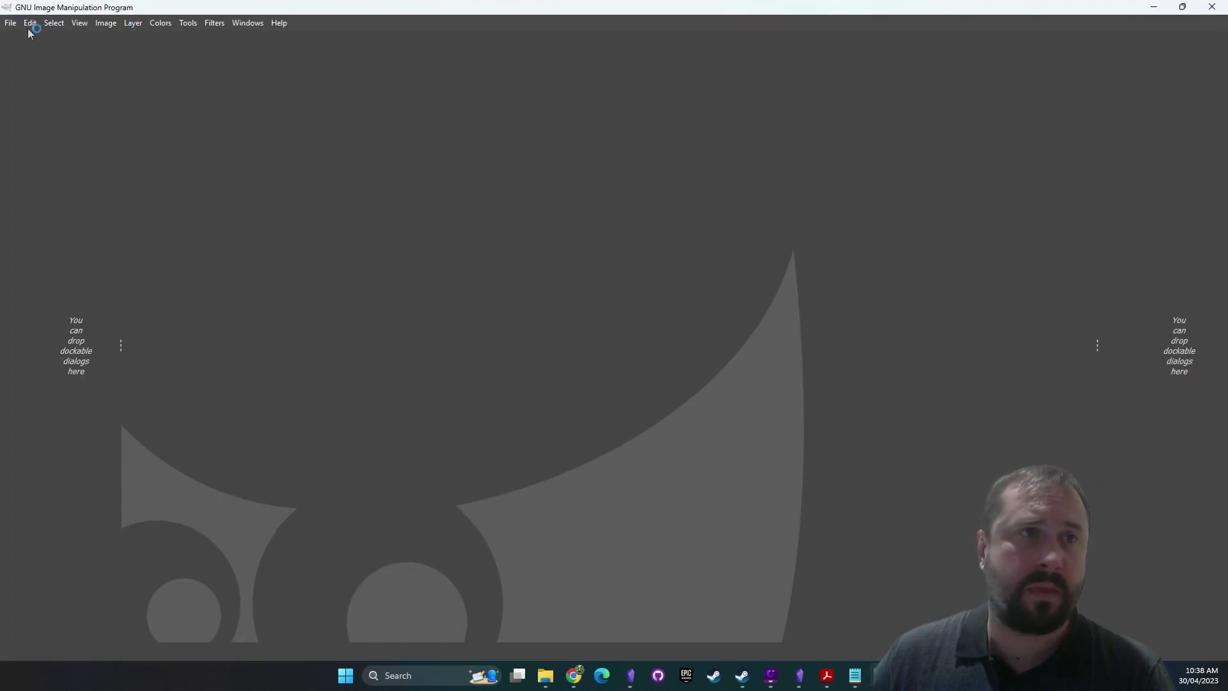
pyautogui.click(30, 24)
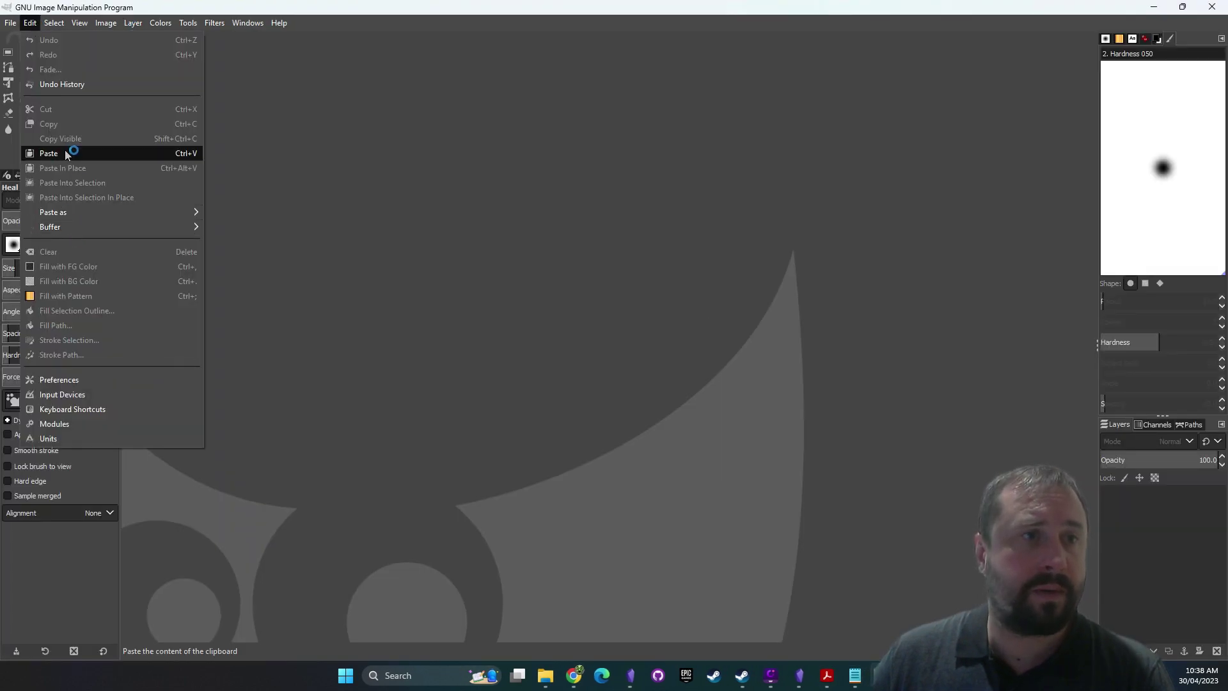
pyautogui.moveTo(65, 213)
pyautogui.click(259, 241)
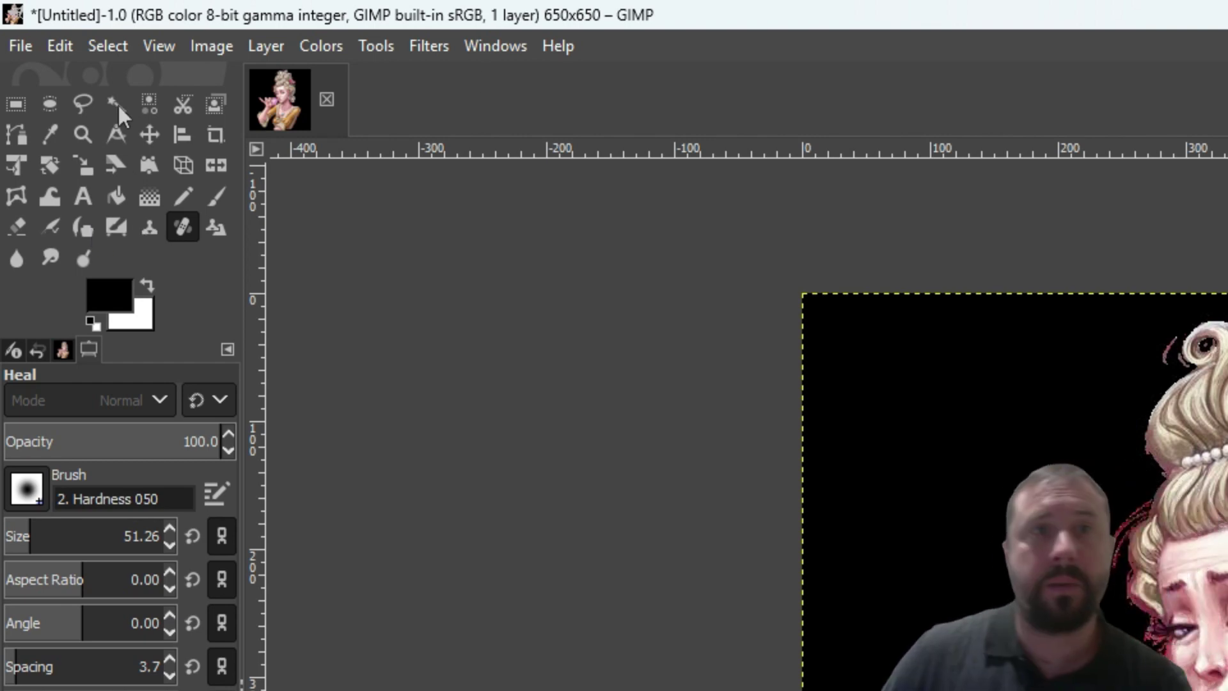
# Select the black background around Lady Constance with Fuzzy Select, try deleting it, and undo the deletion
pyautogui.moveTo(705, 9)
pyautogui.mouseDown()
pyautogui.moveTo(777, 159)
pyautogui.moveTo(730, 17)
pyautogui.moveTo(708, 21)
pyautogui.moveTo(710, 6)
pyautogui.mouseUp()
pyautogui.click(177, 261)
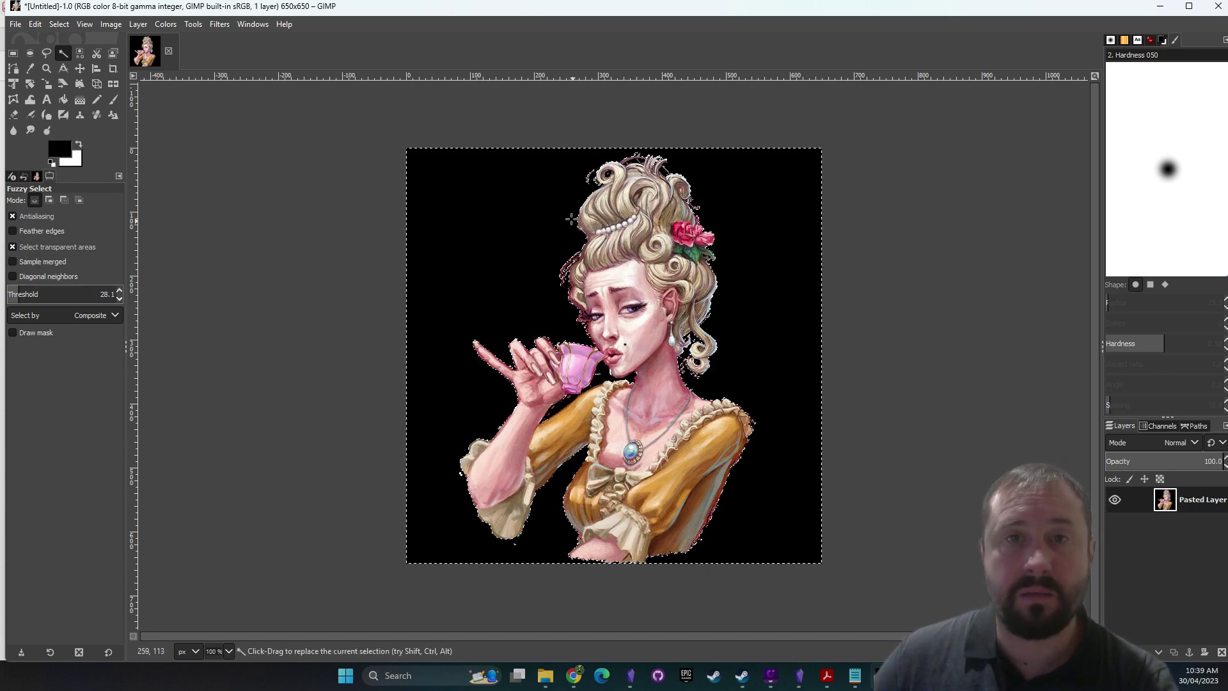
pyautogui.press('Delete')
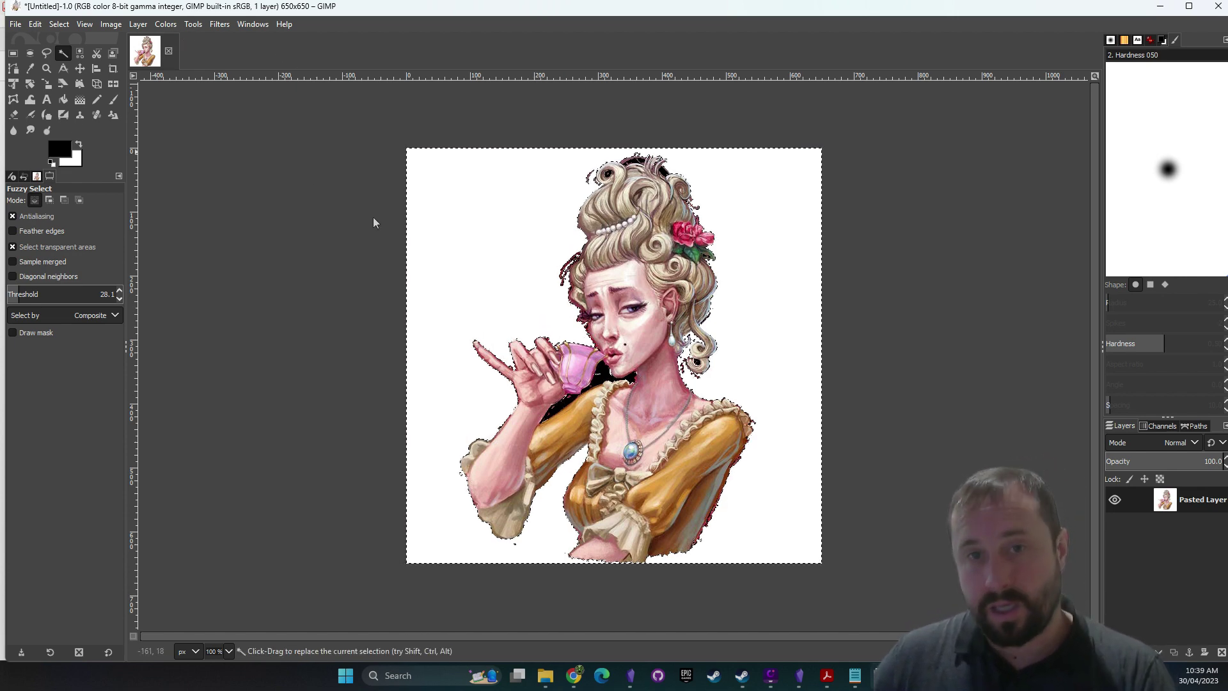
pyautogui.hotkey('ctrl', 'z')
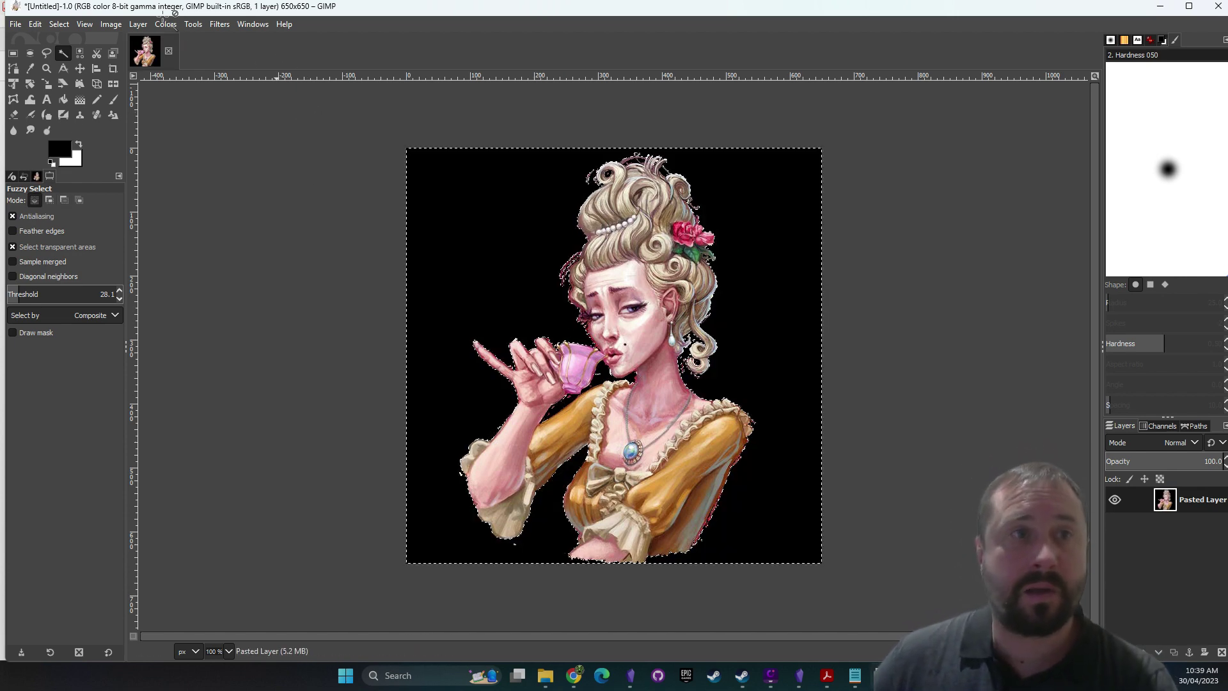
# Add an alpha channel to the portrait layer and delete the selected black background around Lady Constance
pyautogui.click(165, 24)
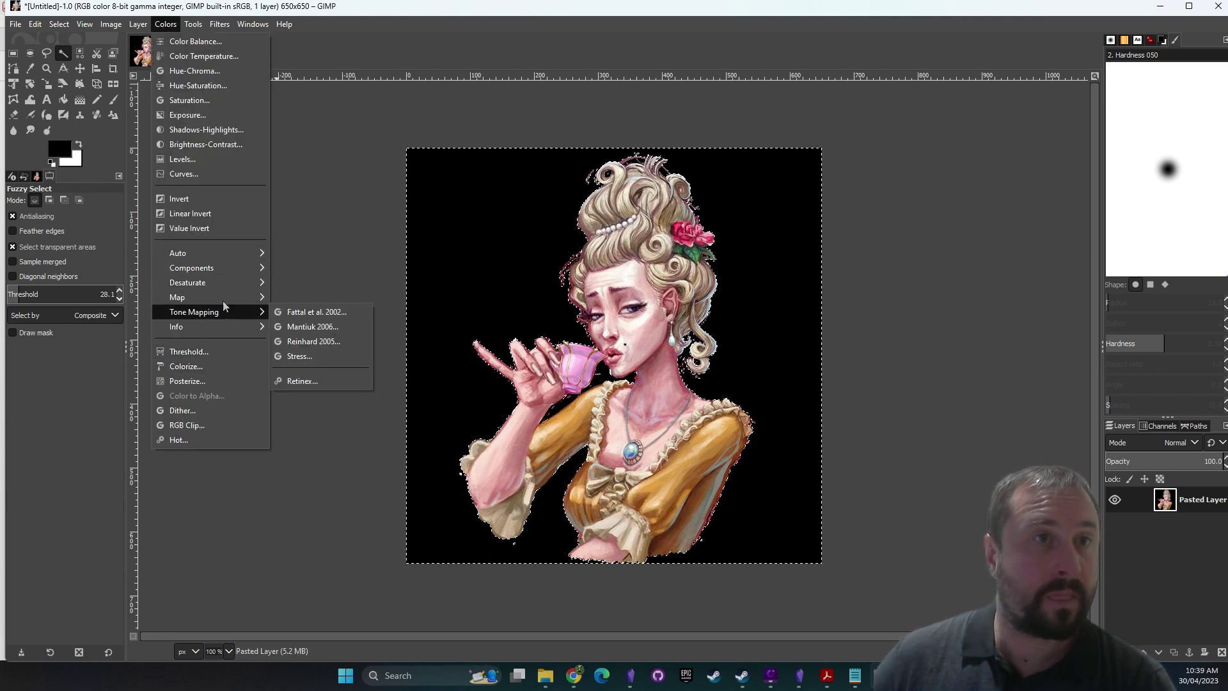
pyautogui.moveTo(183, 25)
pyautogui.moveTo(138, 24)
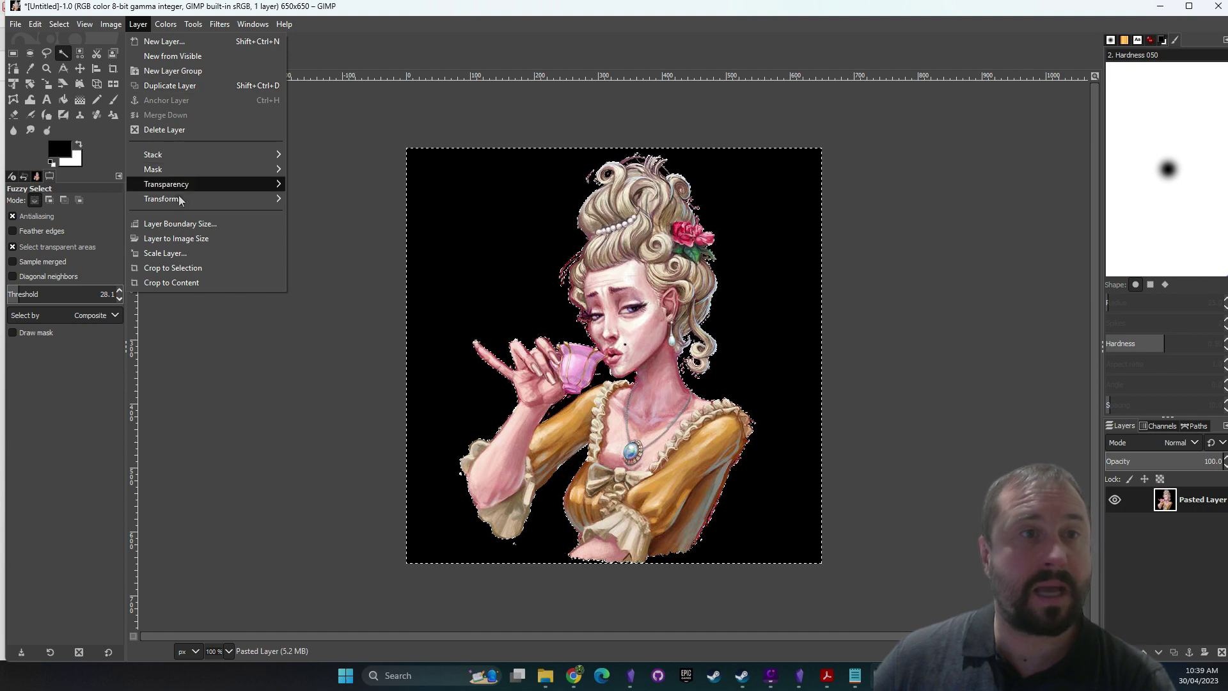
pyautogui.moveTo(176, 187)
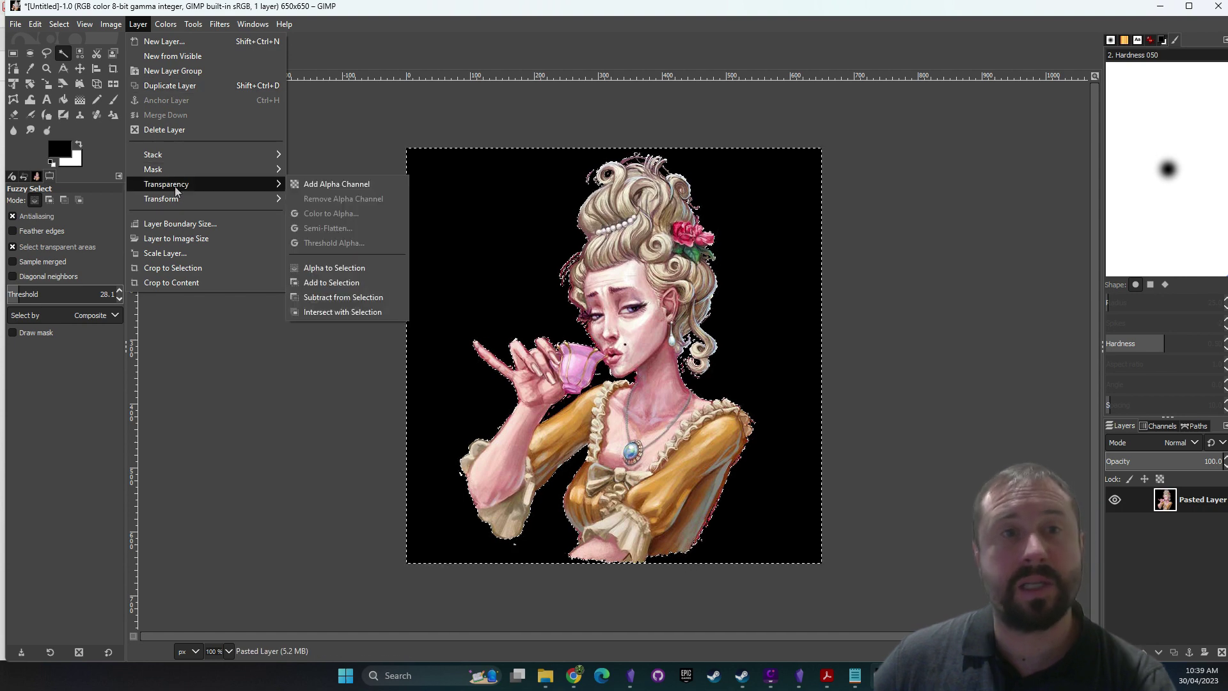
pyautogui.click(338, 185)
pyautogui.click(524, 244)
pyautogui.press('Delete')
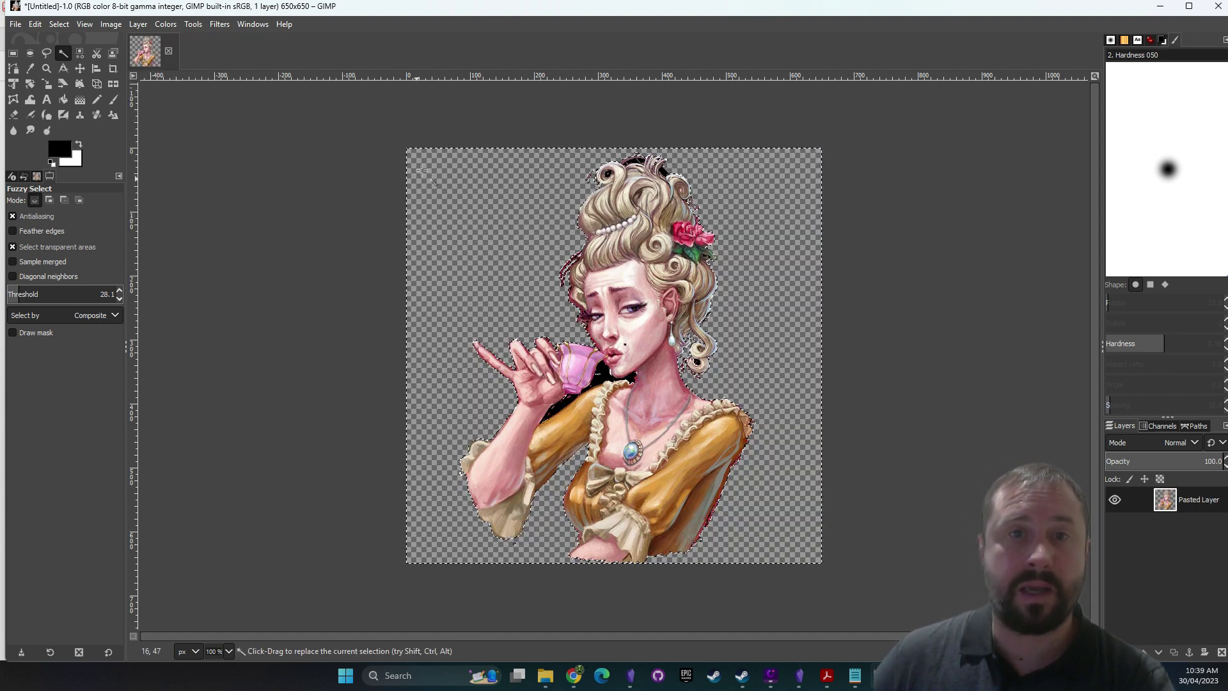
# Fuzzy-select and delete the enclosed black areas between the teacup, chin and shoulder and beneath the raised forearm
pyautogui.scroll(4, 595, 365)
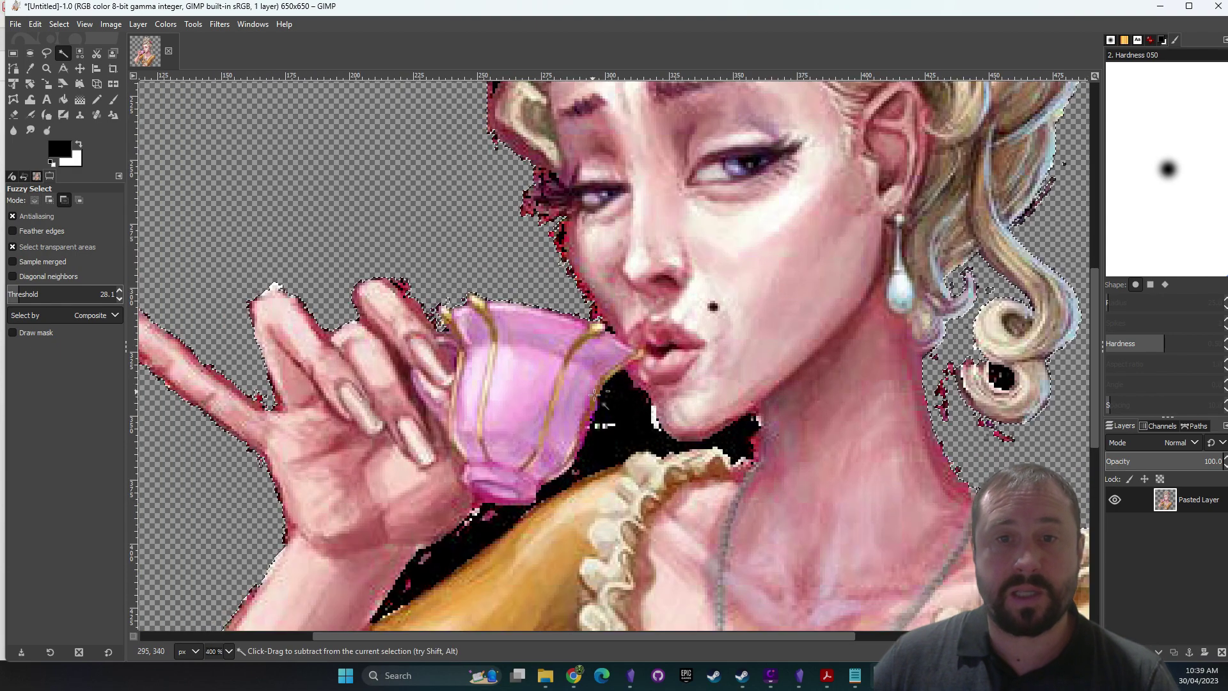
pyautogui.click(594, 397)
pyautogui.press('Delete')
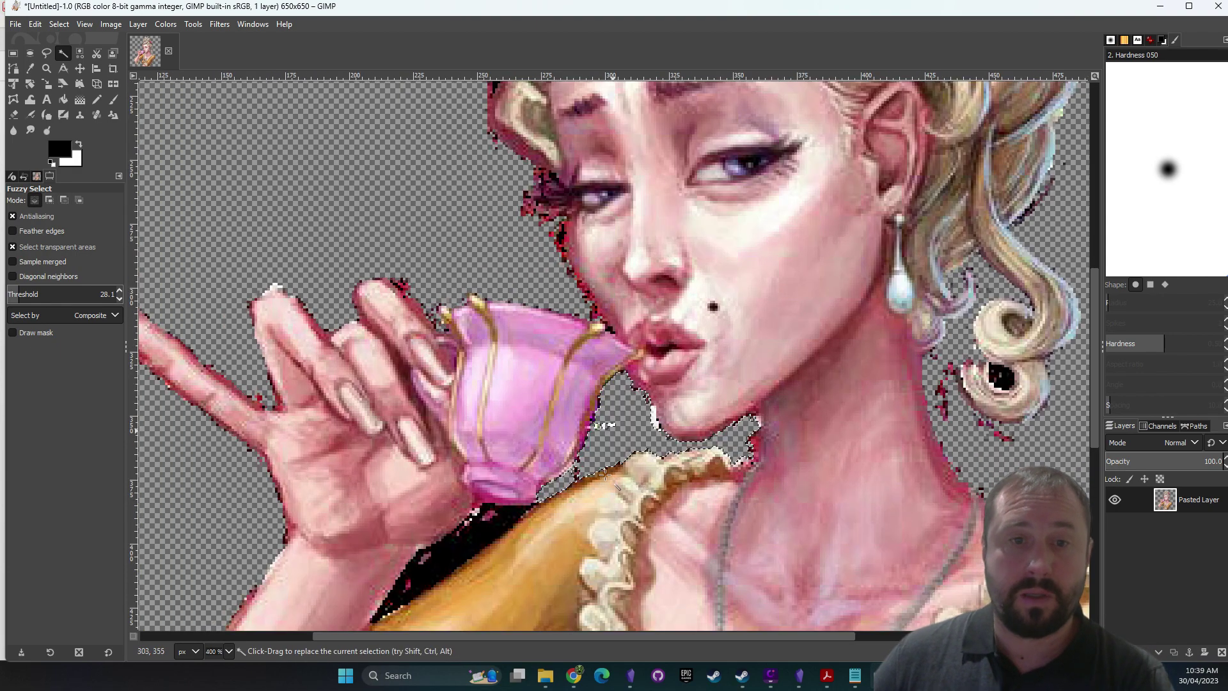
pyautogui.click(468, 541)
pyautogui.press('Delete')
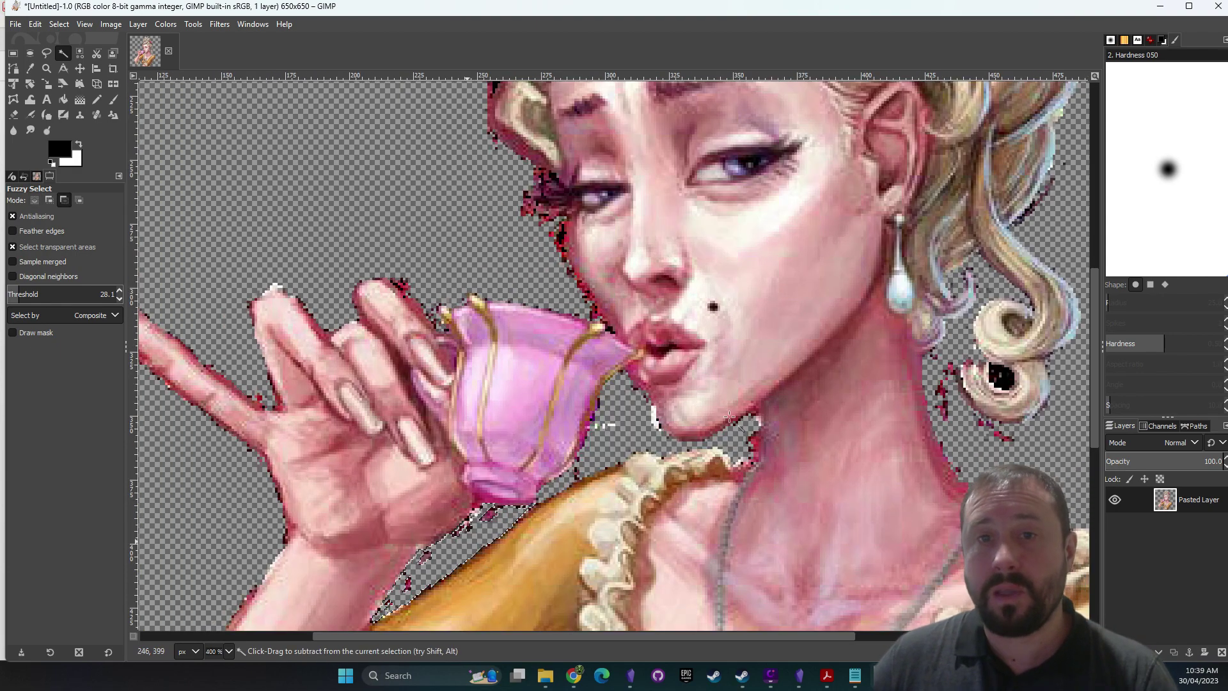
pyautogui.hotkey('ctrl', 'shift', 'a')
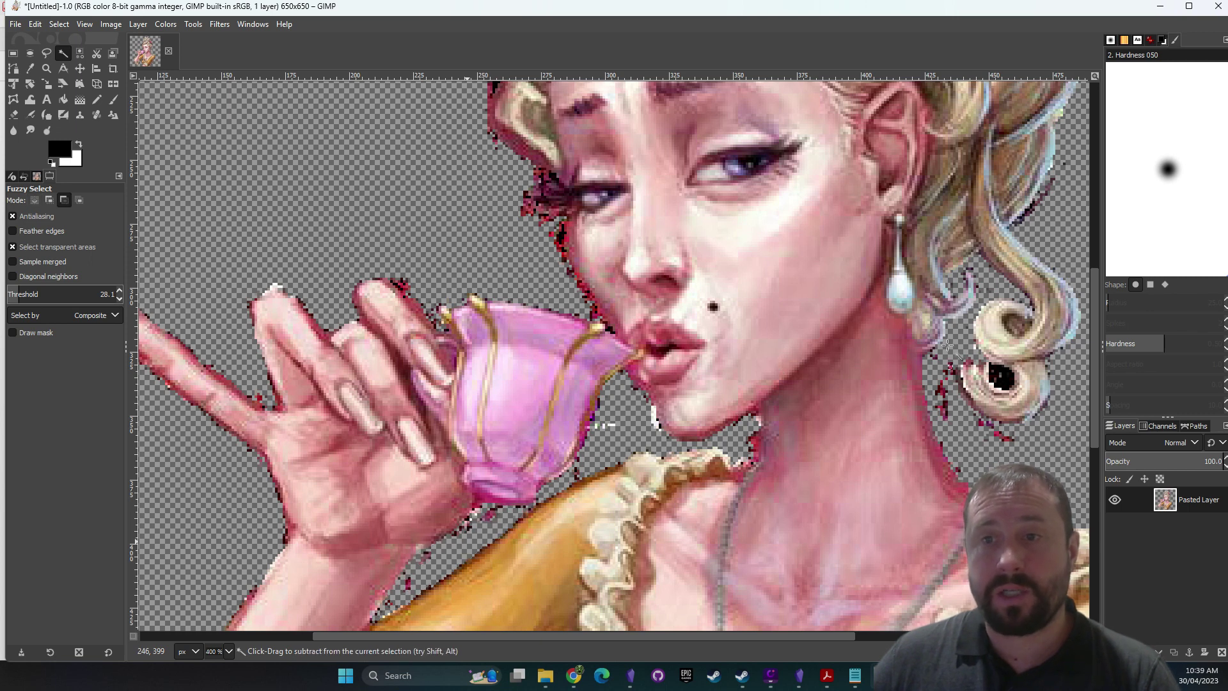
pyautogui.rightClick(451, 231)
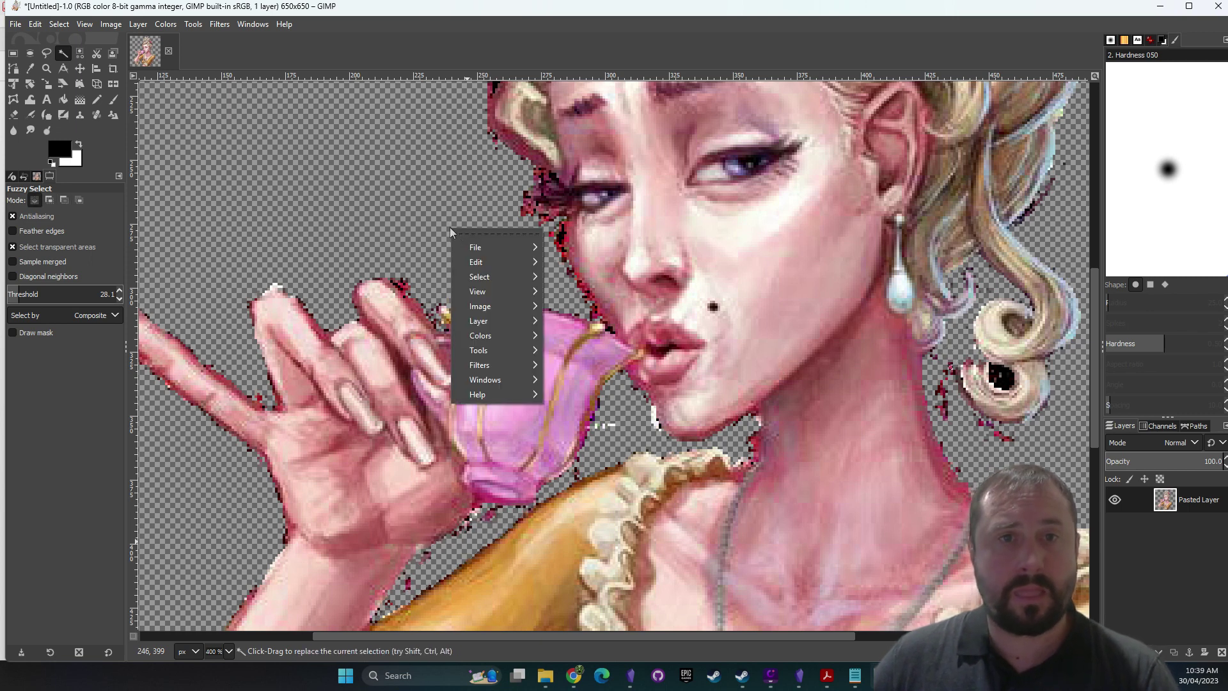
pyautogui.click(432, 189)
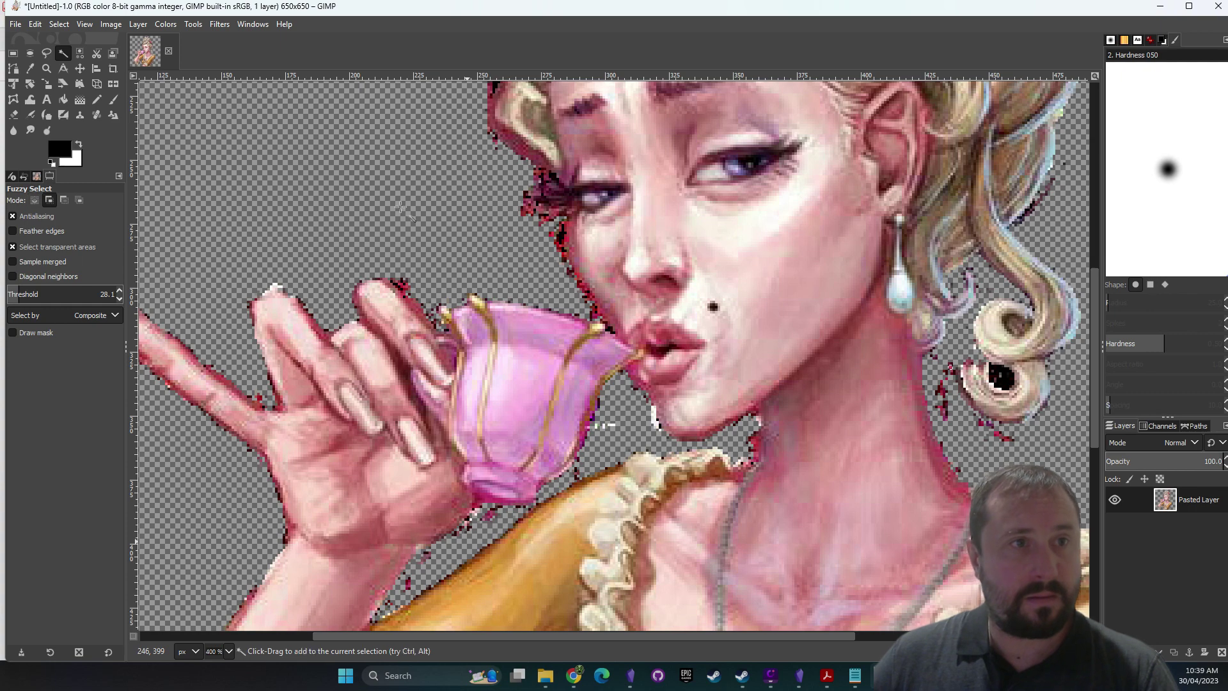
pyautogui.press('alt')
pyautogui.click(458, 242)
pyautogui.press('ctrl')
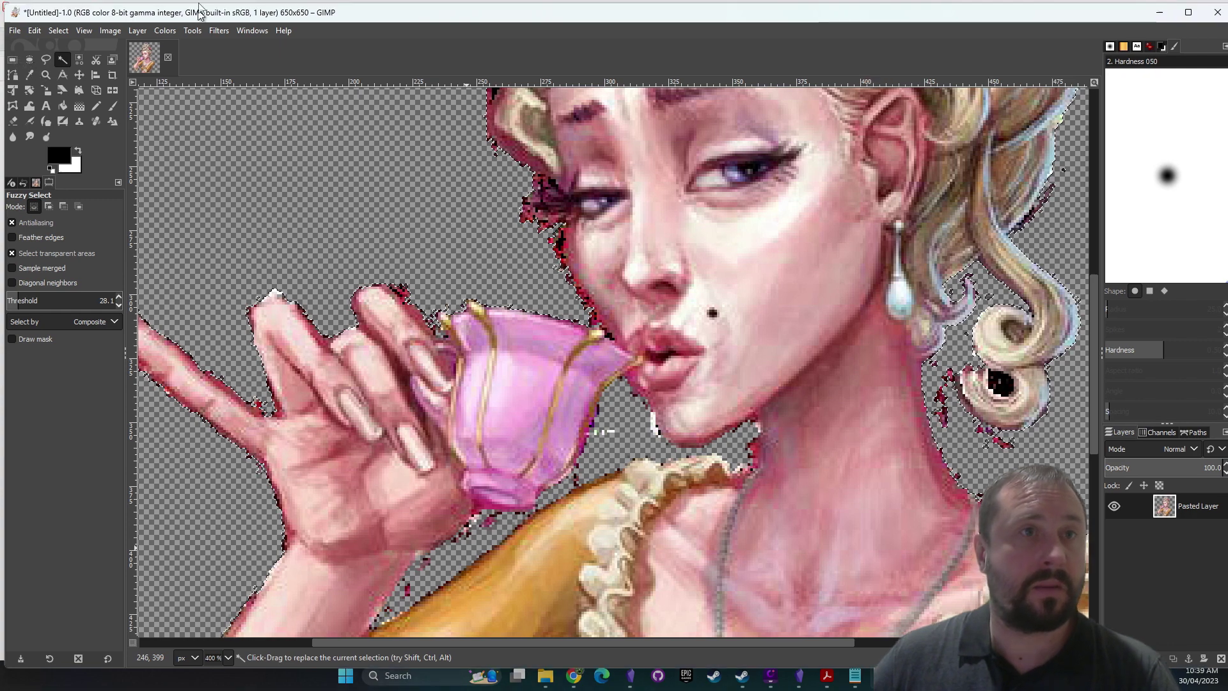
pyautogui.moveTo(200, 11)
pyautogui.mouseDown()
pyautogui.moveTo(219, 61)
pyautogui.moveTo(211, 2)
pyautogui.mouseUp()
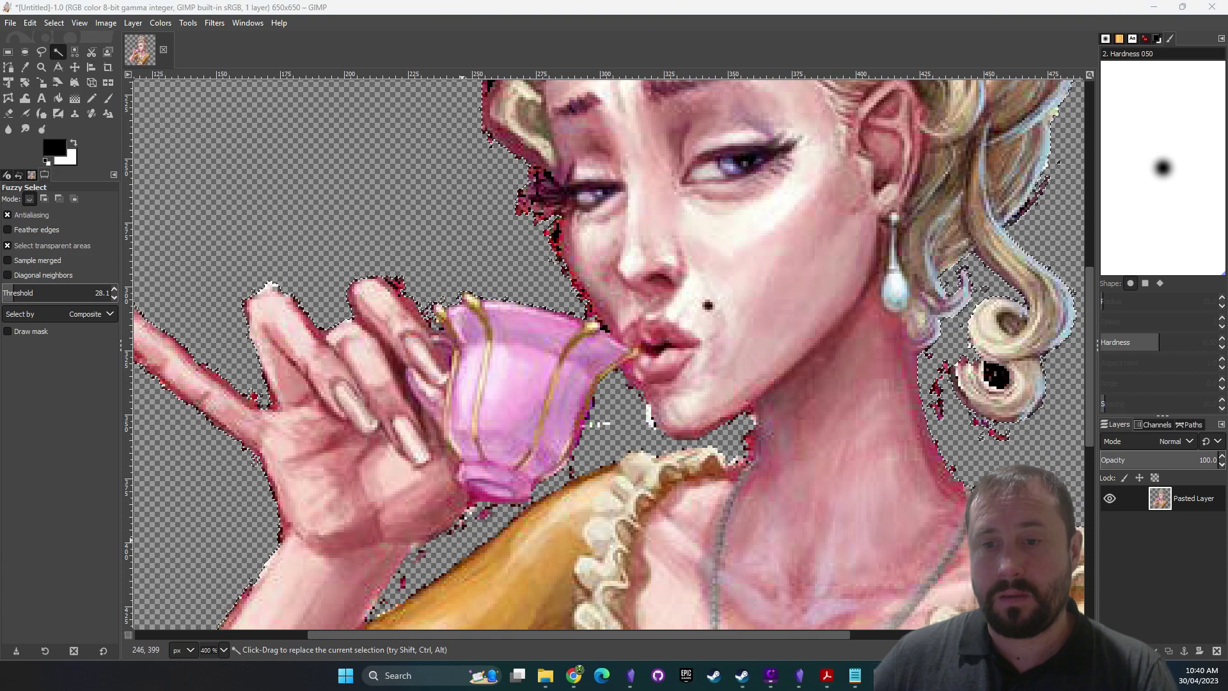
pyautogui.click(826, 674)
pyautogui.hotkey('alt', 'Tab')
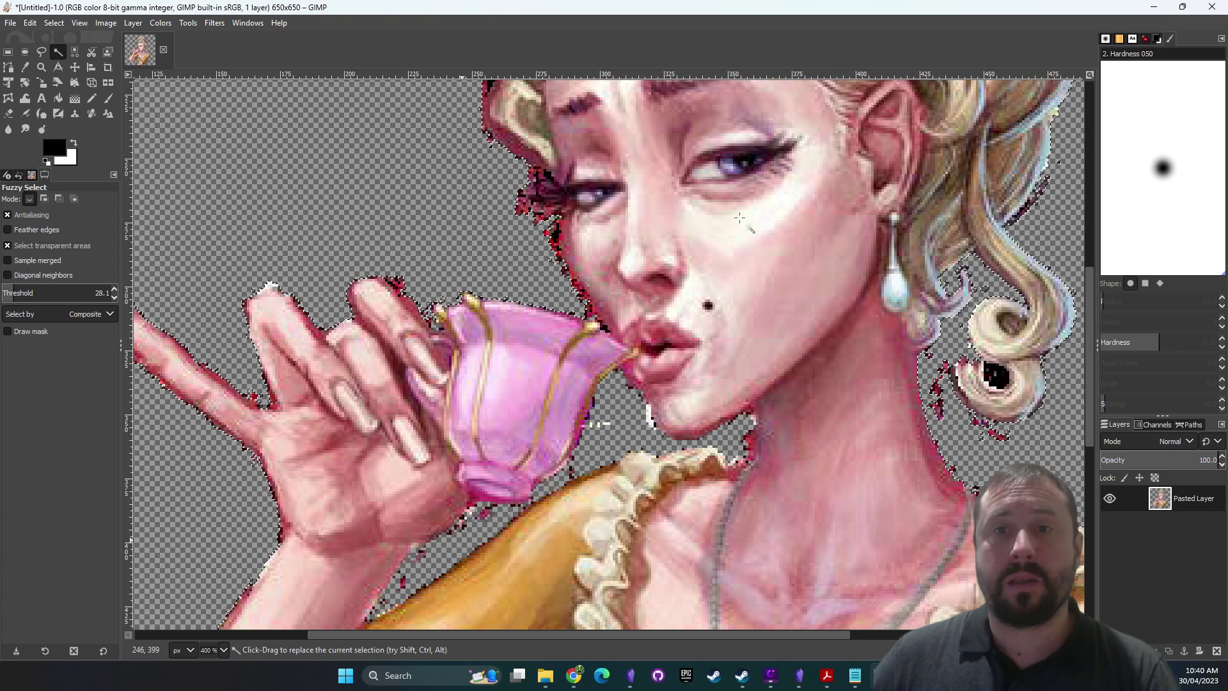
# Remove the leftover black patches at the crown of the hair and inside the upper and lower curls
pyautogui.scroll(15, 739, 218)
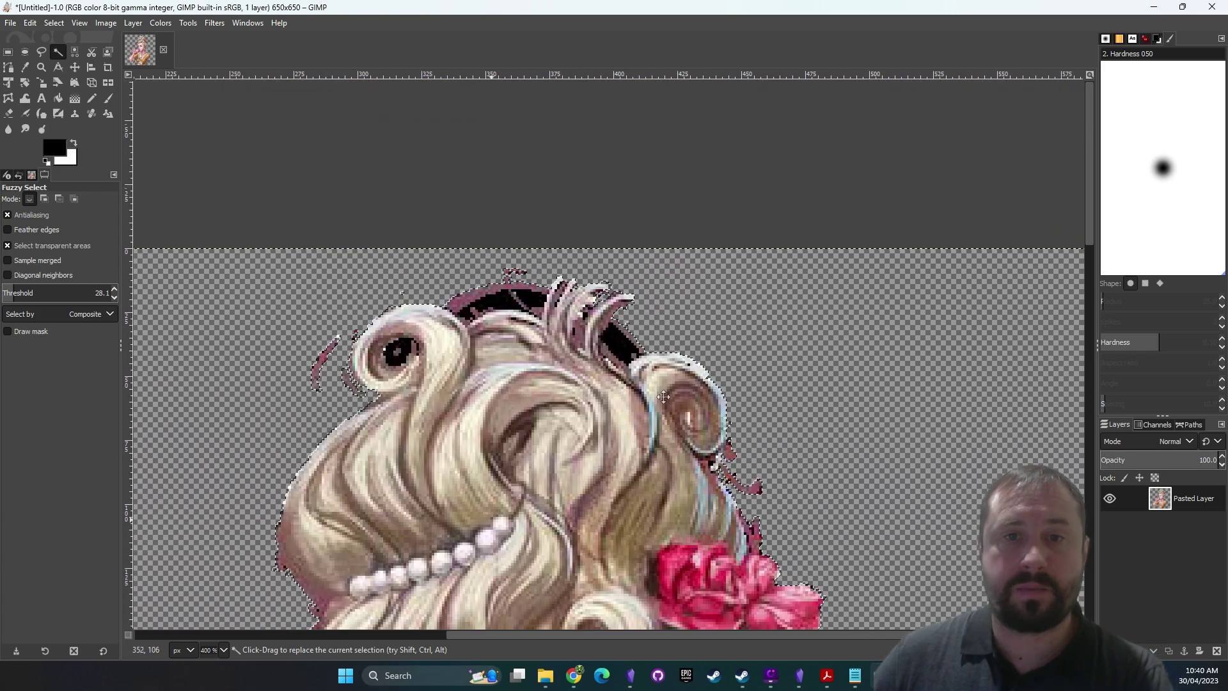
pyautogui.click(530, 318)
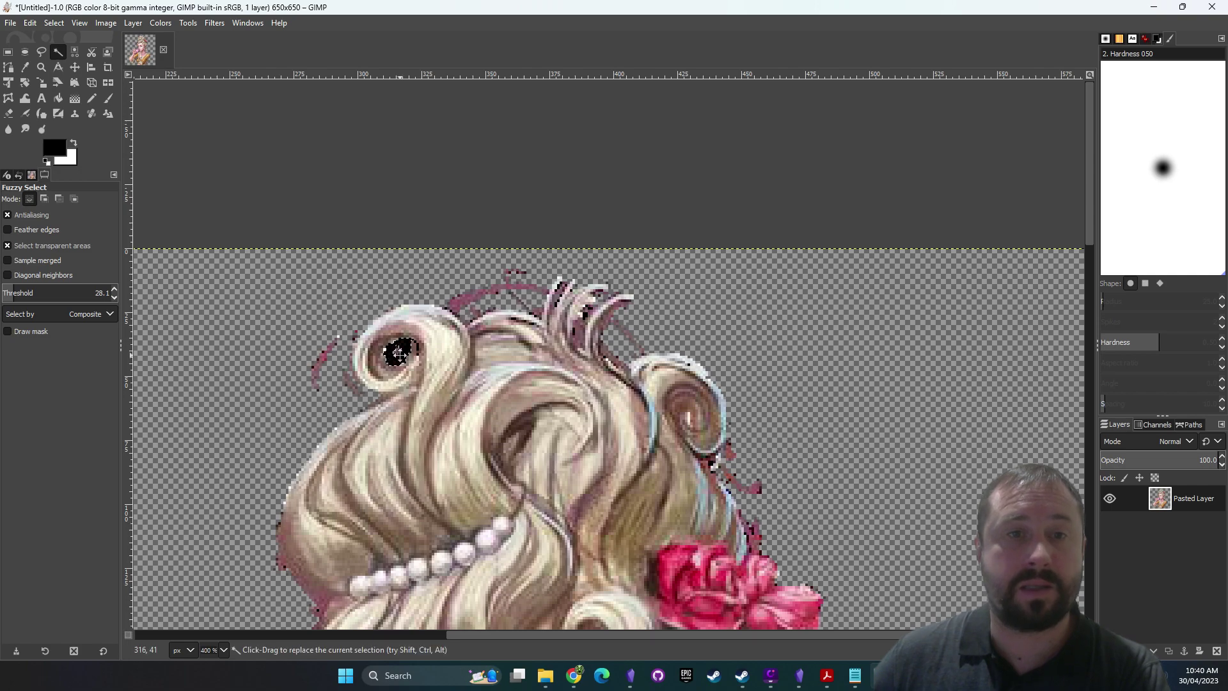
pyautogui.scroll(-10, 398, 353)
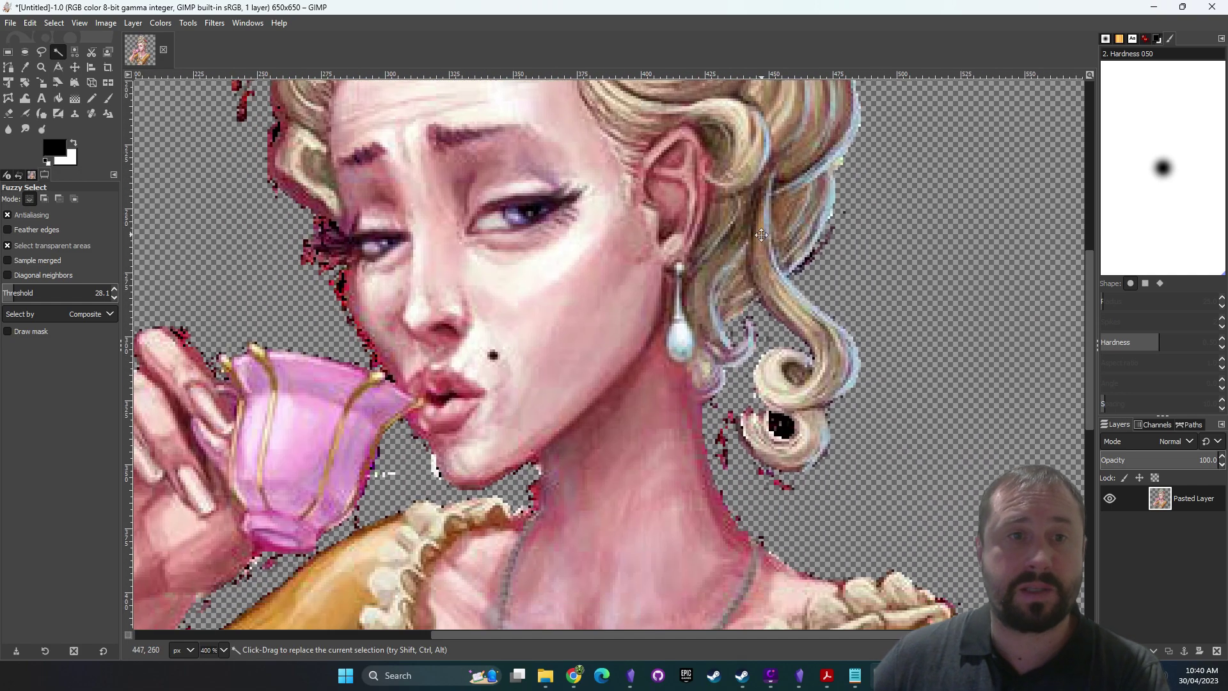
pyautogui.scroll(-5, 761, 235)
pyautogui.hscroll(7, 576, 352)
pyautogui.scroll(4, 498, 475)
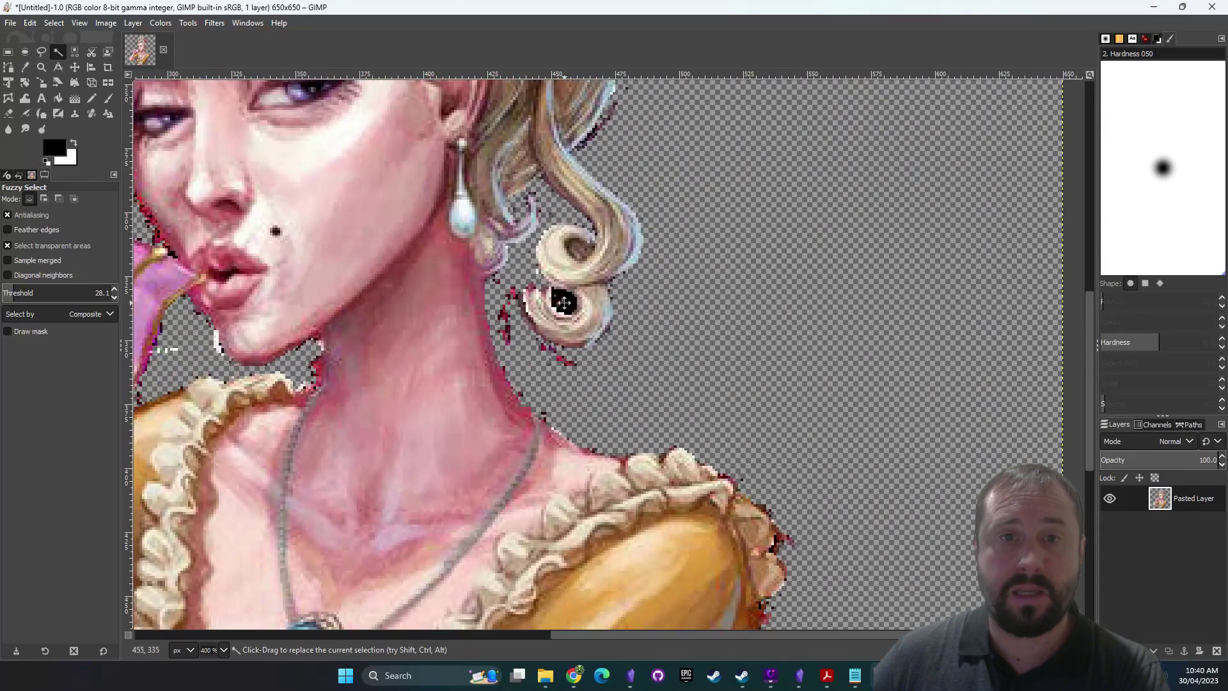
pyautogui.scroll(-10, 290, 419)
pyautogui.hscroll(-3, 290, 419)
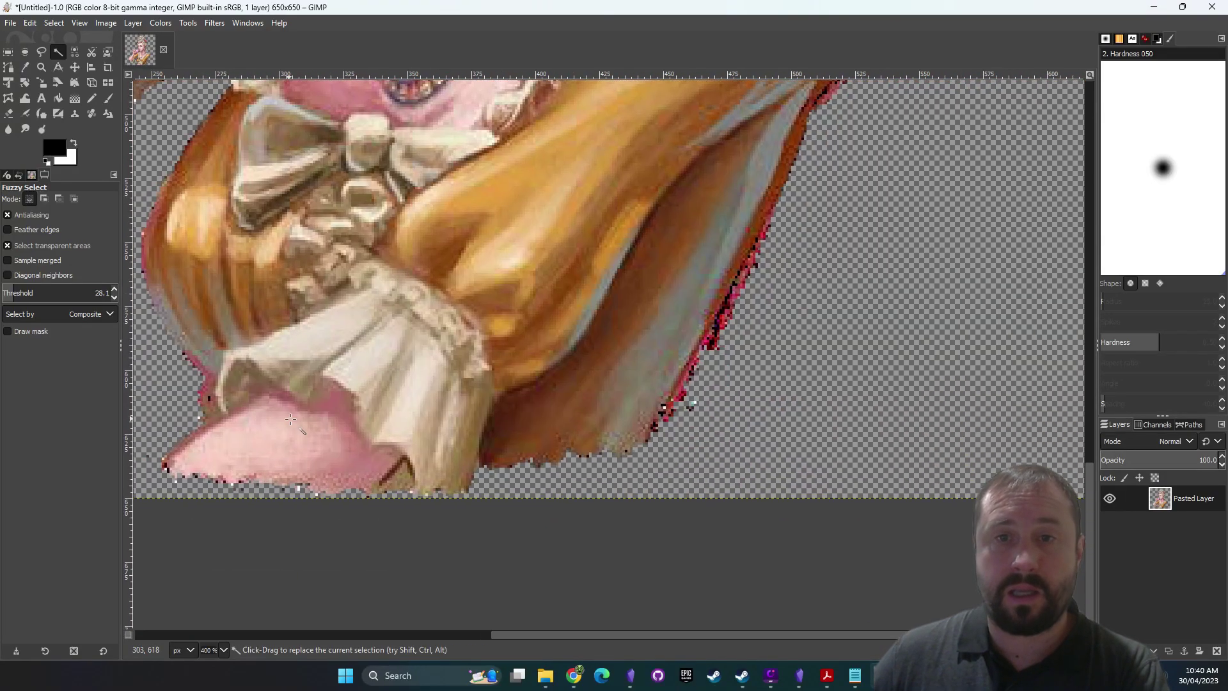
# Select the whole cut-out image of Lady Constance and copy it
pyautogui.scroll(15, 789, 316)
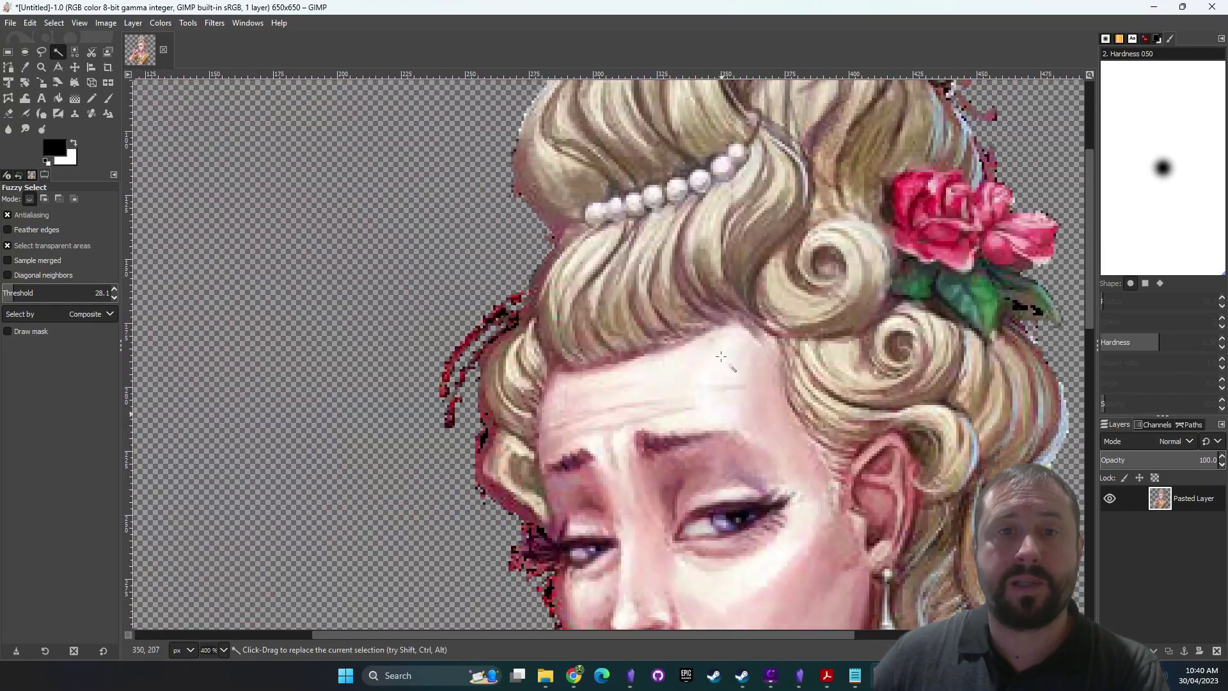
pyautogui.hscroll(-3, 789, 315)
pyautogui.scroll(-3, 460, 596)
pyautogui.hscroll(-2, 460, 596)
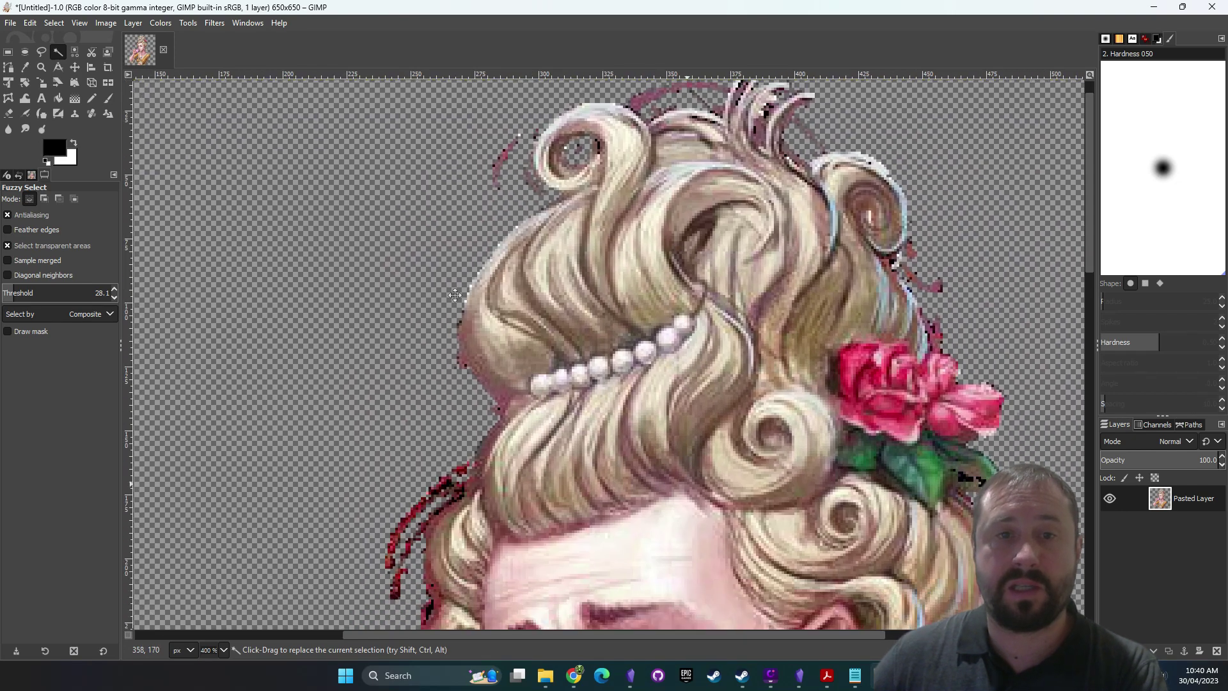
pyautogui.click(52, 22)
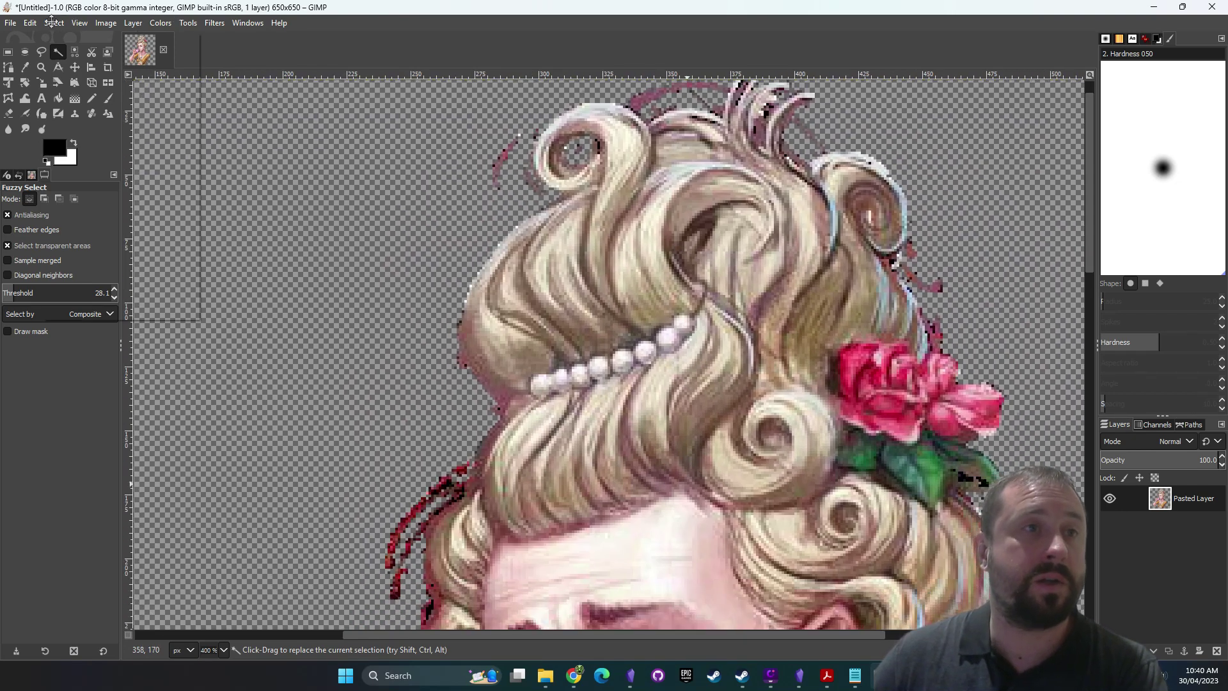
pyautogui.click(56, 41)
pyautogui.click(30, 24)
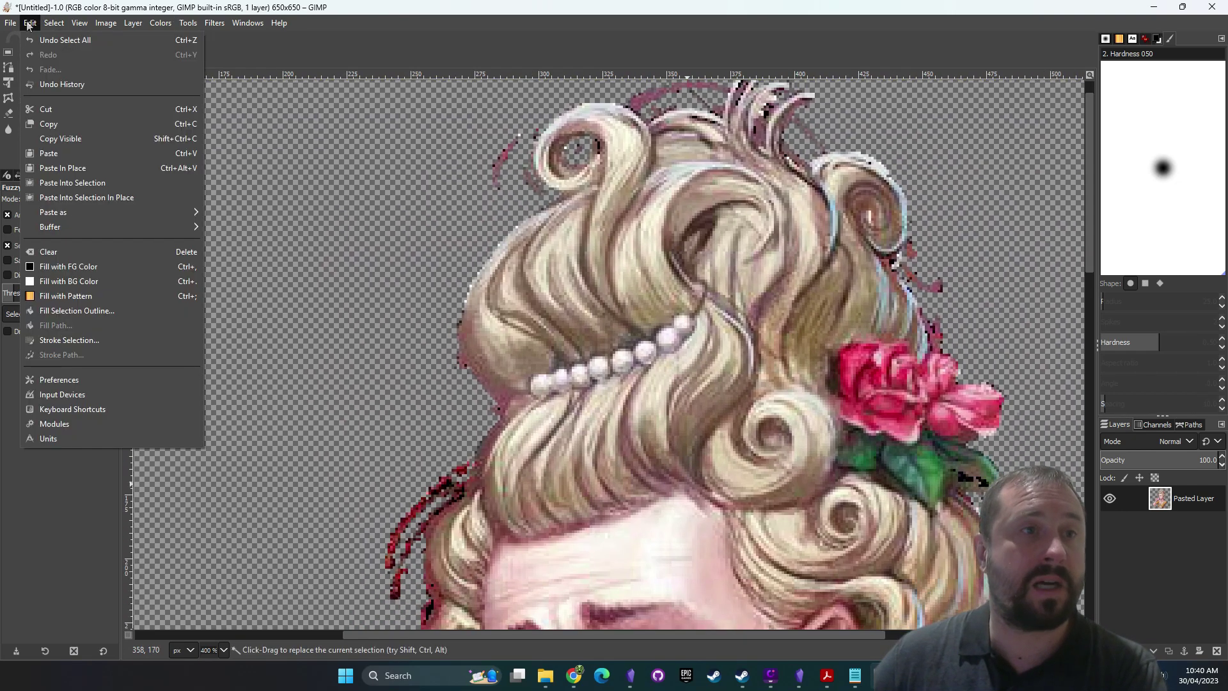
pyautogui.click(58, 124)
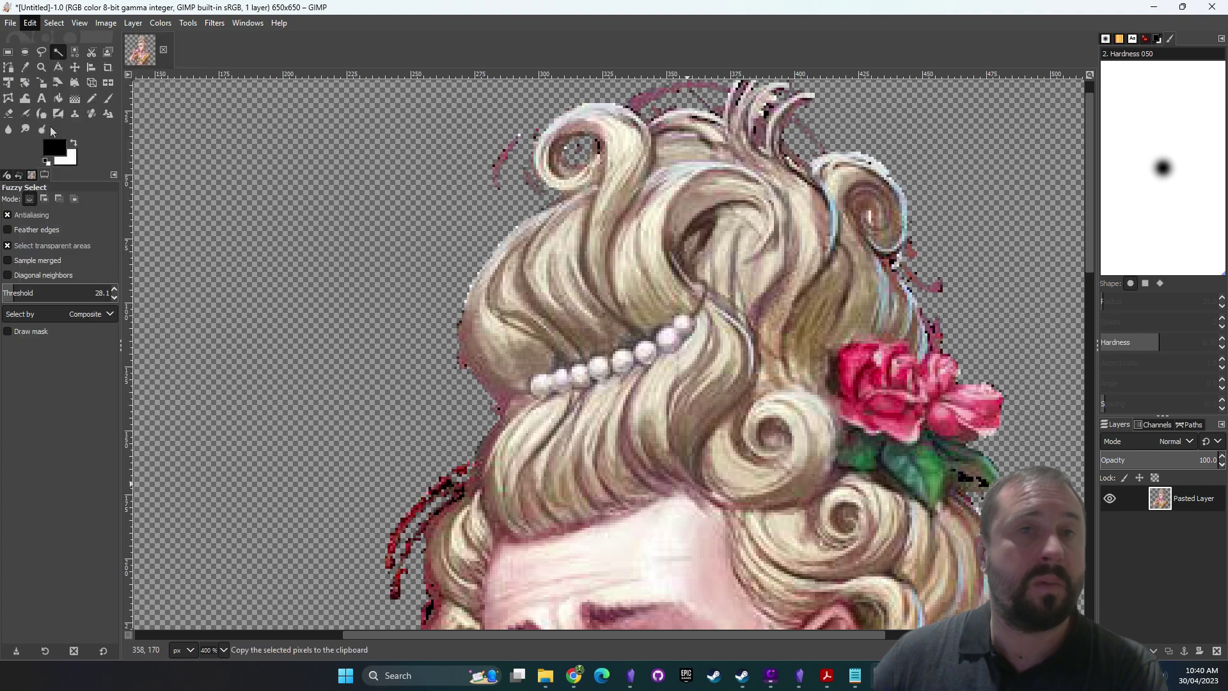
# Switch from GIMP to the adventure PDF in Acrobat and check where Lady Constance's portrait sits relative to the Party Crashers text
pyautogui.click(1154, 7)
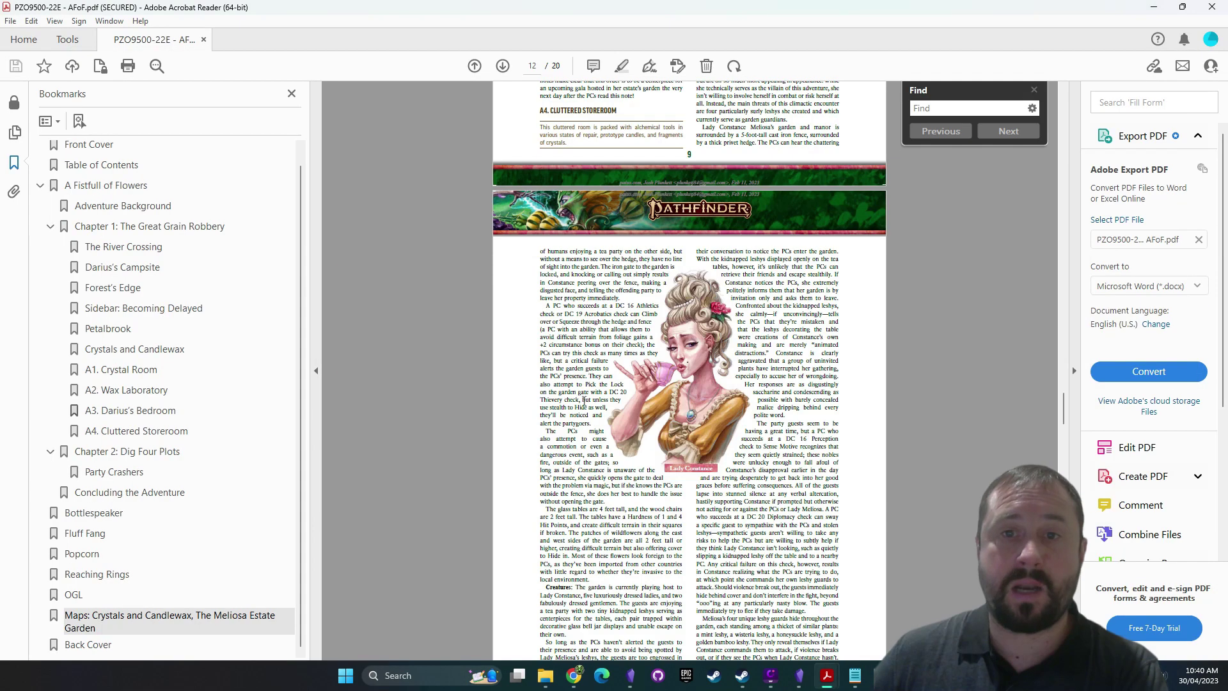
pyautogui.click(799, 675)
pyautogui.scroll(2, 828, 540)
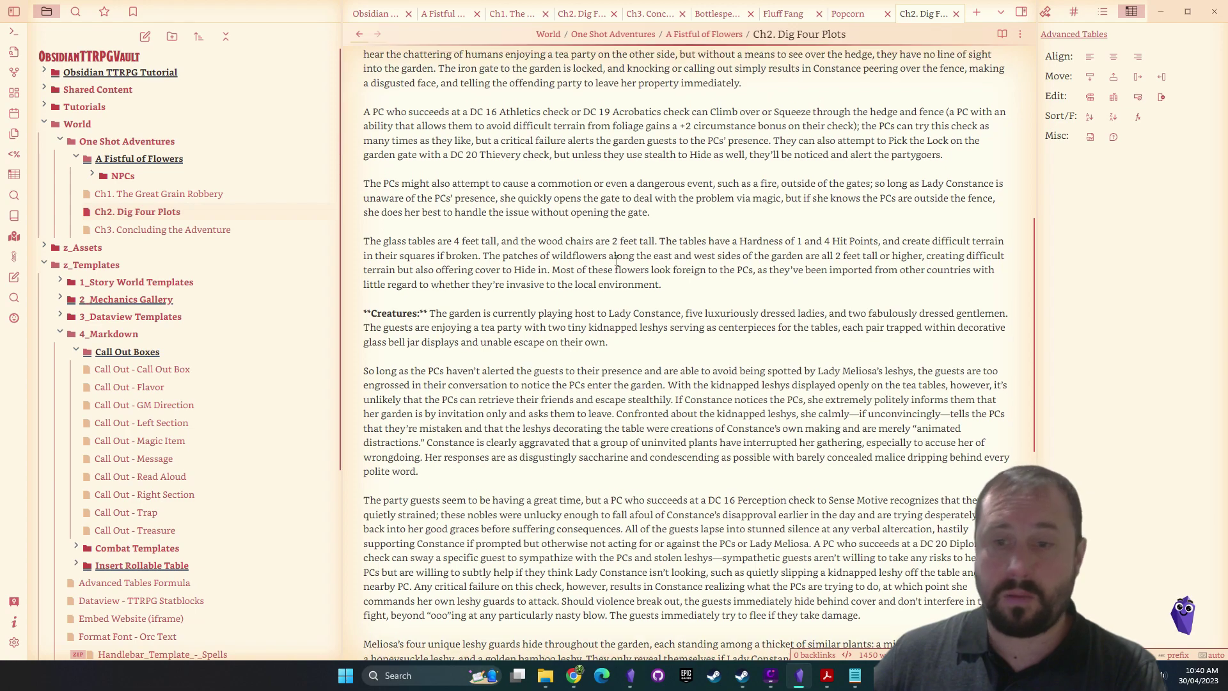
pyautogui.moveTo(829, 680)
pyautogui.click(895, 611)
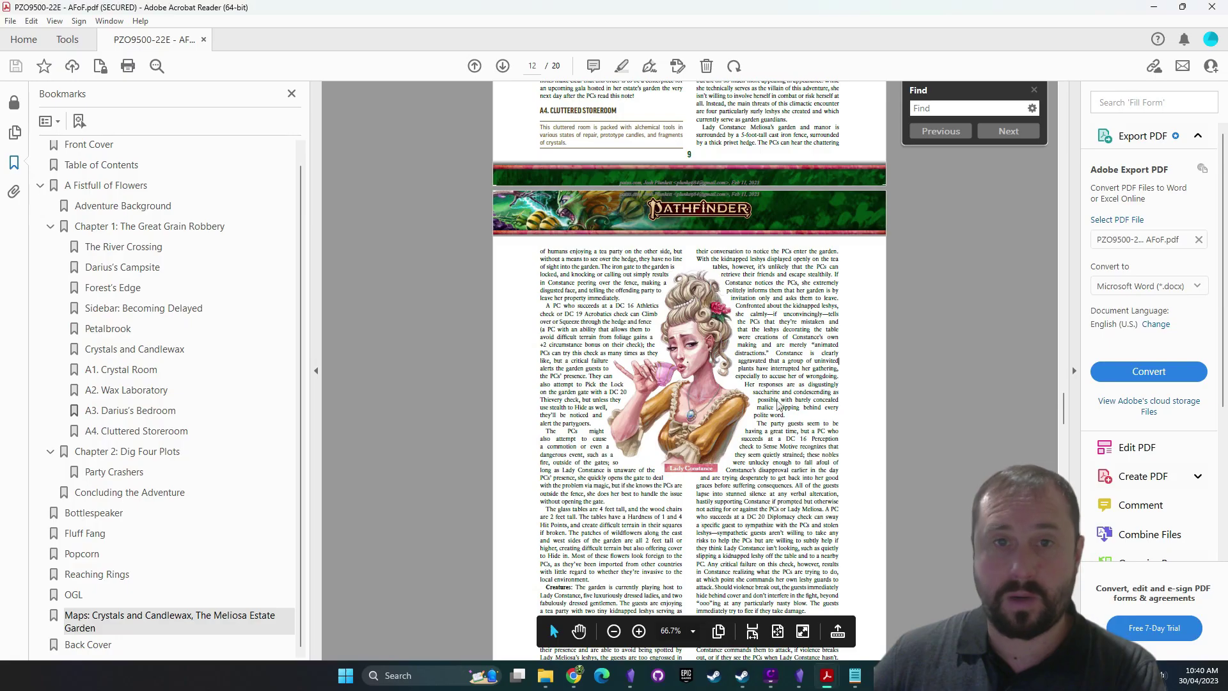
pyautogui.scroll(4, 661, 338)
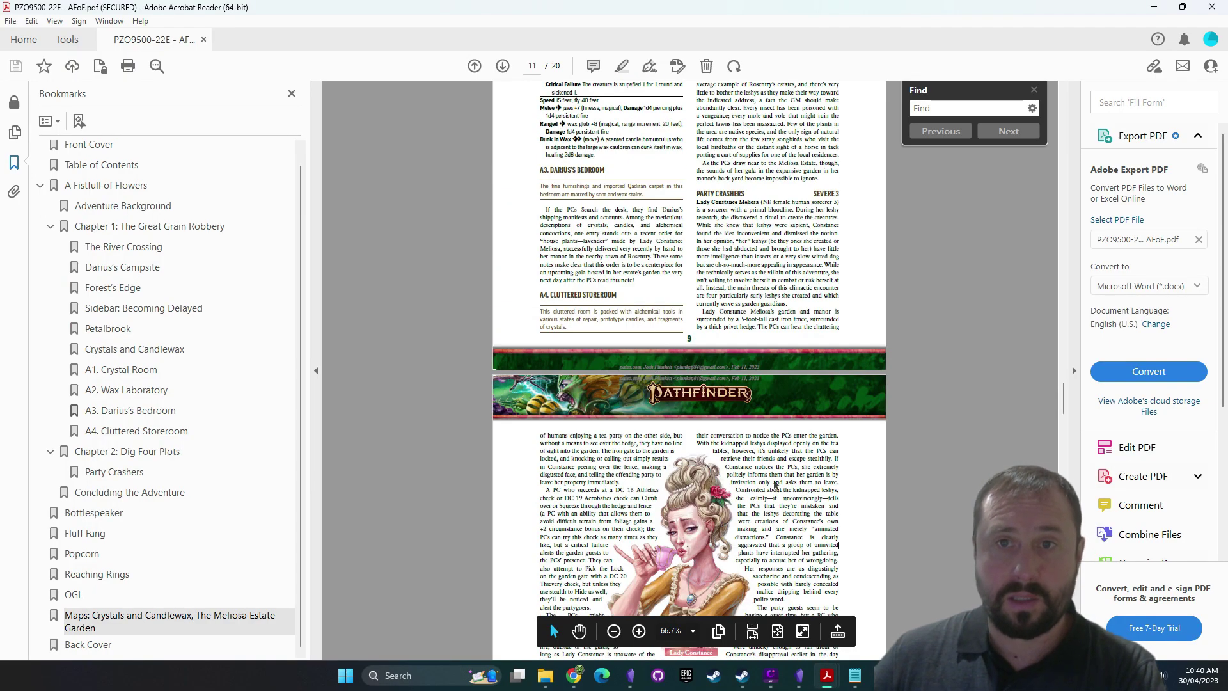
pyautogui.scroll(-1, 775, 484)
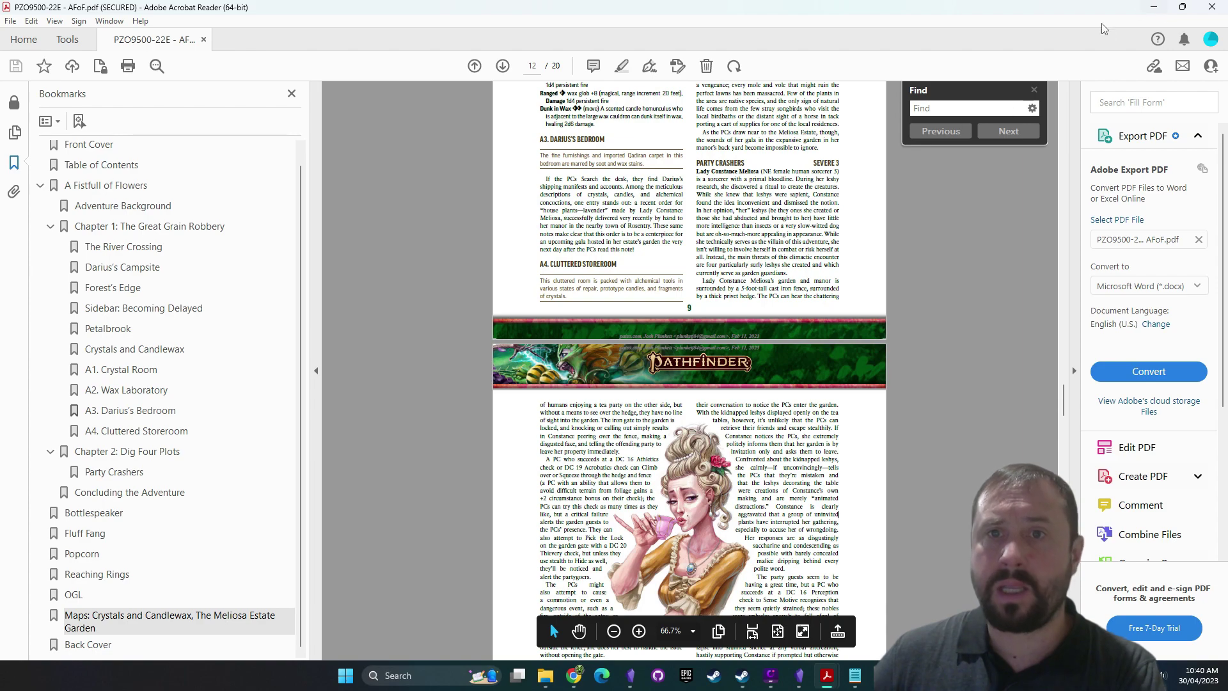
pyautogui.click(1154, 8)
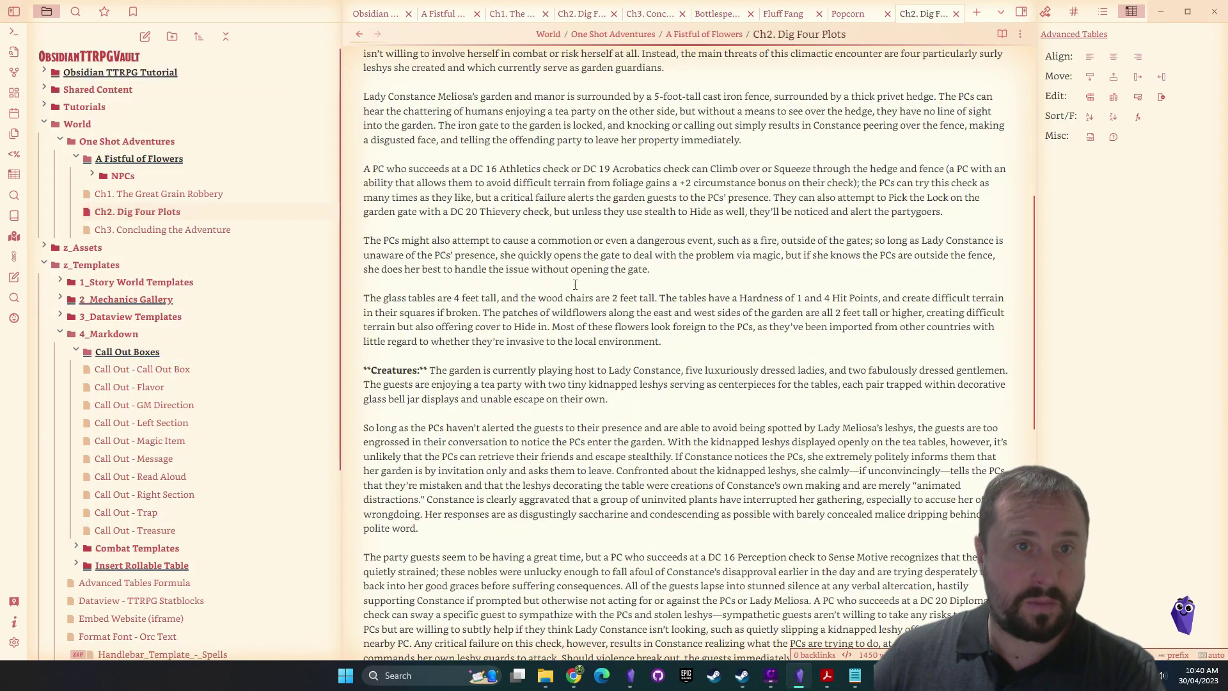
# In Obsidian's Ch2. Dig Four Plots, paste the portrait above the first Lady Constance Meliosa paragraph and align it with "|right"
pyautogui.scroll(6, 448, 350)
pyautogui.scroll(-1, 448, 350)
pyautogui.scroll(-1, 447, 351)
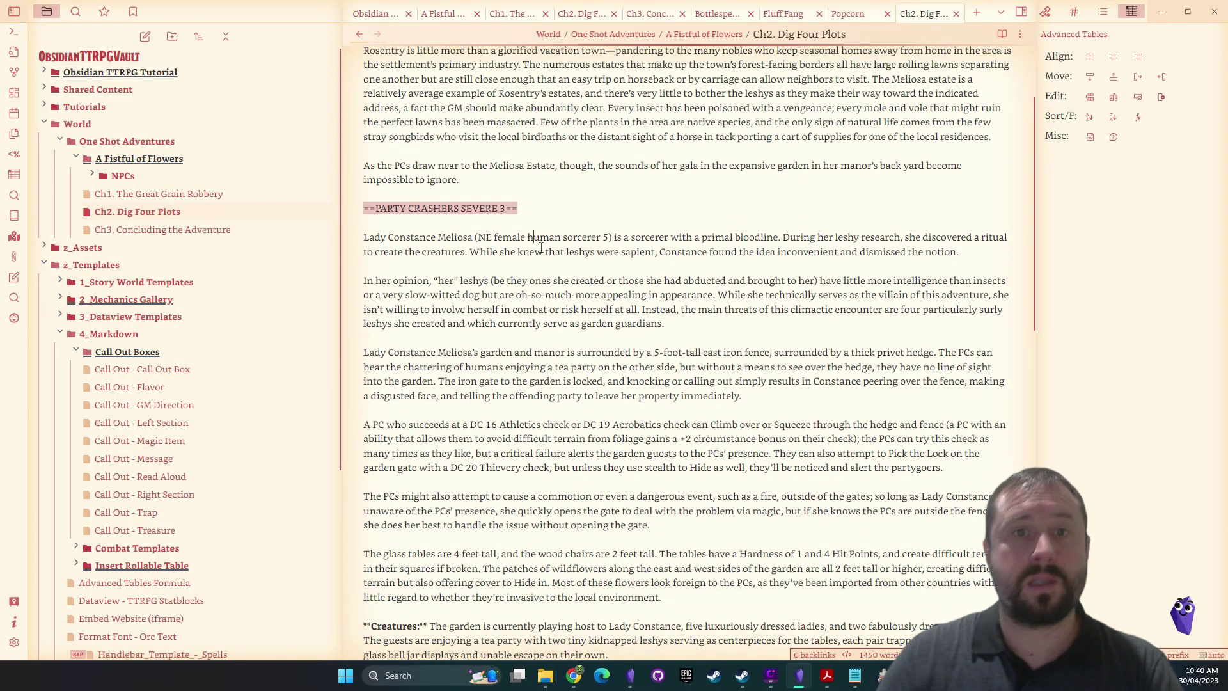
pyautogui.hotkey('ctrl', 'v')
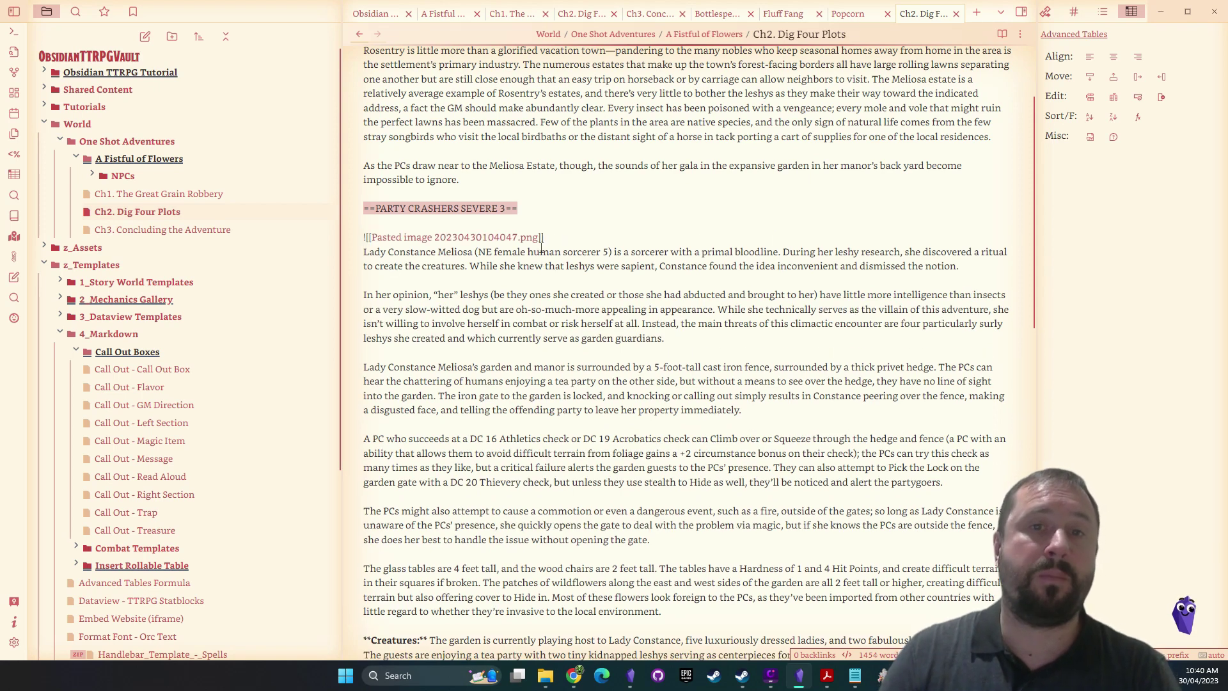
pyautogui.write('|right')
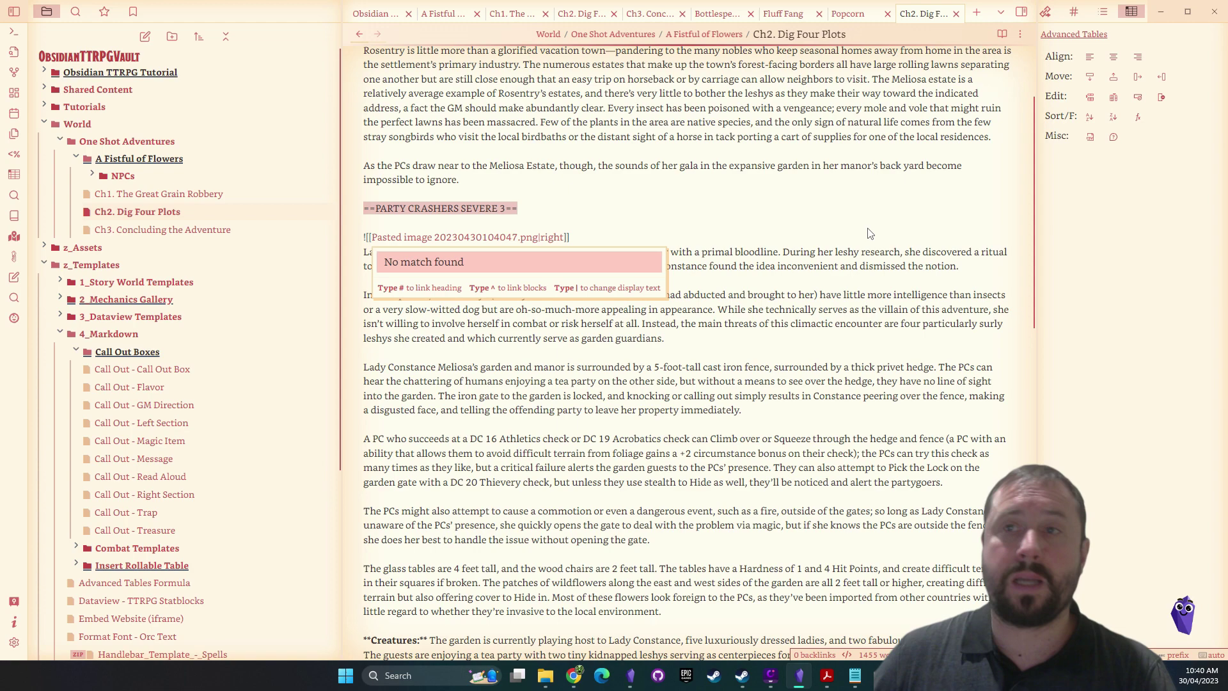
pyautogui.press('Escape')
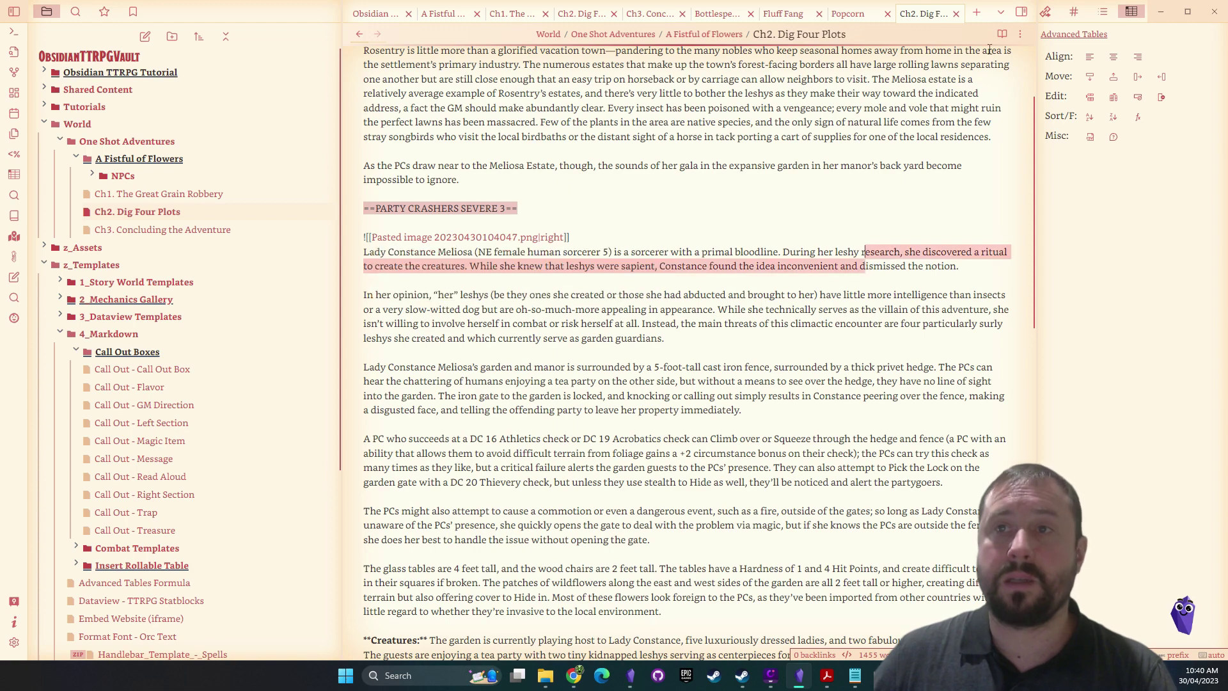
# Show the Chapter 2 note in reading view and examine the portrait's placement beside the Party Crashers text
pyautogui.click(1002, 34)
pyautogui.scroll(-2, 635, 347)
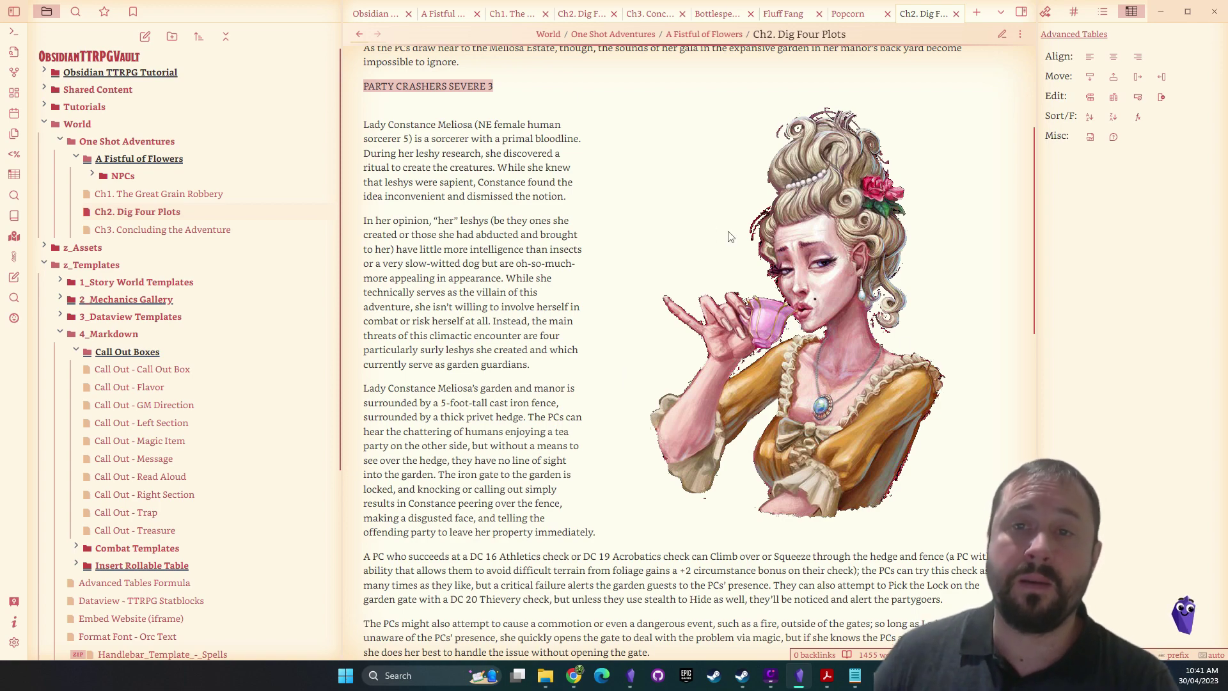
pyautogui.scroll(3, 649, 288)
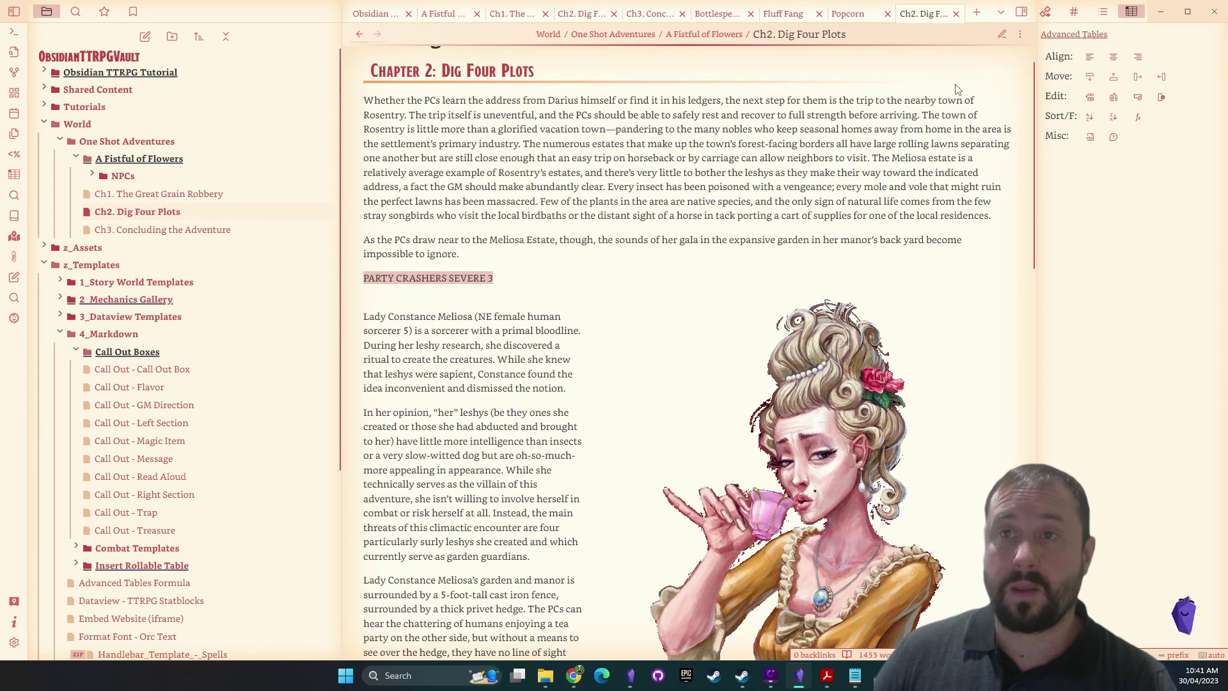
# Return the Chapter 2 note to editing view and rename the pasted portrait file as "npc - Lady Constance Meliosa"
pyautogui.click(1000, 32)
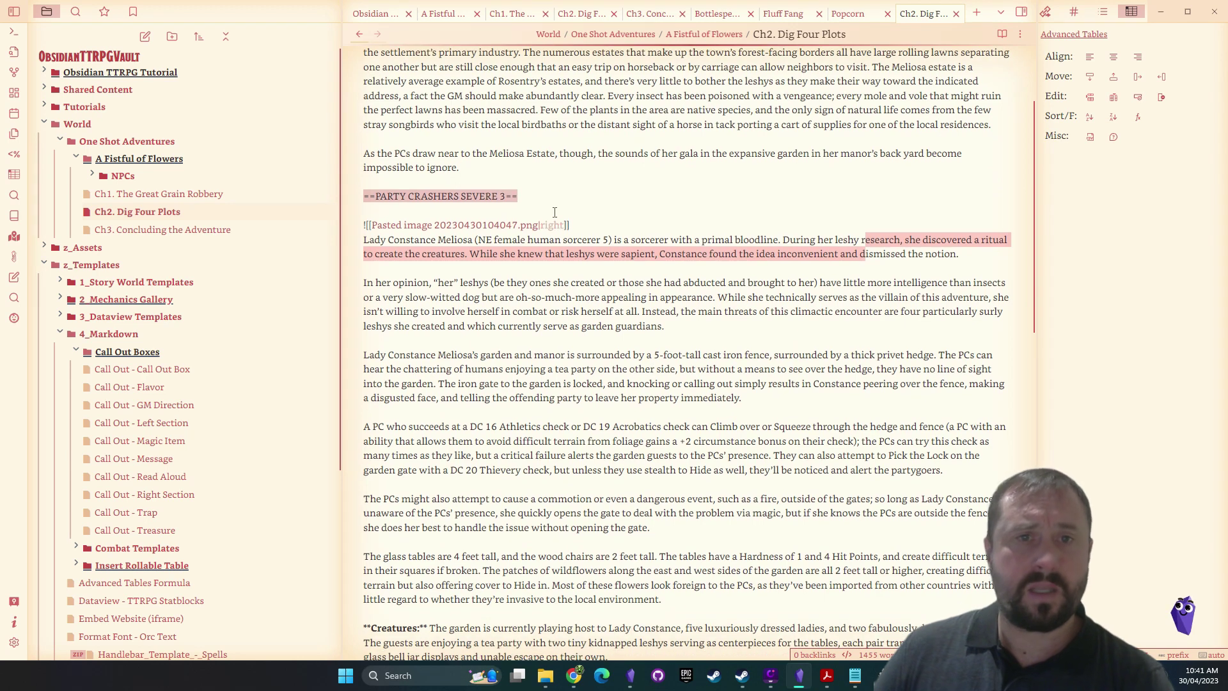
pyautogui.moveTo(472, 239); pyautogui.dragTo(389, 240)
pyautogui.rightClick(422, 226)
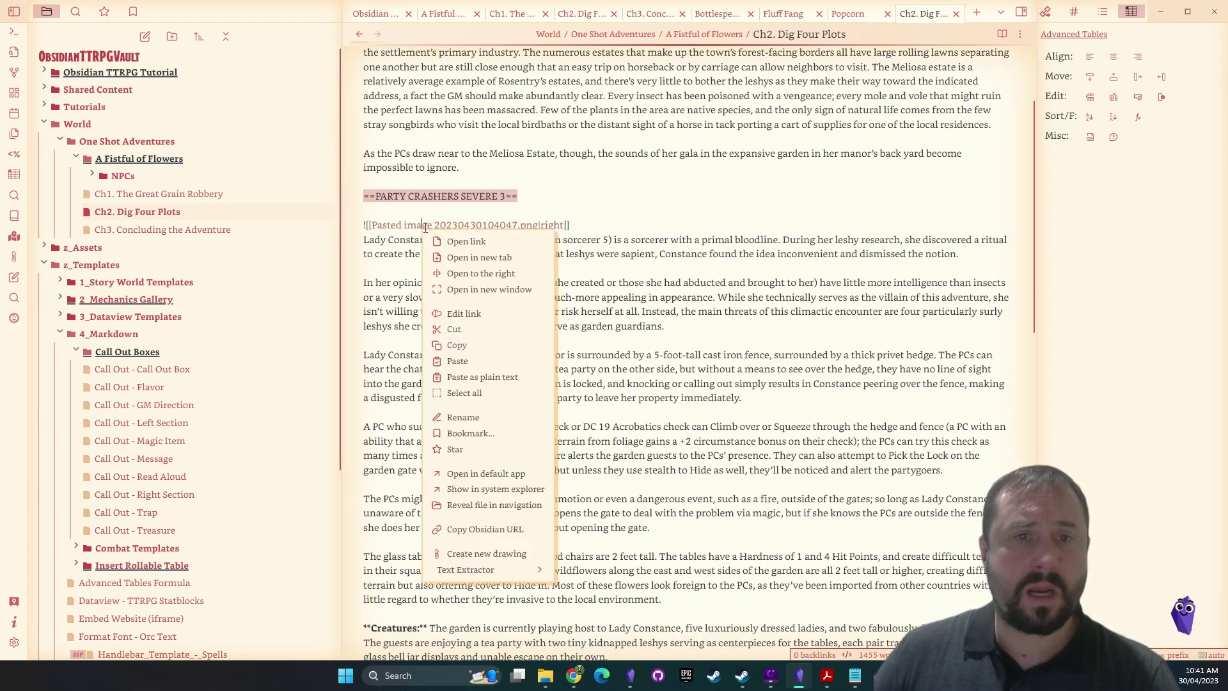
pyautogui.click(463, 417)
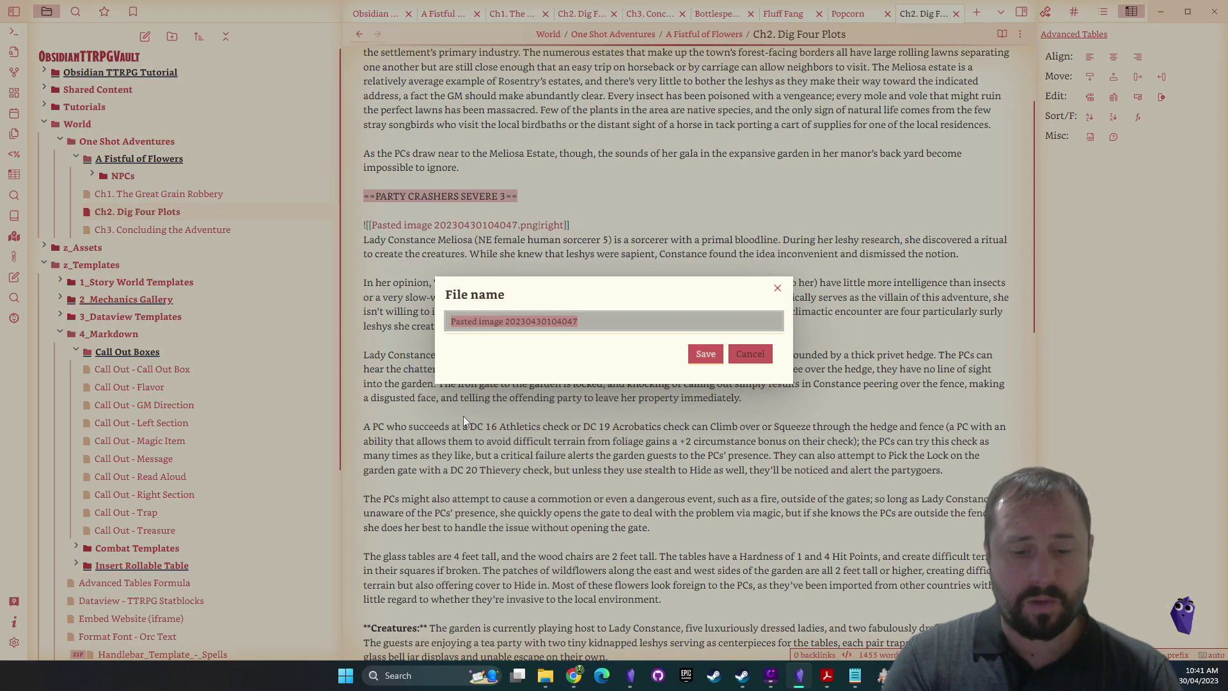
pyautogui.write('img -')
pyautogui.hotkey('ctrl', 'v')
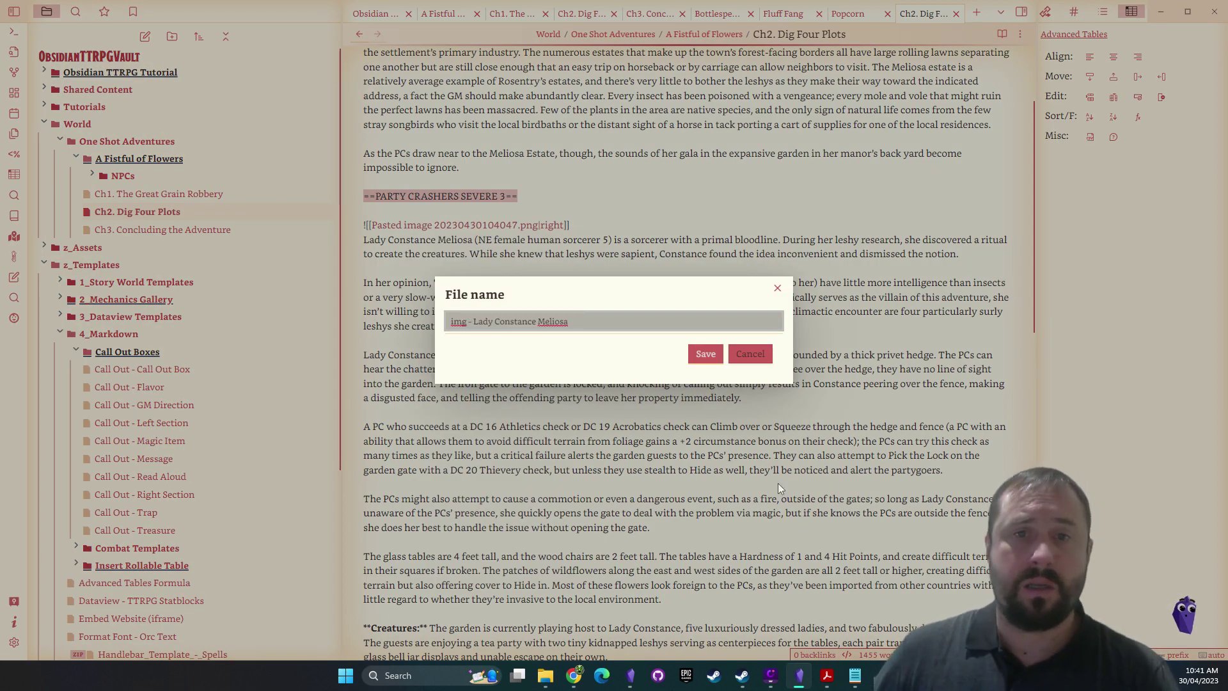
pyautogui.press('Delete')
pyautogui.press('Delete')
pyautogui.press('Delete')
pyautogui.write('t')
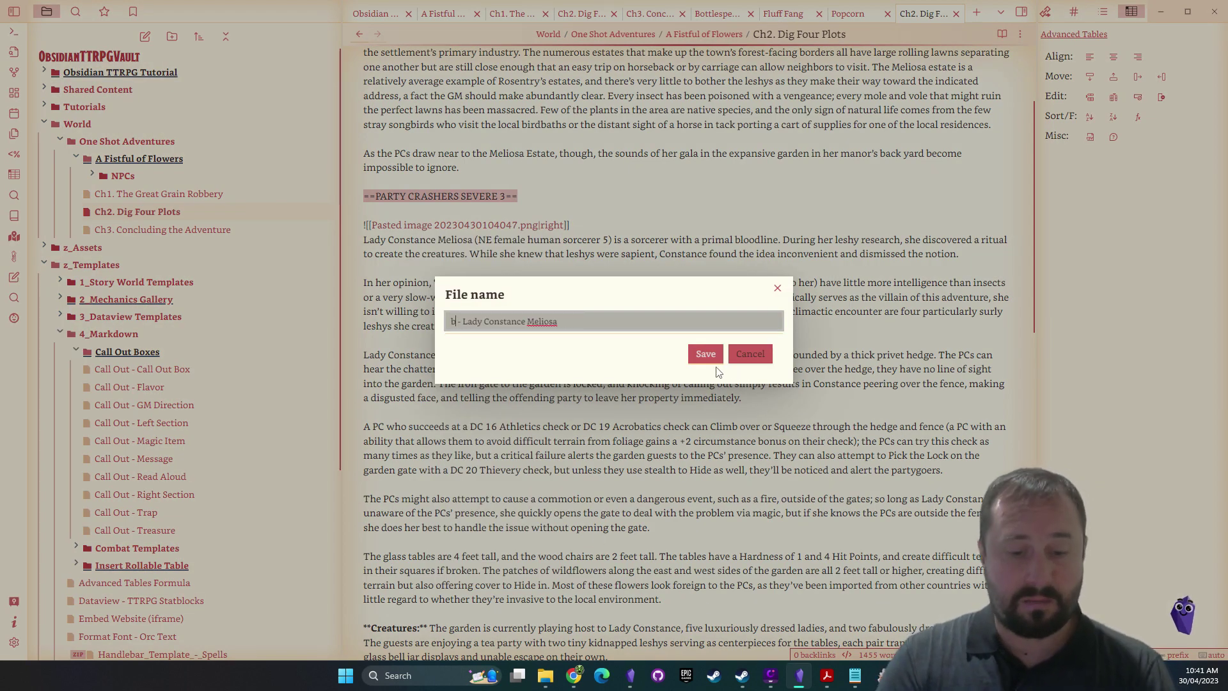
pyautogui.write('pc')
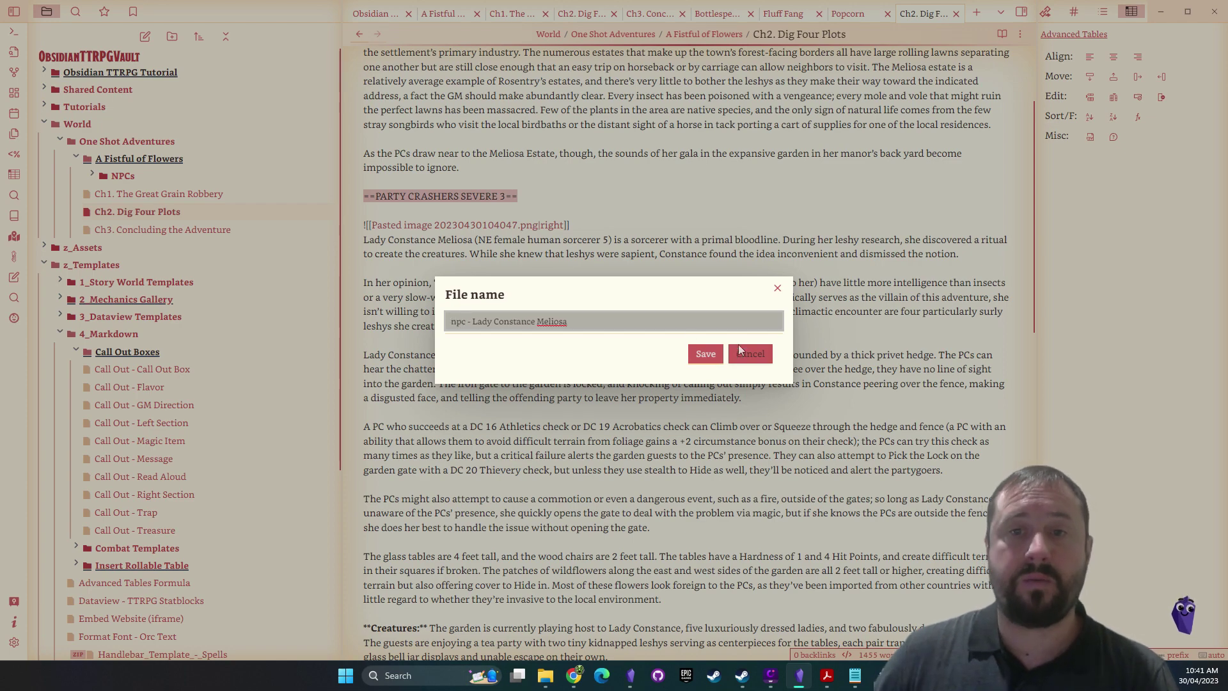
pyautogui.click(714, 353)
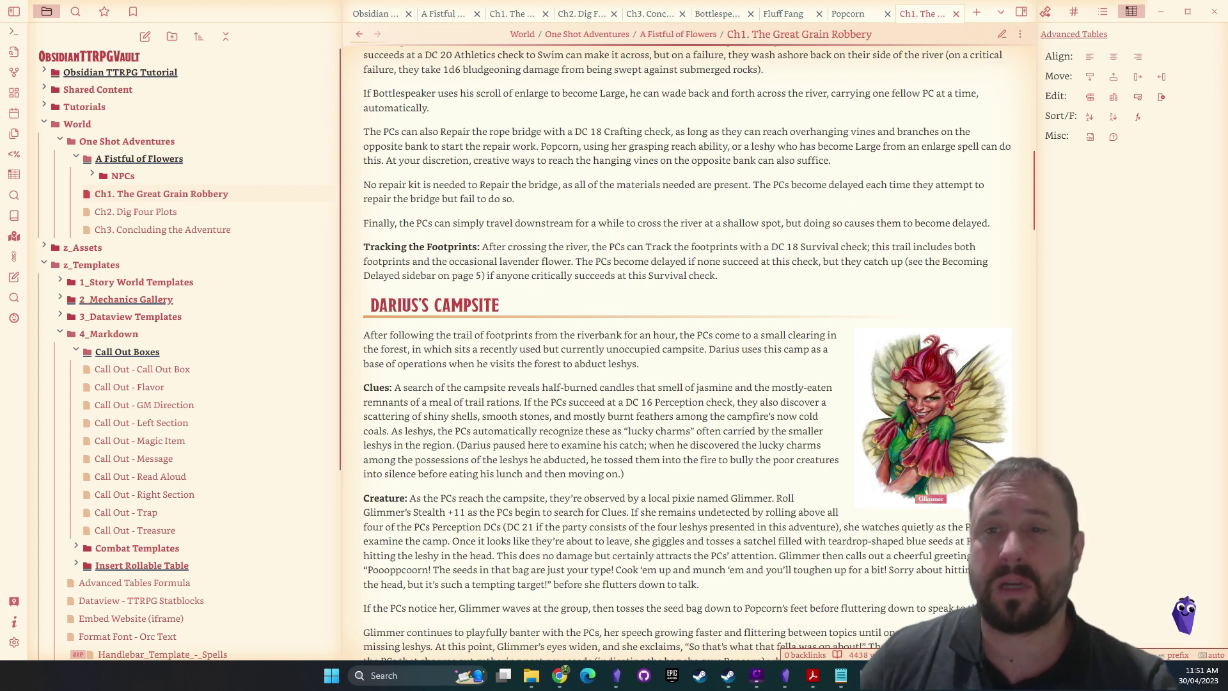
# Switch to the Pathfinder Nexus Chapter 1 page in Chrome, find Glimmer's illustration and copy the image
pyautogui.scroll(-1, 709, 305)
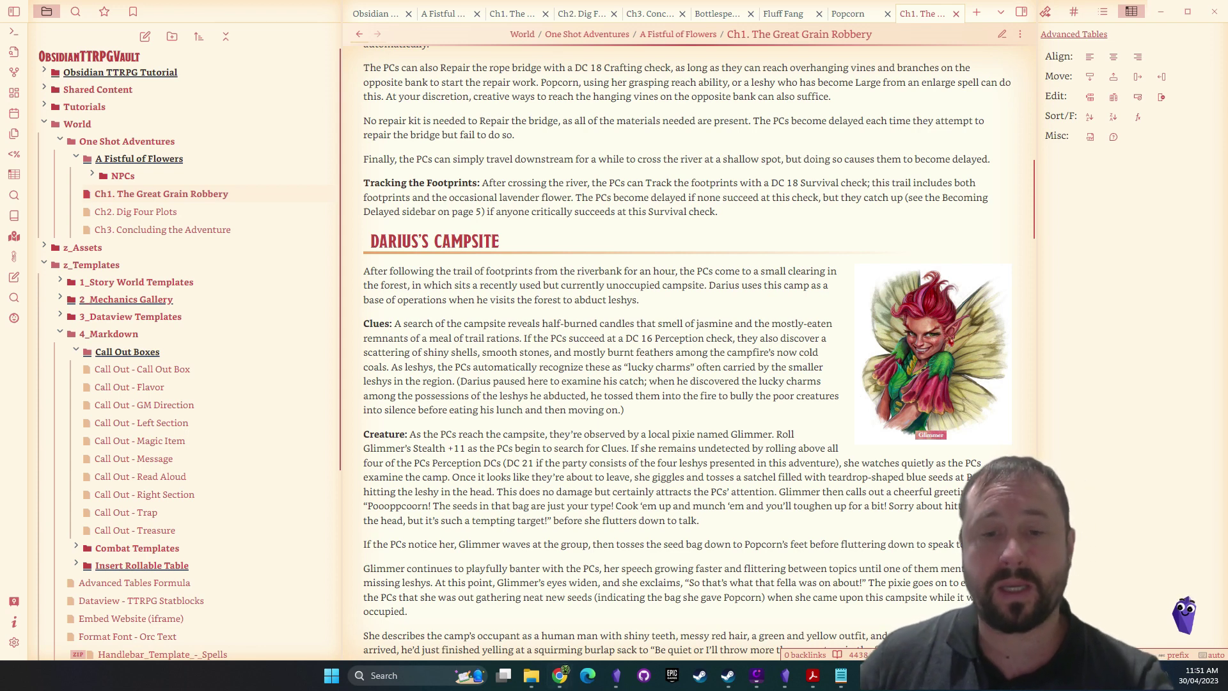
pyautogui.click(588, 677)
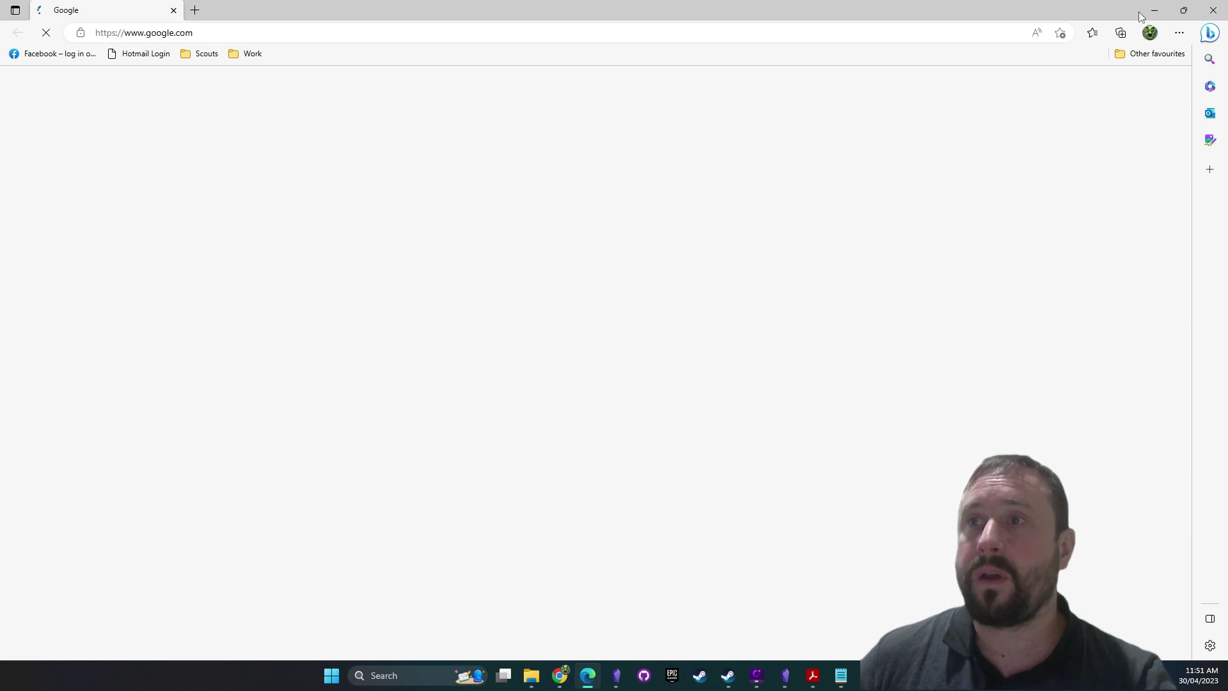
pyautogui.click(587, 676)
pyautogui.moveTo(560, 675)
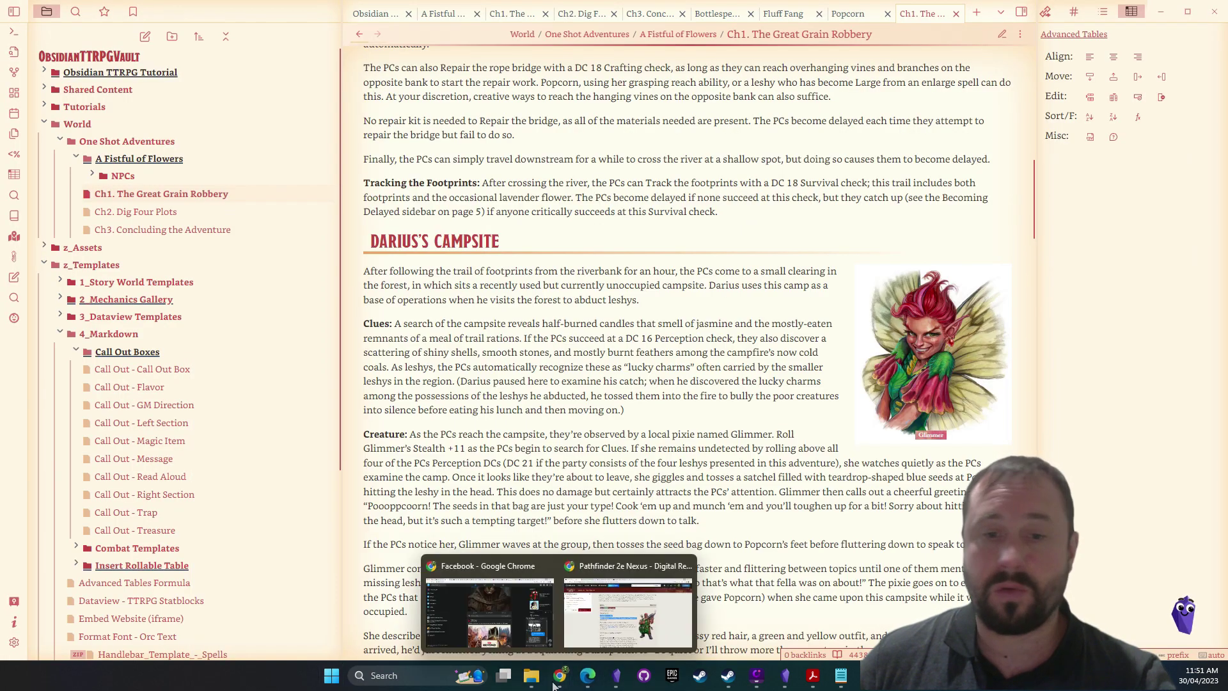
pyautogui.click(589, 611)
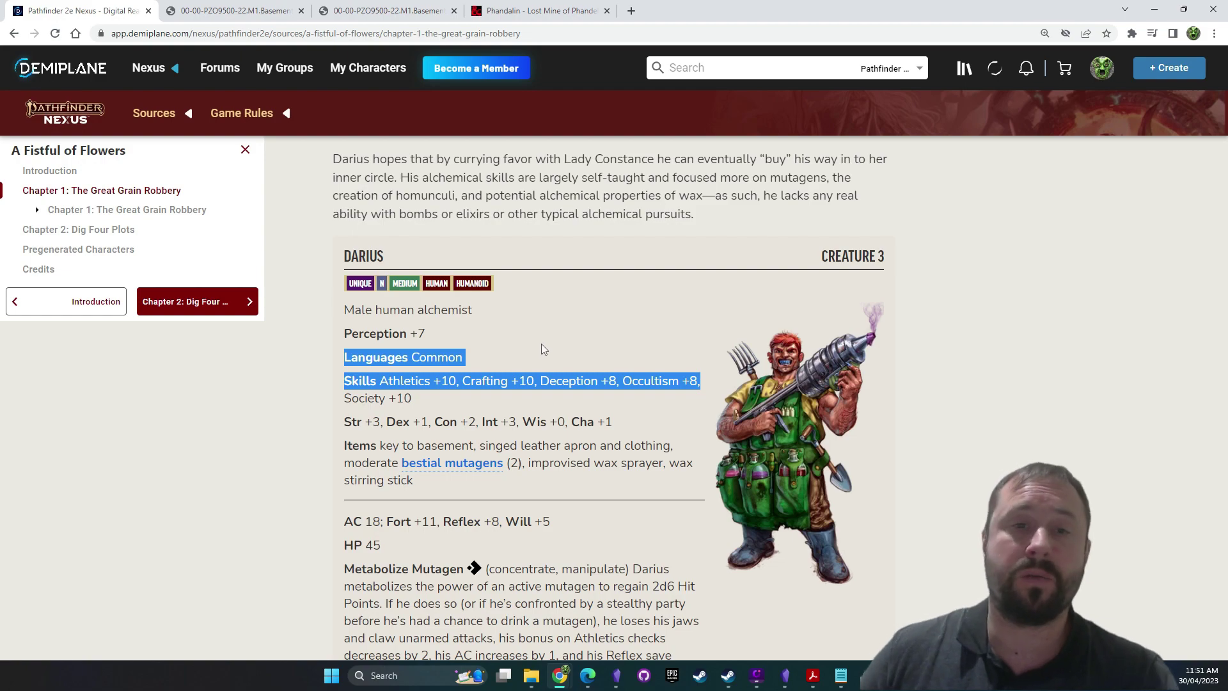
pyautogui.scroll(20, 972, 444)
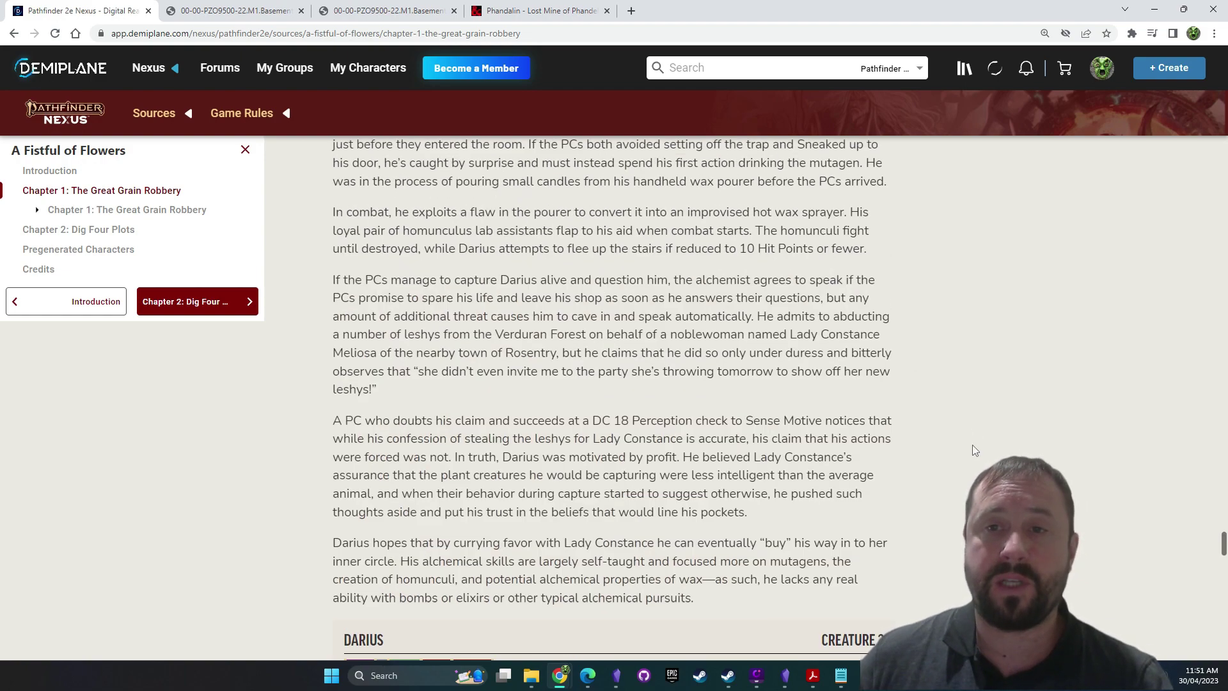
pyautogui.scroll(20, 921, 470)
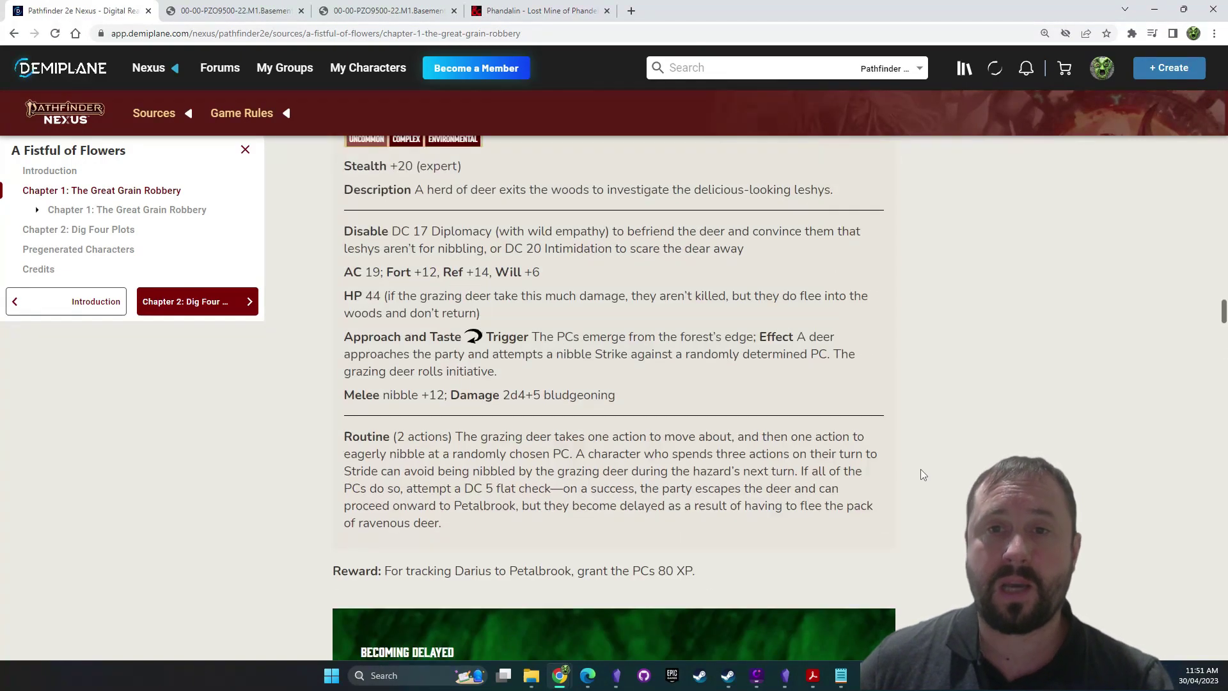
pyautogui.scroll(-6, 895, 448)
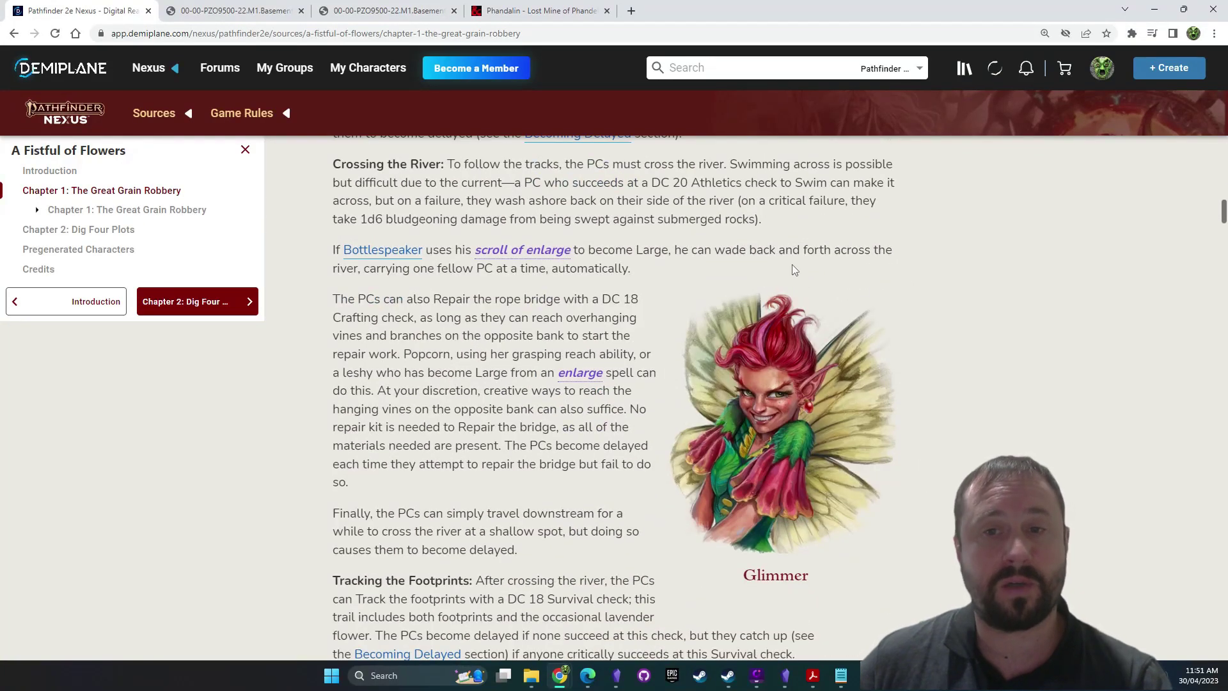
pyautogui.rightClick(757, 385)
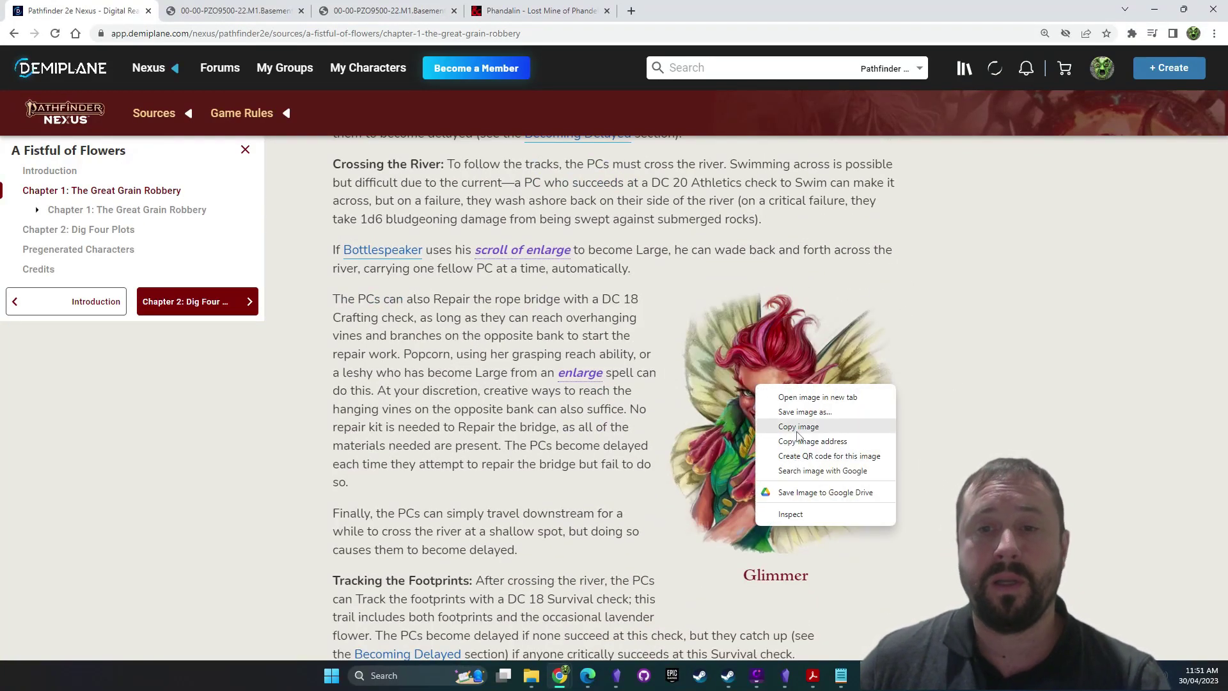
pyautogui.click(797, 427)
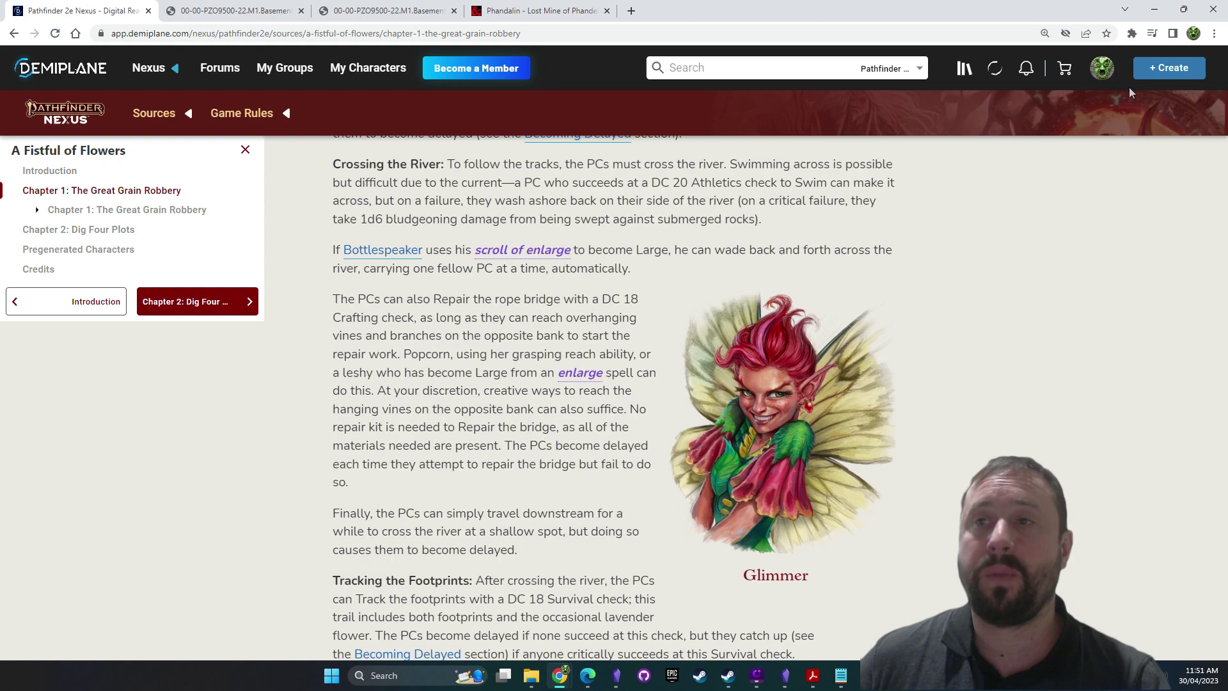
# In Obsidian's Ch1. The Great Grain Robbery, paste Glimmer's image below the existing one under Darius's Campsite and align it with "|right"
pyautogui.click(1154, 9)
pyautogui.click(1001, 33)
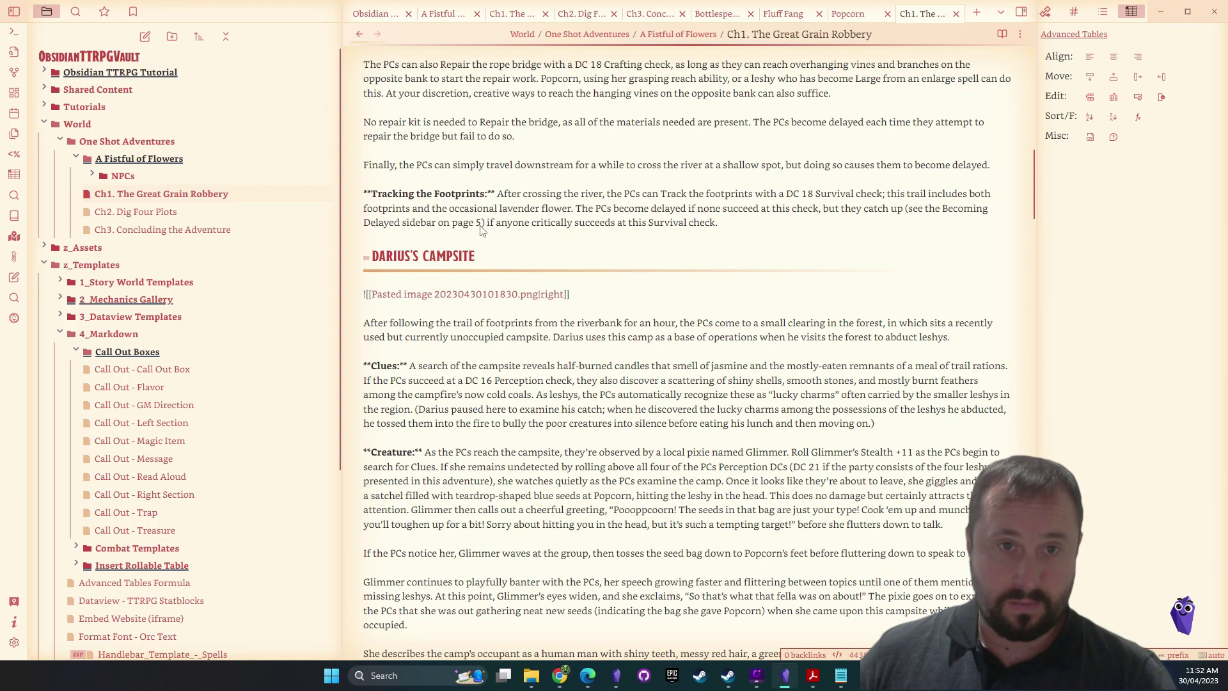
pyautogui.click(588, 288)
pyautogui.press('Return')
pyautogui.press('Return')
pyautogui.hotkey('ctrl', 'v')
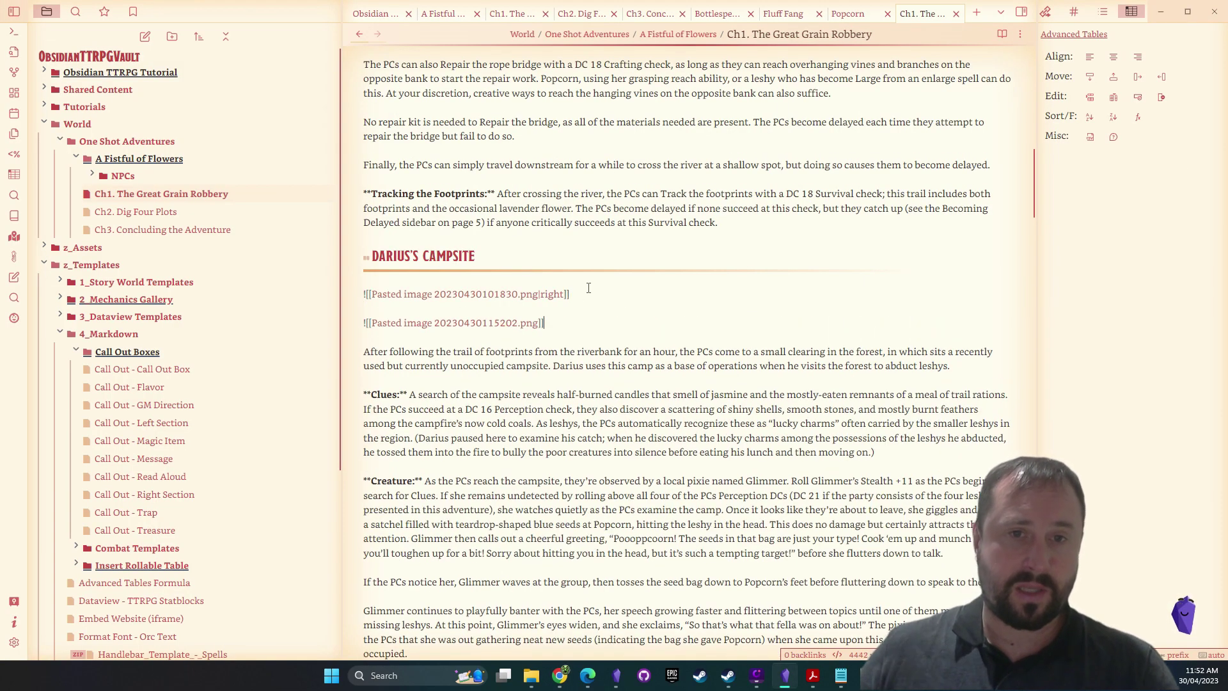
pyautogui.click(1002, 33)
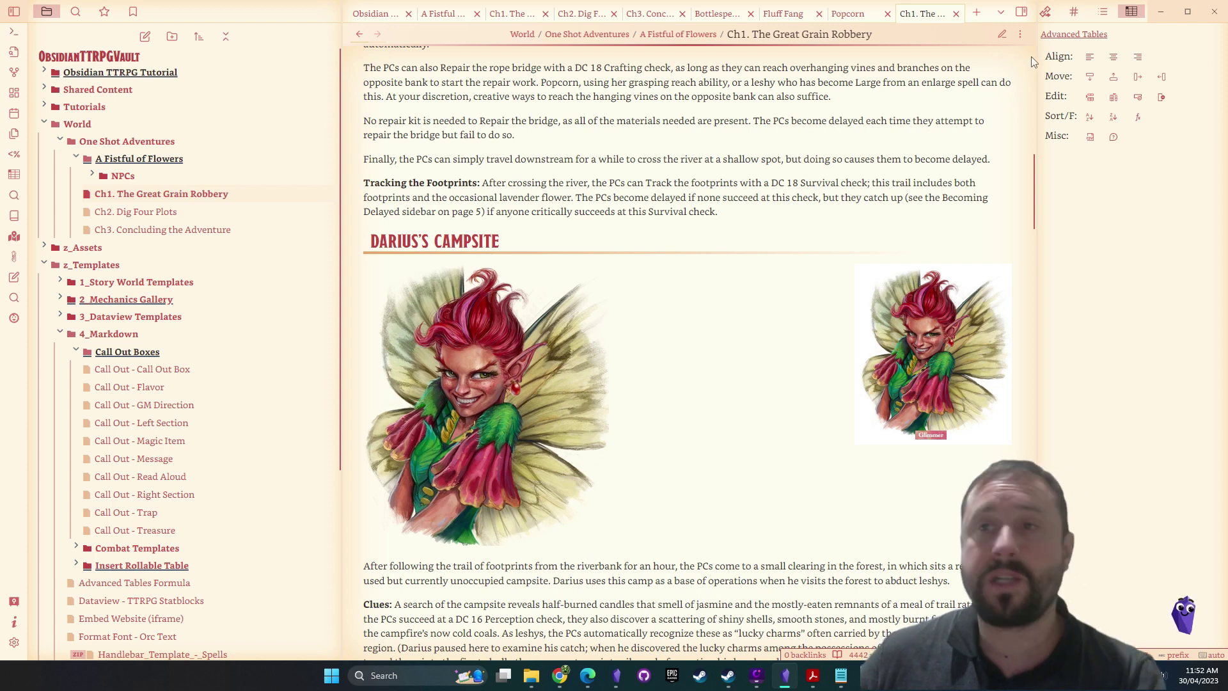
pyautogui.click(1002, 34)
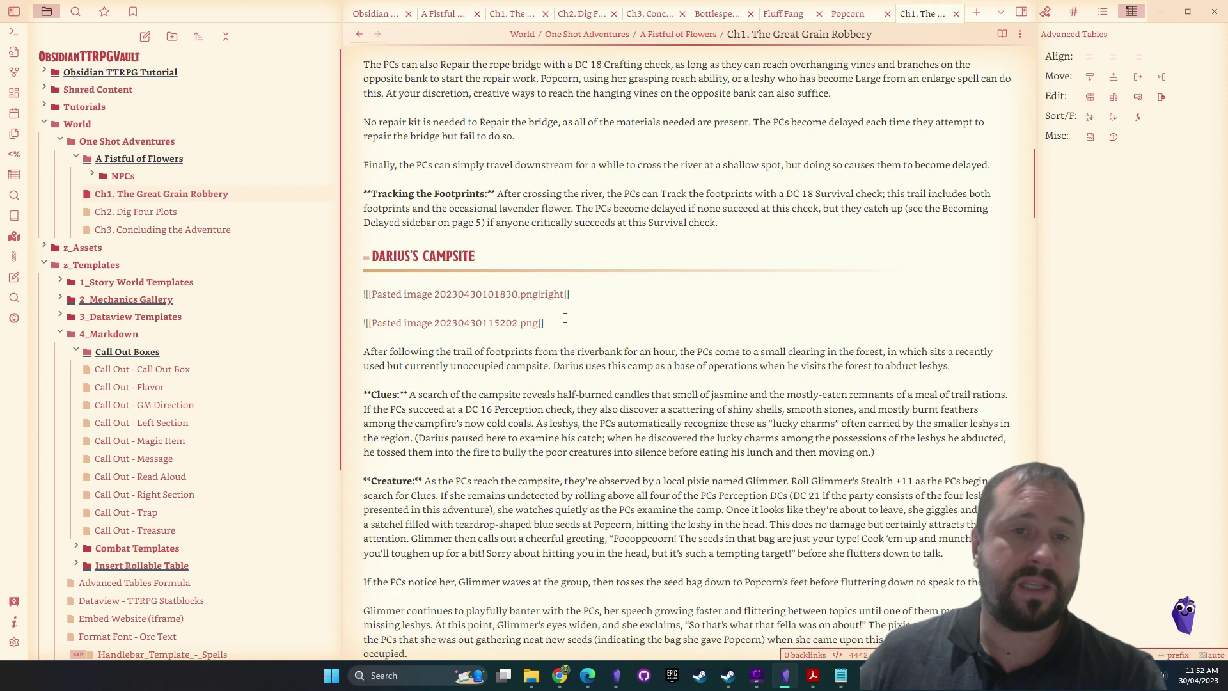
pyautogui.write('|right')
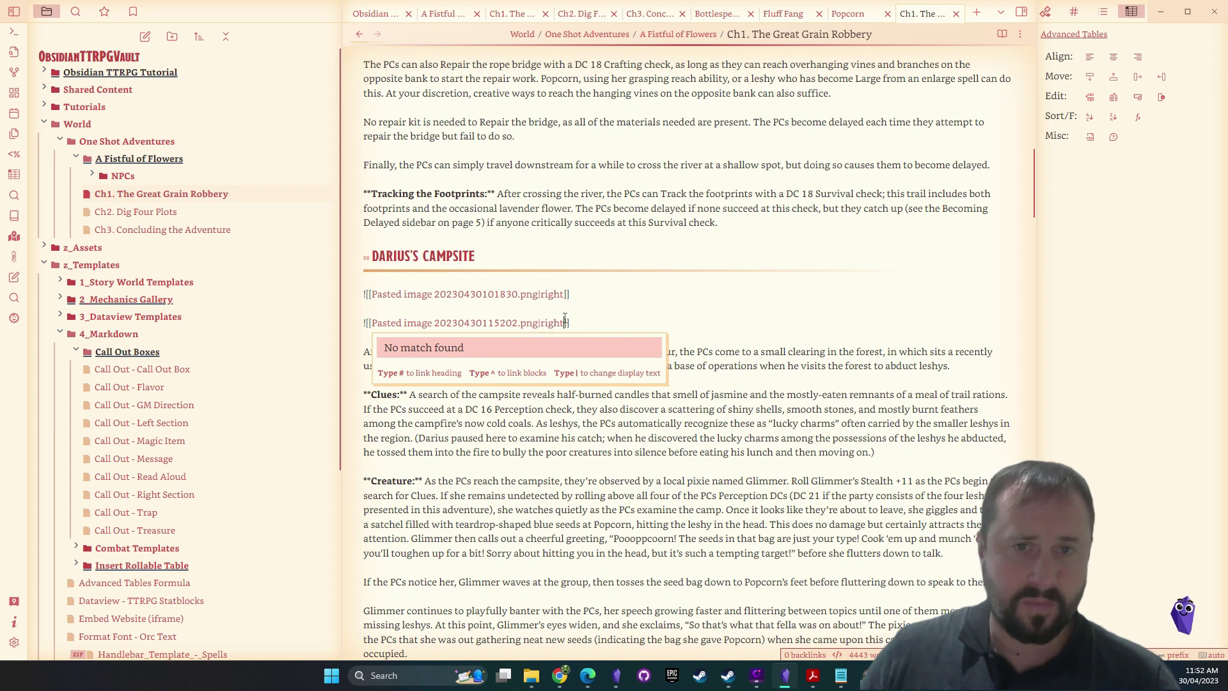
pyautogui.press('Escape')
# Rename the newly pasted Glimmer image file as "npc - glimmer2"
pyautogui.rightClick(499, 322)
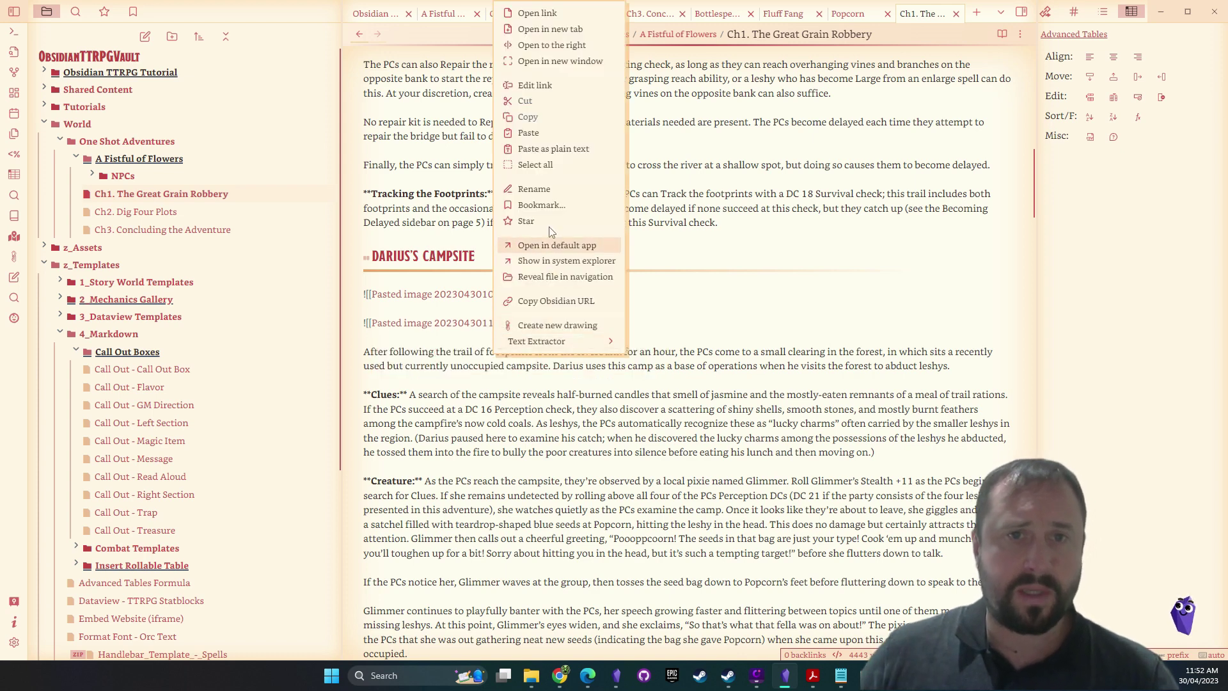
pyautogui.click(530, 186)
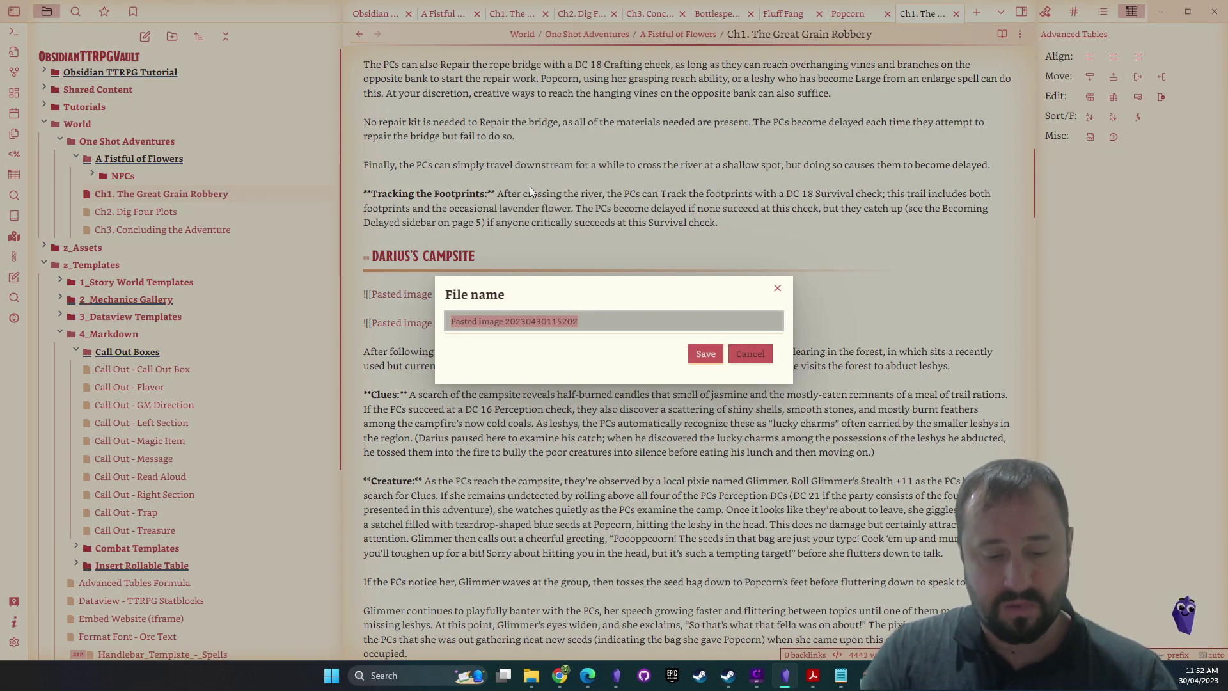
pyautogui.write('npc - gli')
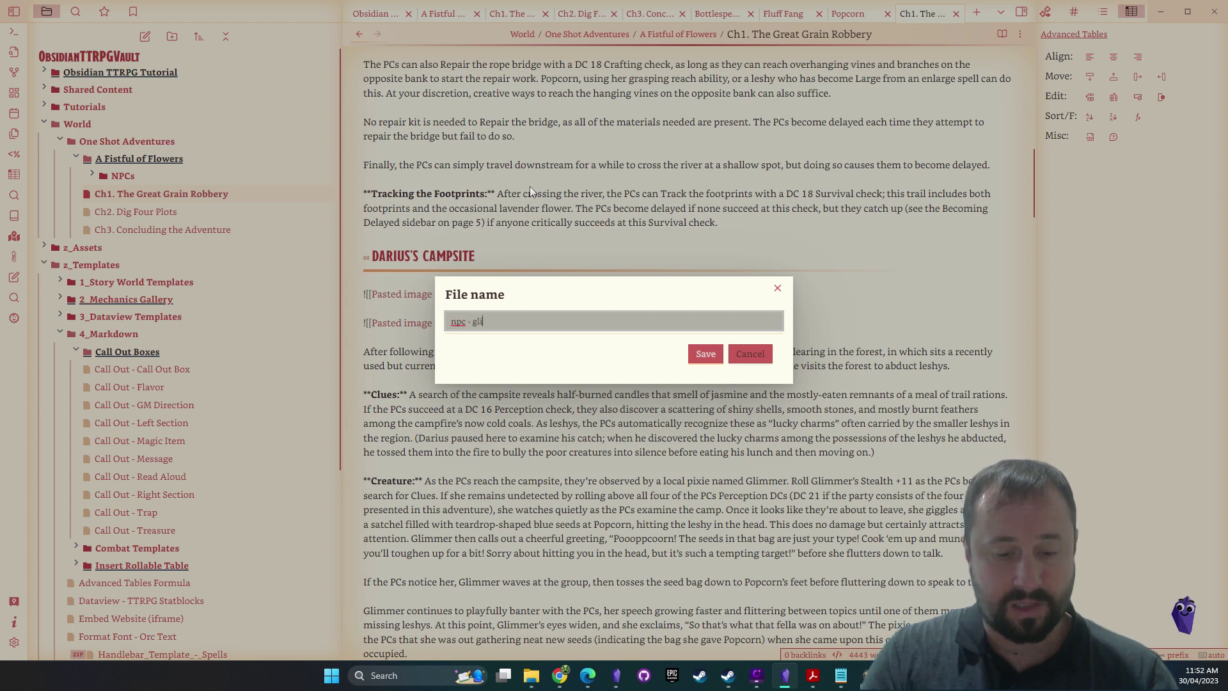
pyautogui.write('mmer2')
pyautogui.press('Return')
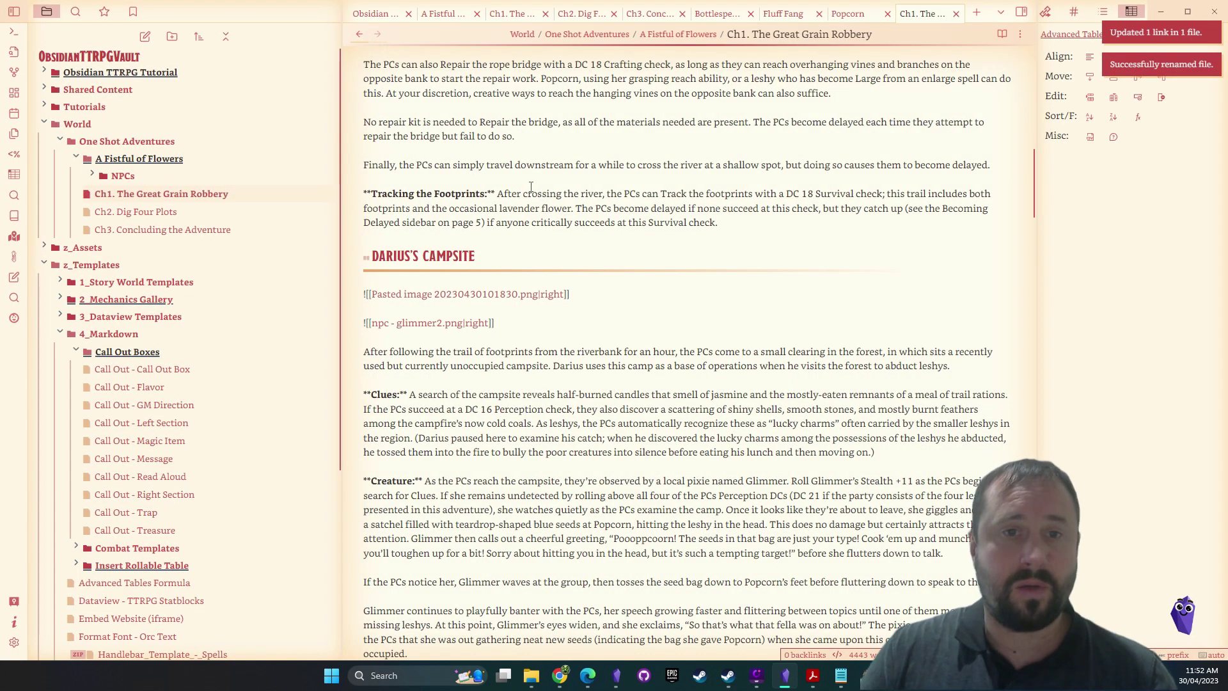
# Delete the old Glimmer image embed under Darius's Campsite and show the note in reading view
pyautogui.click(613, 291)
pyautogui.hotkey('shift', 'Home')
pyautogui.press('BackSpace')
pyautogui.press('BackSpace')
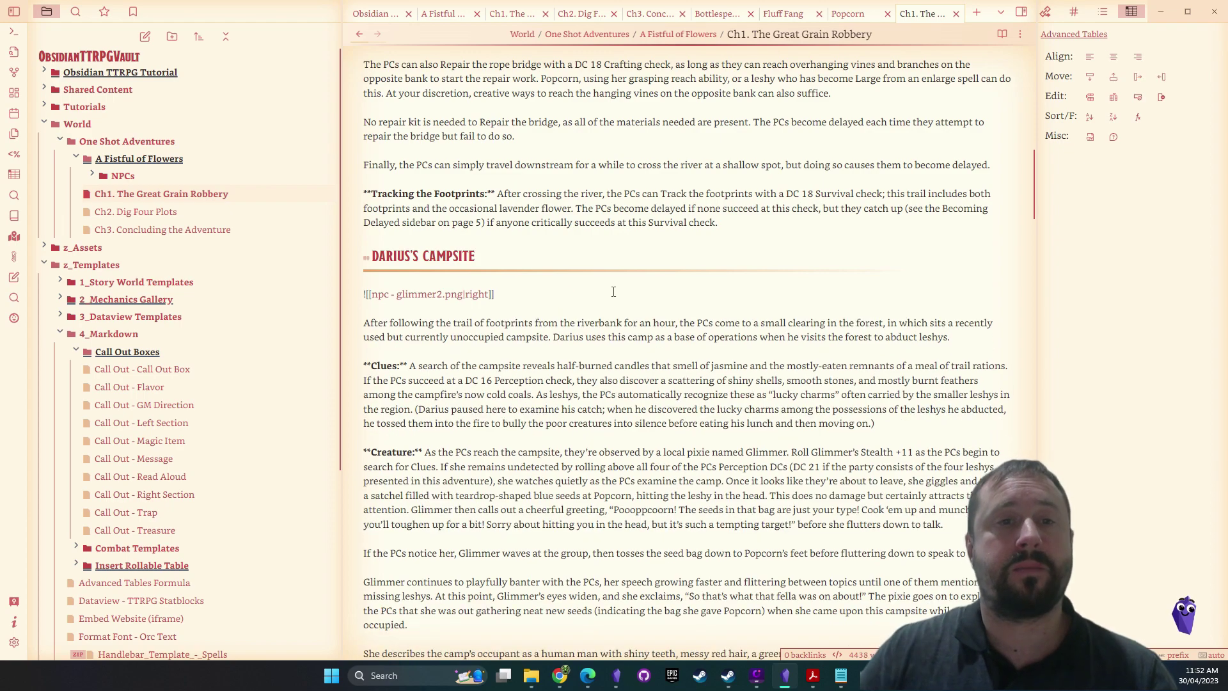
pyautogui.click(1001, 34)
pyautogui.scroll(-5, 595, 312)
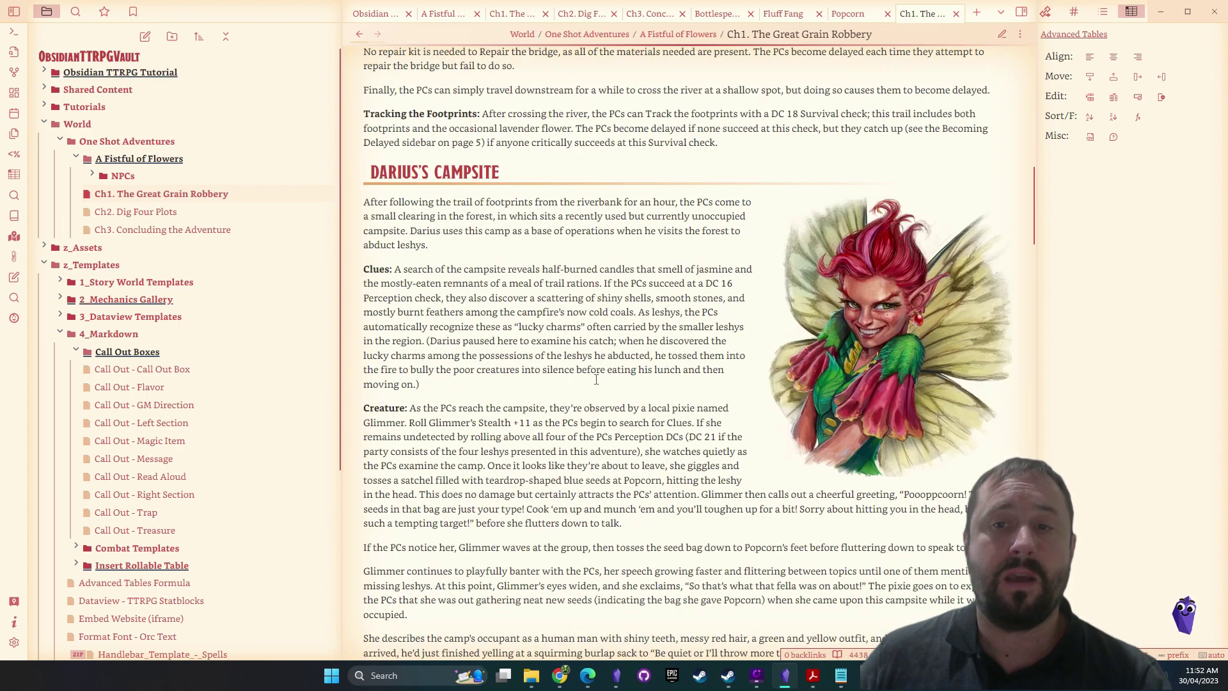
# Examine the rest of the Chapter 1 note, from the basement map and Wax Laboratory illustration to the Cluttered Storeroom
pyautogui.scroll(-20, 595, 312)
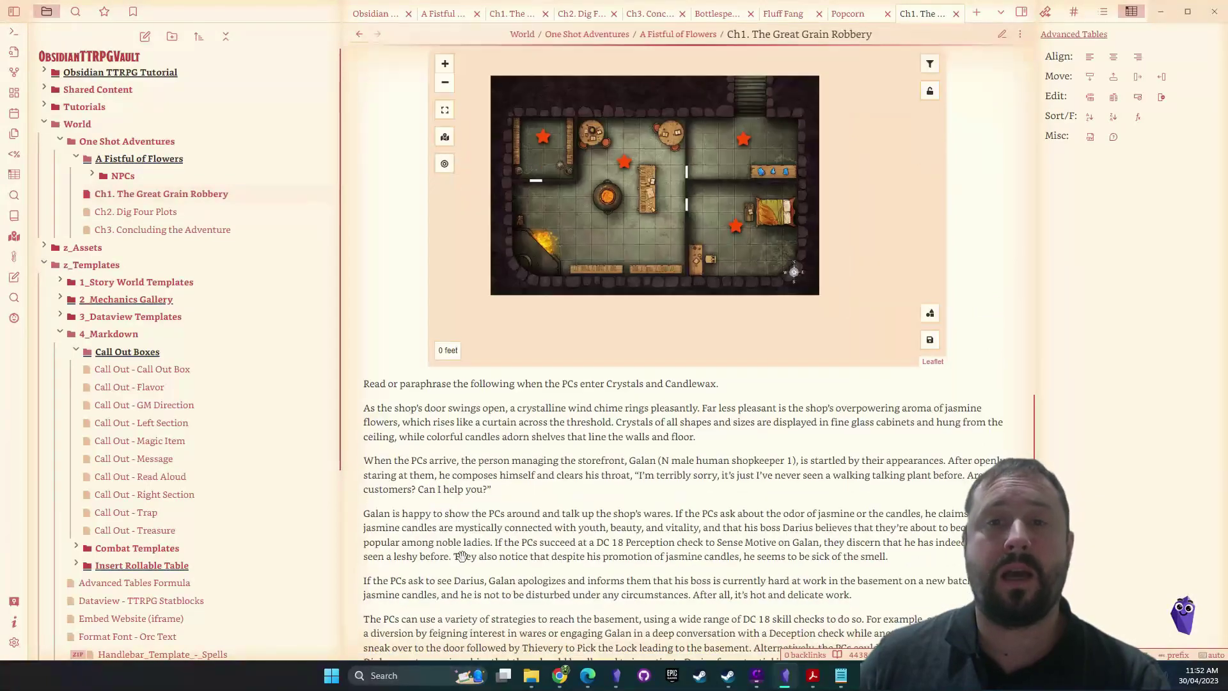
pyautogui.scroll(-8, 560, 418)
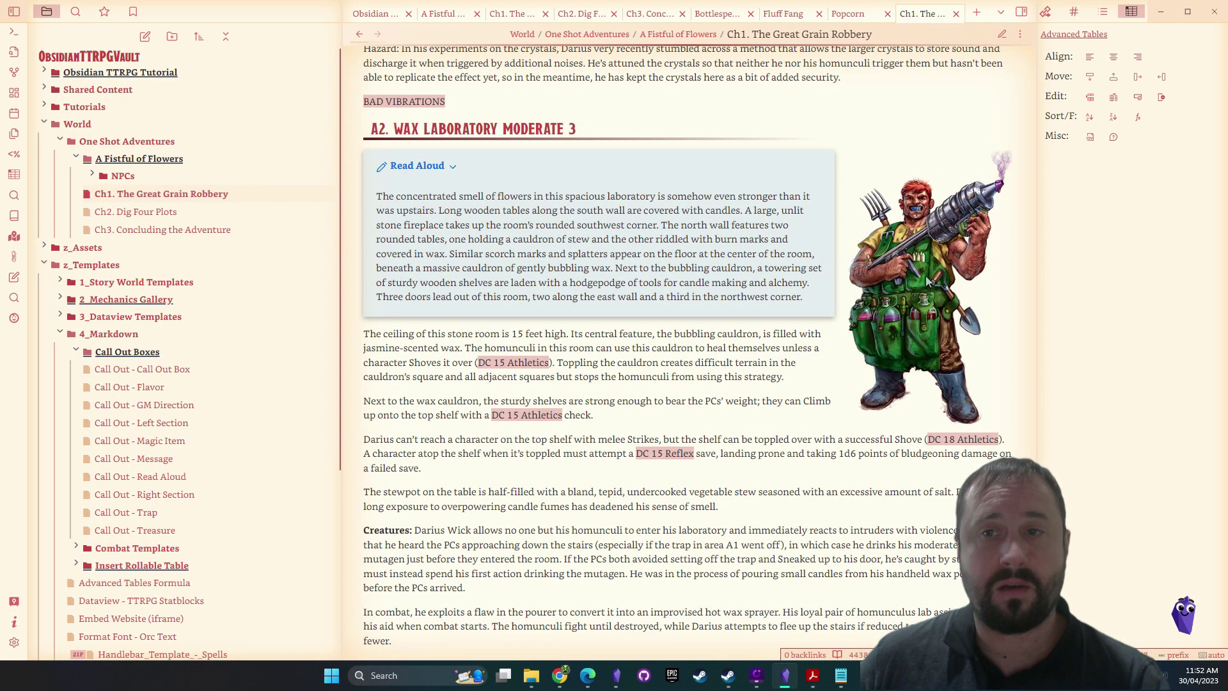
pyautogui.scroll(-15, 928, 273)
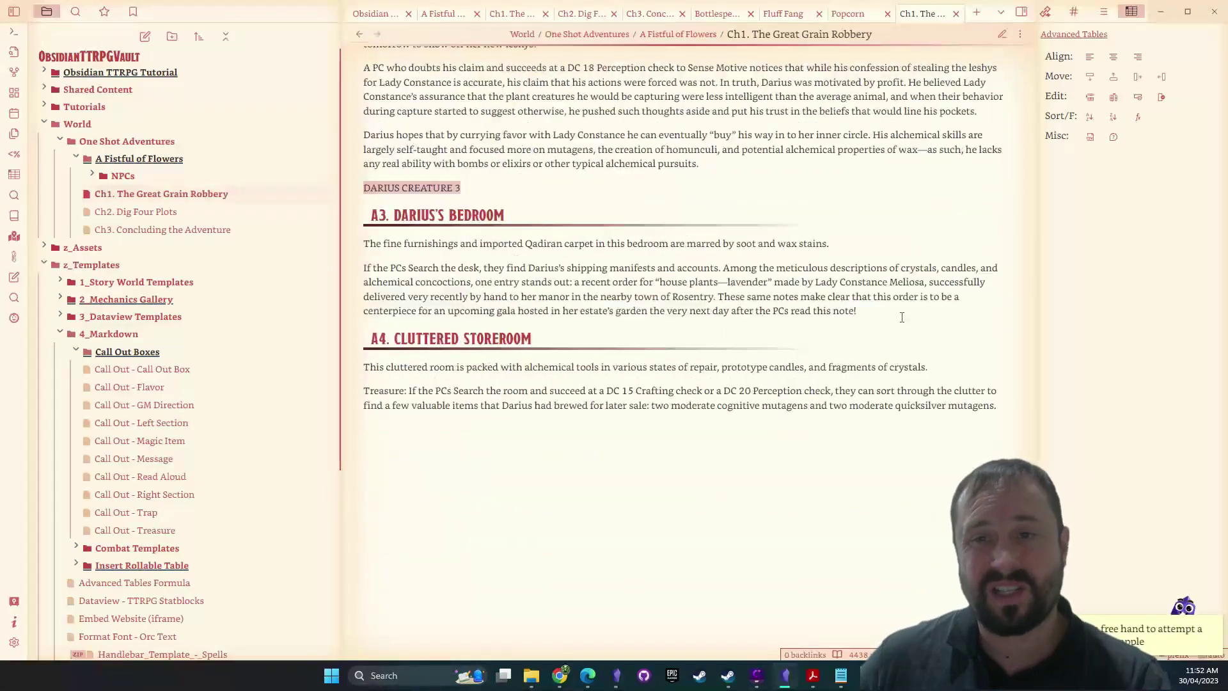
pyautogui.scroll(15, 902, 324)
pyautogui.scroll(-5, 895, 375)
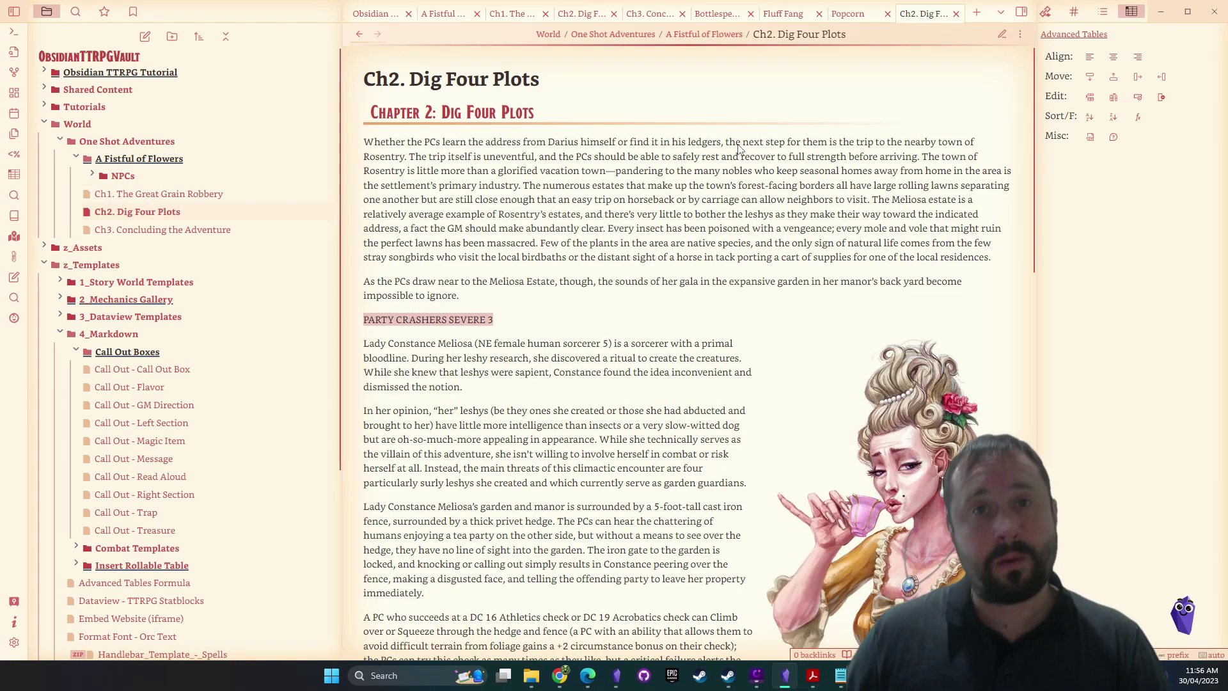
# In Ch2. Dig Four Plots, duplicate the "![[npc - Lady Constance Meliosa2.png|right]]" embed on the line directly below it
pyautogui.scroll(-4, 738, 149)
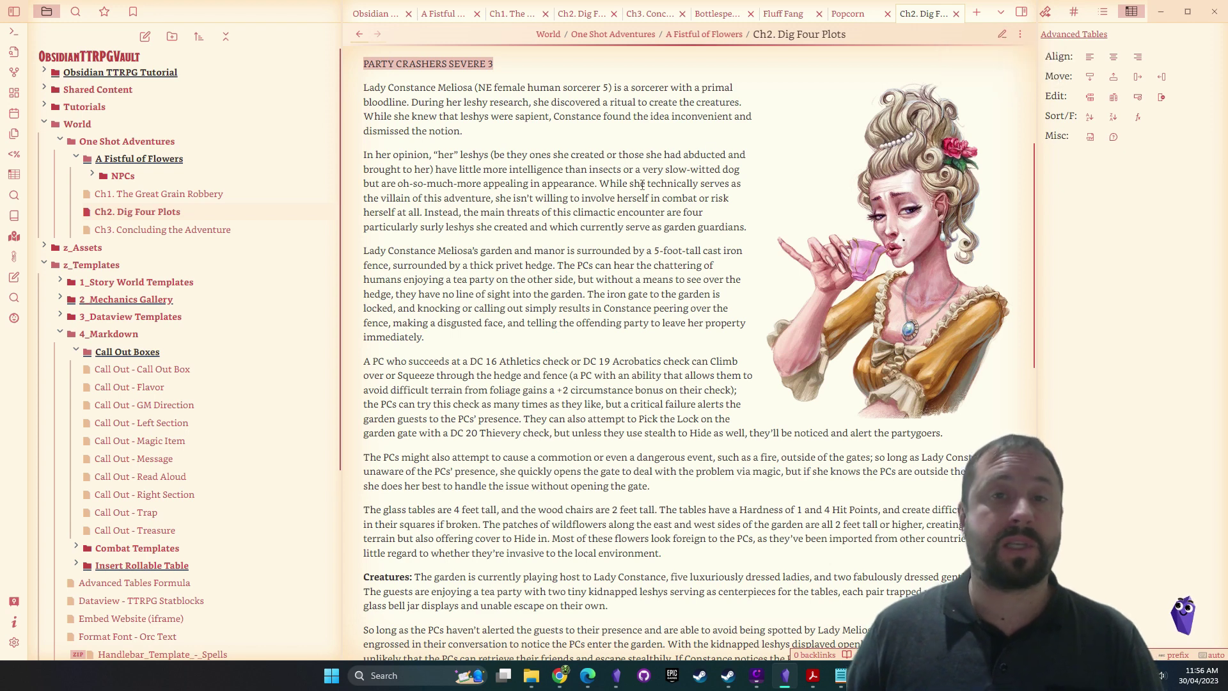
pyautogui.click(1002, 34)
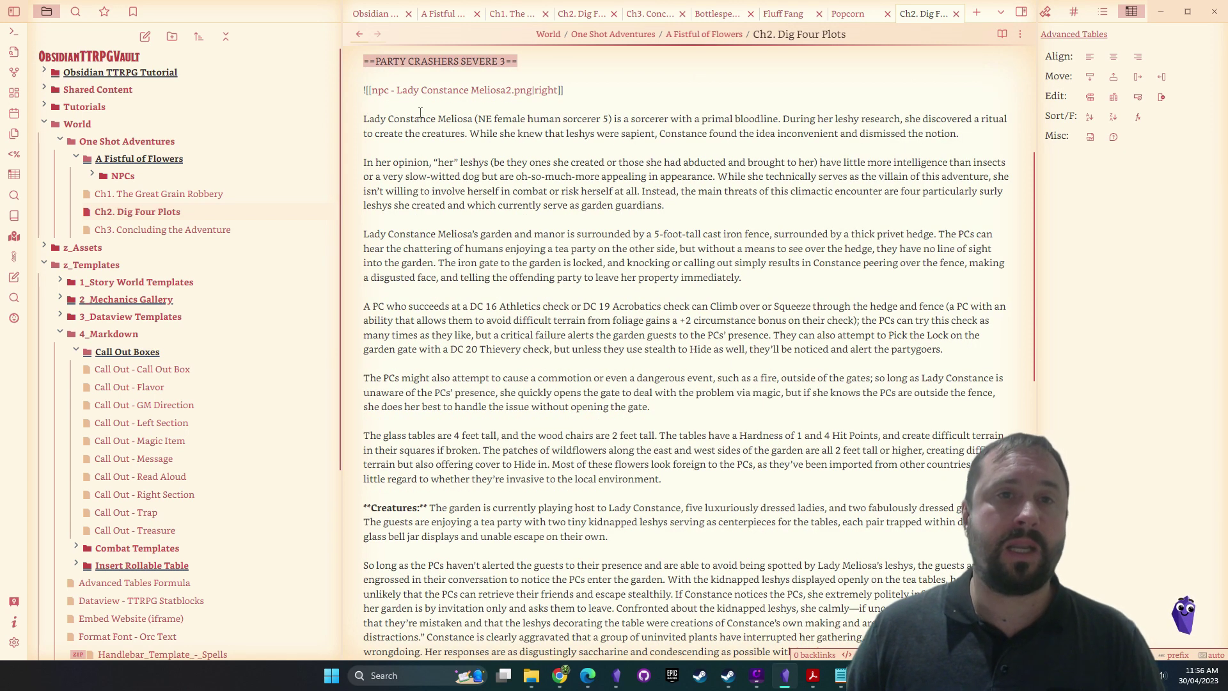
pyautogui.tripleClick(617, 90)
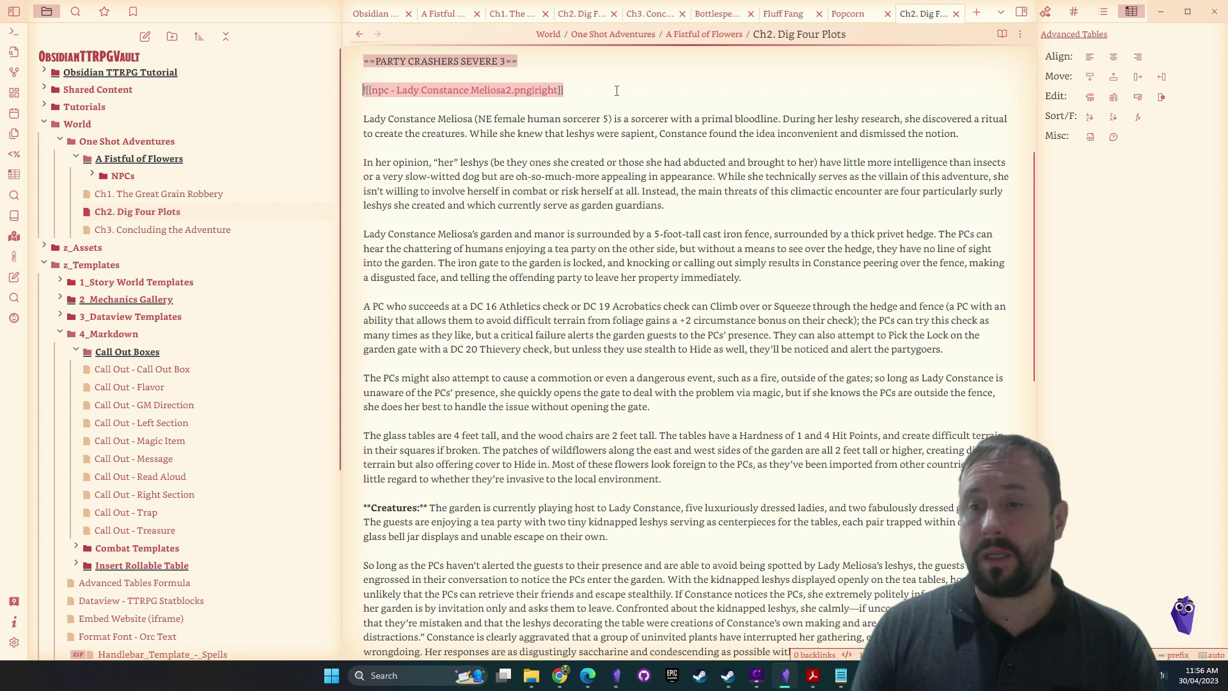
pyautogui.click(616, 90)
pyautogui.hotkey('ctrl', 'v')
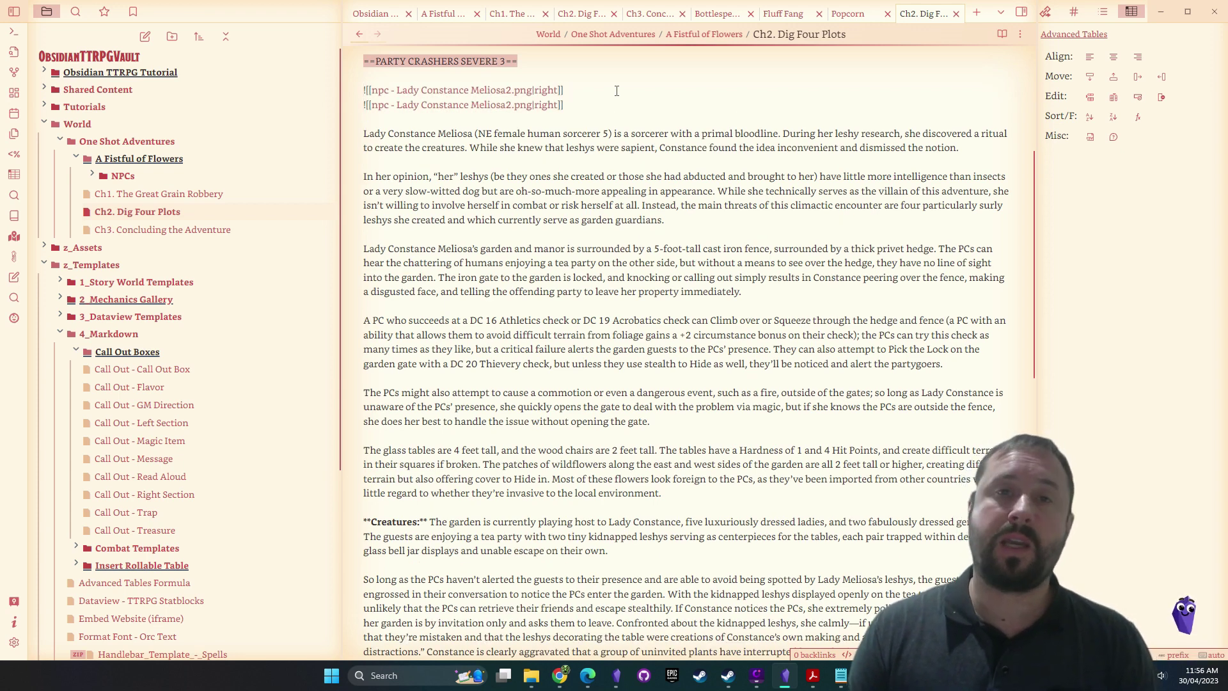
# Turn the first Lady Constance Meliosa2 embed into a plain link by removing its exclamation mark and replacing "right" with "Show to Players"
pyautogui.press('BackSpace')
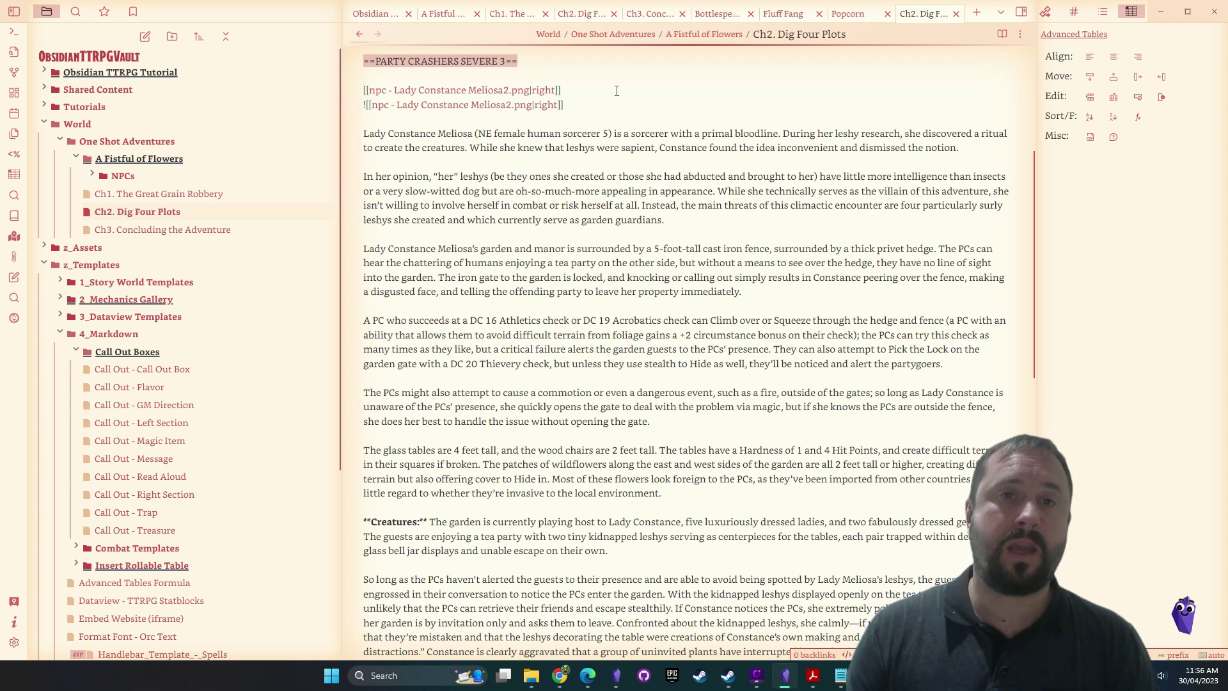
pyautogui.press('BackSpace')
pyautogui.press('BackSpace')
pyautogui.press('BackSpace')
pyautogui.press('BackSpace')
pyautogui.press('BackSpace')
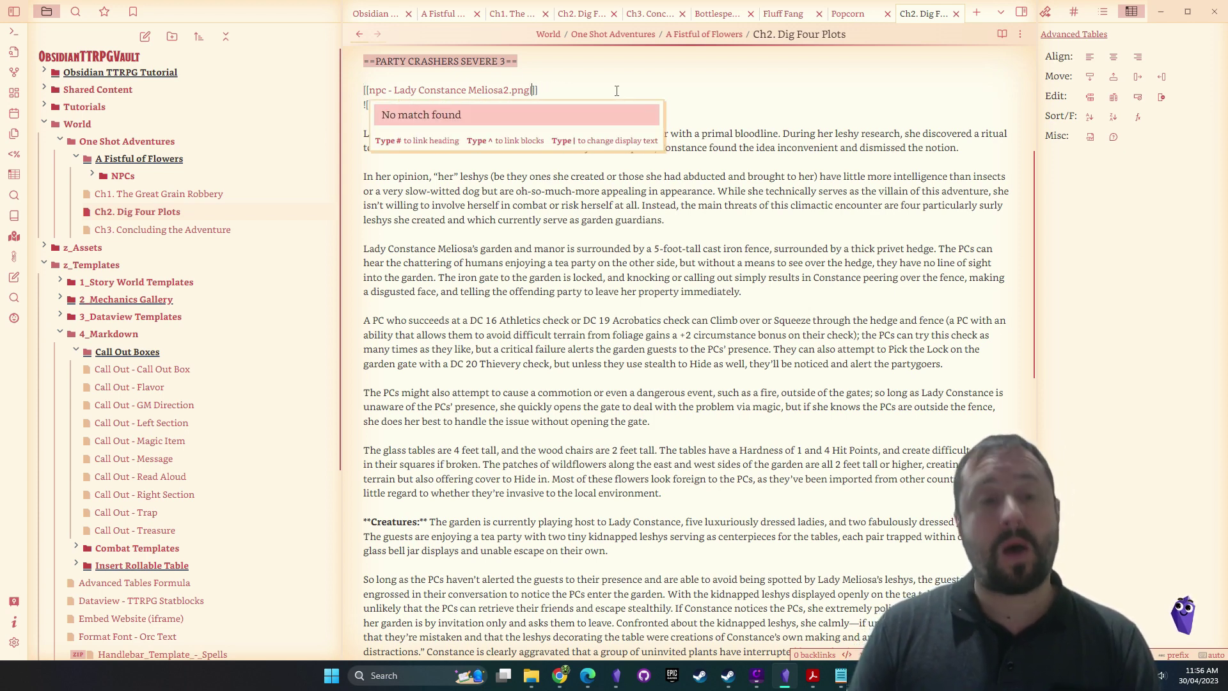
pyautogui.write('Show to Playewr')
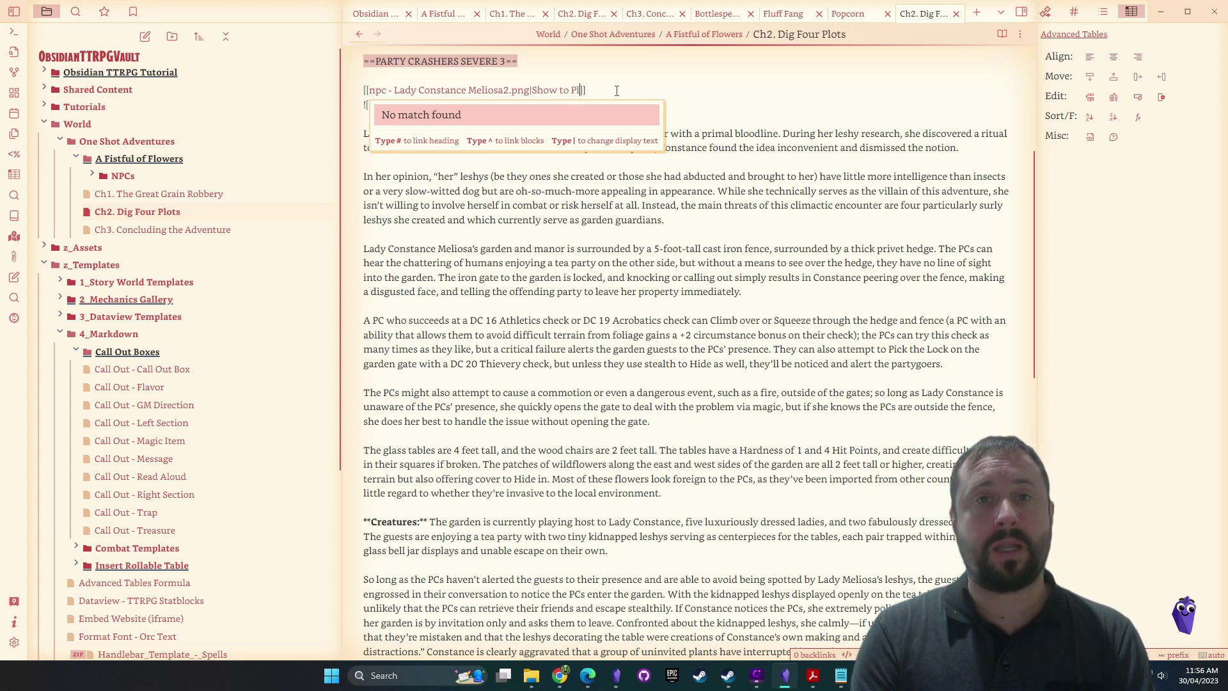
pyautogui.press('BackSpace')
pyautogui.write('rs')
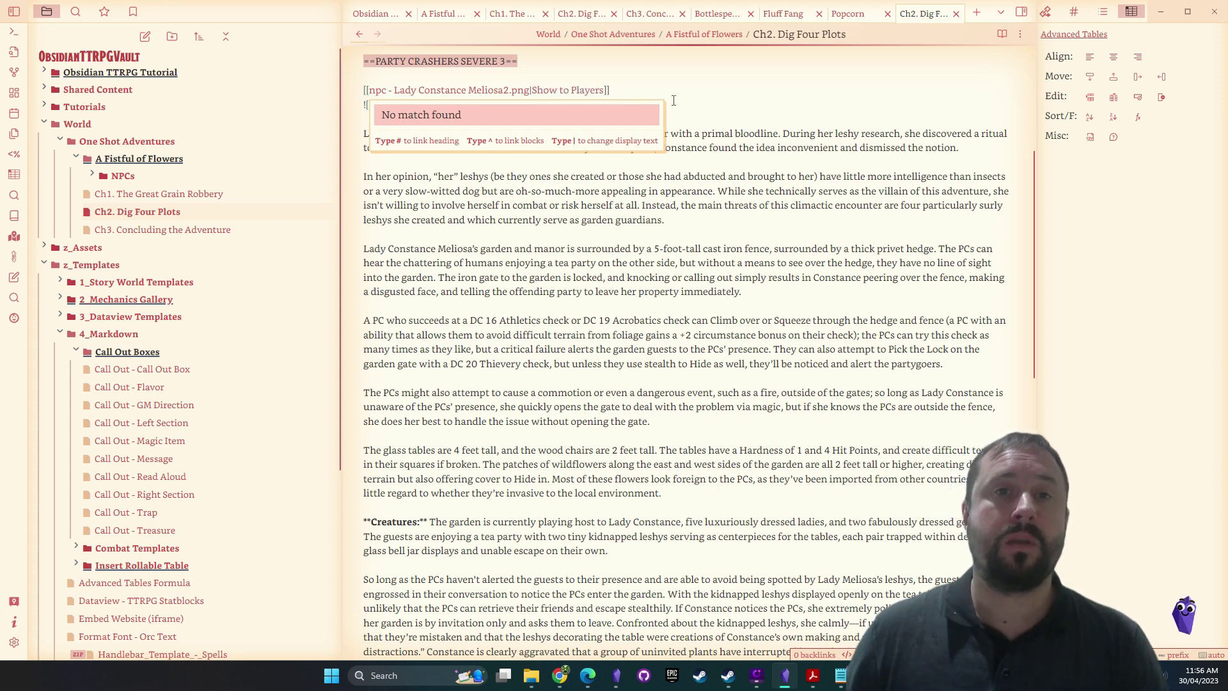
pyautogui.press('Escape')
pyautogui.press('Down')
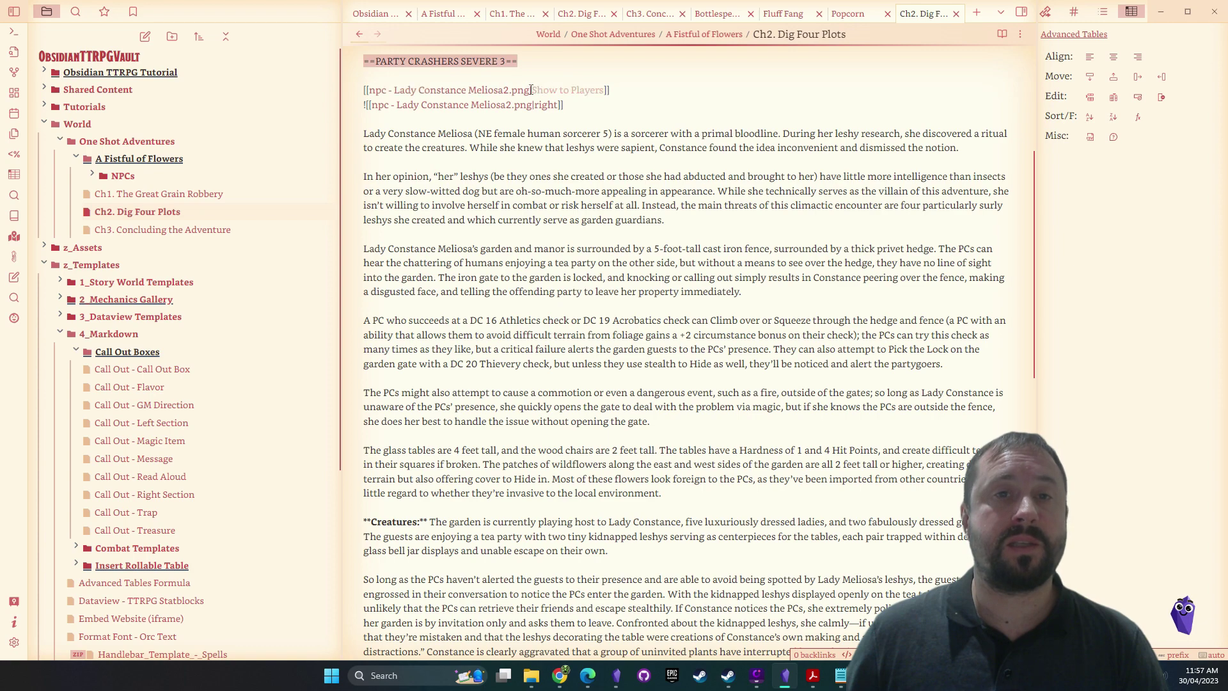
# Switch the note to reading view and preview the portrait through the Show to Players link, checking the link's source text in between
pyautogui.click(1002, 34)
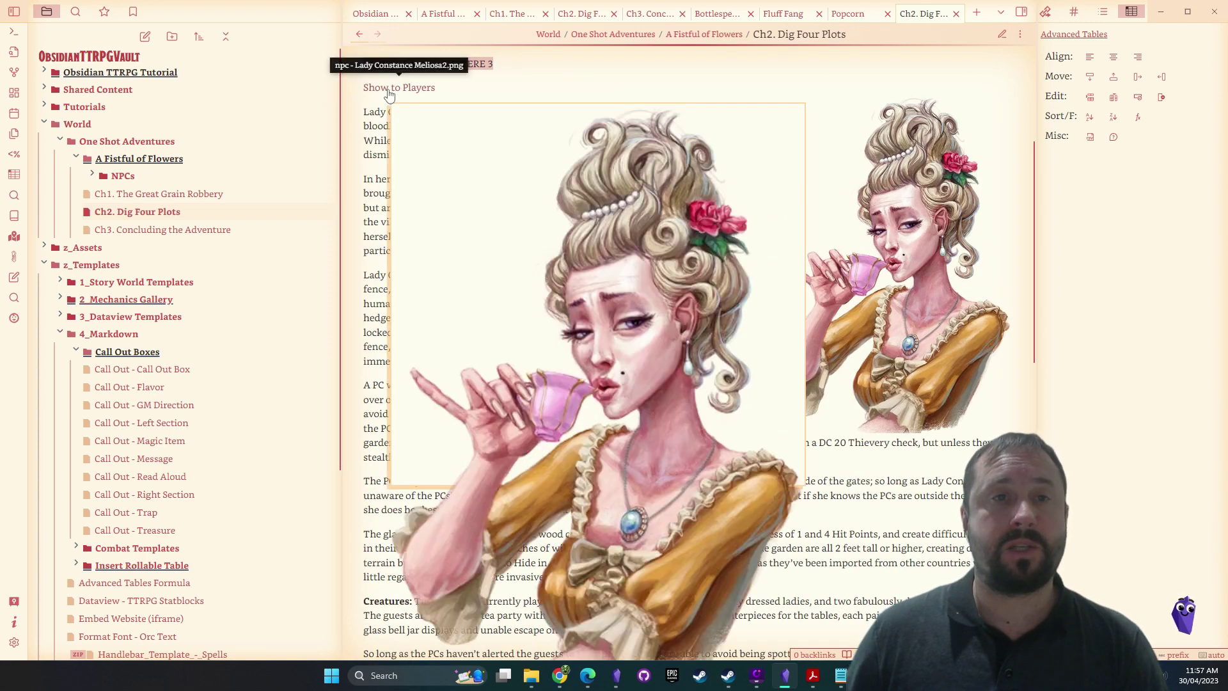
pyautogui.click(1002, 34)
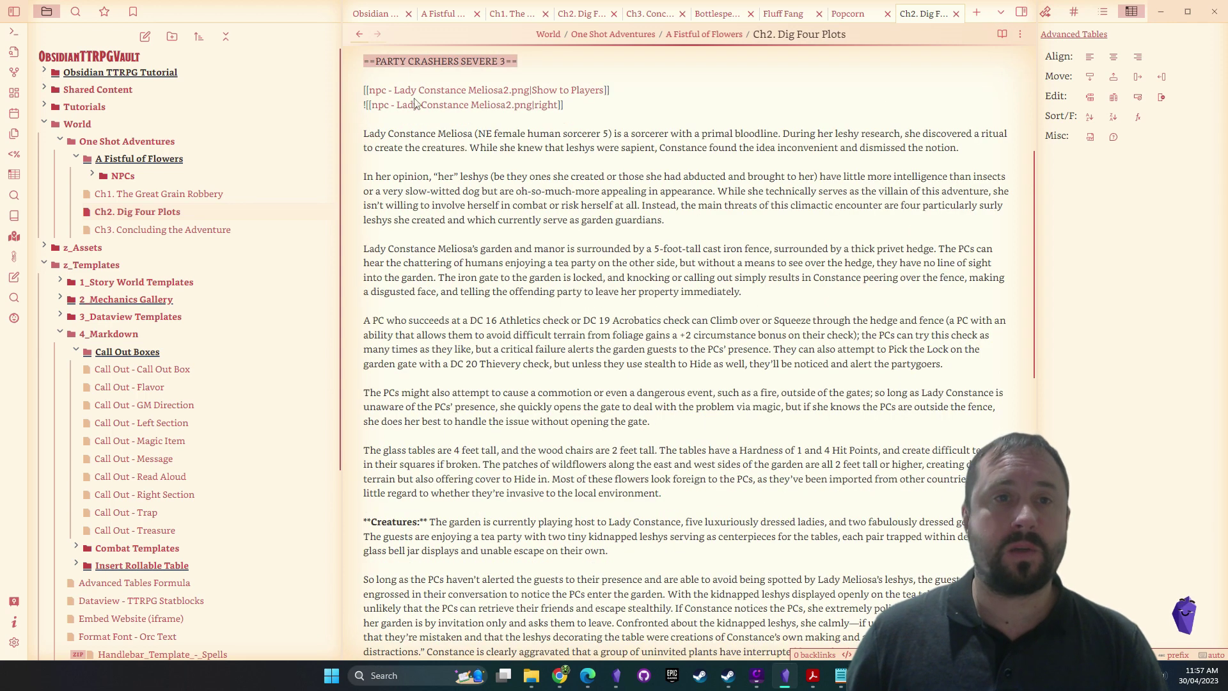
pyautogui.moveTo(370, 91); pyautogui.dragTo(602, 88)
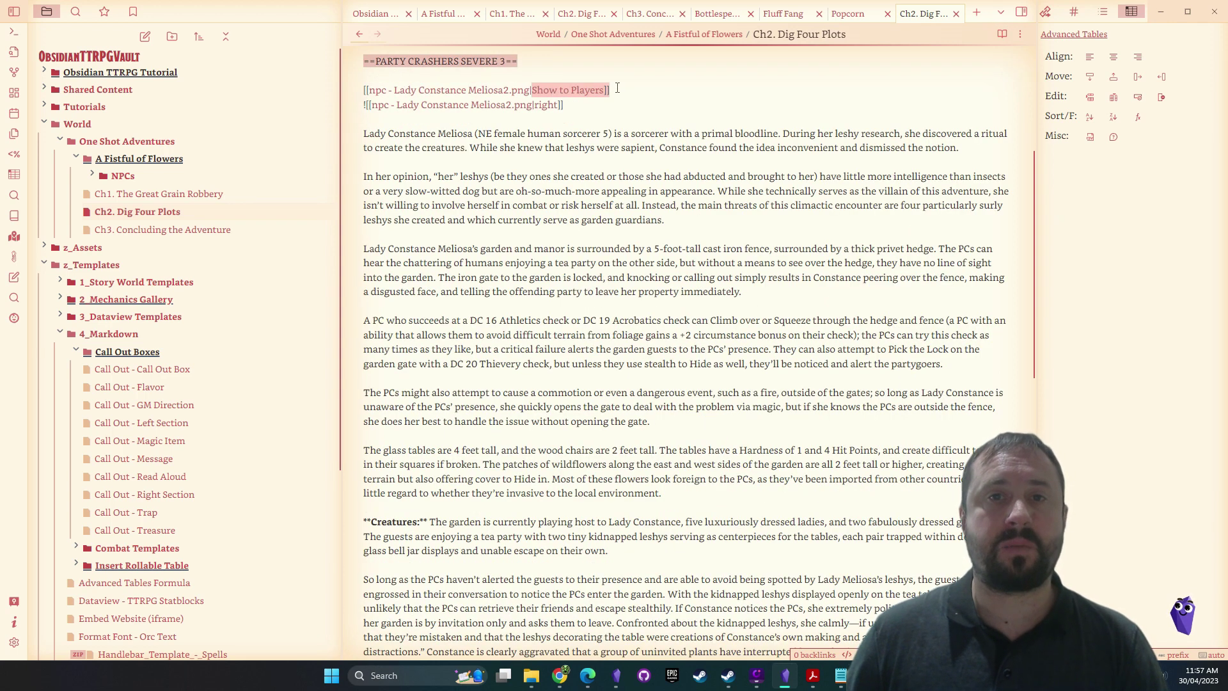
pyautogui.click(751, 121)
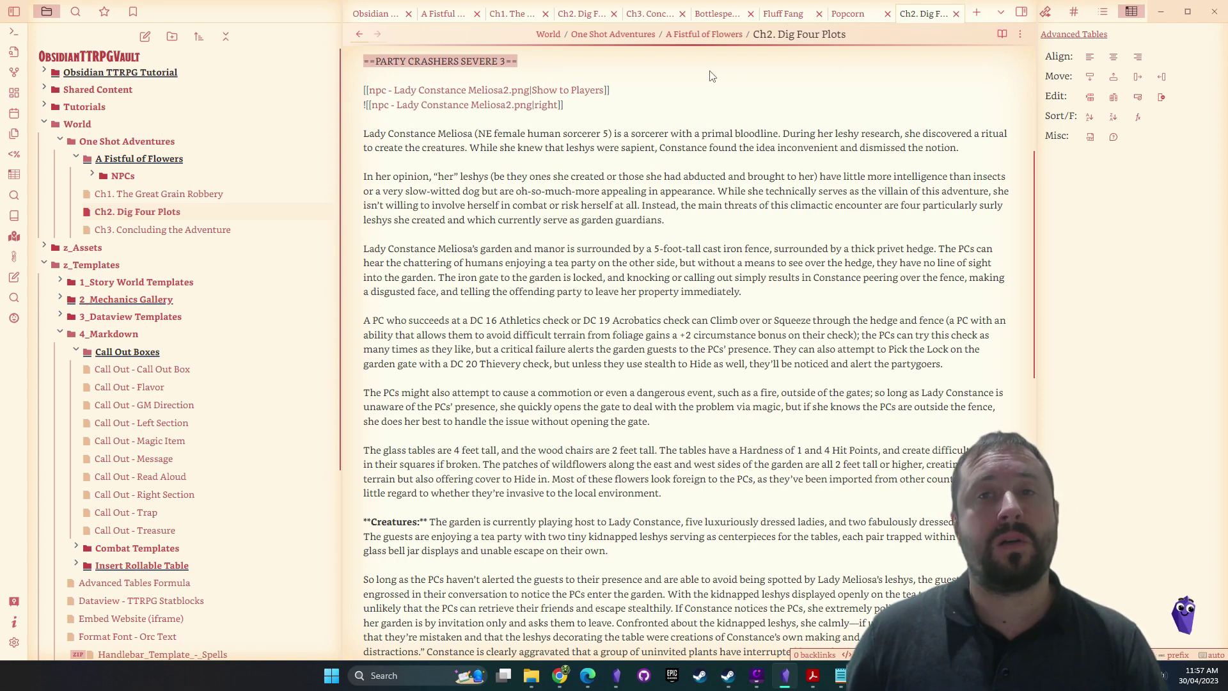
pyautogui.click(1002, 34)
pyautogui.moveTo(411, 89)
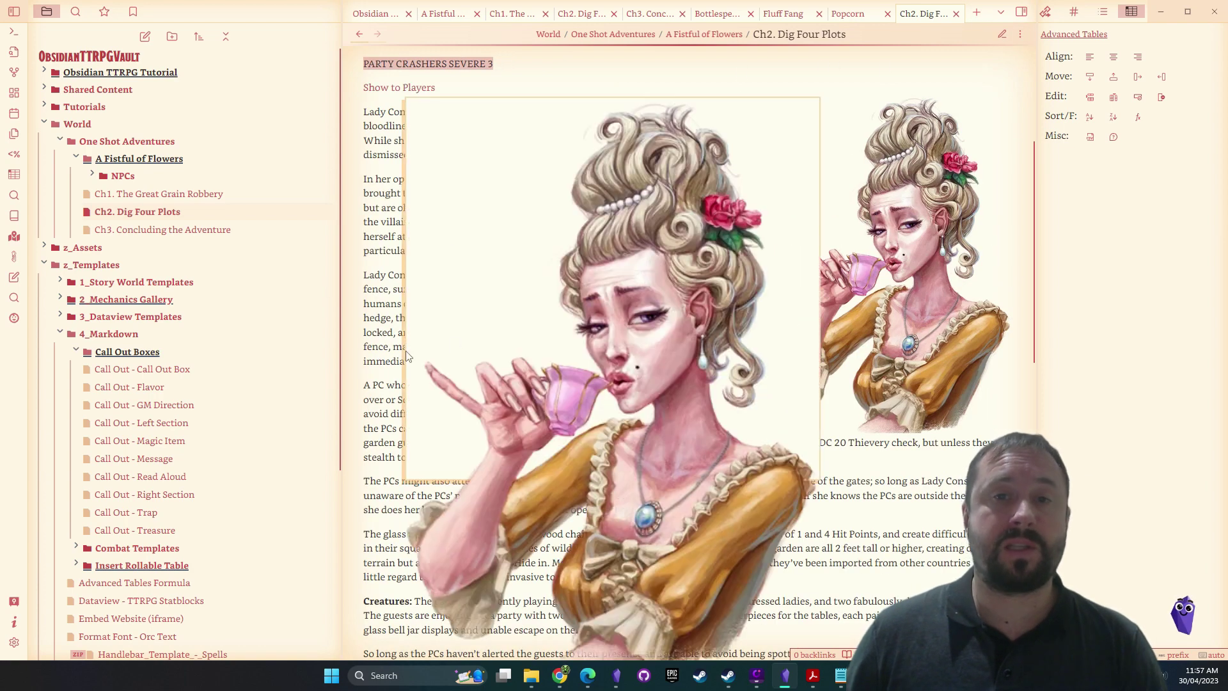
pyautogui.scroll(2, 392, 258)
pyautogui.moveTo(412, 154)
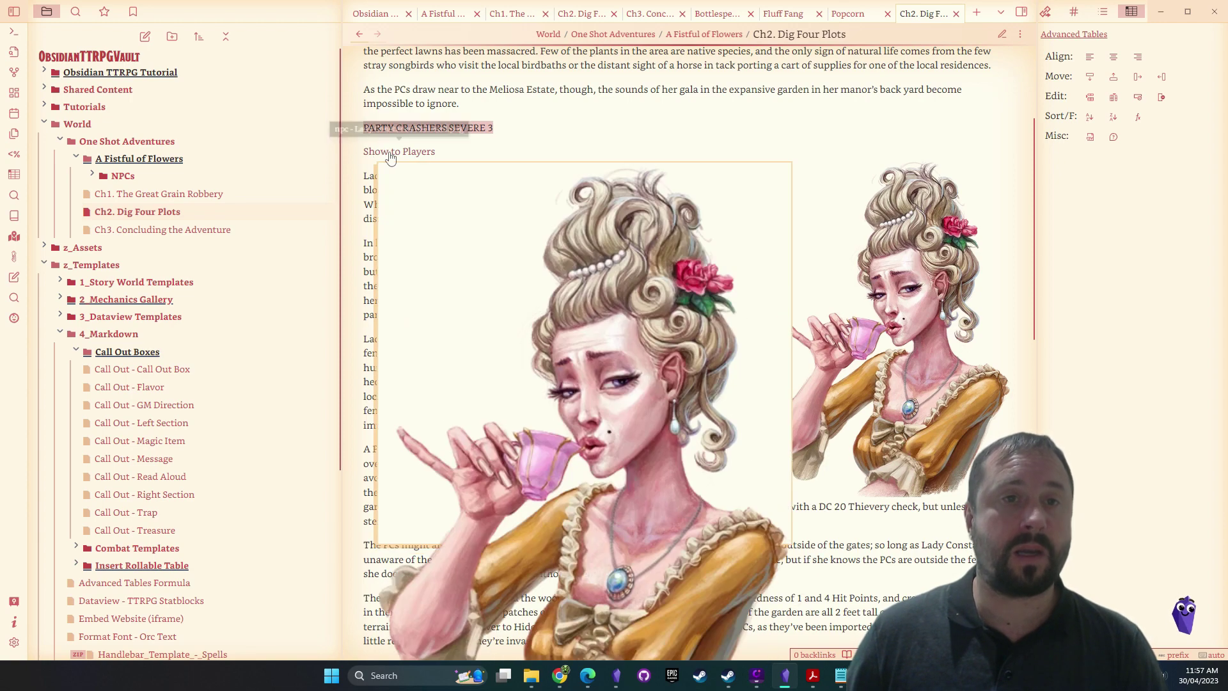
# Open the Show to Players link in a new Obsidian window, view it maximized, and close that window
pyautogui.rightClick(391, 154)
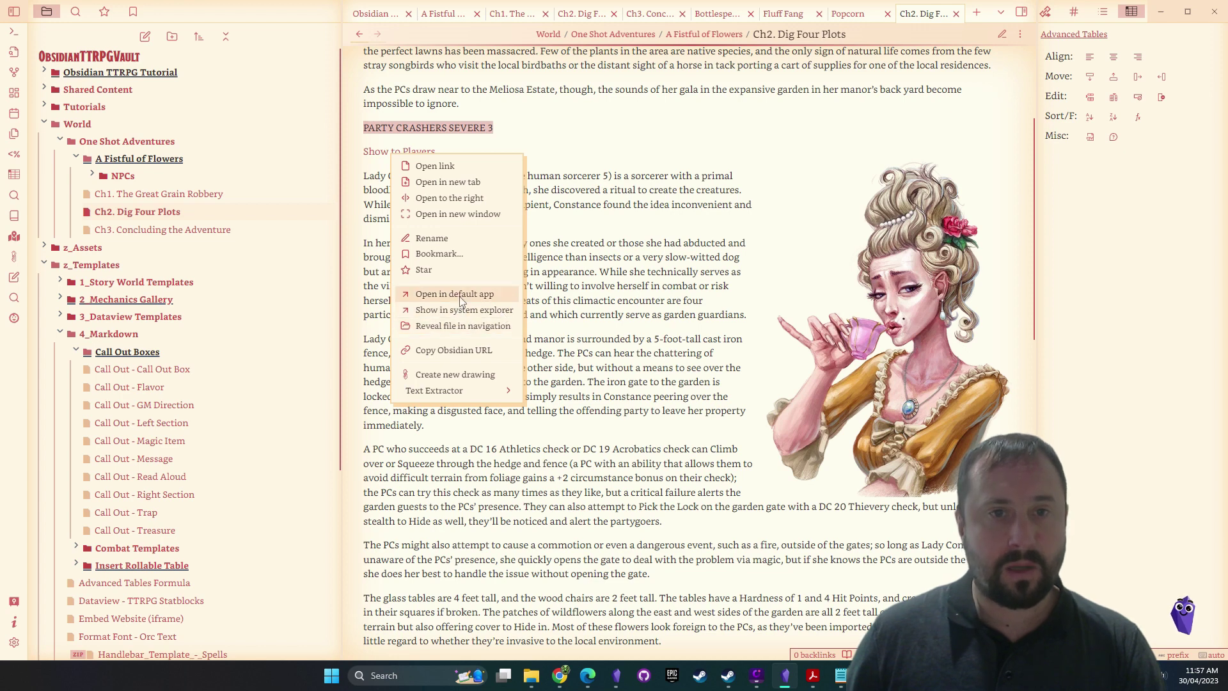
pyautogui.click(469, 216)
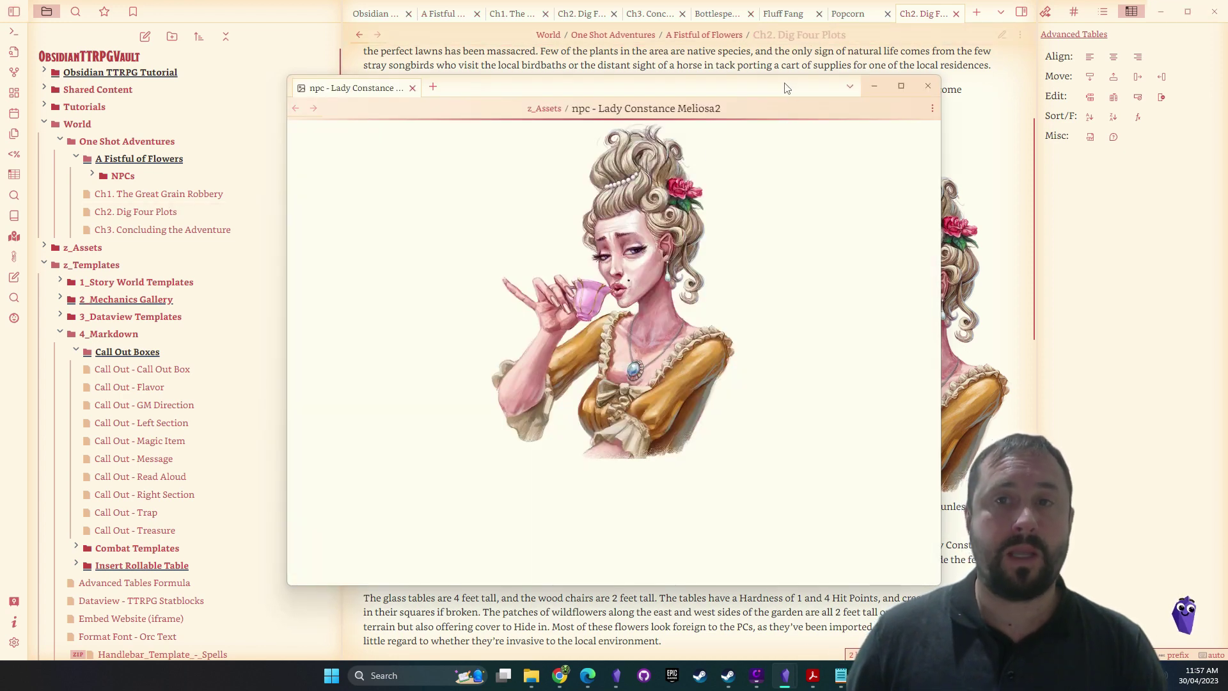
pyautogui.moveTo(785, 83); pyautogui.dragTo(715, 63)
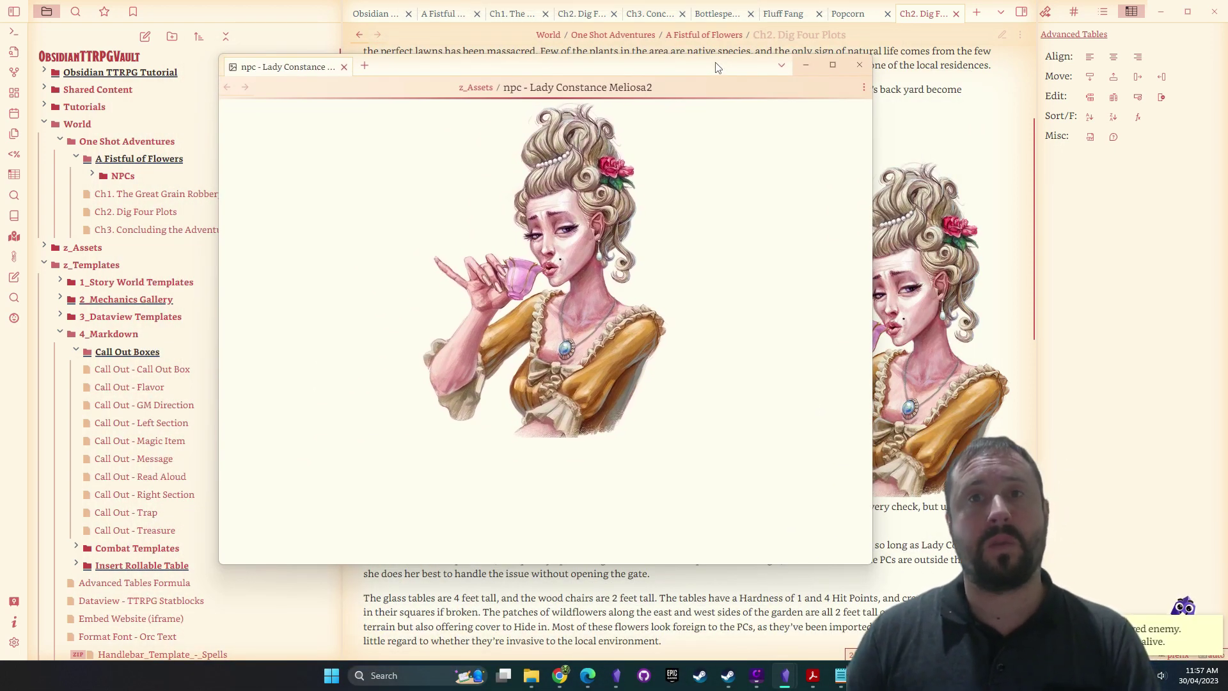
pyautogui.doubleClick(716, 67)
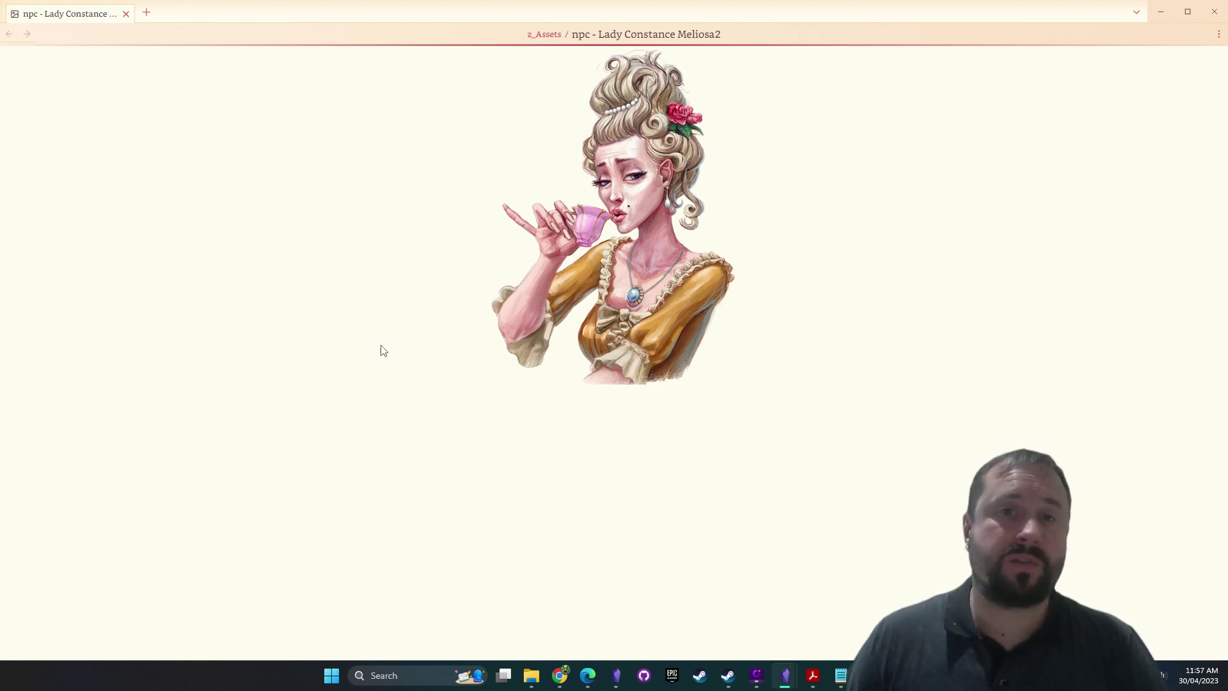
pyautogui.click(1214, 19)
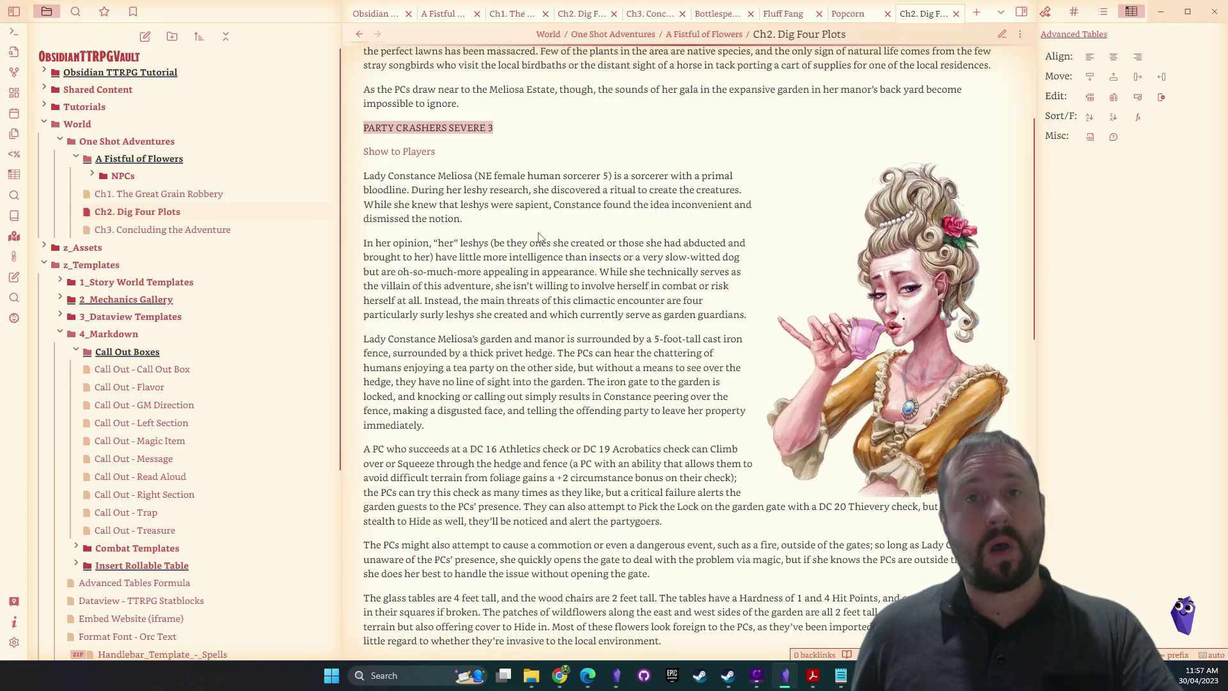
# Find the "Second Window" community plugin, install and enable it, and leave the settings
pyautogui.click(14, 641)
pyautogui.click(315, 265)
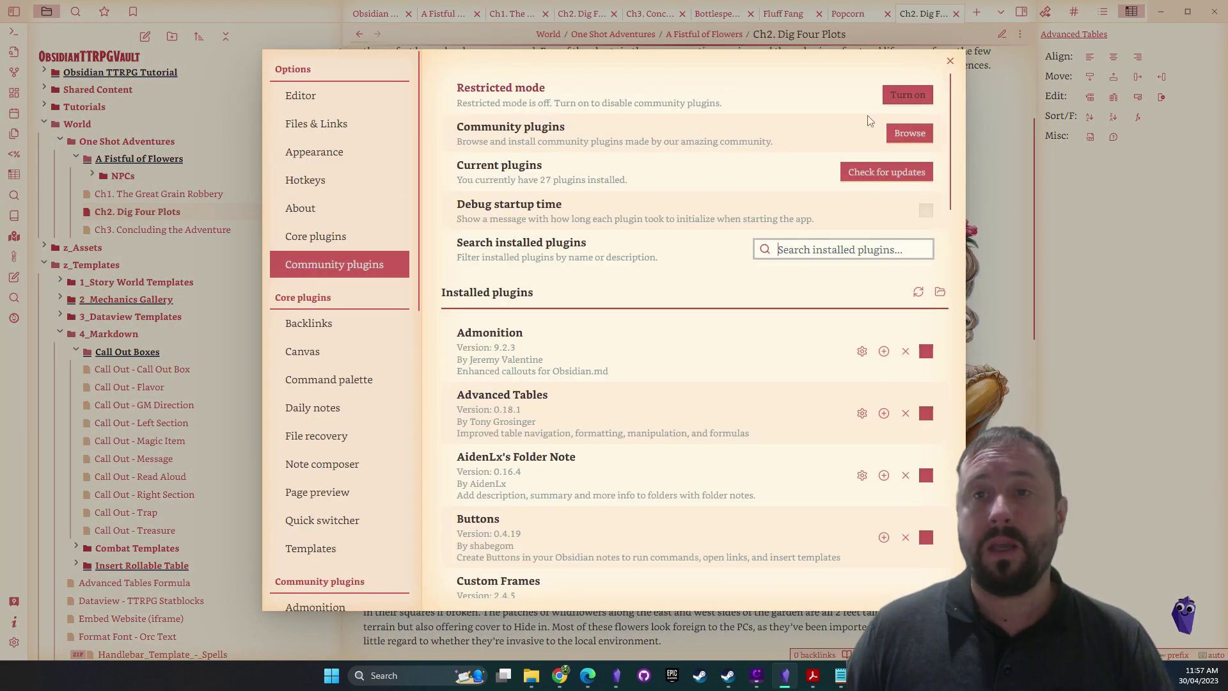
pyautogui.click(908, 133)
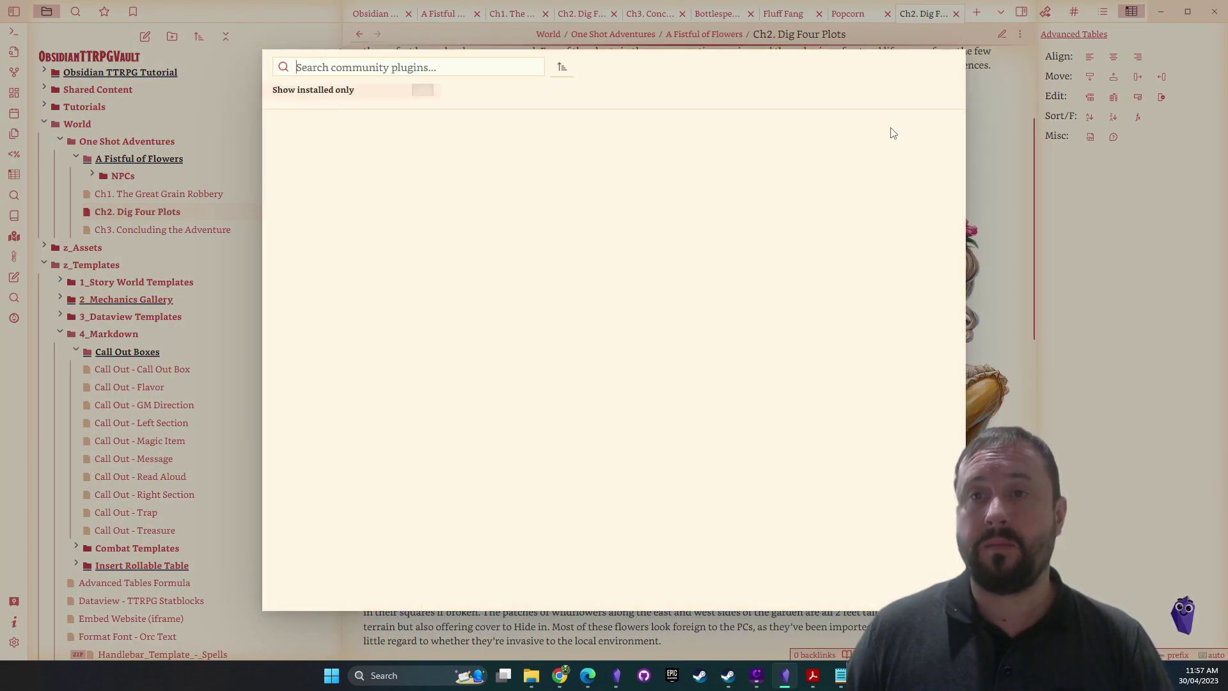
pyautogui.write('second Win')
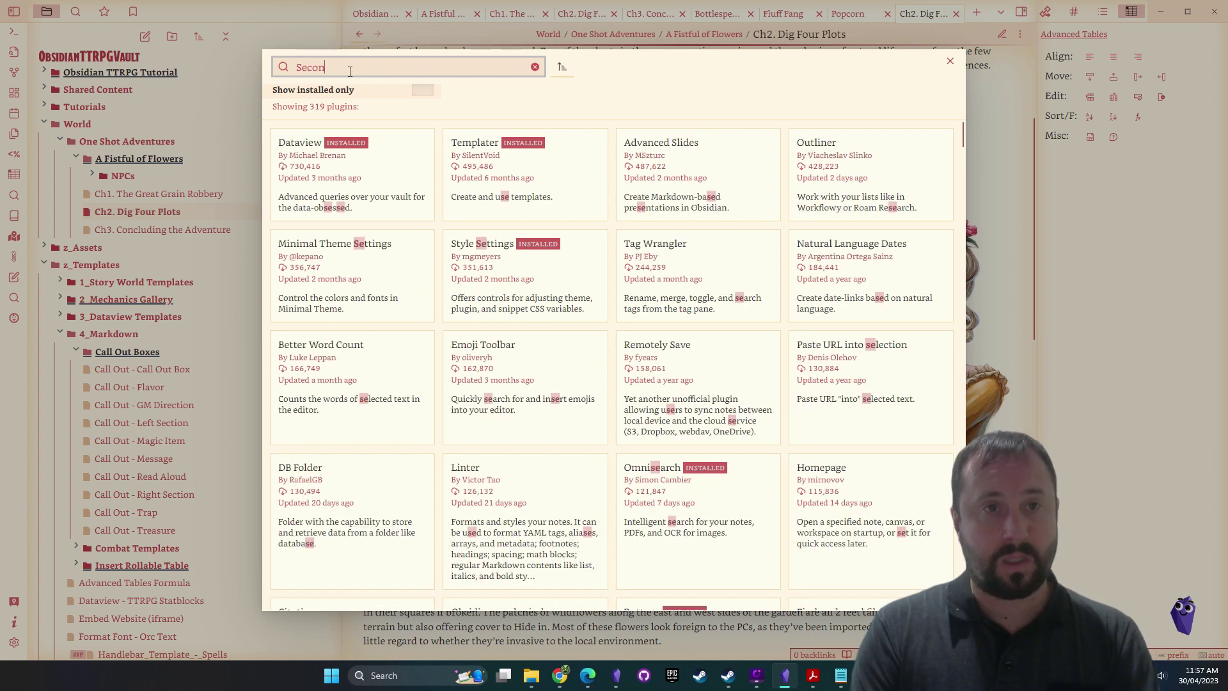
pyautogui.click(342, 200)
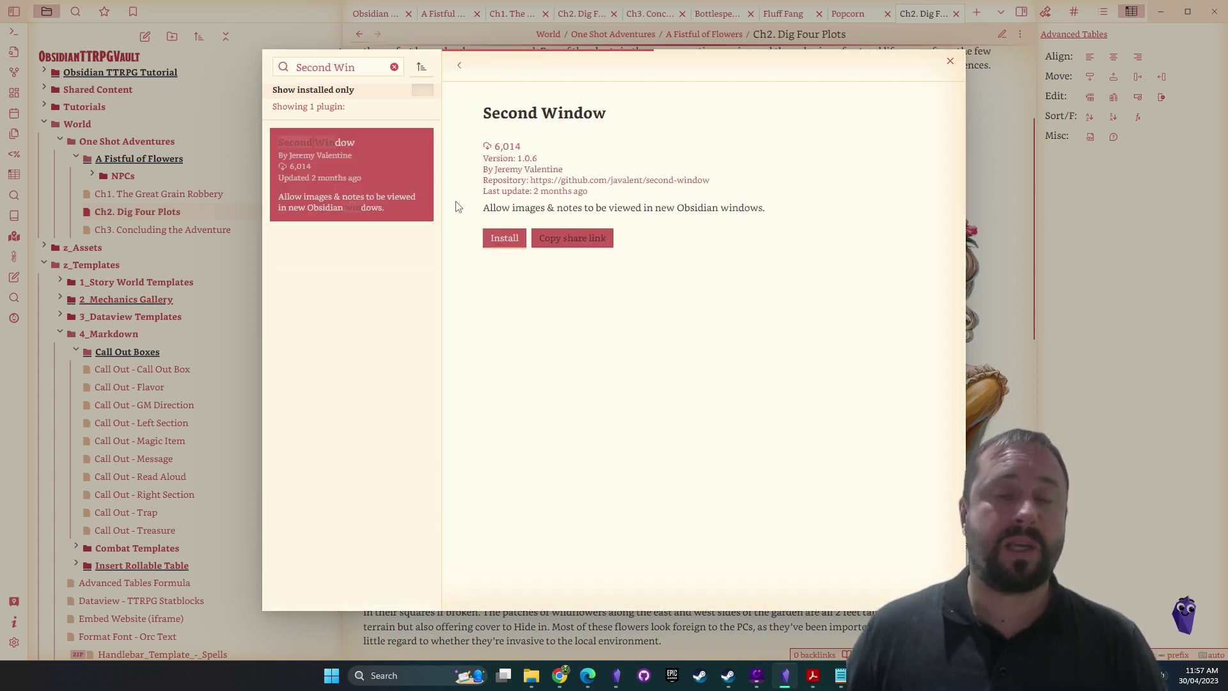
pyautogui.click(516, 235)
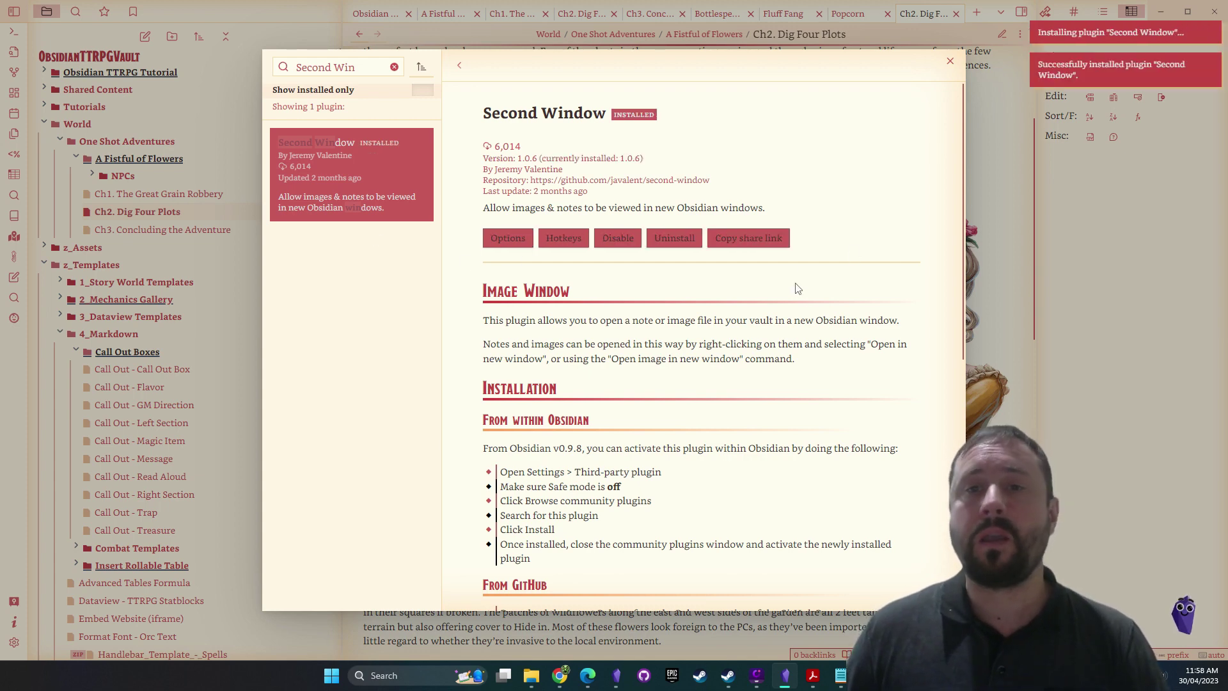
pyautogui.moveTo(813, 319); pyautogui.dragTo(910, 36)
pyautogui.click(950, 61)
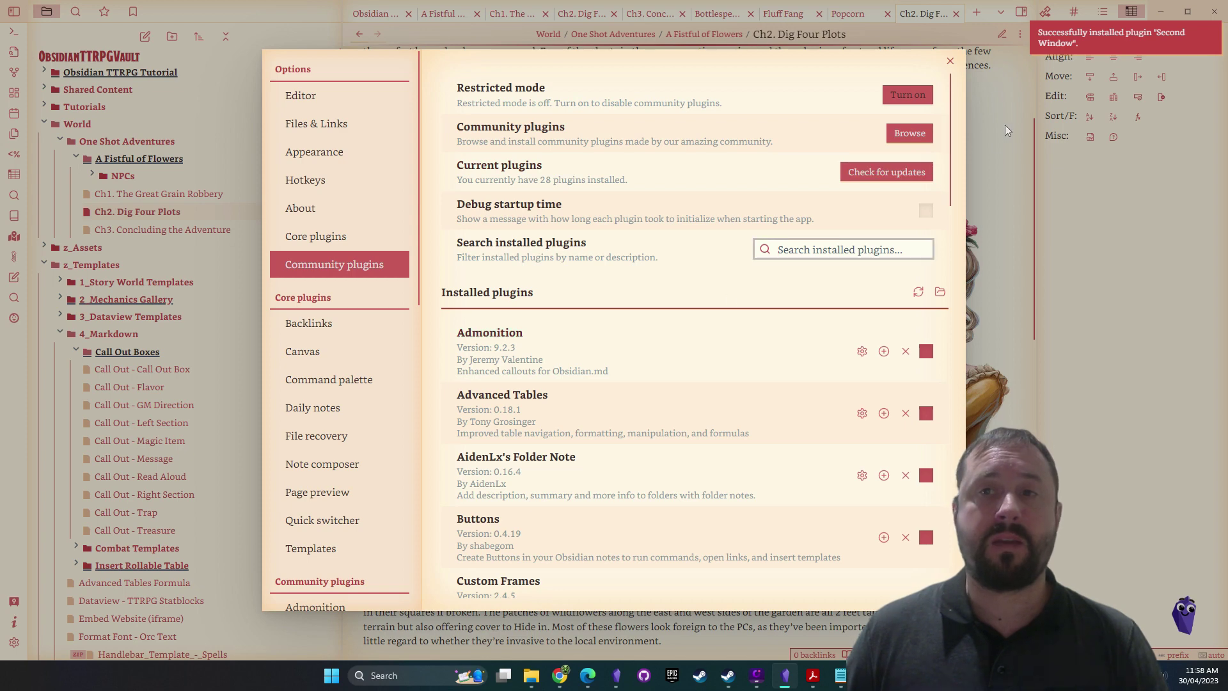
pyautogui.press('Escape')
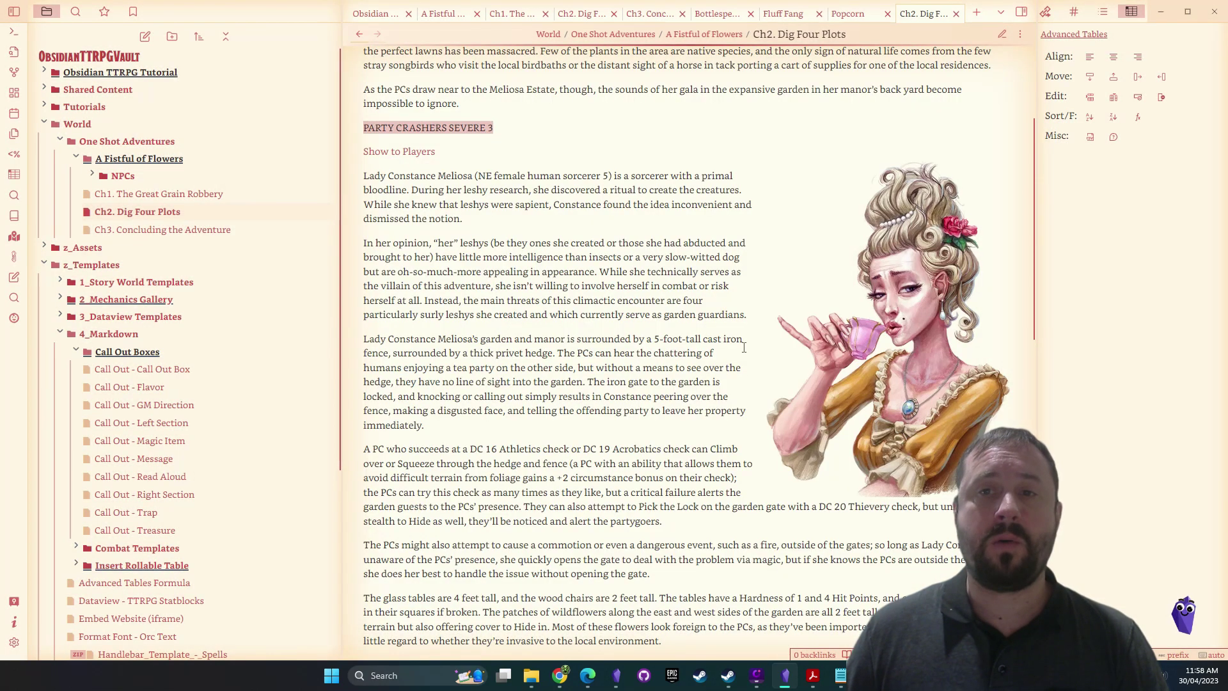
# Open the Lady Constance portrait link in a Second Window plugin window, view it maximized, and restore it beside the note text
pyautogui.rightClick(390, 152)
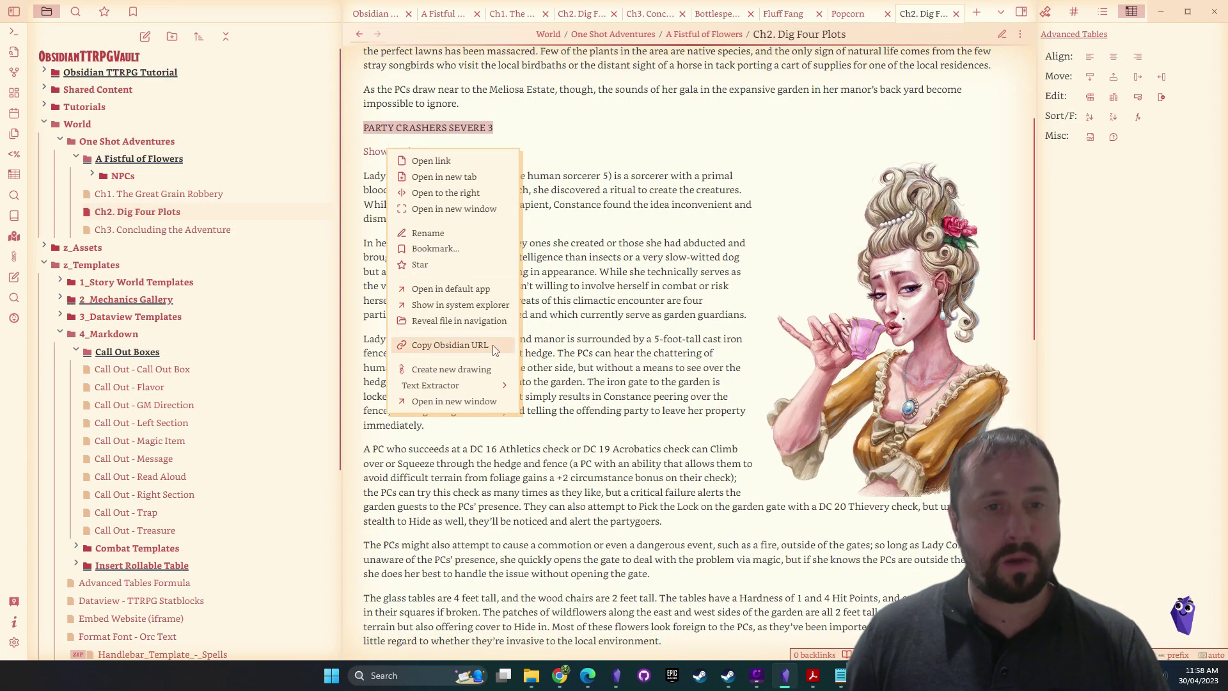
pyautogui.click(454, 401)
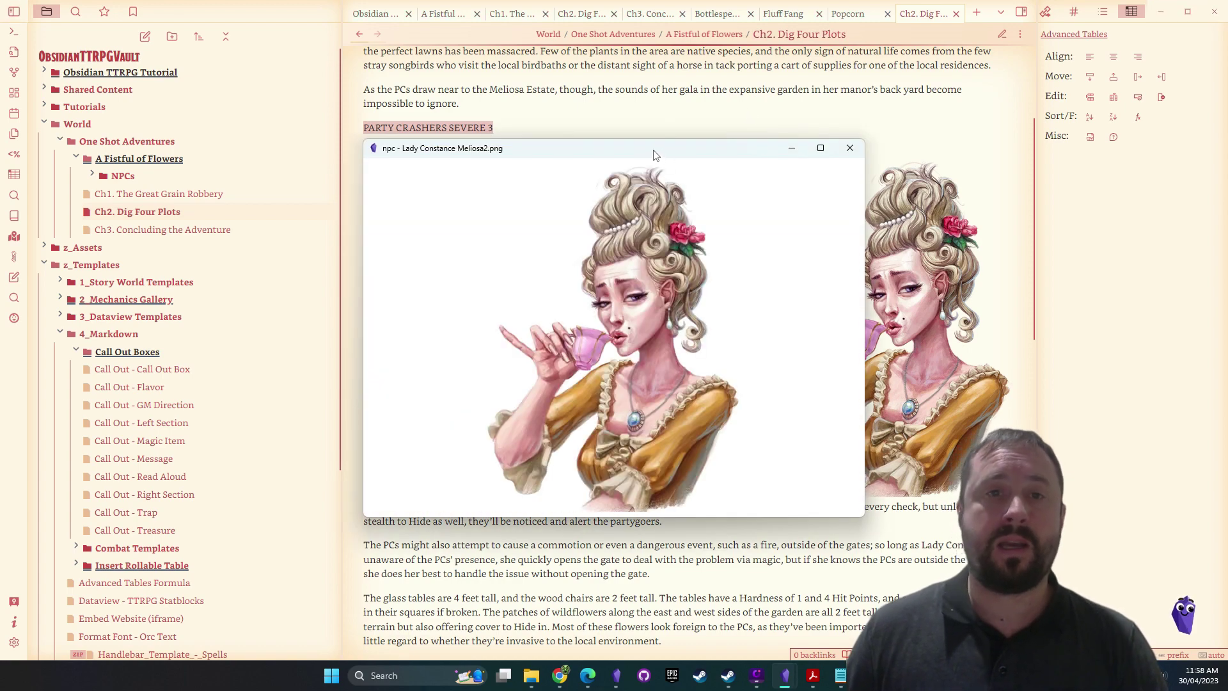
pyautogui.moveTo(655, 155); pyautogui.dragTo(738, 108)
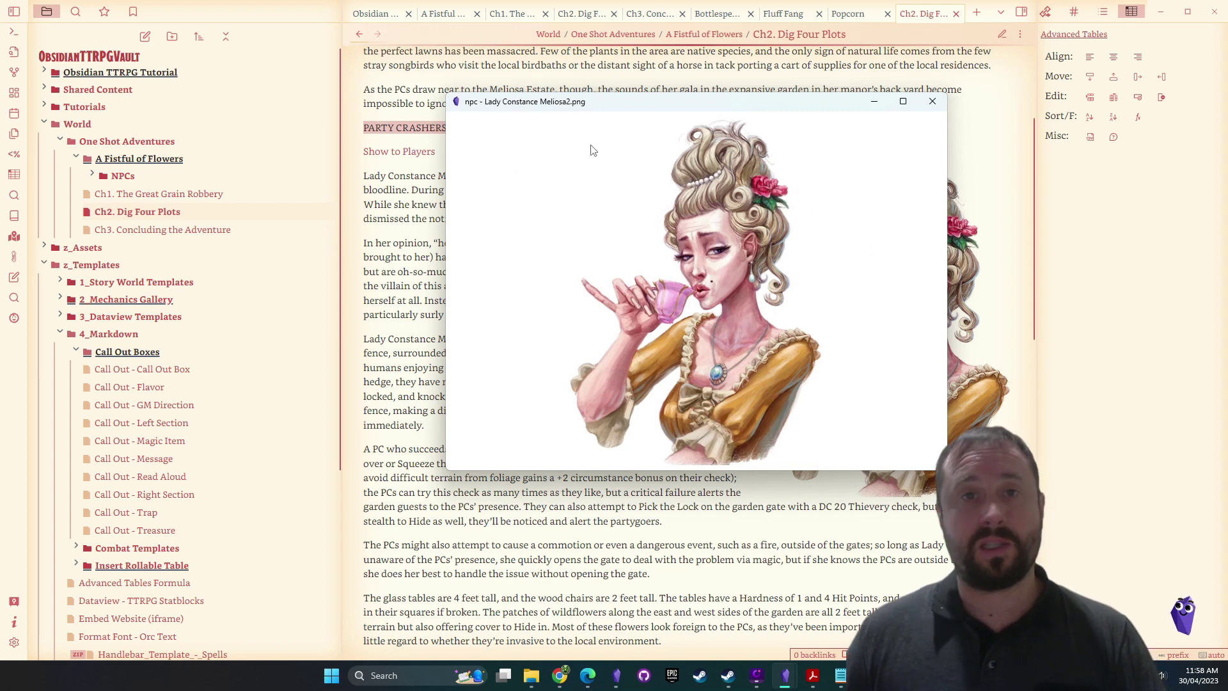
pyautogui.doubleClick(627, 107)
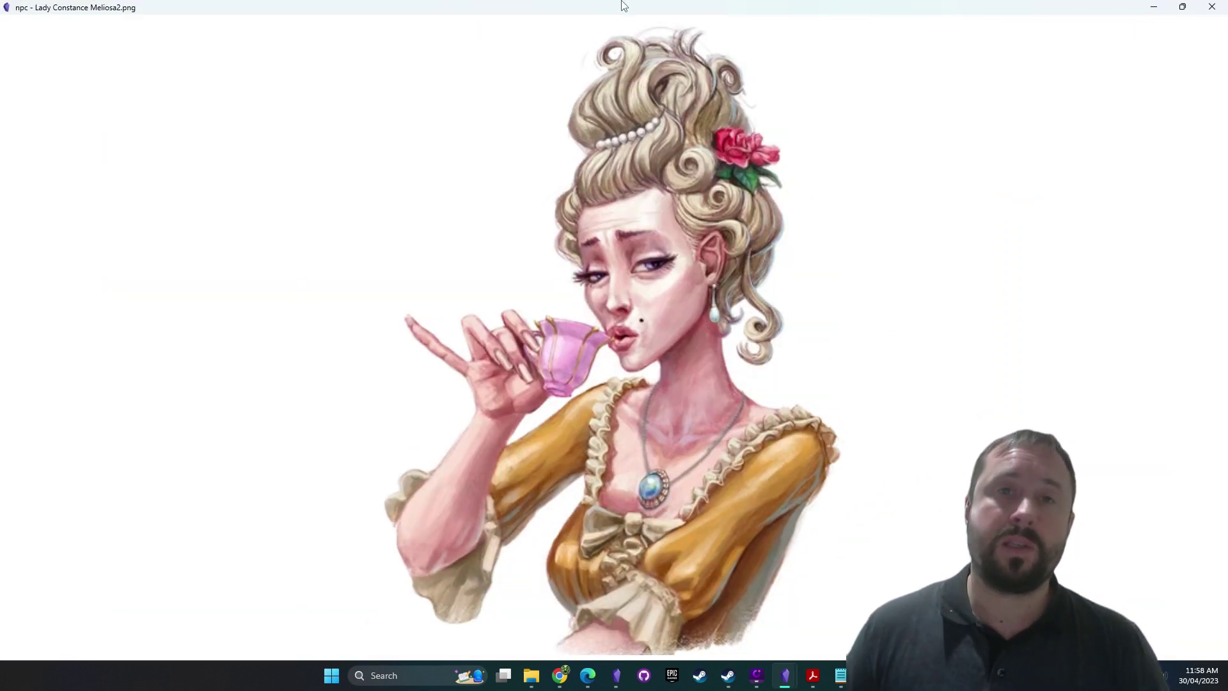
pyautogui.moveTo(487, 11); pyautogui.dragTo(938, 255)
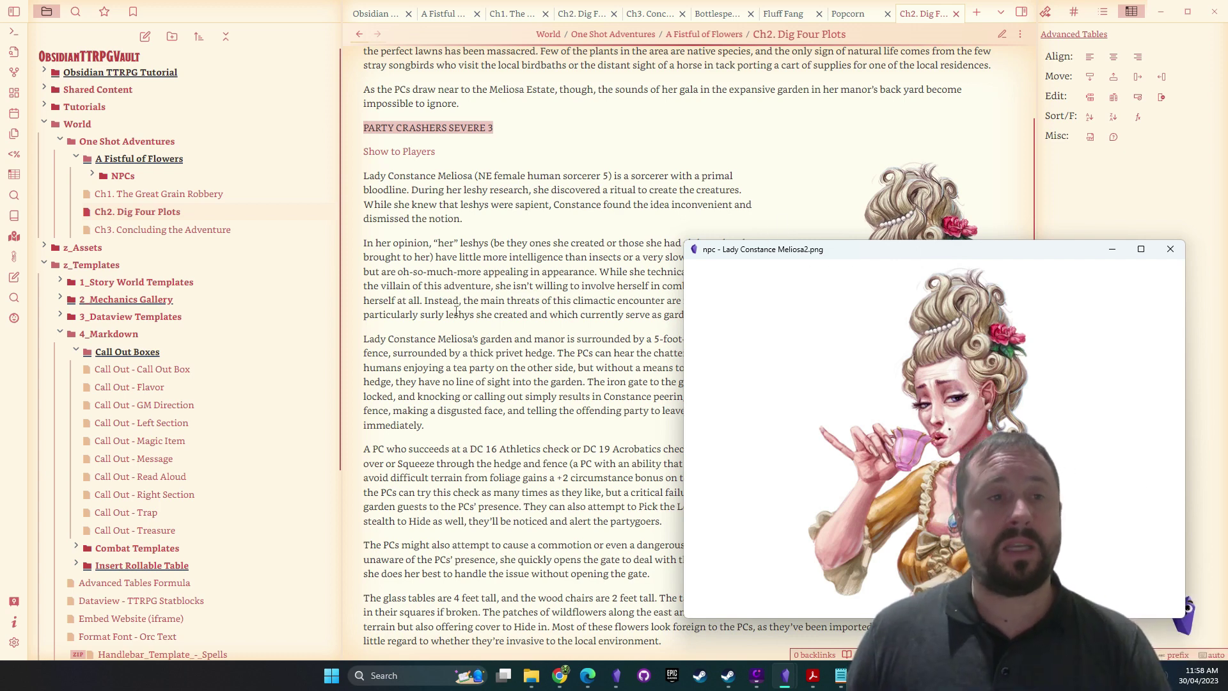
# In Ch1. The Great Grain Robbery, duplicate the "![[npc - Darius Wick 2.png|right]]" embed under the A2. Wax Laboratory heading
pyautogui.click(160, 193)
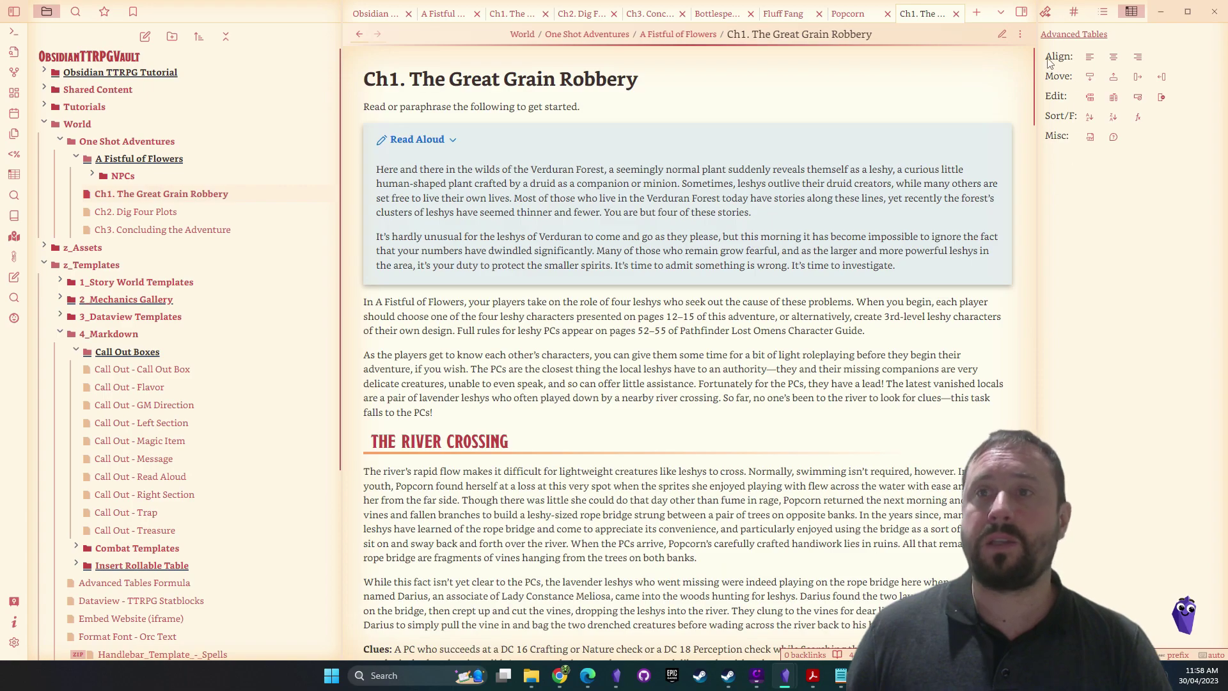
pyautogui.click(1000, 34)
pyautogui.scroll(-10, 760, 335)
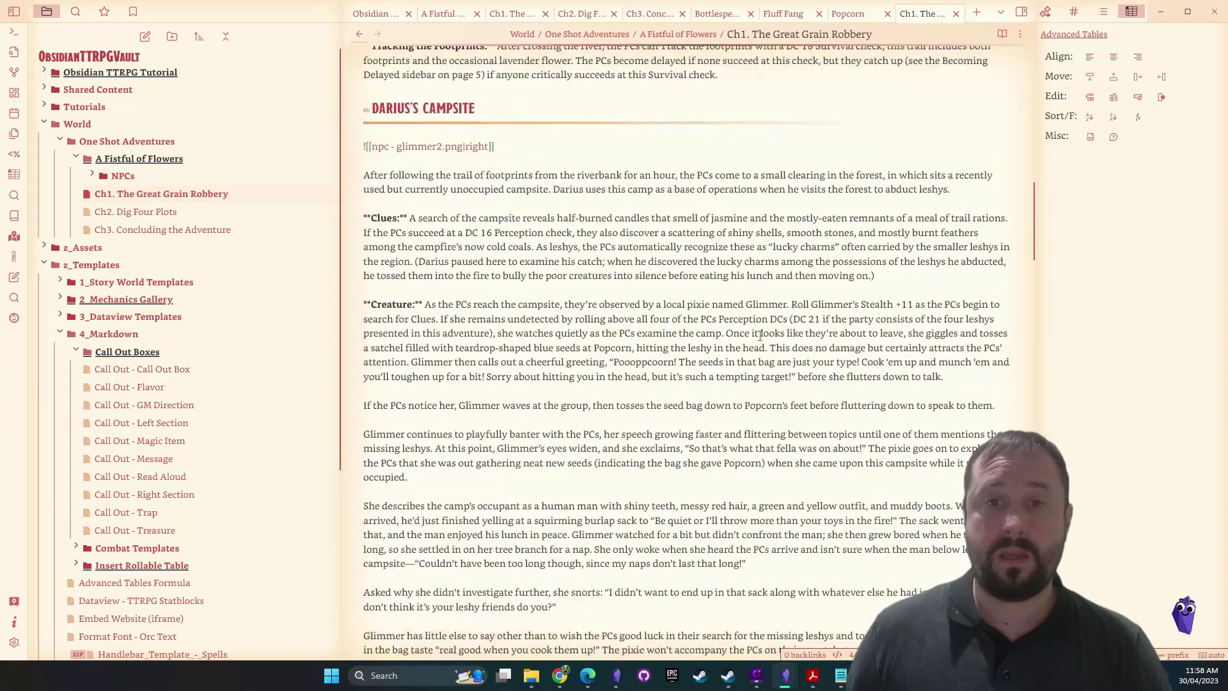
pyautogui.scroll(-15, 759, 335)
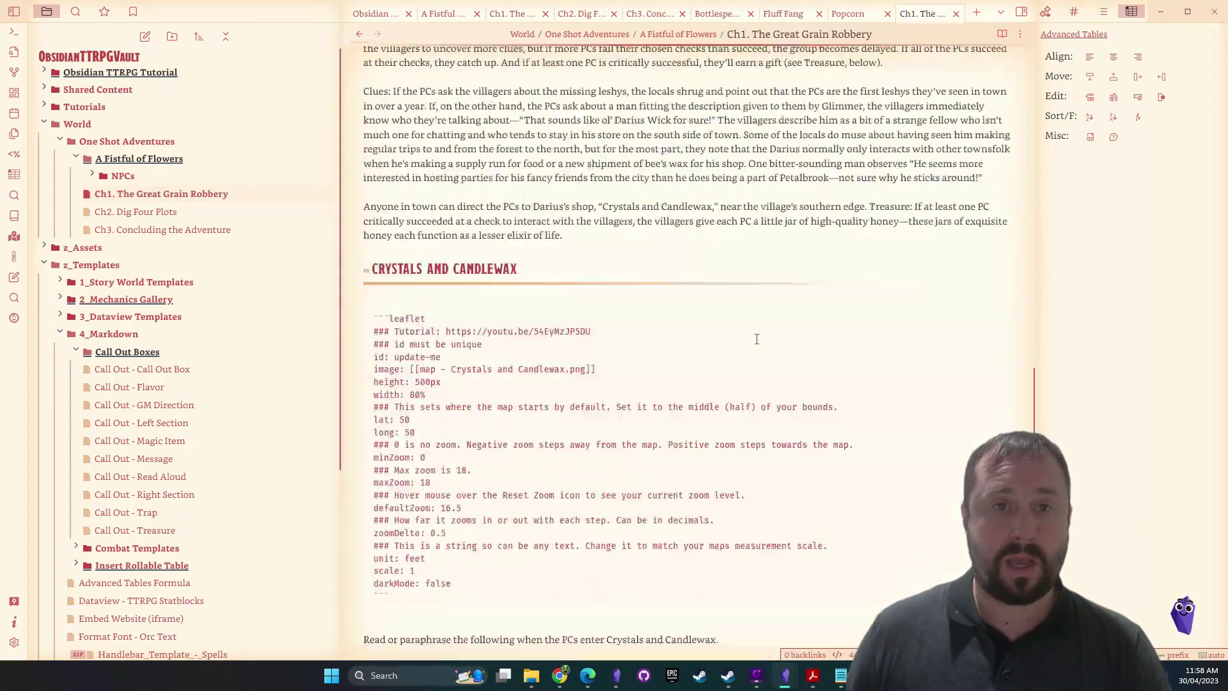
pyautogui.scroll(-15, 757, 339)
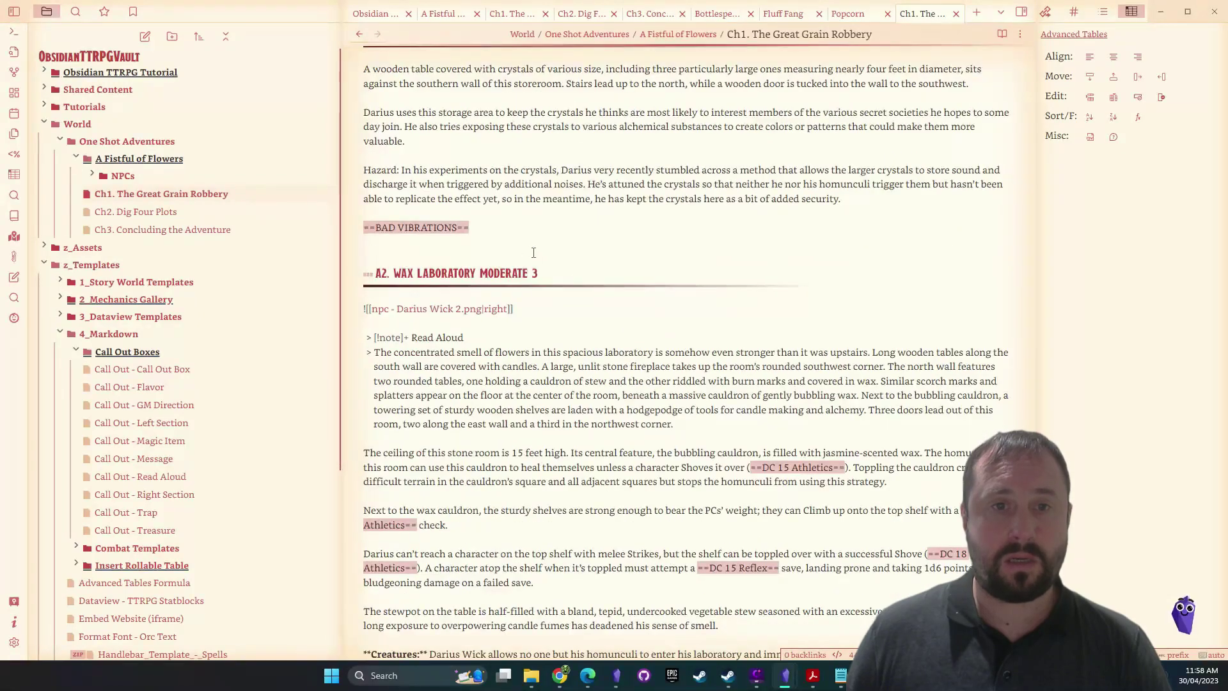
pyautogui.tripleClick(570, 301)
pyautogui.hotkey('ctrl', 'c')
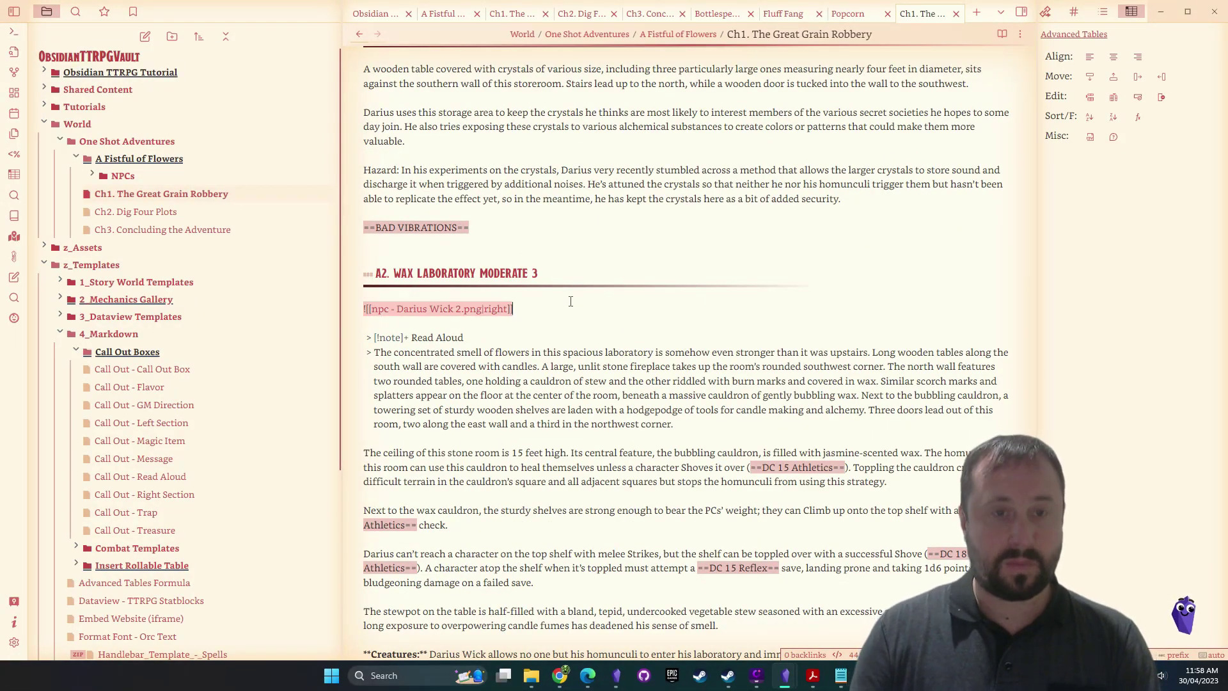
pyautogui.hotkey('ctrl', 'v')
# Turn the first Darius Wick embed under A2. Wax Laboratory into the link "[[npc - Darius Wick 2.png|Show to Players]]" and show the note in reading view
pyautogui.press('Home')
pyautogui.press('Delete')
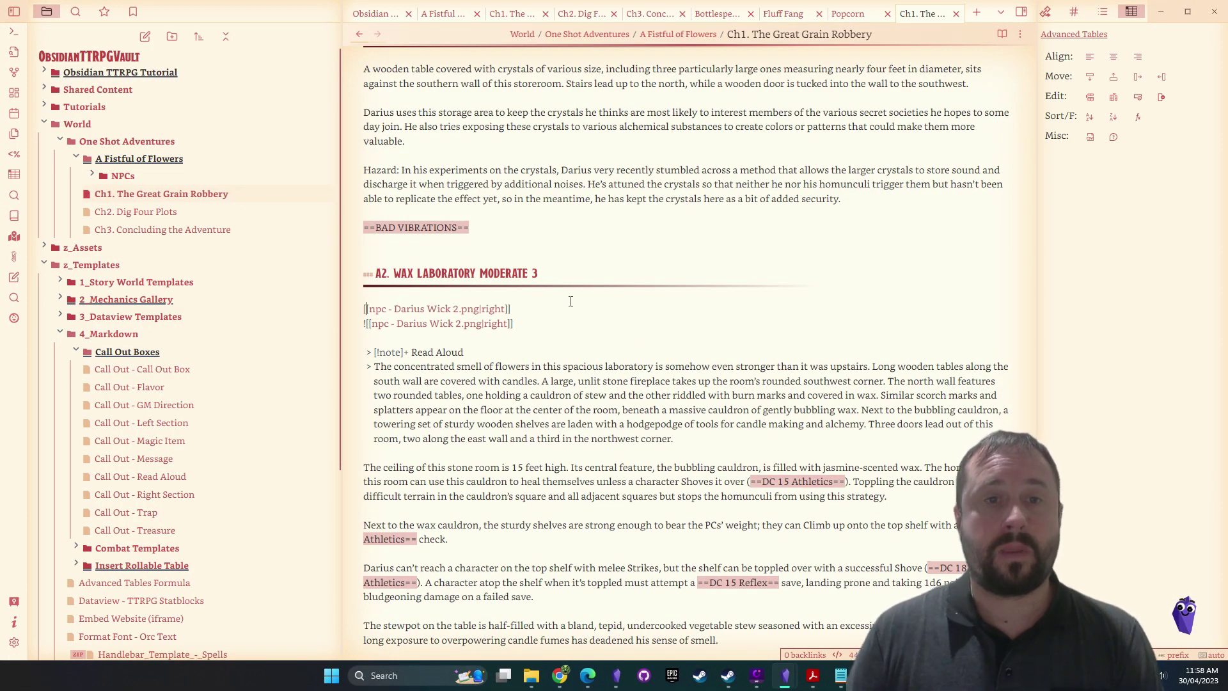
pyautogui.press('End')
pyautogui.press('Left')
pyautogui.press('Left')
pyautogui.hotkey('ctrl', 'shift', 'Left')
pyautogui.write('Show to Player')
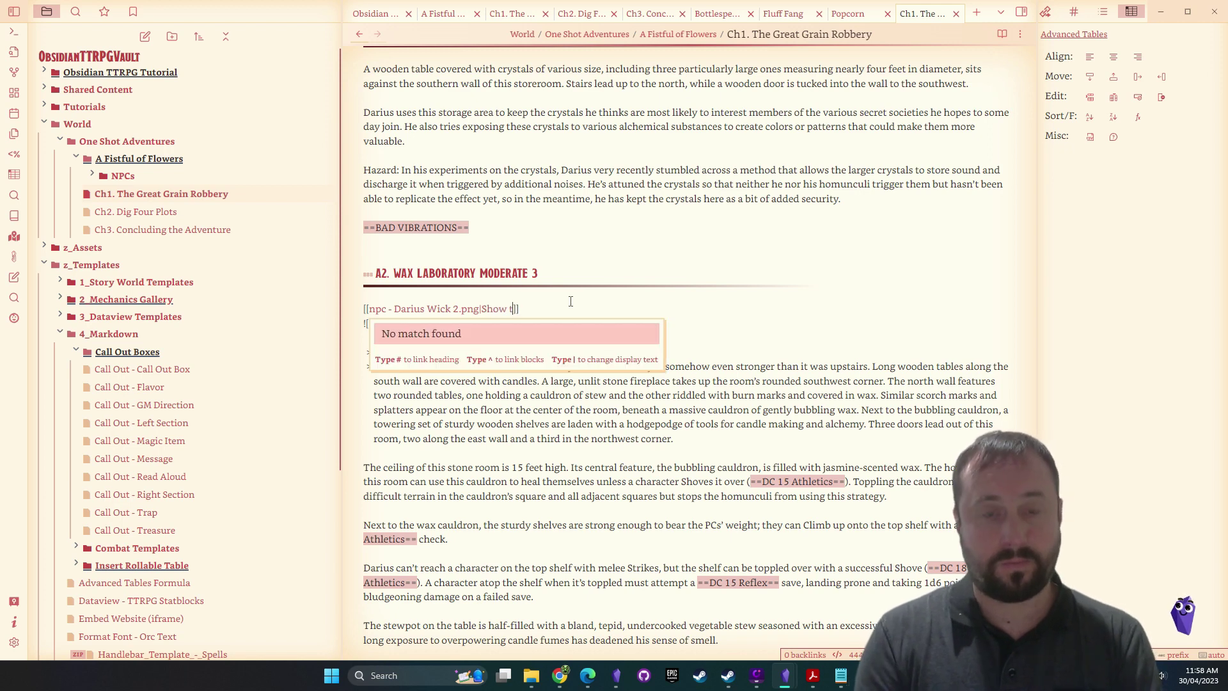
pyautogui.press('Escape')
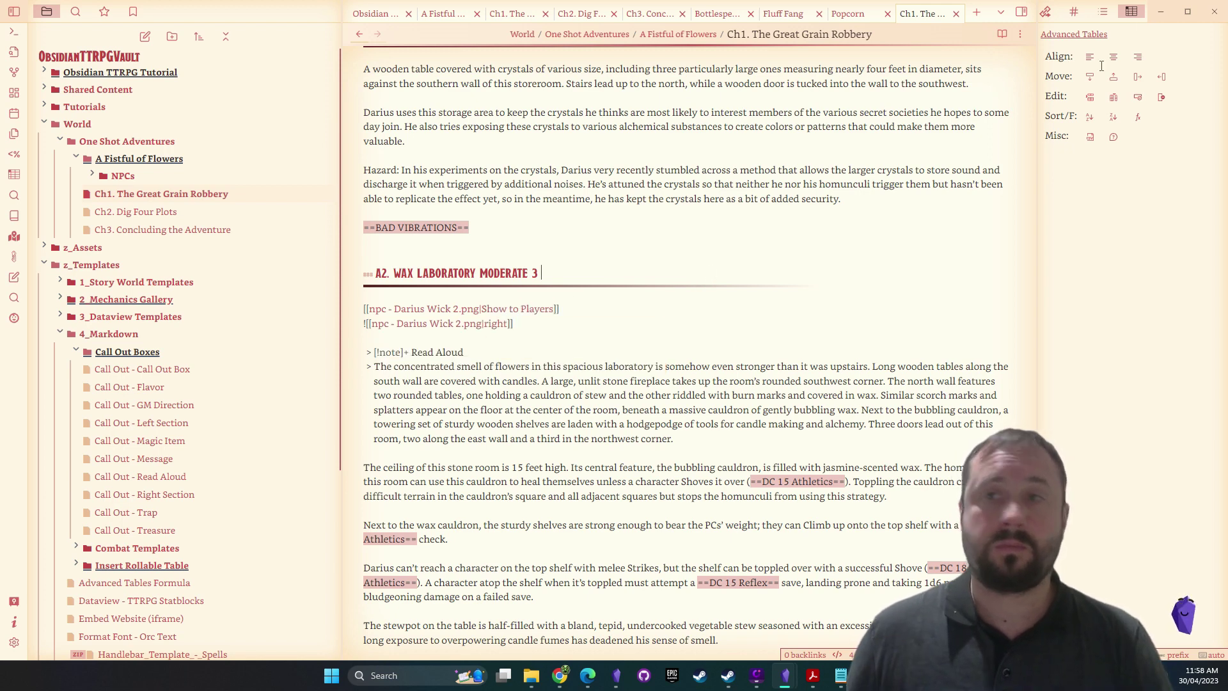
pyautogui.click(1001, 34)
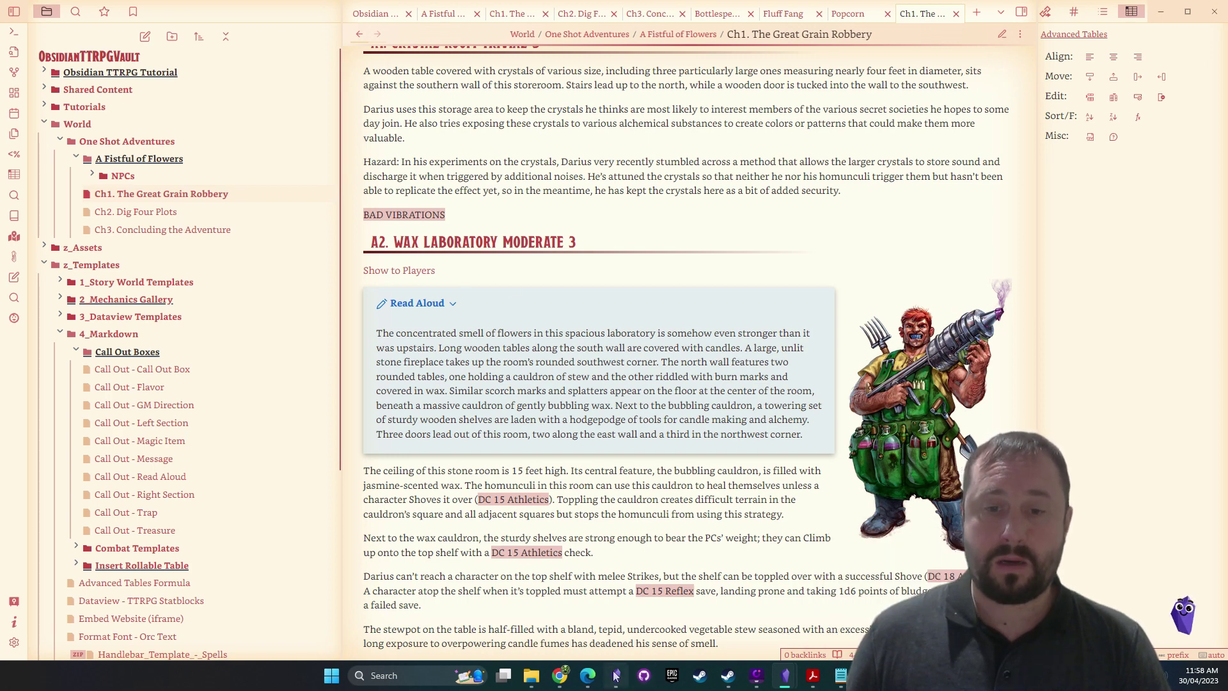
# Tile the Lady Constance portrait window beside the Ch1. The Great Grain Robbery note and narrow the note's file sidebar
pyautogui.moveTo(793, 682)
pyautogui.click(852, 611)
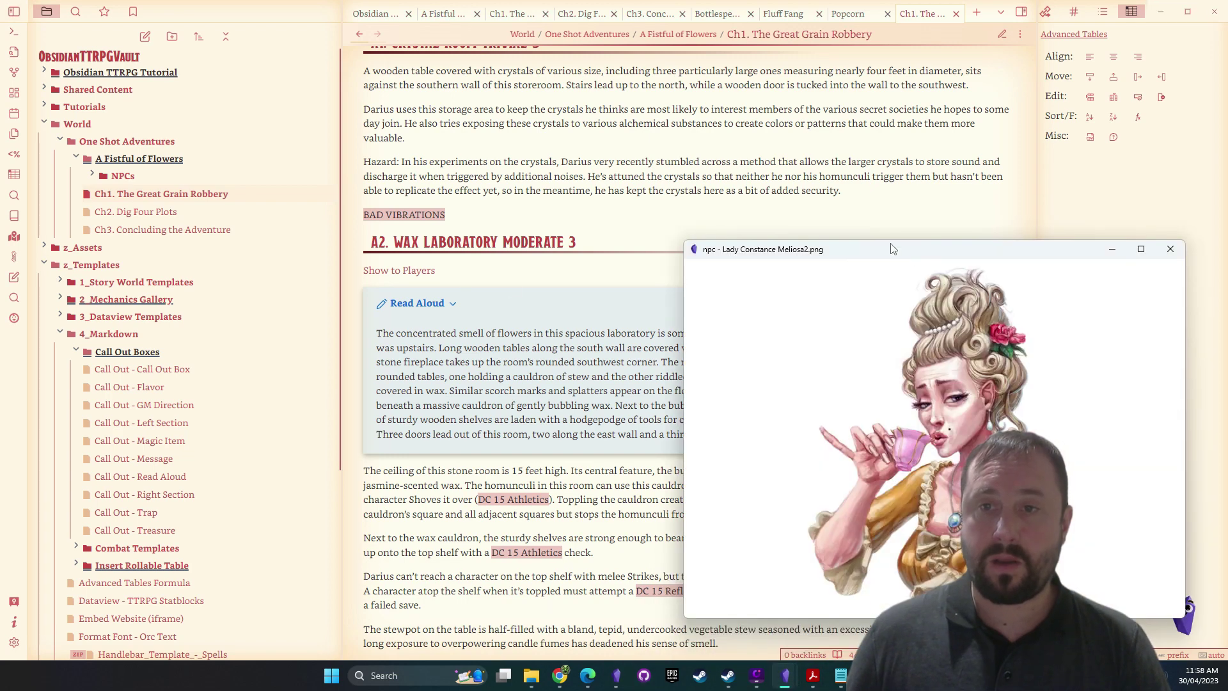
pyautogui.moveTo(940, 249); pyautogui.dragTo(9, 217)
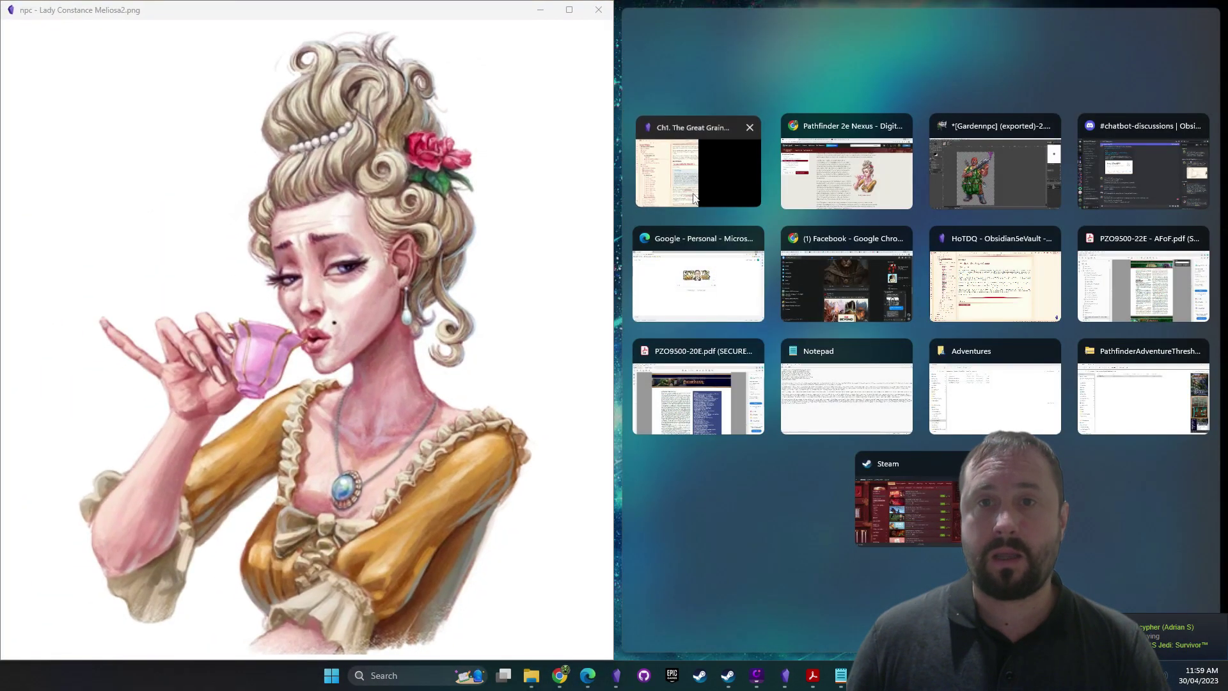
pyautogui.click(736, 192)
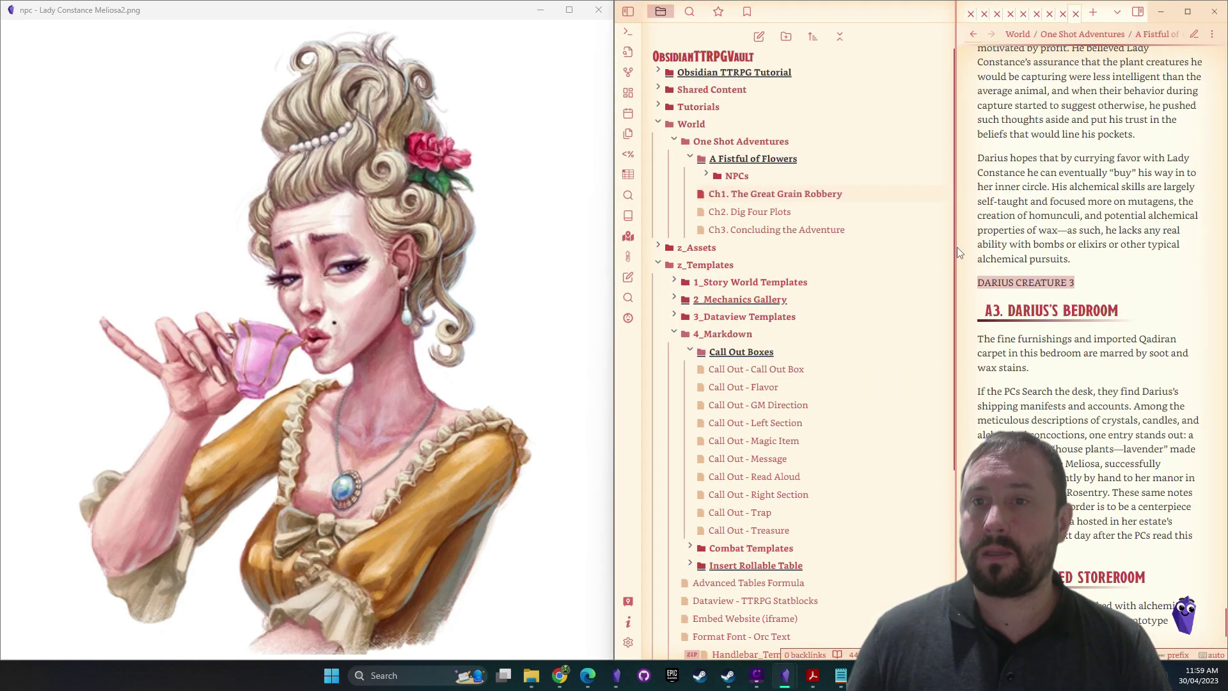
pyautogui.moveTo(955, 247); pyautogui.dragTo(830, 231)
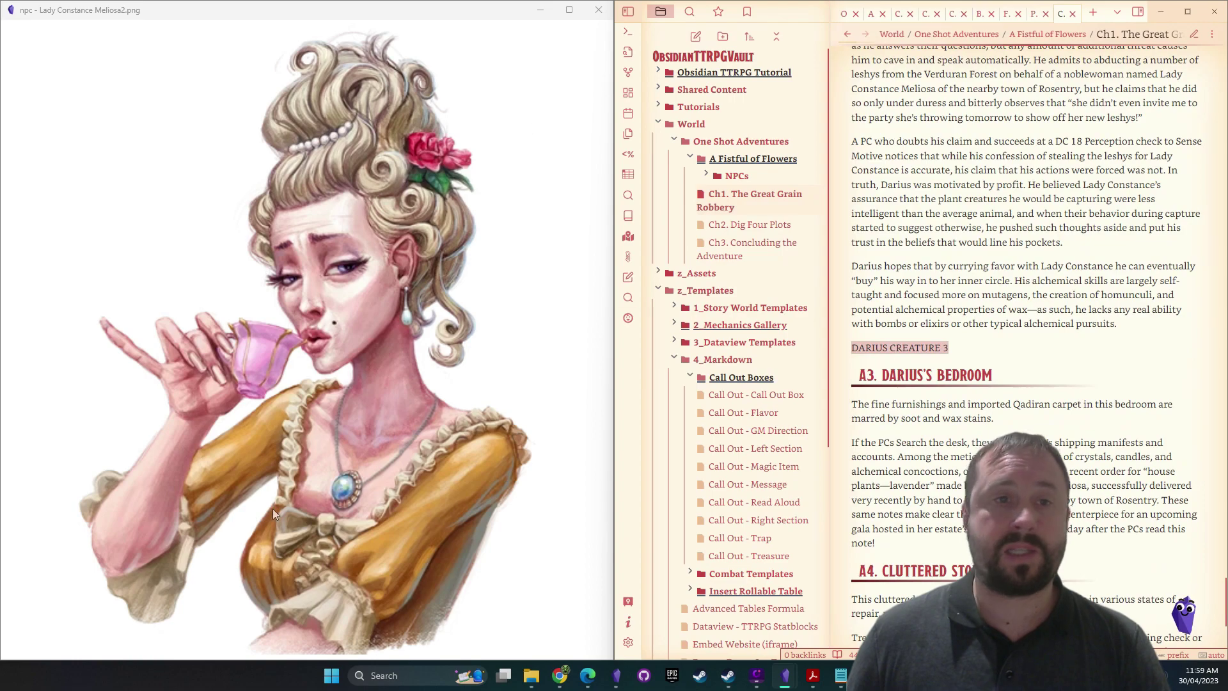
# Open the A2. Wax Laboratory Show to Players link in the second window and maximize the Darius Wick portrait
pyautogui.scroll(-10, 985, 337)
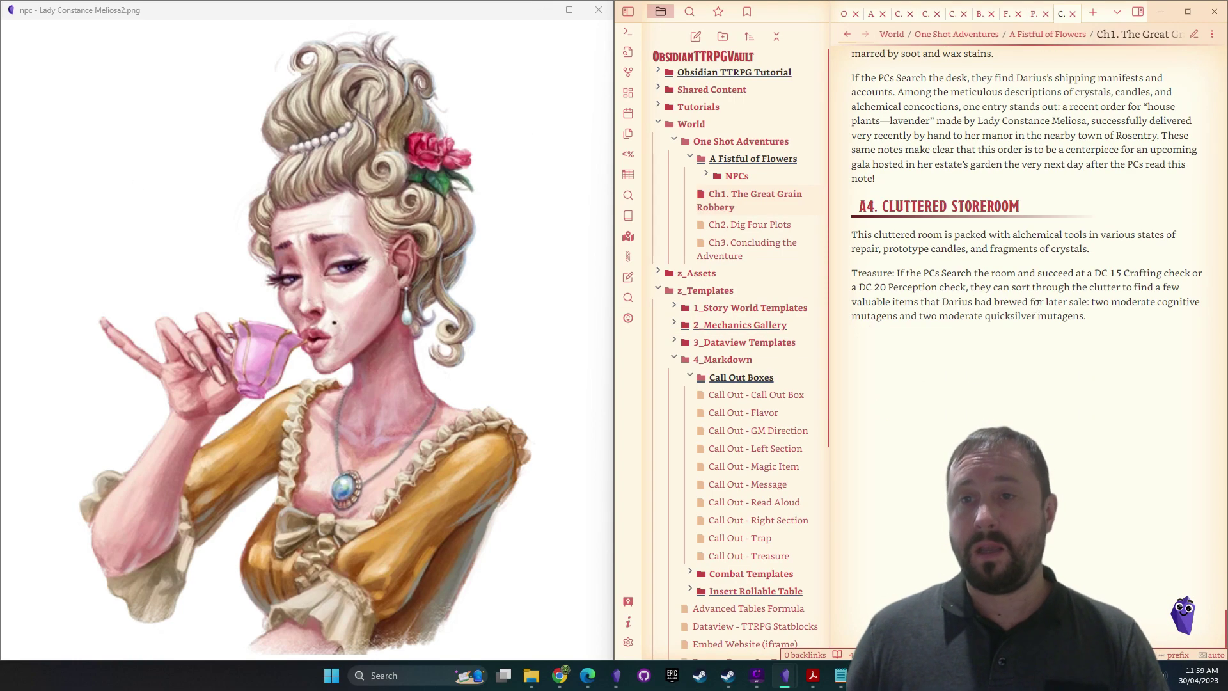
pyautogui.scroll(11, 1039, 309)
pyautogui.scroll(-4, 876, 345)
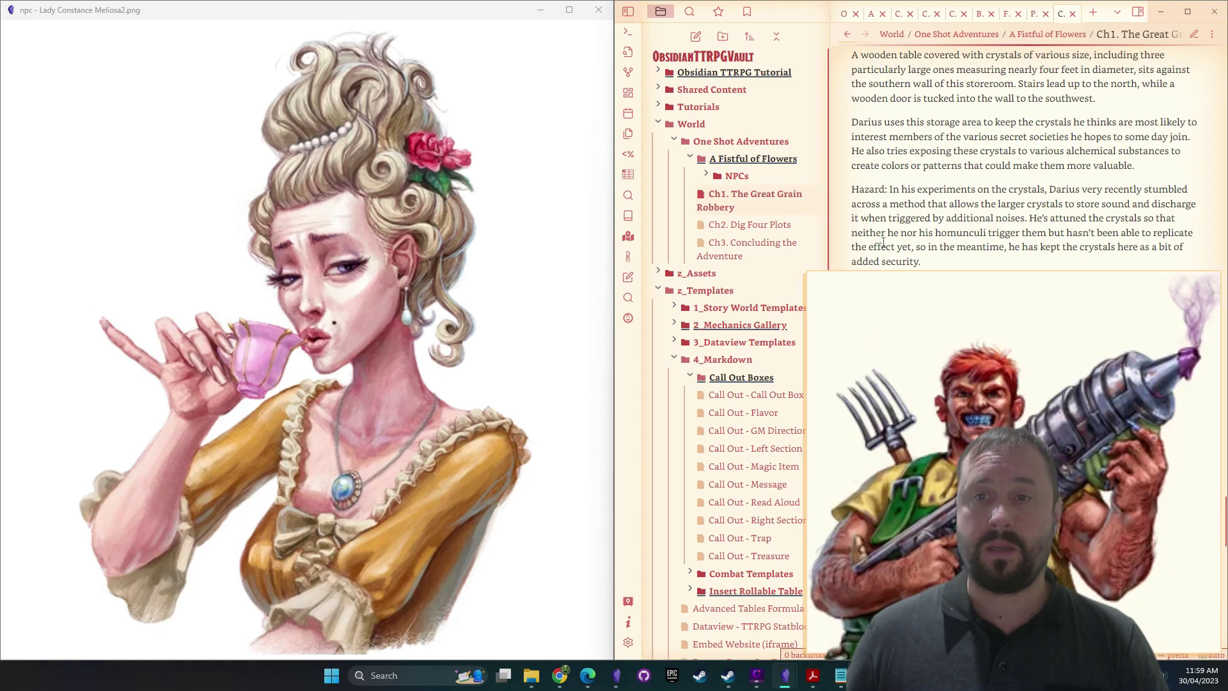
pyautogui.rightClick(873, 353)
pyautogui.click(921, 487)
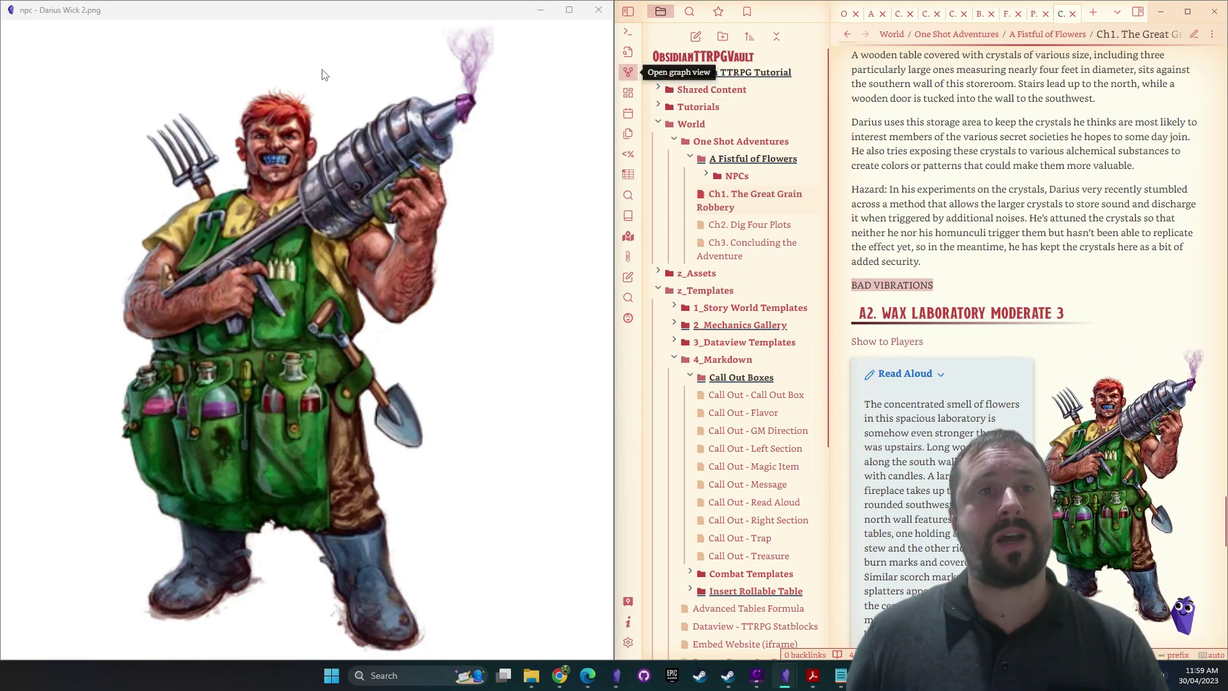
pyautogui.moveTo(334, 20); pyautogui.dragTo(315, 118)
pyautogui.doubleClick(315, 118)
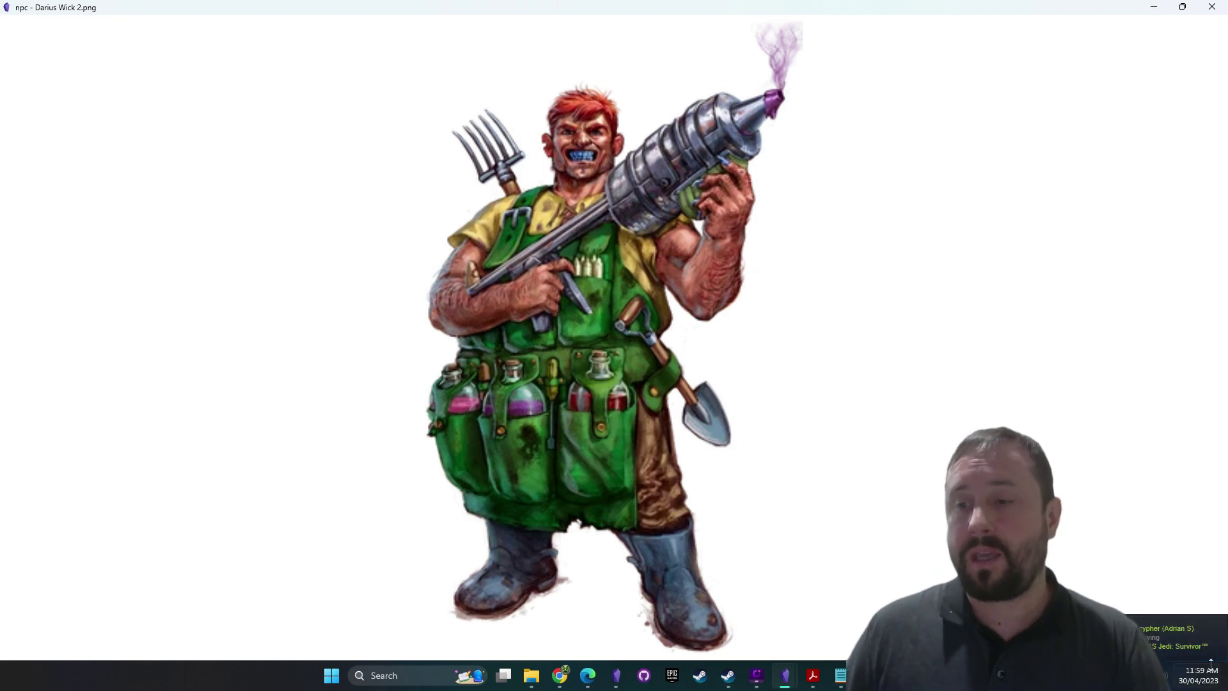
# Minimize the Darius Wick portrait window and maximize the chapter note window
pyautogui.press('super+a')
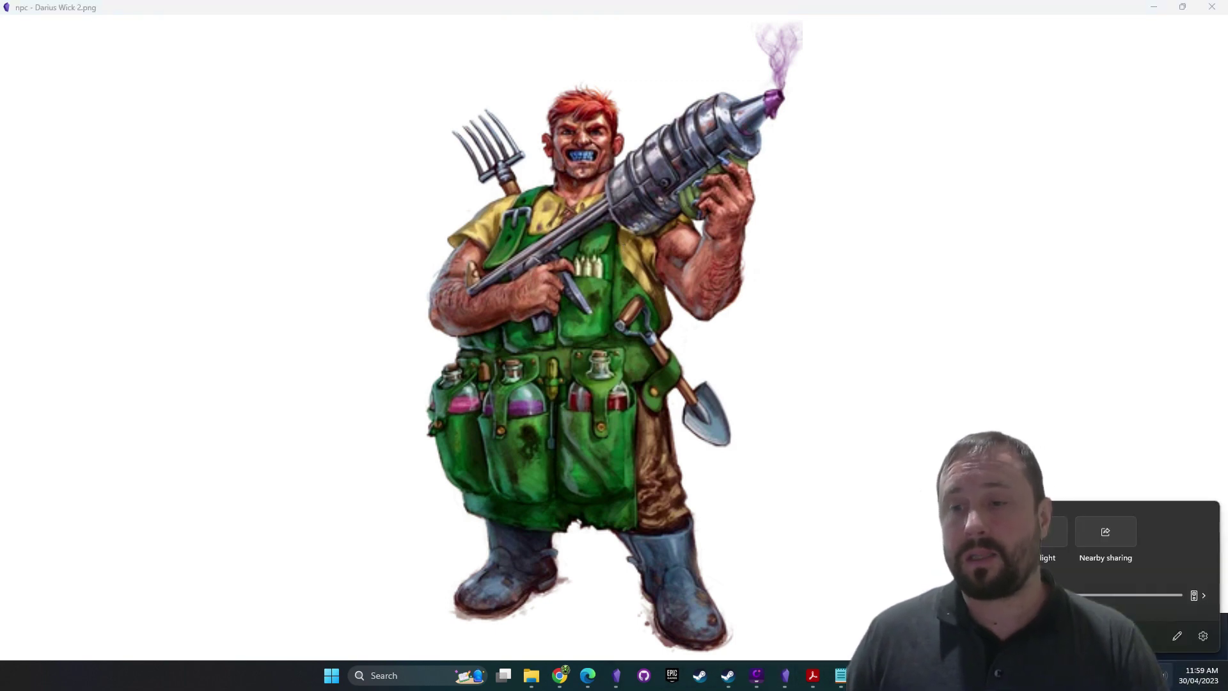
pyautogui.click(864, 455)
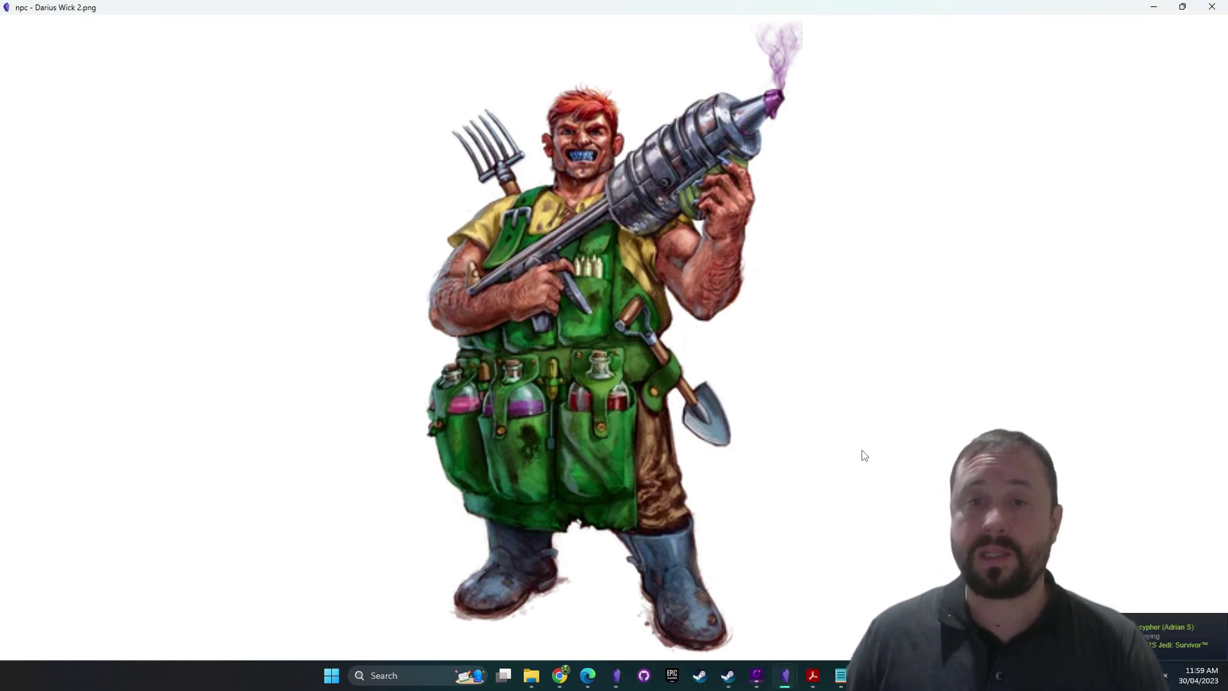
pyautogui.click(1152, 7)
pyautogui.click(1188, 11)
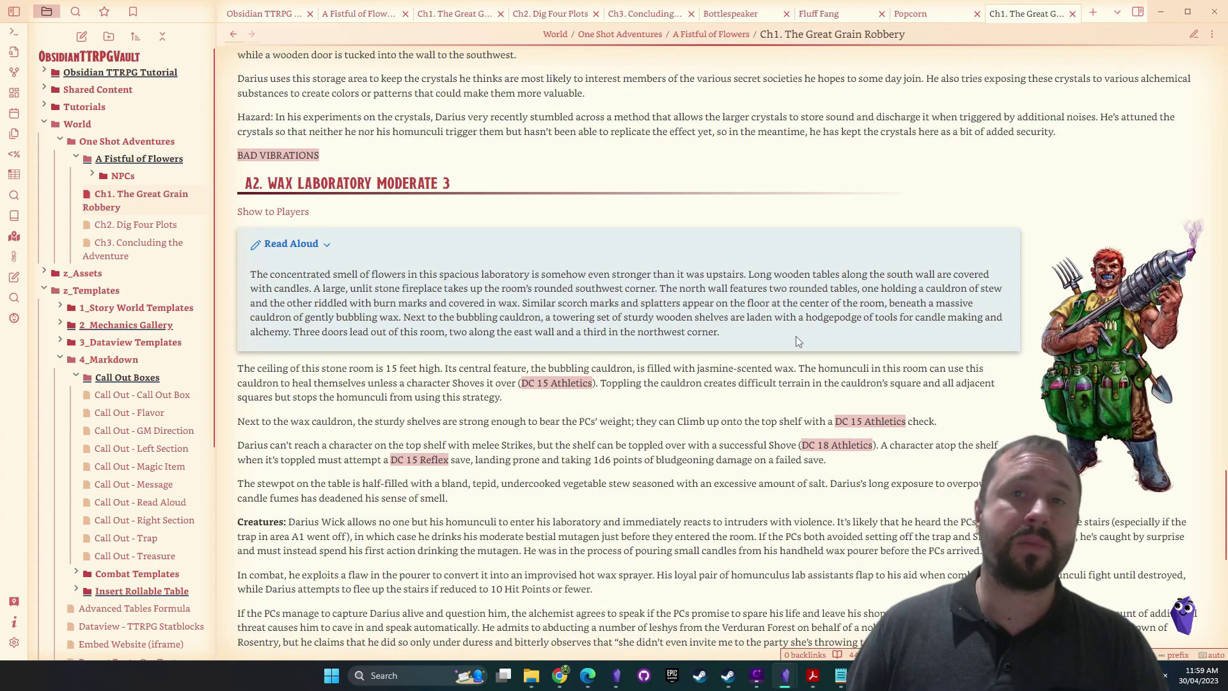
pyautogui.scroll(-2, 895, 345)
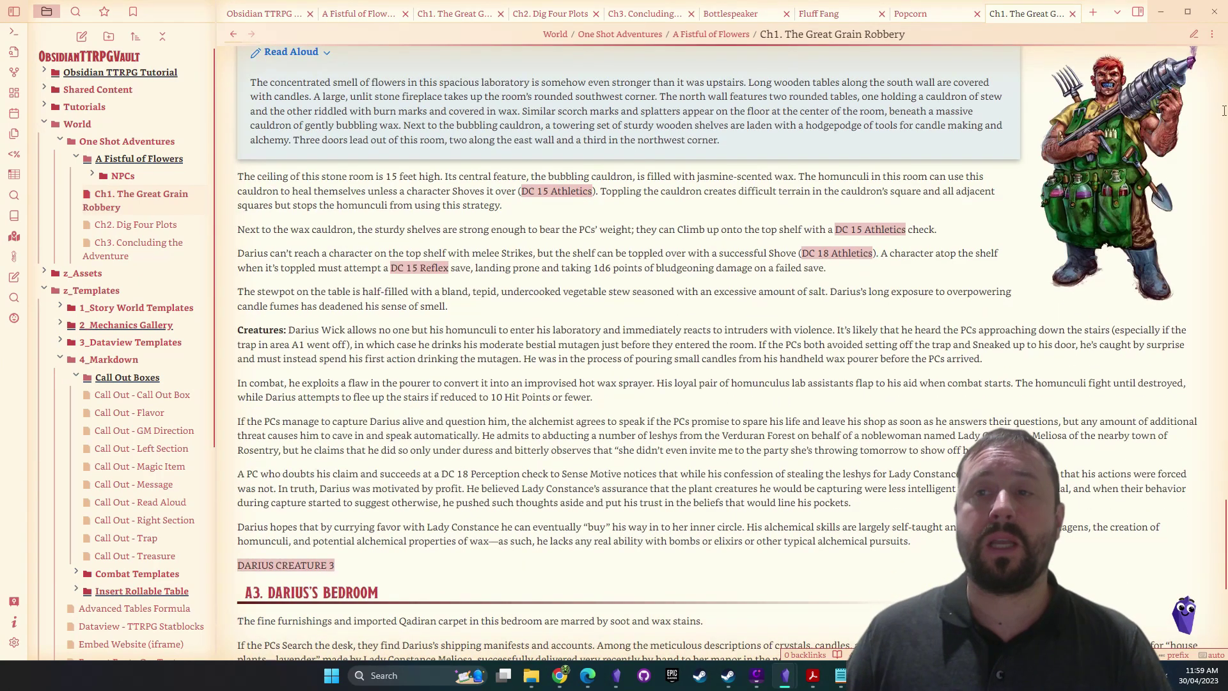
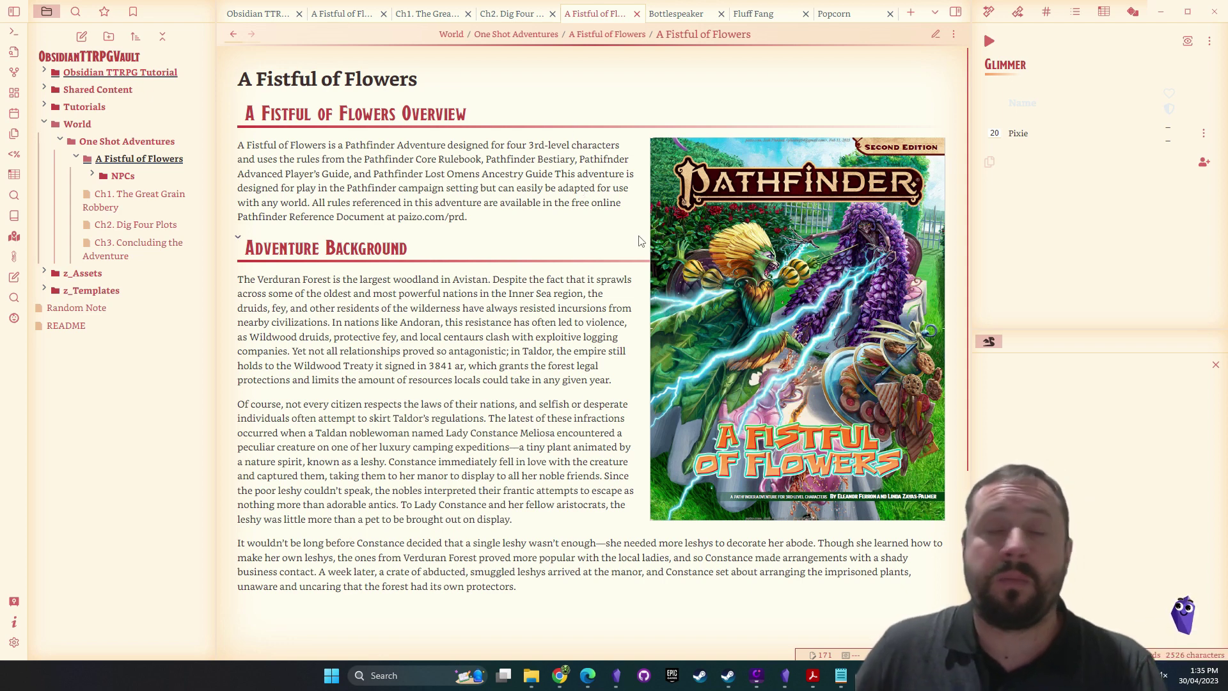
# Open Ch1. The Great Grain Robbery and review the Creature paragraph about Glimmer under Darius's Campsite
pyautogui.click(140, 198)
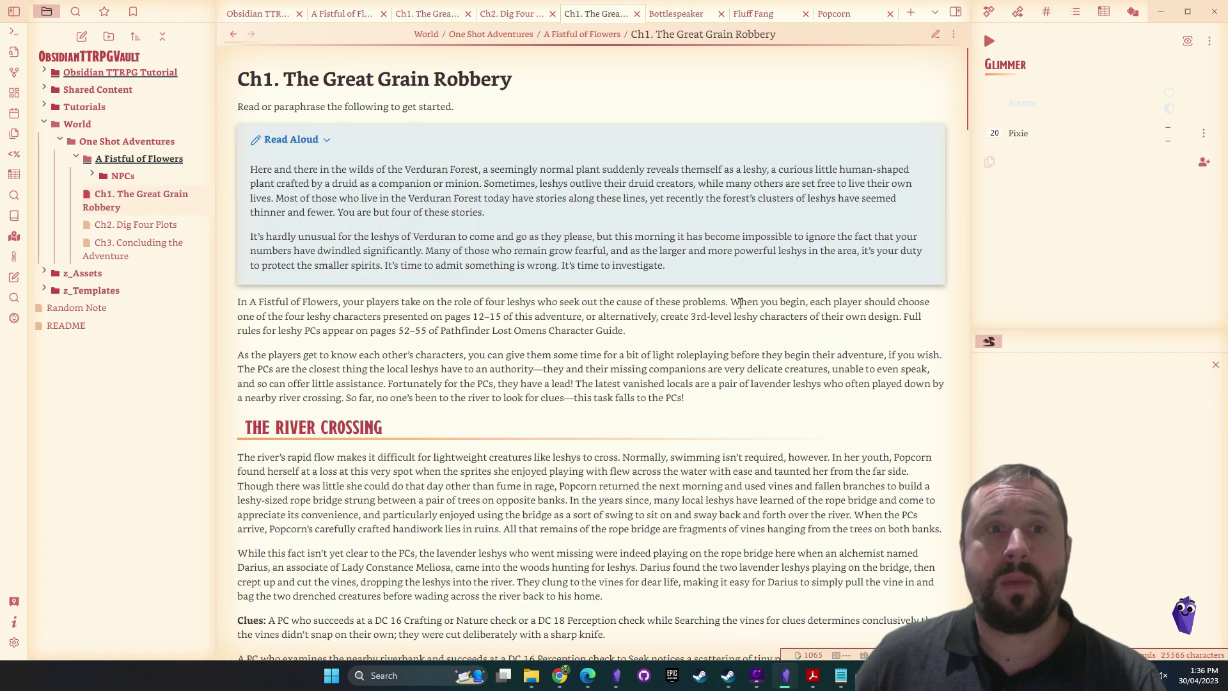
pyautogui.scroll(-3, 694, 351)
pyautogui.scroll(-15, 694, 351)
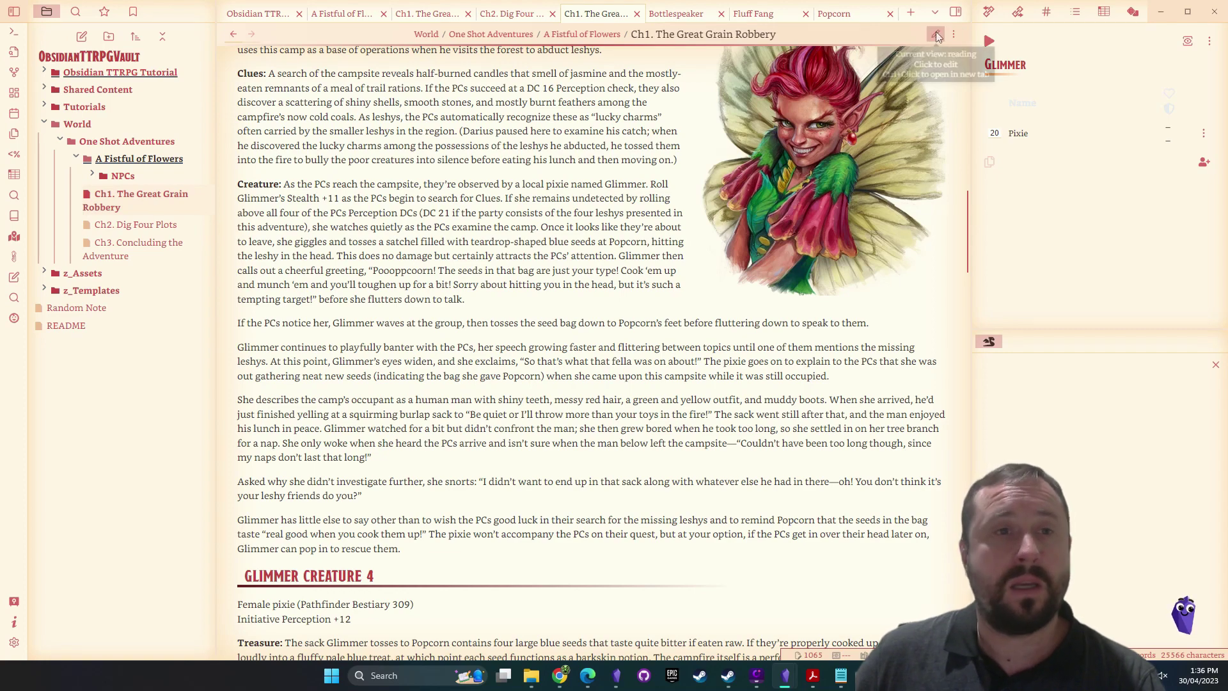
pyautogui.scroll(4, 486, 192)
pyautogui.scroll(-3, 258, 118)
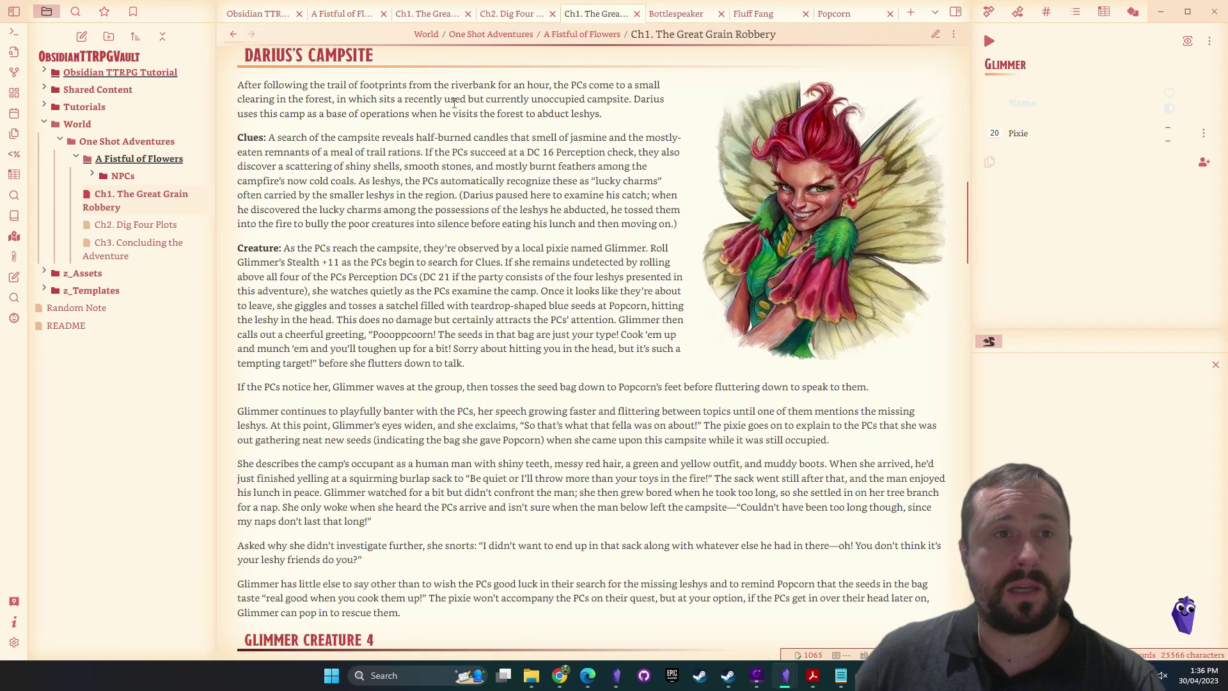
pyautogui.scroll(-1, 497, 273)
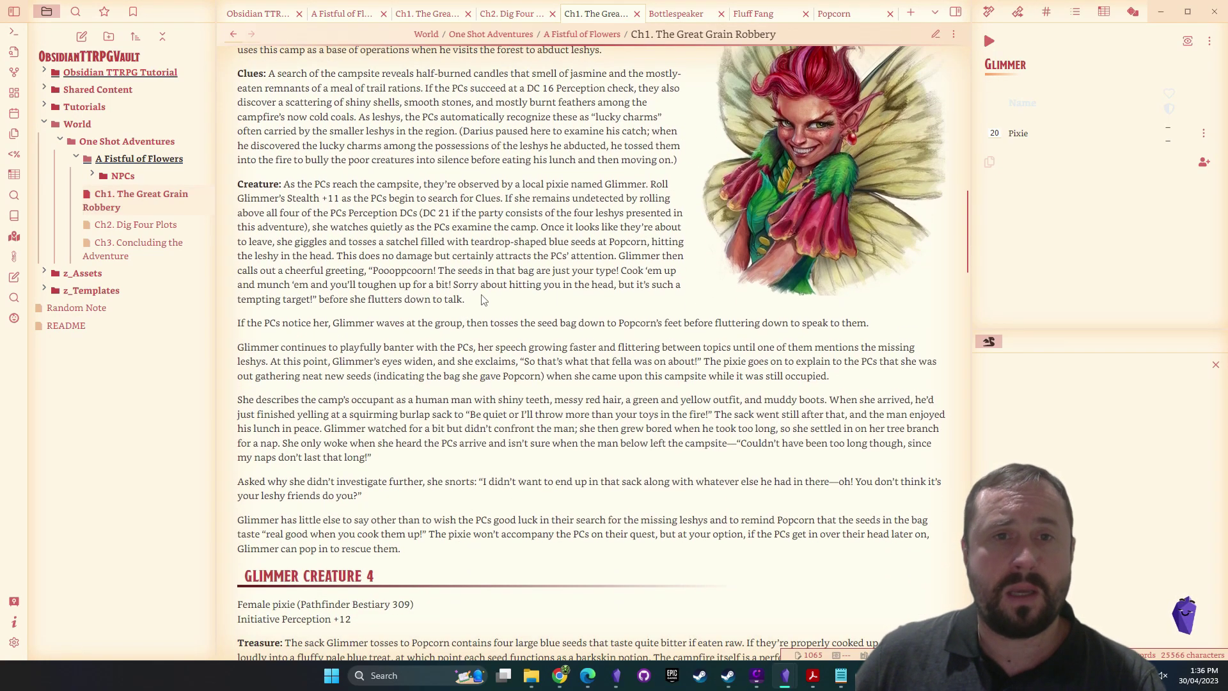
pyautogui.moveTo(483, 300); pyautogui.dragTo(282, 184)
pyautogui.click(613, 267)
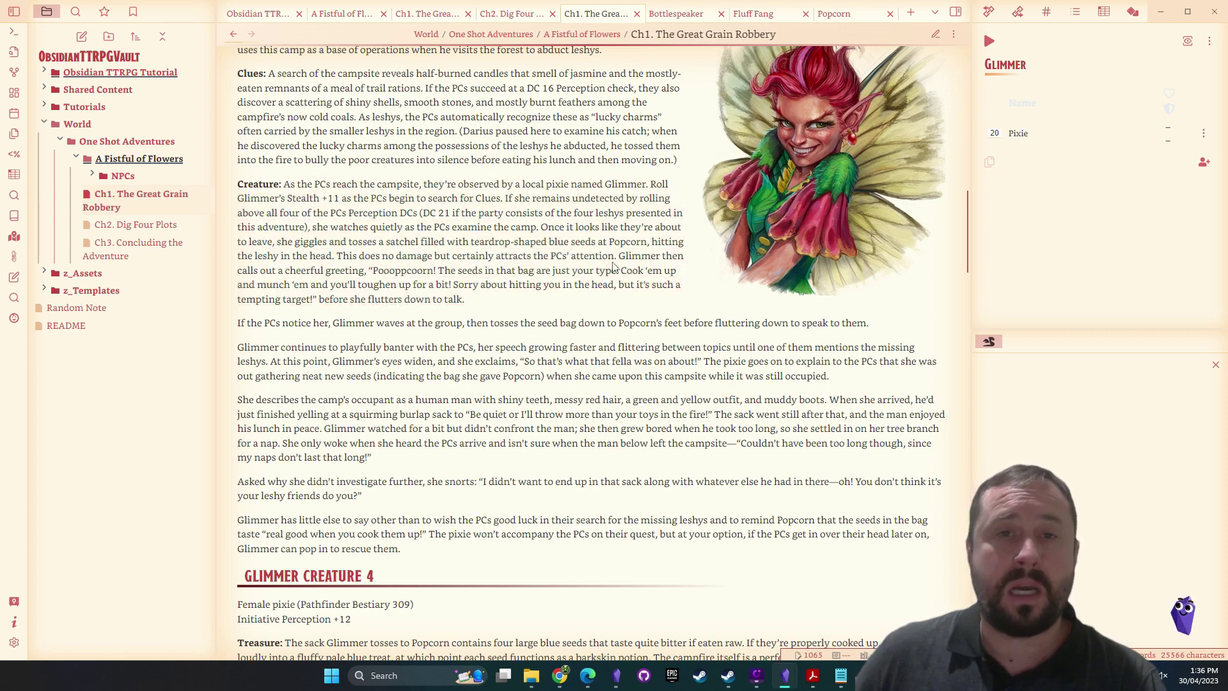
pyautogui.moveTo(367, 145); pyautogui.dragTo(471, 351)
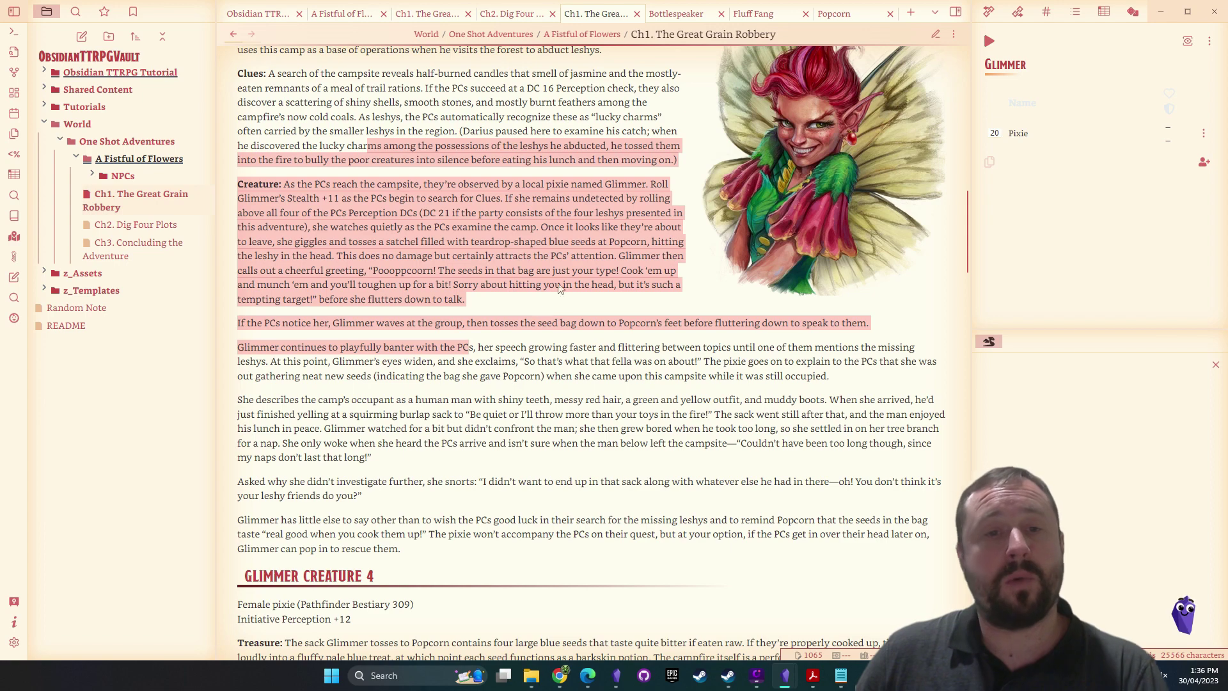
pyautogui.click(576, 238)
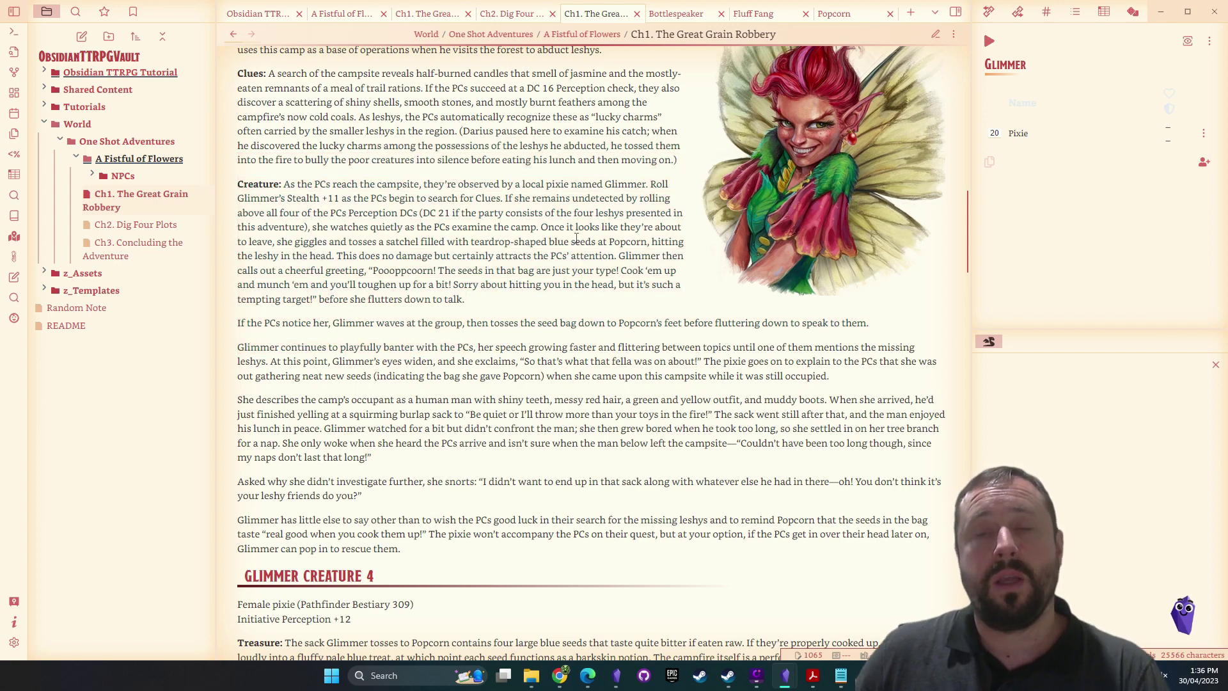
# In editing view, insert the "Insert Monster (TTRPG Statblock)" template on a new line below Glimmer's Creature paragraph in Darius's Campsite
pyautogui.click(935, 35)
pyautogui.scroll(-10, 538, 330)
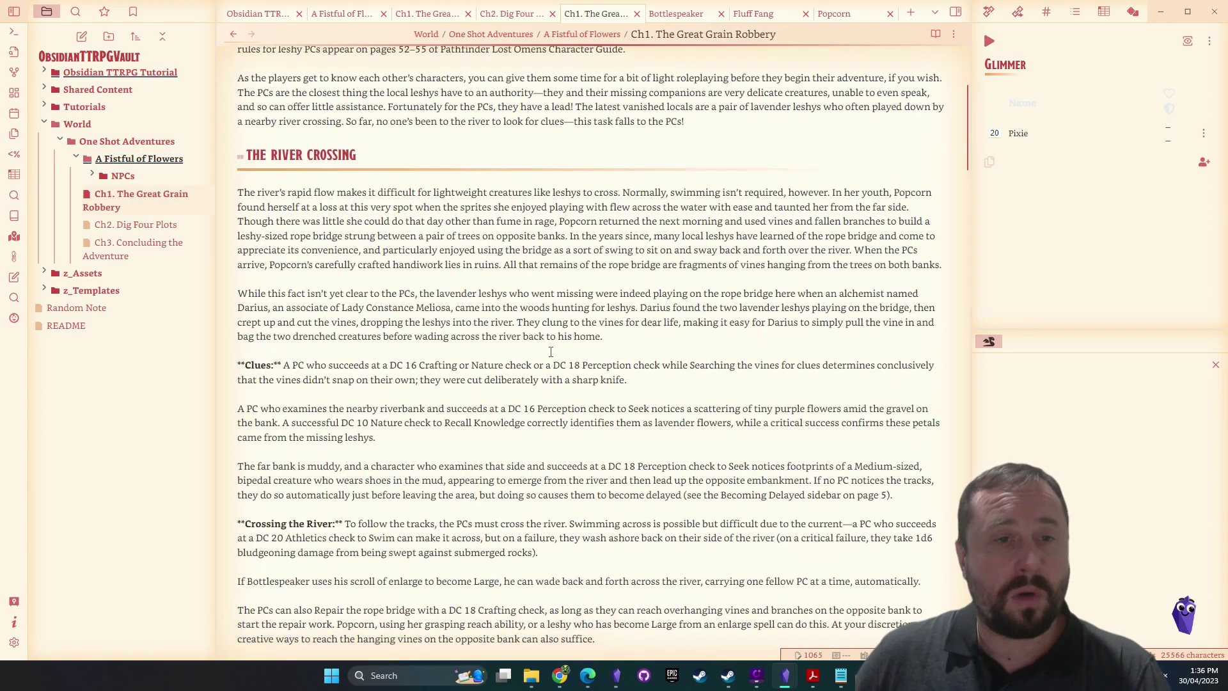
pyautogui.scroll(-1, 588, 291)
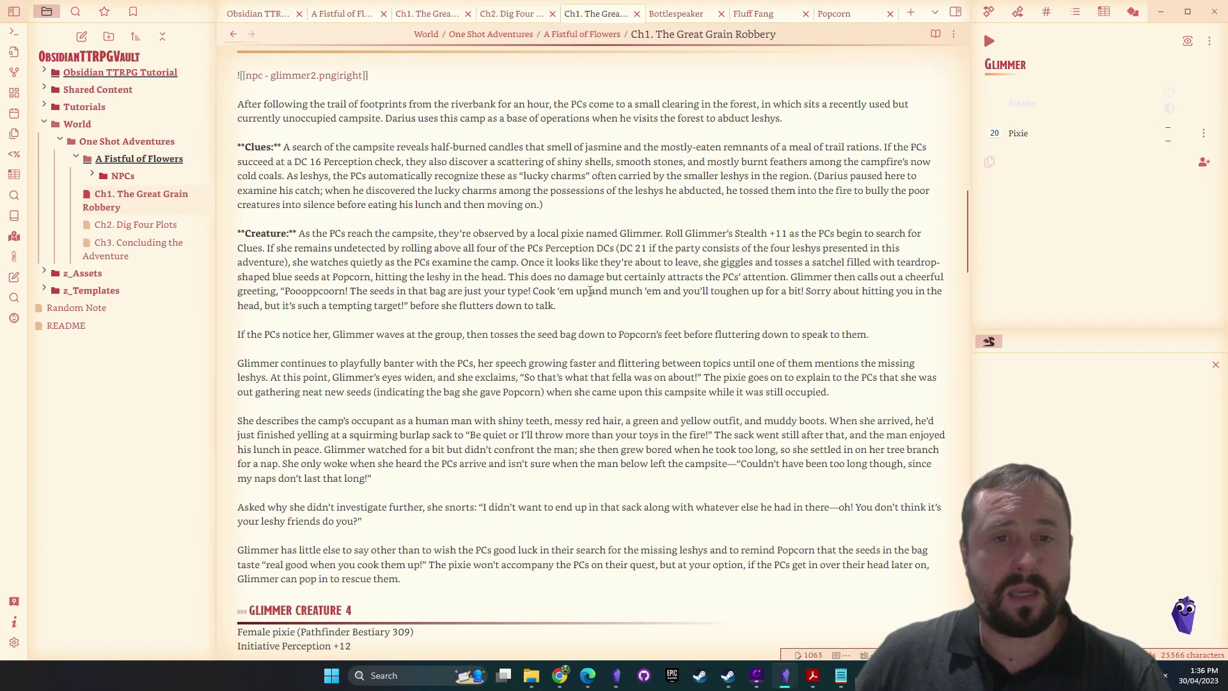
pyautogui.press('Return')
pyautogui.press('Return')
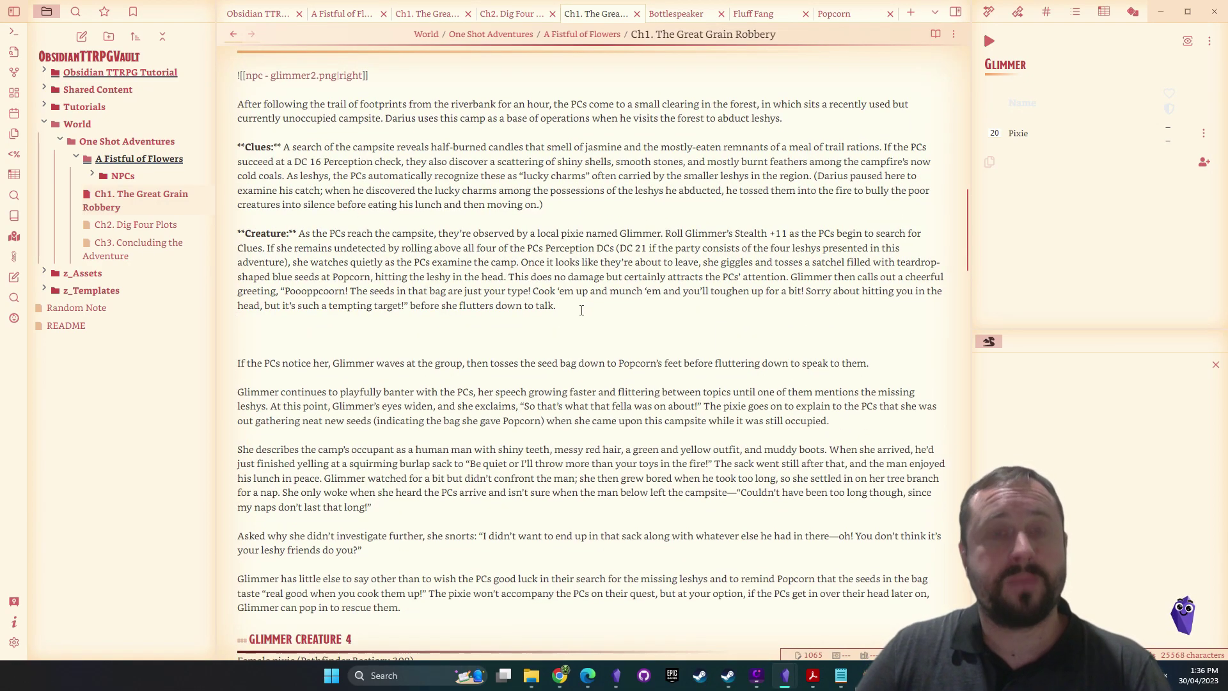
pyautogui.hotkey('alt', 'e')
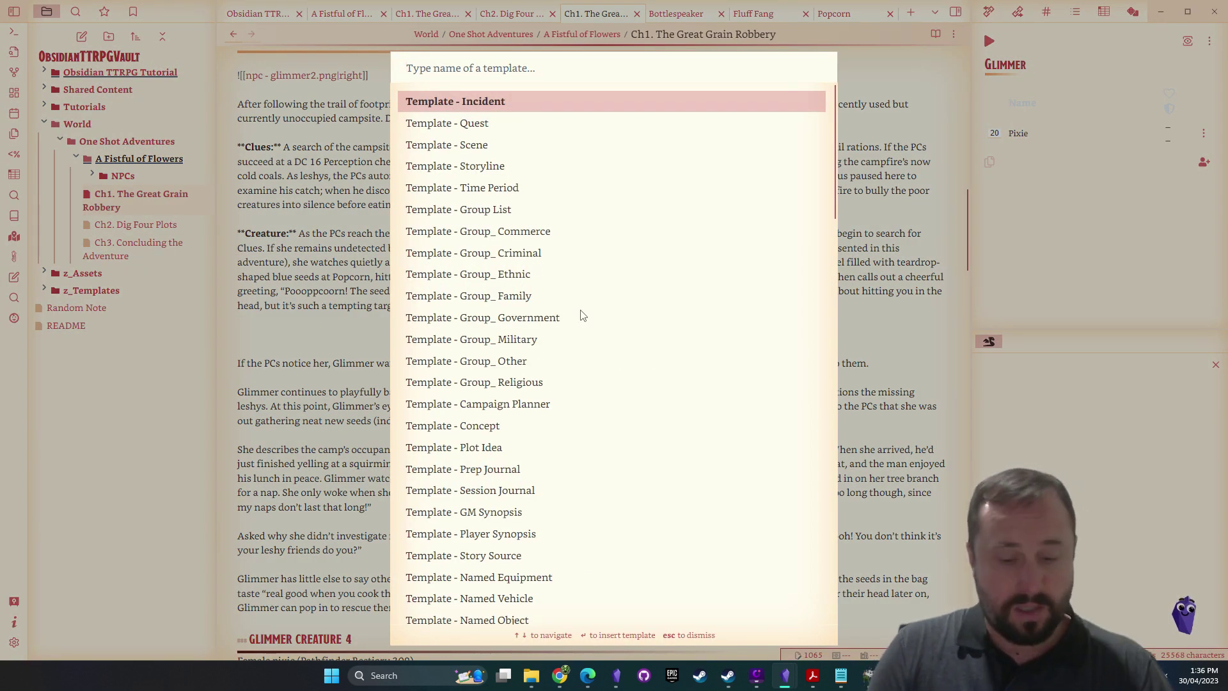
pyautogui.write('mons')
pyautogui.press('Down')
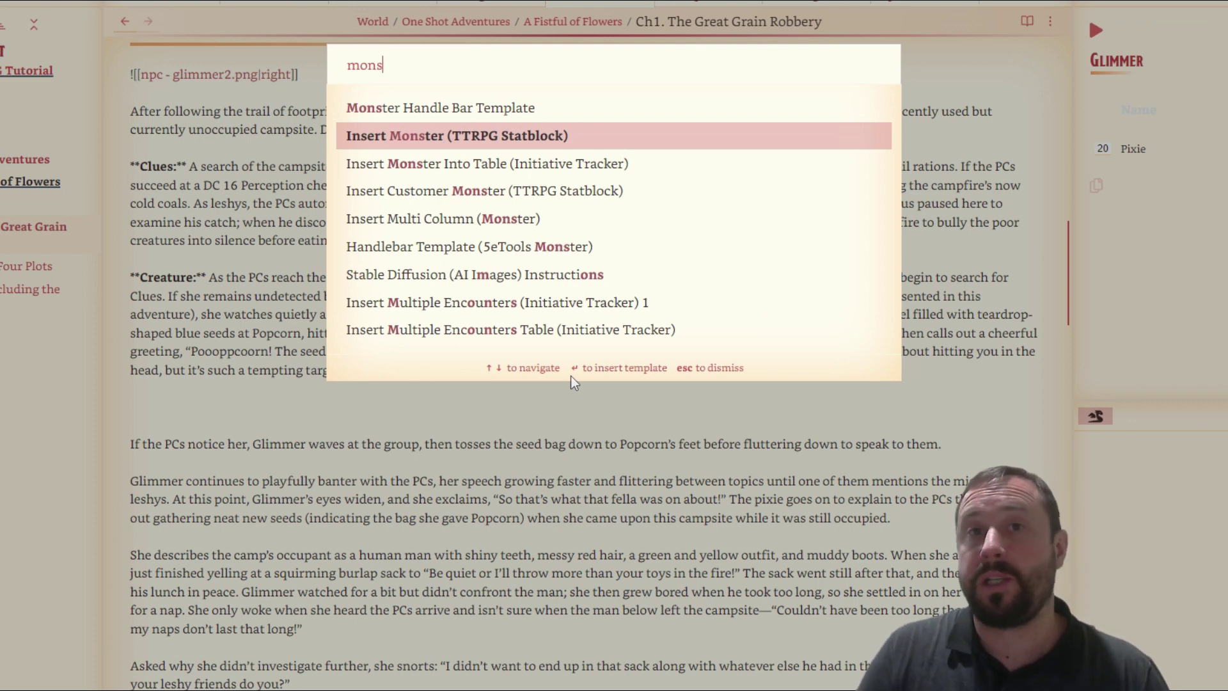
pyautogui.press('Return')
# Set the statblock's monster to Pixie and show the note in reading view
pyautogui.hotkey('alt', 'Tab')
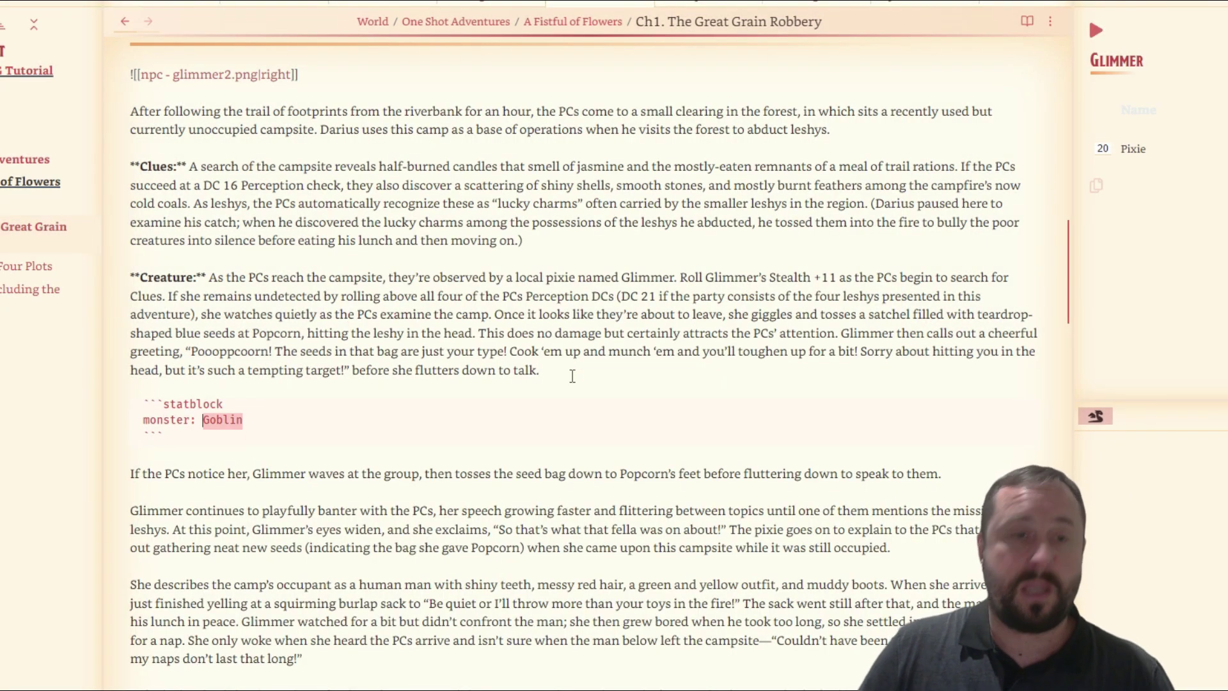
pyautogui.write('Pixie')
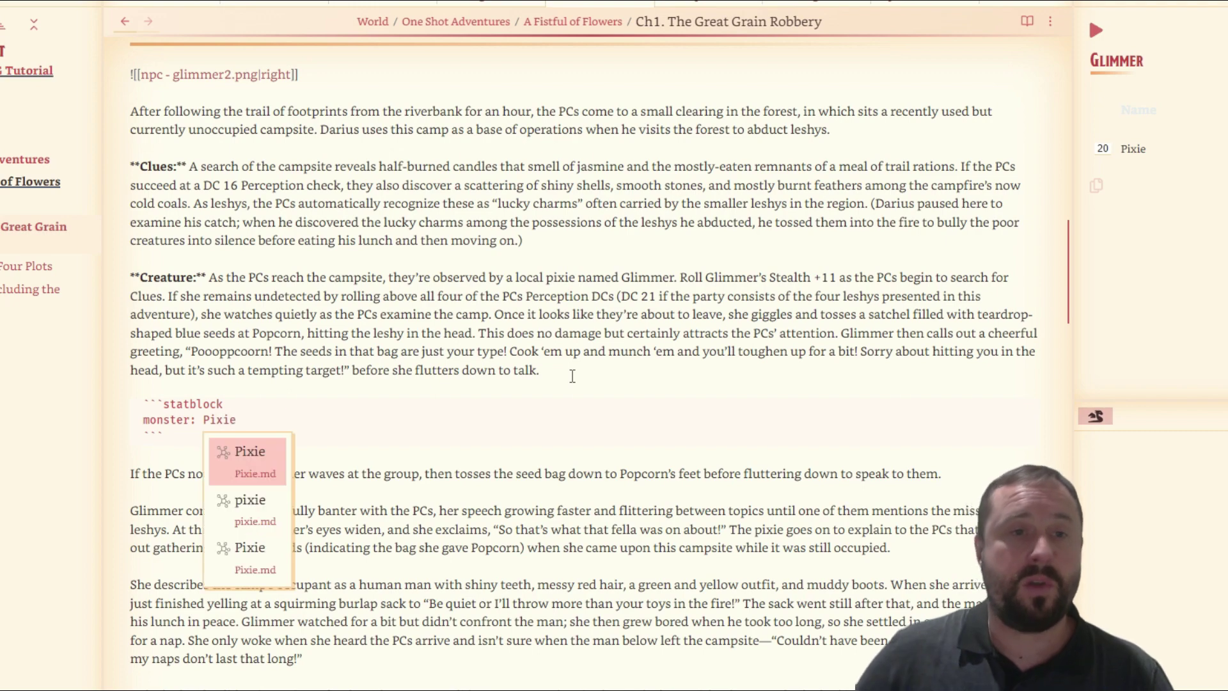
pyautogui.click(620, 277)
pyautogui.click(1027, 21)
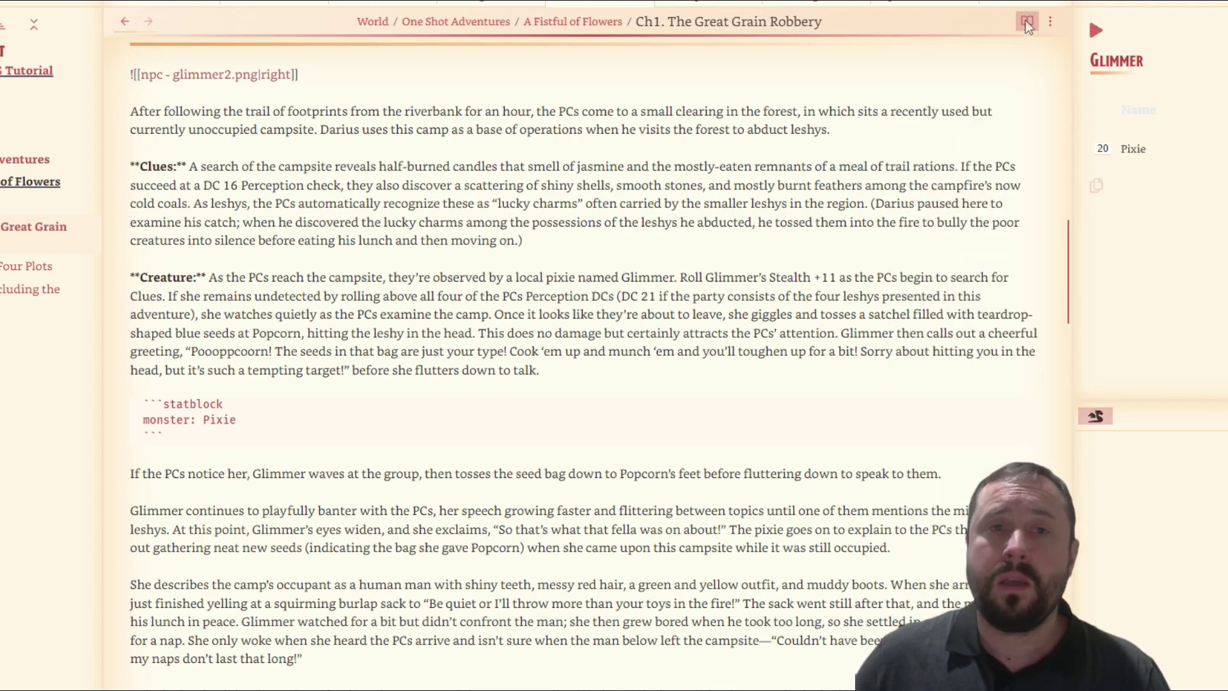
# Examine the rendered Pixie statblock below Glimmer's Creature paragraph, including the dice formula for its Stealth skill
pyautogui.scroll(-2, 383, 453)
pyautogui.scroll(-2, 384, 453)
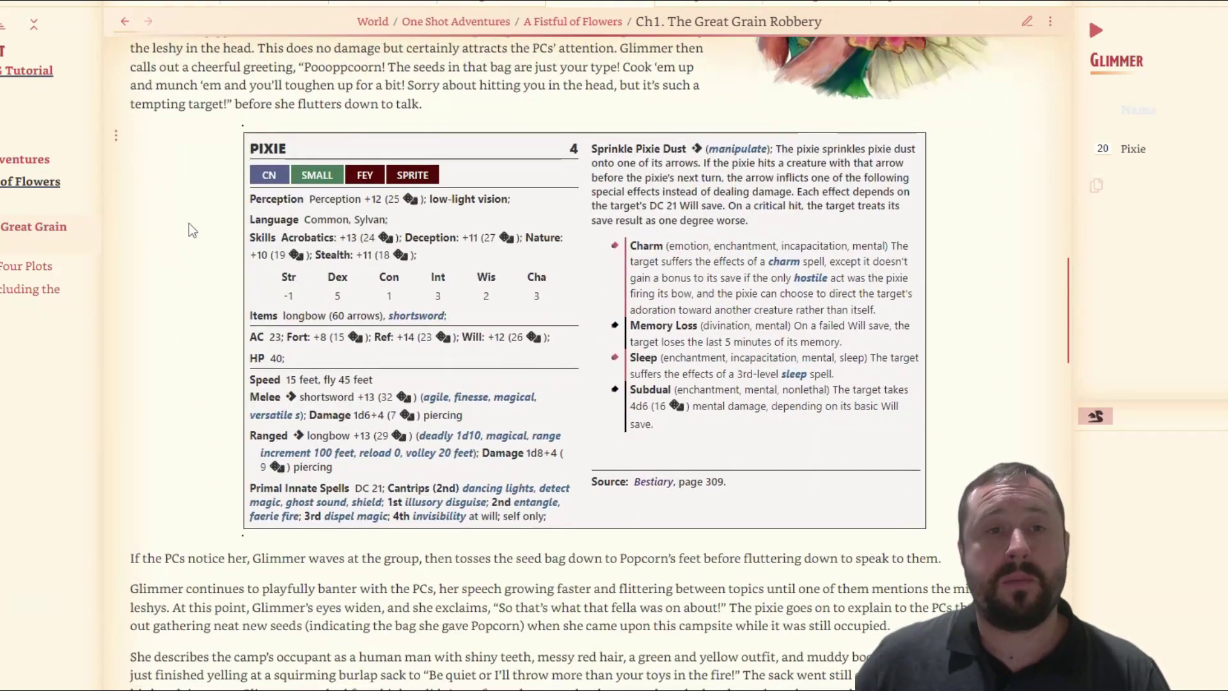
pyautogui.scroll(5, 341, 541)
pyautogui.scroll(-1, 341, 541)
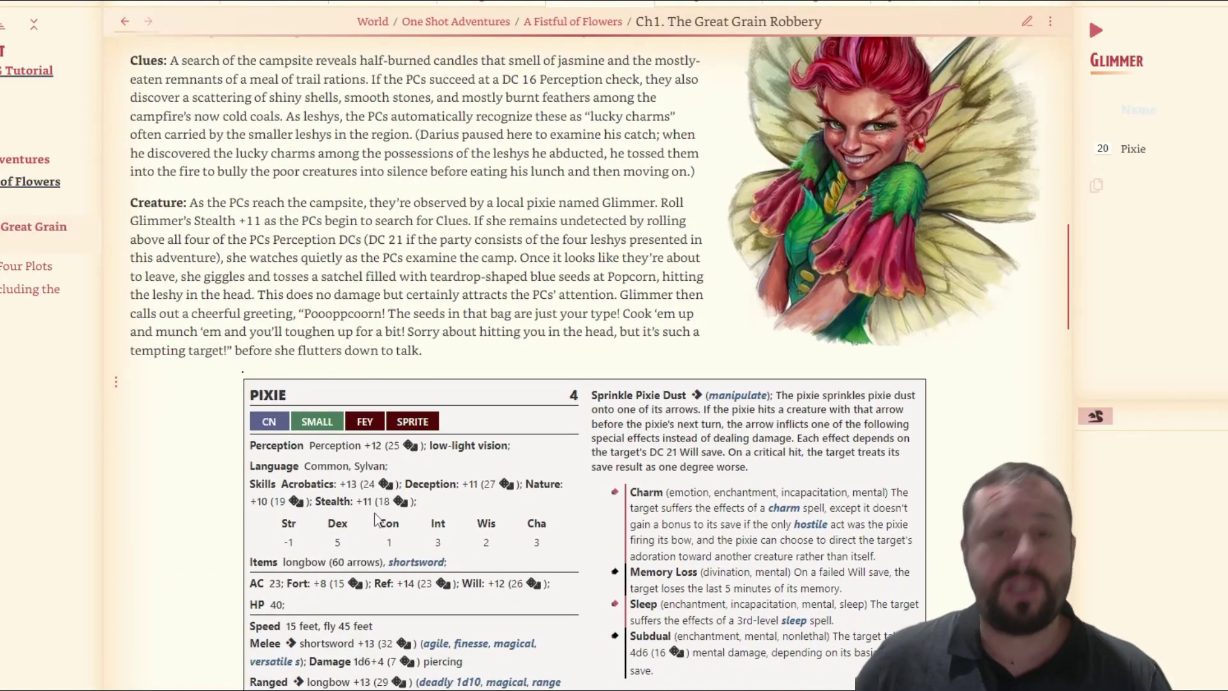
pyautogui.moveTo(408, 505)
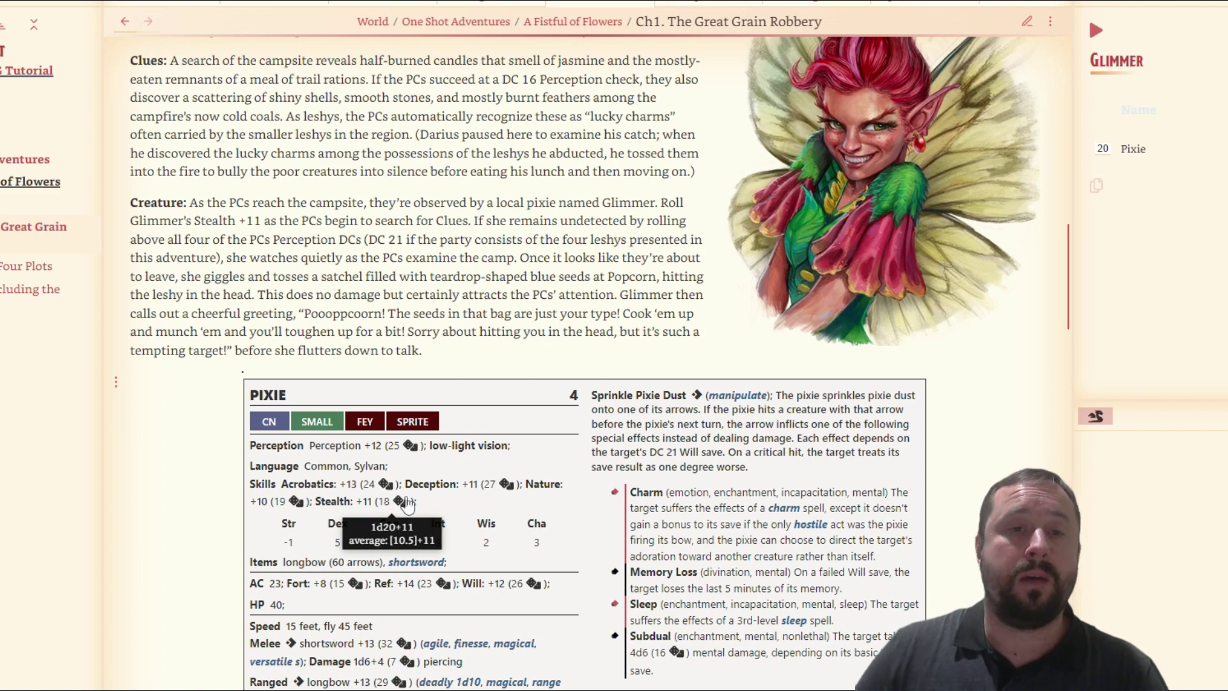
# Review the full Pixie statblock together with Glimmer's Creature paragraph and portrait in Darius's Campsite
pyautogui.scroll(-2, 565, 438)
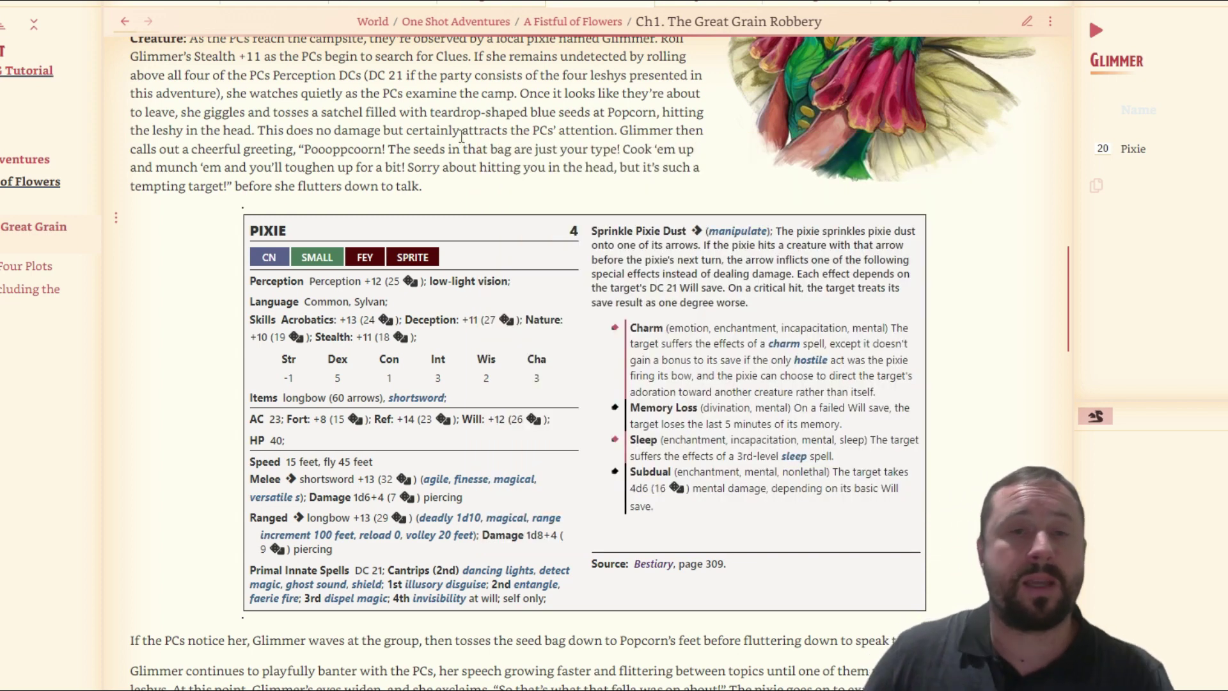
pyautogui.scroll(3, 461, 136)
pyautogui.scroll(-3, 267, 38)
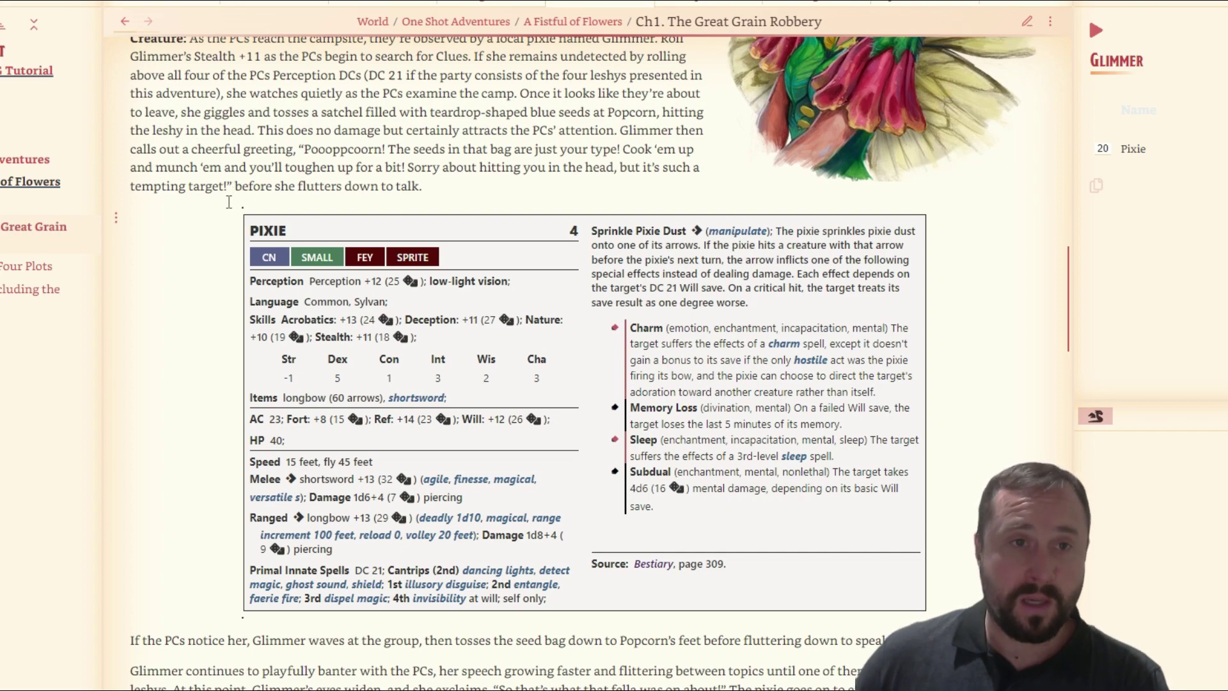
pyautogui.scroll(5, 228, 202)
pyautogui.scroll(-5, 383, 320)
pyautogui.scroll(1, 461, 435)
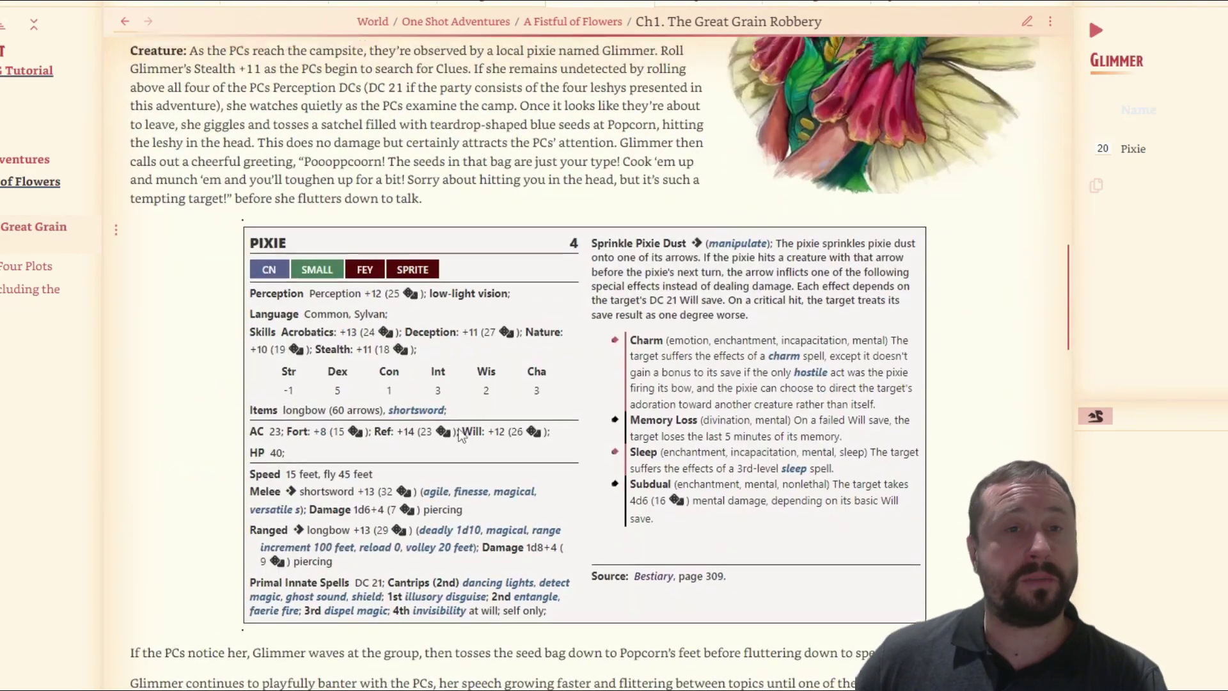
pyautogui.scroll(1, 460, 435)
# In editing view, insert the "Insert Encounter (Initiative Tracker)" template on a new line below the Pixie statblock
pyautogui.click(1029, 17)
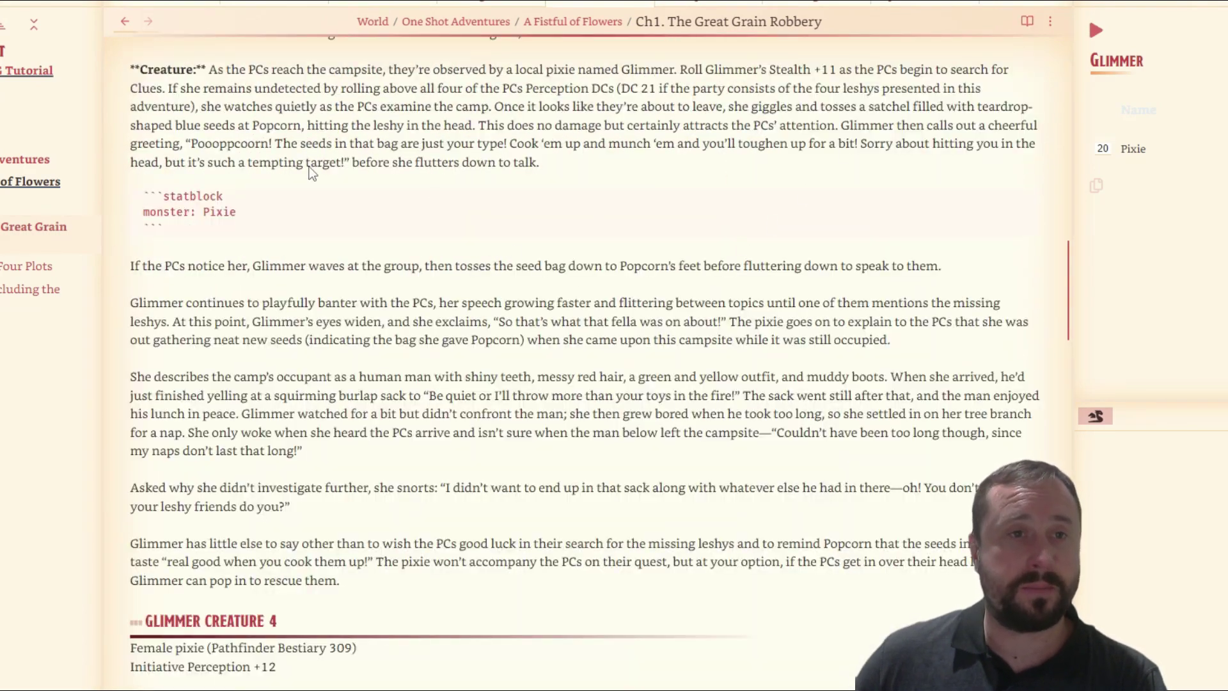
pyautogui.click(238, 226)
pyautogui.press('Return')
pyautogui.press('Return')
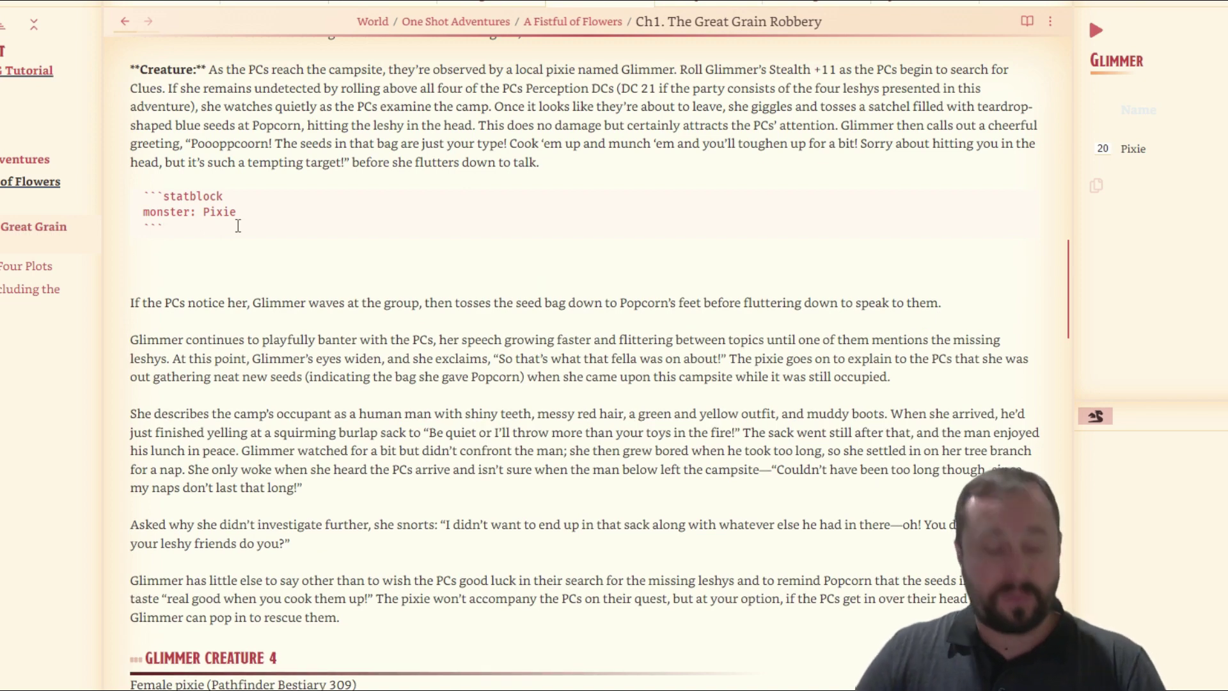
pyautogui.hotkey('alt', 'e')
pyautogui.write('enc')
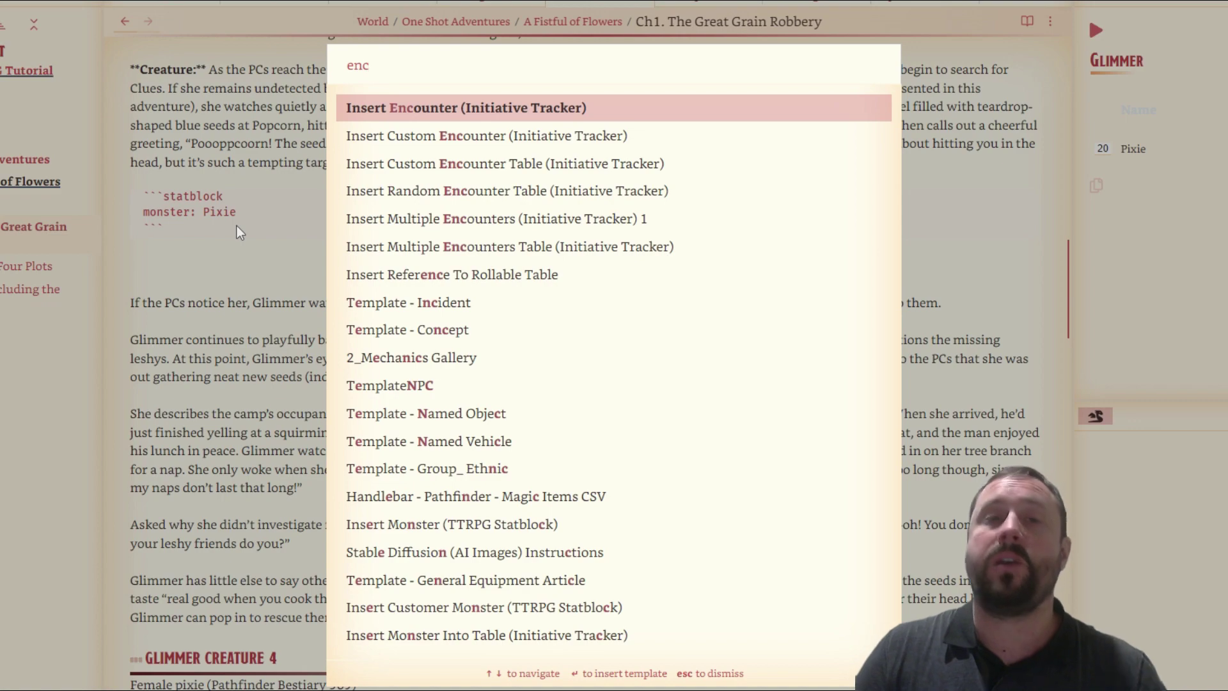
pyautogui.press('Return')
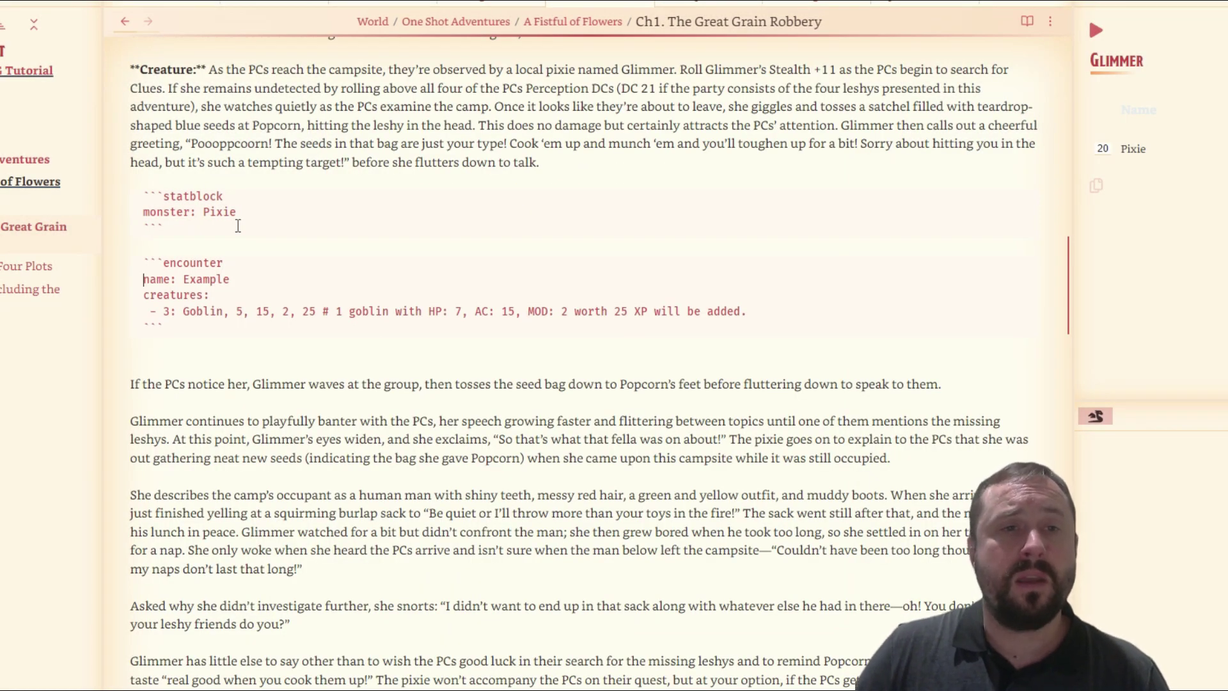
# Set the name of the inserted encounter block to Glimmer
pyautogui.scroll(5, 484, 411)
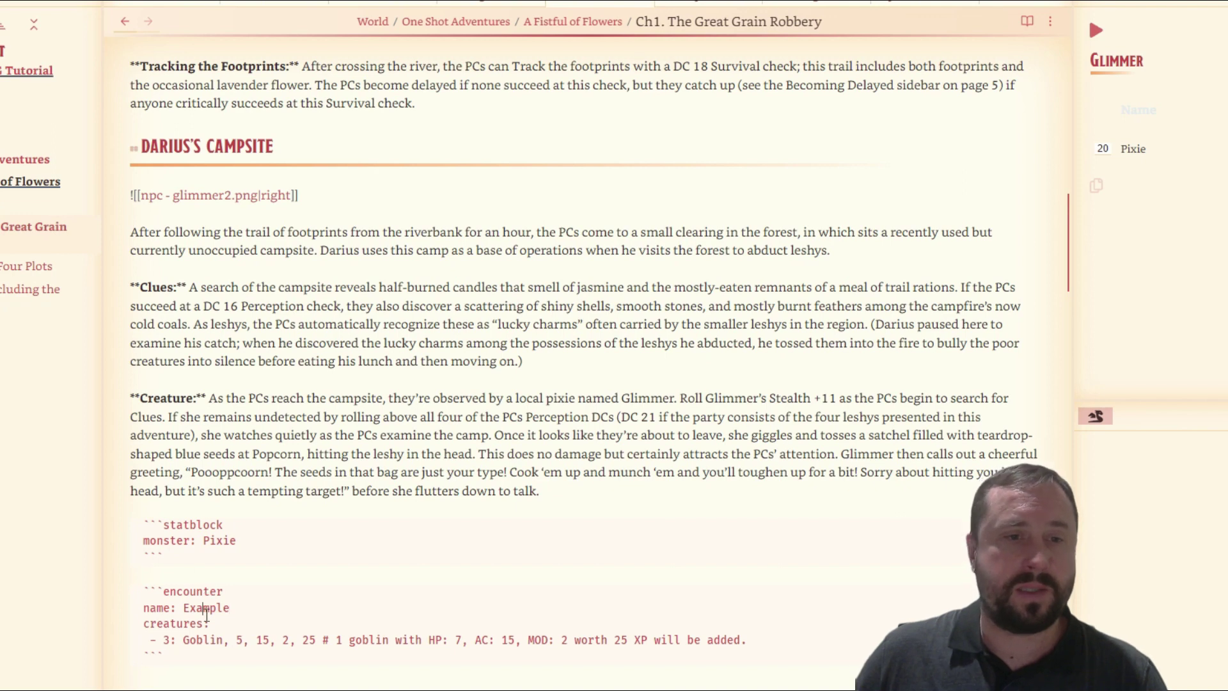
pyautogui.doubleClick(204, 609)
pyautogui.write('Glimmer')
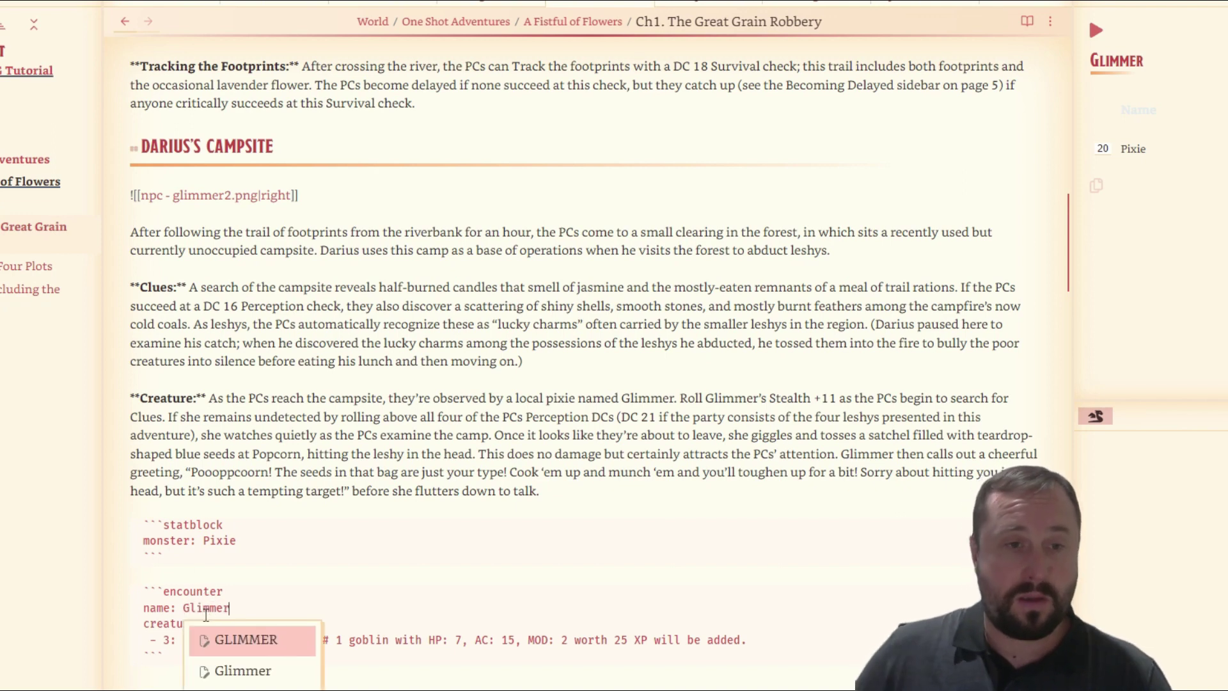
pyautogui.press('Escape')
# Replace the sample goblin entry in the Glimmer encounter's creatures list with "1: Pixie"
pyautogui.doubleClick(168, 640)
pyautogui.write('1')
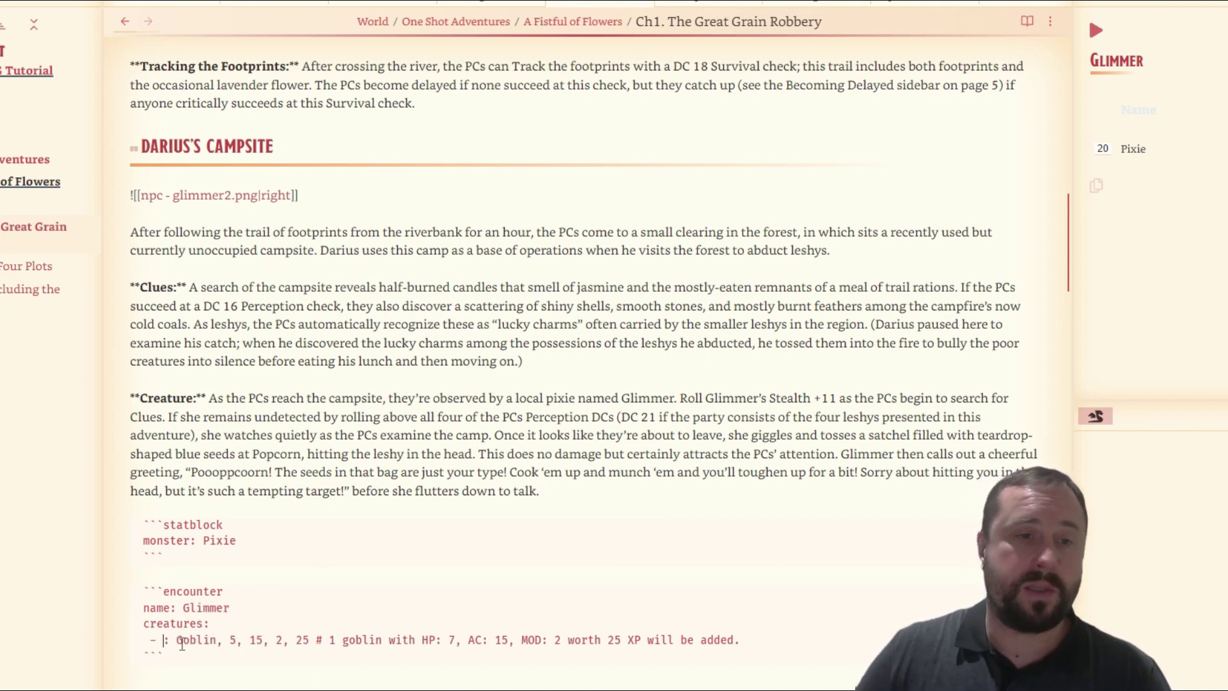
pyautogui.click(182, 639)
pyautogui.hotkey('shift', 'End')
pyautogui.write('Pixo')
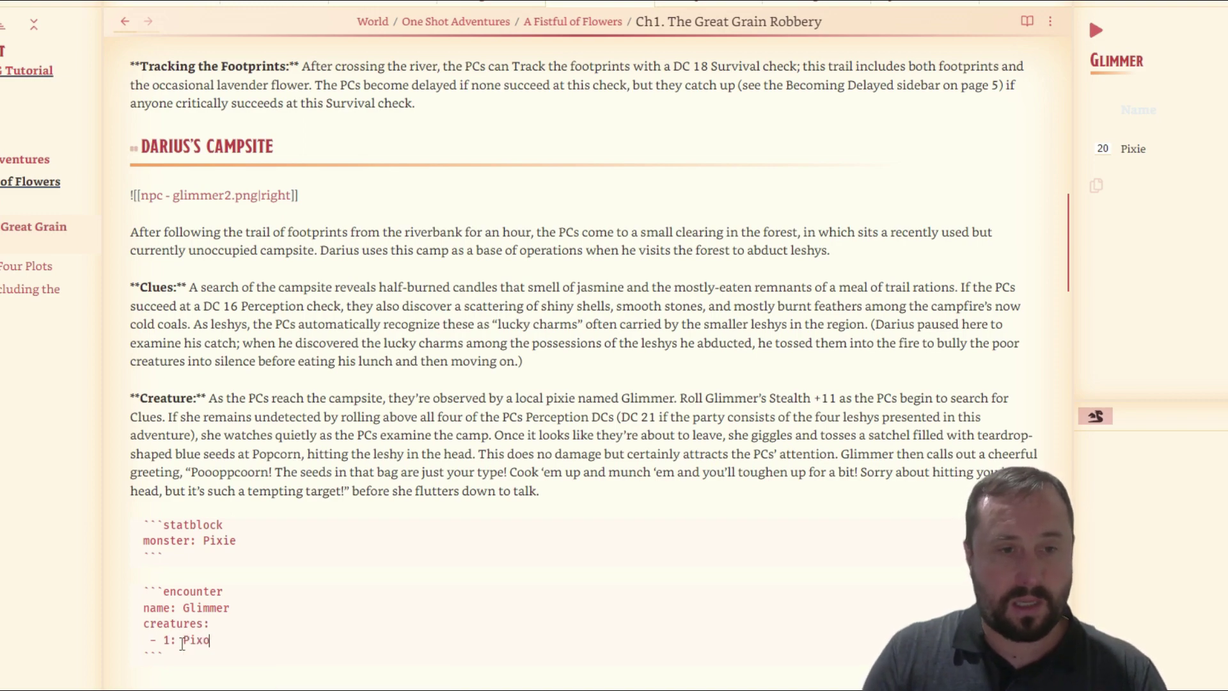
pyautogui.press('BackSpace')
pyautogui.write('ie')
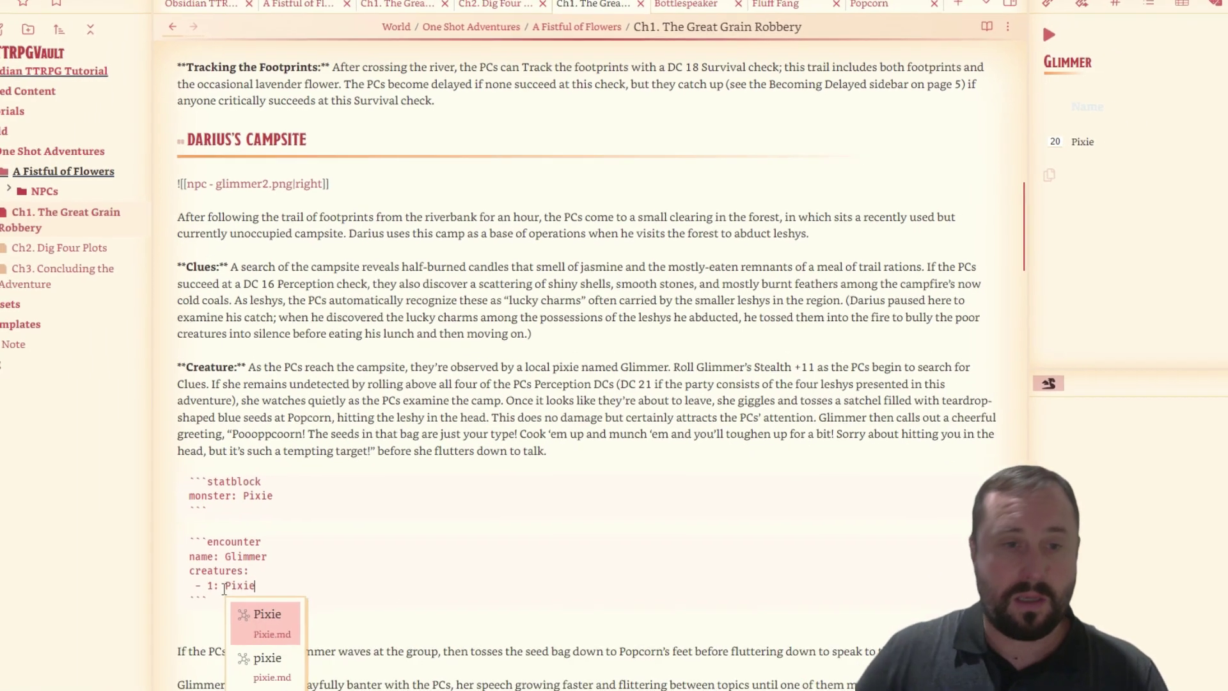
pyautogui.press('Return')
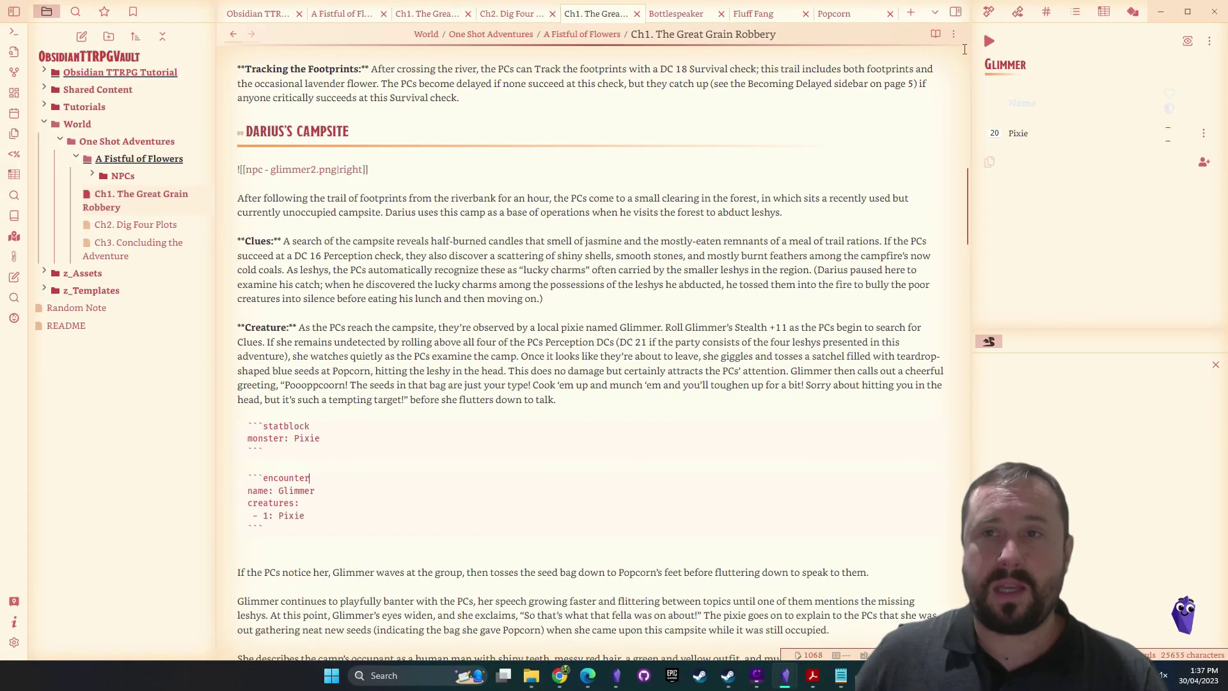
# Show the note in reading view and review the rendered Glimmer encounter box below the Pixie statblock
pyautogui.click(935, 34)
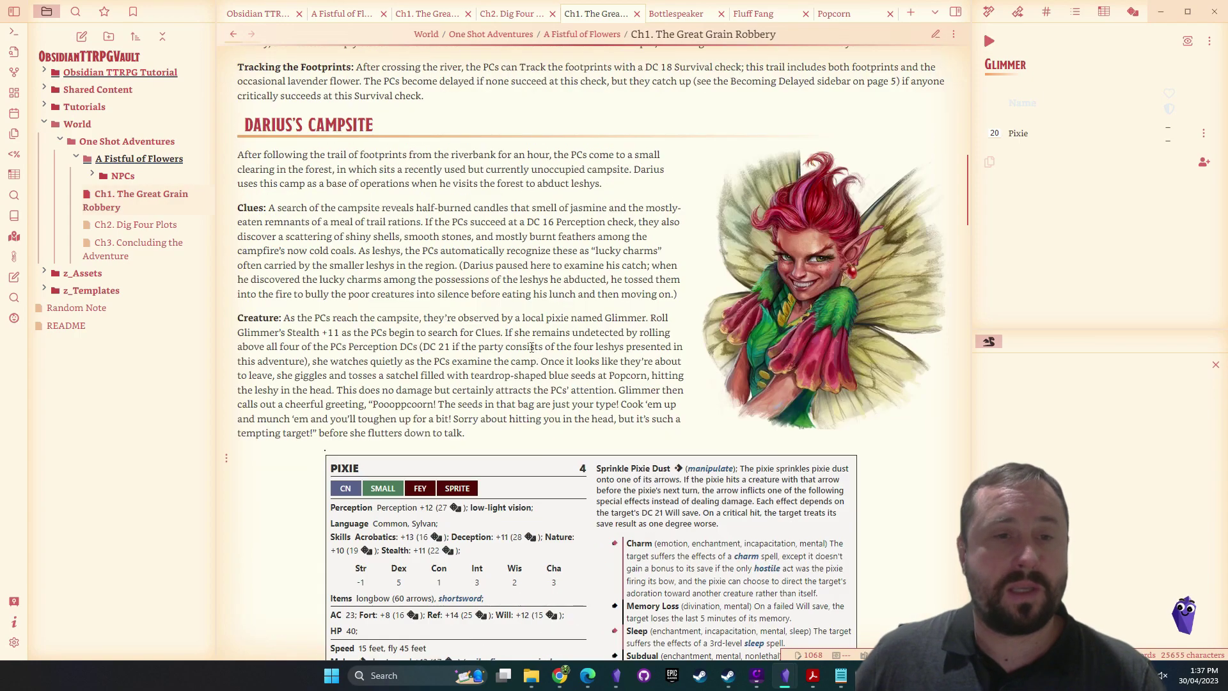
pyautogui.scroll(-7, 278, 396)
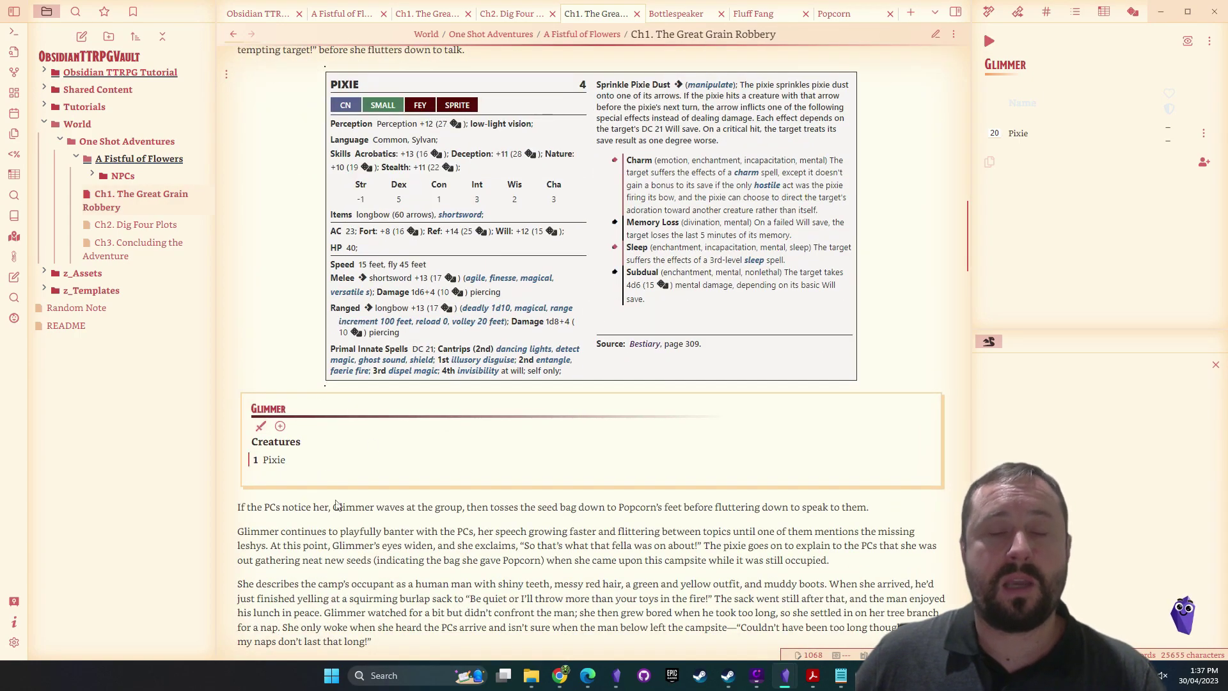
pyautogui.scroll(2, 382, 422)
pyautogui.scroll(3, 382, 422)
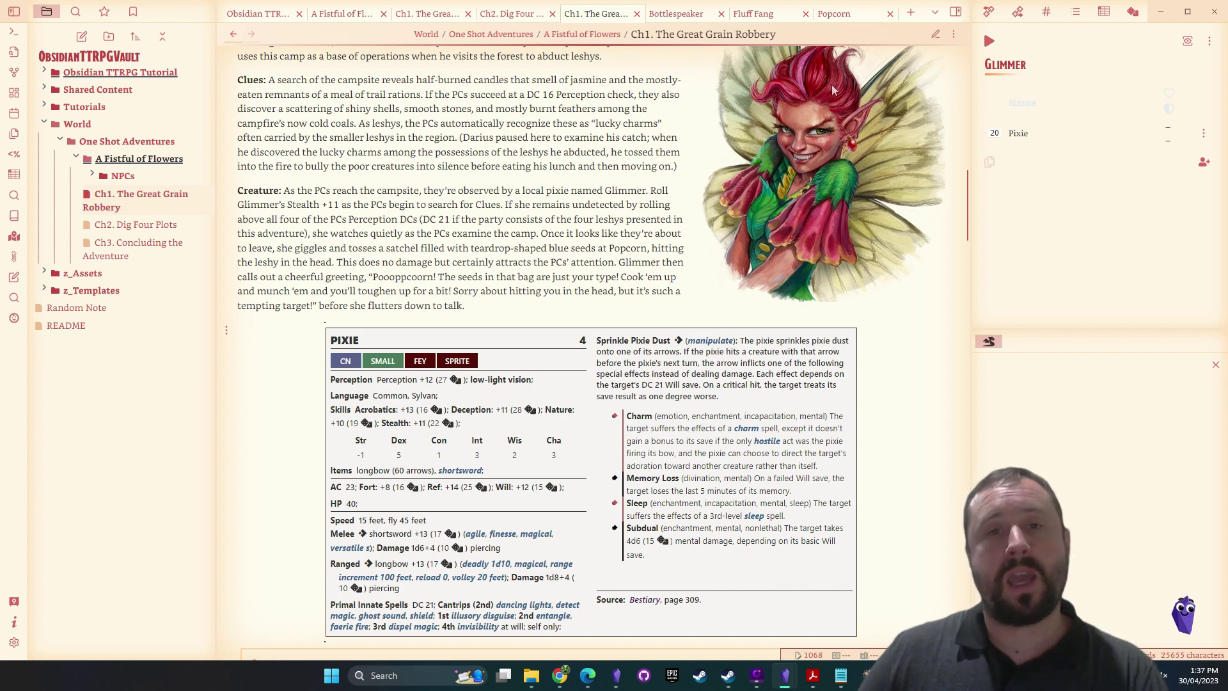
pyautogui.scroll(-5, 640, 211)
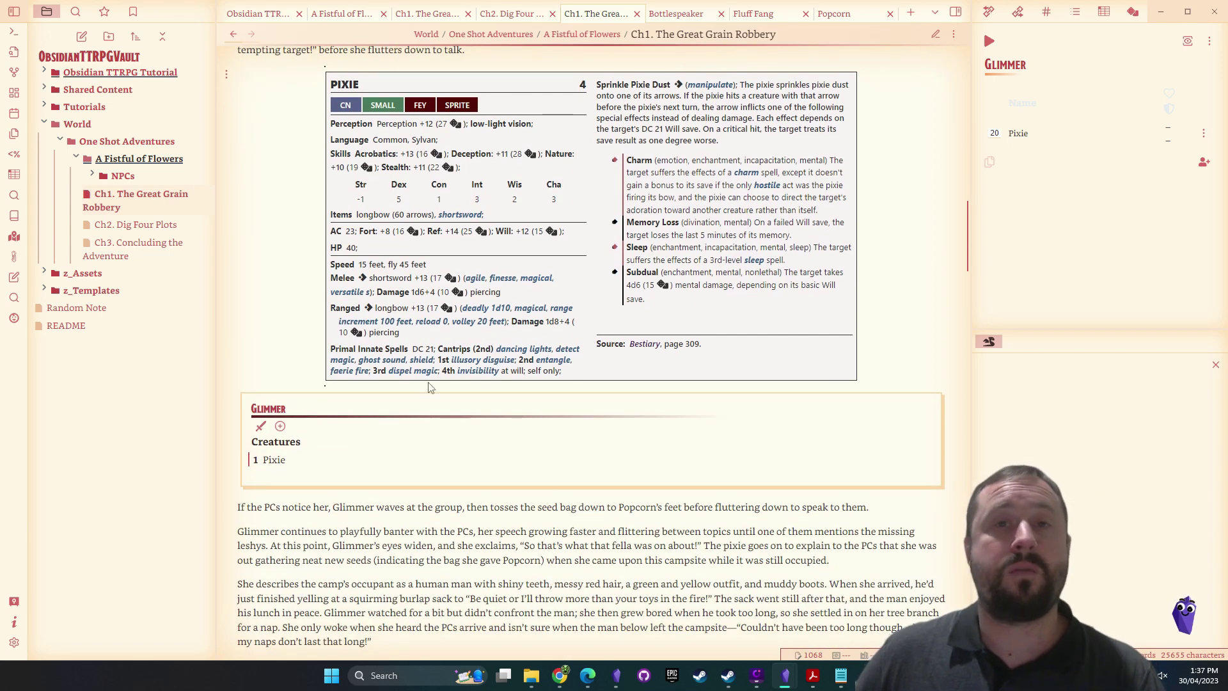
# Launch the Glimmer encounter in the initiative tracker, then open and look through the Pixie combatant's statblock
pyautogui.click(260, 427)
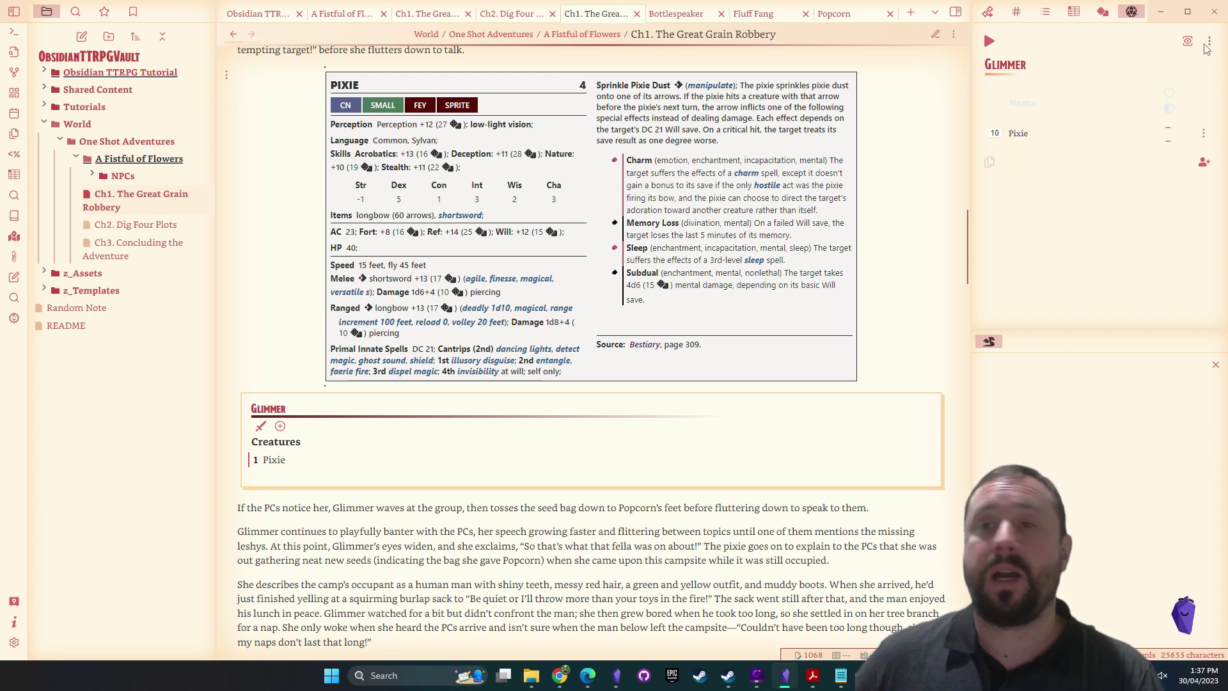
pyautogui.click(1017, 133)
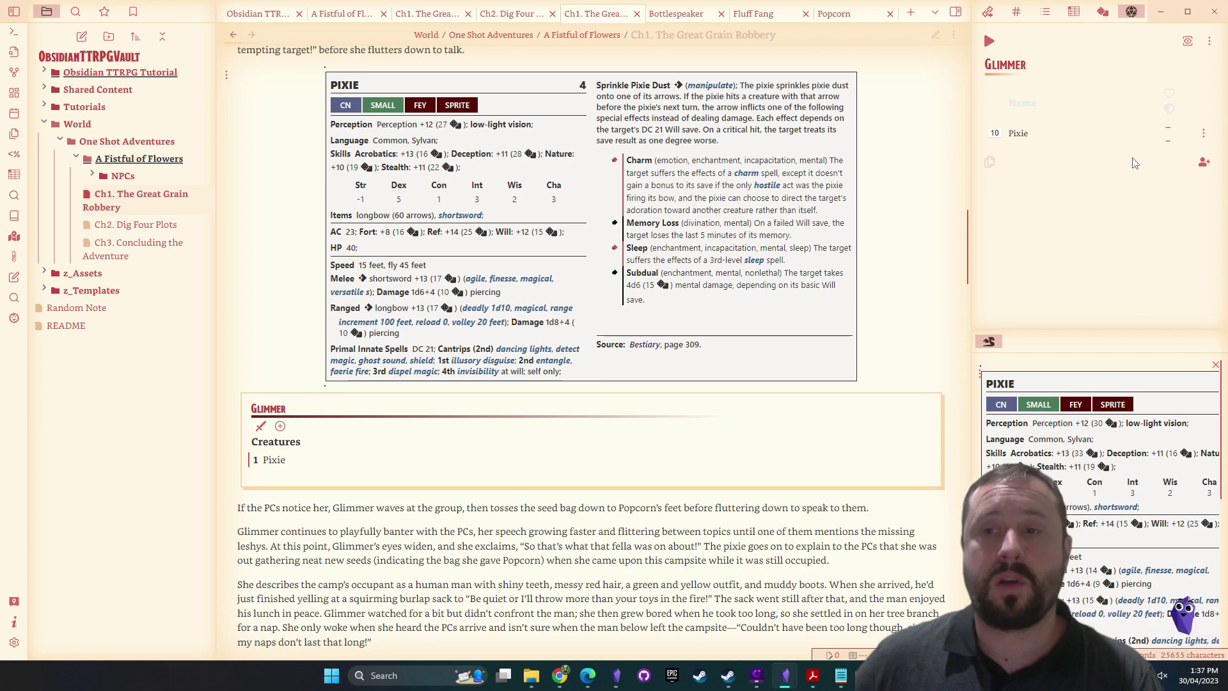
pyautogui.scroll(-5, 1065, 409)
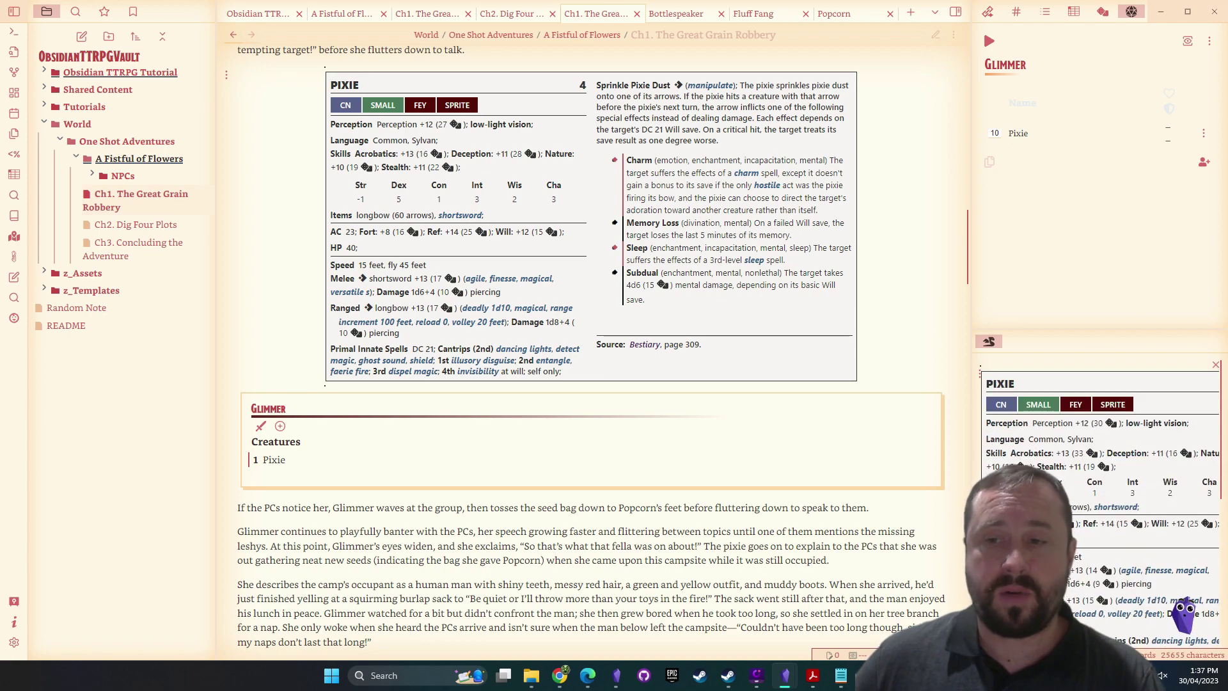
pyautogui.scroll(5, 1100, 454)
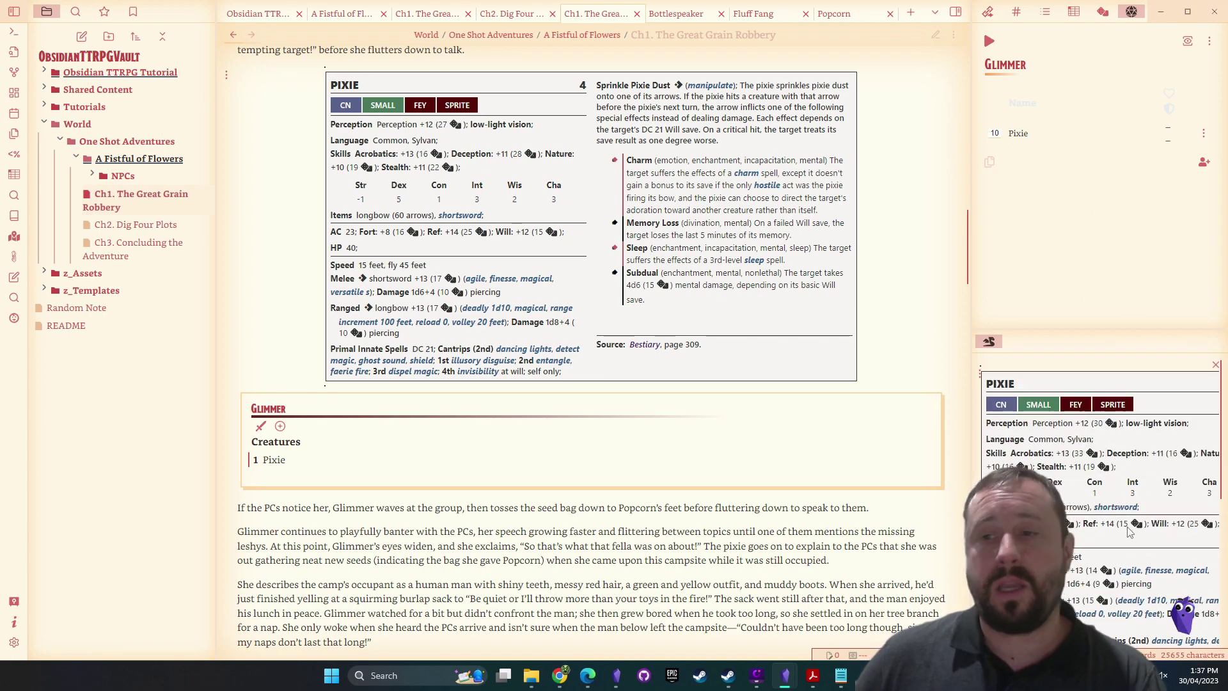
pyautogui.scroll(-5, 1128, 532)
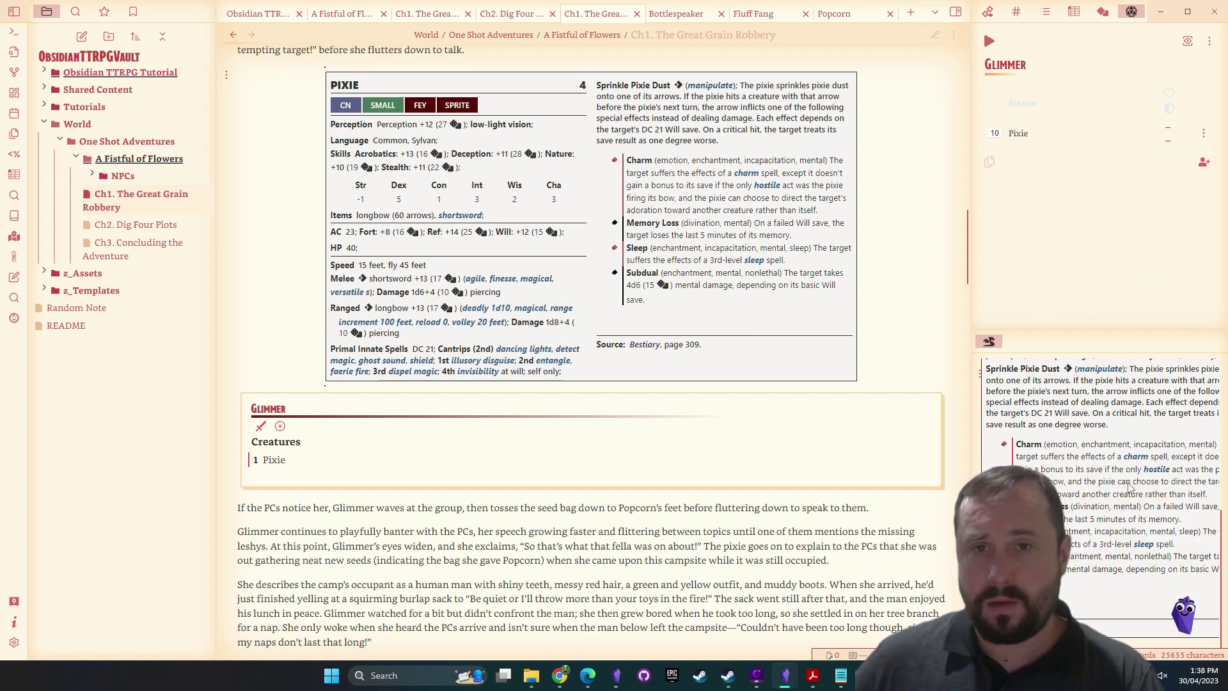
pyautogui.scroll(5, 1129, 487)
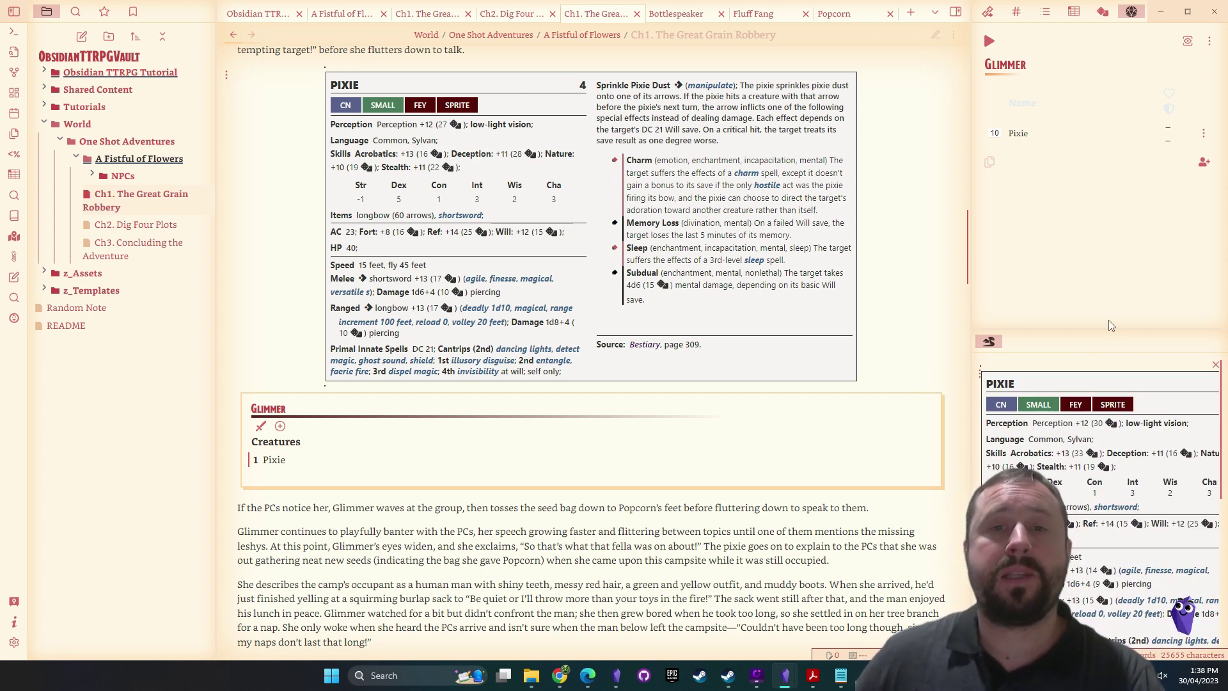
pyautogui.scroll(-2, 736, 344)
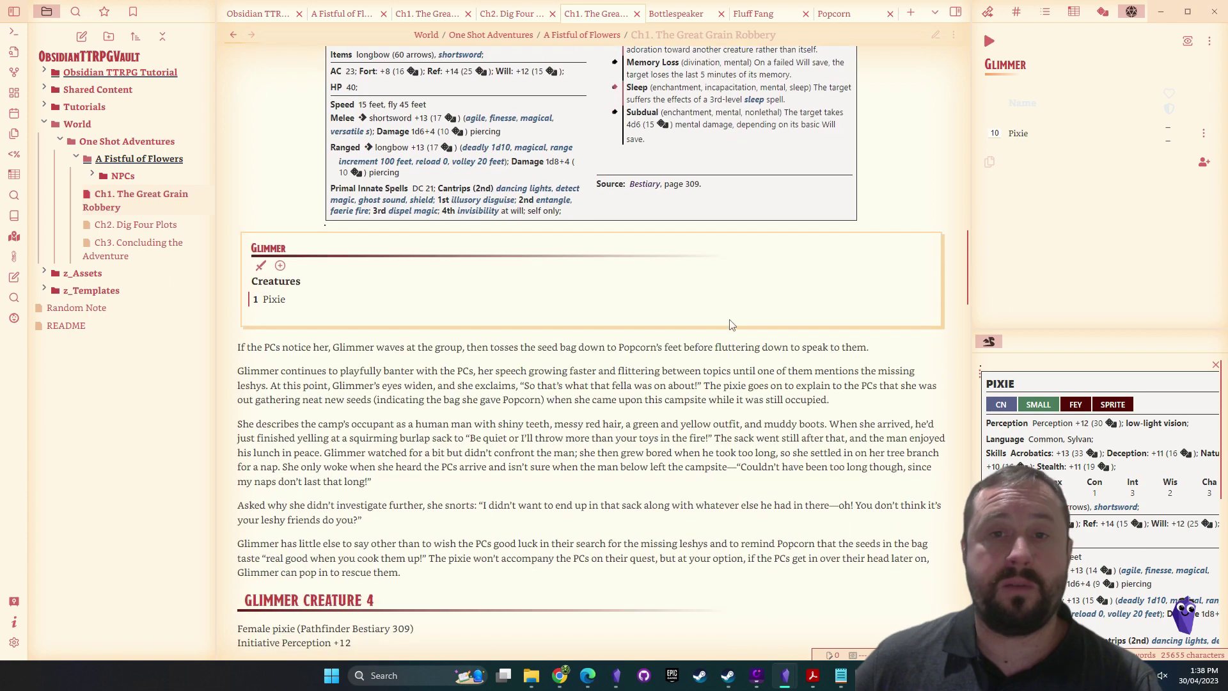
pyautogui.scroll(2, 736, 345)
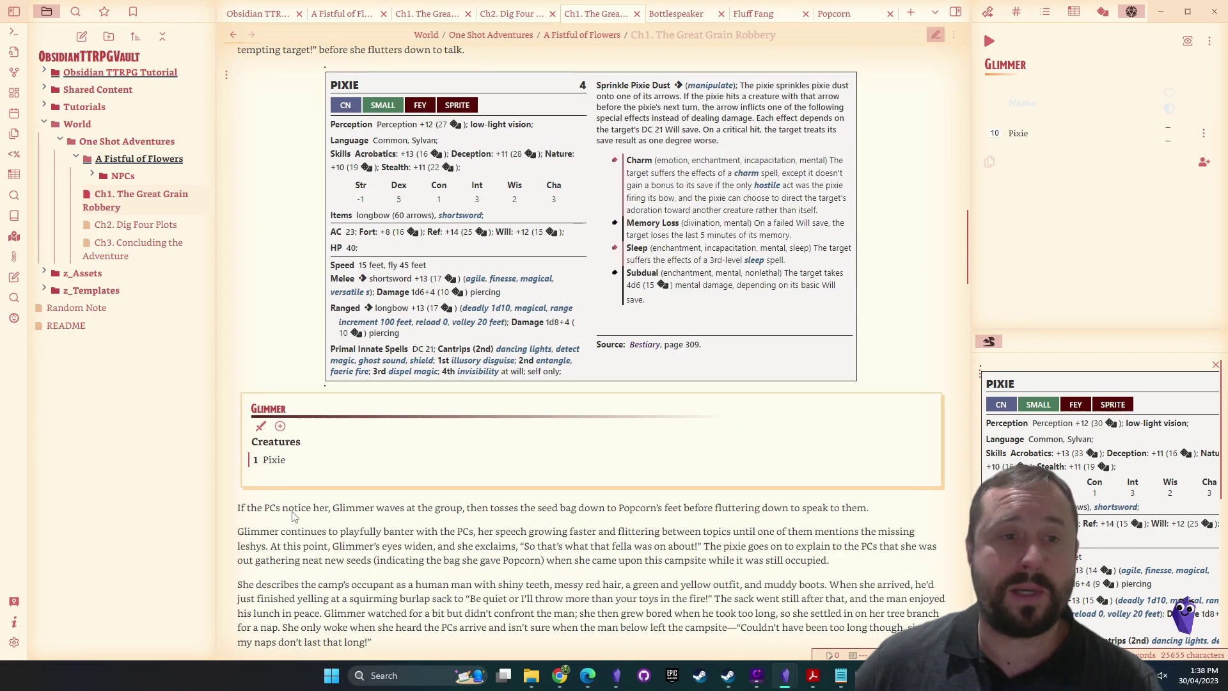
# Change the Glimmer code block's type to encounter-table and review both its rendered table and its source
pyautogui.hotkey('ctrl', 'e')
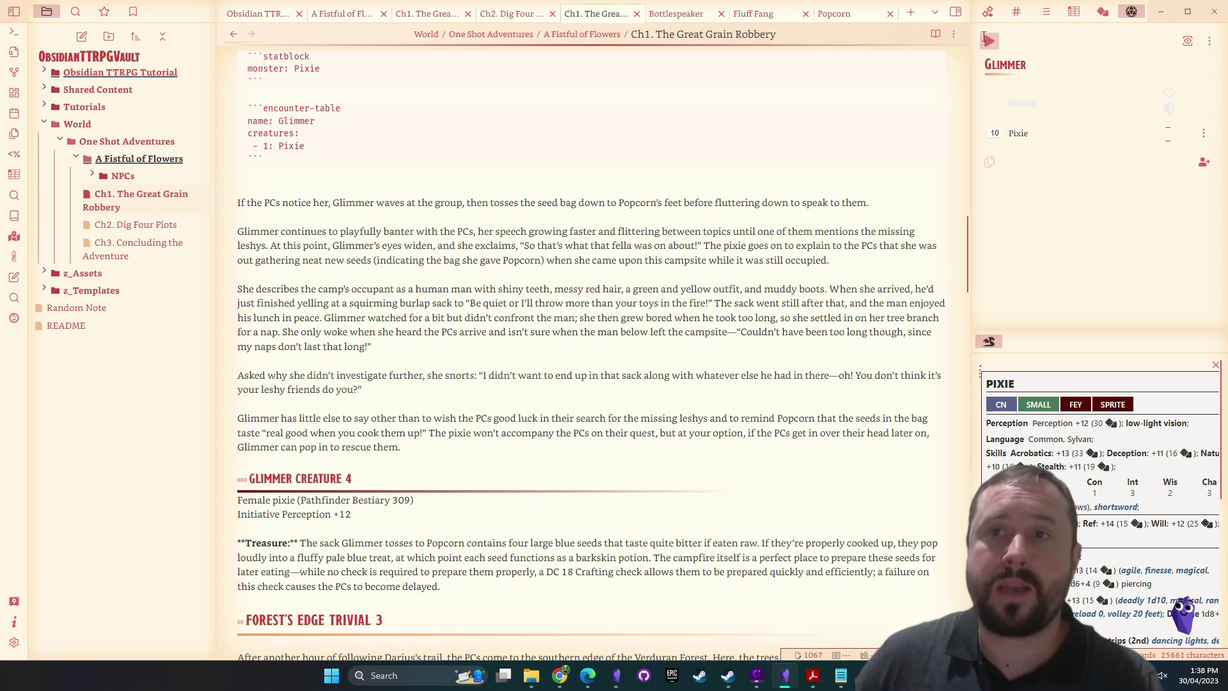
pyautogui.click(936, 34)
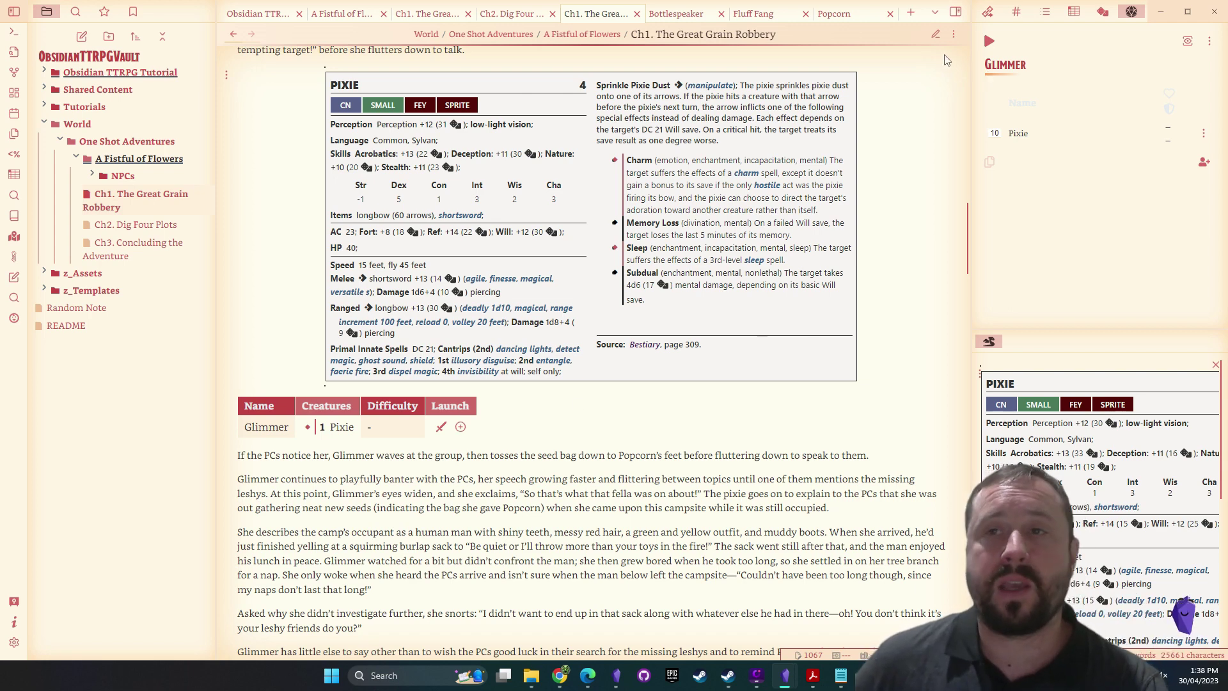
pyautogui.click(937, 34)
pyautogui.moveTo(263, 159); pyautogui.dragTo(240, 109)
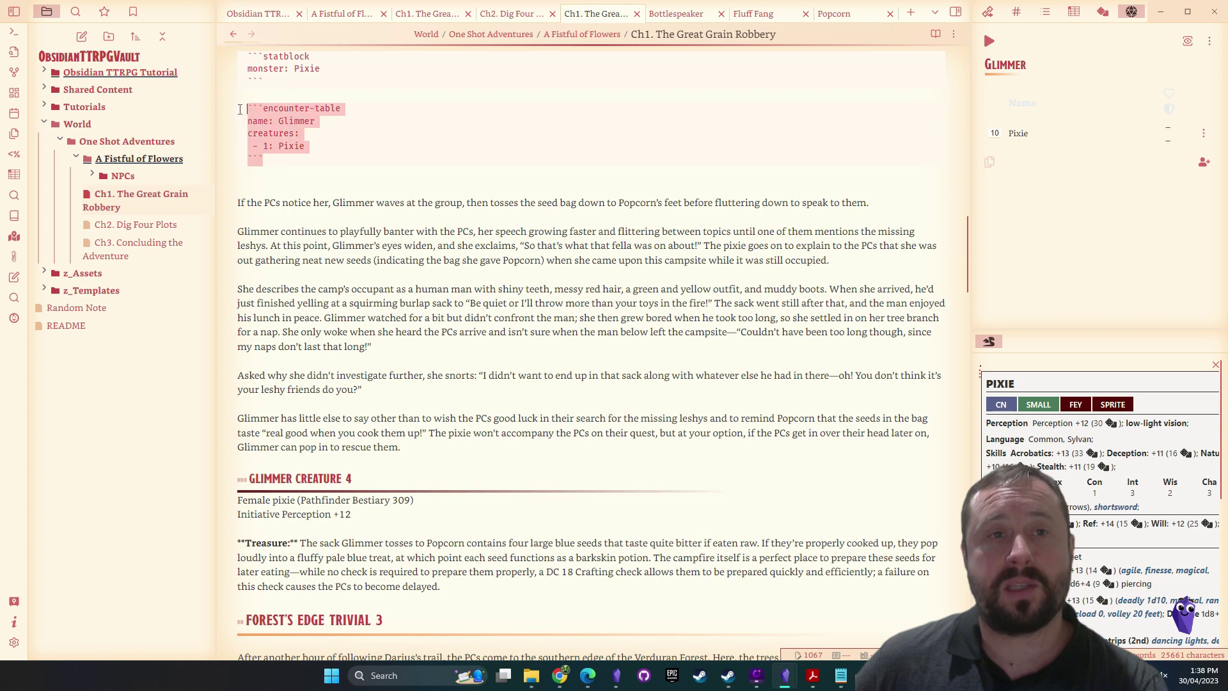
pyautogui.click(343, 110)
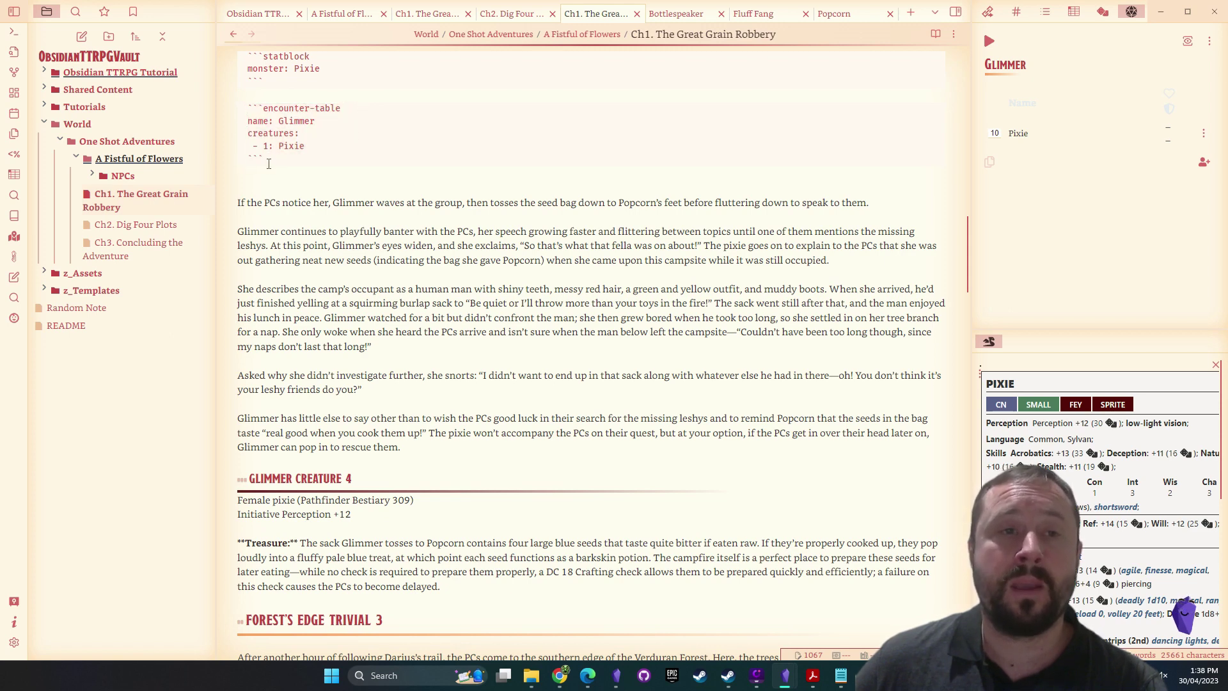
pyautogui.moveTo(269, 164); pyautogui.dragTo(243, 108)
pyautogui.click(538, 165)
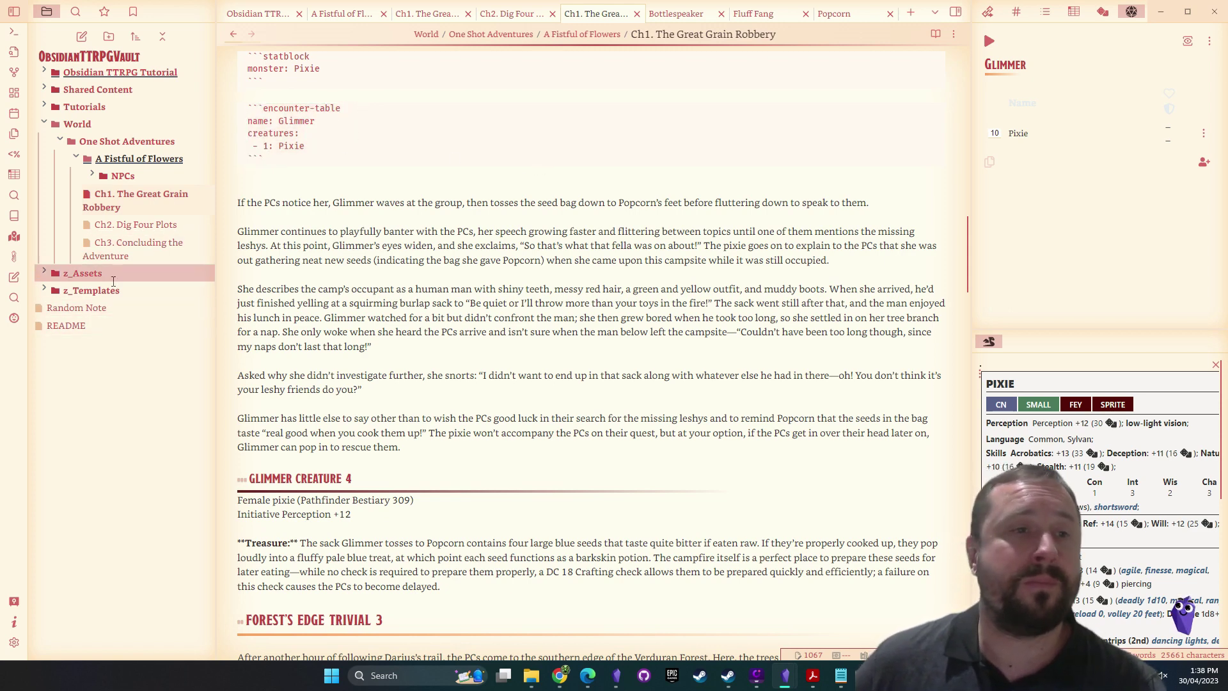
# Open the Insert Encounter (Initiative Tracker) note from z_Templates, 4_Markdown, Combat Templates, and select its whole code block
pyautogui.click(133, 290)
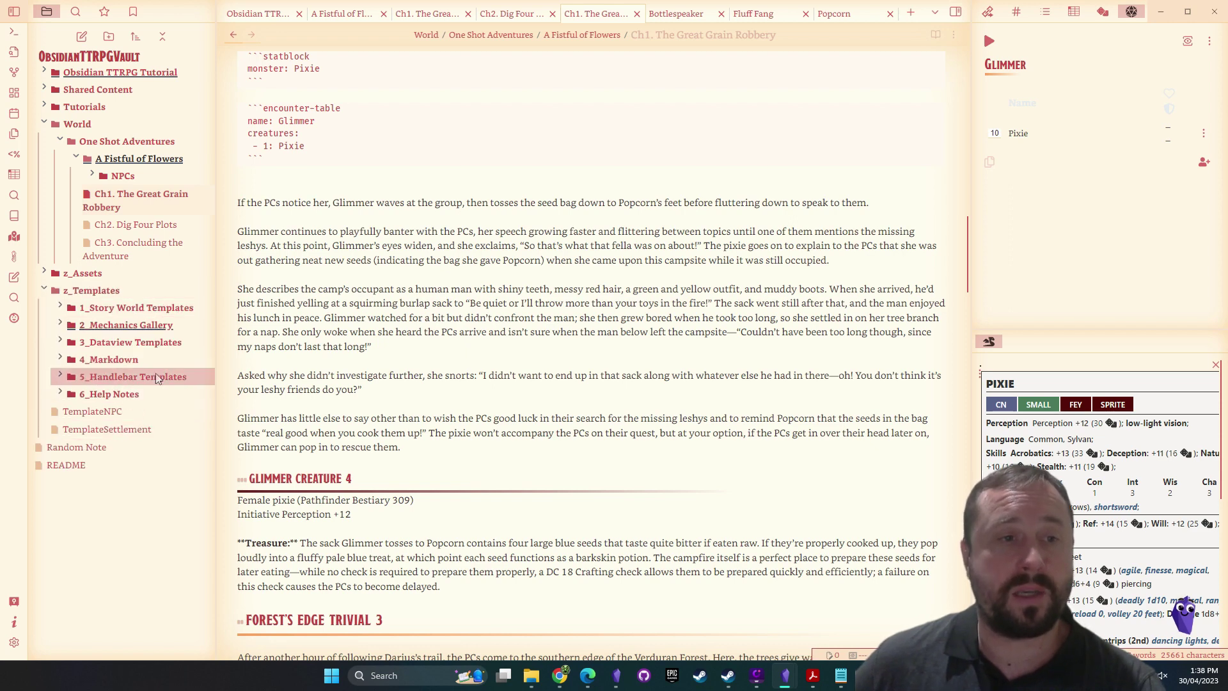
pyautogui.click(162, 358)
pyautogui.scroll(-1, 160, 438)
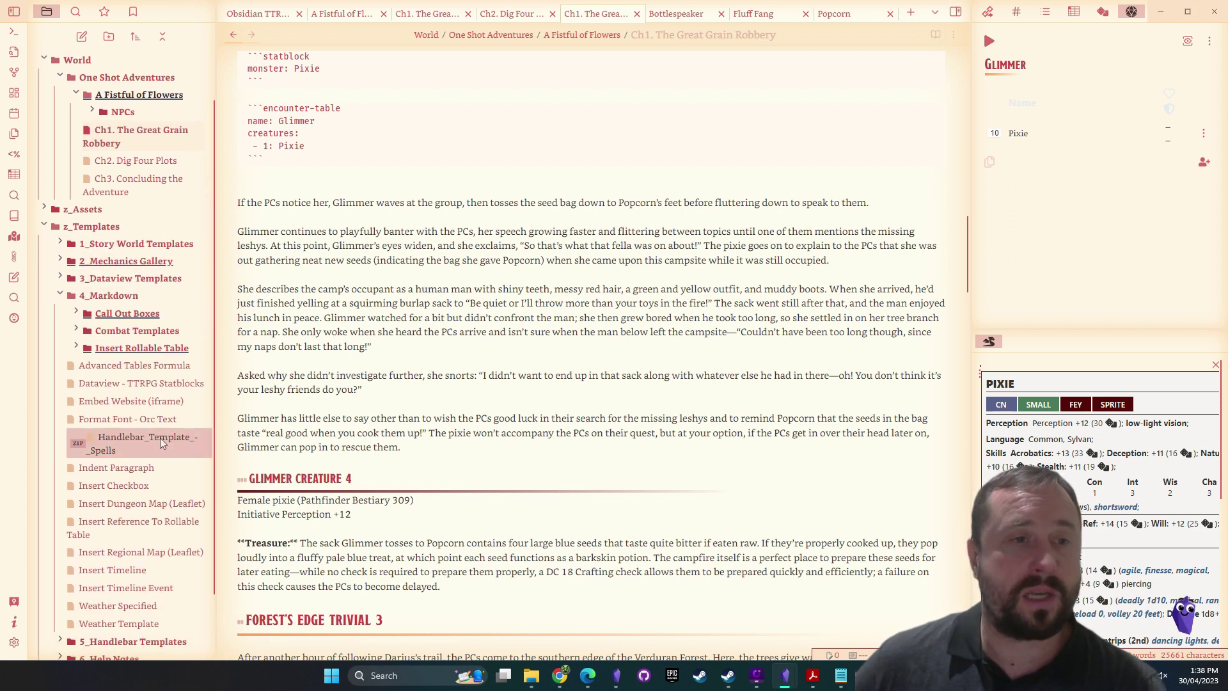
pyautogui.click(182, 337)
pyautogui.scroll(-2, 180, 355)
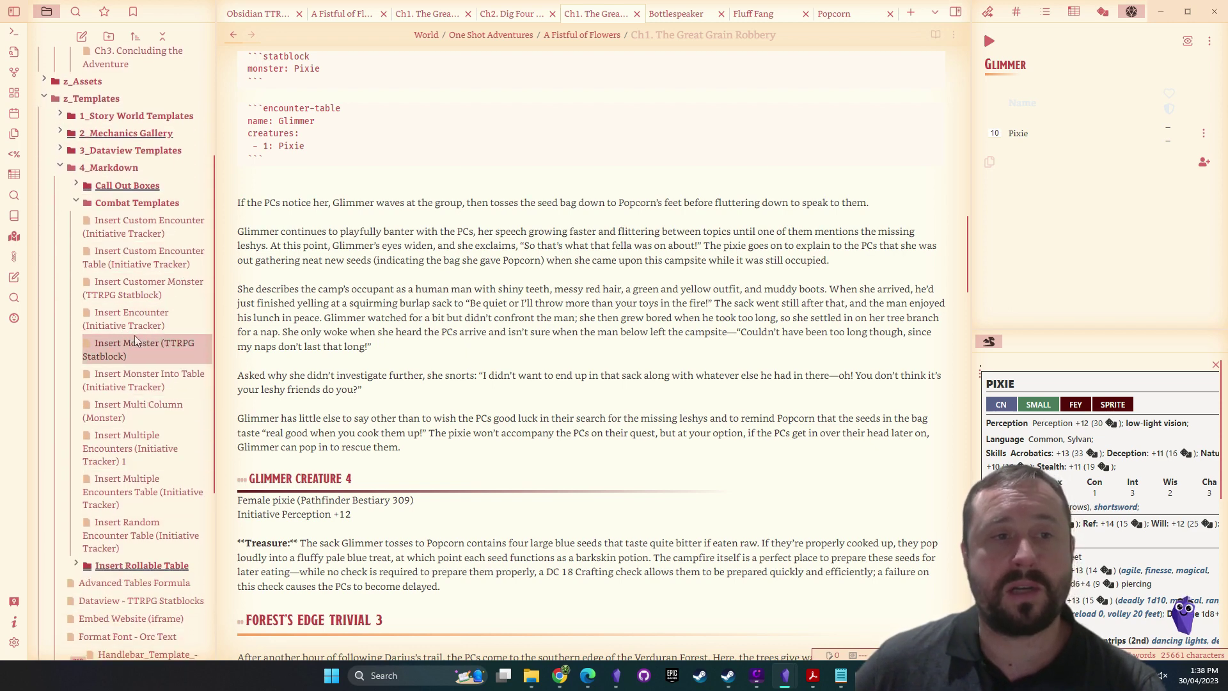
pyautogui.click(137, 318)
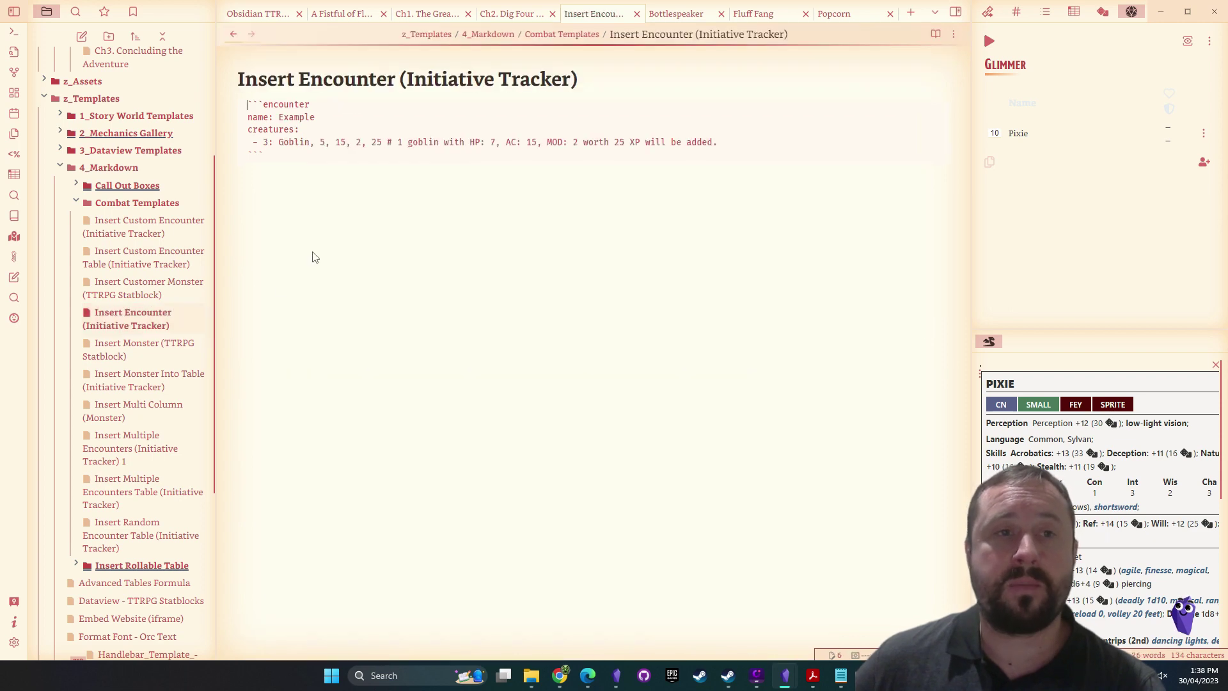
pyautogui.moveTo(285, 168); pyautogui.dragTo(238, 95)
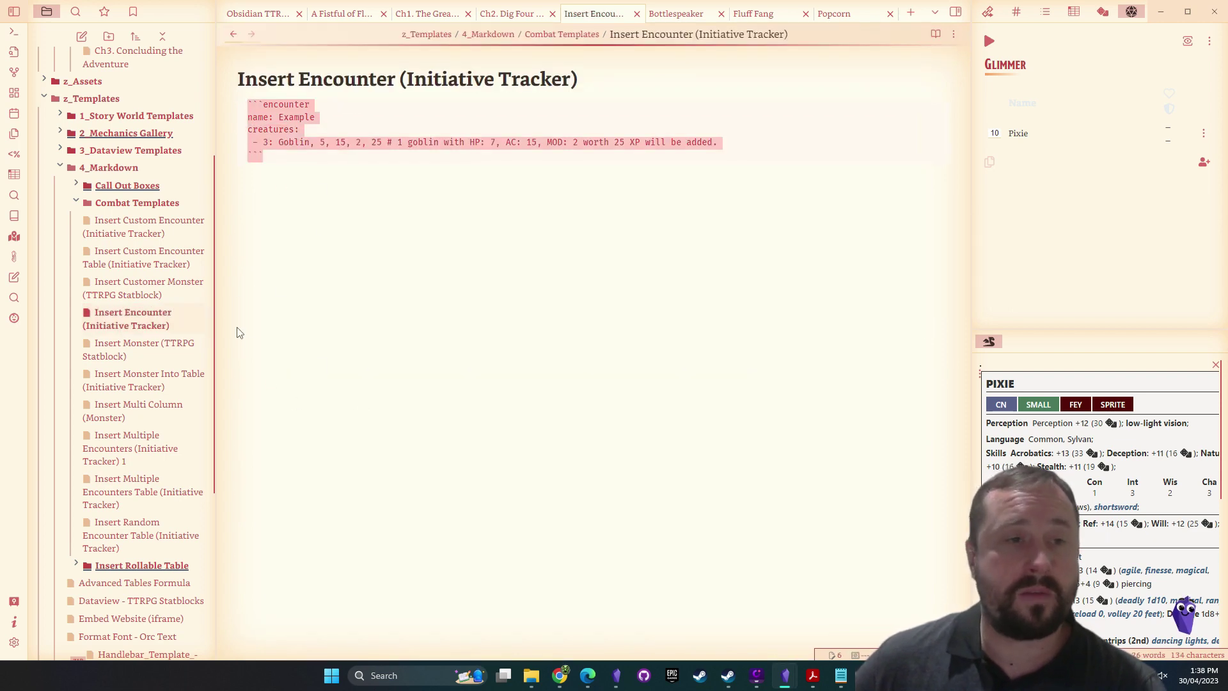
# Review the Insert Monster Into Table and Insert Customer Monster combat templates, comparing their source code with the rendered result
pyautogui.click(135, 390)
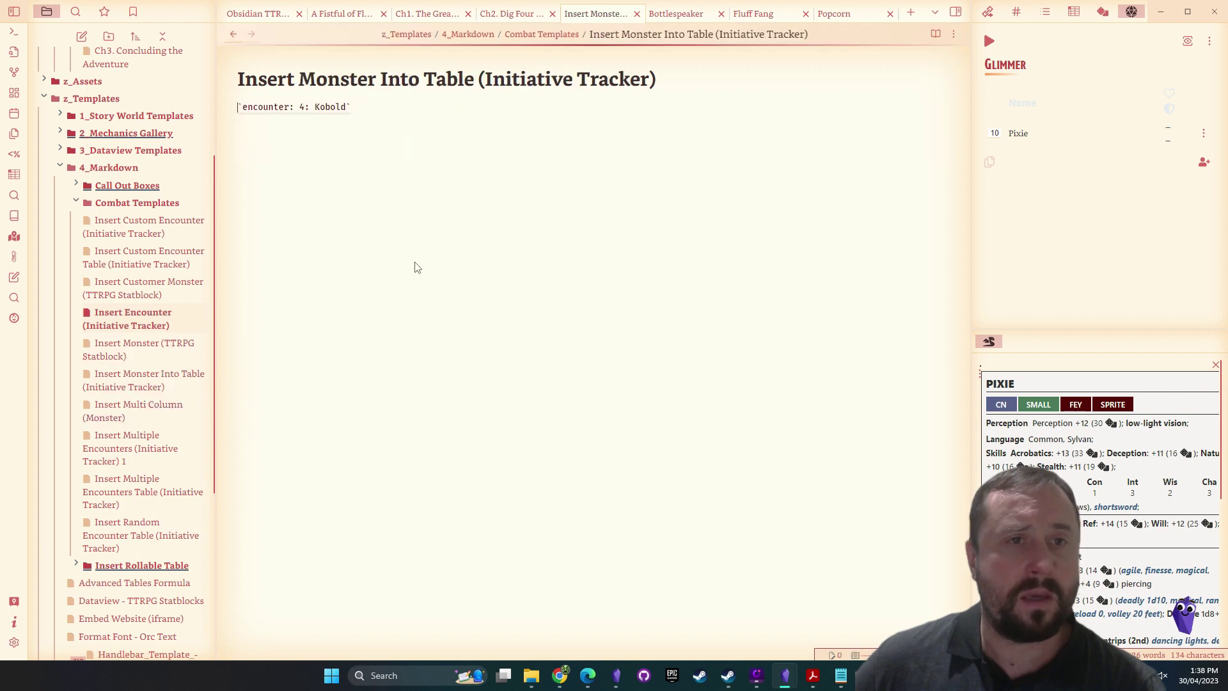
pyautogui.click(936, 34)
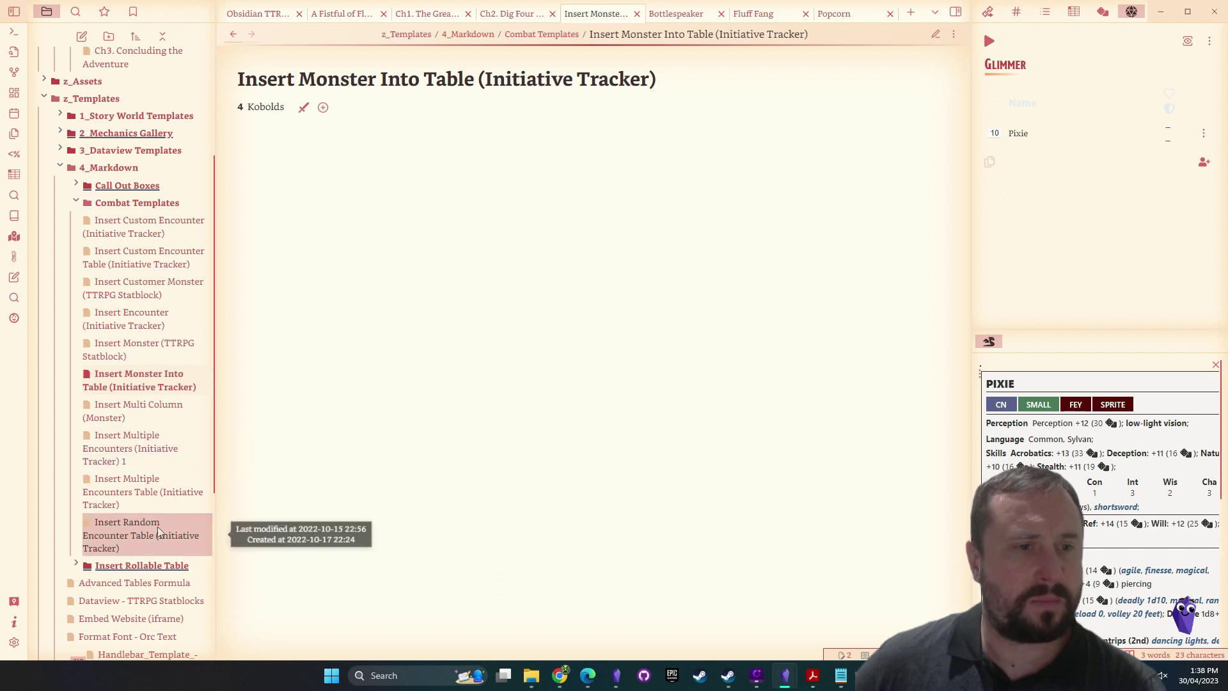
pyautogui.click(155, 299)
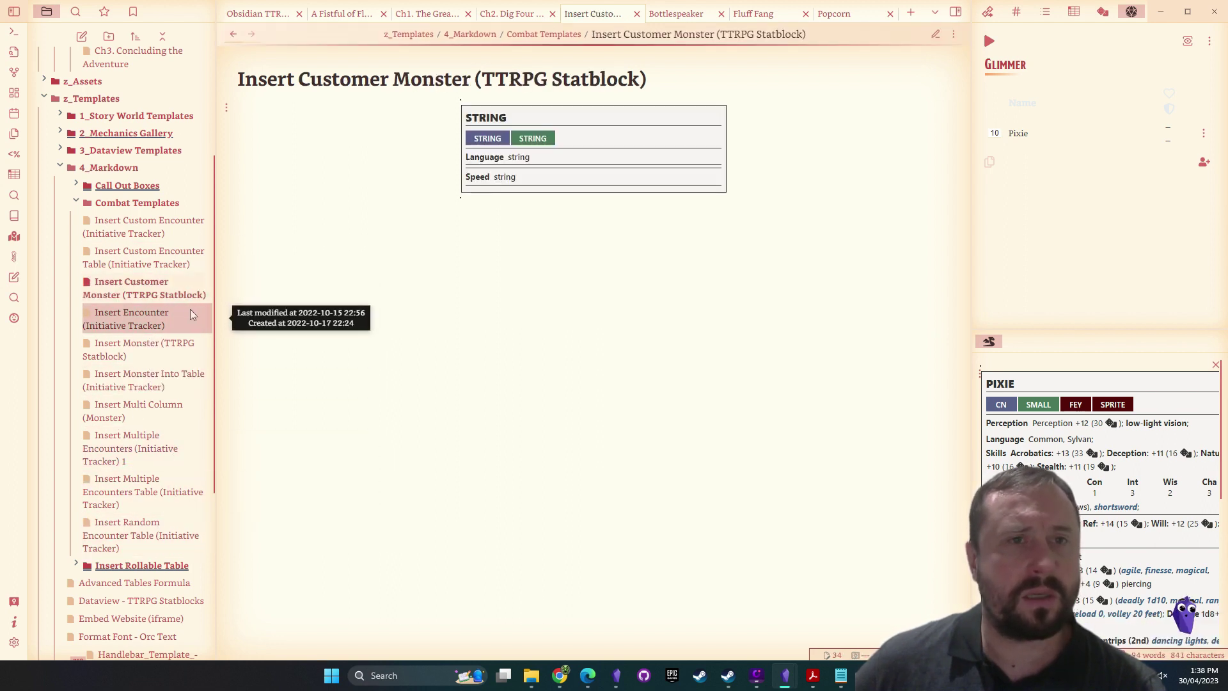
pyautogui.click(936, 34)
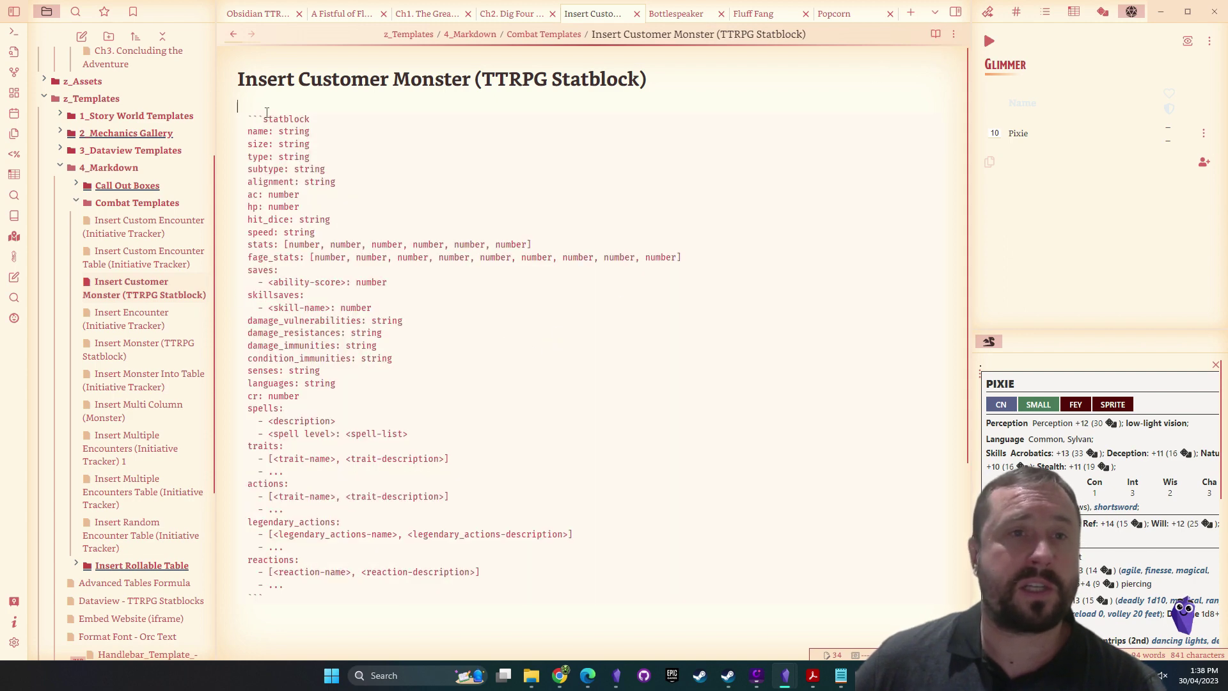
pyautogui.moveTo(266, 113); pyautogui.dragTo(361, 589)
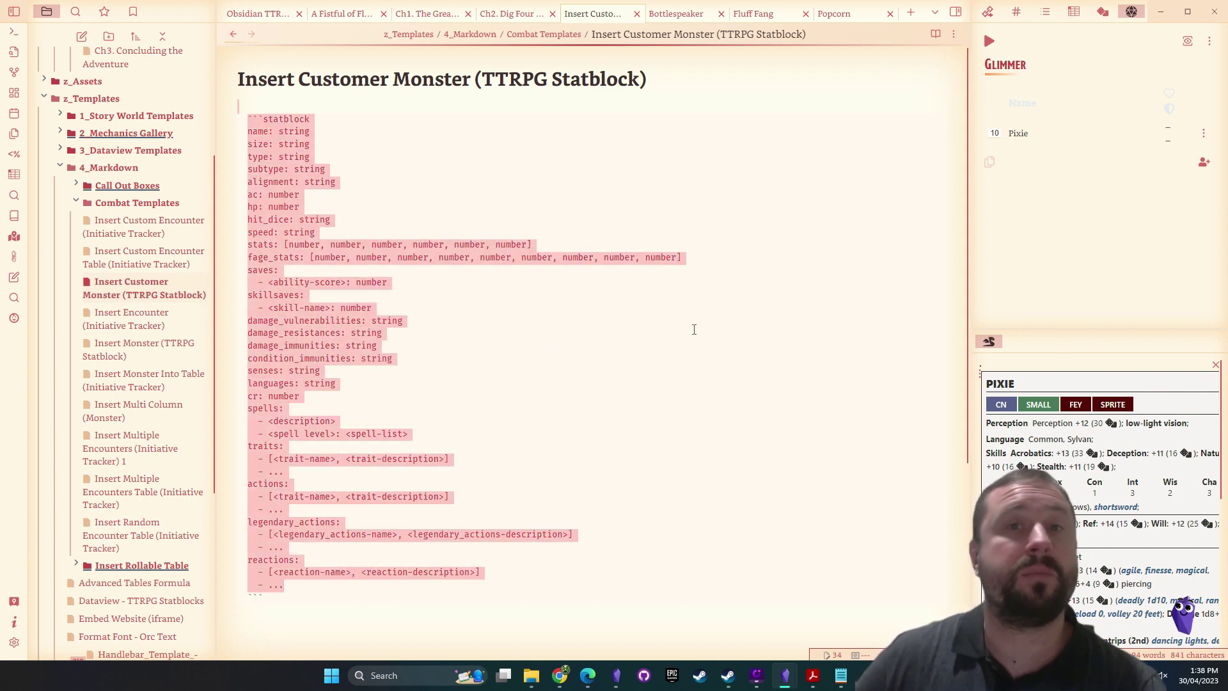
pyautogui.click(719, 171)
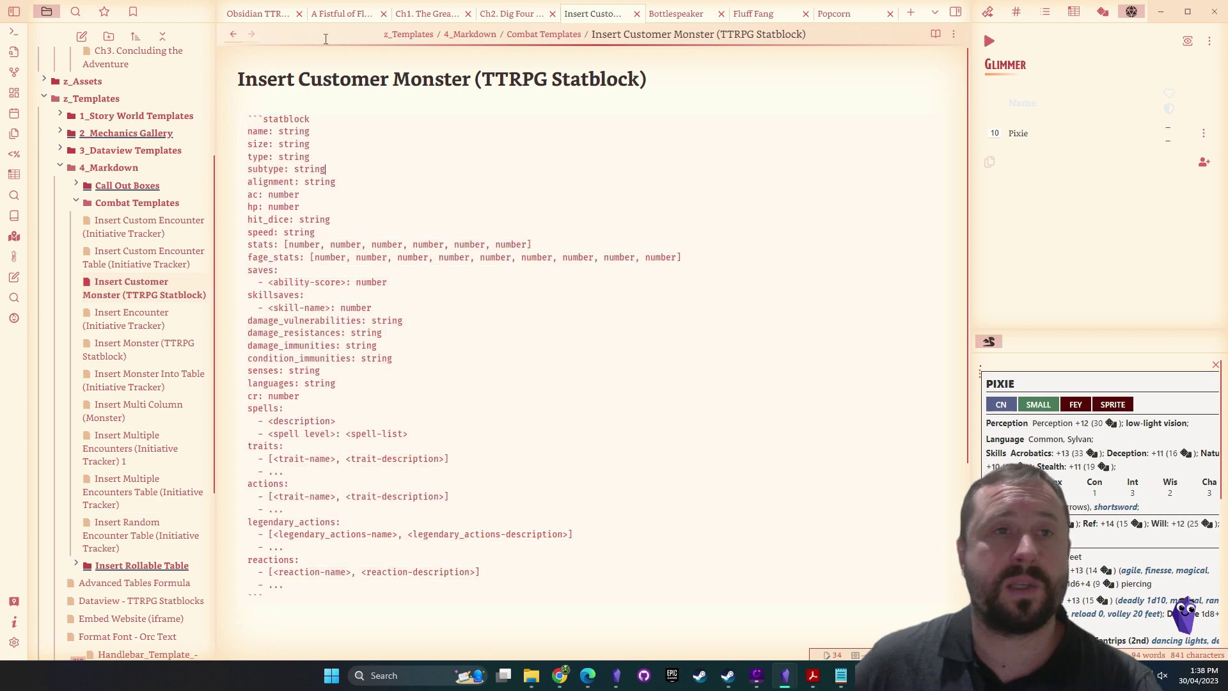
# Return to the Ch1. The Great Grain Robbery note and find the Creatures paragraph under A2. Wax Laboratory
pyautogui.click(233, 34)
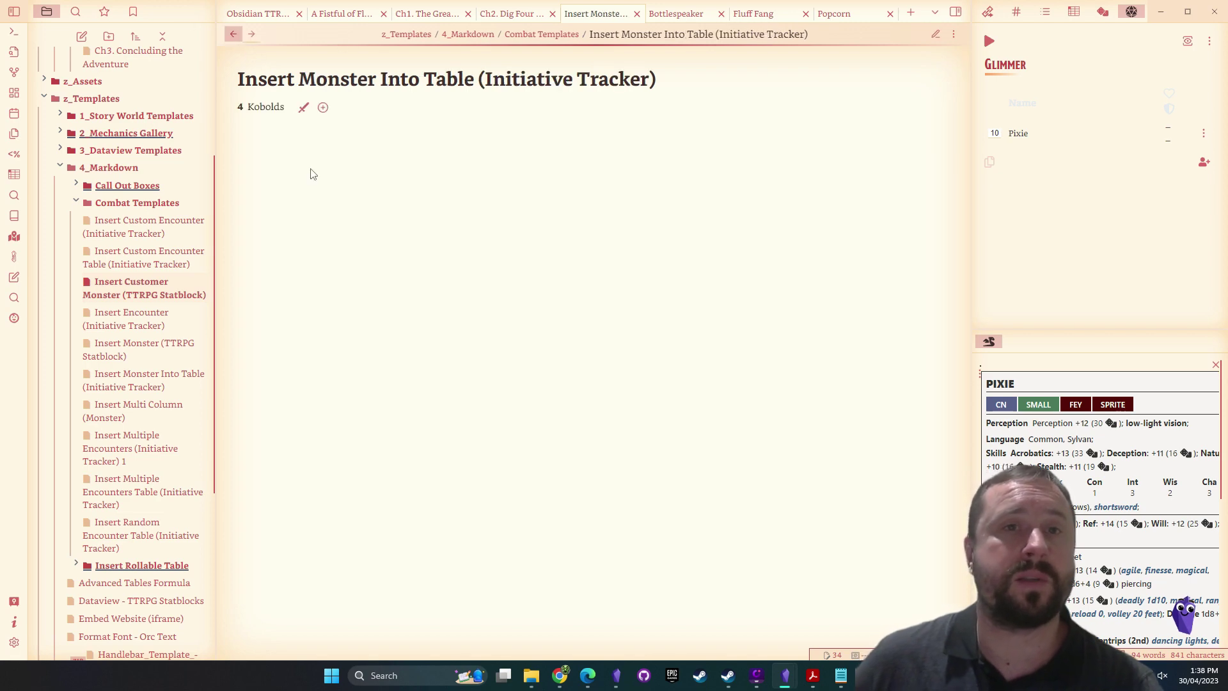
pyautogui.click(233, 35)
pyautogui.click(232, 35)
pyautogui.click(233, 34)
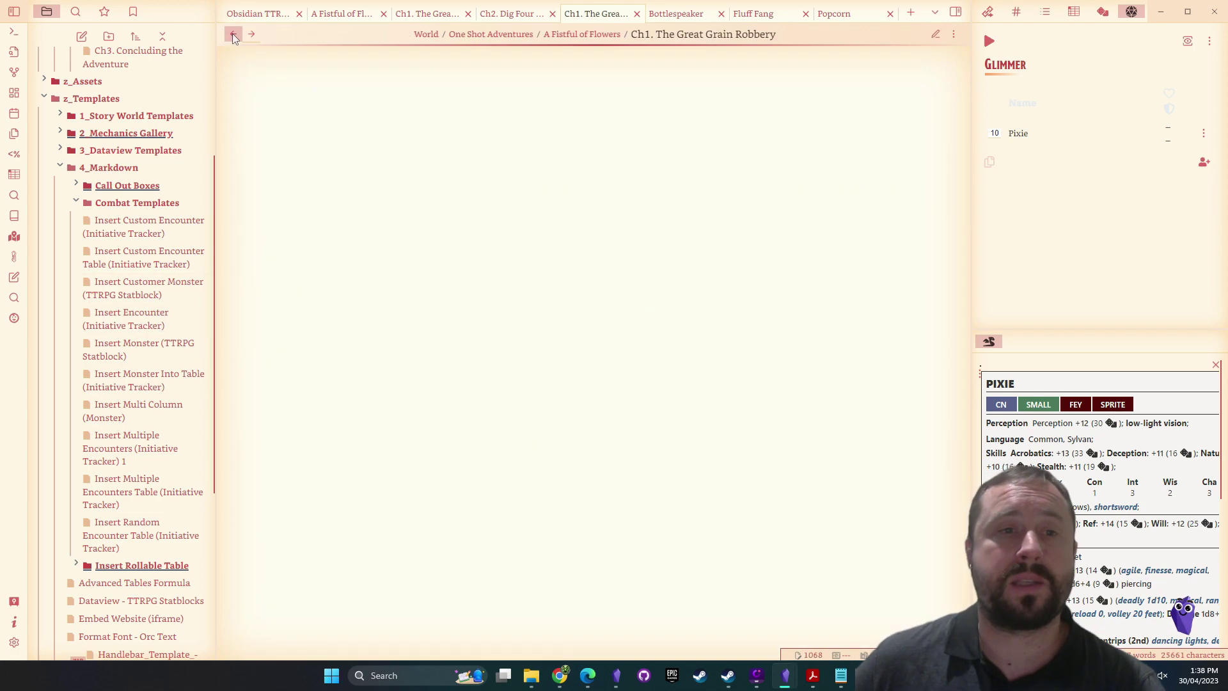
pyautogui.click(251, 33)
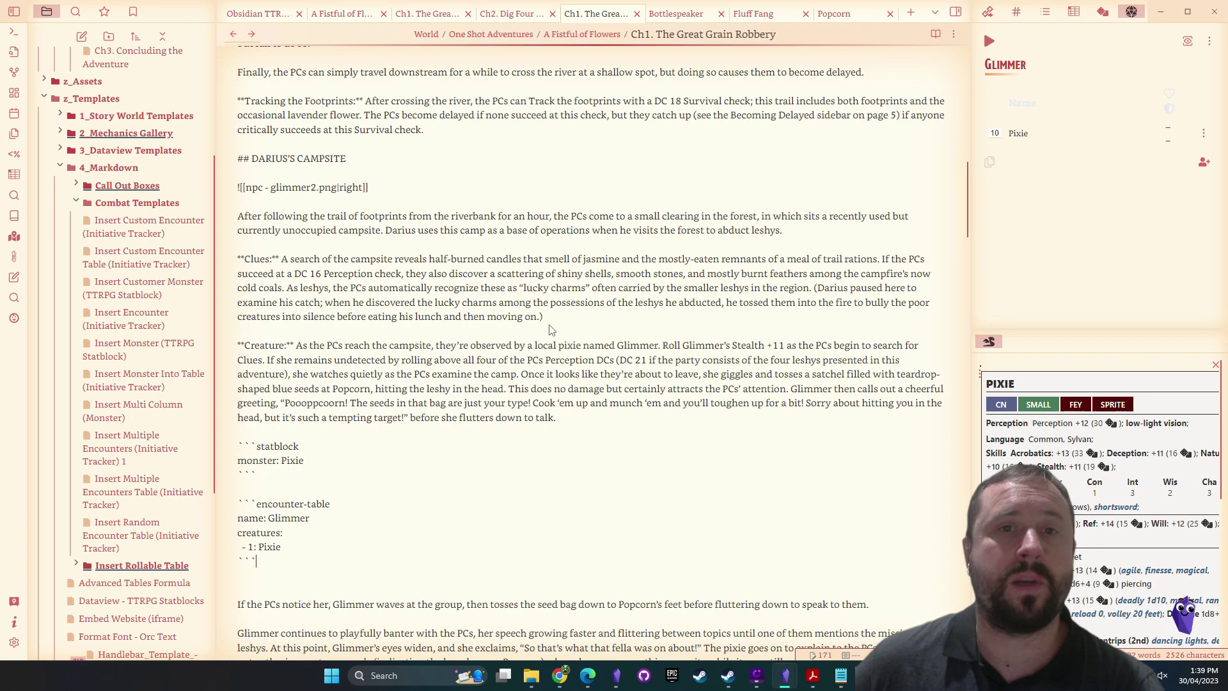
pyautogui.scroll(-15, 721, 293)
pyautogui.scroll(-15, 721, 293)
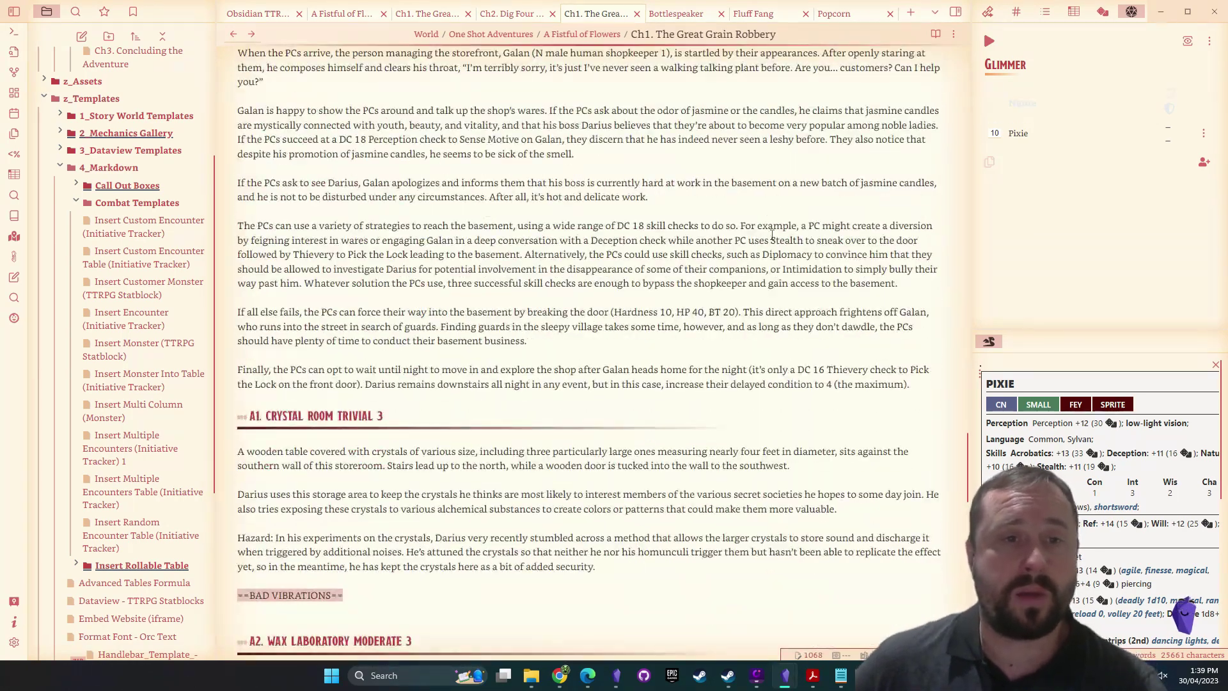
pyautogui.scroll(-5, 771, 233)
pyautogui.scroll(-10, 775, 226)
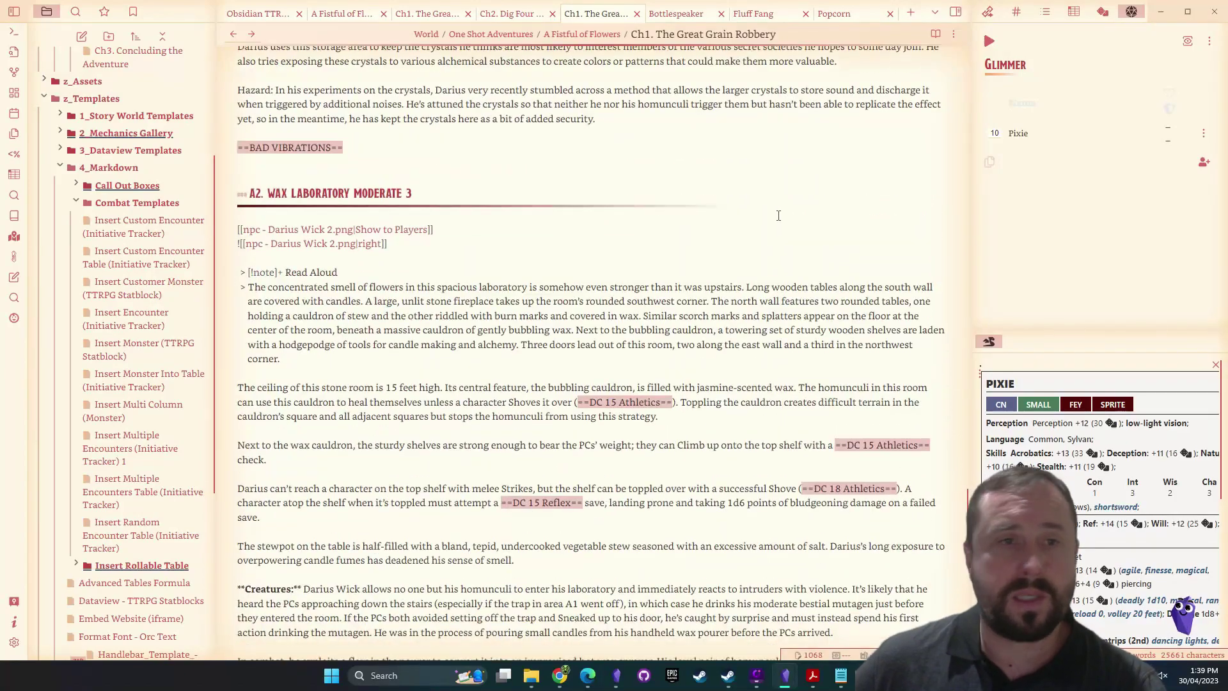
pyautogui.scroll(3, 777, 211)
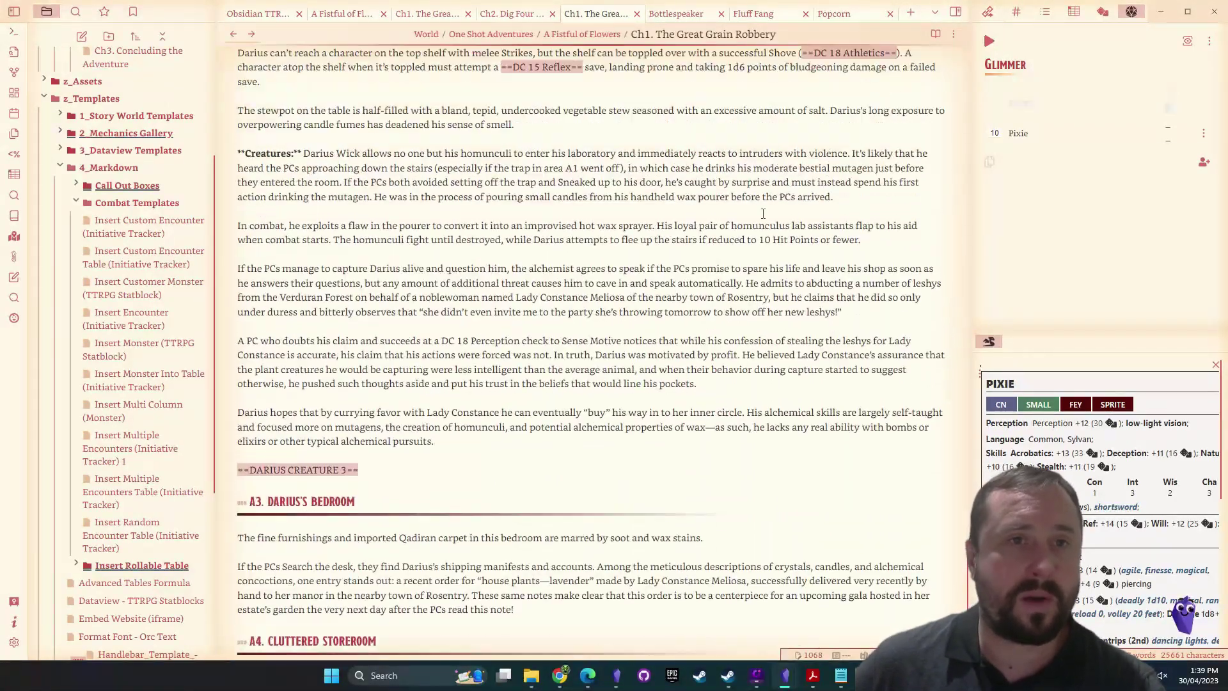
# Check Darius's creature entry in the PZO9500-22E - AFoF PDF in Acrobat Reader, then return to the chapter note
pyautogui.moveTo(302, 206); pyautogui.dragTo(362, 212)
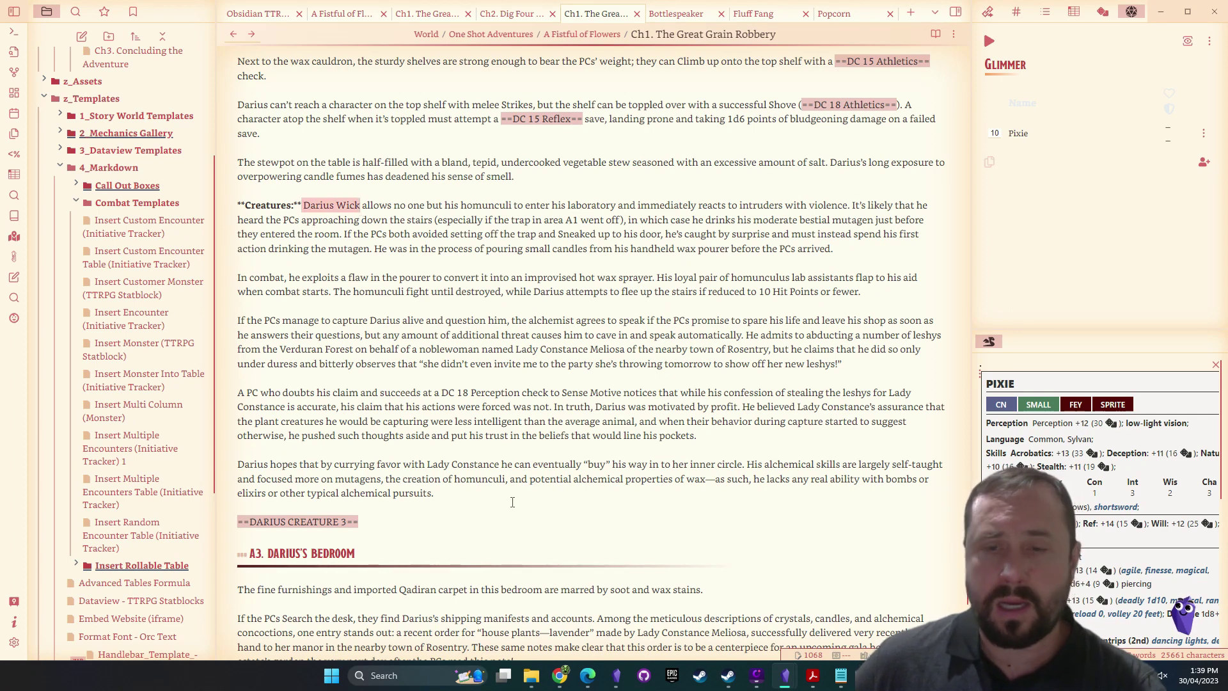
pyautogui.click(595, 269)
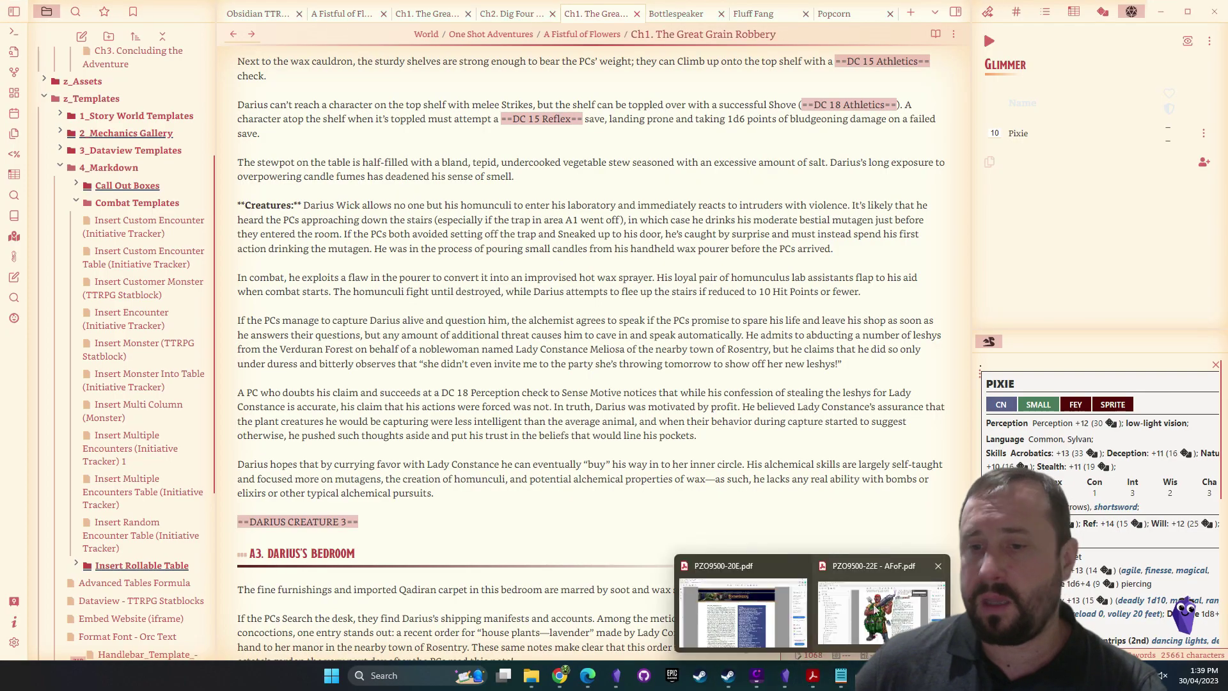
pyautogui.click(867, 597)
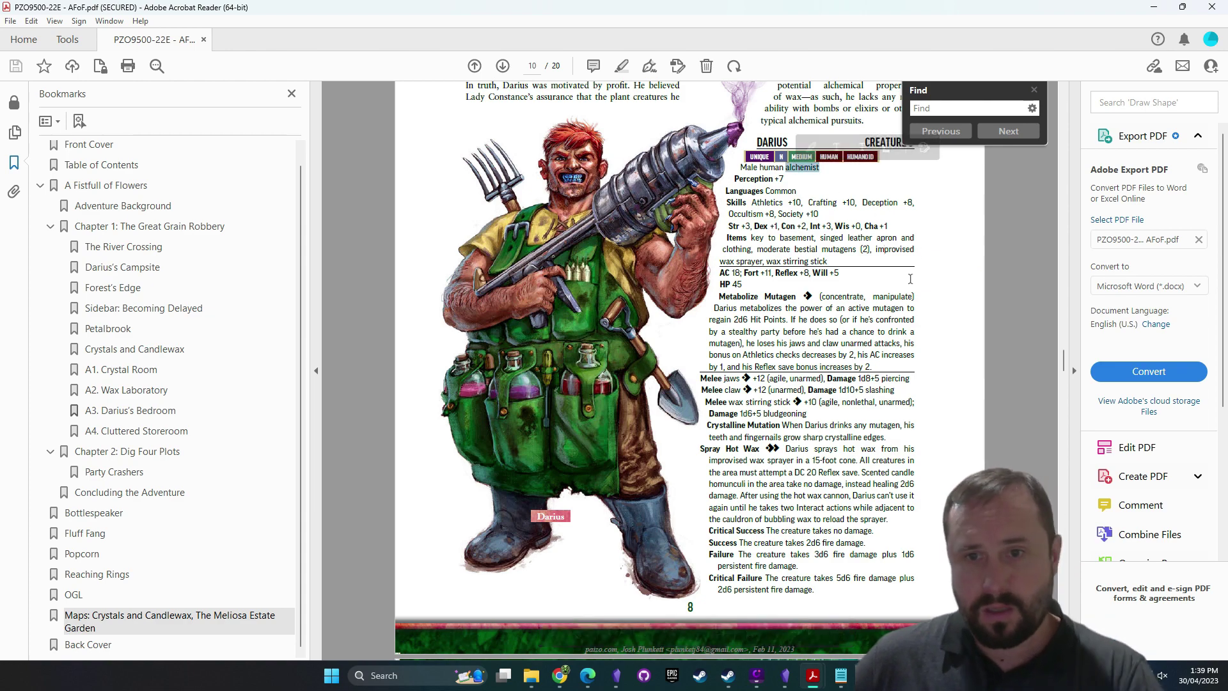
pyautogui.click(1151, 10)
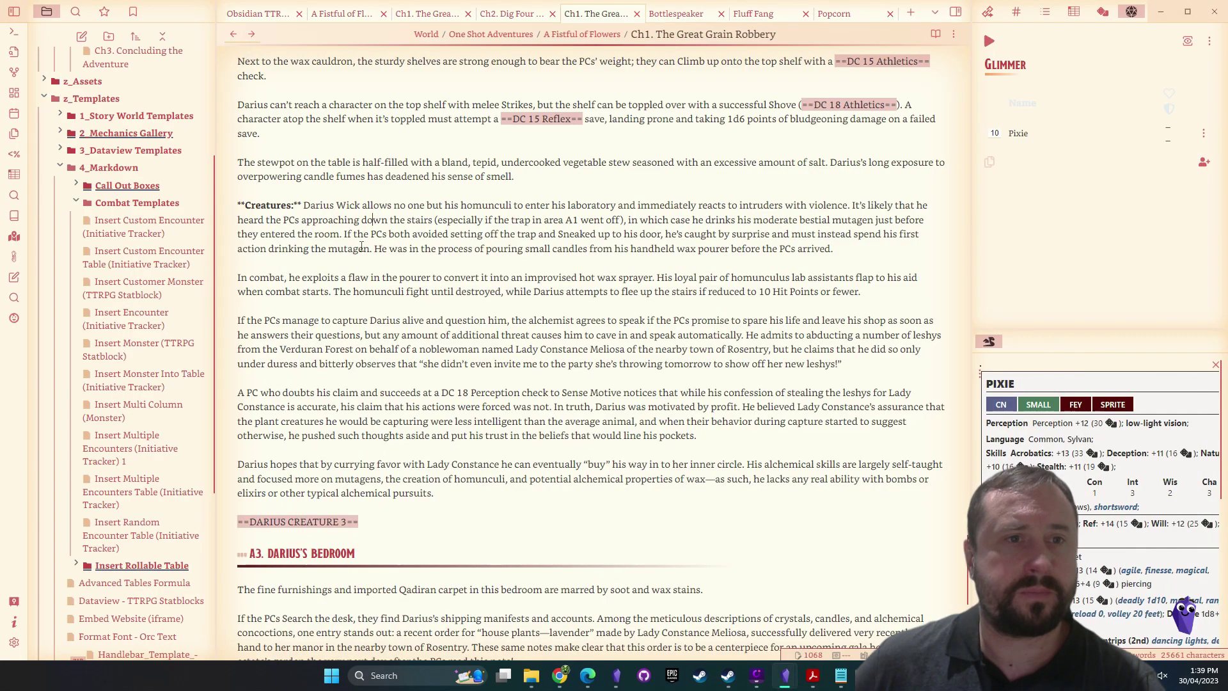
# Insert the Insert Encounter (Initiative Tracker) template on a new line below the A2 Creatures paragraph
pyautogui.press('Return')
pyautogui.press('Return')
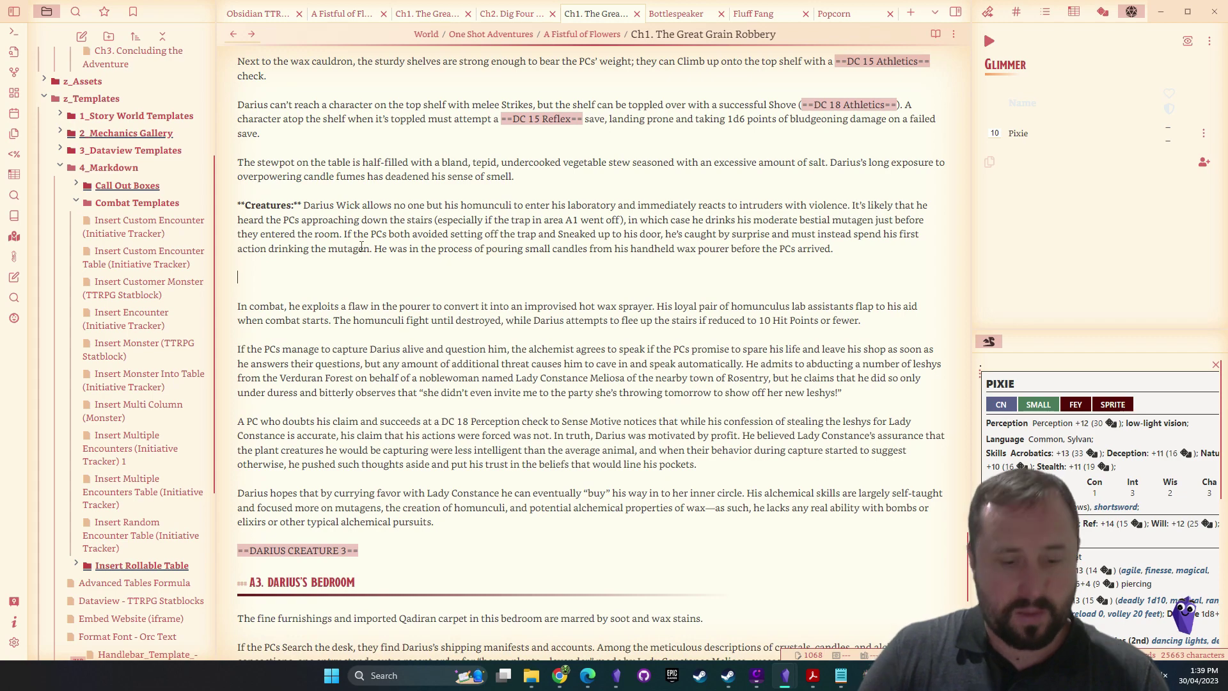
pyautogui.hotkey('alt', 'e')
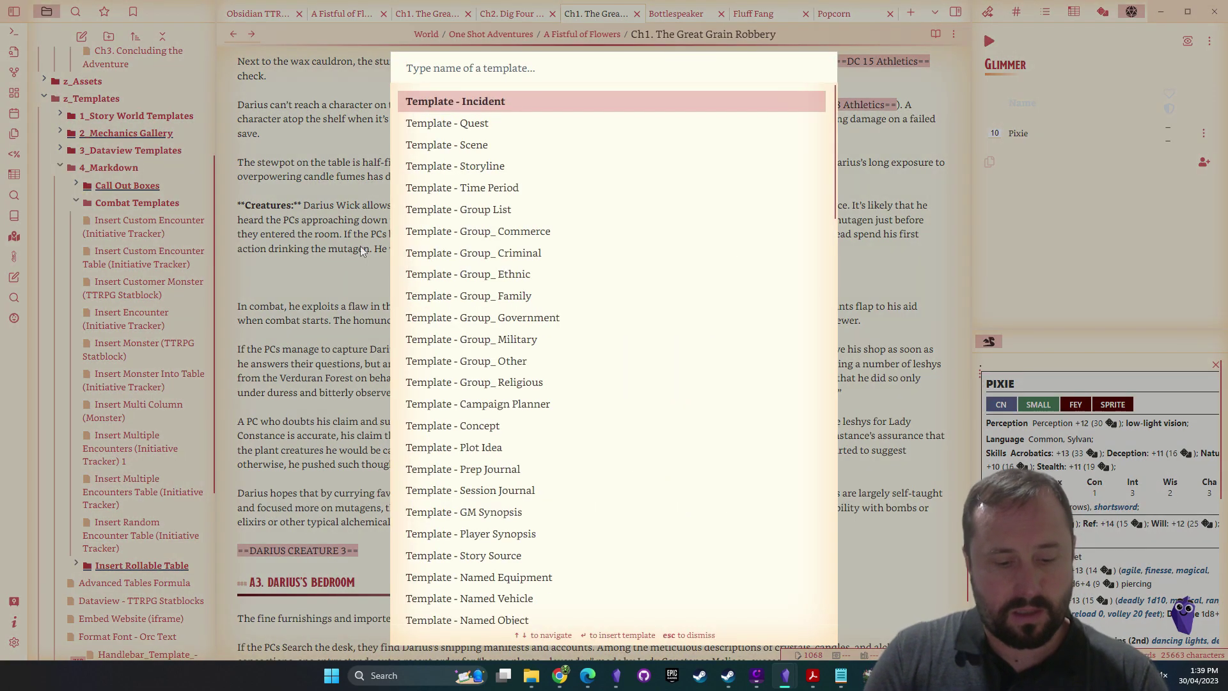
pyautogui.write('enc')
pyautogui.press('Return')
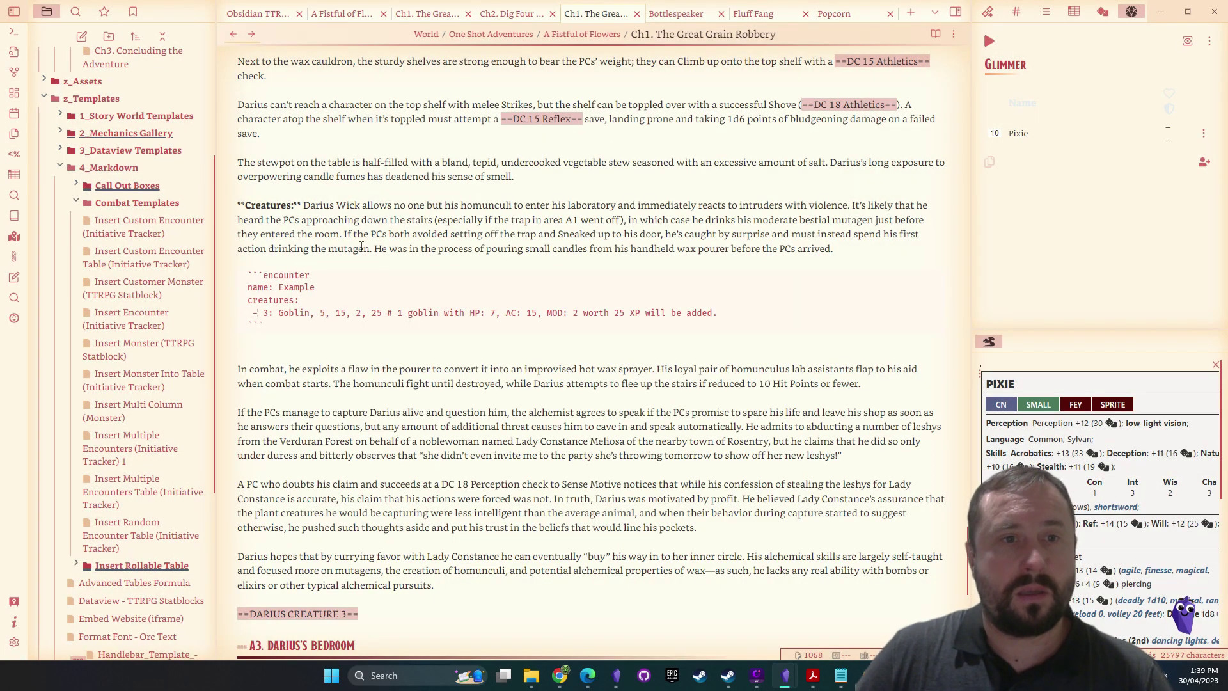
# Replace the encounter's example creature entry with 1: Alchemist and set the encounter name to Darius Wick
pyautogui.hotkey('shift', 'End')
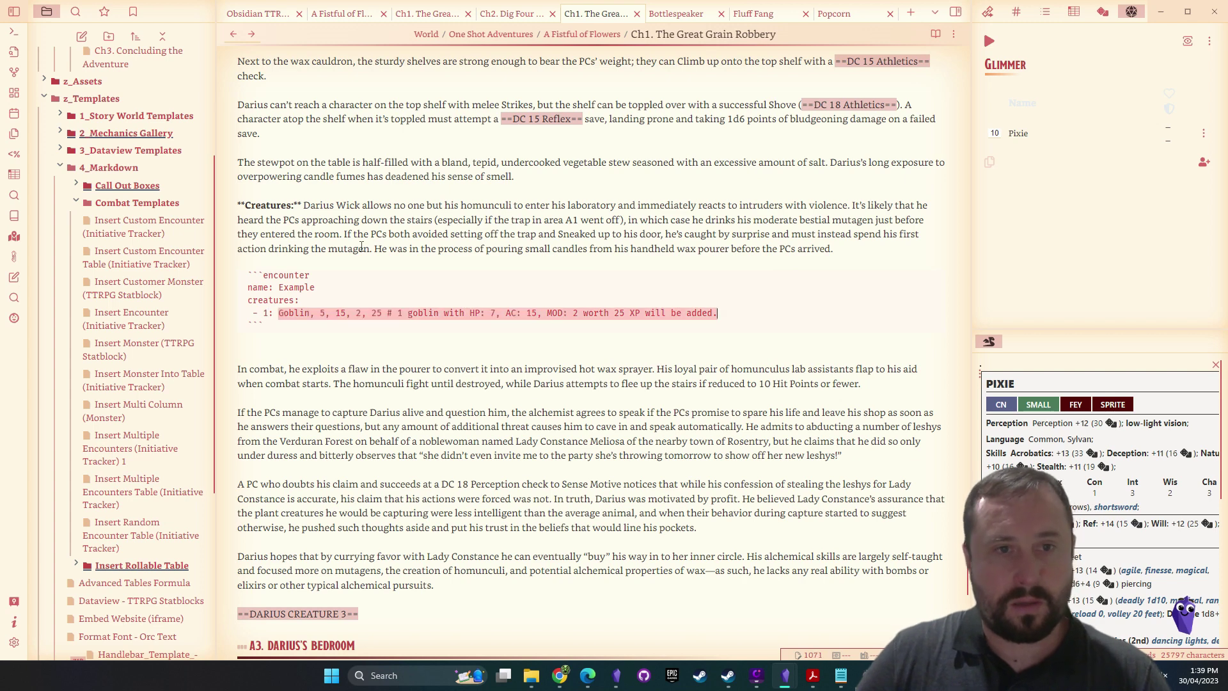
pyautogui.write('alchemist')
pyautogui.press('Delete')
pyautogui.write('A')
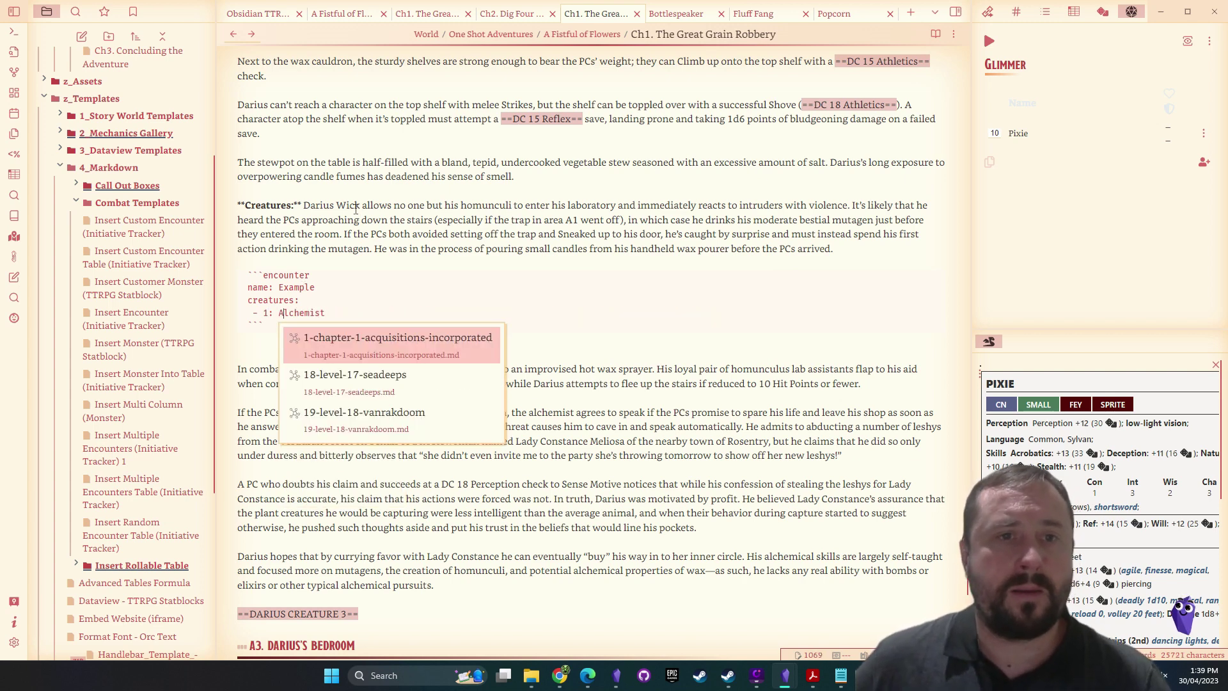
pyautogui.moveTo(356, 208); pyautogui.dragTo(306, 205)
pyautogui.hotkey('ctrl', 'c')
pyautogui.doubleClick(304, 287)
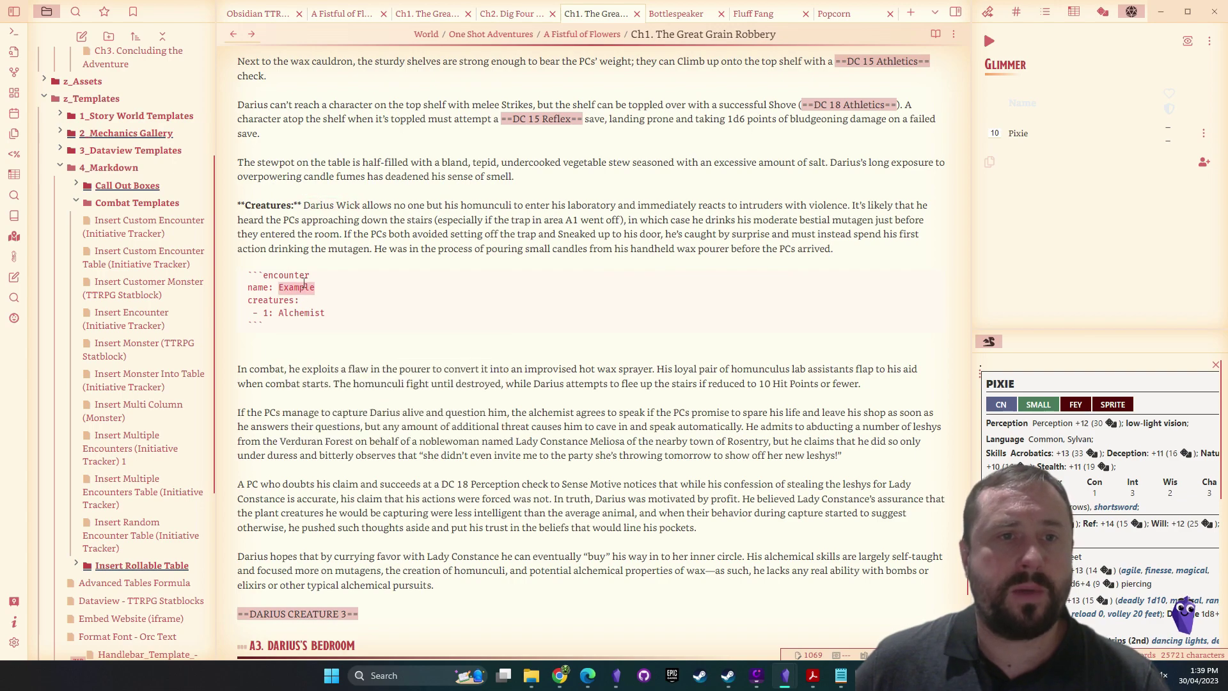
pyautogui.hotkey('ctrl', 'v')
pyautogui.click(299, 300)
# Show the note in reading view, launch the Darius Wick encounter in the initiative tracker, and open the Alchemist combatant's statblock
pyautogui.click(938, 34)
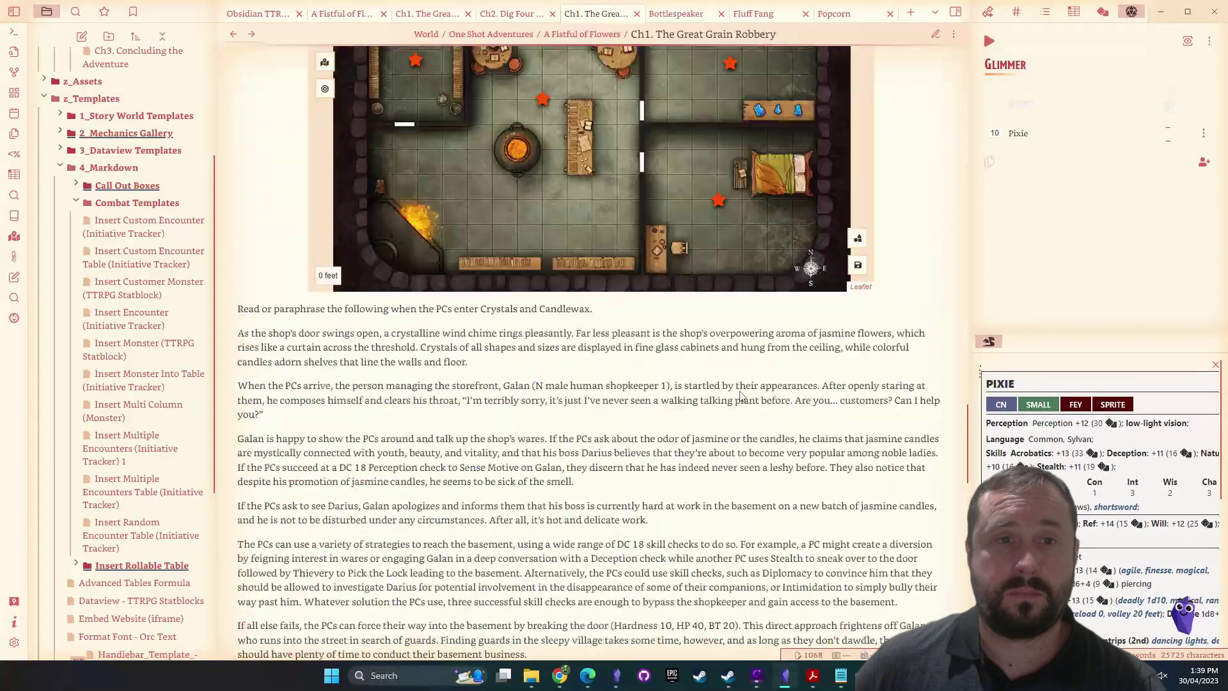
pyautogui.scroll(-8, 433, 501)
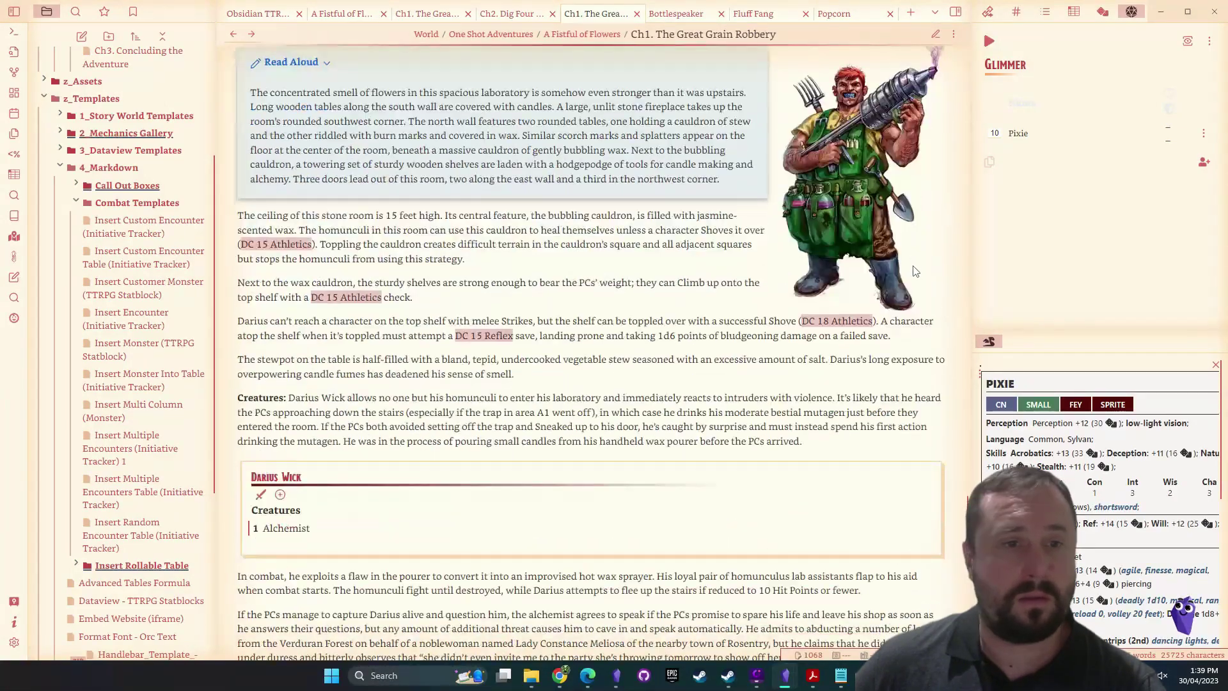
pyautogui.click(260, 367)
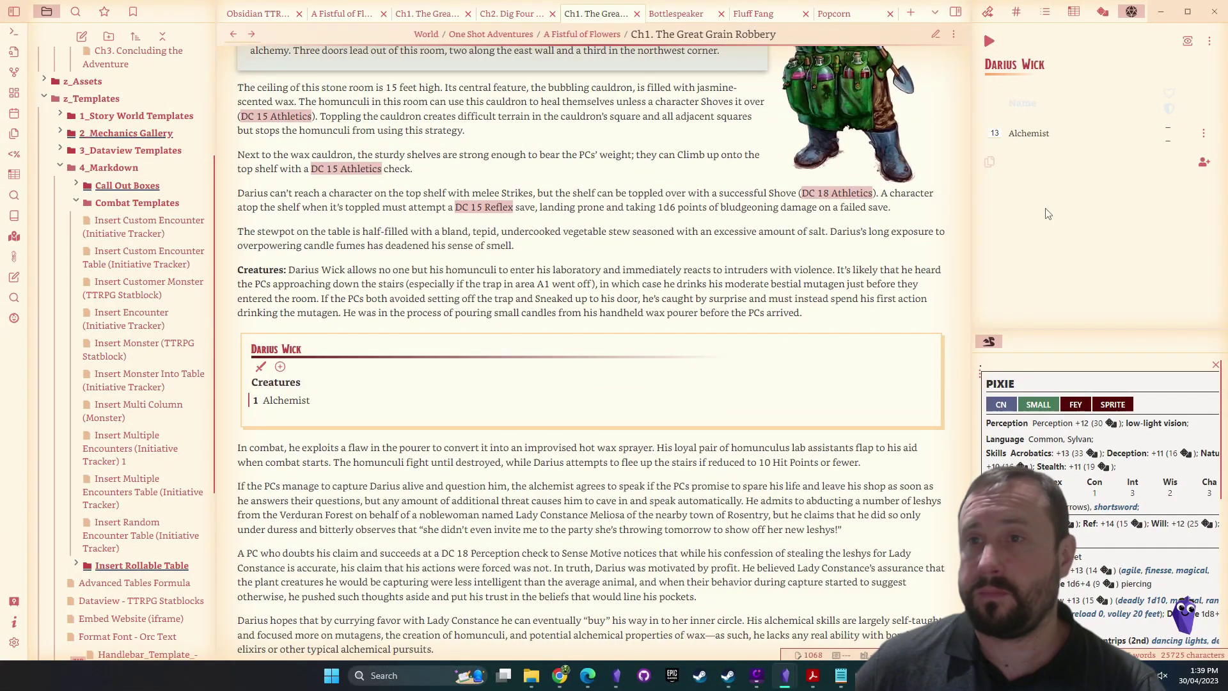
pyautogui.click(1025, 134)
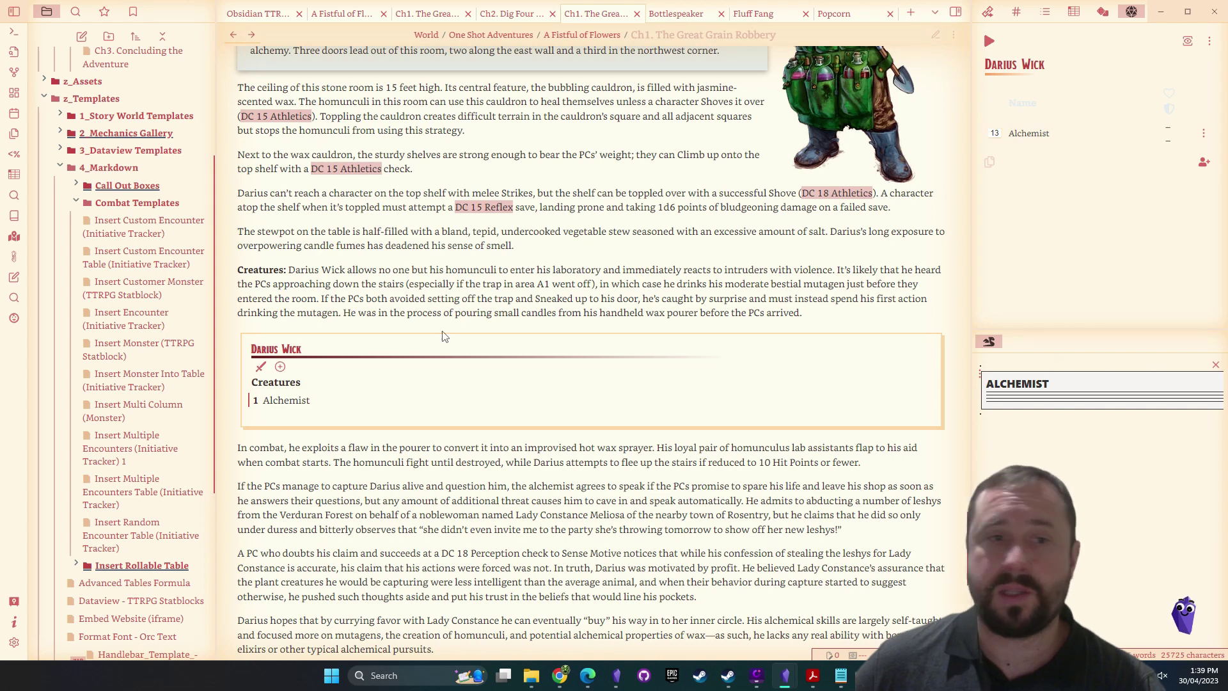
# Return the note to editing view and delete the extra blank line below the Darius Wick encounter block
pyautogui.click(935, 35)
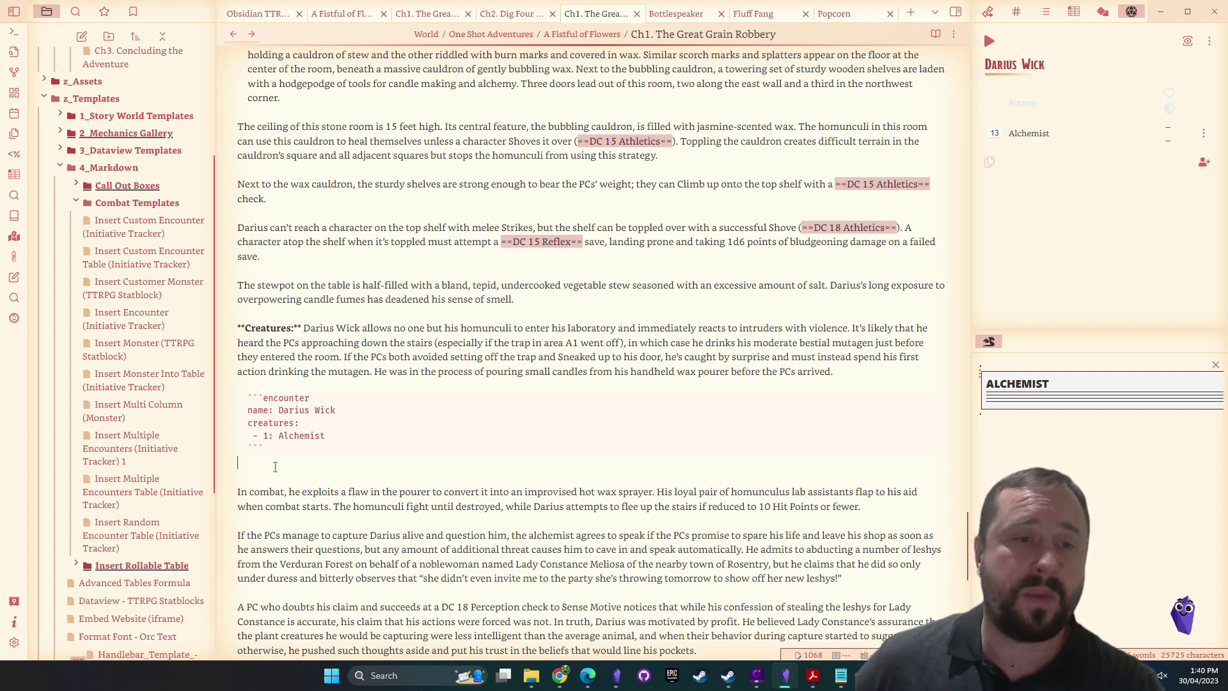
pyautogui.press('BackSpace')
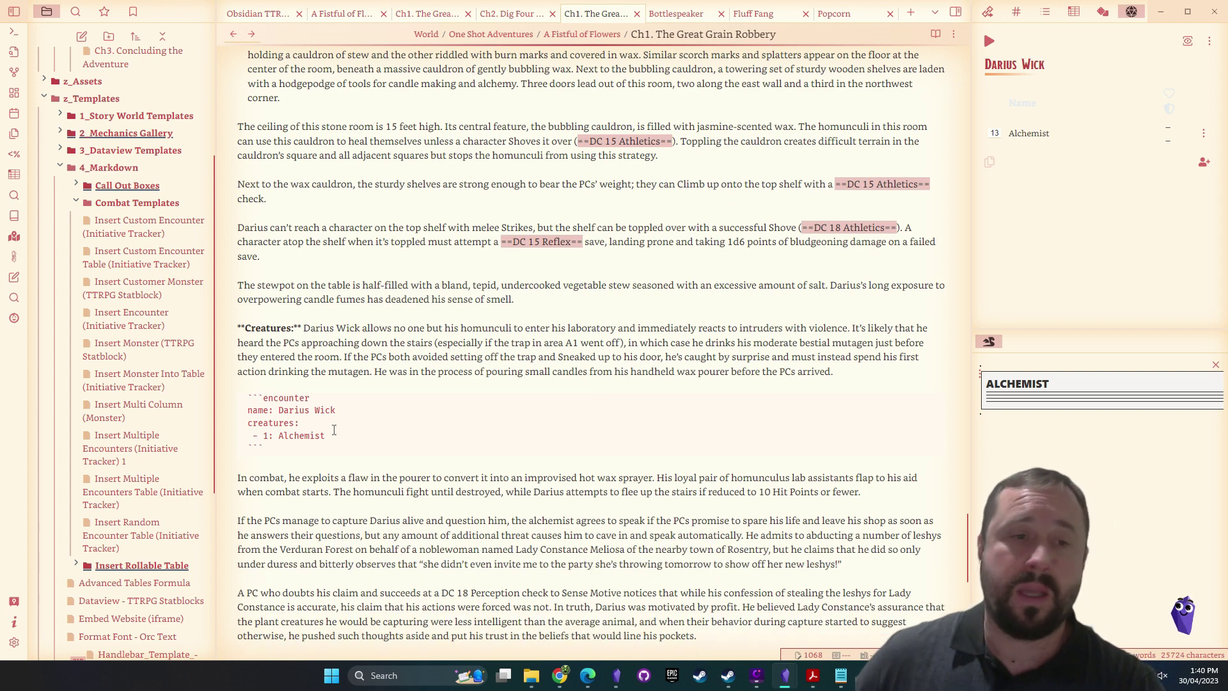
pyautogui.moveTo(282, 449); pyautogui.dragTo(232, 404)
pyautogui.click(484, 411)
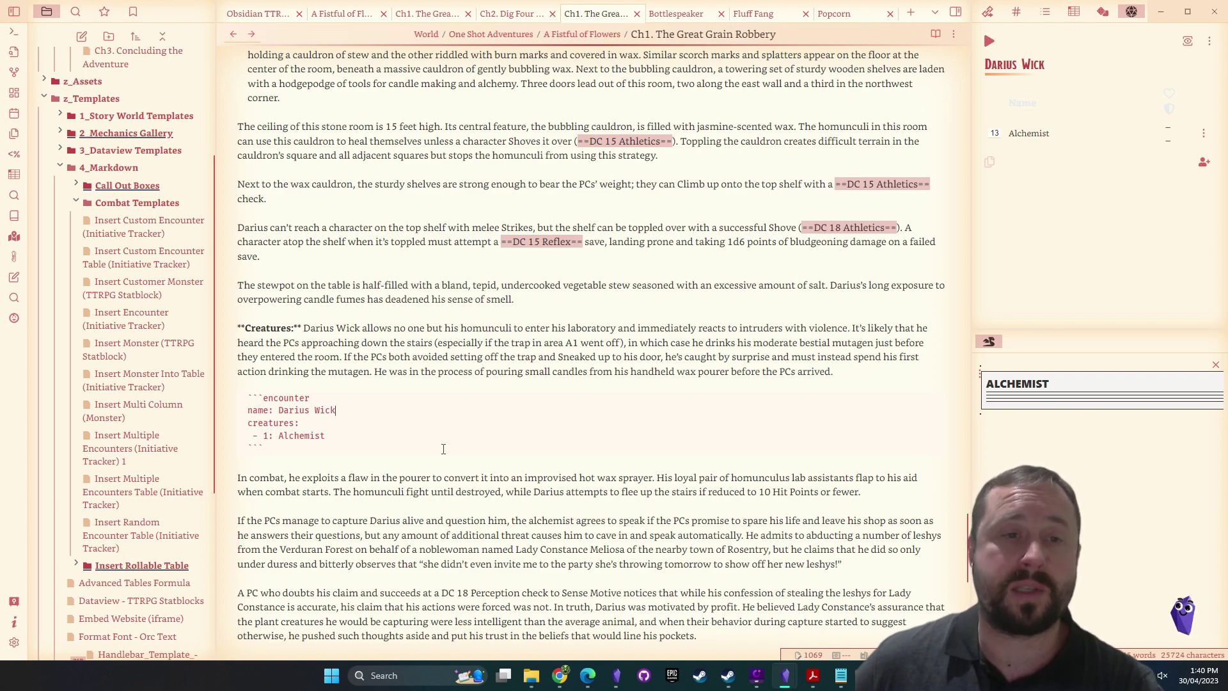
# Show the note in reading view and review the chapter from the shop description through A4. Cluttered Storeroom
pyautogui.scroll(5, 443, 449)
pyautogui.scroll(-3, 639, 255)
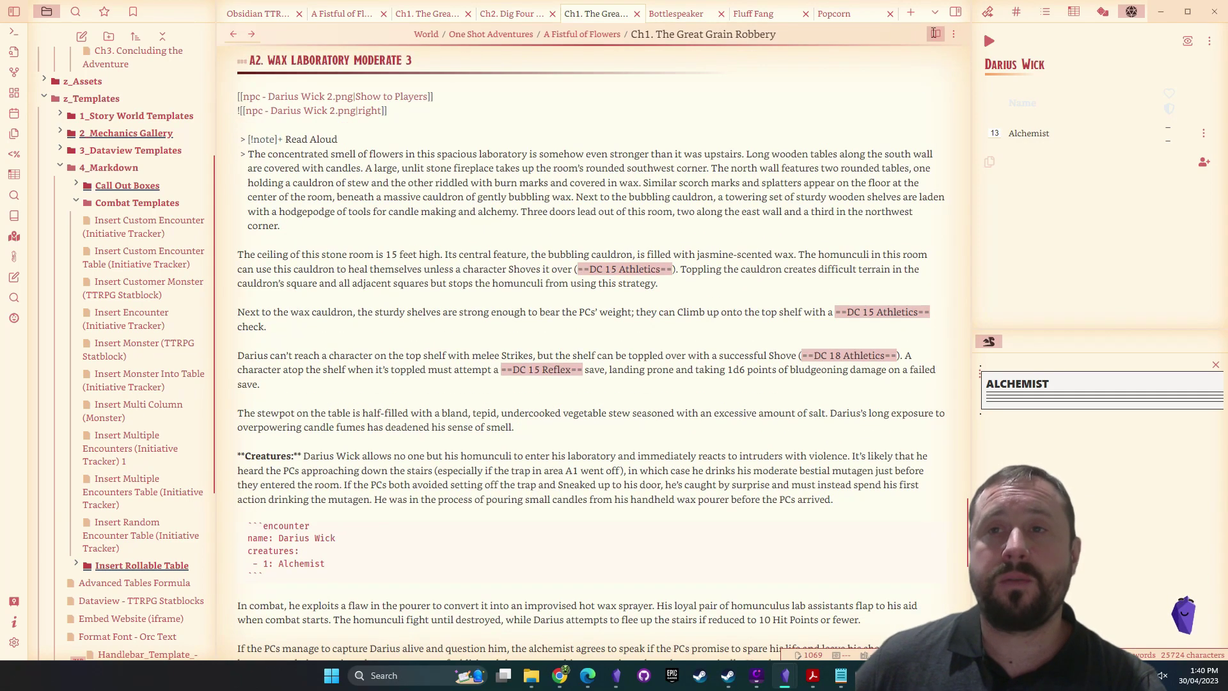
pyautogui.click(933, 33)
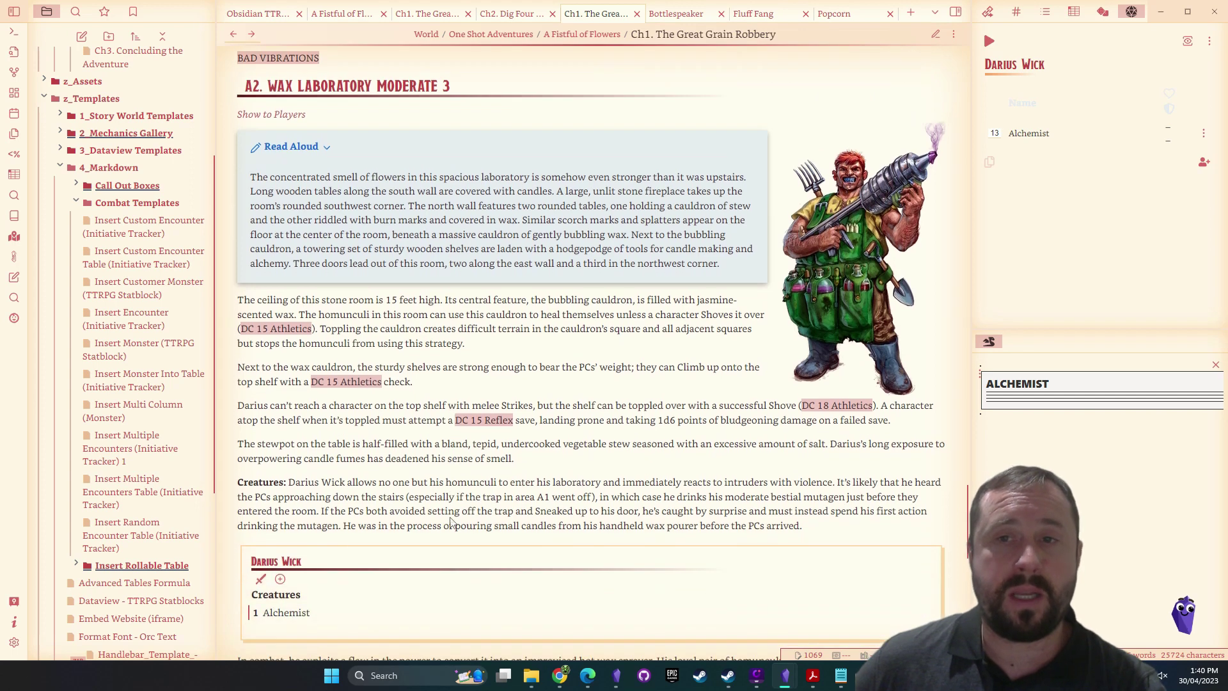
pyautogui.scroll(-1, 451, 523)
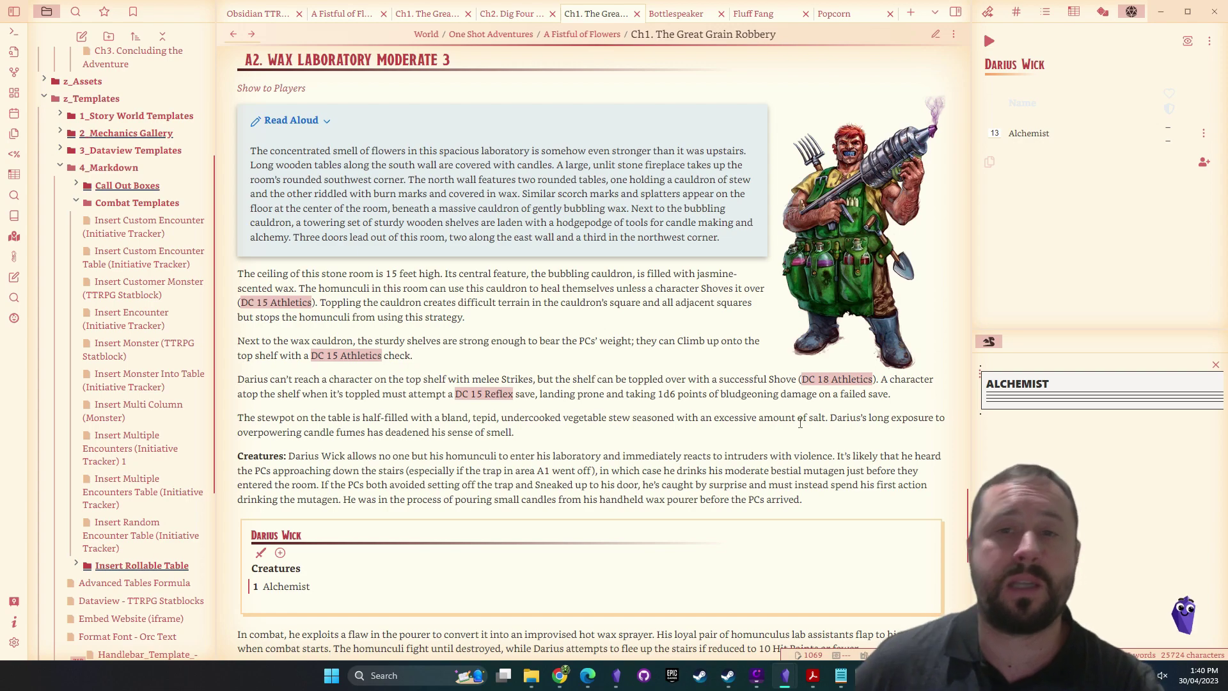
pyautogui.scroll(10, 800, 422)
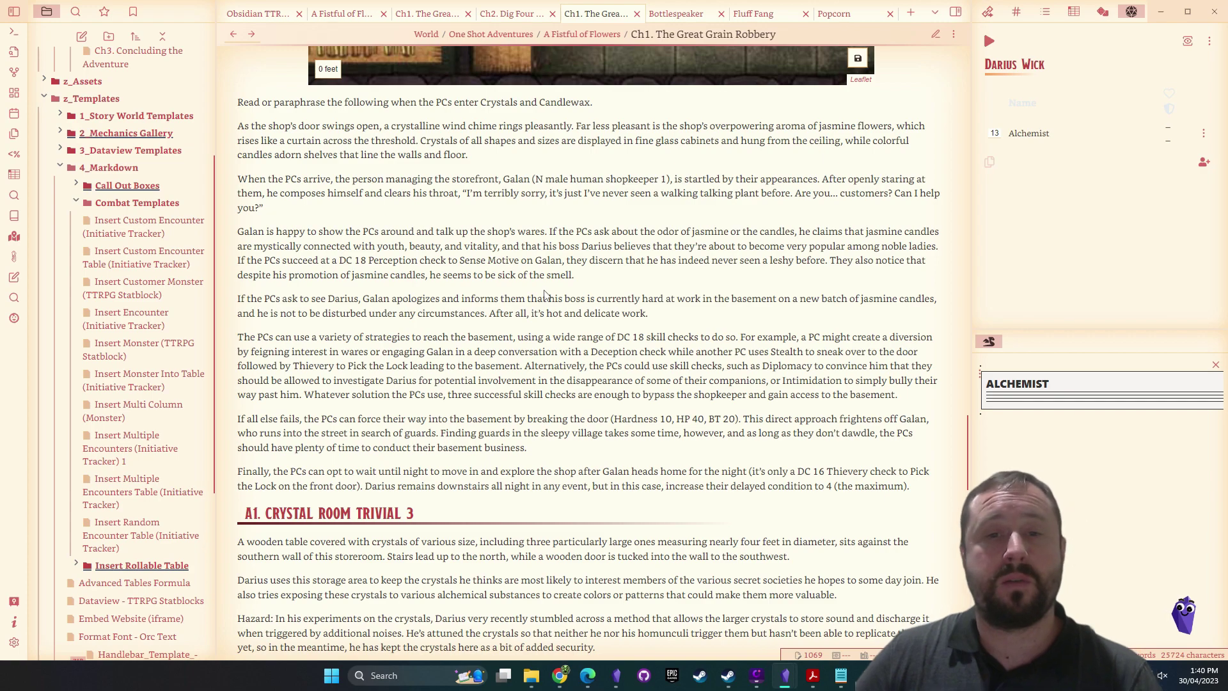
pyautogui.scroll(-15, 545, 293)
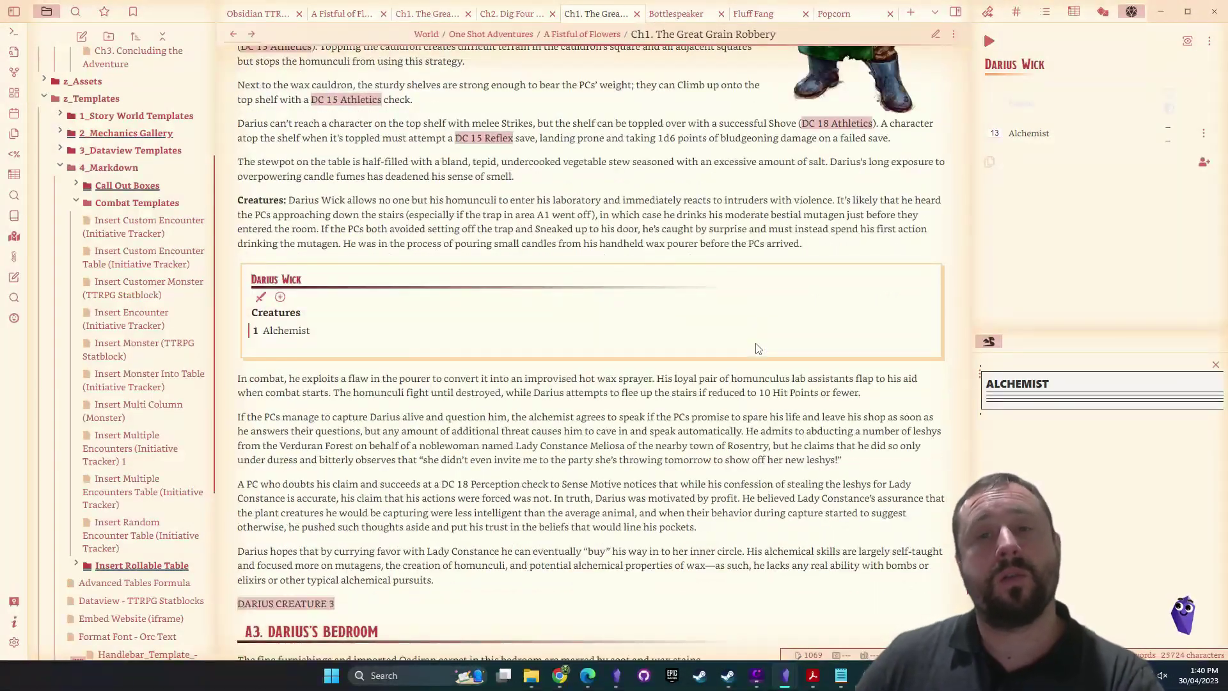
pyautogui.scroll(-8, 756, 349)
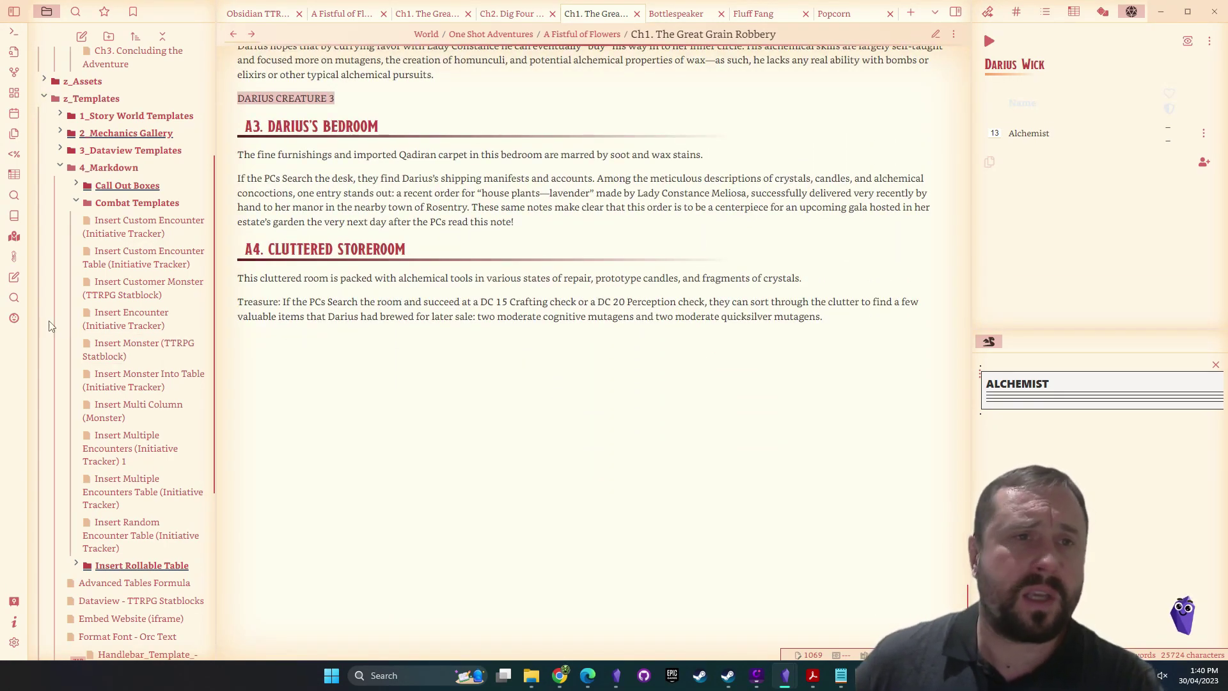
# From the start of the Great Grain Robbery chapter, compare its outgoing links with its backlinks, ending on the outgoing links
pyautogui.scroll(20, 777, 238)
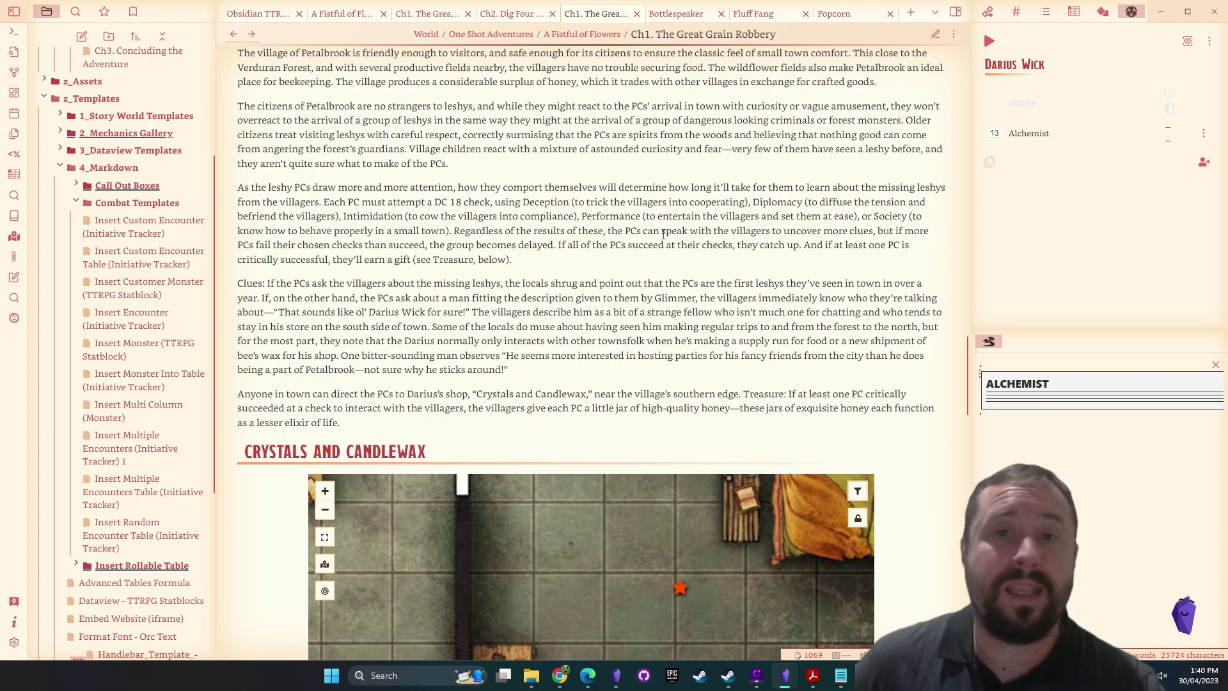
pyautogui.scroll(15, 663, 234)
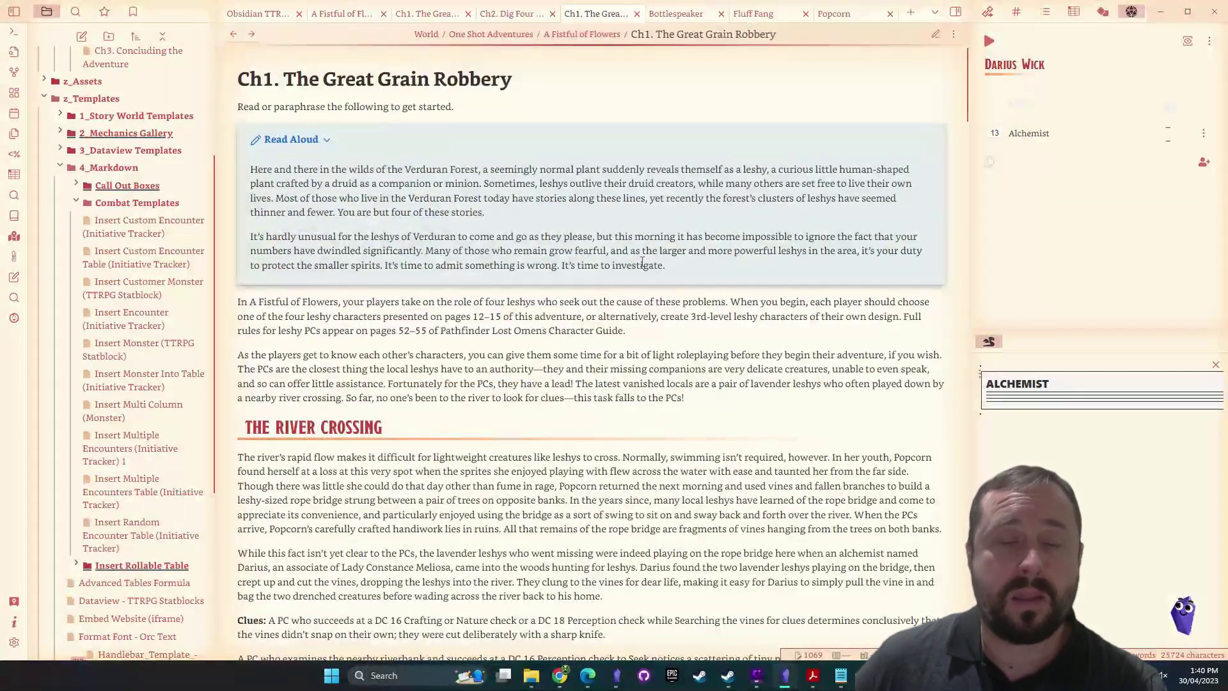
pyautogui.click(988, 13)
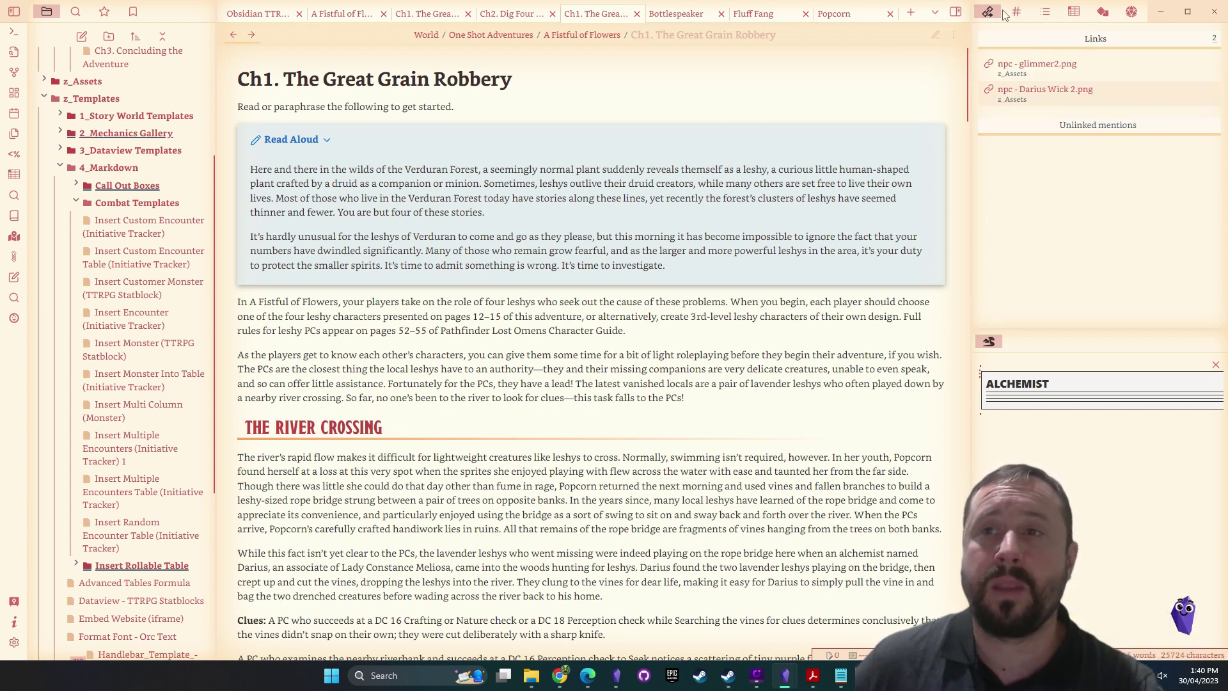
pyautogui.scroll(1, 992, 18)
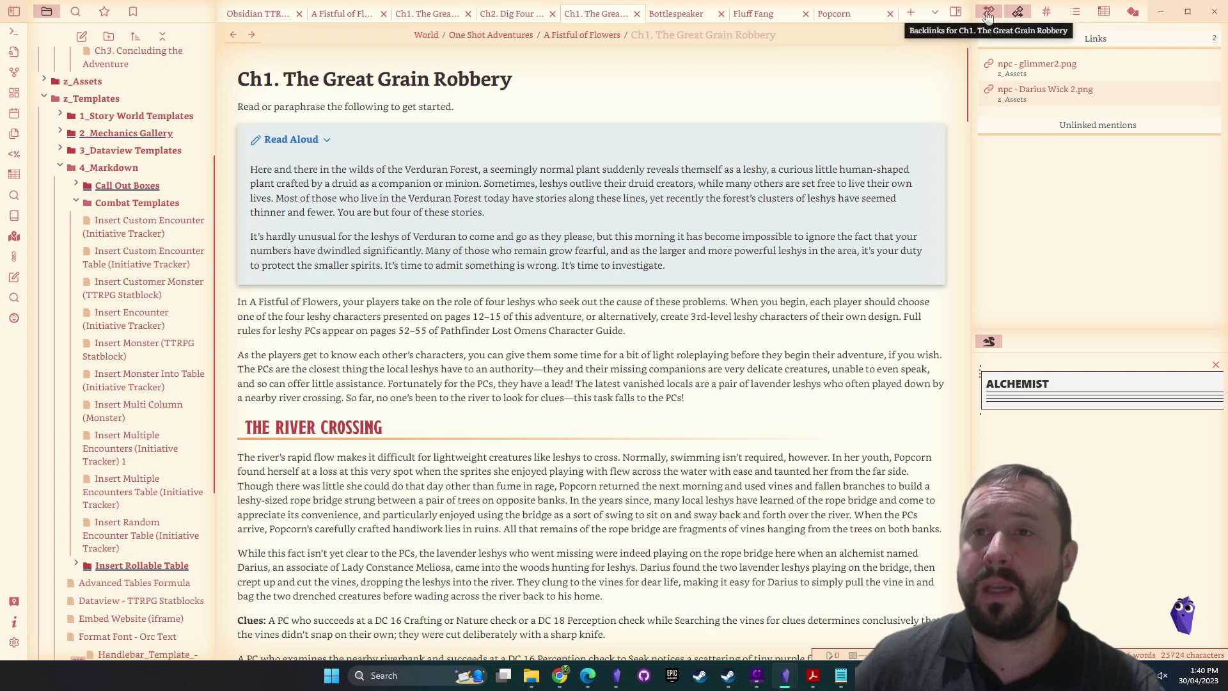
pyautogui.click(988, 14)
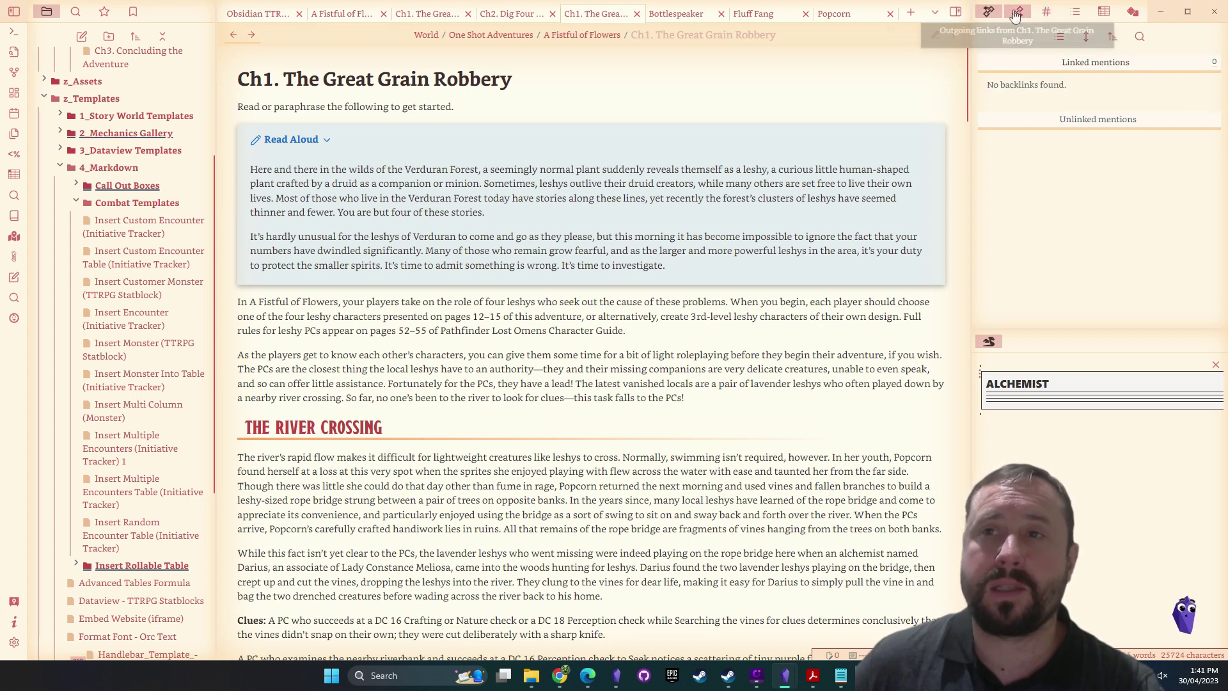
pyautogui.click(1017, 14)
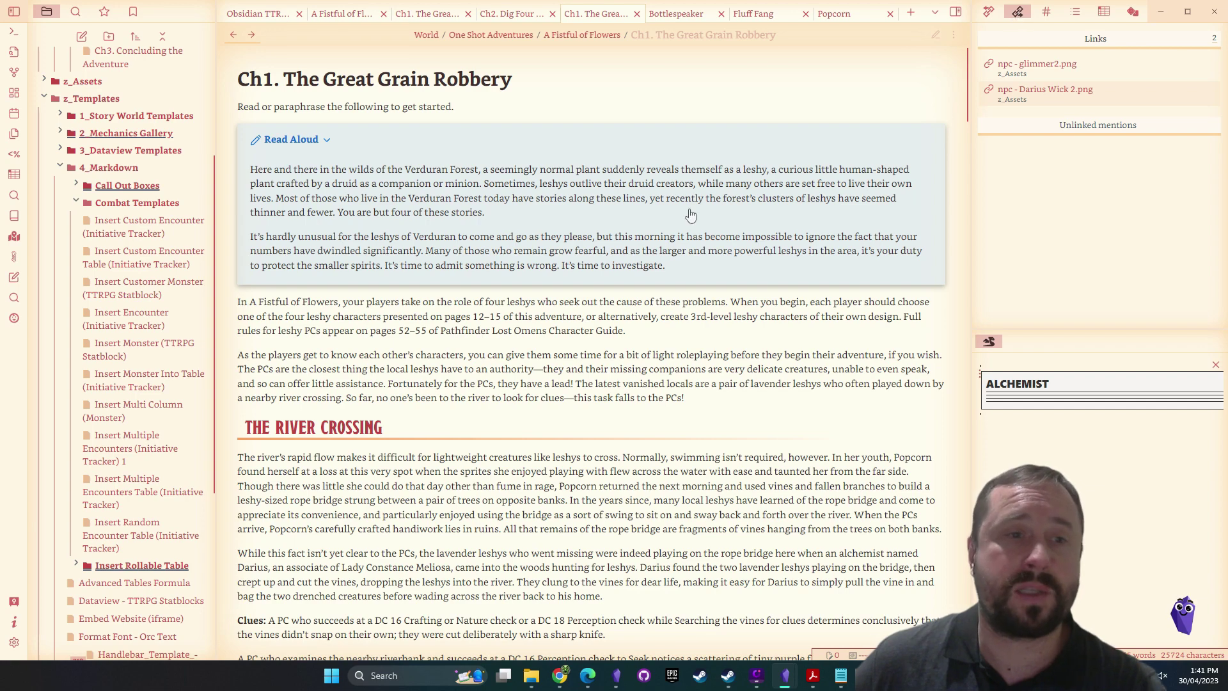
# Check in the core plugin settings that Outgoing Links is enabled, and return to the chapter note
pyautogui.click(13, 641)
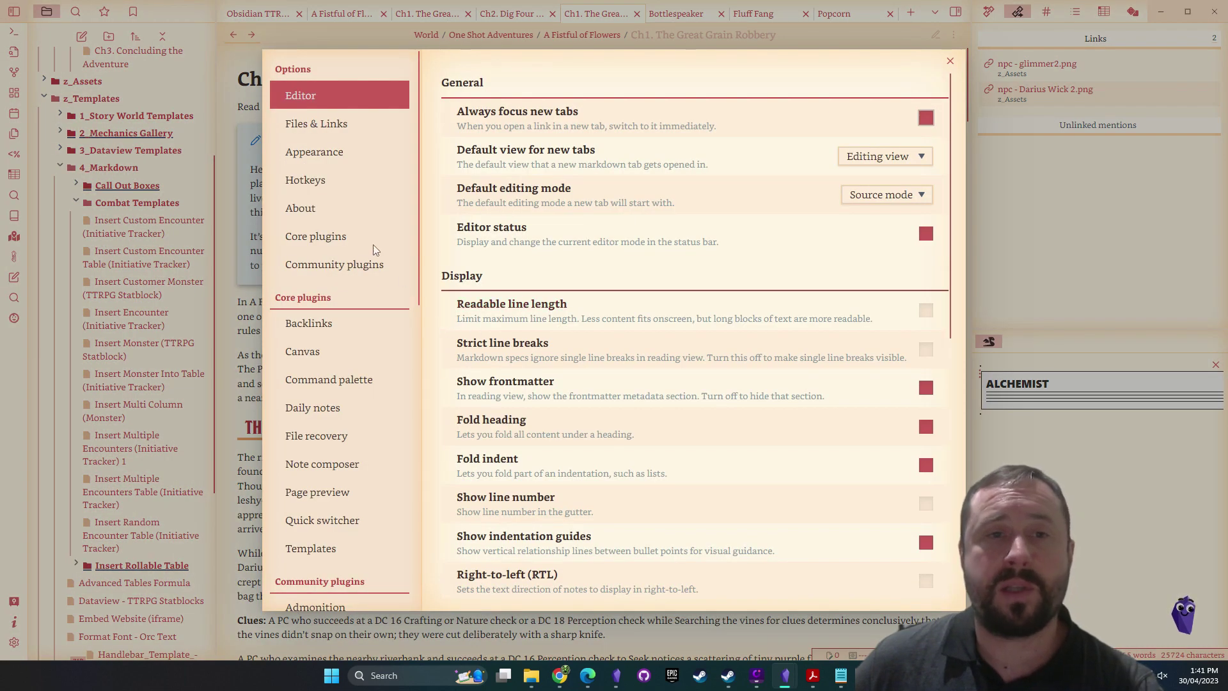
pyautogui.click(315, 237)
pyautogui.scroll(-6, 651, 336)
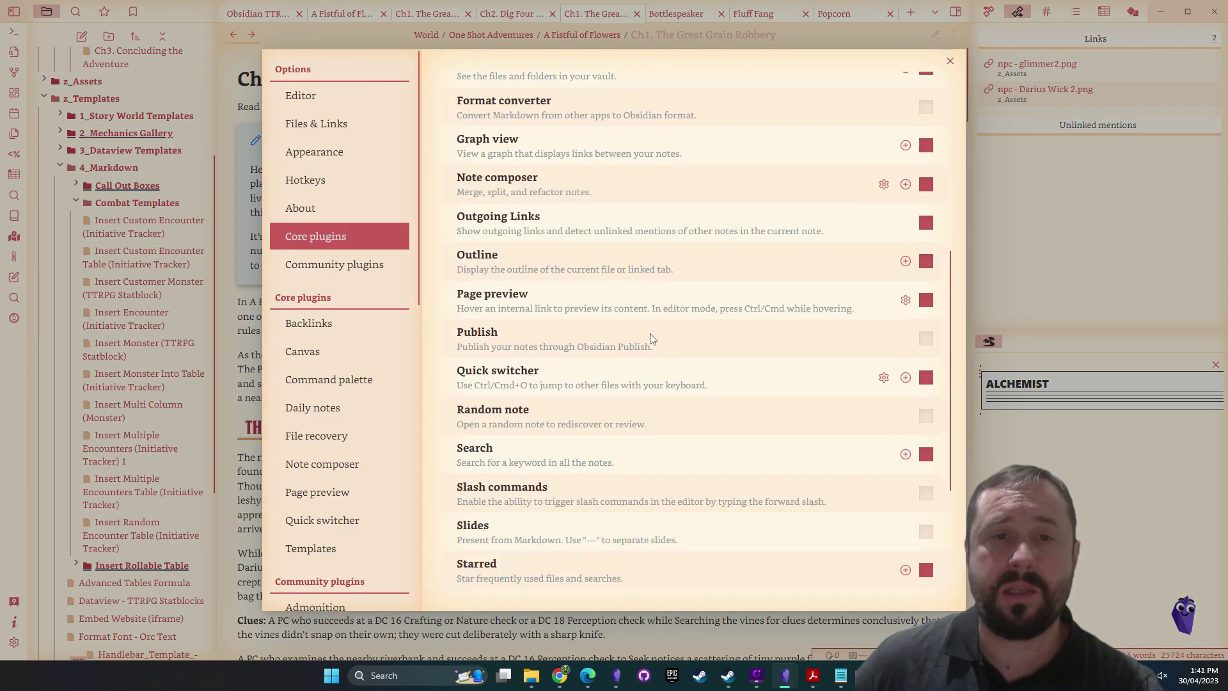
pyautogui.scroll(1, 650, 333)
pyautogui.scroll(-2, 650, 337)
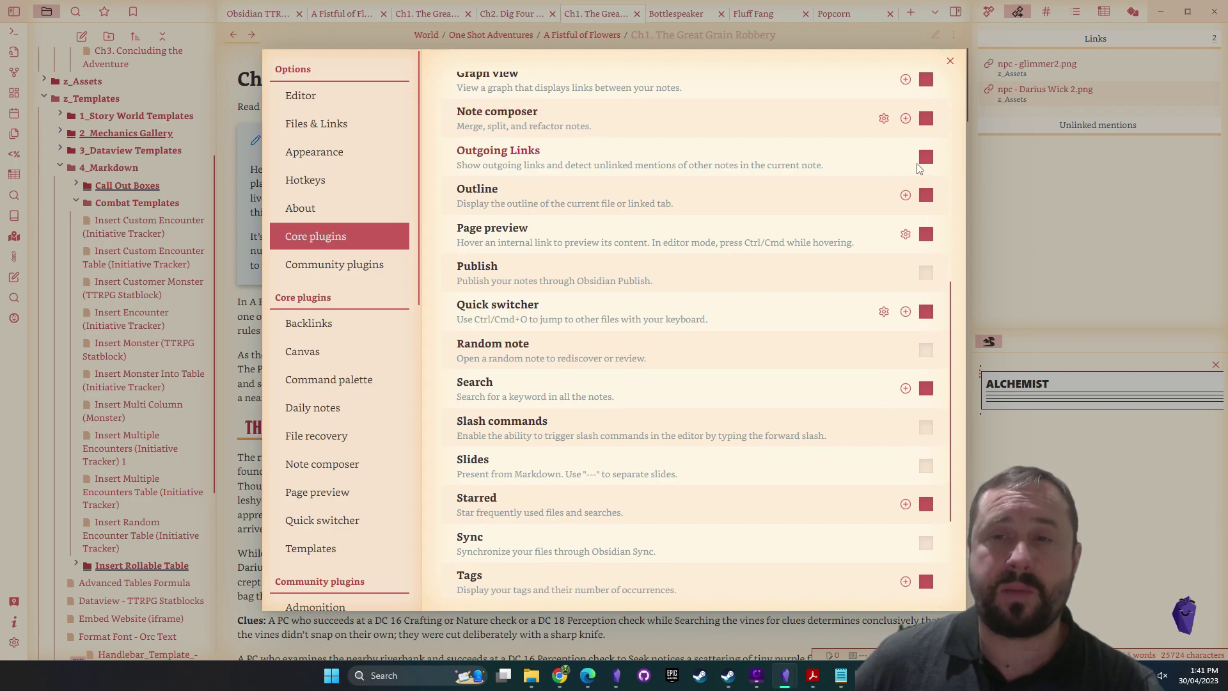
pyautogui.click(1071, 214)
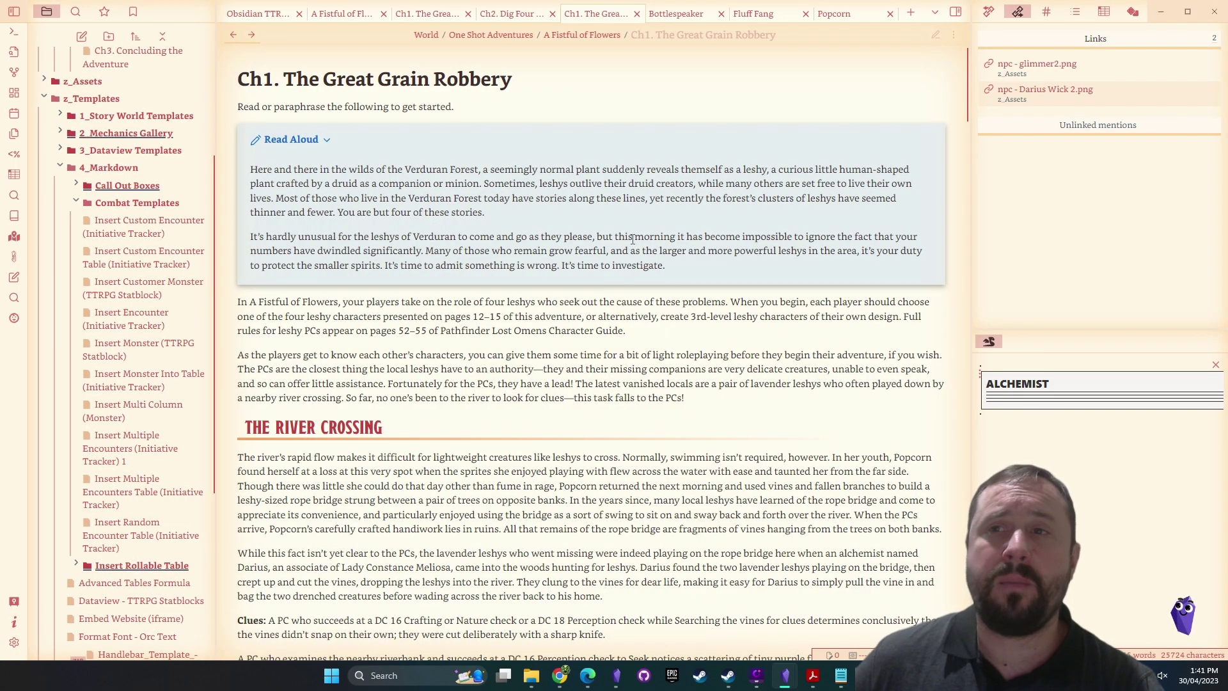
# Go to the Darius's Campsite section of the chapter and switch the note to editing view
pyautogui.scroll(-12, 621, 318)
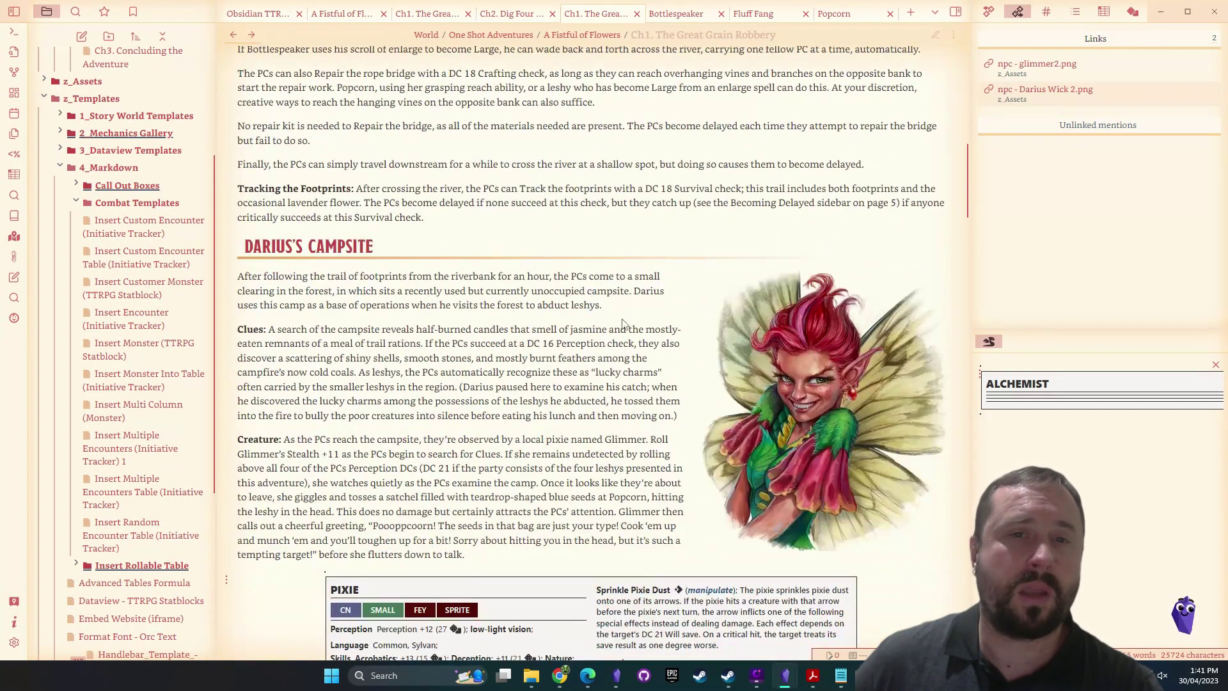
pyautogui.scroll(-3, 620, 318)
pyautogui.scroll(1, 560, 209)
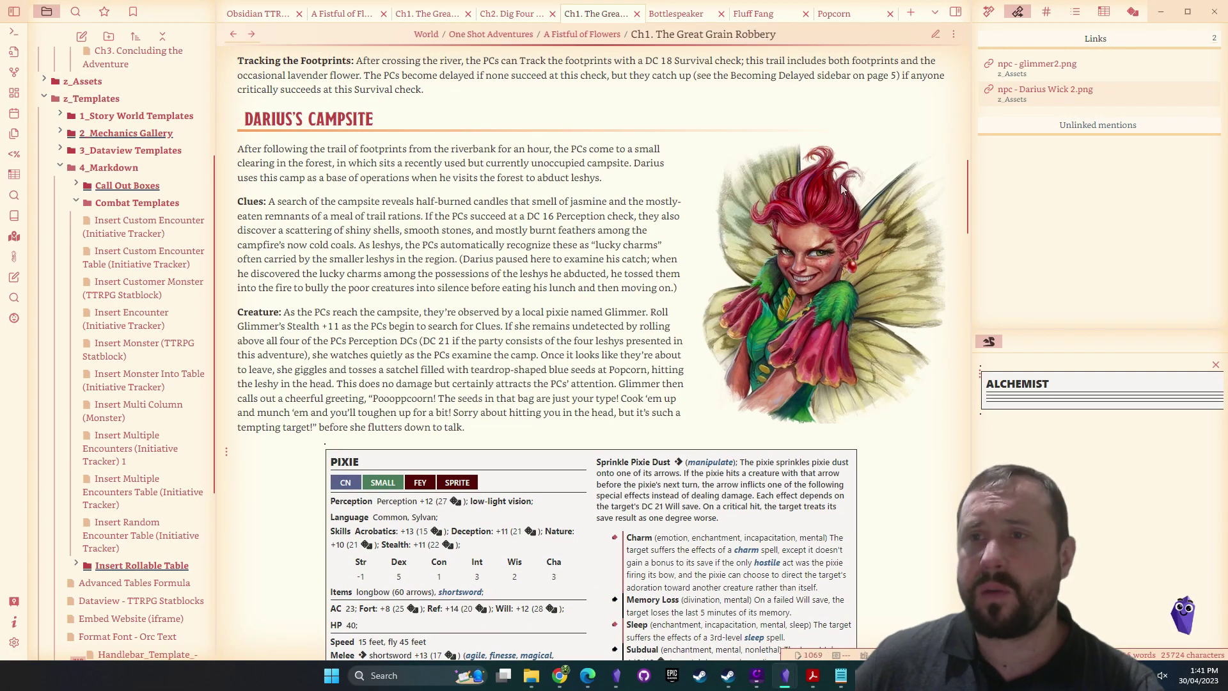
pyautogui.scroll(1, 662, 213)
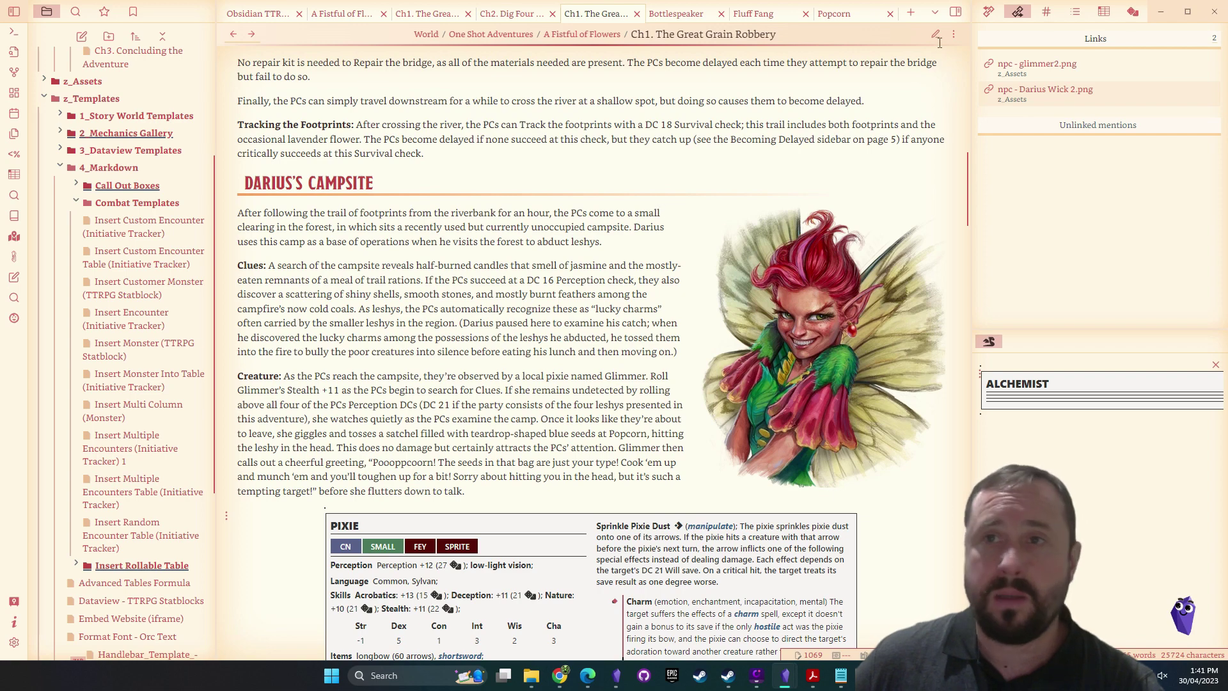
pyautogui.click(936, 36)
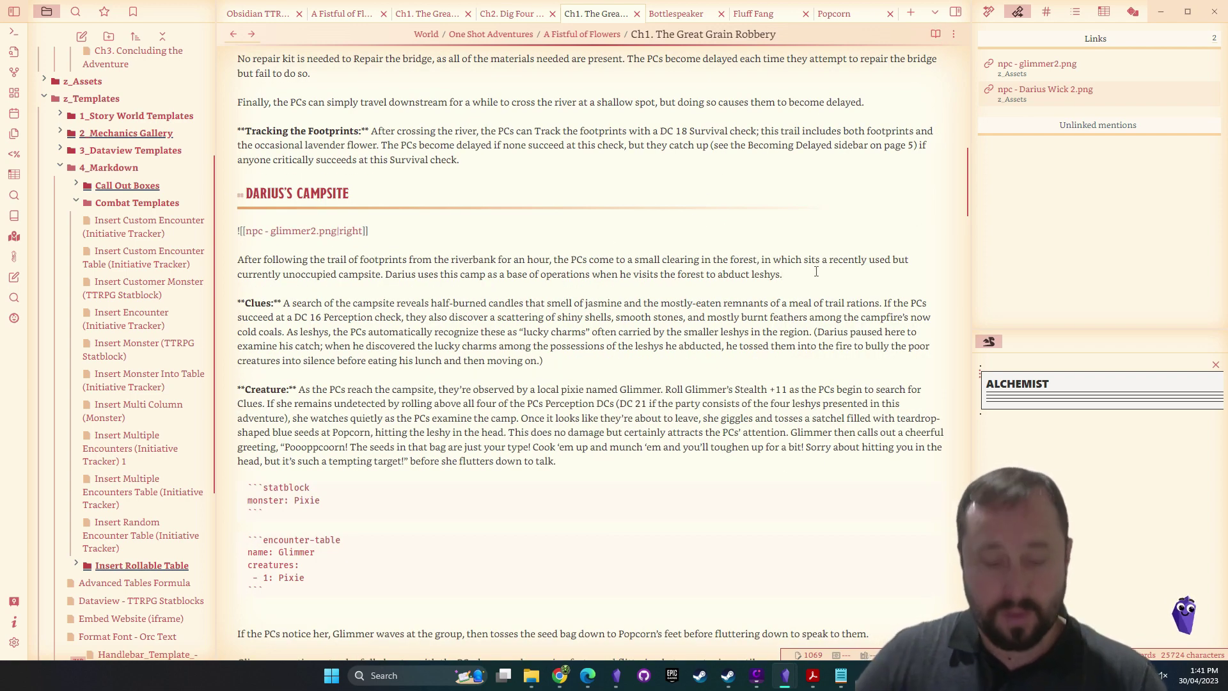
# Add the plain, unlinked word Pixie to the end of the first Darius's Campsite paragraph and show the note in reading view
pyautogui.write('ixi')
pyautogui.press('Return')
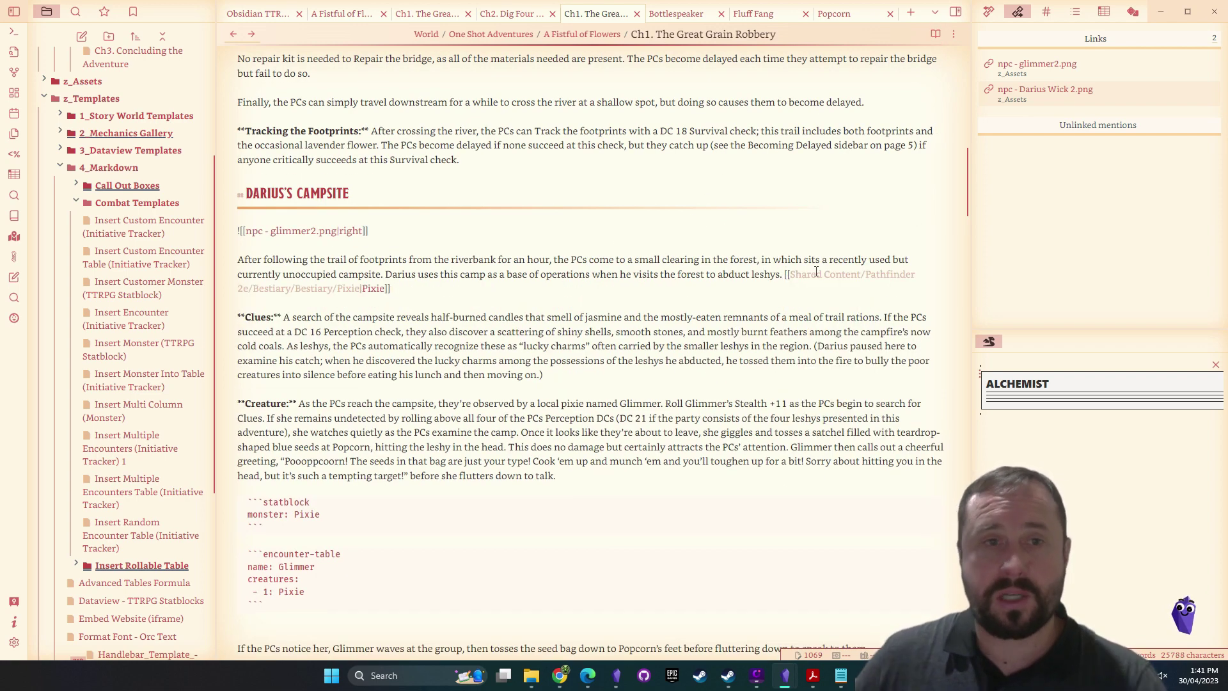
pyautogui.hotkey('ctrl', 'z')
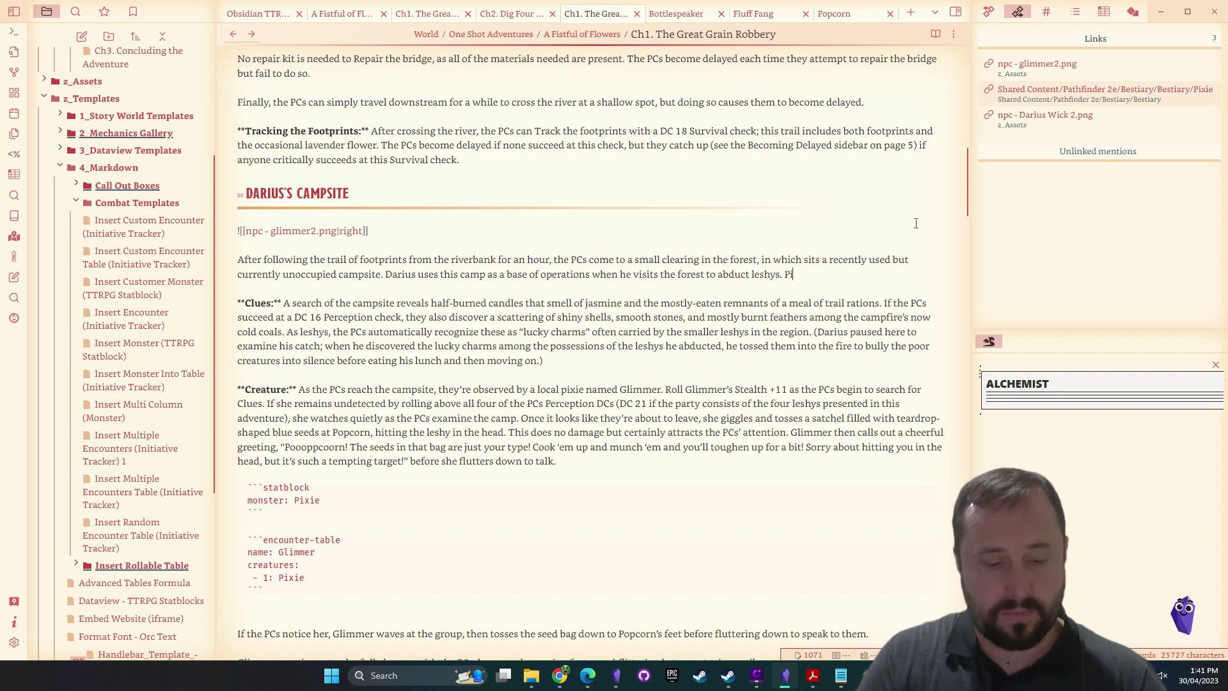
pyautogui.write('xie')
pyautogui.click(916, 220)
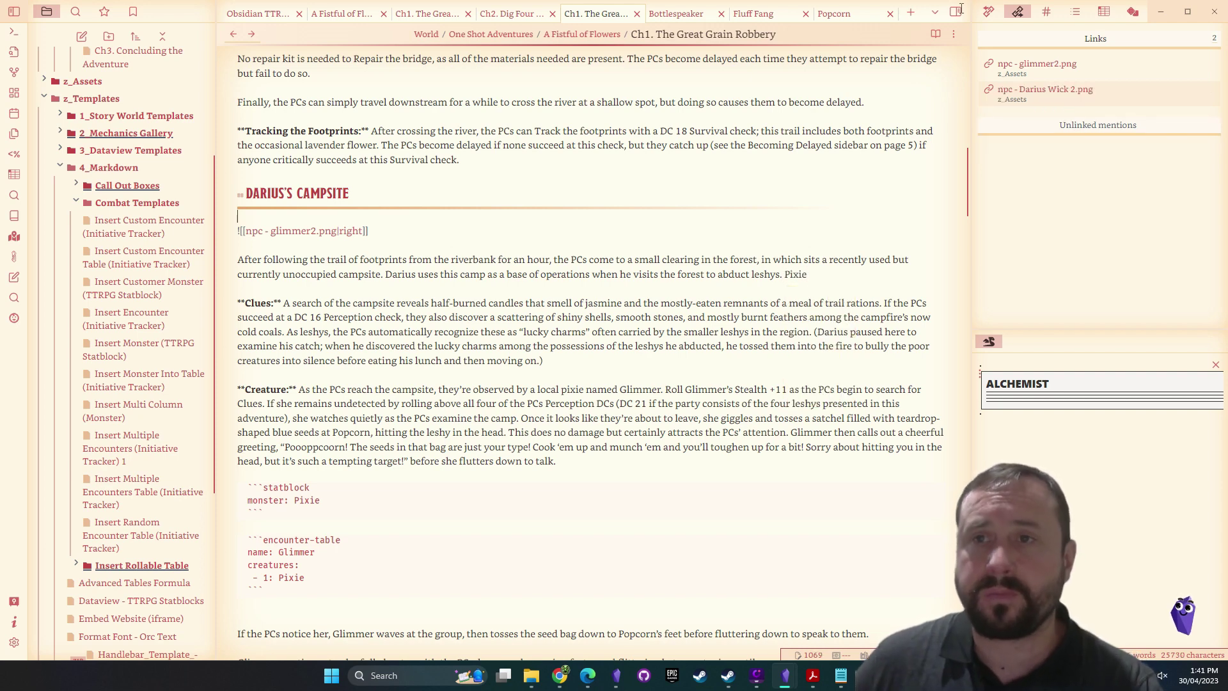
pyautogui.click(934, 36)
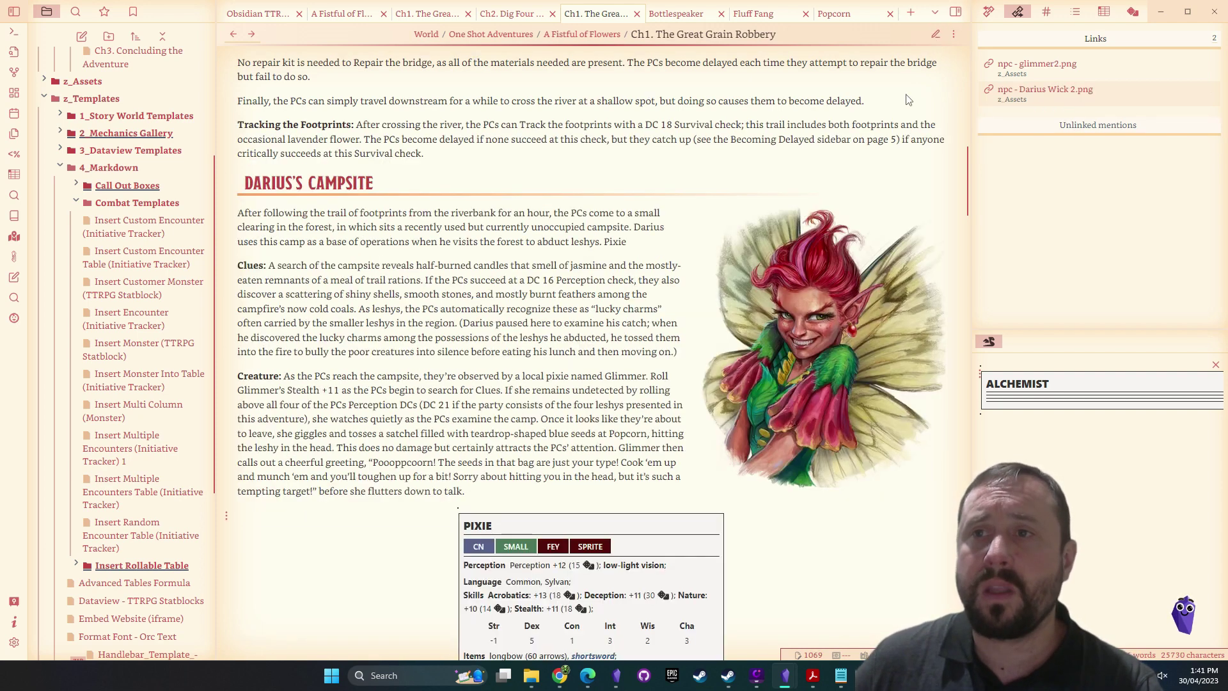
# Expand the chapter's unlinked mentions and look over the first suggested links
pyautogui.click(991, 128)
pyautogui.scroll(-1, 1145, 160)
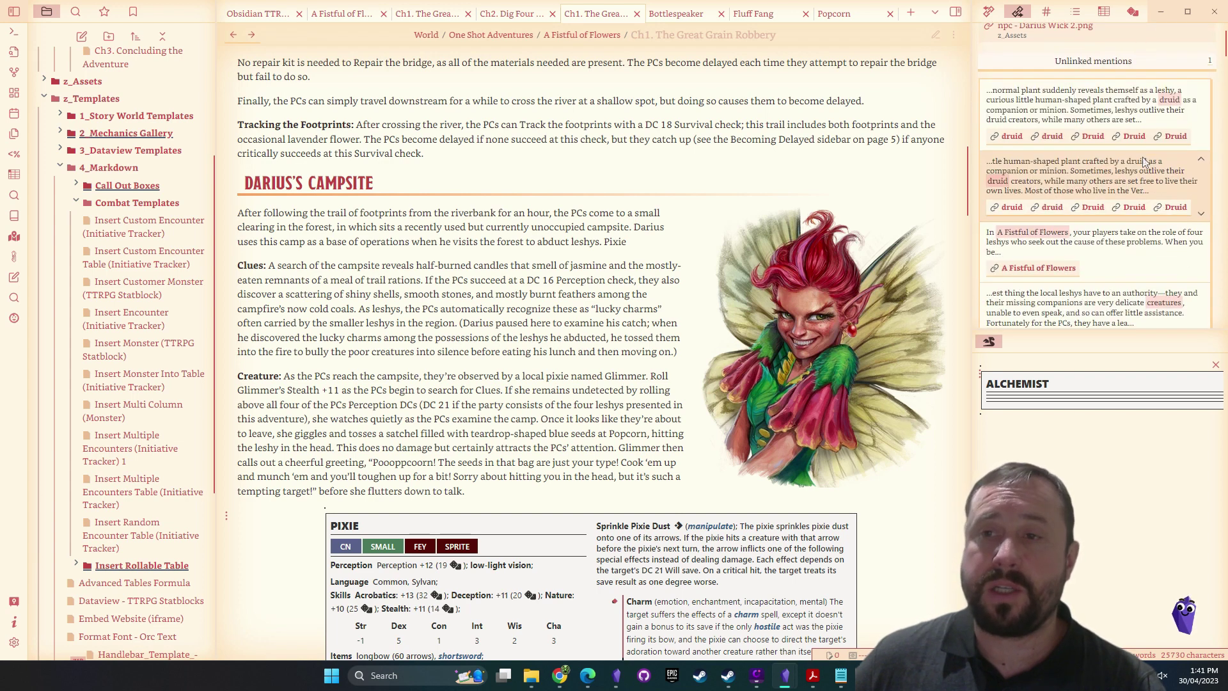
pyautogui.scroll(1, 1081, 92)
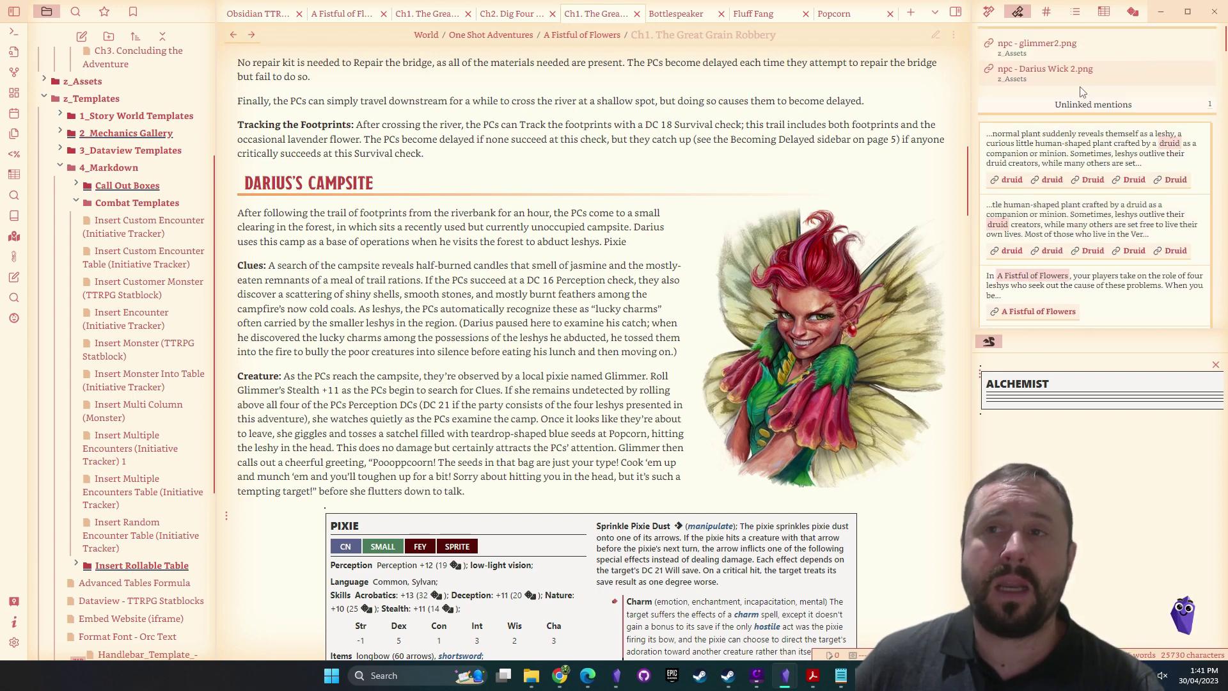
pyautogui.scroll(1, 1080, 92)
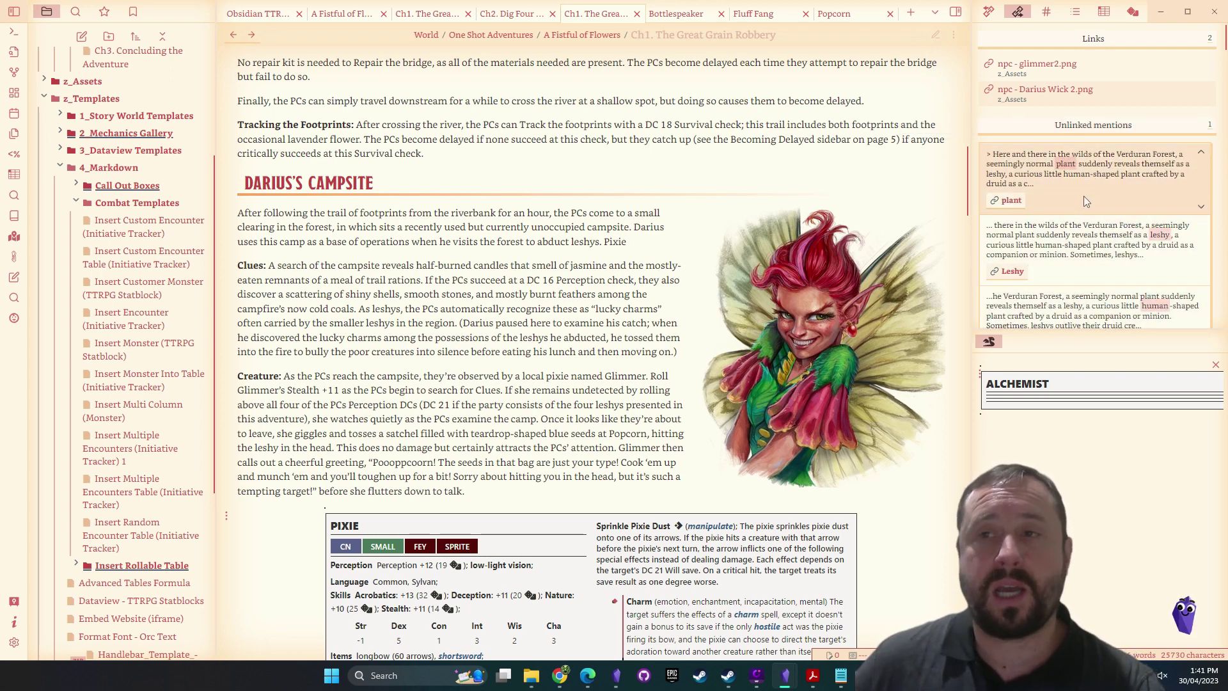
# Close the creature statblock pane to enlarge the mentions list, and jump from a mention to the first River Crossing paragraph
pyautogui.click(988, 343)
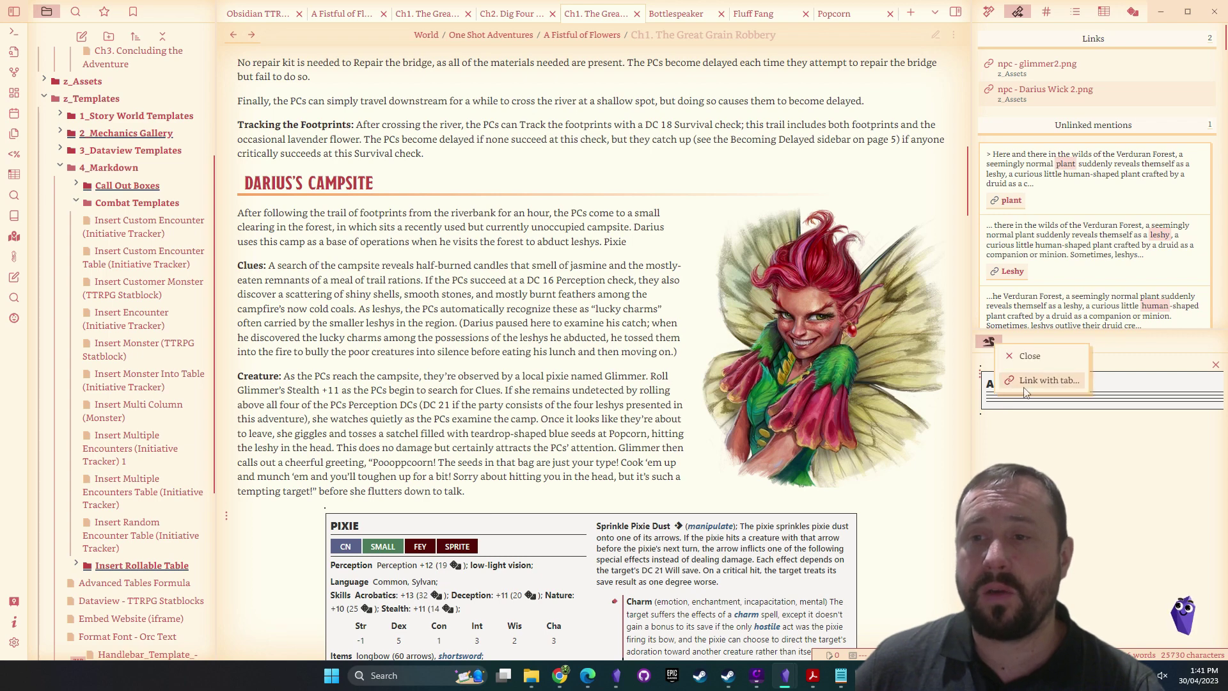
pyautogui.scroll(-1, 1154, 245)
pyautogui.scroll(-8, 1150, 237)
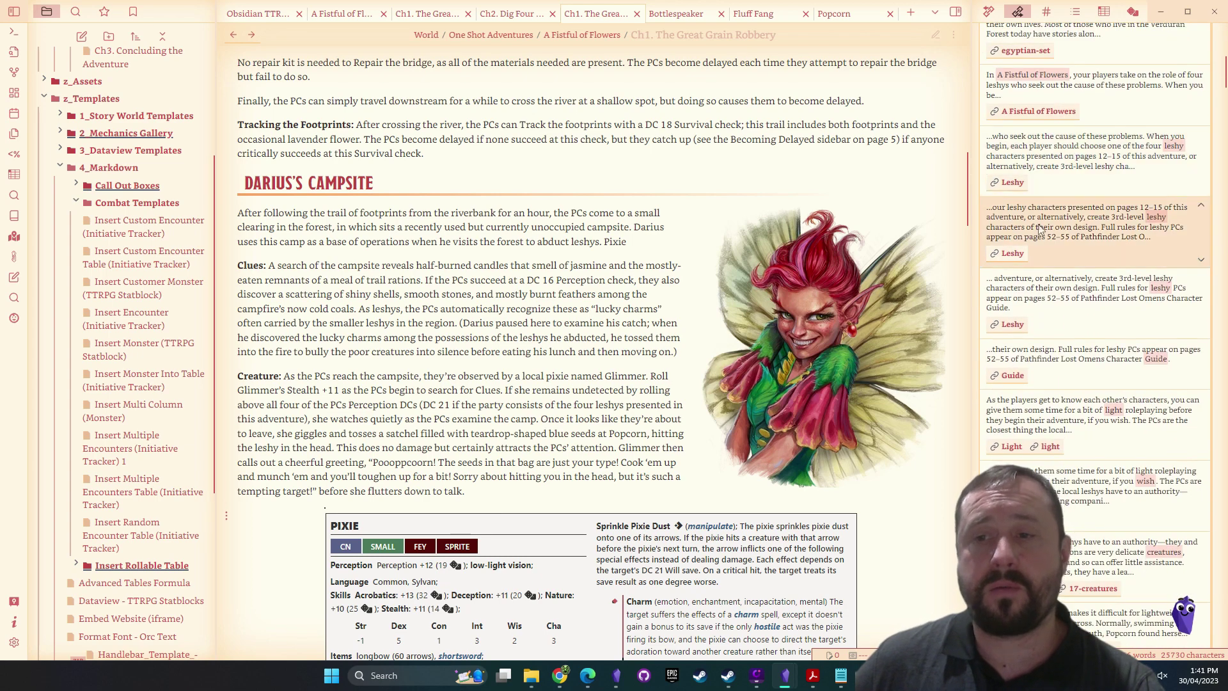
pyautogui.scroll(-4, 1118, 440)
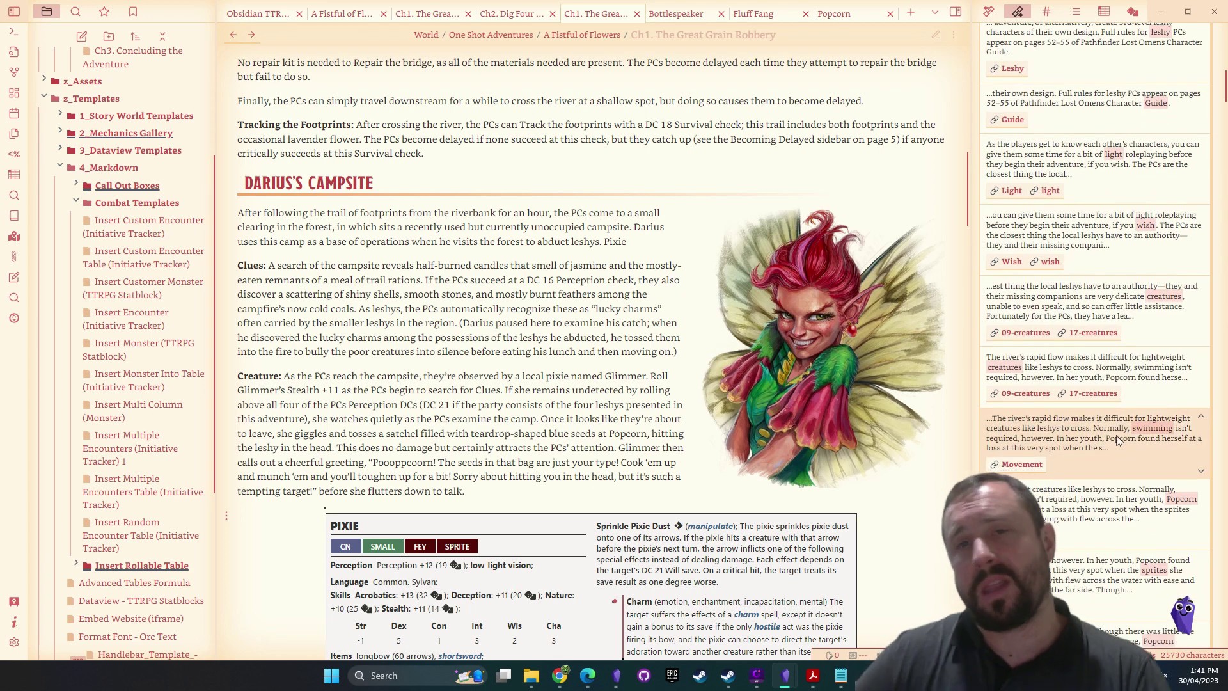
pyautogui.scroll(-2, 1117, 440)
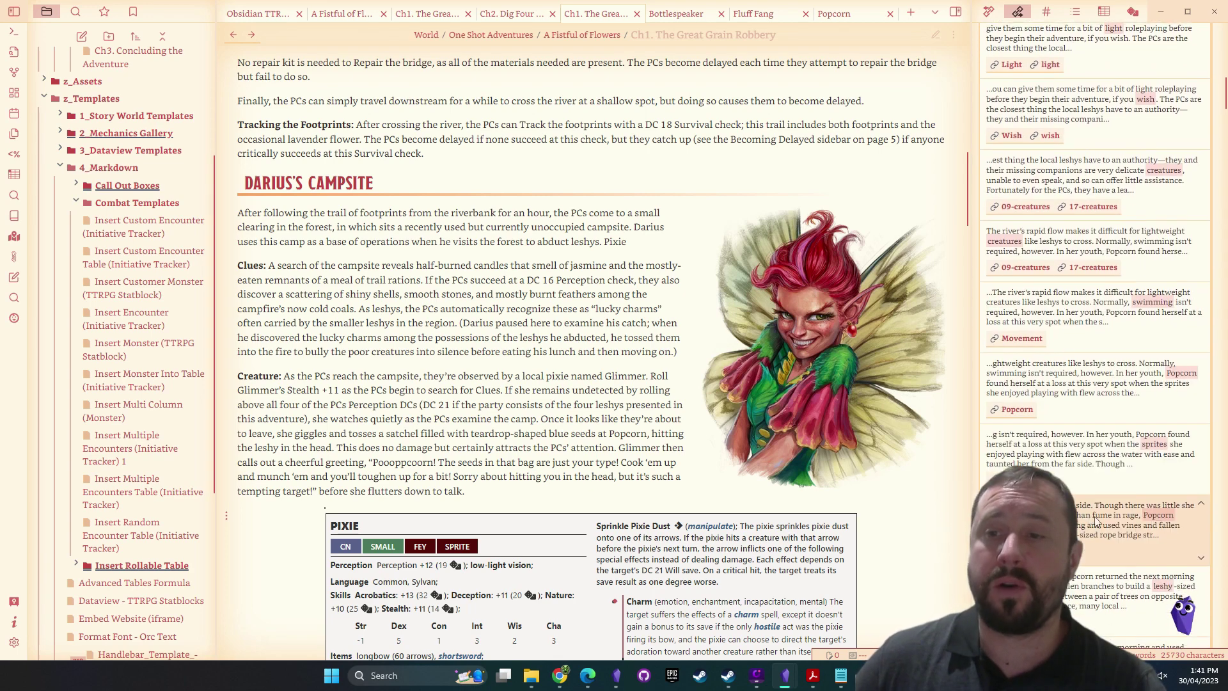
pyautogui.click(1095, 470)
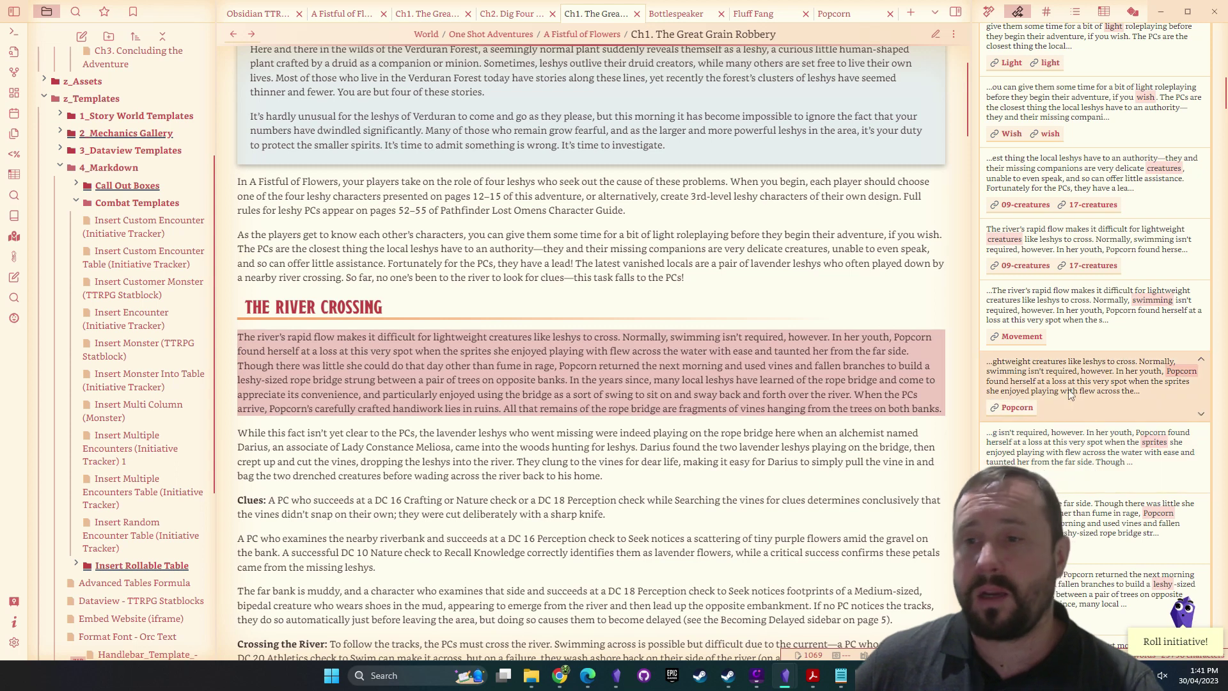
# Link the unlinked word rope in "learned of the rope bridge" to the Rope note and preview that note from the text
pyautogui.scroll(-3, 1031, 467)
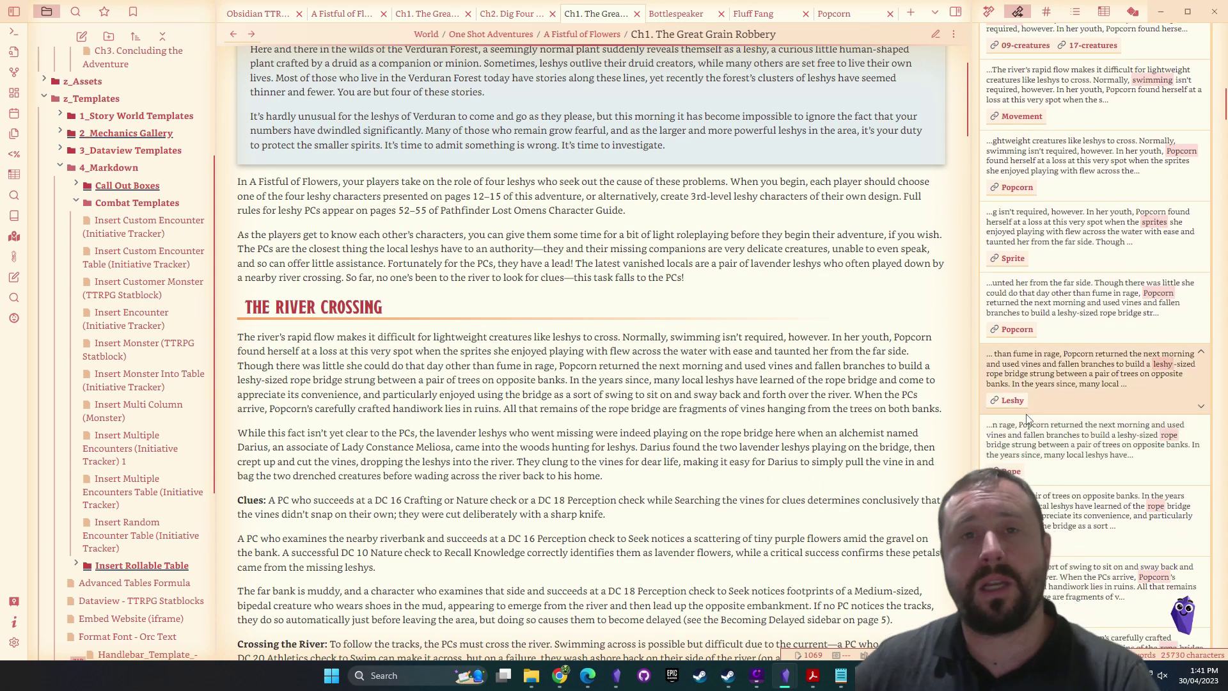
pyautogui.scroll(-3, 1026, 419)
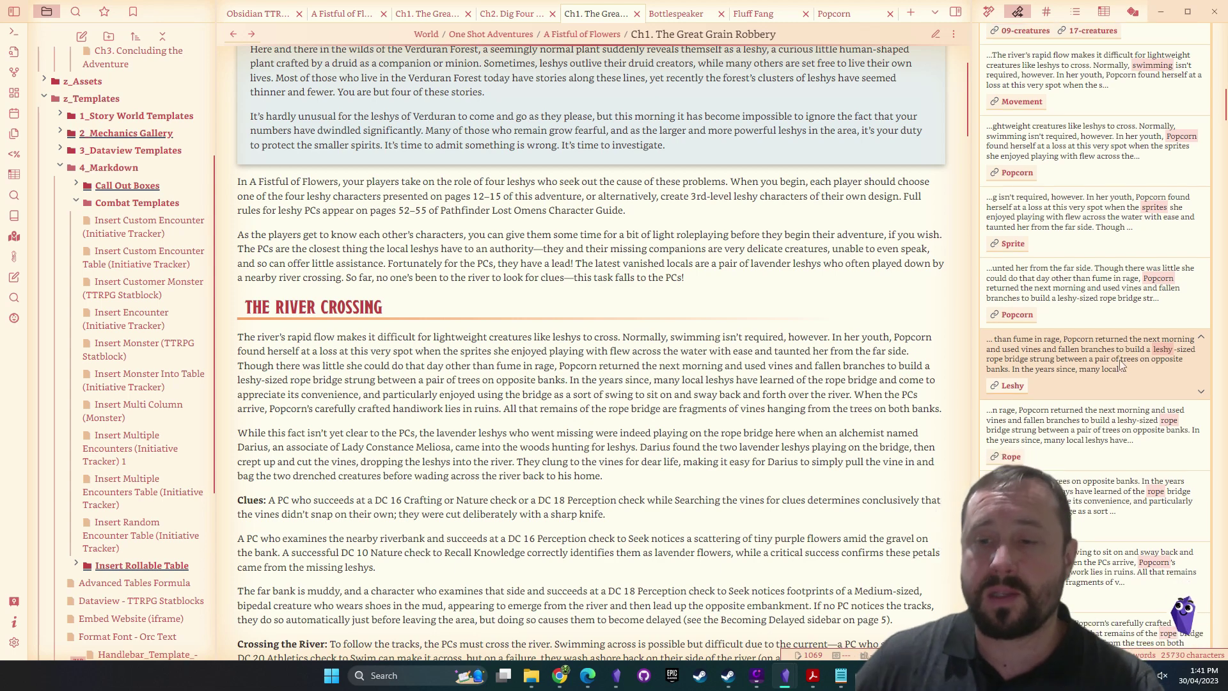
pyautogui.scroll(1, 1003, 408)
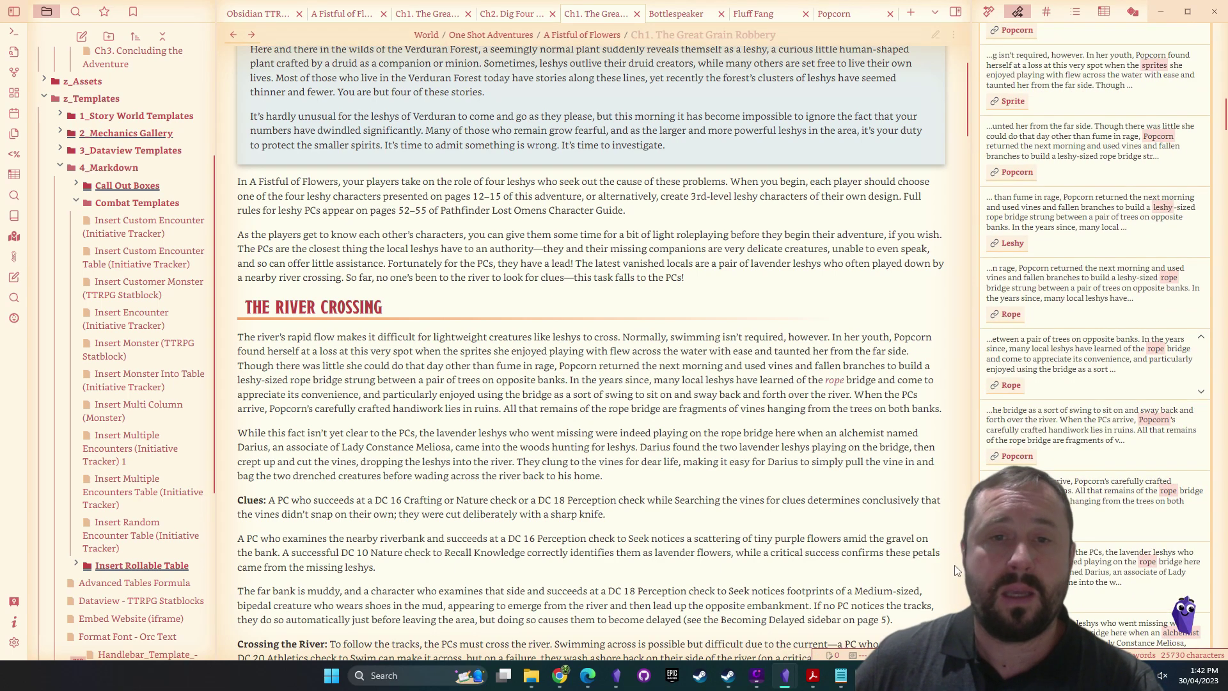
pyautogui.click(1036, 407)
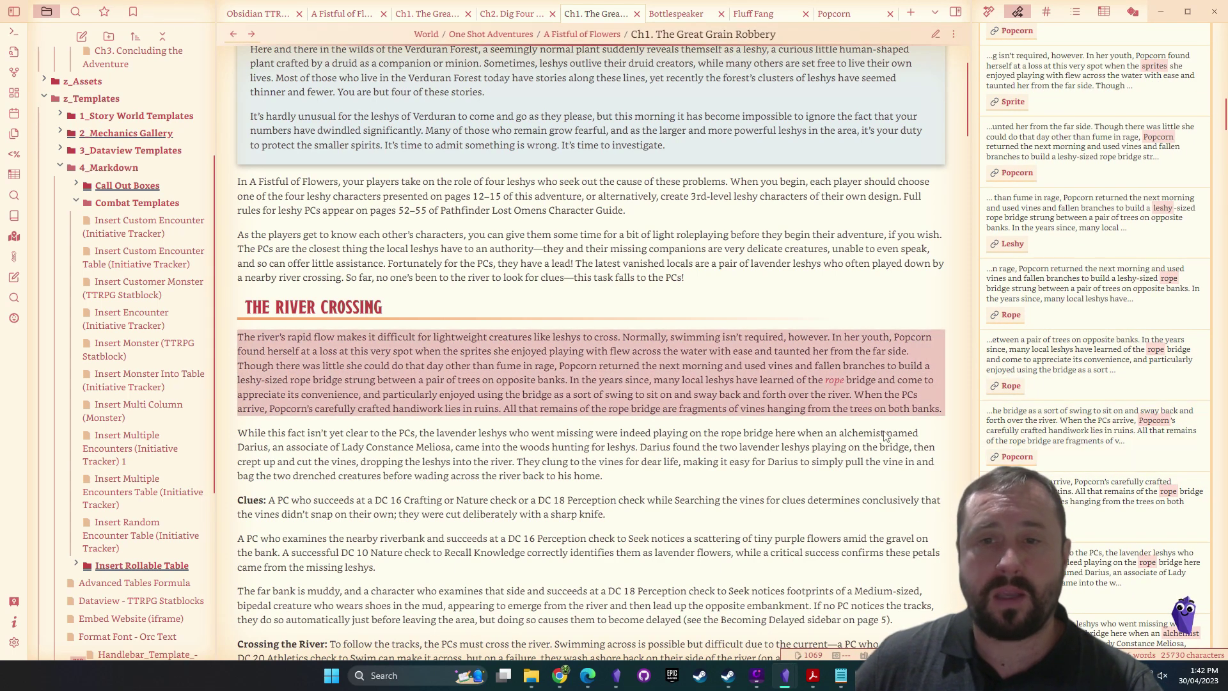
pyautogui.moveTo(834, 382)
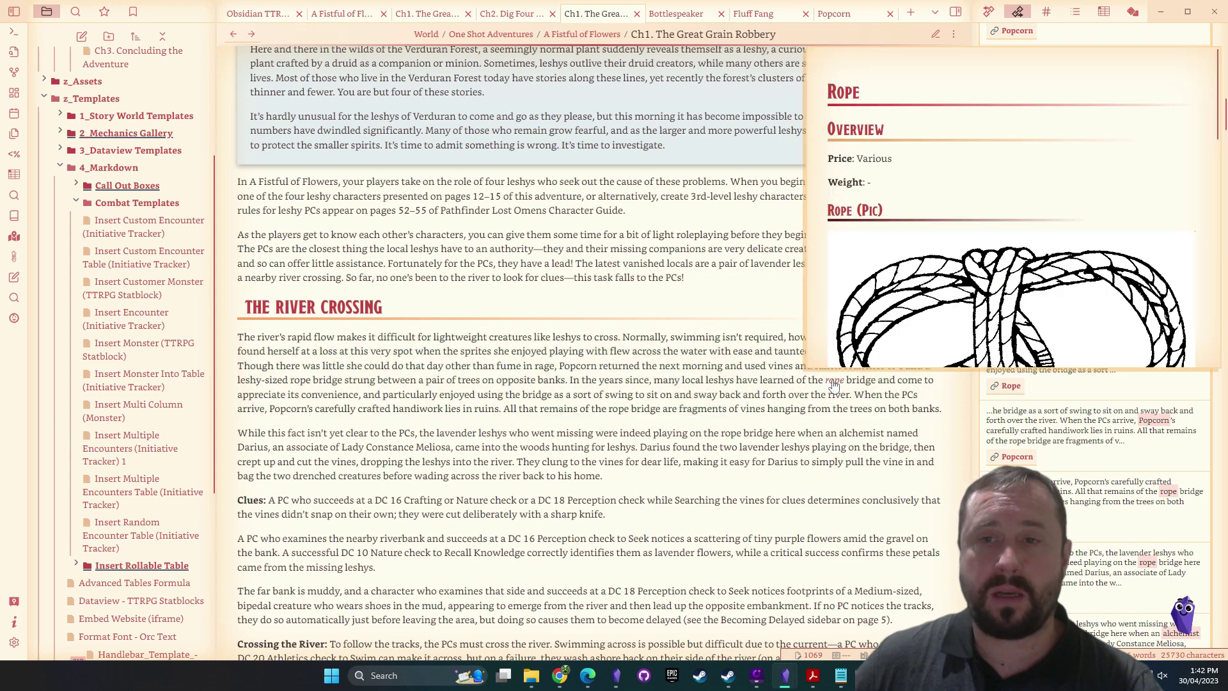
# Look through the remaining unlinked mentions to find the Pixie mention from the Darius's Campsite section
pyautogui.scroll(-2, 1126, 428)
pyautogui.scroll(-4, 1129, 434)
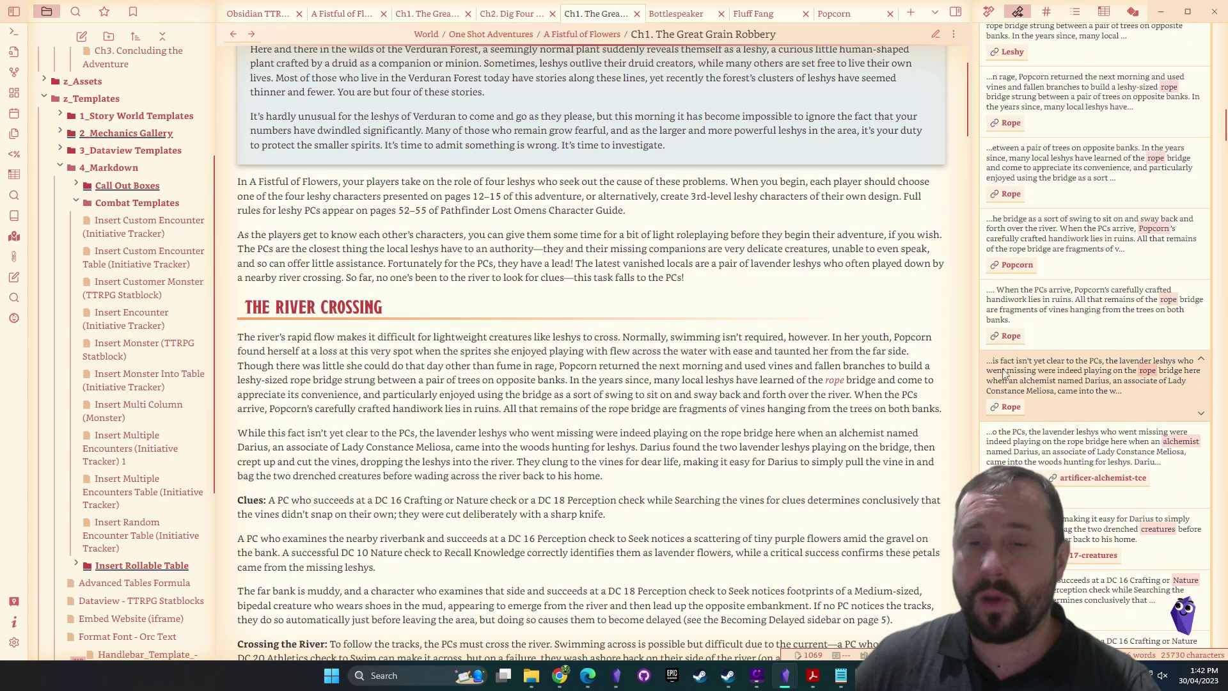
pyautogui.scroll(-2, 1132, 328)
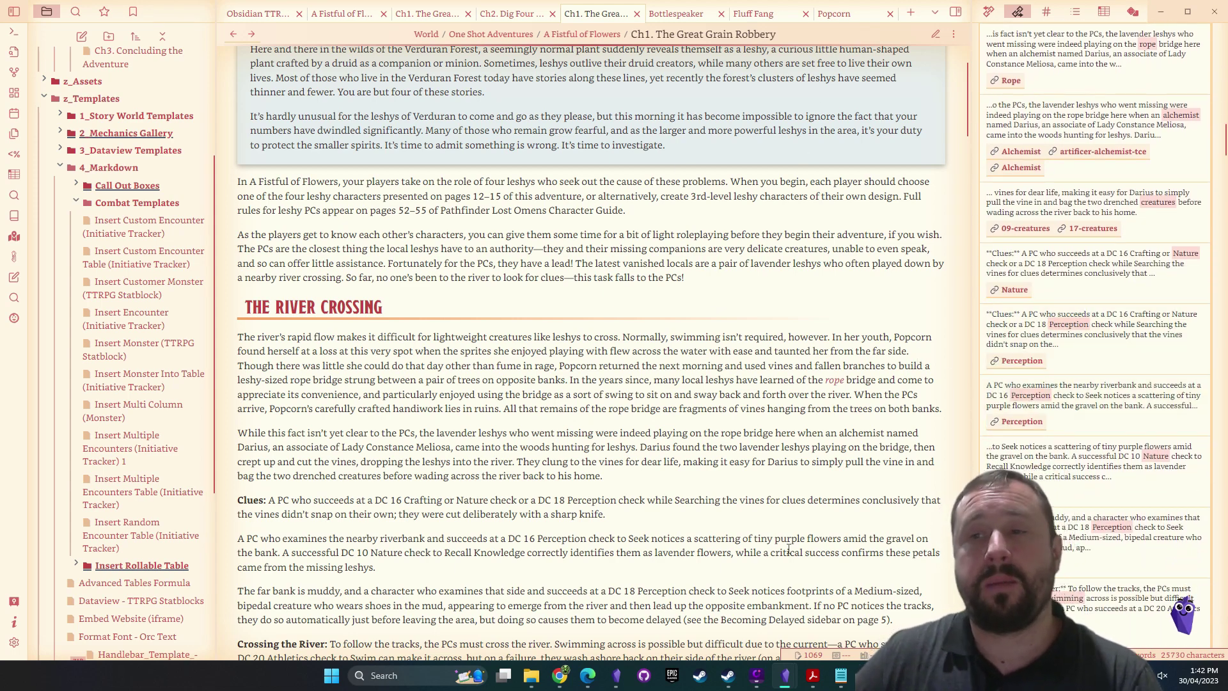
pyautogui.scroll(-5, 1116, 345)
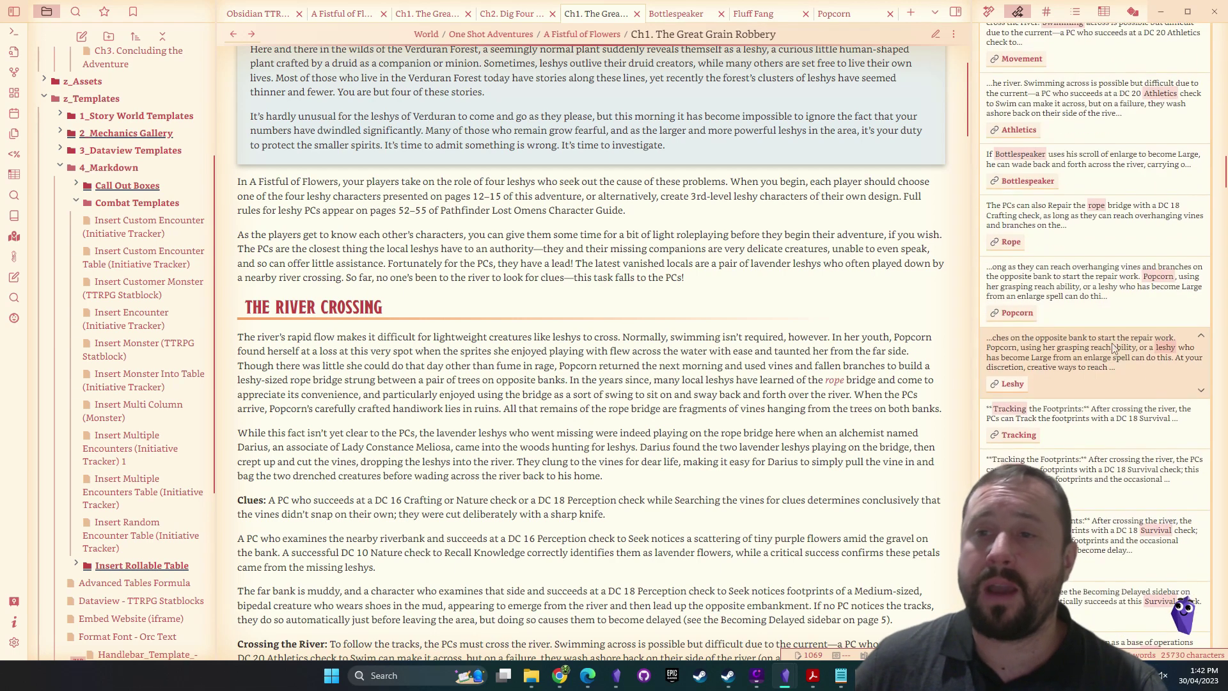
pyautogui.scroll(-6, 1116, 332)
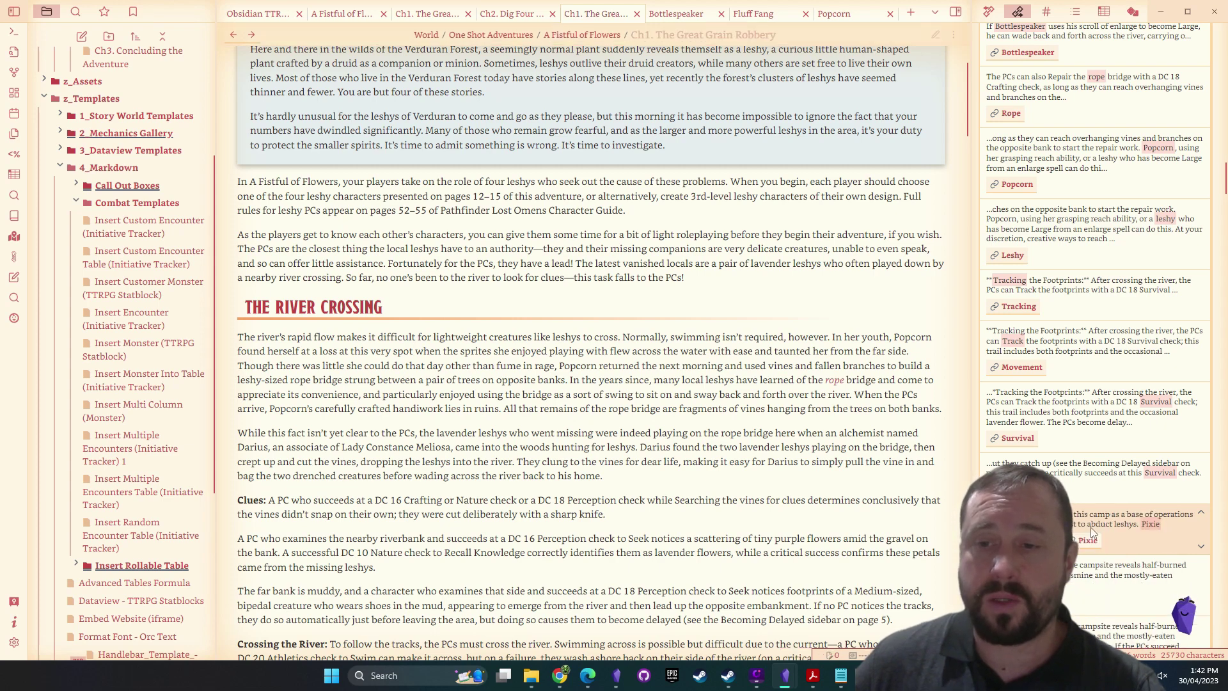
# Link the unlinked word Pixie in the opening paragraph of Darius's Campsite to the Pixie note
pyautogui.scroll(1, 1096, 530)
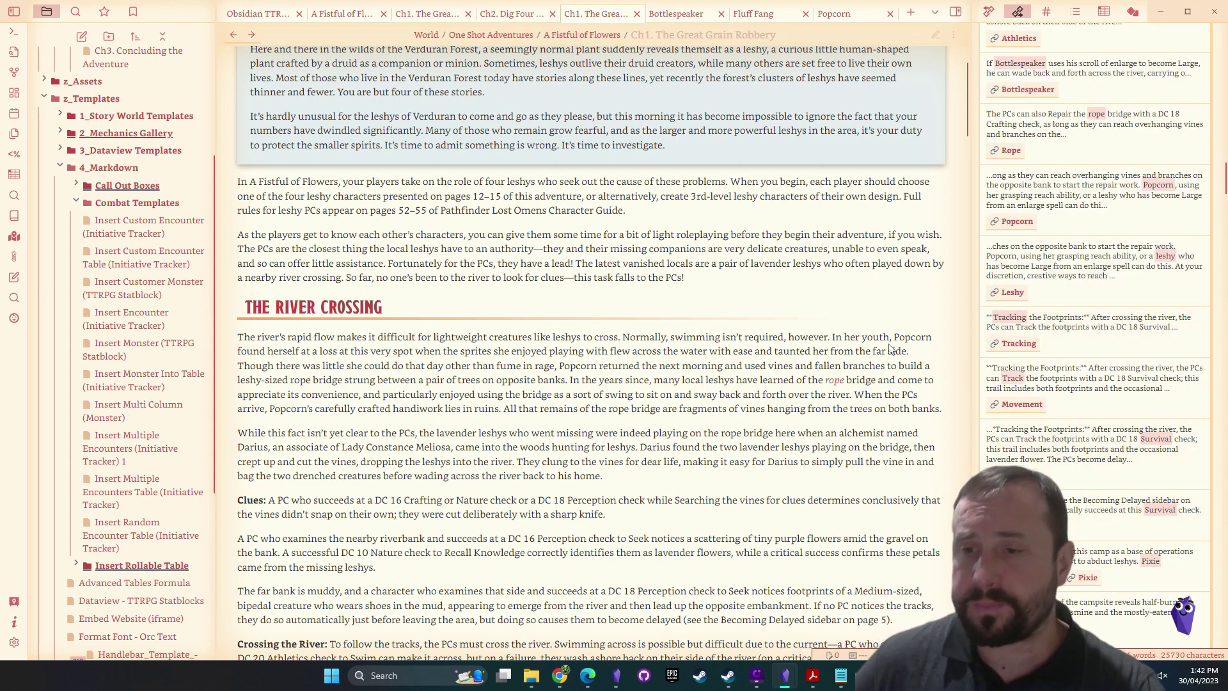
pyautogui.click(1097, 555)
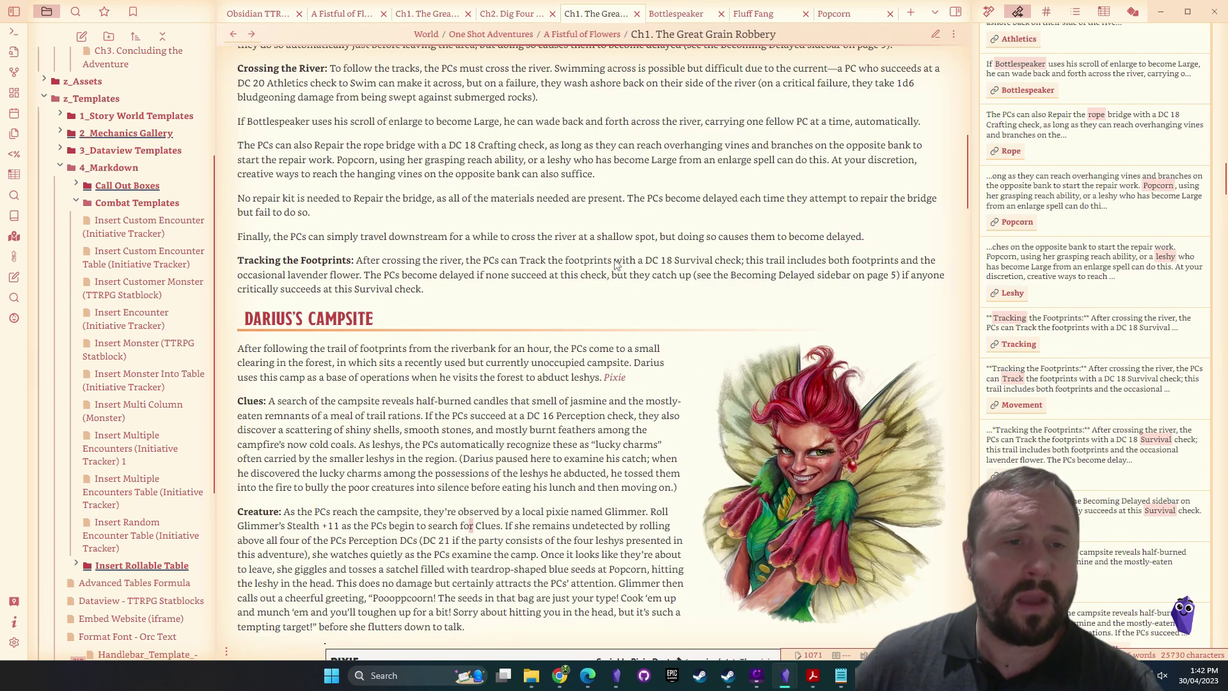
pyautogui.scroll(1, 544, 313)
pyautogui.scroll(-1, 575, 224)
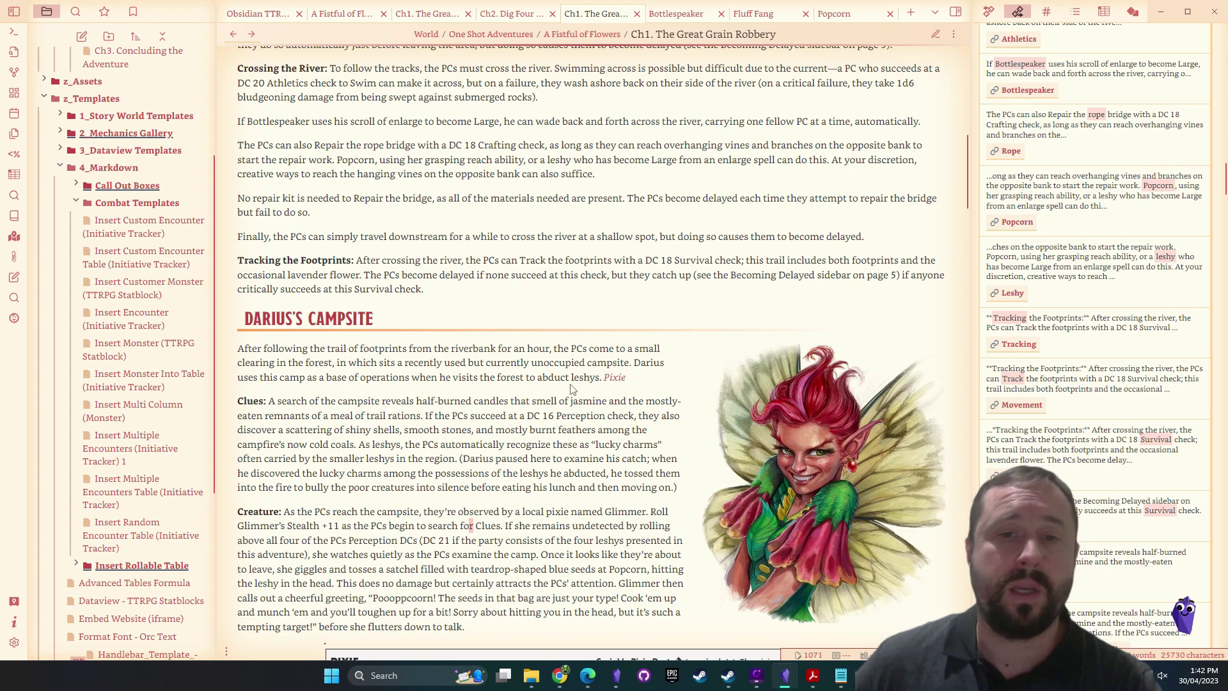
# Open the Pixie note from its link in Darius's Campsite, review its statblock and encounter table, and return to the chapter
pyautogui.click(613, 378)
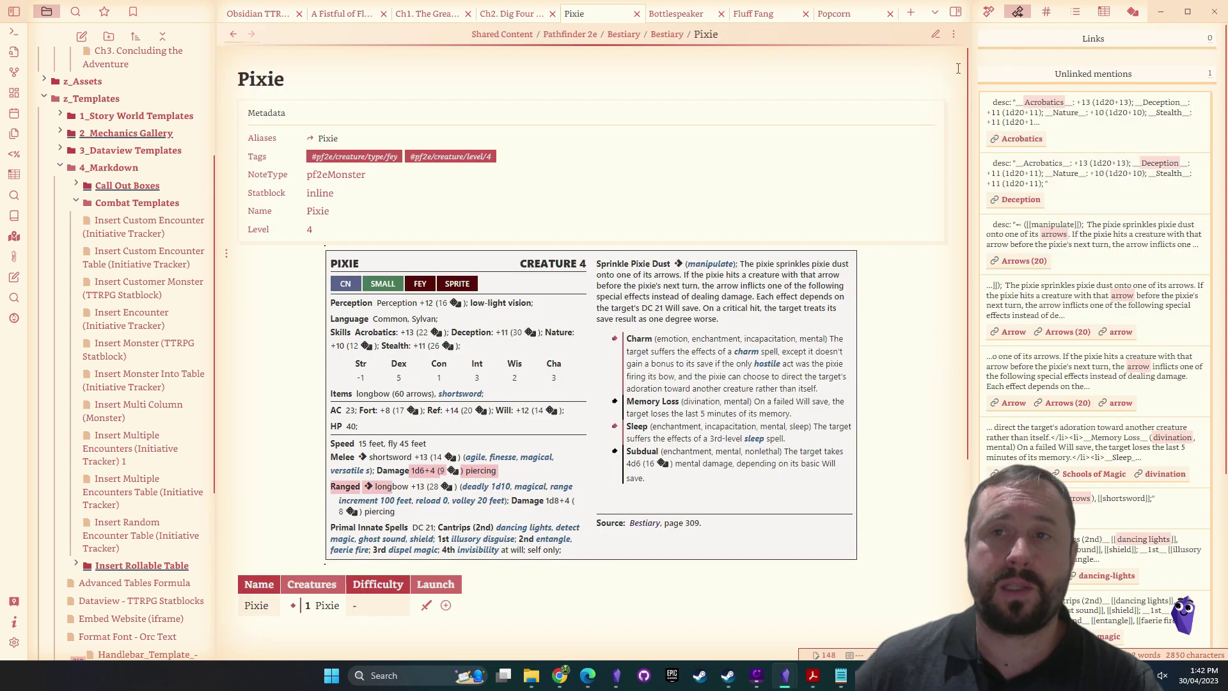
pyautogui.scroll(-3, 432, 358)
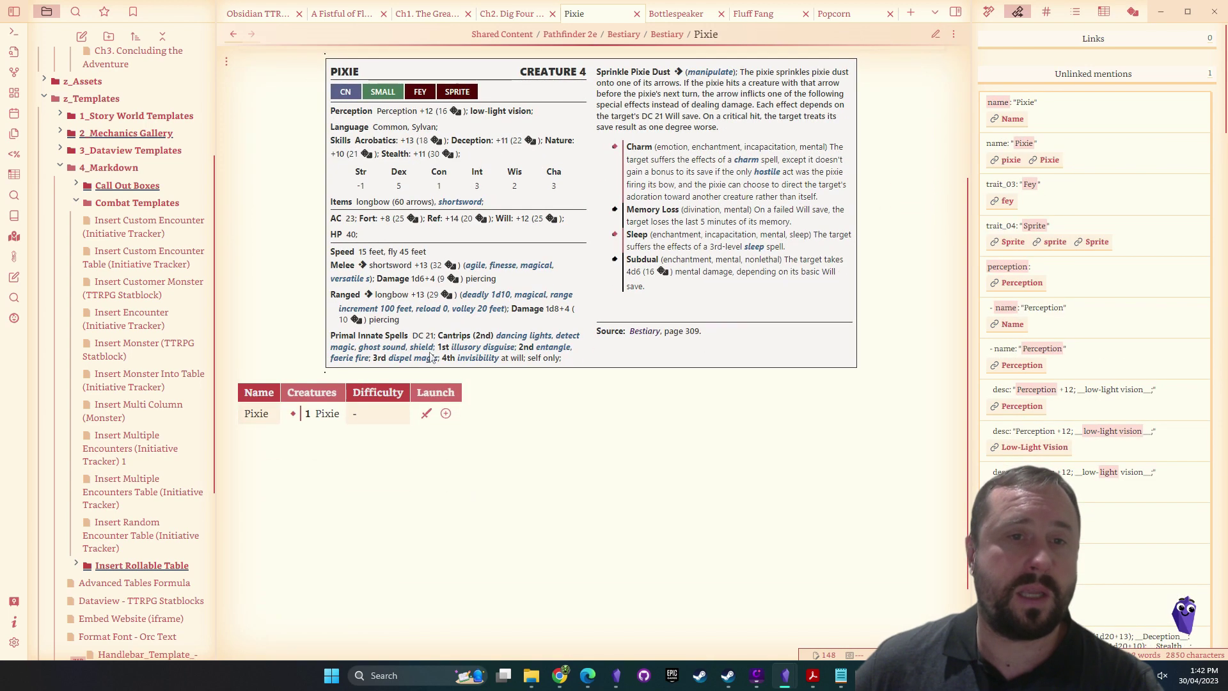
pyautogui.scroll(2, 628, 355)
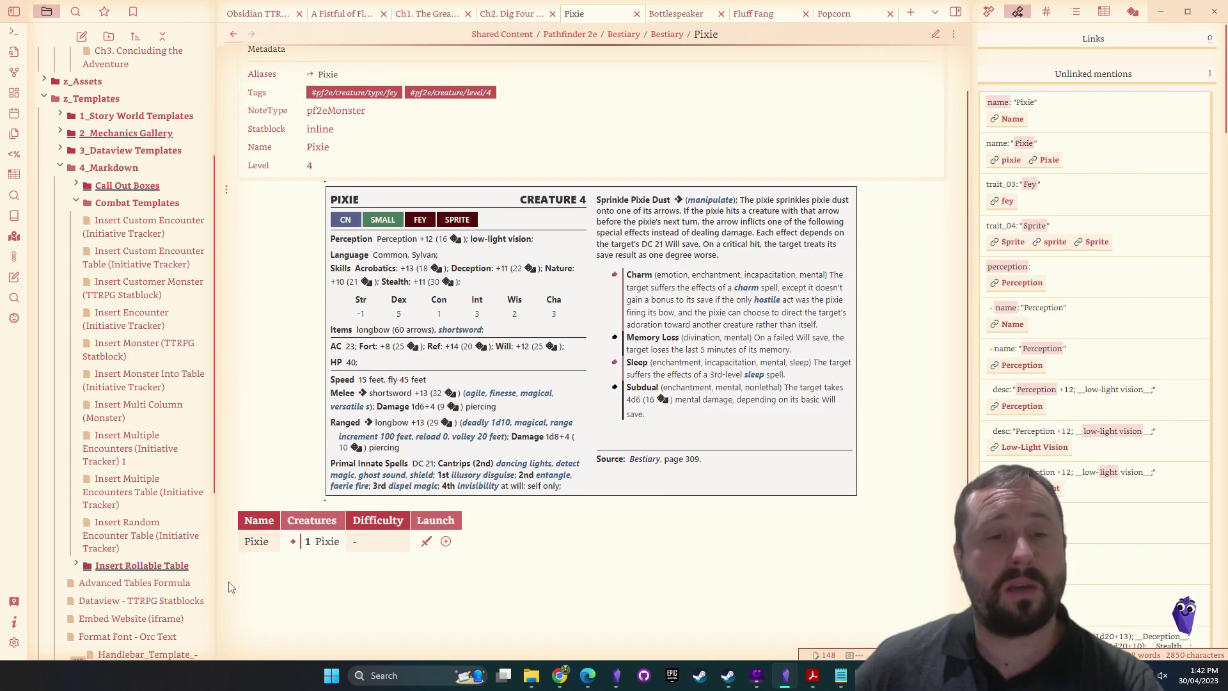
pyautogui.click(233, 33)
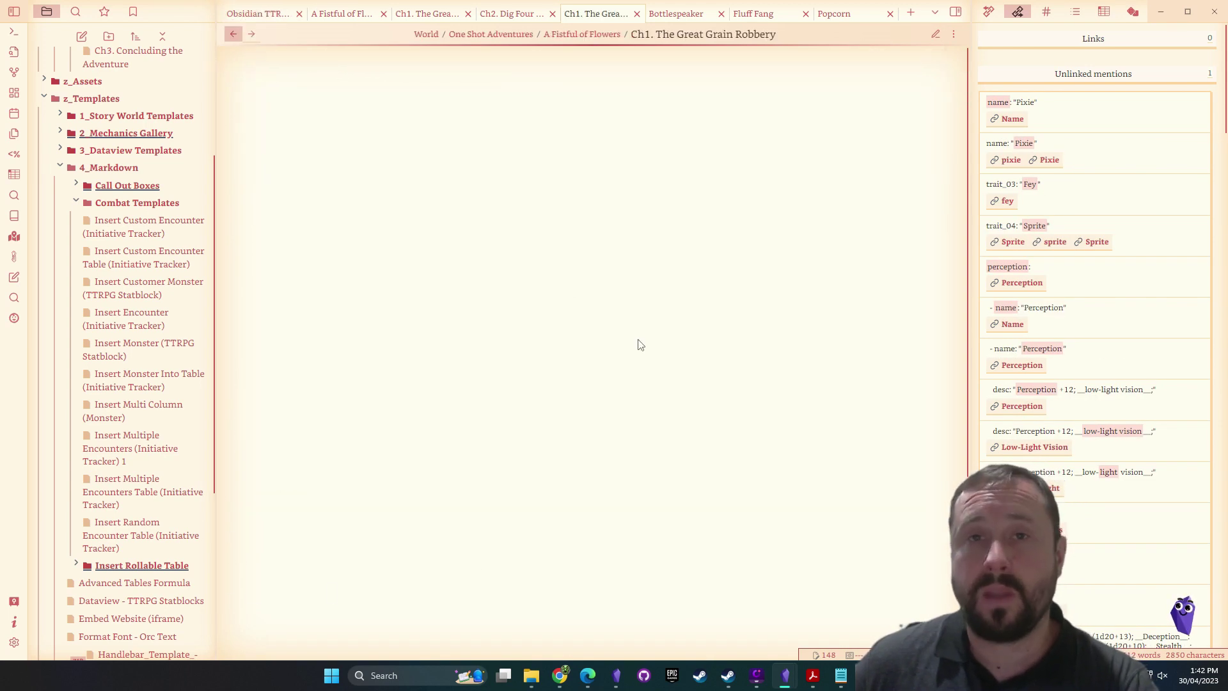
# Start the Pixie encounter in the initiative tracker from the Pixie link's preview, and show the creature's statblock from the tracker
pyautogui.scroll(-6, 573, 465)
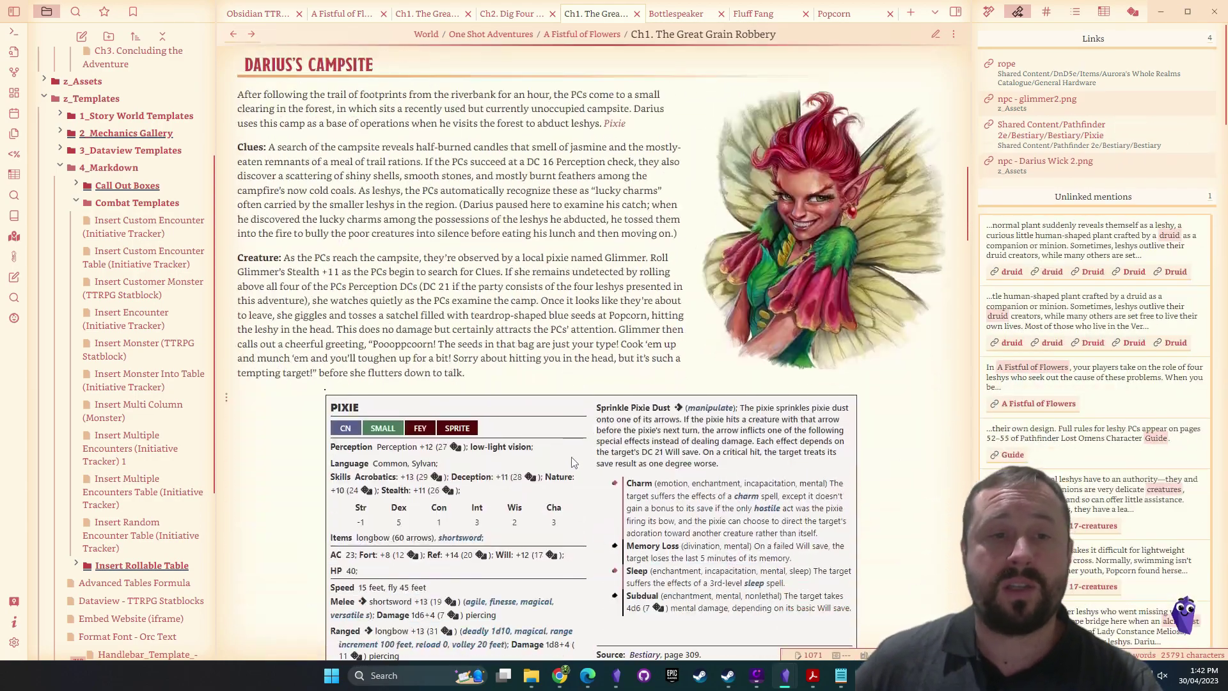
pyautogui.scroll(4, 595, 277)
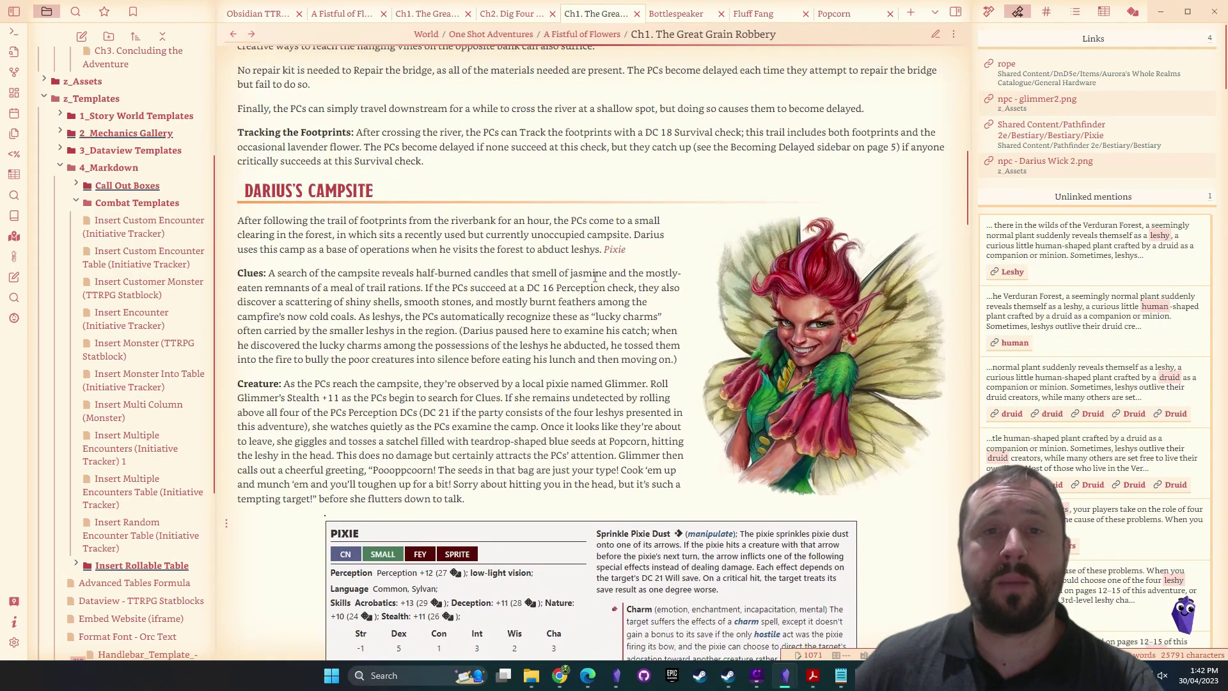
pyautogui.moveTo(618, 250)
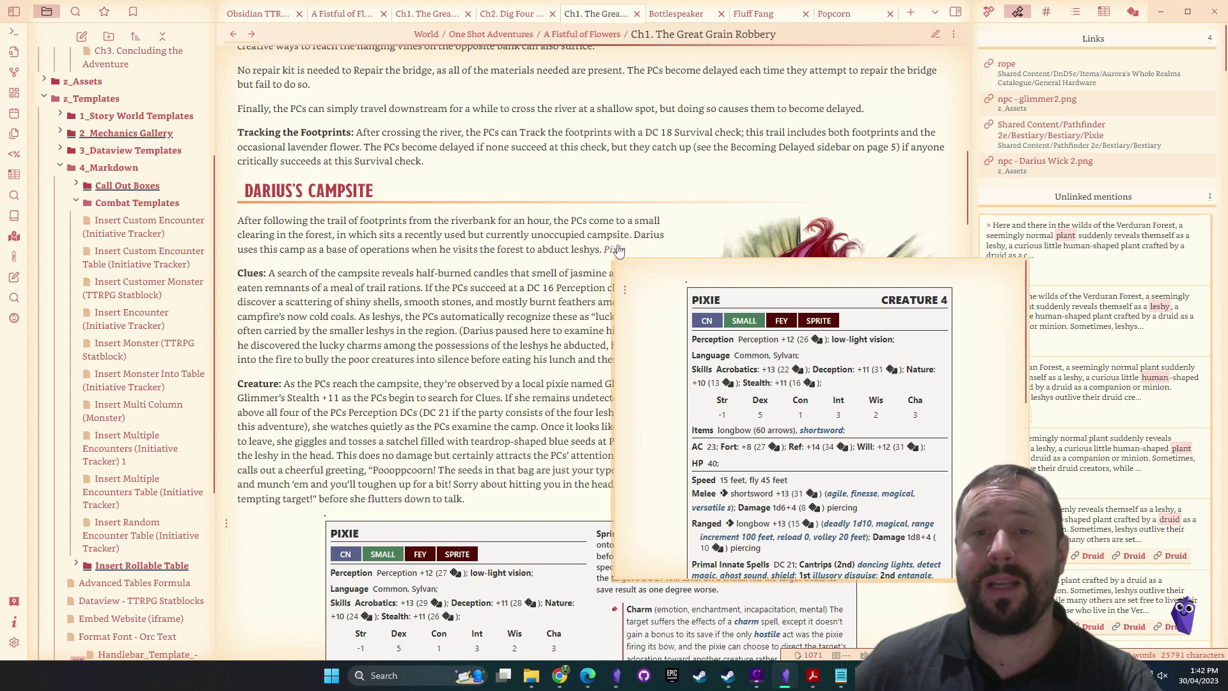
pyautogui.scroll(-10, 697, 353)
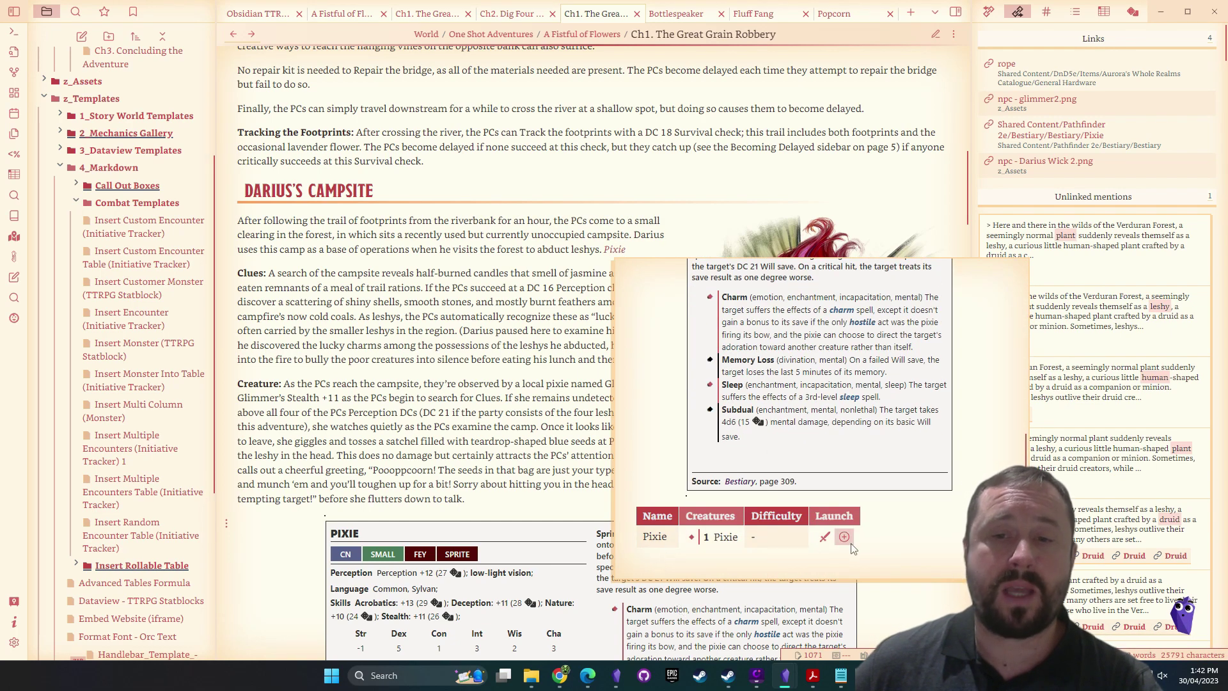
pyautogui.click(824, 538)
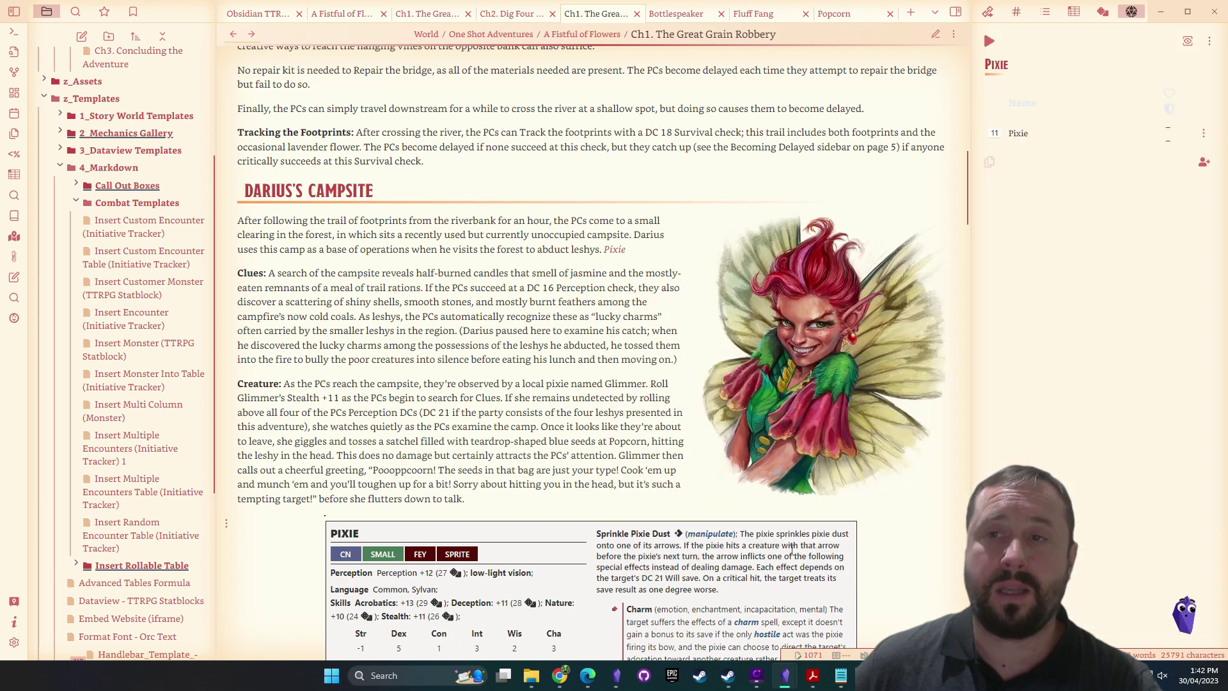
pyautogui.click(1021, 134)
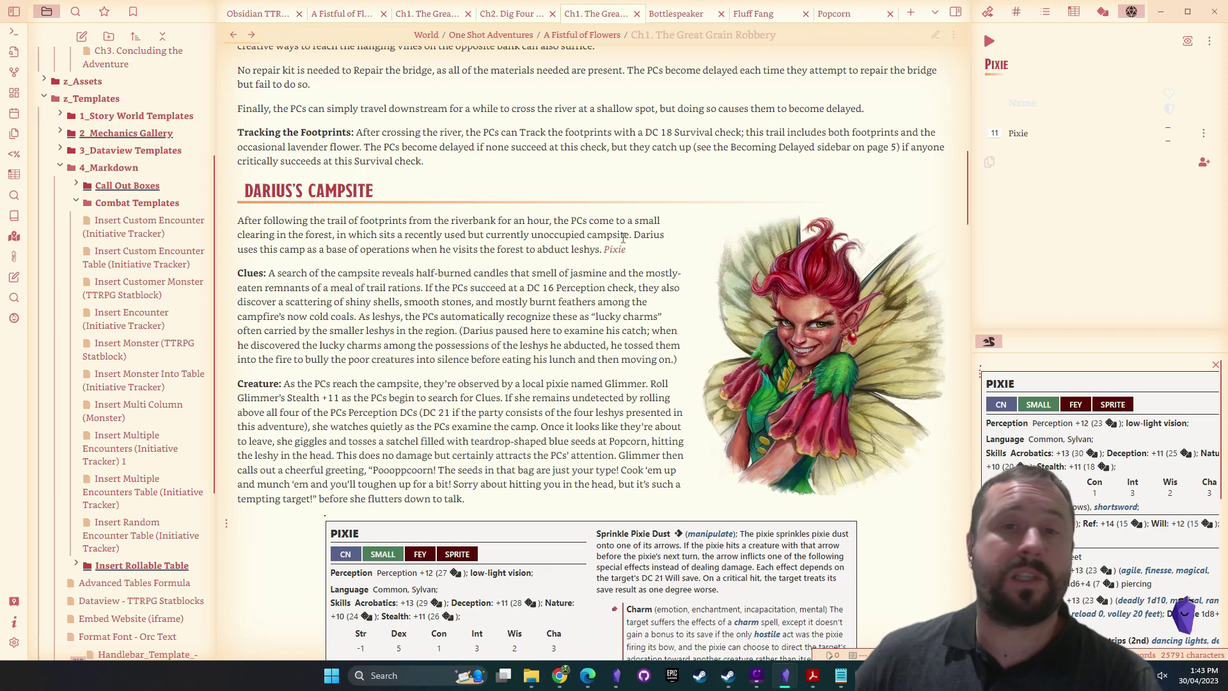
# Preview the Pixie note from its link again and look over its statblock and encounter table
pyautogui.moveTo(614, 249)
pyautogui.scroll(-5, 897, 401)
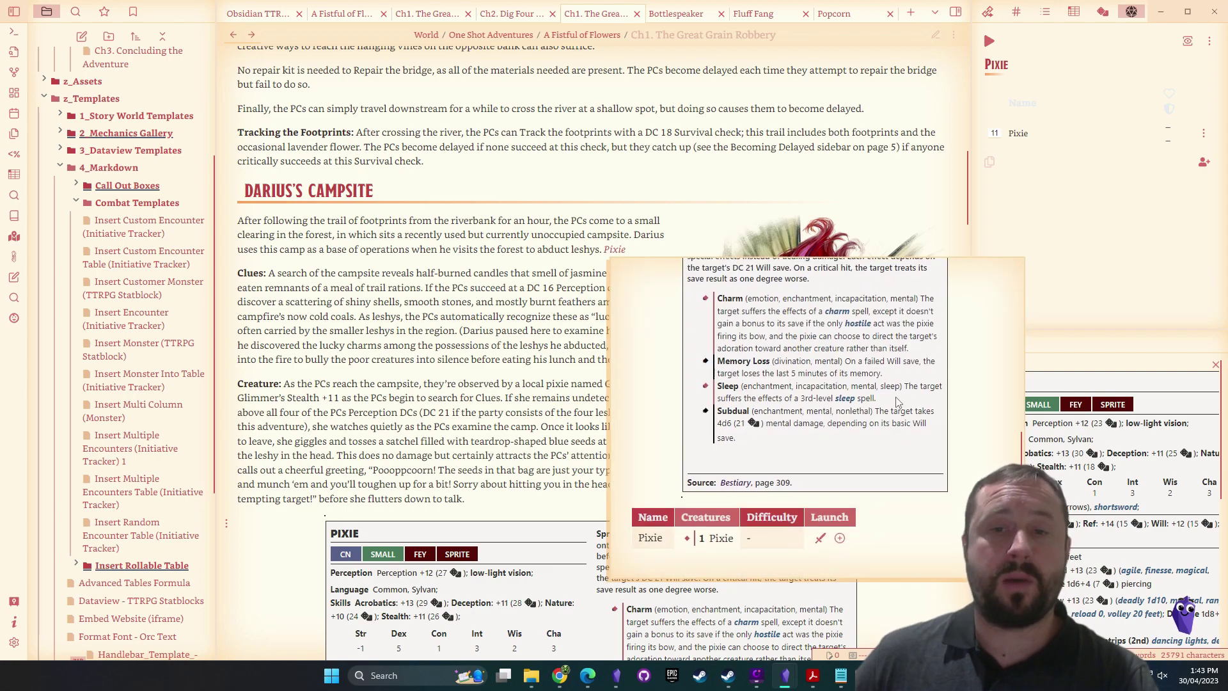
pyautogui.scroll(5, 897, 402)
pyautogui.scroll(-3, 897, 401)
pyautogui.scroll(3, 897, 402)
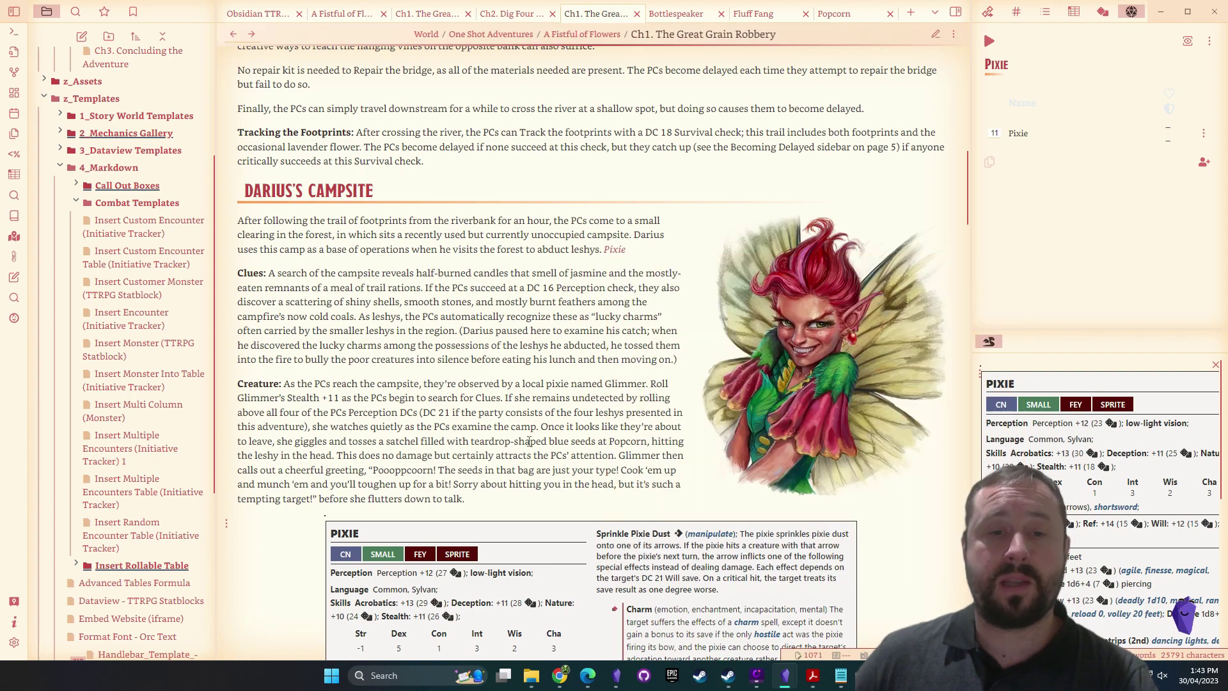
# Look through the chapter from Glimmer's statblock and encounter table to the Crystals and Candlewax map
pyautogui.scroll(-6, 477, 345)
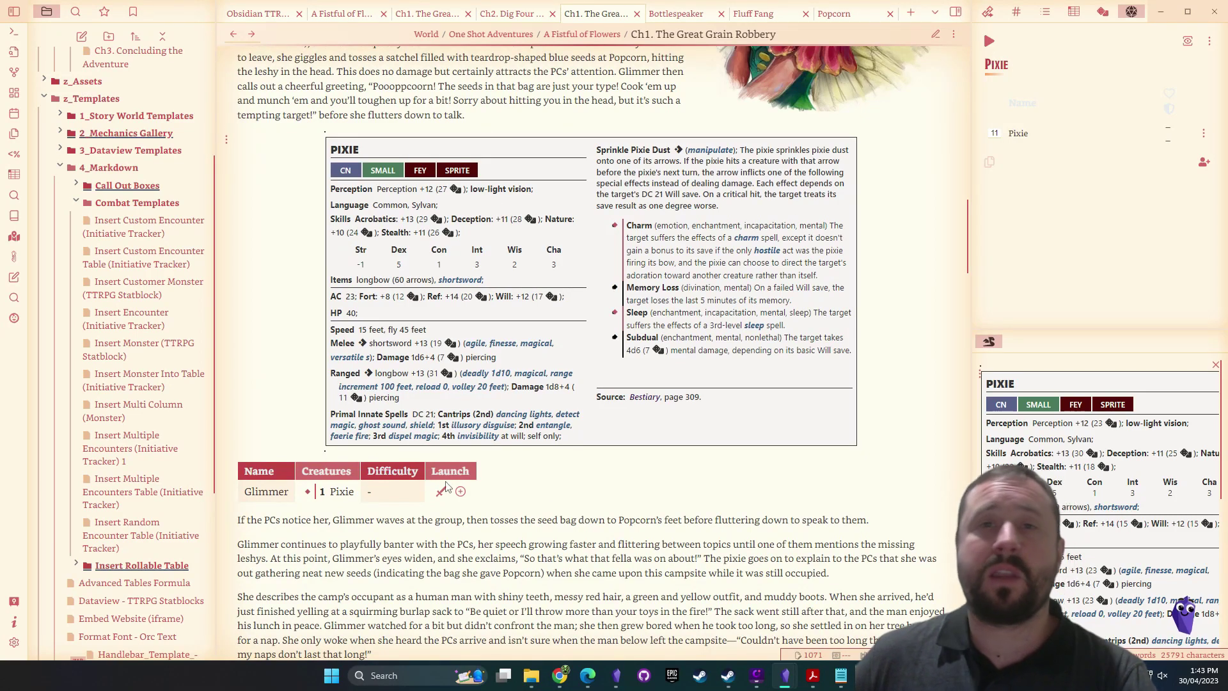
pyautogui.scroll(-1, 683, 534)
pyautogui.scroll(-9, 683, 534)
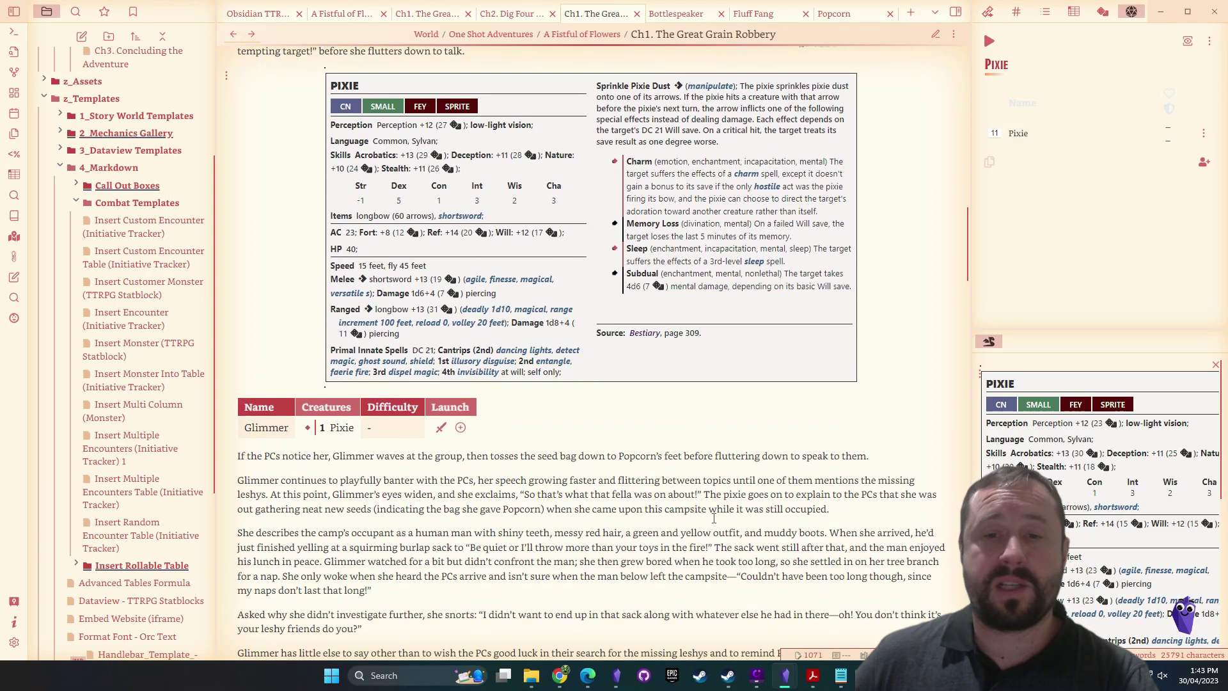
pyautogui.scroll(-12, 720, 498)
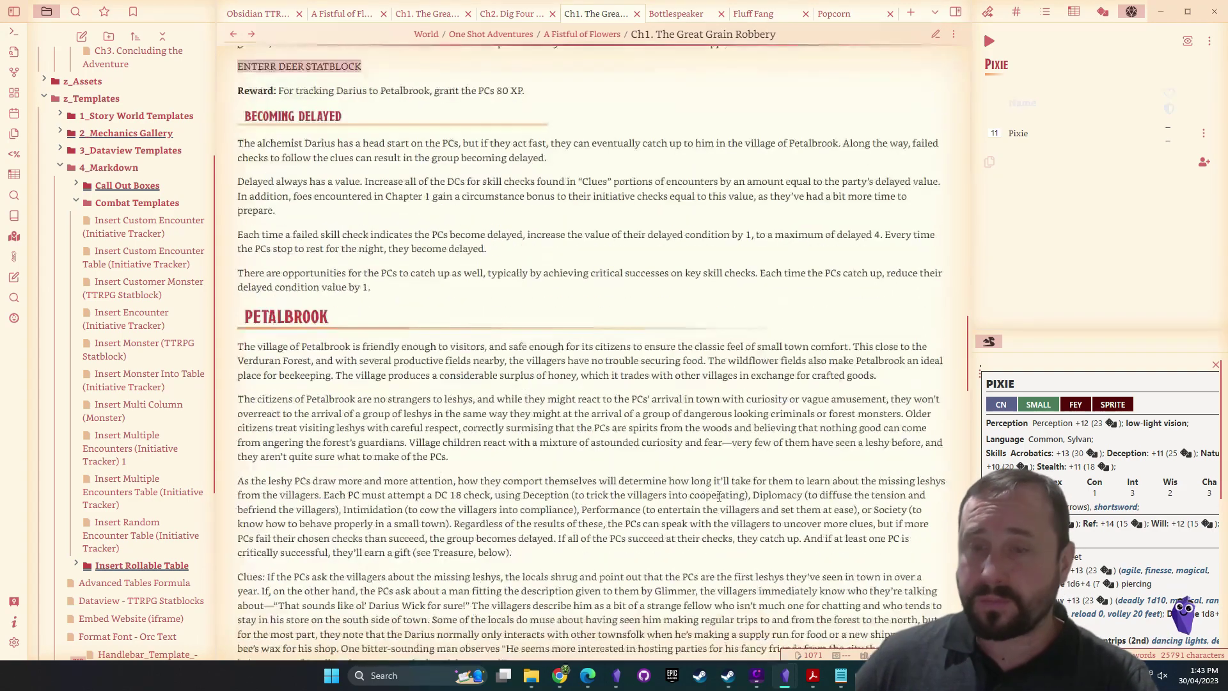
pyautogui.scroll(-5, 908, 270)
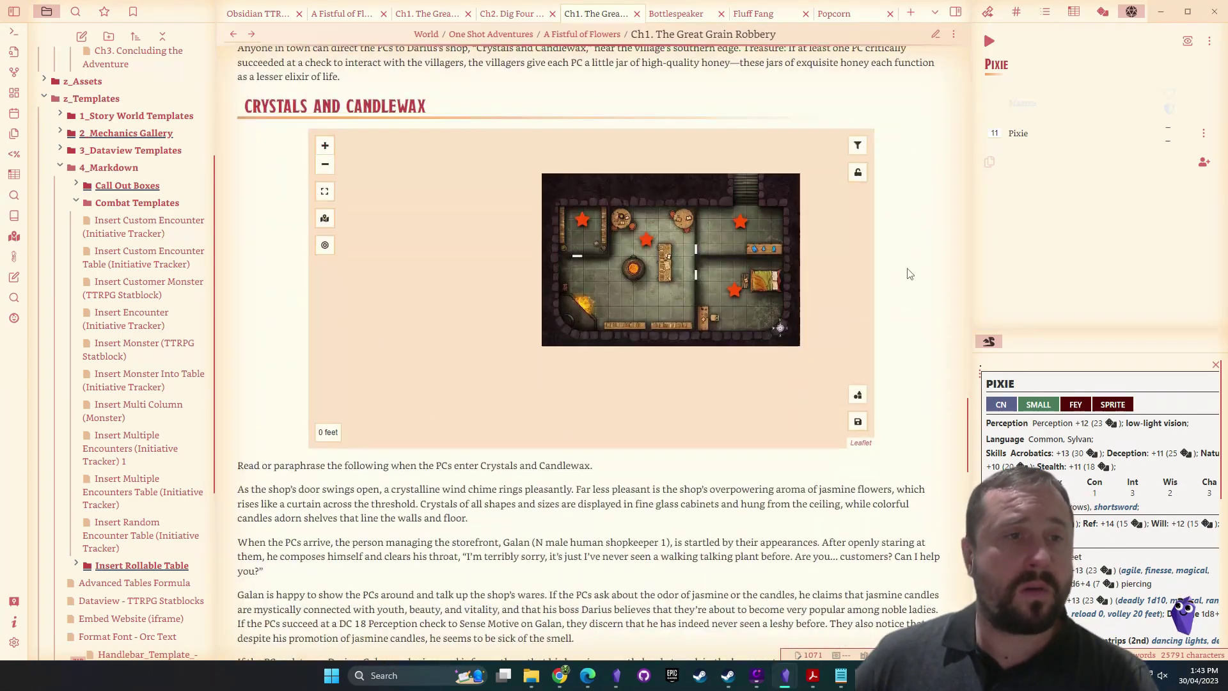
pyautogui.scroll(-2, 908, 270)
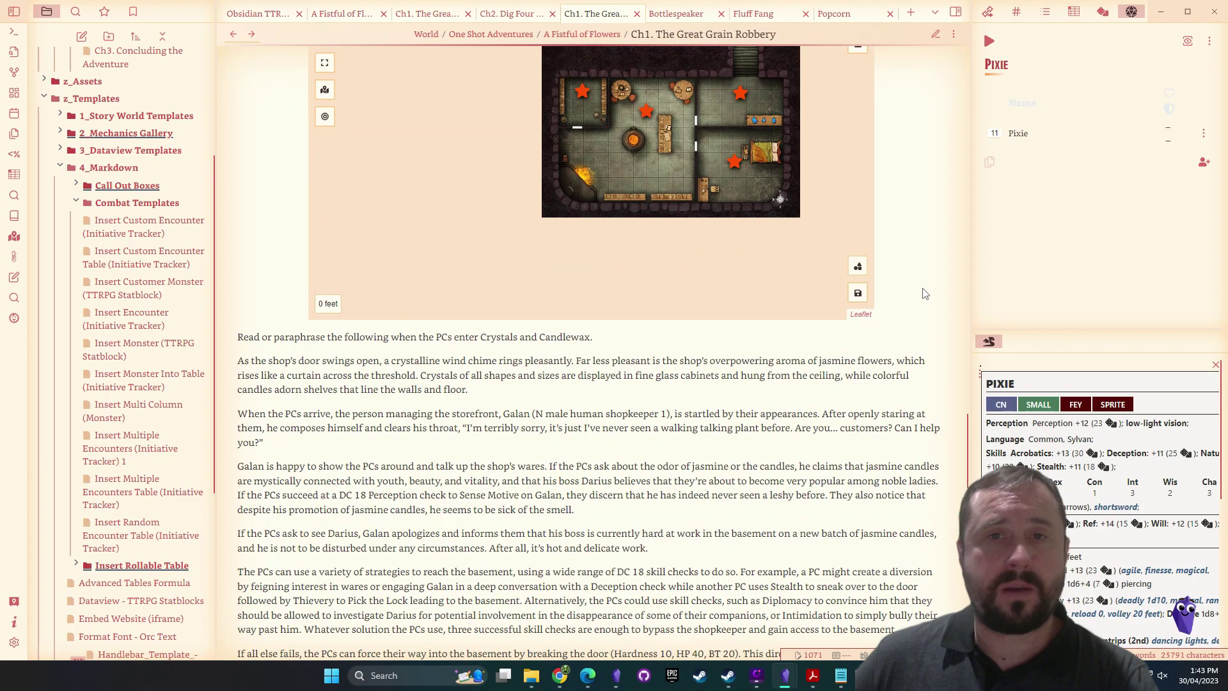
# Select the deer statblock placeholder in Forest's Edge, and look over the chapter down to the A1 Crystal Room section
pyautogui.scroll(8, 937, 307)
pyautogui.scroll(8, 947, 319)
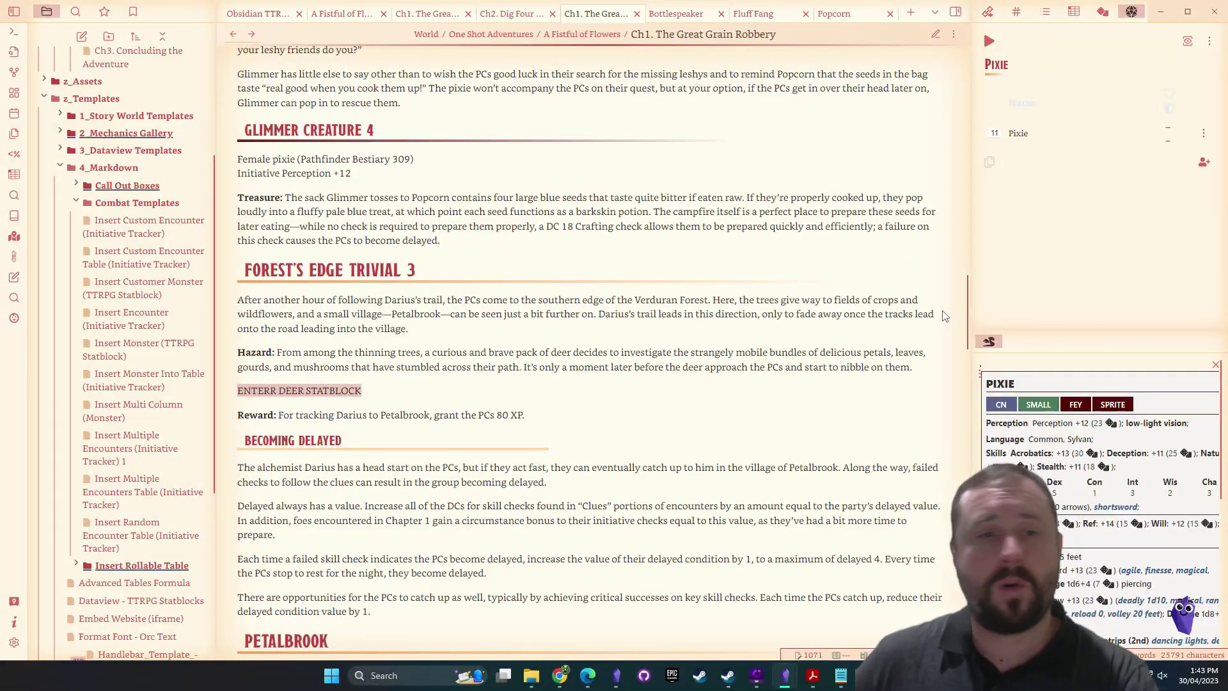
pyautogui.moveTo(379, 391); pyautogui.dragTo(229, 391)
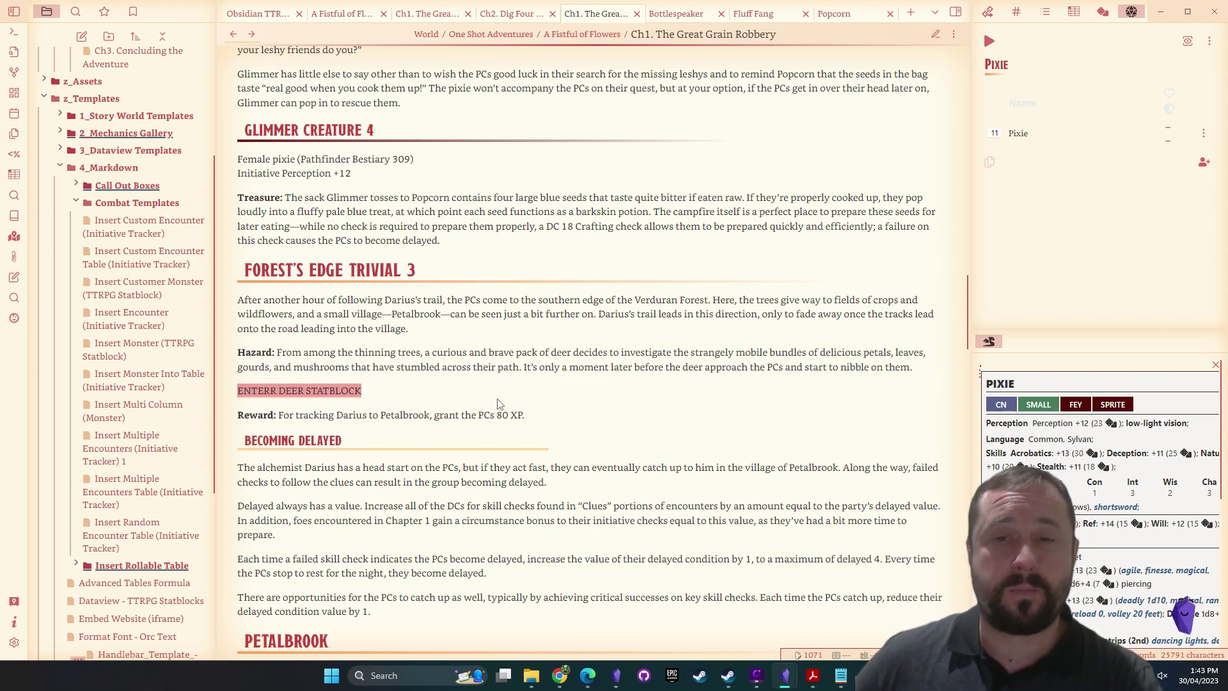
pyautogui.scroll(-10, 692, 336)
pyautogui.scroll(-10, 908, 259)
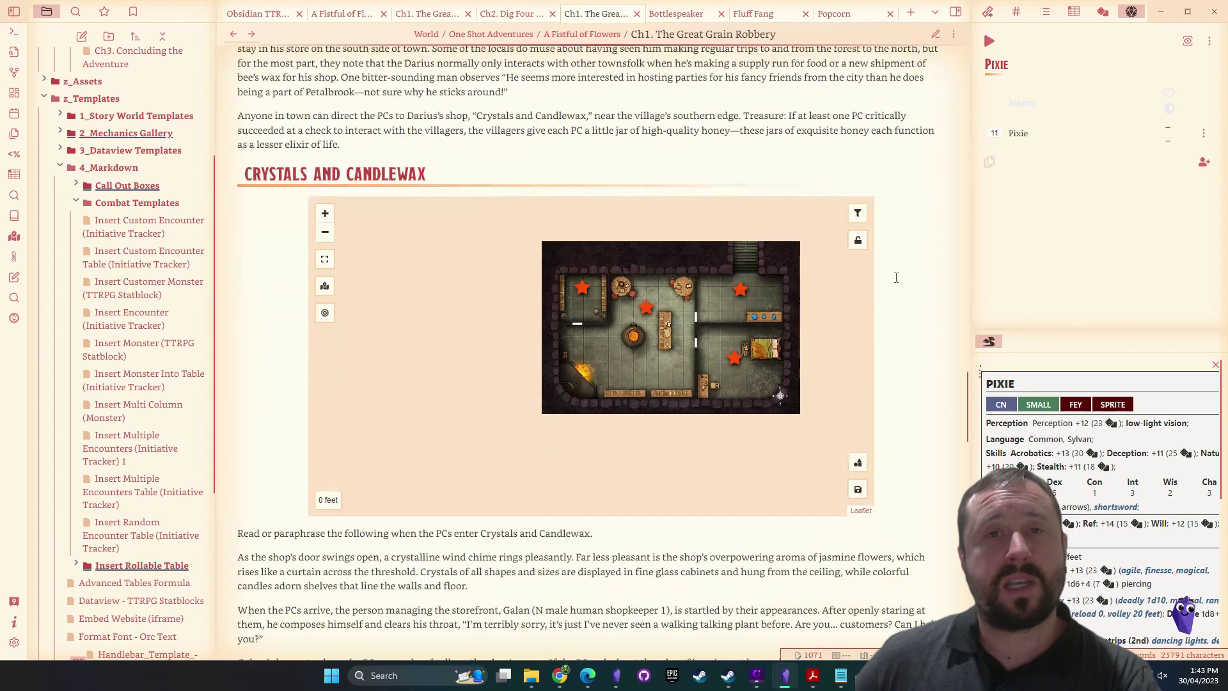
pyautogui.scroll(-1, 906, 307)
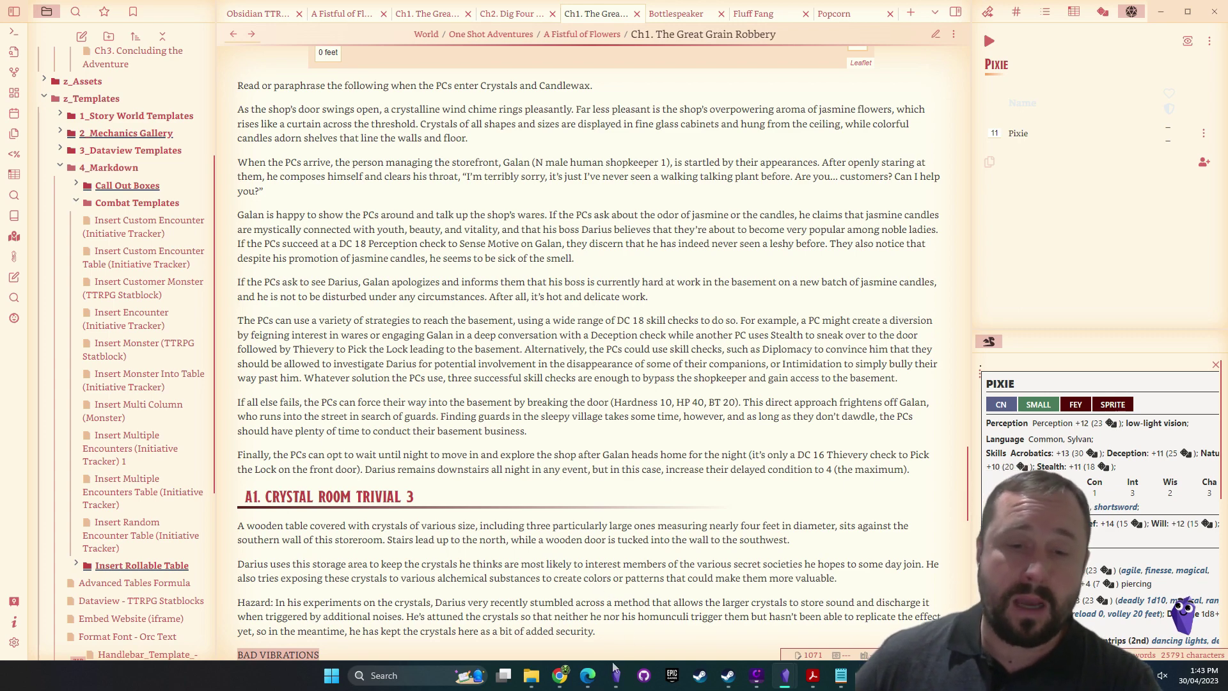
# Switch to the Chrome window showing Chapter 2: Dig Four Plots of A Fistful of Flowers on Pathfinder Nexus
pyautogui.click(588, 676)
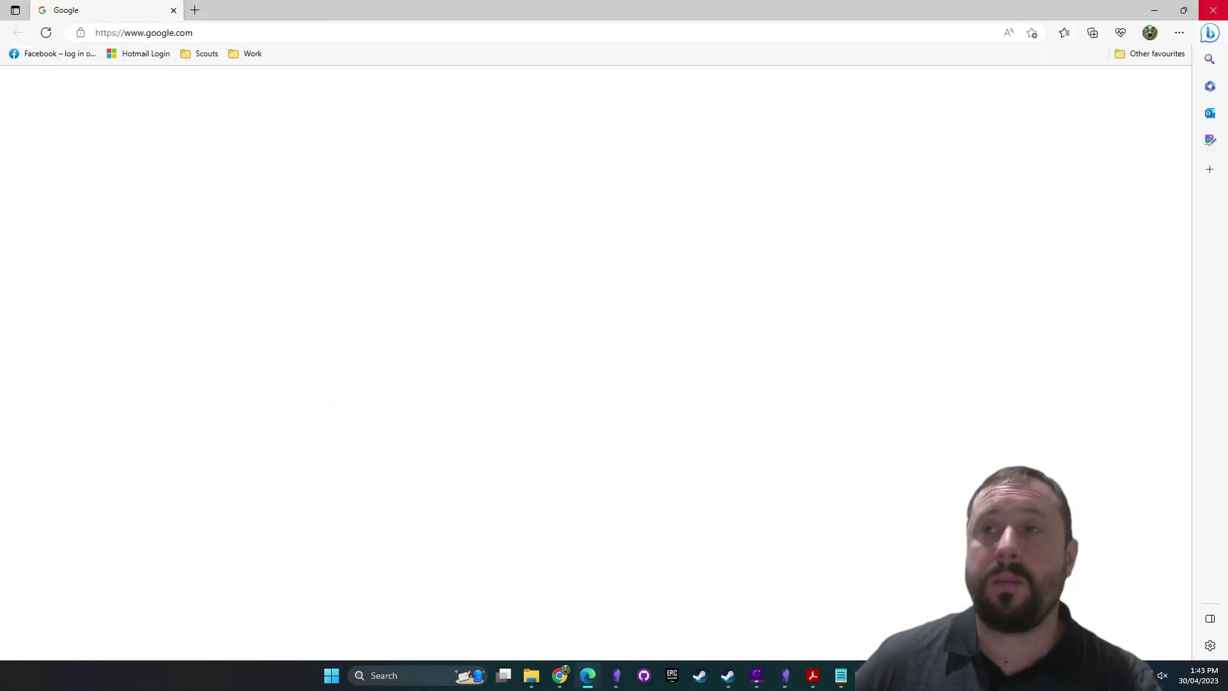
pyautogui.click(1203, 12)
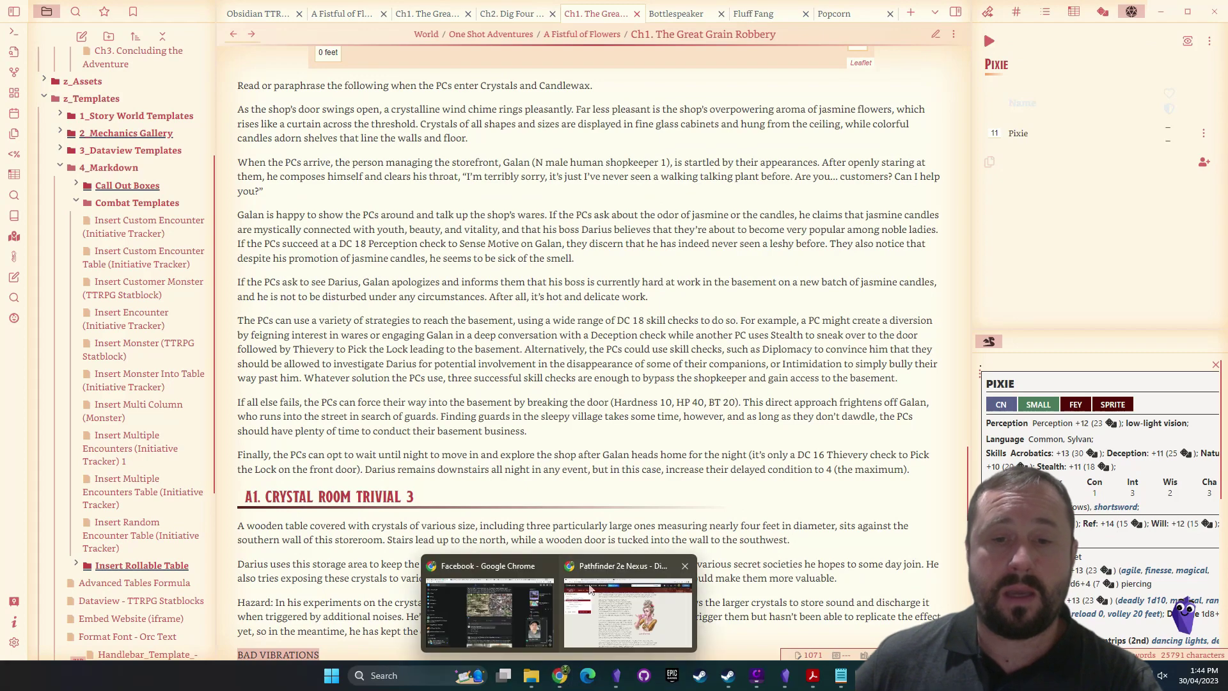
pyautogui.click(626, 610)
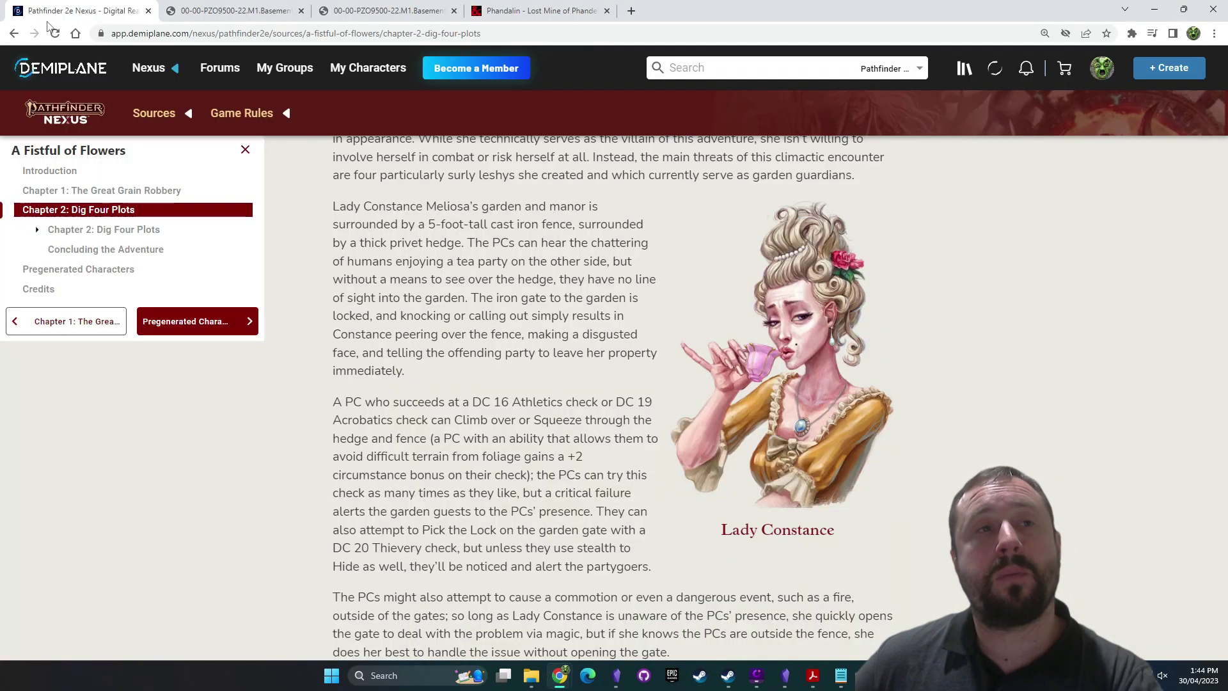
pyautogui.scroll(1, 313, 307)
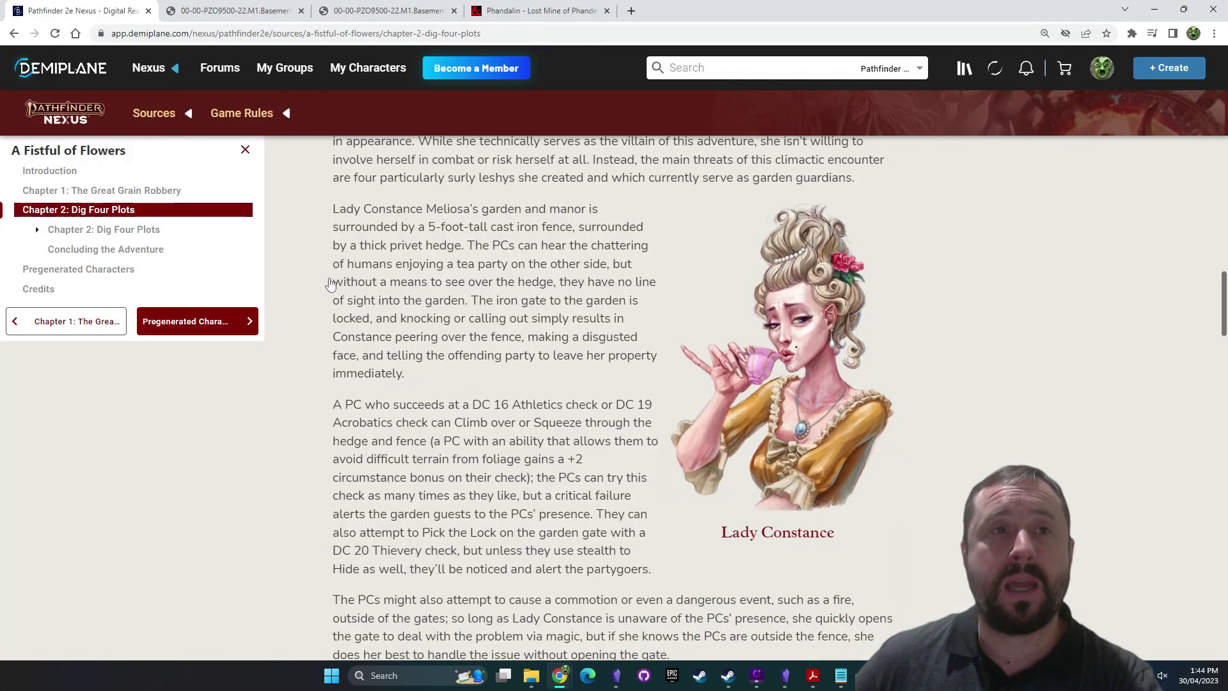
# Examine the Lost Mine of Phandelver Phandalin chapter on D&D Beyond, from the Important NPCs summary through the town locations
pyautogui.click(486, 11)
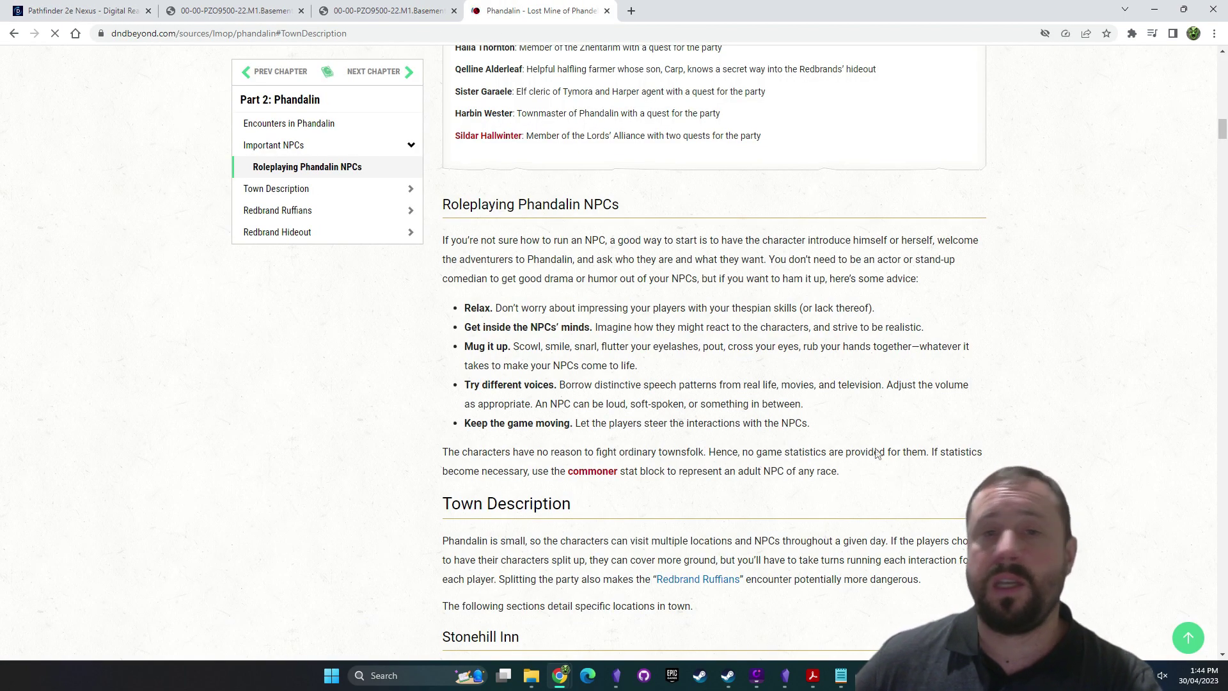
pyautogui.scroll(6, 889, 458)
pyautogui.scroll(1, 889, 458)
pyautogui.scroll(-3, 895, 413)
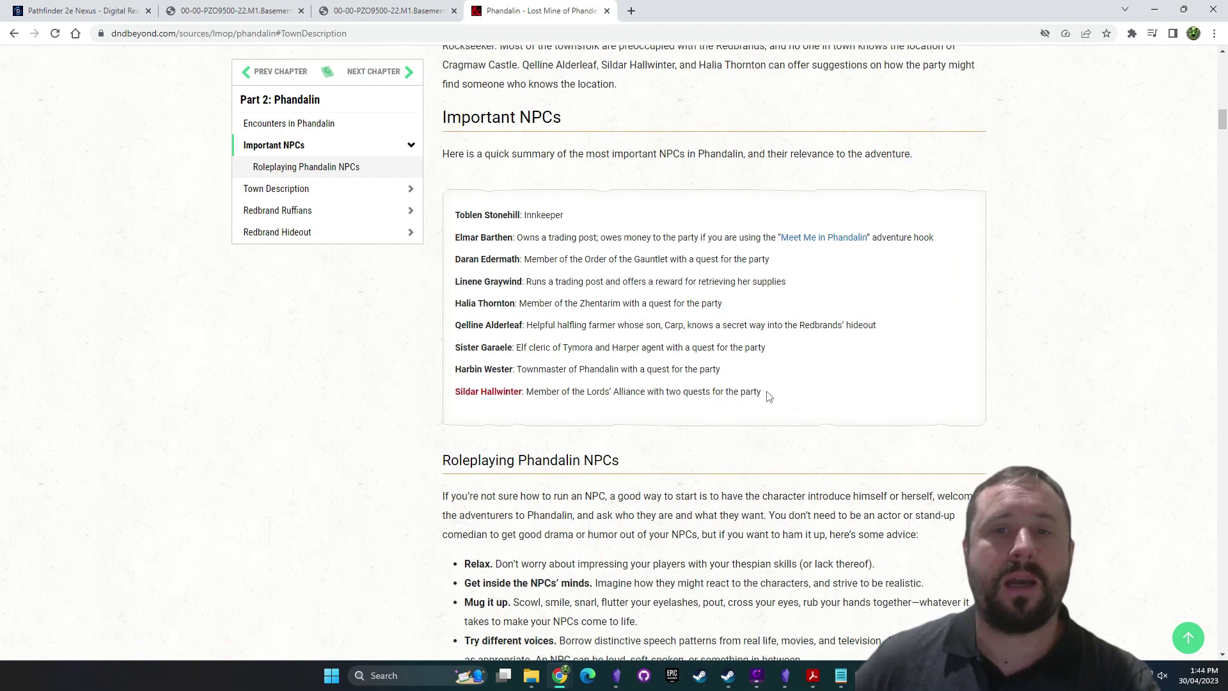
pyautogui.scroll(-5, 770, 396)
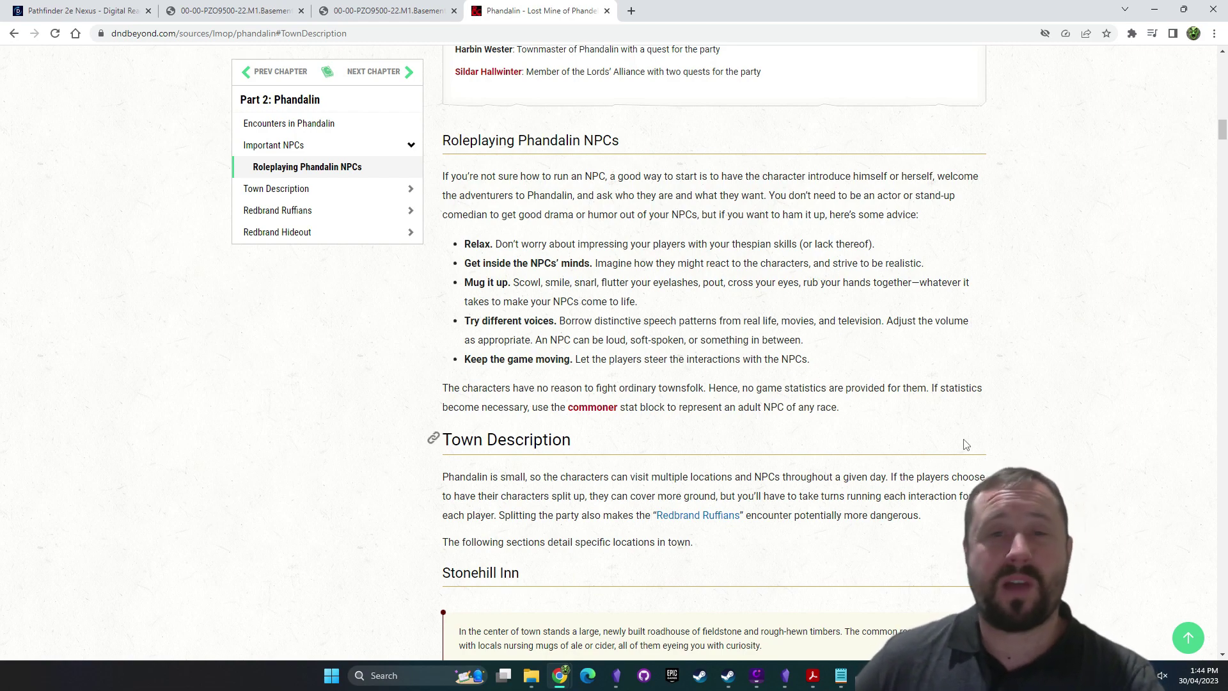
pyautogui.scroll(-8, 965, 443)
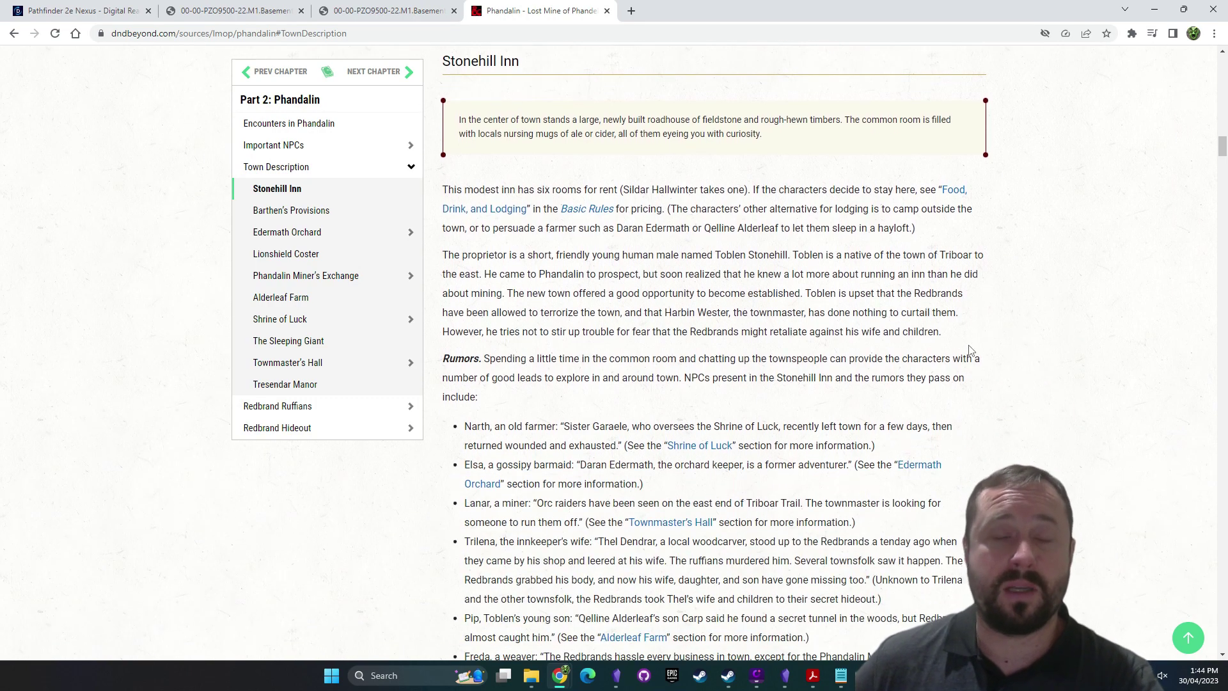
pyautogui.scroll(-15, 969, 351)
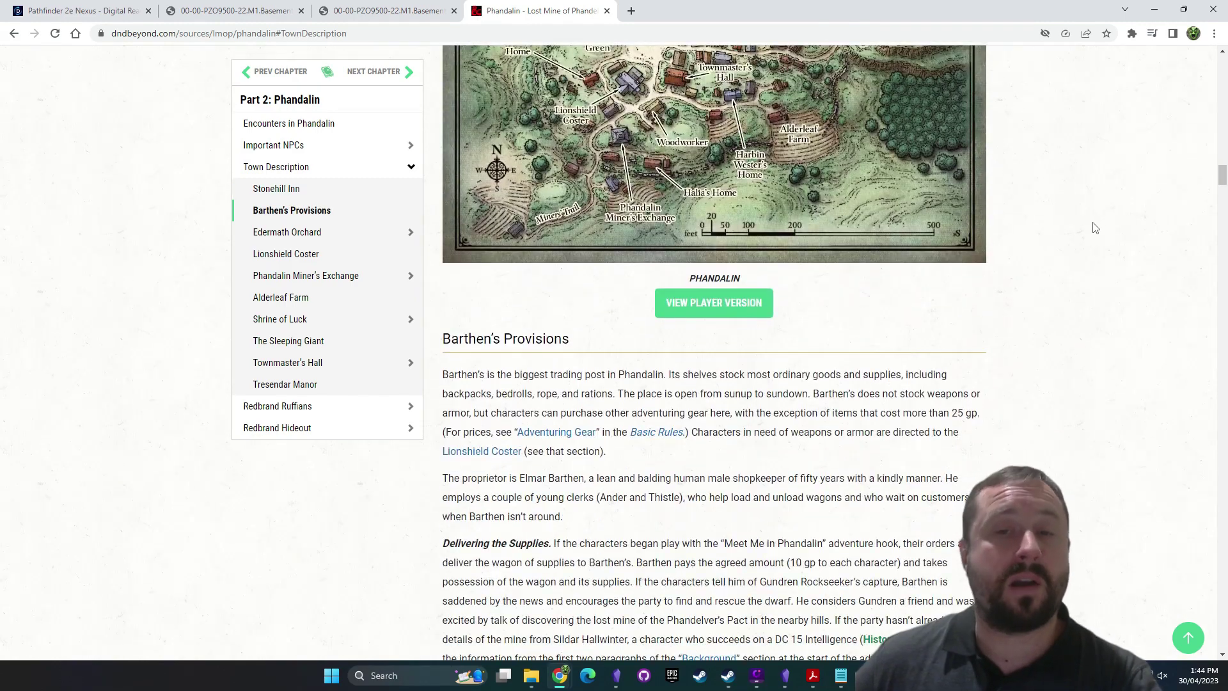
pyautogui.scroll(-4, 1087, 249)
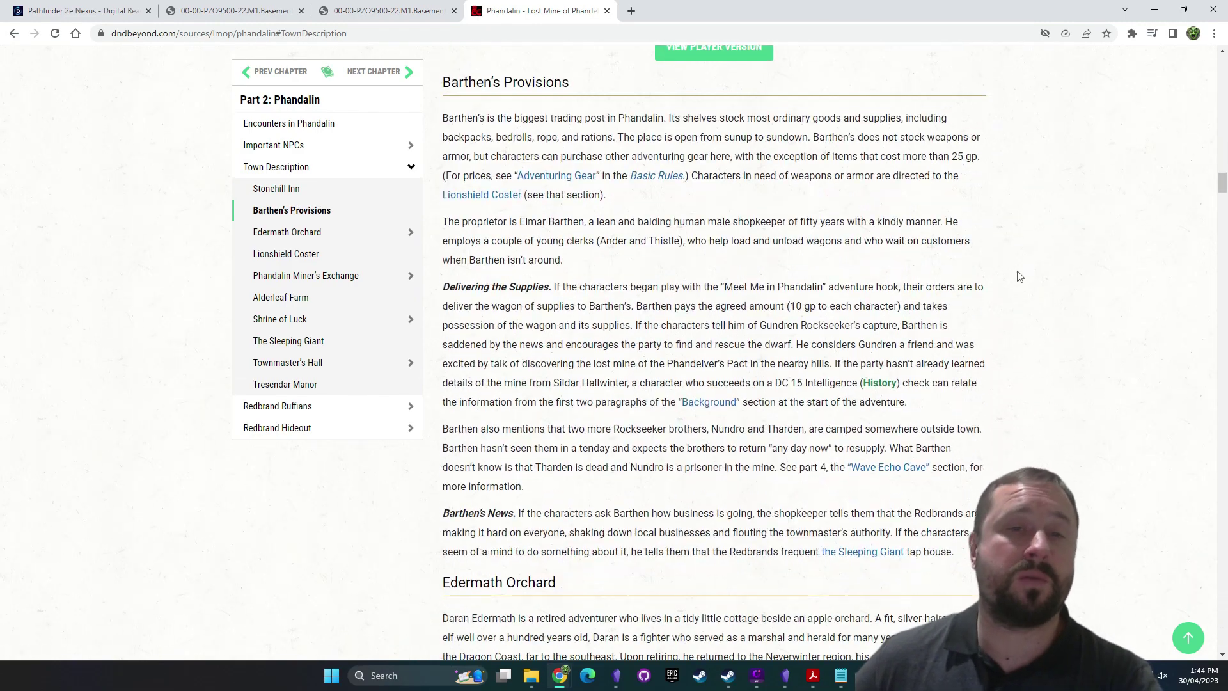
pyautogui.scroll(-4, 1019, 282)
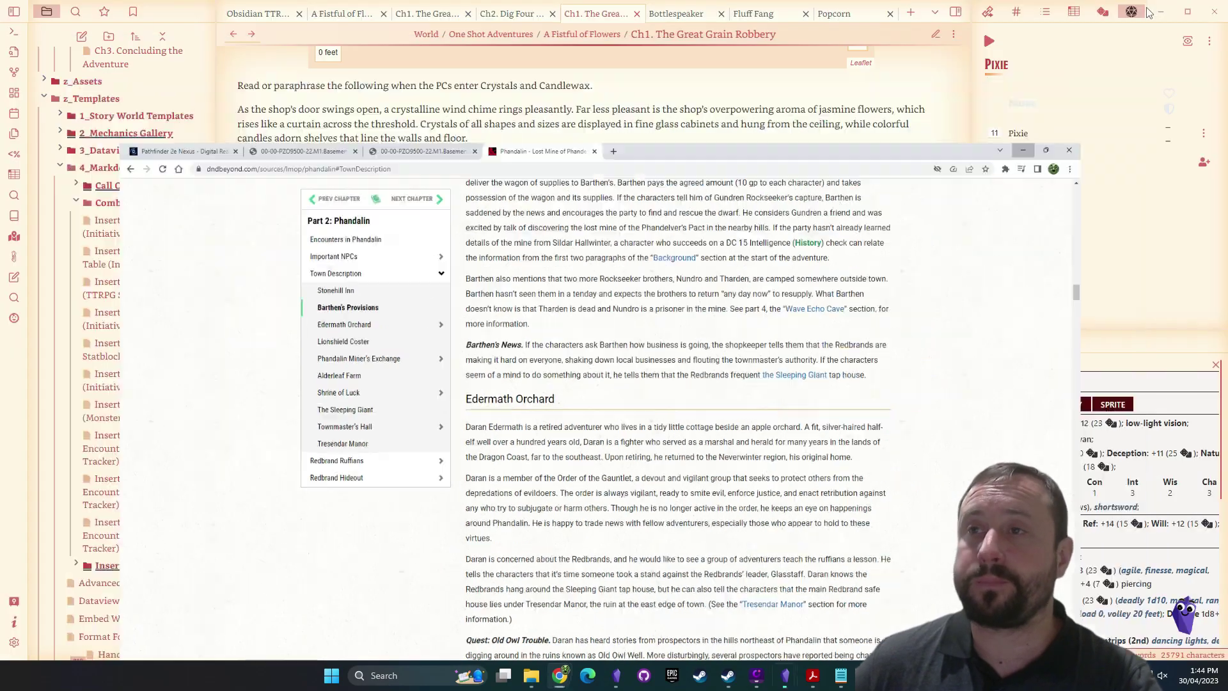
# Return to Obsidian and open the A Fistful of Flowers overview note
pyautogui.click(1154, 10)
pyautogui.scroll(10, 697, 382)
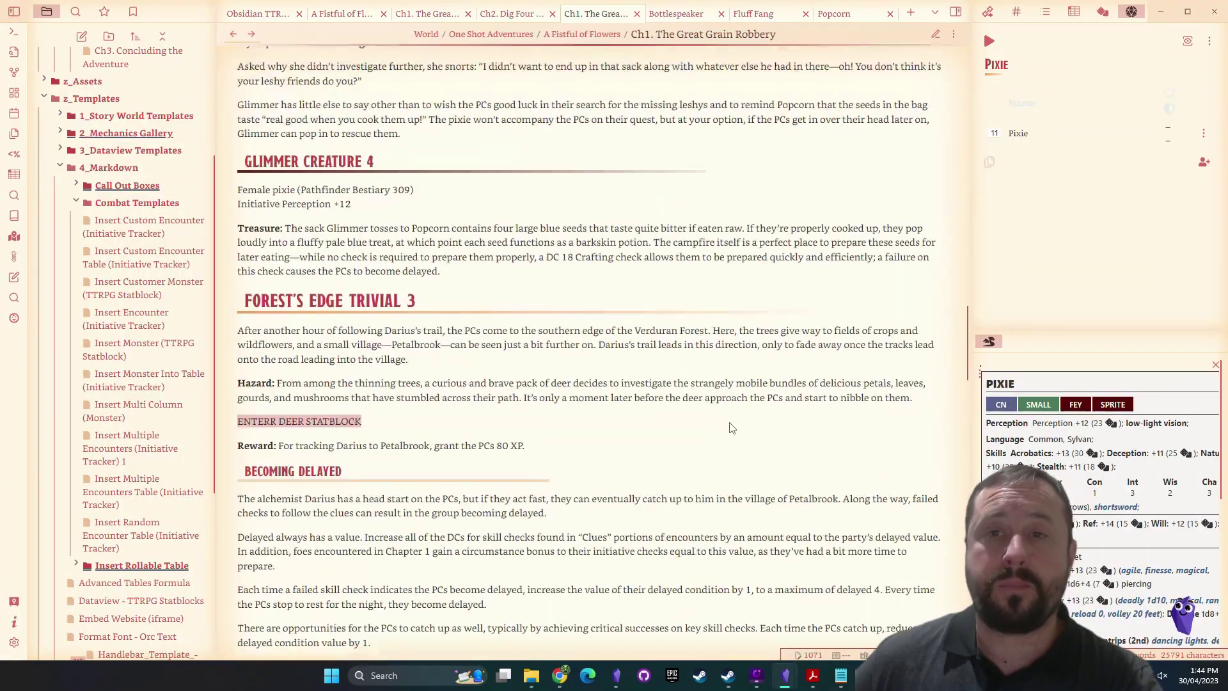
pyautogui.scroll(3, 185, 226)
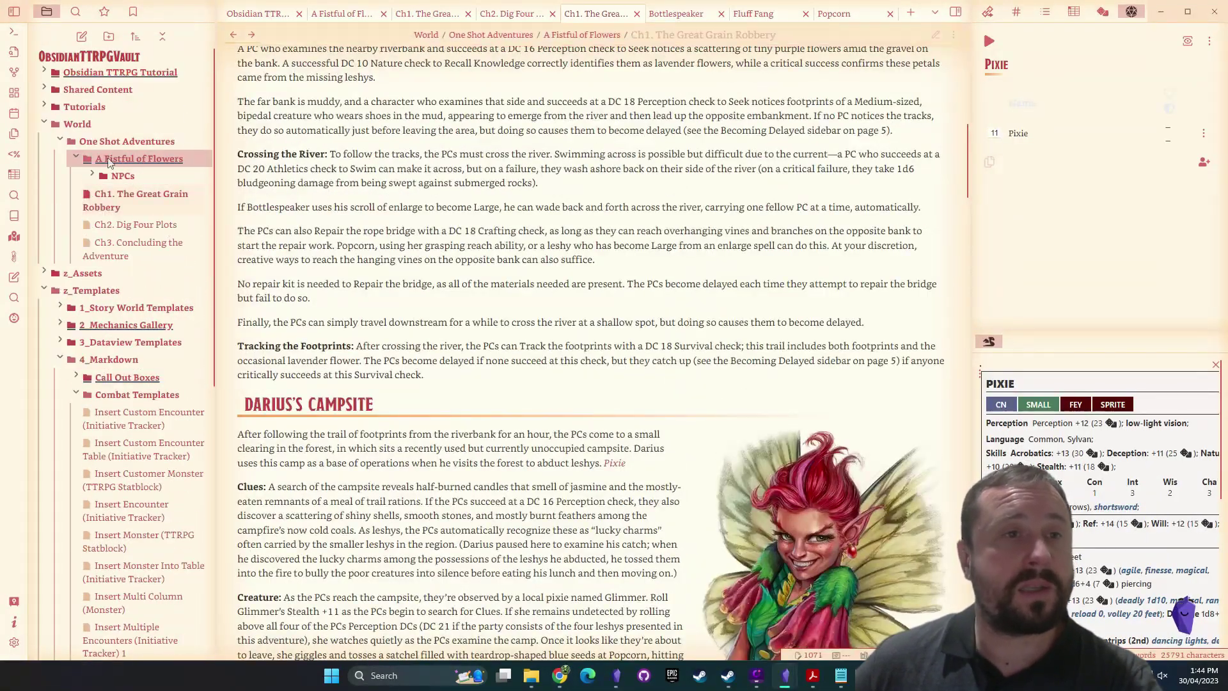
pyautogui.click(139, 158)
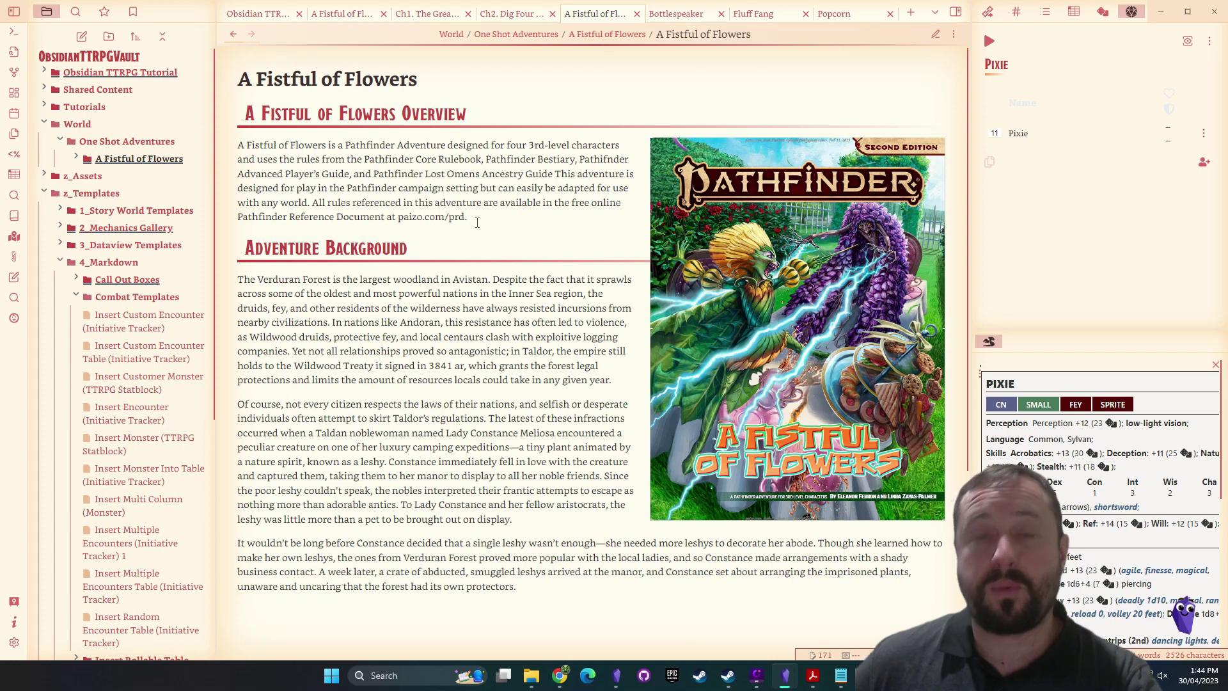